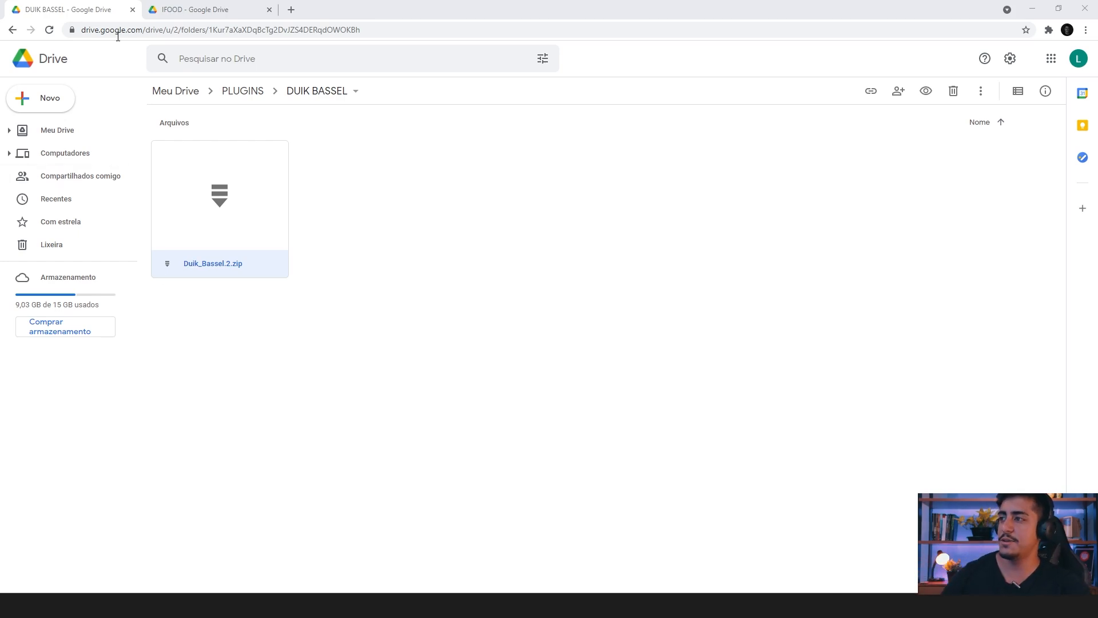
Step: Review the Duik_Bassel.2.zip file in the DUIK BASSEL Drive folder and the ifood-logo.png file in the IFOOD Drive folder
left_click(158, 5)
left_click(279, 282)
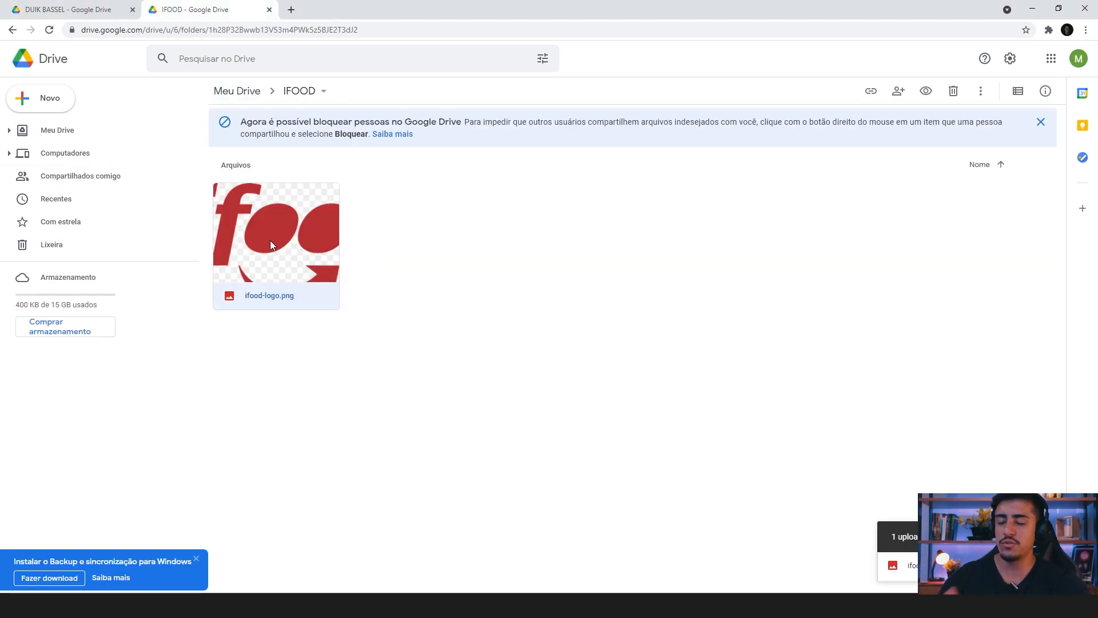
left_click(125, 5)
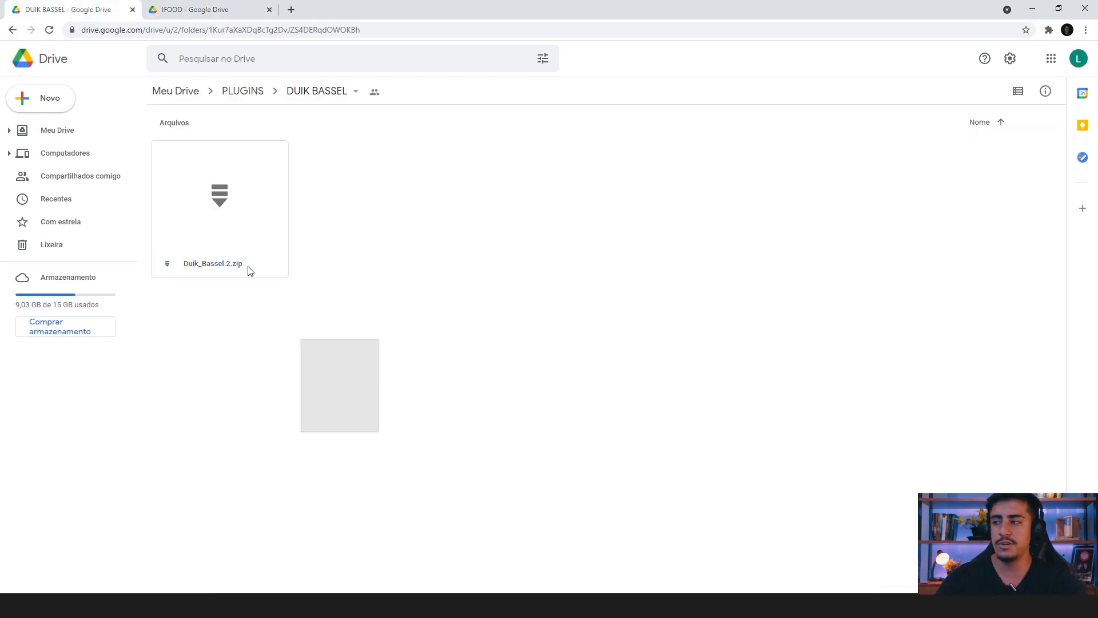
left_click_drag(180, 175, 148, 137)
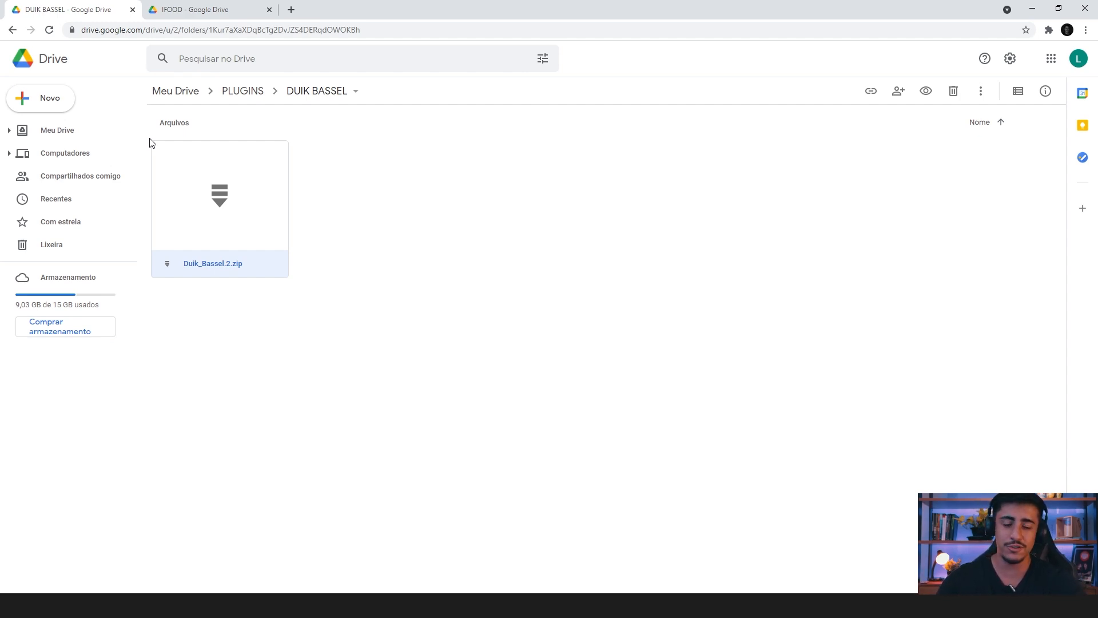
left_click_drag(295, 285, 146, 136)
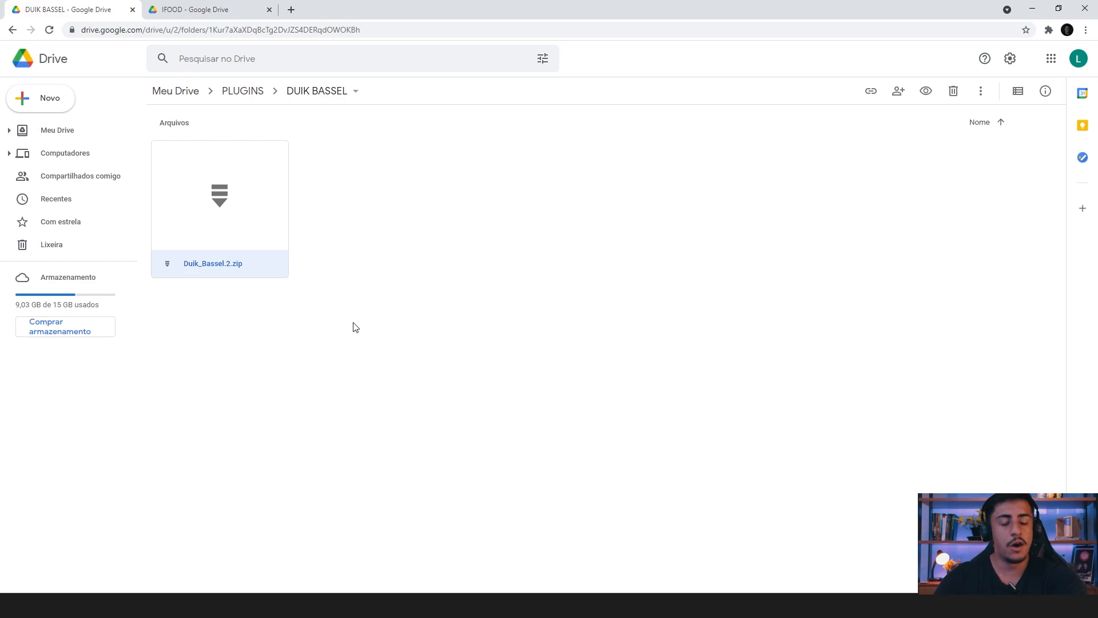
left_click(220, 9)
left_click(80, 5)
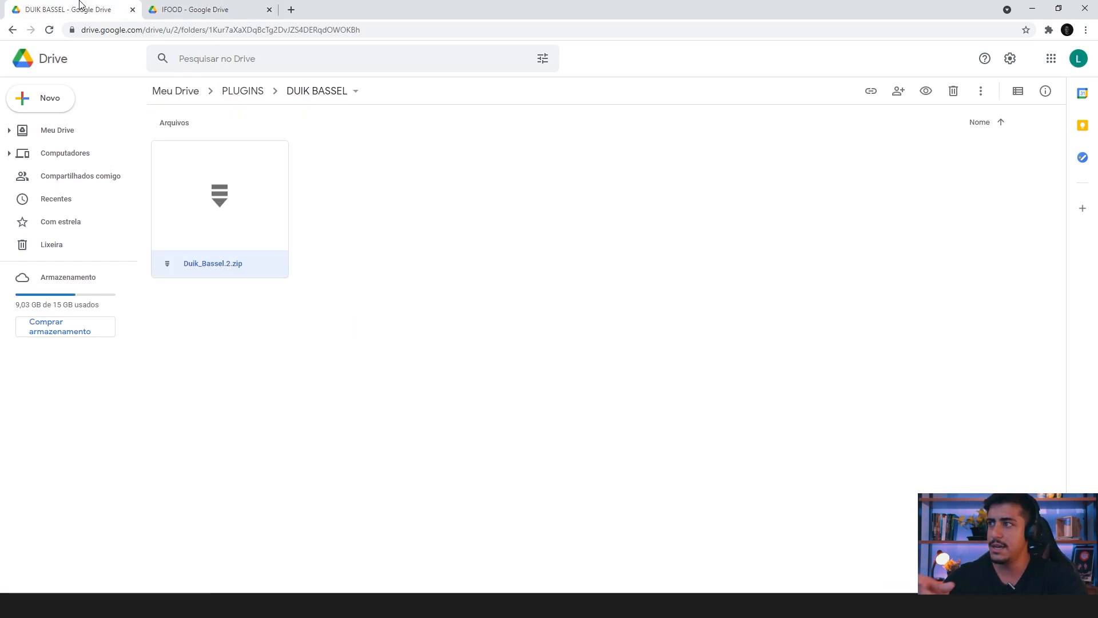
left_click(240, 5)
left_click(116, 5)
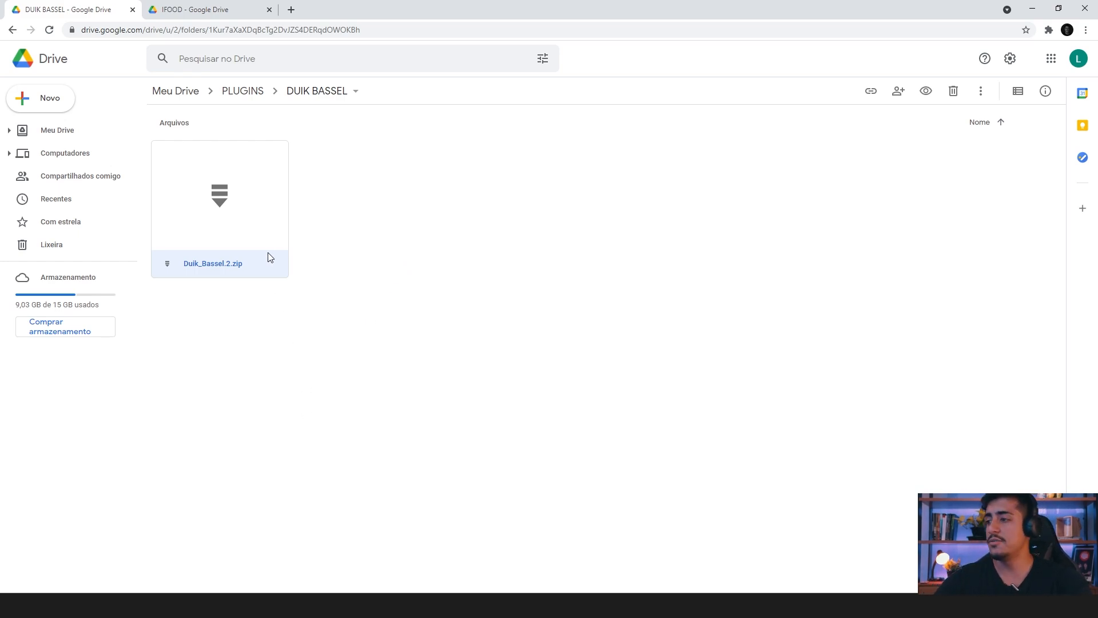
left_click_drag(278, 366, 187, 196)
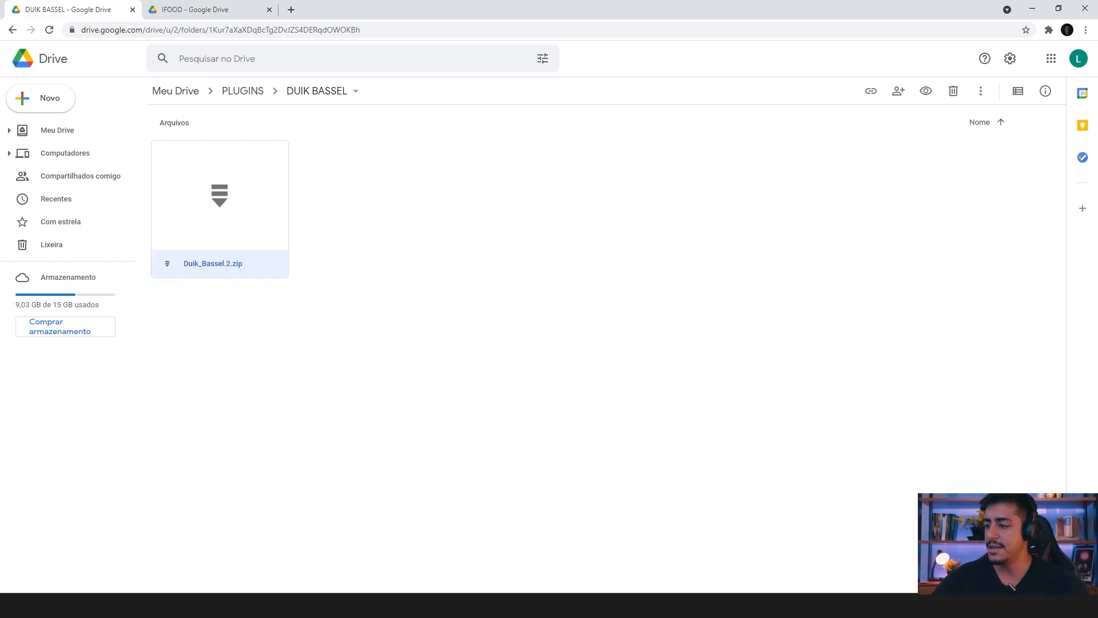
Step: Switch to File Explorer and copy the Duik Bassel.2 script from the ScriptUI Panels folder inside Duik_Bassel.2_16.2.30
left_click(267, 605)
left_click(242, 560)
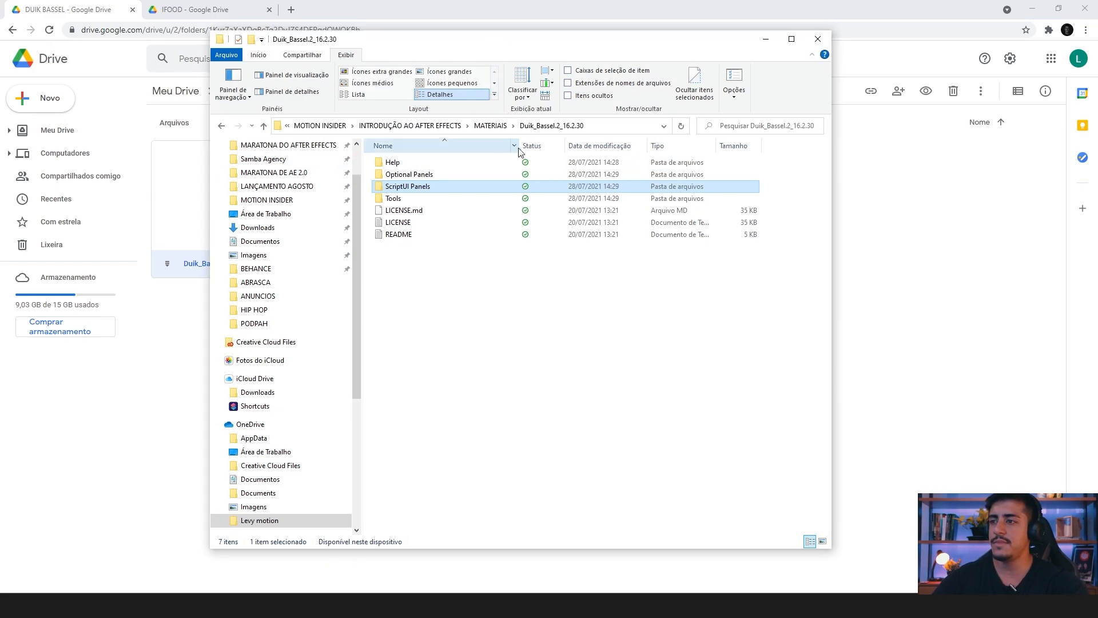
left_click(421, 309)
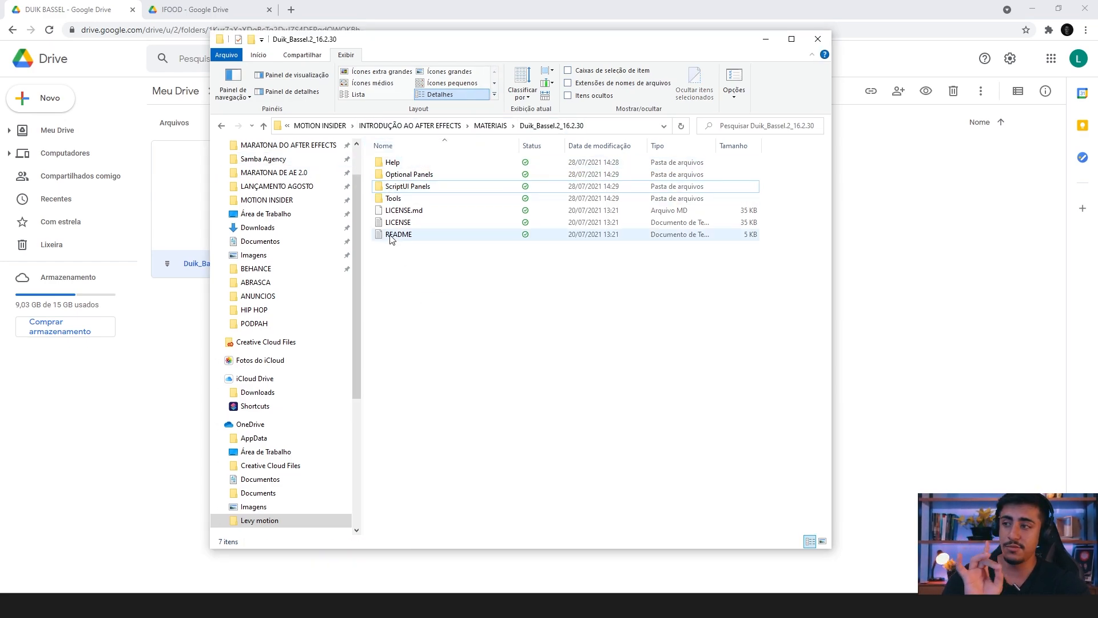
double_click(418, 188)
left_click(406, 165)
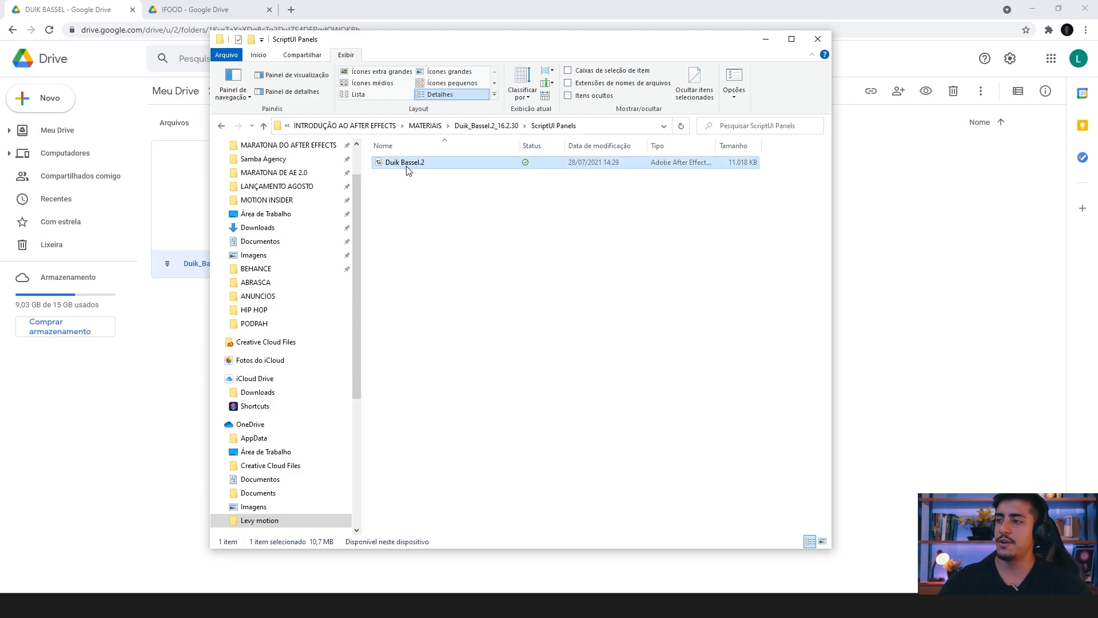
right_click(406, 170)
left_click(436, 397)
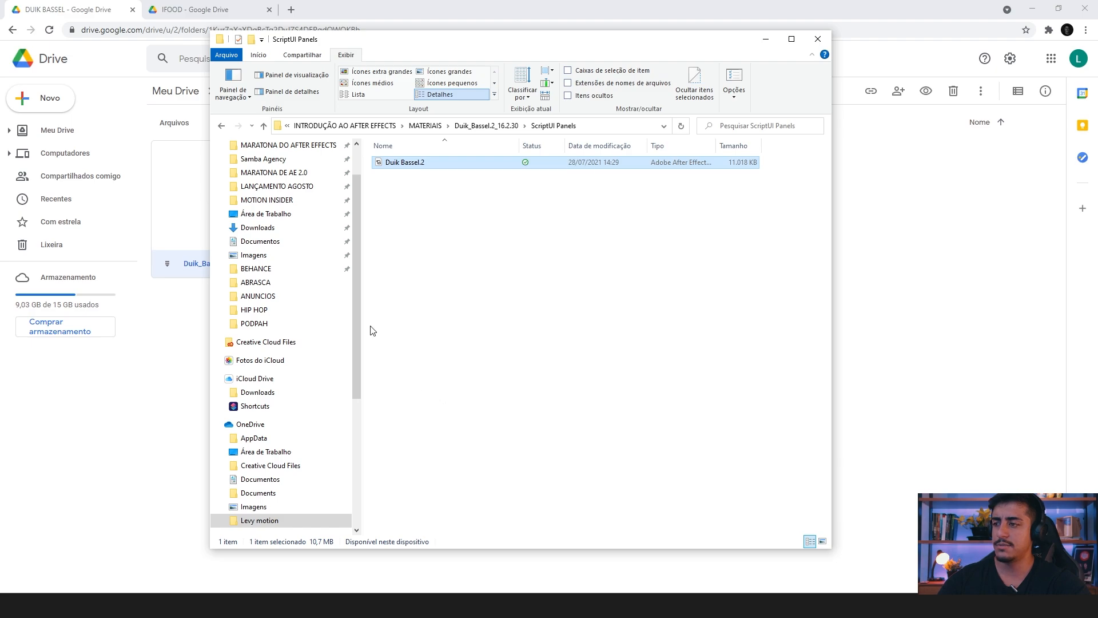
Step: Browse to the Arquivos de Programas folder on the SISTEMA (C:) drive
scroll(359, 320, "down", 1)
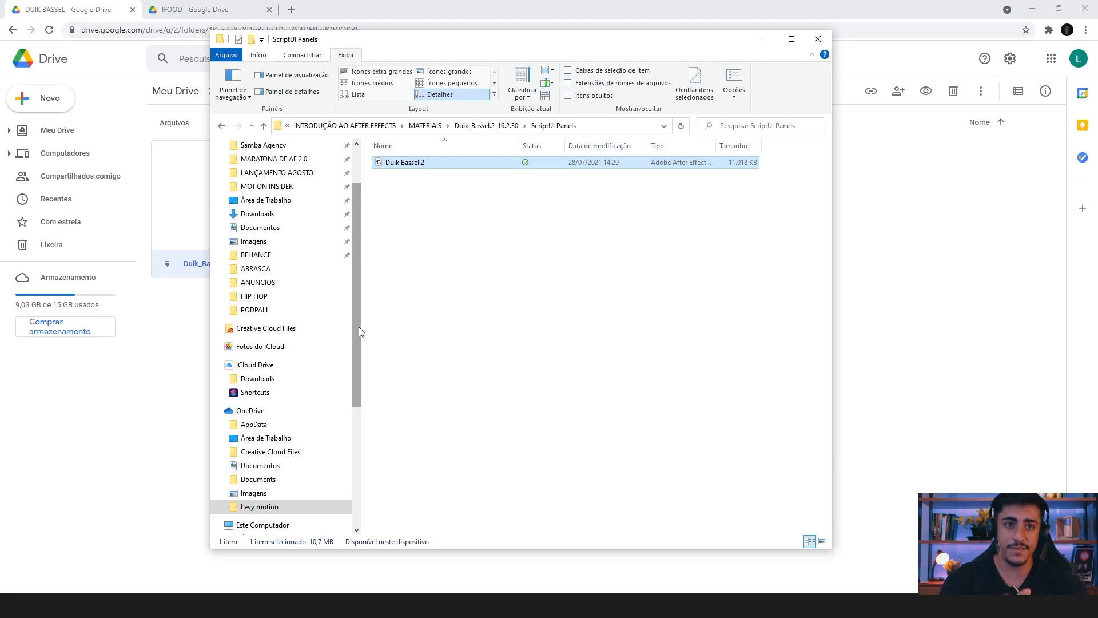
scroll(289, 466, "down", 3)
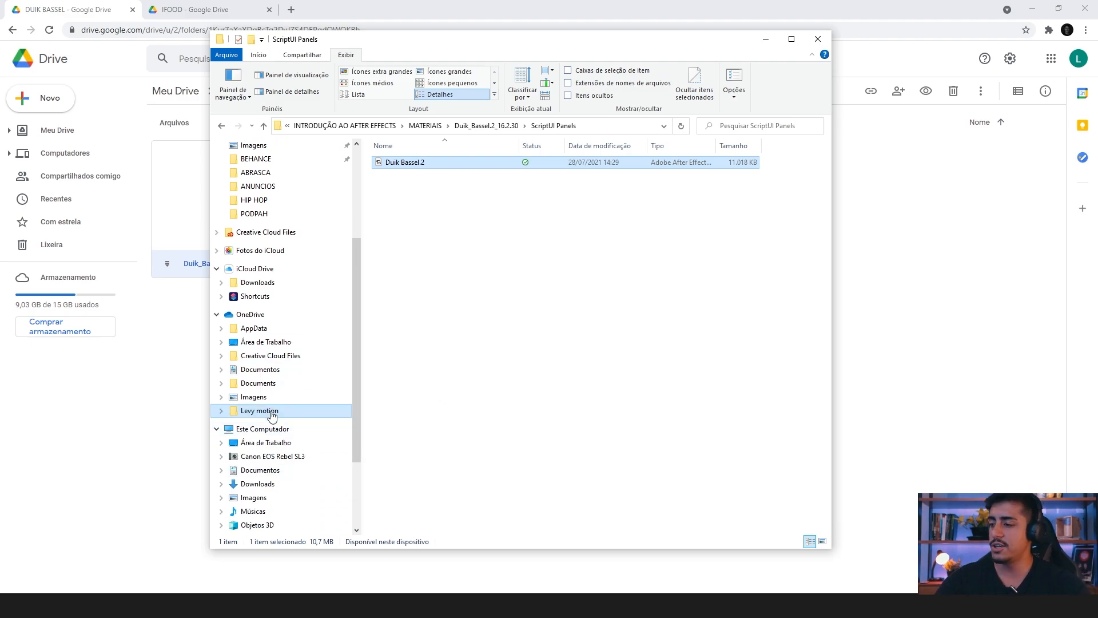
left_click(269, 428)
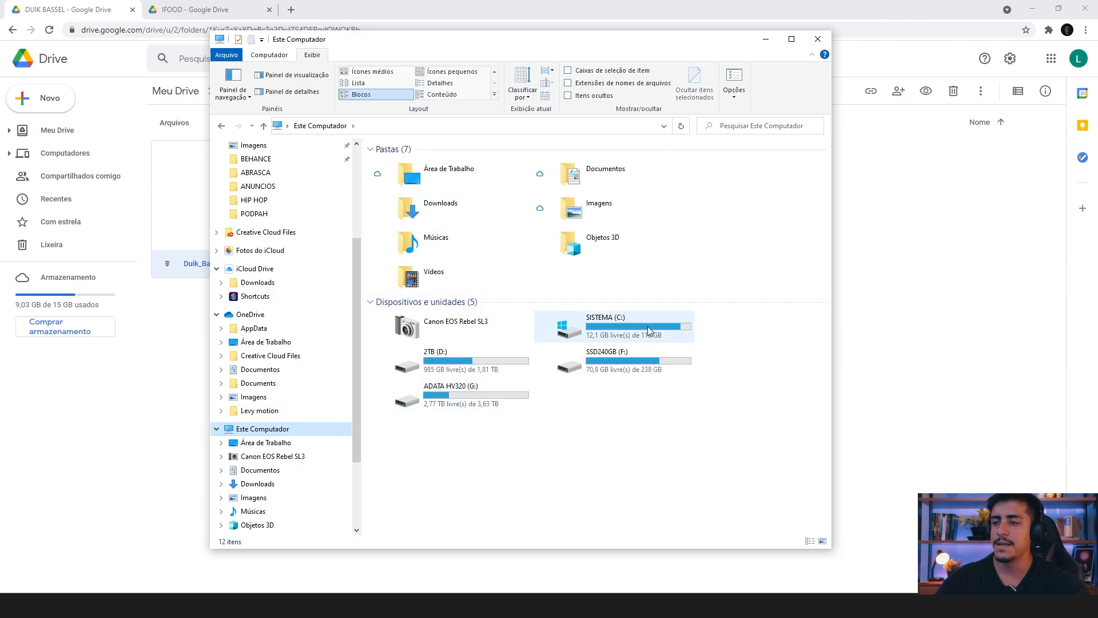
left_click(618, 328)
double_click(618, 328)
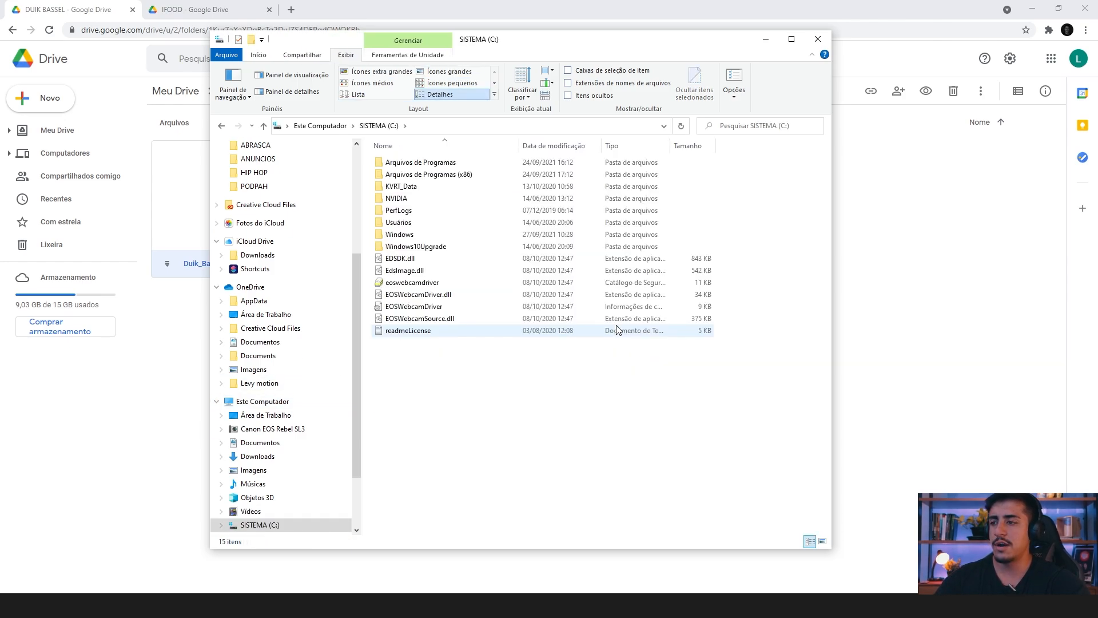
left_click(444, 164)
double_click(444, 164)
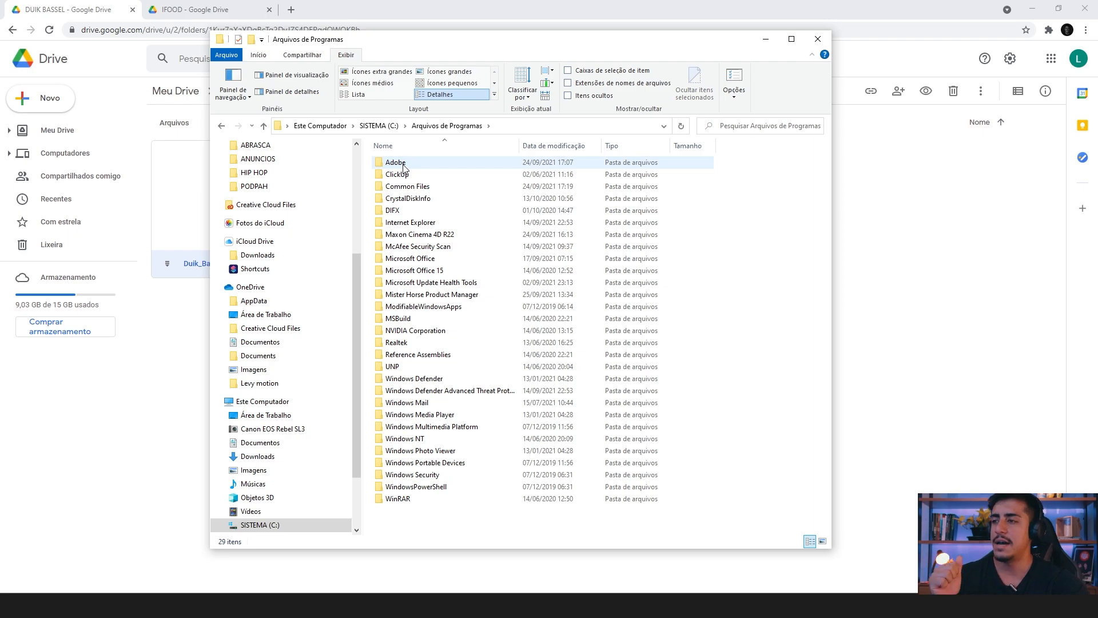
Step: Check the ScriptUI Panels folder under Adobe, Adobe After Effects 2021, Support Files, Scripts, and dismiss the folder window
double_click(404, 164)
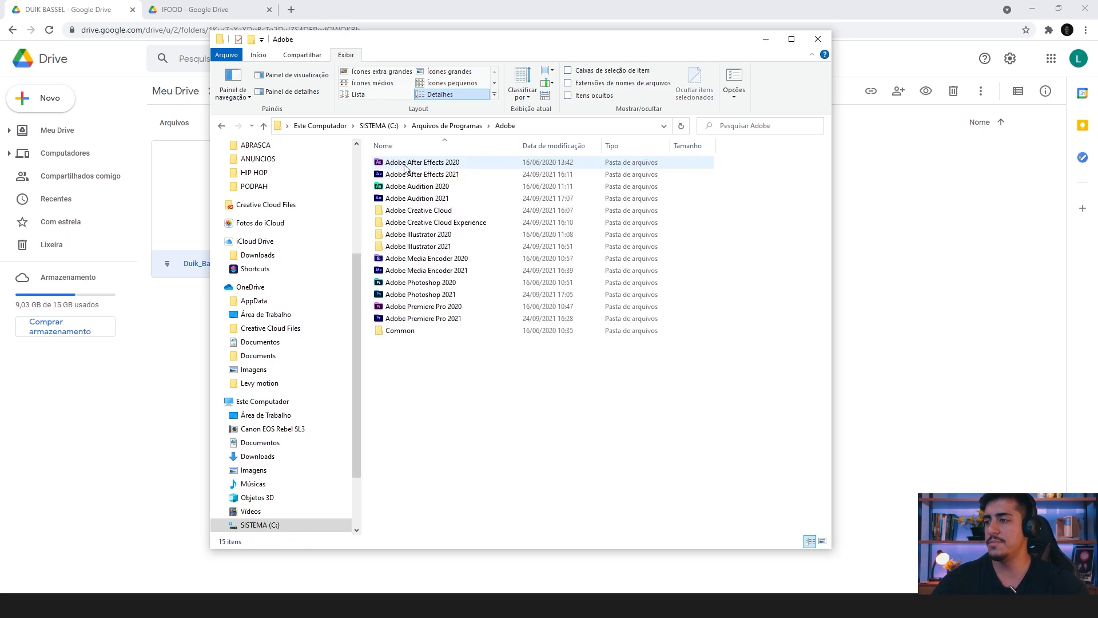
double_click(435, 175)
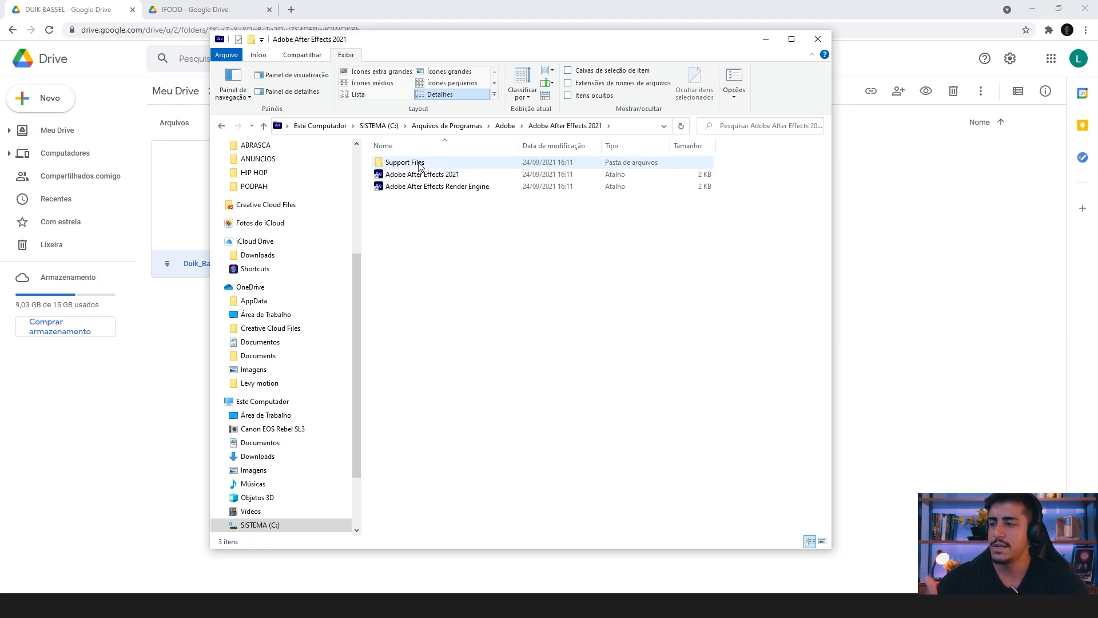
left_click(421, 164)
double_click(421, 165)
scroll(395, 401, "down", 5)
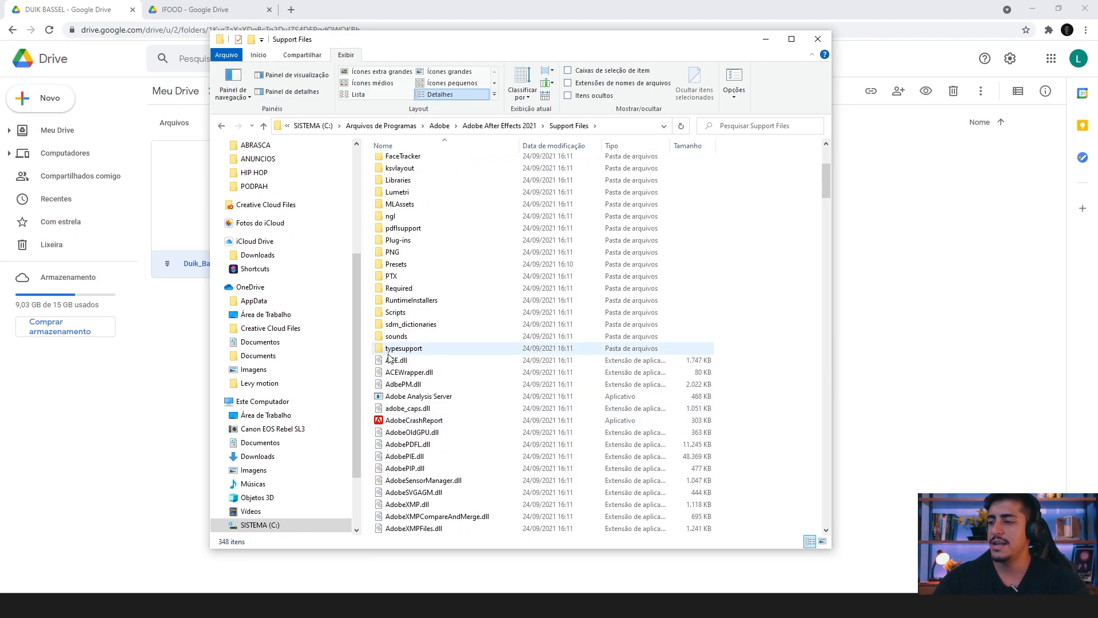
double_click(395, 312)
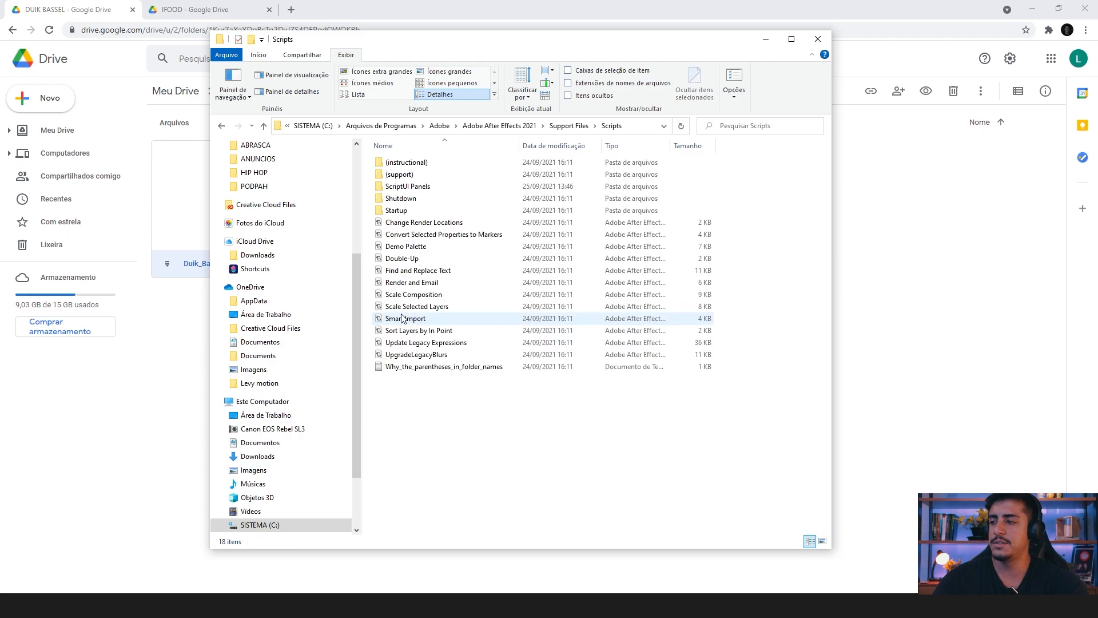
double_click(409, 189)
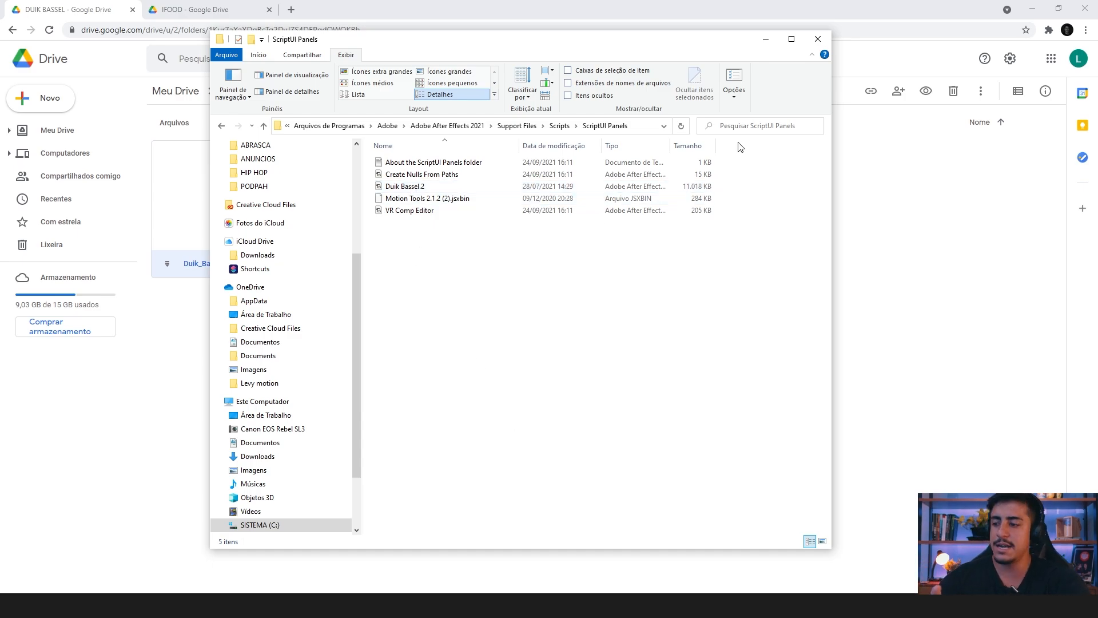
left_click(805, 6)
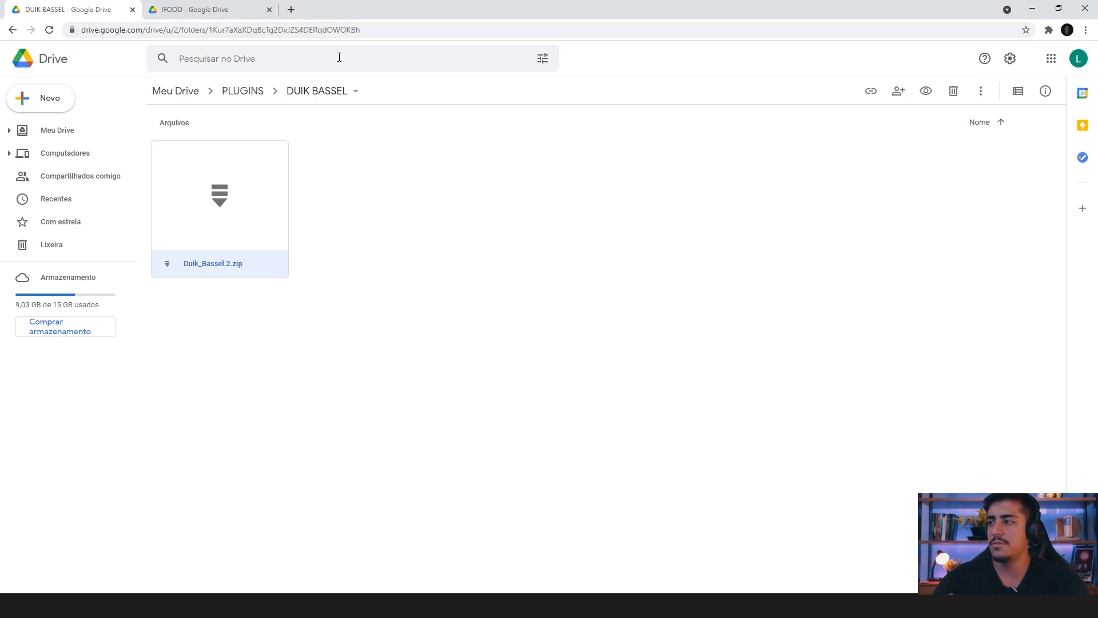
Step: Check the IFOOD folder in Drive, and select the ifood-logo image in the local IFOOD folder in File Explorer
left_click(223, 7)
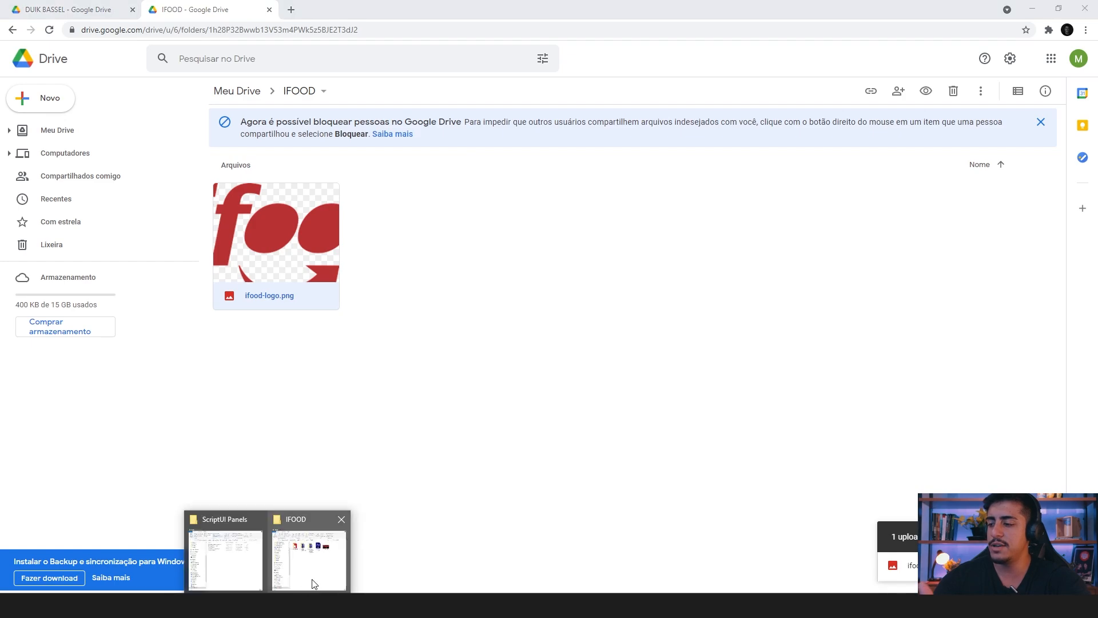
left_click(314, 580)
left_click(692, 181)
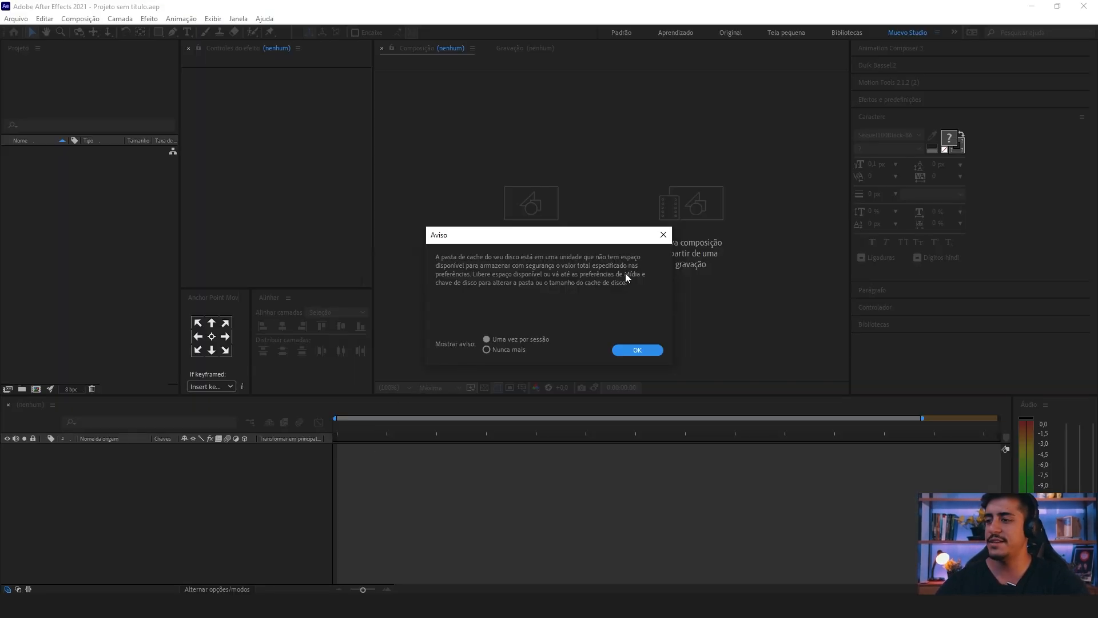
Step: Switch to After Effects, dismiss the disk cache warning, and create a new project
left_click(663, 234)
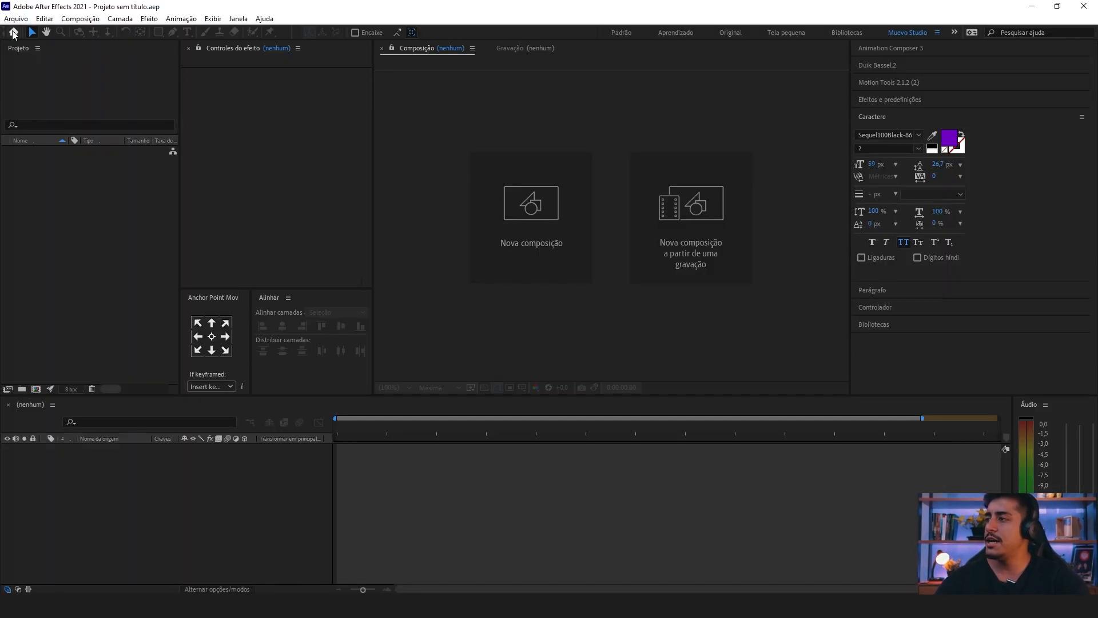
left_click(17, 19)
mouse_move(24, 34)
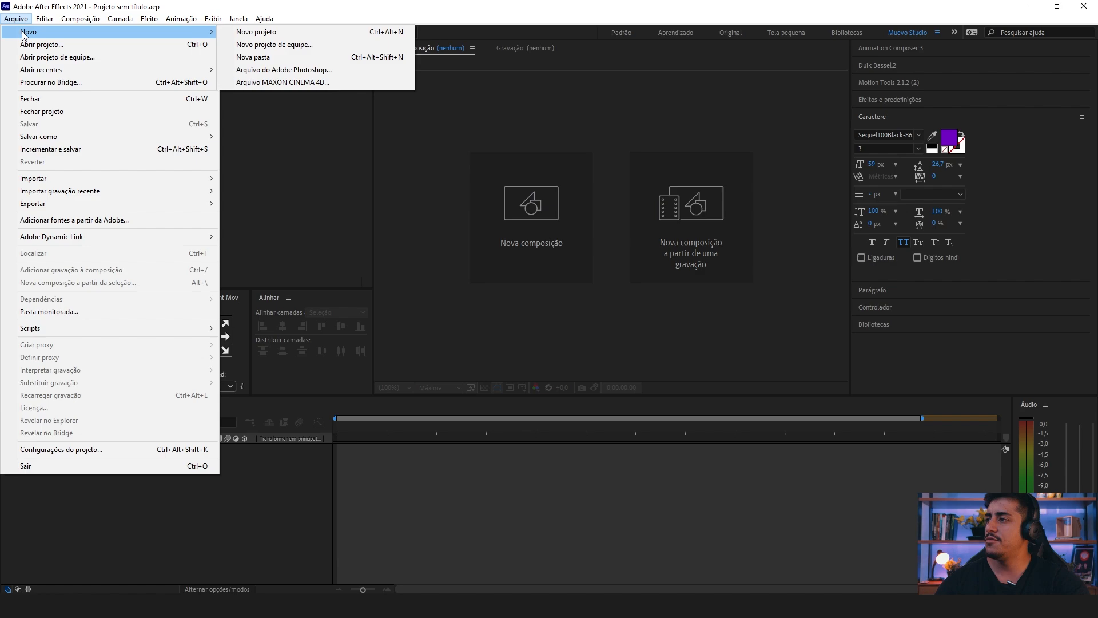
left_click(234, 32)
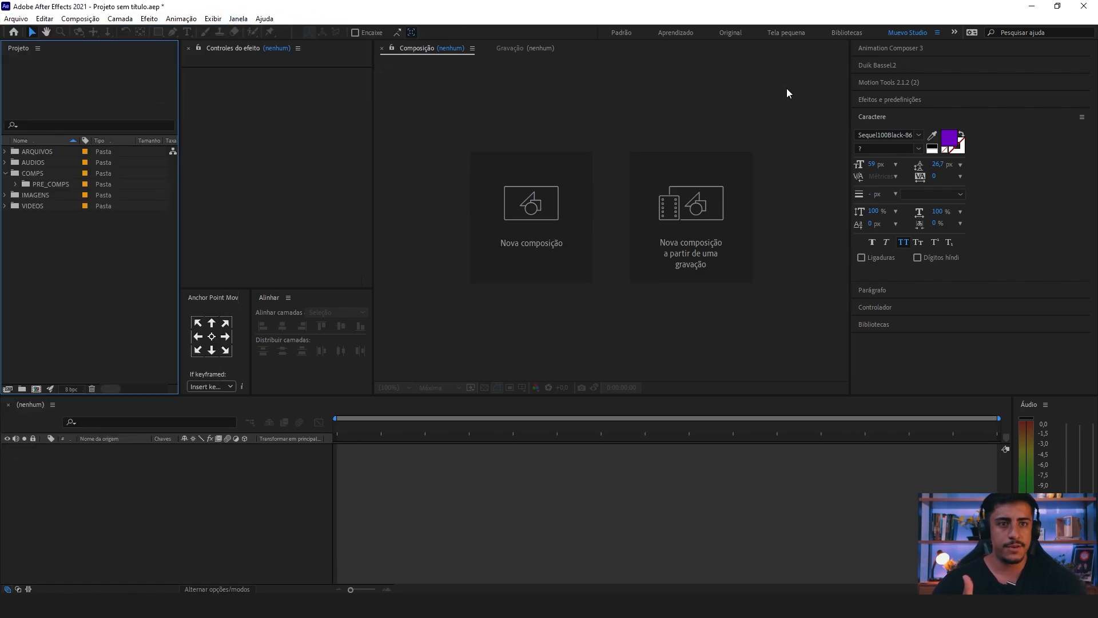
Step: Open the Duik Bassel.2 script panel and display its Rigging tools
left_click(239, 20)
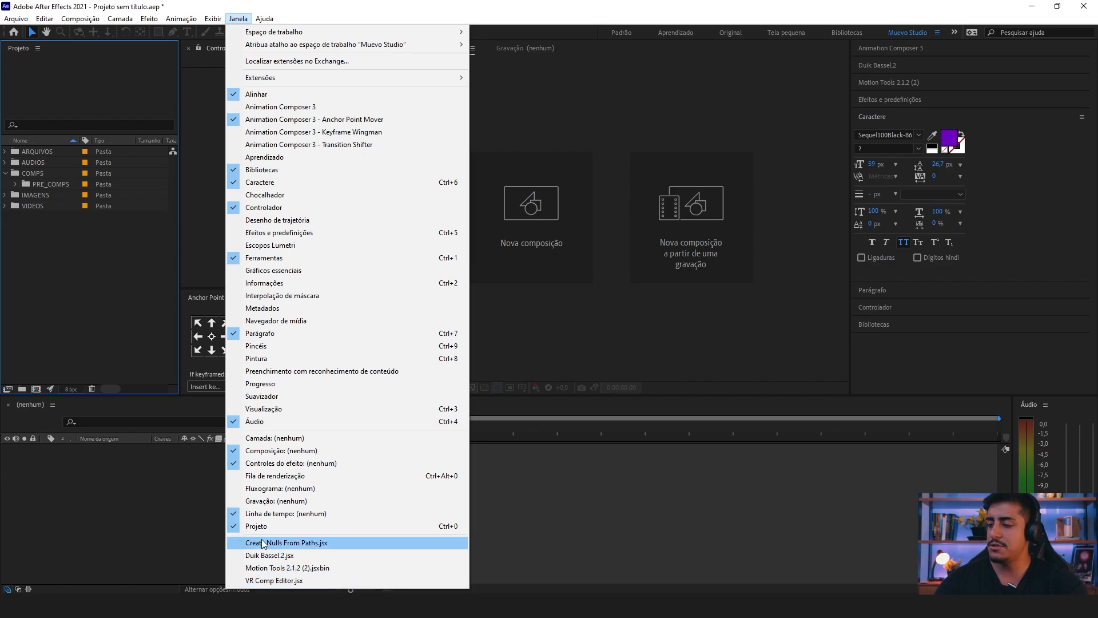
left_click(290, 556)
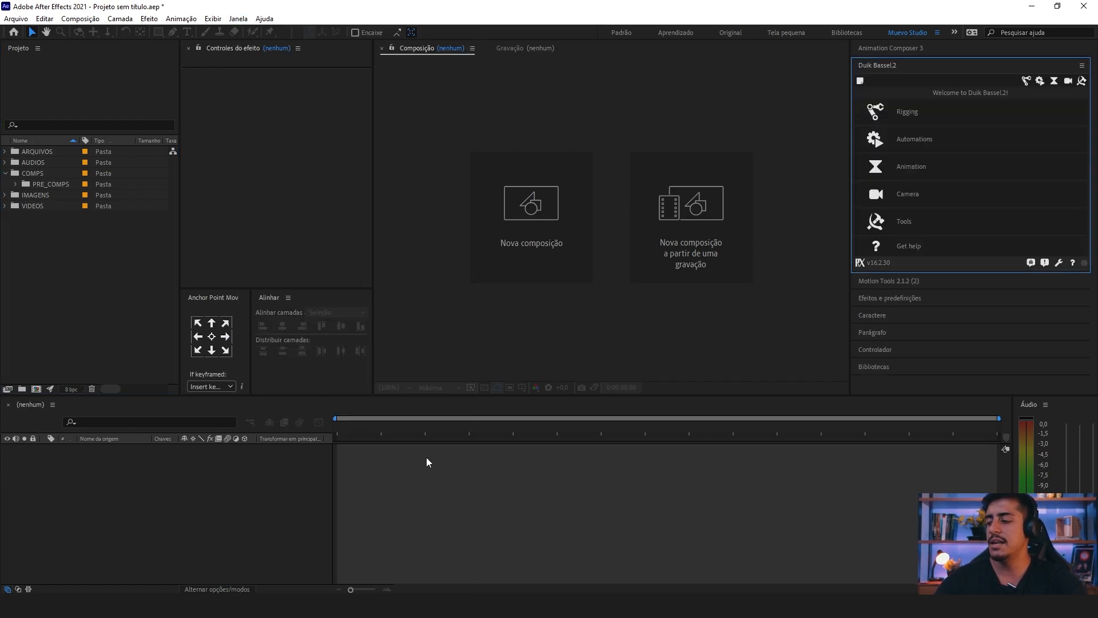
left_click(1025, 80)
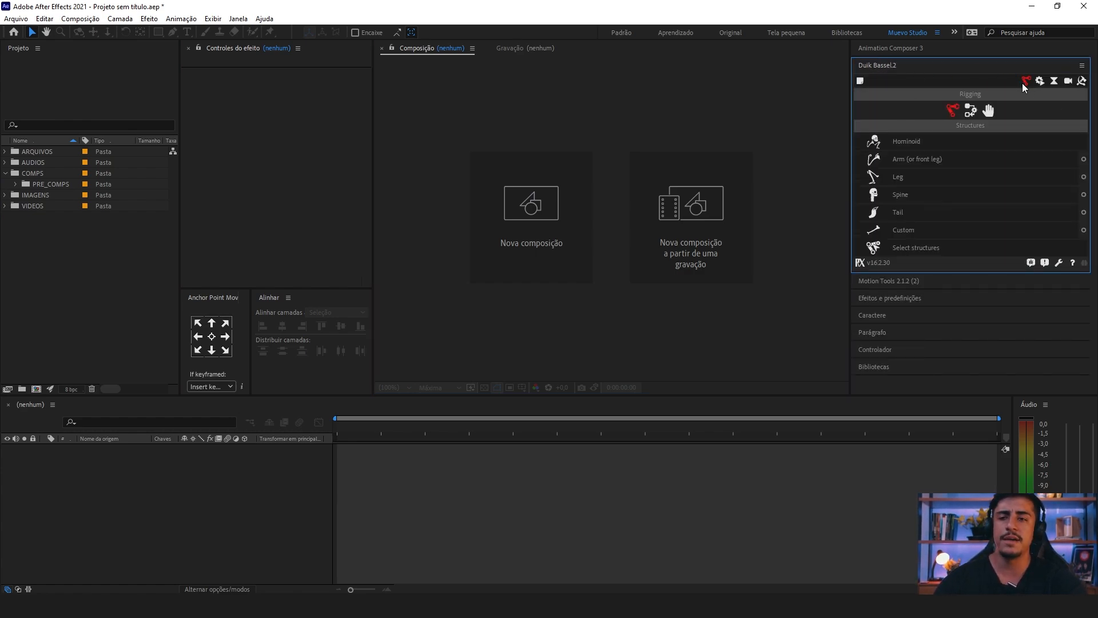
left_click(868, 64)
left_click(868, 64)
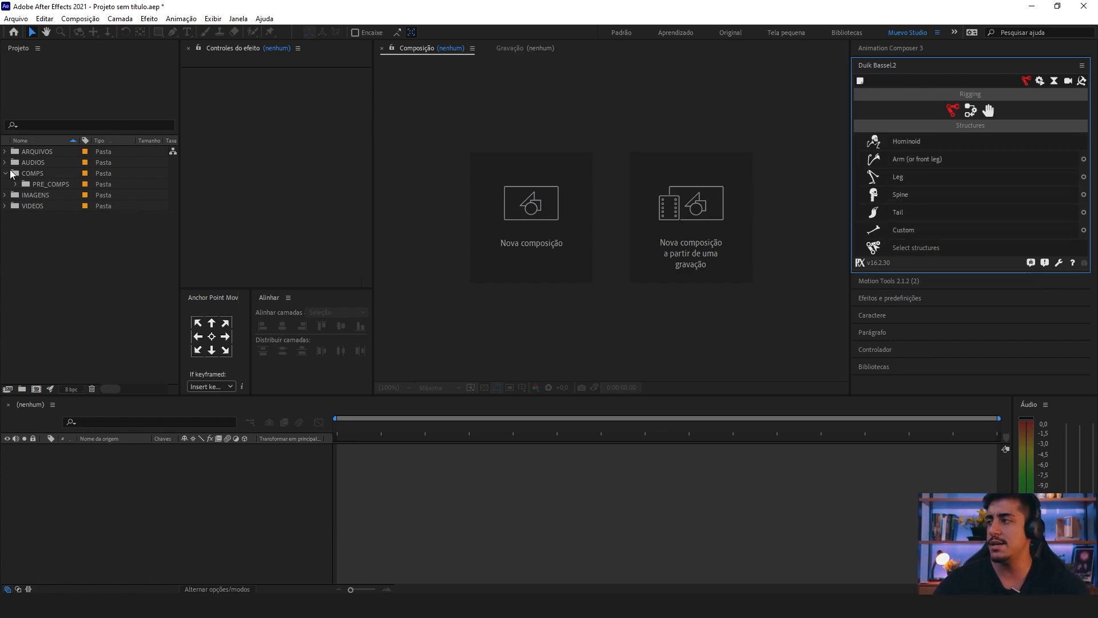
Step: Import the ifood-logo image from the IFOOD folder in File Explorer into the project's PNG folder under ARQUIVOS
left_click(109, 275)
left_click(38, 175)
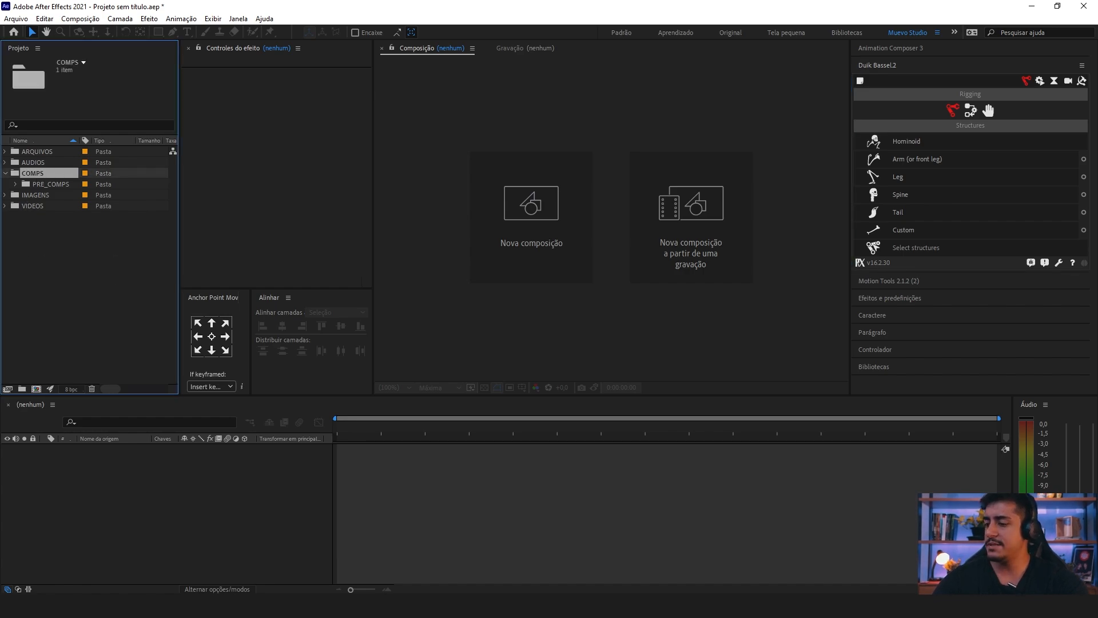
left_click(320, 571)
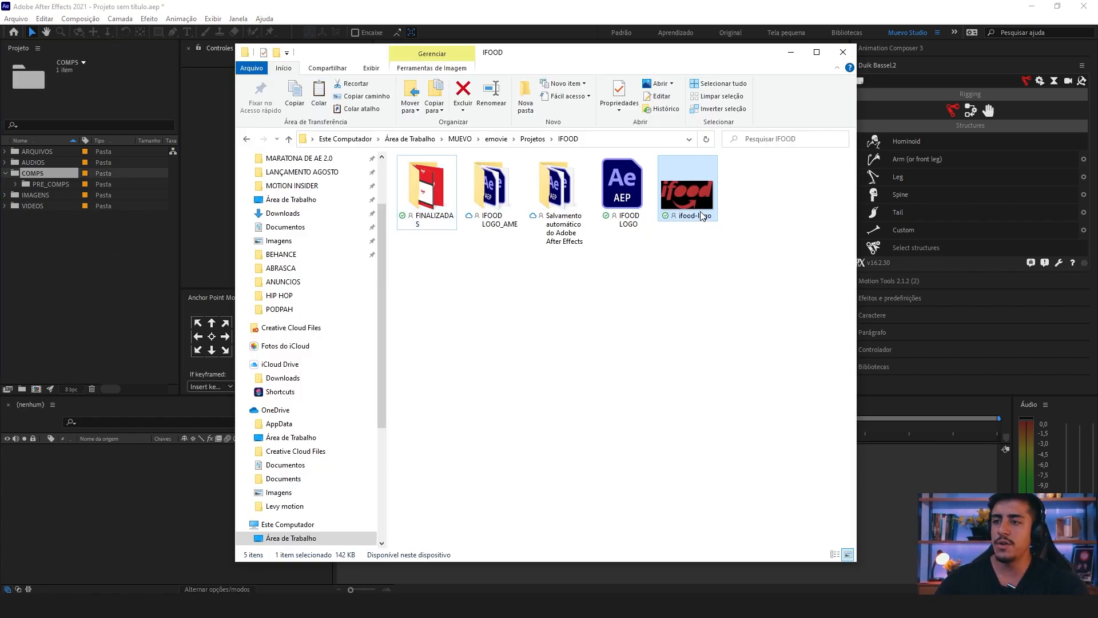
left_click_drag(680, 175, 49, 200)
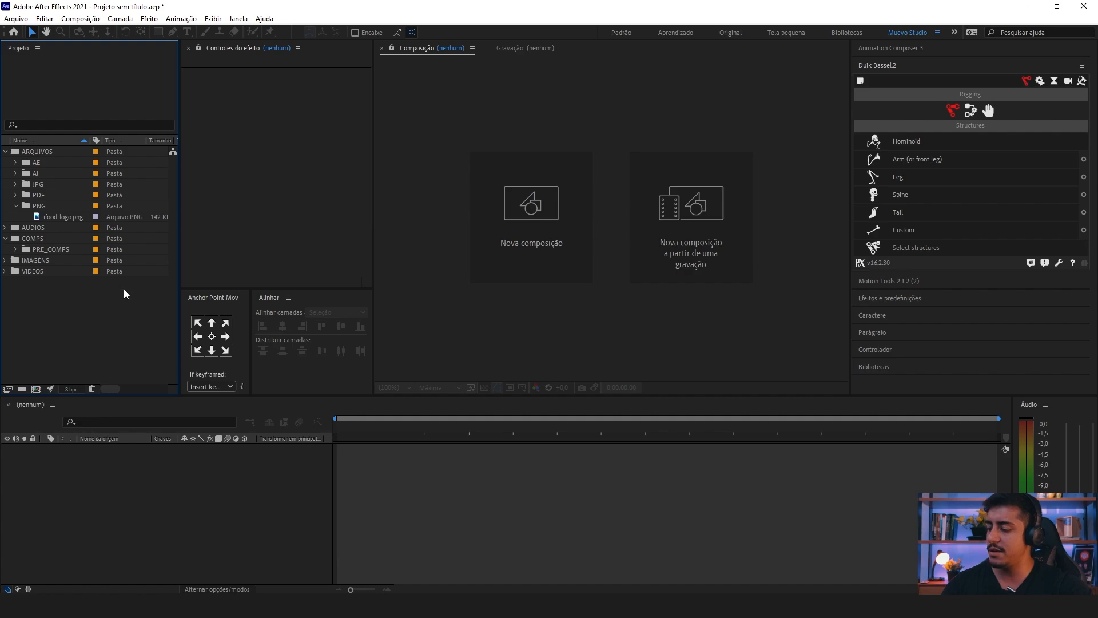
Step: Save the project as IFOOD in the MATERIAIS folder
key("ctrl+s")
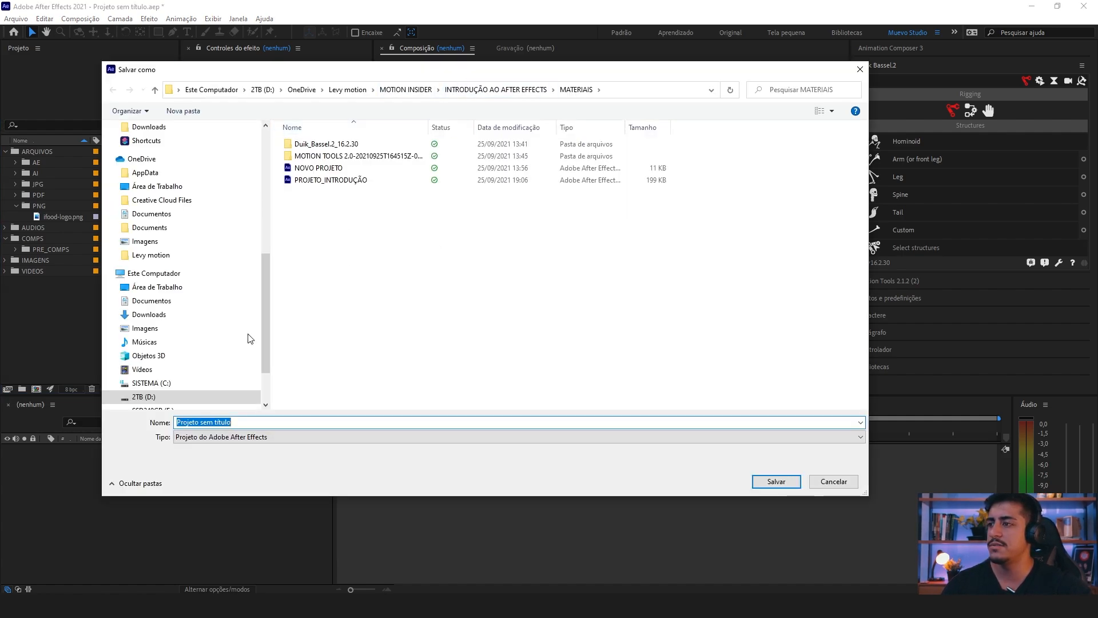
type("IFOOD")
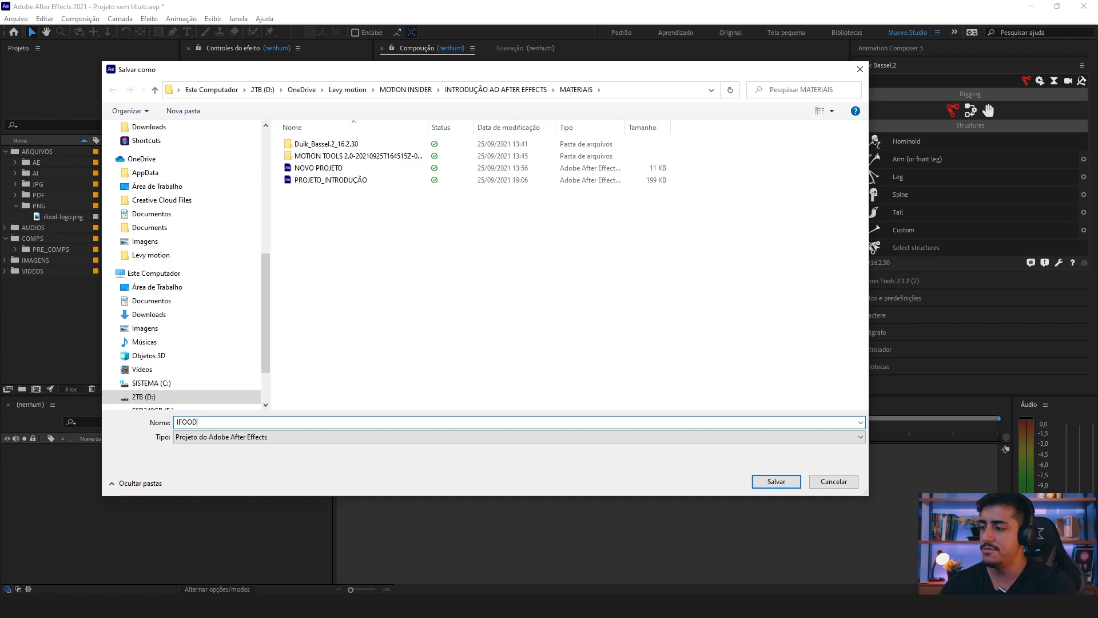
key("Return")
left_click(10, 335)
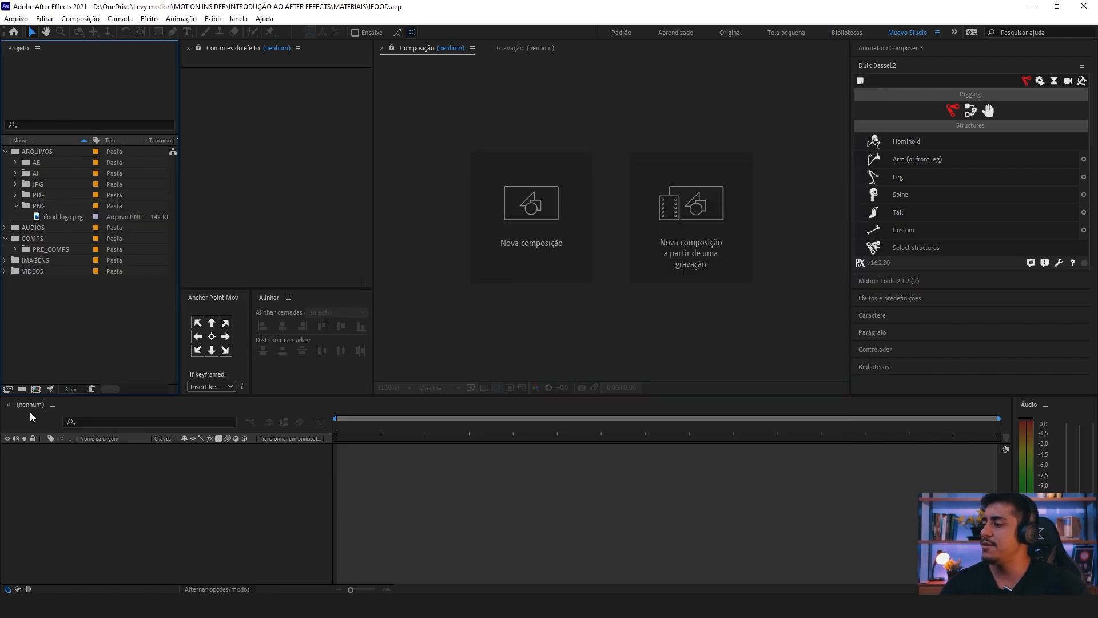
Step: Start a new composition and set its start timecode to 0:00:00:00 and its duration to 0:01:00:00
left_click(37, 389)
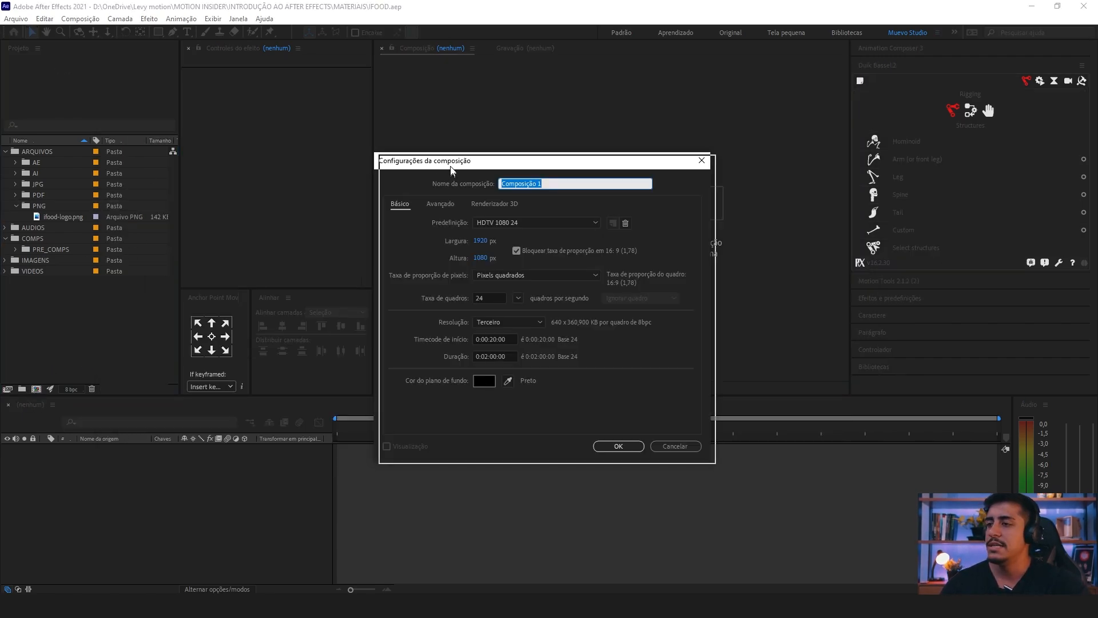
left_click_drag(434, 163, 429, 162)
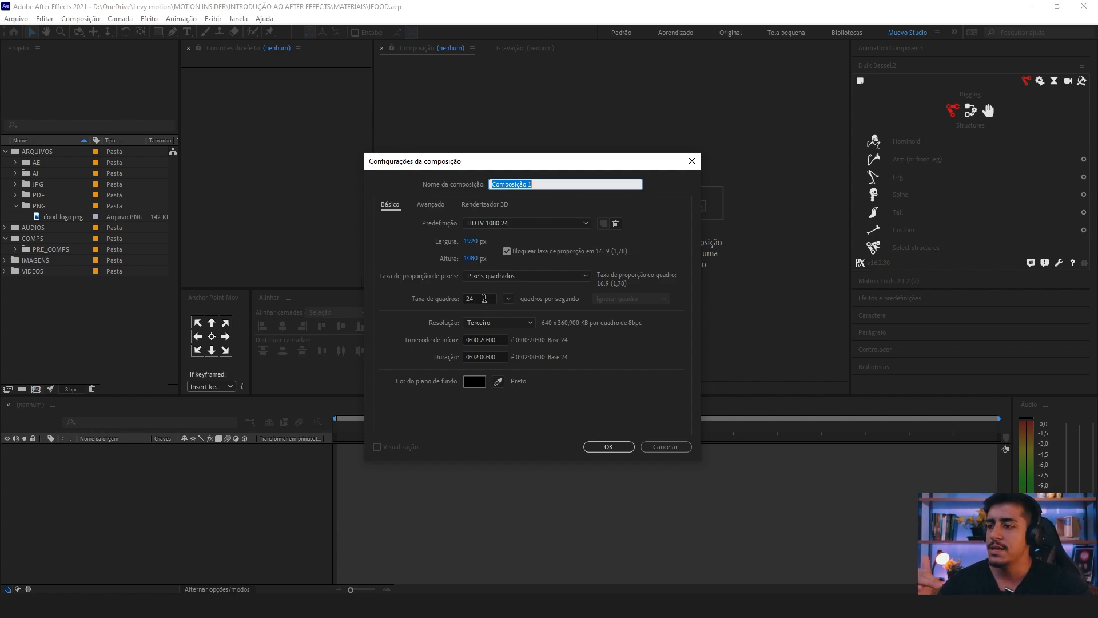
left_click(484, 298)
left_click(482, 339)
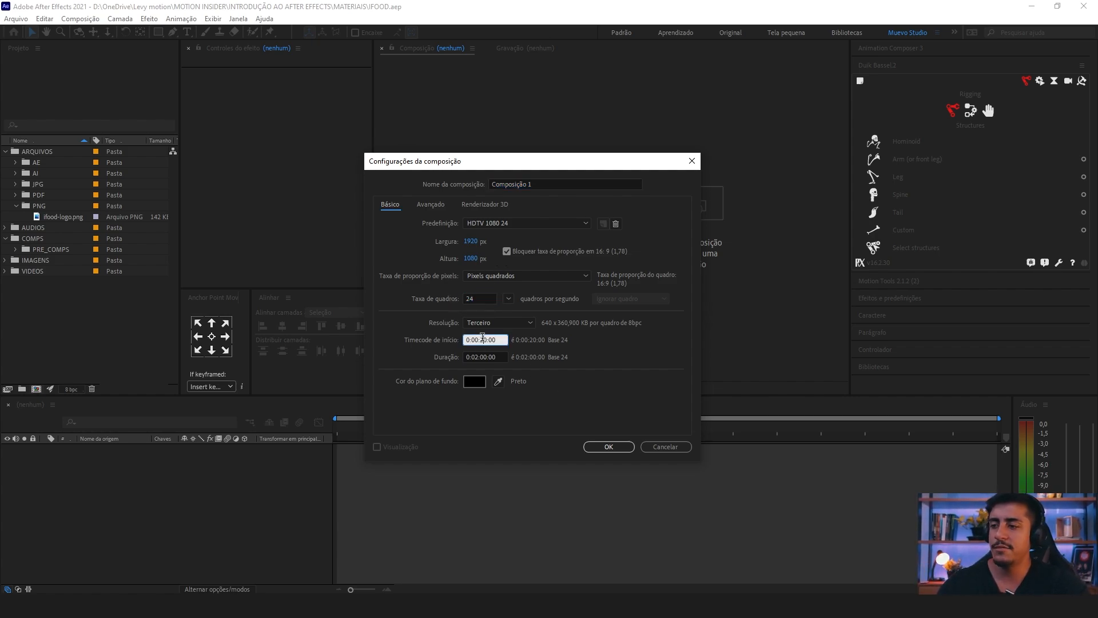
key("BackSpace")
type("0")
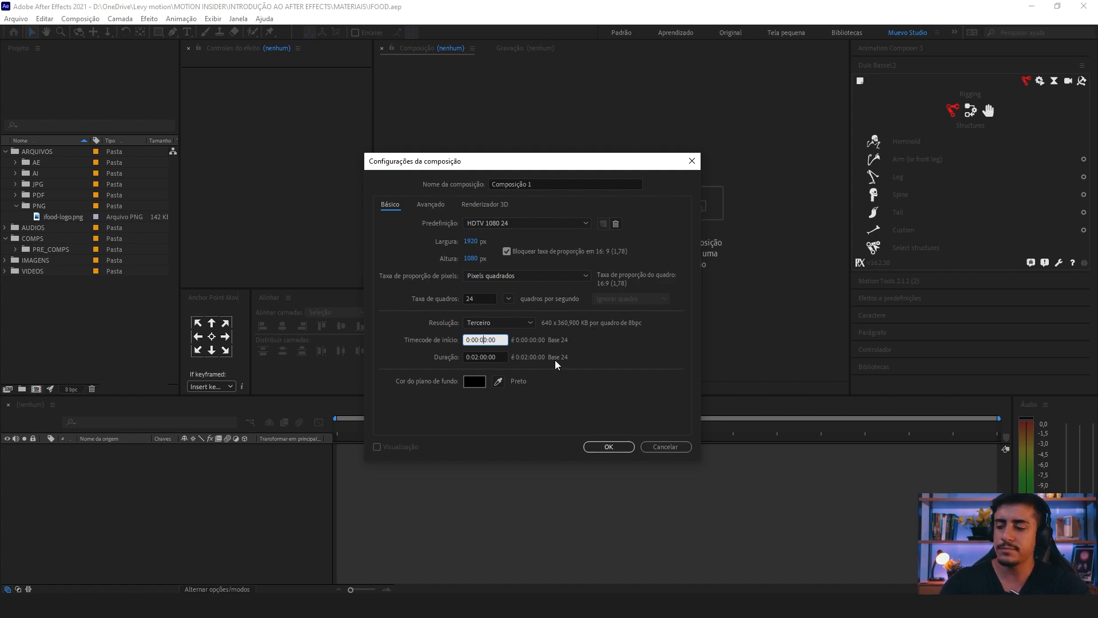
left_click(476, 357)
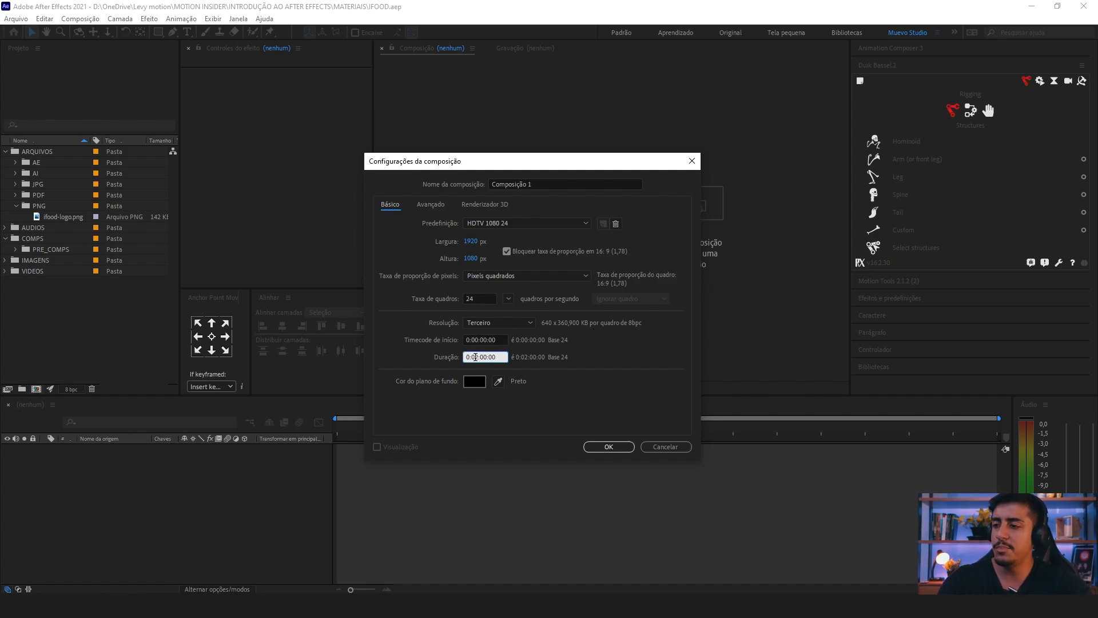
type("1")
key("Return")
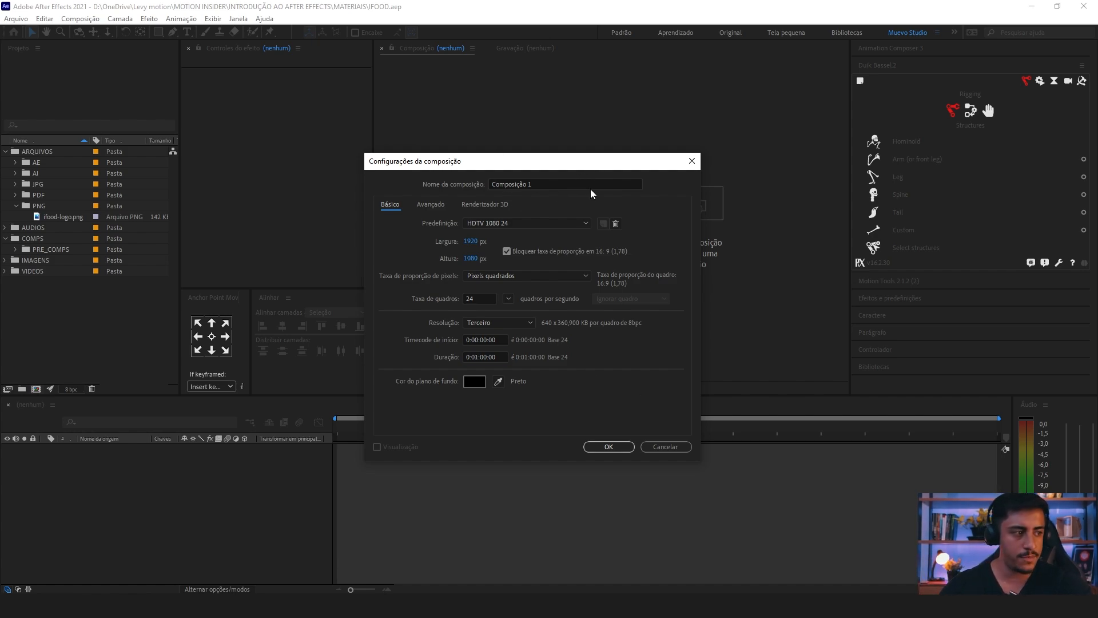
Step: Name the composition IFOOD LOGO, set its background color to gray 828282, and create it
left_click(551, 184)
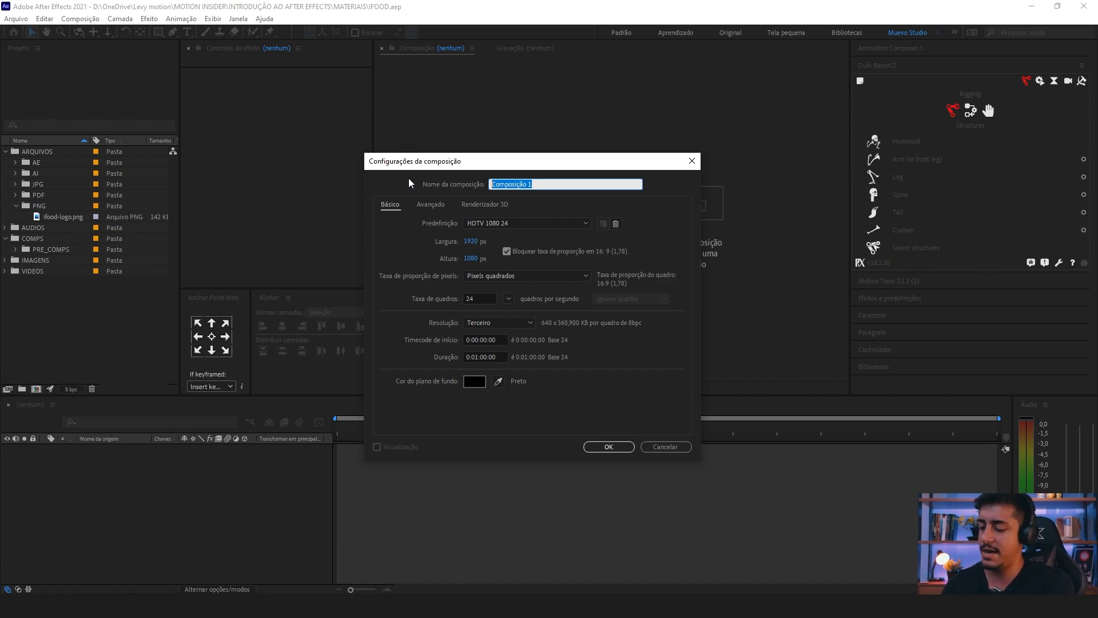
type("IF")
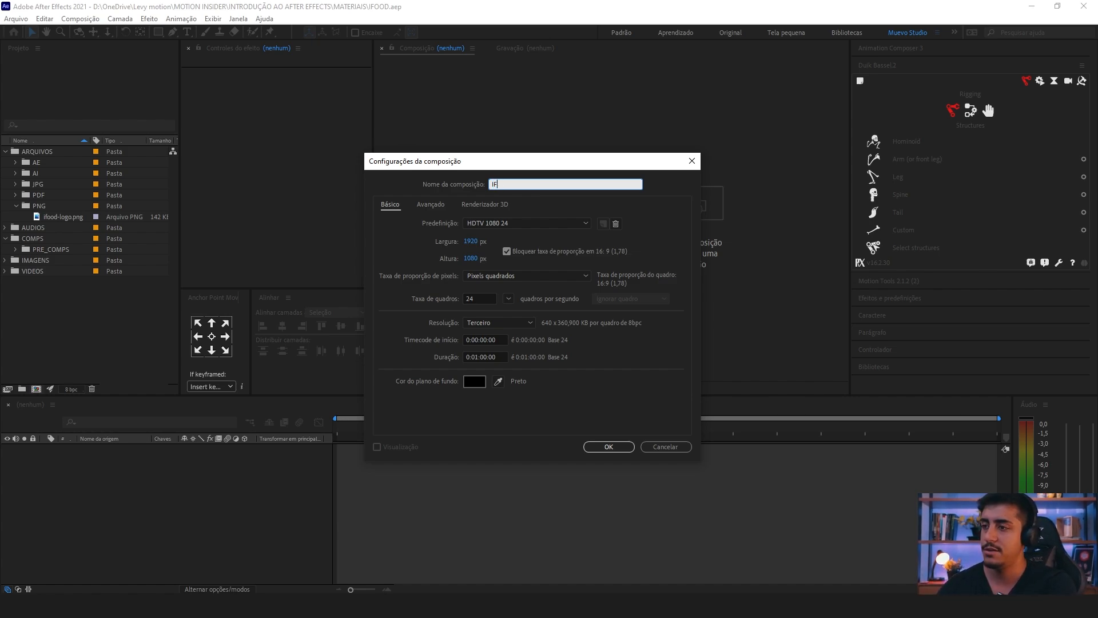
type("OOD LOGO")
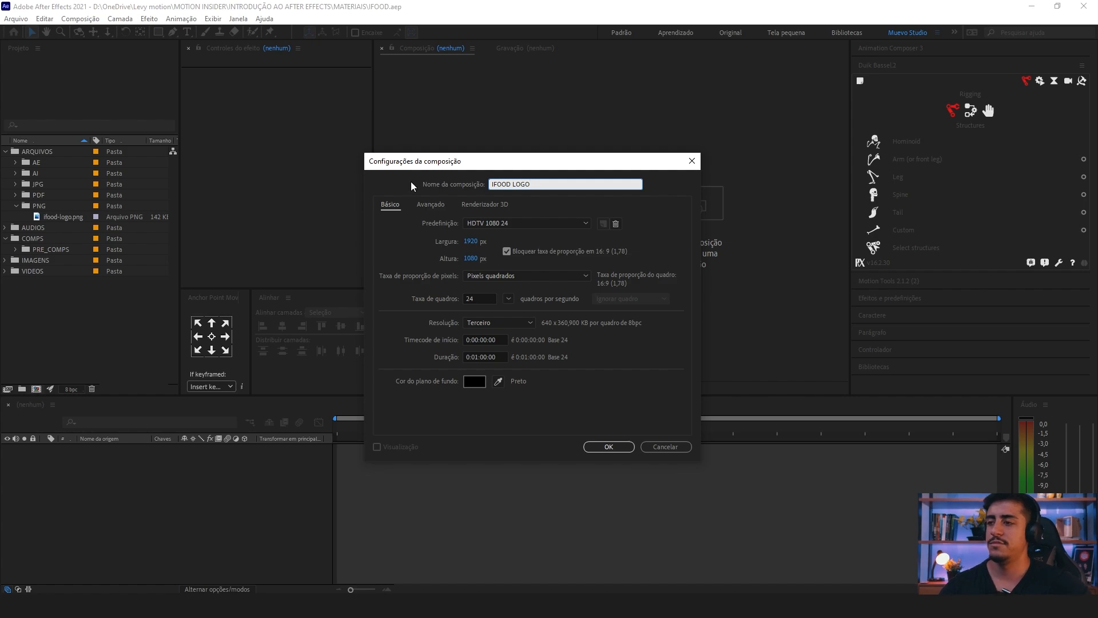
left_click(475, 382)
left_click(243, 266)
left_click_drag(243, 266, 153, 267)
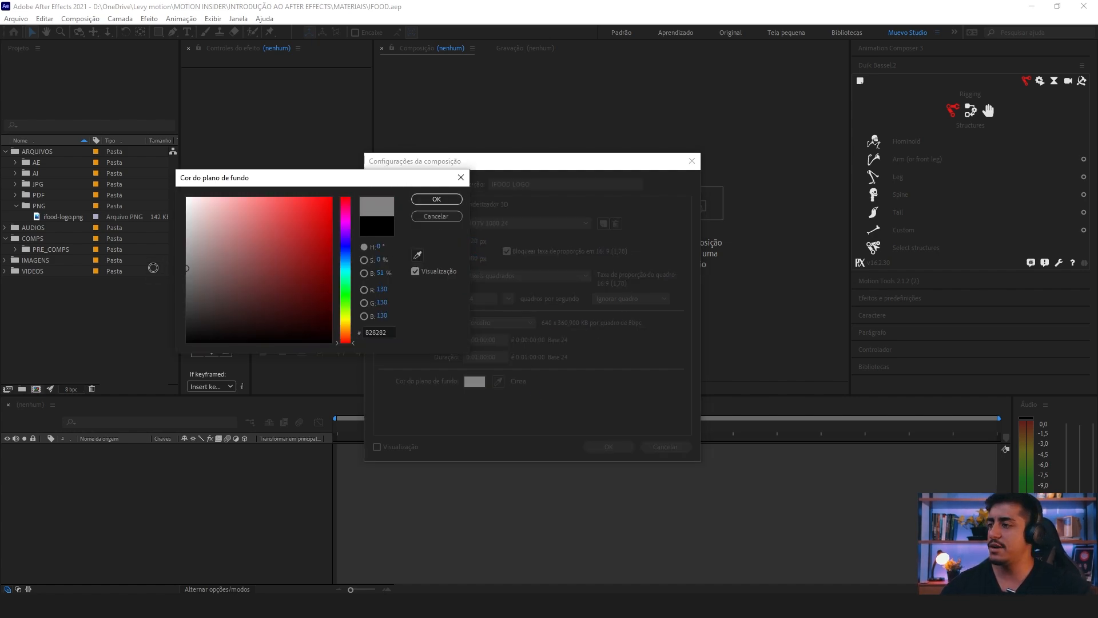
left_click(446, 200)
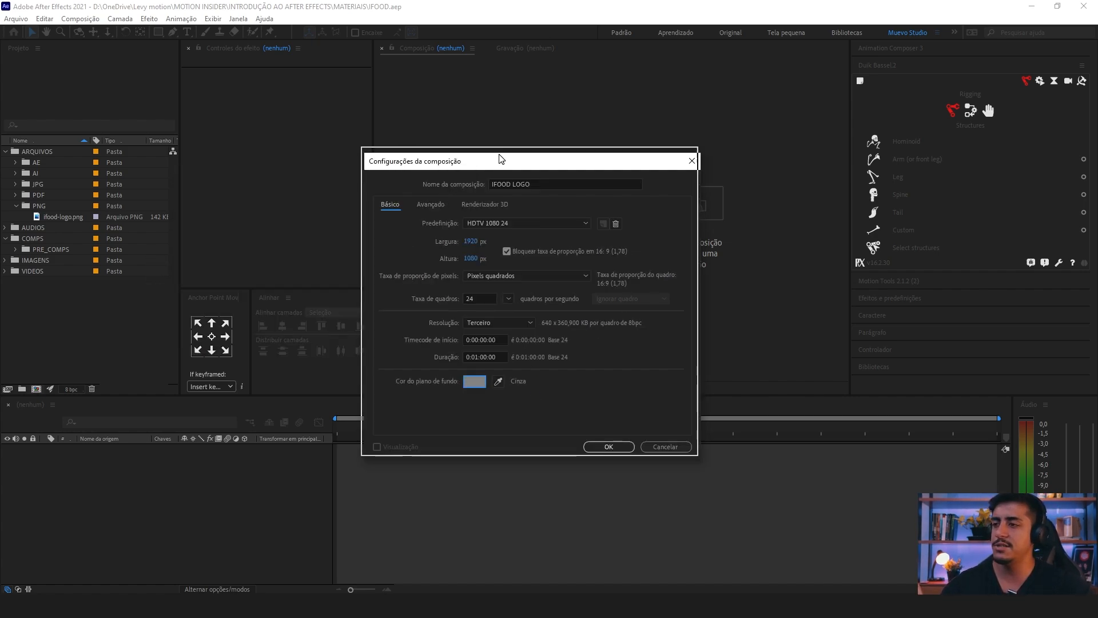
left_click(608, 445)
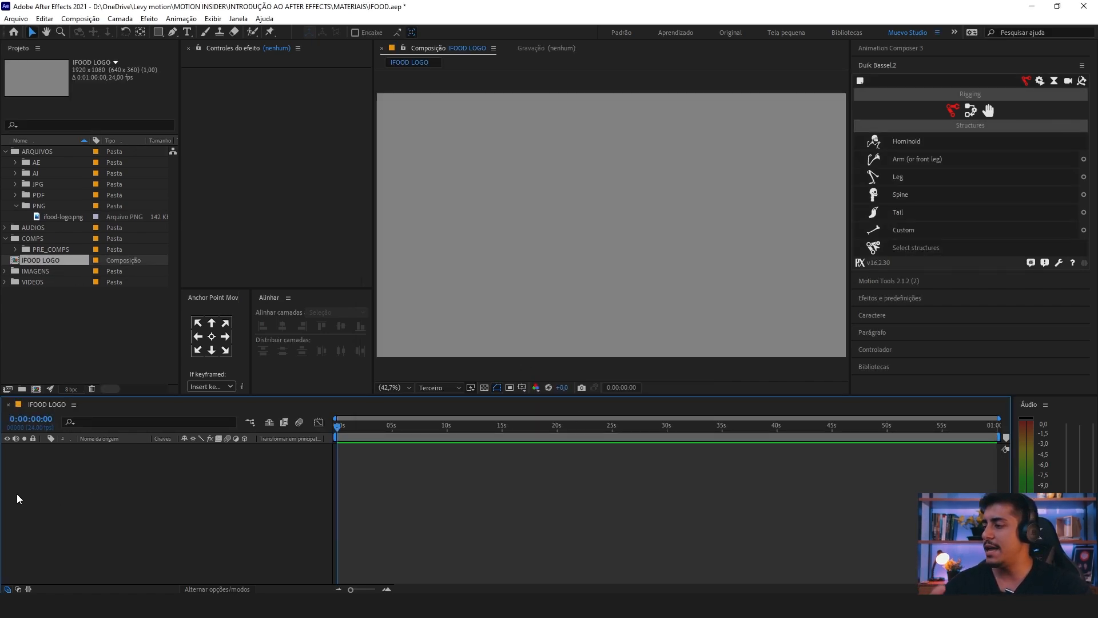
Step: Place ifood-logo.png in the IFOOD LOGO composition as a layer and reduce its scale to 19%
left_click_drag(16, 452, 290, 557)
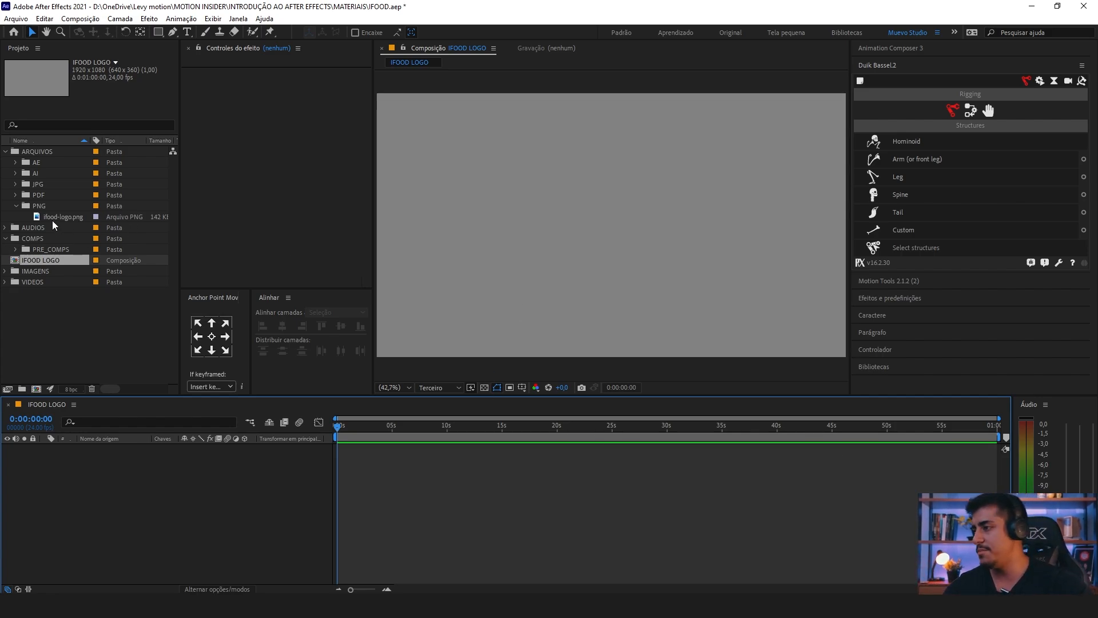
left_click_drag(52, 220, 130, 489)
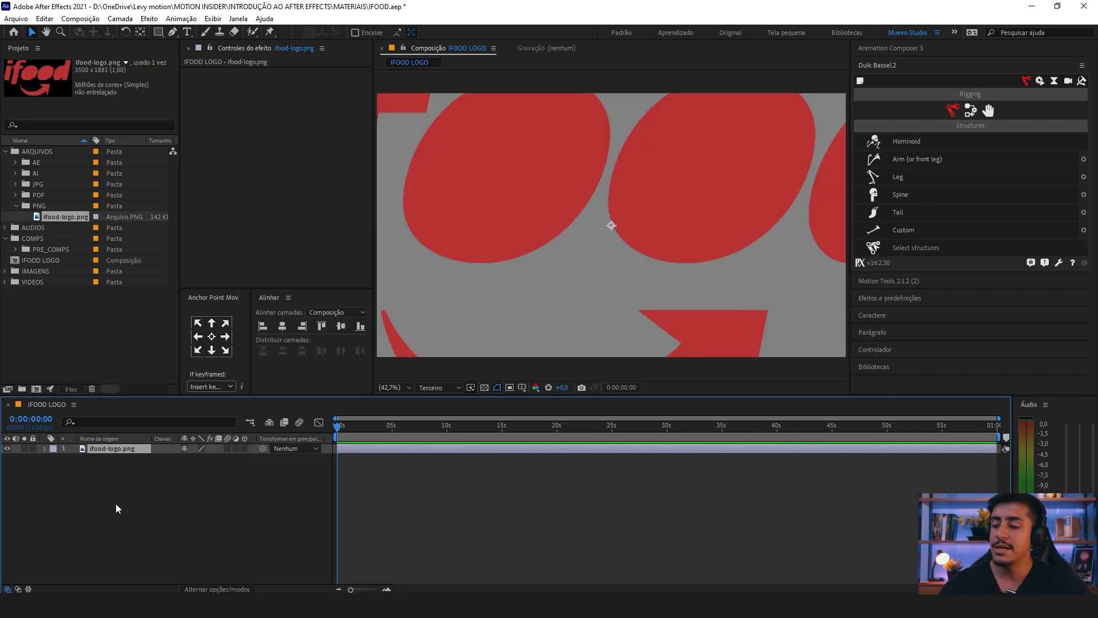
key("s")
left_click_drag(193, 458, 143, 460)
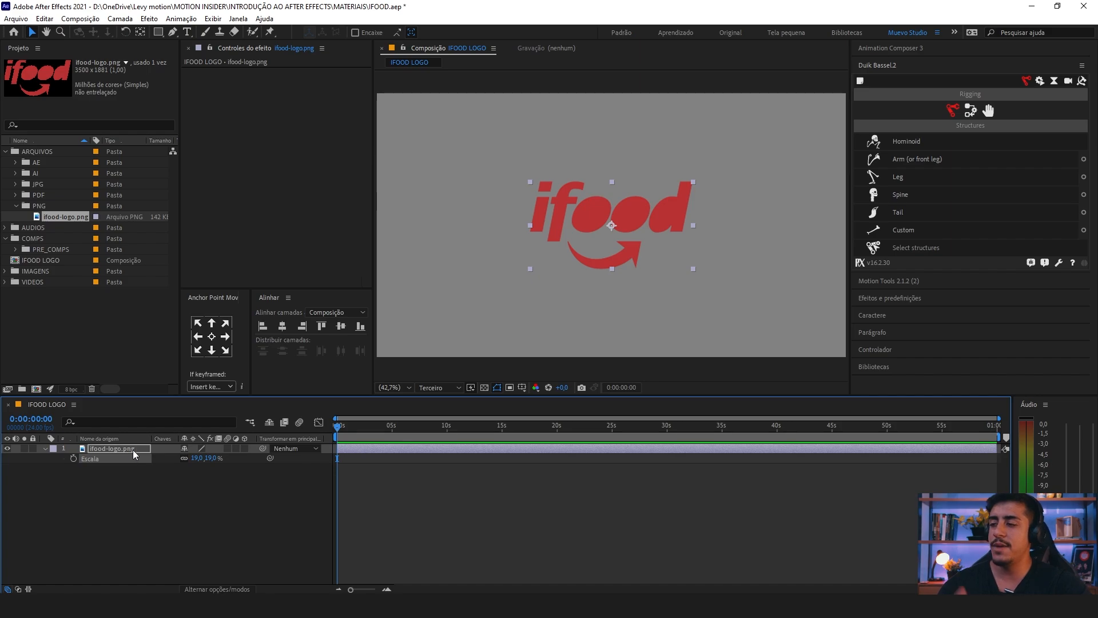
Step: Set the logo layer's scale to 100% and reduce it again to 19%
left_click_drag(113, 500, 107, 428)
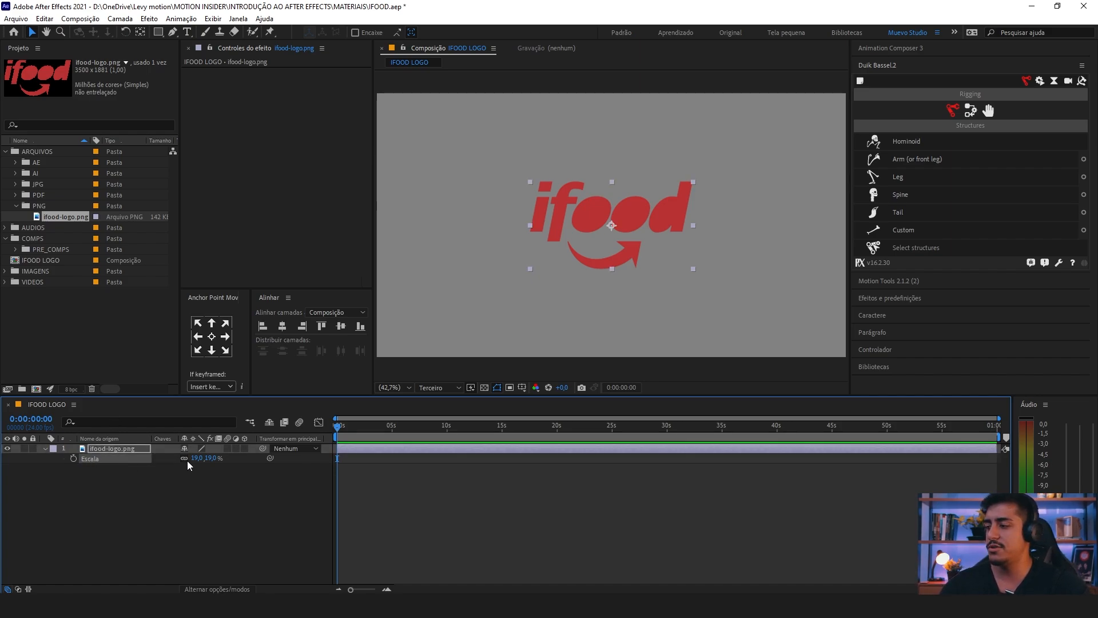
left_click(195, 459)
left_click(181, 463)
left_click(183, 461)
left_click(196, 458)
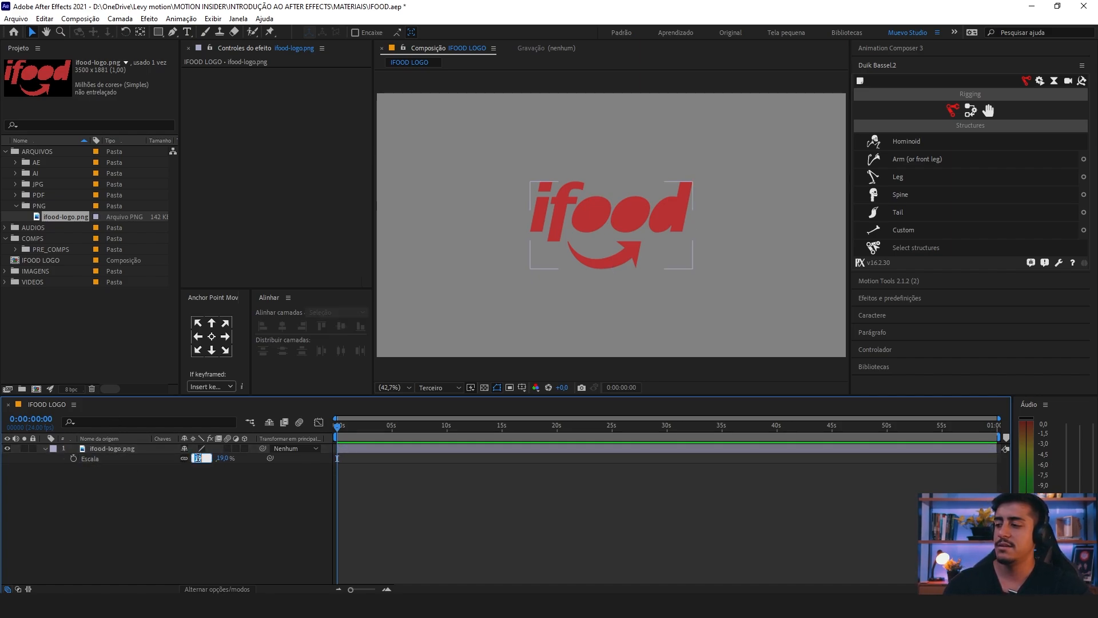
type("100")
key("Return")
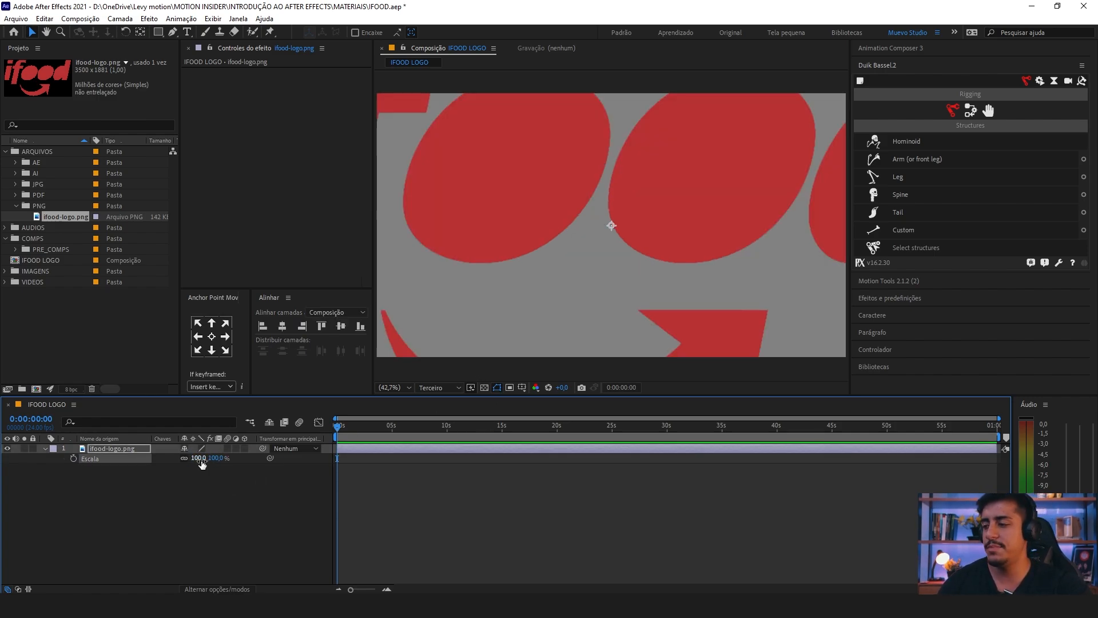
mouse_move(196, 459)
left_mouse_down()
mouse_move(57, 454)
mouse_move(196, 456)
left_mouse_up()
mouse_move(185, 452)
left_mouse_down()
mouse_move(116, 459)
mouse_move(265, 461)
mouse_move(172, 462)
left_mouse_up()
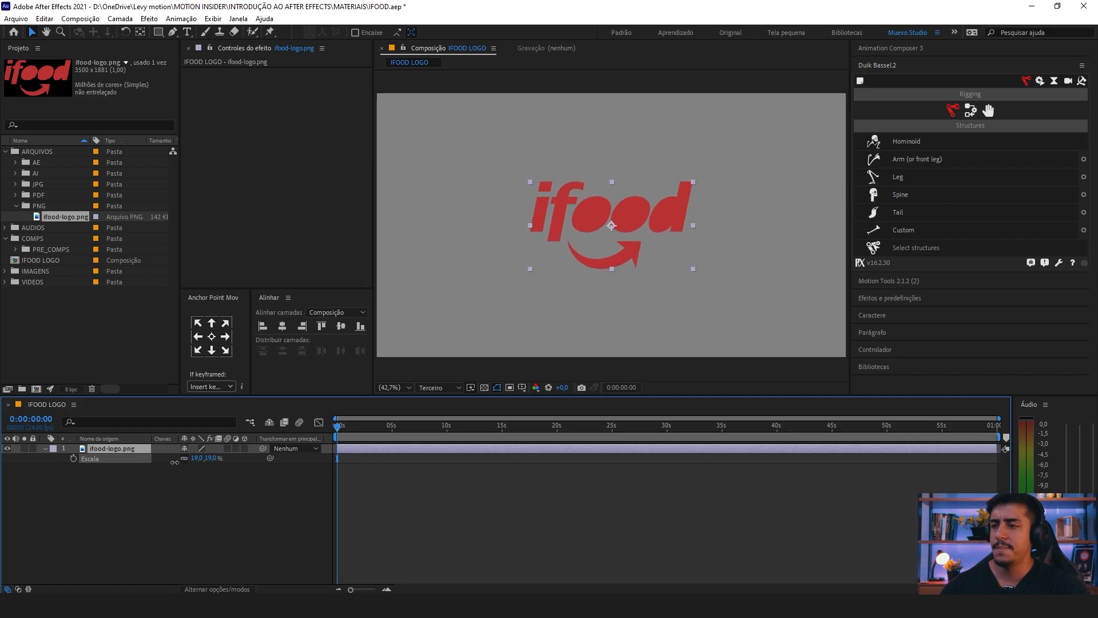
Step: Select the ifood-logo.png layer in the composition and activate the Pen tool
left_click(115, 498)
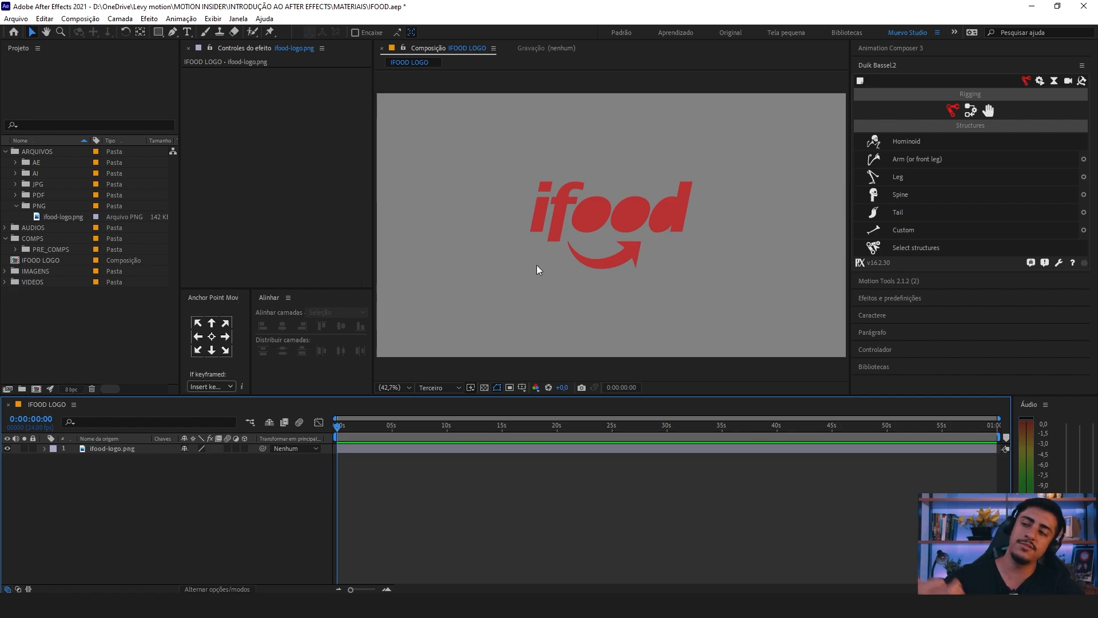
left_click(540, 187)
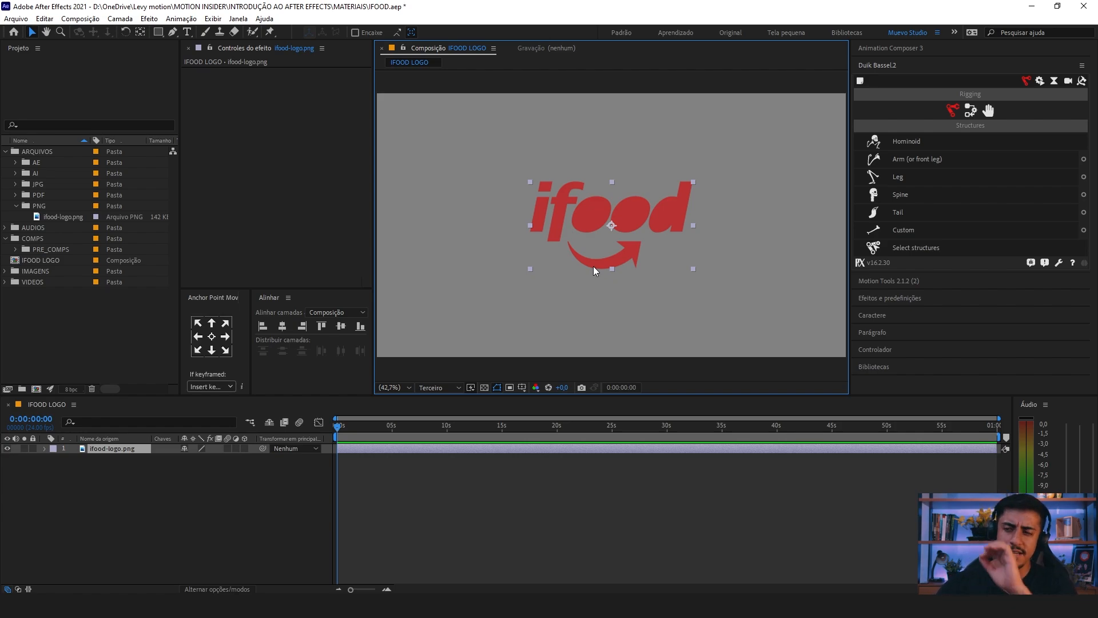
left_click(112, 449)
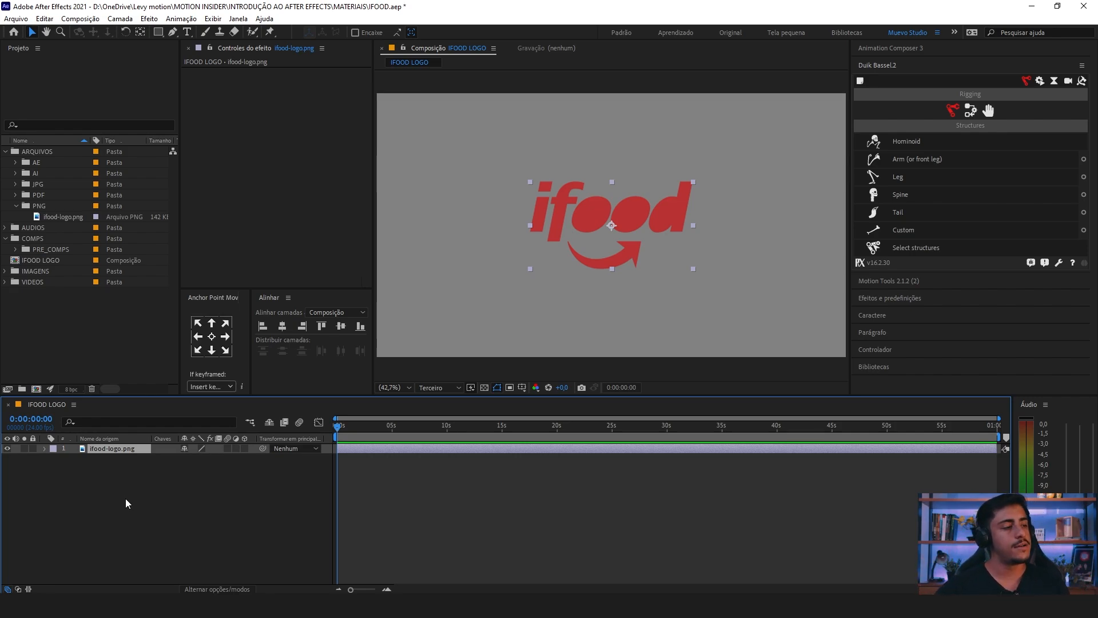
left_click_drag(117, 489, 107, 438)
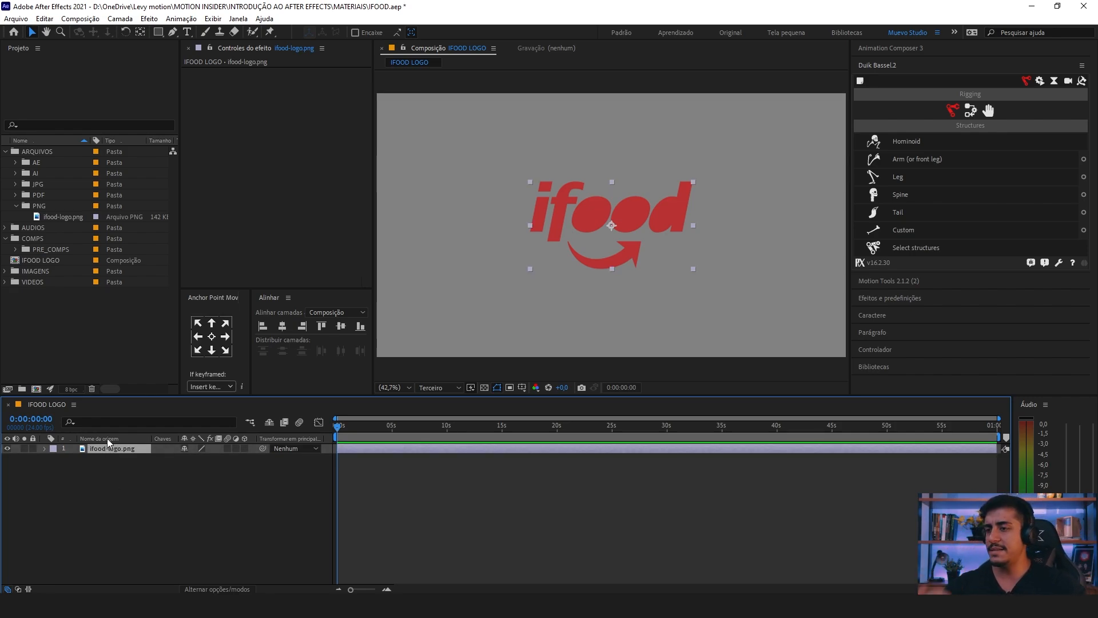
left_click(173, 32)
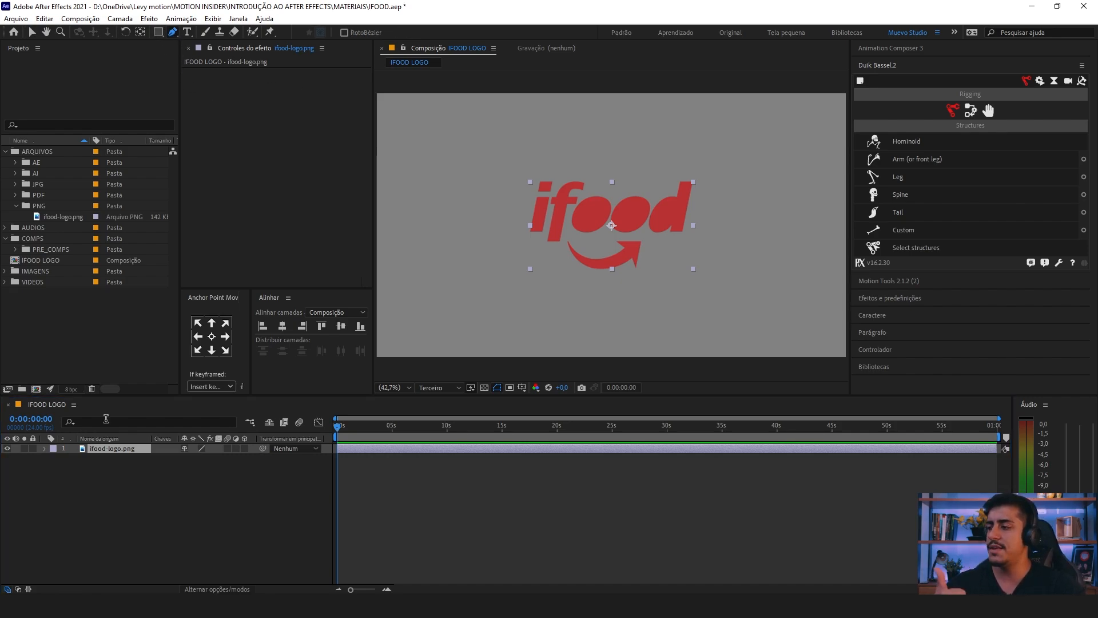
left_click_drag(111, 478, 126, 440)
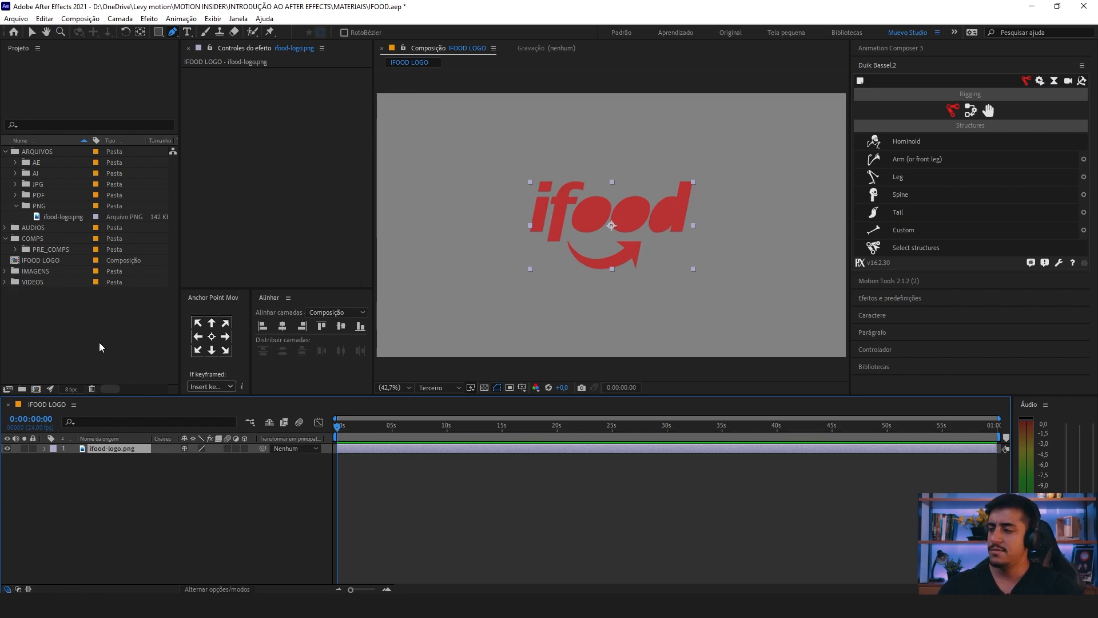
Step: Duplicate the ifood-logo.png layer six times to have seven stacked logo layers
key("ctrl+d")
key("ctrl+d")
key("ctrl+d")
key("ctrl+d")
key("ctrl+d")
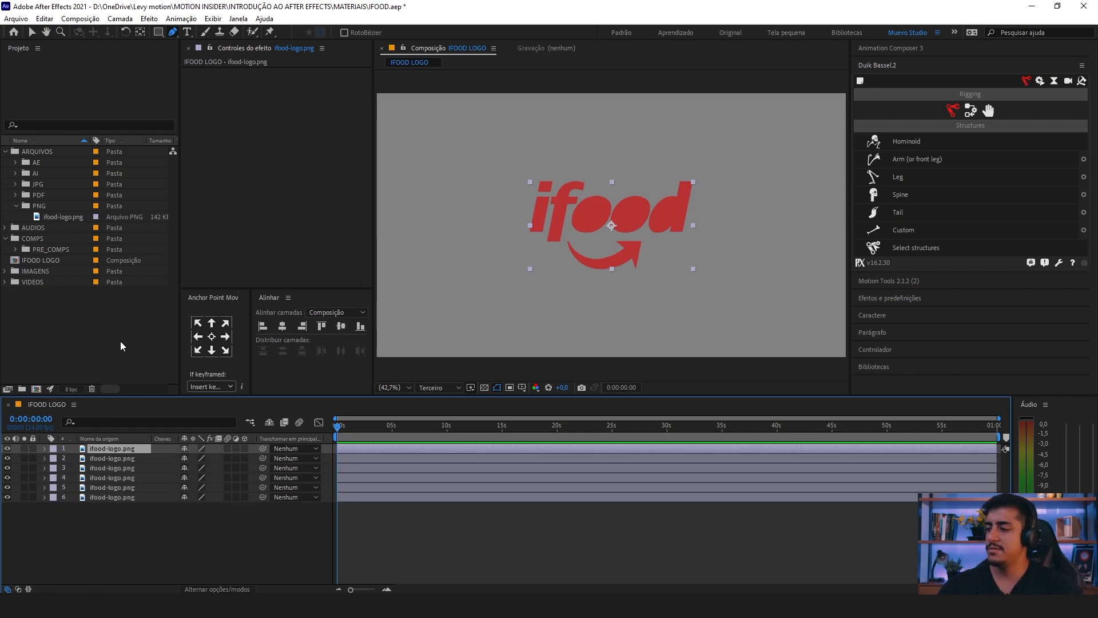
key("ctrl+d")
Step: Rename the topmost logo layer as i
scroll(515, 211, "up", 2)
scroll(449, 194, "down", 1)
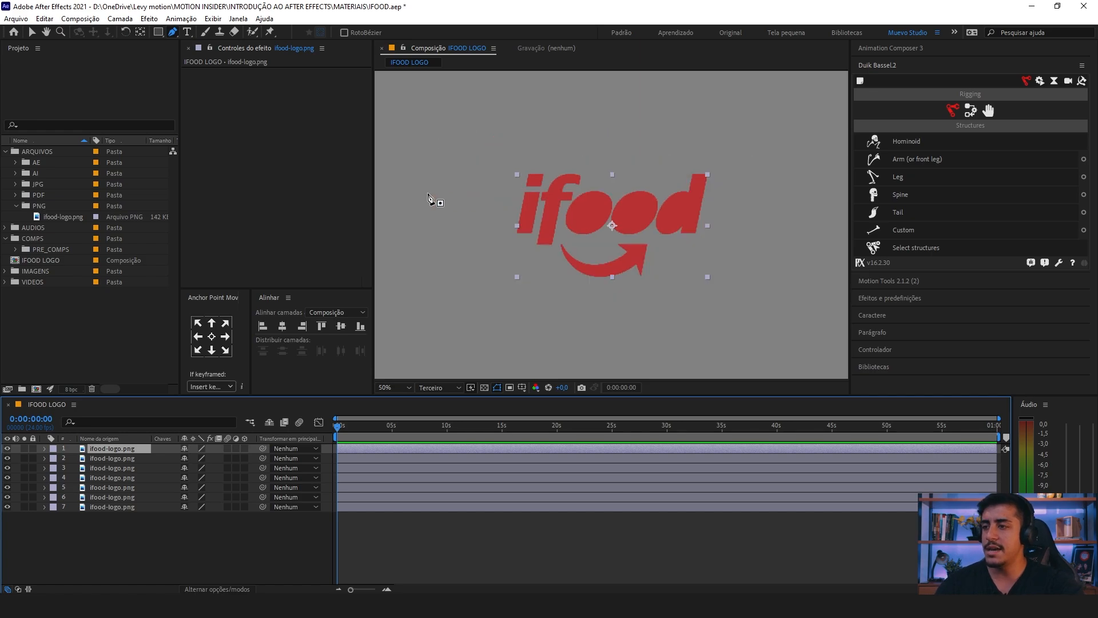
scroll(508, 240, "up", 2)
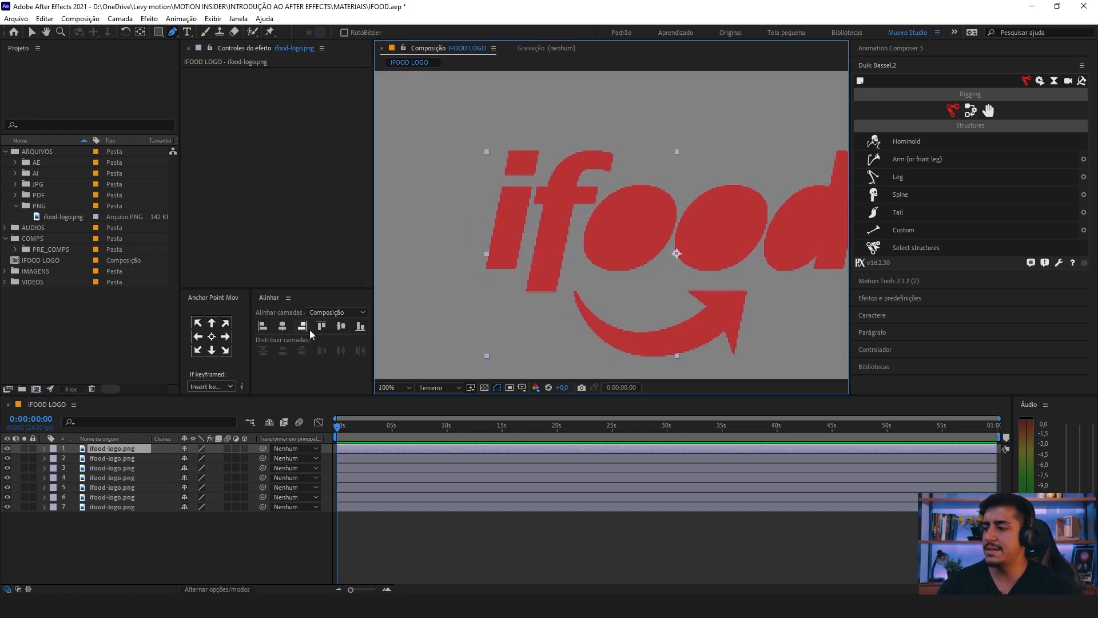
key("Return")
type("i")
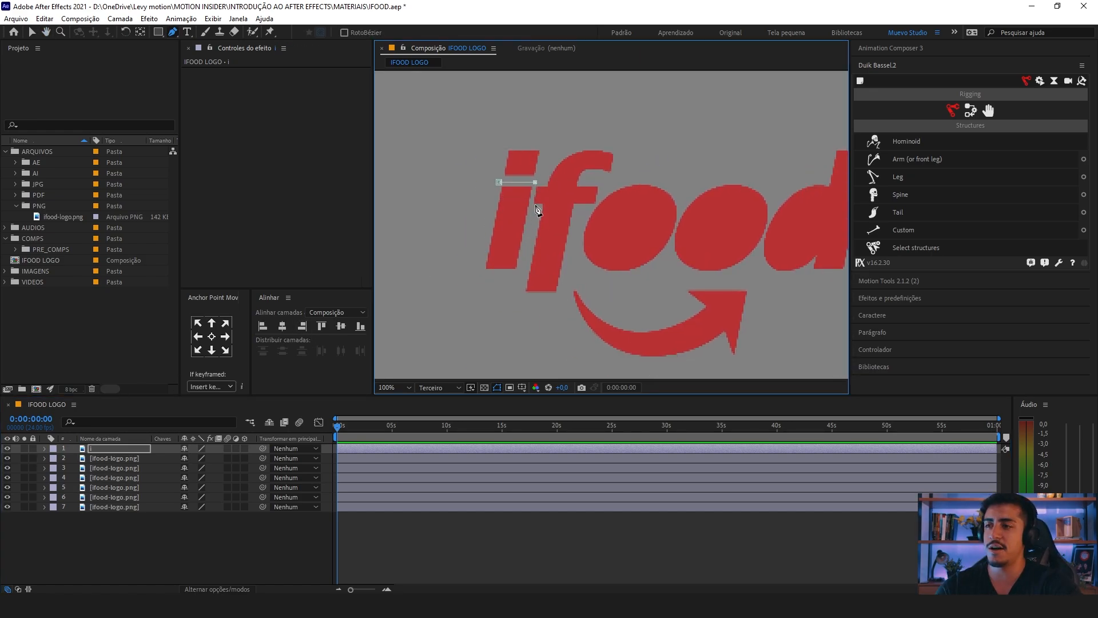
Step: Draw a closed four-point mask around the stem of the letter i on the i layer
left_click(483, 269)
left_click(499, 183)
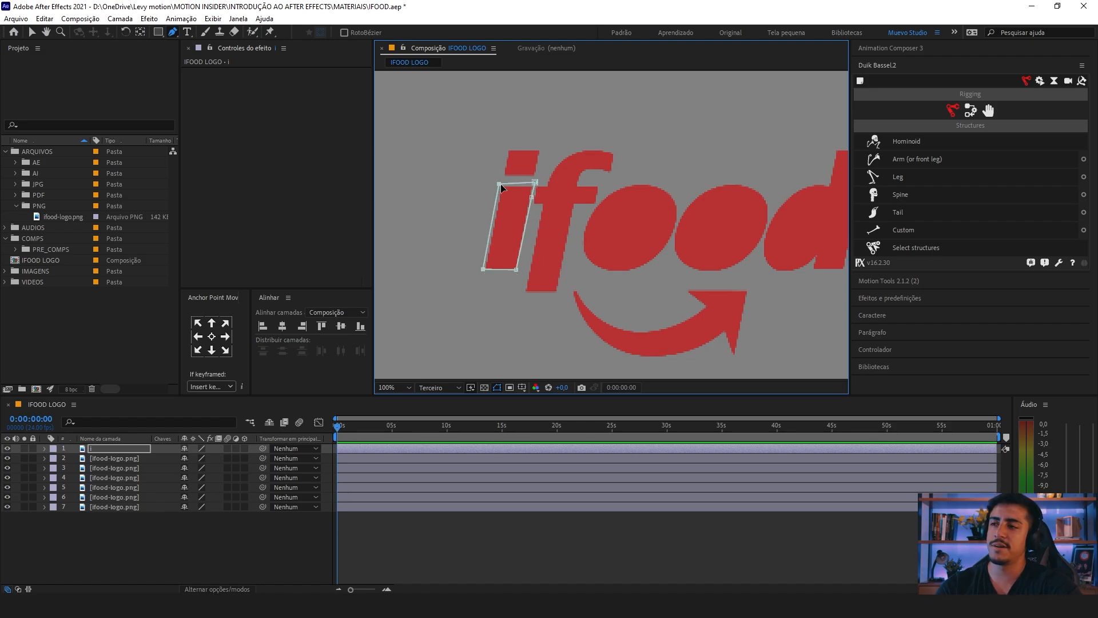
left_click_drag(535, 182, 535, 185)
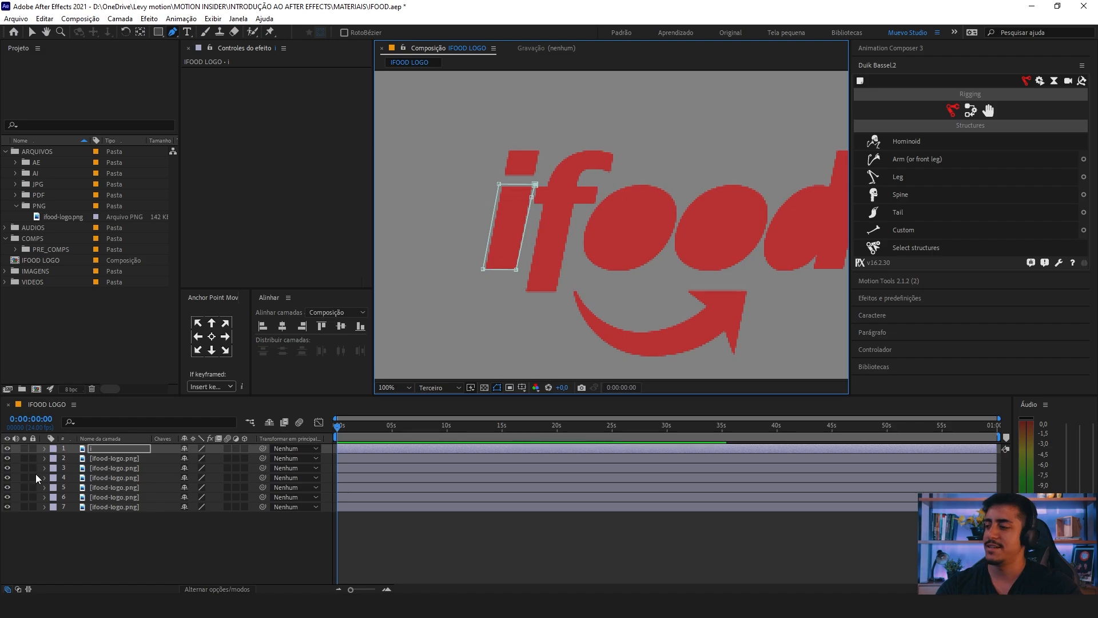
Step: Draw a closed four-point mask around the dot of the i on the second layer and rename that layer pingo
left_click(101, 451)
left_click(104, 458)
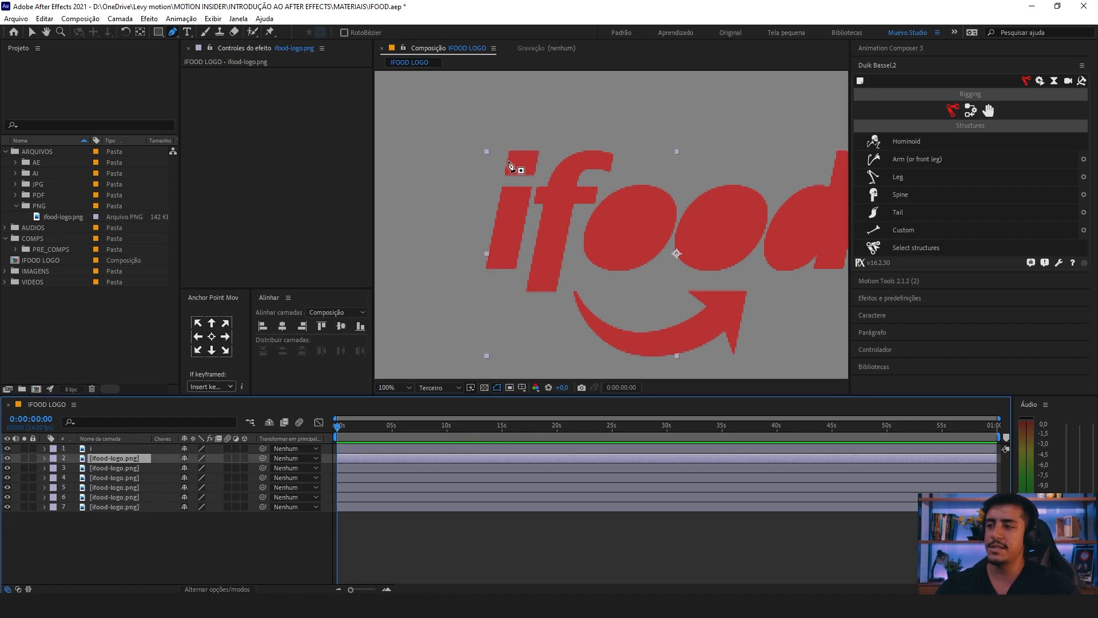
left_click(508, 148)
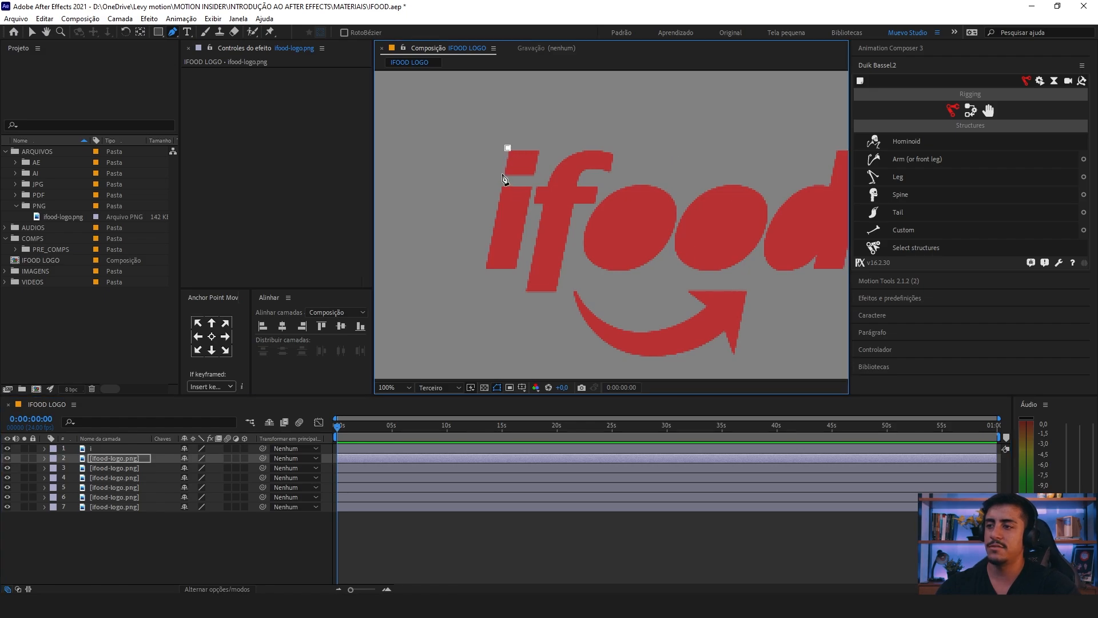
left_click(501, 177)
left_click(536, 177)
left_click(543, 148)
left_click(507, 148)
type("pingo")
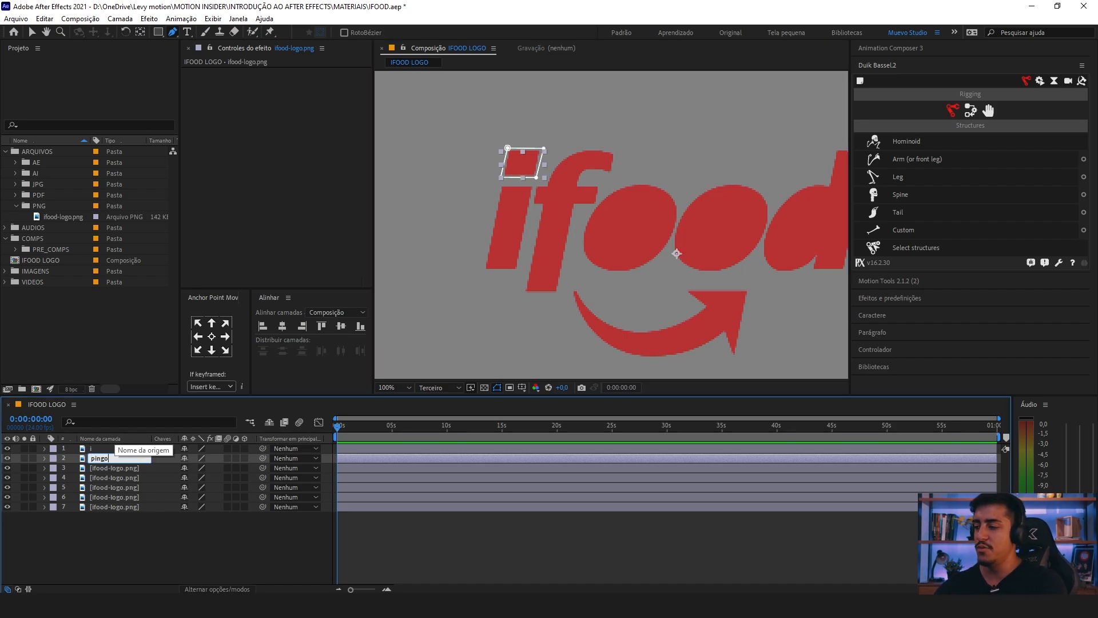
key("Return")
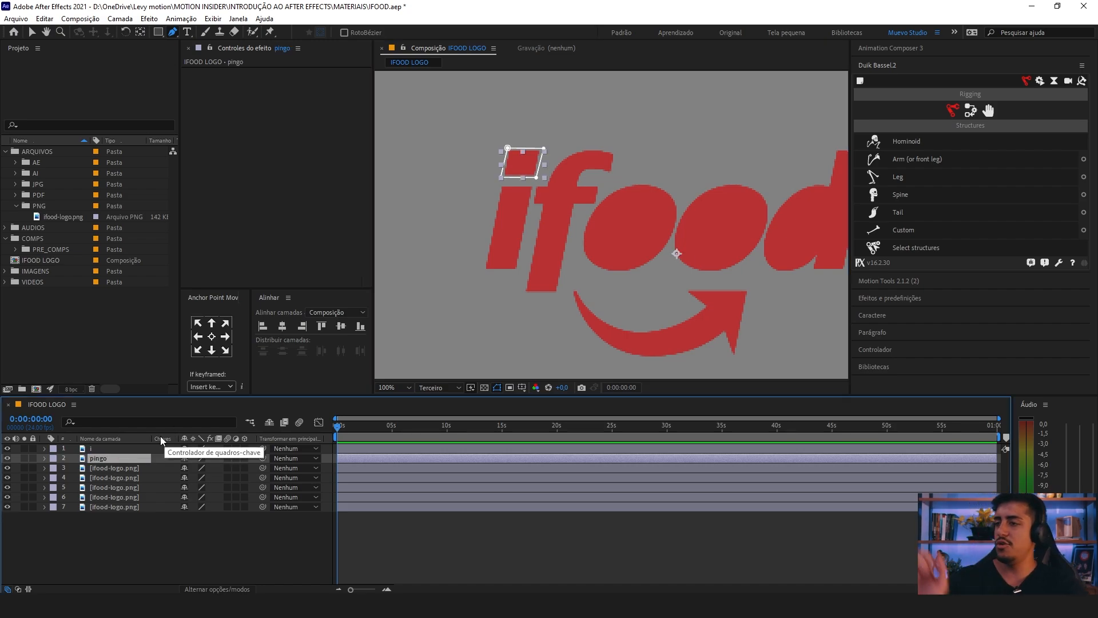
Step: Draw a closed mask around the letter f on the third logo layer
left_click(118, 467)
left_click_drag(568, 224, 552, 231)
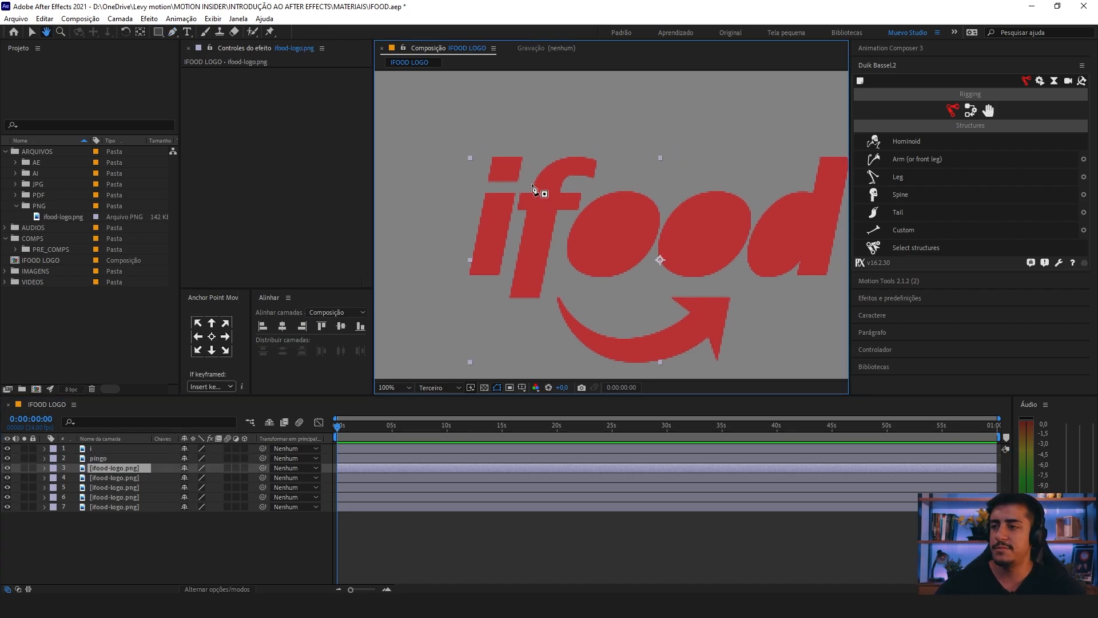
left_click(527, 154)
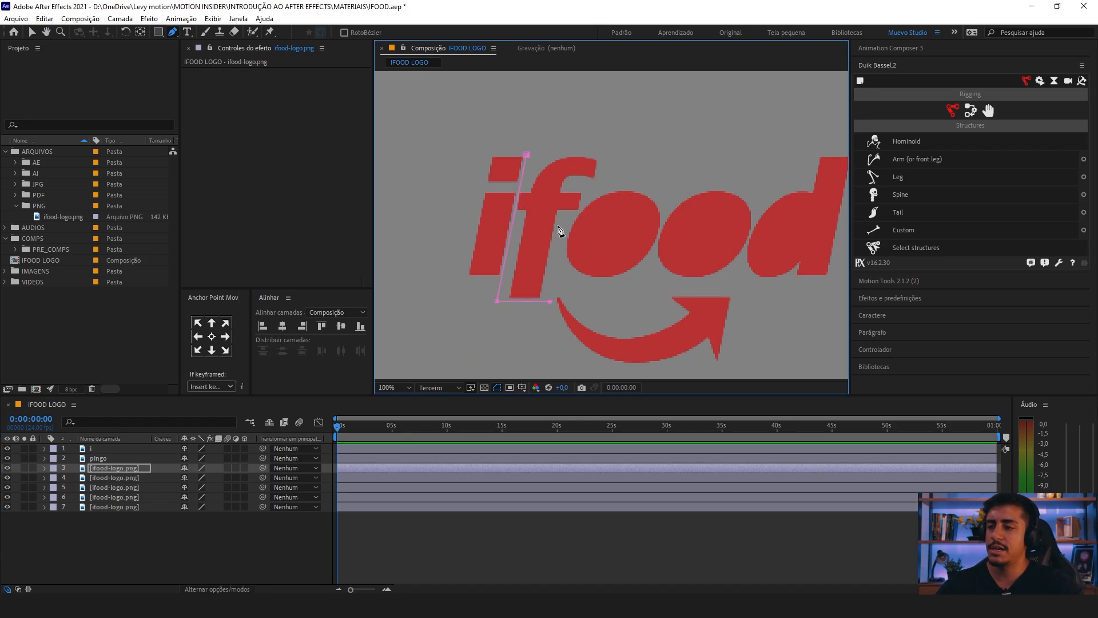
left_click(581, 211)
left_click(588, 182)
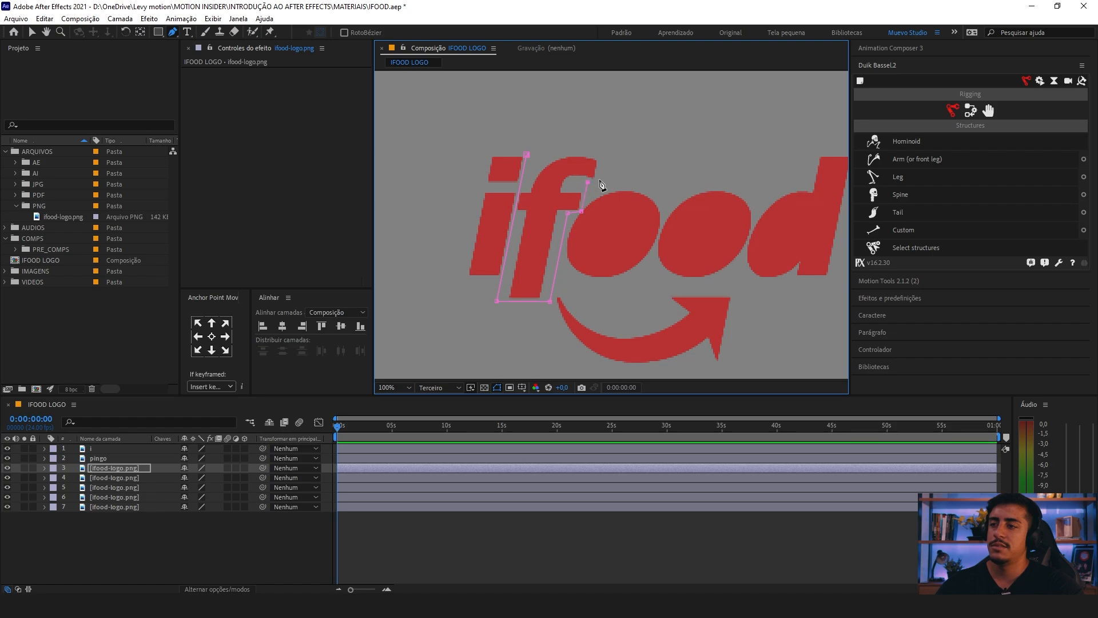
left_click(527, 155)
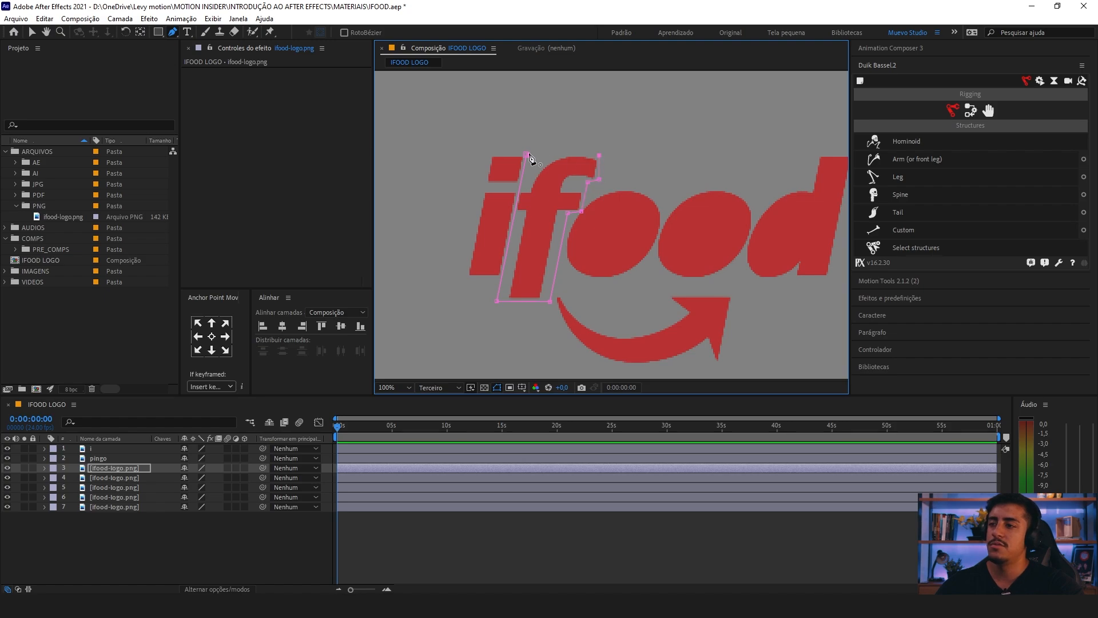
Step: Rename the third layer, masked to the letter f, as f
left_click(112, 467)
key("Return")
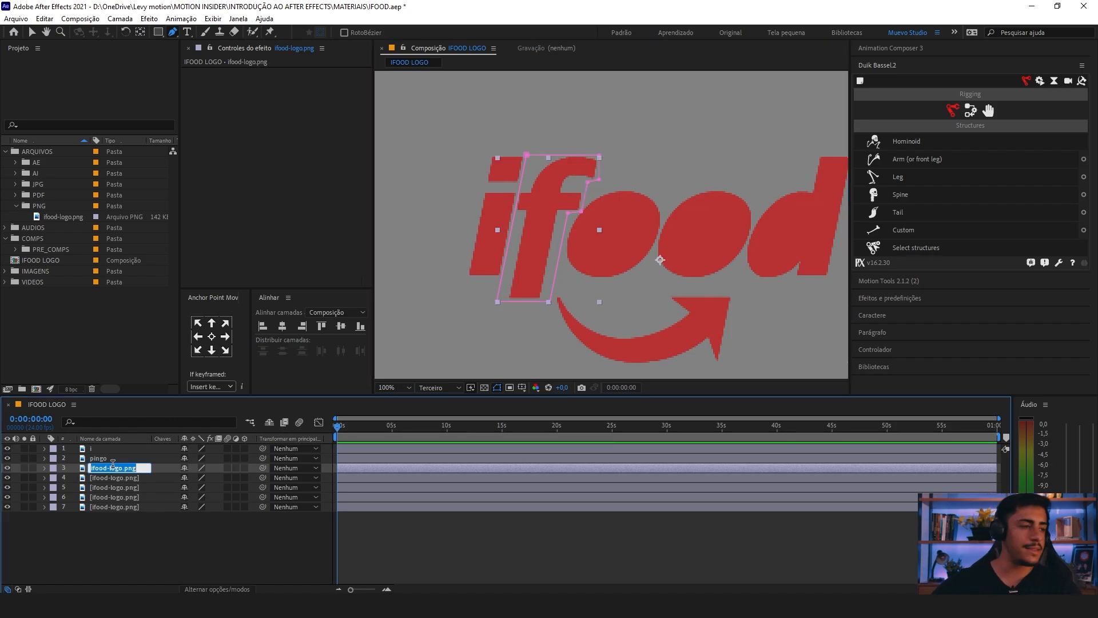
type("f")
Step: Draw a closed many-point mask following the oval outline of the first letter o on the fourth logo layer
left_click(114, 477)
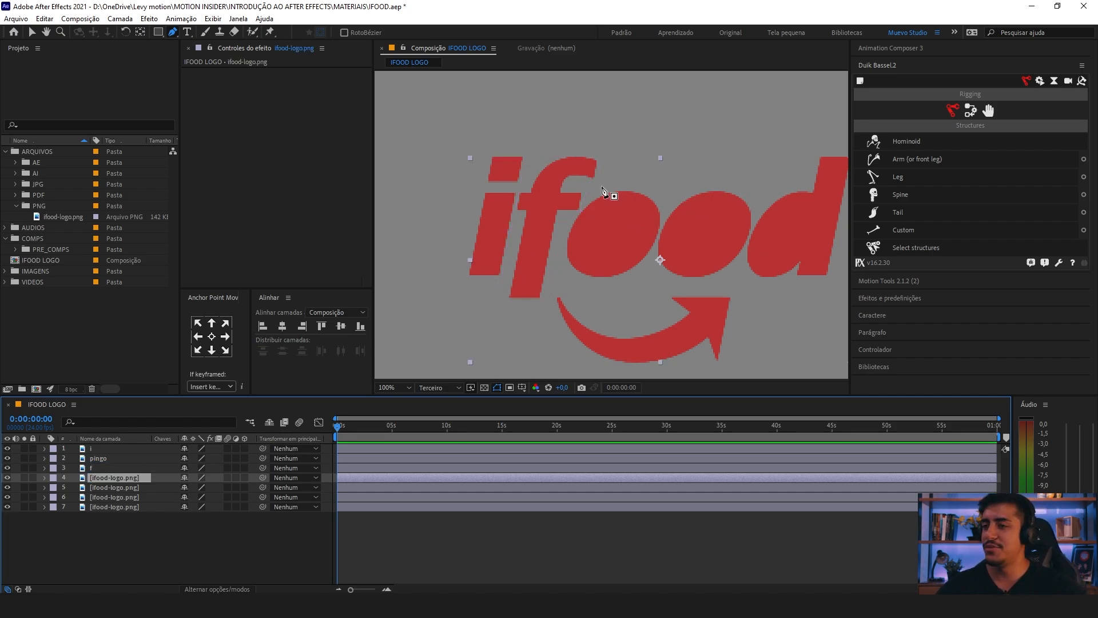
left_click(566, 227)
left_click(577, 214)
left_click(592, 198)
left_click(605, 190)
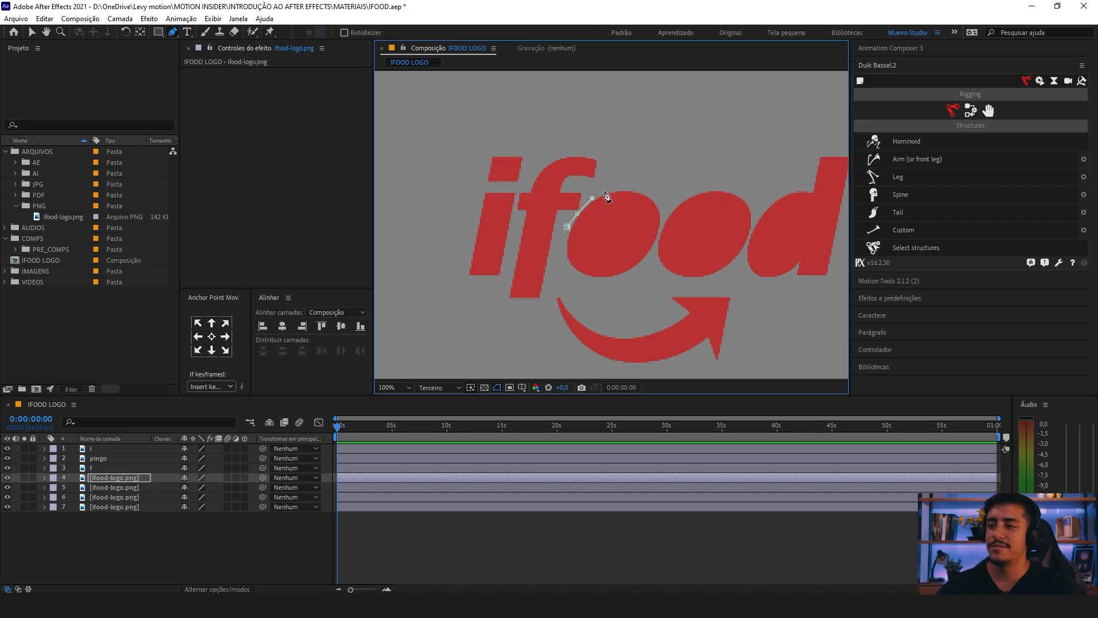
left_click(617, 187)
left_click(654, 193)
left_click(664, 217)
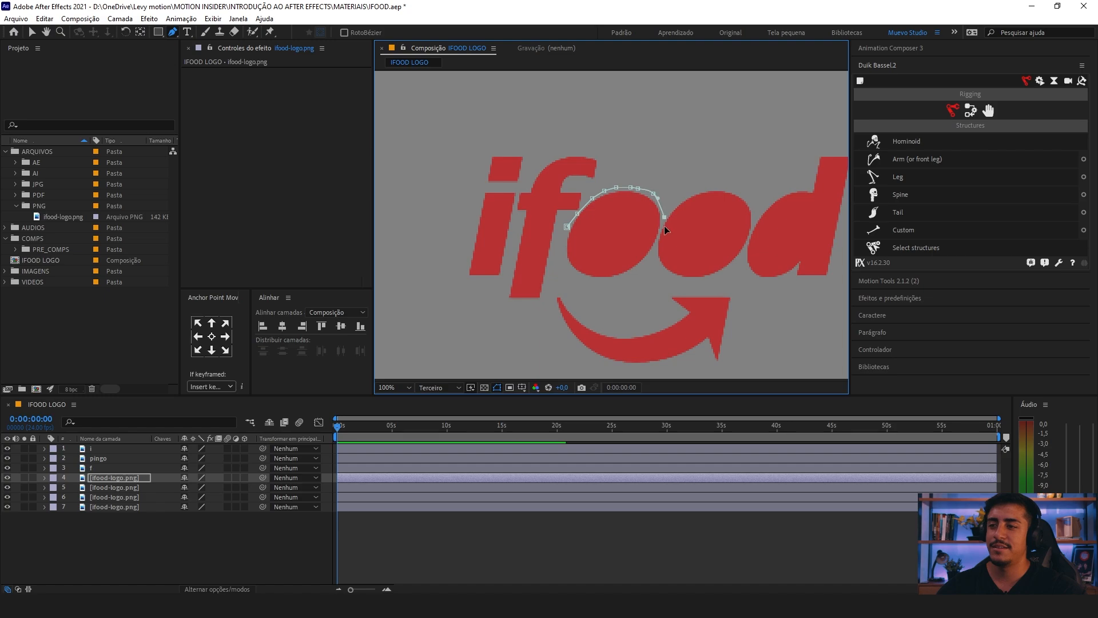
left_click(657, 236)
left_click(656, 247)
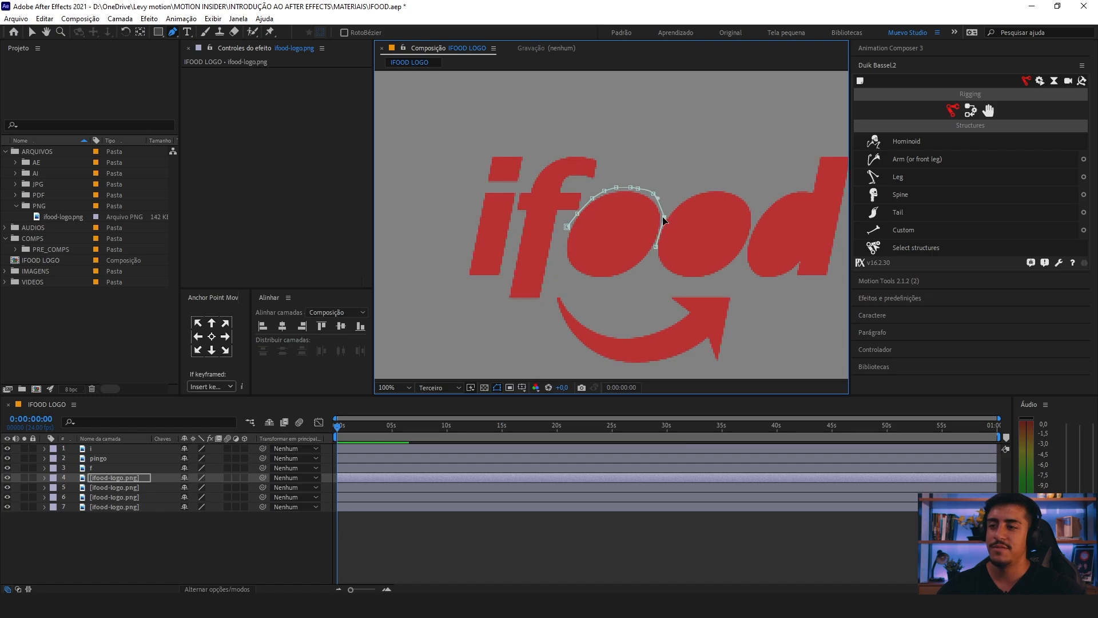
left_click_drag(657, 194, 701, 109)
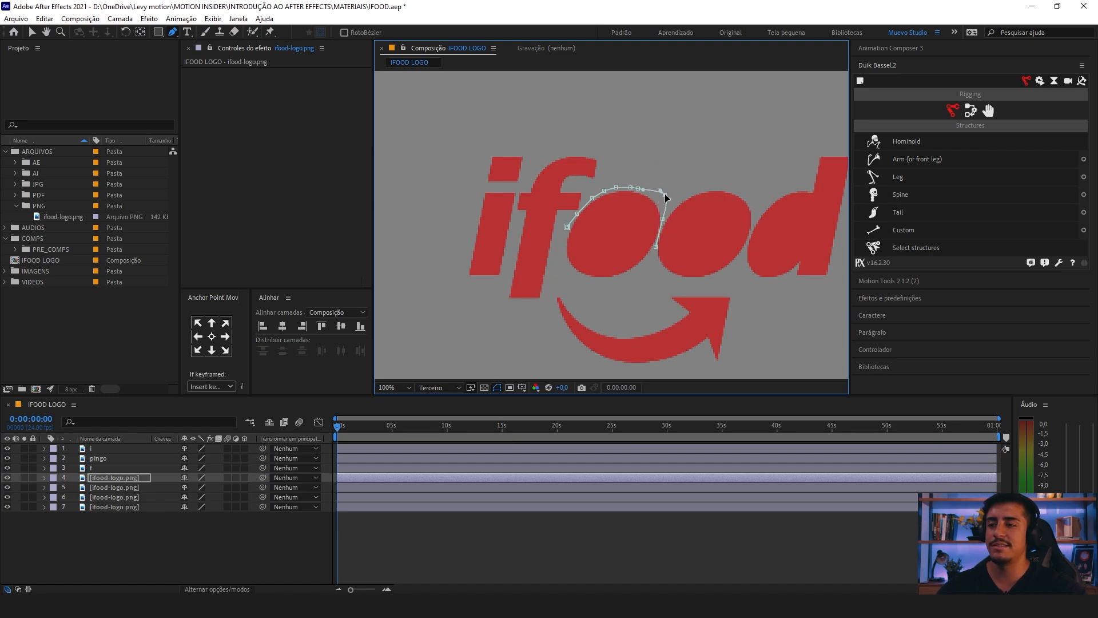
left_click_drag(665, 193, 656, 199)
left_click(656, 247)
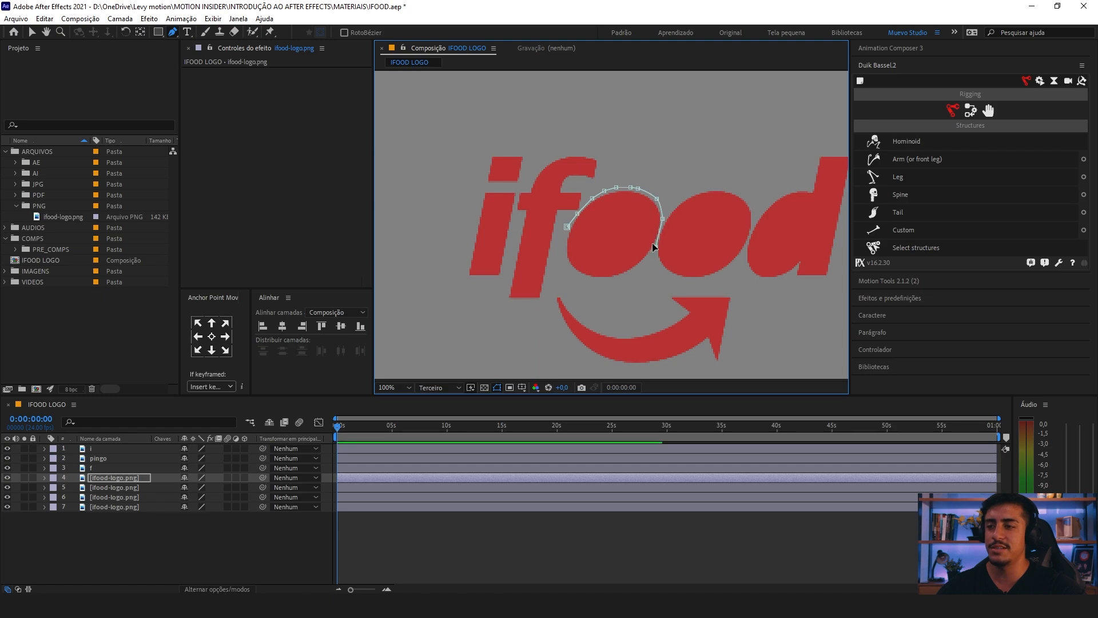
left_click(622, 278)
left_click(595, 280)
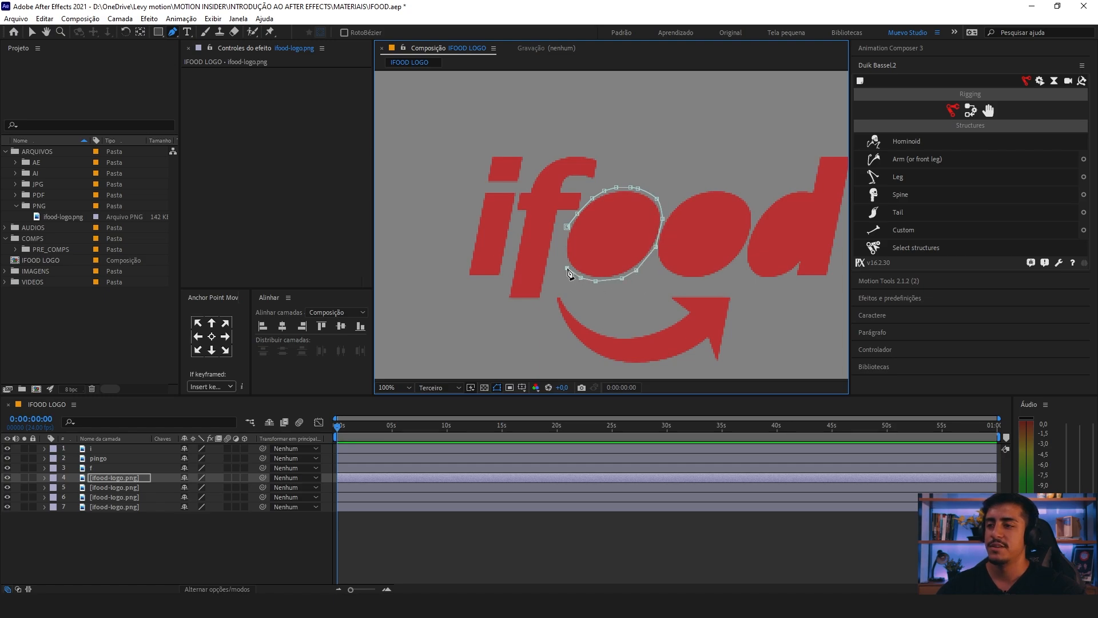
left_click(567, 227)
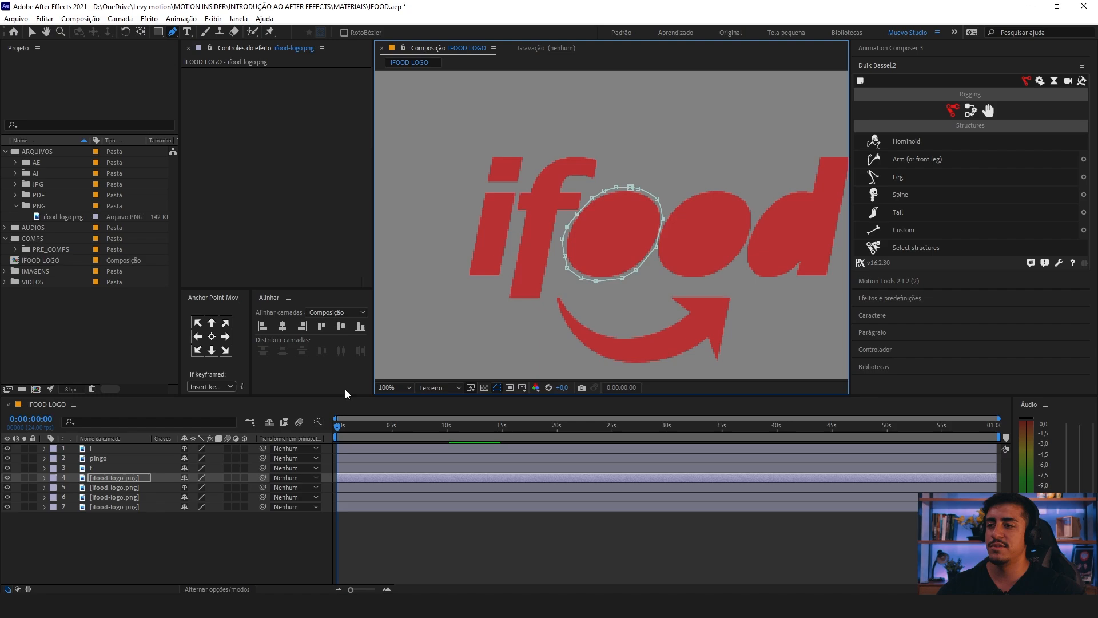
Step: Rename the fourth layer, masked to the first letter o, as o
left_click(119, 477)
key("Return")
type("o")
key("Return")
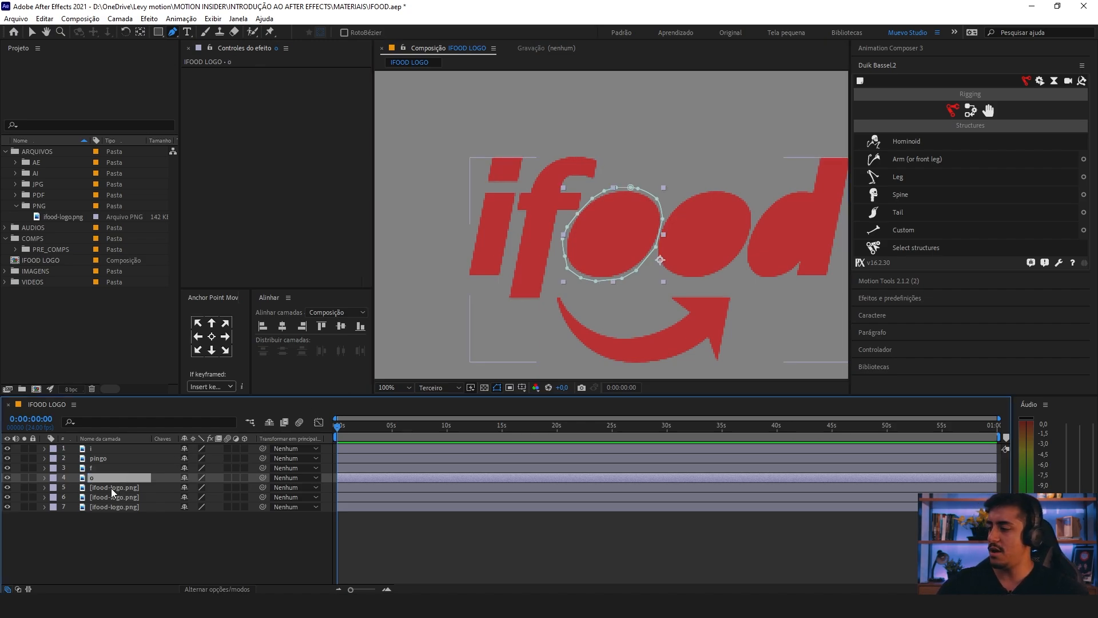
Step: Copy Máscara 1 from the o layer and paste it onto the fifth logo layer
left_click(112, 488)
left_click(109, 477)
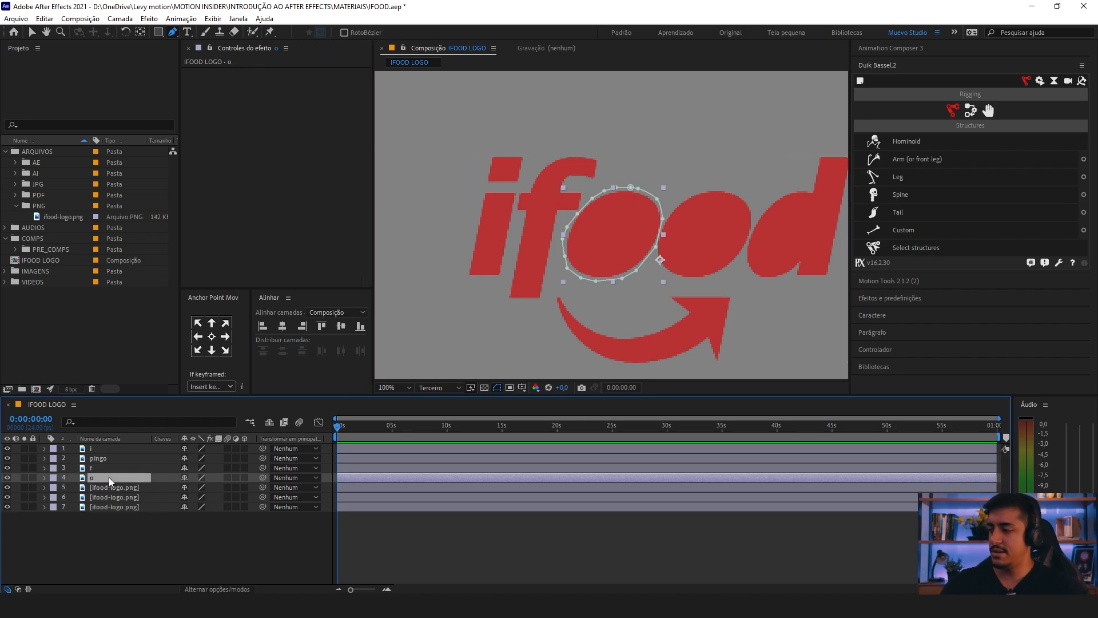
key("m")
left_click(97, 490)
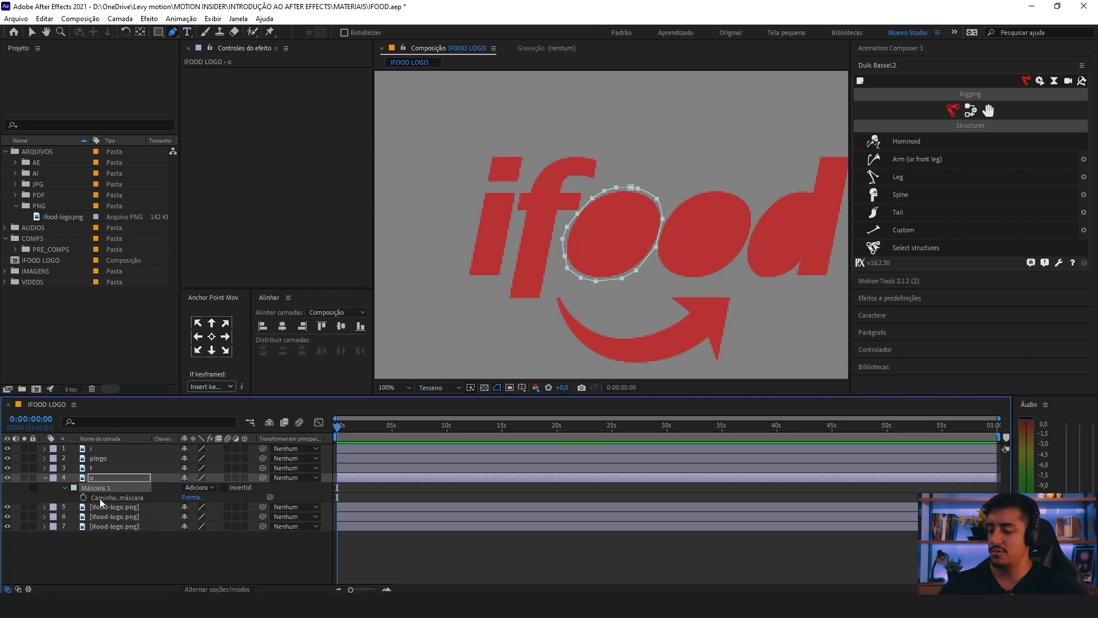
left_click(113, 507)
key("ctrl+v")
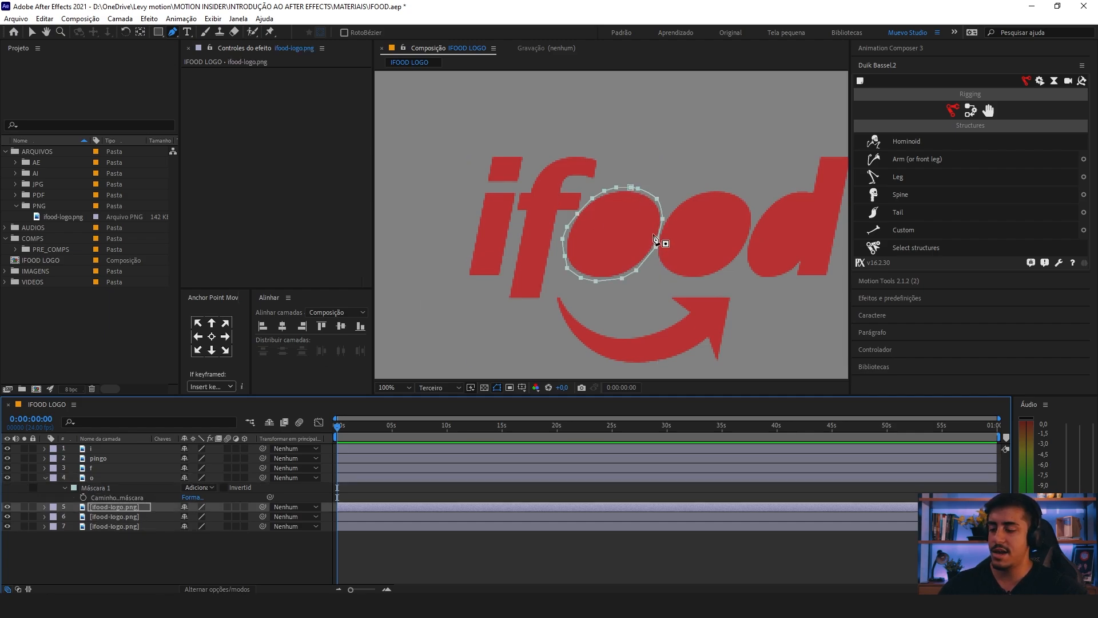
Step: Move the pasted mask over the second letter o and adjust its left-side points to clear the first o
left_click_drag(660, 245, 746, 249)
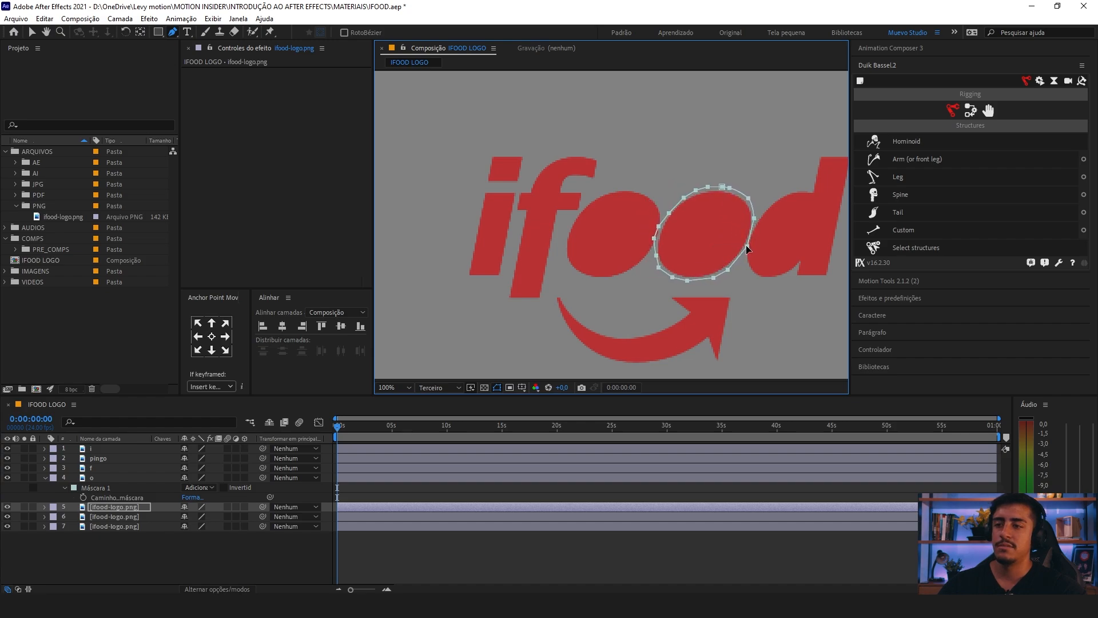
left_click(99, 508)
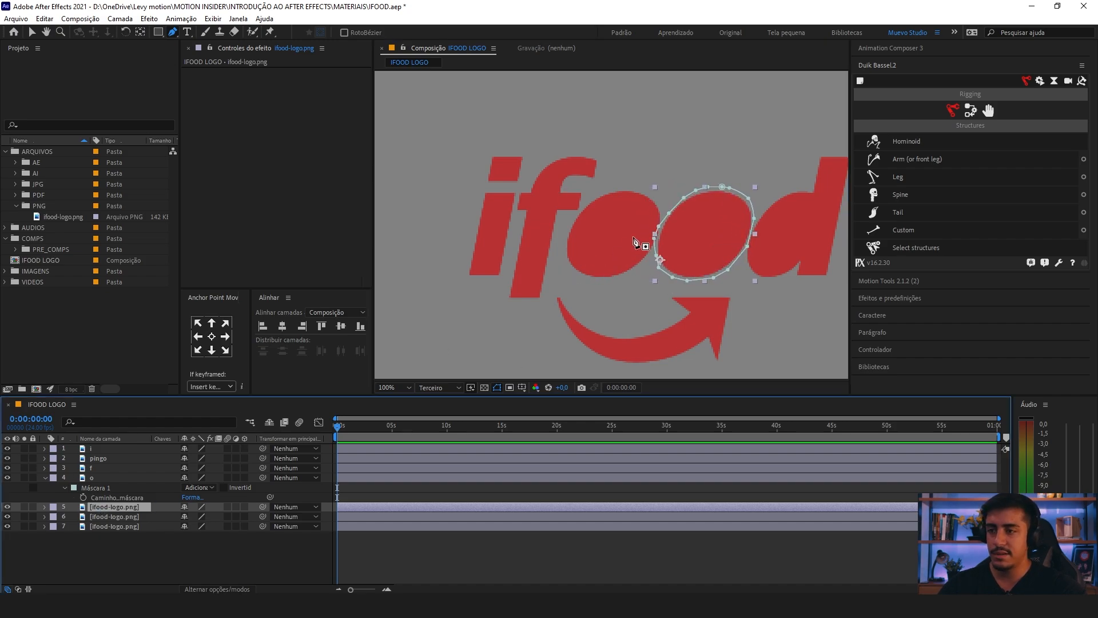
left_click_drag(654, 239, 664, 219)
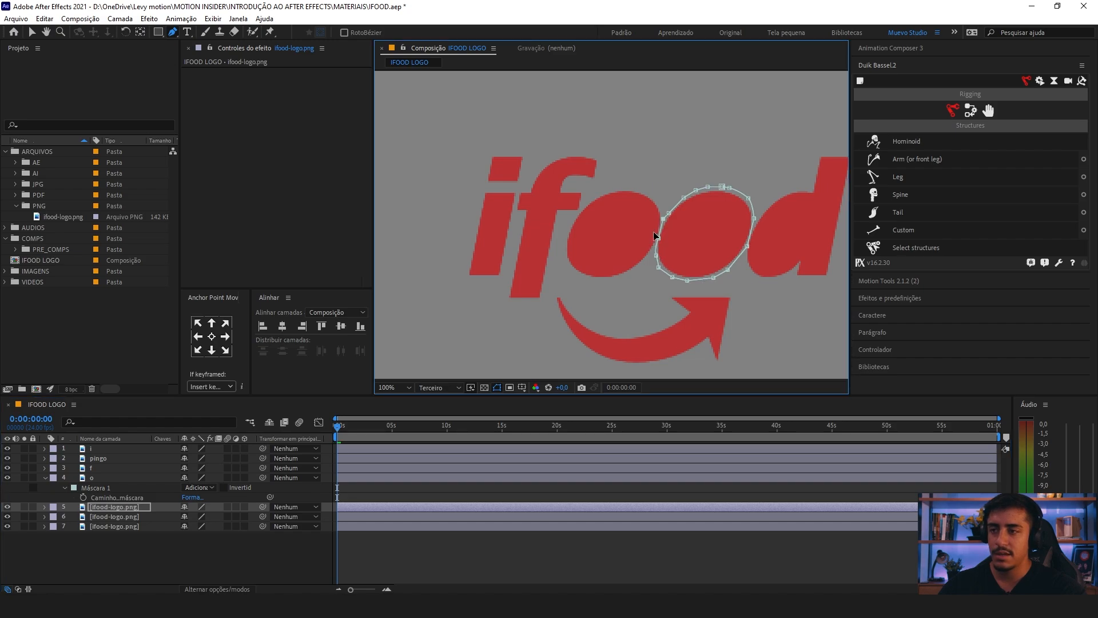
Step: Rename the fifth layer, masked to the second letter o, as o
left_click(91, 508)
key("Return")
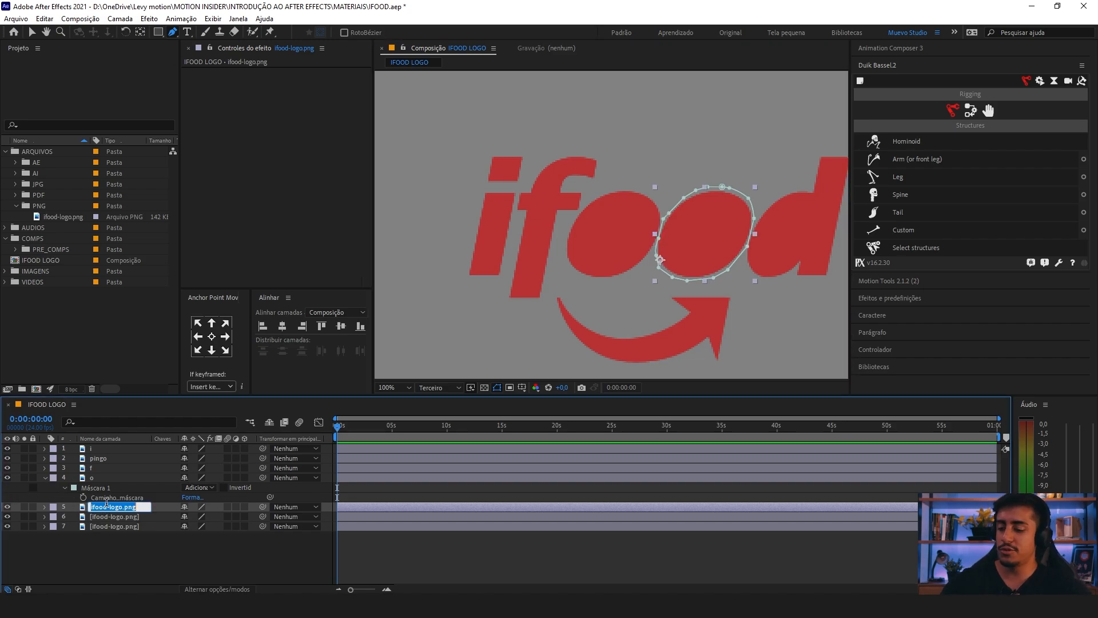
type("oi")
key("BackSpace")
Step: Draw a closed mask around the letter d on the sixth logo layer and fine-tune its lower-left corner point
left_click(106, 517)
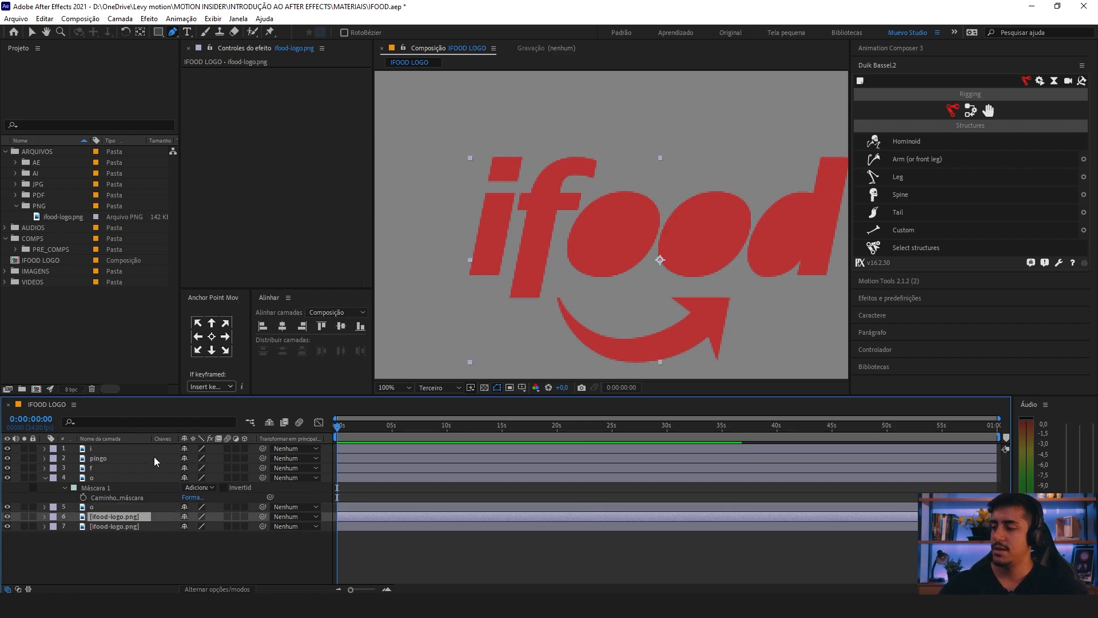
left_click_drag(567, 233, 477, 233)
left_click(654, 263)
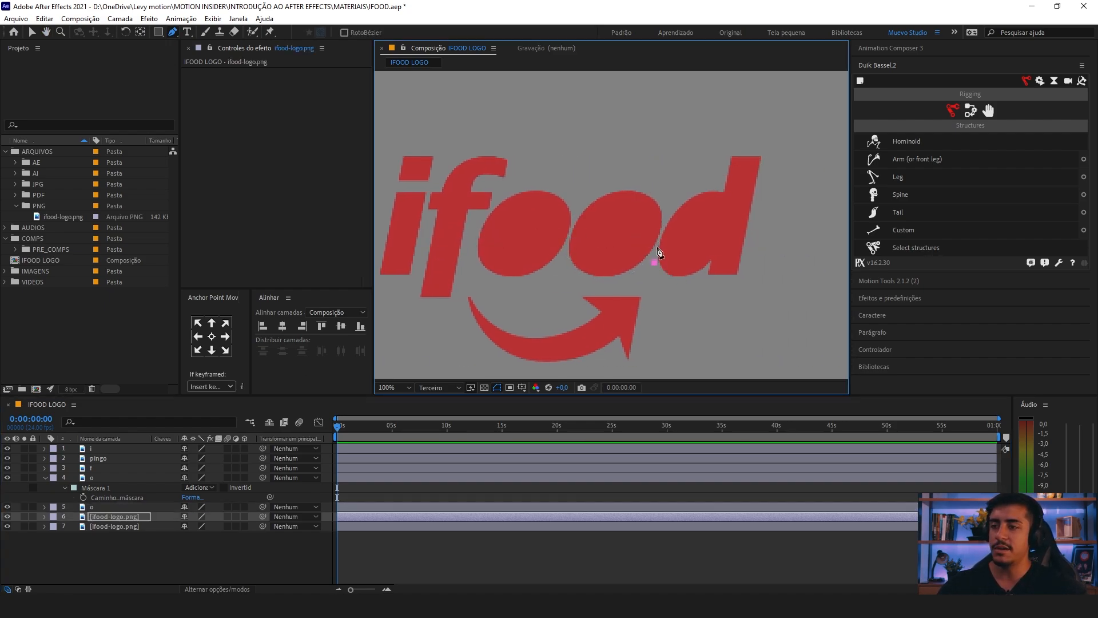
left_click(712, 186)
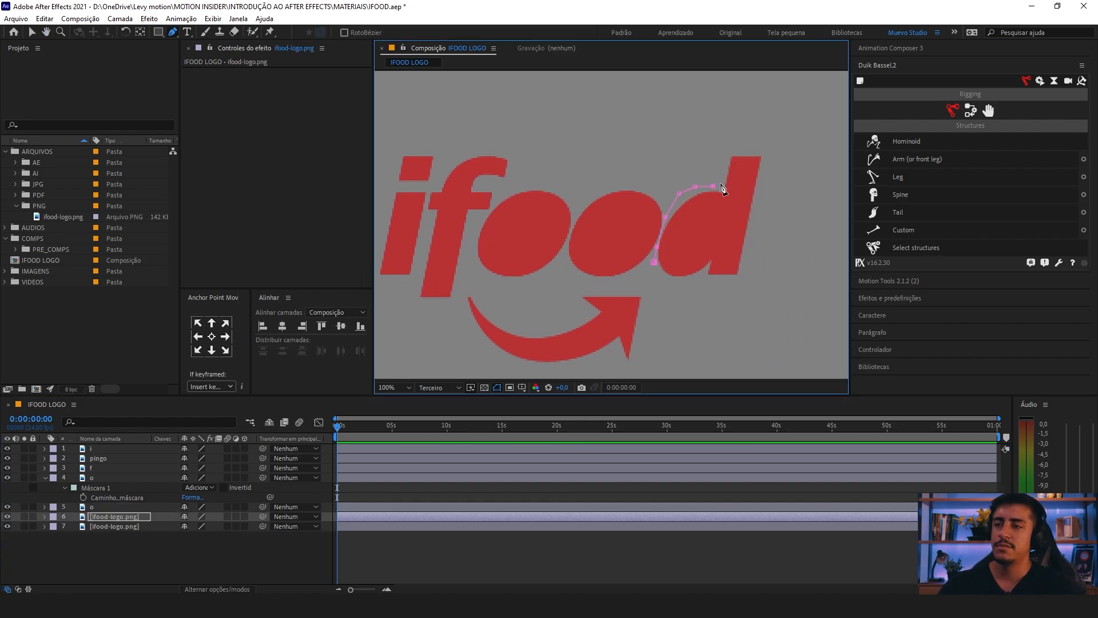
left_click(721, 164)
left_click(749, 227)
left_click(653, 262)
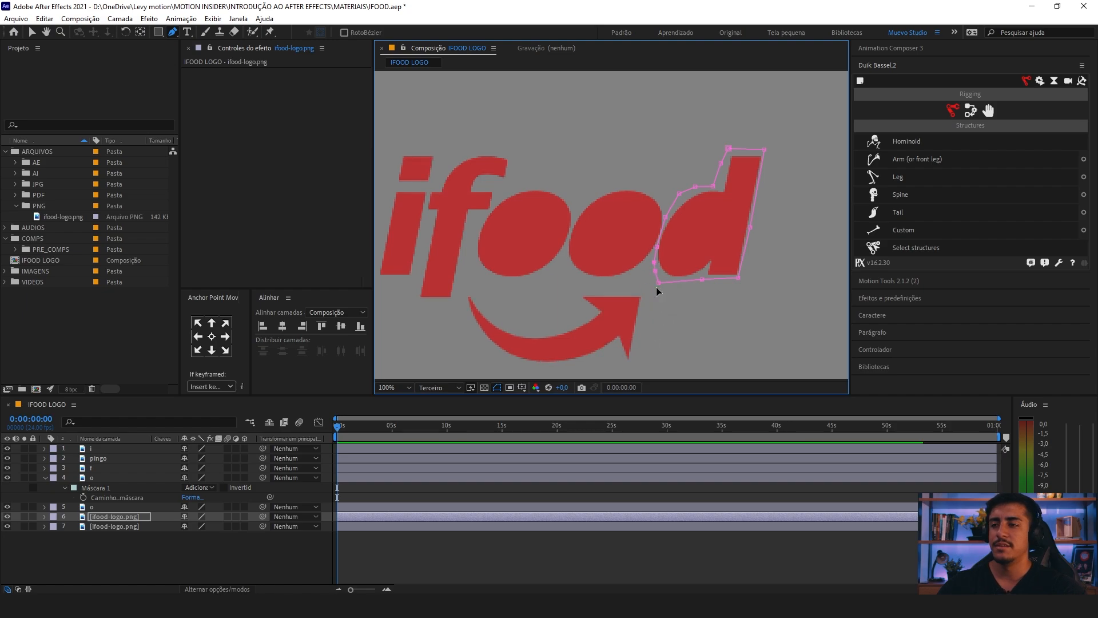
left_click_drag(659, 282, 660, 280)
Step: Draw a closed mask around the curved arrow on the seventh logo layer
left_click(107, 526)
left_click_drag(568, 309, 585, 278)
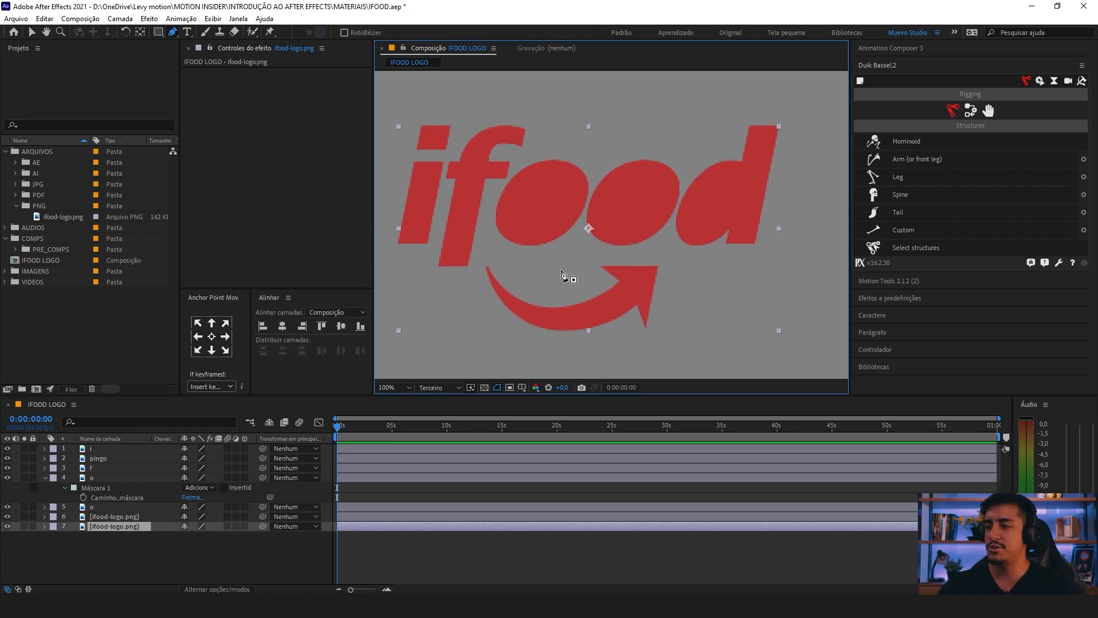
left_click(485, 258)
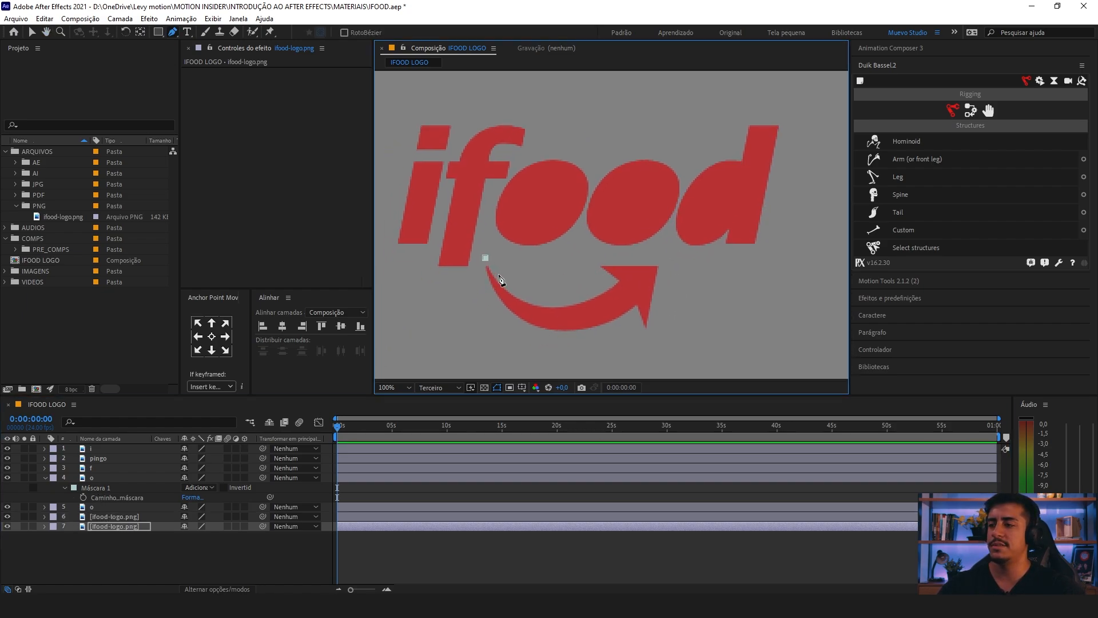
left_click(540, 293)
left_click(569, 293)
left_click(597, 286)
left_click(604, 280)
left_click(589, 267)
left_click(590, 260)
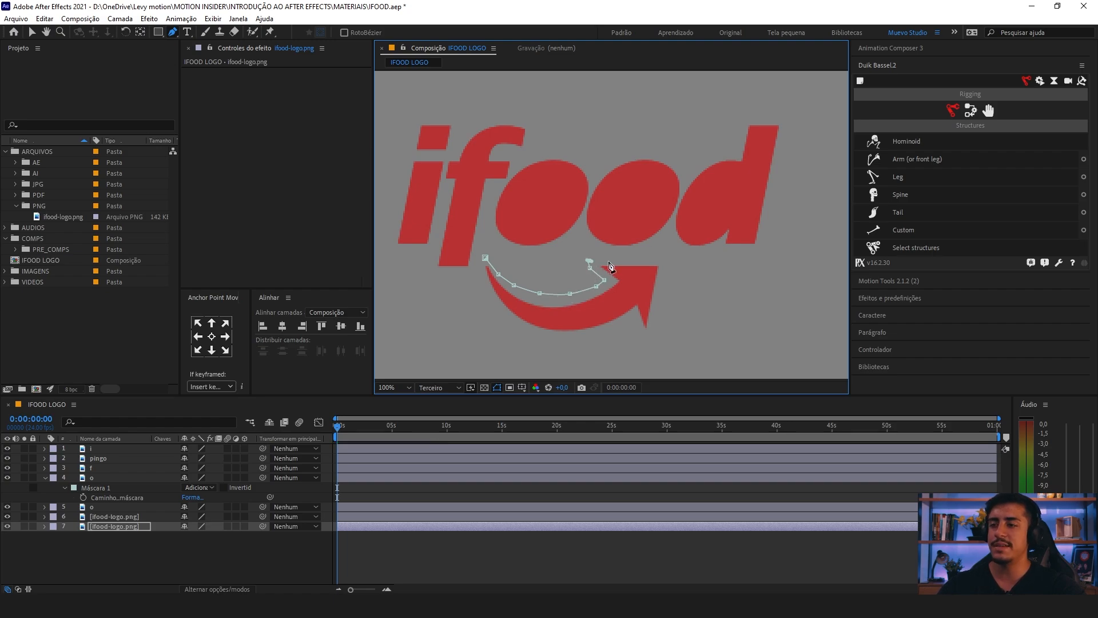
left_click(608, 260)
left_click(671, 257)
left_click(648, 331)
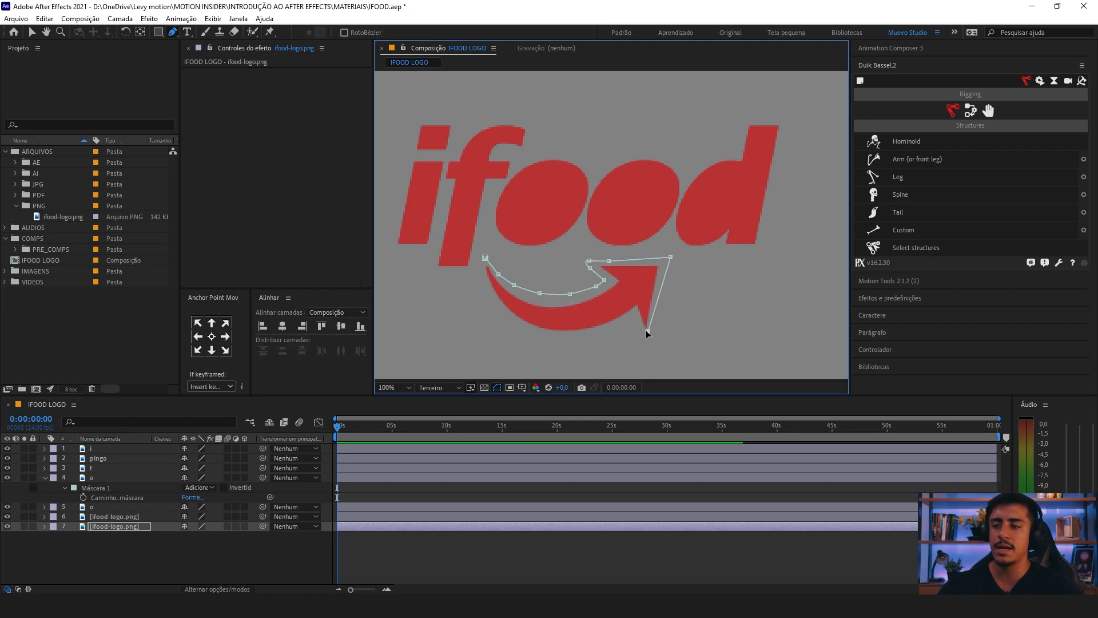
left_click(635, 313)
left_click(600, 331)
left_click(570, 336)
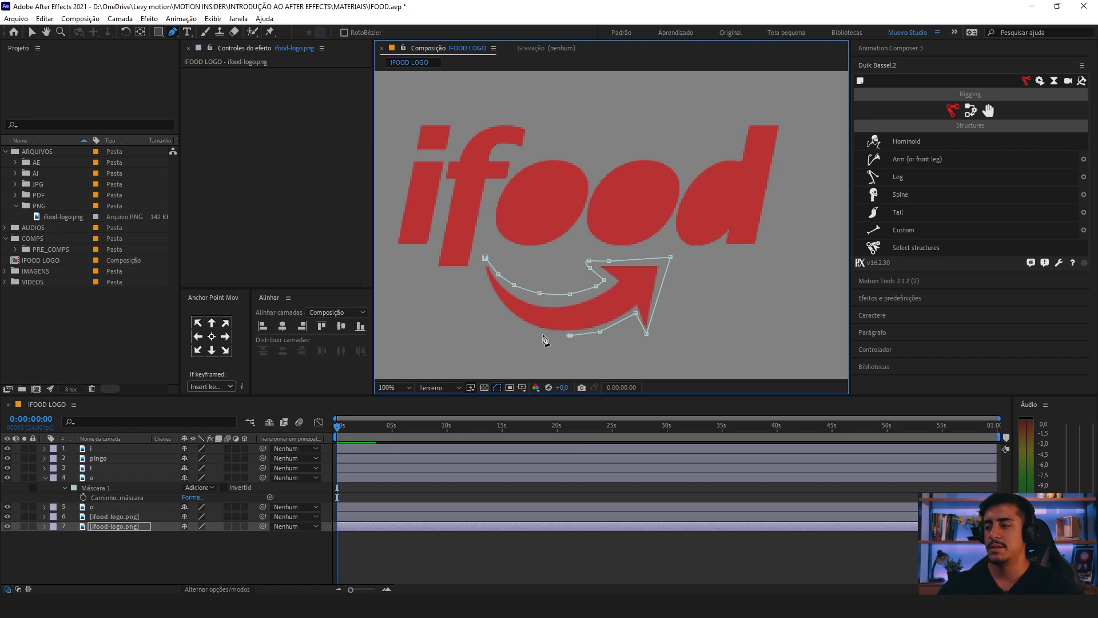
left_click(536, 332)
left_click(498, 316)
left_click(481, 284)
left_click(479, 263)
left_click(484, 250)
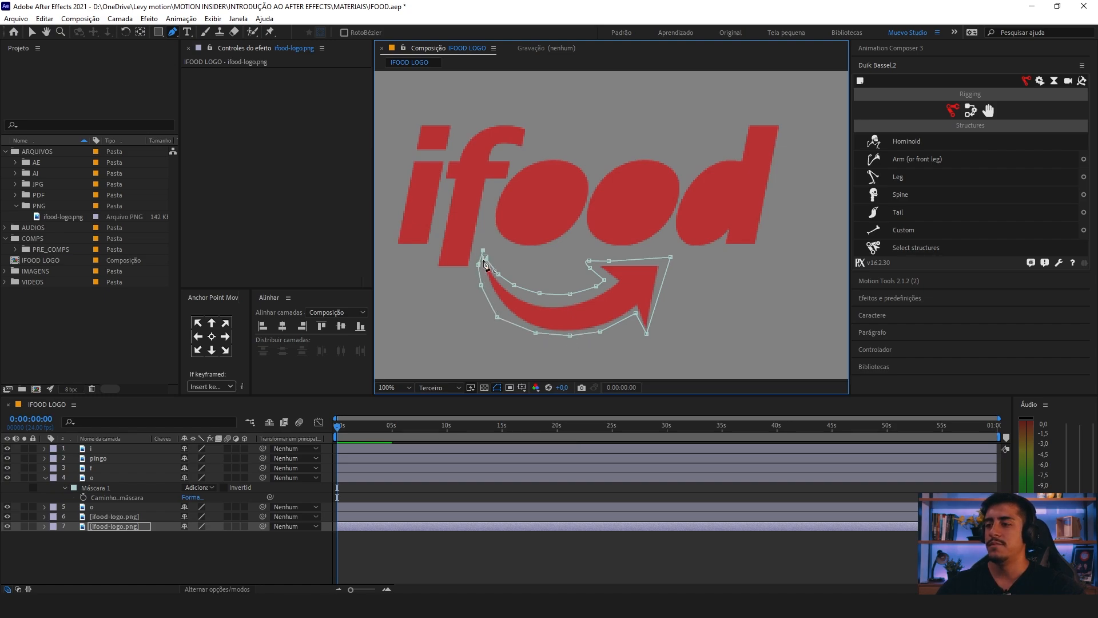
left_click(483, 251)
Step: Rename the seventh layer, masked to the arrow, as seta
left_click(135, 518)
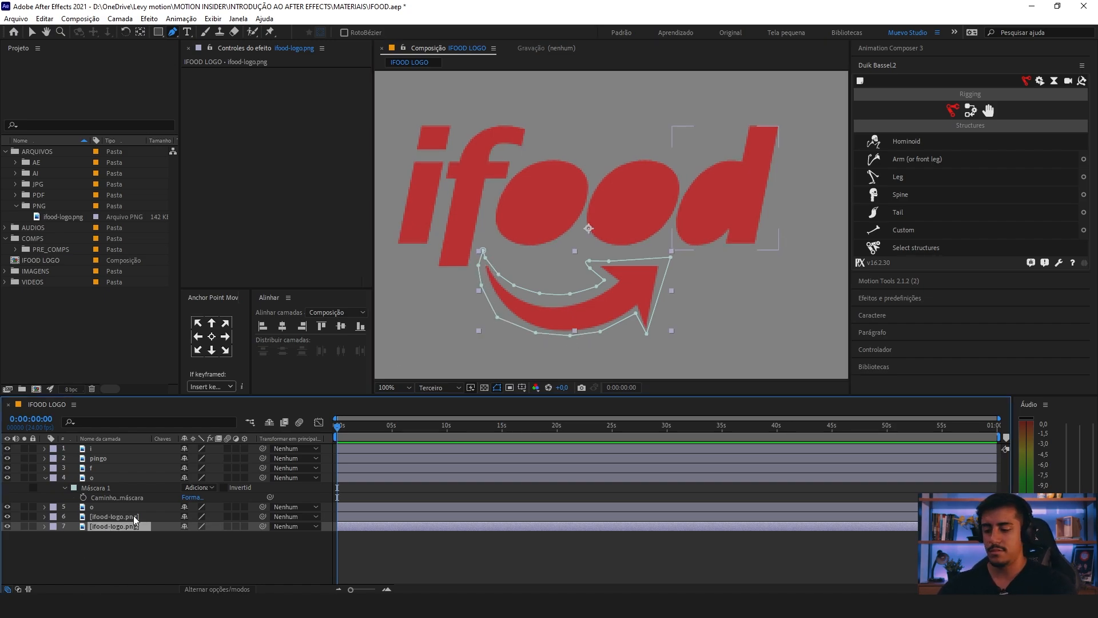
type("seta")
key("Return")
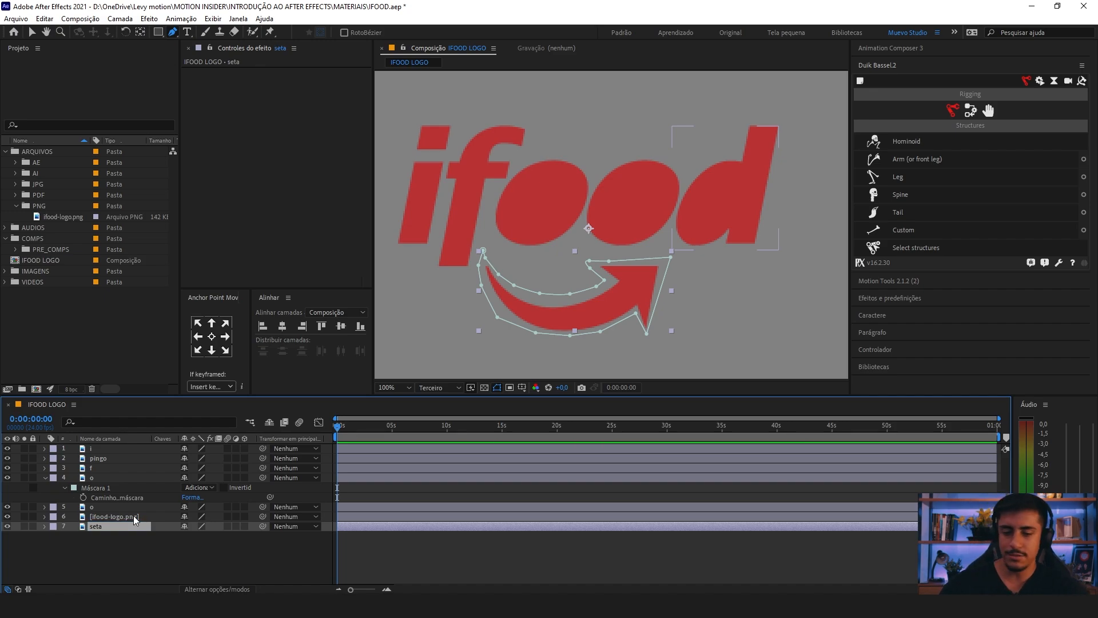
Step: Collapse the first o layer's mask properties and rename the sixth layer as d
left_click(46, 478)
left_click(109, 496)
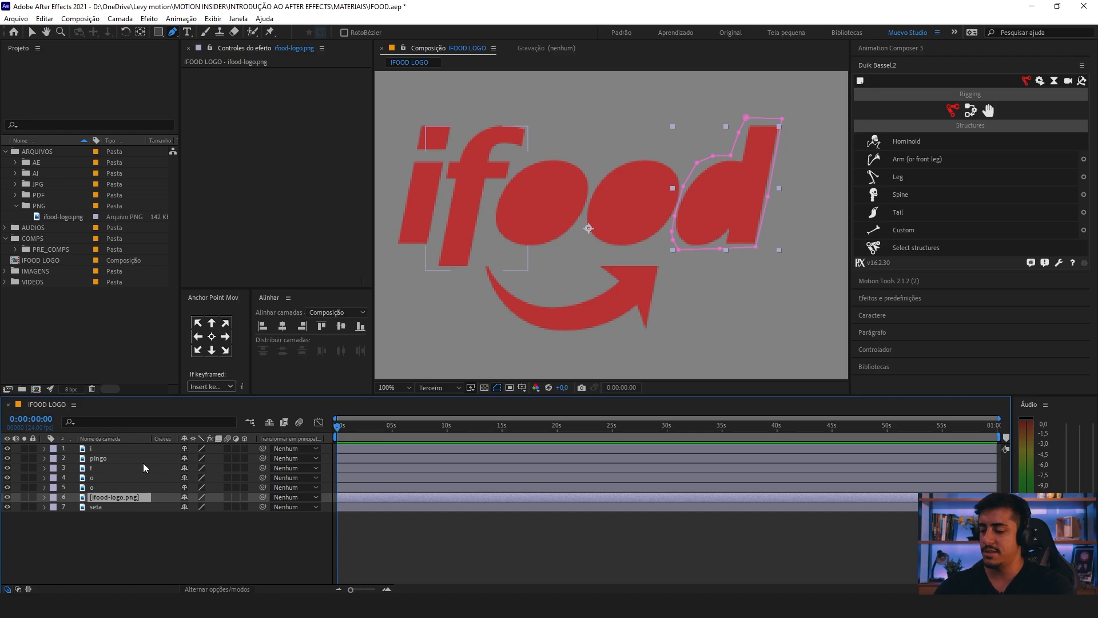
key("Return")
type("d")
key("Return")
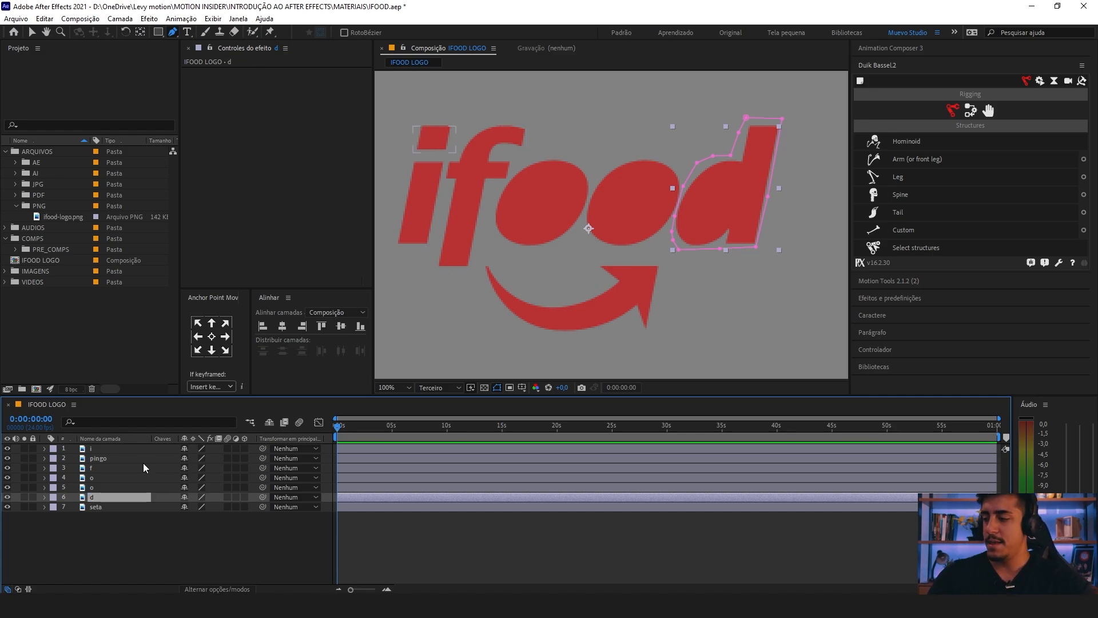
Step: Center the anchor points of all seven layers on their masked content
left_click_drag(106, 524, 161, 444)
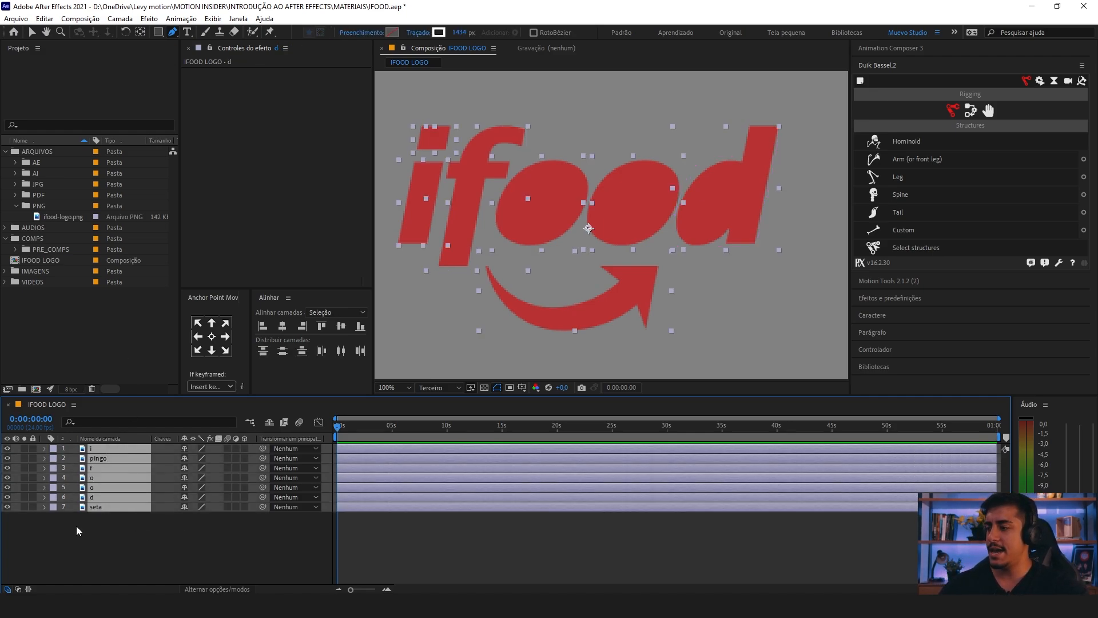
left_click(105, 533)
left_click_drag(108, 542, 118, 444)
left_click_drag(100, 551, 91, 446)
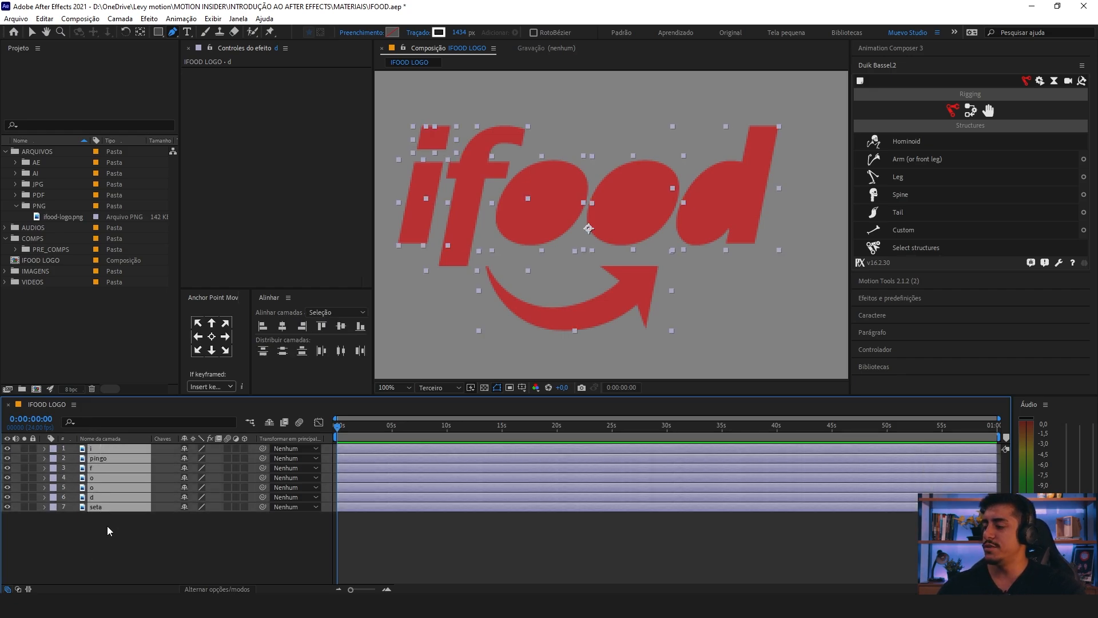
left_click(108, 527)
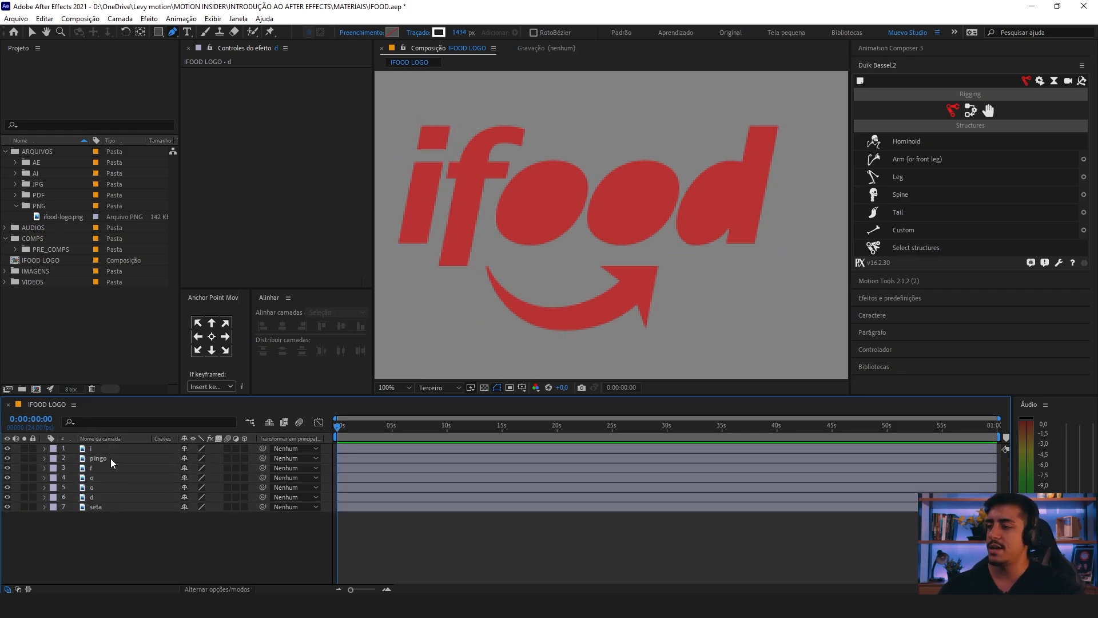
left_click_drag(111, 550, 112, 451)
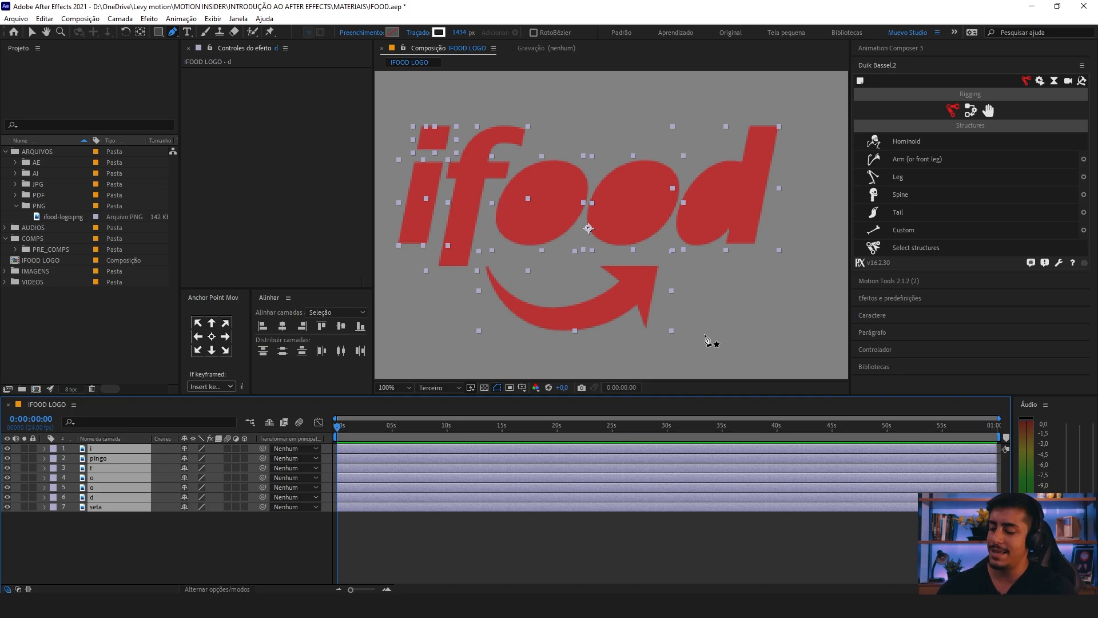
key("ctrl+alt+Home")
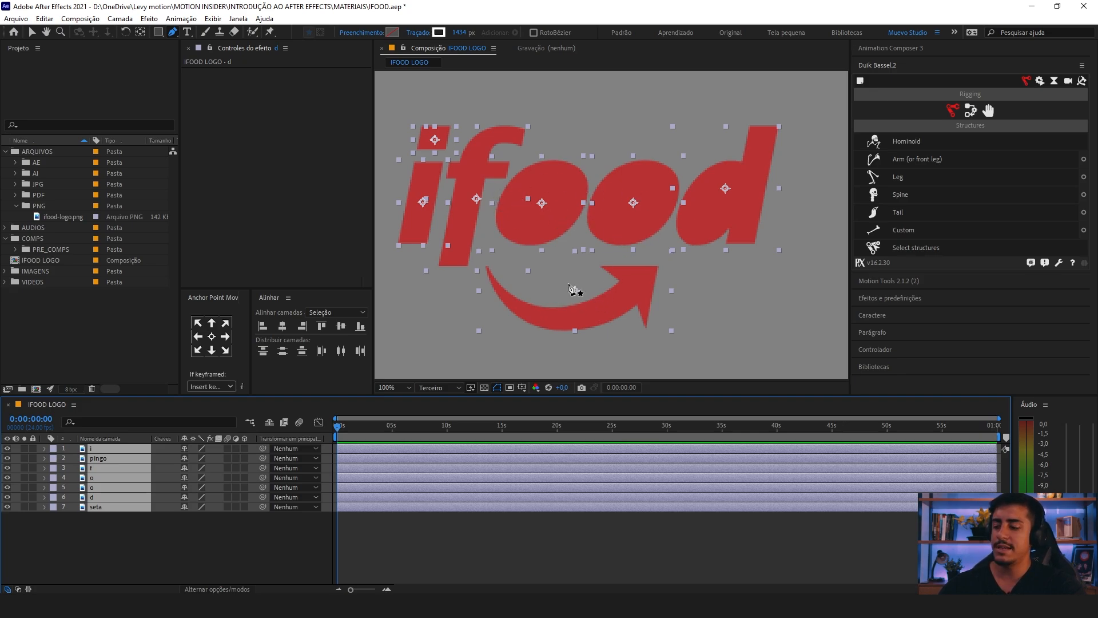
Step: Move the d layer's anchor point slightly downward within the letter using the Pan Behind tool
key("y")
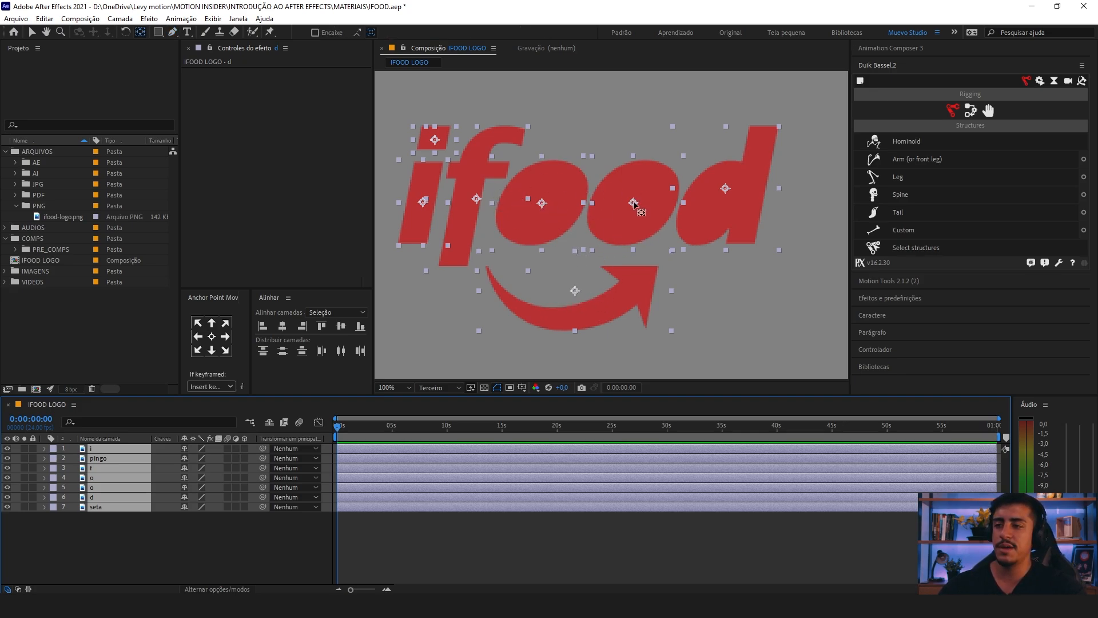
left_click(510, 511)
left_click(715, 190)
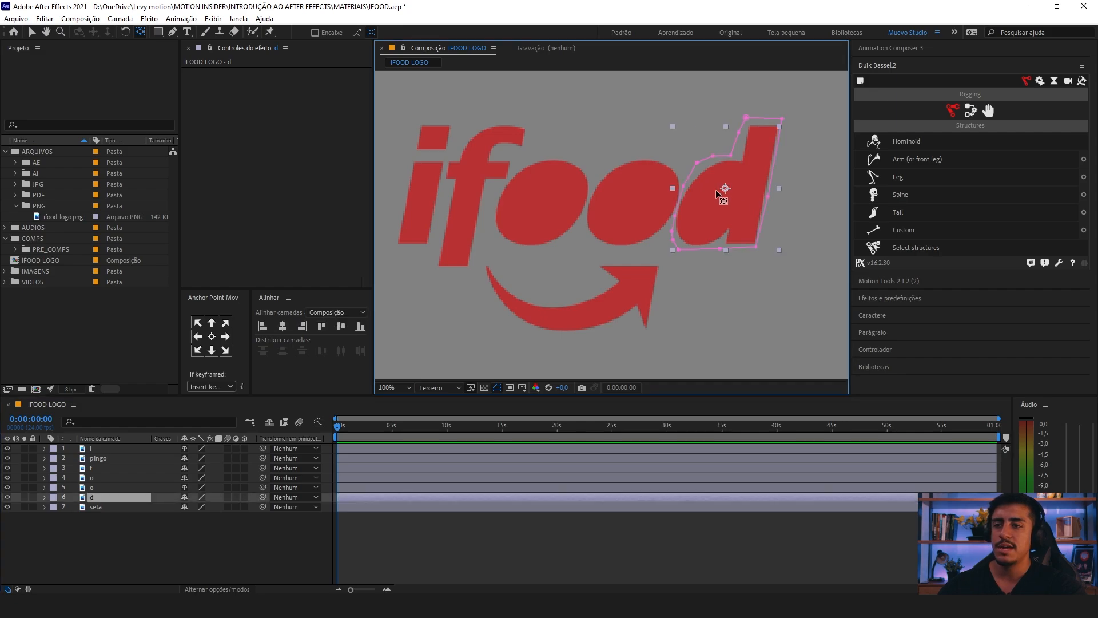
left_click_drag(724, 195, 724, 196)
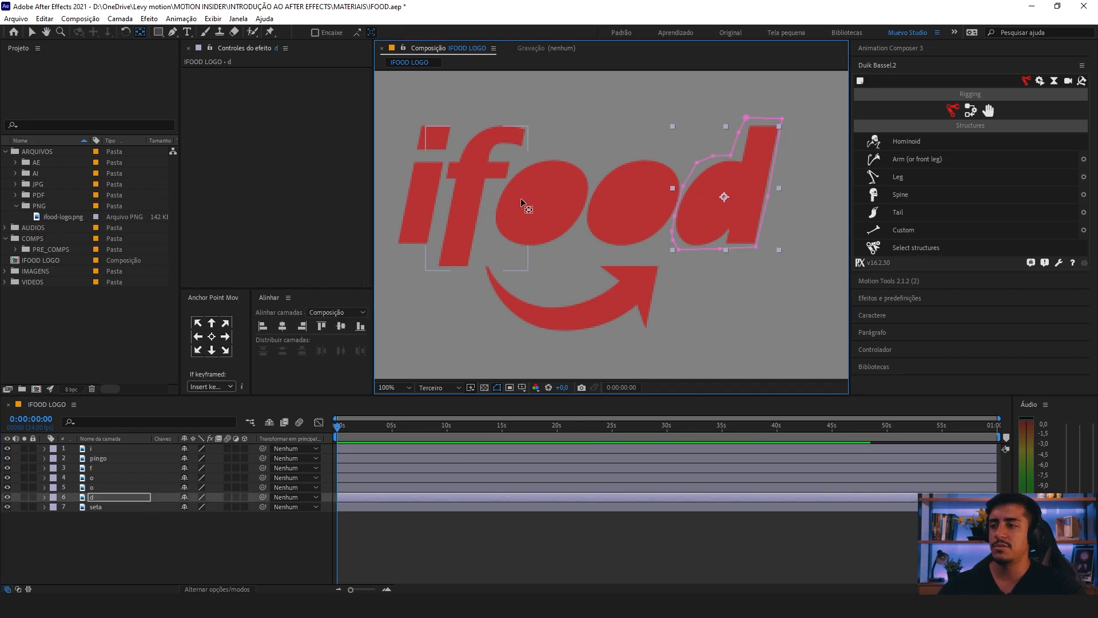
key("ctrl+a")
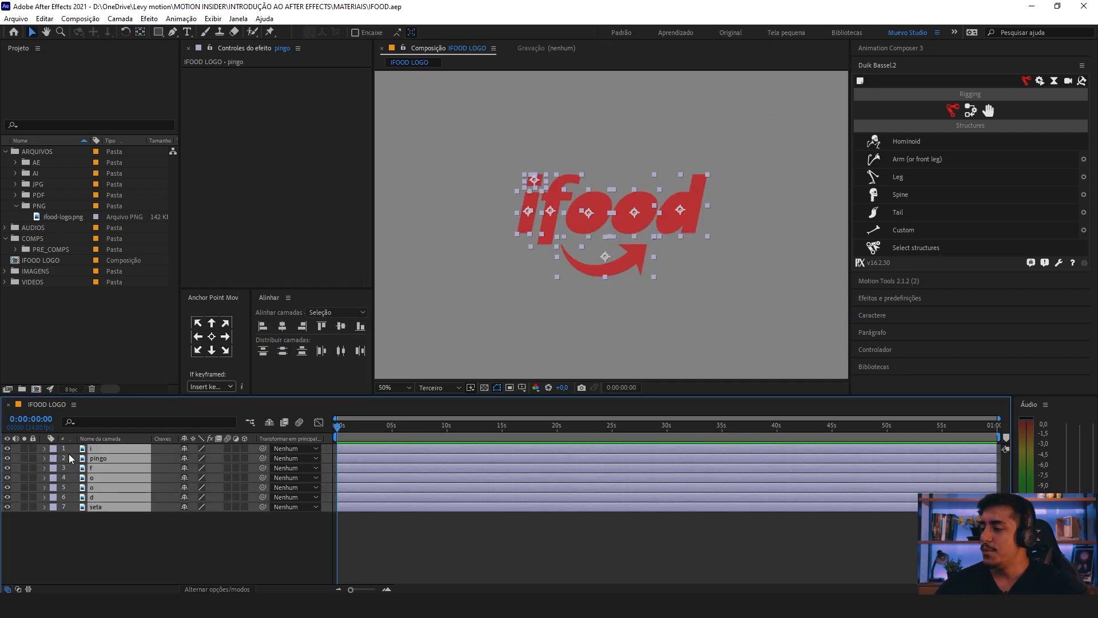
Step: Set the seta layer's label color to Branco
left_click(102, 508)
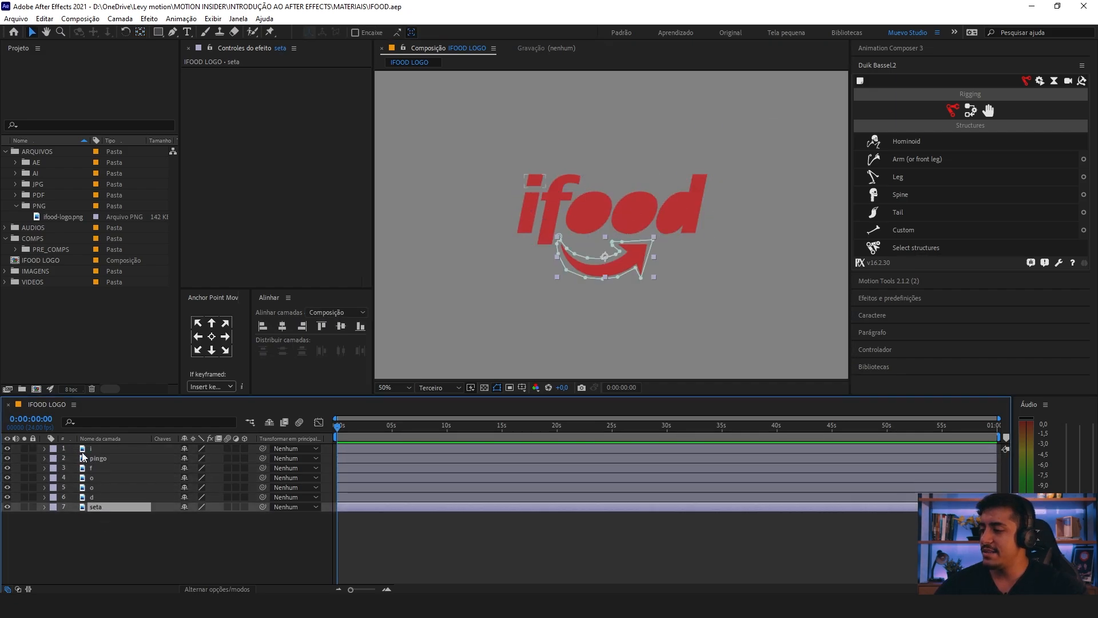
left_click(52, 506)
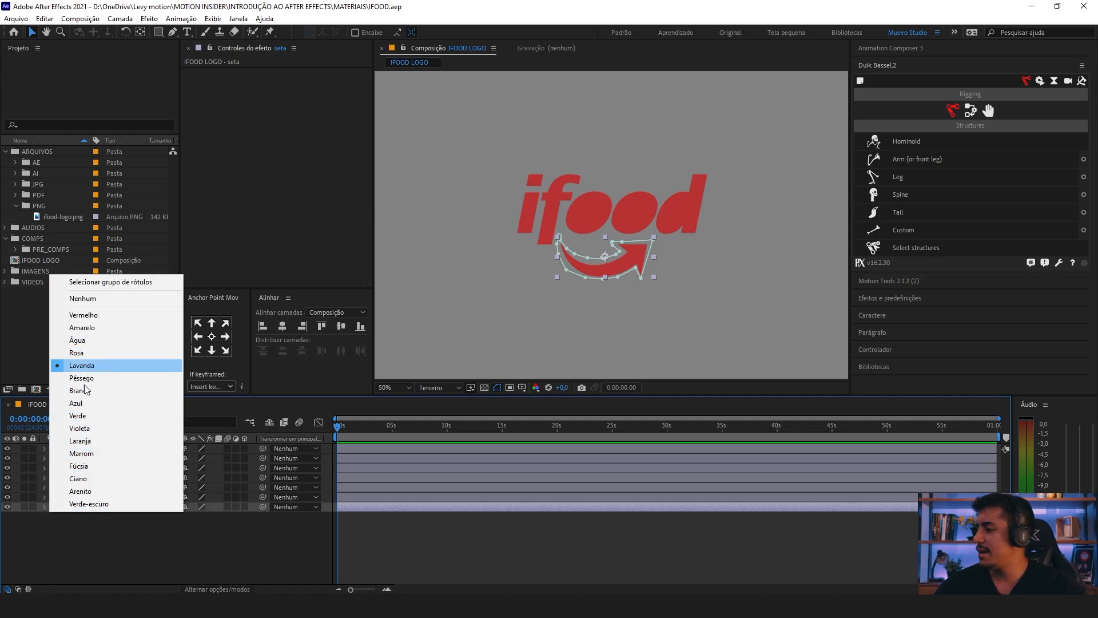
left_click(80, 391)
Step: Set the label color of the six layers from i to d to Vermelho
left_click_drag(74, 449, 75, 497)
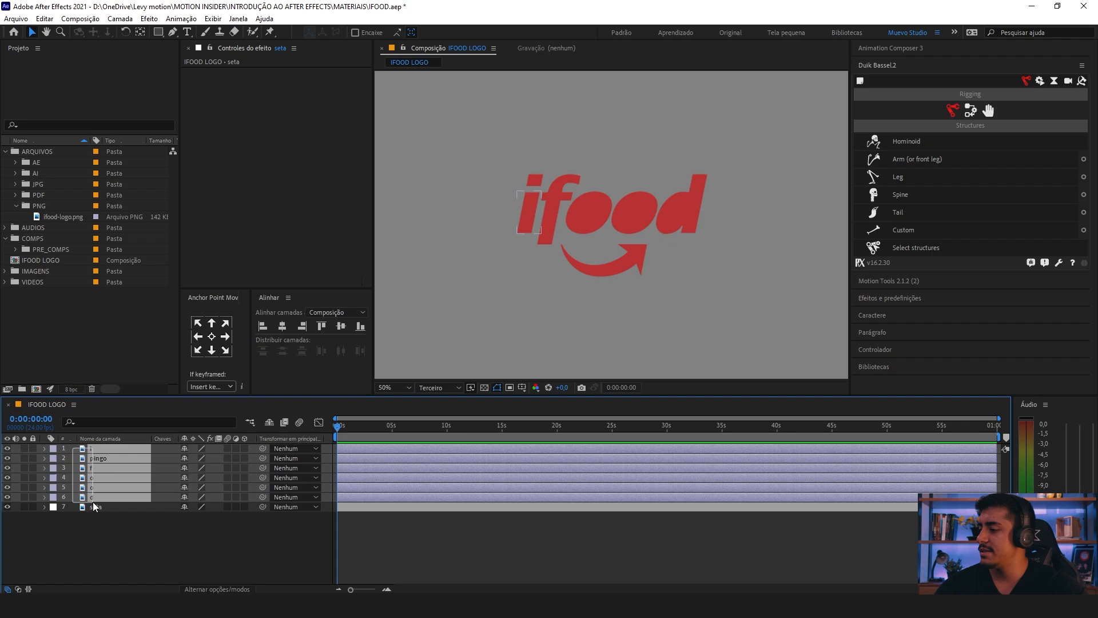
left_click(53, 449)
left_click(92, 256)
left_click(103, 543)
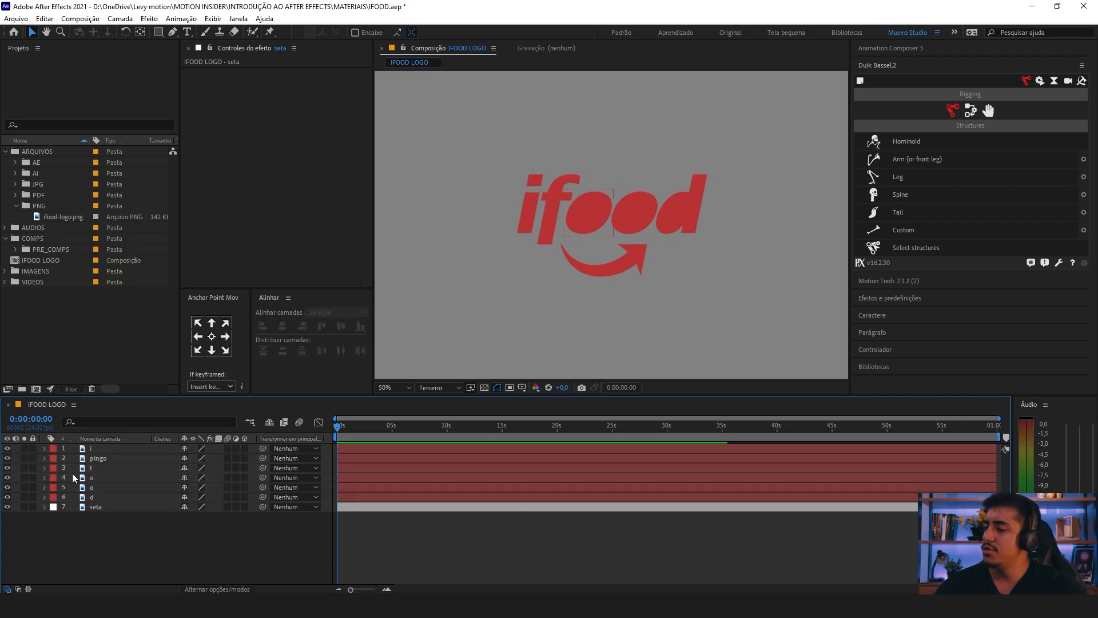
Step: Set both o layers' label color to Fúcsia and save the project
left_click_drag(72, 472, 98, 485)
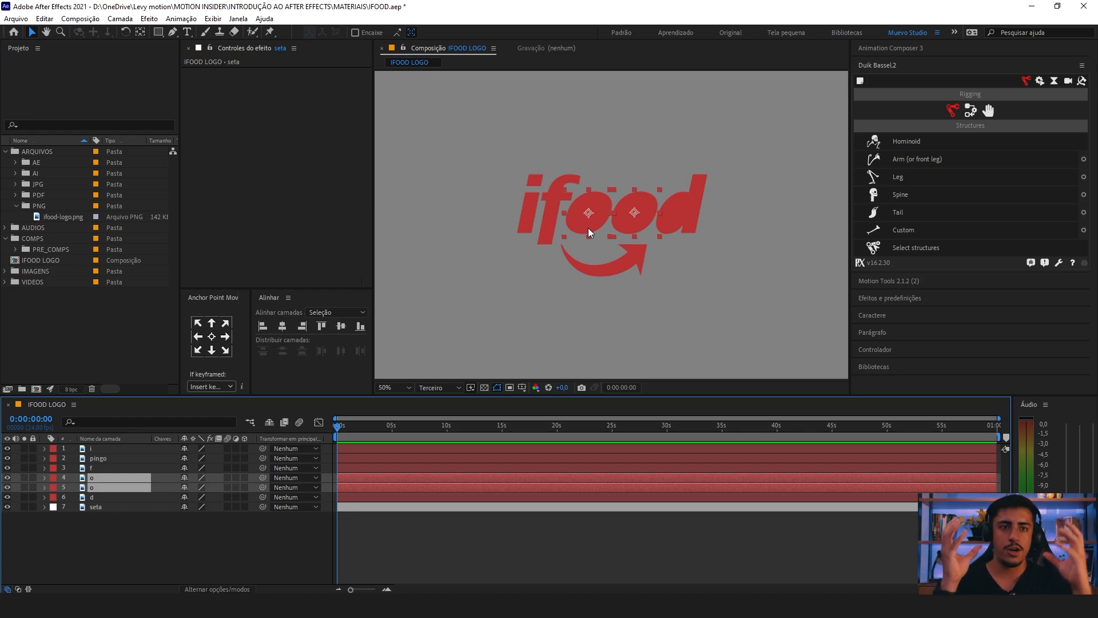
left_click(53, 477)
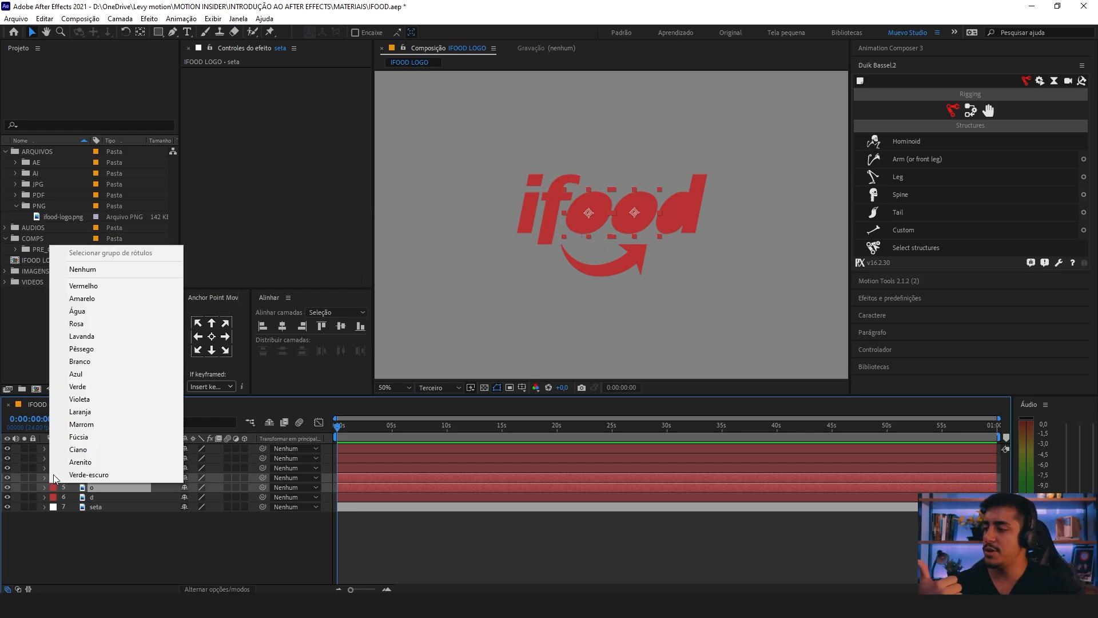
left_click(128, 526)
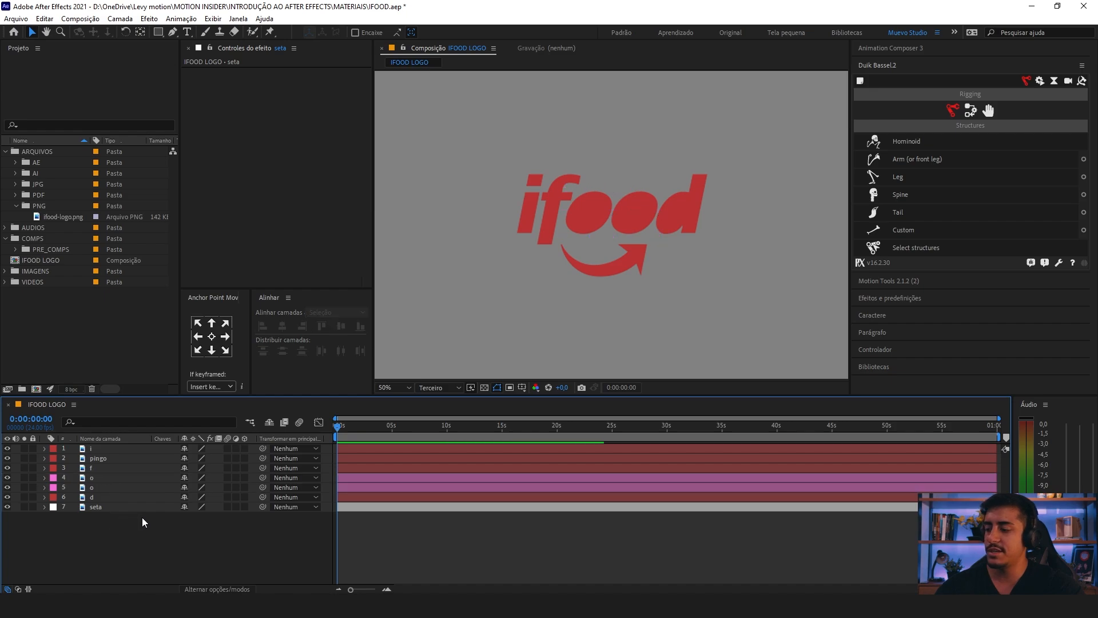
key("ctrl+s")
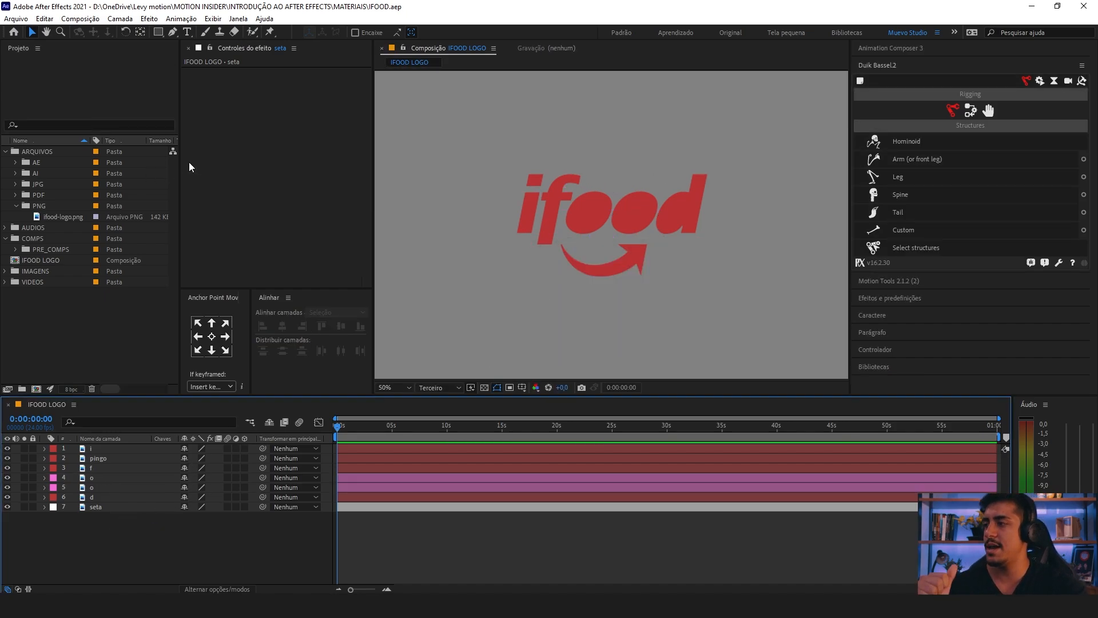
Step: Narrow the Project panel and fit the whole composition frame in the viewer
left_click_drag(179, 163, 154, 163)
left_click(108, 449)
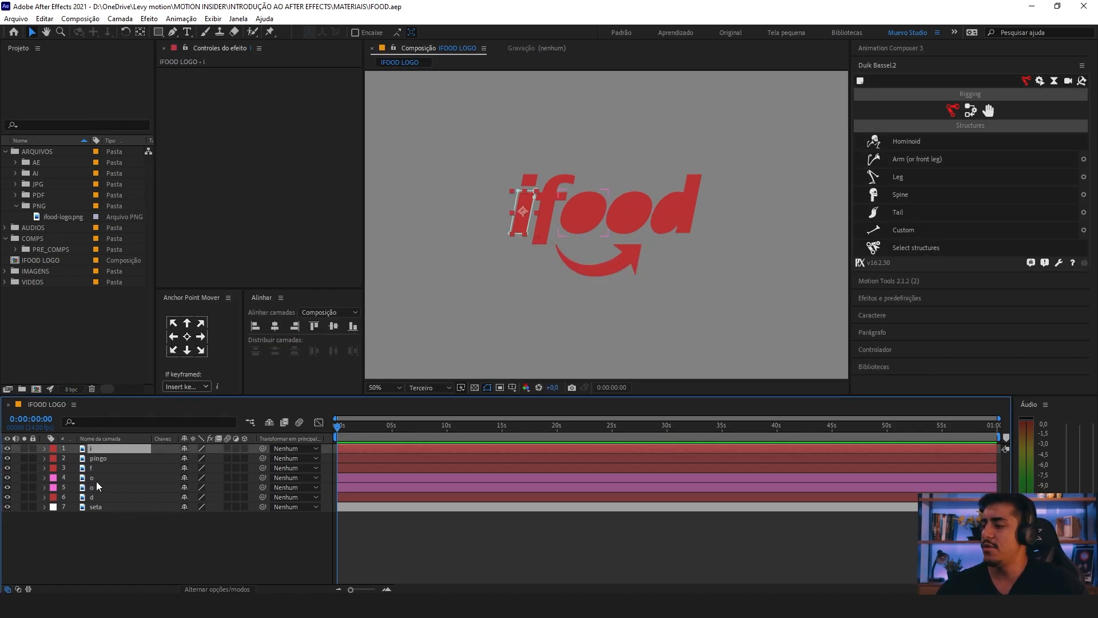
left_click(96, 478)
left_click(99, 488, "shift")
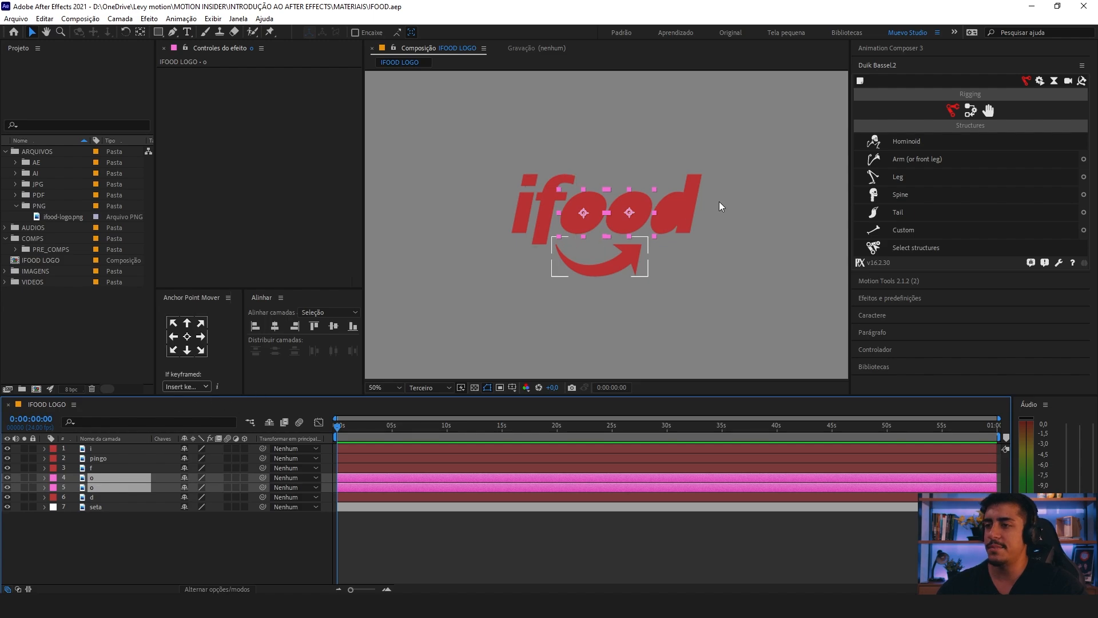
left_click(379, 387)
left_click(400, 187)
left_click(118, 523)
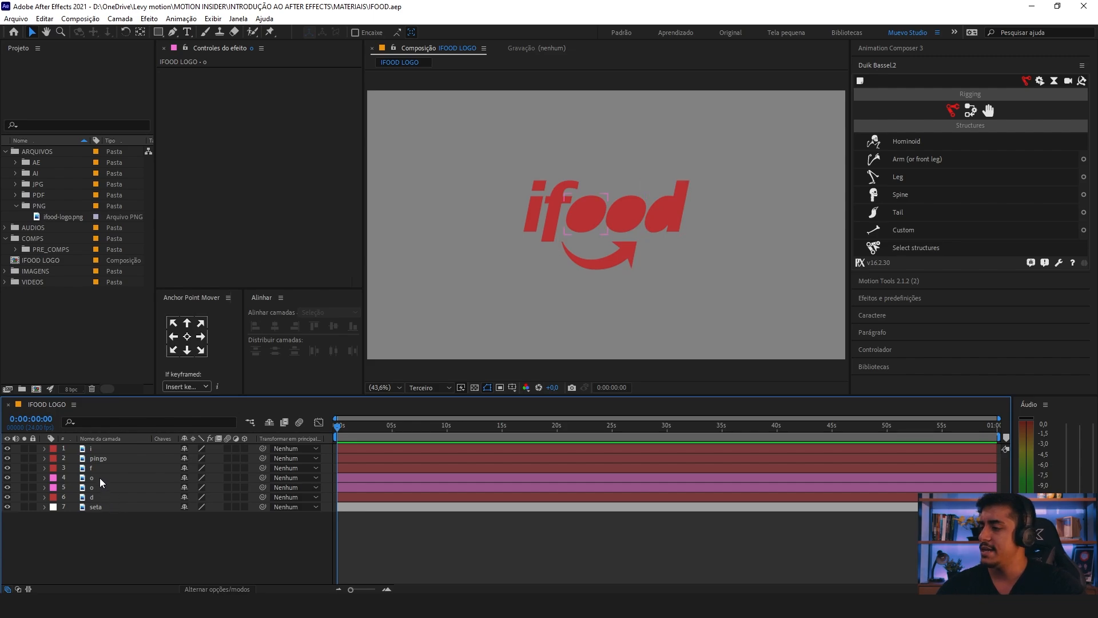
Step: Solo the two o layers to view them in isolation, and turn their solo off again
left_click(97, 478)
left_click(97, 488, "shift")
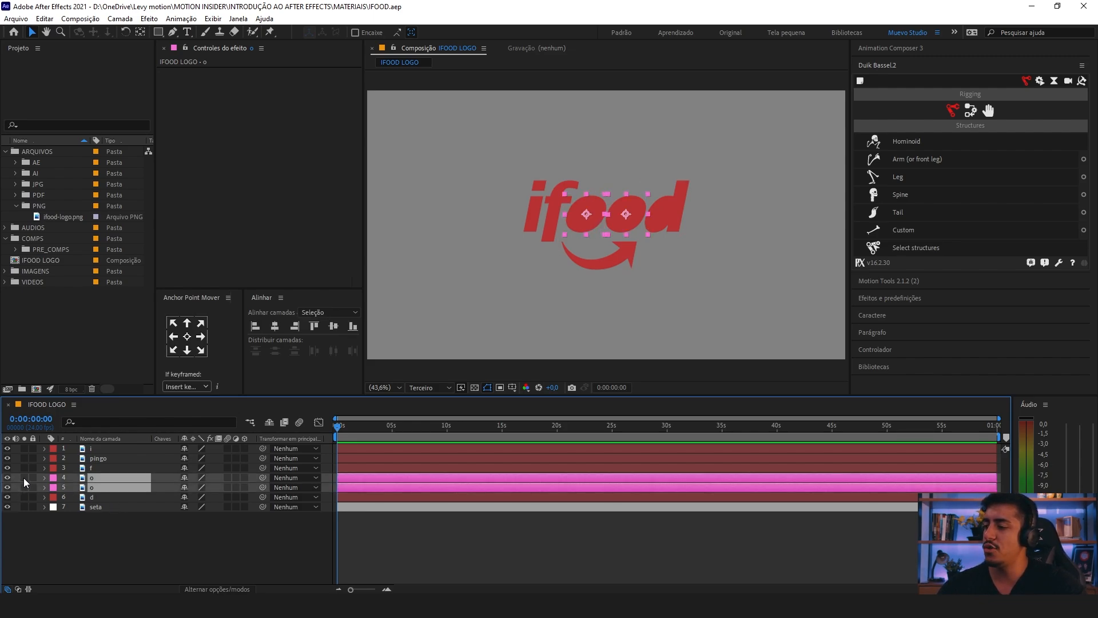
left_click(23, 478)
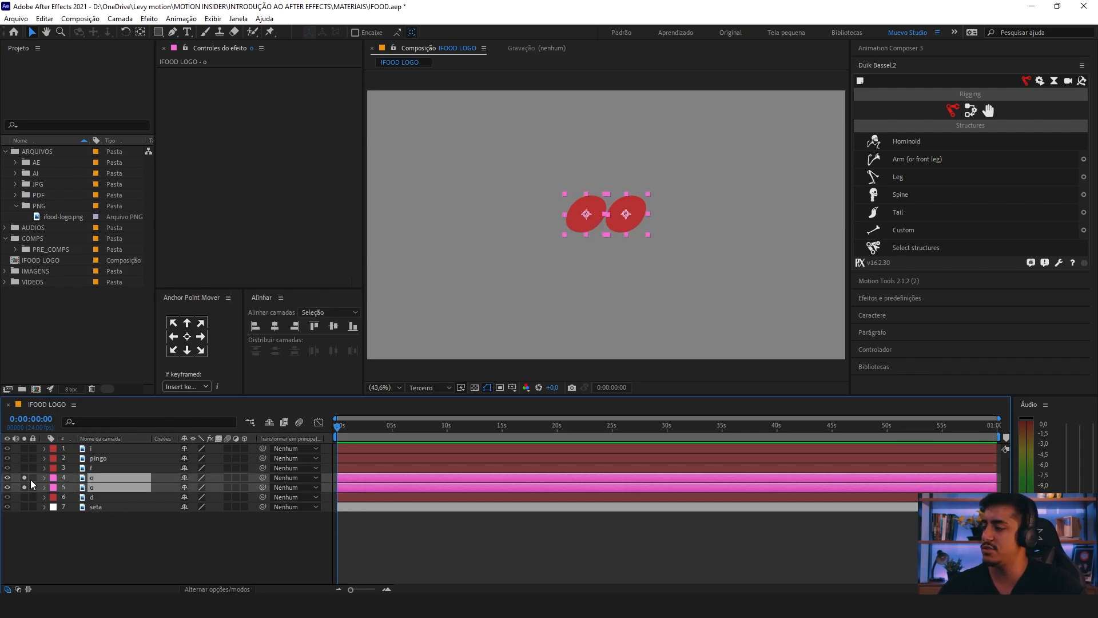
left_click(564, 301)
left_click(591, 220)
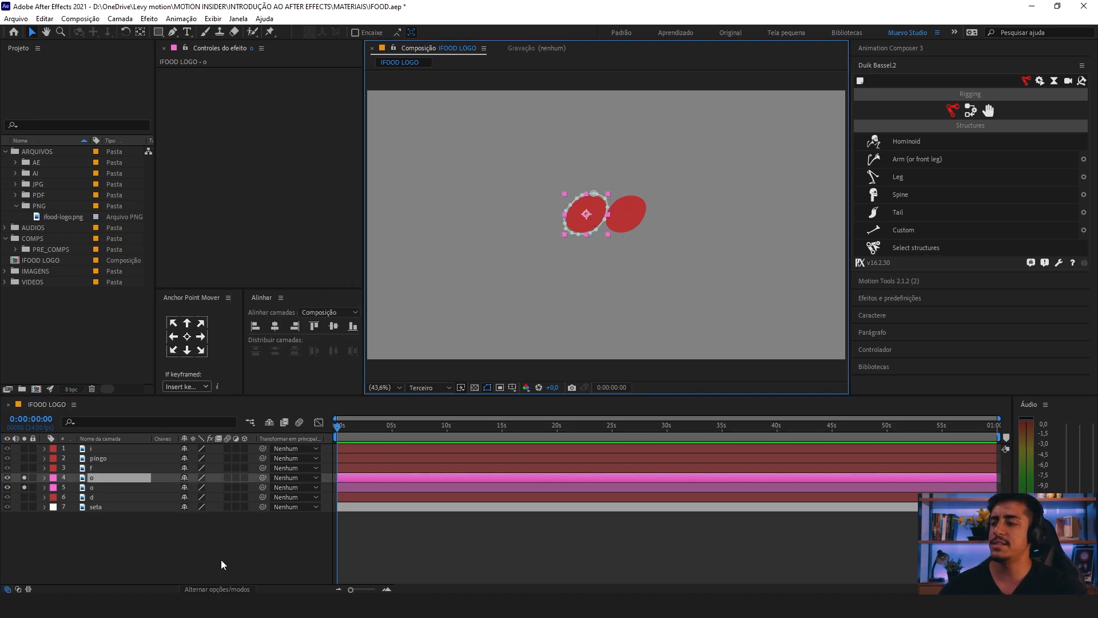
left_click(614, 289)
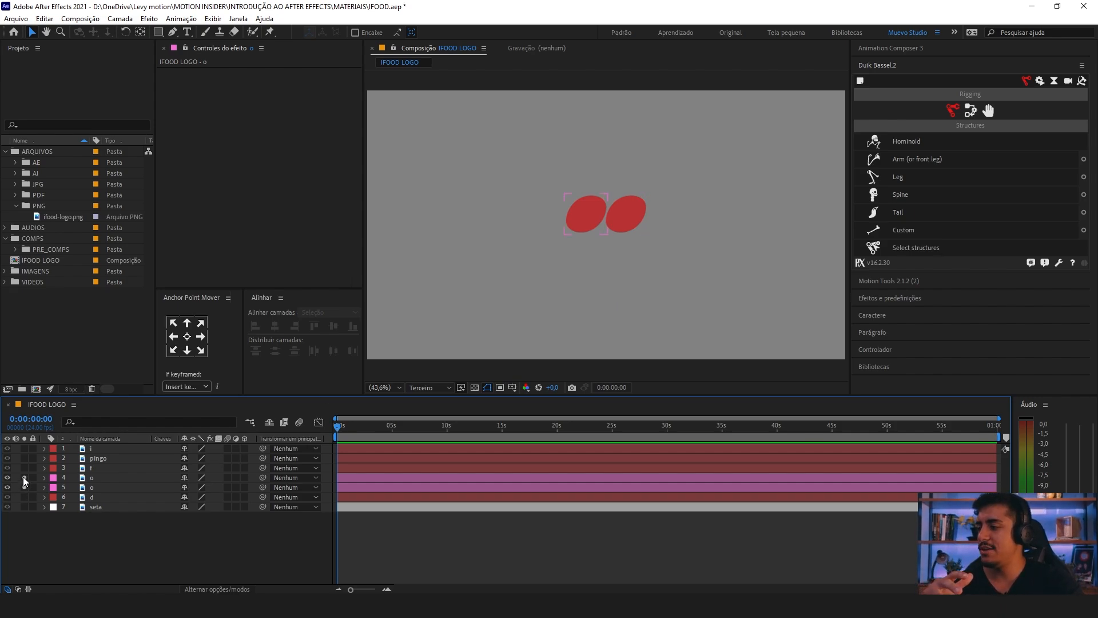
left_click_drag(24, 478, 24, 488)
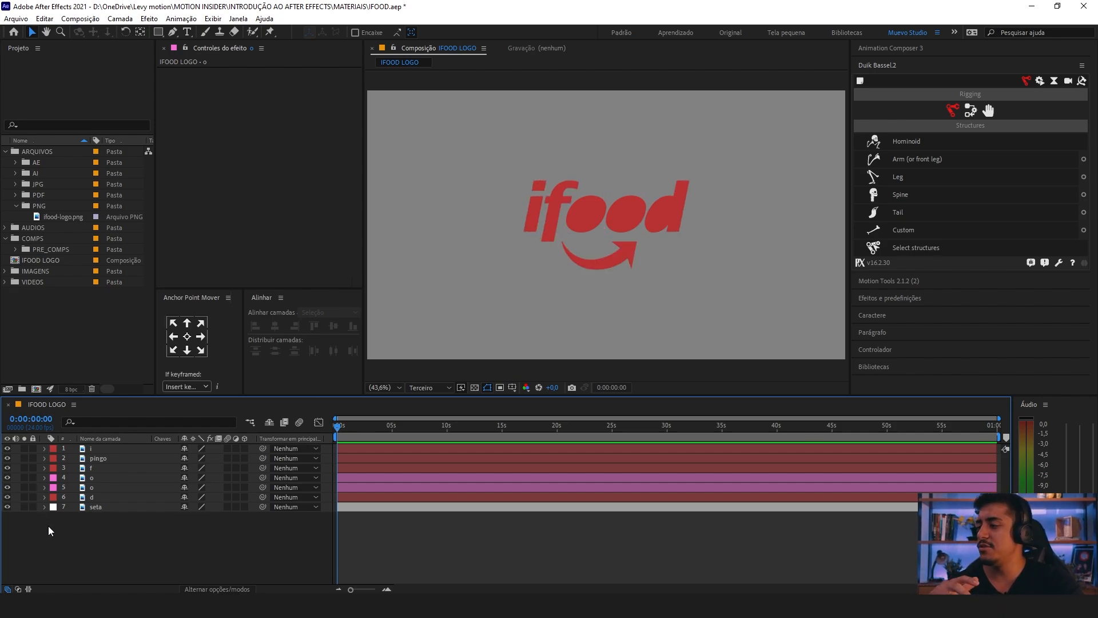
Step: Select the arrow of the seta layer in the composition
left_click(582, 219)
left_click(612, 255)
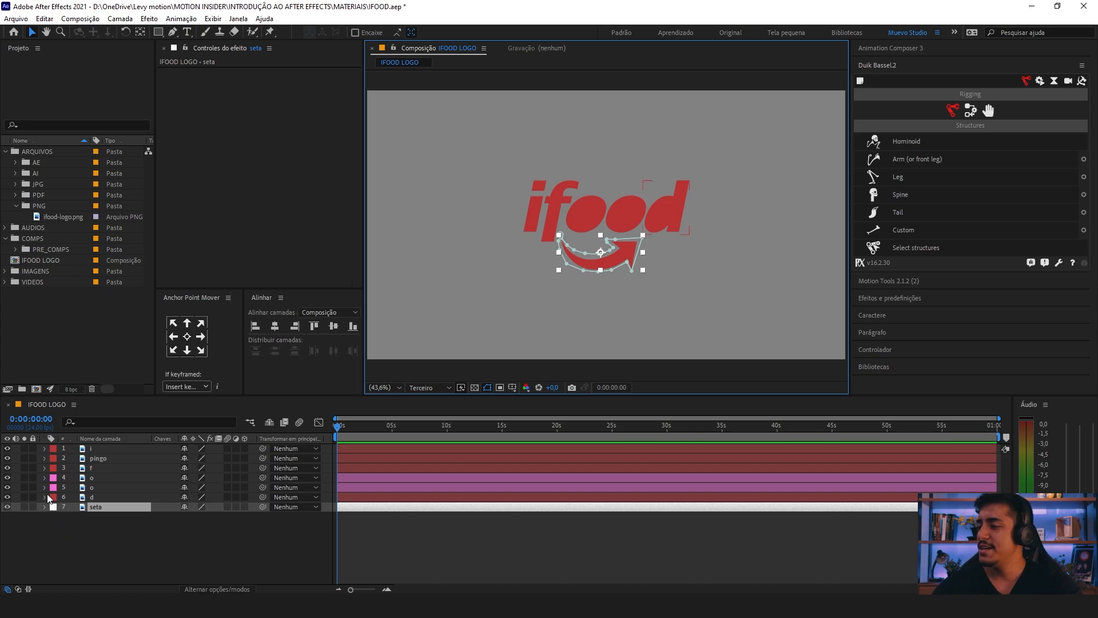
Step: Solo the two o layers so only the letters o show in the composition, leaving no layer selected
left_click_drag(68, 475, 80, 484)
left_click(25, 478)
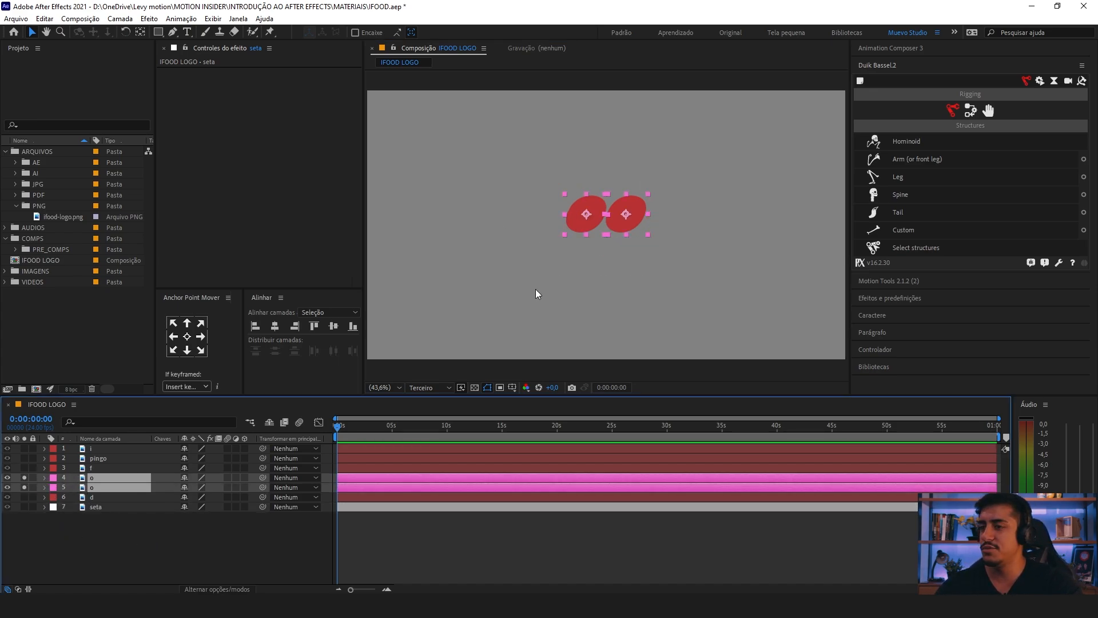
left_click(120, 507)
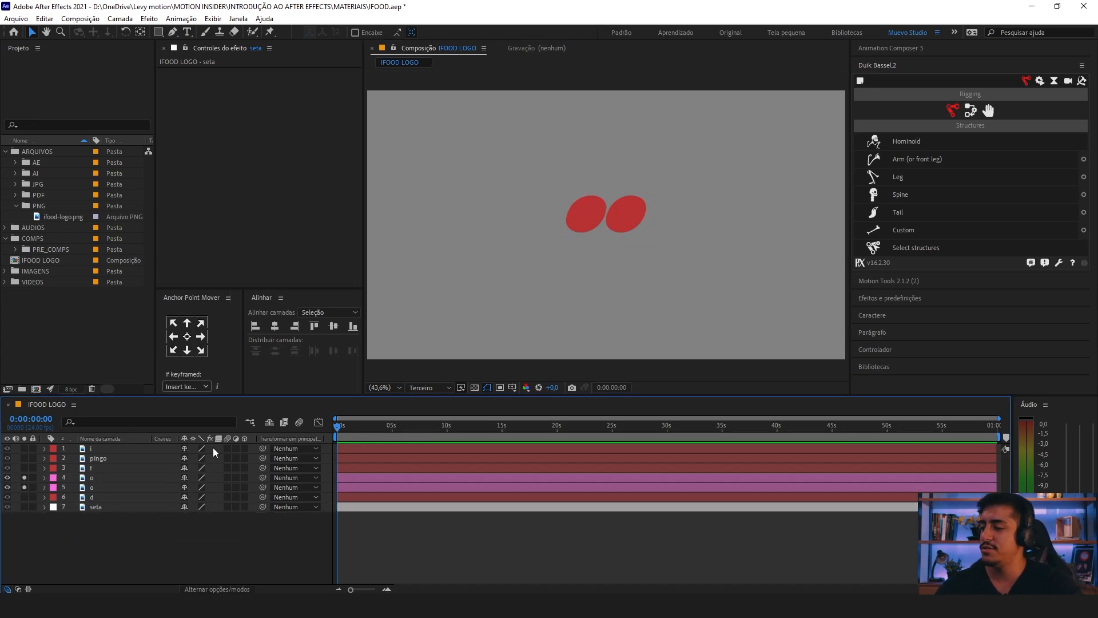
left_click(126, 539)
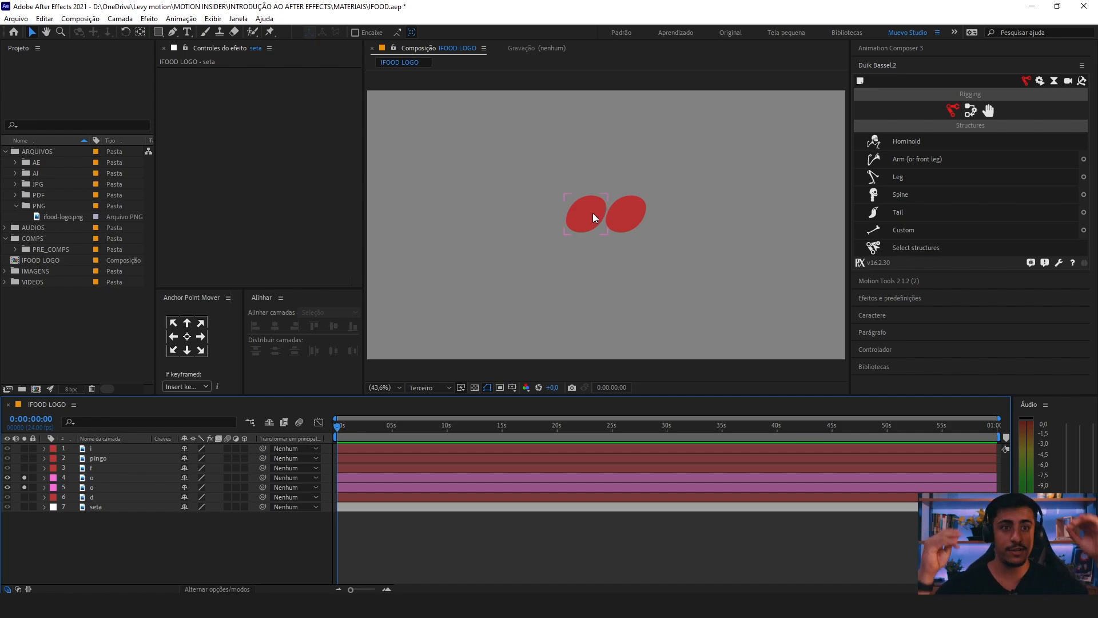
Step: Try stretching the left o vertically by unlinking its scale and setting its height scale to 20%, and undo the change
left_click(133, 476)
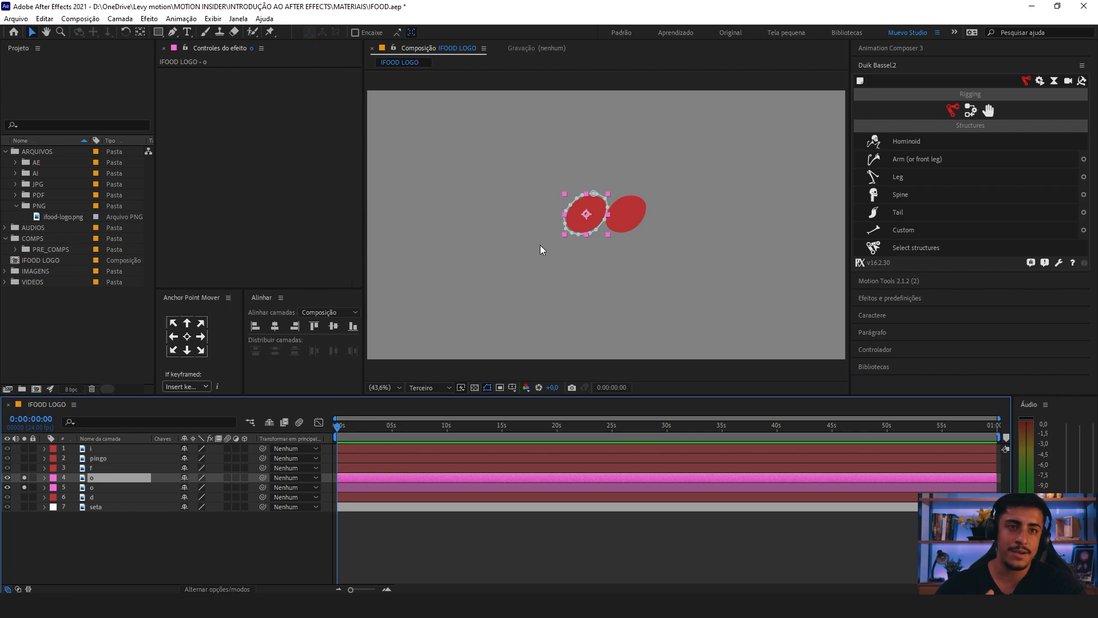
key("s")
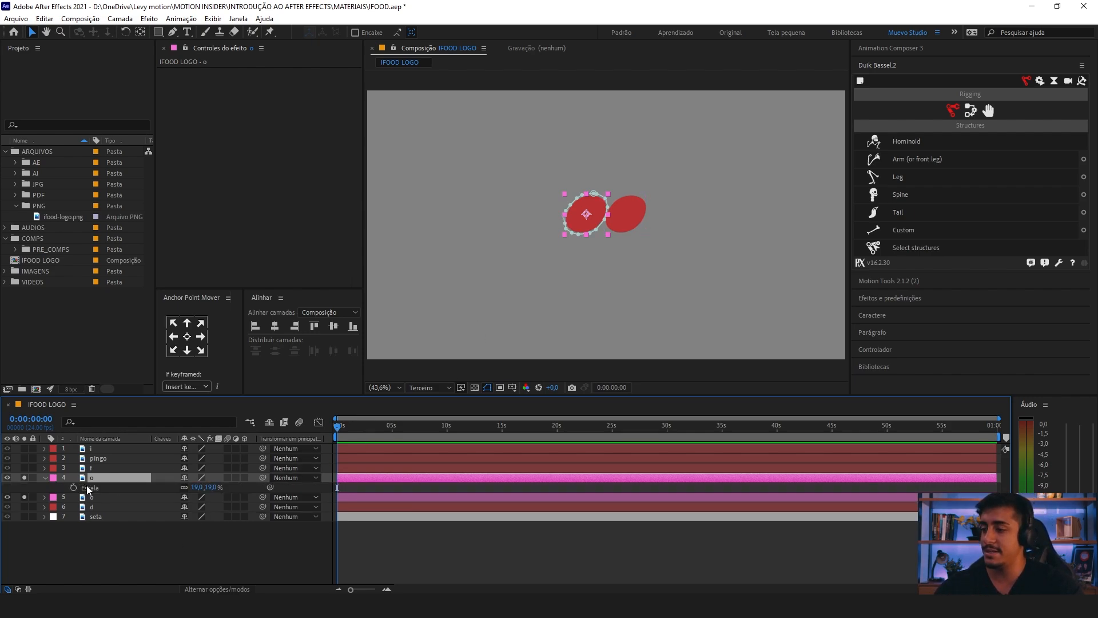
left_click(89, 555)
left_click(106, 486)
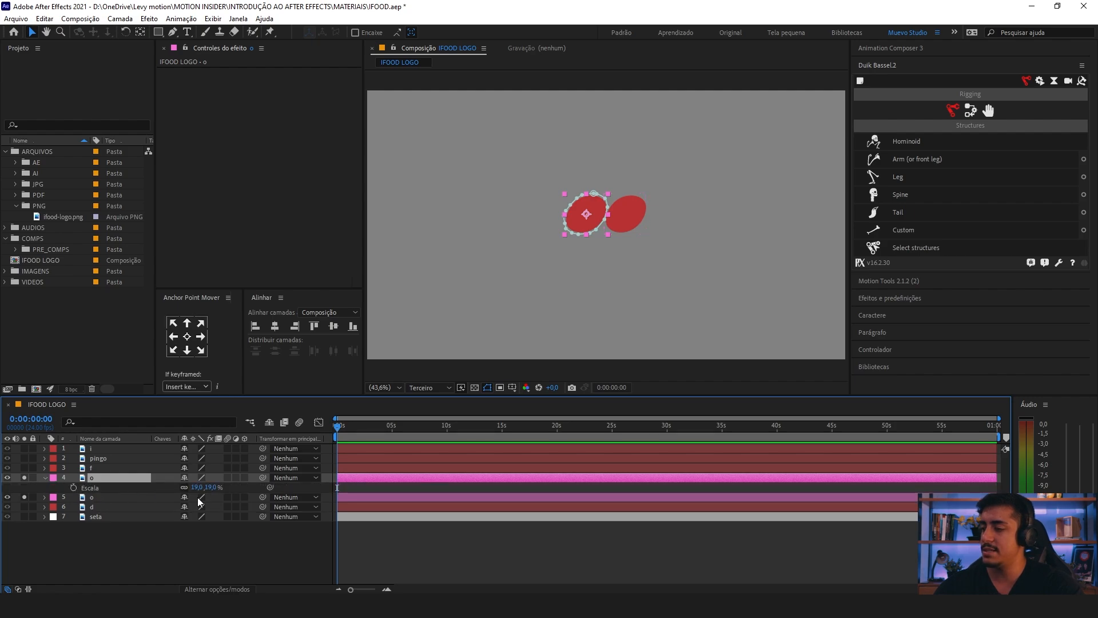
scroll(620, 231, "up", 1)
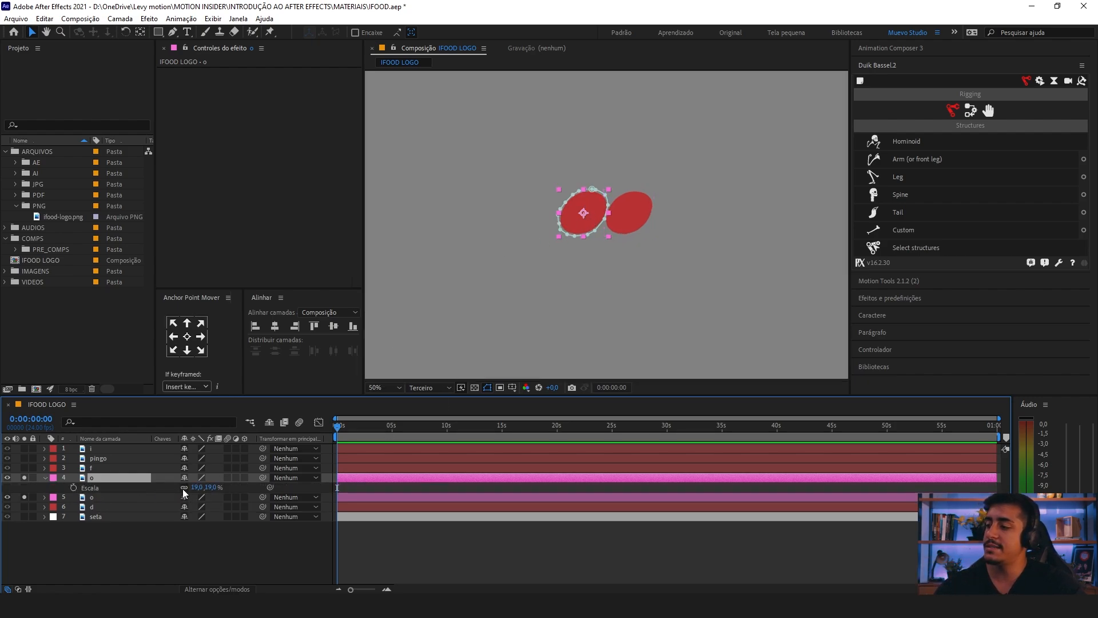
scroll(572, 236, "up", 2)
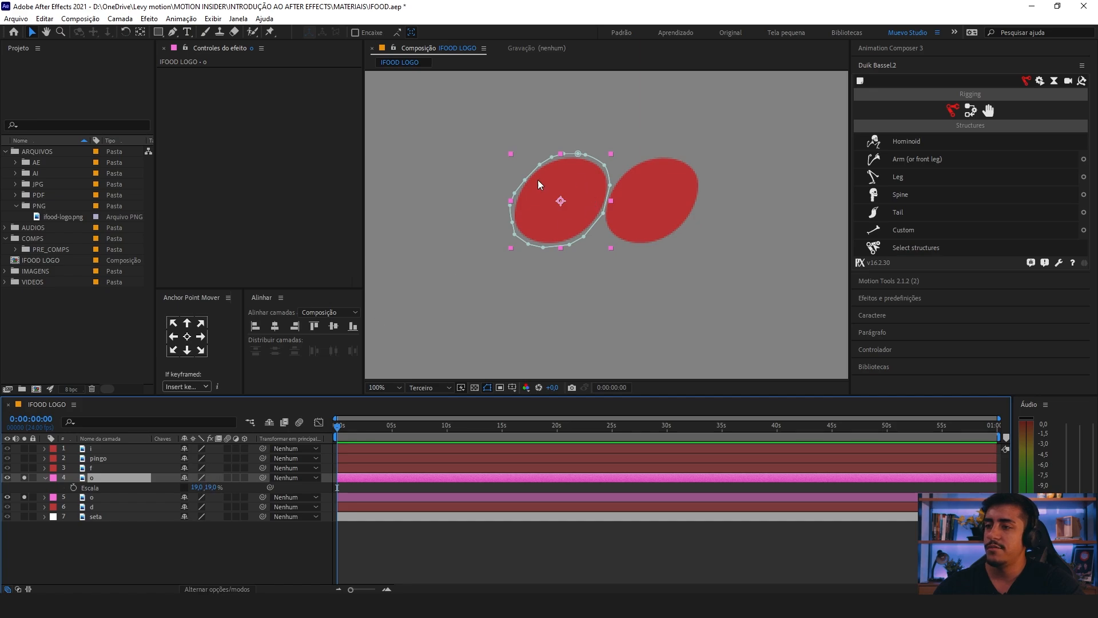
left_click_drag(561, 154, 559, 156)
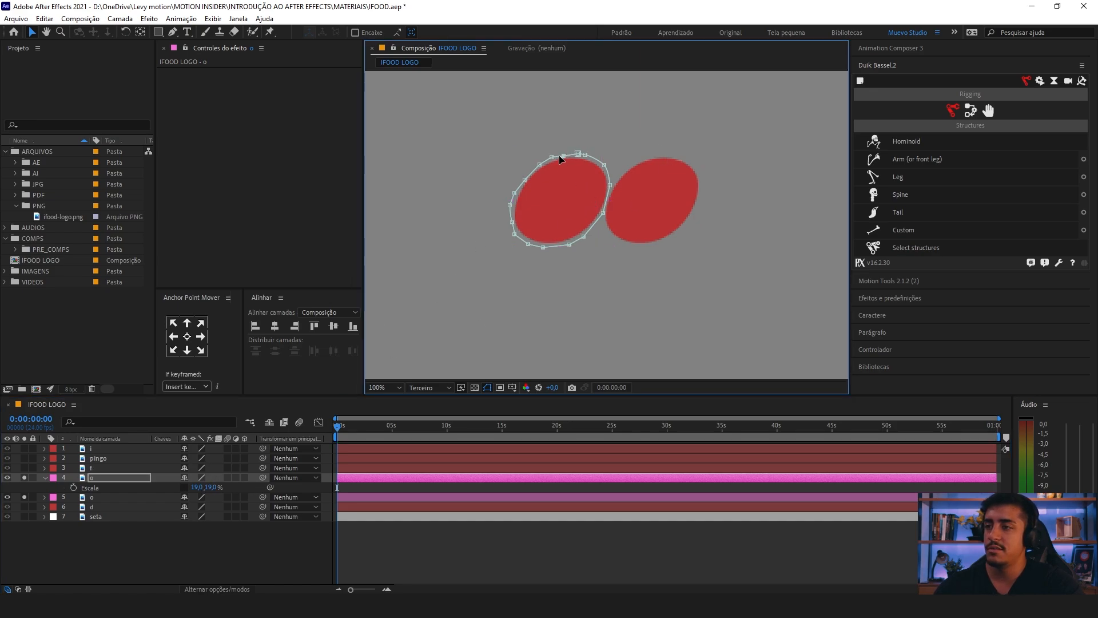
key("ctrl+z")
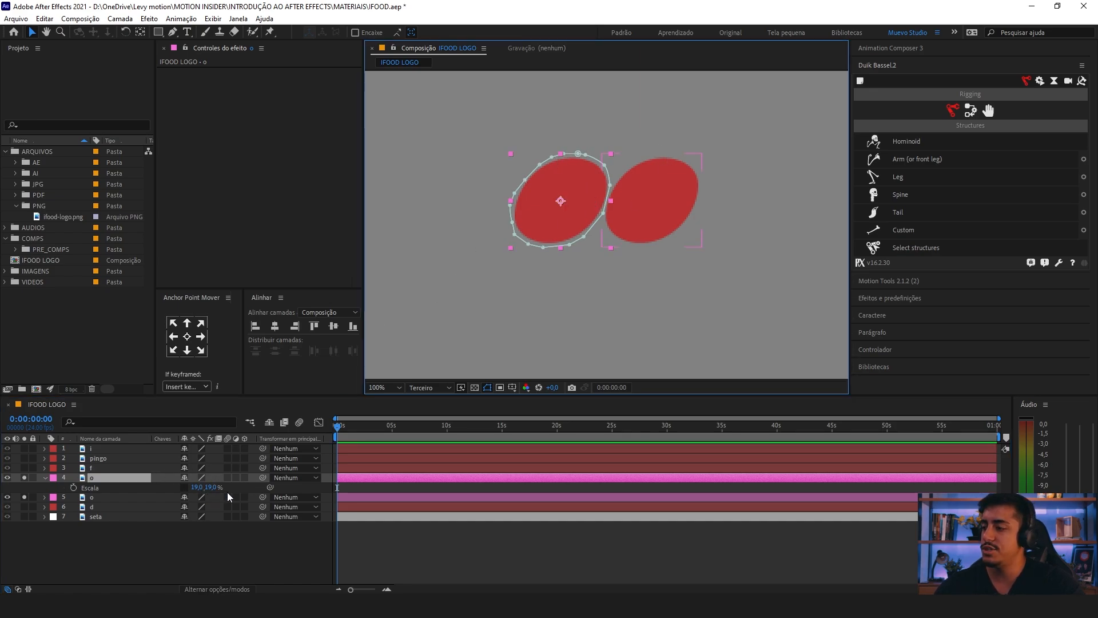
mouse_move(212, 487)
left_mouse_down()
mouse_move(201, 487)
mouse_move(223, 491)
mouse_move(201, 487)
mouse_move(212, 487)
left_mouse_up()
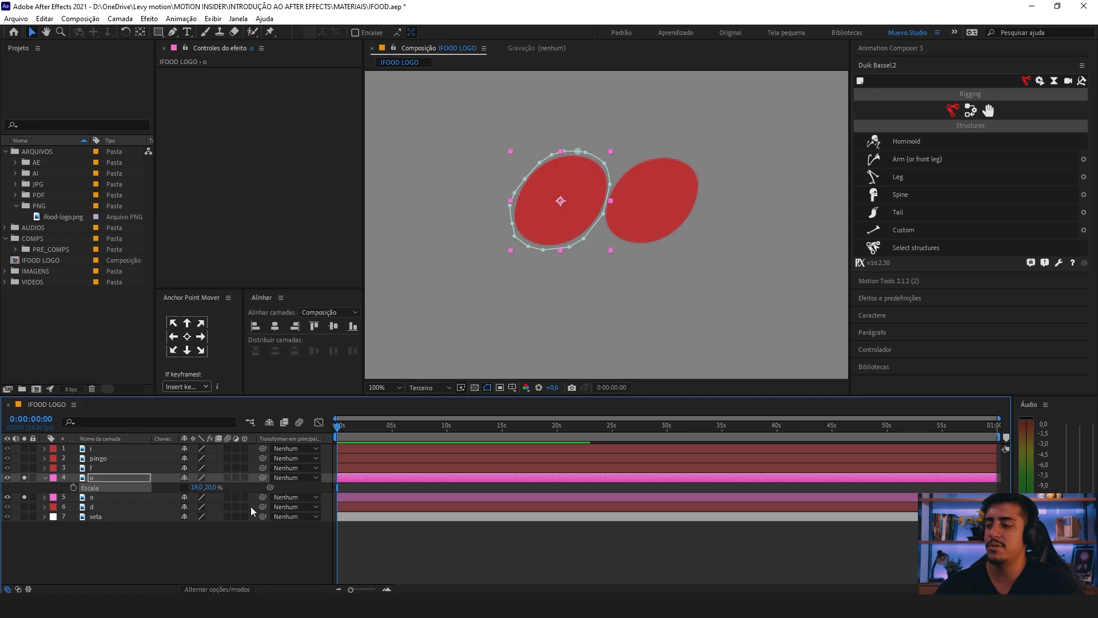
key("ctrl+z")
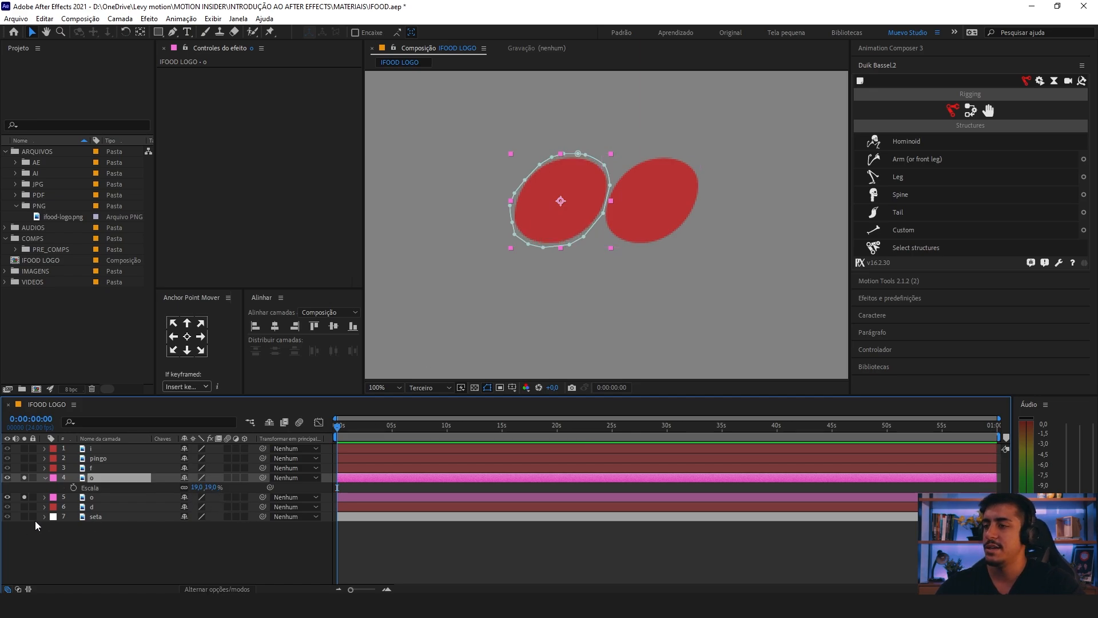
left_click(45, 478)
left_click(86, 539)
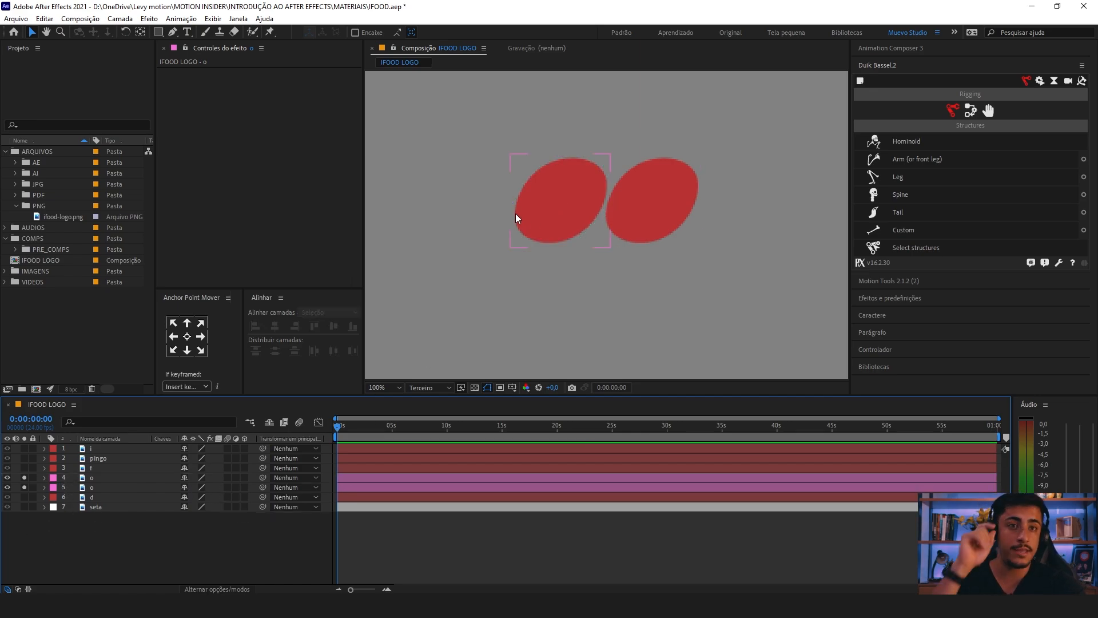
Step: With no layer selected, set up the Rectangle tool with no stroke and a #4AFFDF fill
scroll(532, 189, "down", 2)
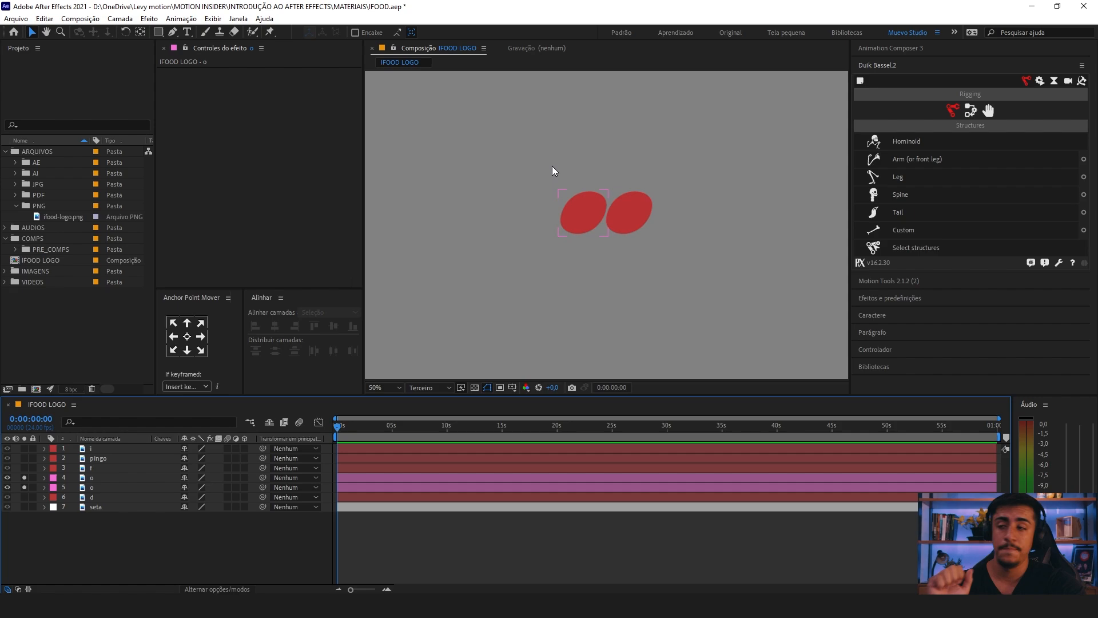
left_click(164, 531)
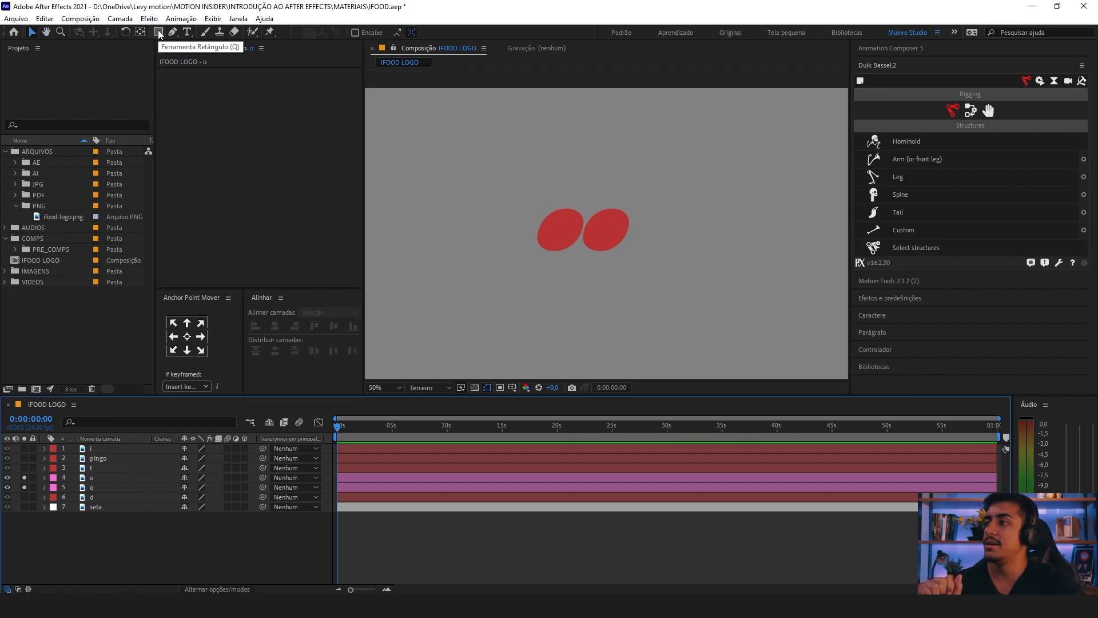
left_click(159, 32)
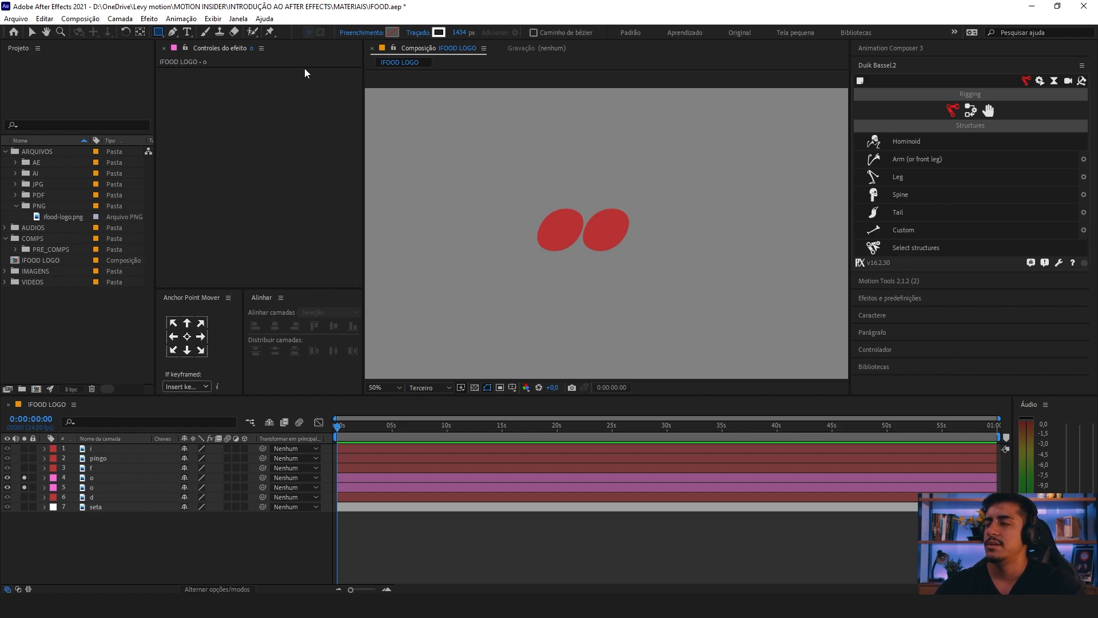
left_click(418, 32)
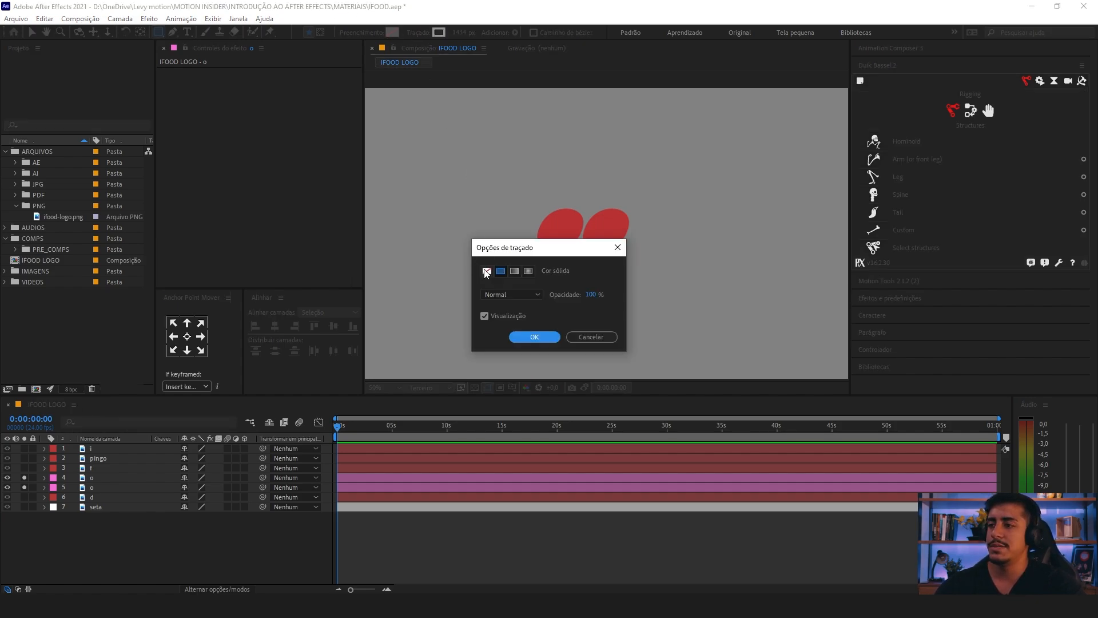
left_click(487, 271)
left_click(525, 337)
left_click(392, 33)
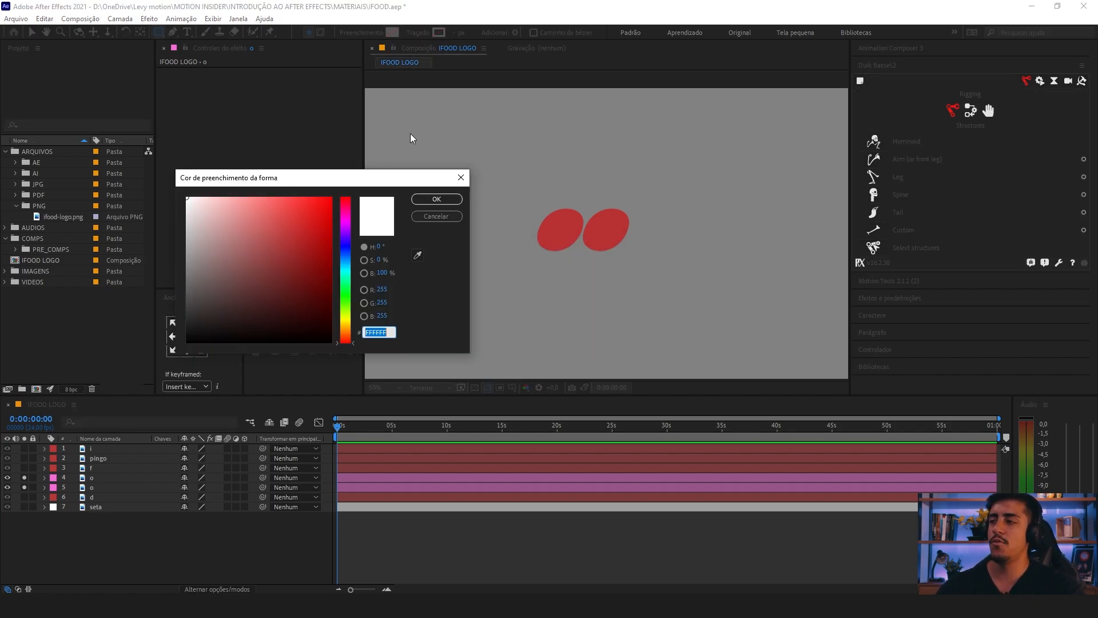
left_click(349, 273)
left_click_drag(290, 216, 290, 145)
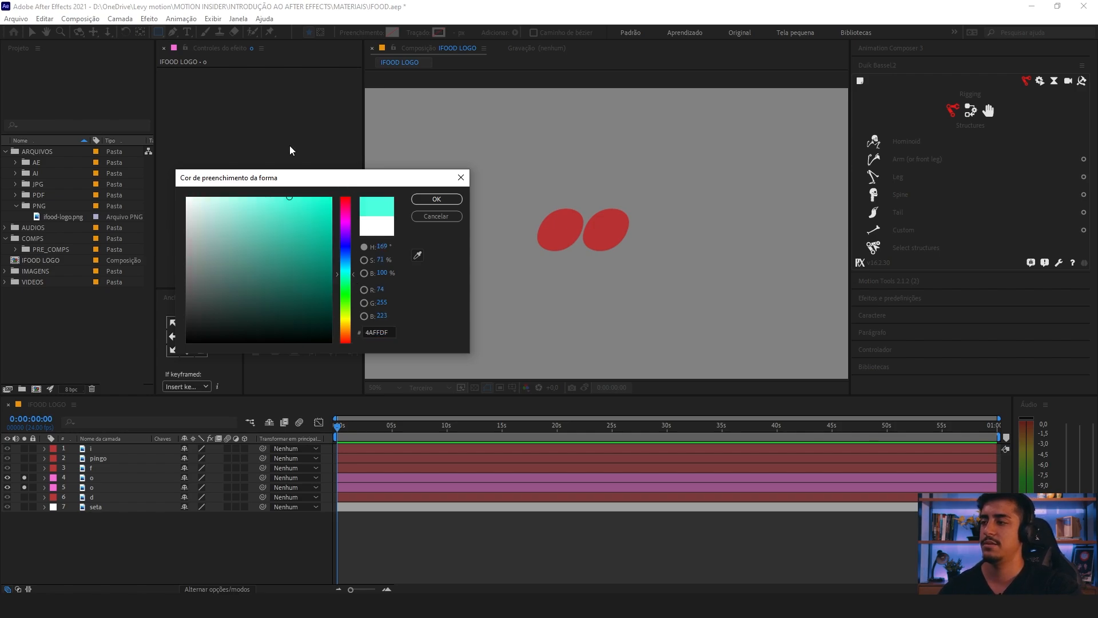
left_click(429, 200)
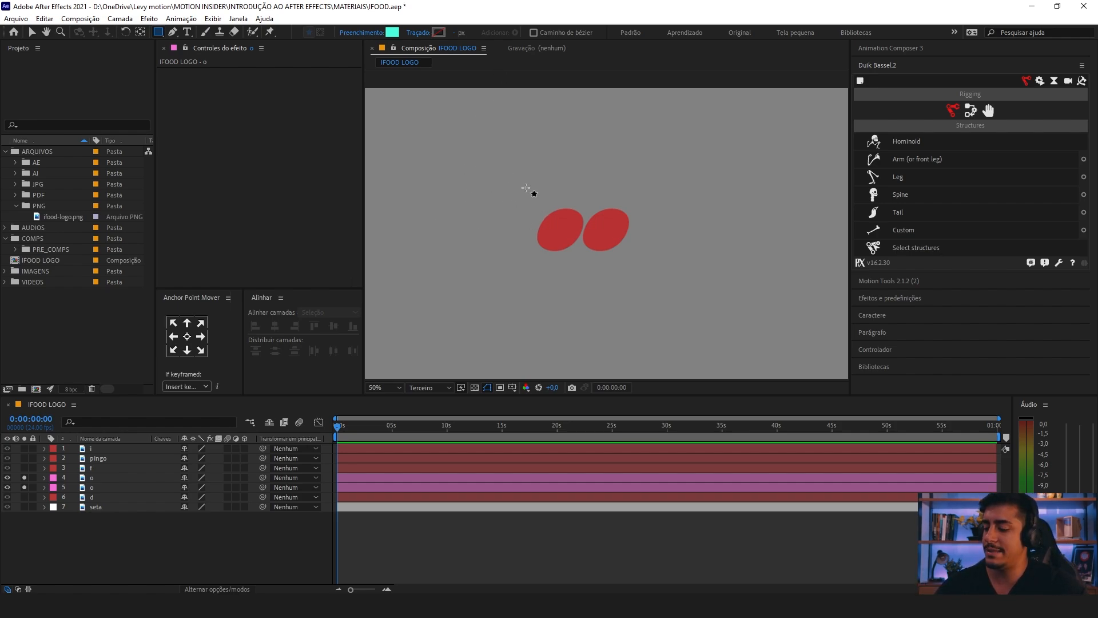
Step: Show the rulers and place a horizontal guide through the vertical middle of the two o letters
scroll(564, 211, "up", 1)
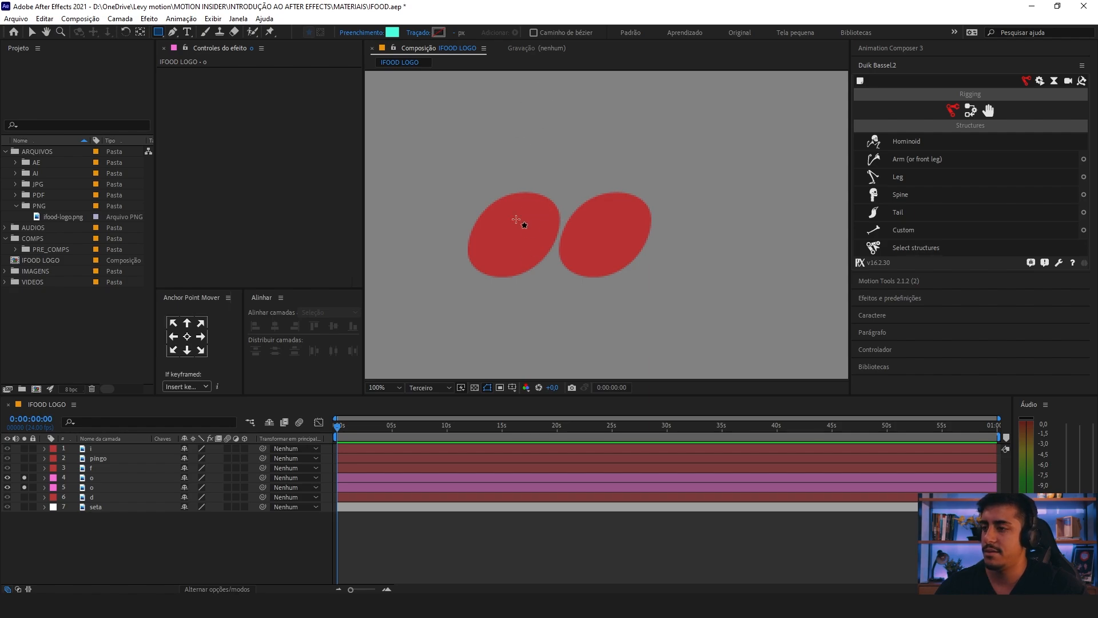
scroll(516, 219, "down", 1)
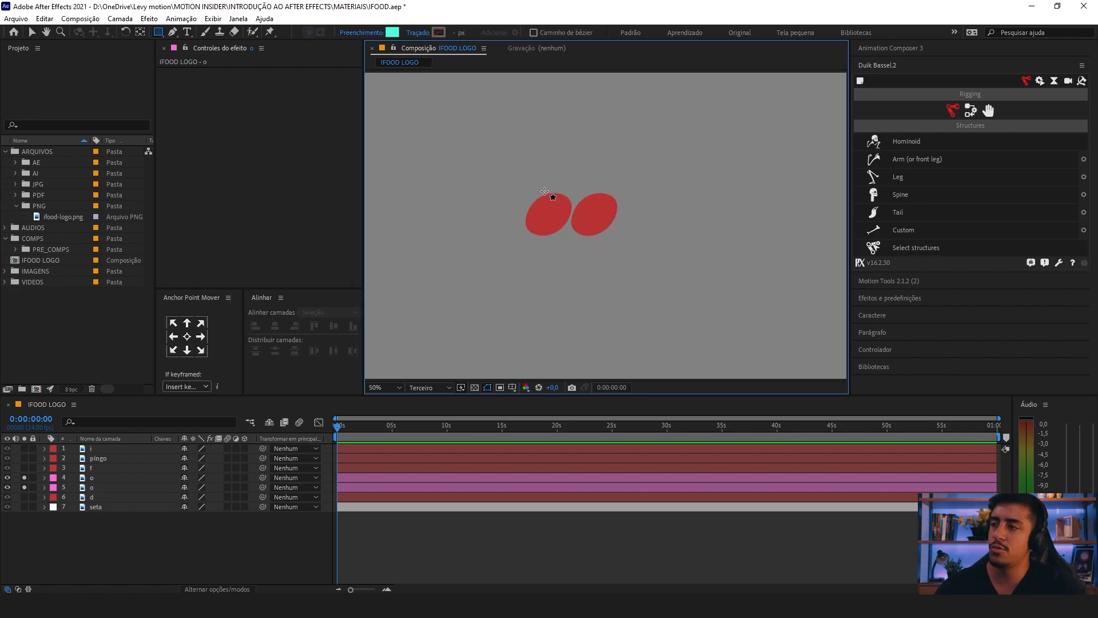
key("ctrl+r")
left_click_drag(534, 72, 508, 208)
scroll(566, 220, "up", 3)
scroll(520, 200, "down", 1)
key("v")
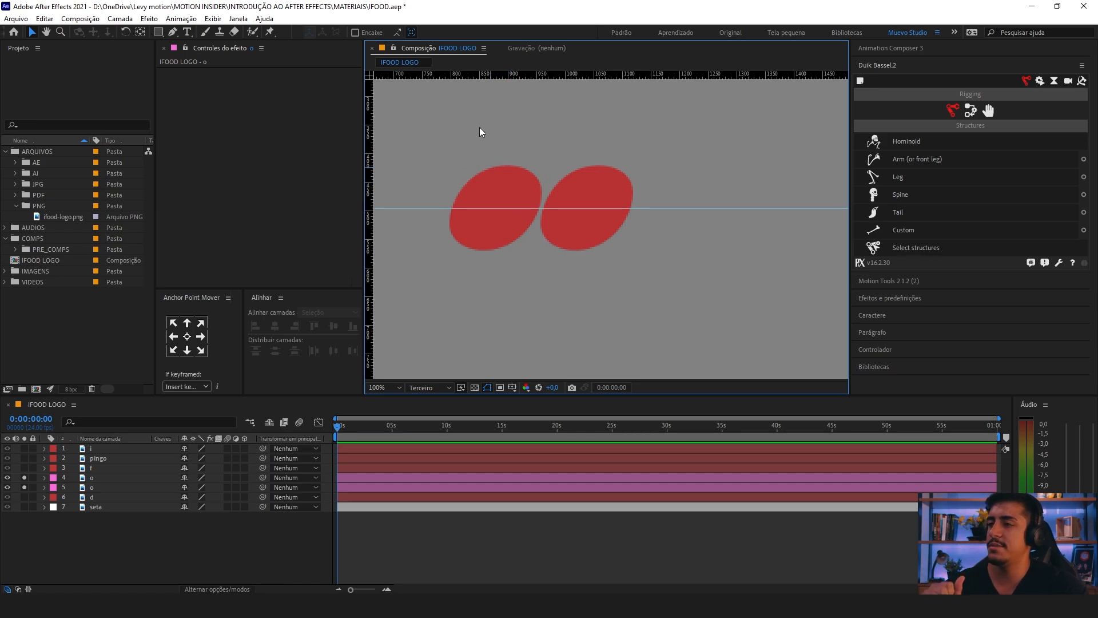
left_click_drag(480, 135, 540, 157)
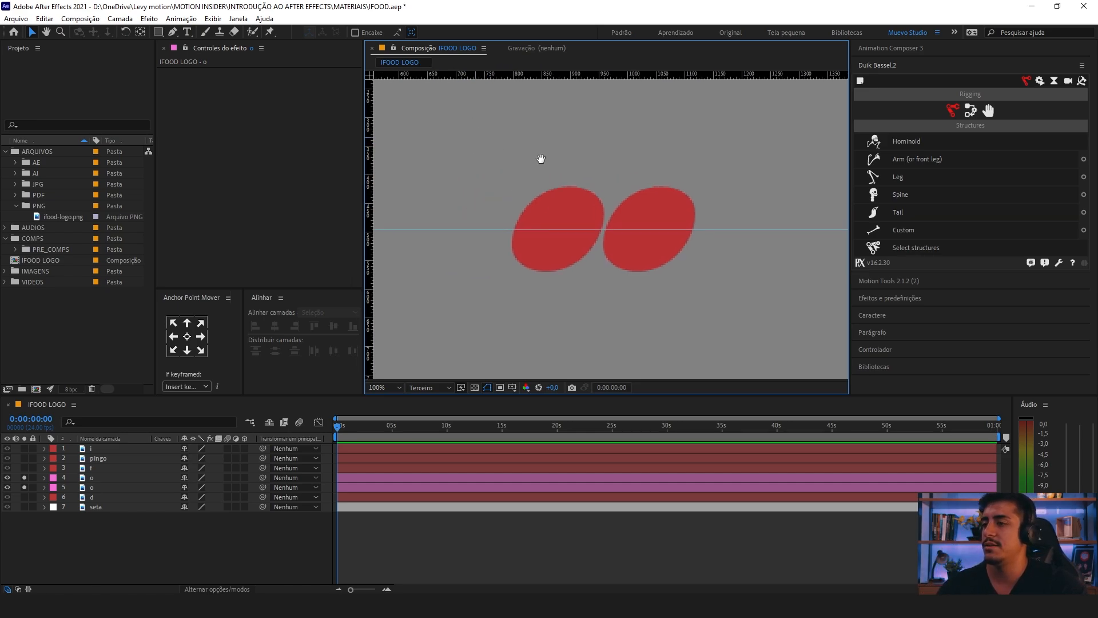
Step: Turn off the right o layer's solo, check the left o against the guide, and deselect it with the Rectangle tool active
left_click(160, 32)
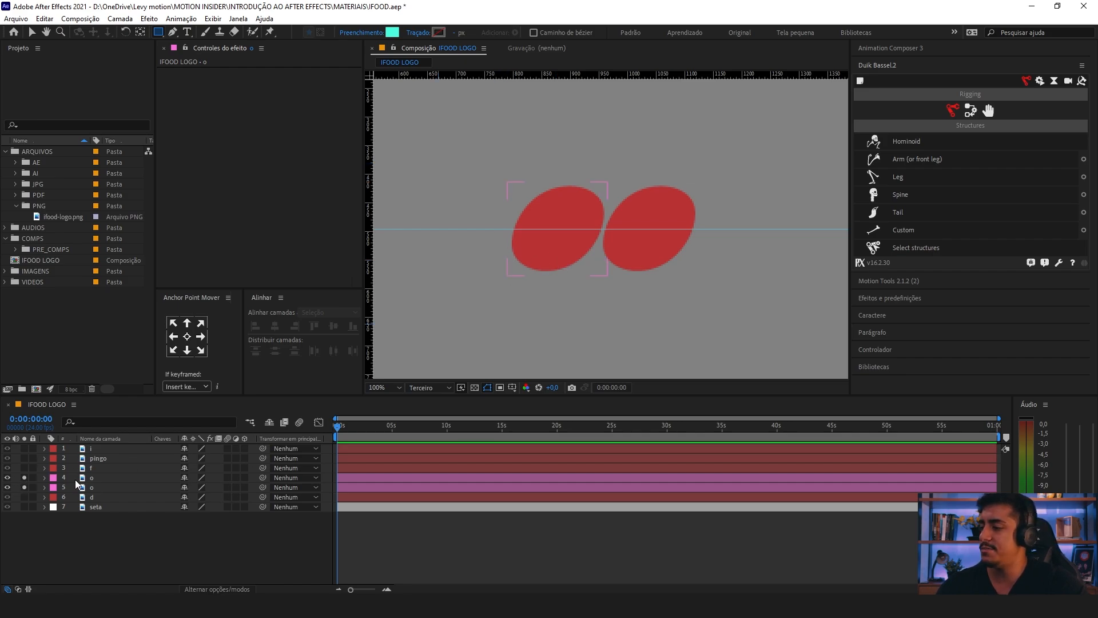
left_click(93, 479)
left_click(24, 487)
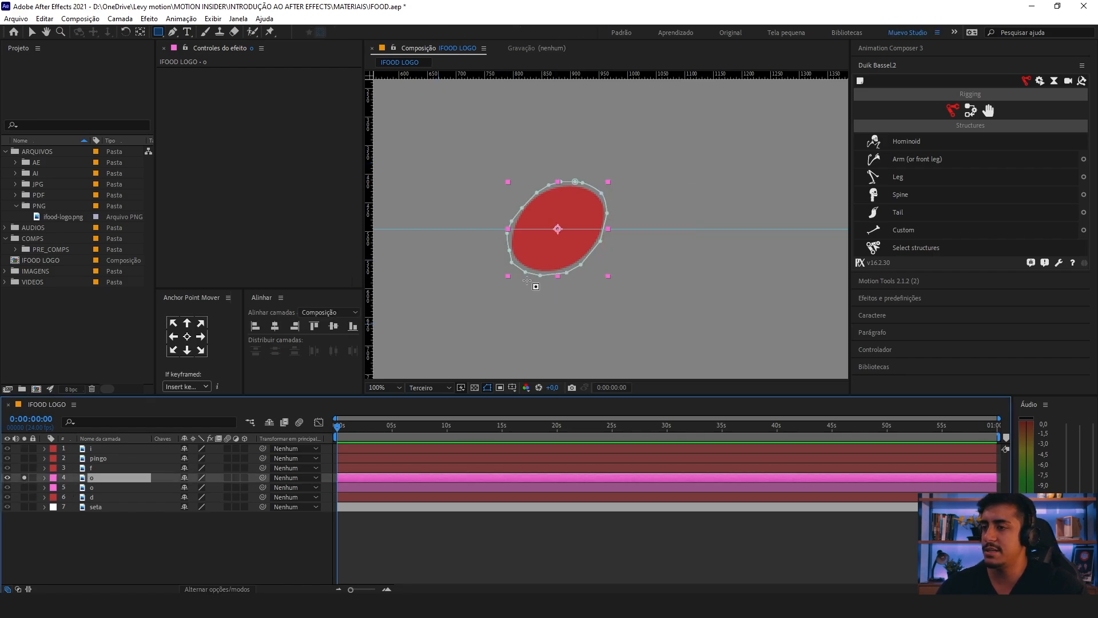
left_click_drag(507, 238, 519, 238)
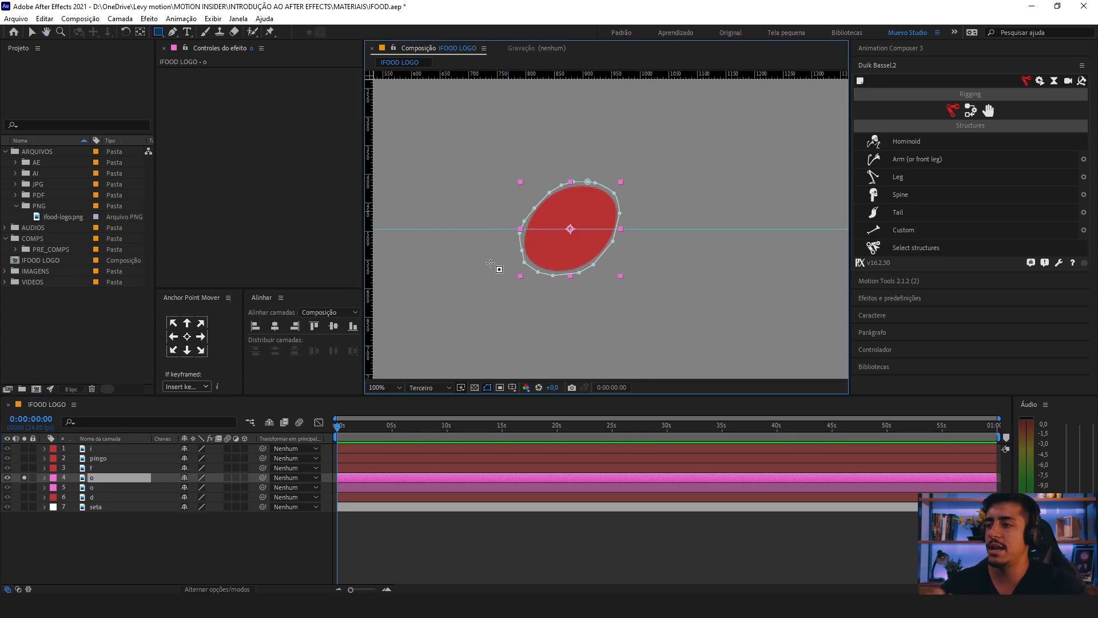
left_click_drag(156, 519, 56, 567)
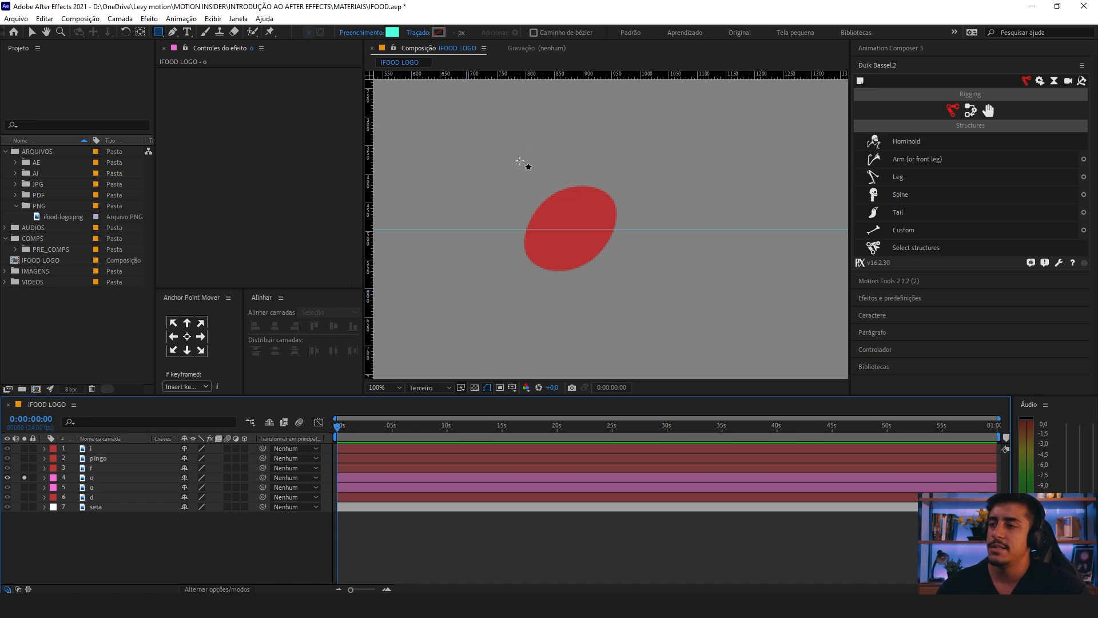
Step: Draw a rectangle covering the left o's upper half down to the guide, with its anchor point centered and shifted slightly left
mouse_move(520, 161)
left_mouse_down()
mouse_move(536, 218)
mouse_move(624, 217)
mouse_move(627, 229)
left_mouse_up()
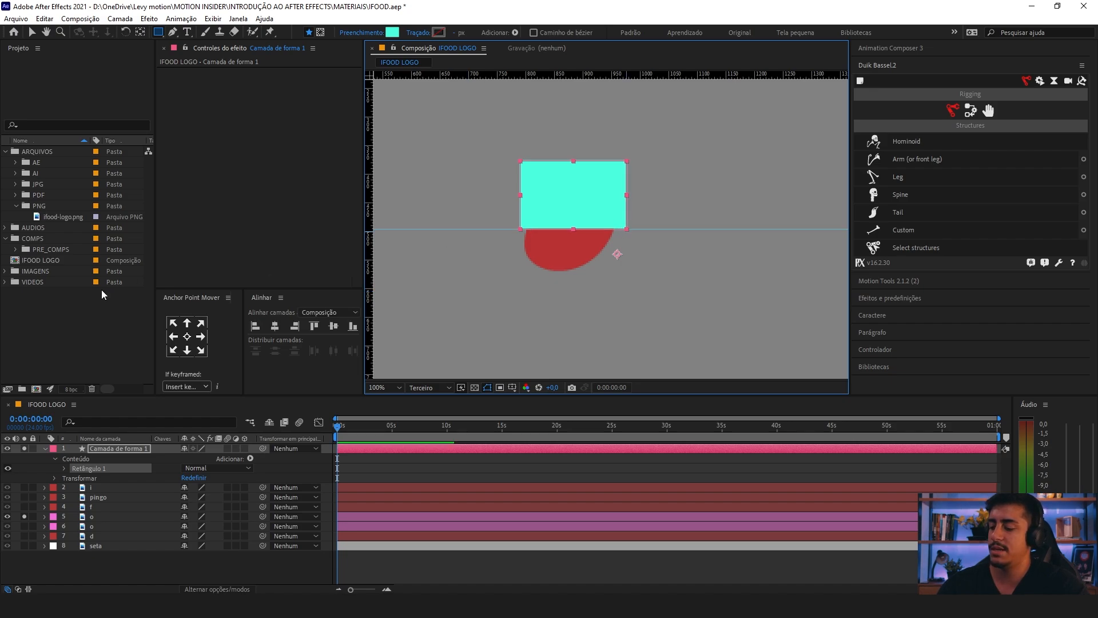
key("v")
left_click(188, 337)
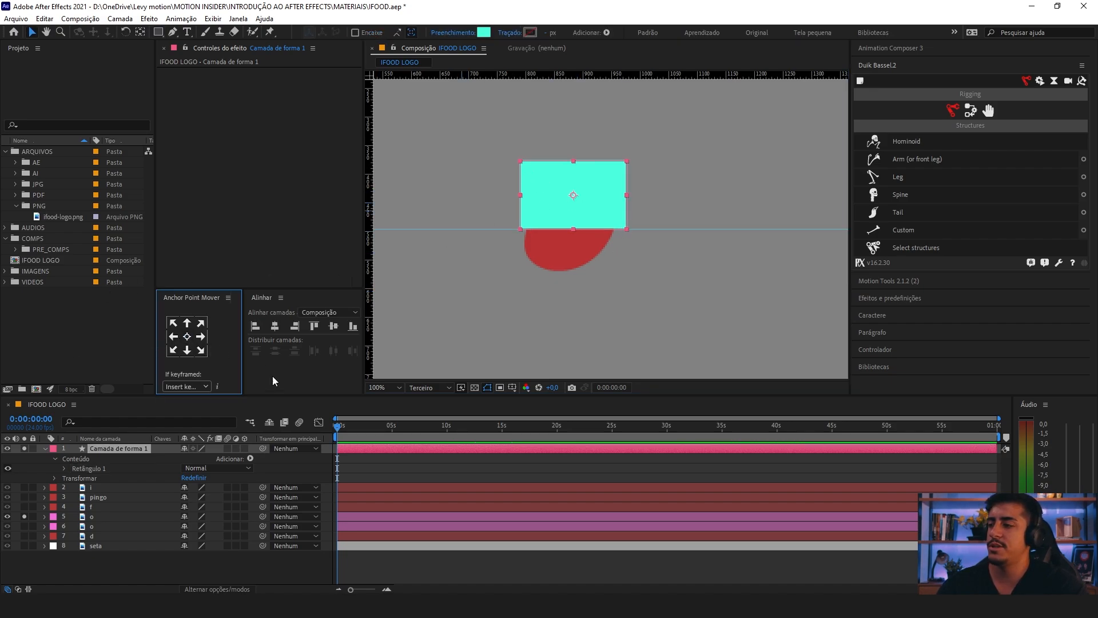
key("v")
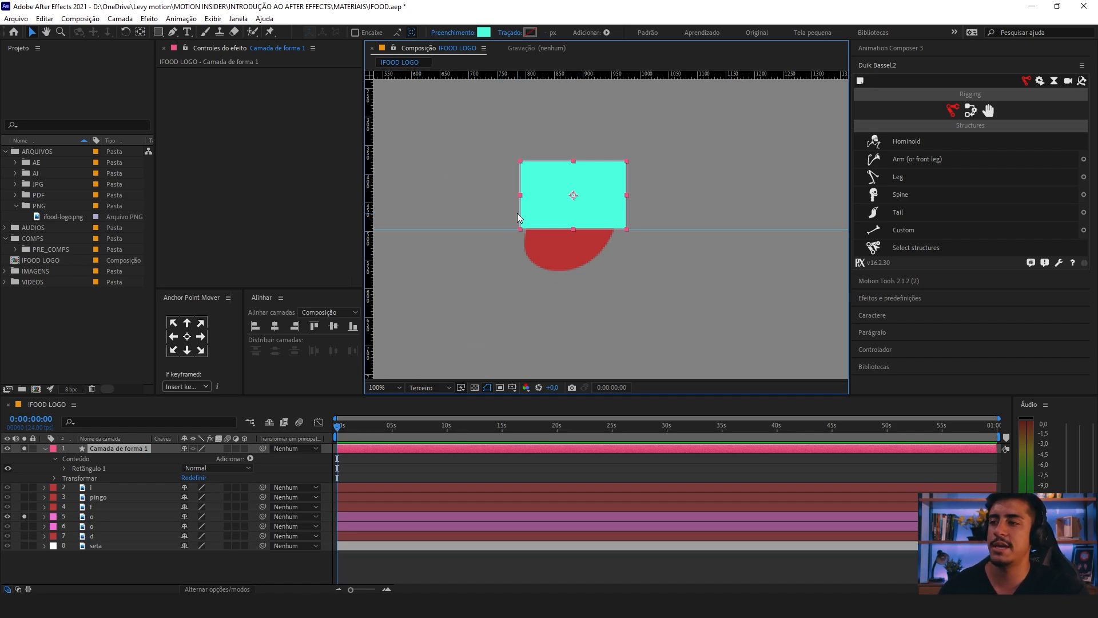
left_click_drag(575, 204, 572, 203)
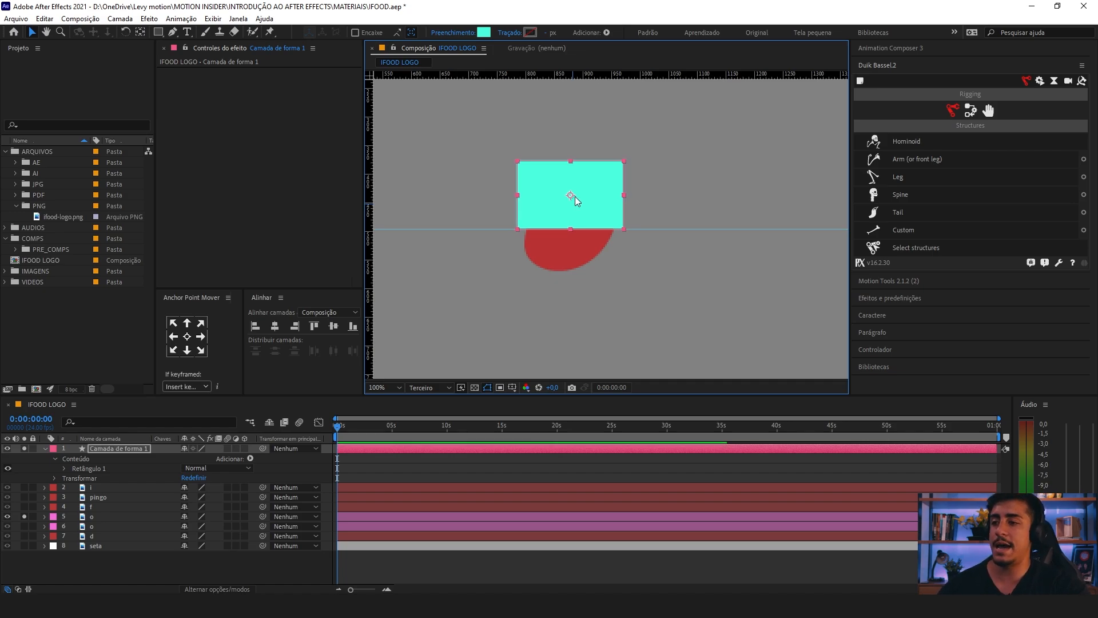
Step: Set the rectangle shape layer's label color to Verde and duplicate the layer
left_click(101, 452)
left_click(51, 449)
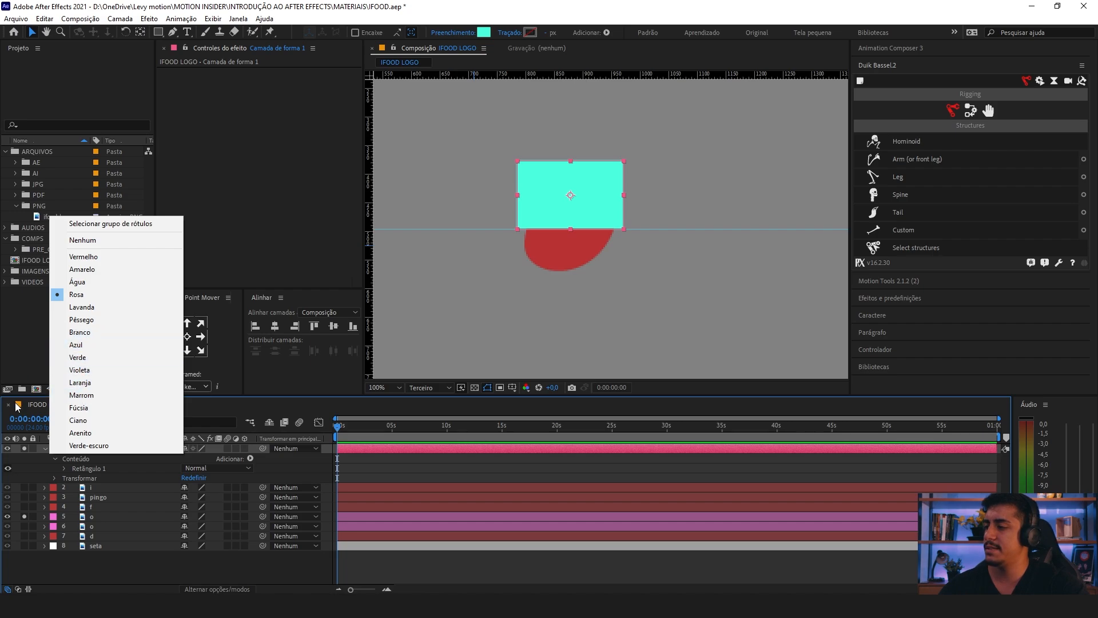
left_click(80, 357)
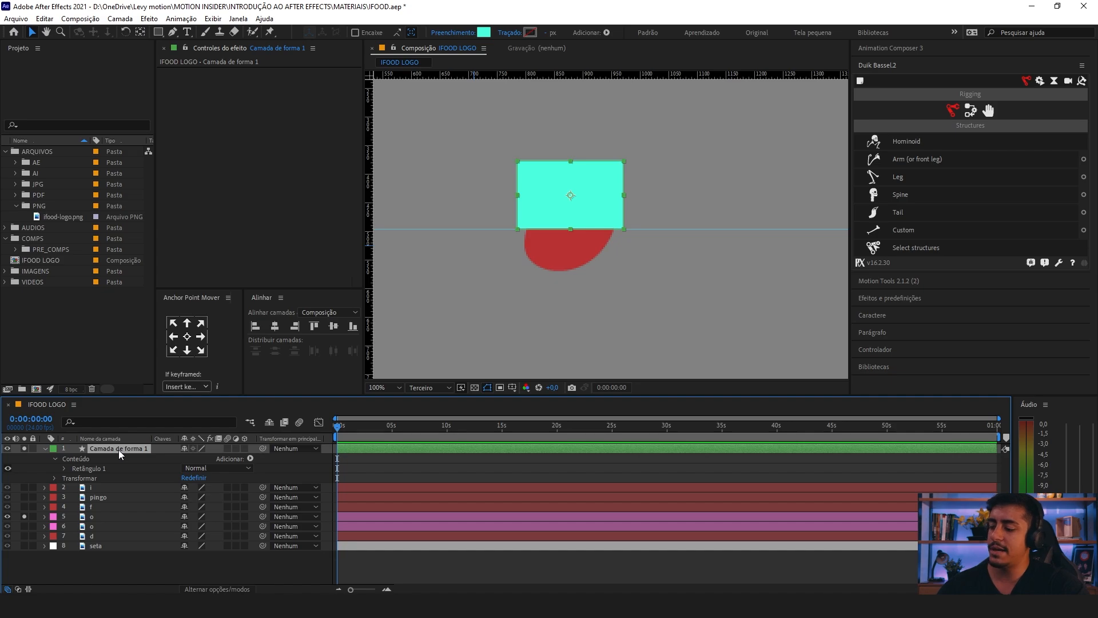
key("ctrl+d")
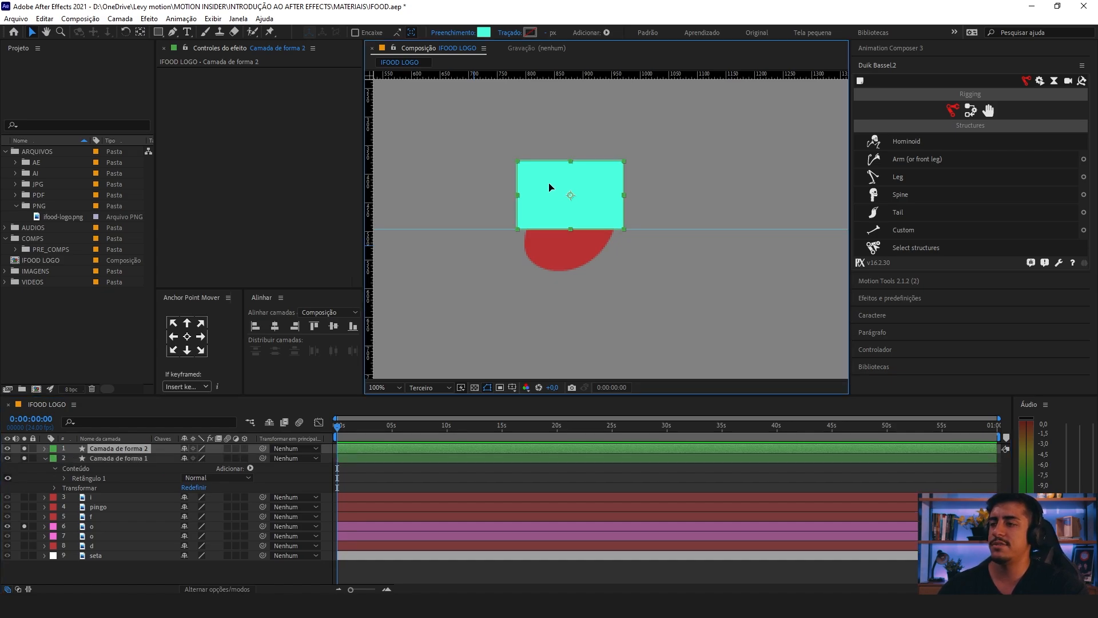
Step: Move the duplicated rectangle straight down to cover the left o's lower half below the guide, and collapse the original shape layer's properties
left_click_drag(551, 185, 552, 255)
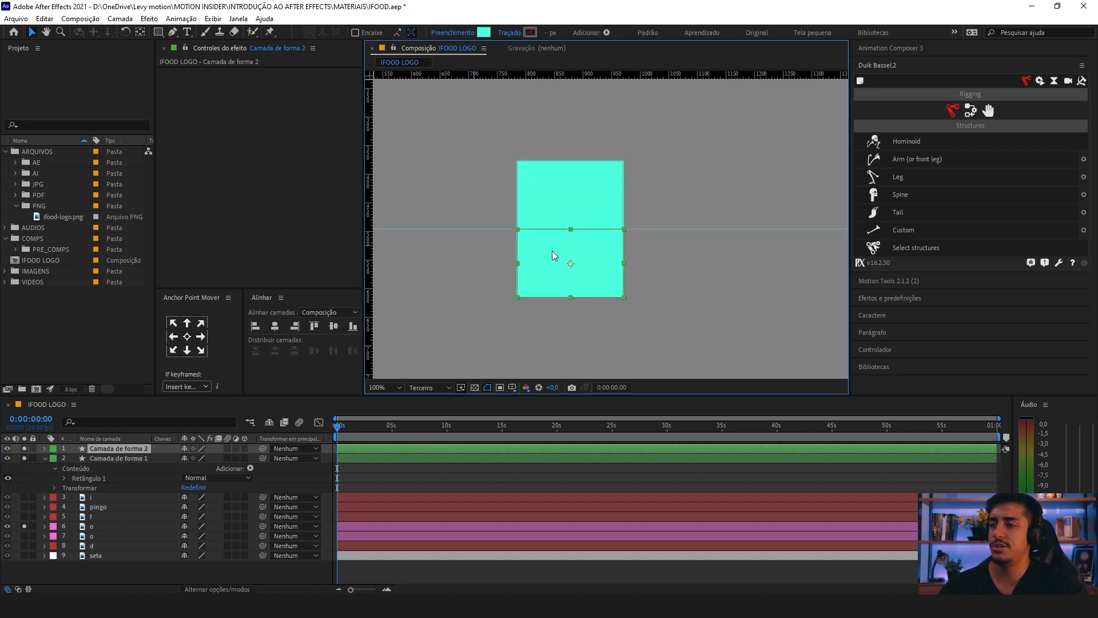
left_click(45, 458)
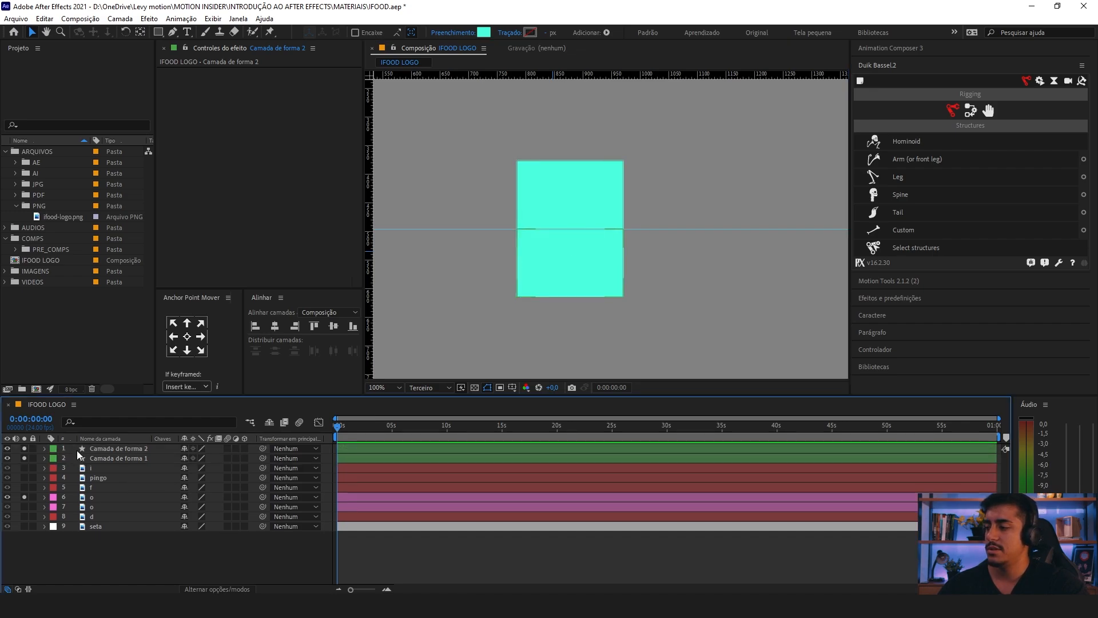
left_click(566, 204)
left_click(581, 264)
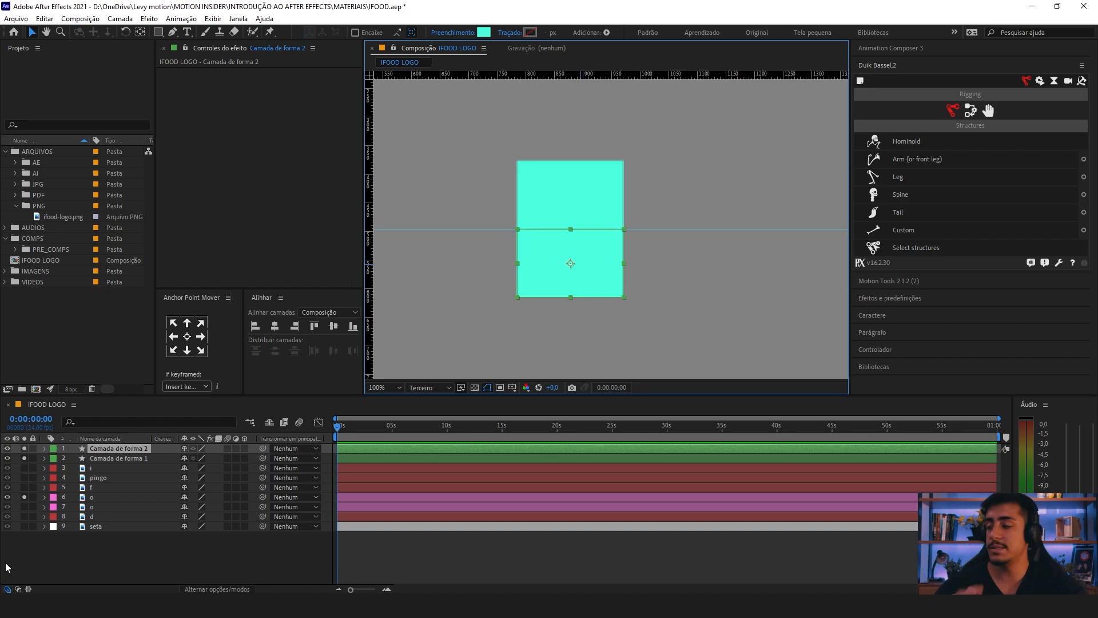
Step: Add Position keyframes to both rectangle shape layers at 0 seconds and at 1 second
left_click(120, 457, "shift")
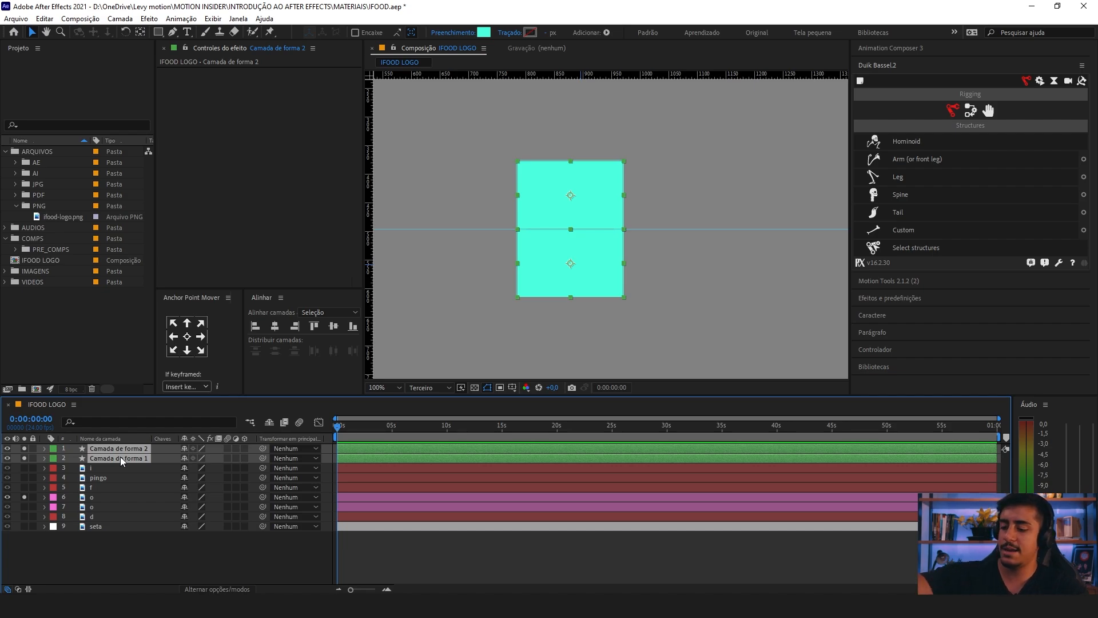
key("p")
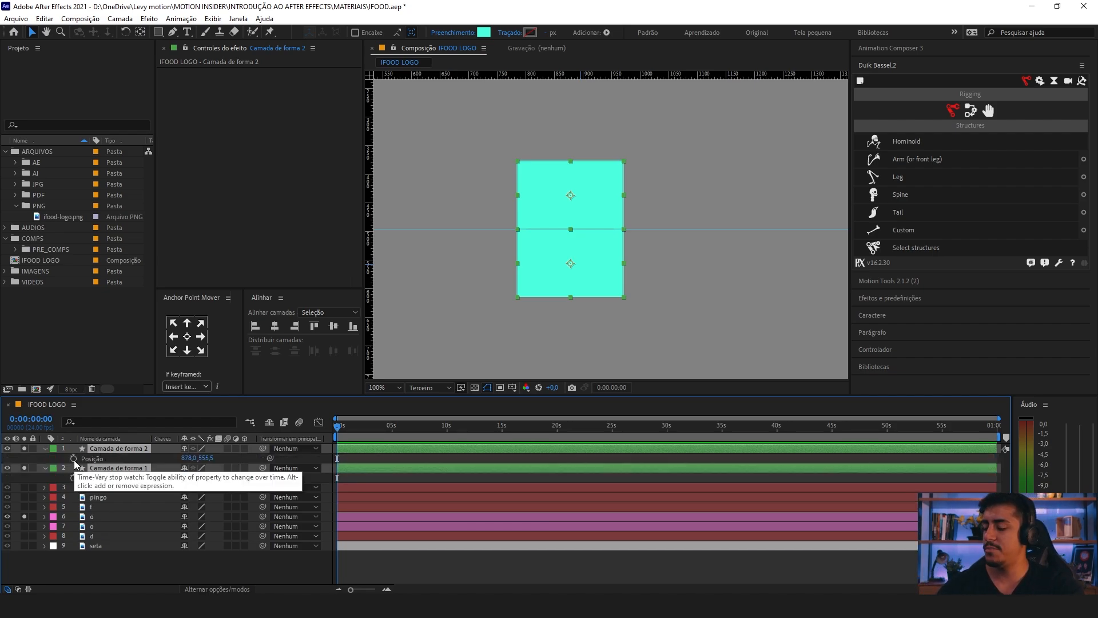
left_click(73, 459)
key("equal")
key("equal")
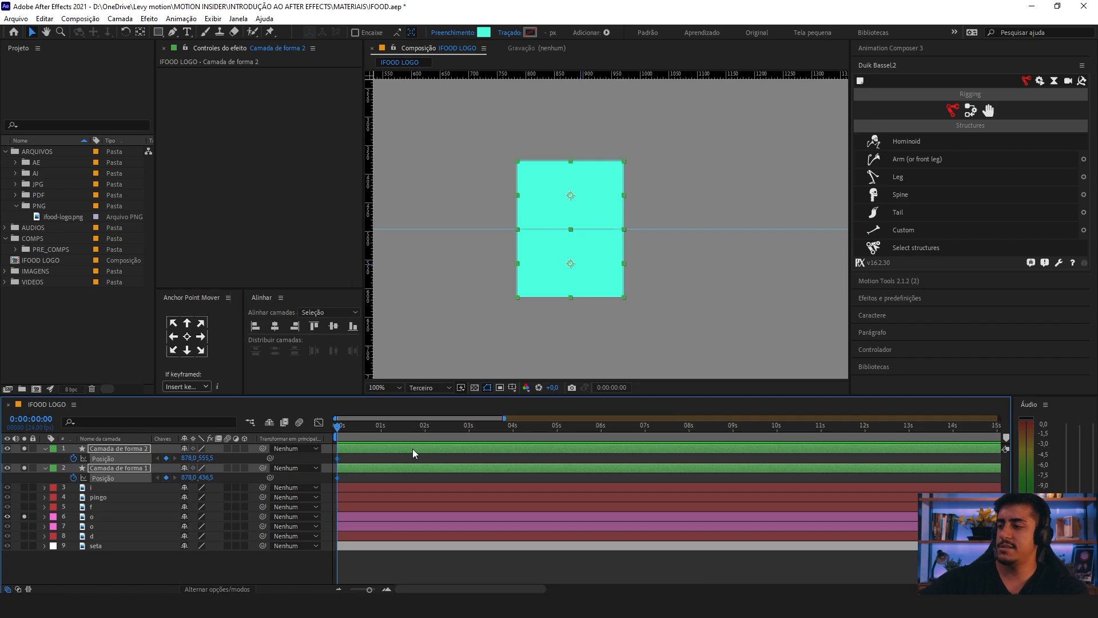
left_click_drag(340, 428, 383, 434)
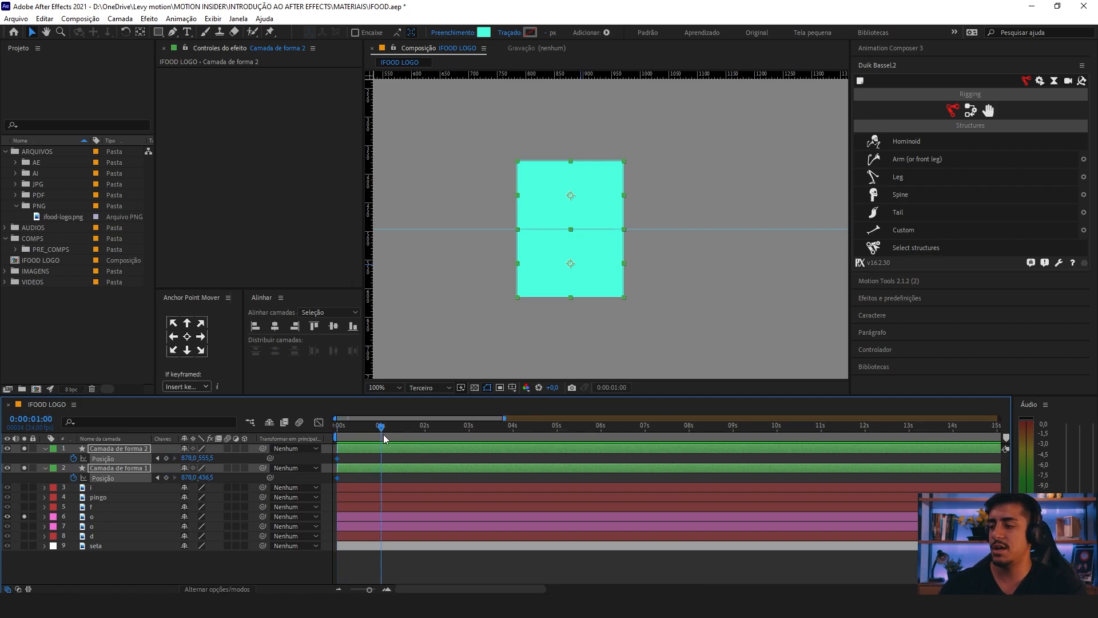
key("equal")
left_click_drag(397, 471, 440, 472)
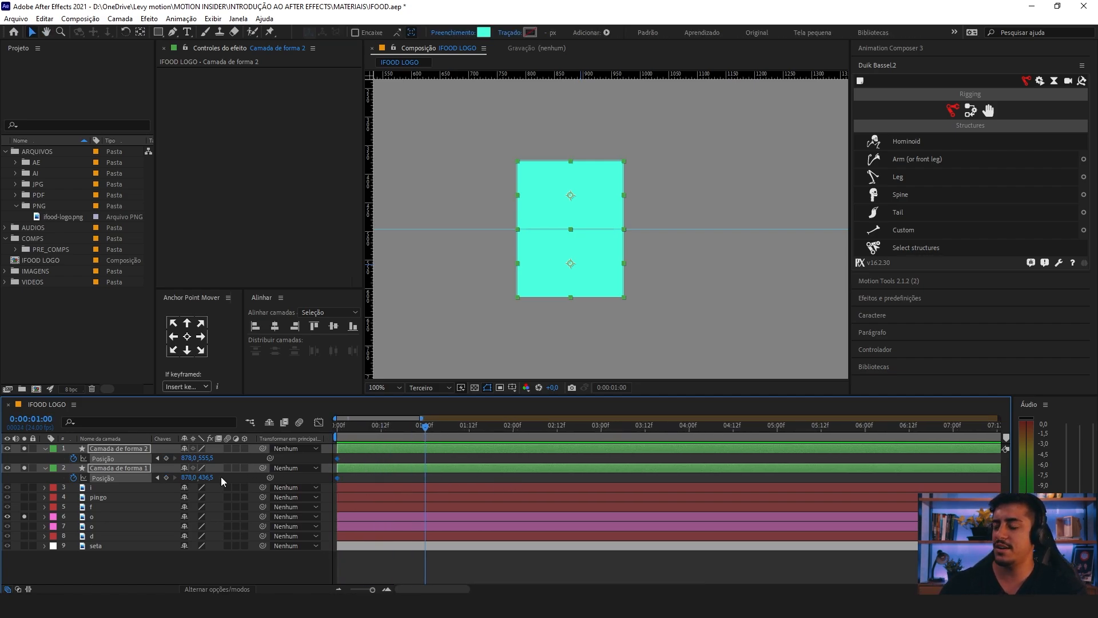
left_click(167, 459)
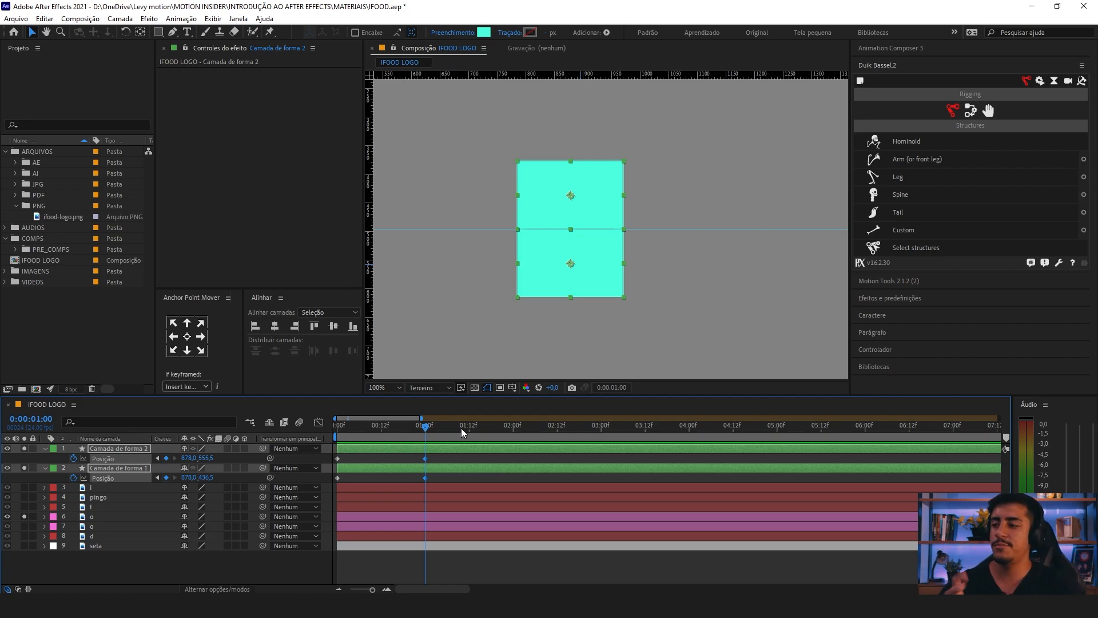
Step: At frame 0, move the lower rectangle down to Y 633.5 and the upper one up to Y 355.5, uncovering the o
key("Home")
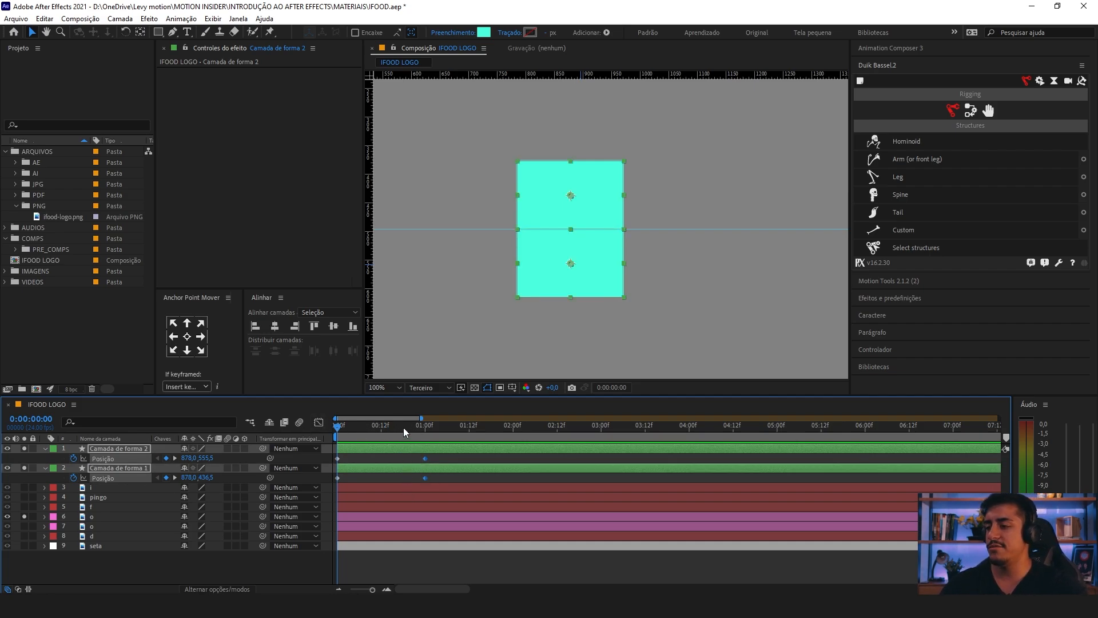
left_click(343, 461)
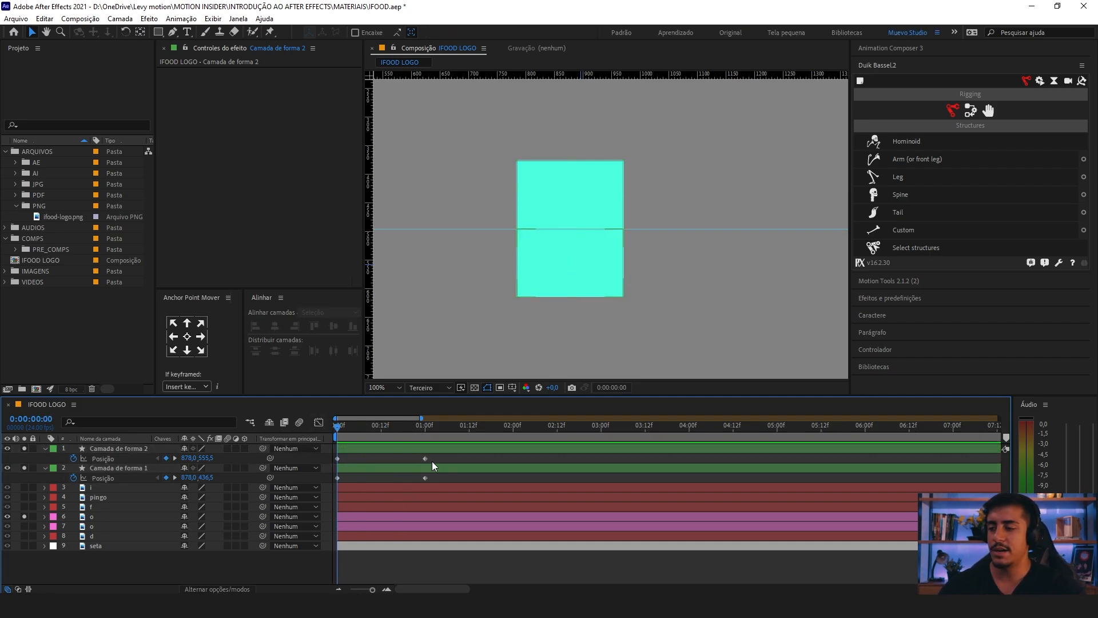
left_click(399, 449)
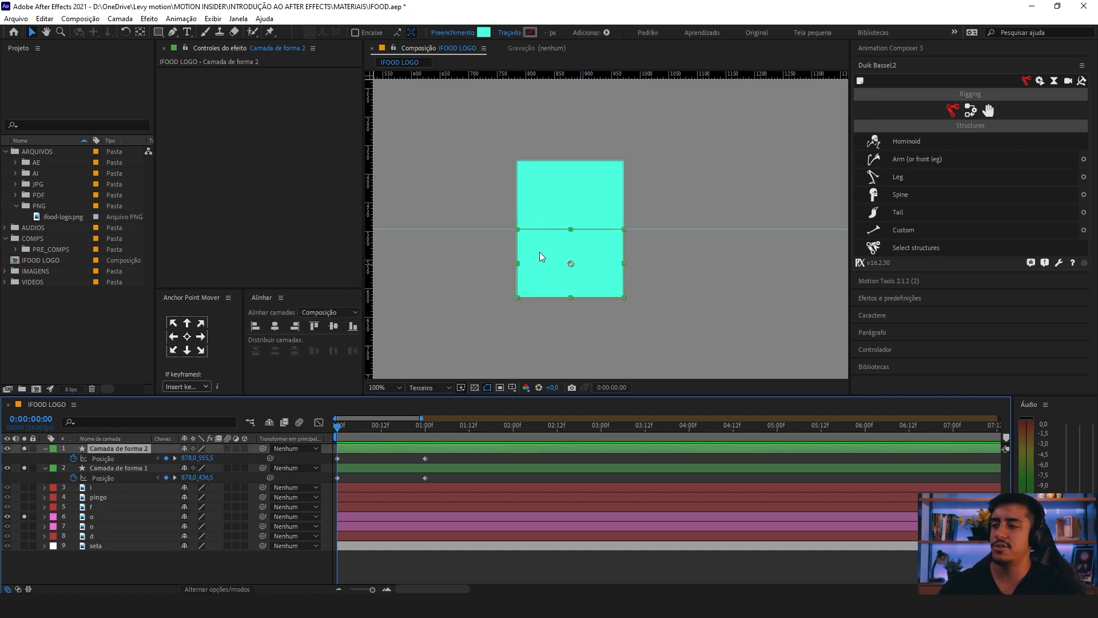
left_click_drag(539, 252, 557, 270)
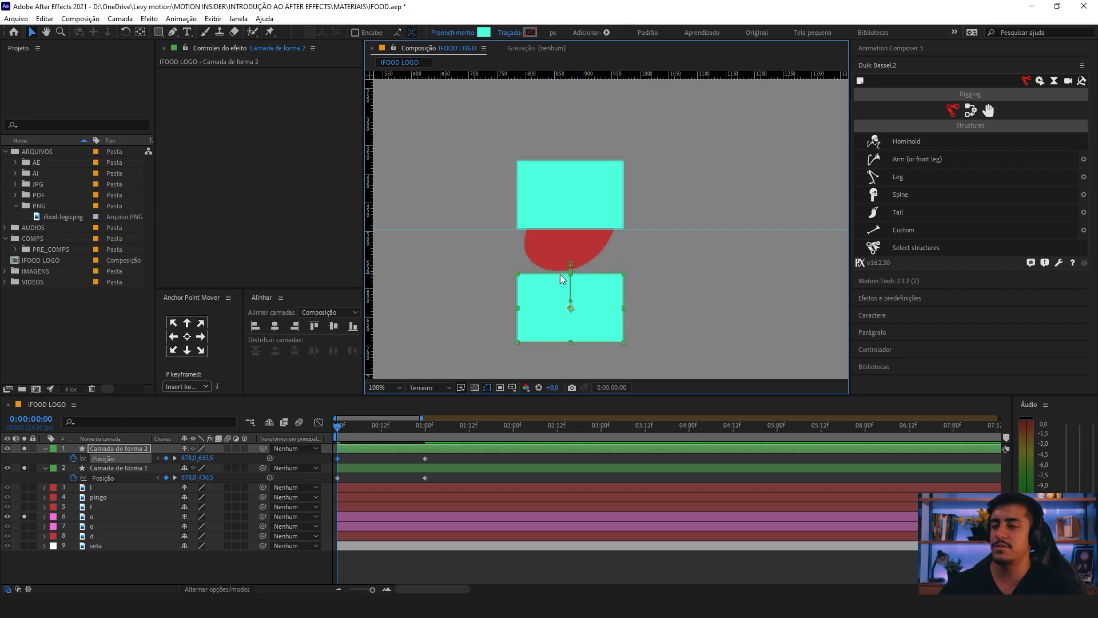
left_click(365, 468)
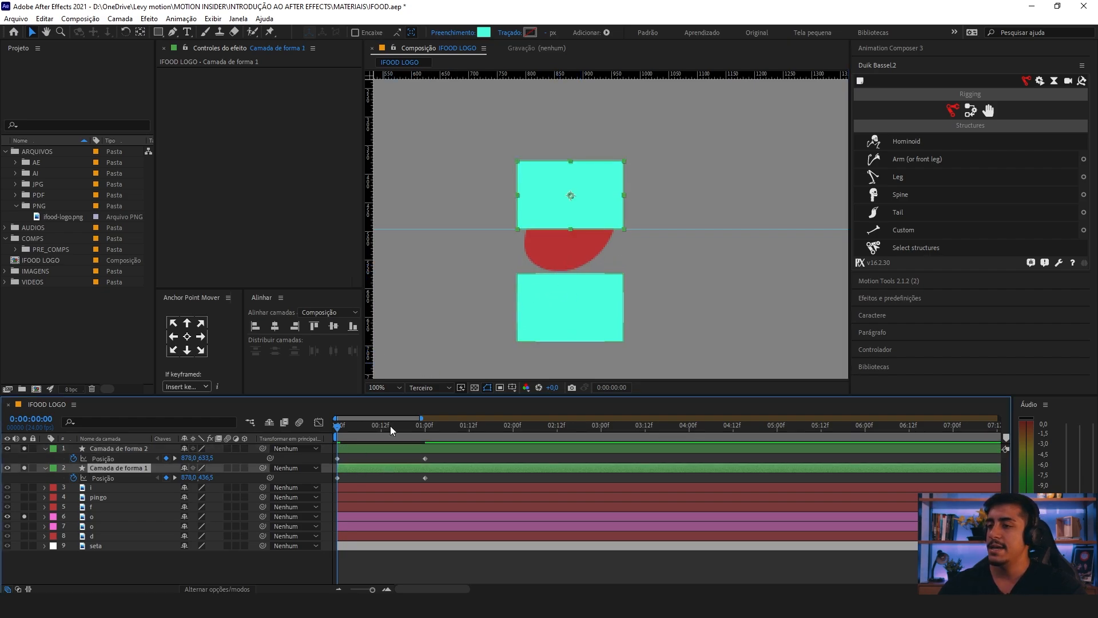
left_click_drag(595, 208, 594, 164)
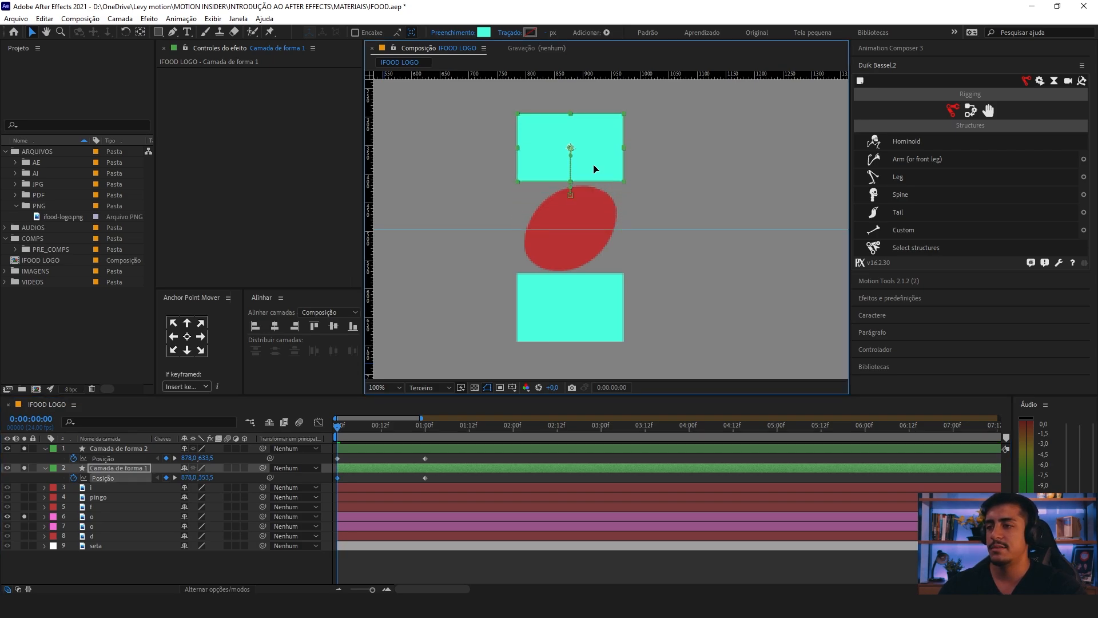
Step: Play back the closing movement of the two rectangles
left_click(452, 459)
key("space")
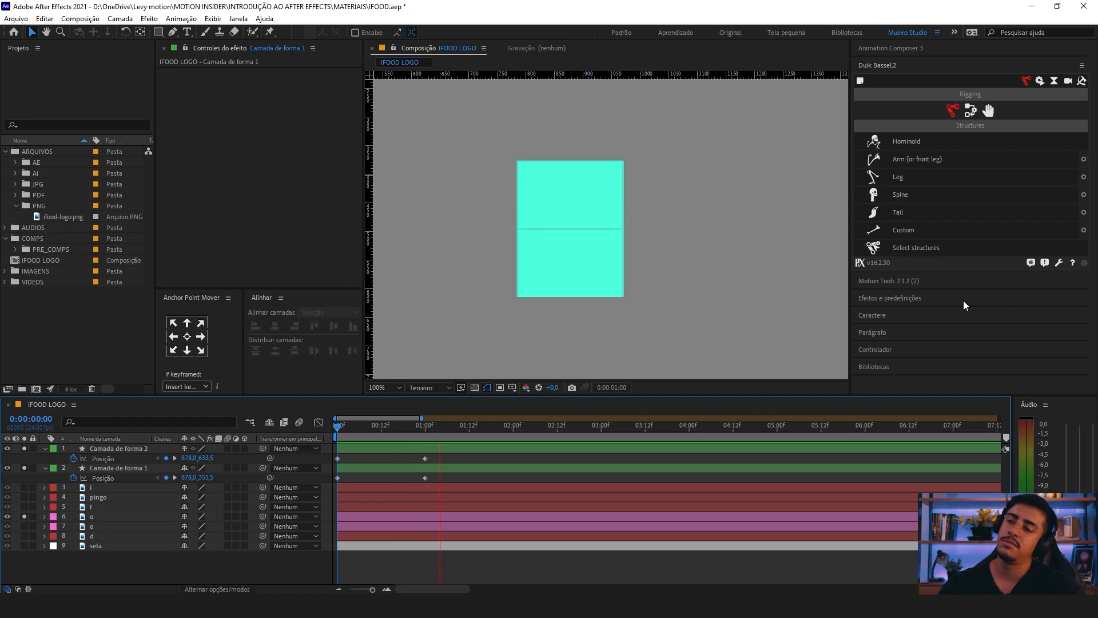
key("space")
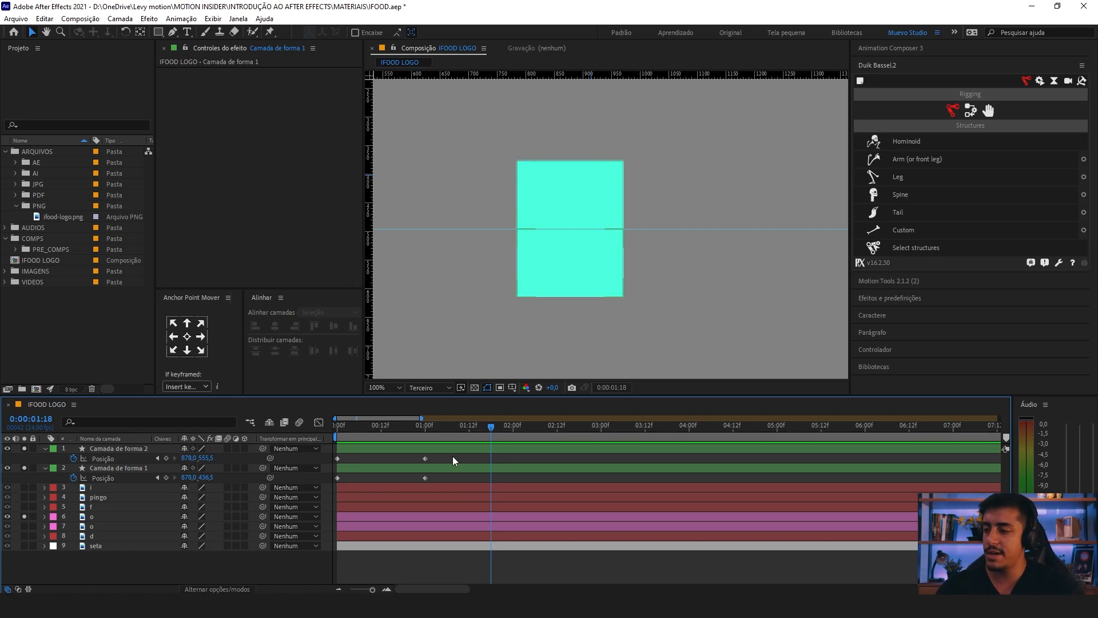
Step: Move the closed-position keyframes of both rectangle layers from 1 second to frame 3
left_click_drag(430, 453, 267, 425)
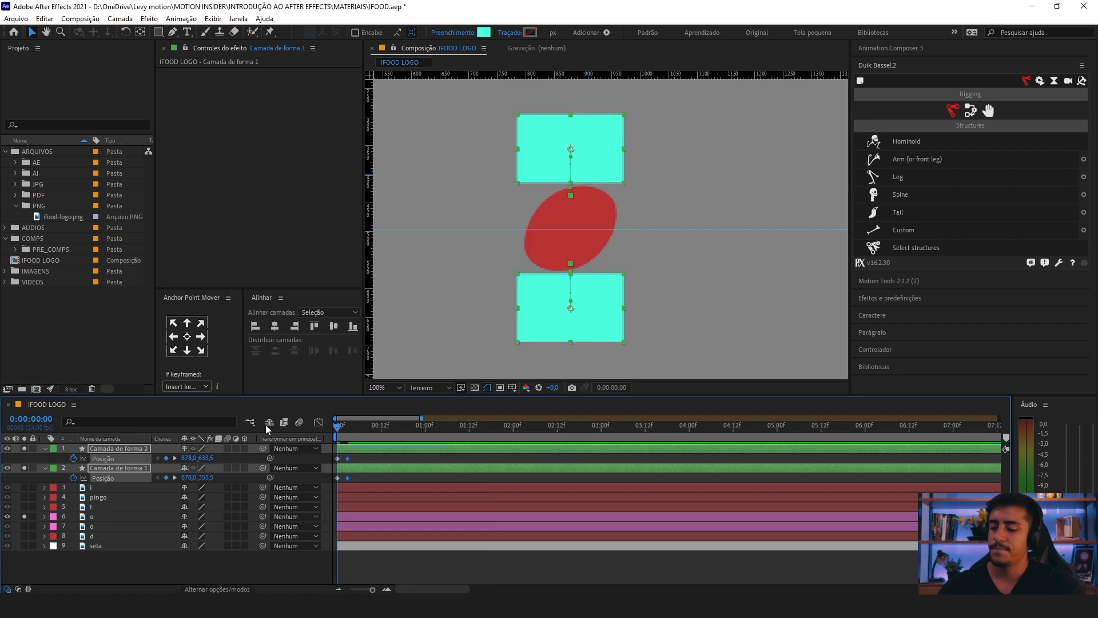
key("equal")
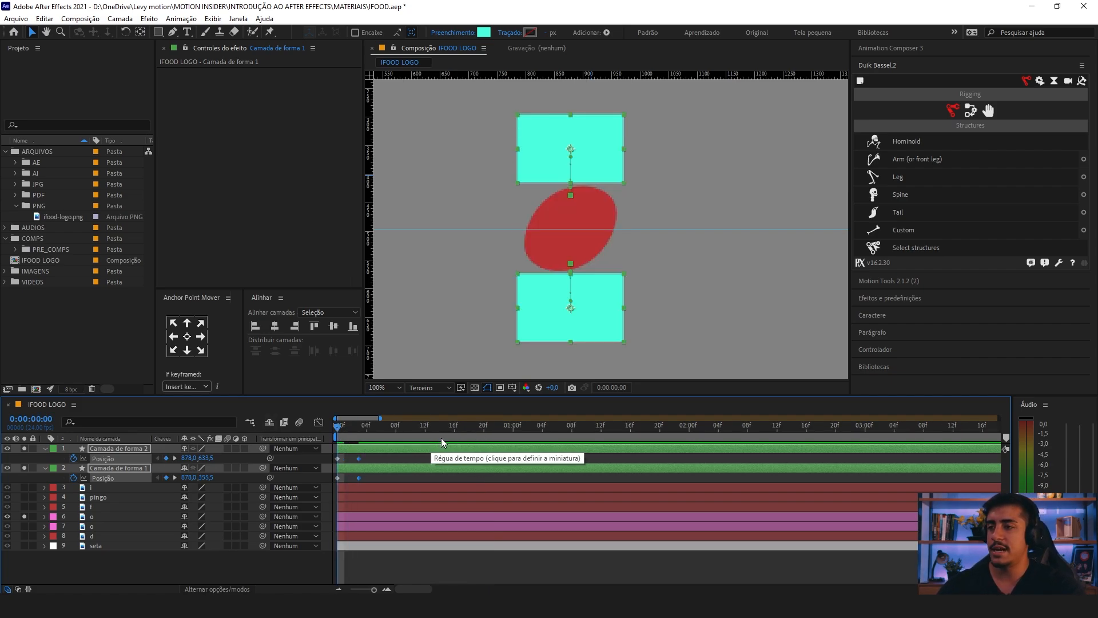
key("space")
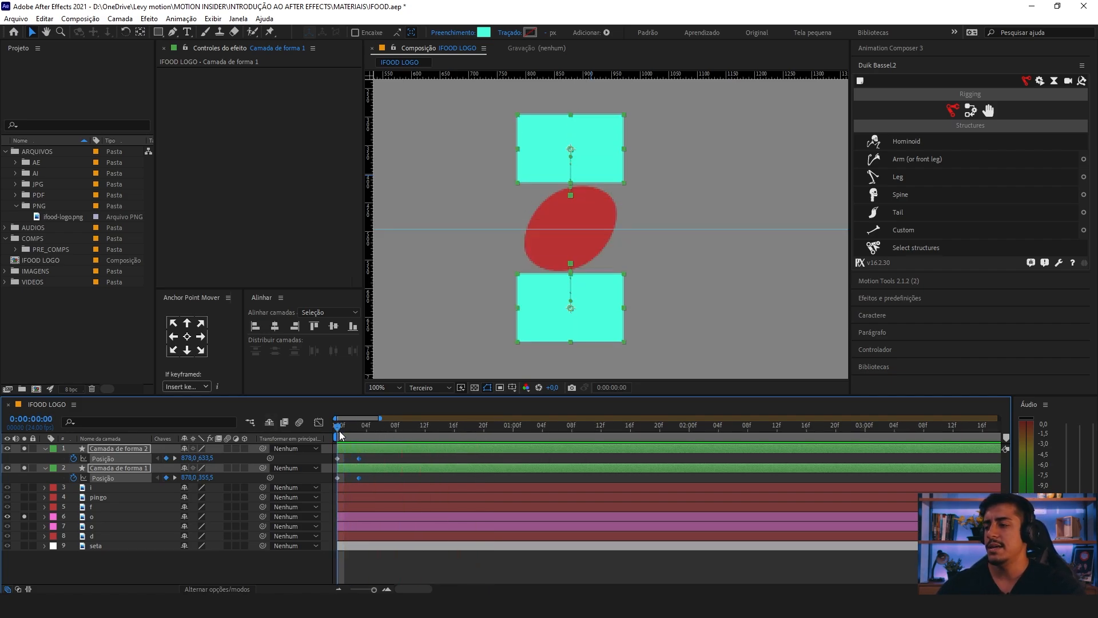
Step: Add Position keyframes to both rectangle layers at frame 6
left_click_drag(363, 435, 358, 435)
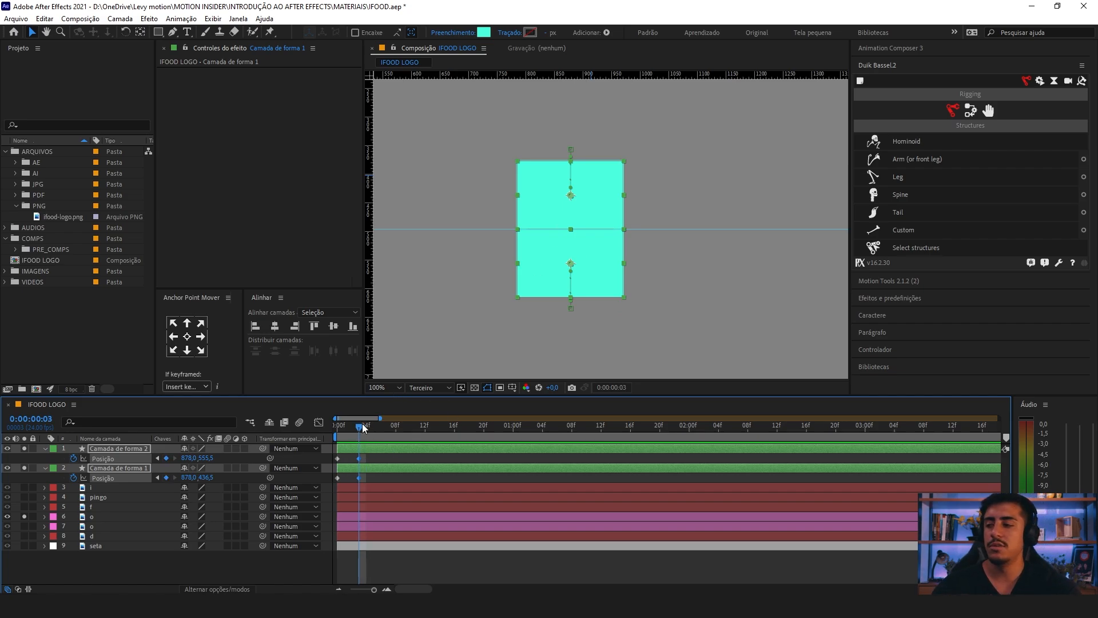
left_click_drag(359, 430, 379, 432)
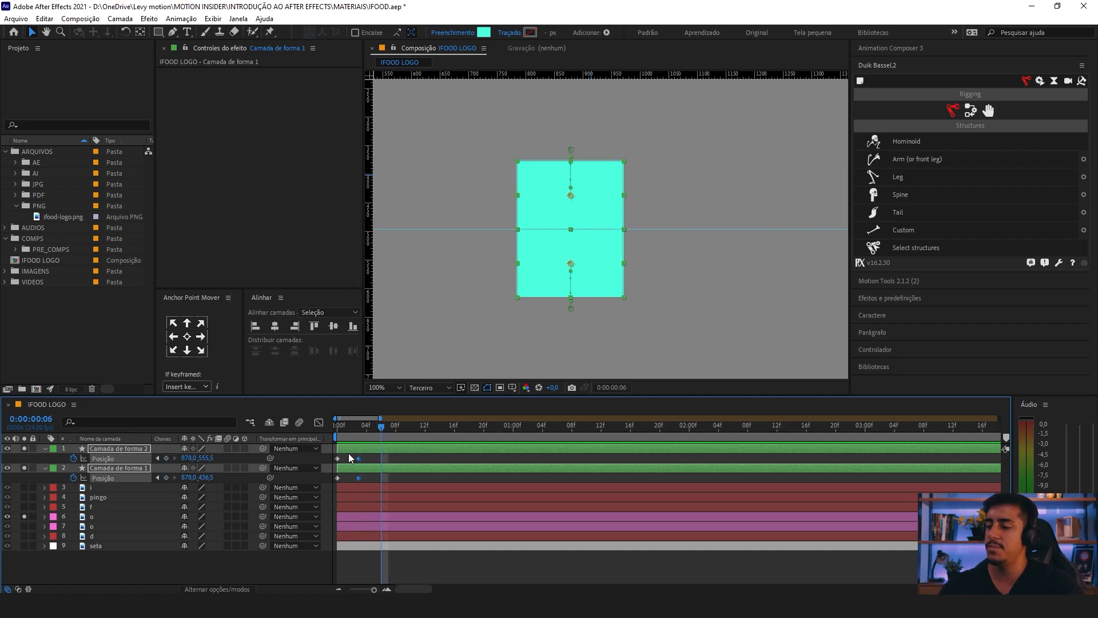
left_click(166, 458)
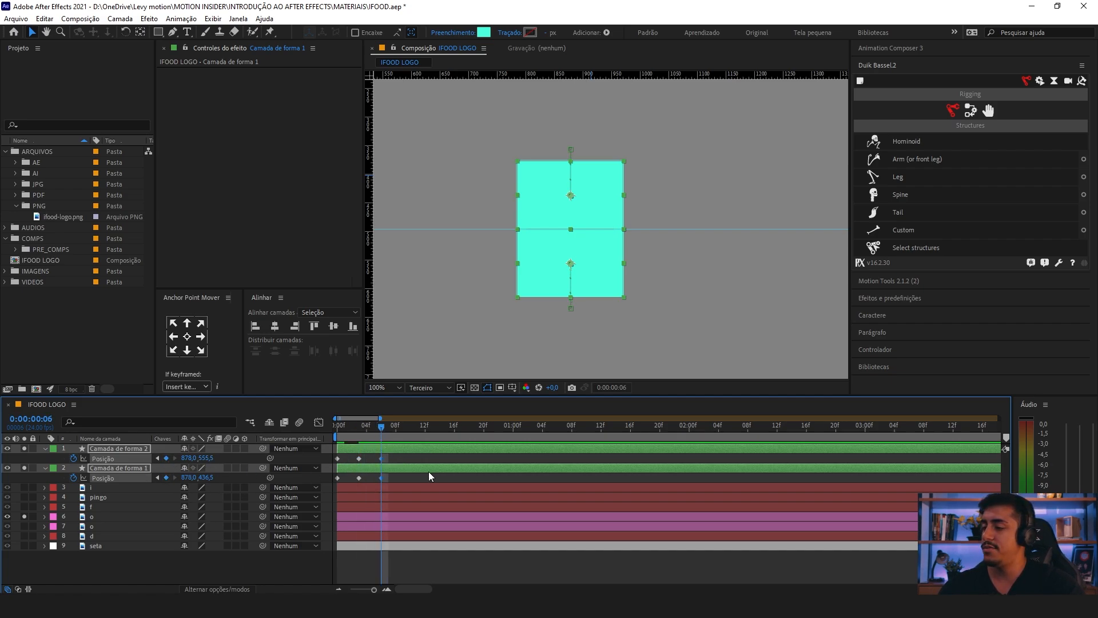
Step: Copy each rectangle layer's open-position keyframe from frame 0 onto frame 6 so the eye reopens
left_click(379, 460)
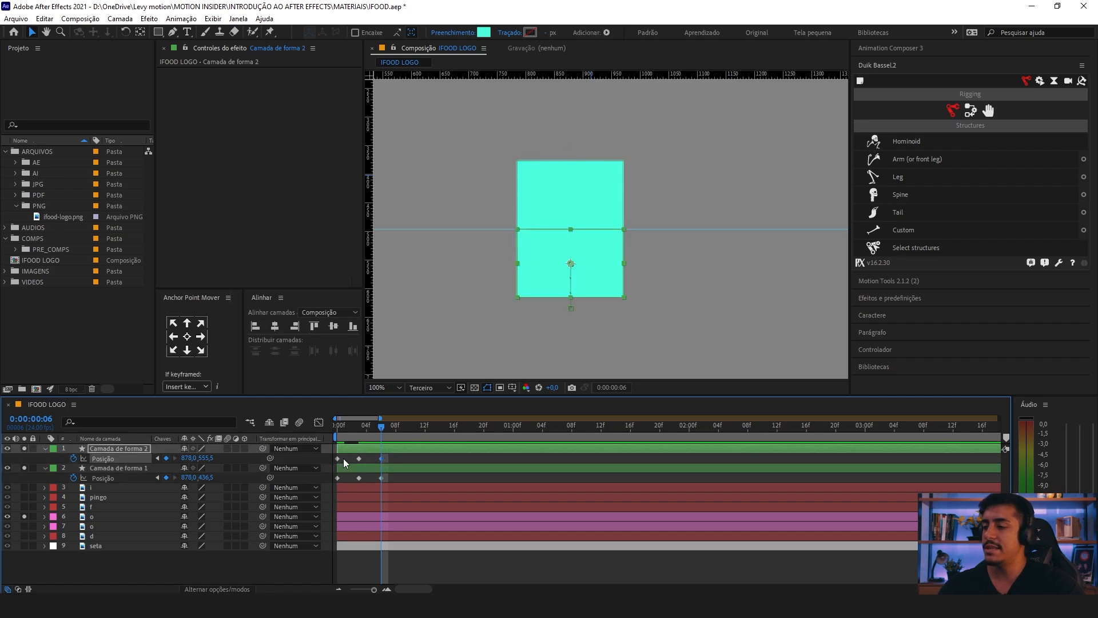
left_click_drag(357, 430, 337, 437)
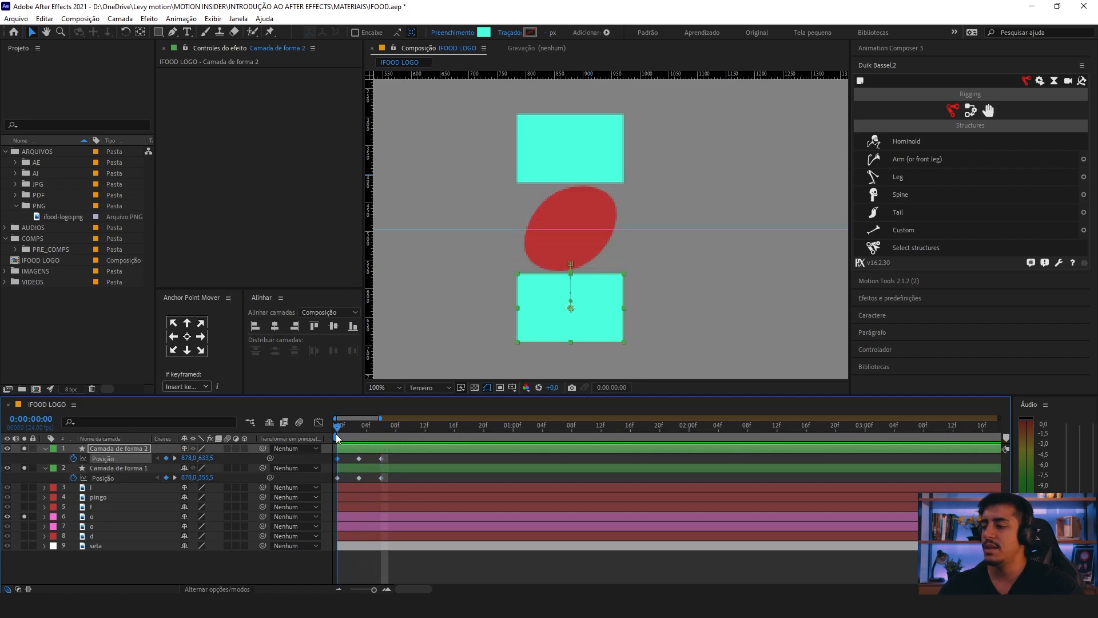
left_click(337, 459)
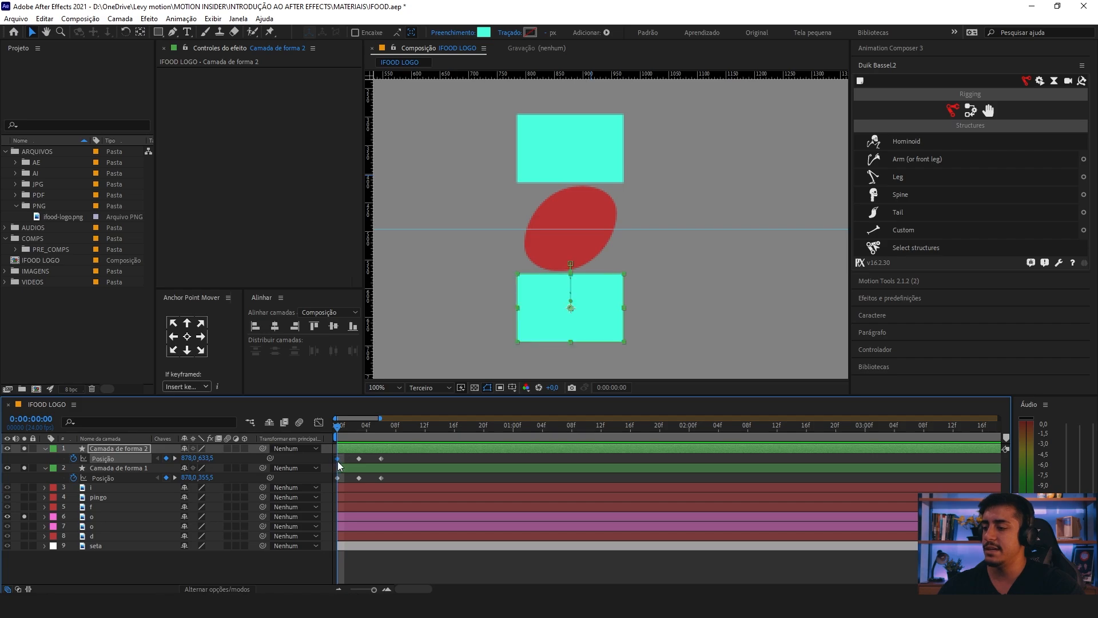
left_click_drag(340, 432, 376, 461)
key("ctrl+v")
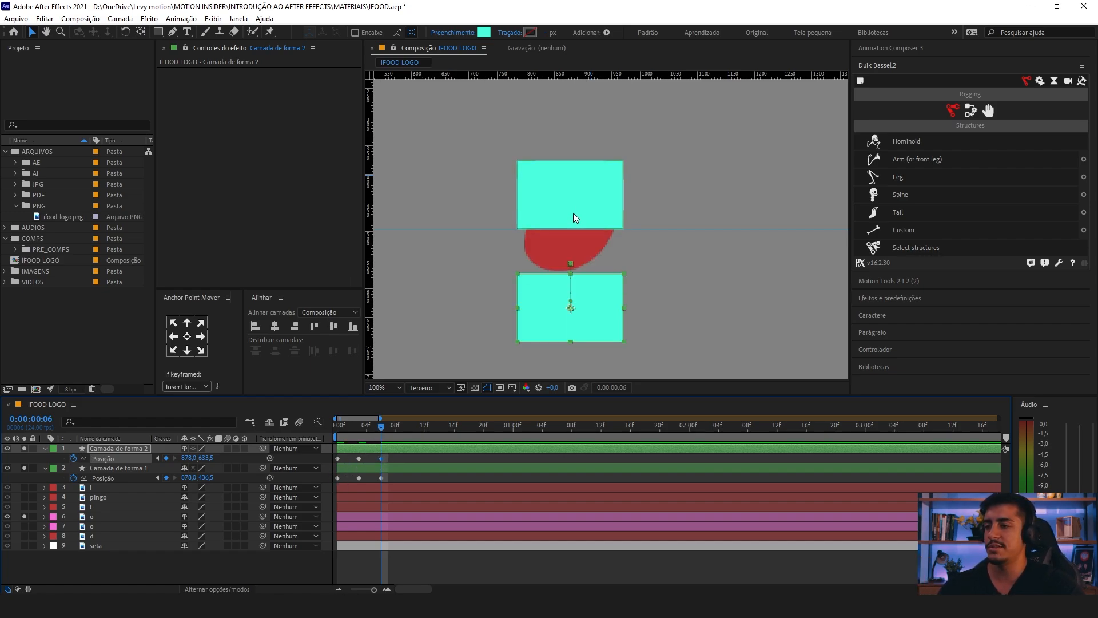
left_click_drag(345, 477, 376, 483)
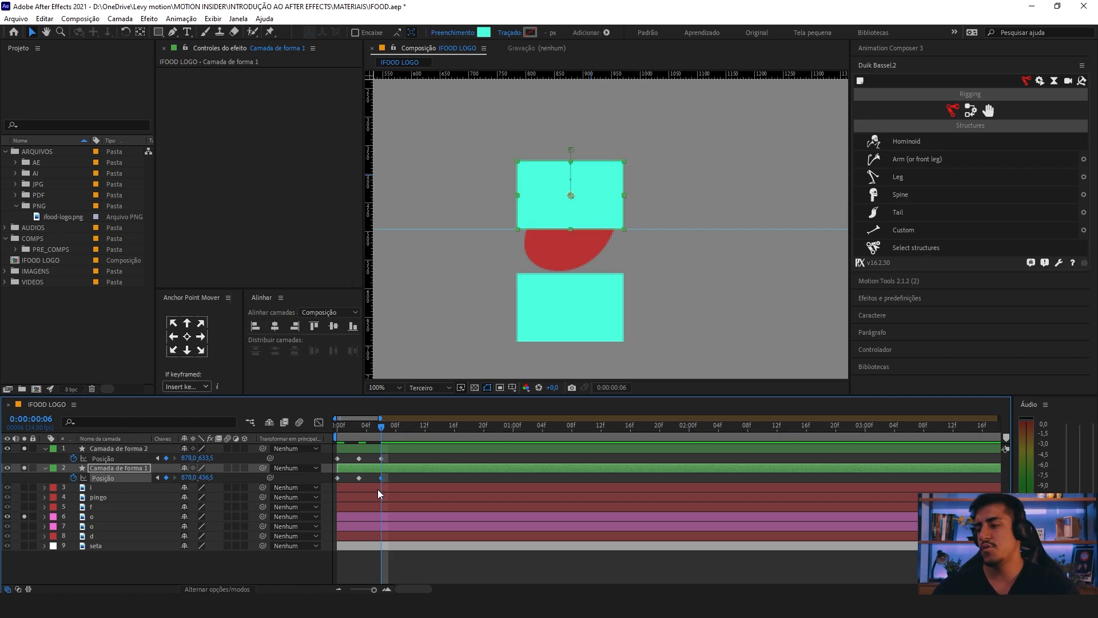
key("ctrl+v")
left_click(450, 433)
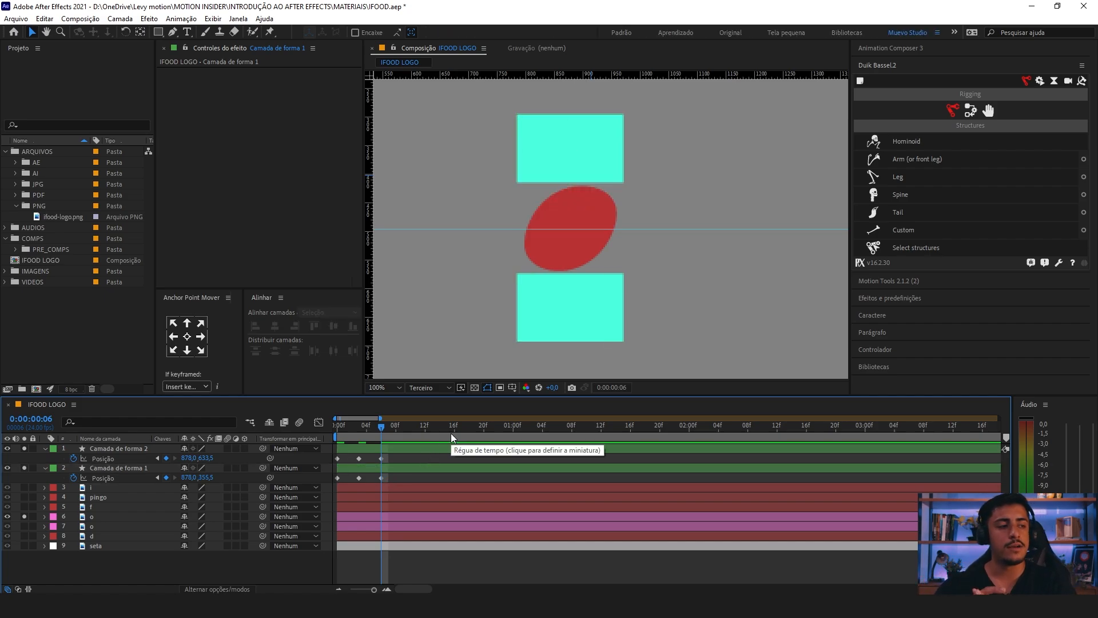
Step: Play back the complete blink of the left o and stop at 2 seconds
key("space")
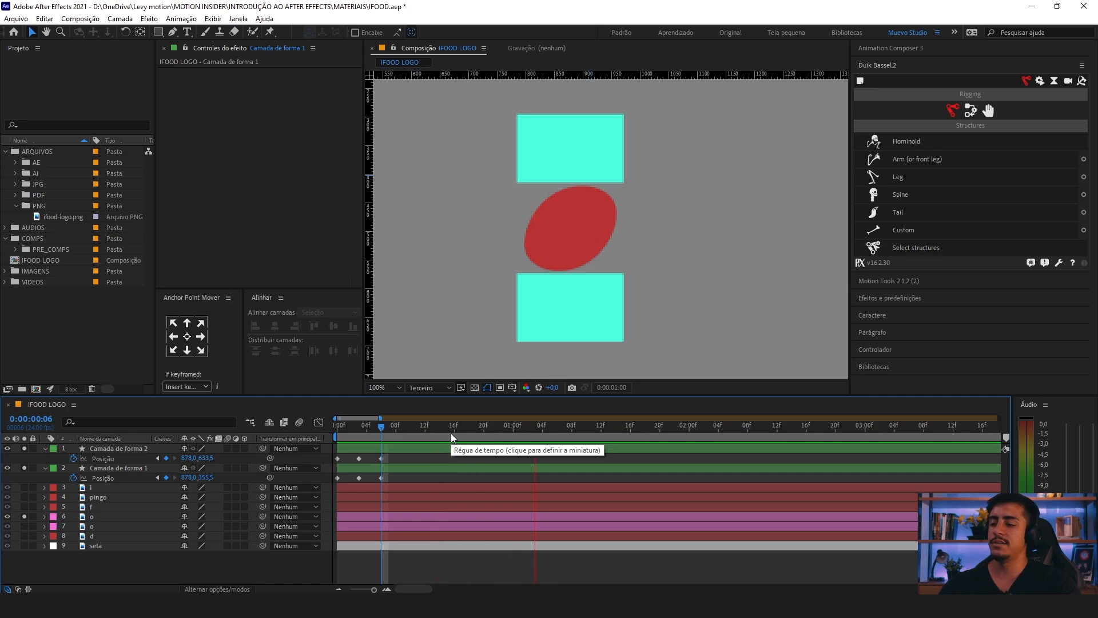
scroll(447, 431, "down", 3)
key("space")
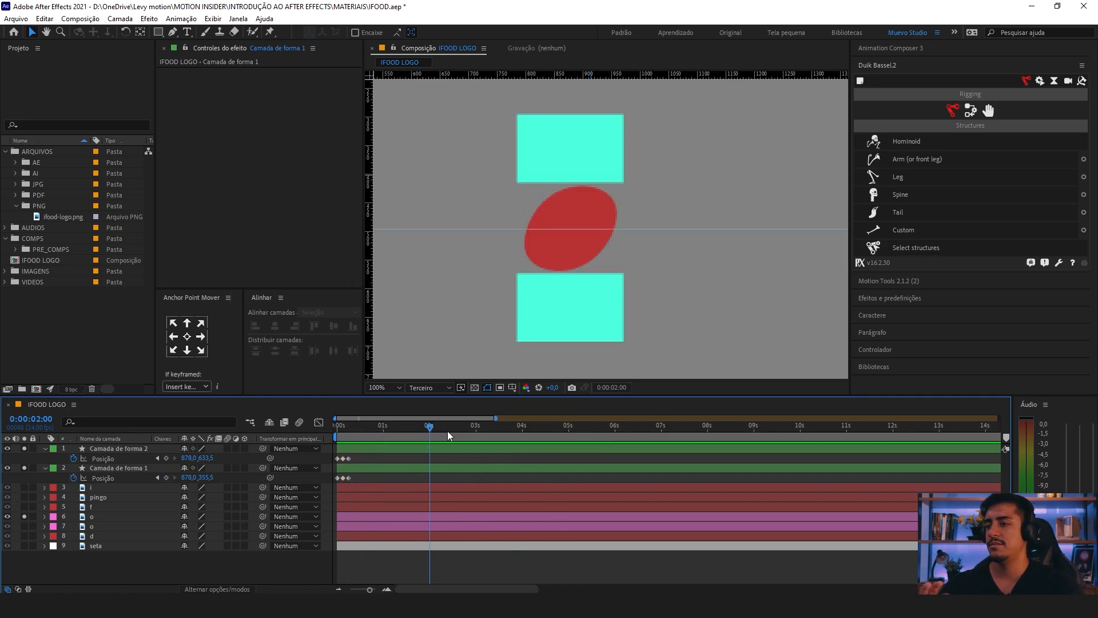
Step: Apply Easy Ease to all Position keyframes of both rectangle layers, with the playhead back at frame 0
scroll(427, 434, "up", 4)
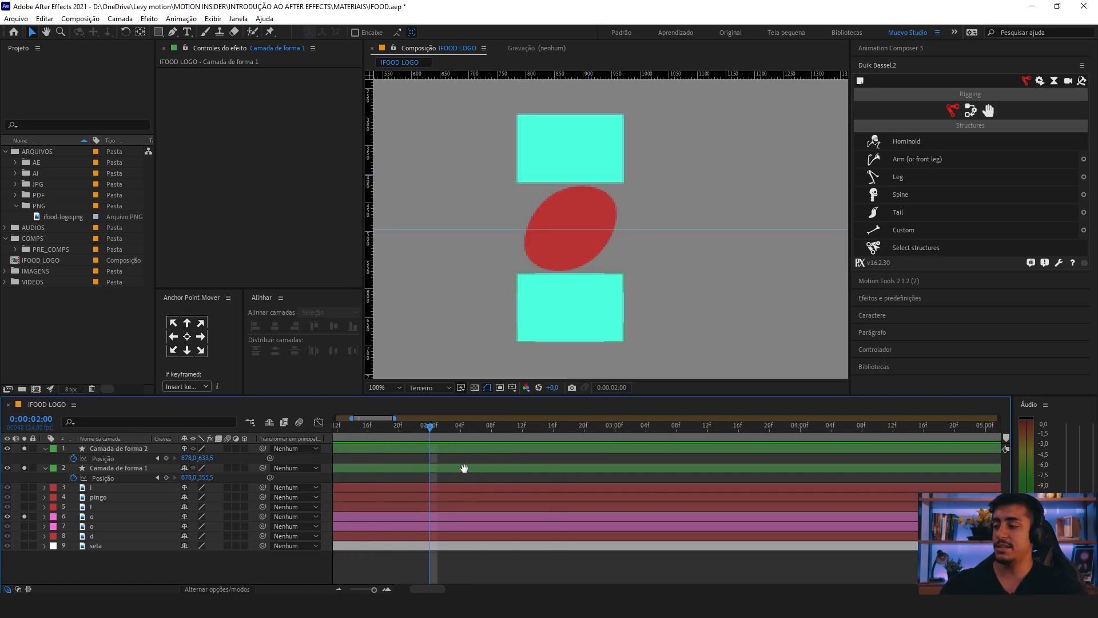
key("Home")
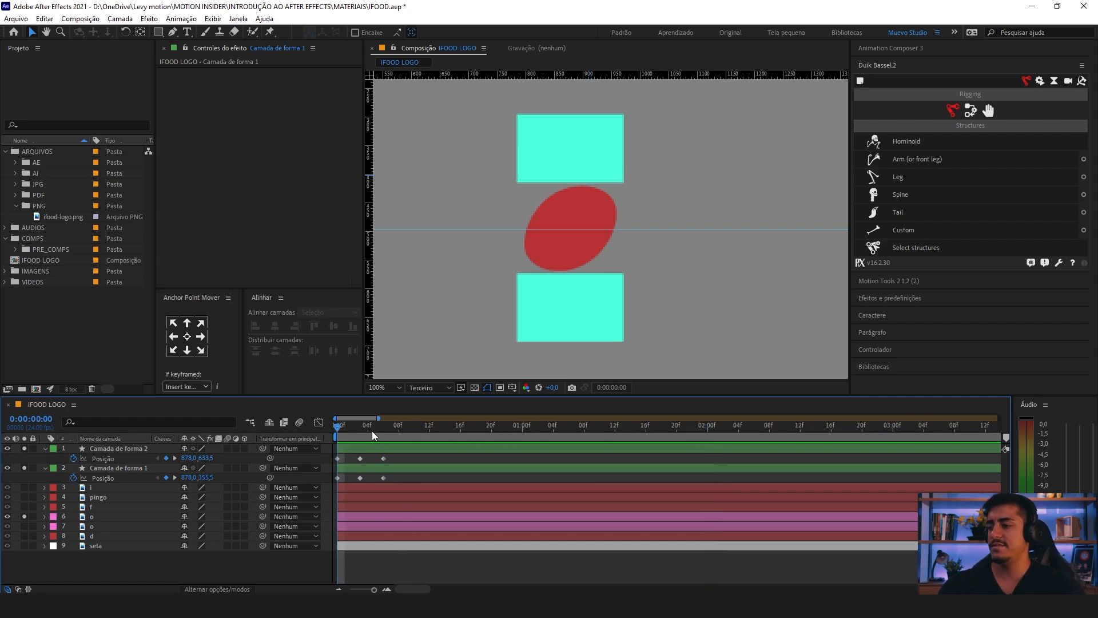
left_click_drag(399, 457, 327, 486)
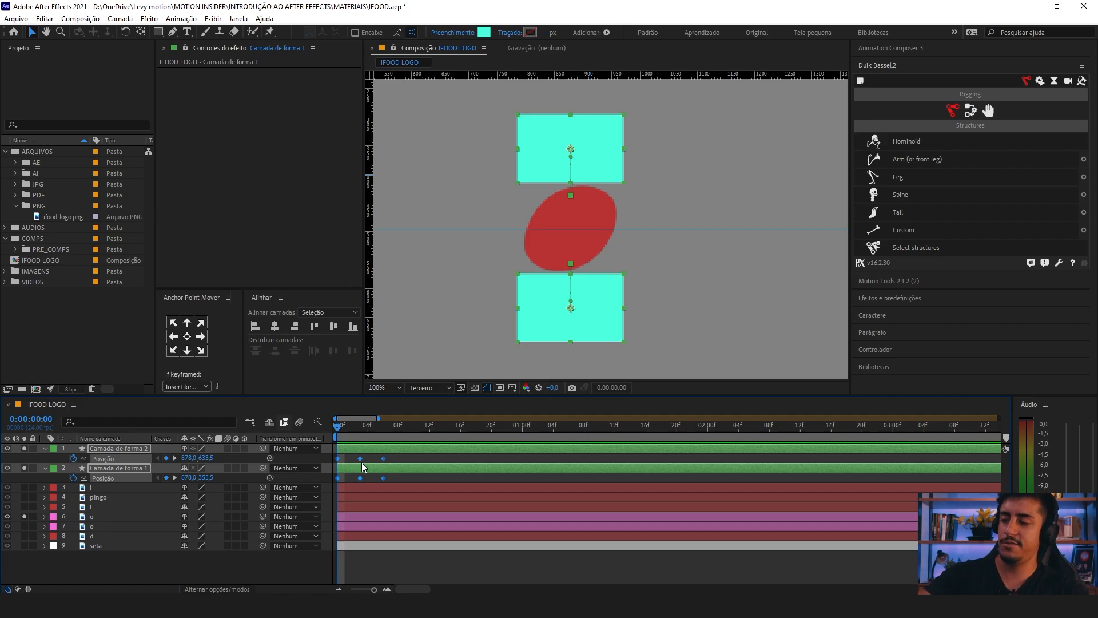
key("F9")
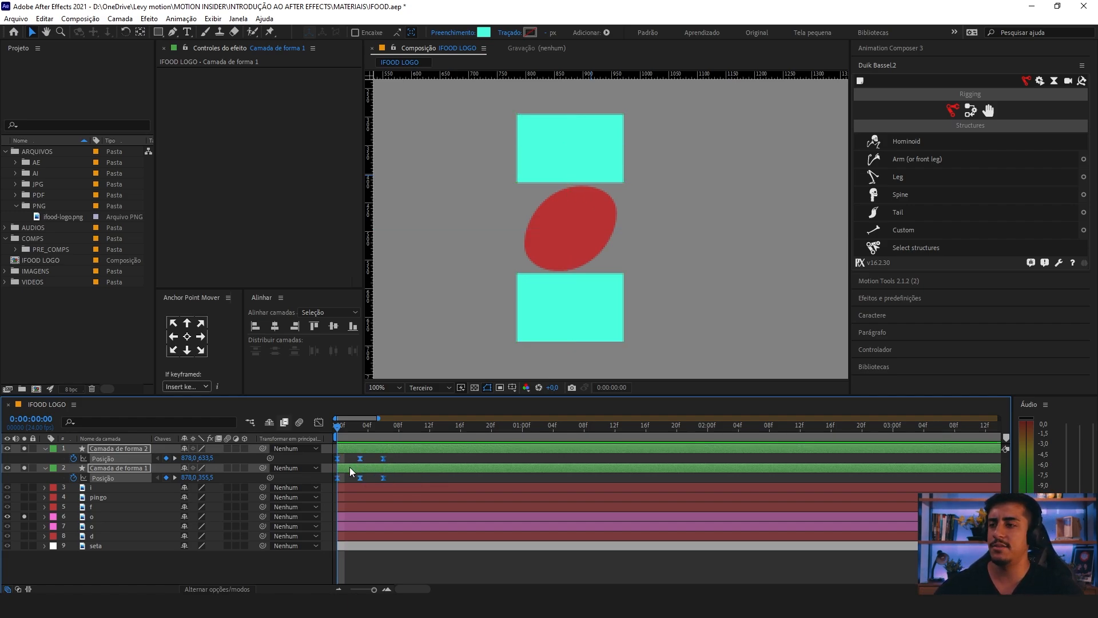
Step: Select the closed-eye Position keyframes of both rectangle layers and review the closing motion from frame 0 to frame 3
left_click(392, 459)
left_click_drag(356, 461, 351, 482)
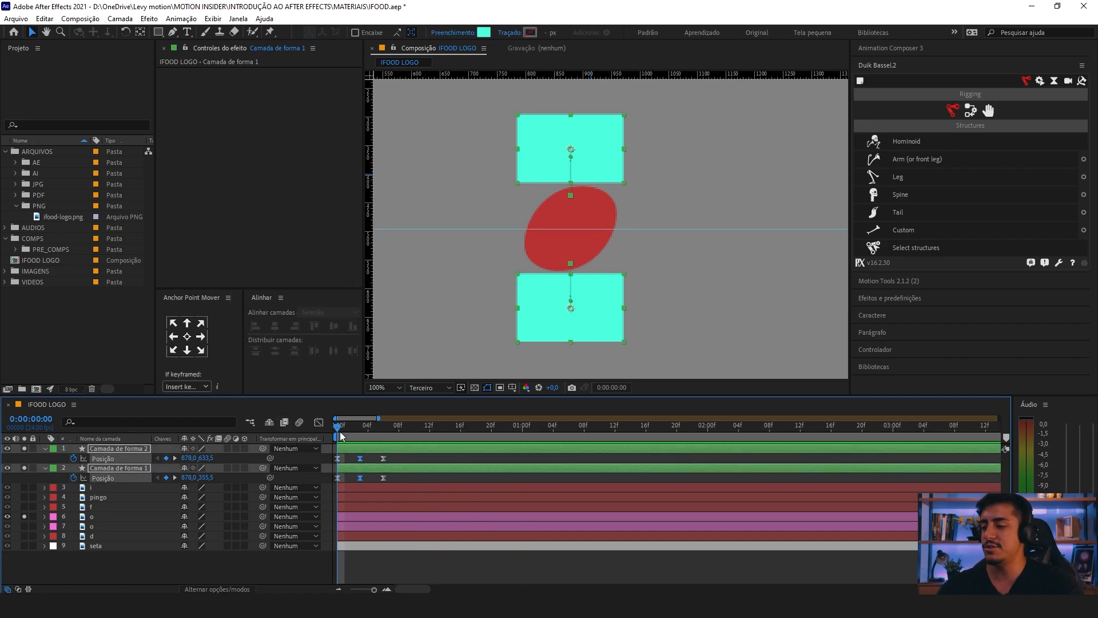
left_click_drag(338, 428, 350, 434)
key("space")
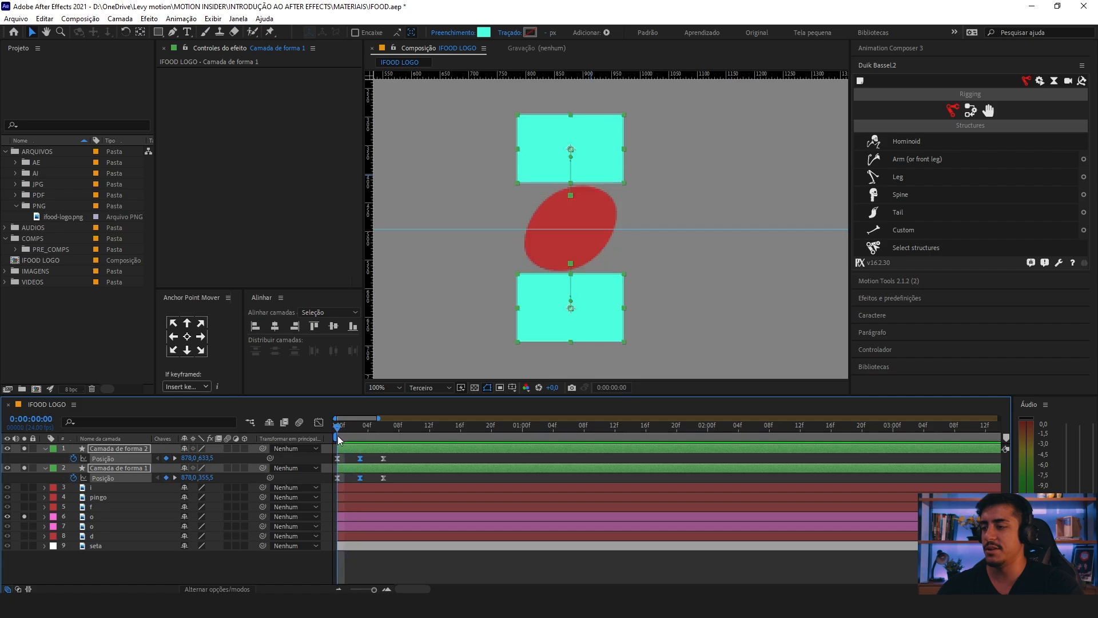
key("space")
key("Home")
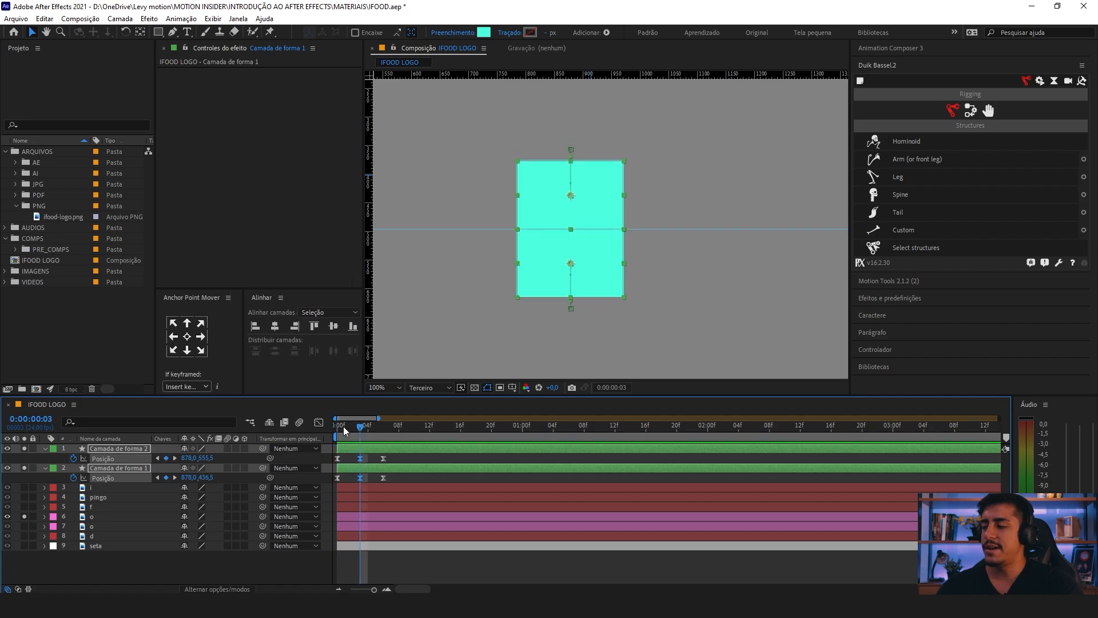
key("Page_Down")
key("Page_Down")
key("Page_Down")
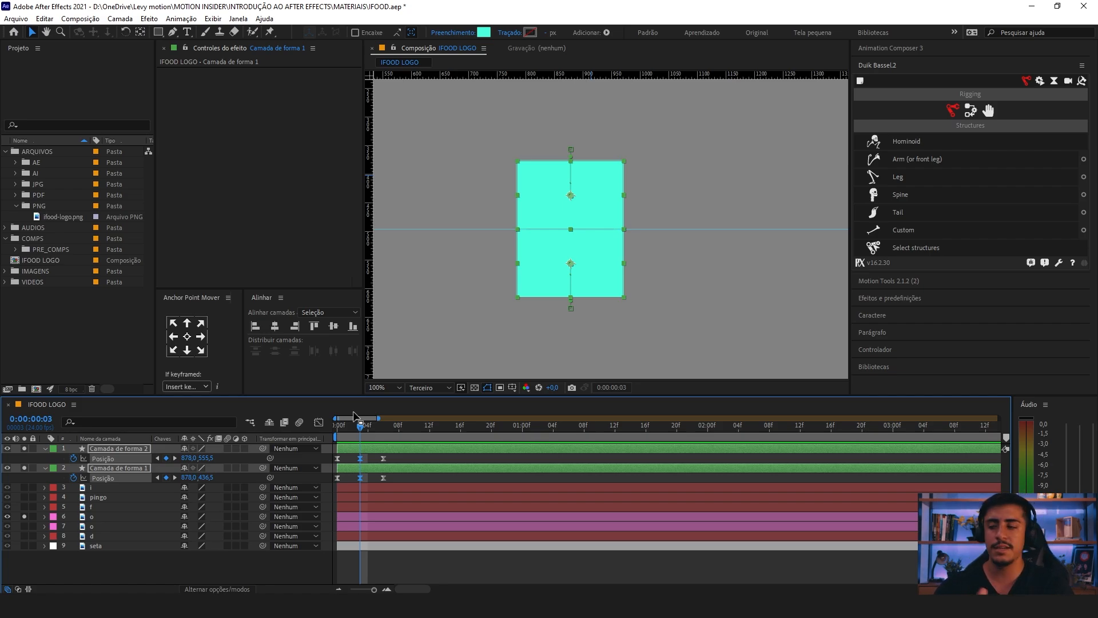
Step: Move the last Position keyframes of both rectangle layers to frame 8 and play back the slower eye opening
left_click_drag(395, 460, 374, 478)
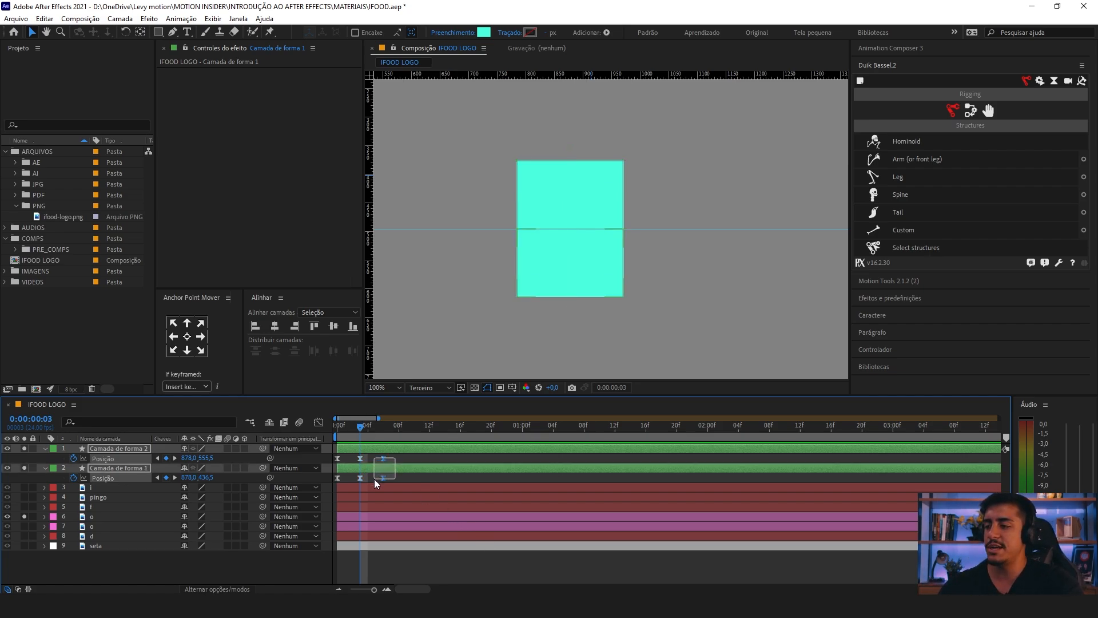
key("Page_Down")
key("Page_Down")
key("Page_Down")
key("Page_Down")
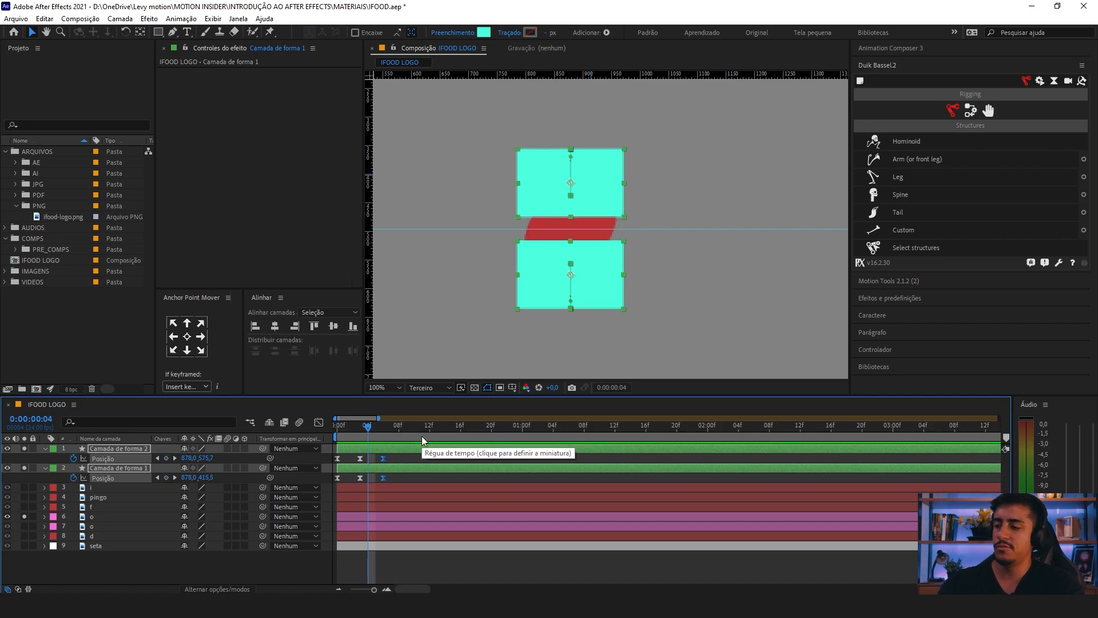
key("Page_Down")
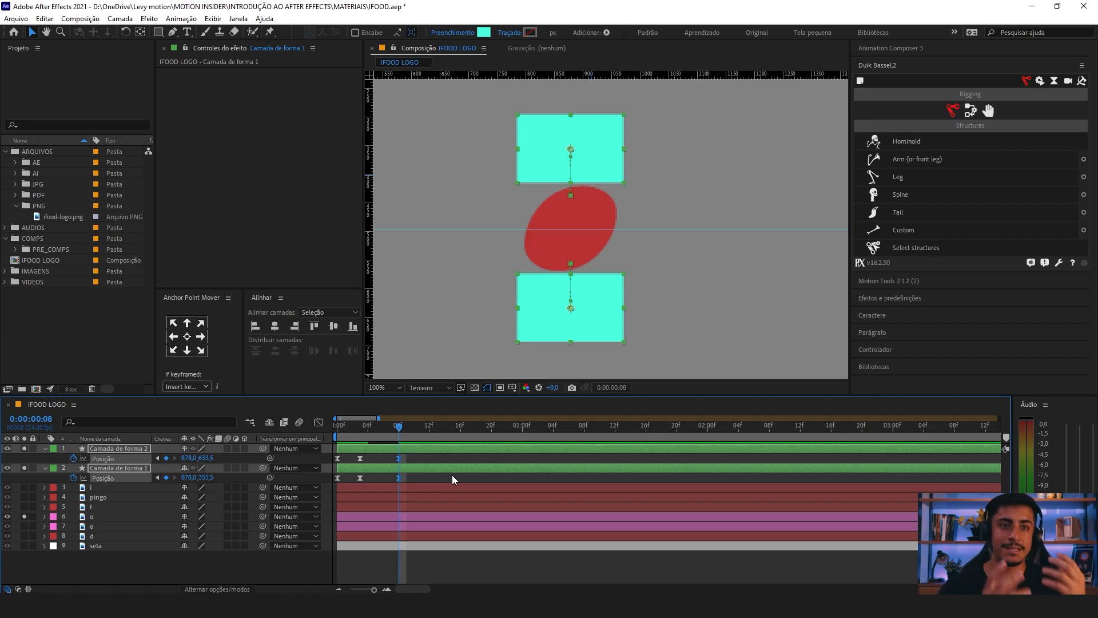
key("space")
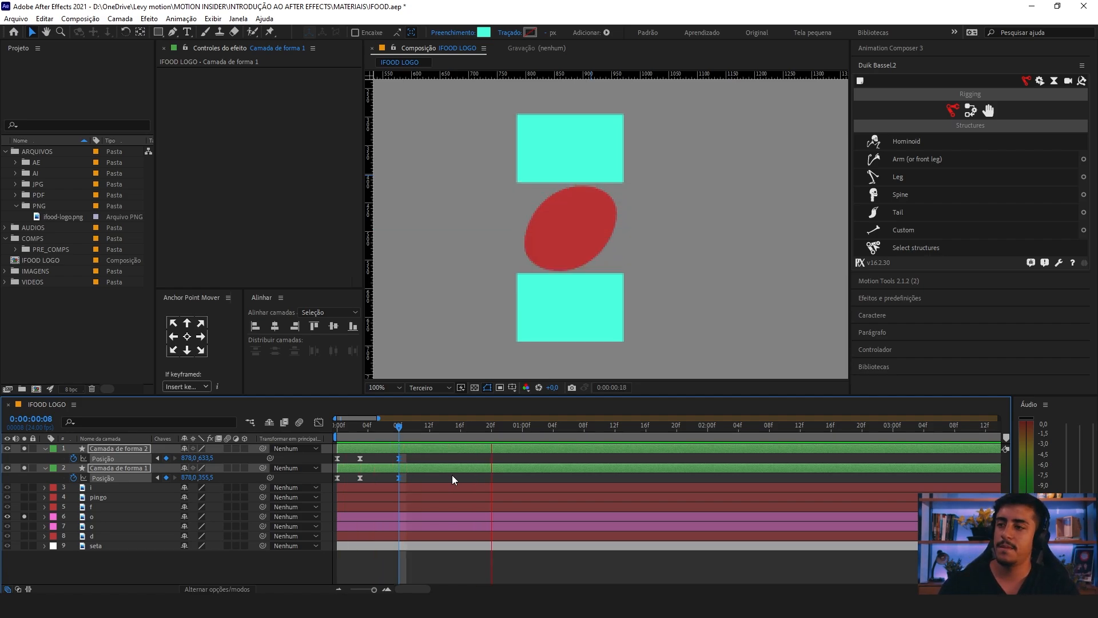
key("space")
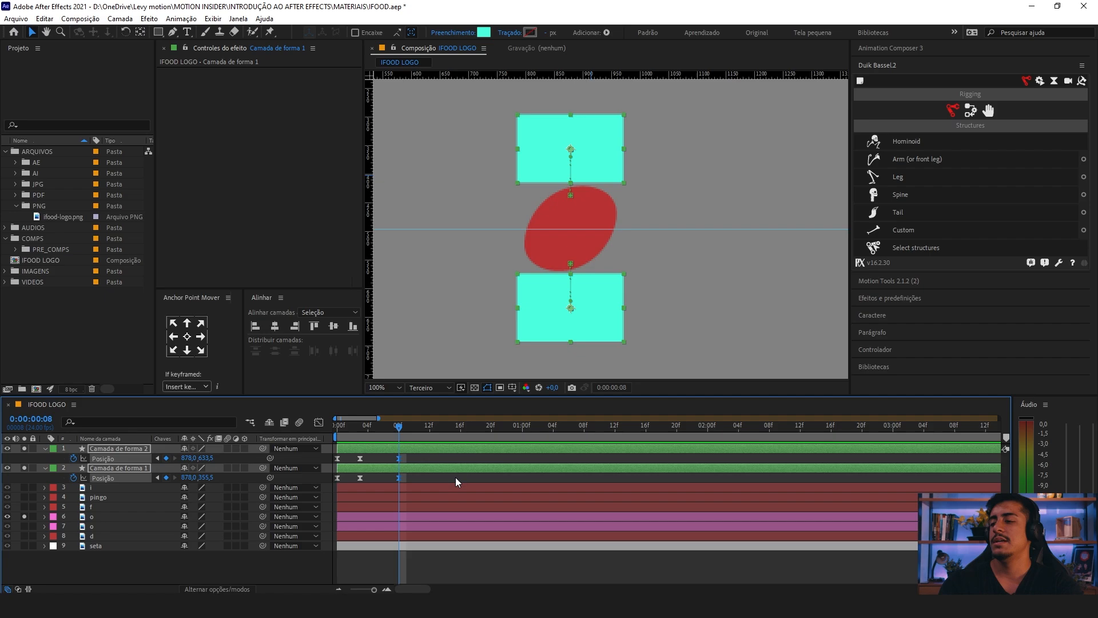
Step: Compare the closed eye at frame 3 with its neighbouring frames by stepping back and forth
left_click(363, 433)
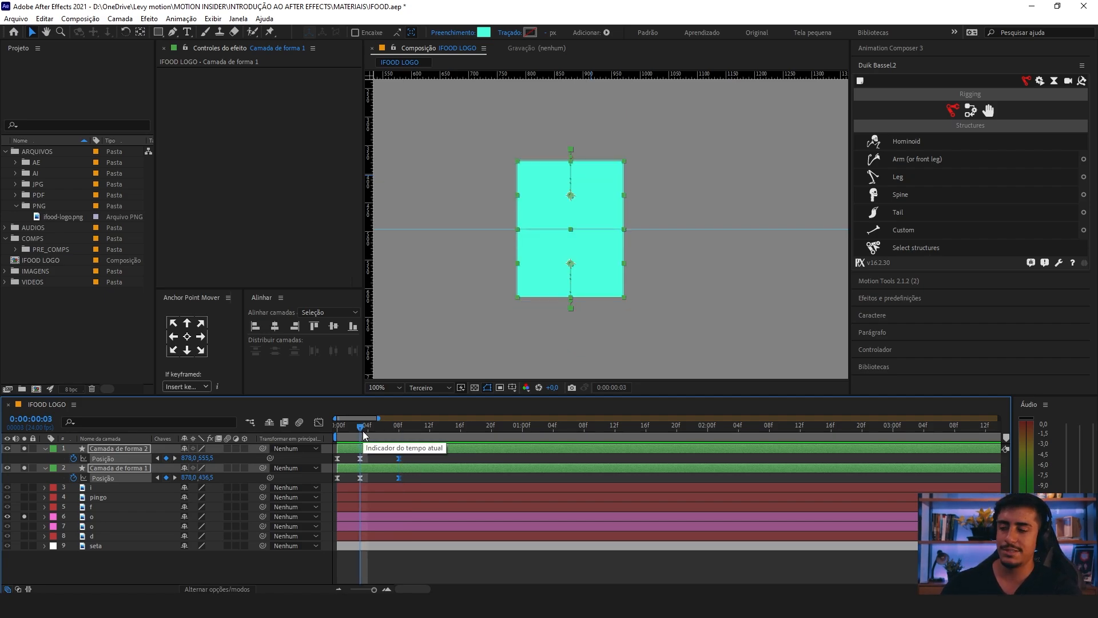
key("Page_Down")
key("Page_Up")
key("Page_Down")
key("Page_Up")
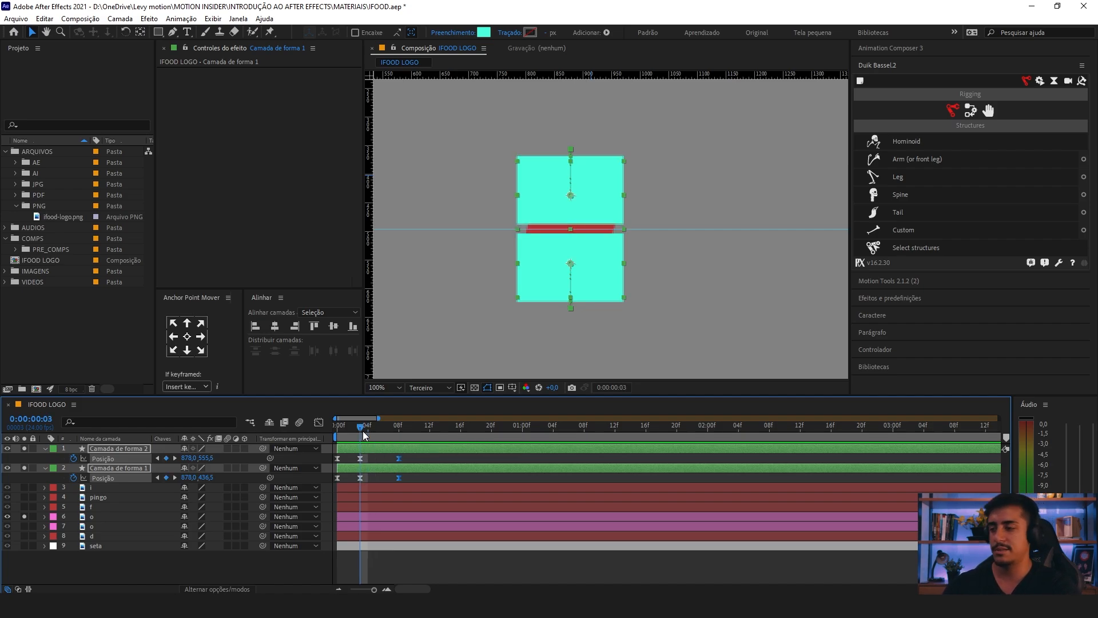
key("Page_Up")
key("Page_Down")
key("Page_Up")
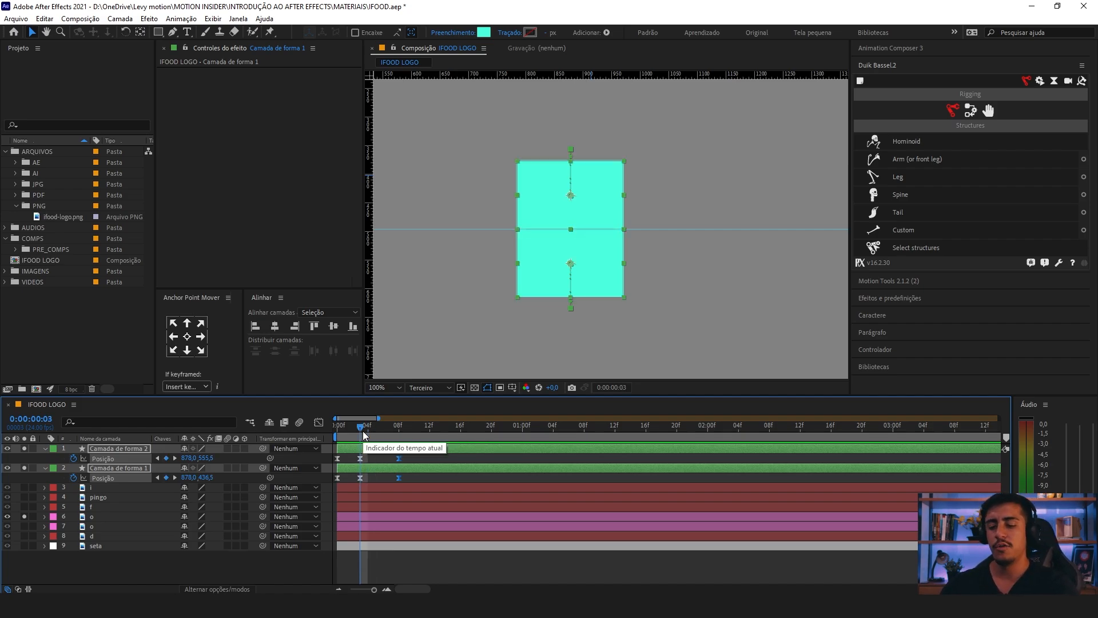
key("Page_Down")
key("Page_Up")
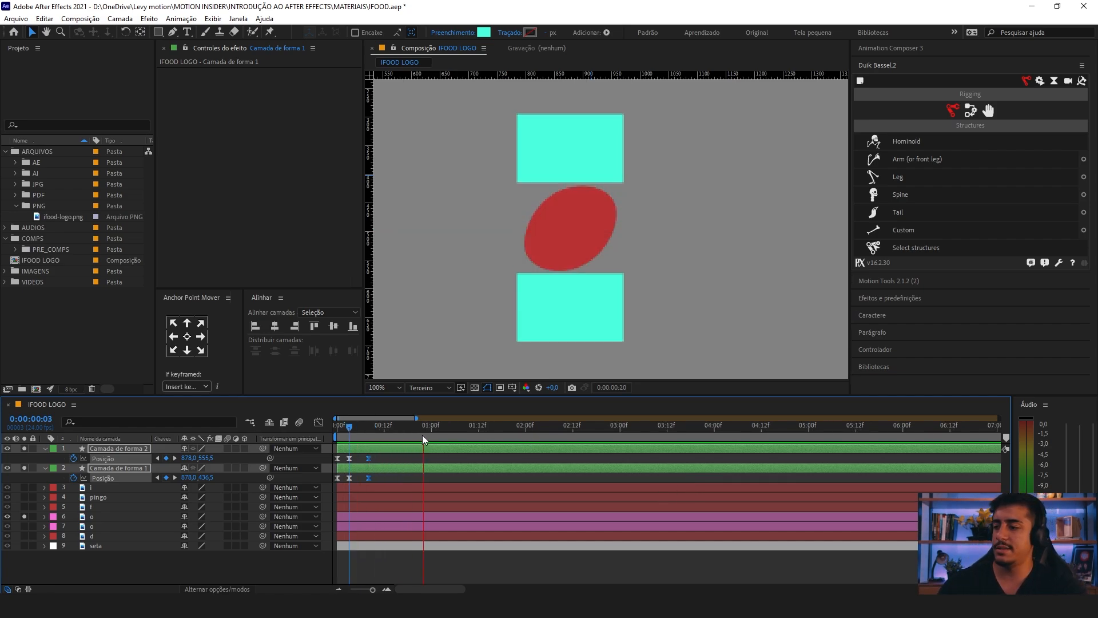
Step: Place the playhead at frame 23 and collapse the properties of both rectangle layers
left_click(428, 434)
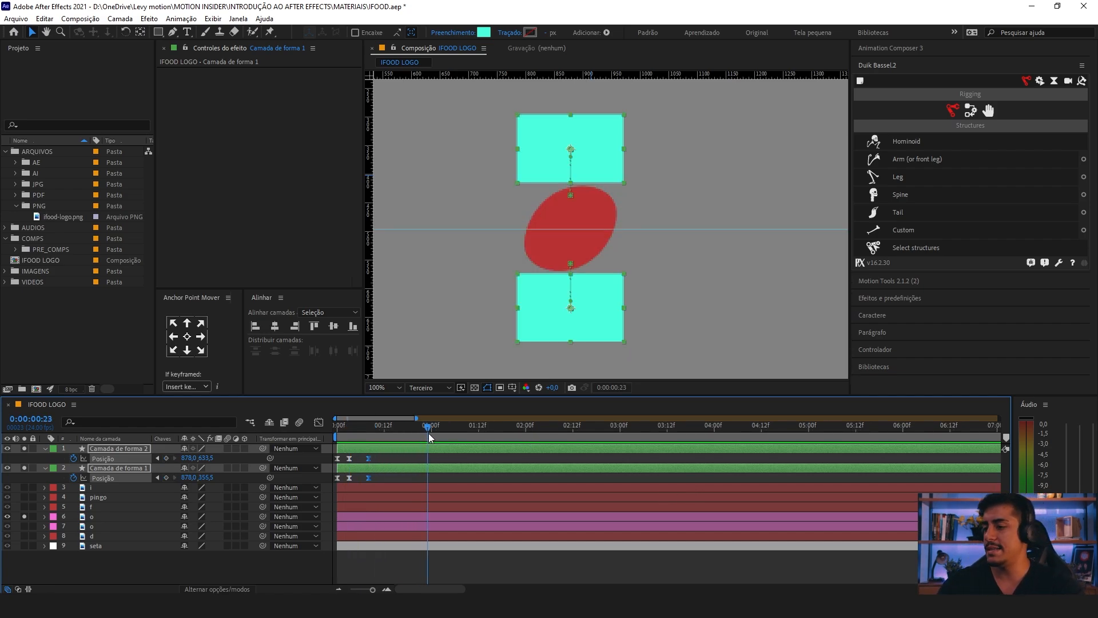
left_click(45, 448)
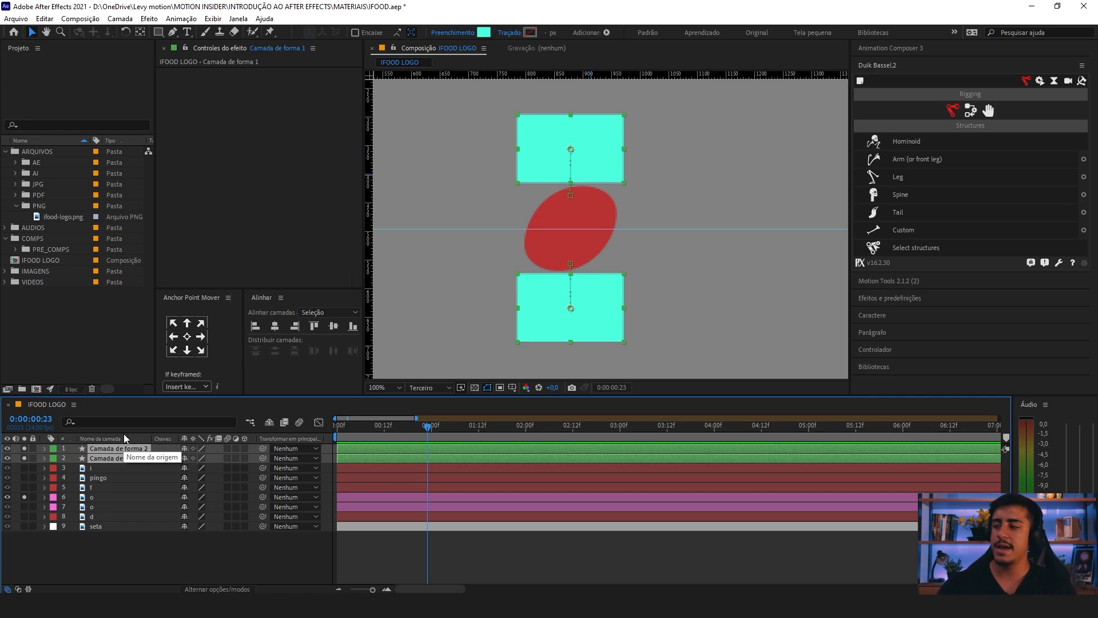
left_click_drag(79, 453, 91, 458)
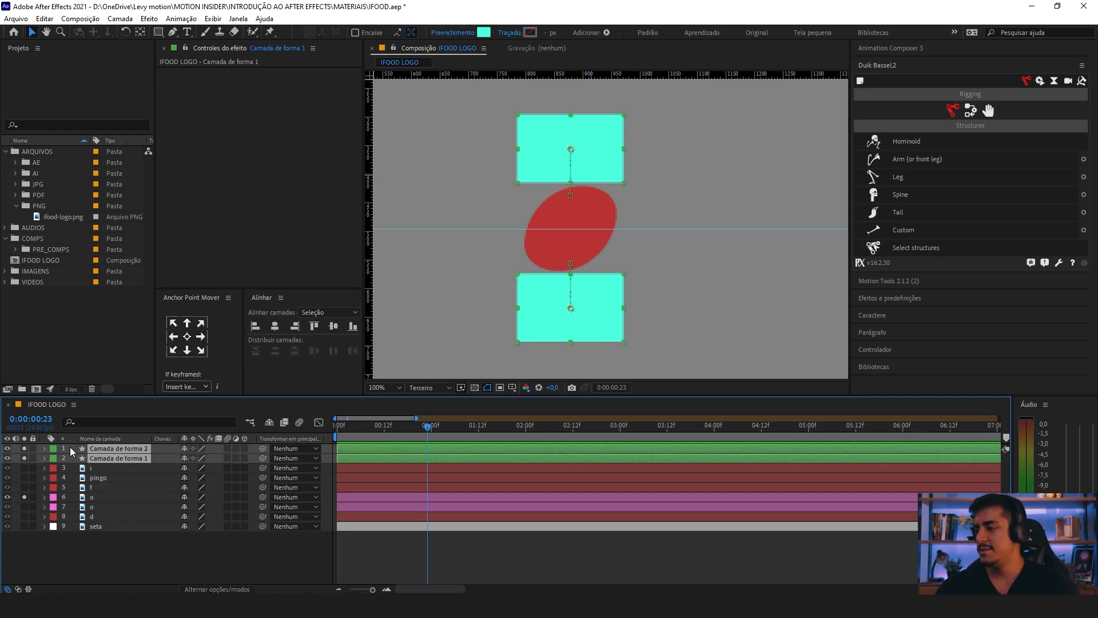
Step: Pre-compose both rectangle layers as PISCADA, moving all attributes and matching the duration to the selected layers
right_click(105, 451)
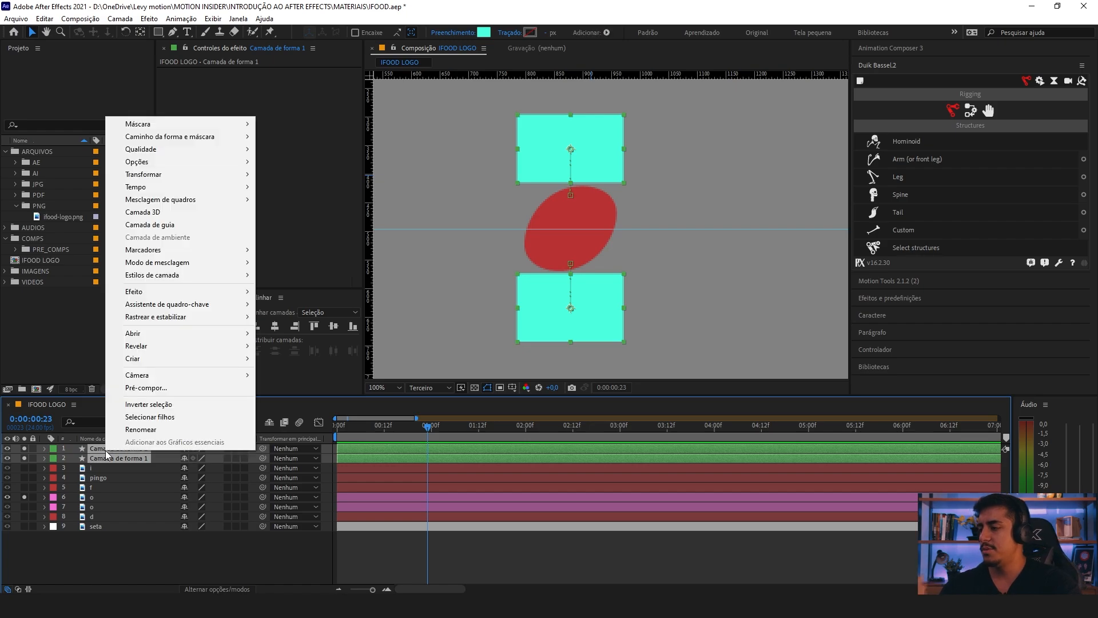
left_click(168, 387)
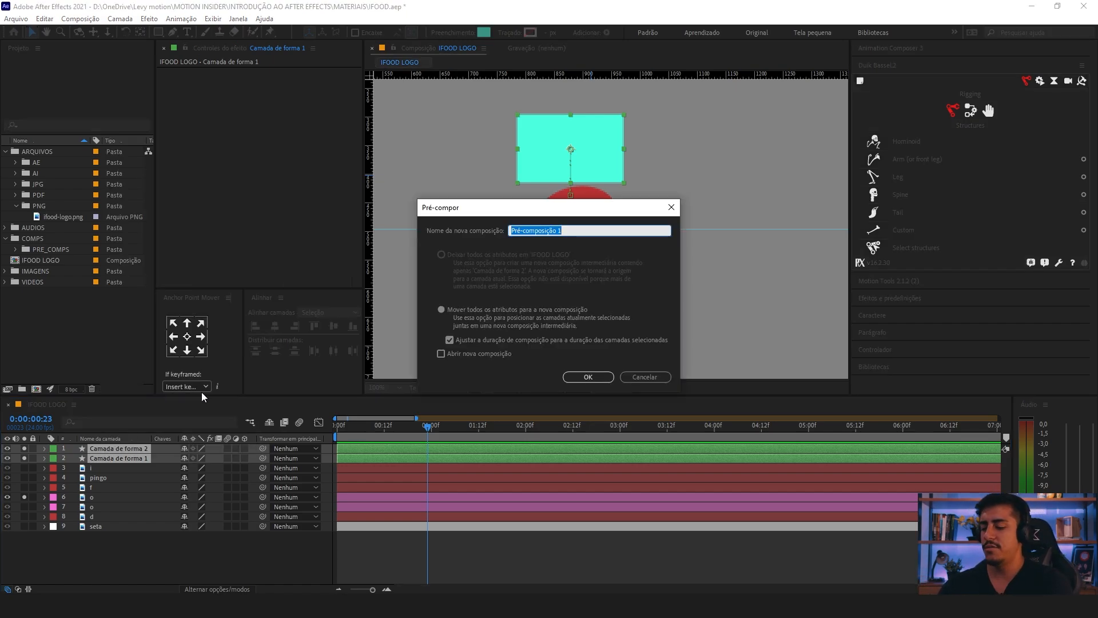
type("PISC")
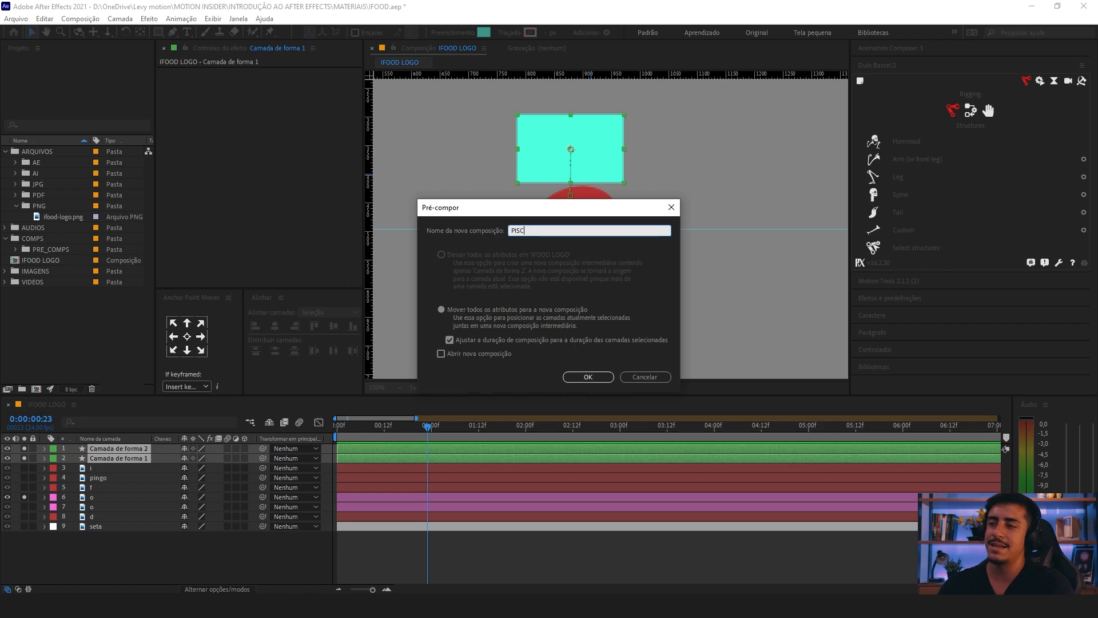
type("ADA")
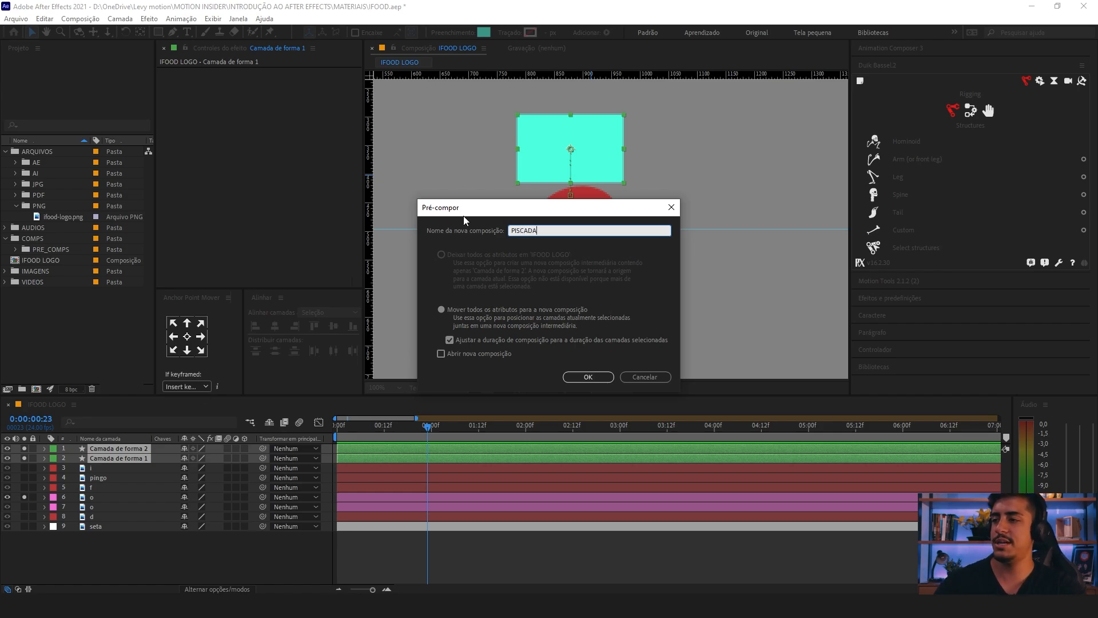
left_click_drag(452, 211, 440, 211)
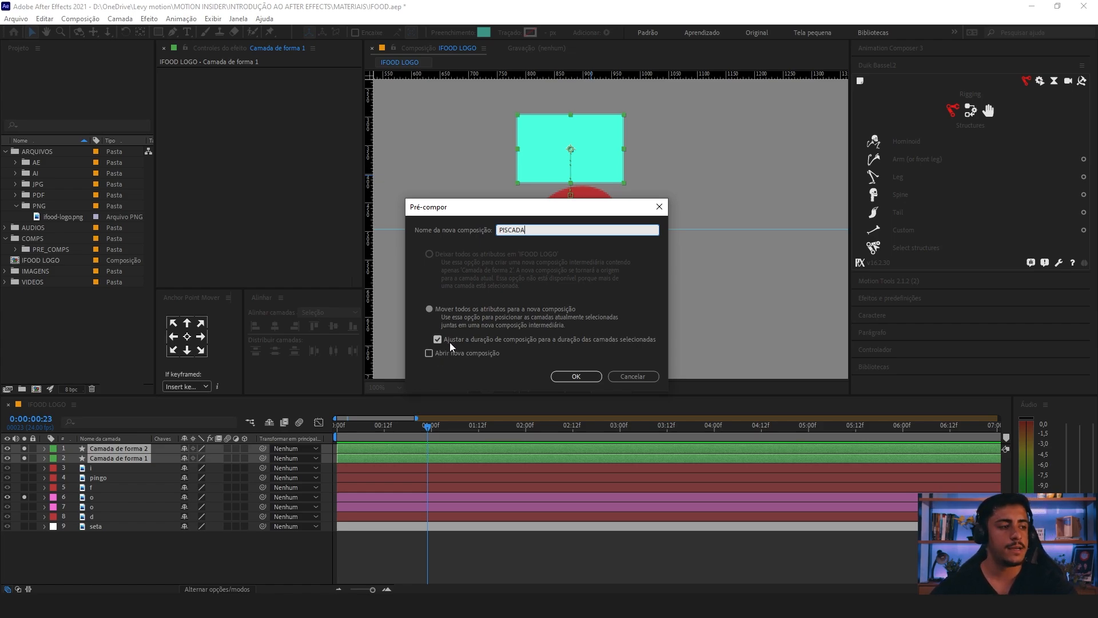
left_click(559, 375)
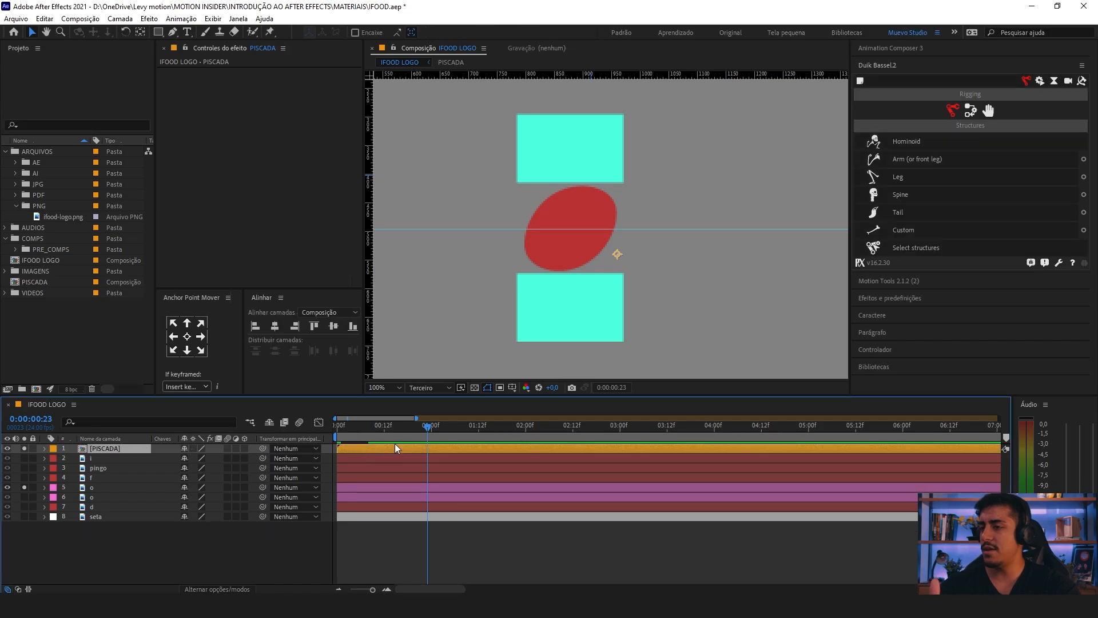
Step: Set the PISCADA layer's label to Verde, place the layer directly above the soloed o layer, and deselect it
left_click(53, 448)
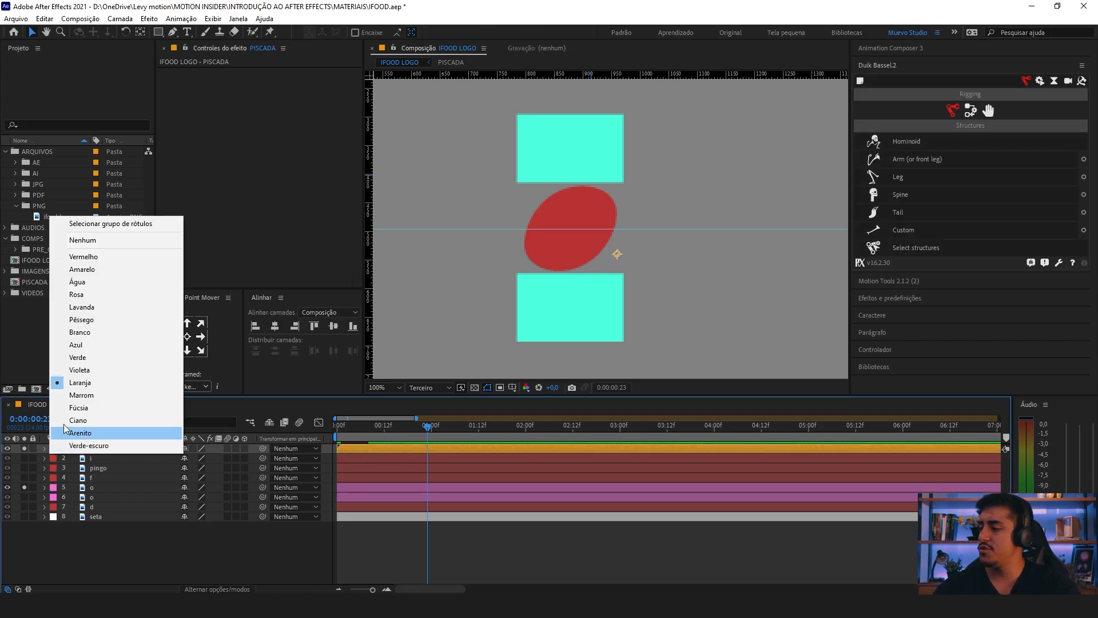
left_click(87, 358)
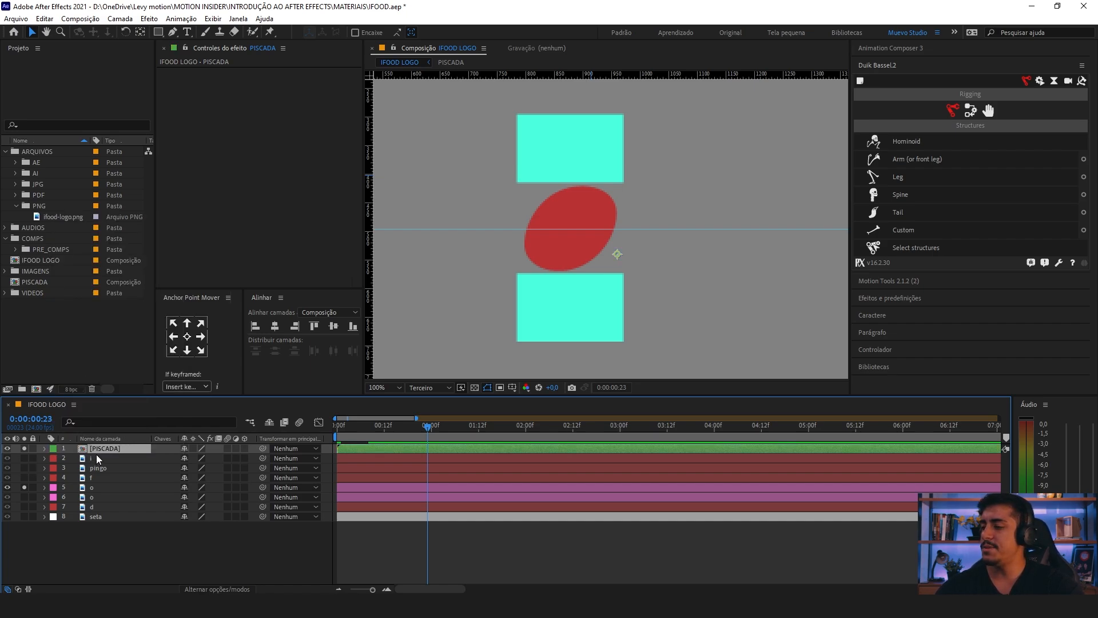
left_click_drag(101, 449, 110, 482)
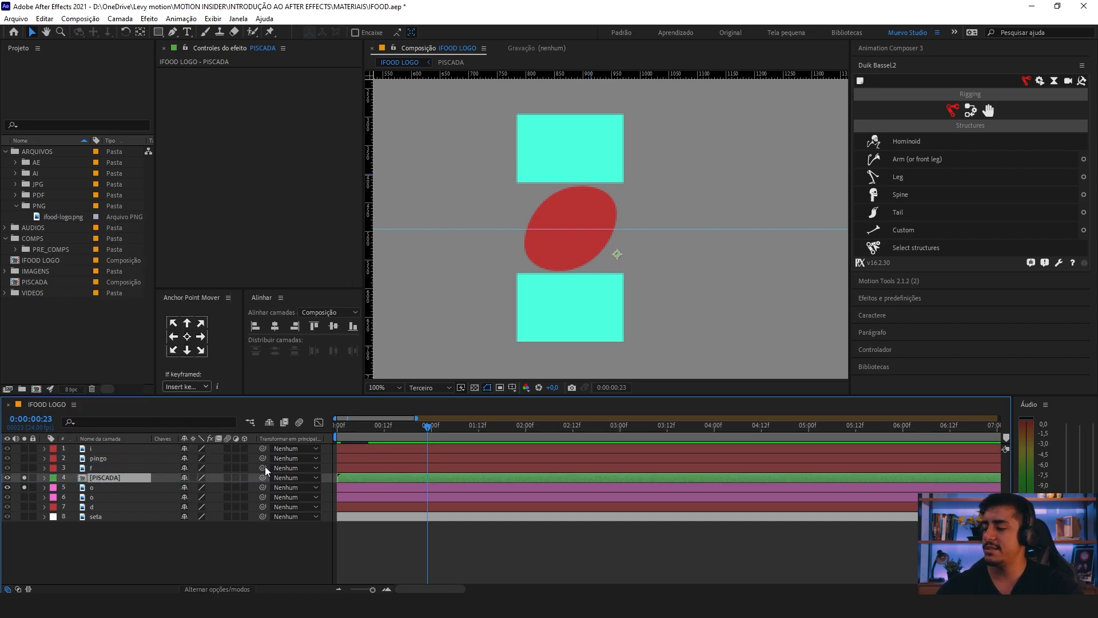
left_click(223, 541)
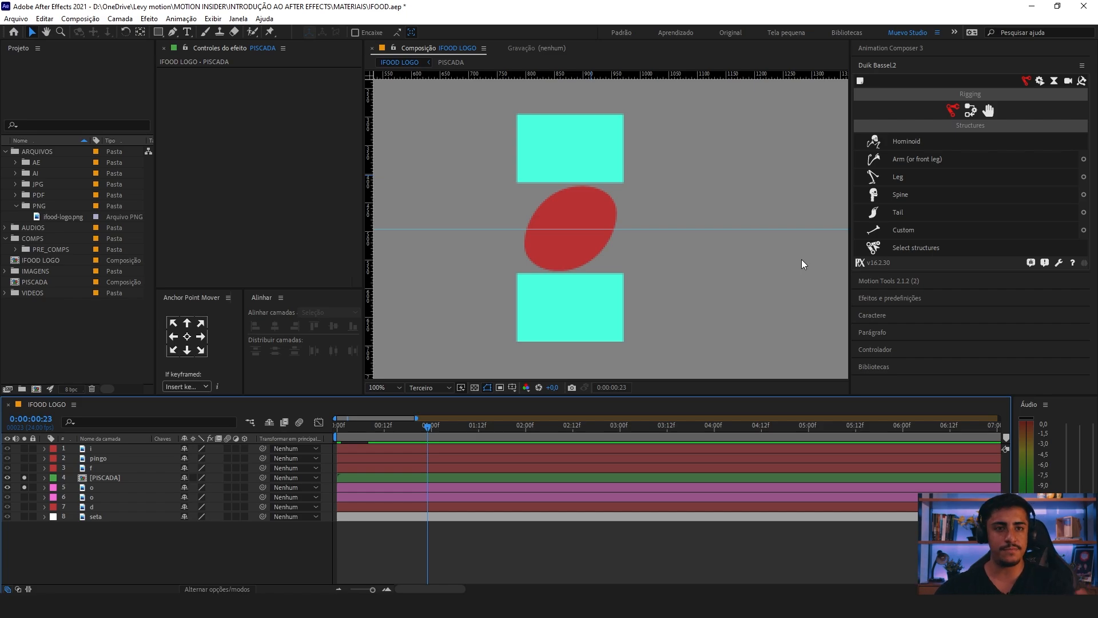
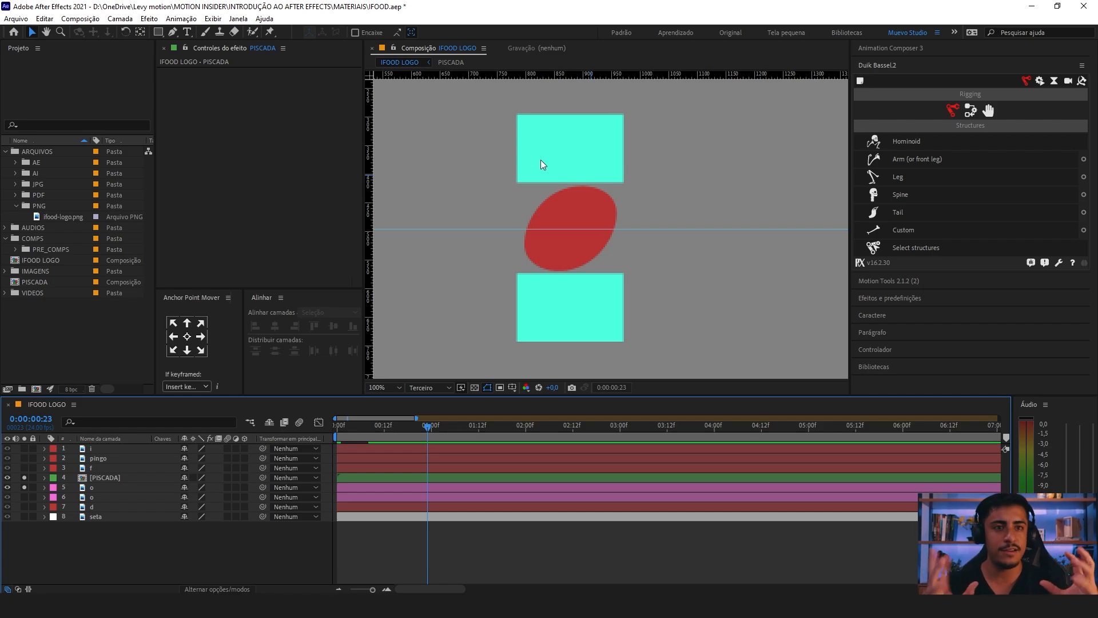
Step: Show the blend mode and track matte options, and set the soloed o layer to the alpha matte of PISCADA
left_click(101, 487)
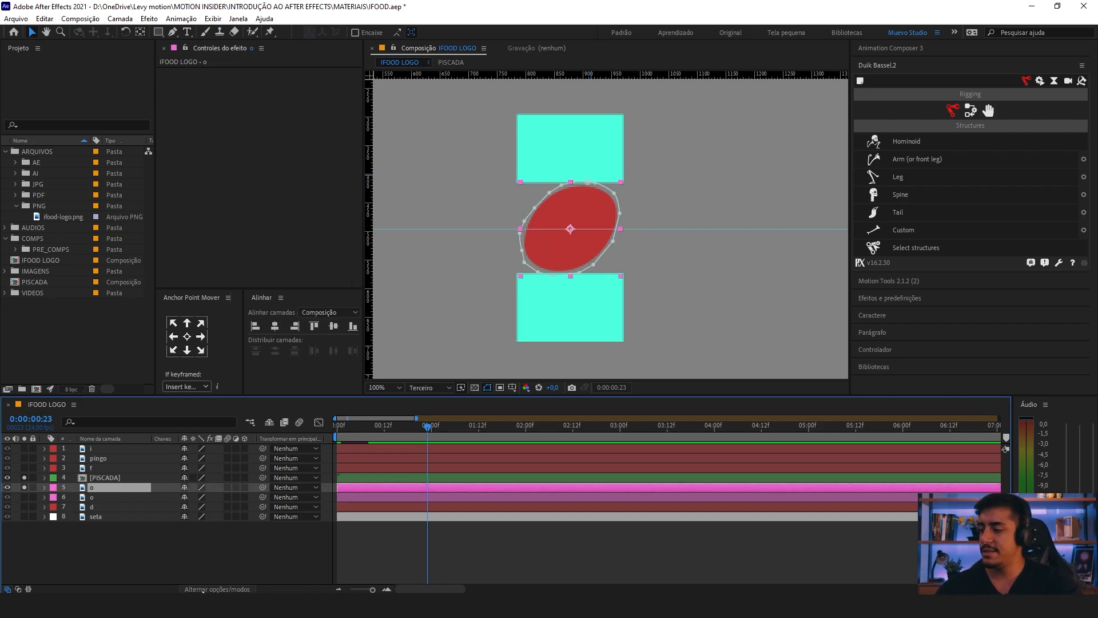
left_click(212, 589)
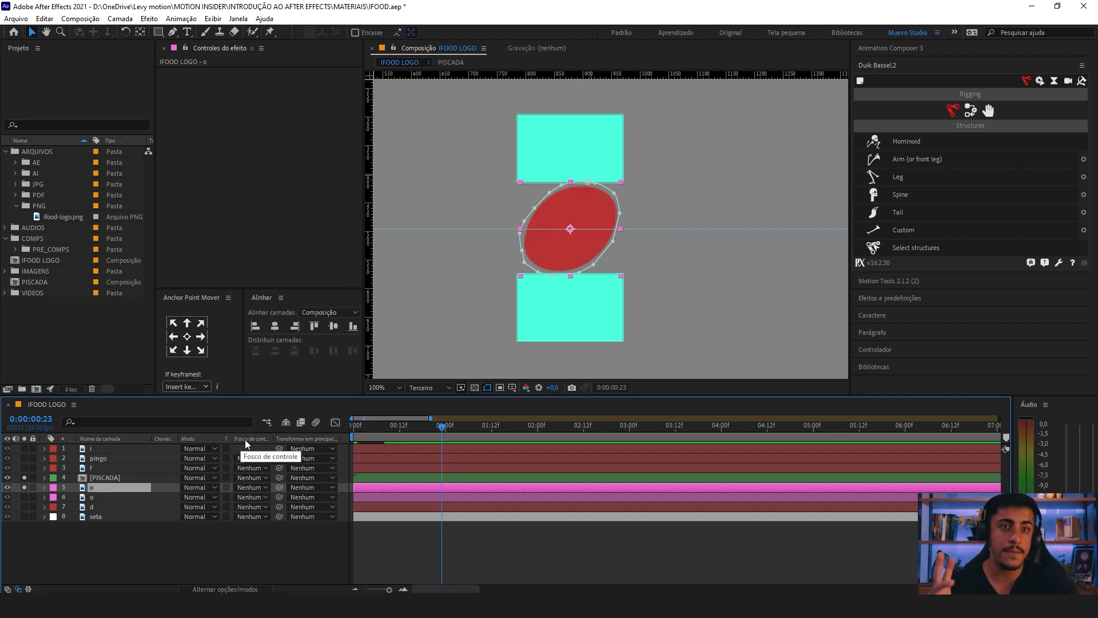
left_click(263, 487)
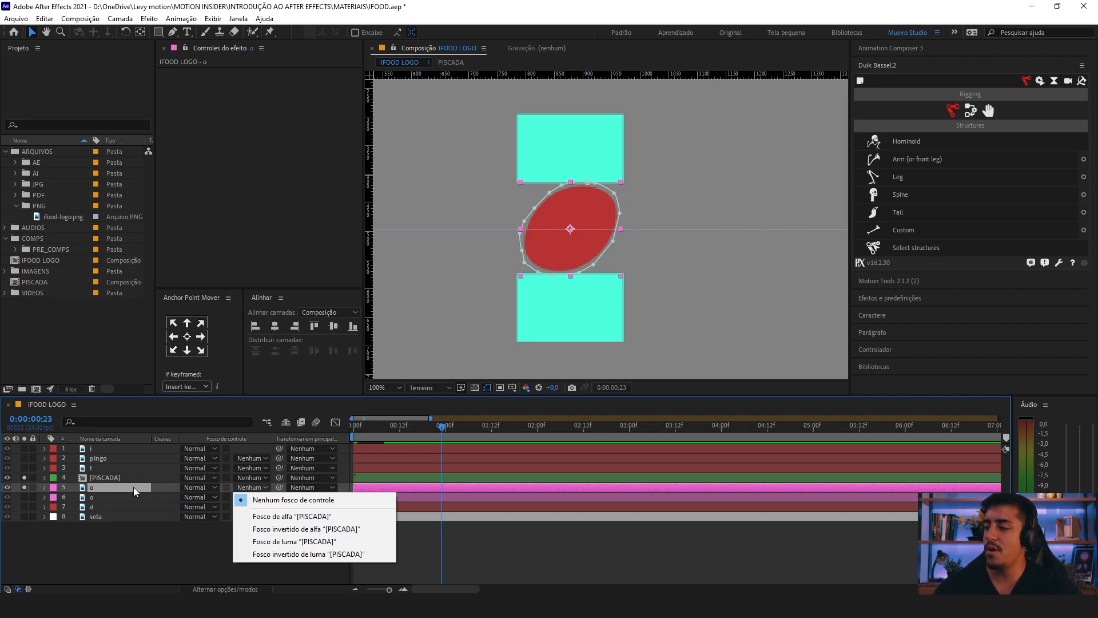
left_click(309, 517)
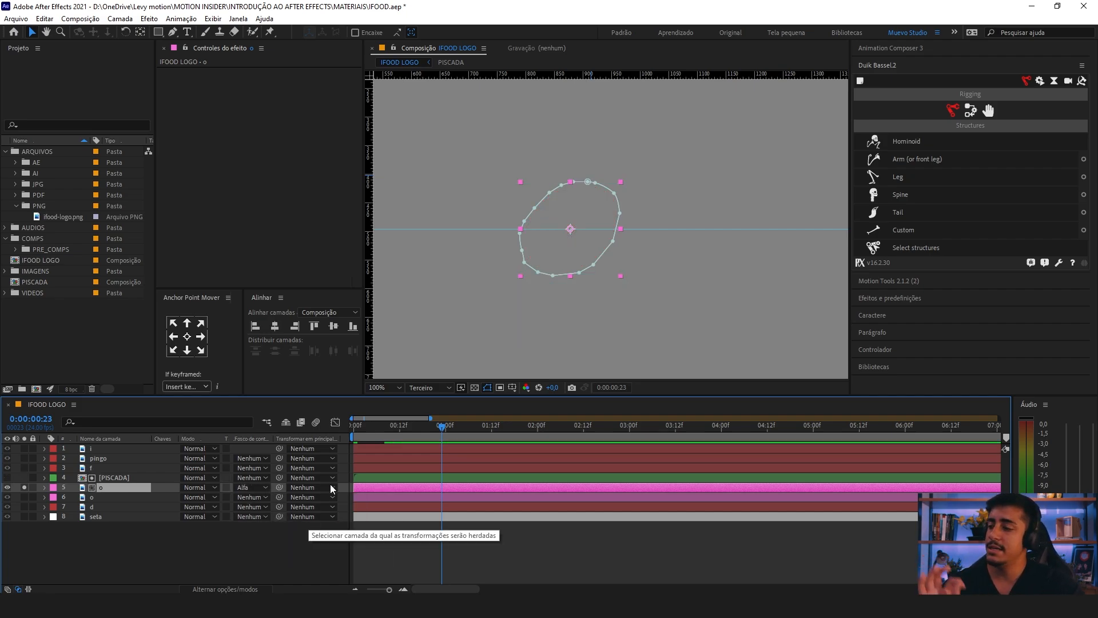
Step: Scrub and play the first frames to examine how the alpha matte reveals the o during the blink
left_click_drag(421, 427, 345, 431)
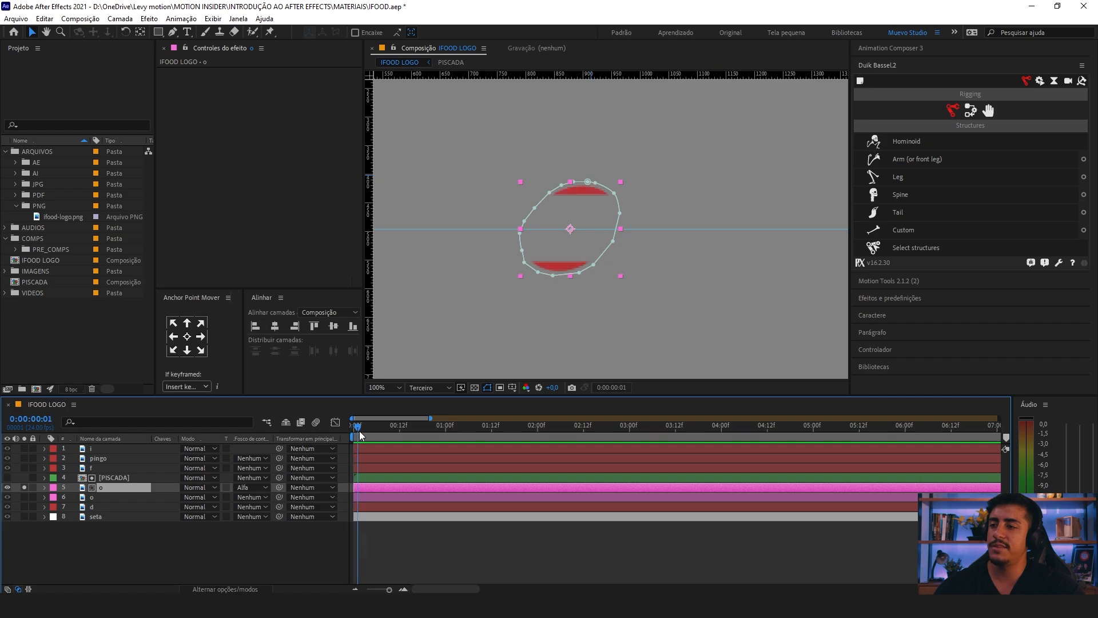
left_click(118, 479)
left_click(105, 488)
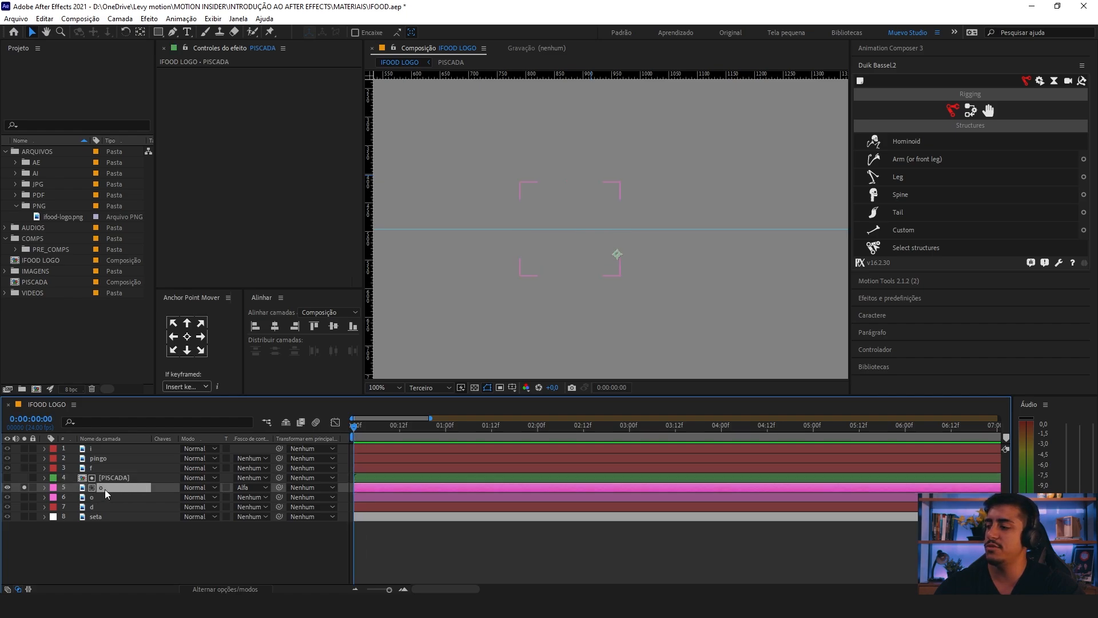
mouse_move(362, 428)
left_mouse_down()
mouse_move(352, 431)
mouse_move(366, 430)
left_mouse_up()
left_click(287, 524)
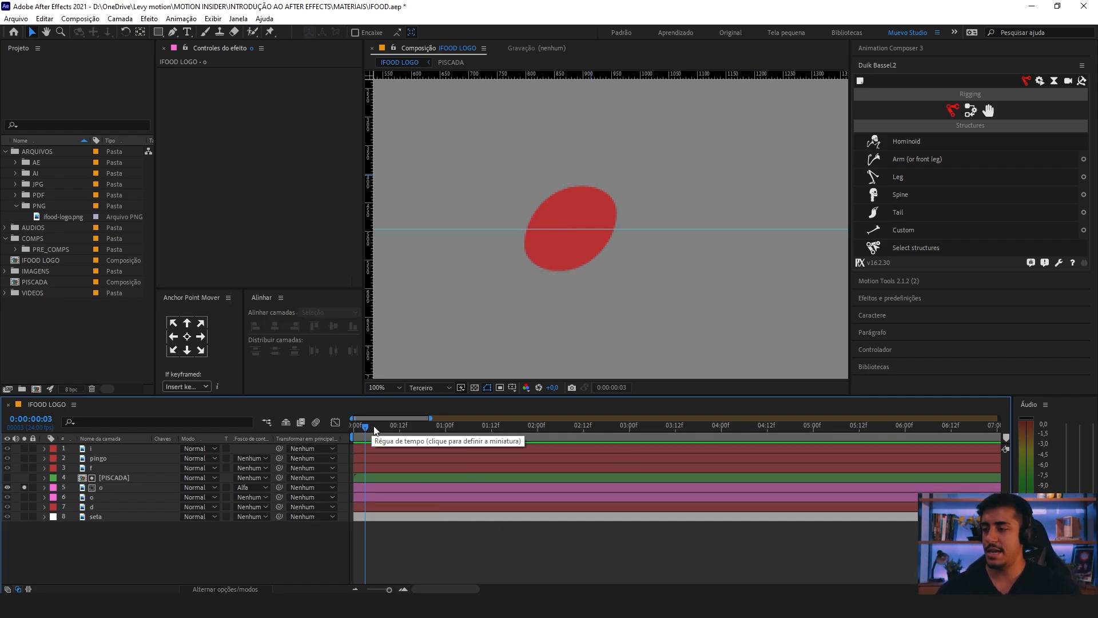
key("minus")
left_click_drag(512, 230, 422, 61)
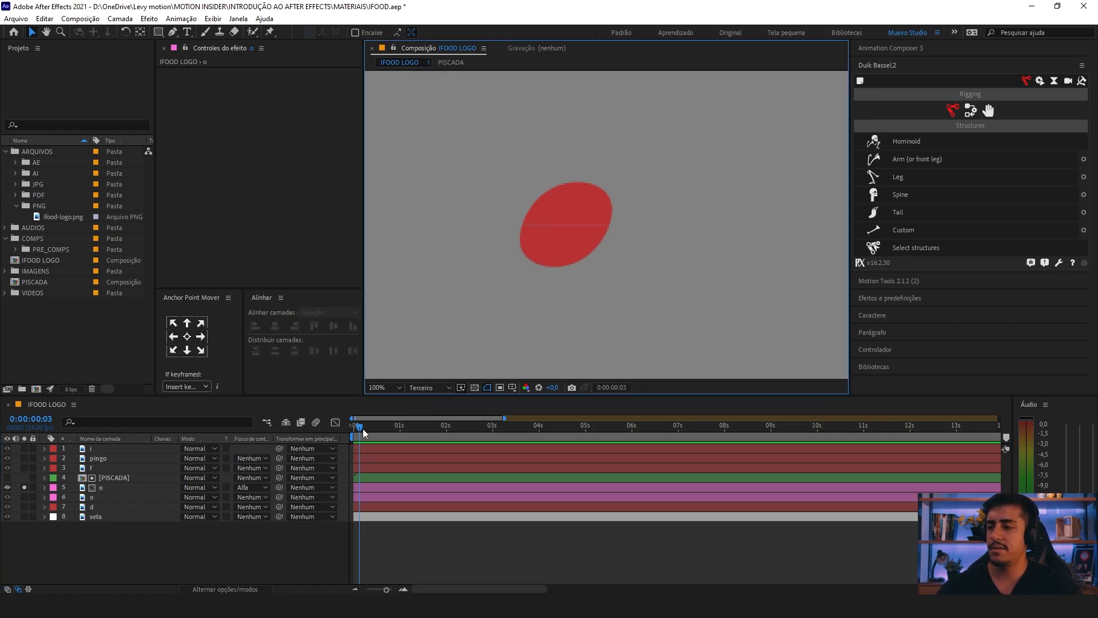
key("space")
mouse_move(353, 426)
left_mouse_down()
mouse_move(351, 444)
mouse_move(363, 443)
left_mouse_up()
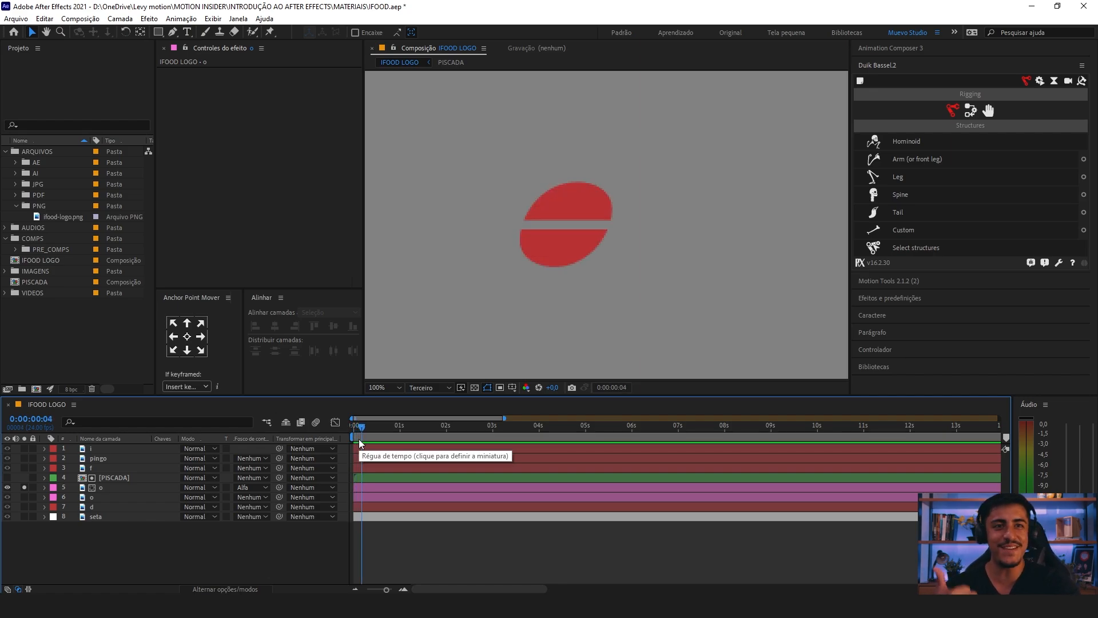
left_click_drag(359, 438, 352, 438)
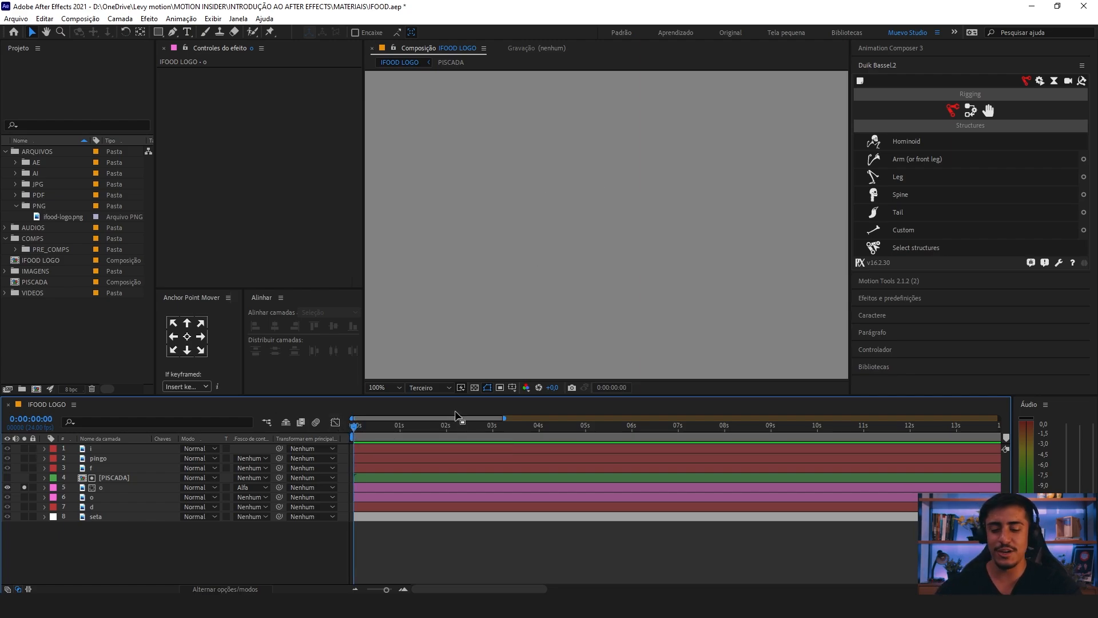
key("space")
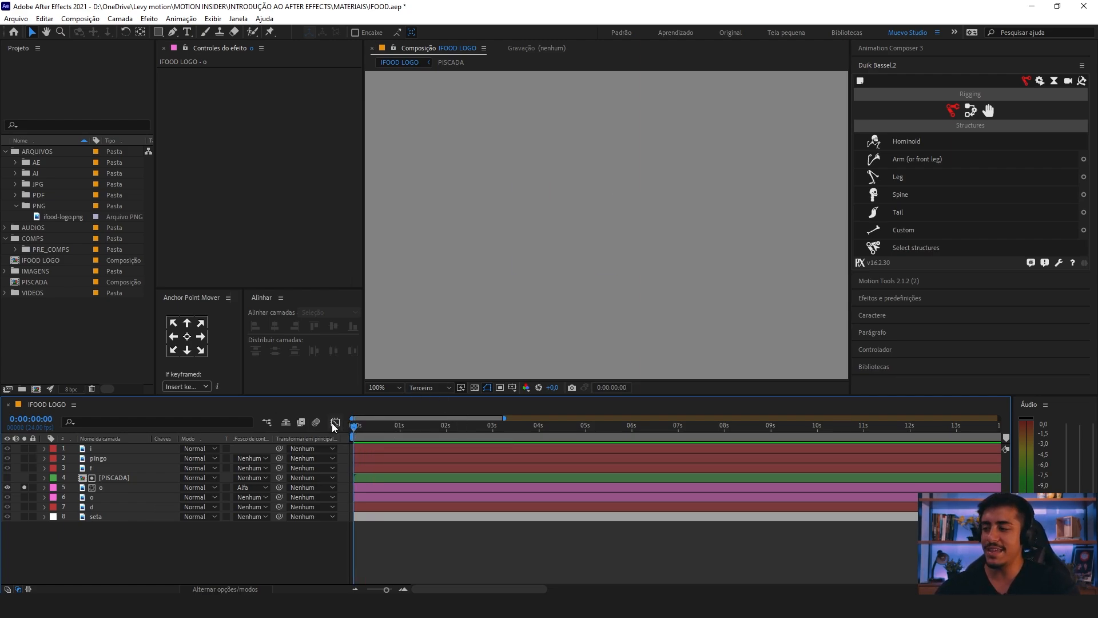
Step: Change the soloed o layer's track matte to the inverted alpha matte of PISCADA
left_click(118, 487)
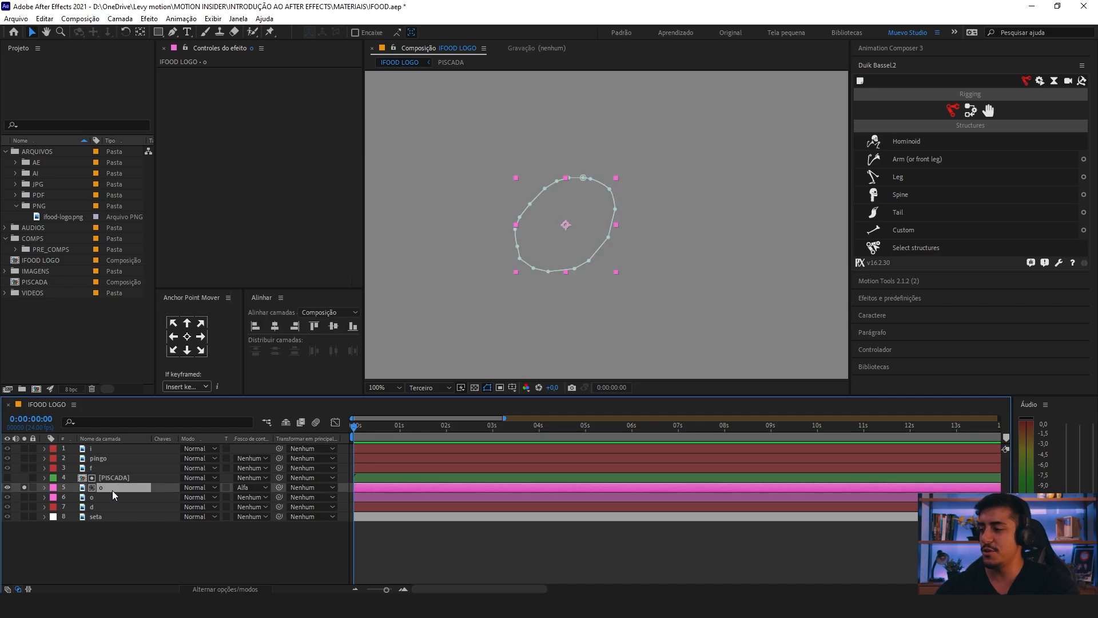
left_click(265, 489)
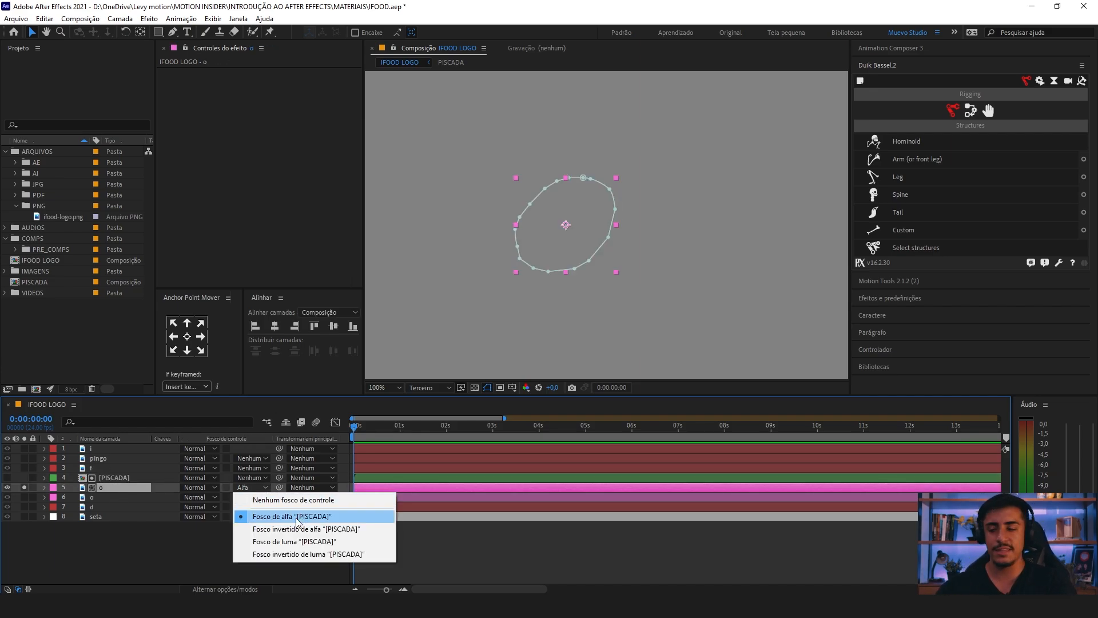
left_click(307, 530)
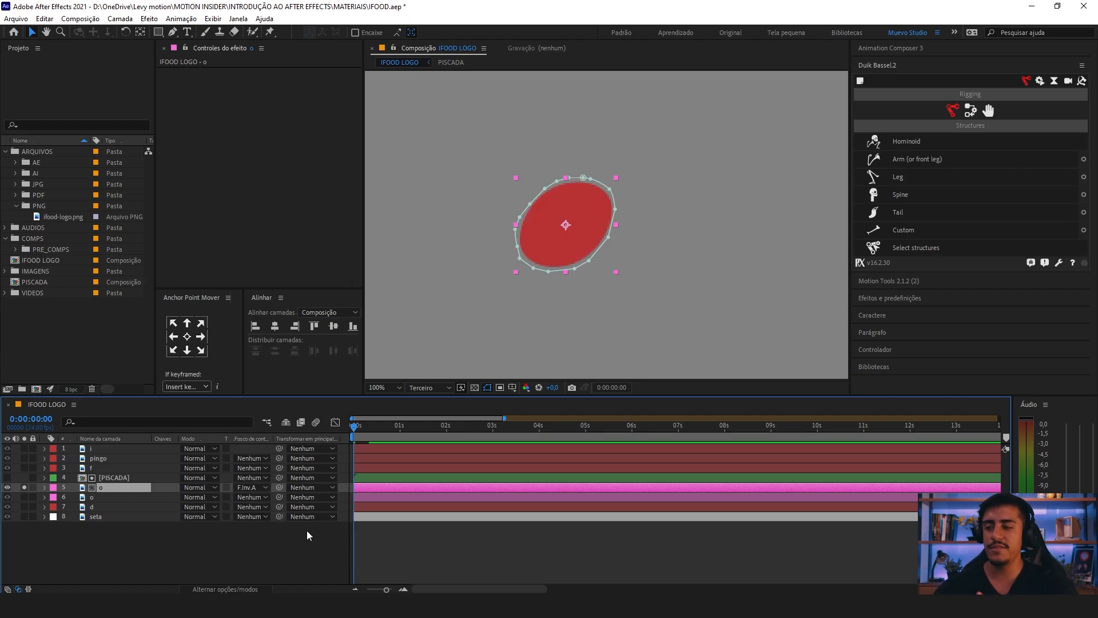
Step: Scrub and play the blink from the start to check the o with the inverted matte
key("equal")
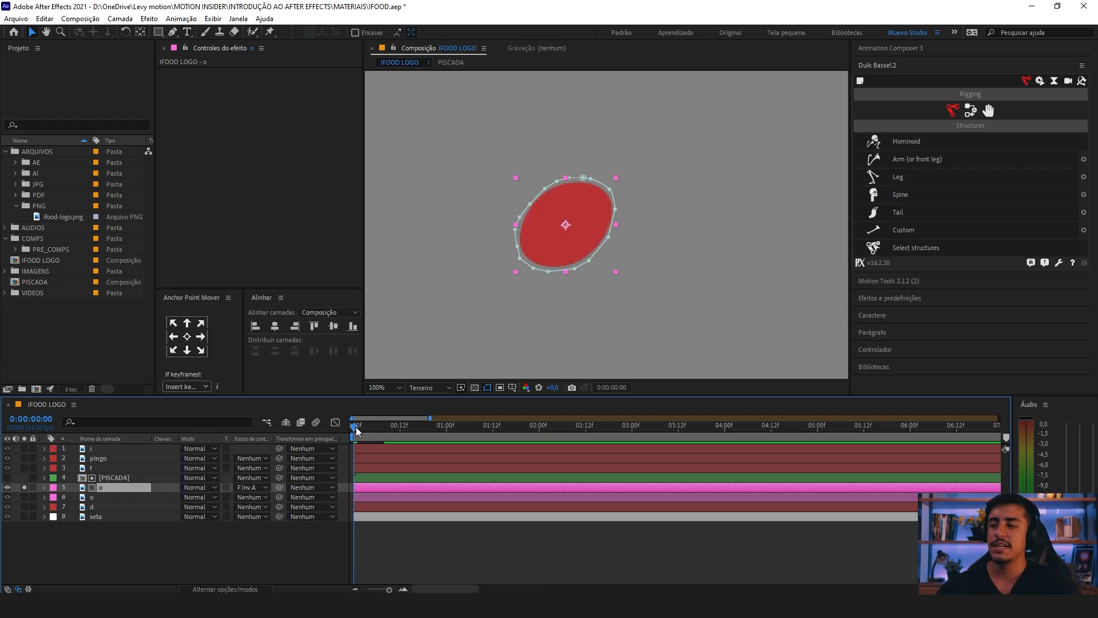
left_click_drag(355, 428, 343, 435)
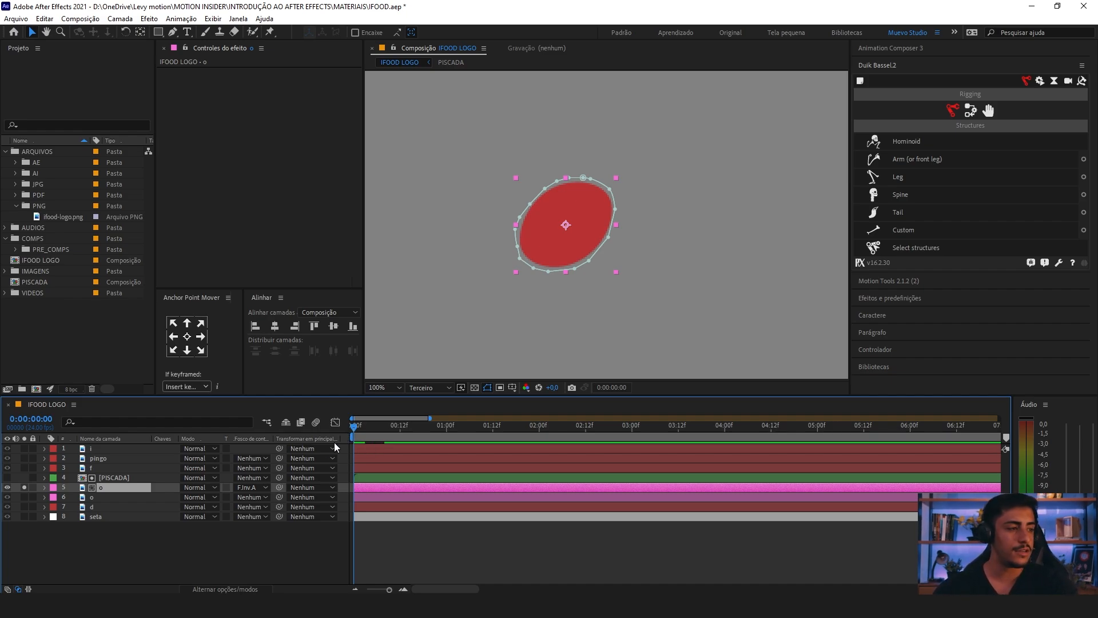
left_click_drag(355, 429, 379, 438)
key("Home")
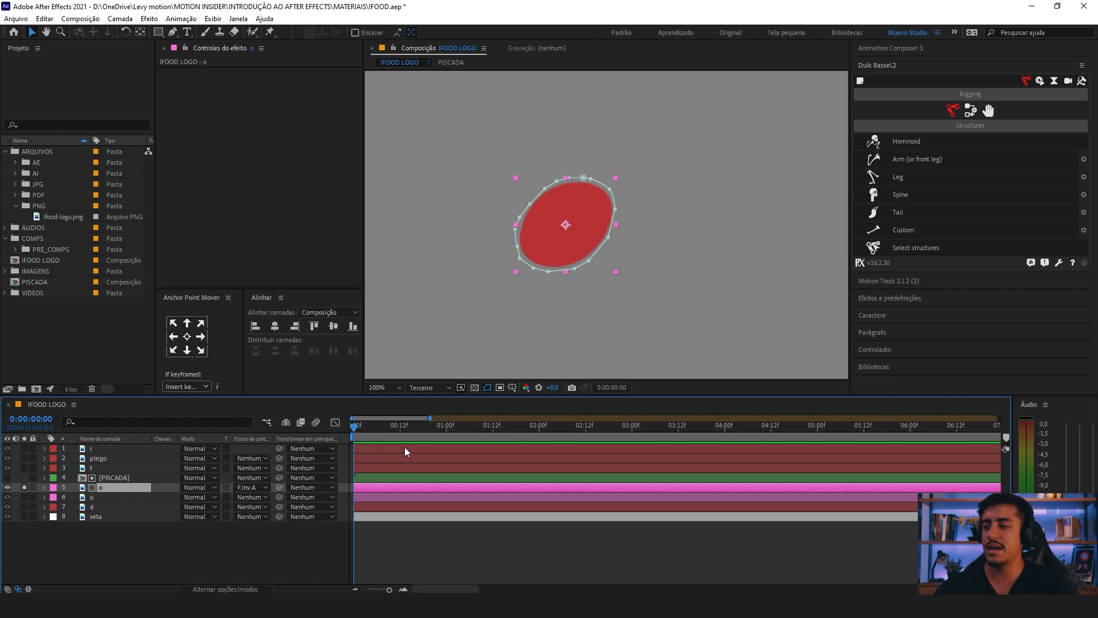
key("space")
key("space")
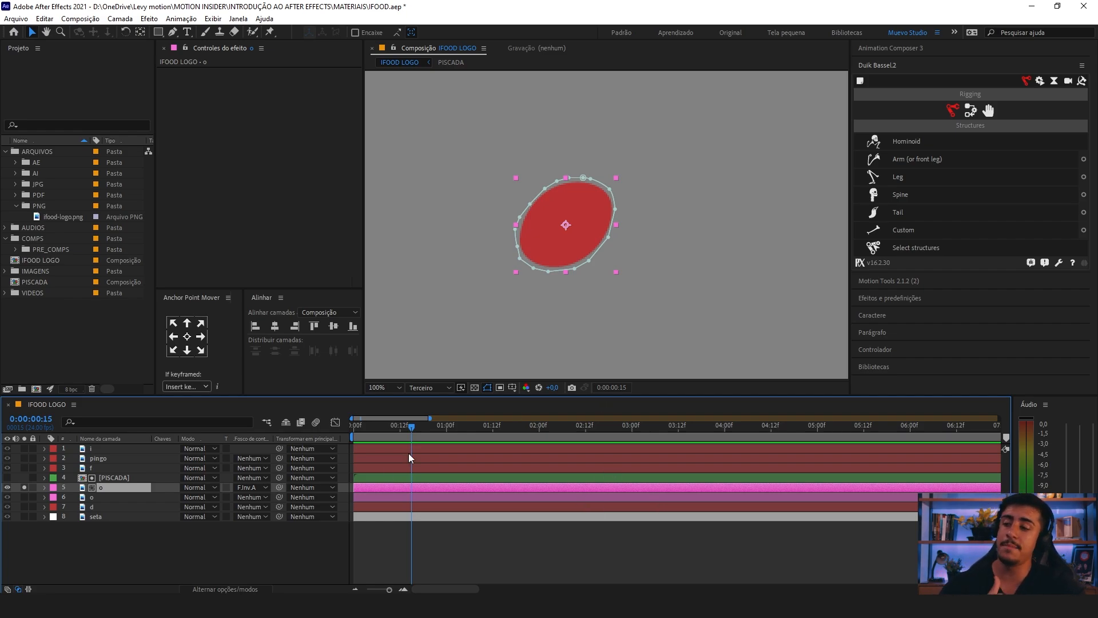
Step: Open the PISCADA composition, reveal the Position keyframes of both rectangle layers, and place the playhead at frame 3
left_click(109, 479)
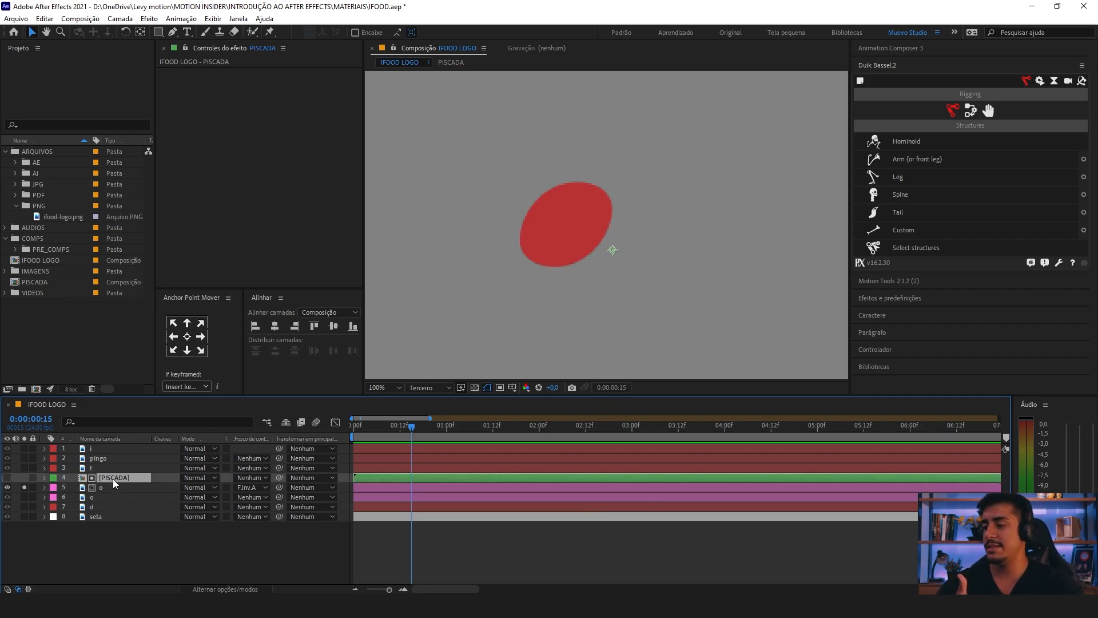
double_click(112, 479)
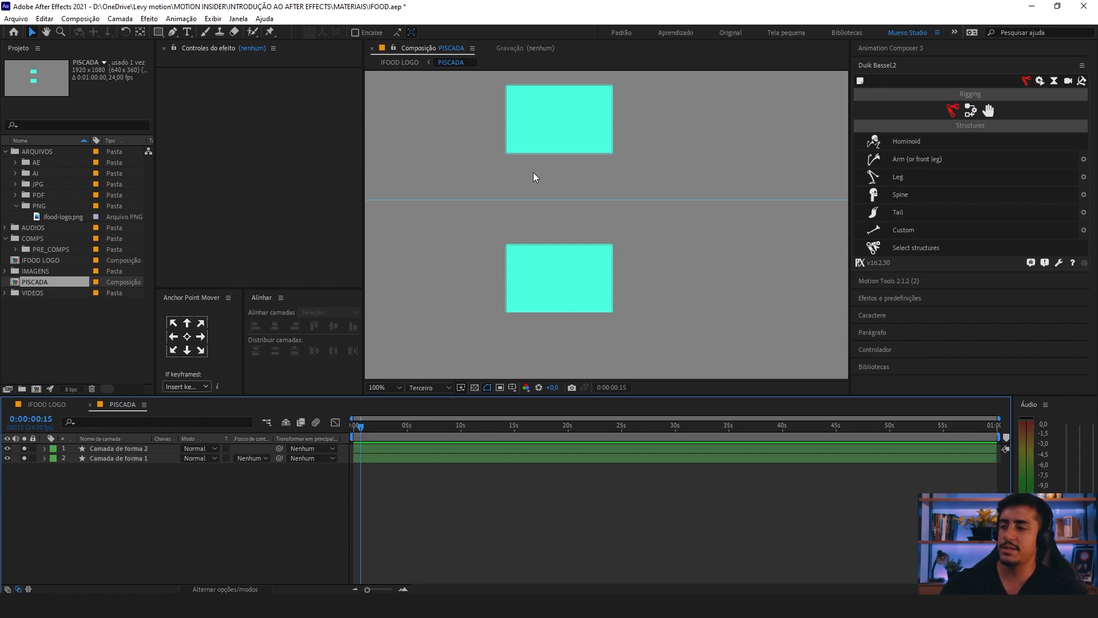
key("=")
left_click_drag(529, 182, 553, 203)
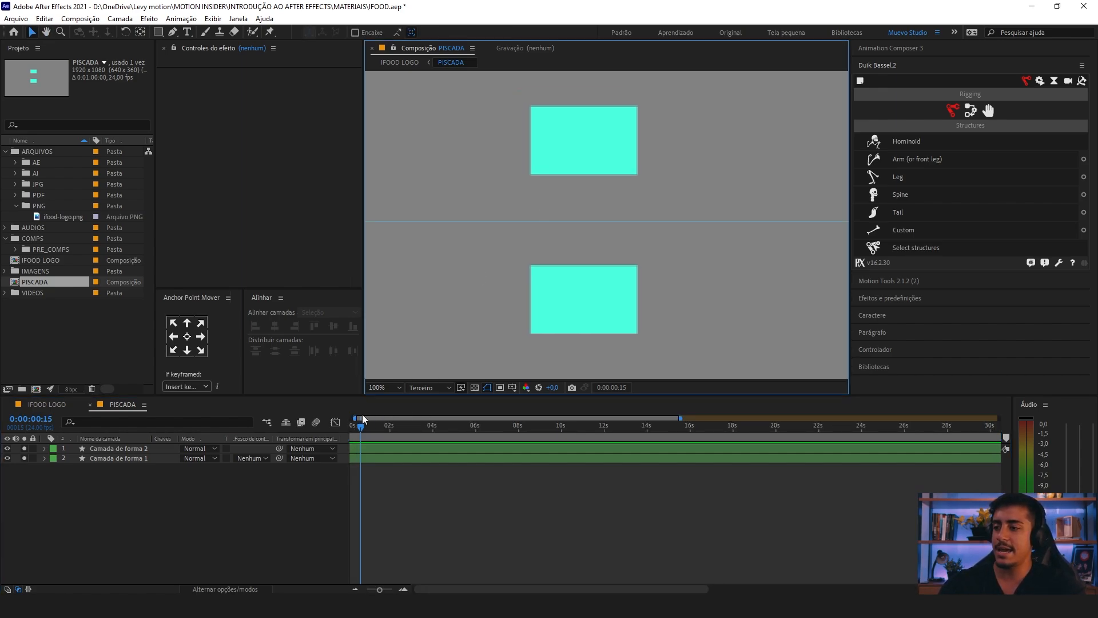
left_click_drag(360, 428, 246, 435)
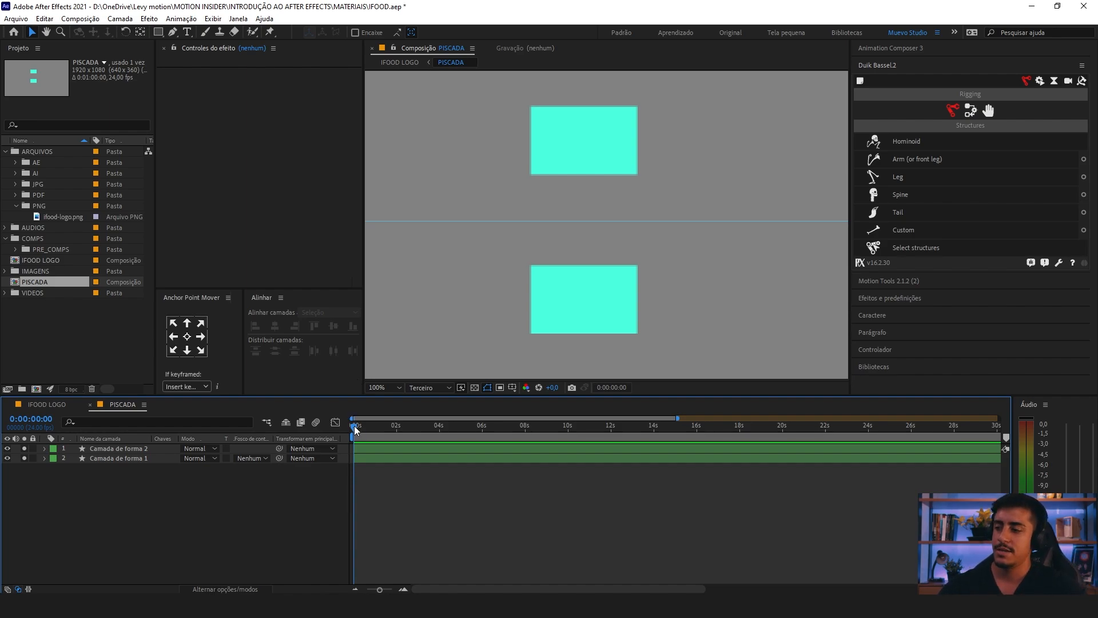
left_click_drag(353, 427, 357, 428)
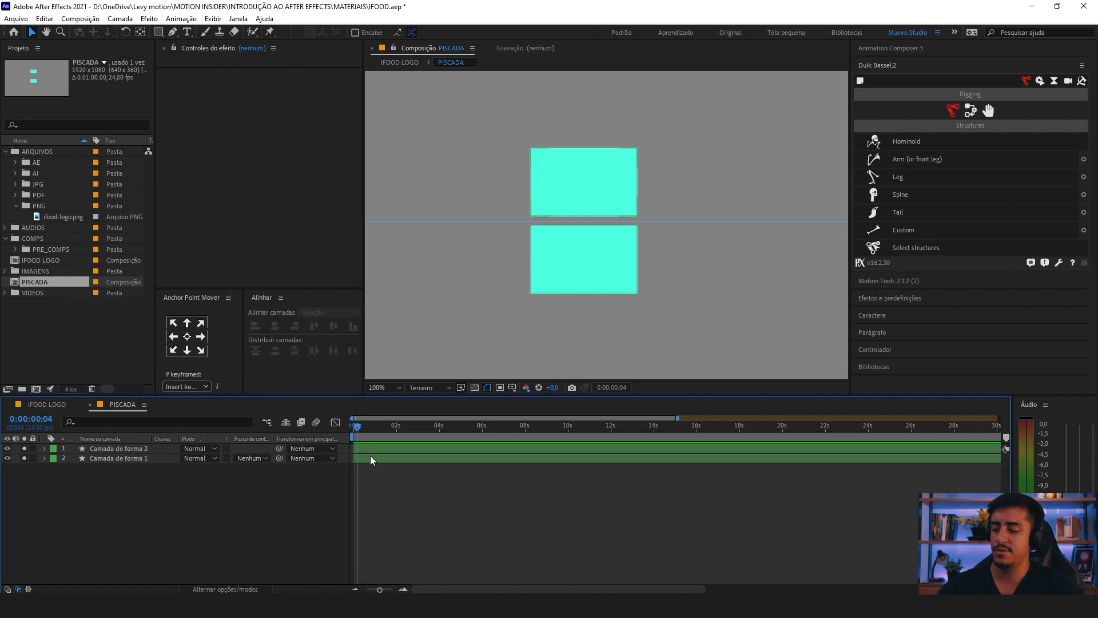
key("u")
key("=")
key("=")
key("=")
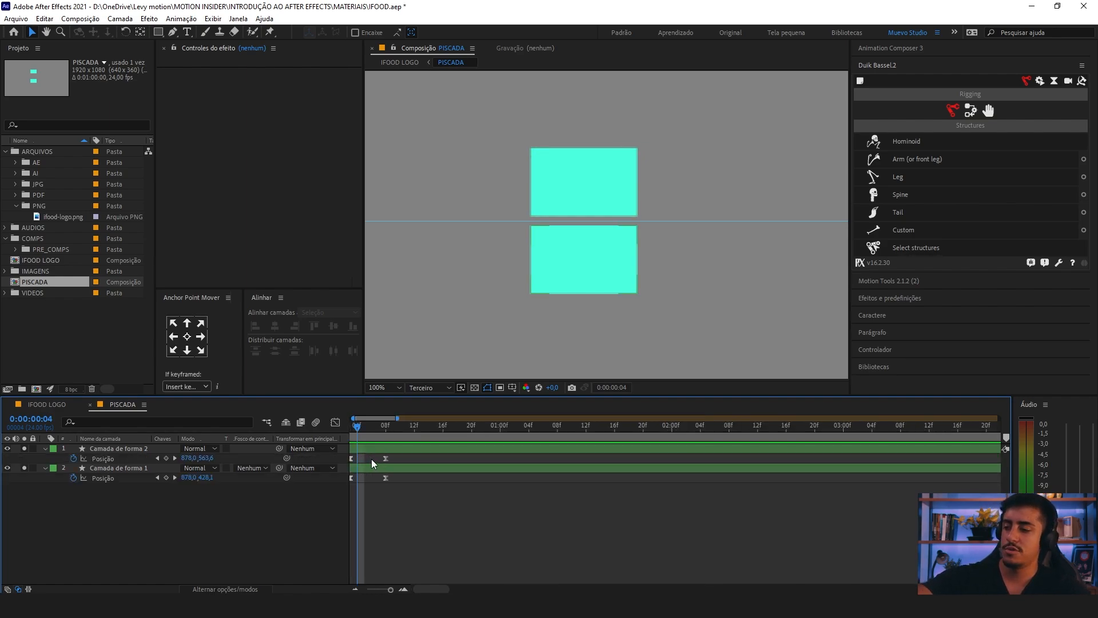
left_click_drag(372, 459, 419, 448)
left_click(375, 433)
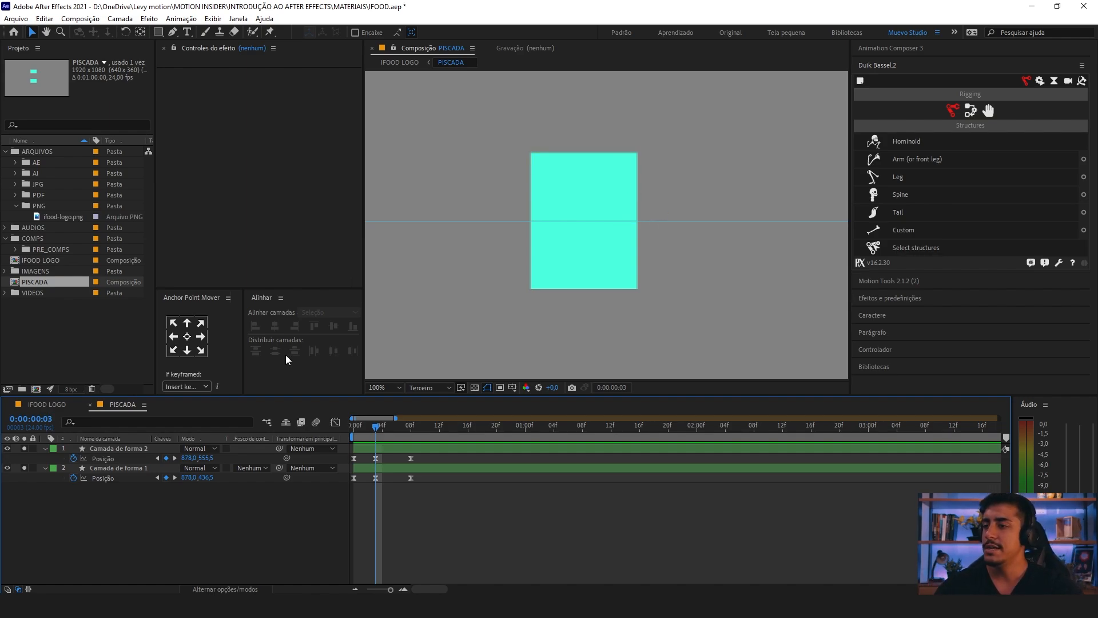
Step: Move the lower rectangle (Camada de forma 2) down at its frame 3 keyframe to position 878, 567.5
scroll(377, 433, "up", 1)
left_click_drag(376, 448, 464, 469)
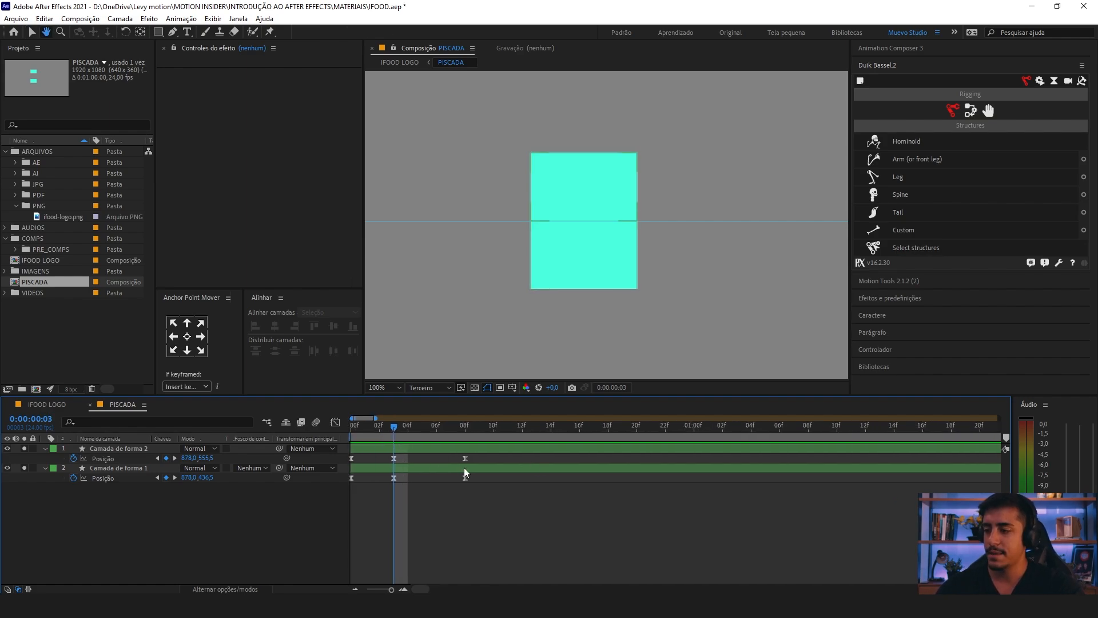
mouse_move(403, 455)
left_mouse_down()
mouse_move(389, 479)
mouse_move(390, 450)
left_mouse_up()
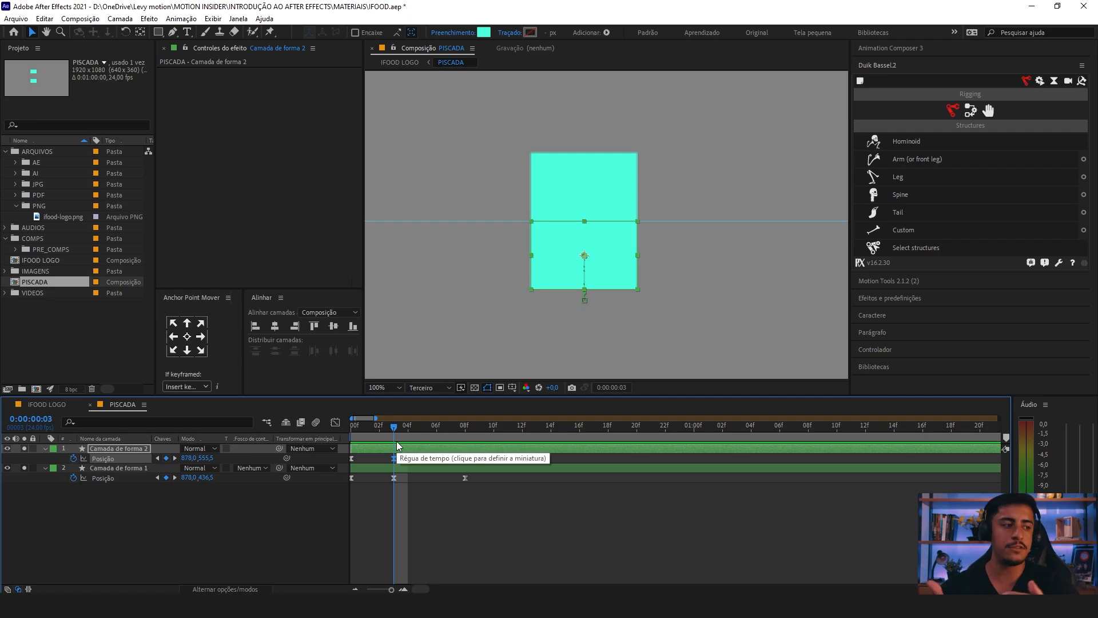
key("period")
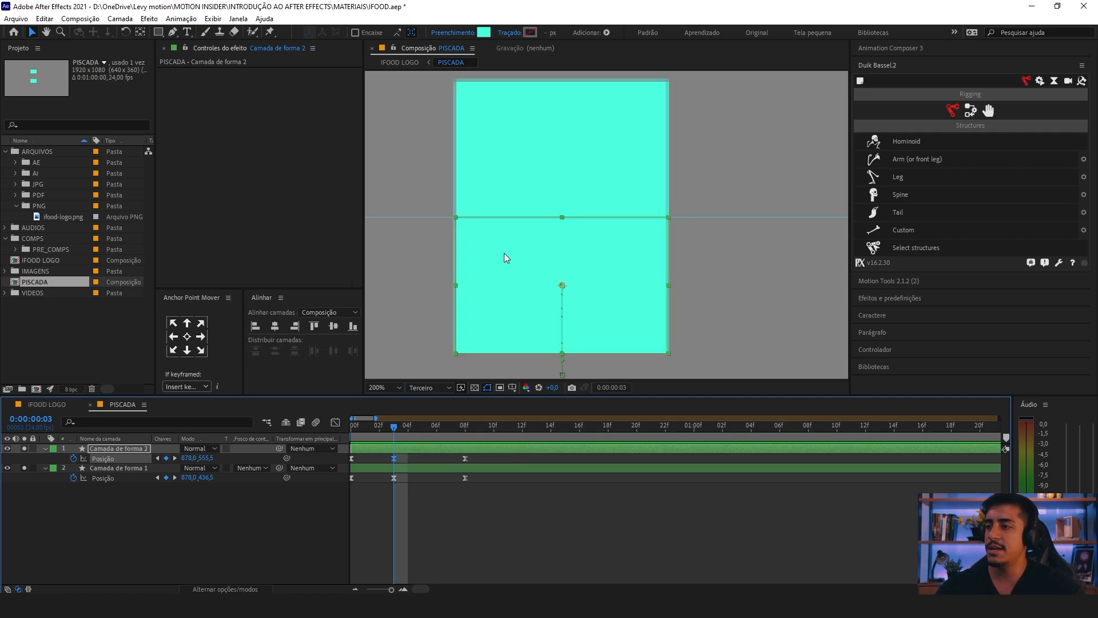
left_click_drag(503, 253, 534, 246)
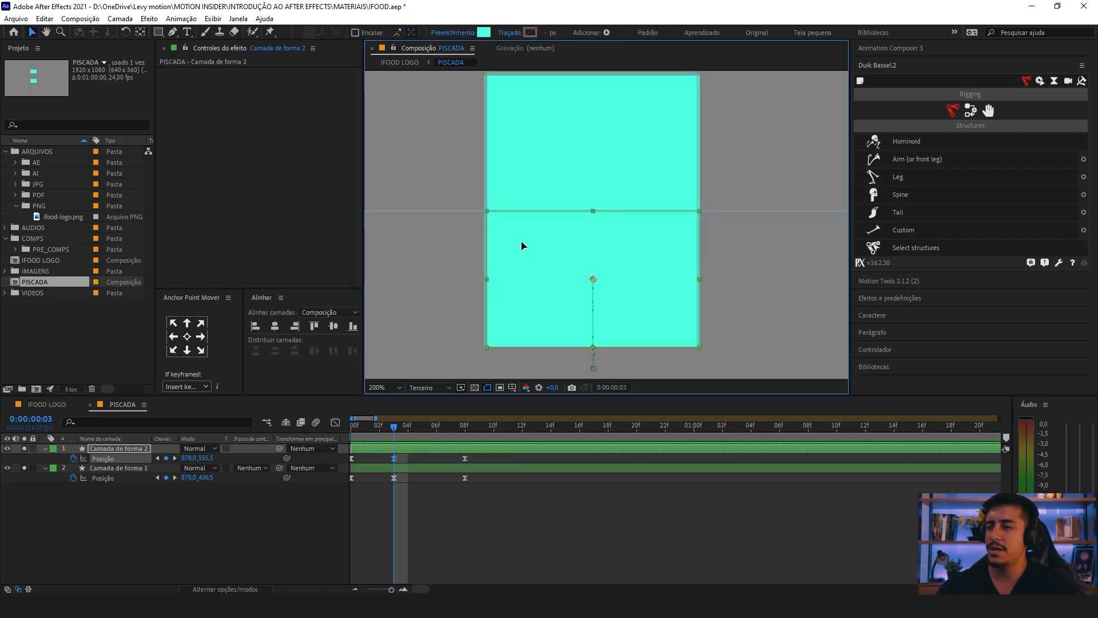
key("shift+Down")
key("Down")
key("Down")
key("comma")
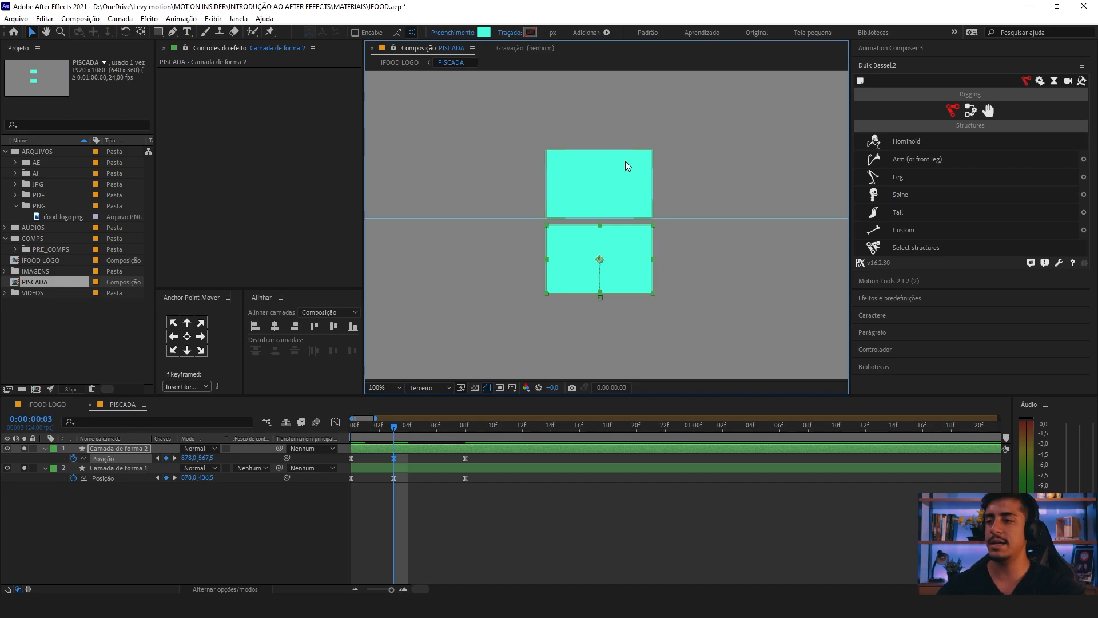
Step: Move the upper rectangle (Camada de forma 1) up at its frame 3 keyframe to position 878, 426.5, and deselect it
key("period")
key("v")
left_click(510, 199)
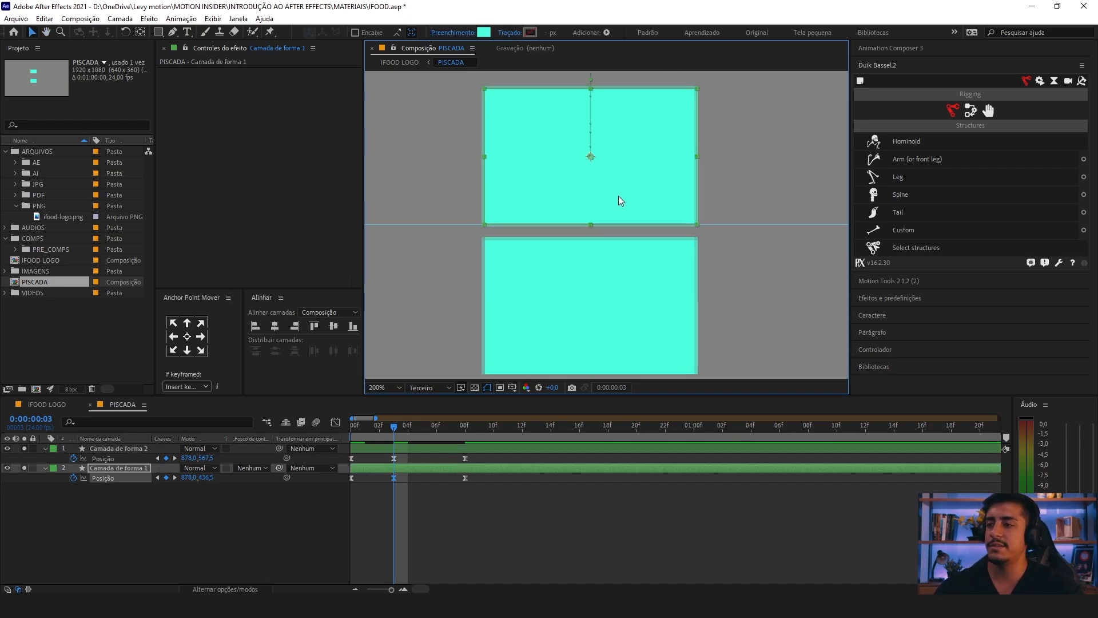
left_click_drag(618, 196, 617, 184)
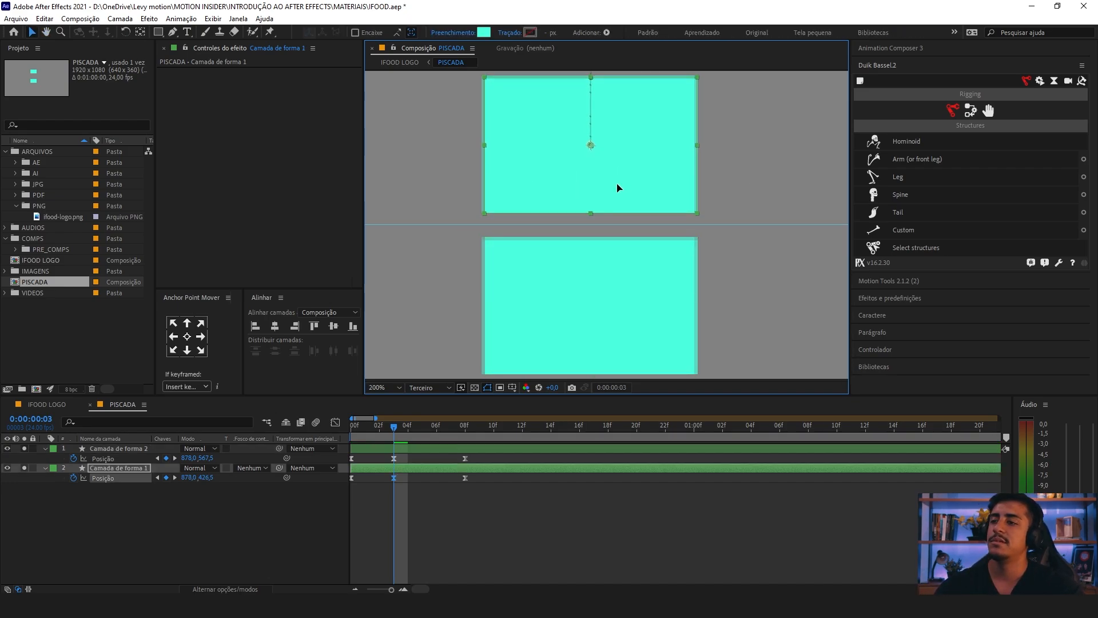
left_click(744, 202)
key("comma")
key("comma")
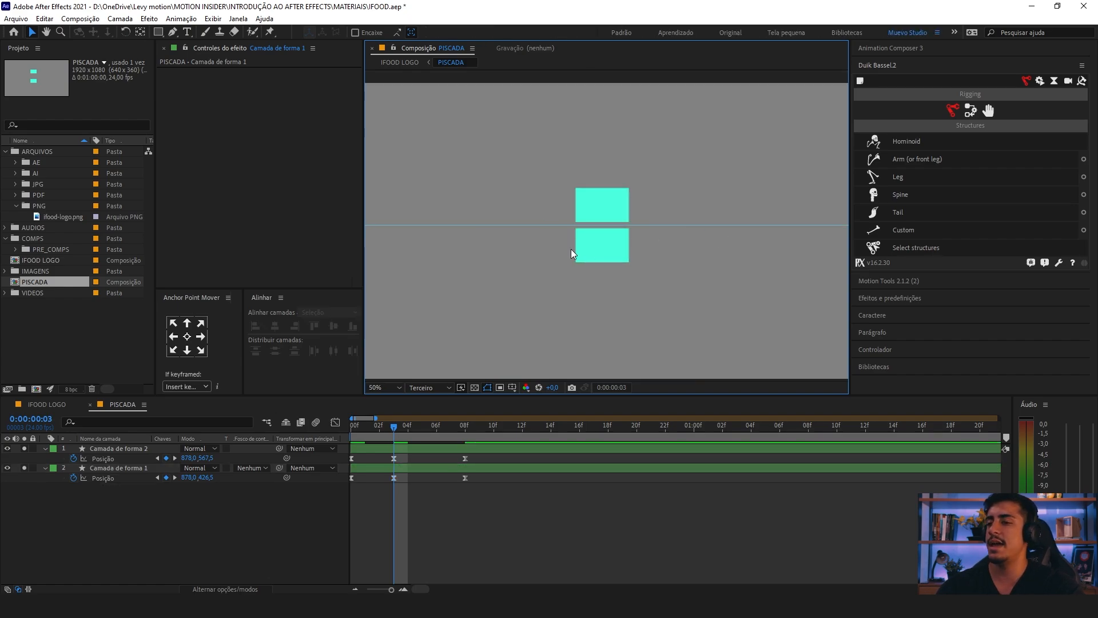
Step: Return to the IFOOD LOGO composition and play the adjusted blink
left_click(47, 404)
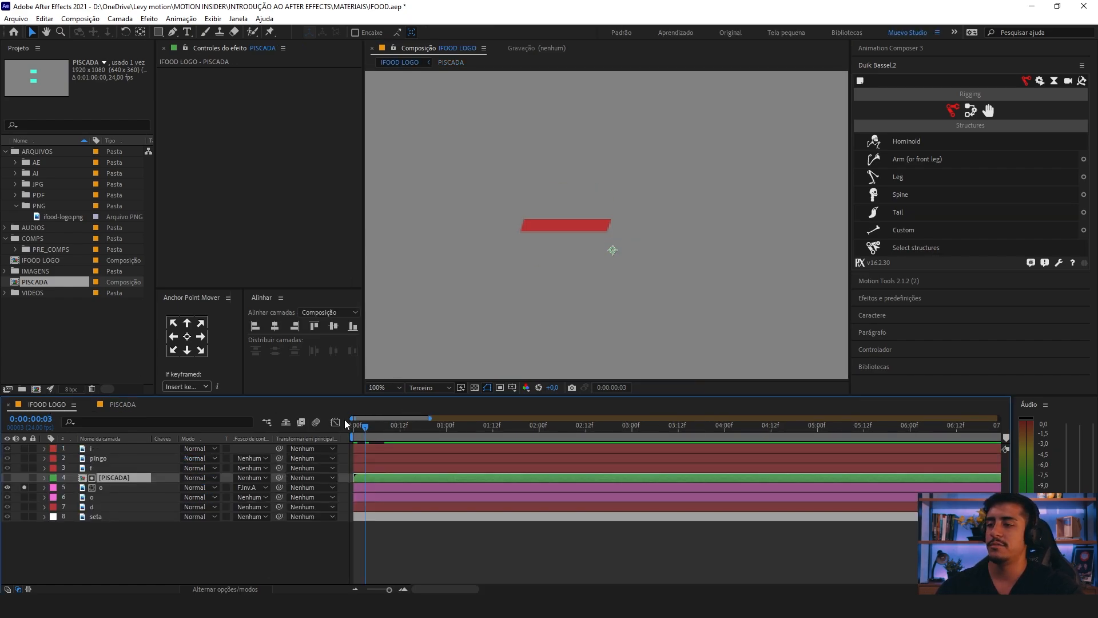
key("space")
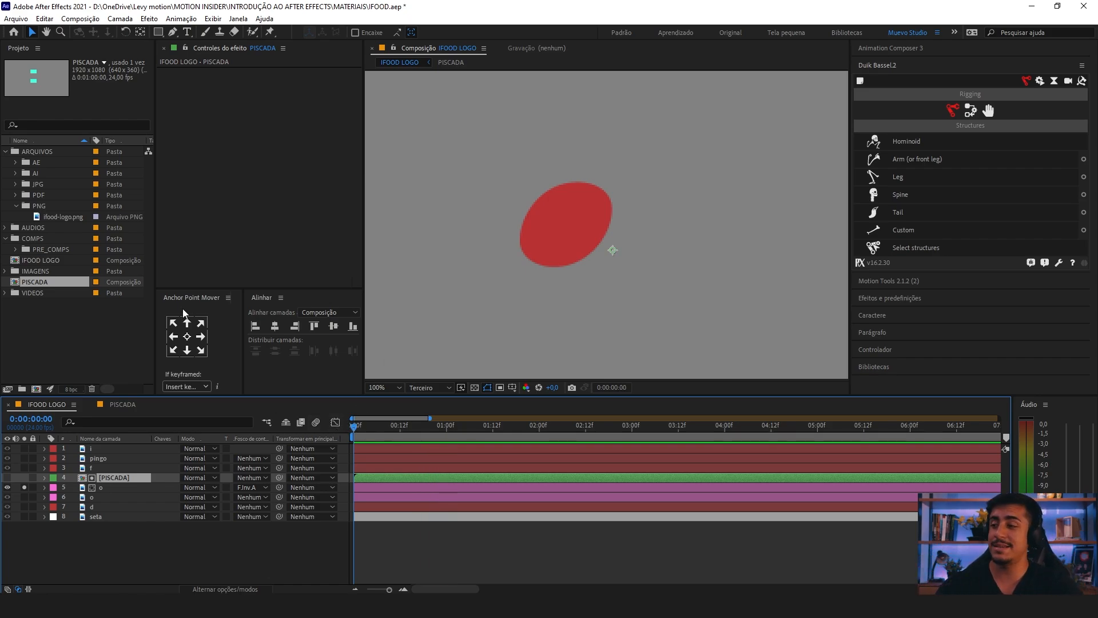
Step: In the PISCADA composition, nudge the upper rectangle (Camada de forma 1) down at frame 3 to position 878, 428
left_click(122, 404)
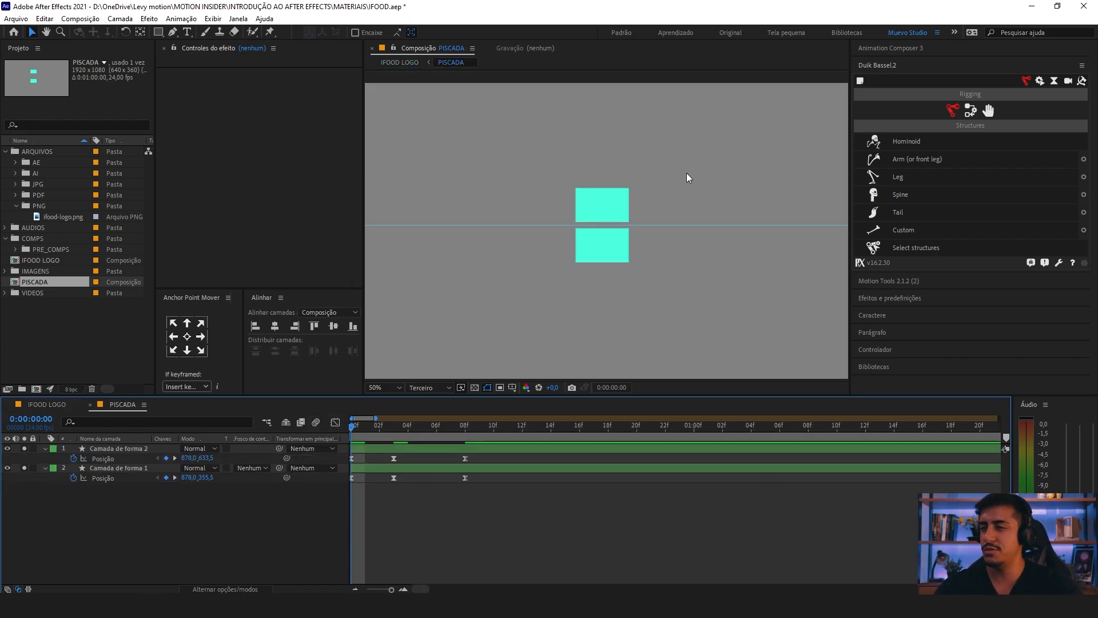
left_click(393, 423)
left_click(572, 200)
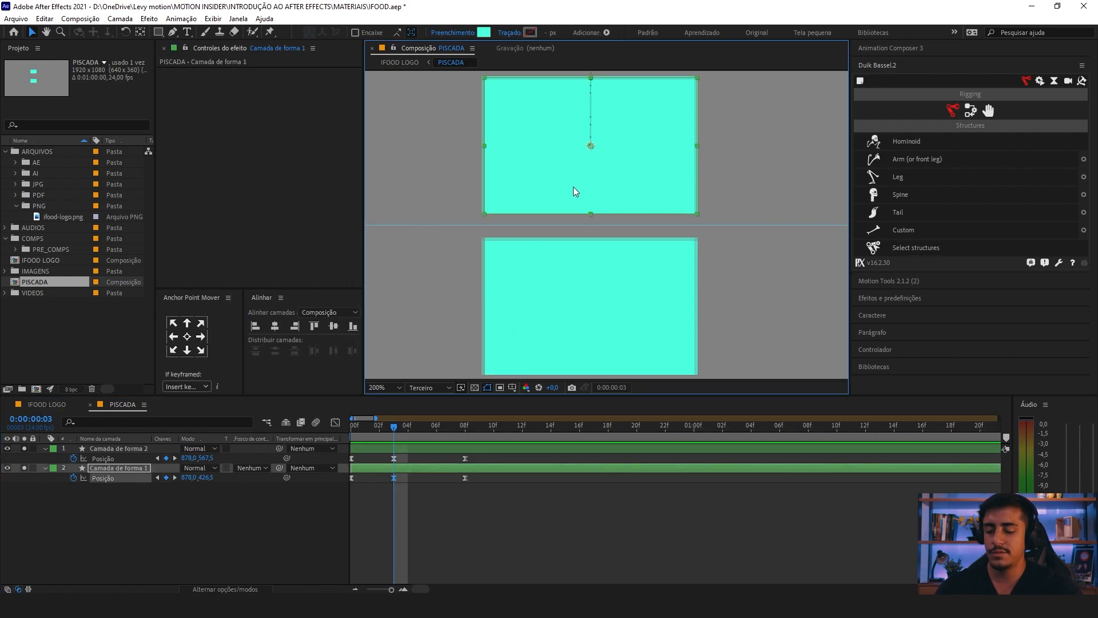
key("Down")
key("Down")
key("Down")
Step: Nudge the lower rectangle (Camada de forma 2) up at frame 3 to position 878, 564
left_click(547, 275)
key("Up")
key("Up")
key("Up")
key("Up")
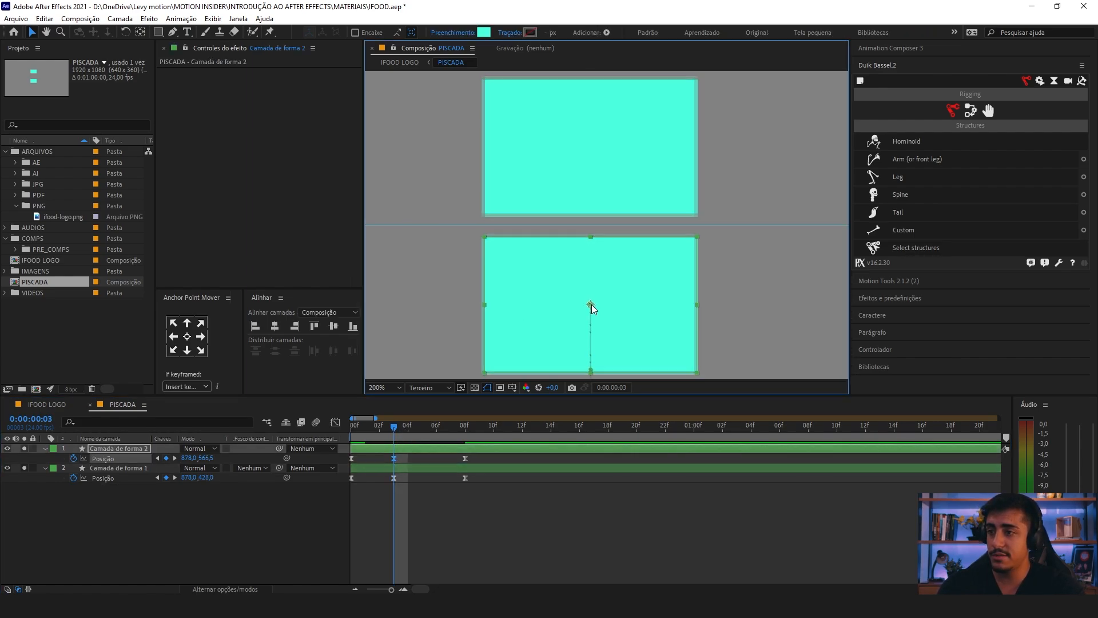
key("Up")
key("Up")
key("Up")
Step: Fine-tune the frame 3 positions to 878, 428.5 for the upper rectangle and 878, 563.5 for the lower one, and deselect
left_click(678, 184)
key("Down")
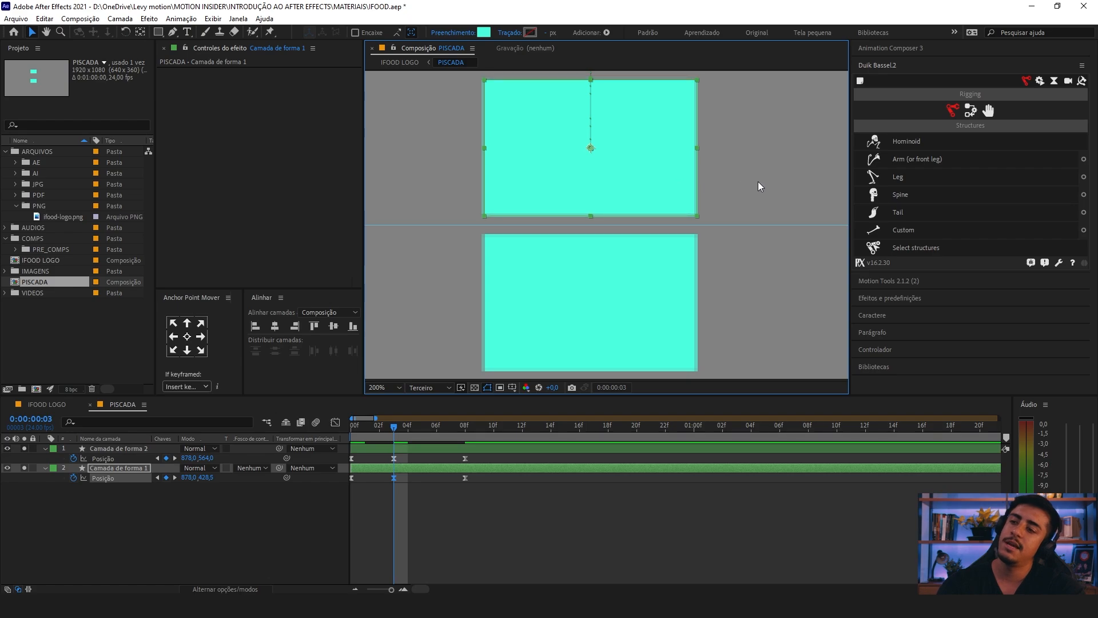
left_click(694, 243)
key("Up")
left_click(715, 247)
scroll(589, 282, "down", 2)
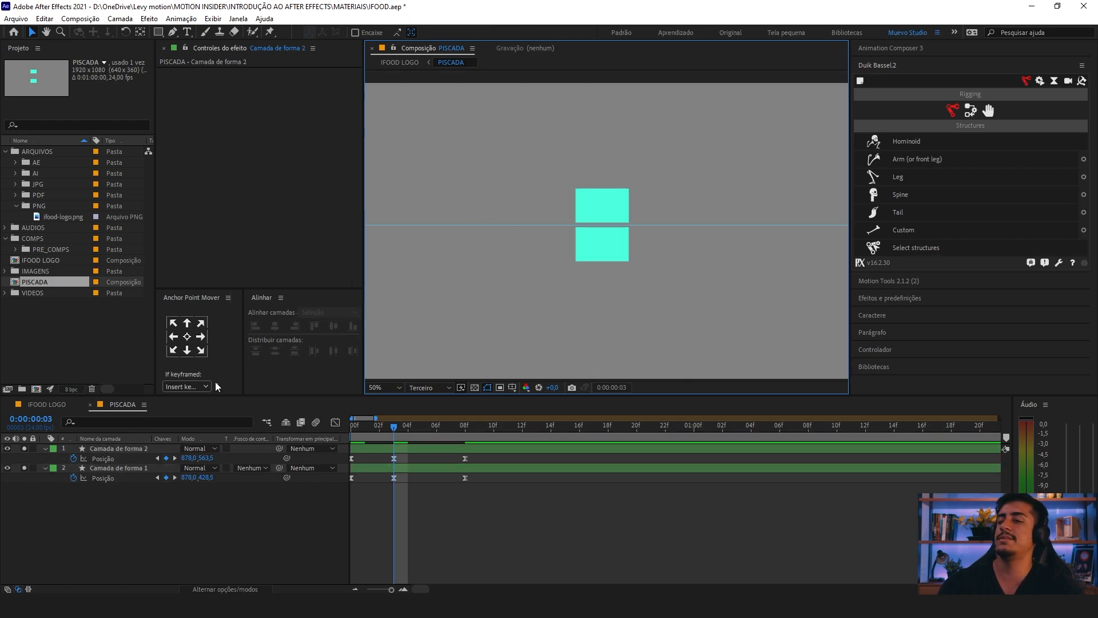
Step: Play the narrower blink in the IFOOD LOGO composition
left_click(46, 404)
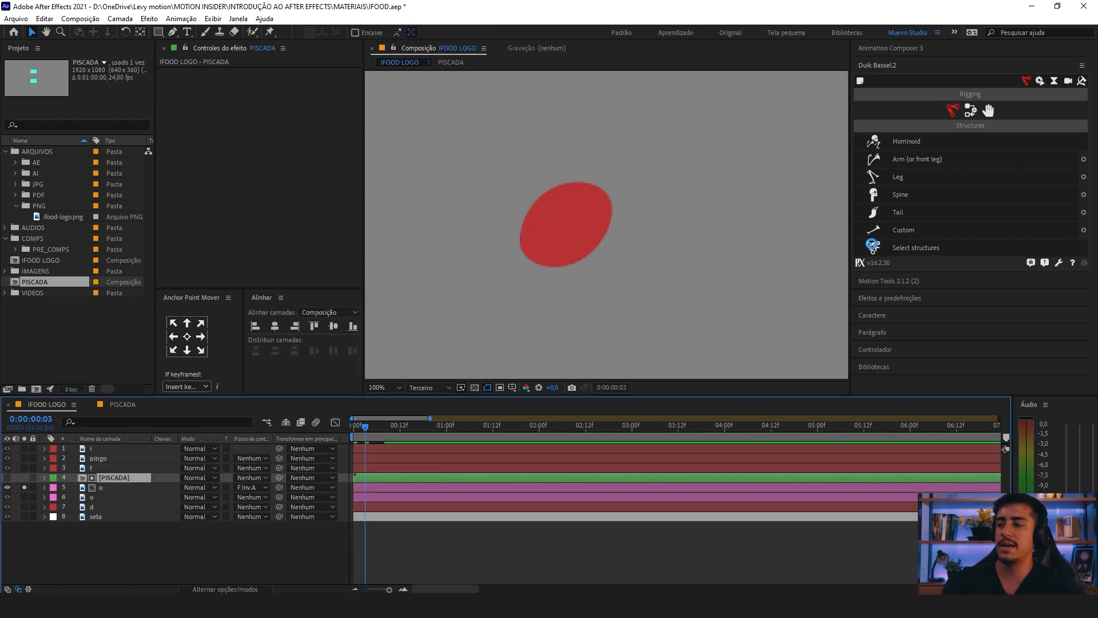
key("space")
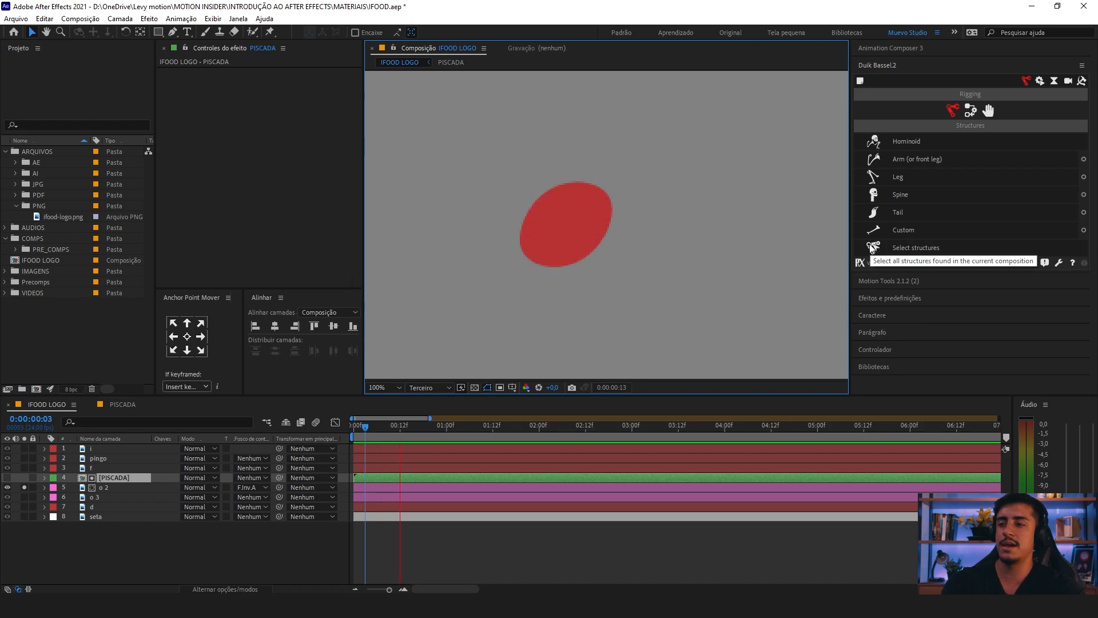
key("space")
scroll(373, 435, "down", 1)
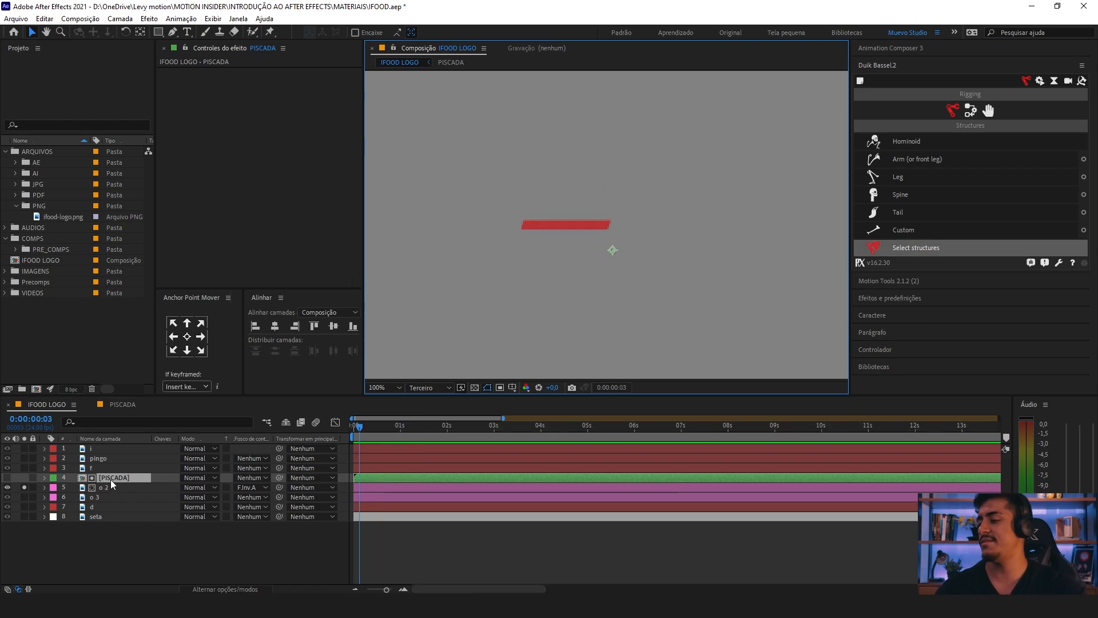
Step: In the PISCADA composition, copy each rectangle layer's three Position keyframes and paste them on the same layer at 0:00:01:19
double_click(111, 480)
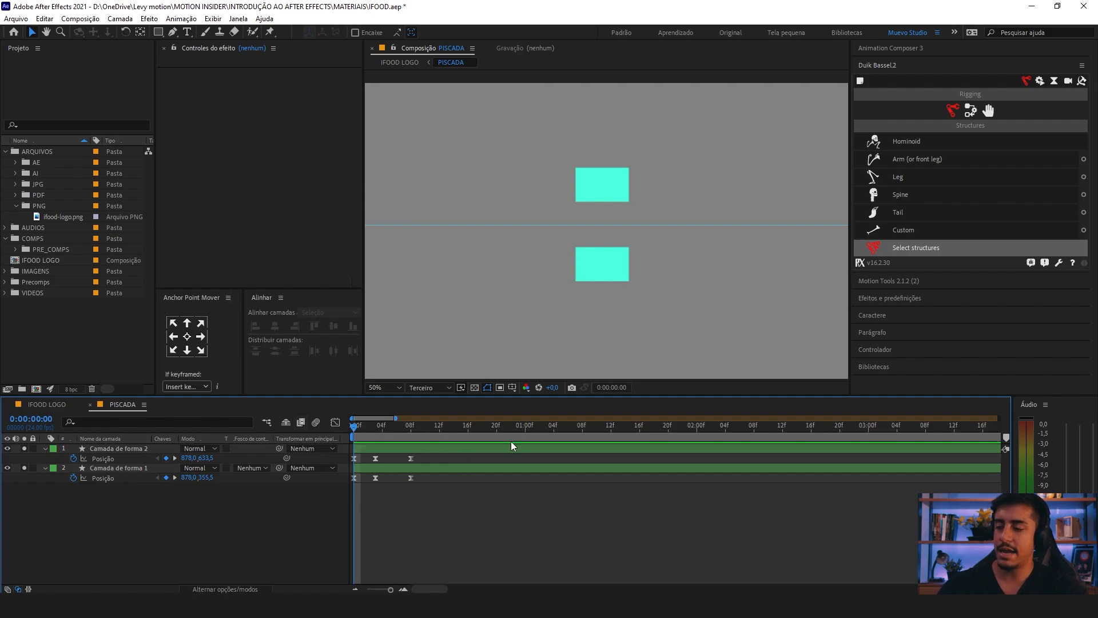
key("space")
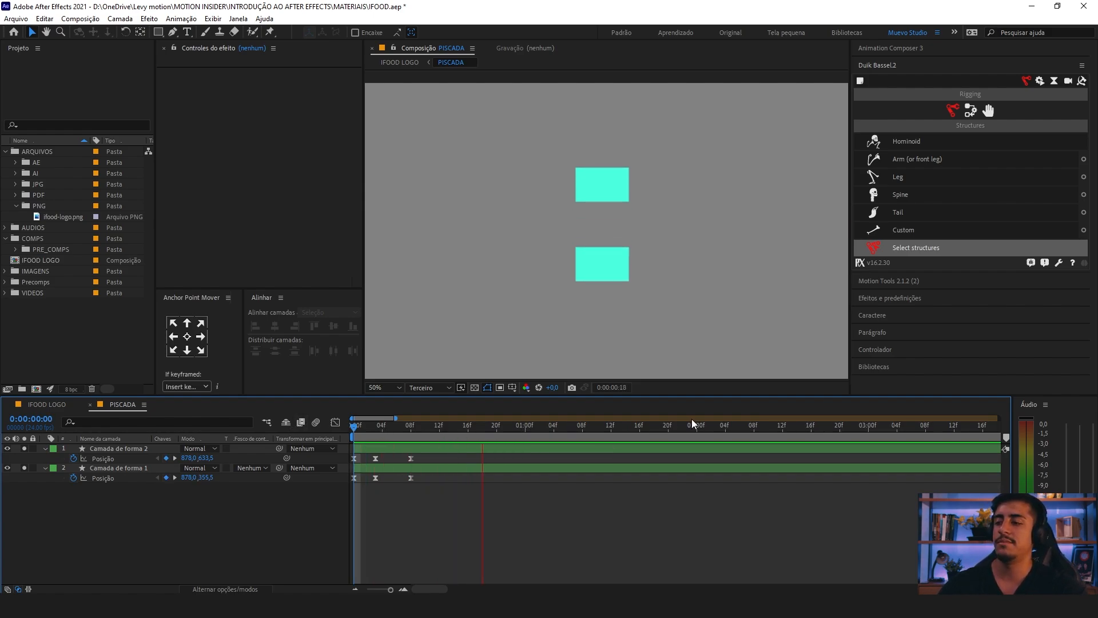
key("space")
left_click_drag(419, 456, 348, 459)
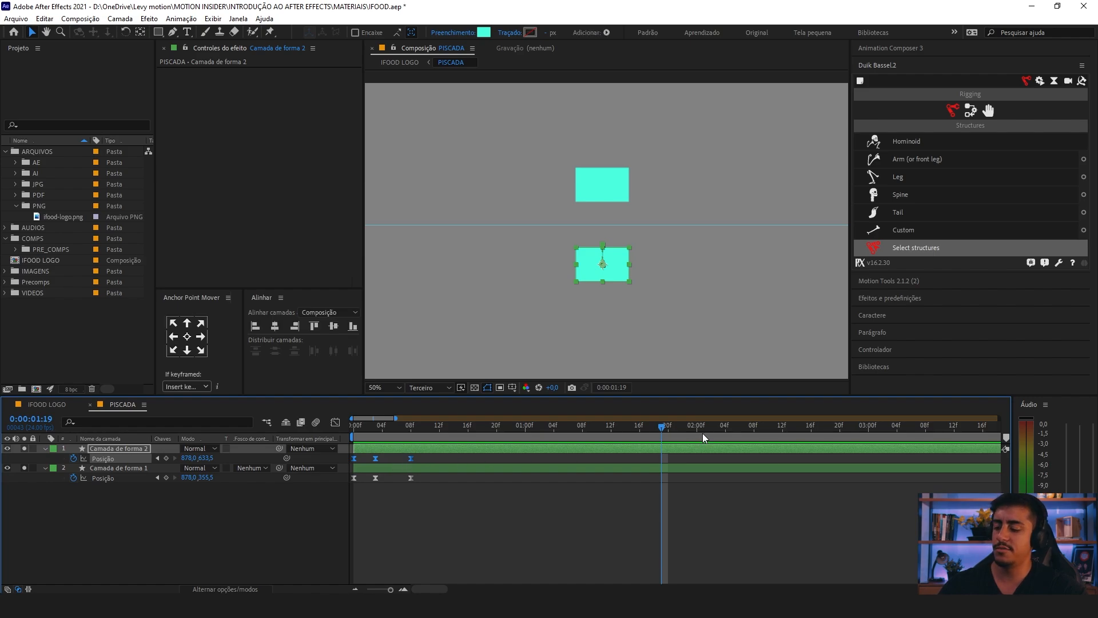
key("ctrl+v")
left_click_drag(417, 476, 337, 481)
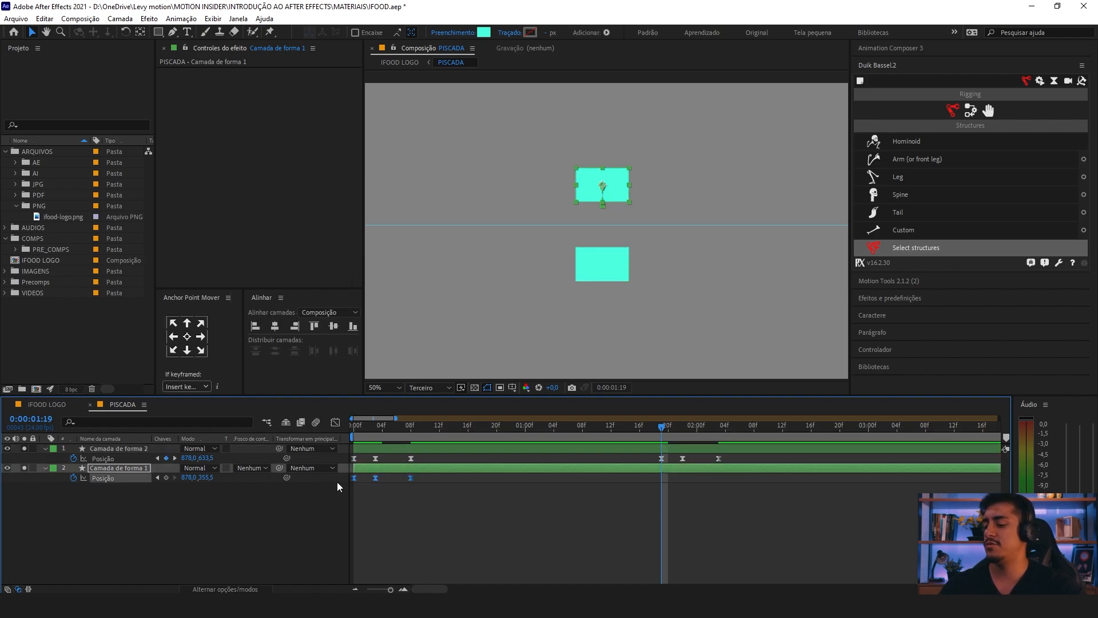
key("ctrl+v")
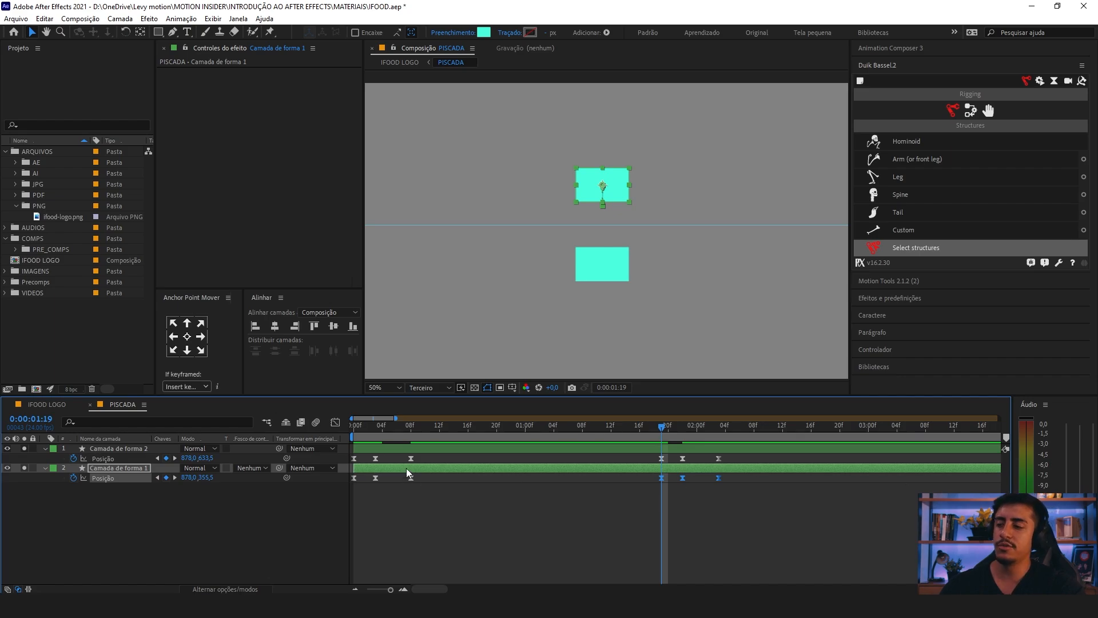
Step: Try to paste the Position keyframes of both rectangle layers together at 0:00:01:19, and undo the paste
left_click_drag(430, 485, 341, 456)
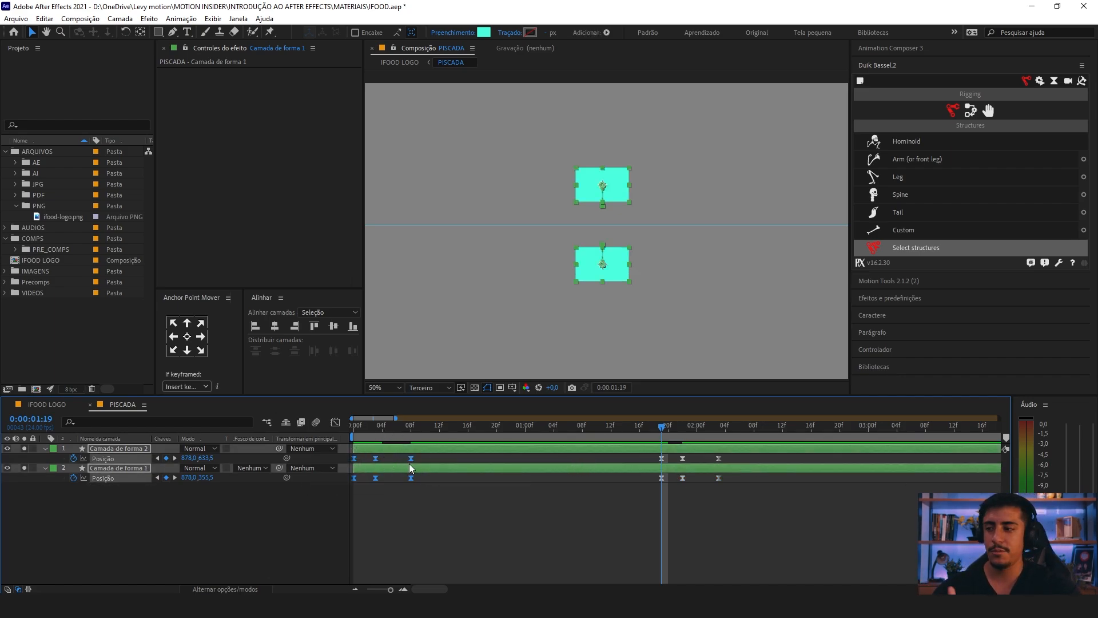
left_click_drag(417, 456, 336, 490)
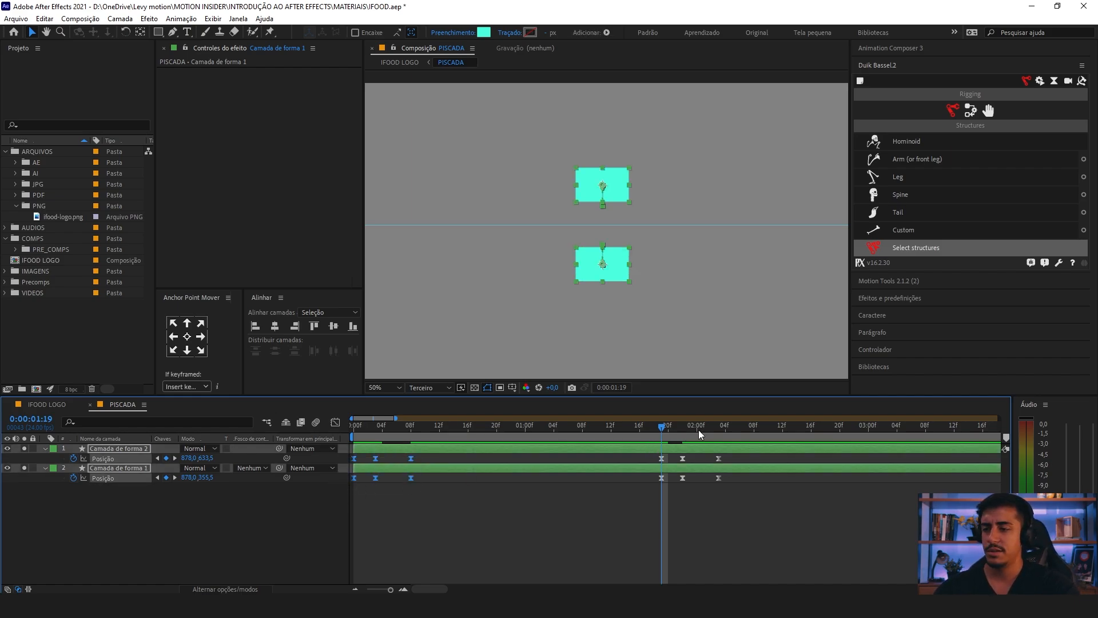
key("ctrl+v")
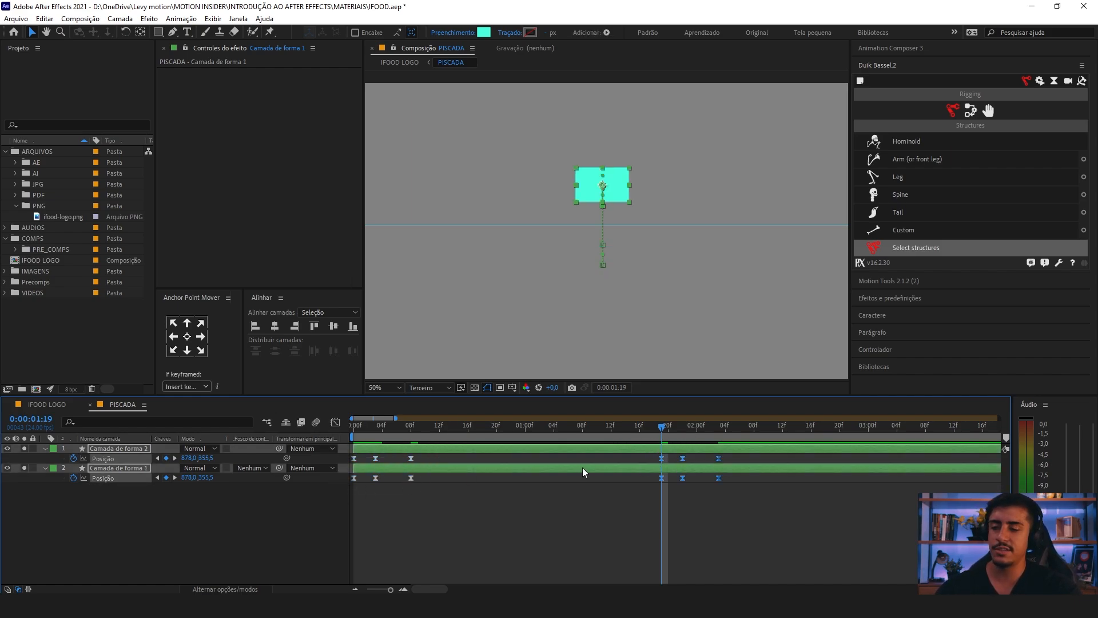
key("ctrl+z")
Step: Play the PISCADA composition from the first frame to check the two blinks
left_click_drag(478, 428, 186, 439)
key("space")
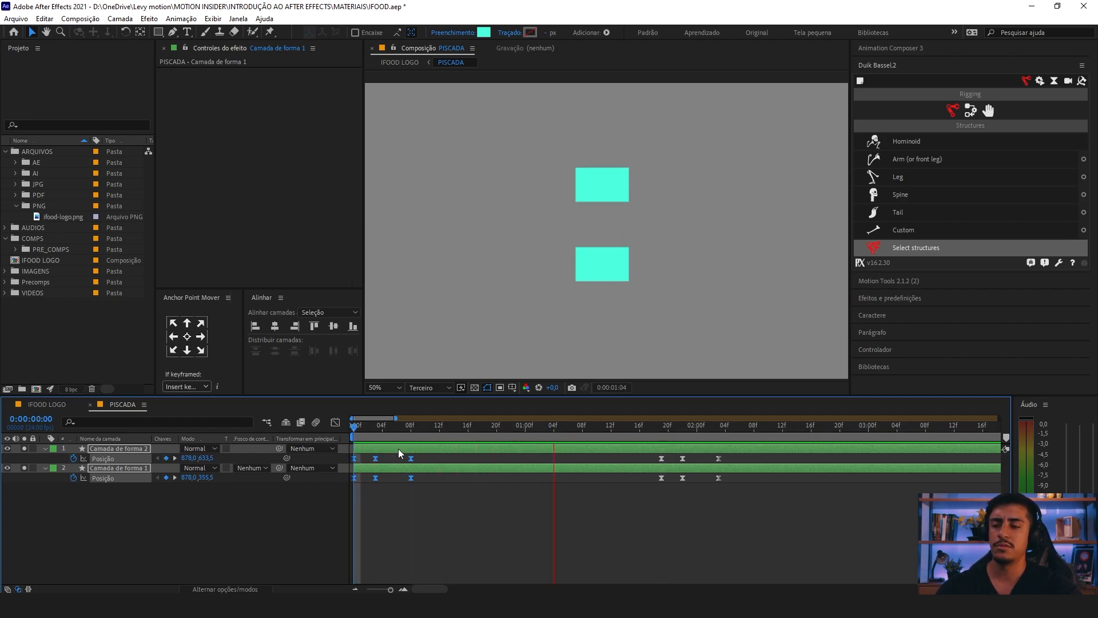
key("space")
Step: Copy the second blink's Position keyframes on both rectangle layers and paste them at 0:00:02:05 as a third blink
left_click_drag(746, 456, 629, 467)
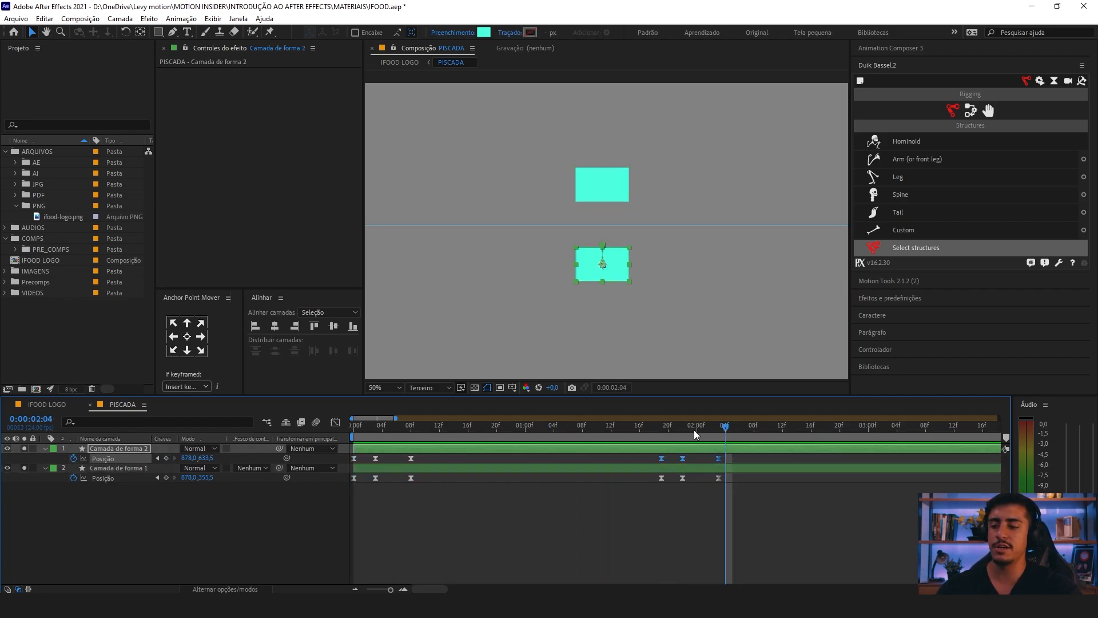
left_click(734, 431)
key("ctrl+c")
key("ctrl+v")
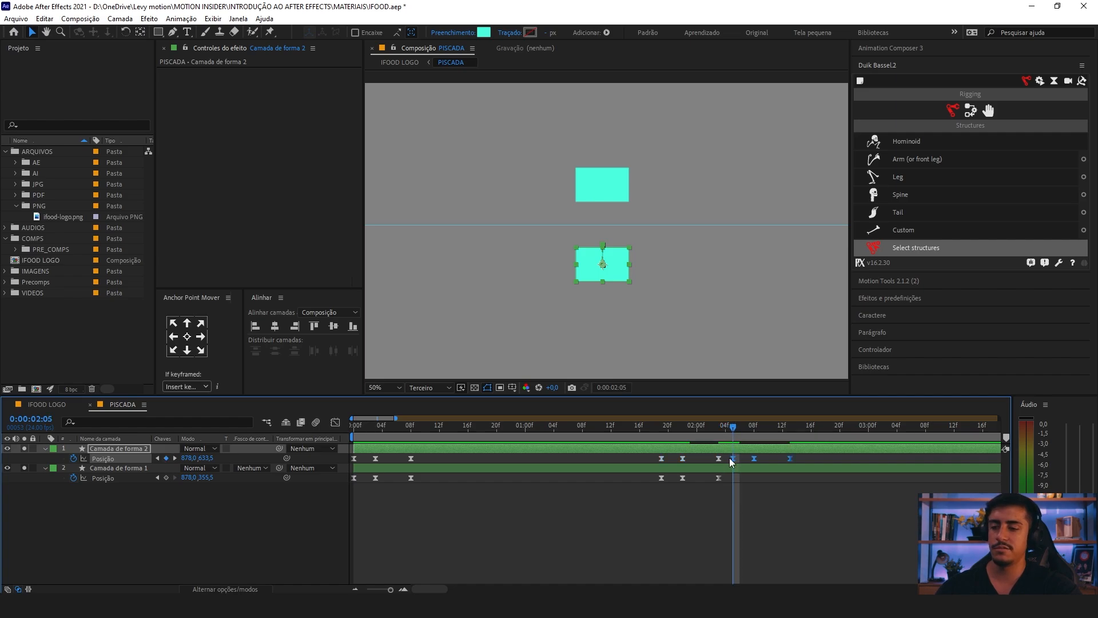
left_click(686, 478)
key("ctrl+v")
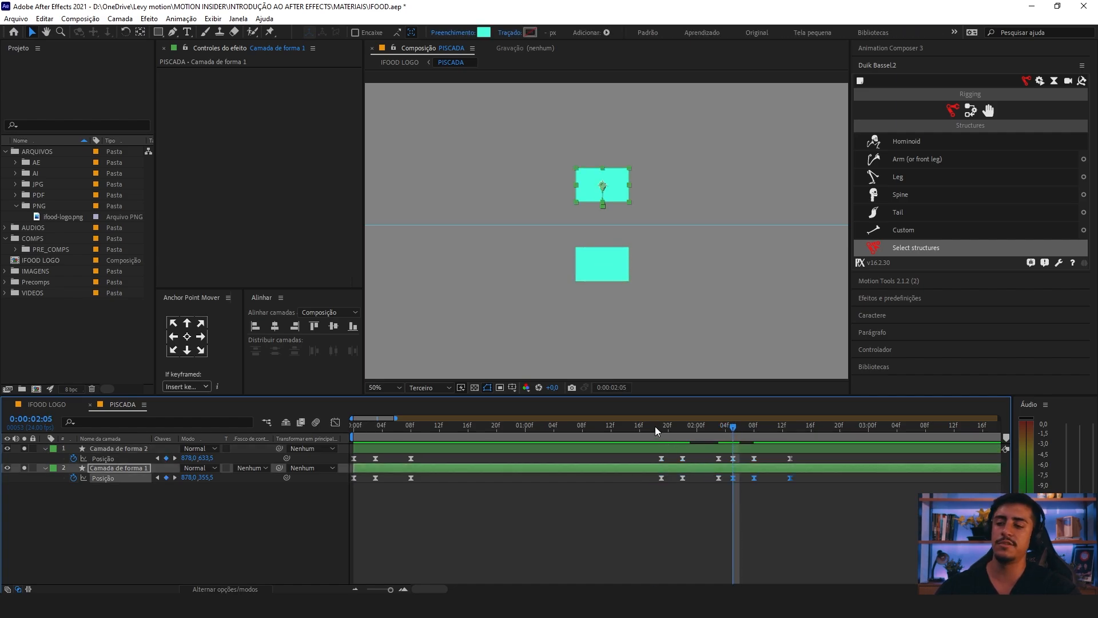
Step: Preview the repeated blinks from 0:00:01:17 in PISCADA, and play them in the IFOOD LOGO composition
left_click(646, 426)
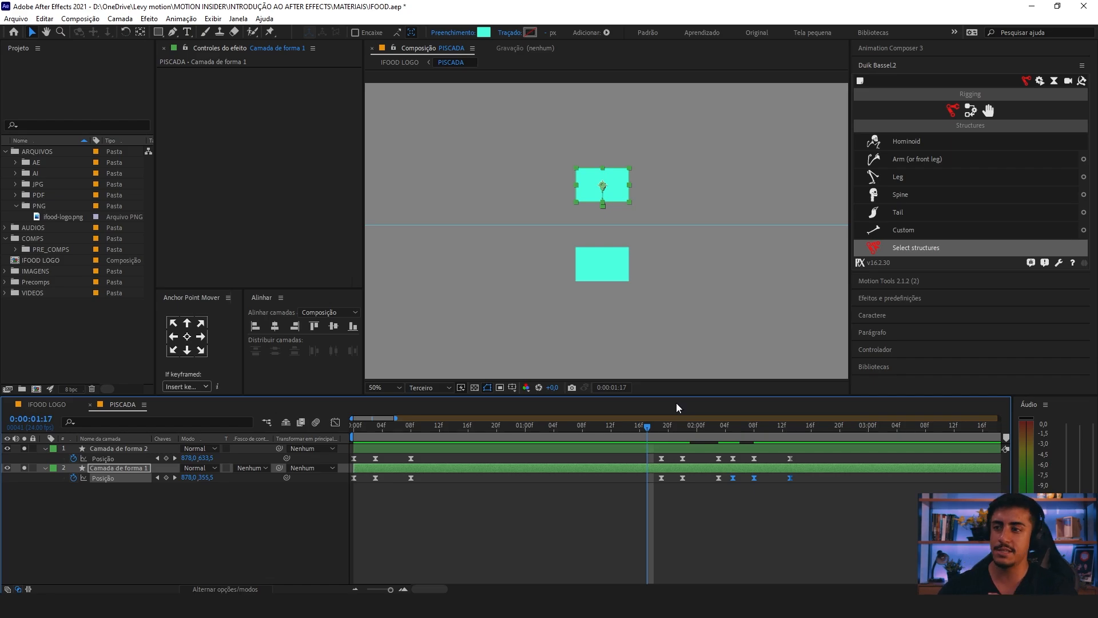
key("space")
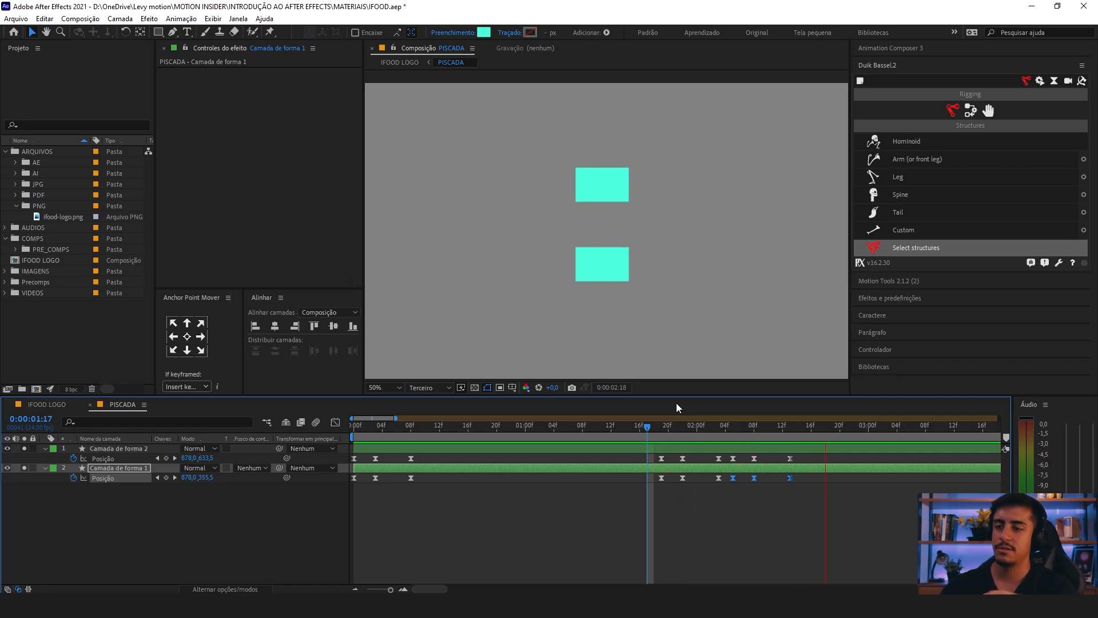
left_click(67, 404)
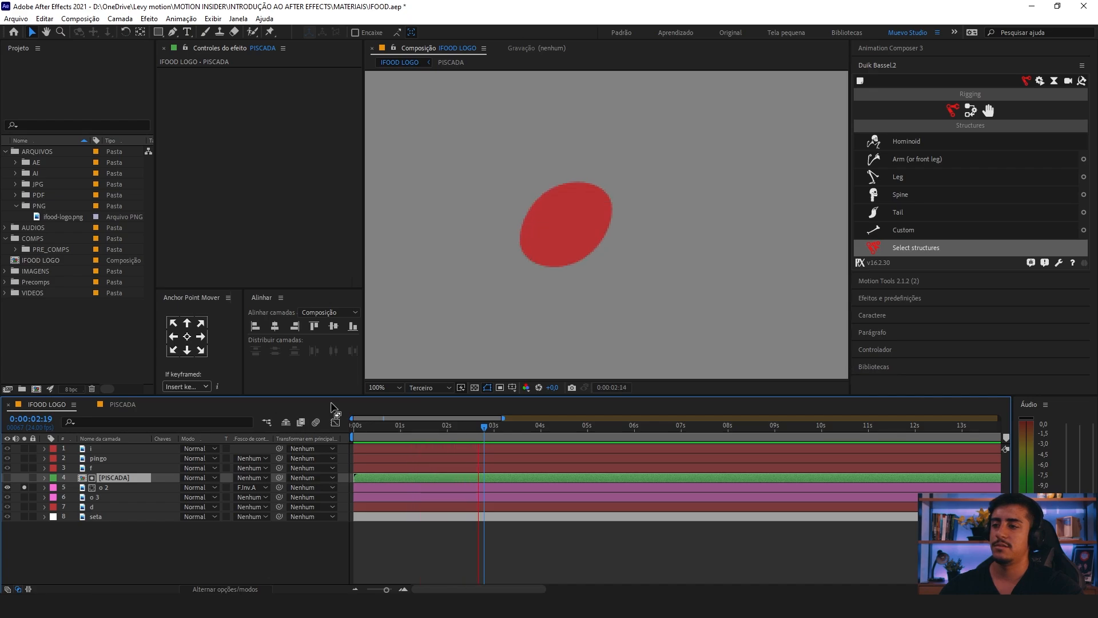
key("space")
key("minus")
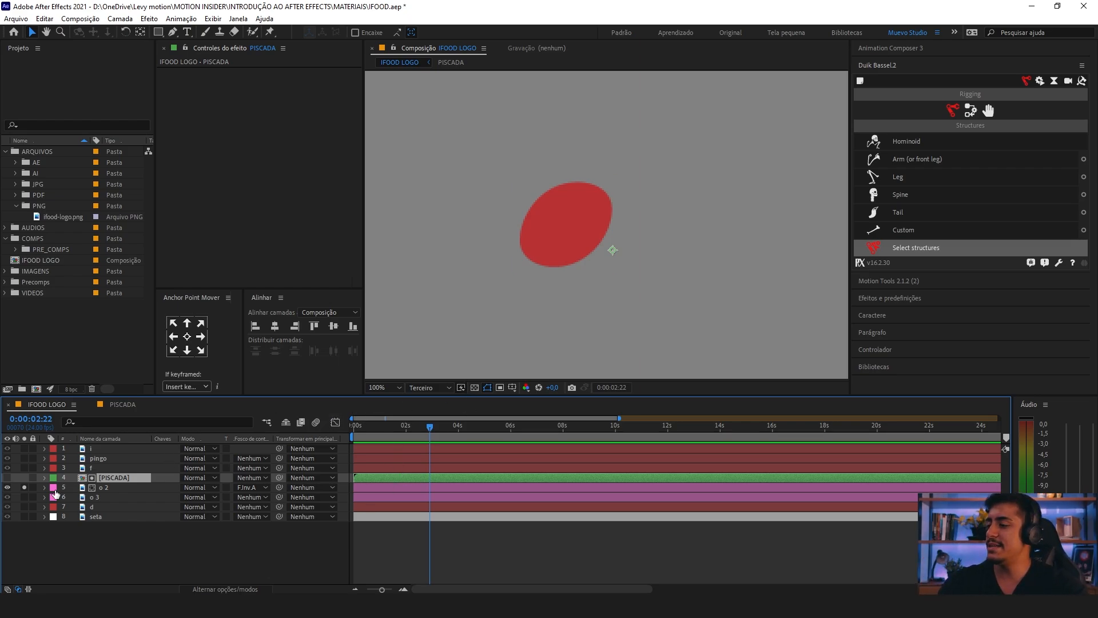
key("comma")
key("period")
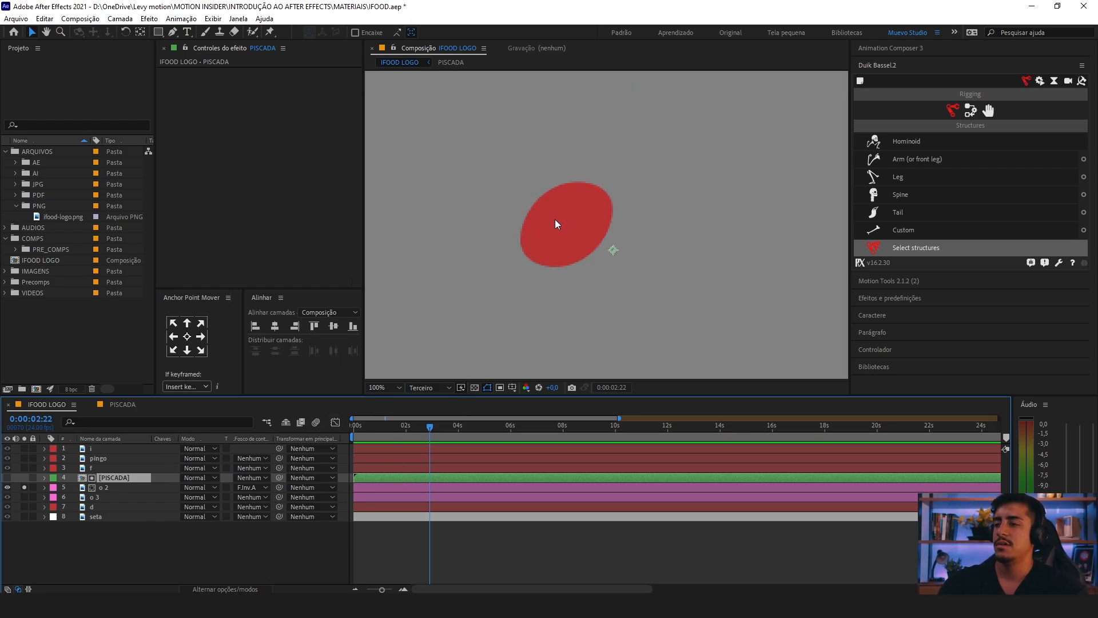
Step: Solo the o 3 layer, duplicate the PISCADA layer, and place the duplicate directly above o 3
left_click(25, 497)
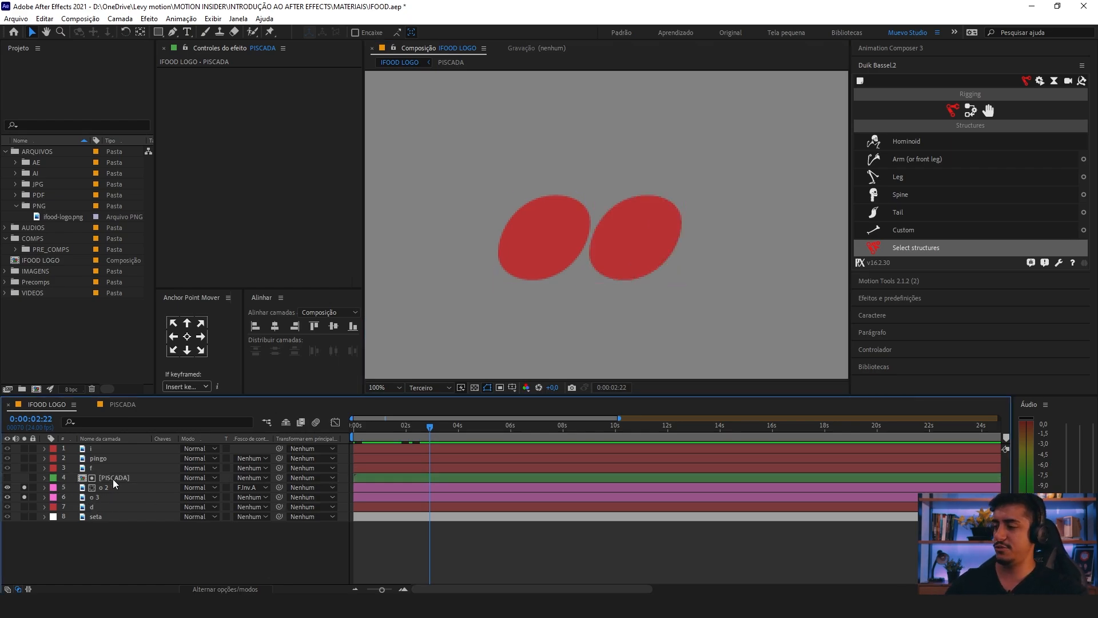
key("ctrl+d")
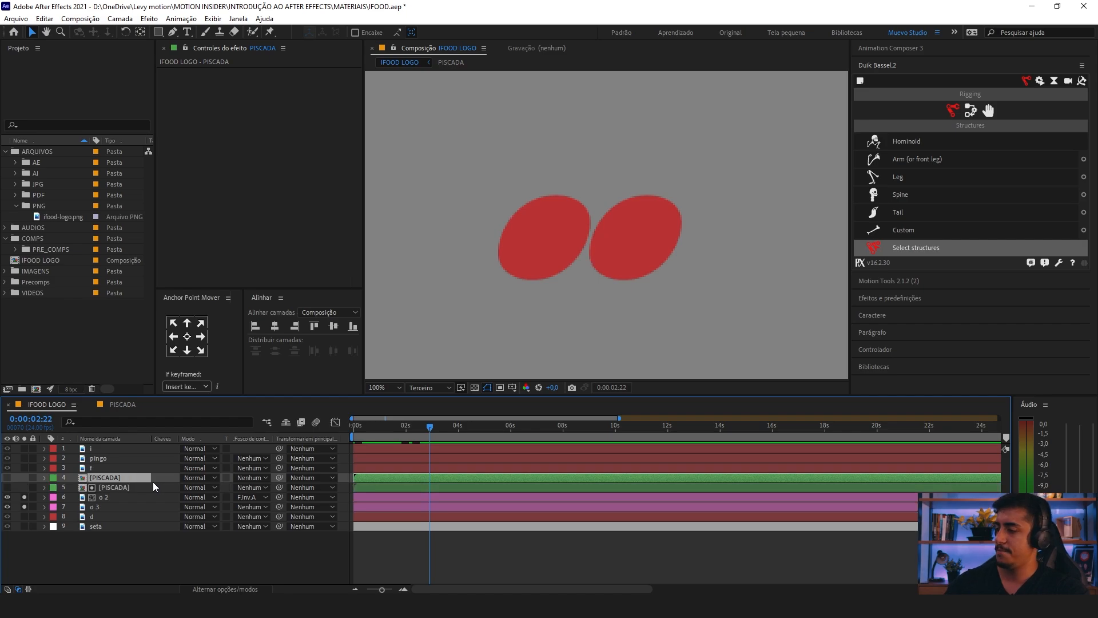
left_click_drag(99, 480, 126, 500)
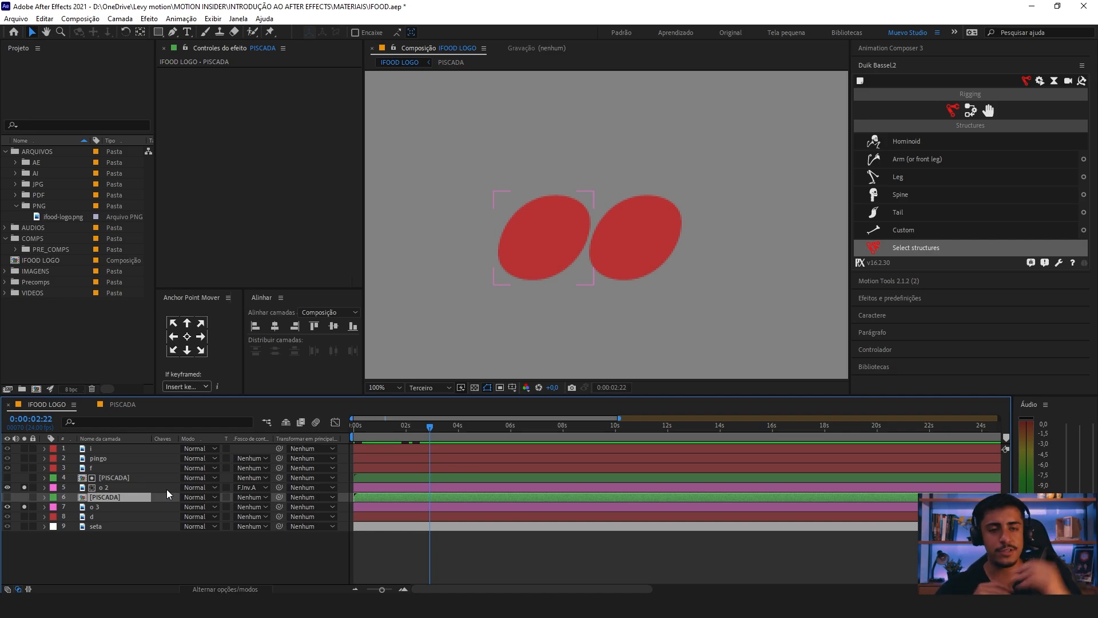
left_click(500, 312)
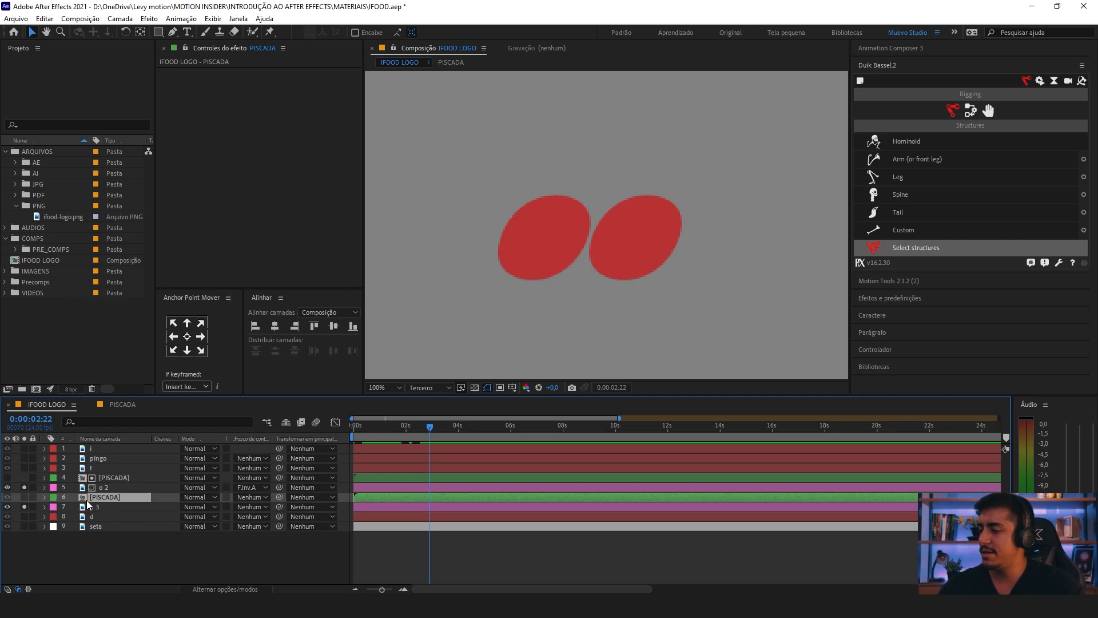
Step: Solo the duplicated PISCADA layer and move it horizontally so its rectangles line up with the second o
left_click(24, 497)
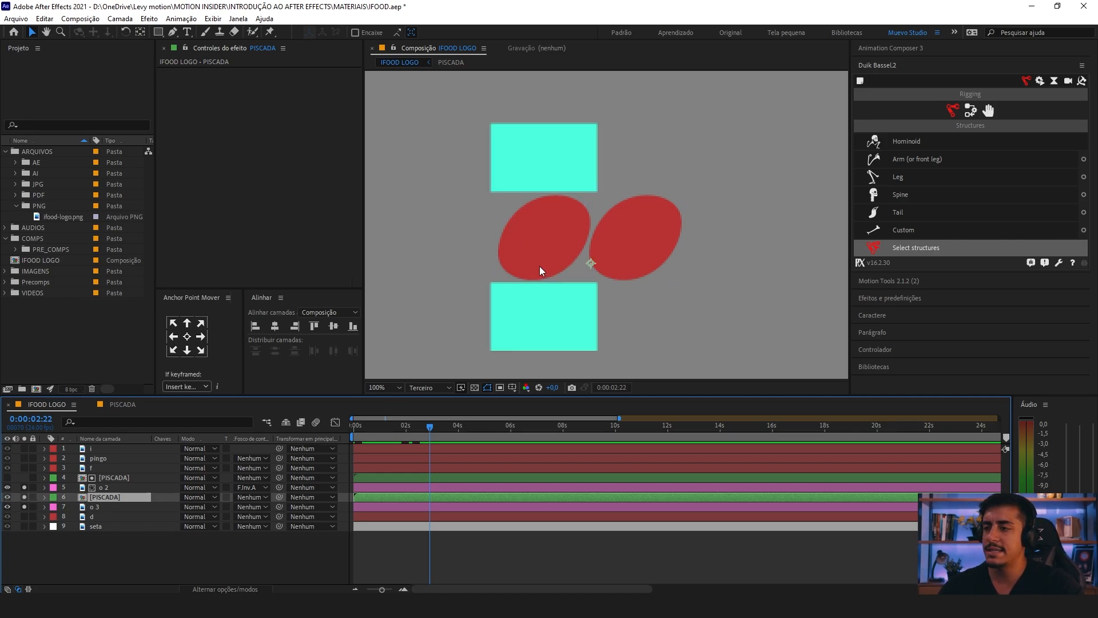
left_click_drag(540, 266, 632, 265)
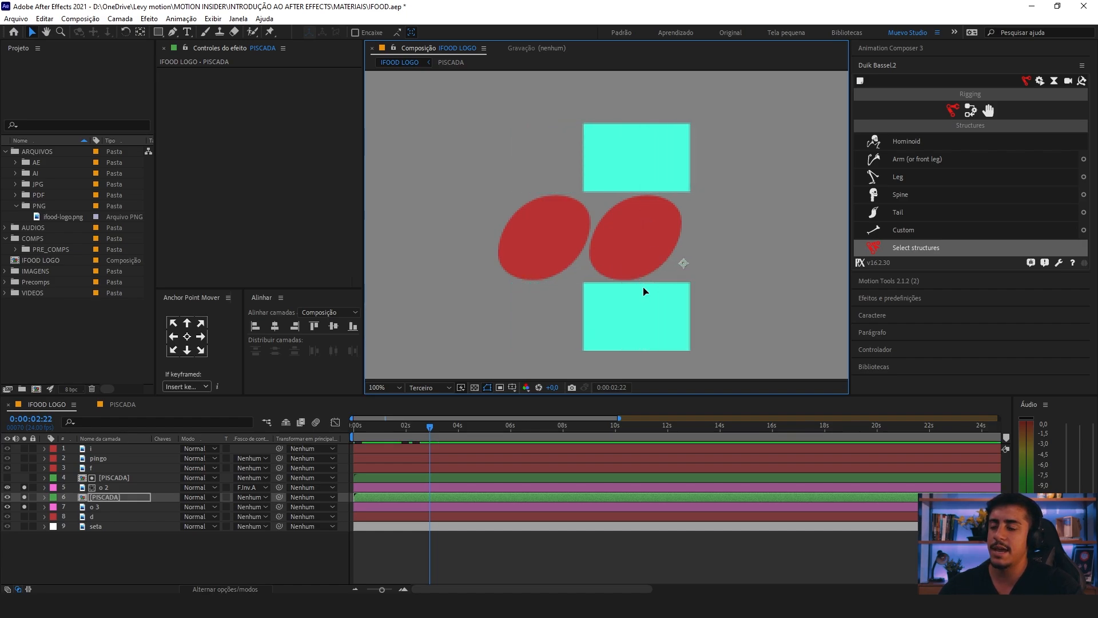
key("Right")
key("Right")
key("Right")
key("Right")
Step: Set the o 3 layer's track matte to Fosco invertido de alfa using the PISCADA layer above it
left_click(111, 501)
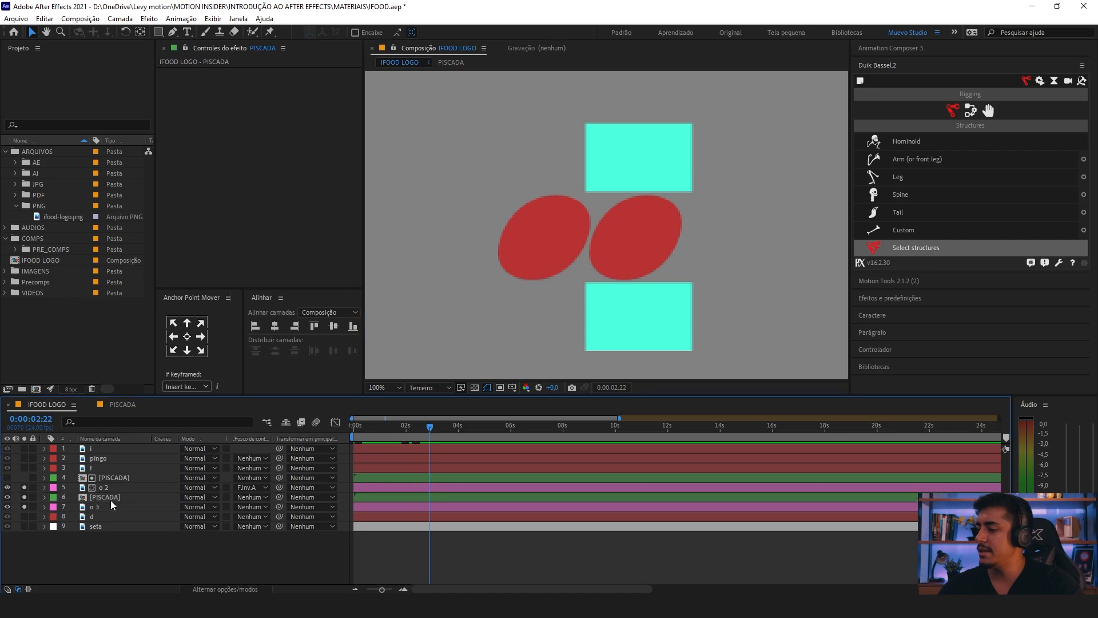
left_click(113, 501)
left_click(110, 507)
left_click(251, 507)
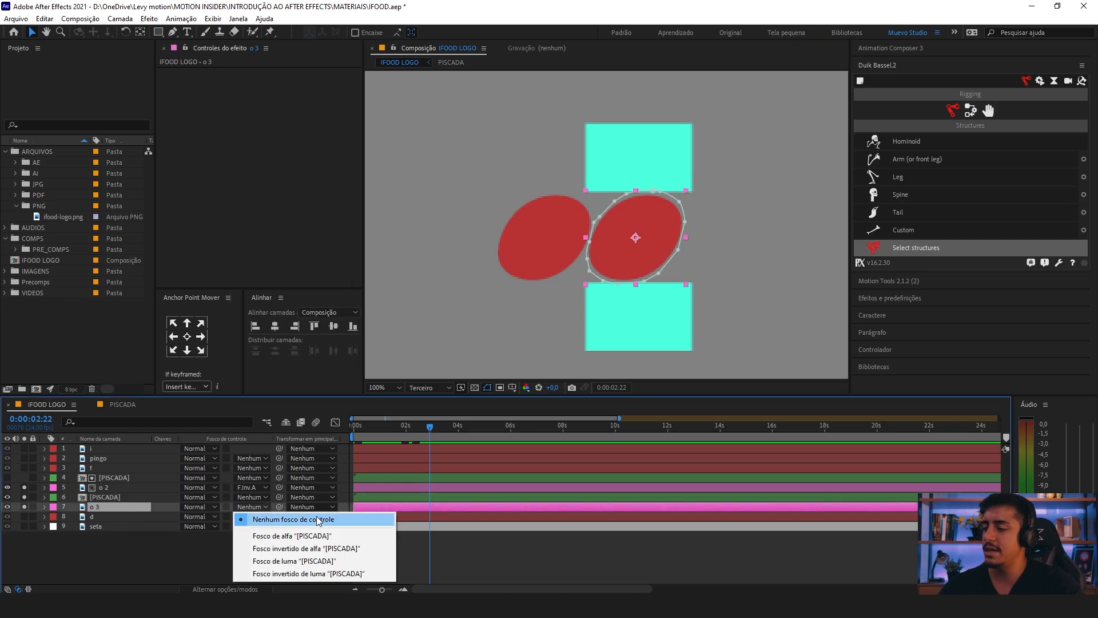
left_click(306, 548)
Step: Identify the two PISCADA matte layers, and preview both o letters blinking from the start of the IFOOD LOGO composition
left_click_drag(382, 430, 352, 434)
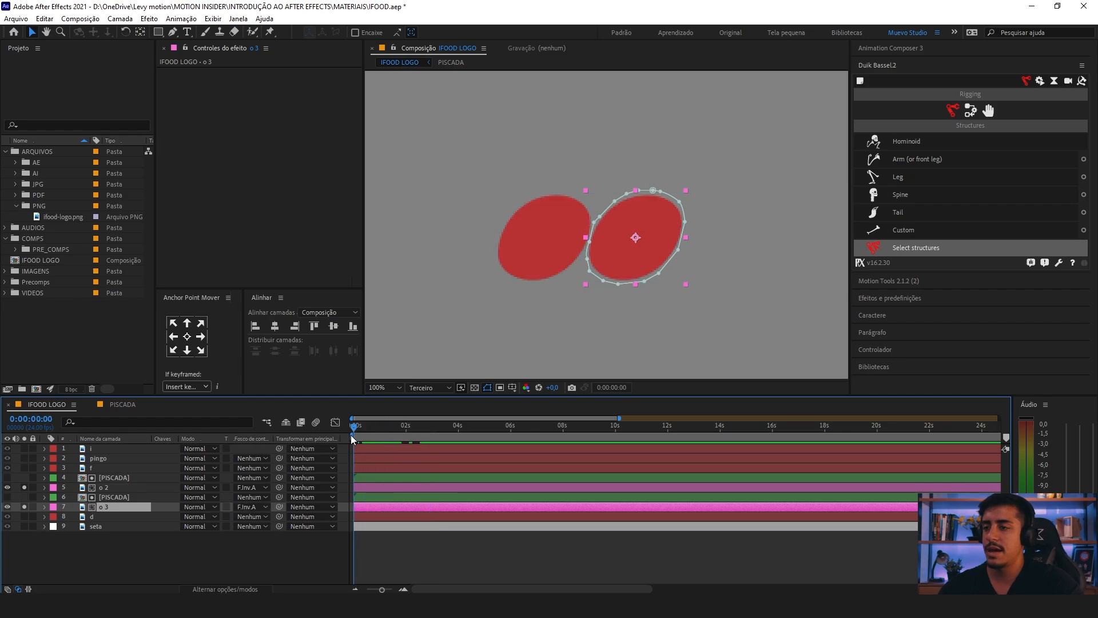
left_click(124, 569)
left_click(119, 498)
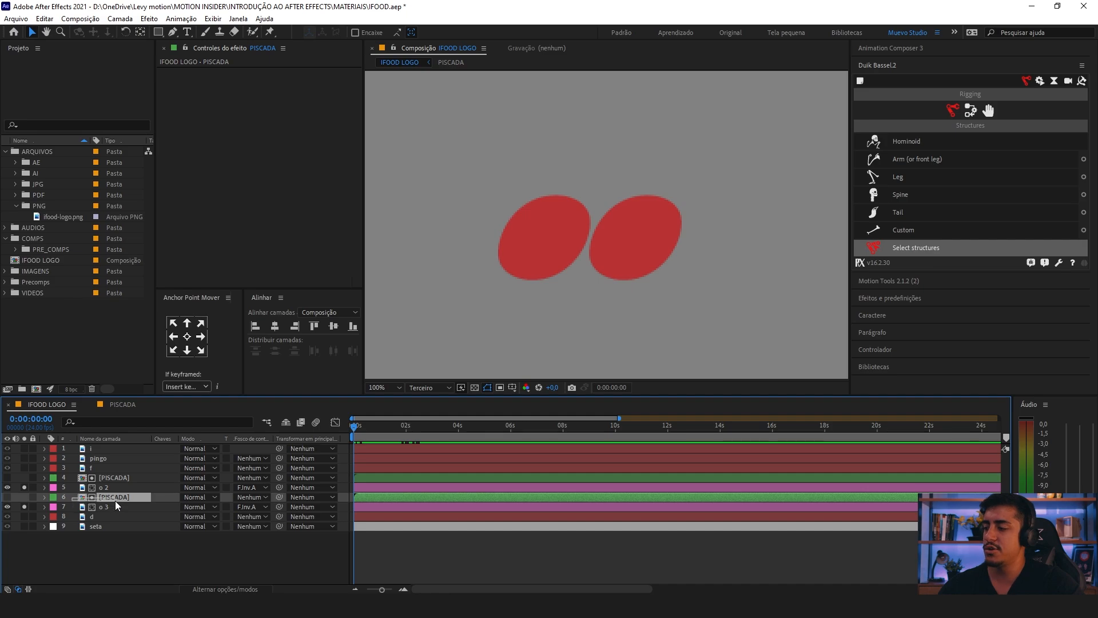
left_click(80, 479)
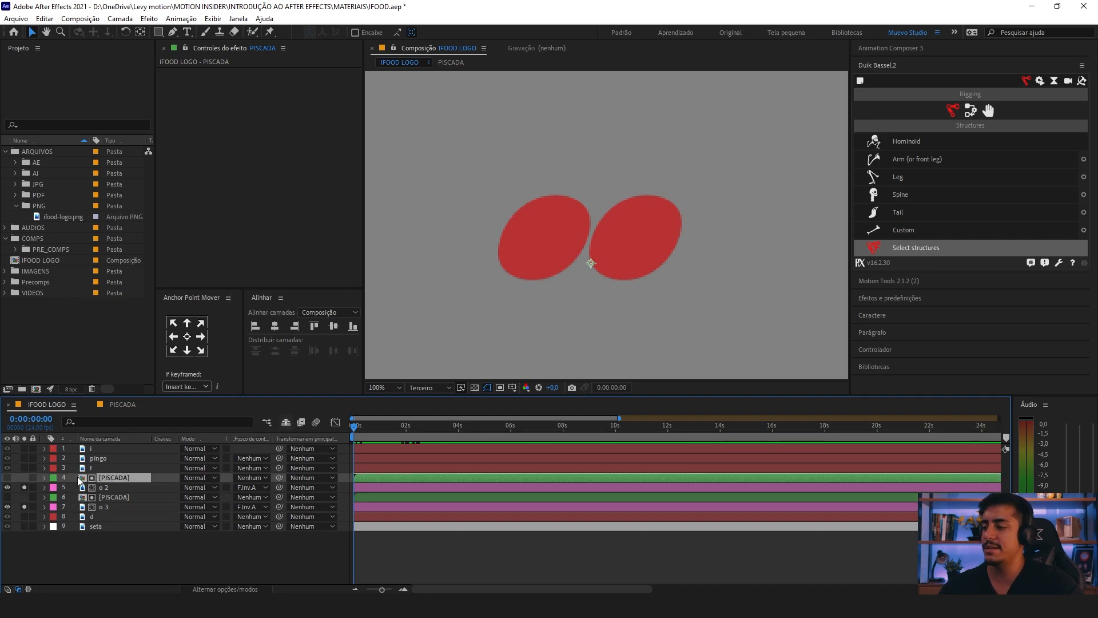
left_click(133, 497)
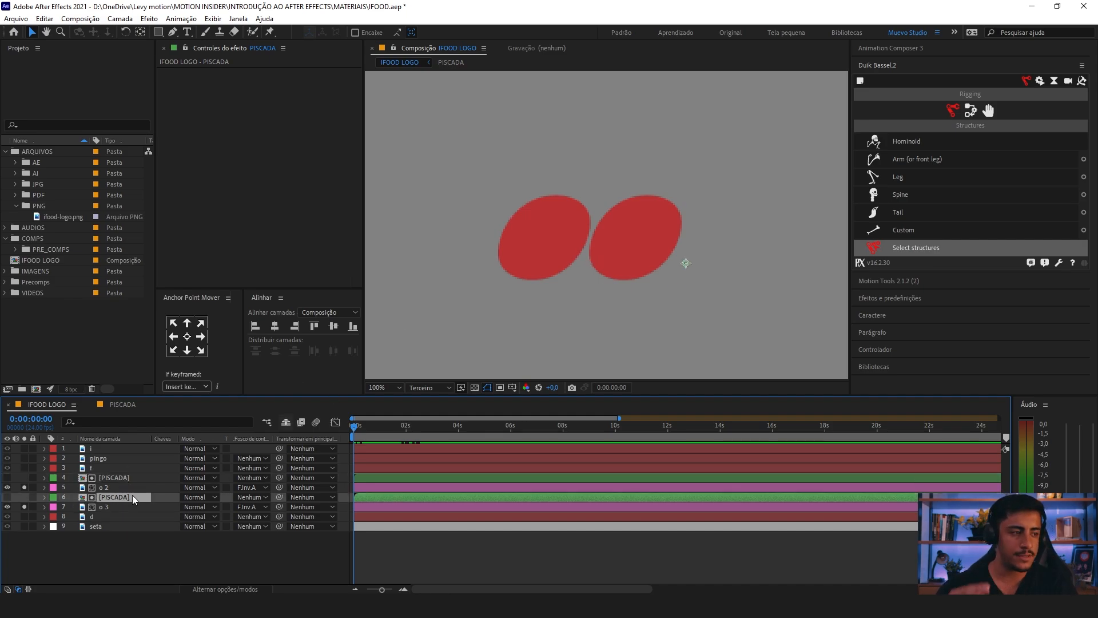
key("space")
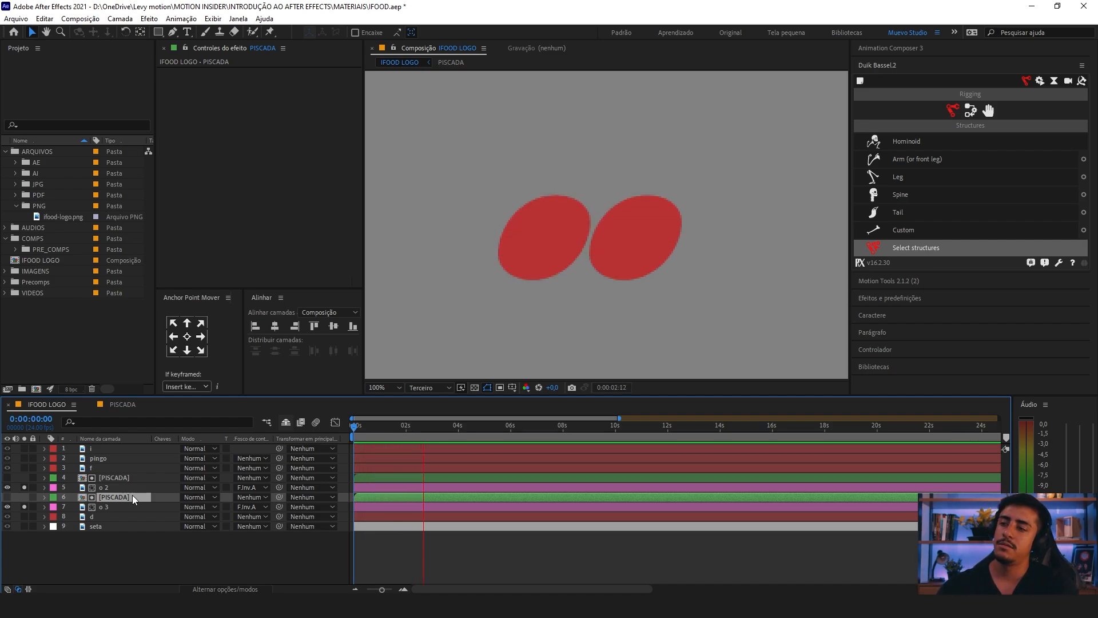
key("space")
key("minus")
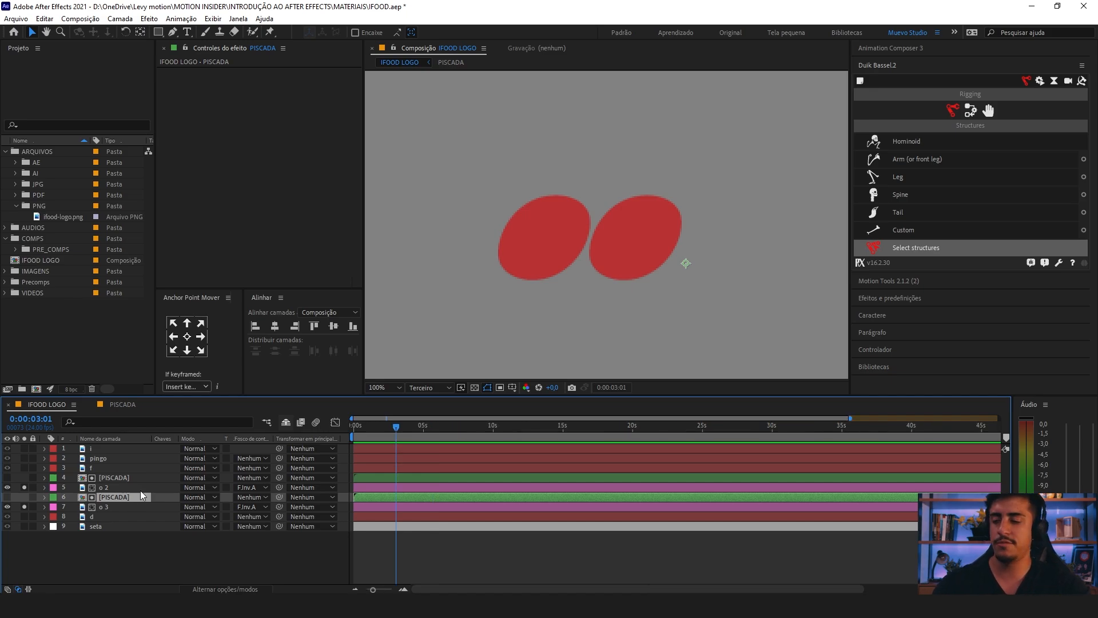
Step: Fit the whole composition in the viewer and replay the blinks from 0:00:00:00
left_click(394, 388)
left_click(396, 196)
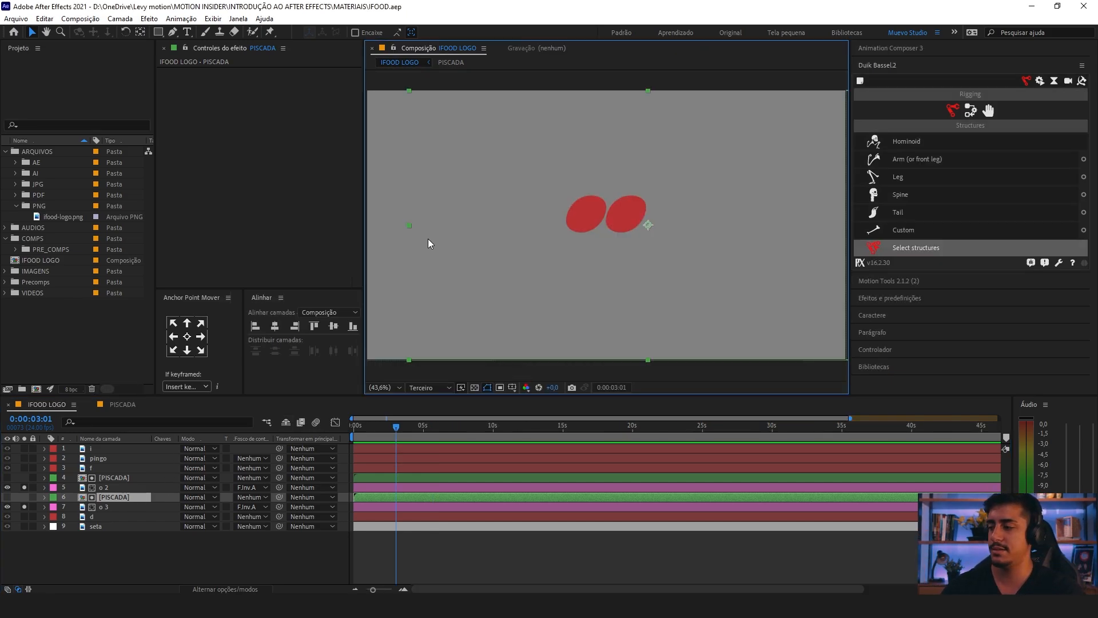
key("space")
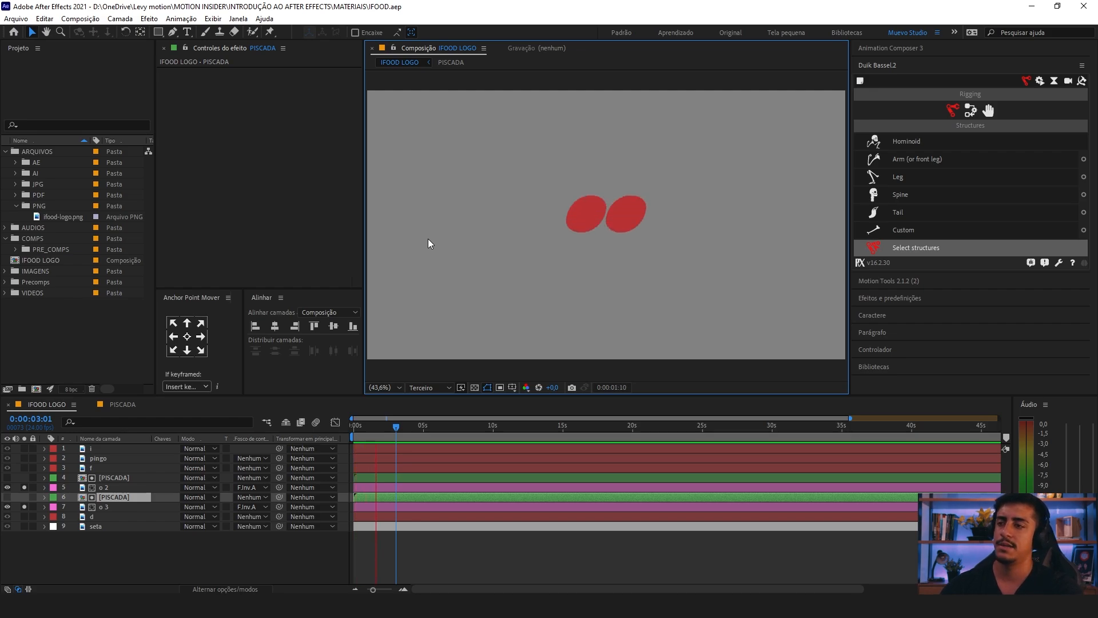
key("space")
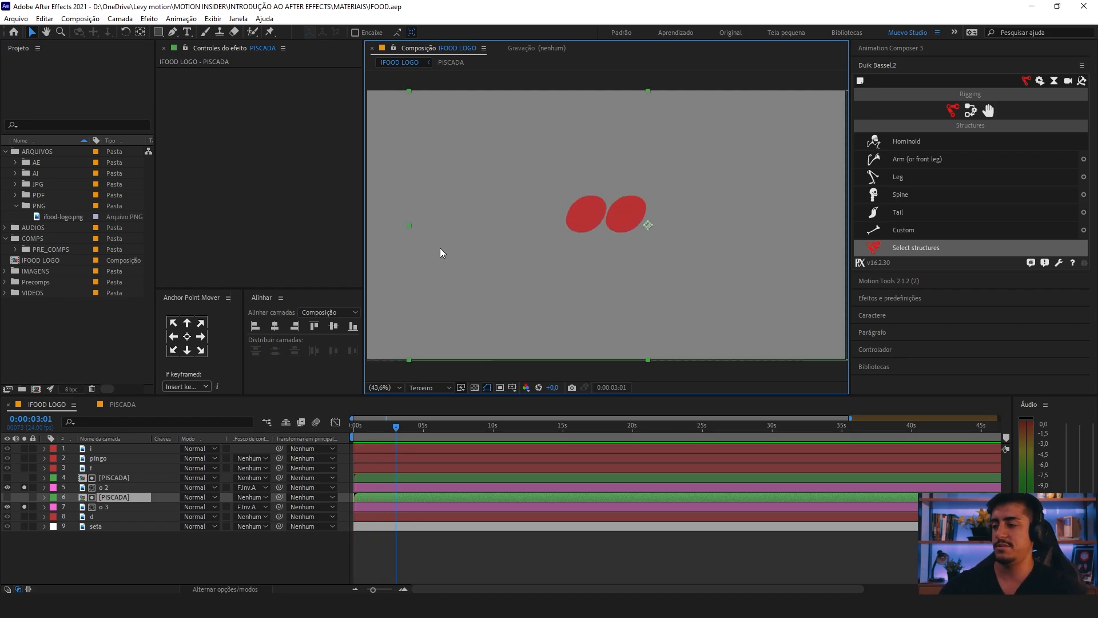
left_click_drag(395, 426, 339, 427)
key("space")
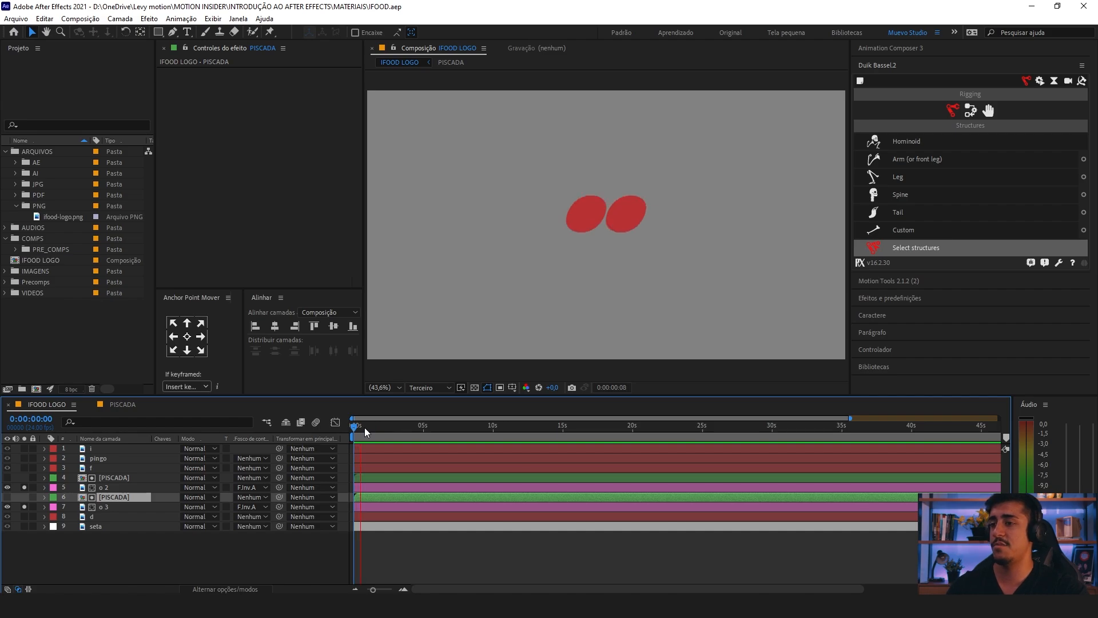
key("space")
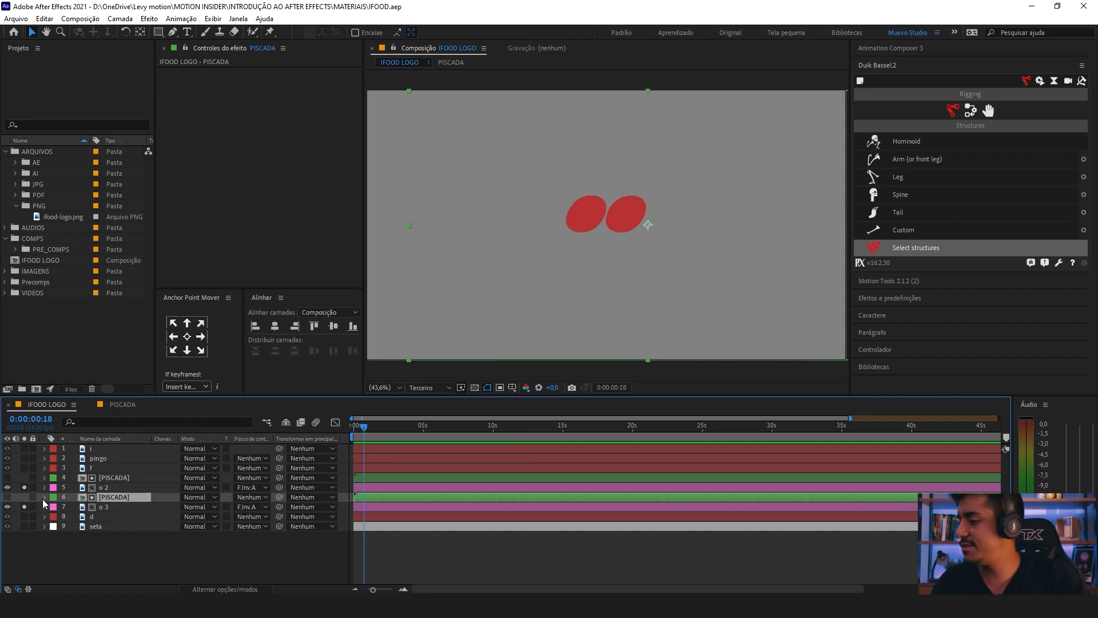
Step: Turn off solo on the o 2 and o 3 layers, clear the layer selection, and save the project
left_click(24, 506)
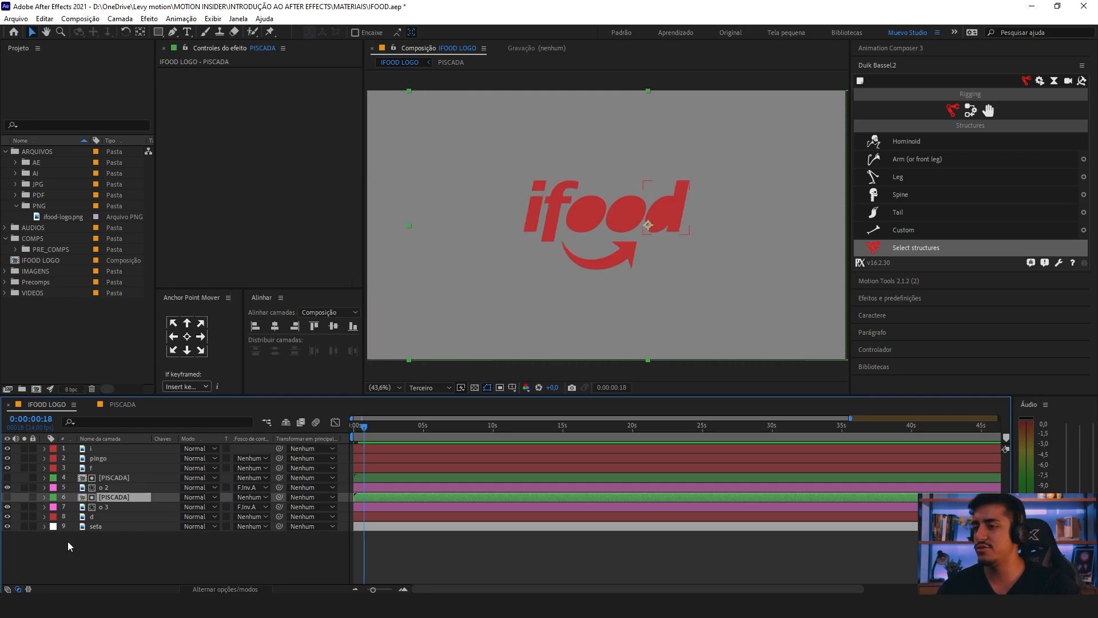
left_click(177, 534)
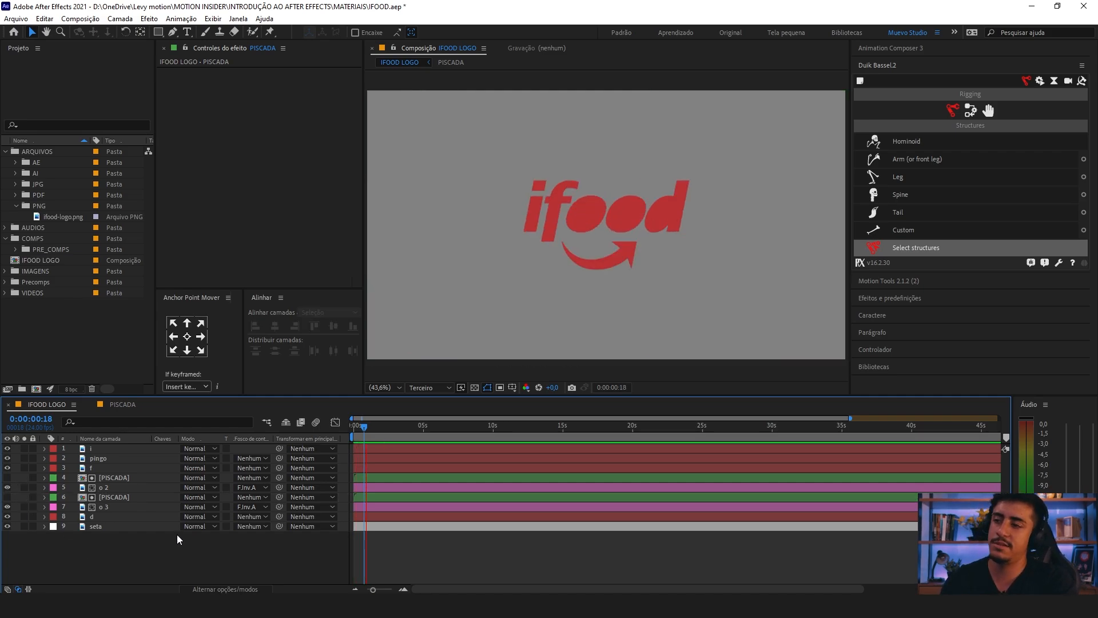
key("ctrl+s")
Step: Solo the o 2 and o 3 layers again and play their blink from 0:00:00:00
key("equal")
key("equal")
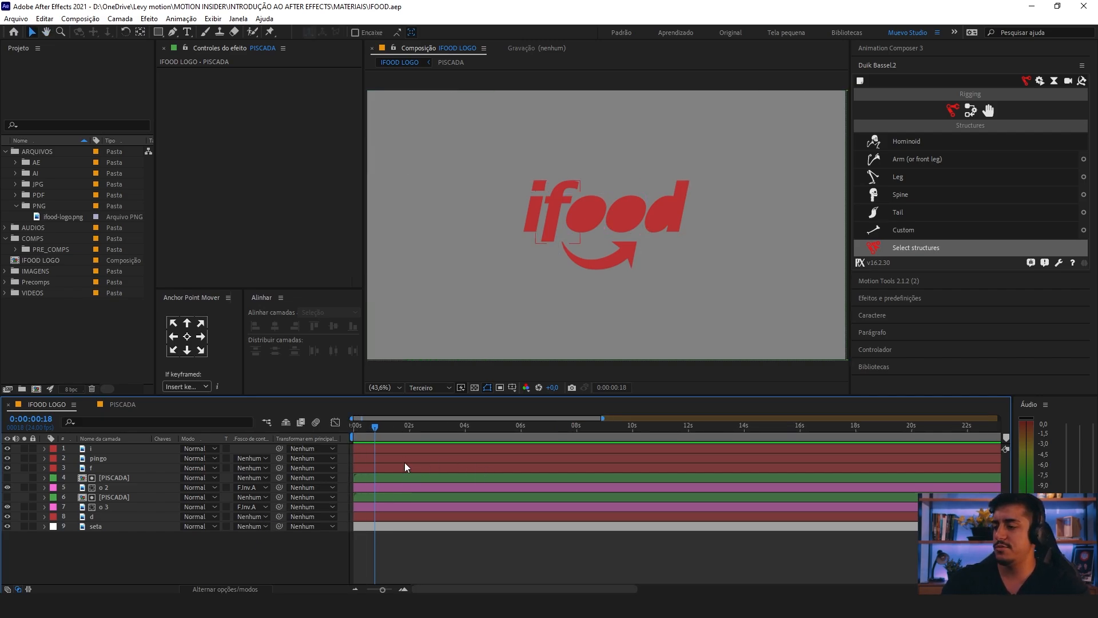
left_click(381, 432)
key("Home")
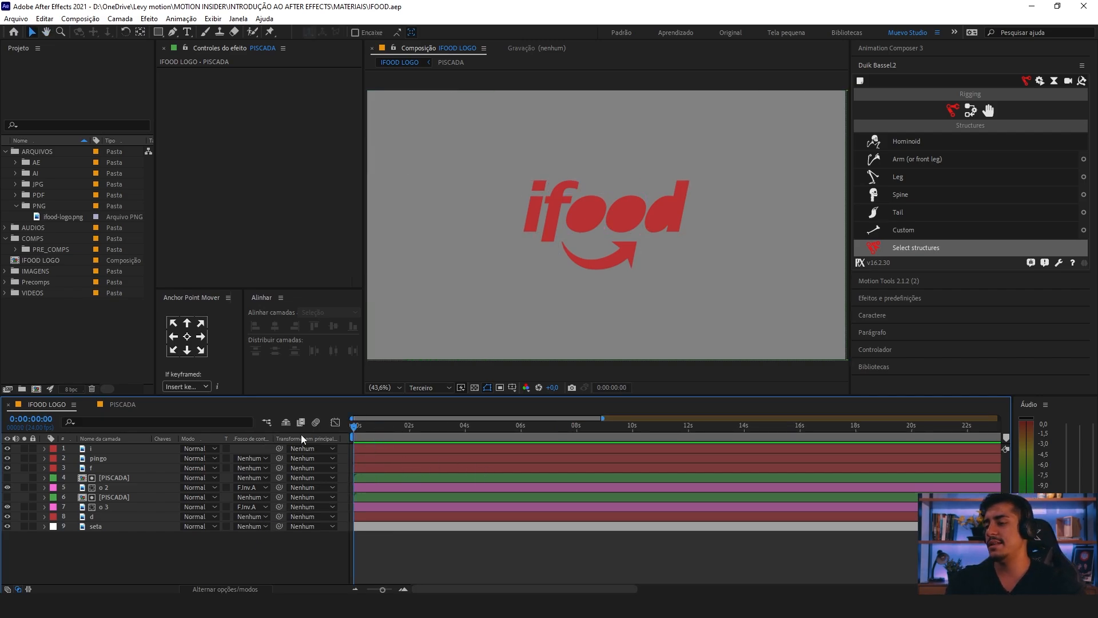
left_click(24, 487)
left_click(24, 506)
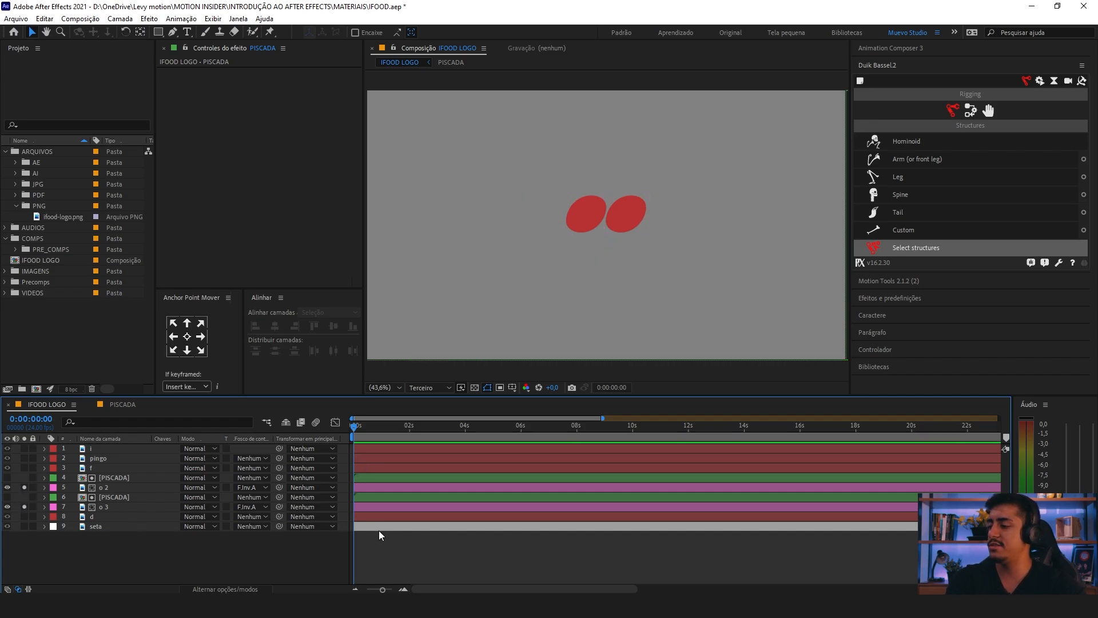
key("space")
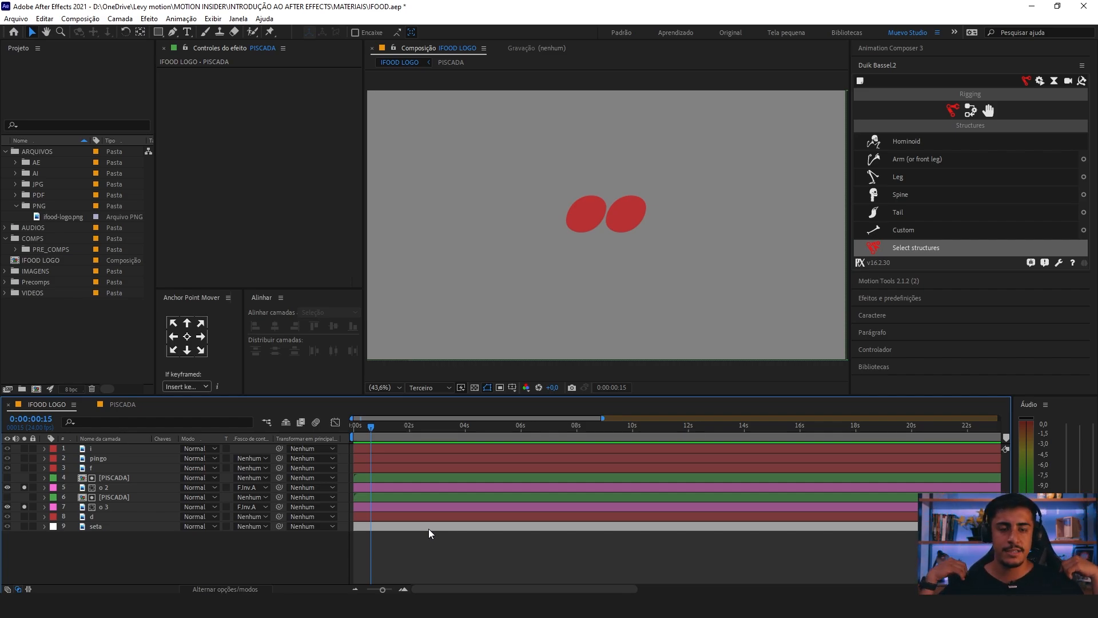
Step: Replay the opening blink of both o letters in the IFOOD LOGO timeline and stop at 0:00:00:13
key("=")
left_click_drag(658, 460, 680, 460)
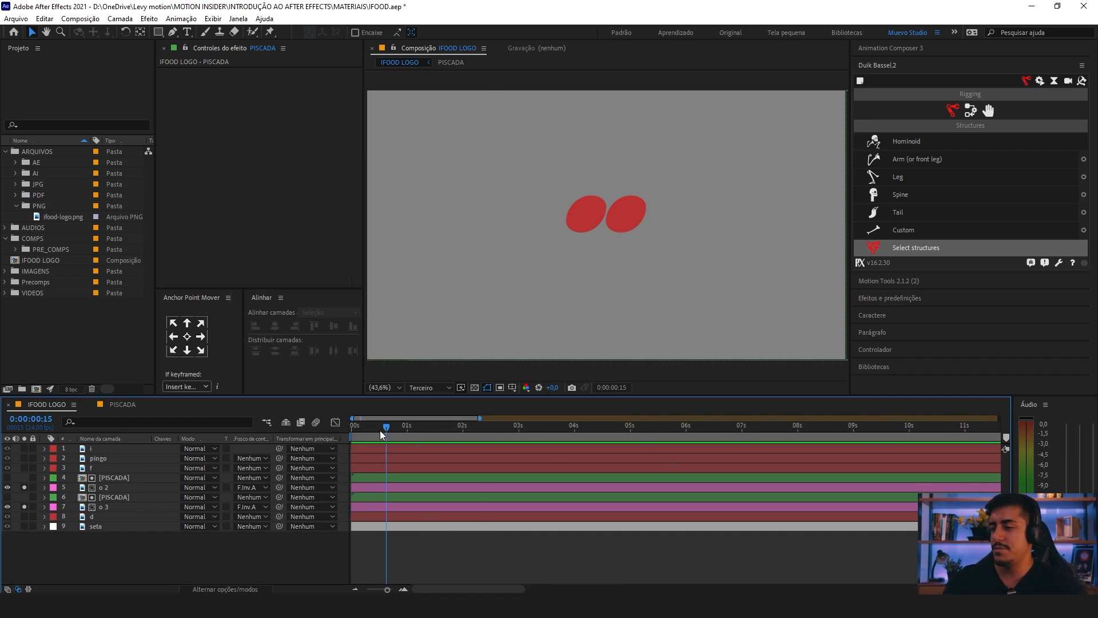
key("Home")
key("space")
key("space")
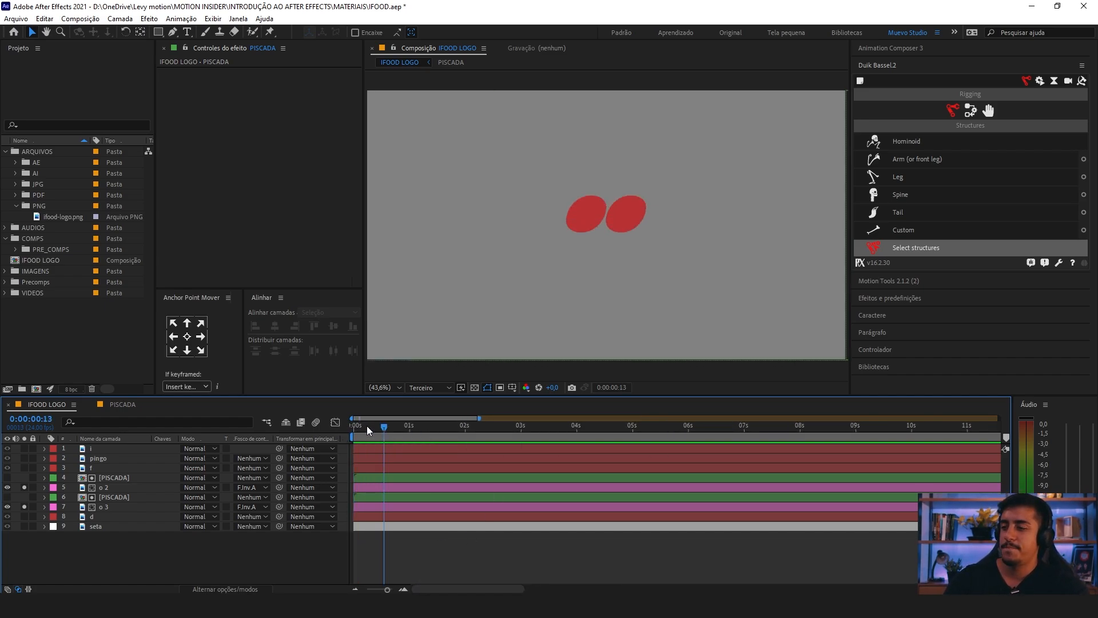
key("Home")
key("space")
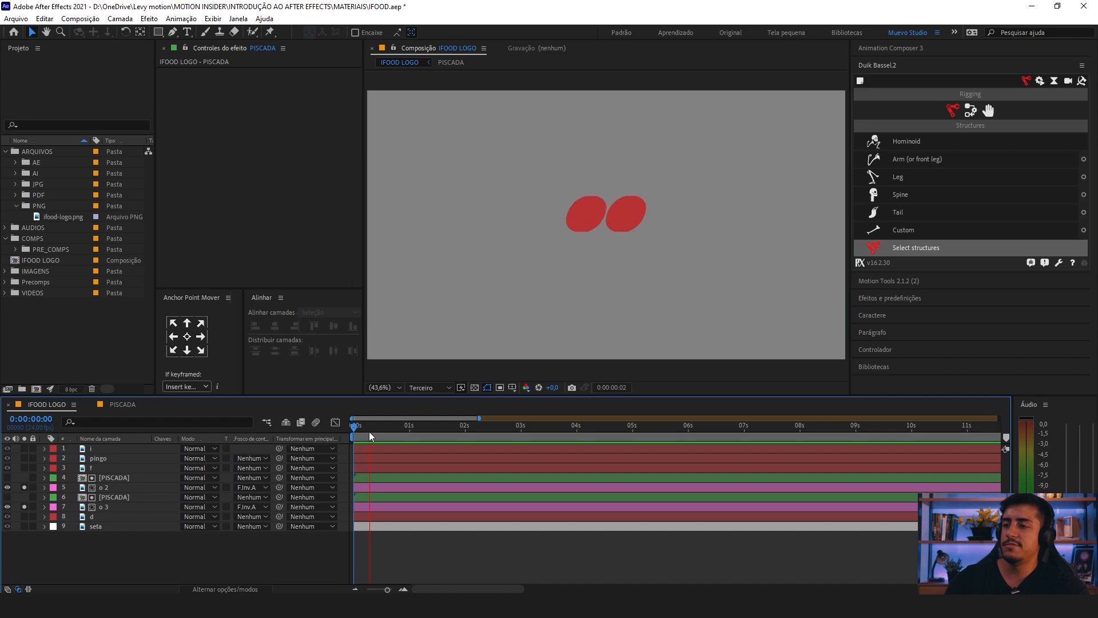
left_click_drag(370, 432, 385, 430)
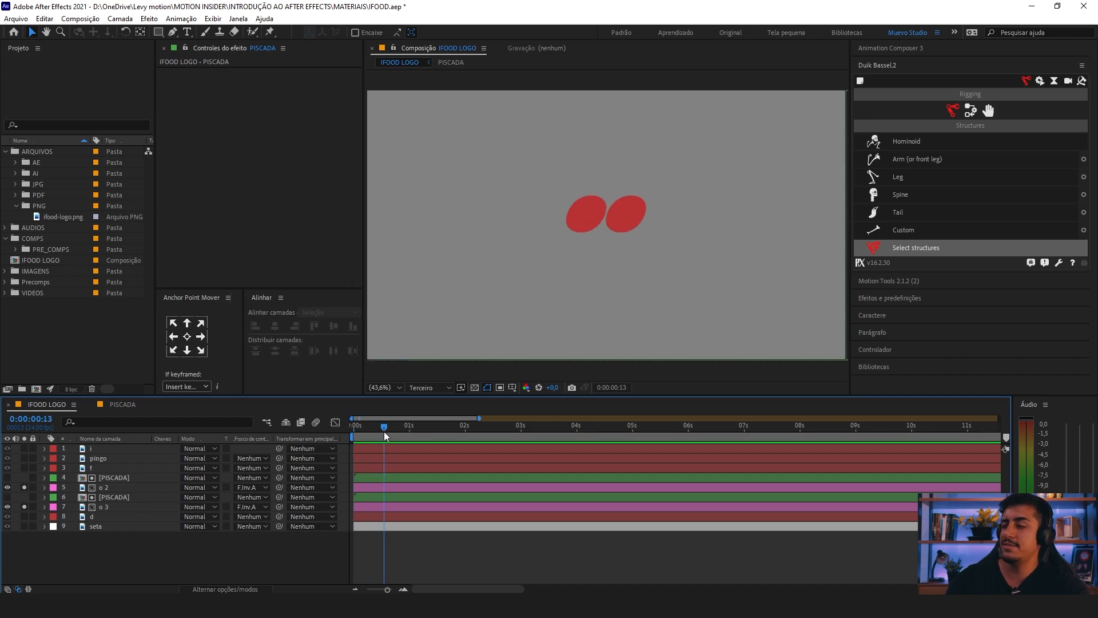
Step: Parent the PISCADA layer directly above o 3 to the o 3 layer
left_click(110, 506)
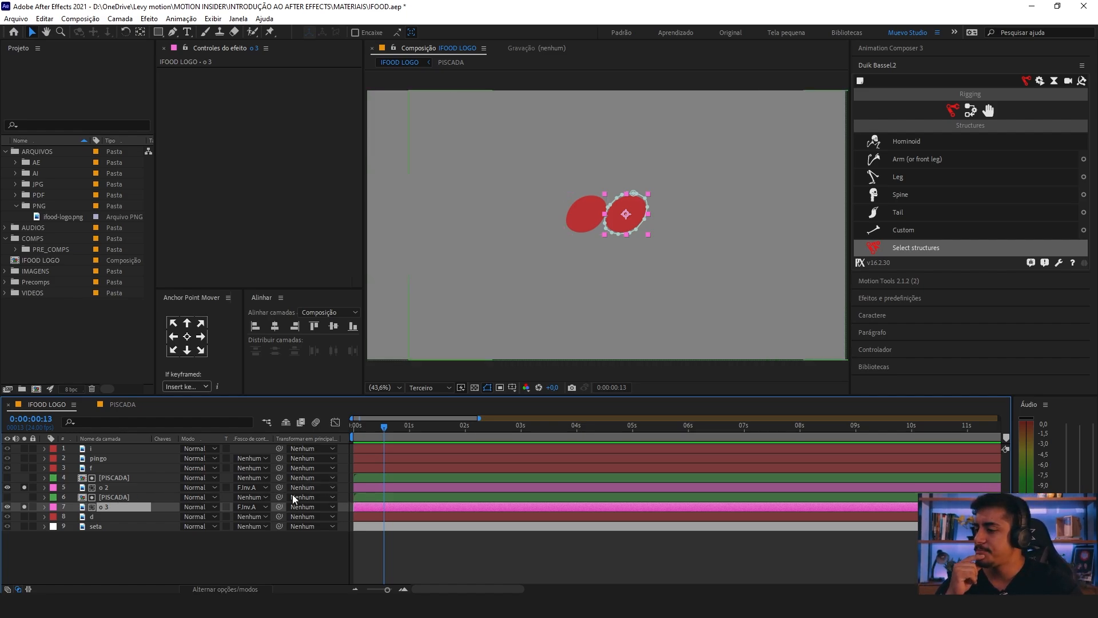
left_click(114, 497)
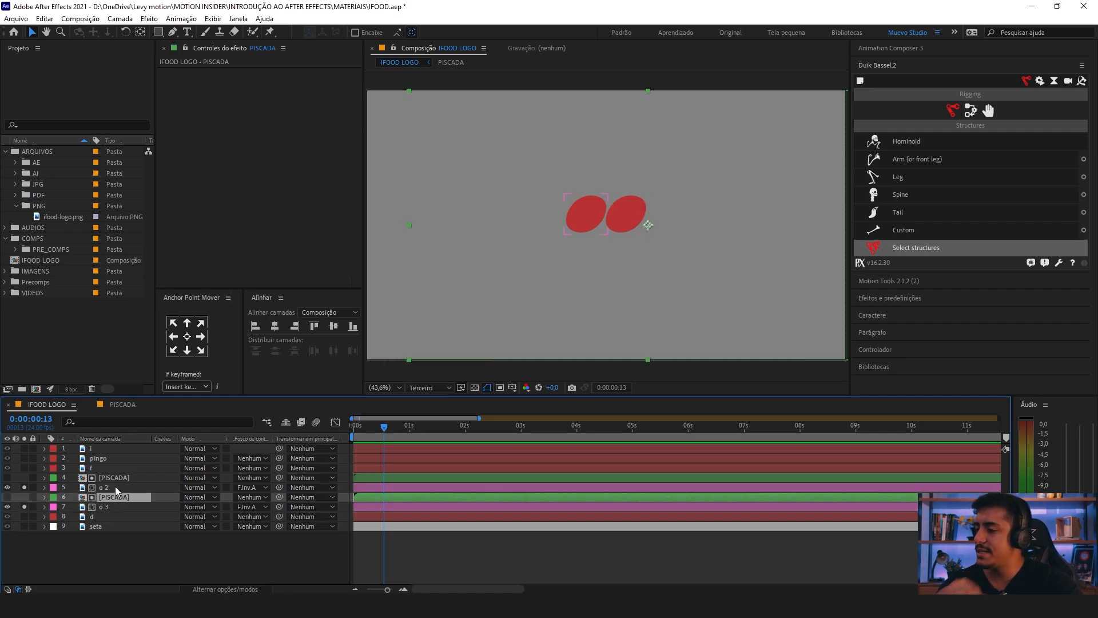
left_click(115, 486)
left_click(113, 507)
left_click(115, 478)
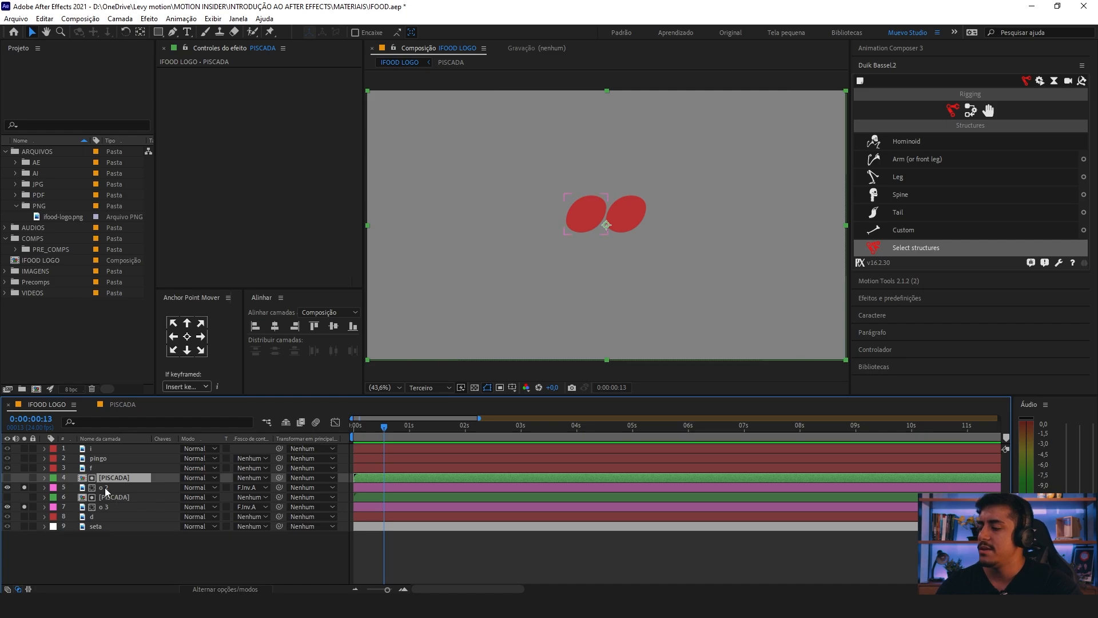
left_click(117, 497)
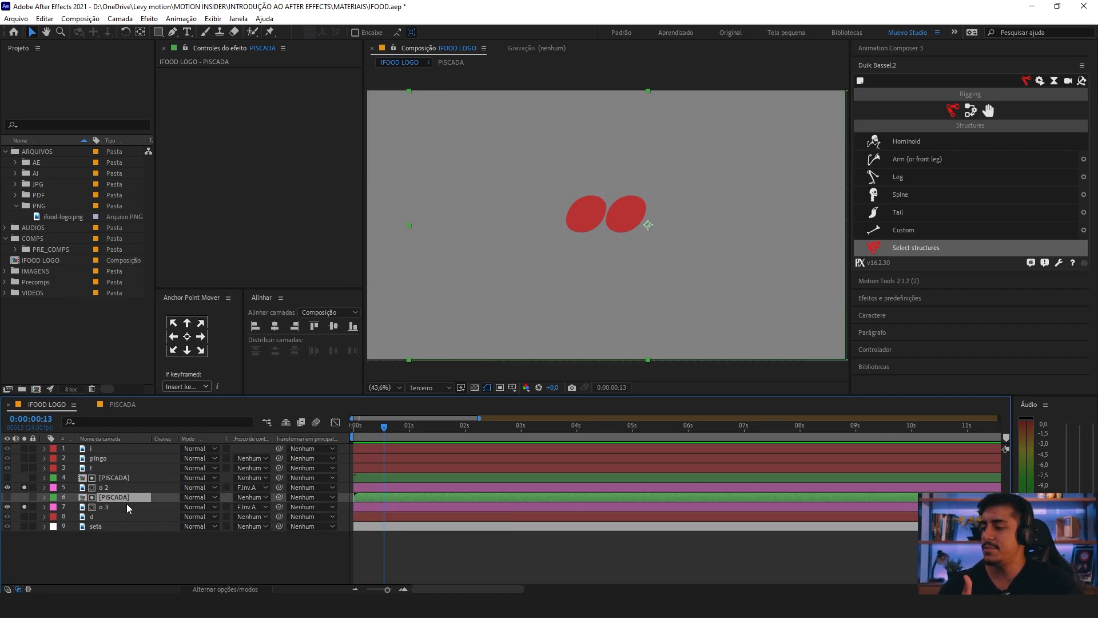
left_click_drag(280, 498, 111, 508)
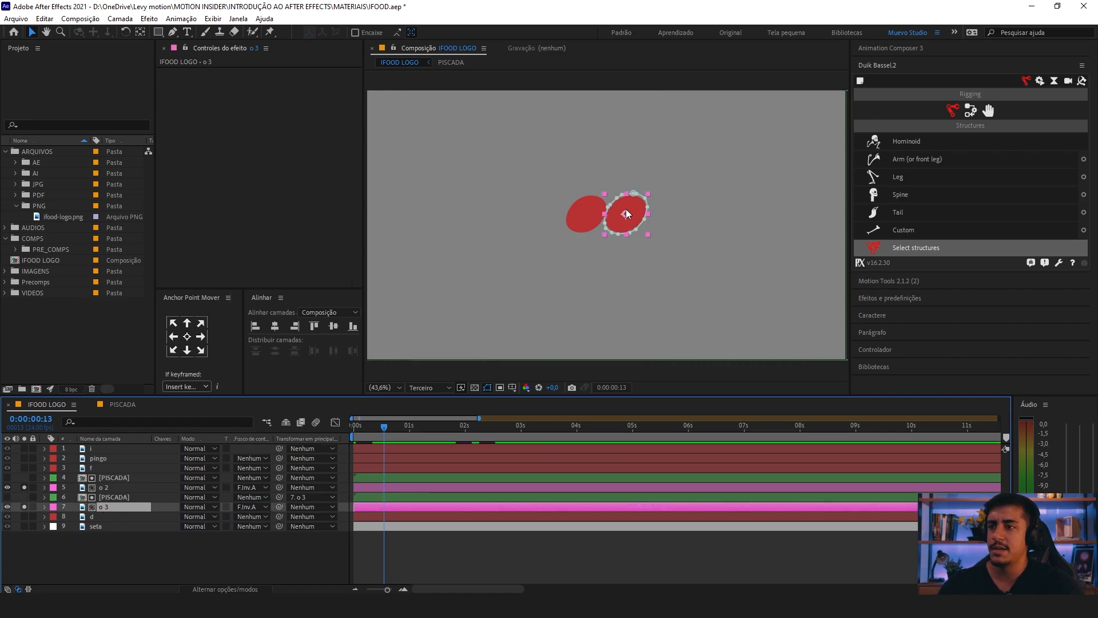
Step: Test the o 3 parenting by moving o 3 away from the logo and playing the blink, and undo the move
left_click_drag(626, 212, 459, 172)
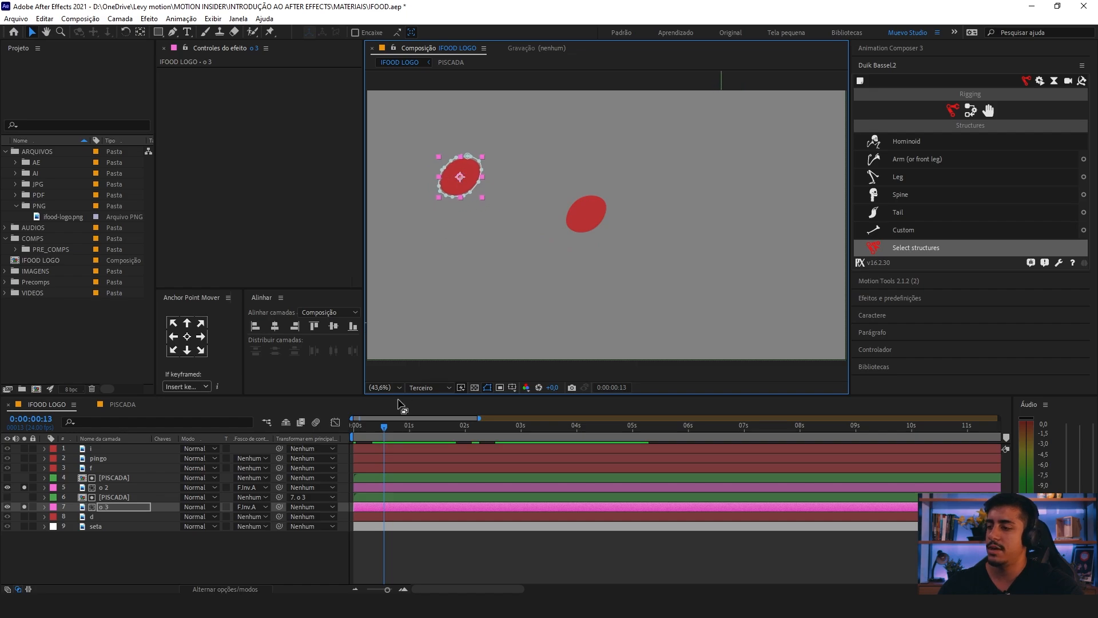
left_click_drag(384, 428, 350, 428)
key("space")
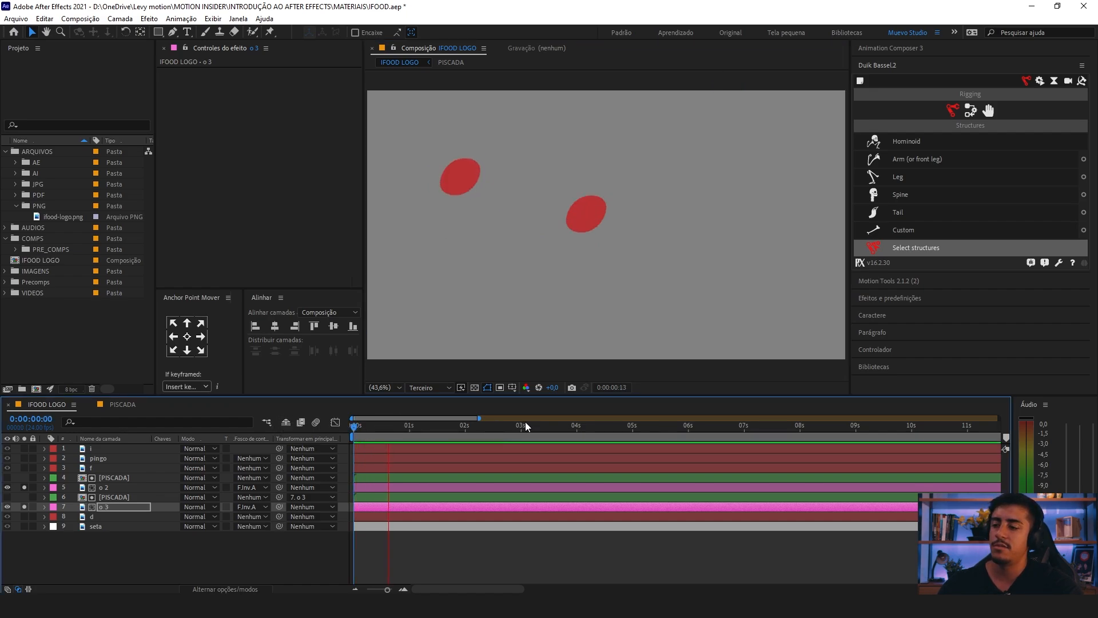
key("space")
key("ctrl+z")
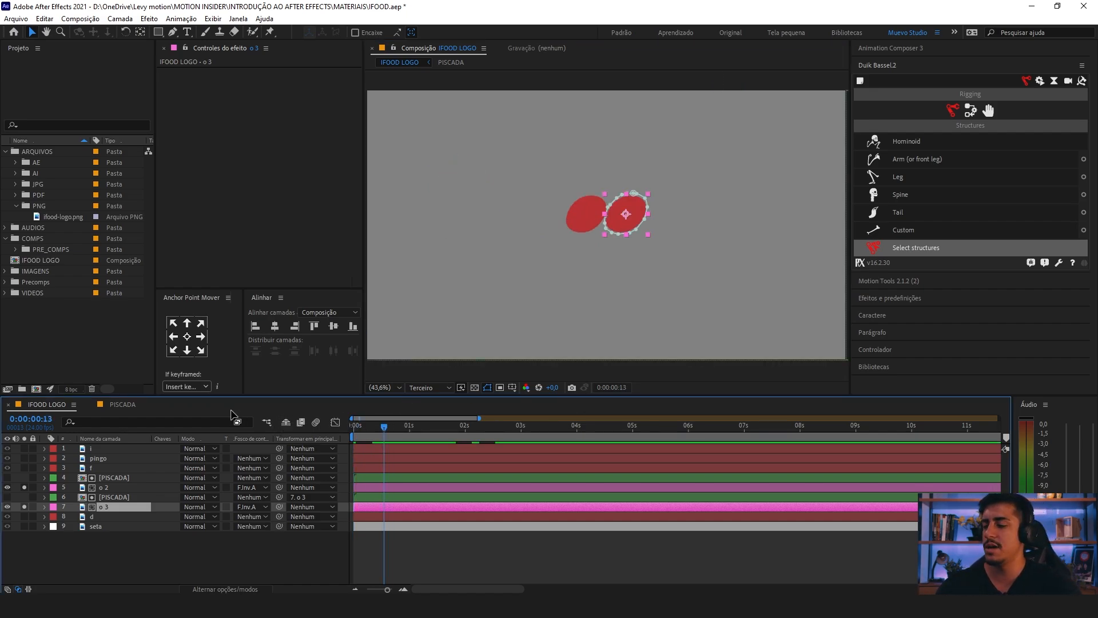
Step: Parent the PISCADA layer directly above o 2 to o 2, and test the link with a trial move of o 2 that is undone
left_click(120, 478)
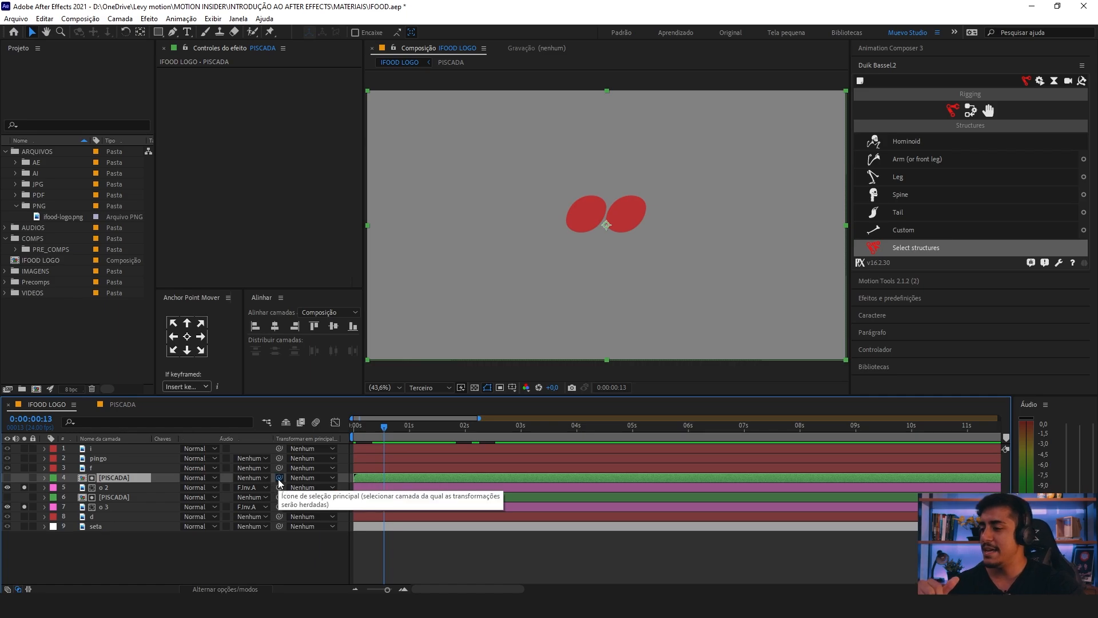
left_click_drag(279, 478, 120, 493)
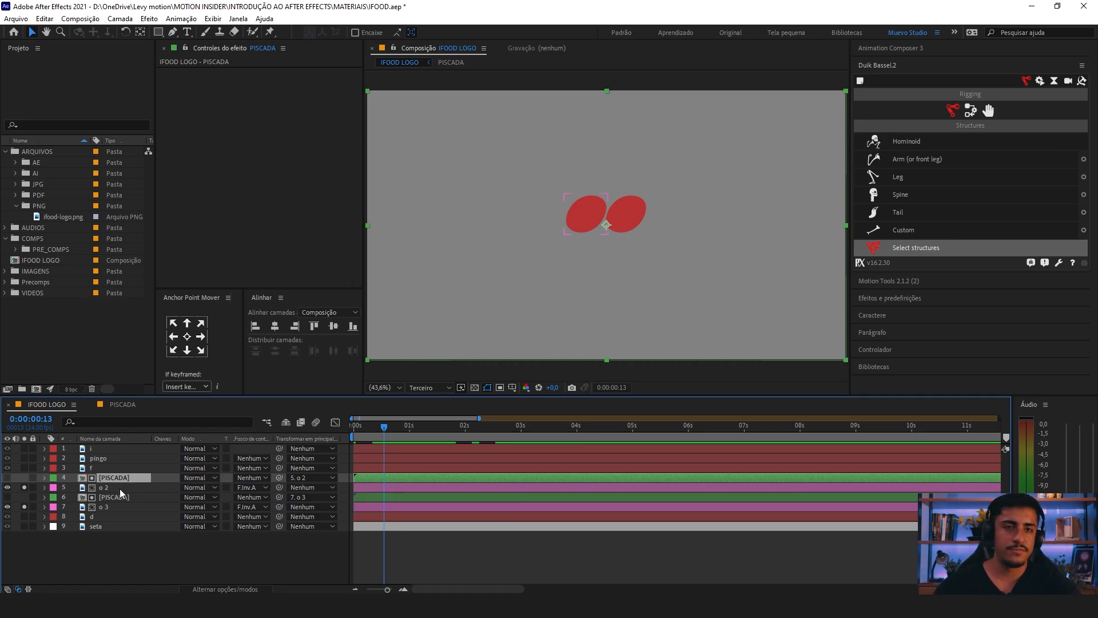
left_click(125, 488)
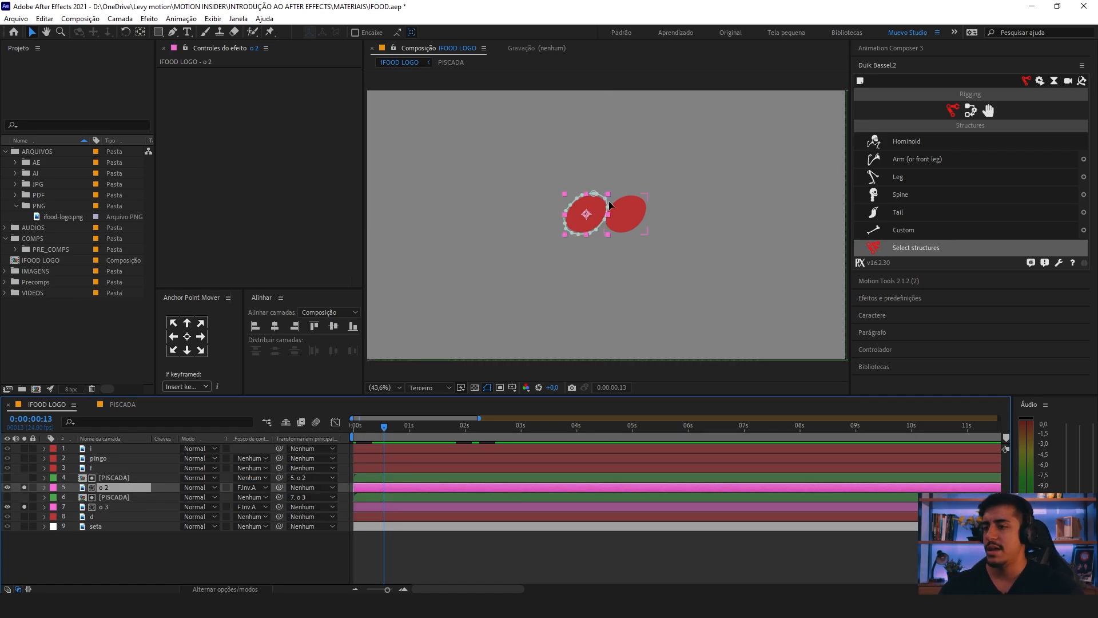
left_click_drag(588, 222, 517, 192)
key("ctrl+z")
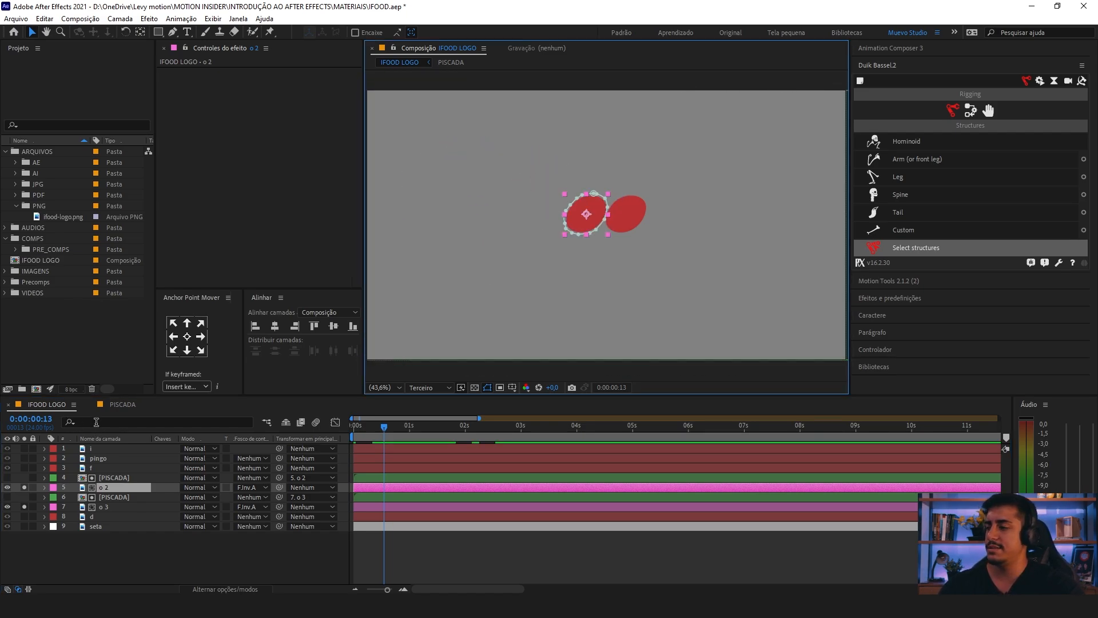
Step: Reset the parent of the PISCADA layer above o 2 to Nenhum
left_click(308, 479)
left_click(315, 348)
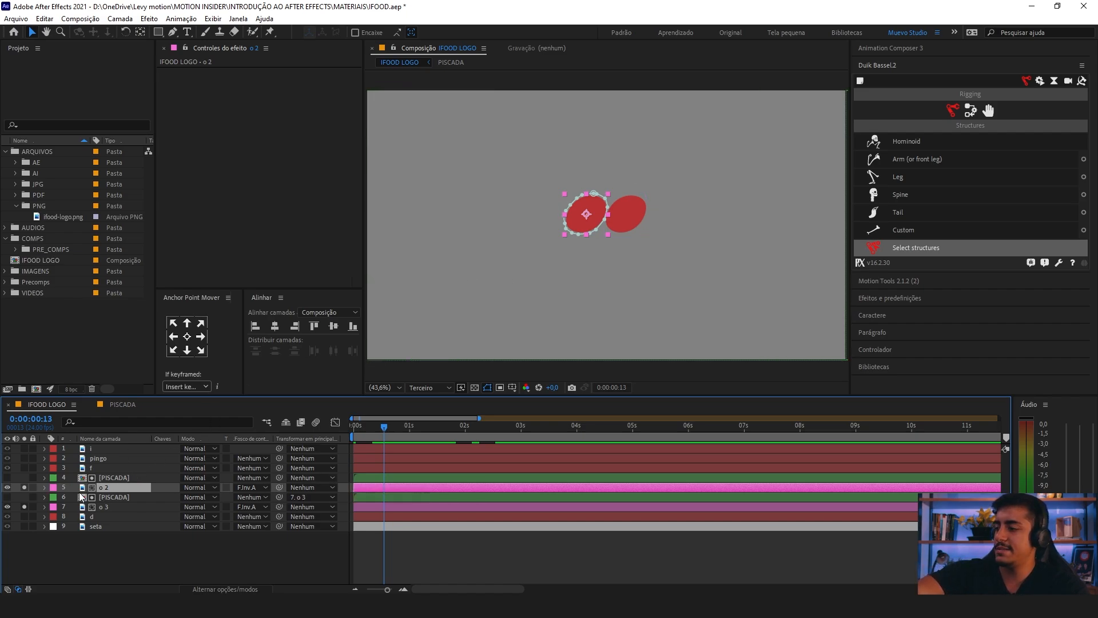
left_click_drag(70, 487, 280, 487)
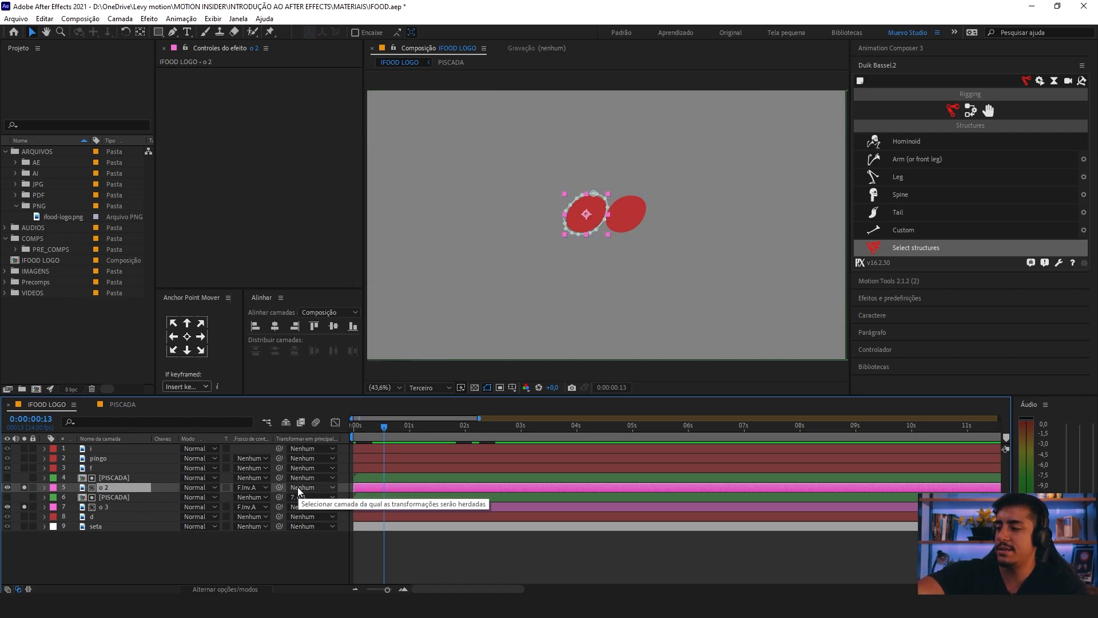
Step: Test moving o 2 without the parent link, undo the move, and parent the PISCADA layer directly above it to o 2
left_click_drag(587, 213, 573, 173)
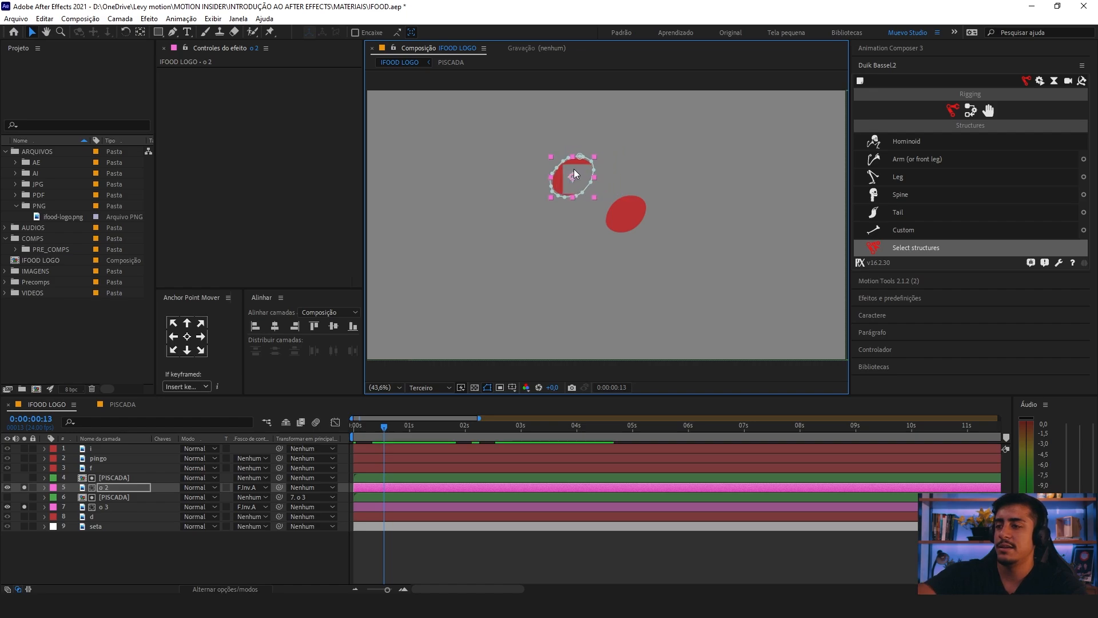
key("ctrl+z")
left_click_drag(279, 477, 103, 487)
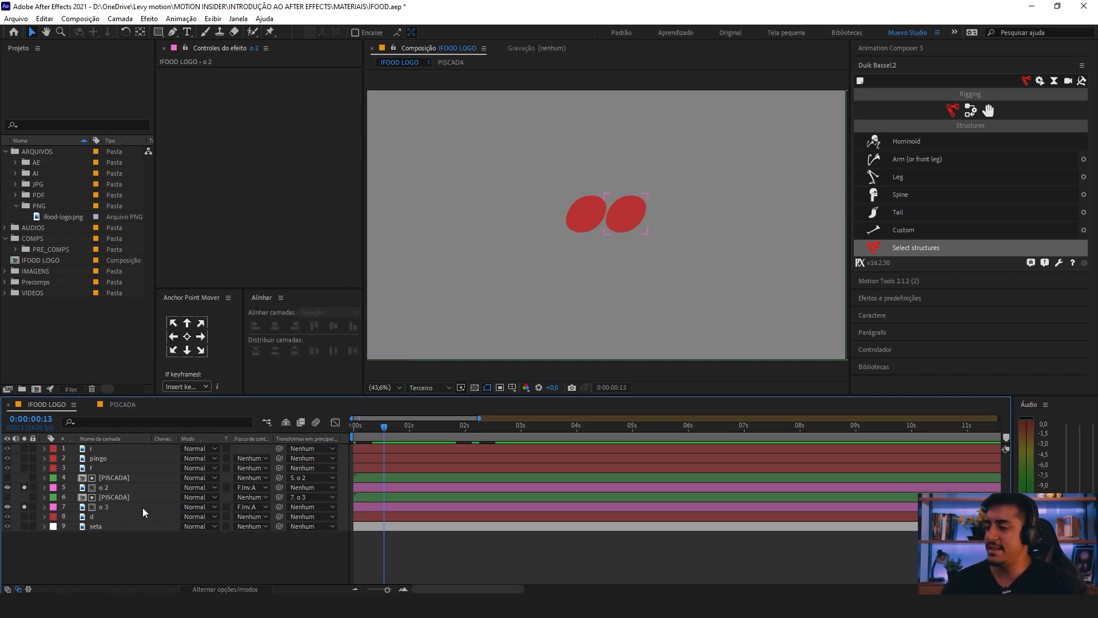
Step: Reveal the Position property of o 2 and o 3 and set starting Position keyframes on both at 0:00:00:13
left_click(113, 506)
left_click(116, 487, "ctrl")
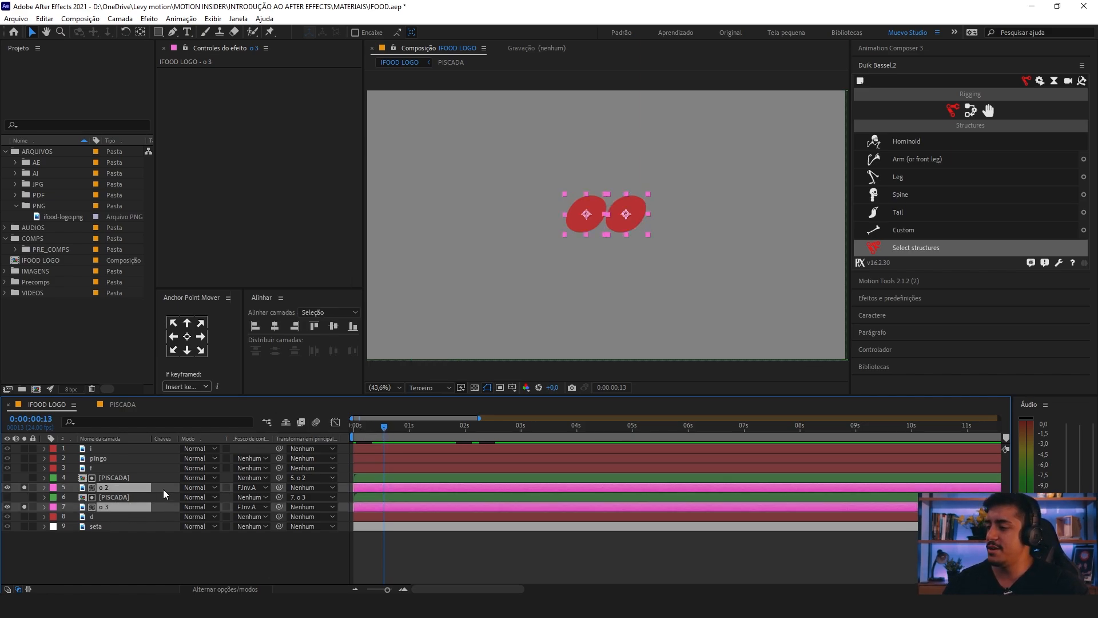
left_click(67, 487)
left_click(108, 507, "ctrl")
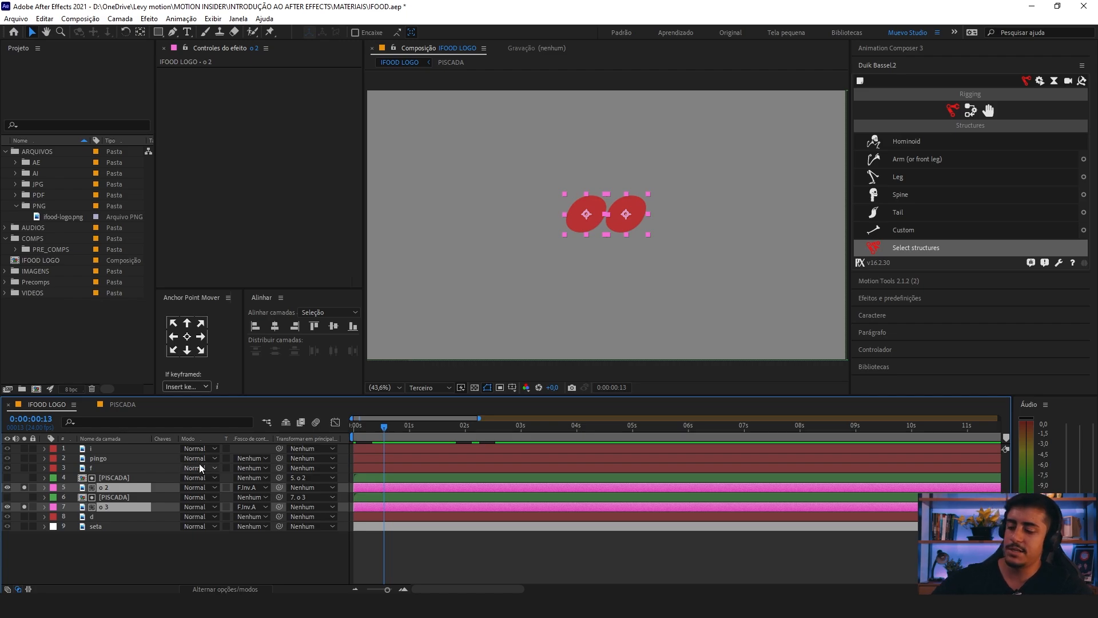
key("p")
key("equal")
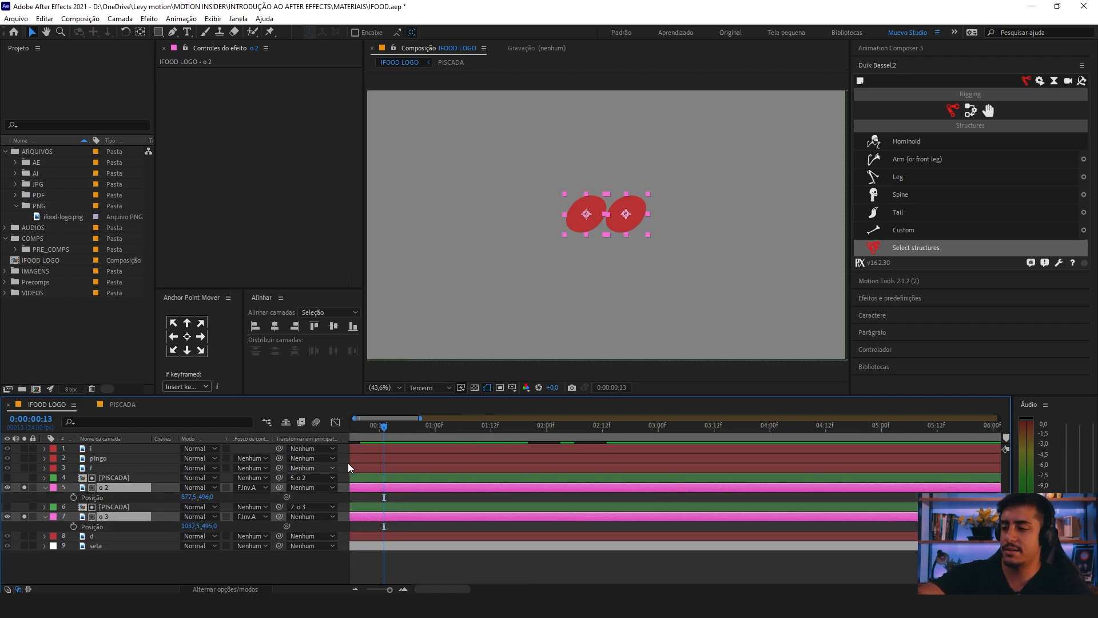
left_click_drag(515, 470, 593, 473)
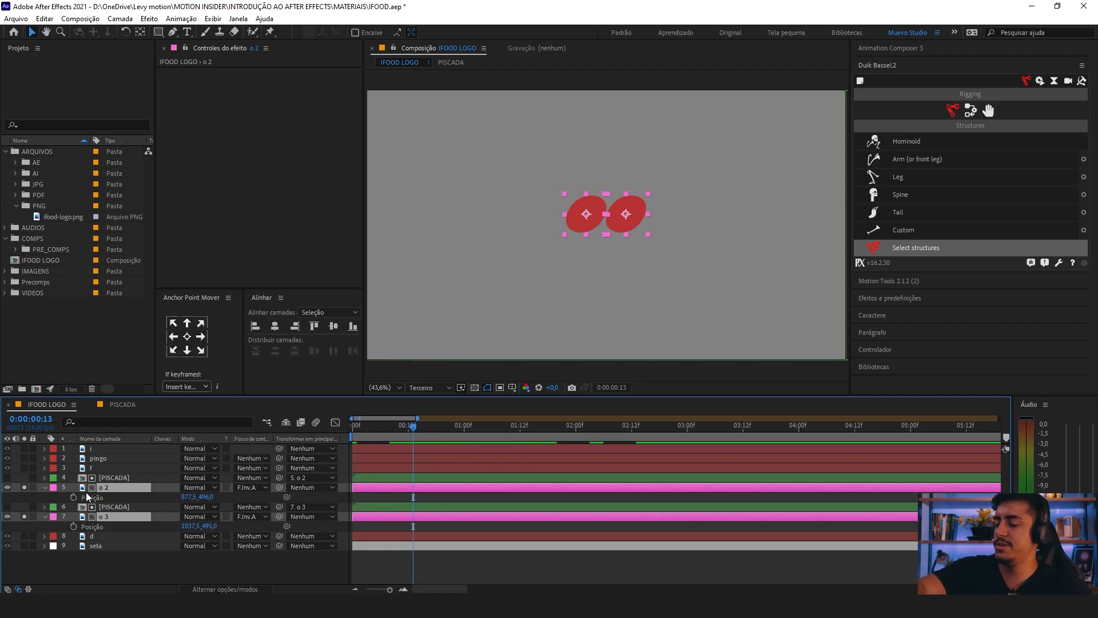
left_click(74, 497)
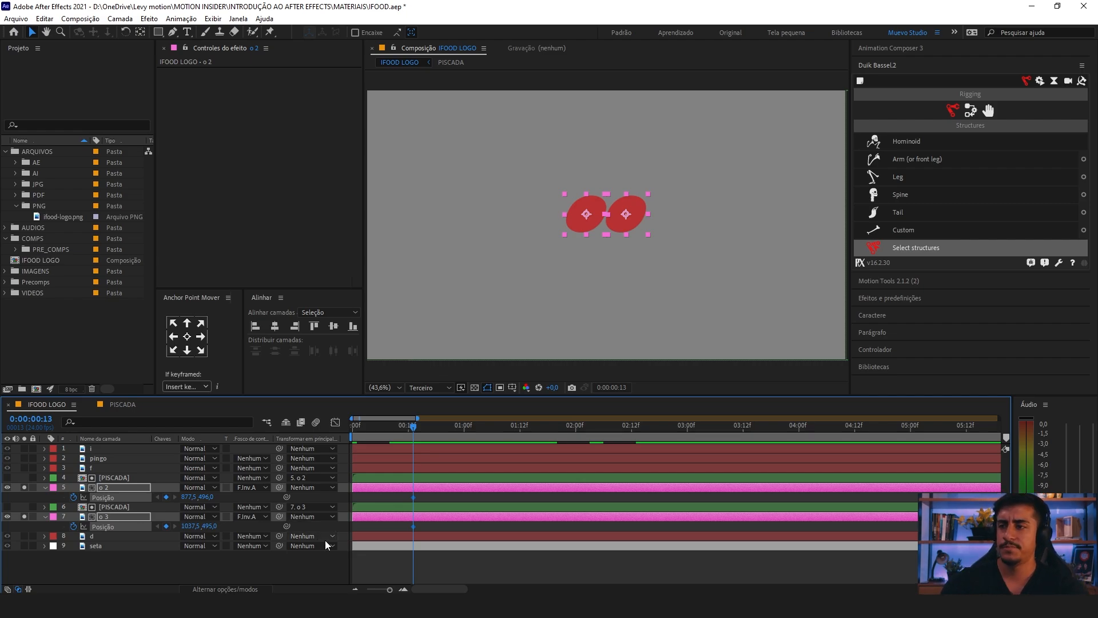
Step: Add Position keyframes to o 2 and o 3 at 0:00:00:16 and lower the layers to Y values of about 539 and 538
left_click(523, 225)
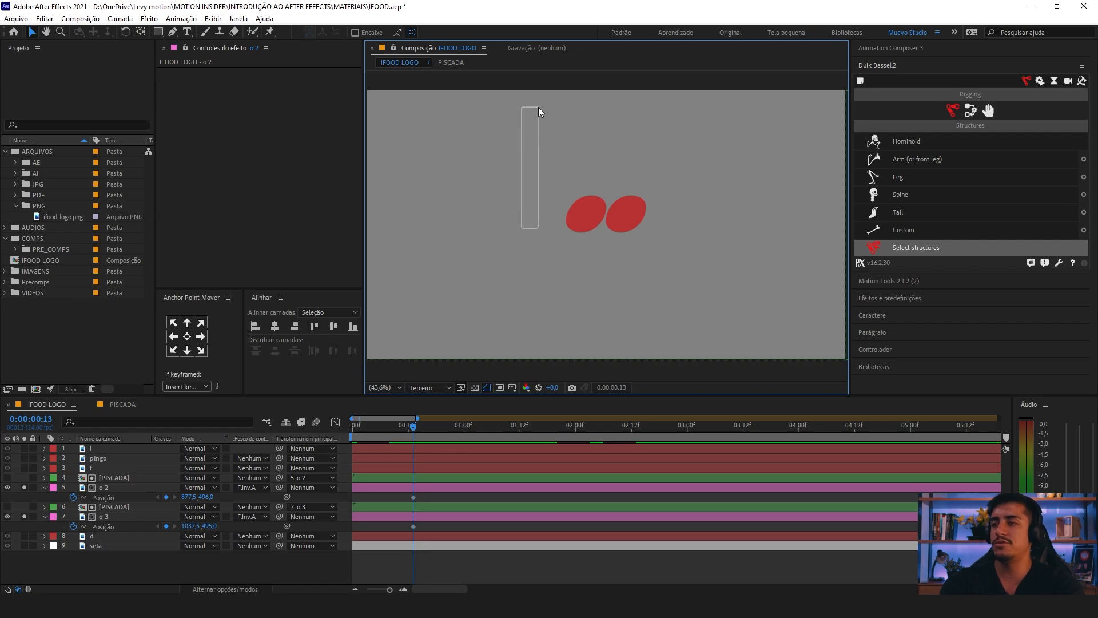
left_click(540, 197)
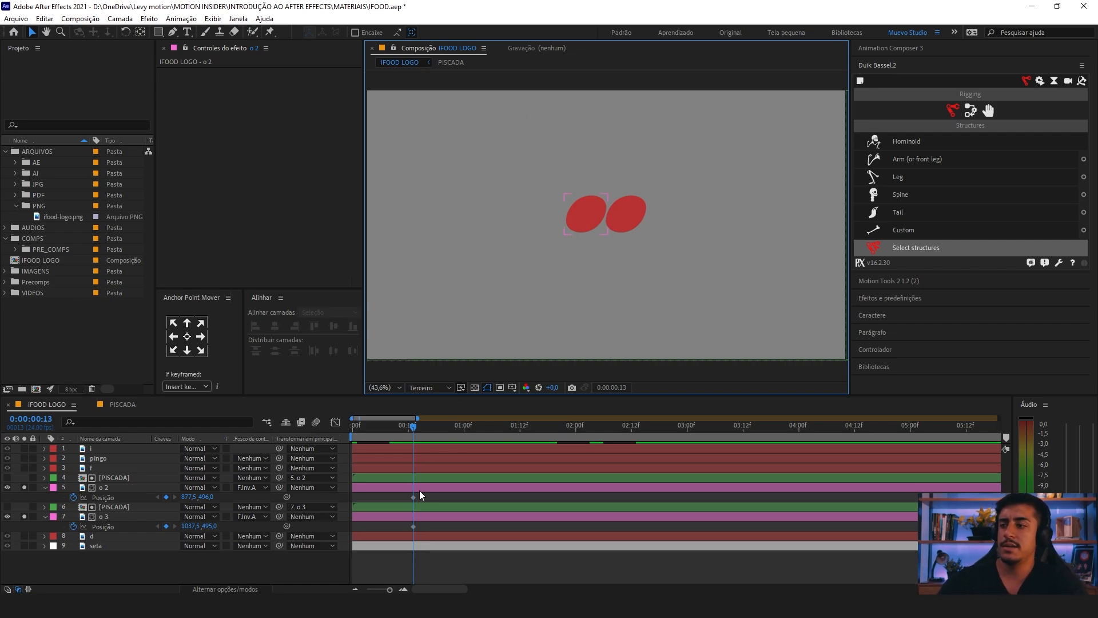
left_click(118, 489)
left_click(114, 517, "ctrl")
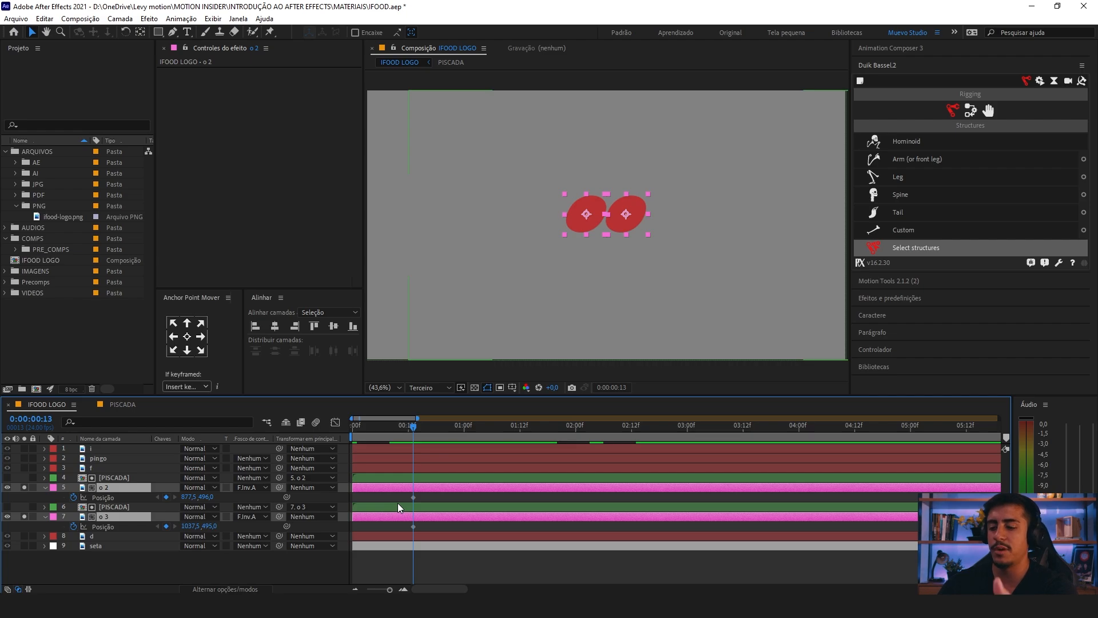
key("Page_Down")
key("Page_Down")
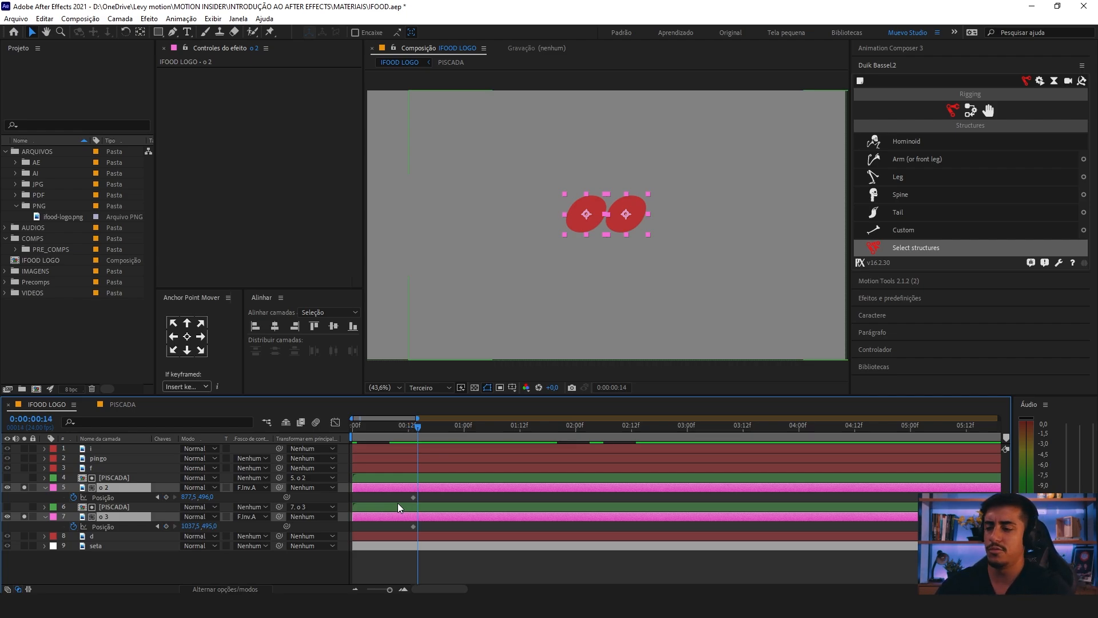
key("Page_Down")
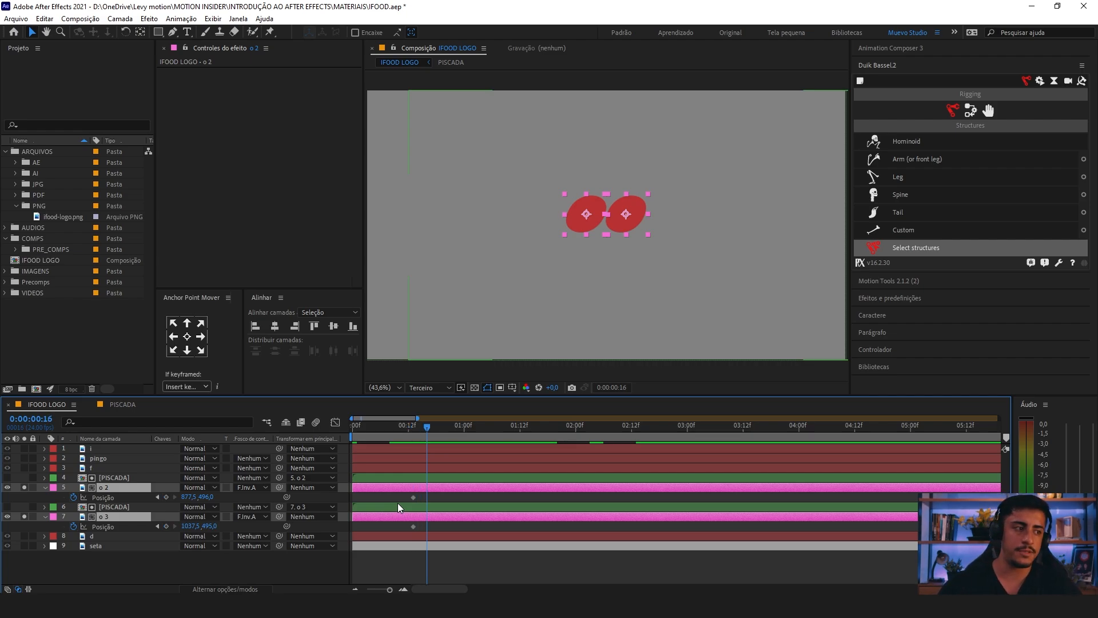
left_click(166, 497)
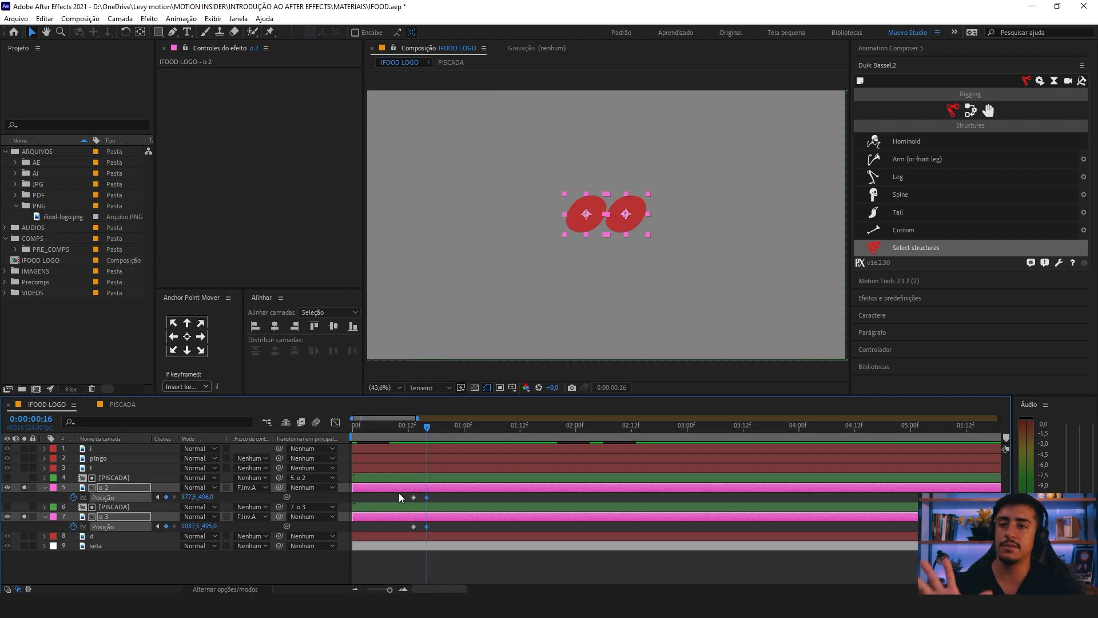
left_click_drag(437, 495, 421, 531)
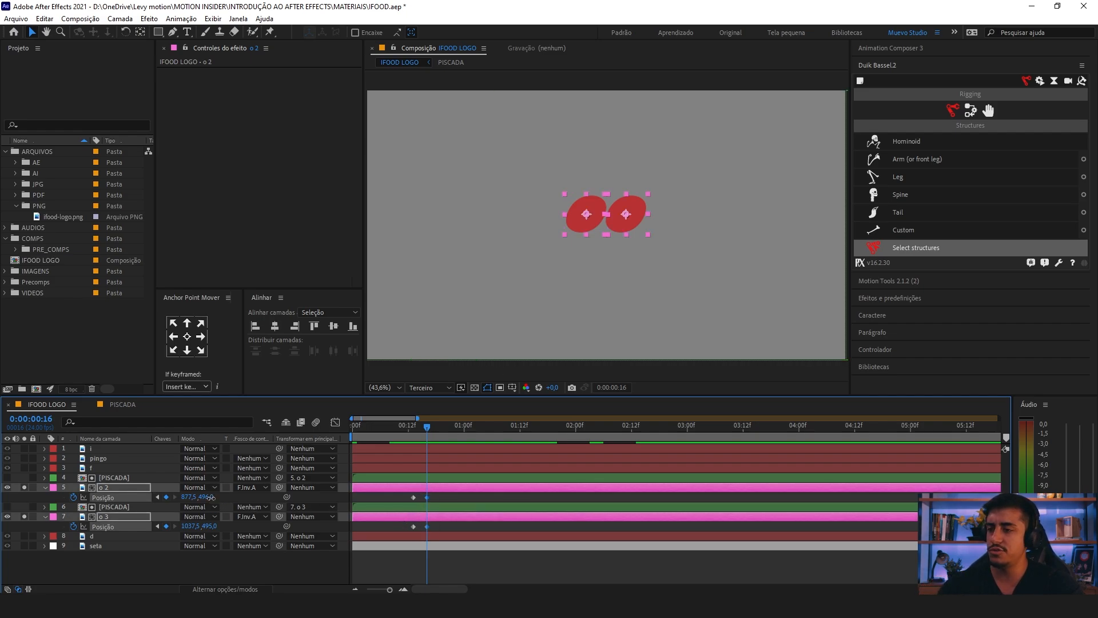
left_click_drag(211, 497, 233, 501)
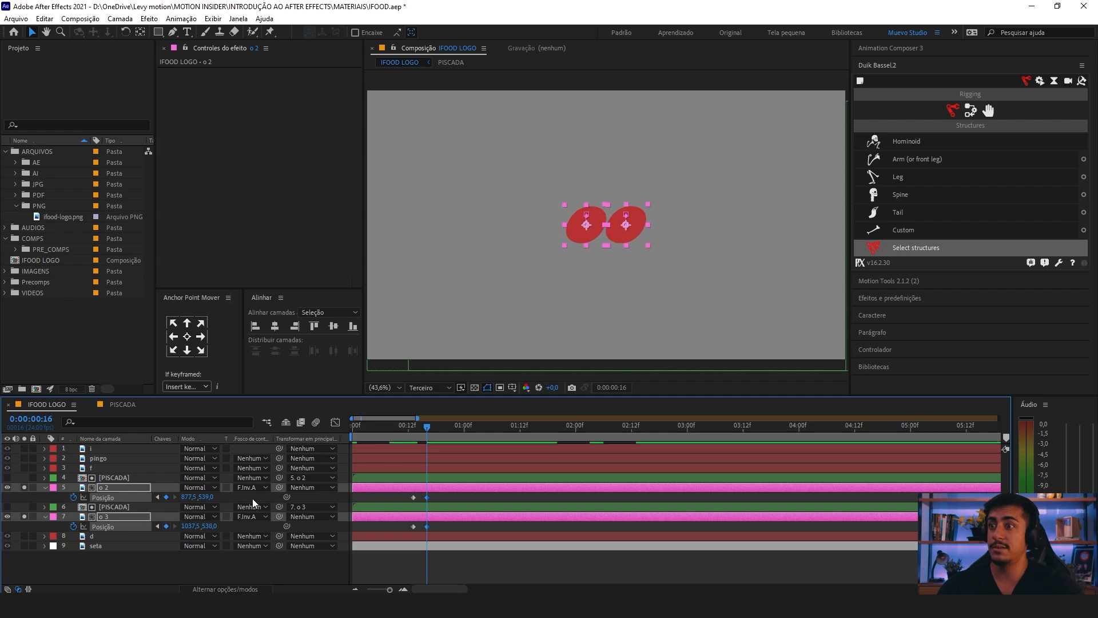
Step: Compare the poses of both o letters at their Position keyframes at 0:00:00:13 and 0:00:00:16
key("=")
left_click_drag(412, 492, 523, 496)
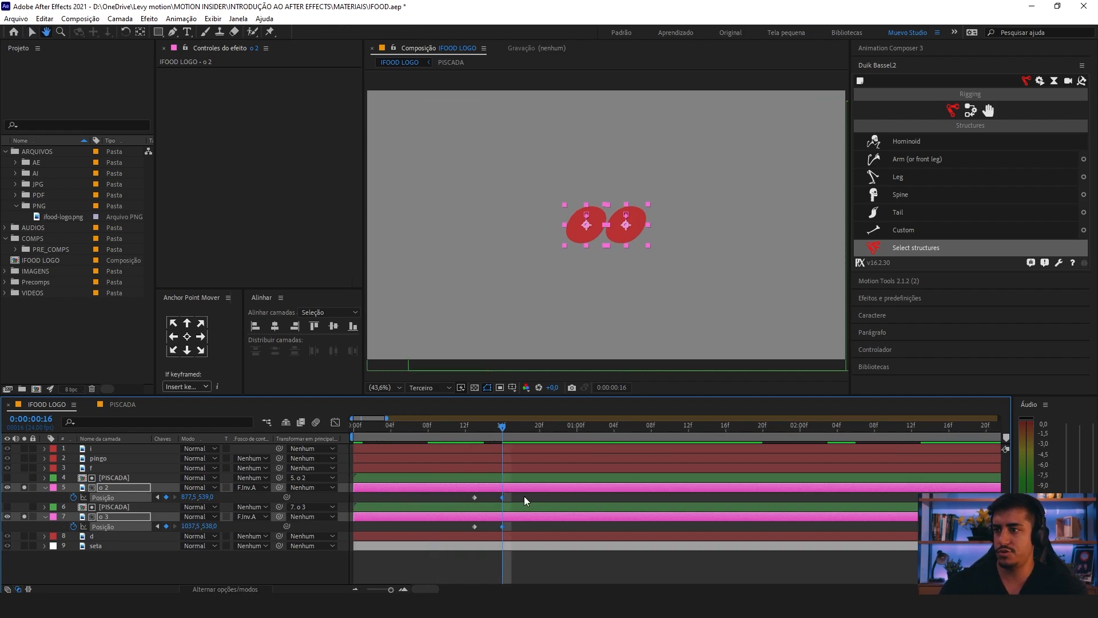
key("-")
key("j")
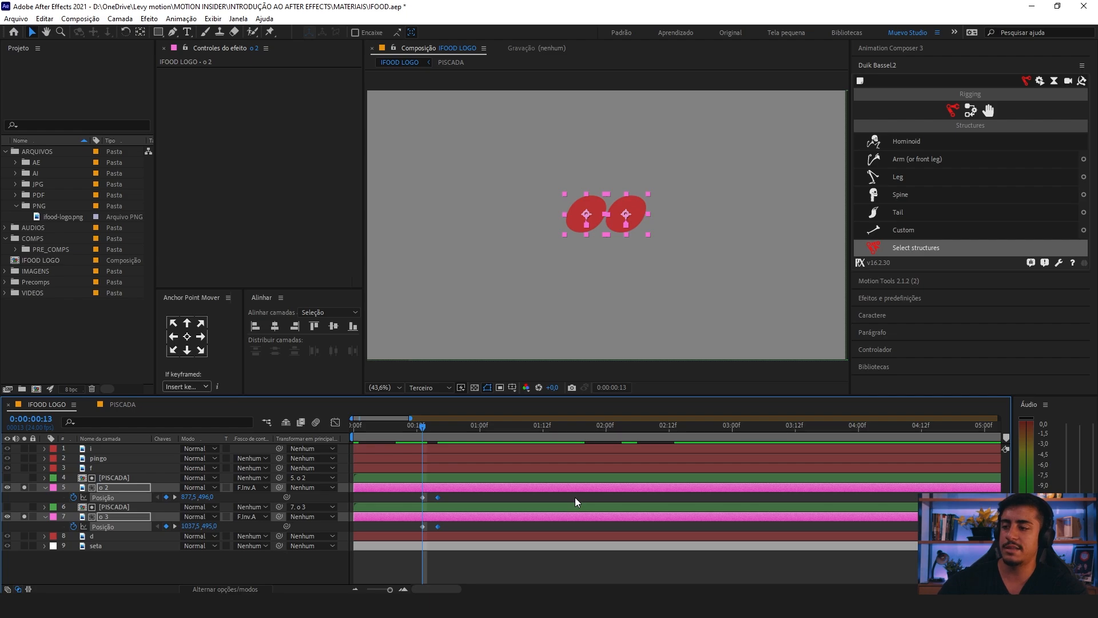
key("k")
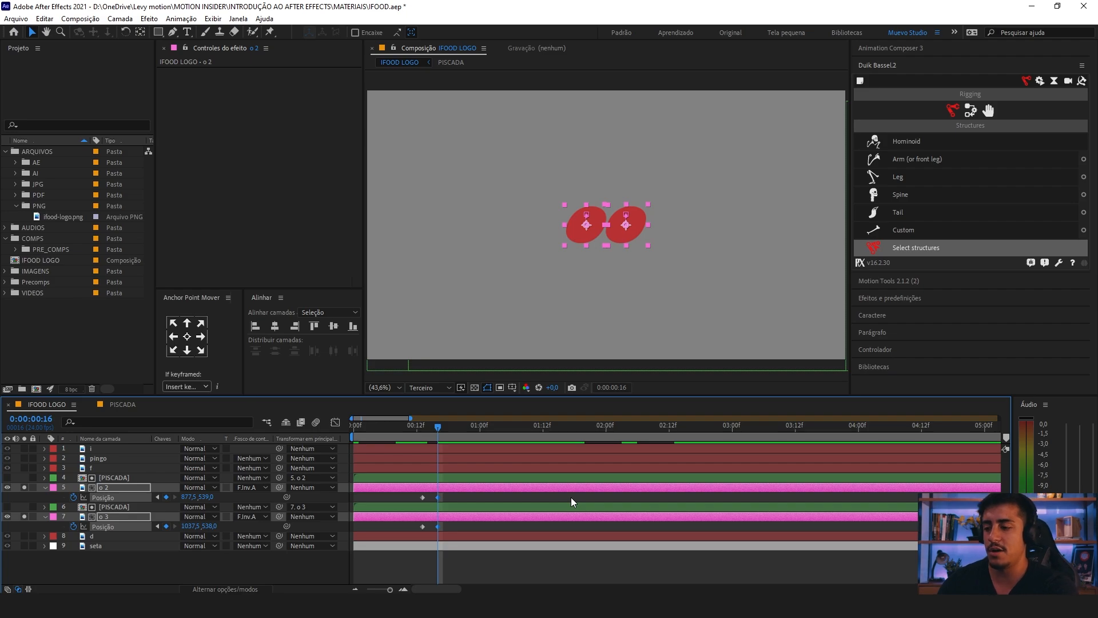
Step: Add Position keyframes to o 2 and o 3 at 0:00:01:02, ten frames after the dip, and raise them to Y about 227 and 226
key("Page_Down")
key("Page_Down")
key("Page_Down")
key("Page_Down")
key("Page_Down")
key("Page_Down")
key("Page_Down")
key("Page_Down")
key("Page_Down")
key("Page_Down")
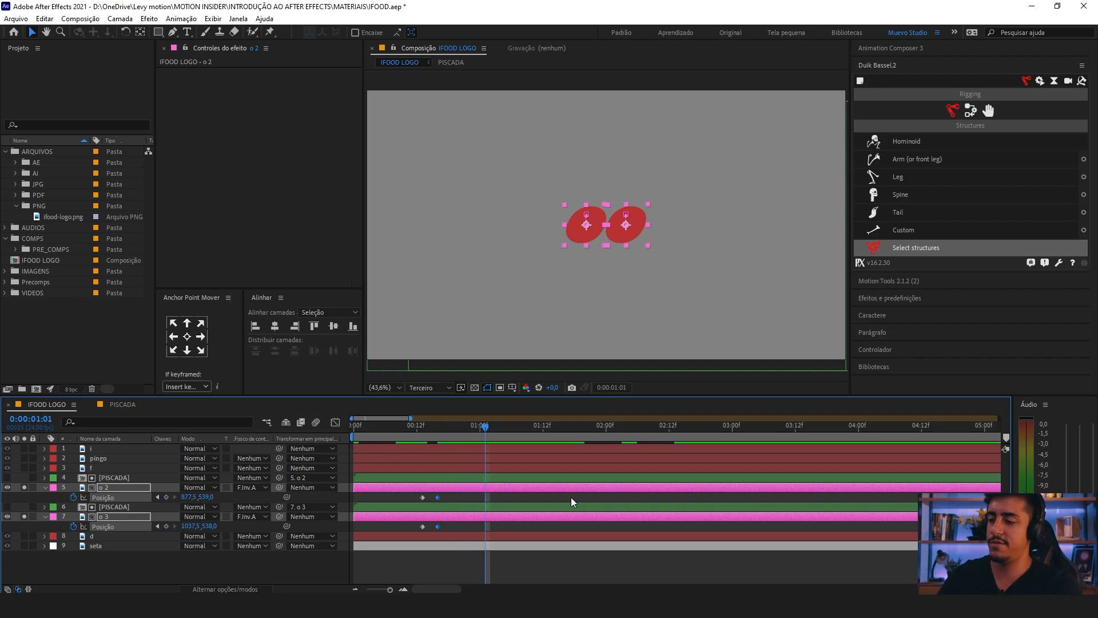
left_click(439, 427)
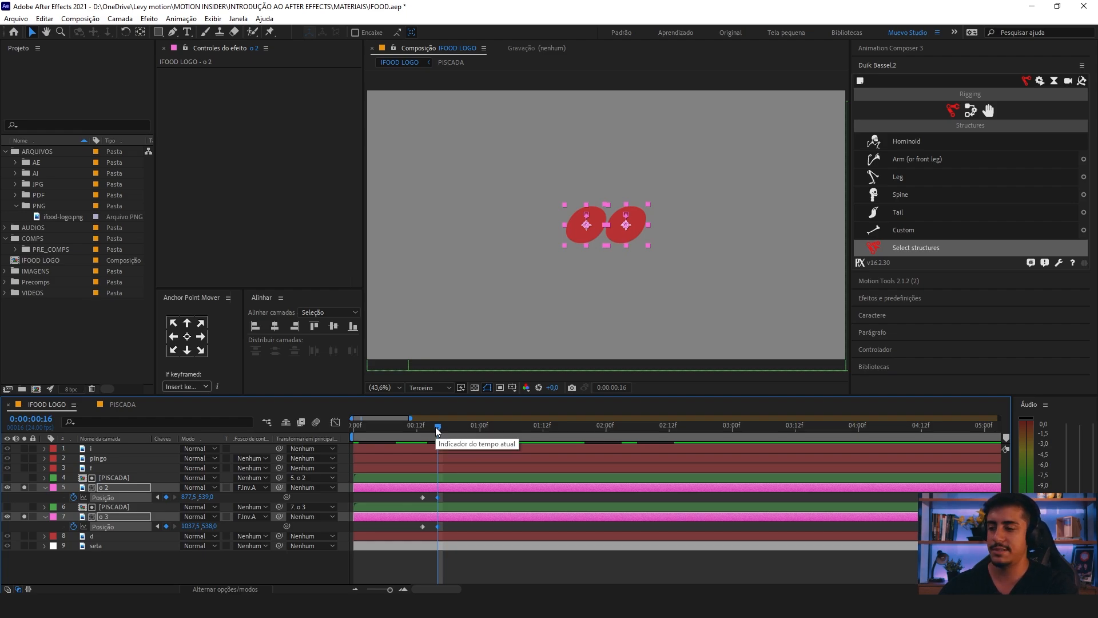
key("shift+Page_Down")
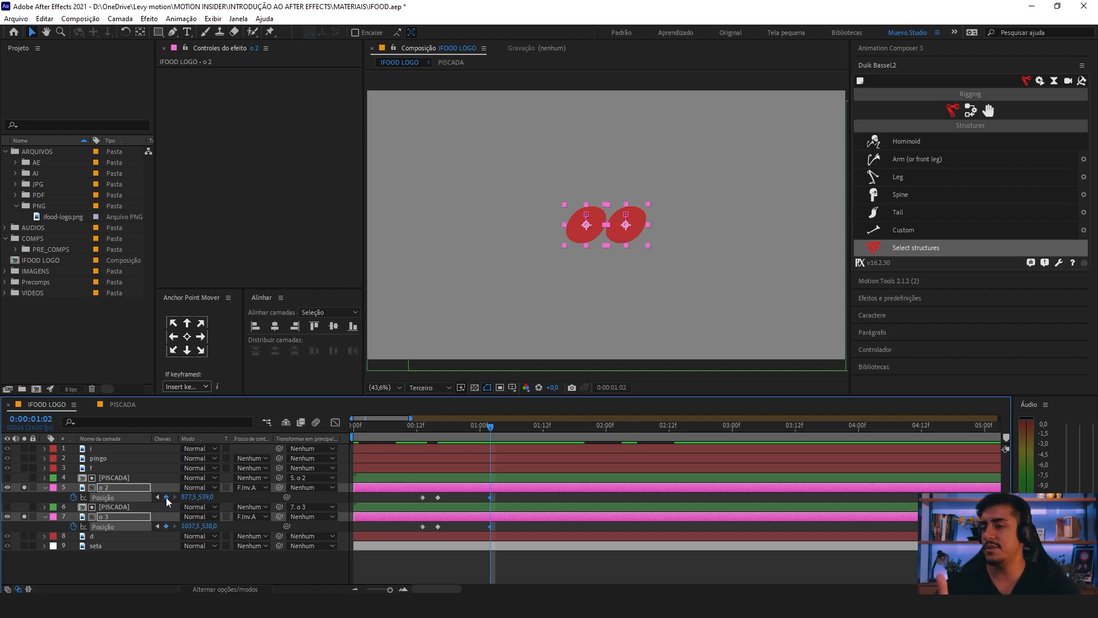
left_click(487, 501)
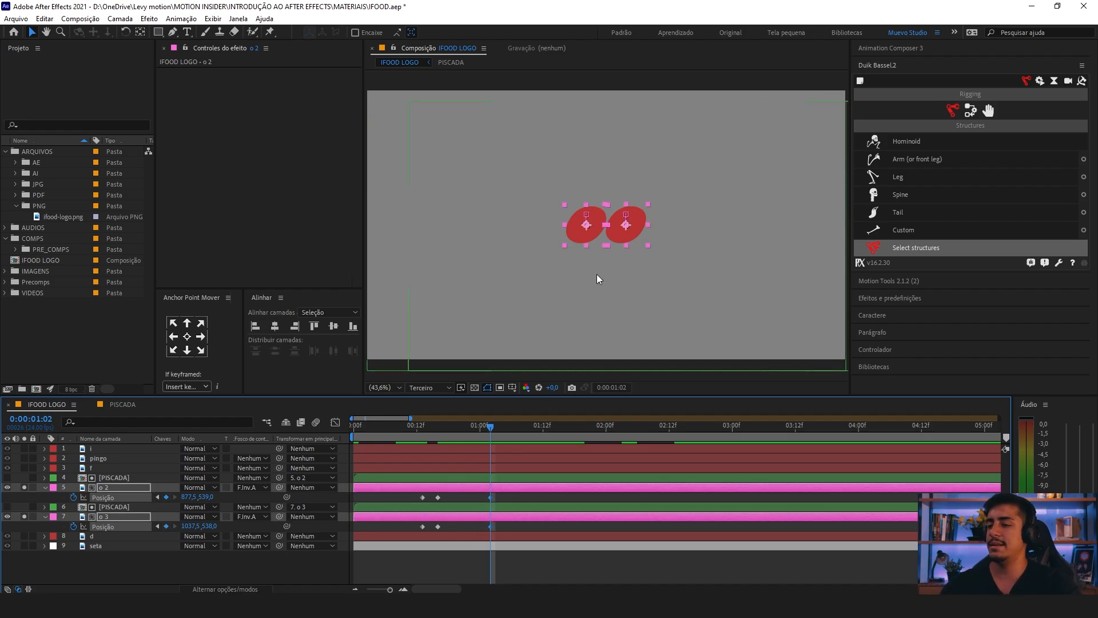
left_click_drag(634, 234, 631, 160)
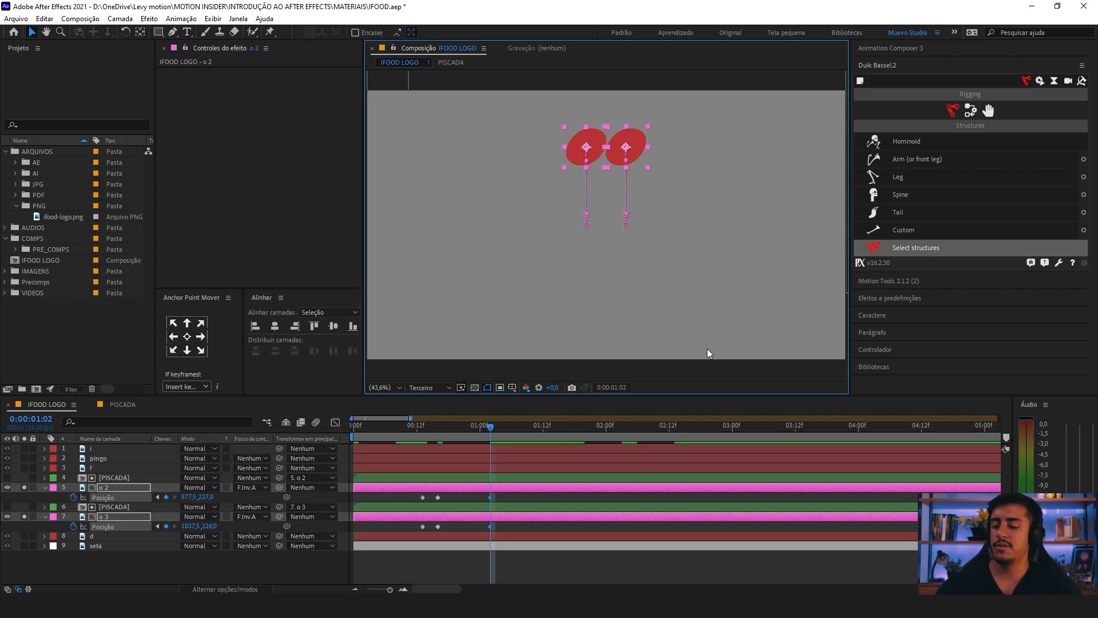
Step: Review the jump of both o letters by stepping through the Position keyframes and playing the preview
key("j")
key("j")
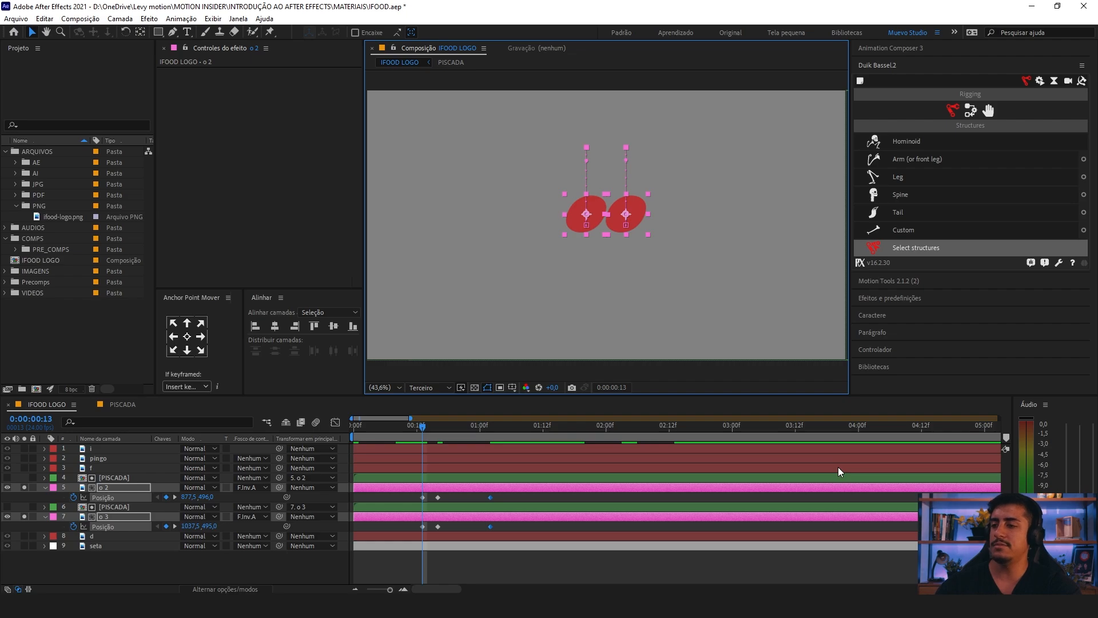
key("k")
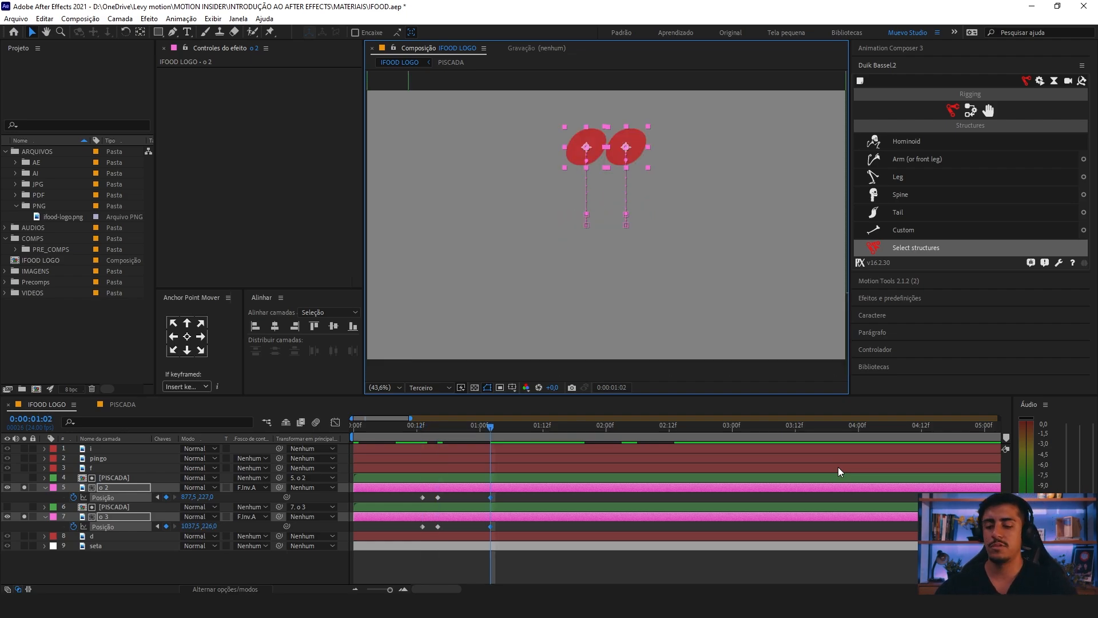
key("minus")
key("space")
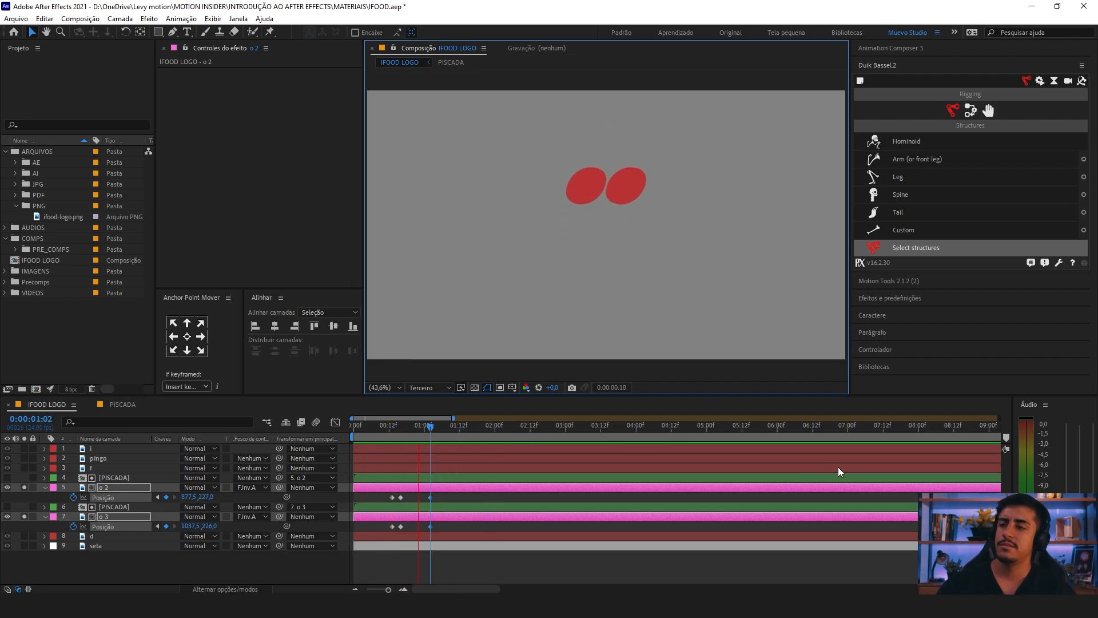
key("space")
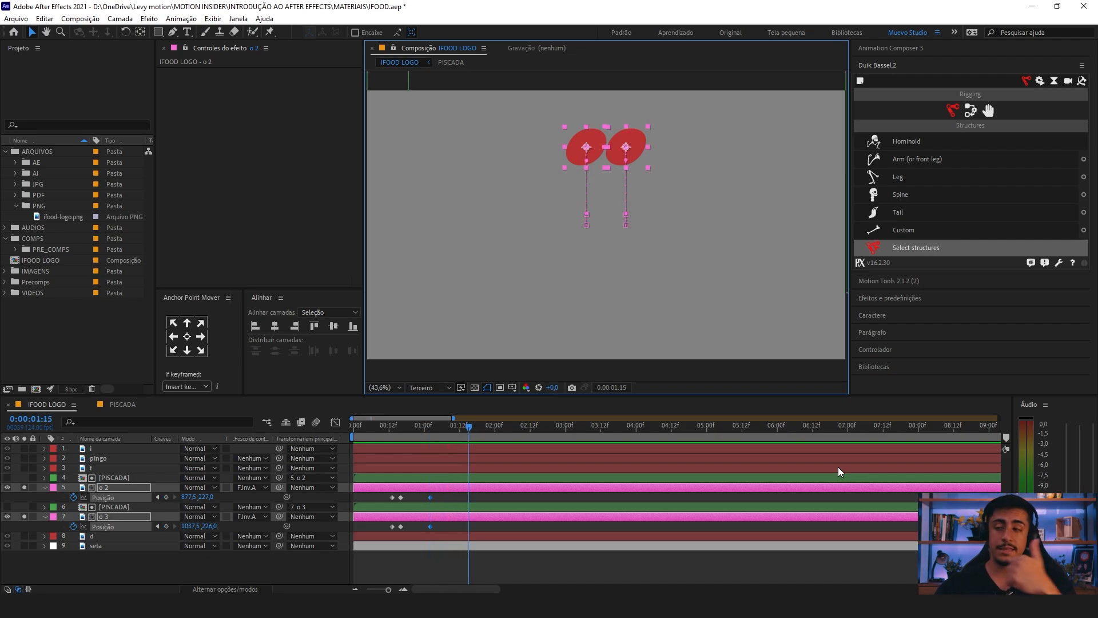
Step: At 0:00:01:12, move o 2 and o 3 straight down below the composition frame, to Y about 1160
key("equal")
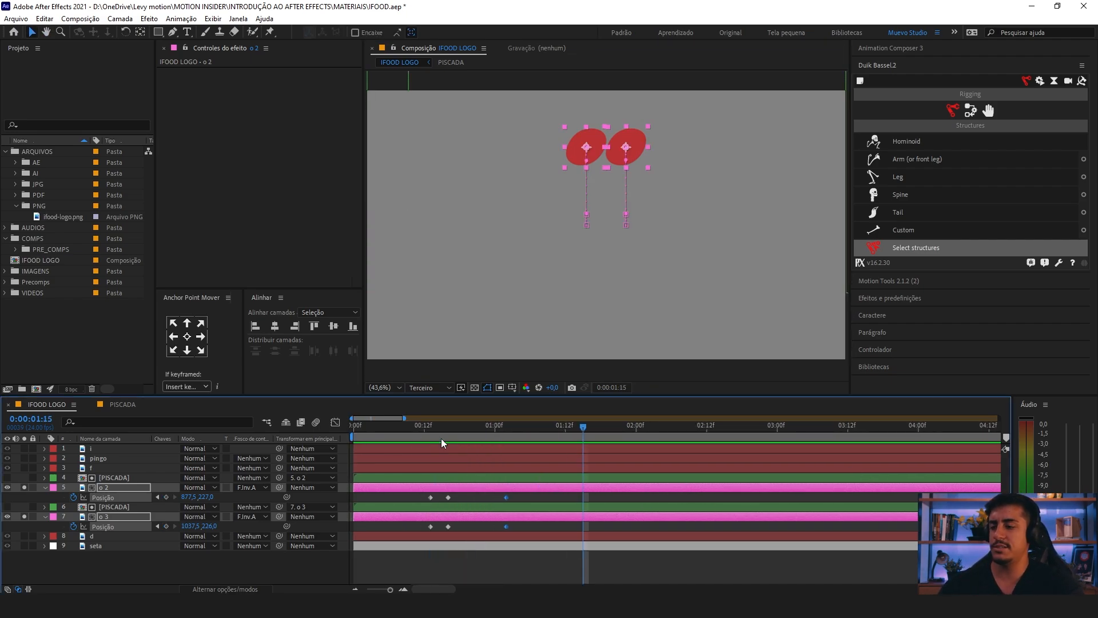
left_click_drag(429, 427, 507, 430)
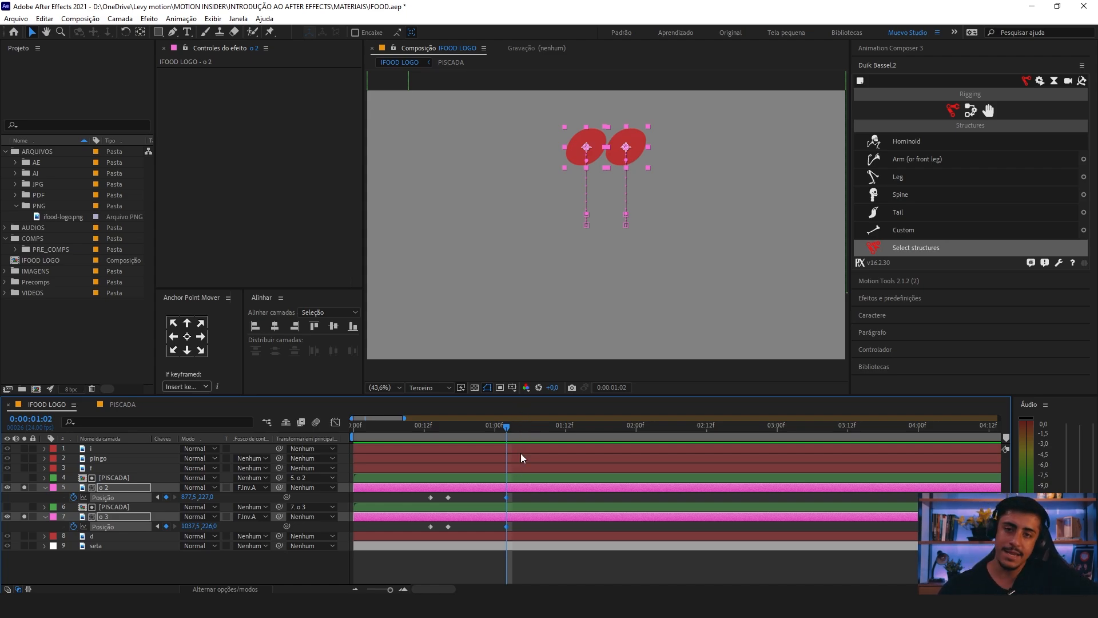
key("shift+Page_Down")
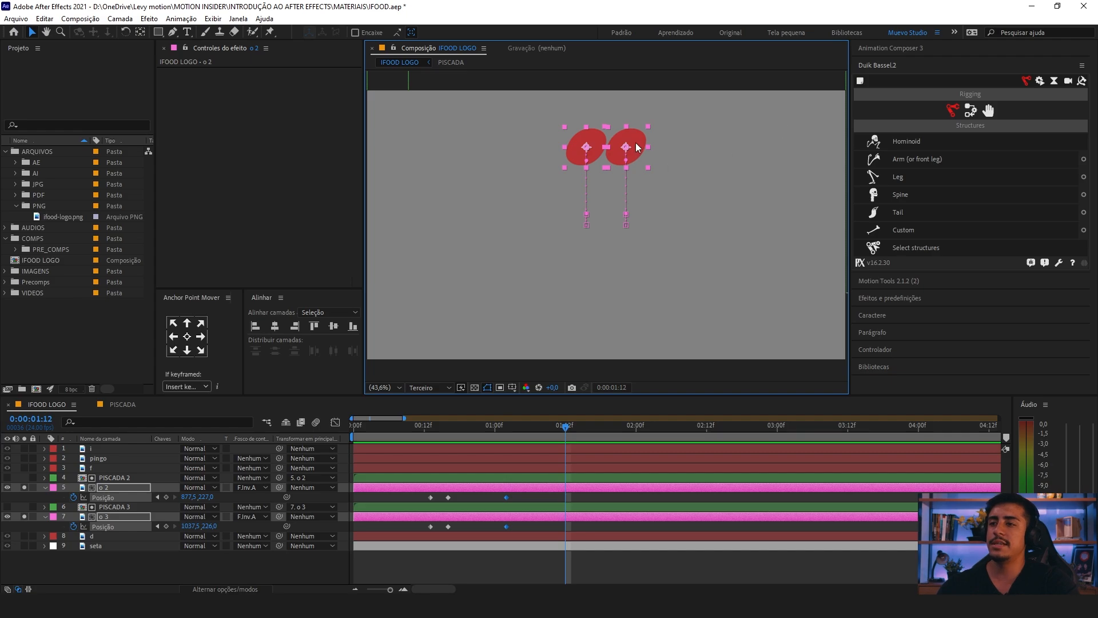
left_click_drag(636, 143, 650, 378)
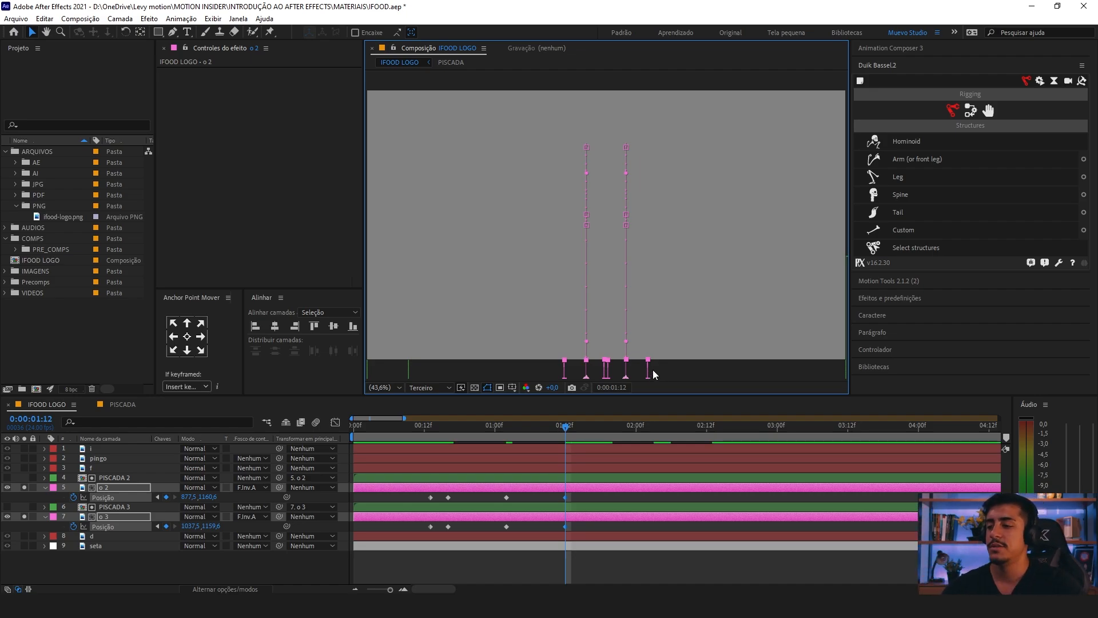
Step: Check each pose of the jump and fall from the Position keyframe at 0:00:00:13 through 0:00:01:12
left_click(432, 427)
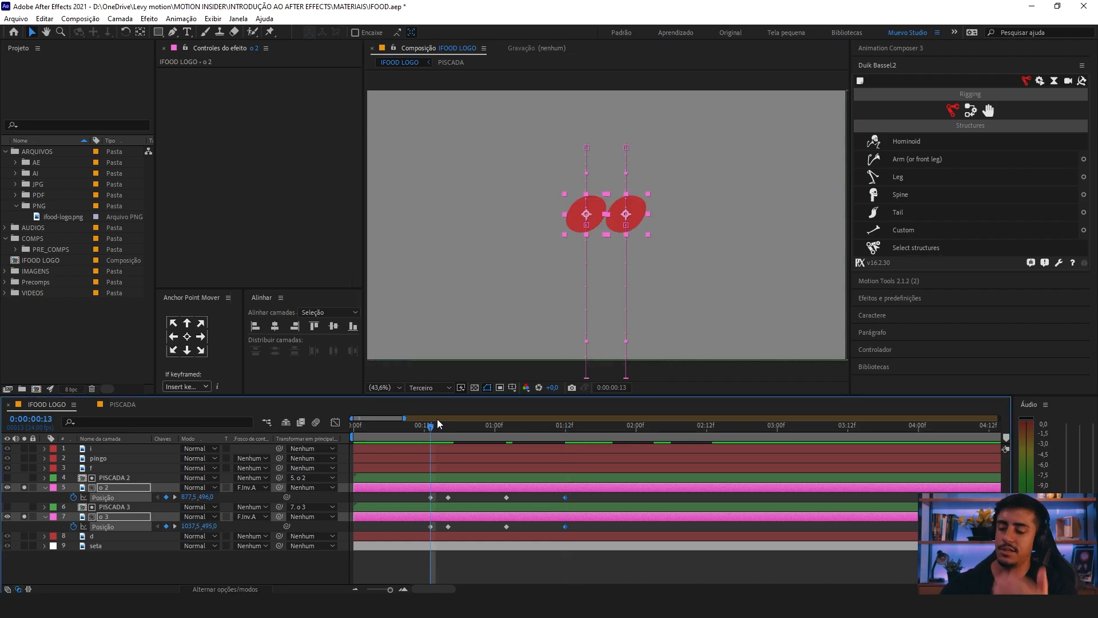
key("k")
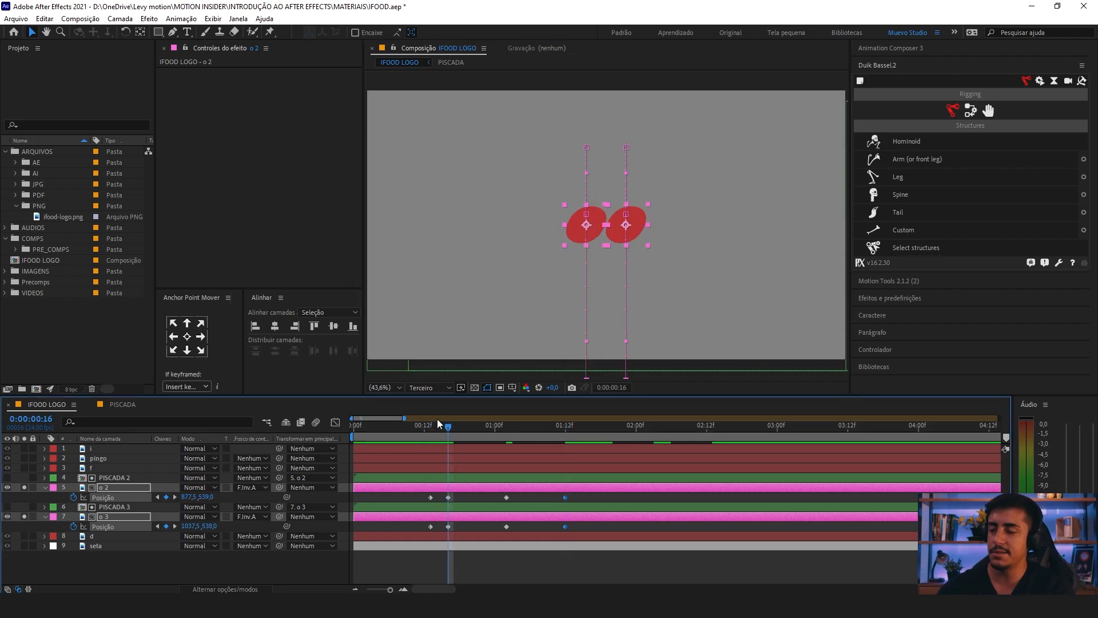
key("k")
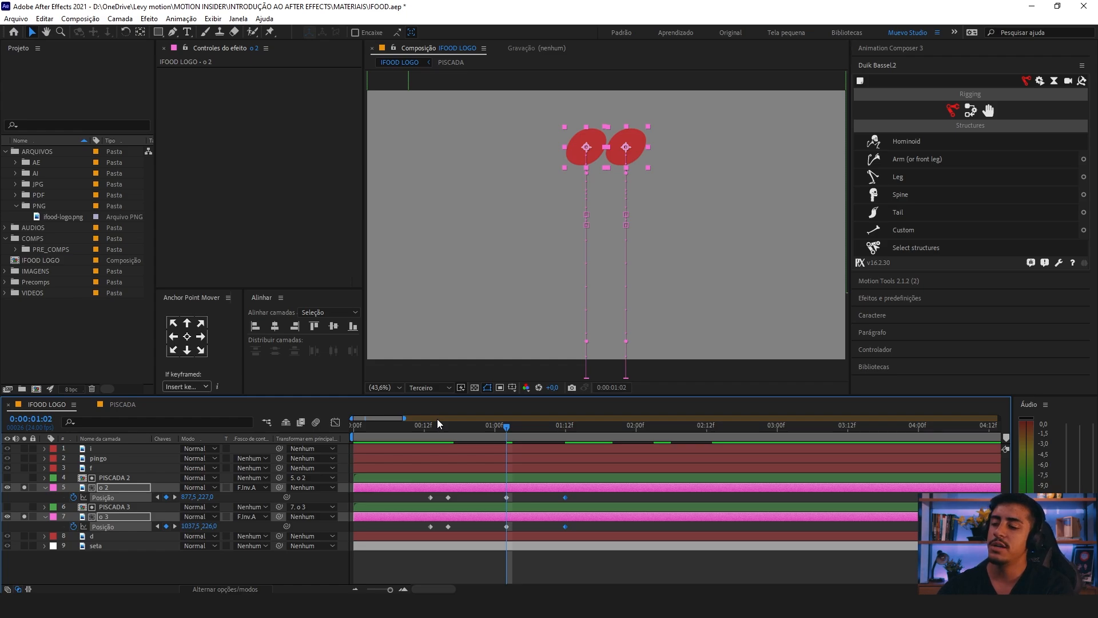
key("k")
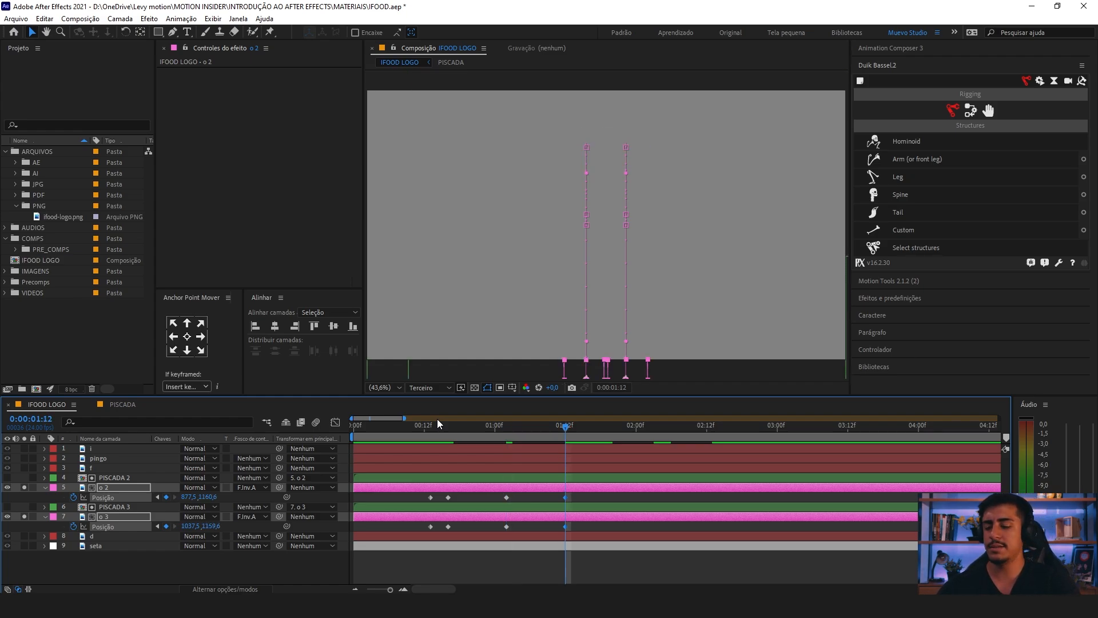
Step: Apply Easy Ease to all Position keyframes of o 2 and o 3, from 0:00:00:13 through 0:00:01:12
key("space")
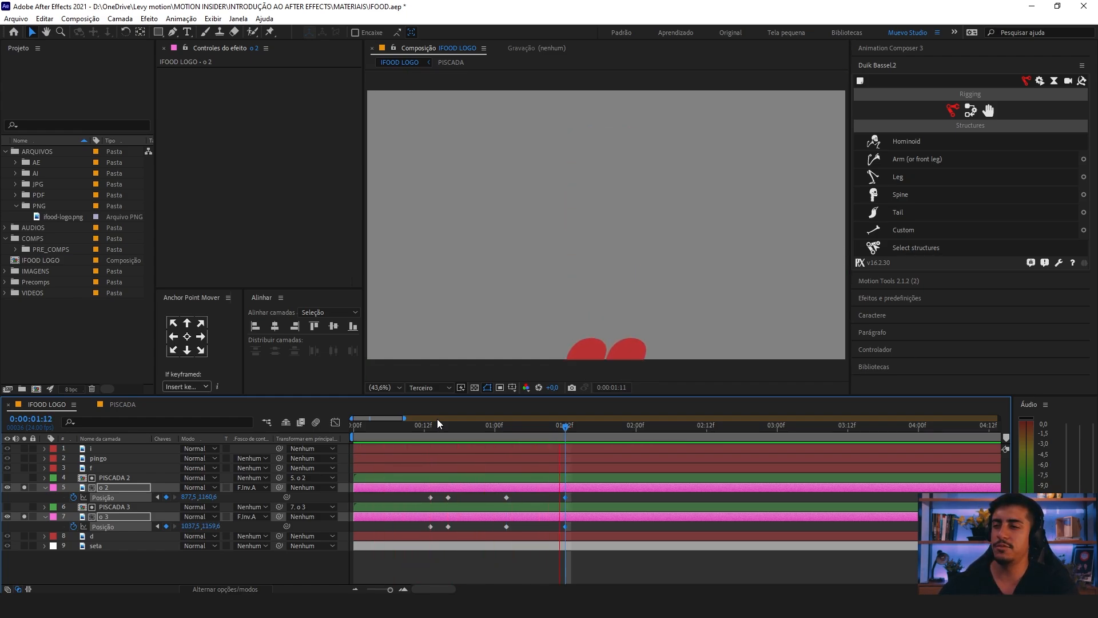
key("space")
left_click(432, 429)
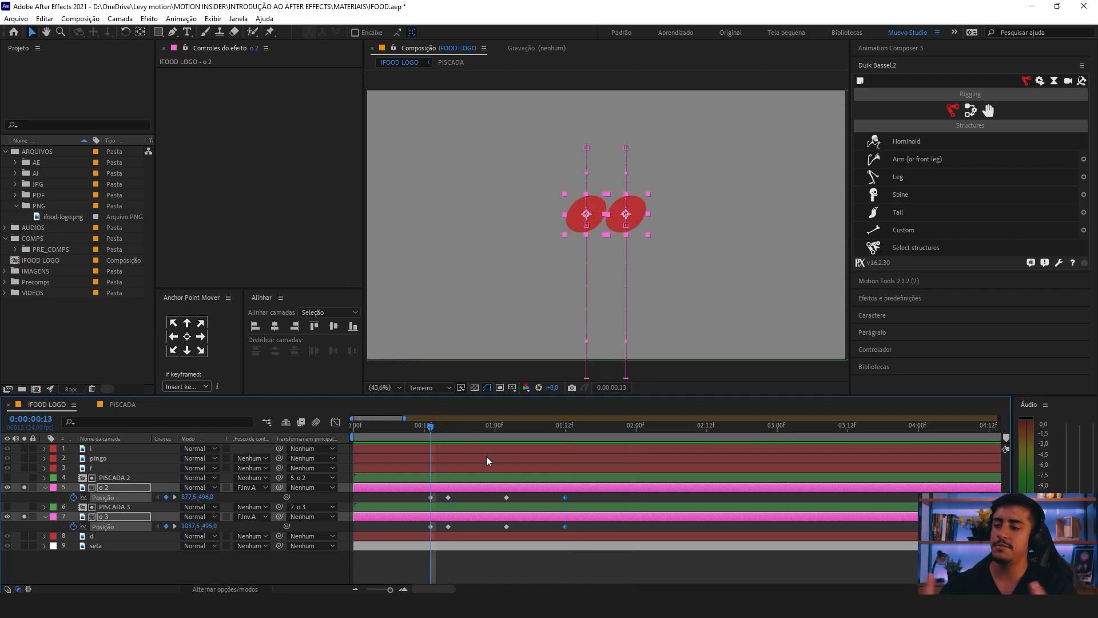
left_click_drag(577, 495, 418, 537)
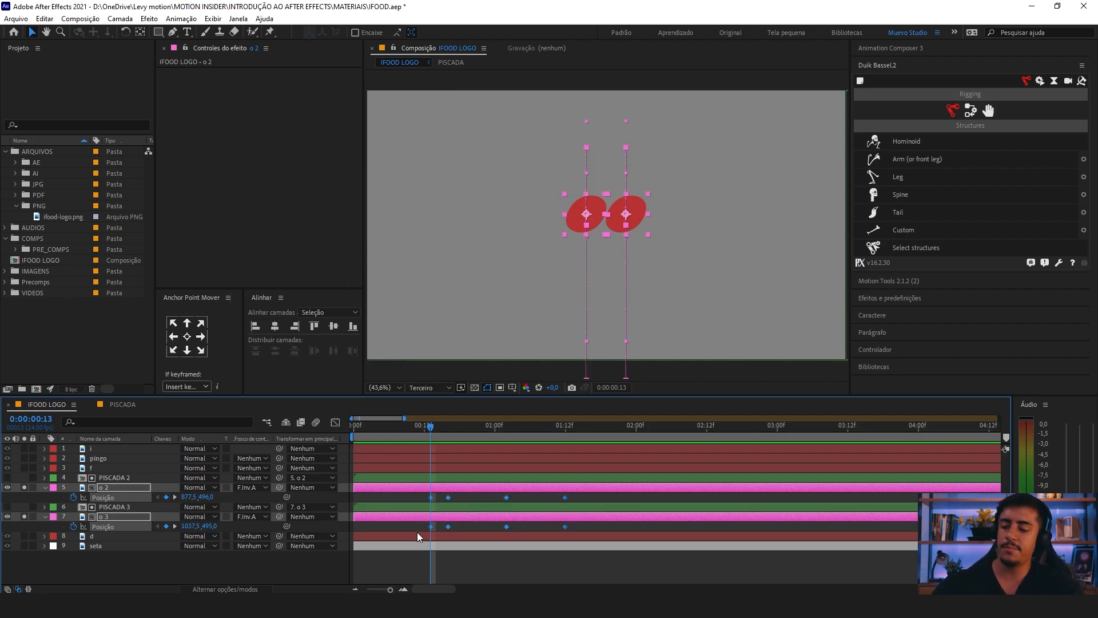
key("F9")
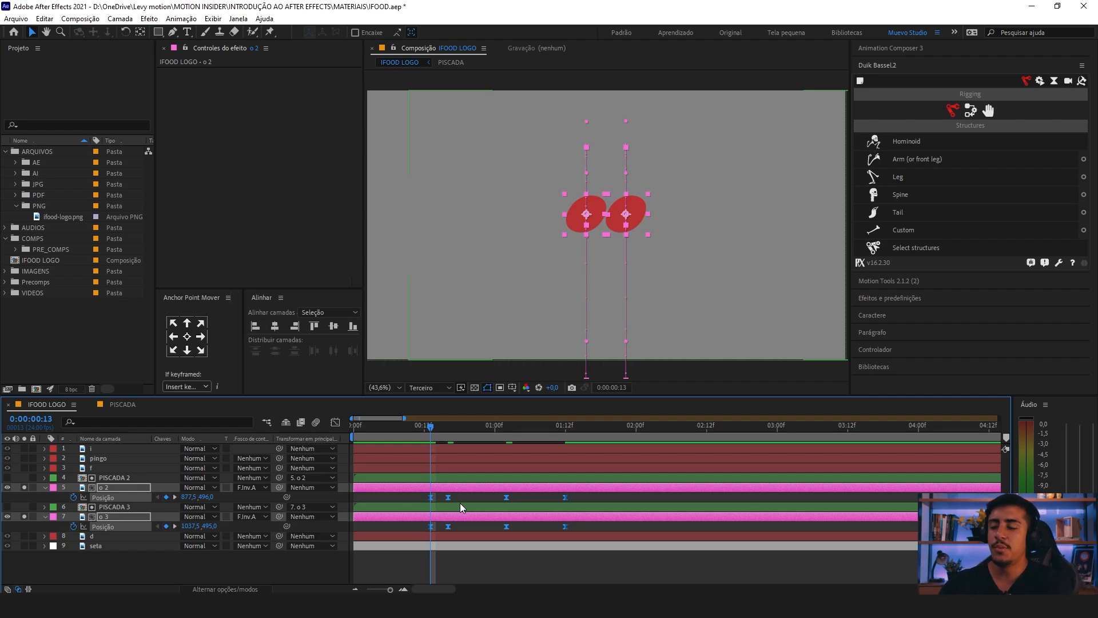
Step: Play the eased dip, jump and fall of both o letters from the start of the composition
left_click_drag(433, 427, 315, 451)
left_click(647, 461)
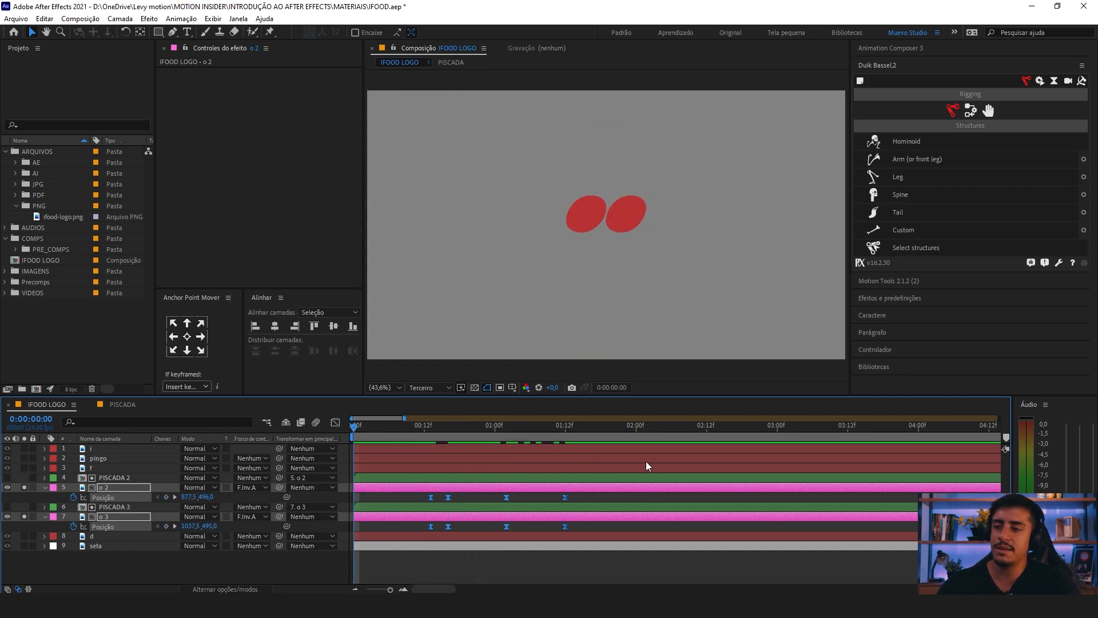
key("space")
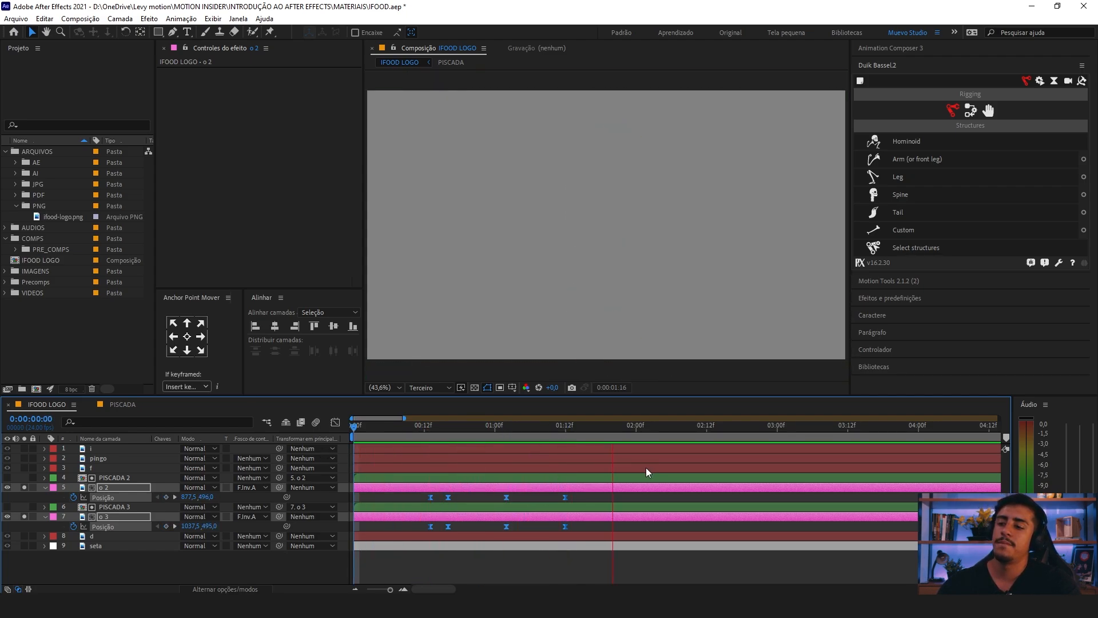
key("space")
Step: Open the Graph Editor for the Position speed of o 2 and o 3, framed closely around their keyframes
left_click(446, 433)
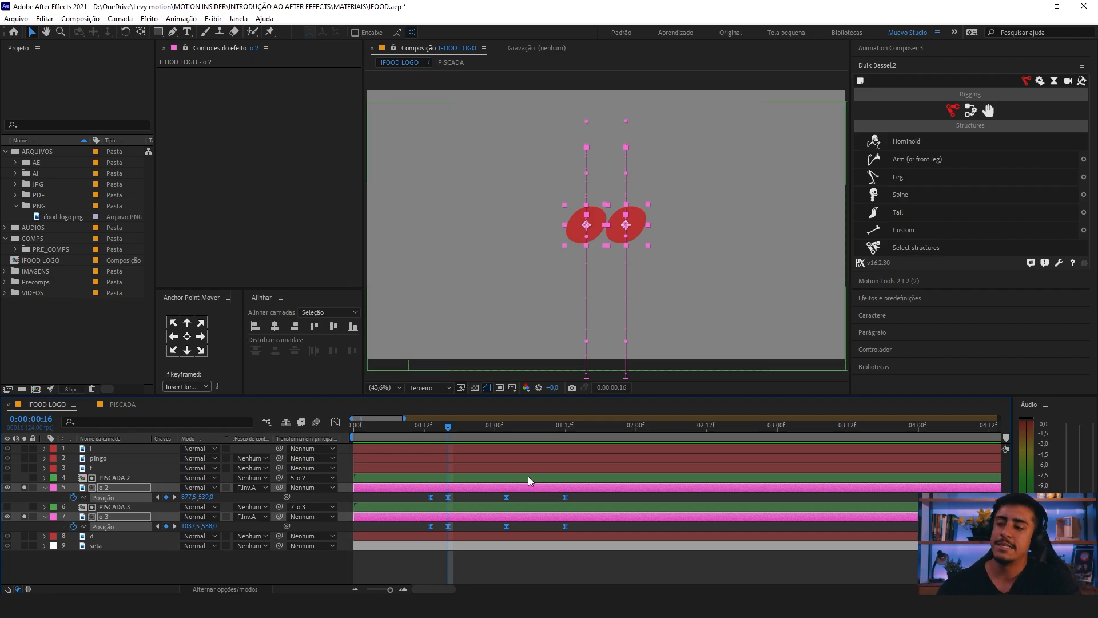
left_click(334, 423)
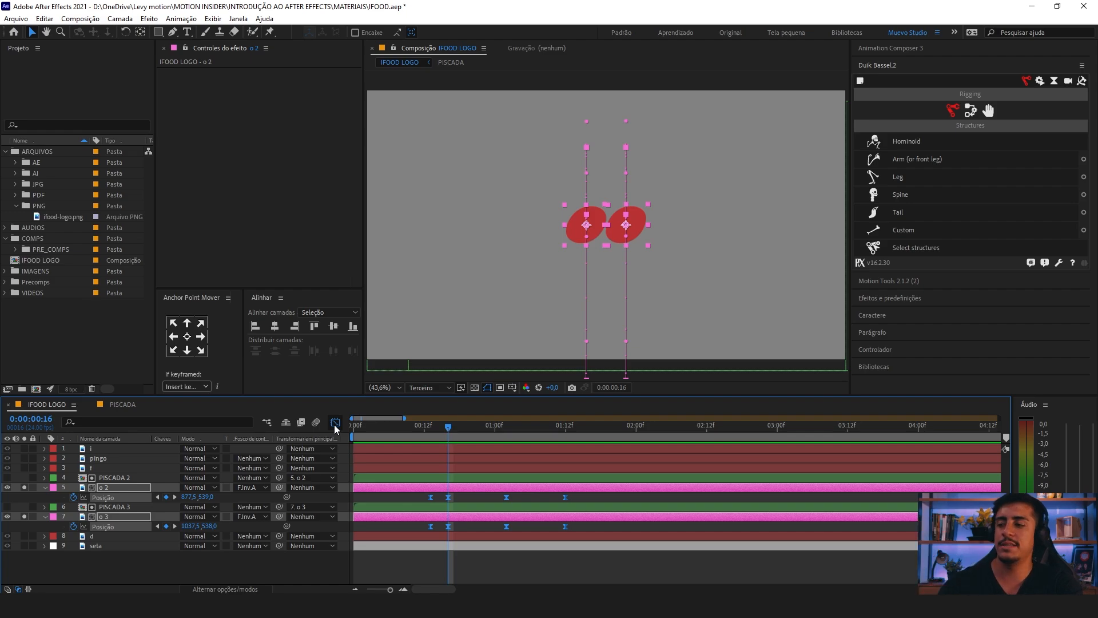
left_click(334, 423)
key("equal")
left_click_drag(513, 518, 549, 515)
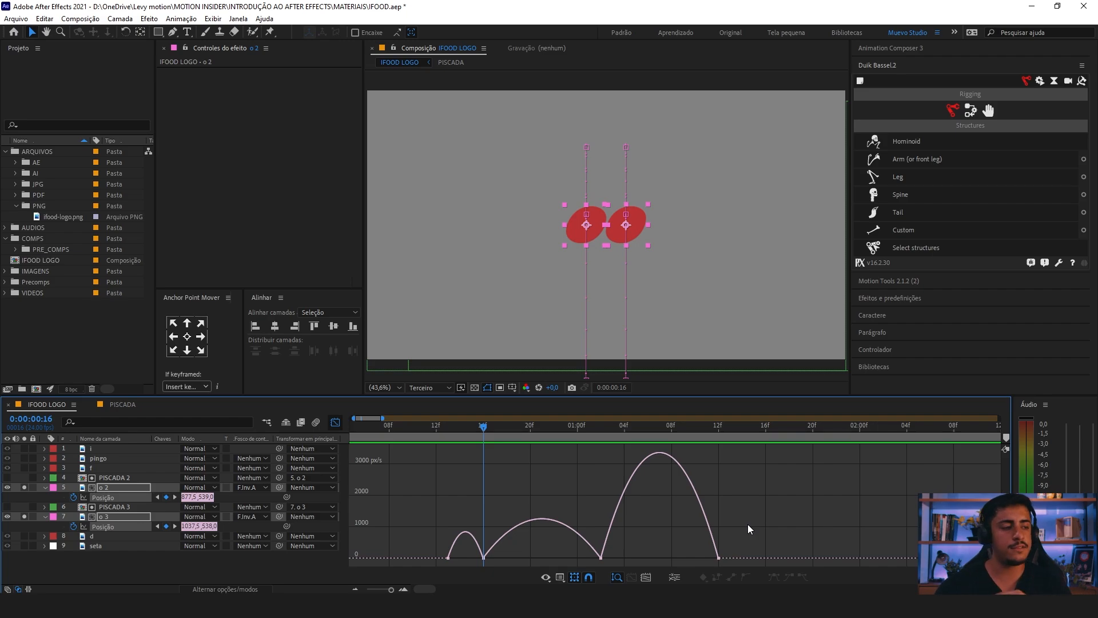
Step: Examine which speed curves drive the dip, jump and fall by scrubbing from 0:00:00:13 and selecting their keyframes
left_click(440, 427)
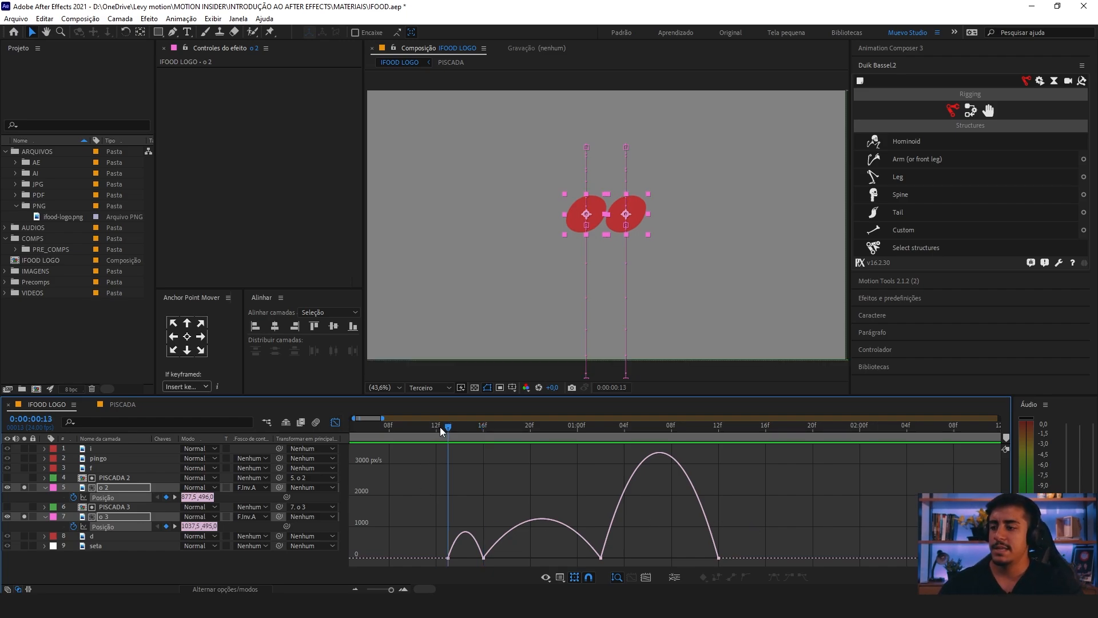
left_click_drag(454, 433, 484, 441)
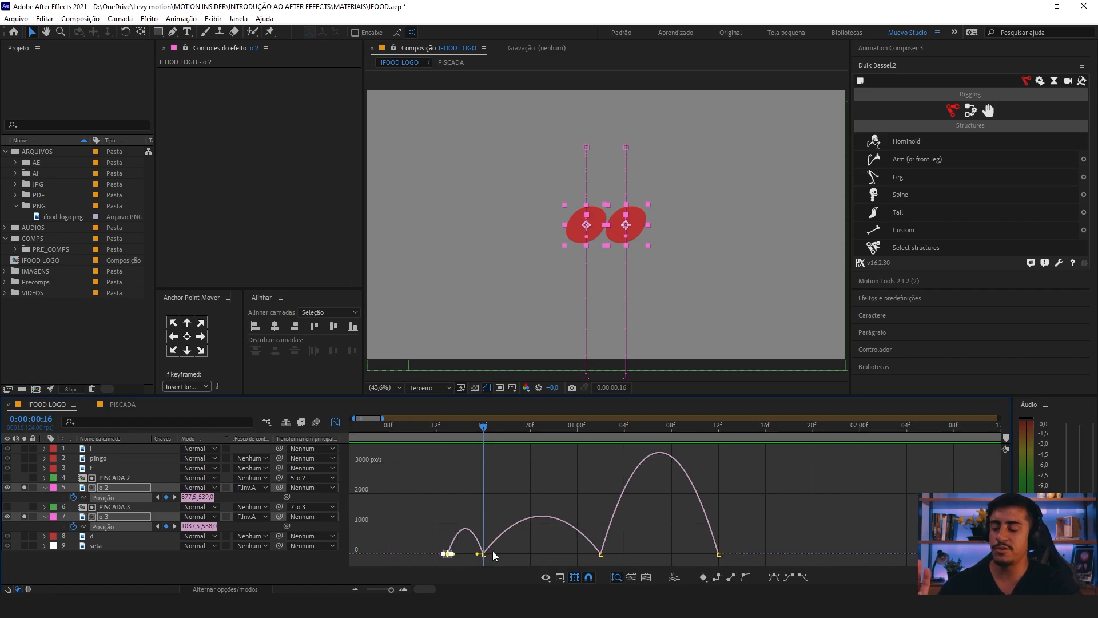
left_click_drag(443, 516, 486, 563)
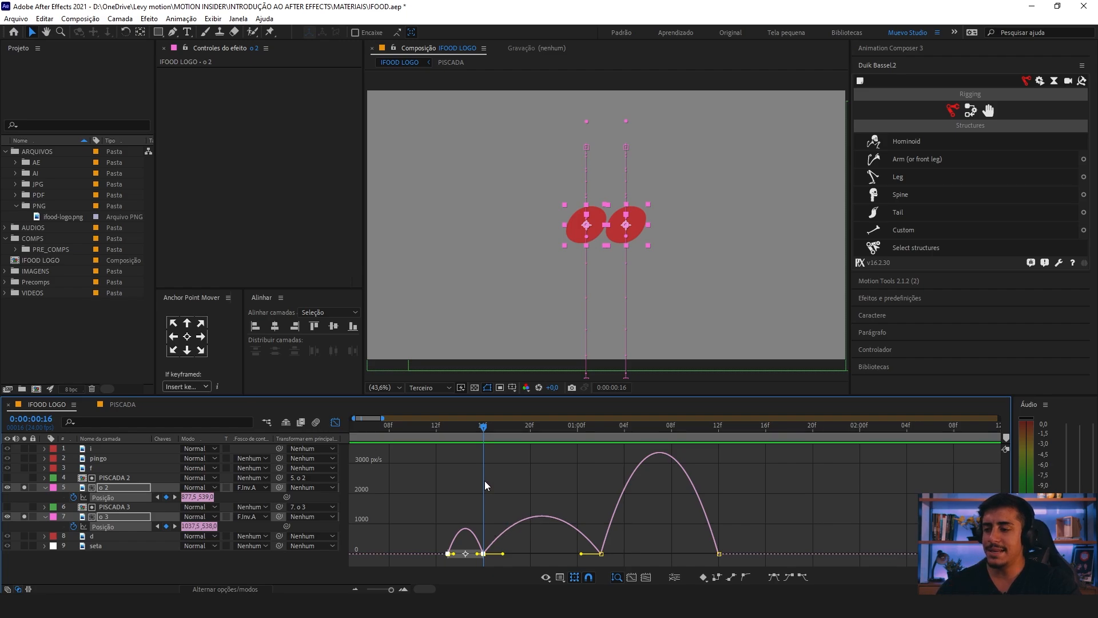
left_click_drag(485, 481, 728, 562)
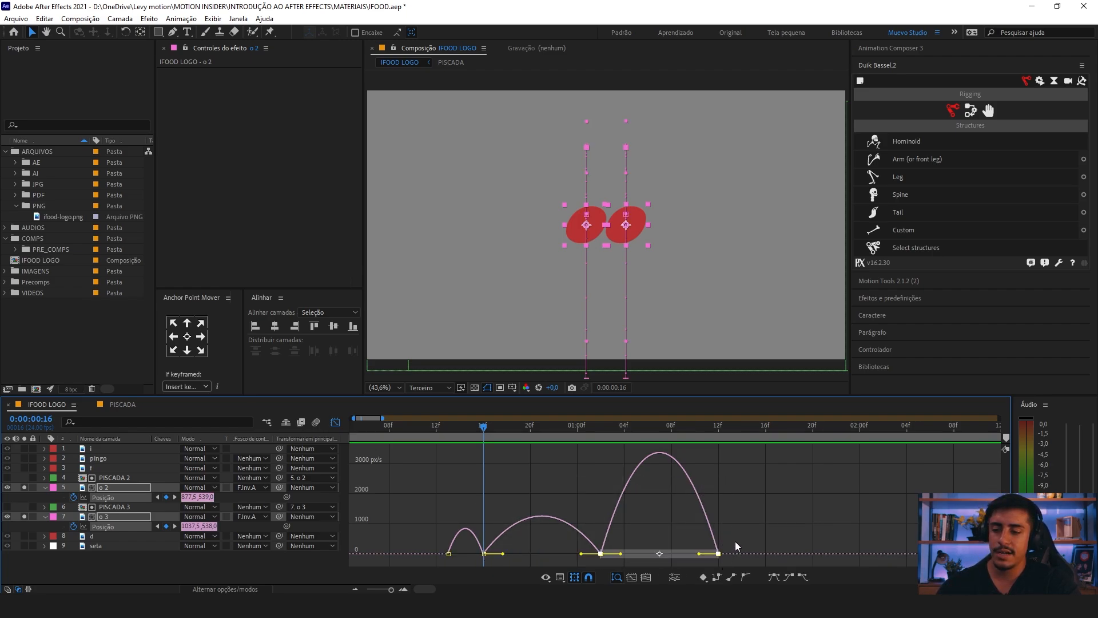
left_click_drag(636, 545, 577, 562)
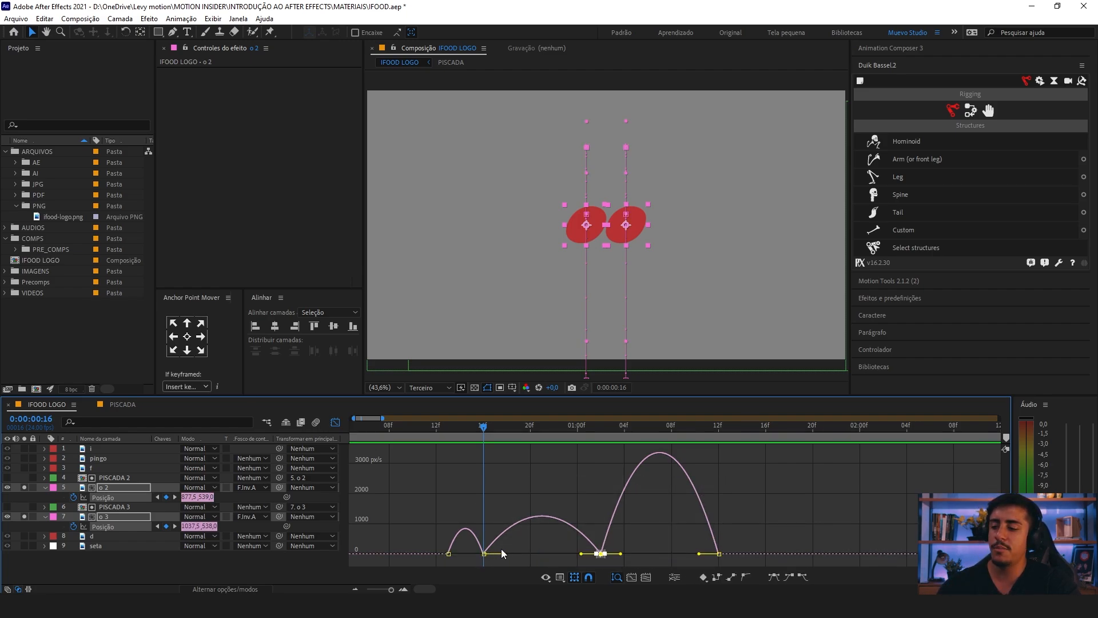
left_click_drag(501, 548, 474, 561)
left_click_drag(483, 432, 599, 462)
key("Page_Down")
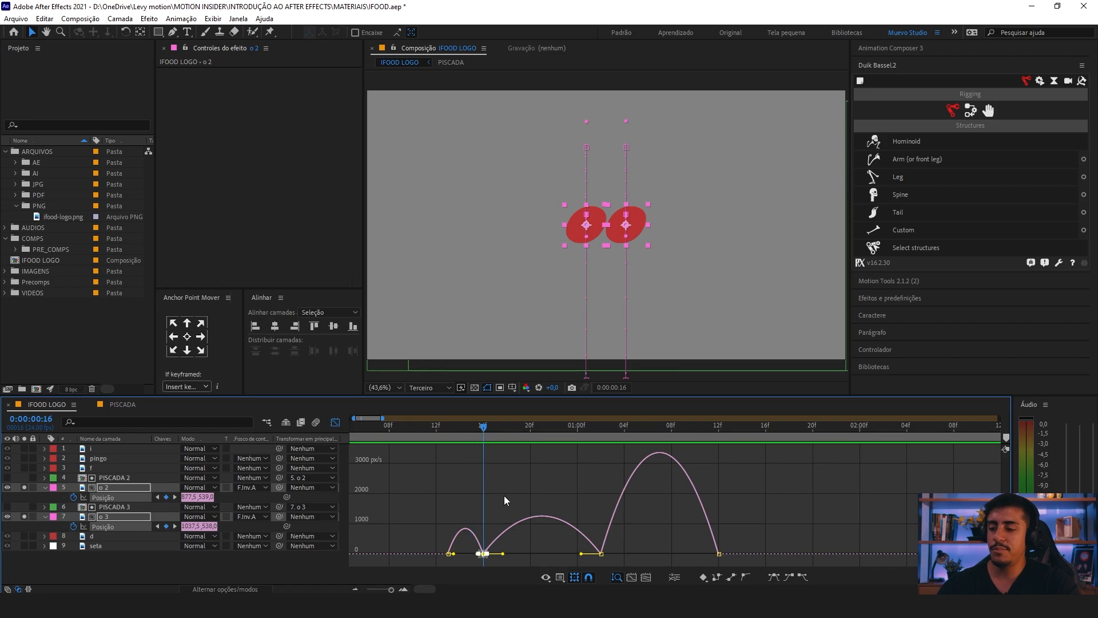
Step: Lengthen the incoming ease at 0:00:01:02 back to about 0:00:00:21, so the jump's speed peaks near 0:00:00:18 and tapers off slowly
left_click_drag(597, 496, 483, 557)
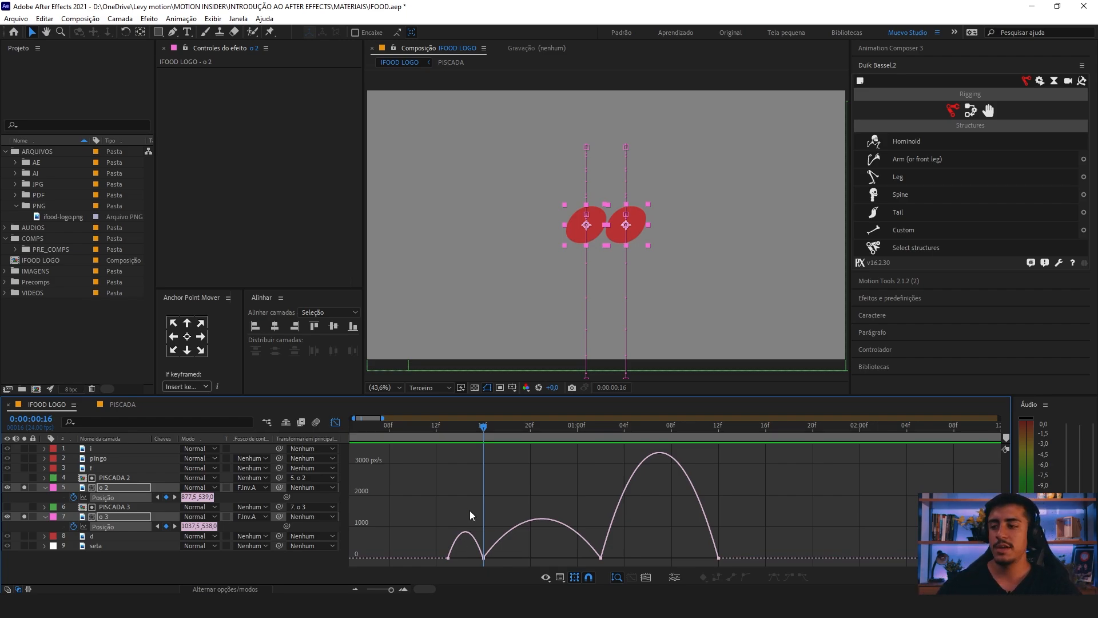
left_click_drag(452, 426, 487, 461)
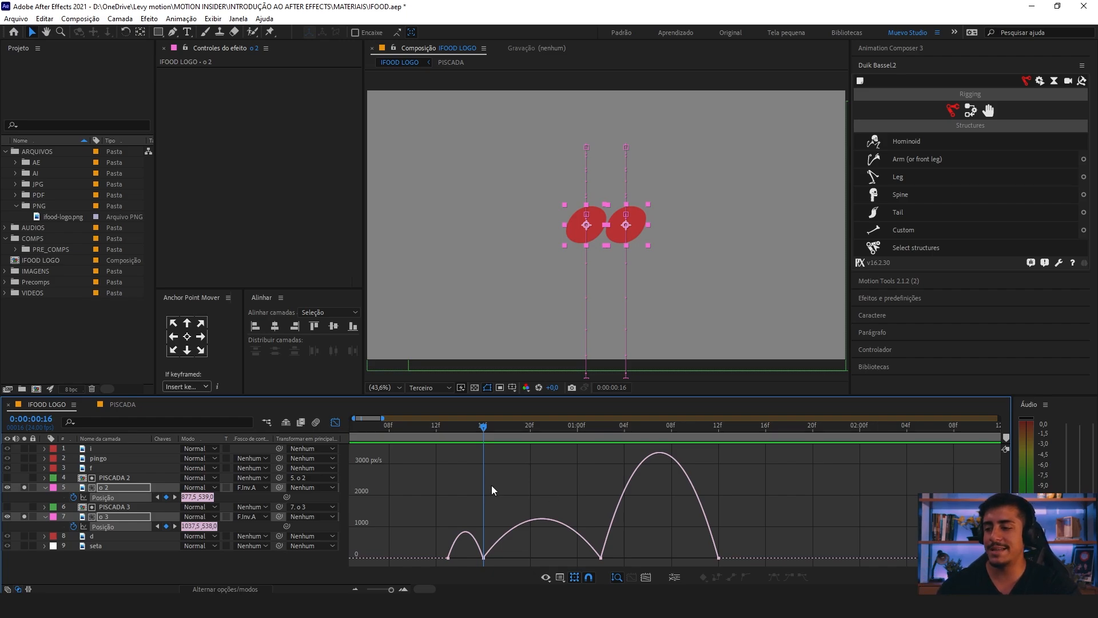
left_click_drag(485, 482, 522, 557)
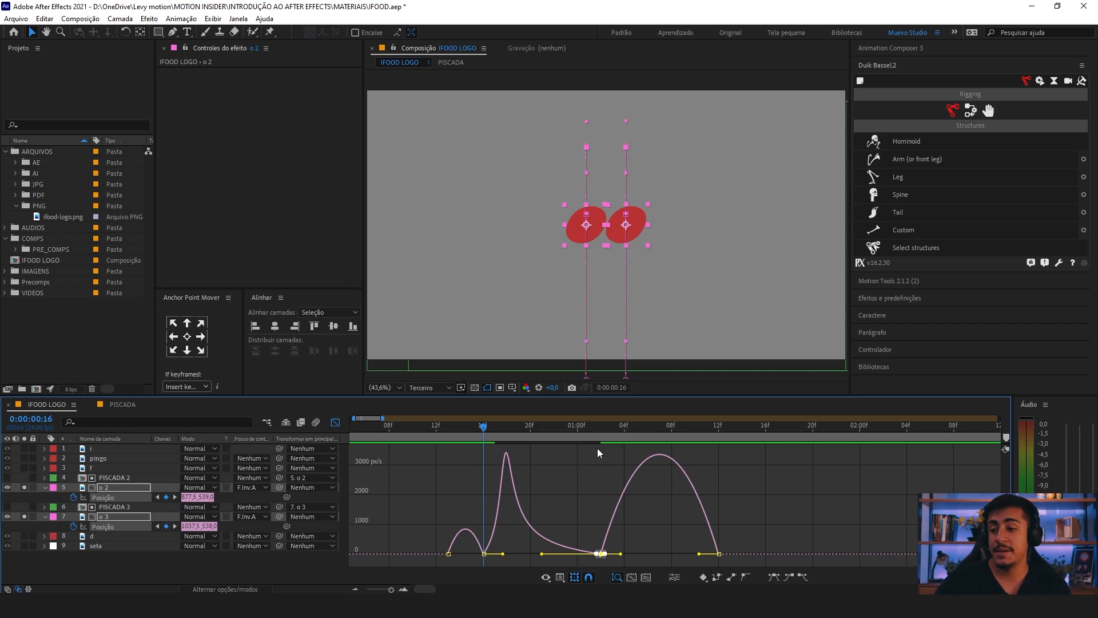
left_click_drag(500, 450, 520, 502)
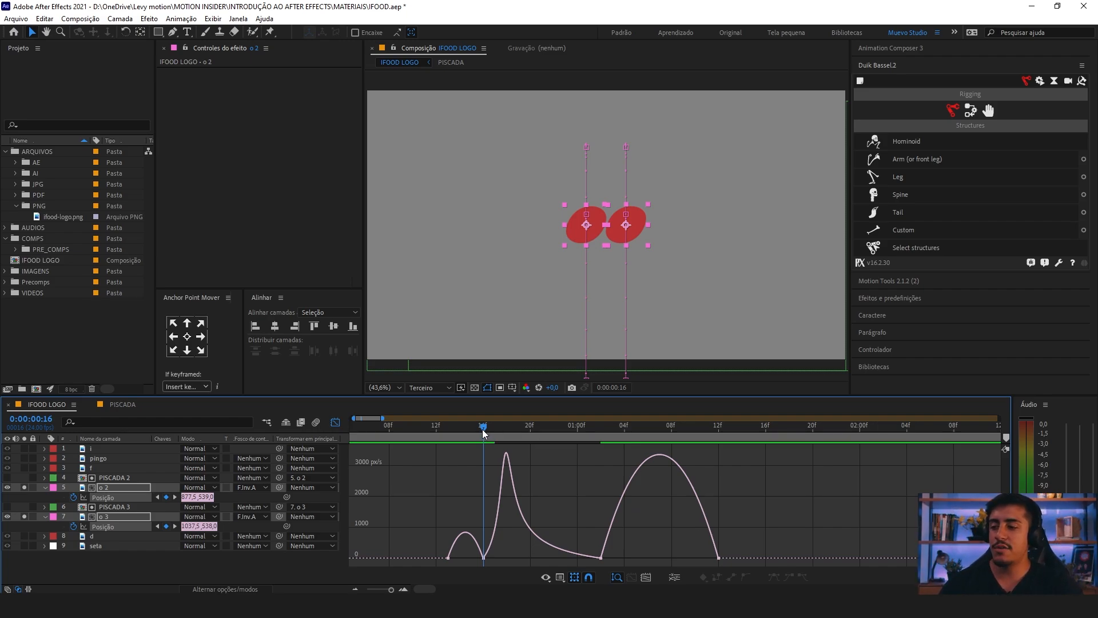
Step: Check the reshaped jump against its speed curve by scrubbing from 0:00:00:13 to its highest point at 0:00:01:02
left_click(444, 425)
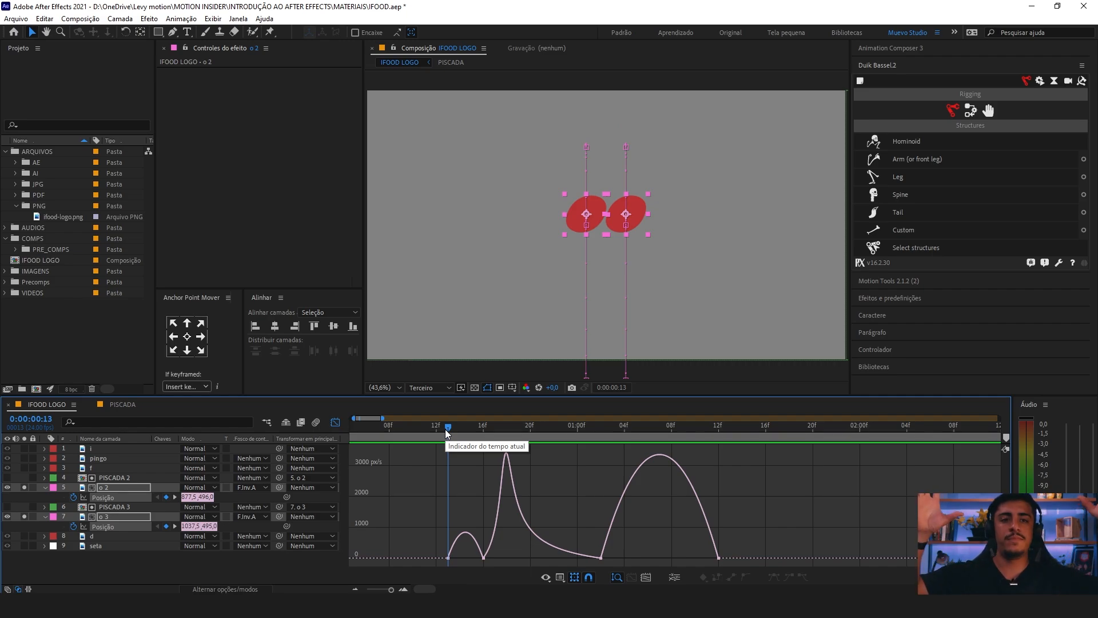
left_click_drag(445, 429, 504, 430)
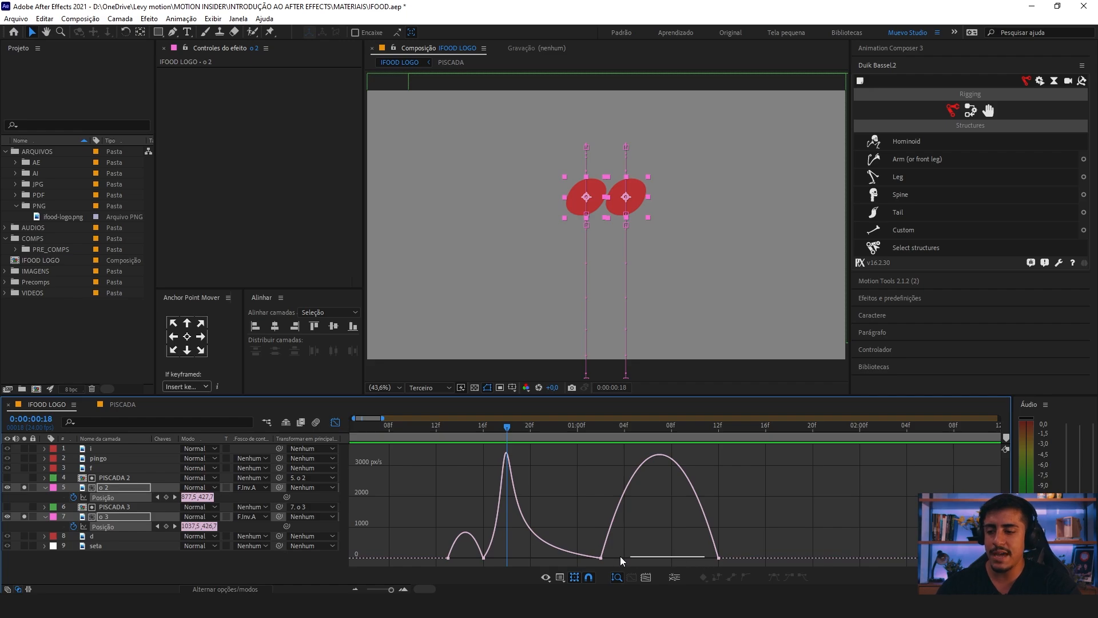
left_click_drag(619, 556, 821, 559)
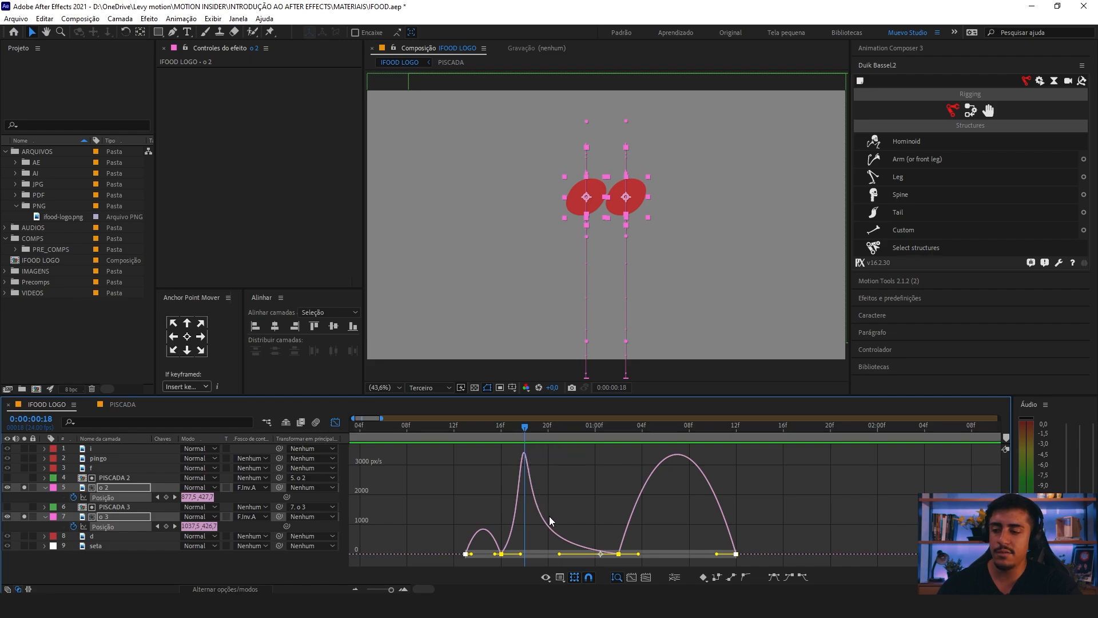
mouse_move(632, 516)
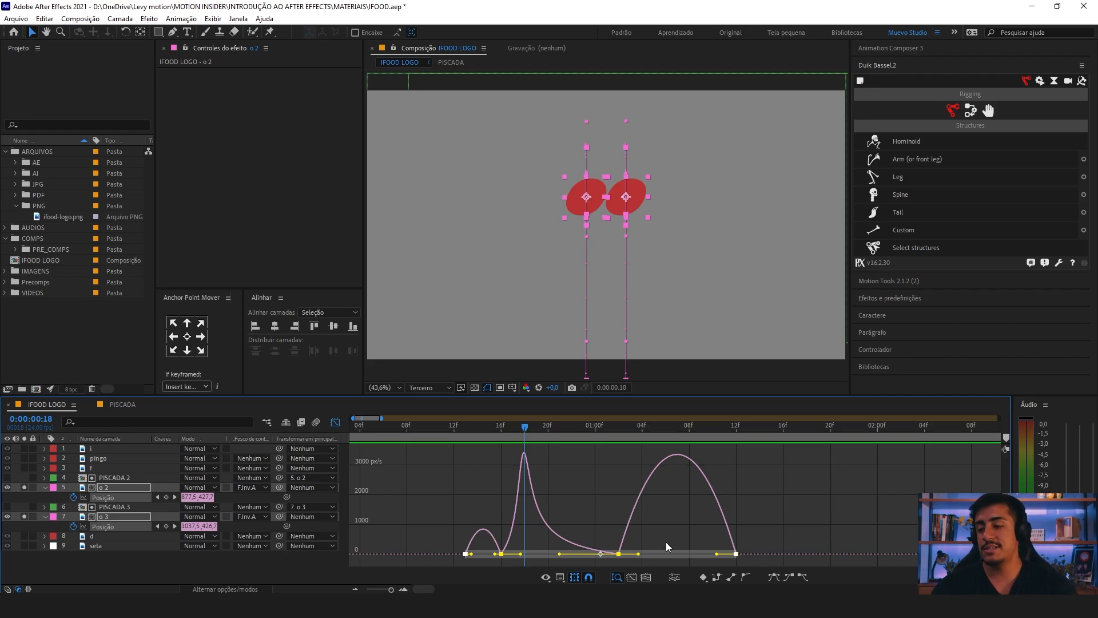
left_click(619, 554)
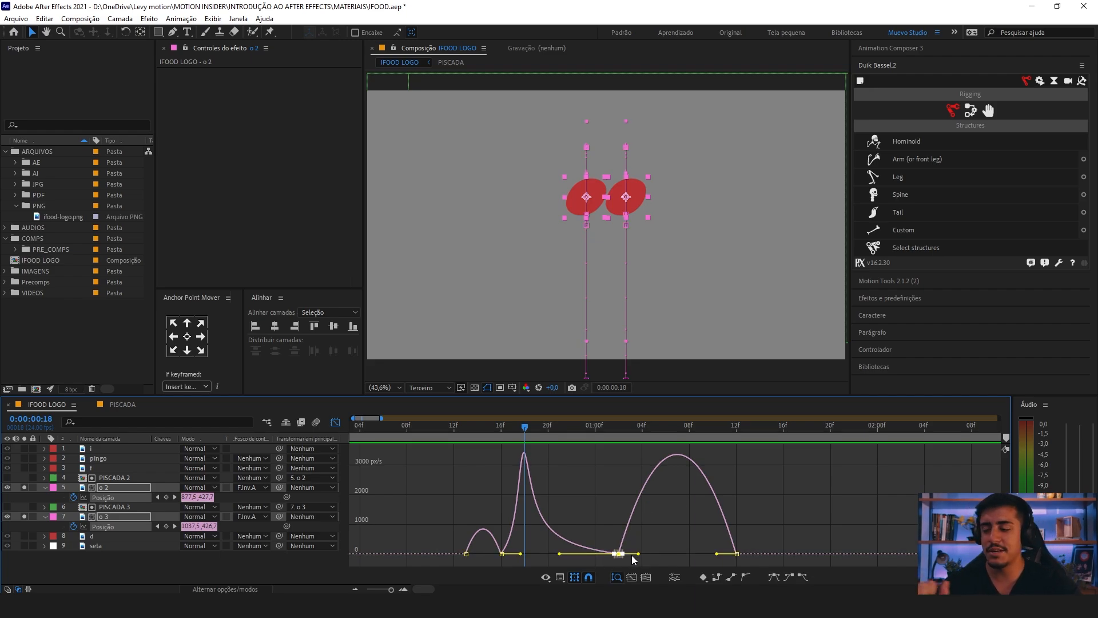
left_click(503, 427)
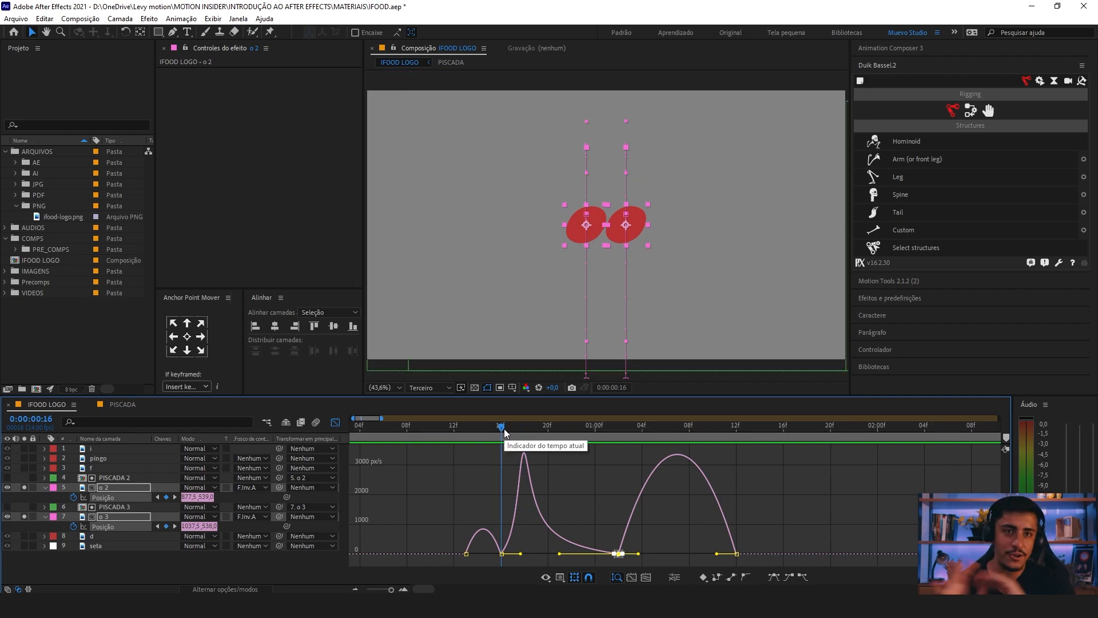
left_click(477, 430)
left_click_drag(480, 432, 612, 424)
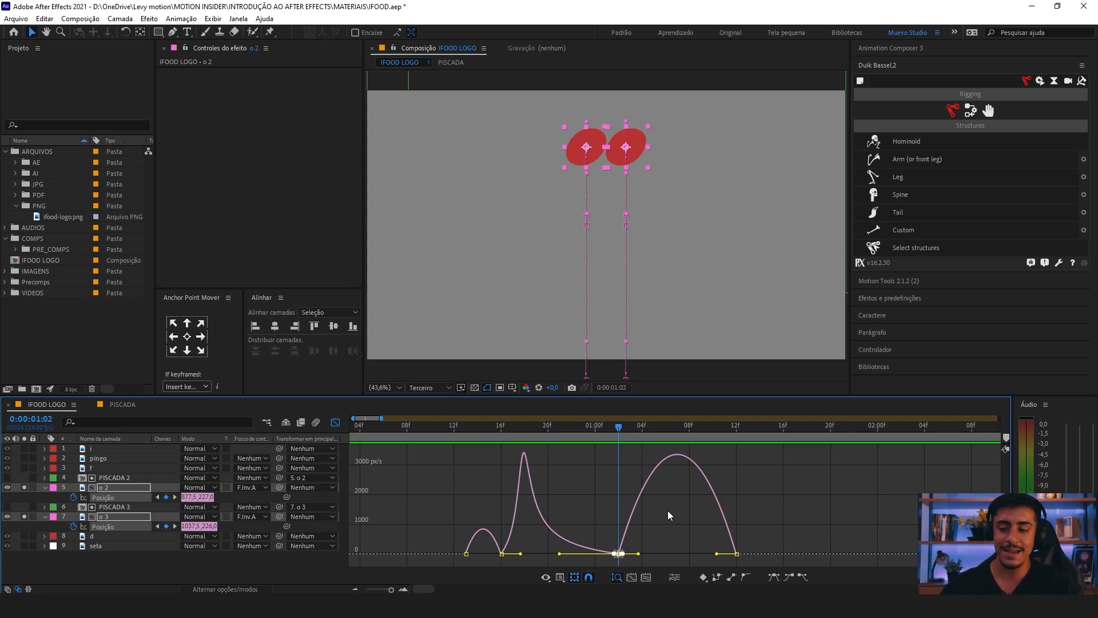
Step: Lengthen the outgoing ease at 0:00:01:02 to about 0:00:01:07, so the fall accelerates gradually and peaks in speed near 0:00:01:10
left_click_drag(670, 522, 603, 562)
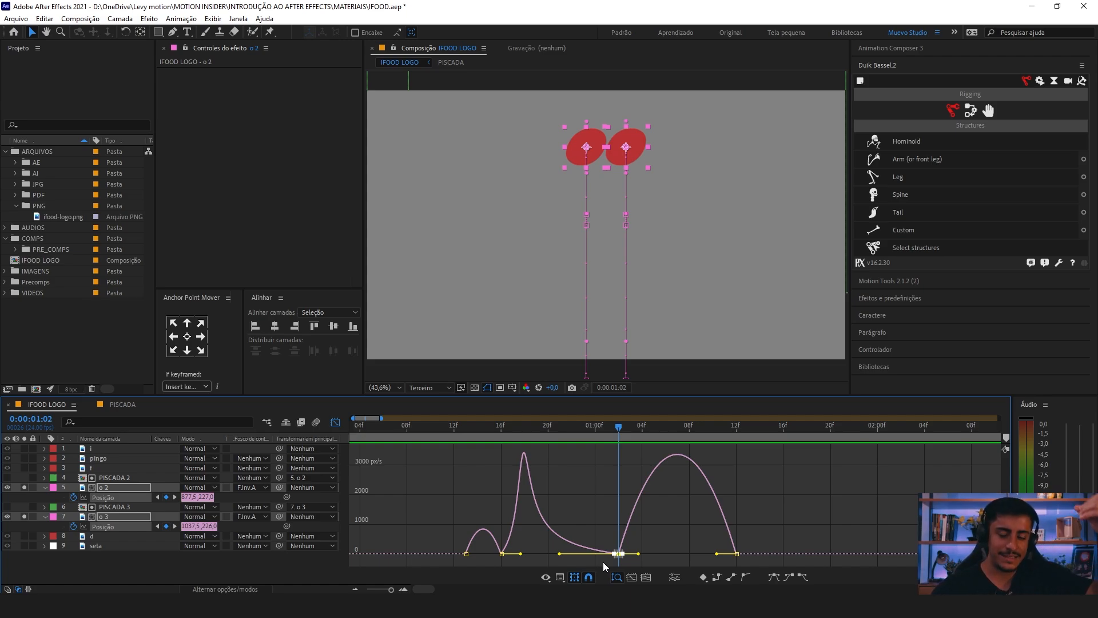
left_click_drag(673, 528, 693, 557)
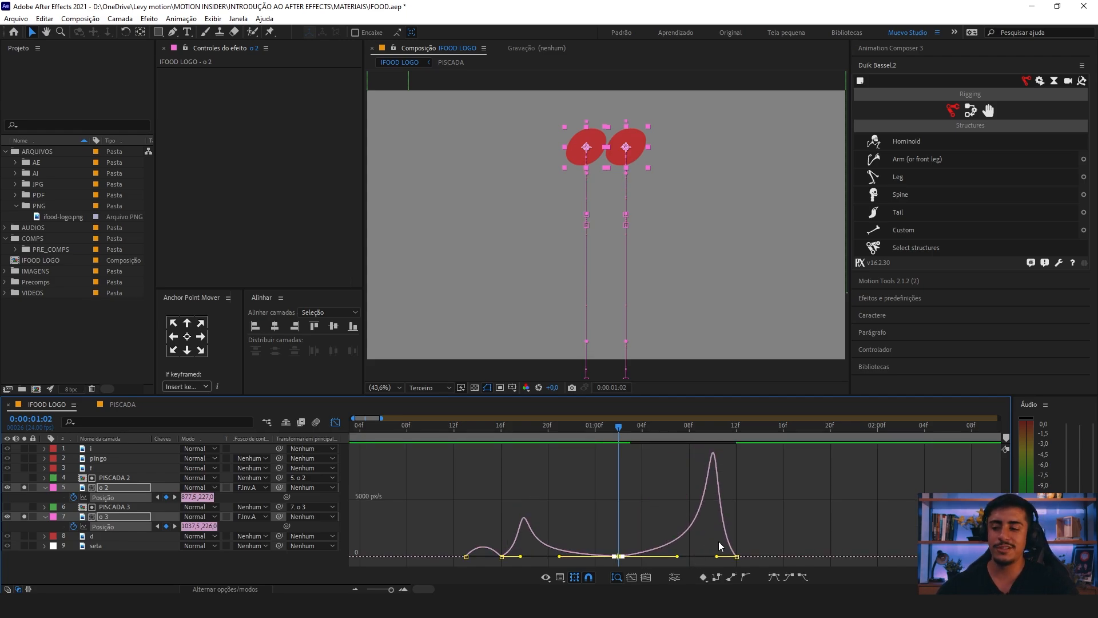
left_click_drag(728, 453, 680, 537)
Step: Preview the adjusted dip, jump and fall around 0:00:00:13 and compare the motion with the complete speed graph
left_click(461, 425)
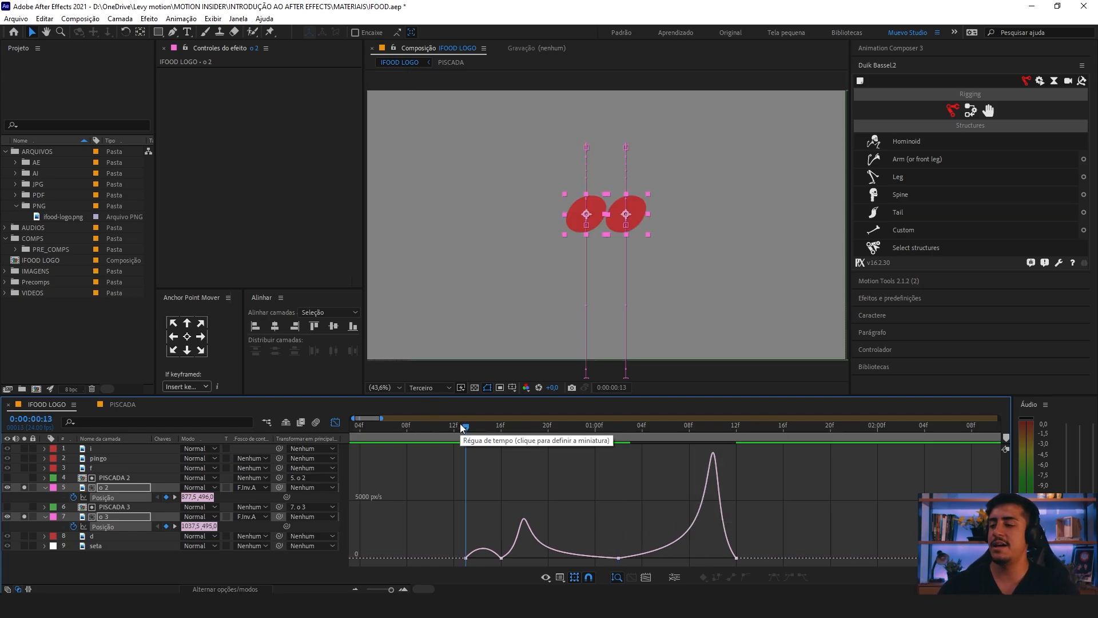
key("space")
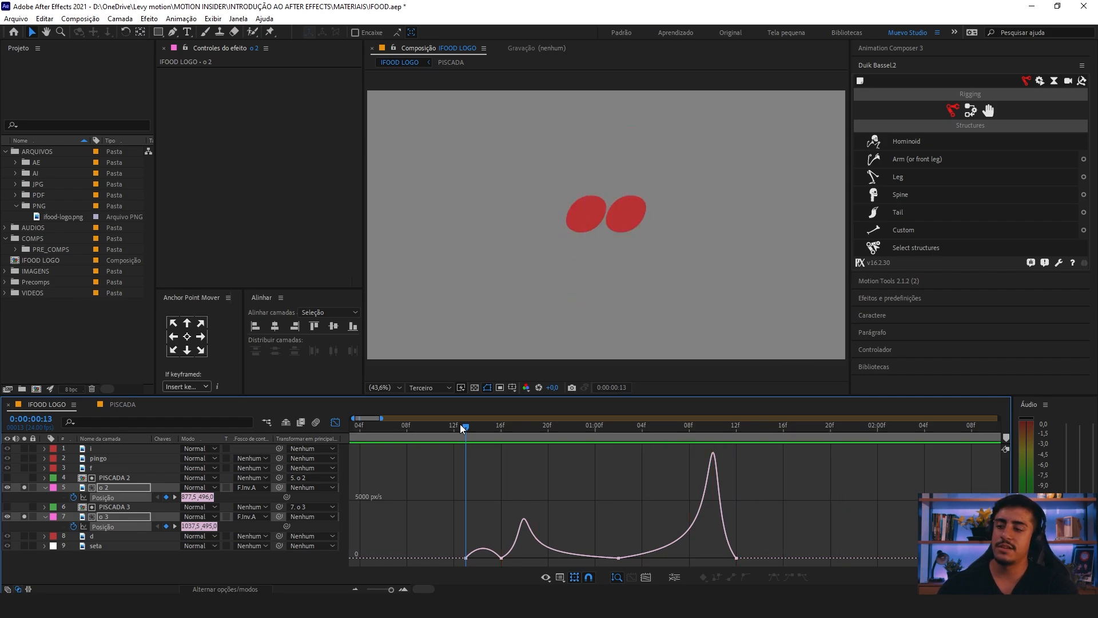
key("space")
key("space")
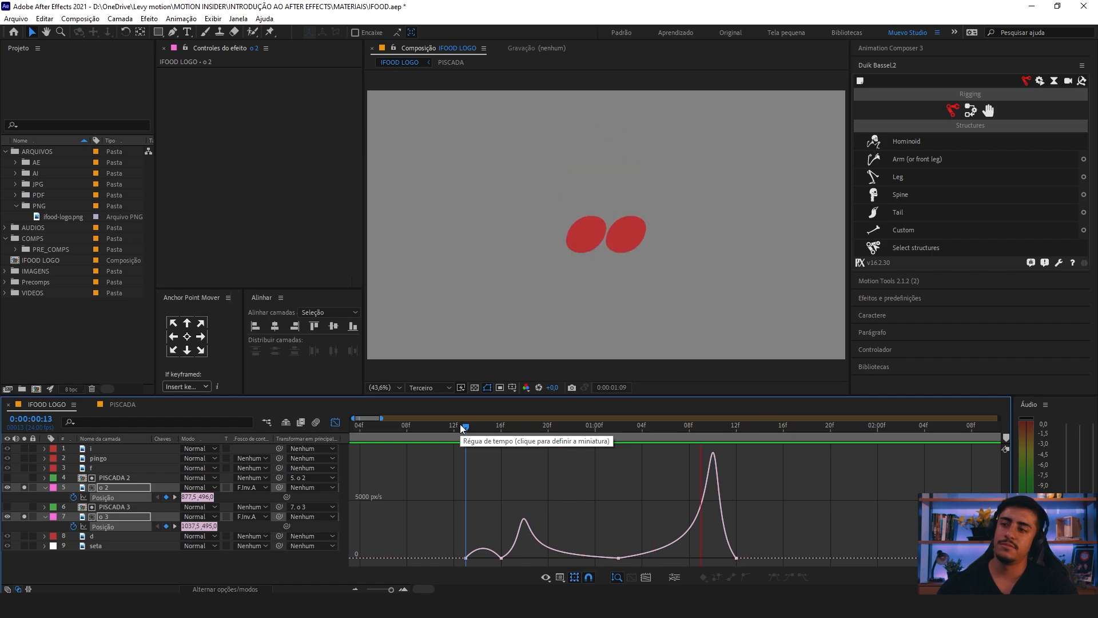
left_click(440, 427)
key(";")
key("space")
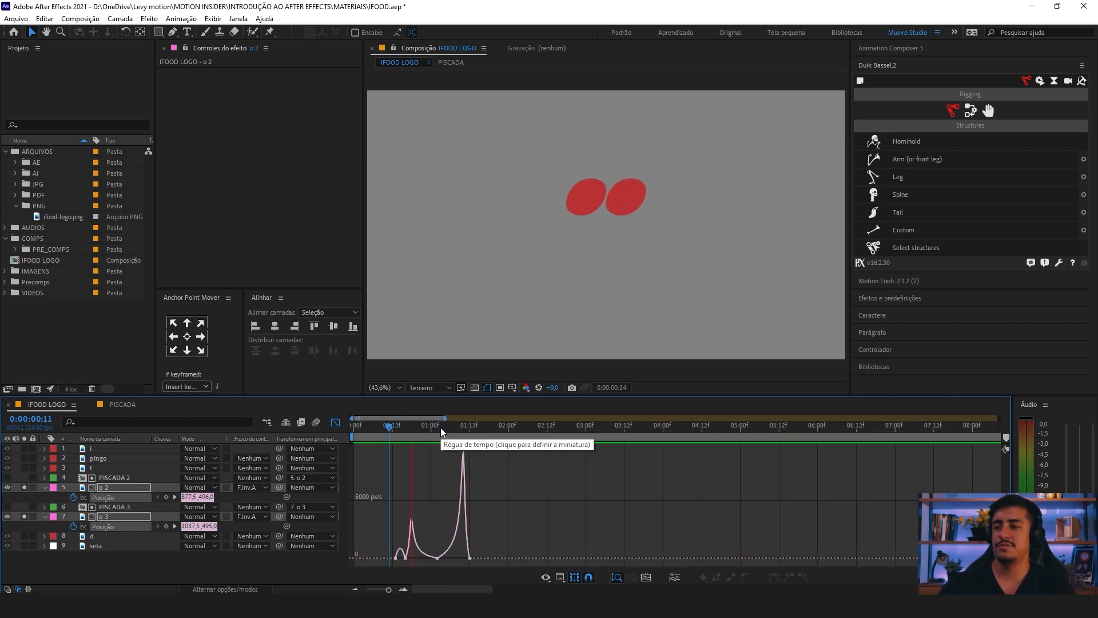
key("space")
key("=")
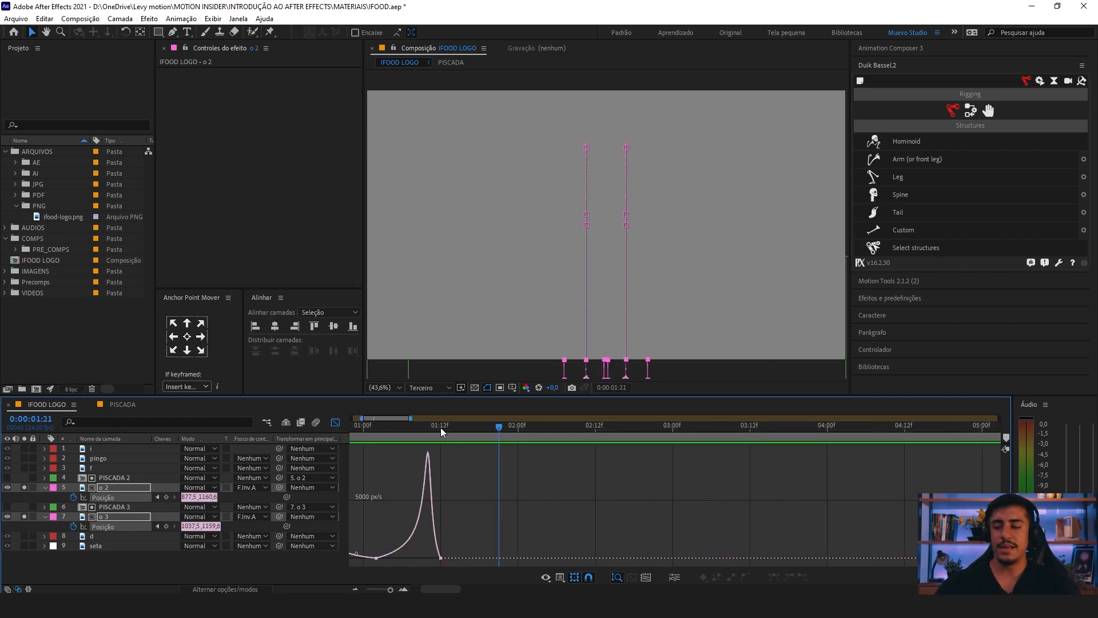
left_click_drag(561, 463, 731, 469)
left_click_drag(520, 430, 437, 435)
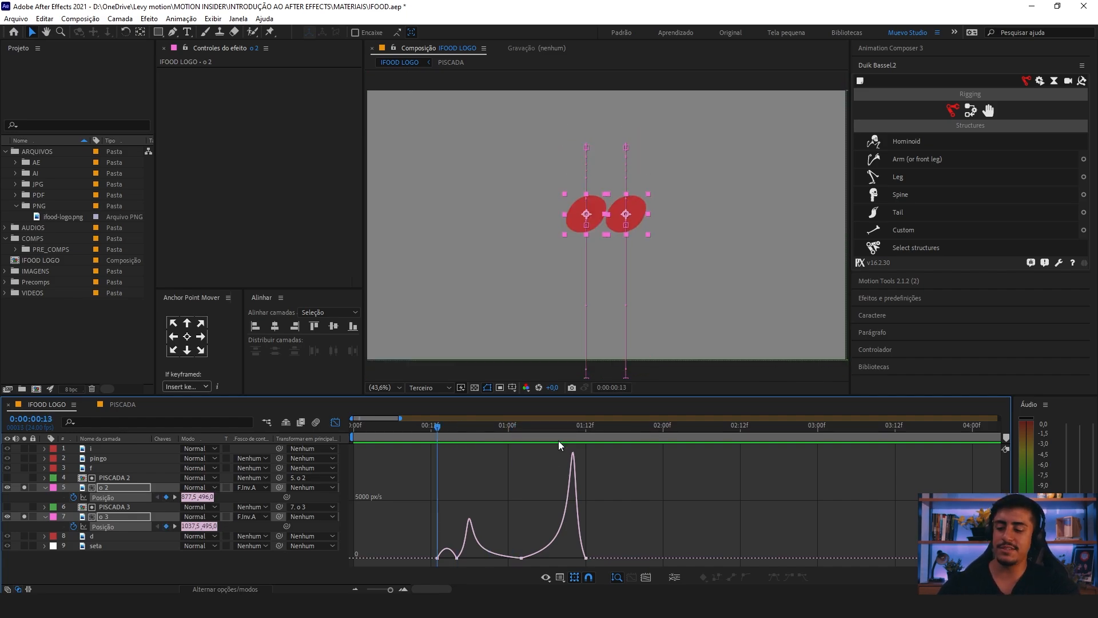
key("=")
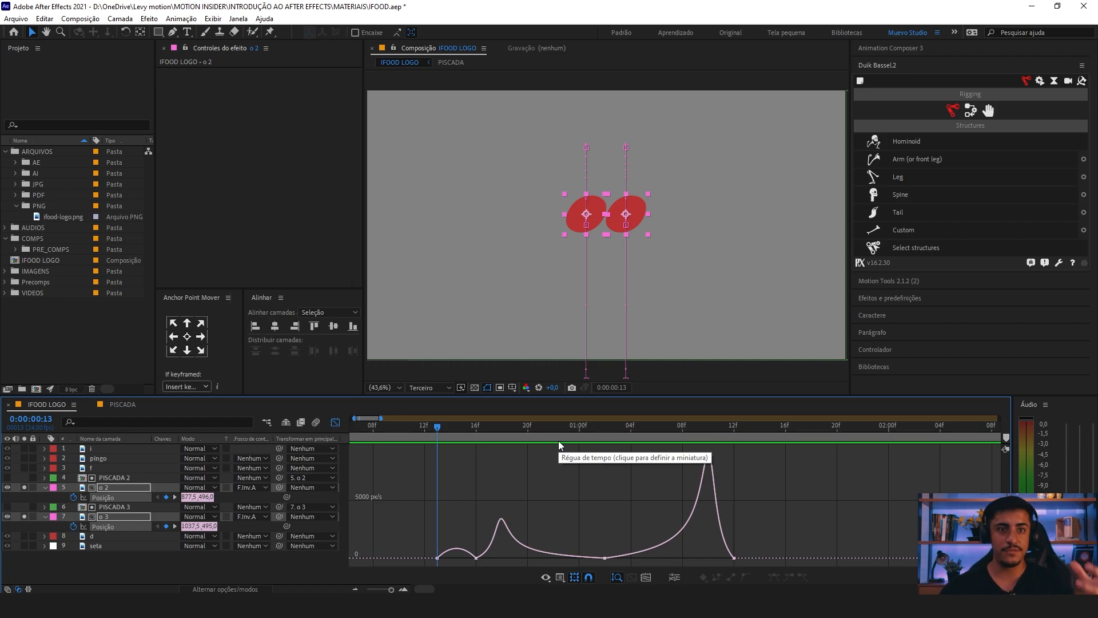
Step: Undo the custom jump and fall easing so both o letters' position keyframes use even, symmetric ease curves, and display their speed graph
key("ctrl+z")
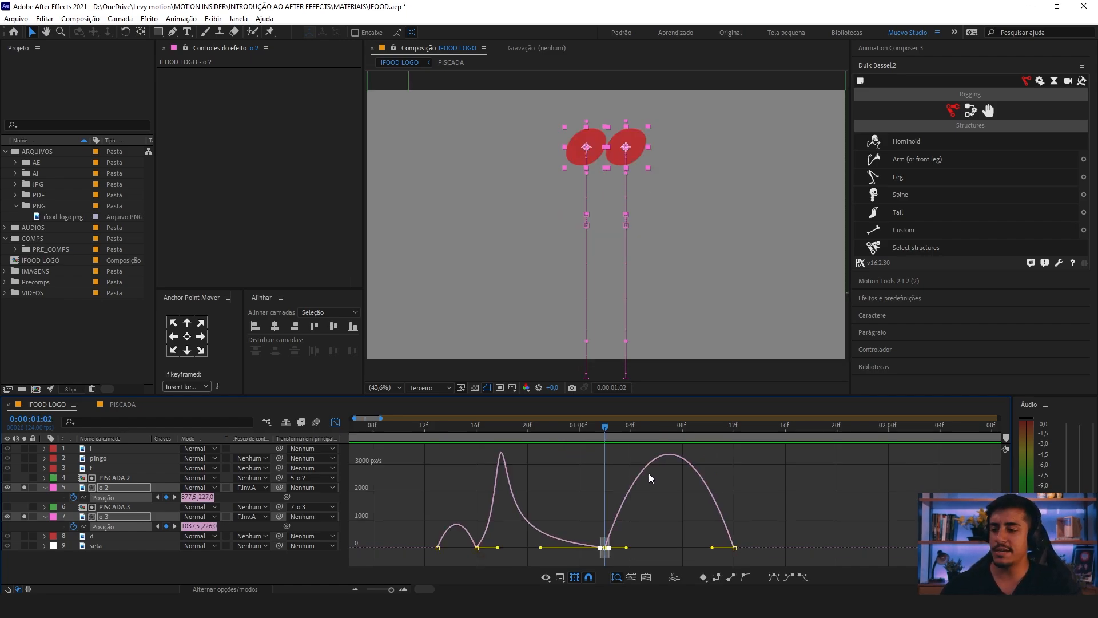
key("ctrl+z")
key("shift+F3")
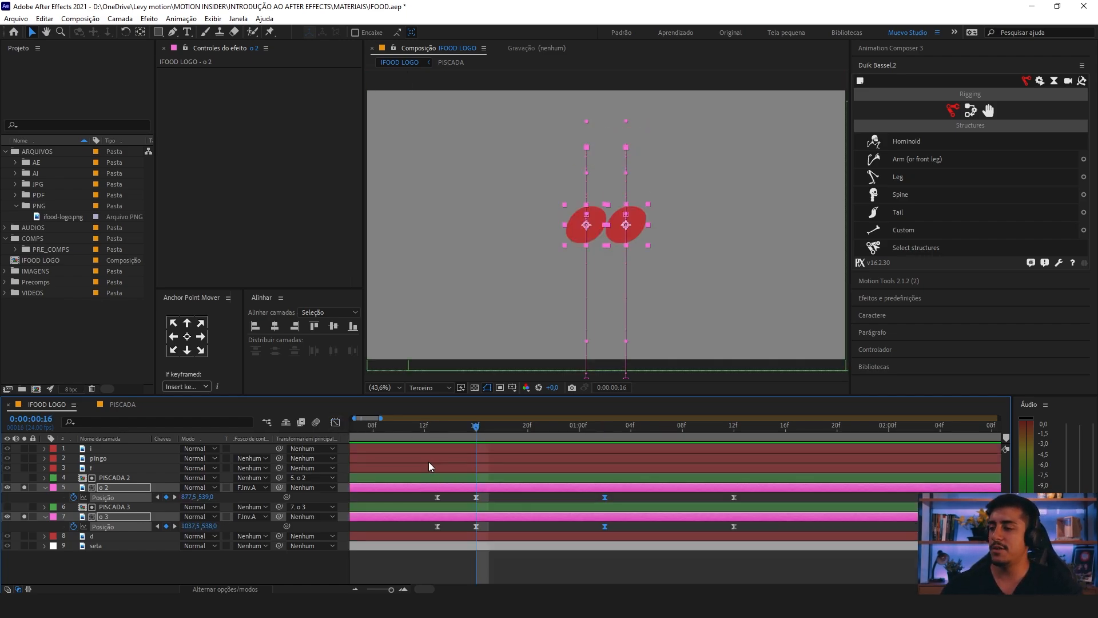
left_click_drag(487, 494, 460, 530)
left_click_drag(477, 428, 730, 445)
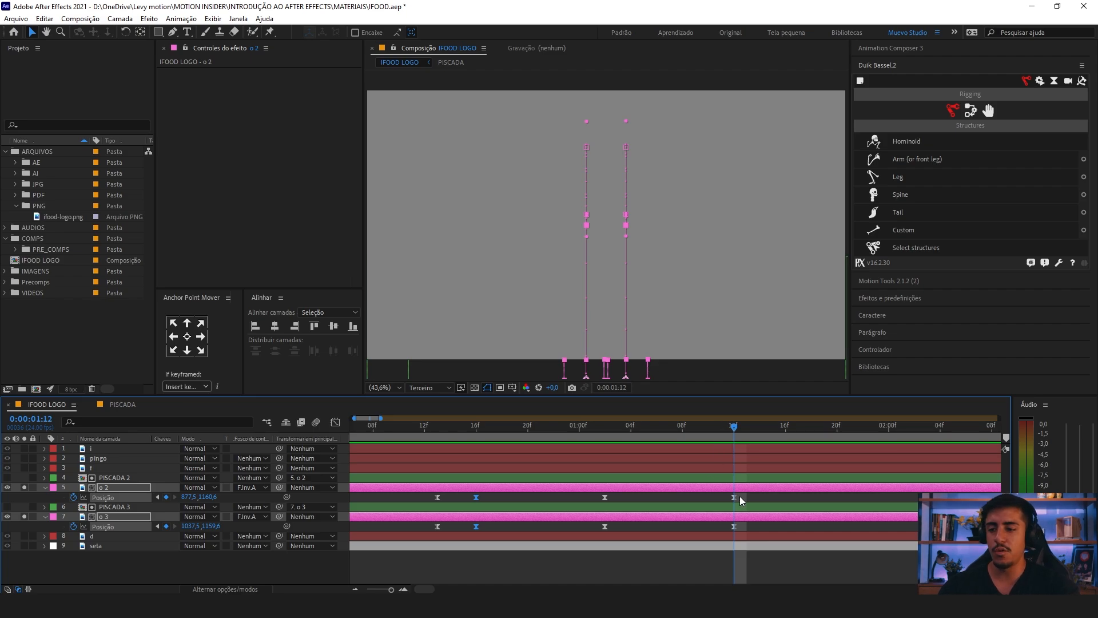
left_click_drag(739, 496, 426, 529)
left_click(334, 422)
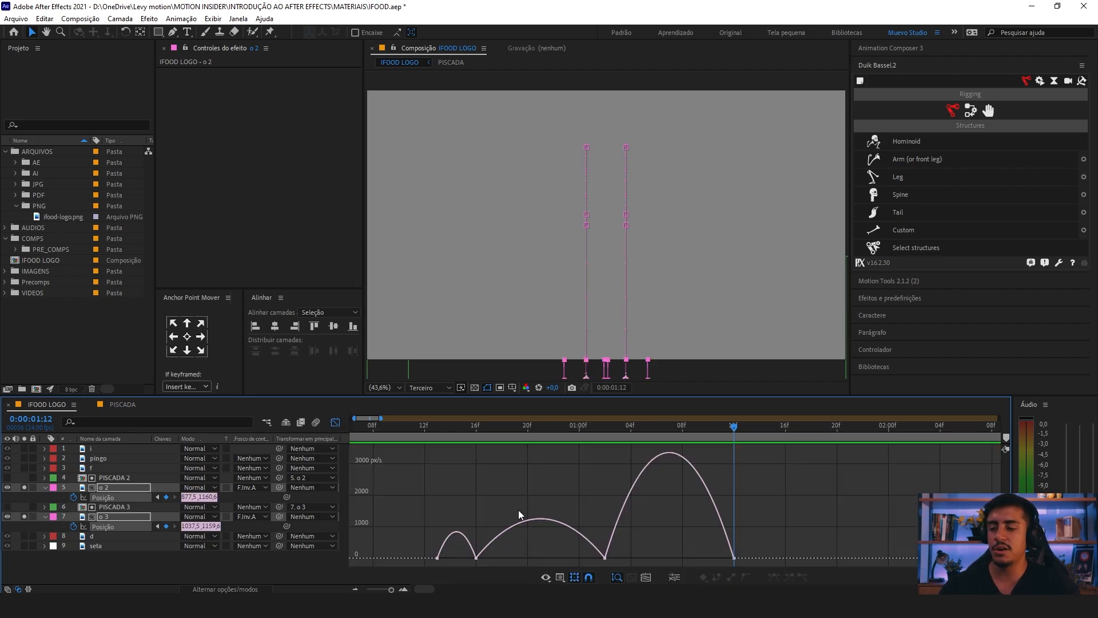
Step: Lengthen the eases at the 0:00:01:02 peak again, incoming back to about 0:00:00:21 and outgoing to about 0:00:01:07
left_click_drag(618, 538, 526, 555)
left_click_drag(677, 538, 538, 564)
left_click_drag(626, 554, 669, 556)
Step: Preview the reshaped motion from 0:00:00:12 and scrub to 0:00:00:18 to compare it with the speed curve
key("space")
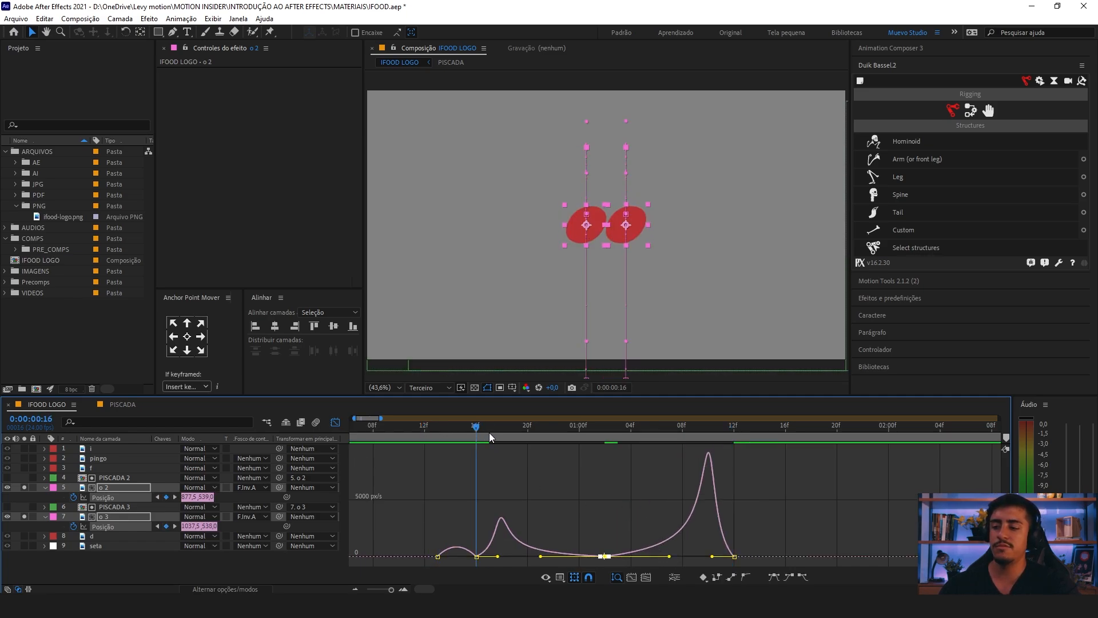
left_click_drag(710, 449, 473, 553)
left_click(424, 426)
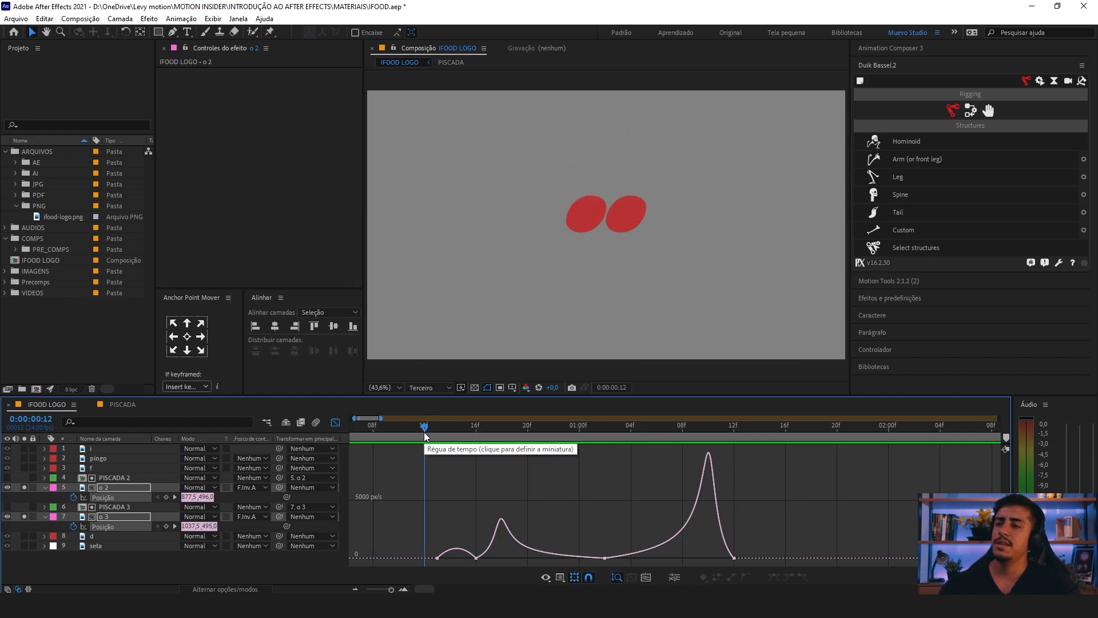
key("space")
left_click_drag(434, 431, 502, 446)
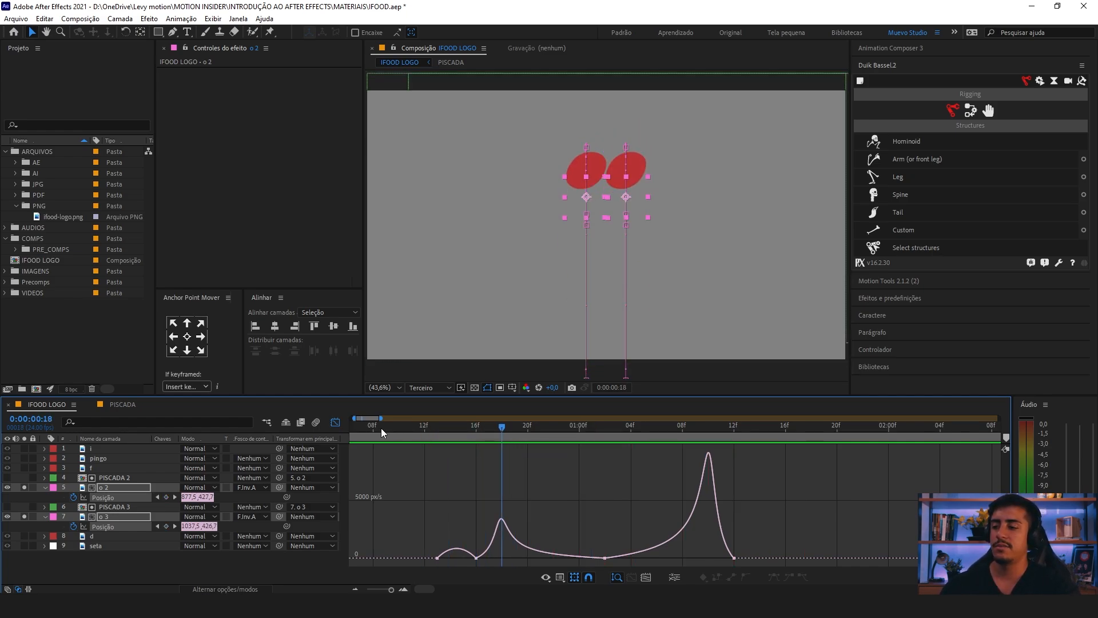
Step: Move both o letters' peak position keyframes earlier to 0:00:00:23 and preview the faster jump from 0:00:00:12
left_click(330, 423)
left_click_drag(559, 495, 513, 541)
left_click(440, 426)
key("k")
mouse_move(452, 431)
left_mouse_down()
mouse_move(513, 437)
mouse_move(466, 438)
left_mouse_up()
key("k")
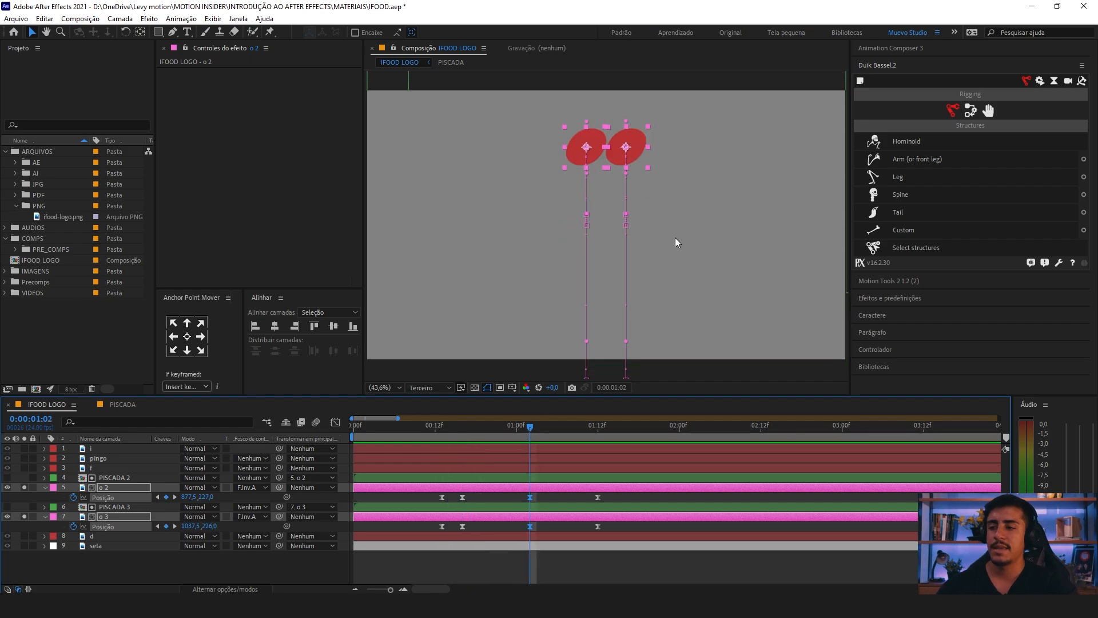
left_click_drag(656, 229, 724, 366)
left_click_drag(541, 495, 507, 493)
left_click(434, 428)
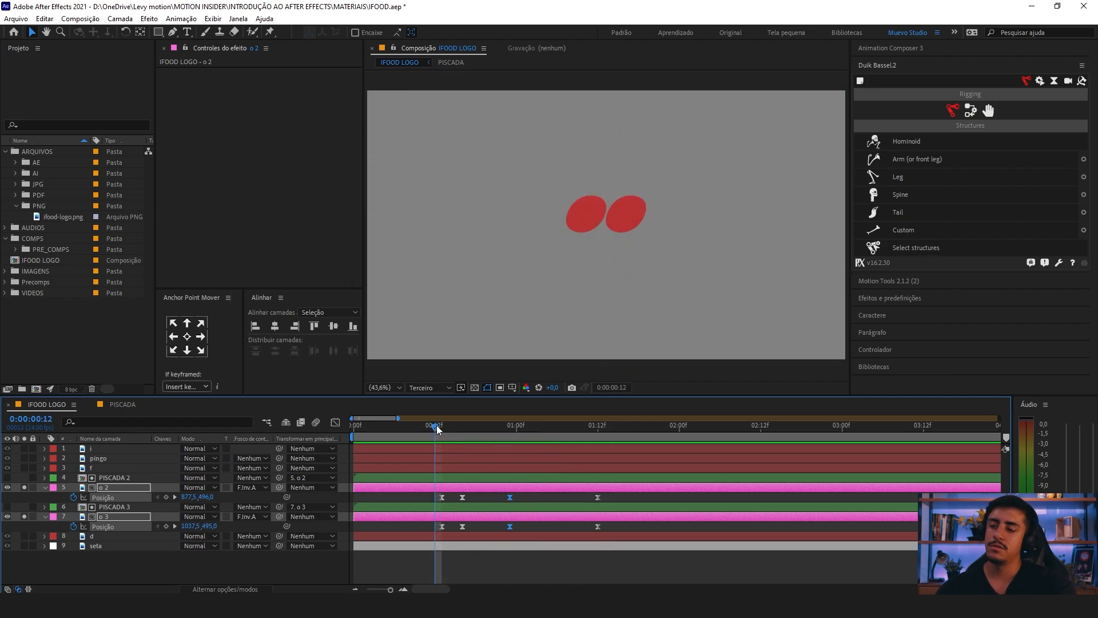
key("space")
Step: Move the final position keyframes of both o letters to 0:00:01:14 and preview the longer fall
mouse_move(616, 497)
left_mouse_down()
mouse_move(592, 531)
mouse_move(609, 500)
left_mouse_up()
key("space")
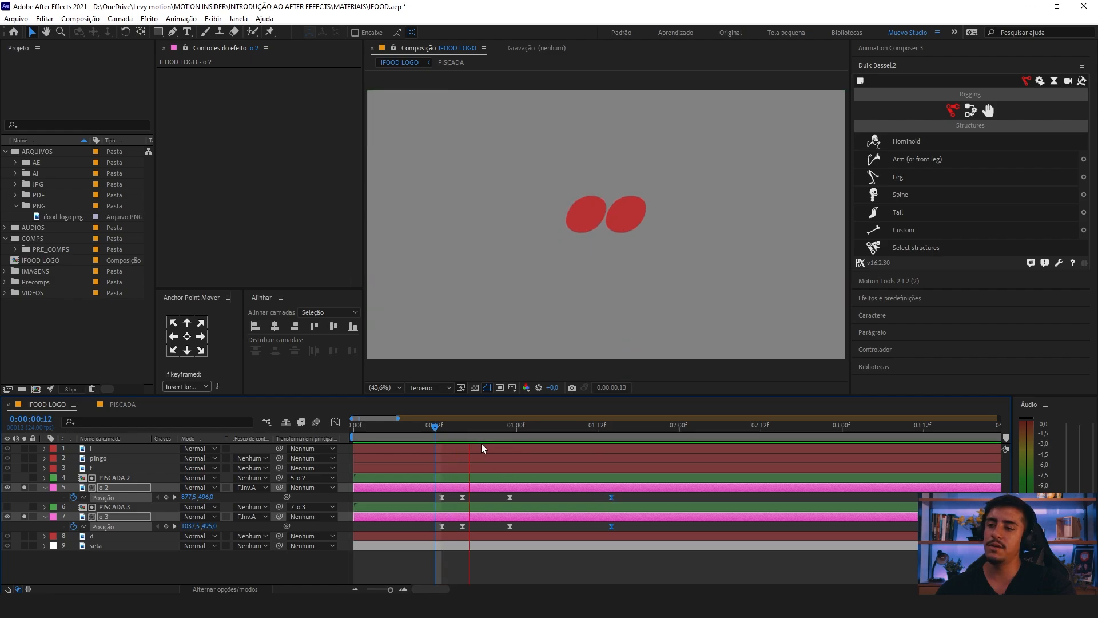
left_click(442, 428)
Step: Move the peak keyframes to 0:00:00:22 and the fall's final keyframes to 0:00:01:10, previewing the tighter timing
mouse_move(502, 493)
left_mouse_down()
mouse_move(517, 531)
mouse_move(504, 500)
left_mouse_up()
left_click_drag(618, 492, 585, 498)
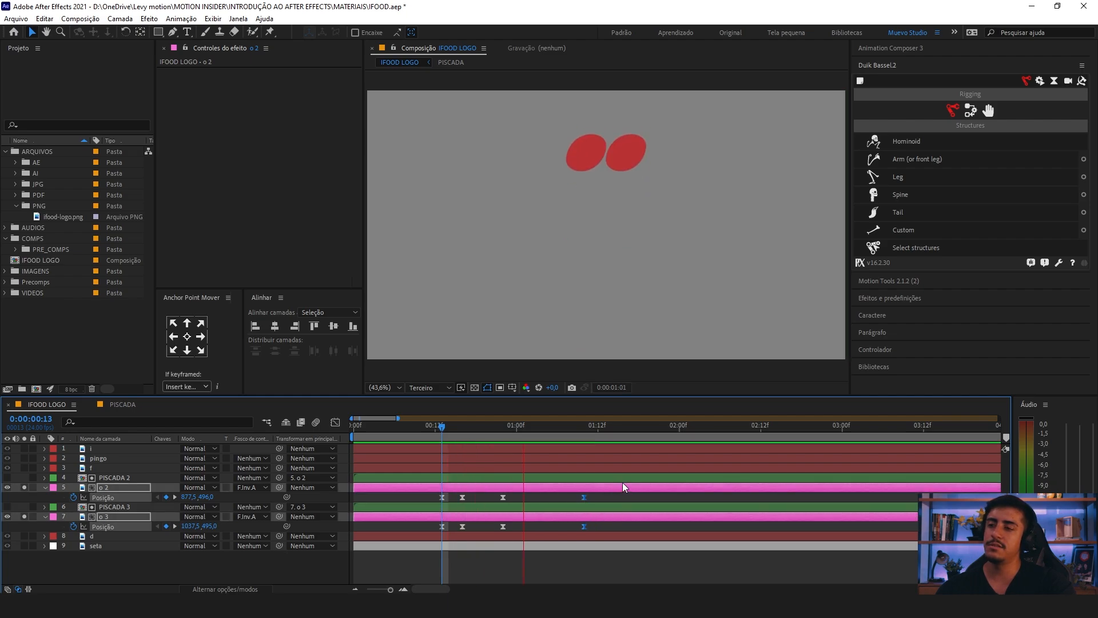
left_click(434, 428)
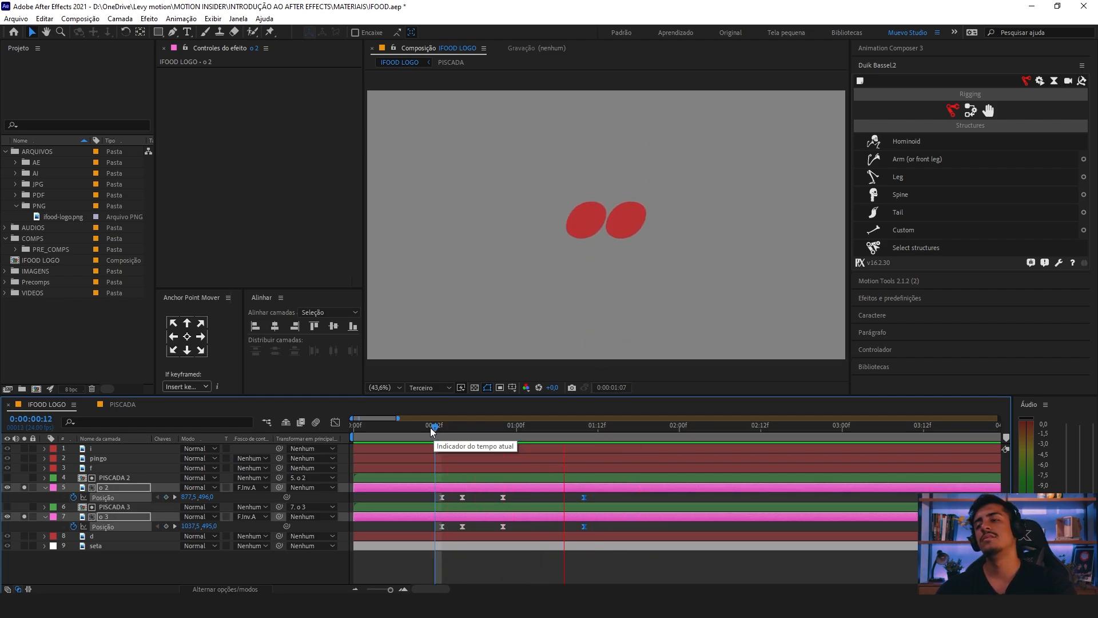
Step: Move the jump's peak keyframes on both o letters to 0:00:00:23 and replay the motion from 0:00:00:12
left_click(441, 427)
mouse_move(523, 492)
left_mouse_down()
mouse_move(492, 529)
mouse_move(509, 499)
left_mouse_up()
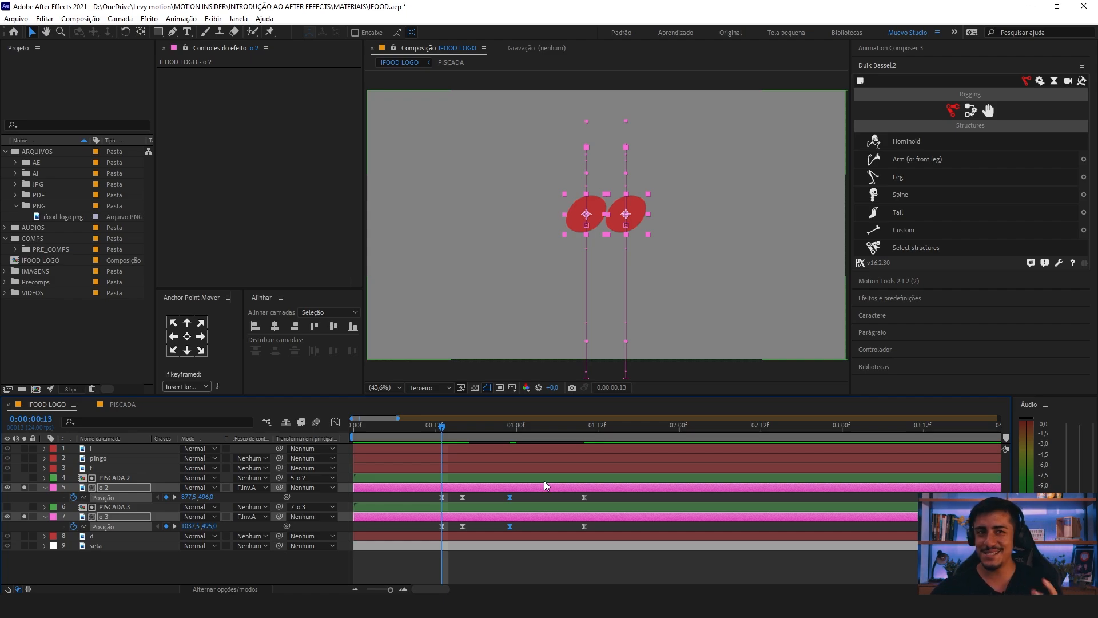
left_click_drag(498, 424, 510, 426)
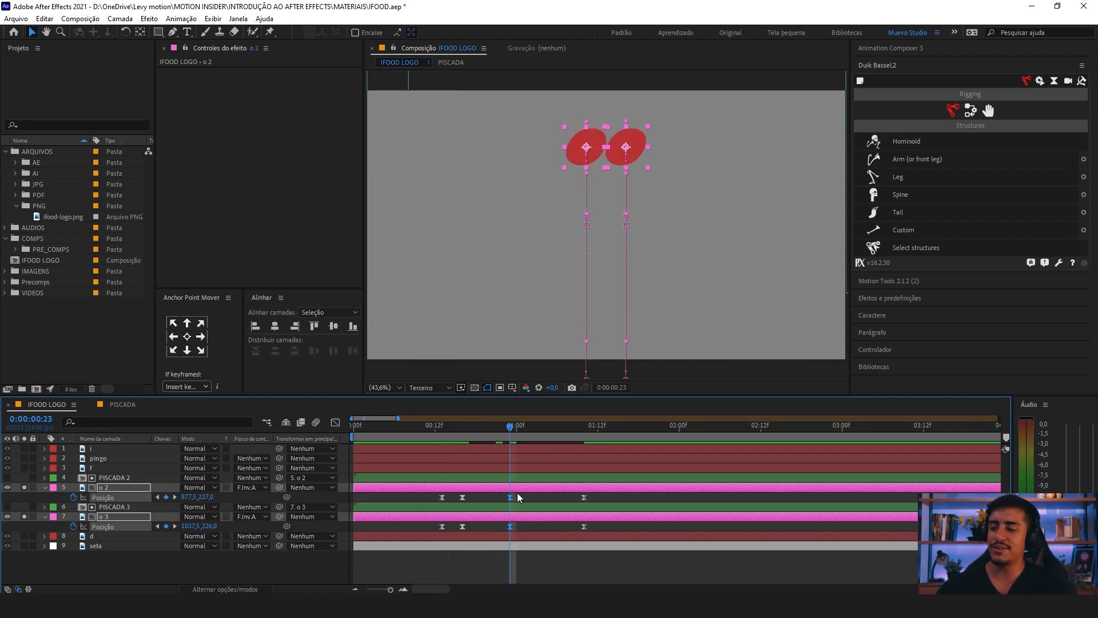
left_click_drag(518, 497, 503, 529)
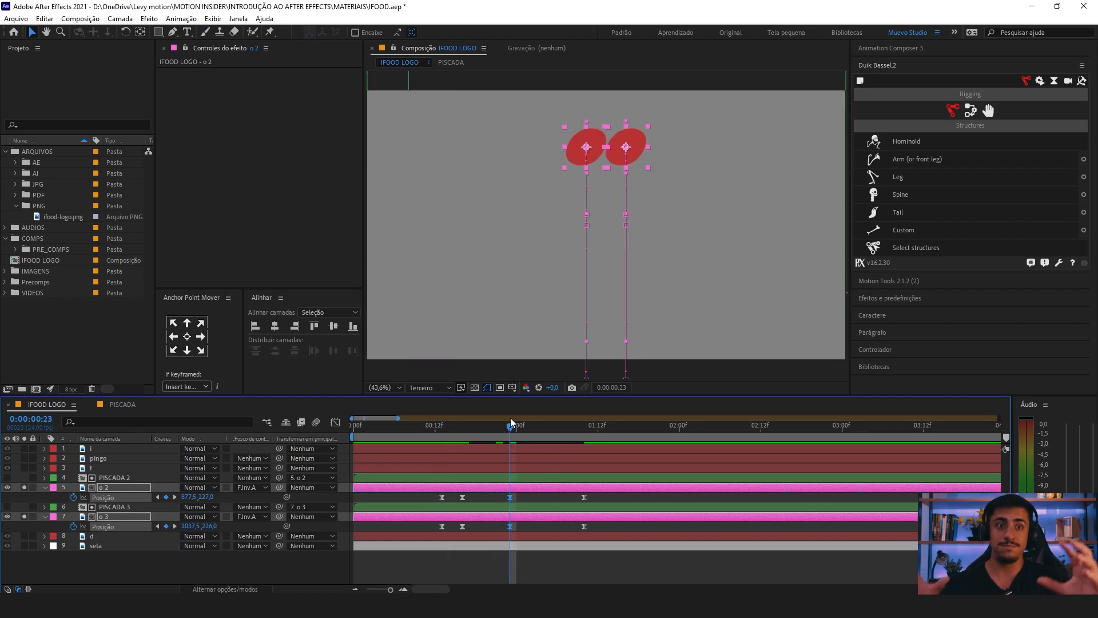
left_click(433, 426)
key("space")
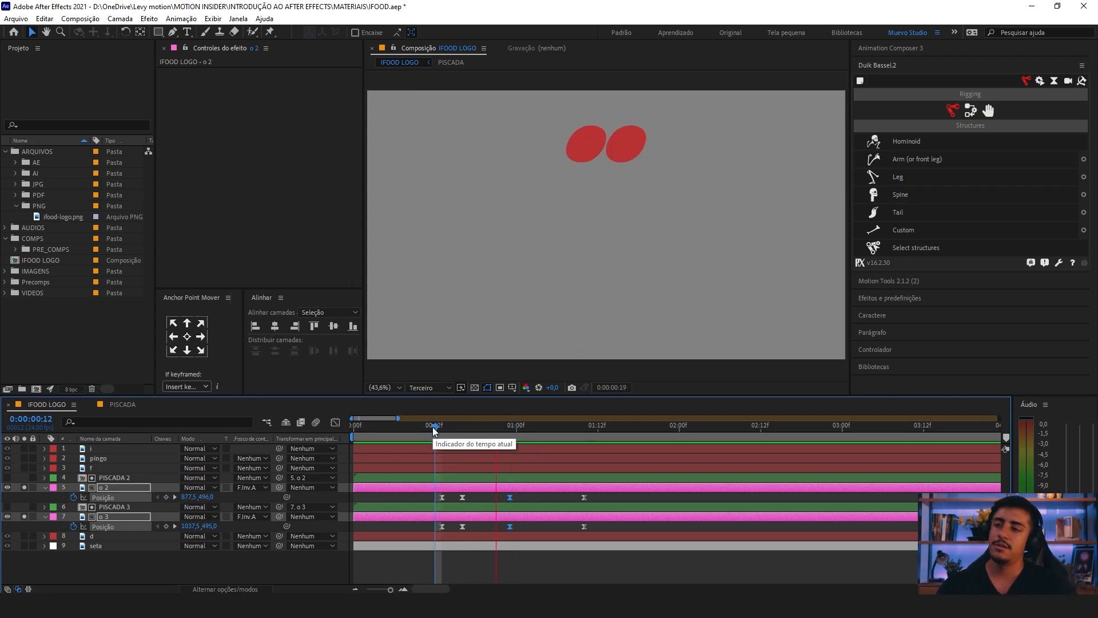
key("space")
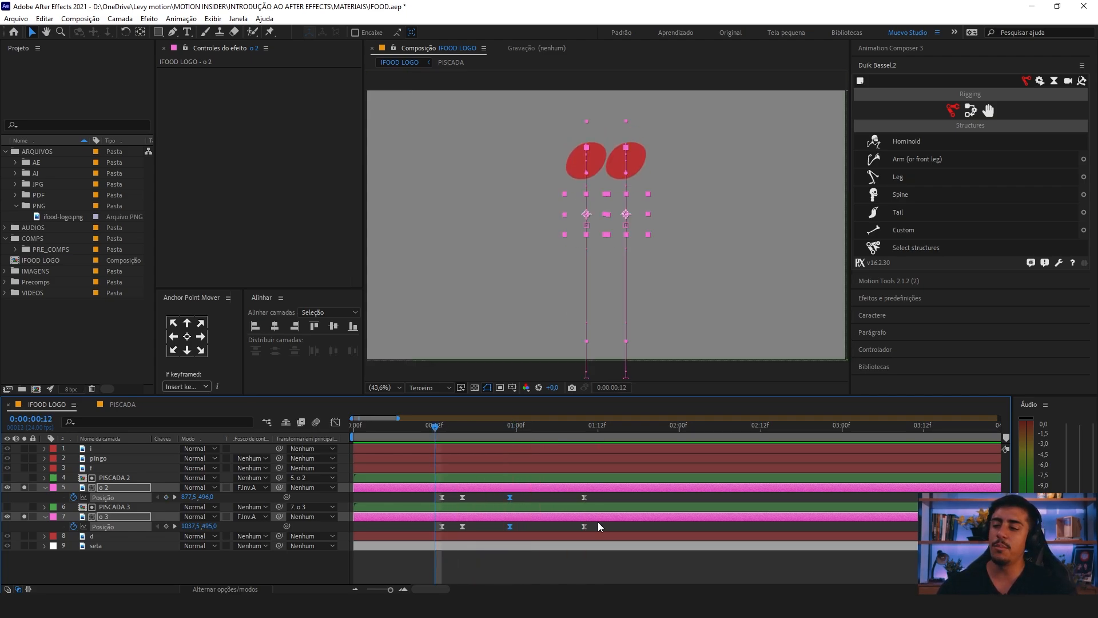
Step: Delay the fall's final position keyframes on both o letters to 0:00:01:14 and preview the slower drop
left_click_drag(598, 495, 579, 530)
left_click_drag(607, 499, 611, 501)
key("space")
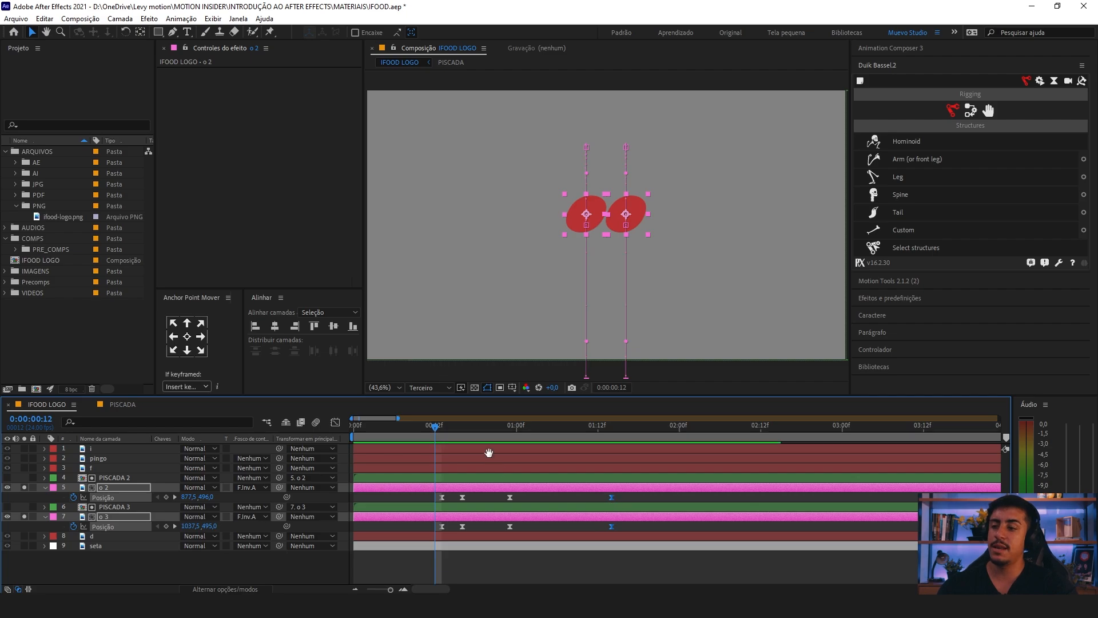
key("space")
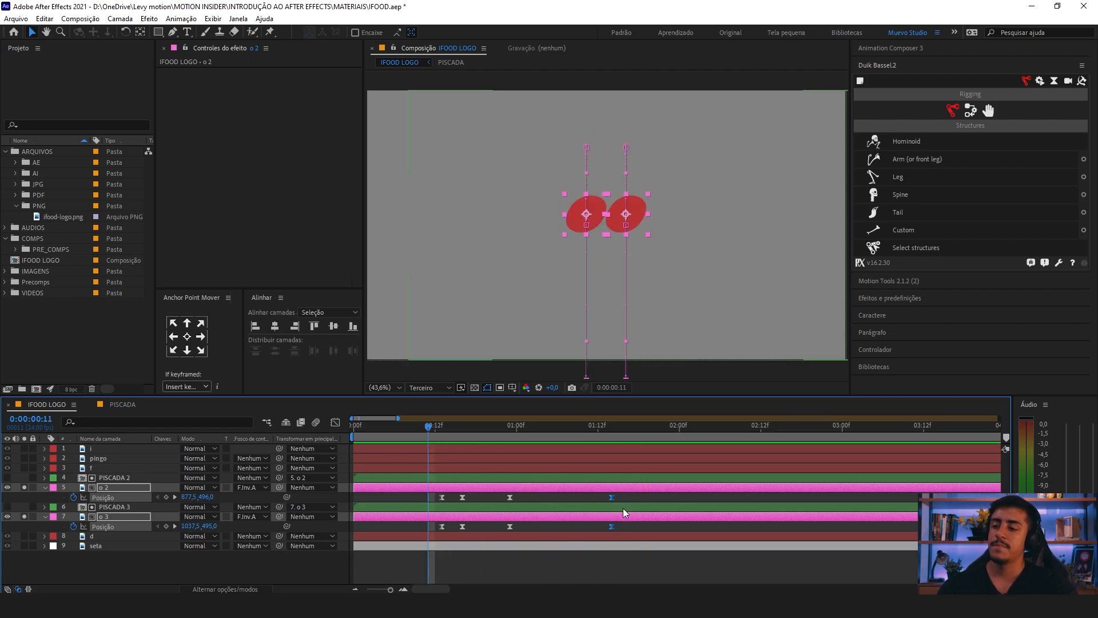
Step: Try ending the fall of both o letters at 0:00:01:07, preview it and undo the change
left_click_drag(610, 497, 572, 499)
key("space")
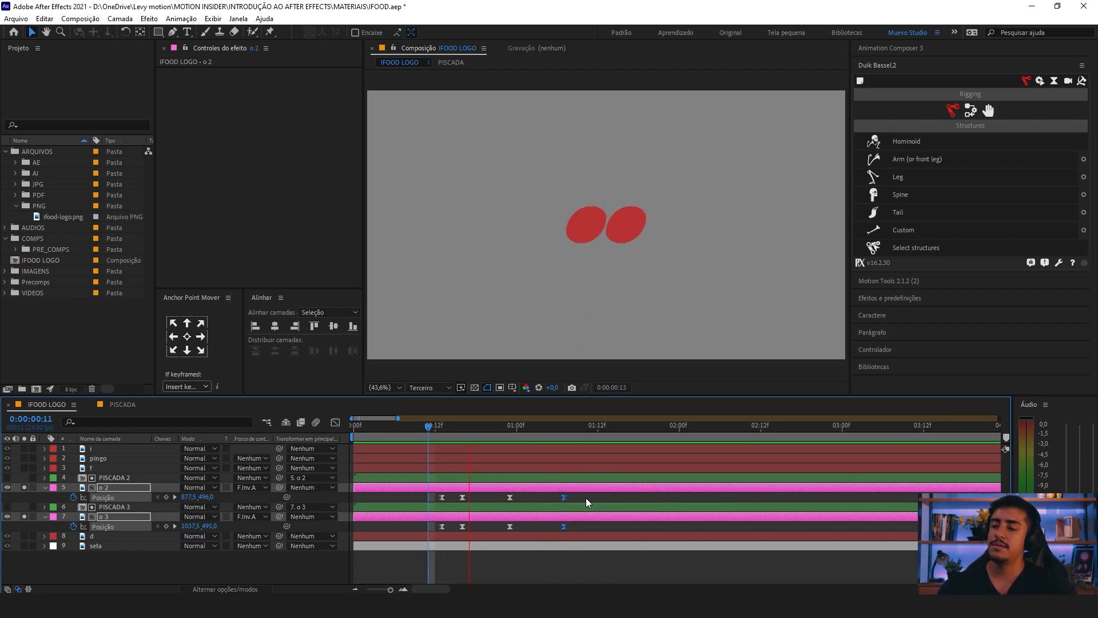
key("space")
key("ctrl+z")
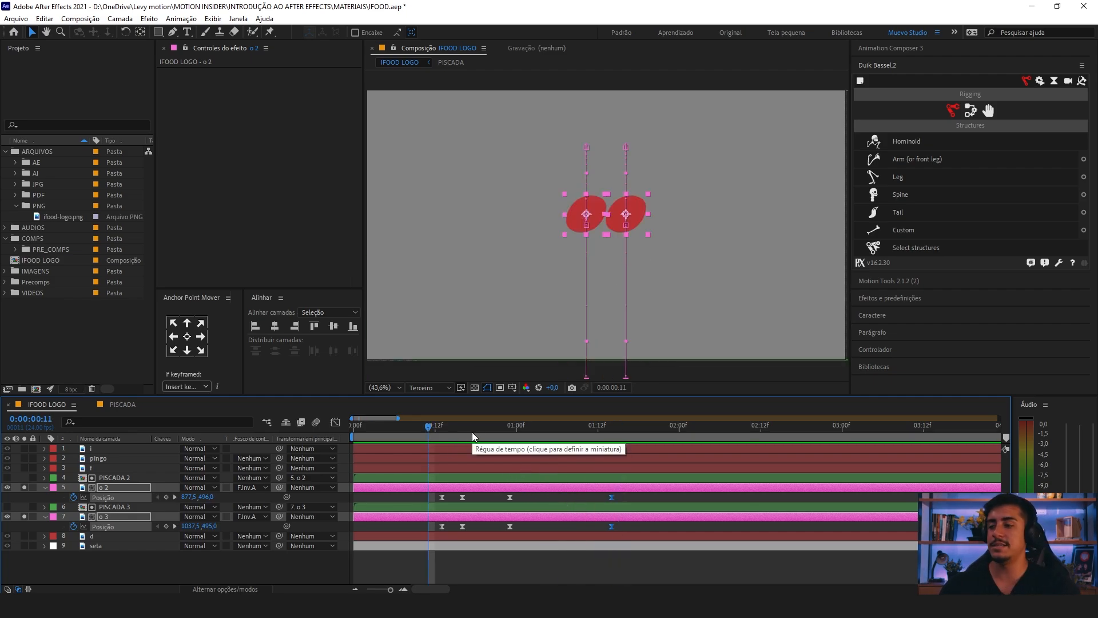
Step: Preview the dip, jump and fall from 0:00:00:12 with the fall ending at 0:00:01:14
left_click(435, 433)
key("minus")
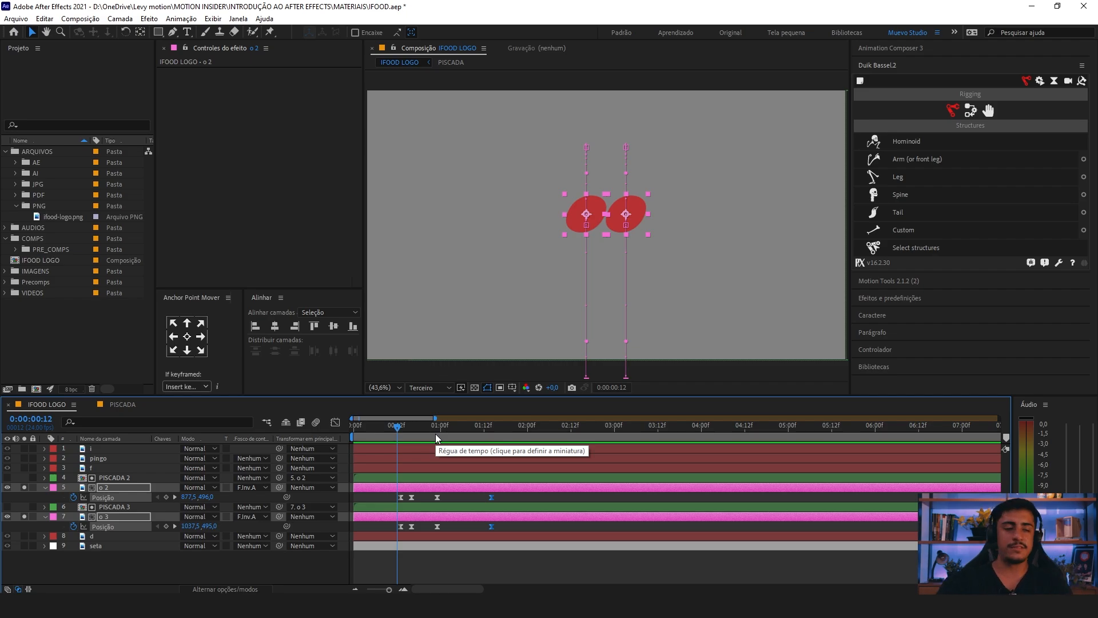
key("space")
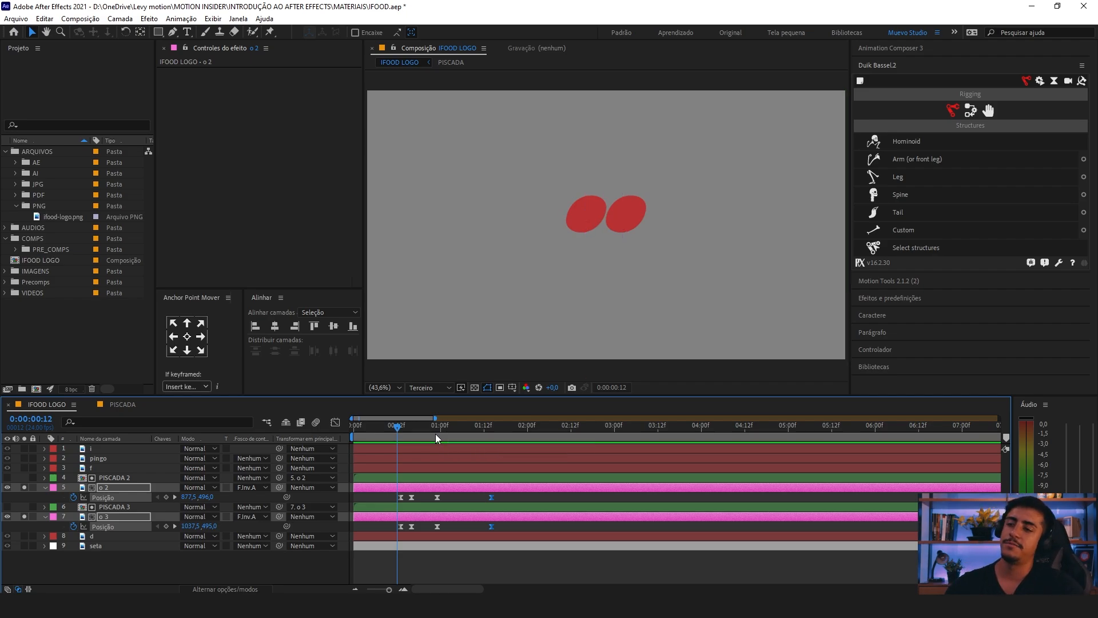
left_click(393, 429)
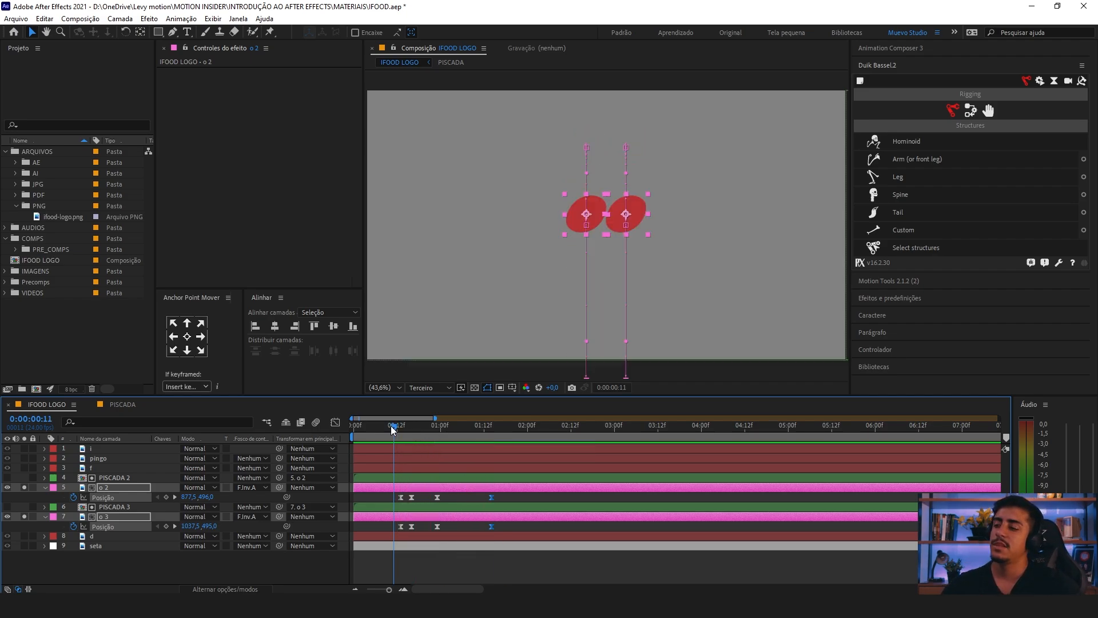
Step: Move the peak position keyframes of both o letters to 0:00:01:00 and preview the jump from 0:00:00:13
key("equal")
key("equal")
left_click(481, 497)
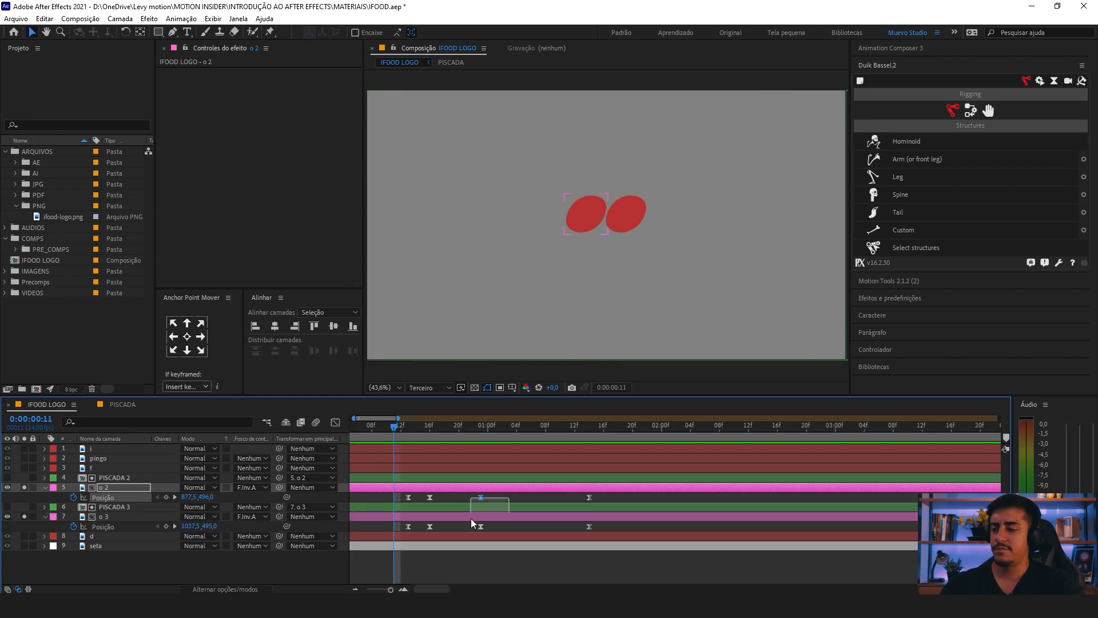
left_click(481, 526, "shift")
left_click_drag(486, 491, 492, 494)
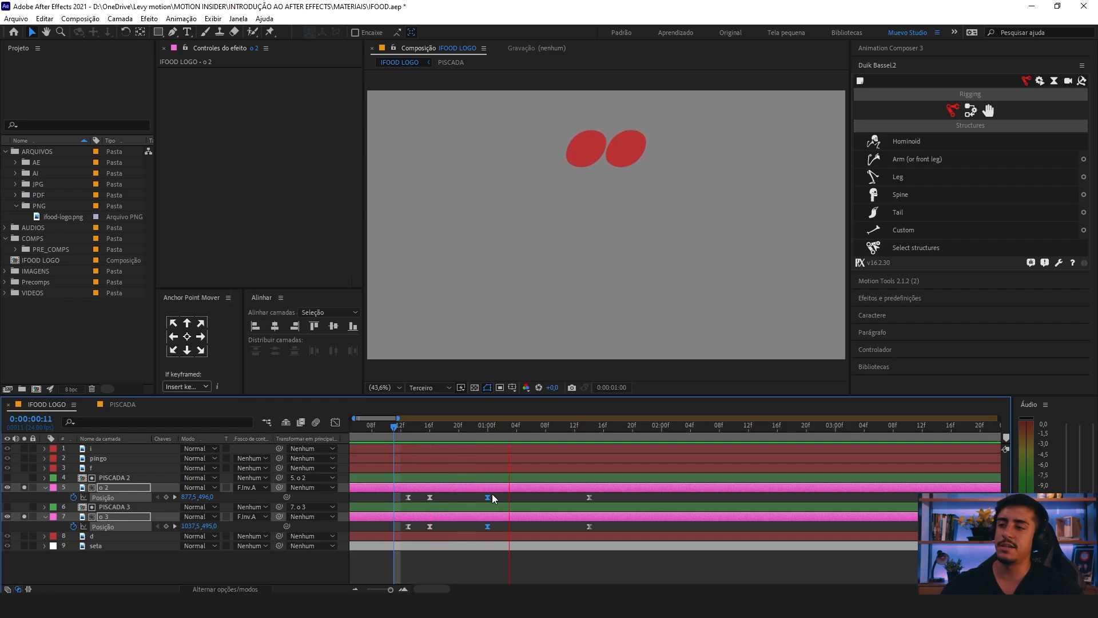
left_click_drag(395, 428, 498, 487)
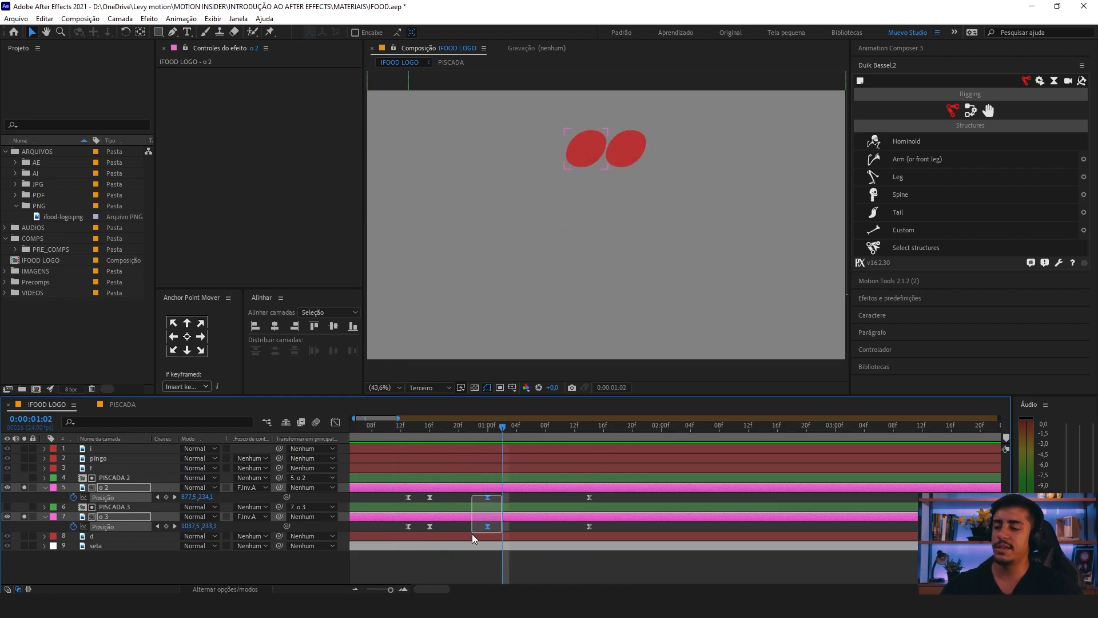
left_click(491, 426)
left_click(410, 429)
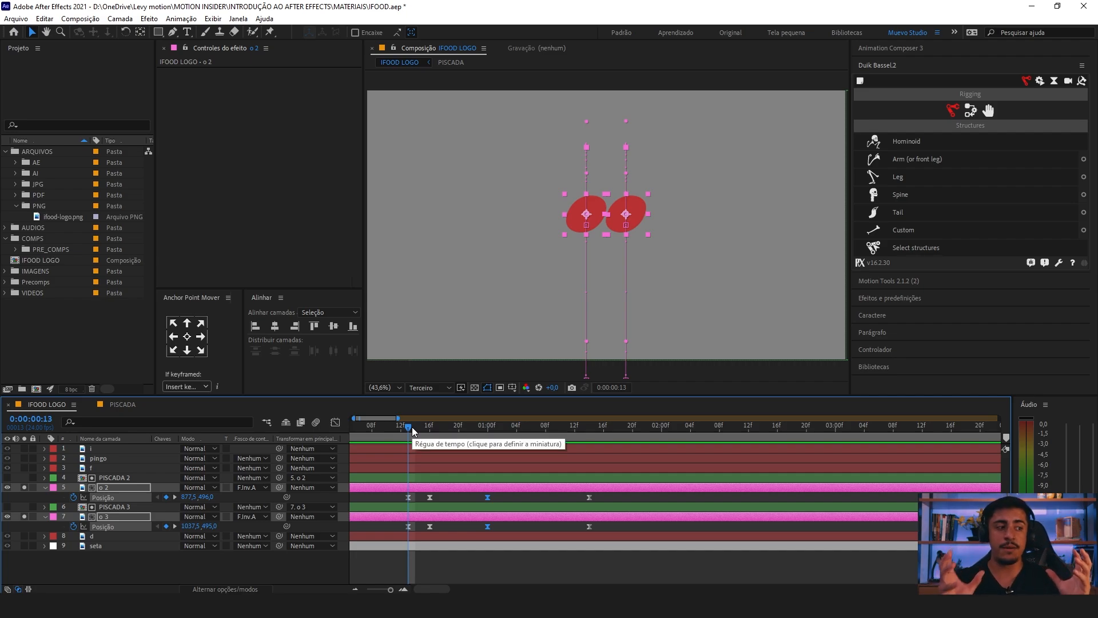
key("space")
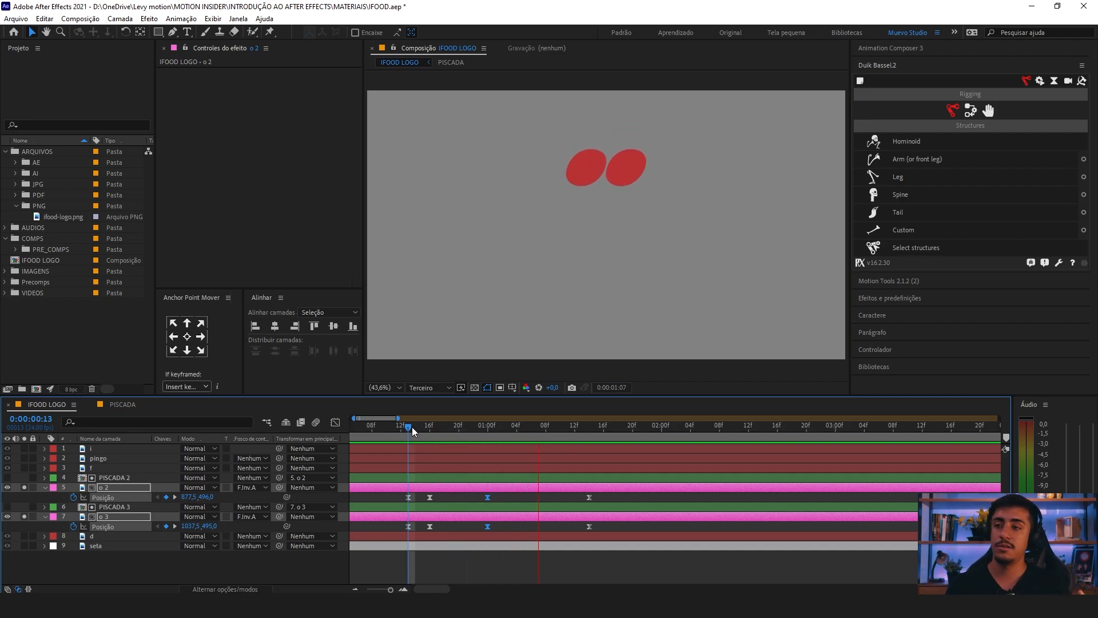
key("space")
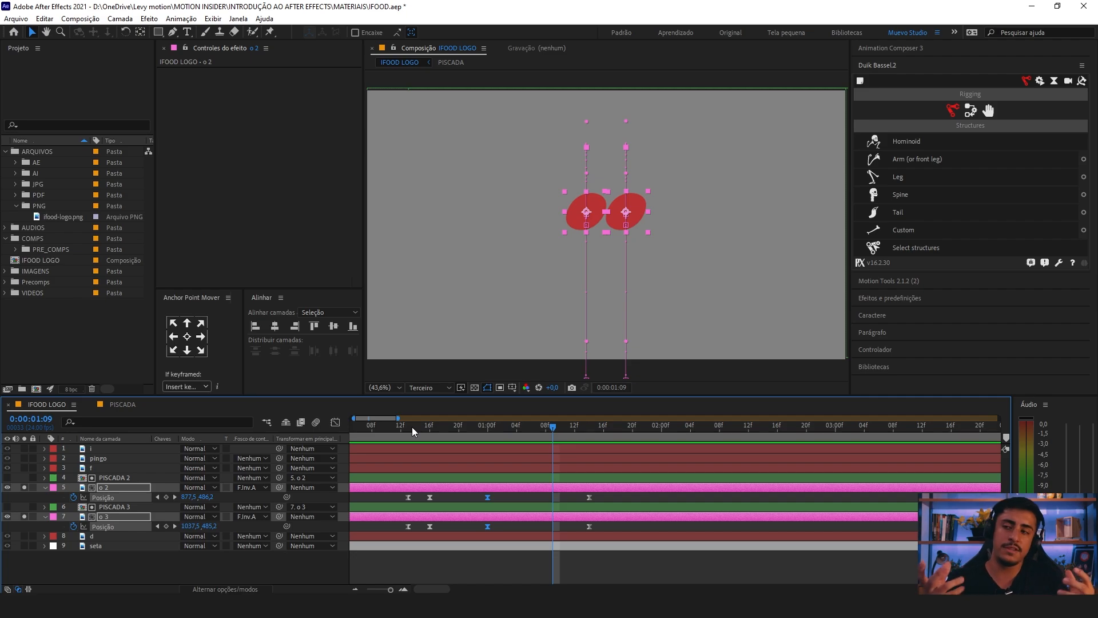
Step: Shift the peak and final keyframes of both o letters together to 0:00:01:04 and 0:00:01:18, and preview the slower jump
left_click_drag(595, 492, 478, 534)
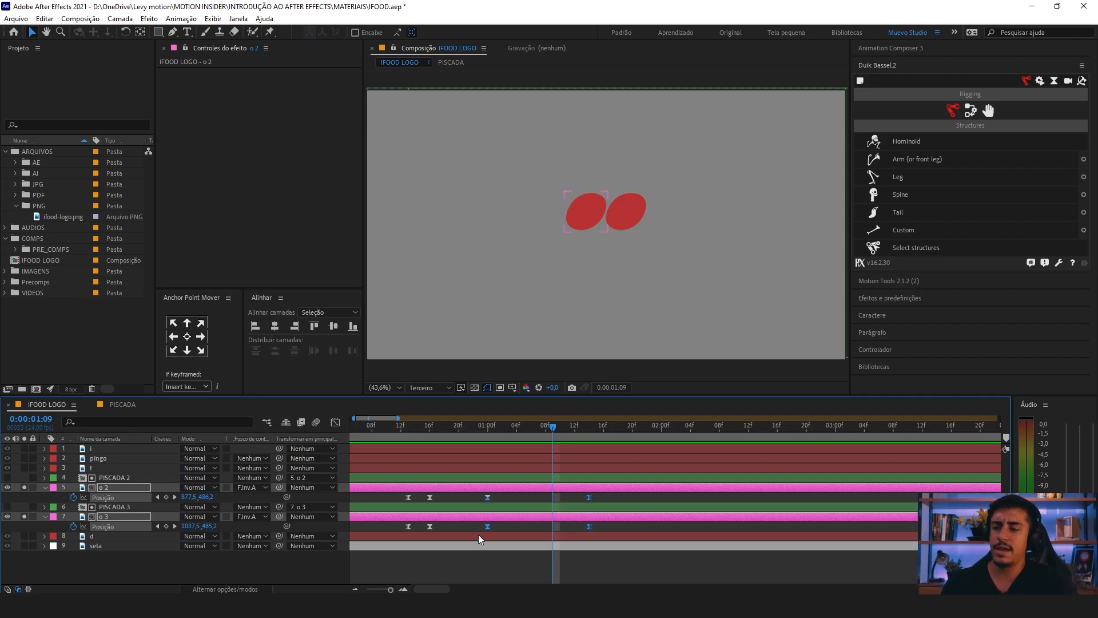
key("minus")
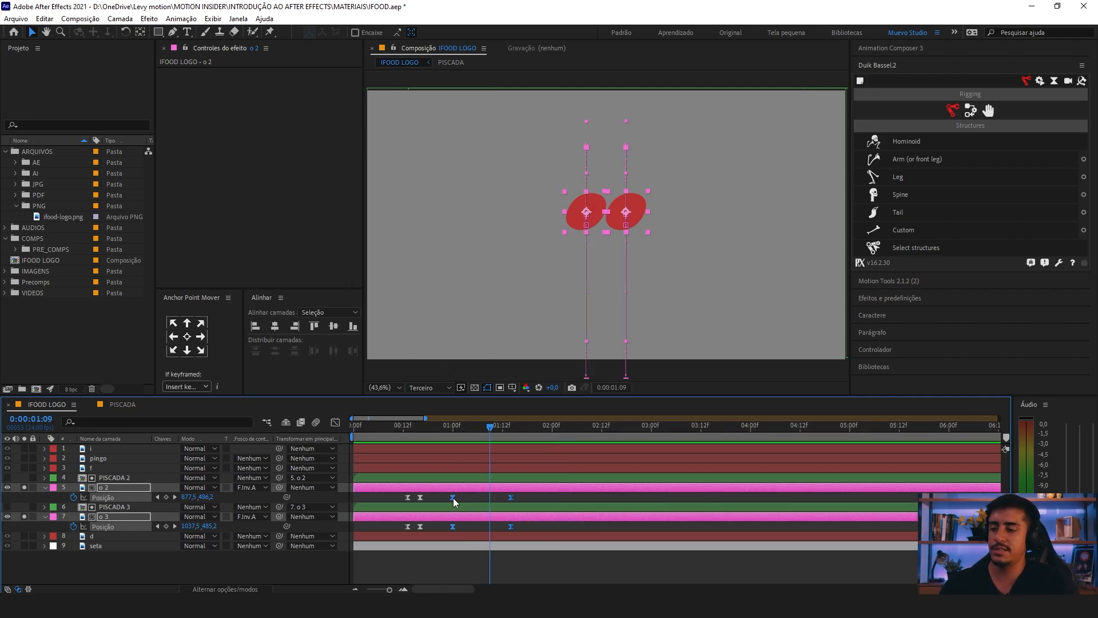
left_click_drag(453, 498, 469, 497)
left_click(403, 427)
key("space")
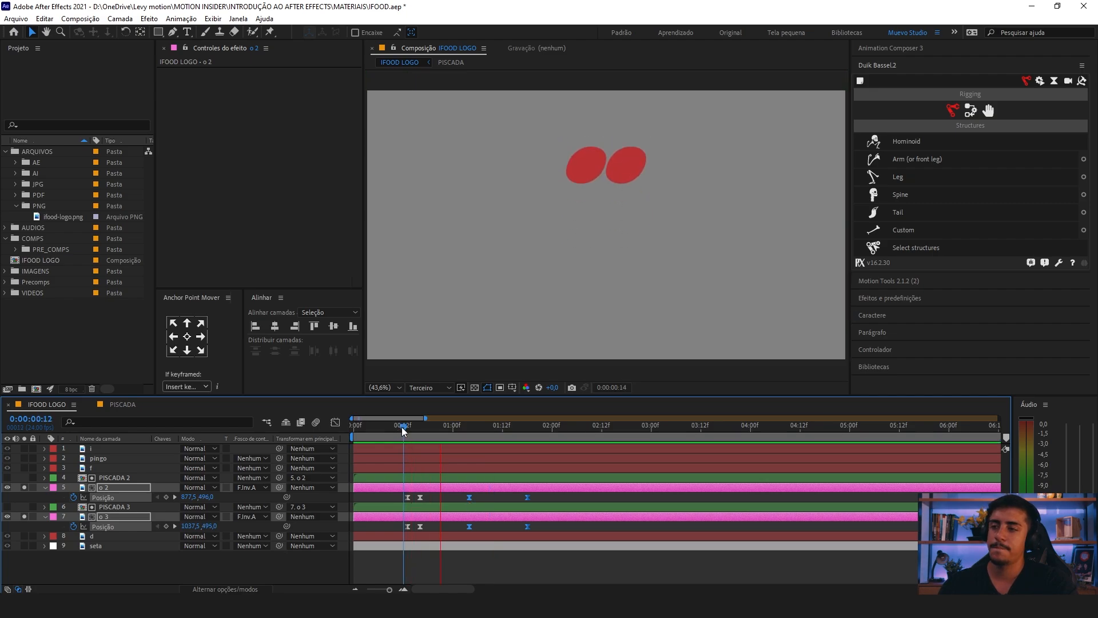
Step: Select the peak position keyframes of both o letters at 0:00:01:04 and show their speed curves in the Graph Editor
left_click(469, 428)
left_click_drag(482, 492, 443, 539)
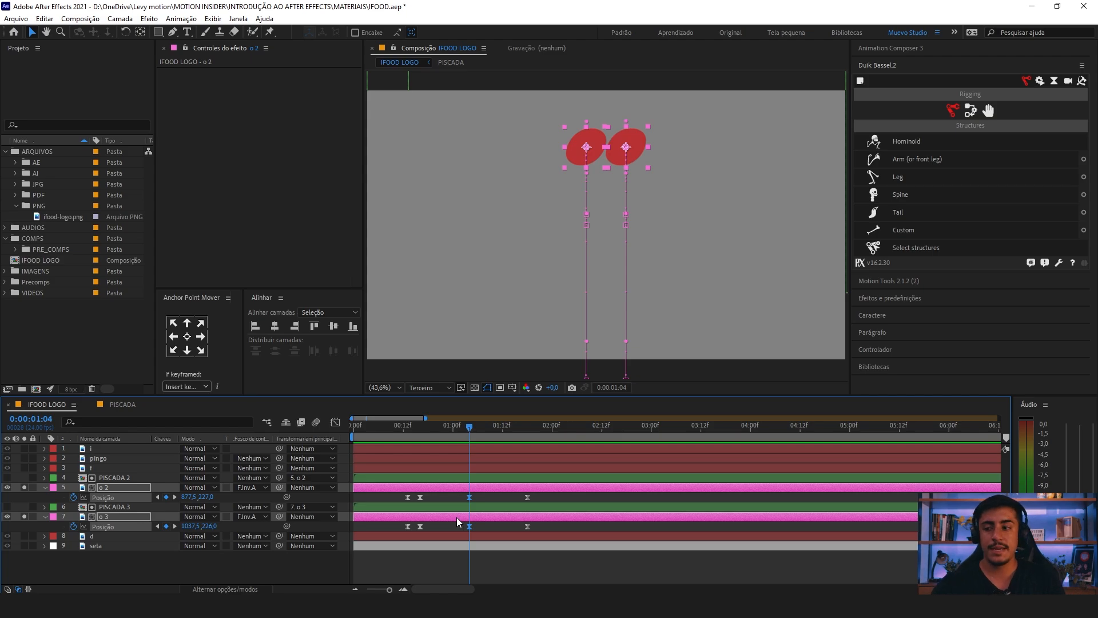
left_click(334, 423)
left_click_drag(465, 557, 454, 565)
key("equal")
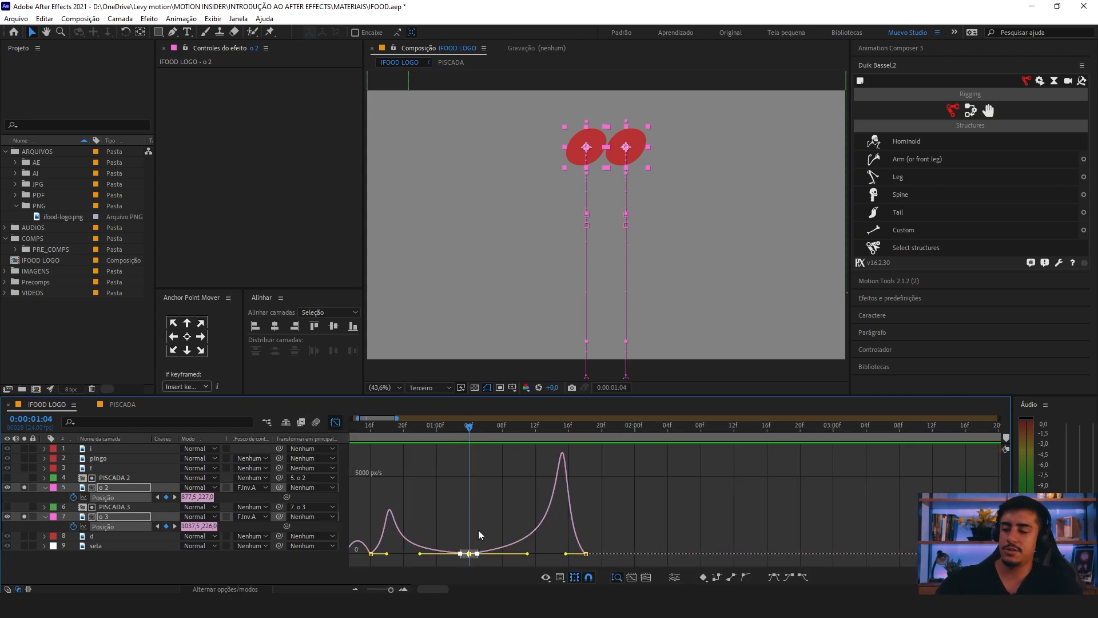
left_click_drag(485, 526, 562, 560)
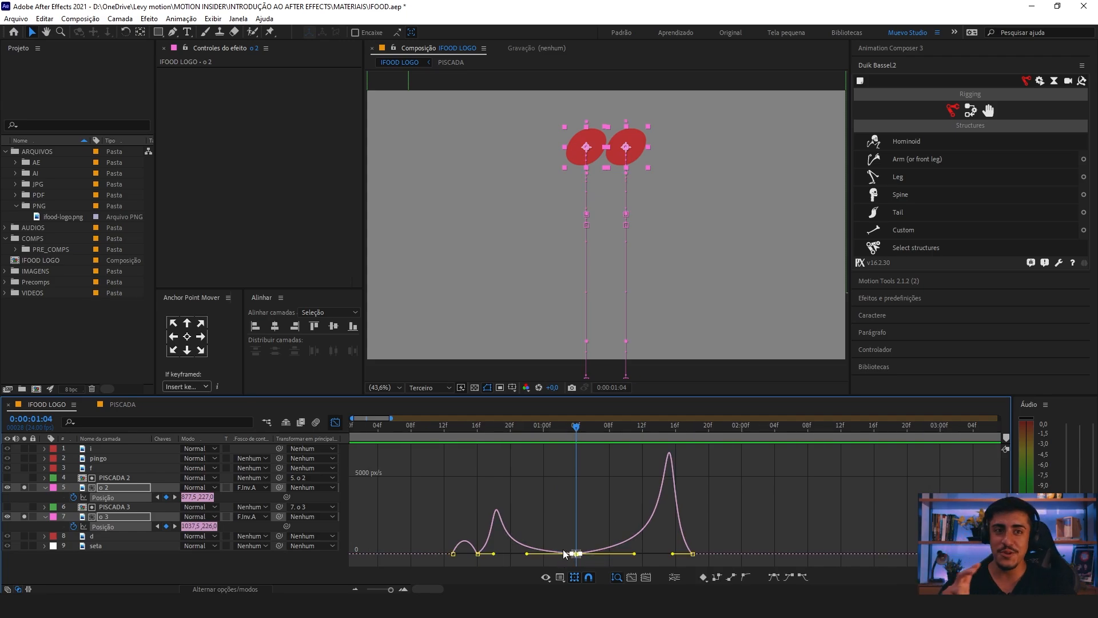
left_click_drag(722, 549, 623, 558)
double_click(457, 554)
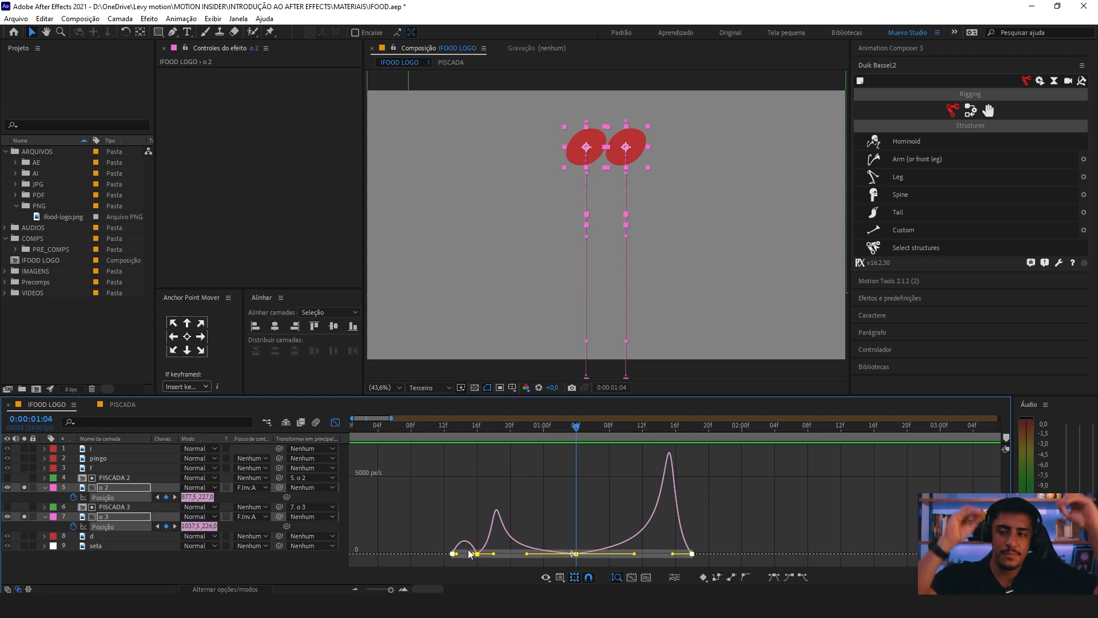
key("=")
left_click_drag(620, 518, 541, 555)
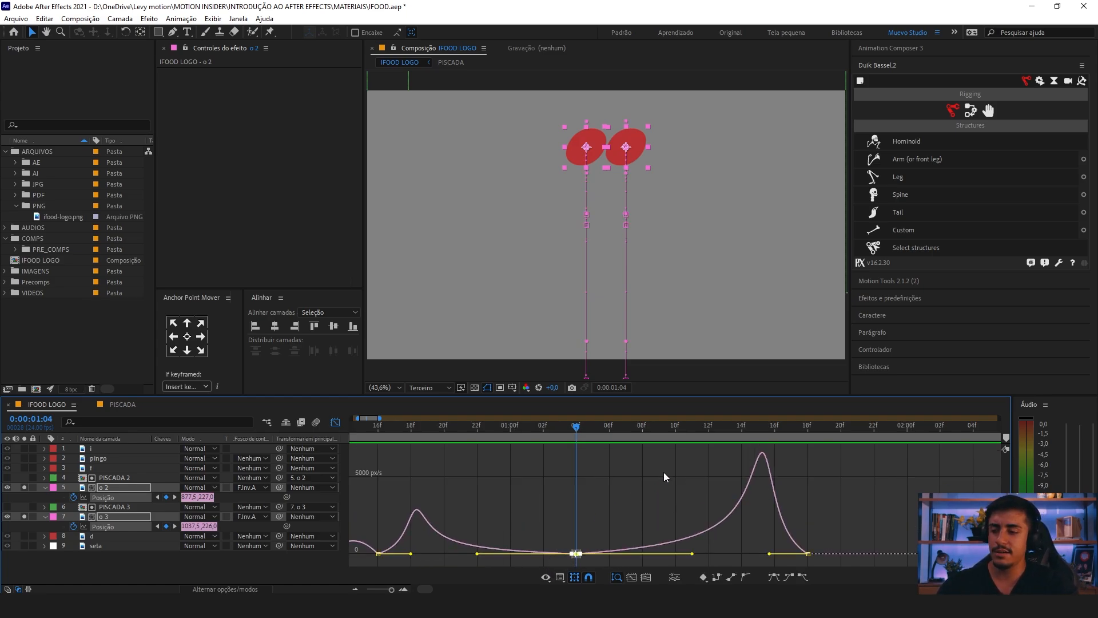
Step: Set the incoming and outgoing keyframe velocity of both o letters' peak keyframes to 50 pixels/s
key("ctrl+shift+k")
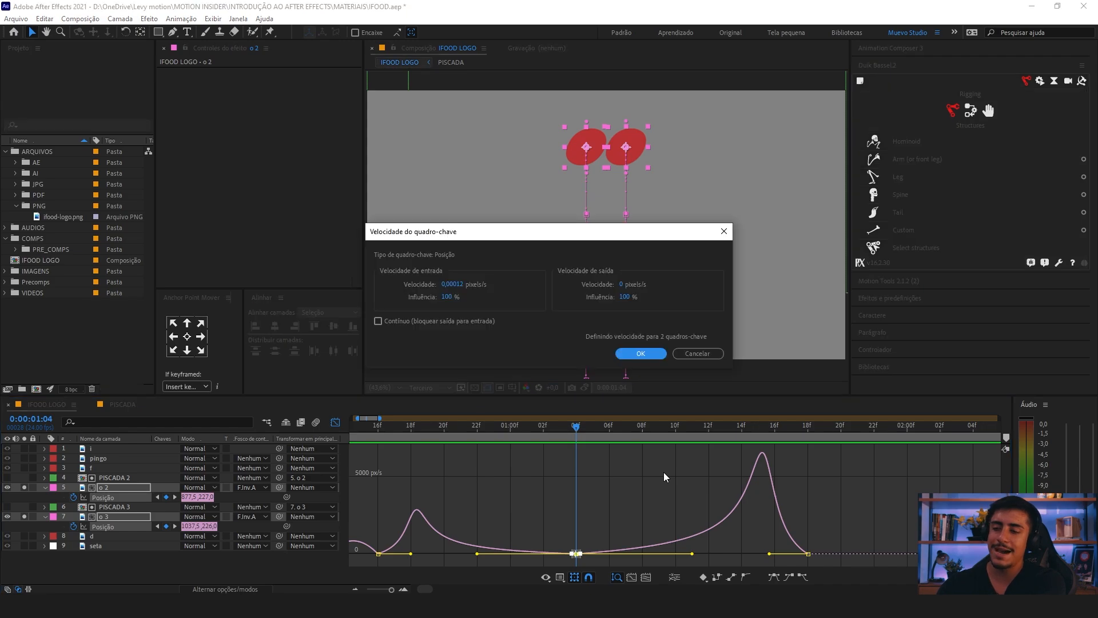
left_click_drag(444, 238, 444, 235)
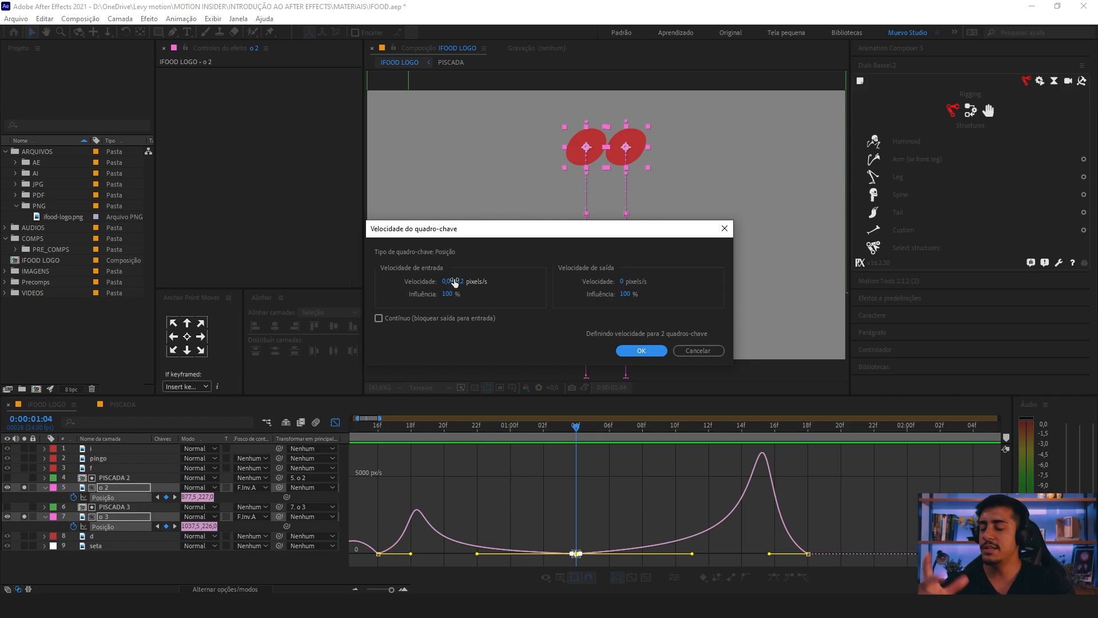
left_click(458, 280)
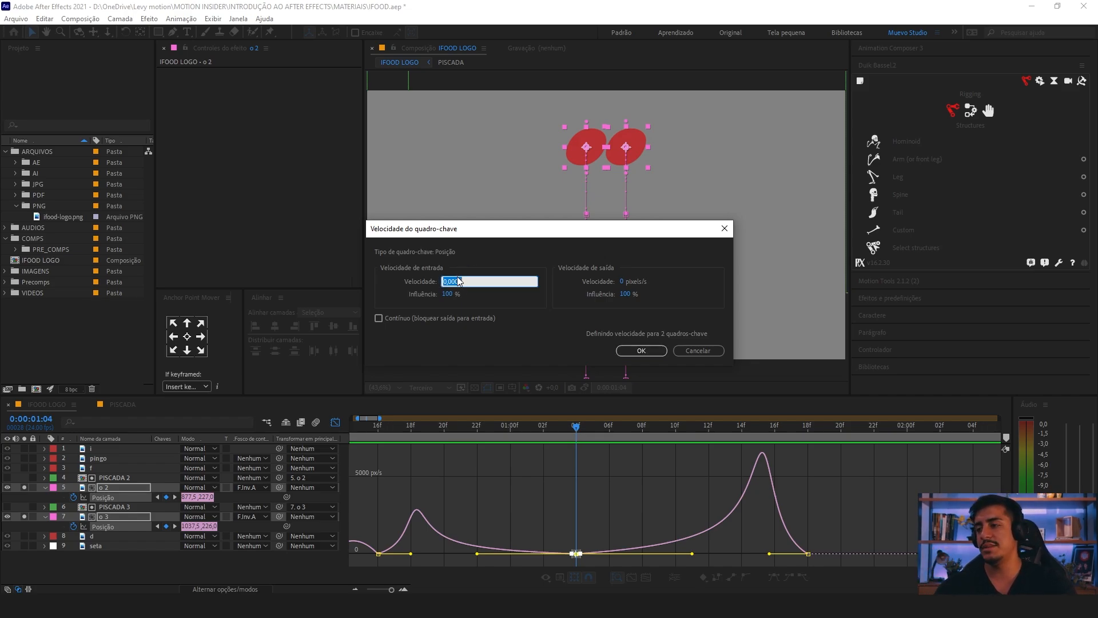
type("50")
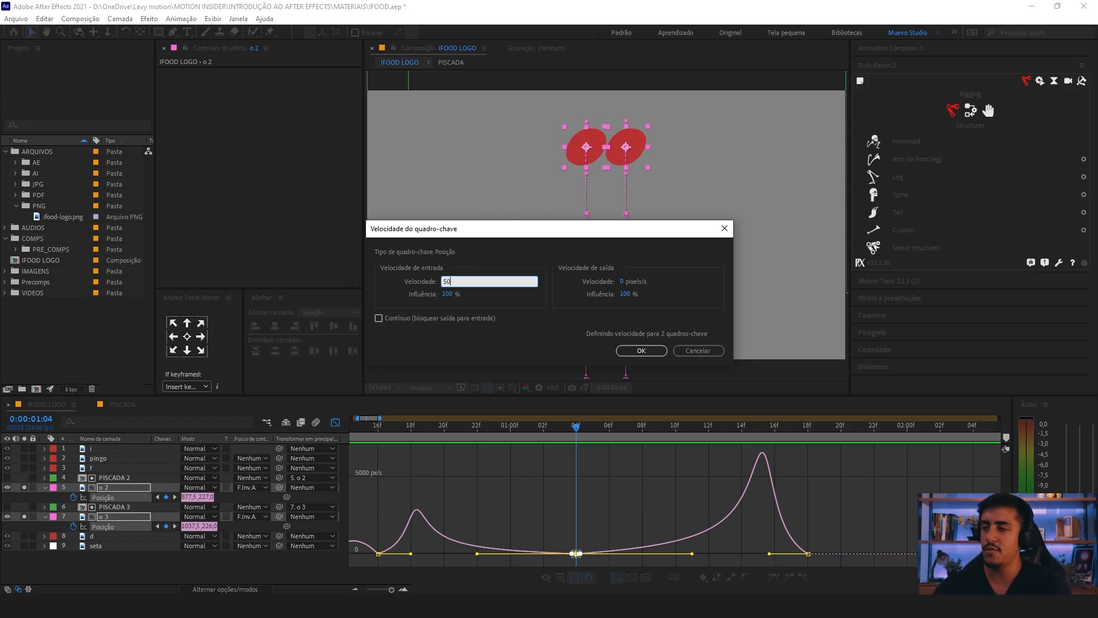
left_click(627, 277)
type("50")
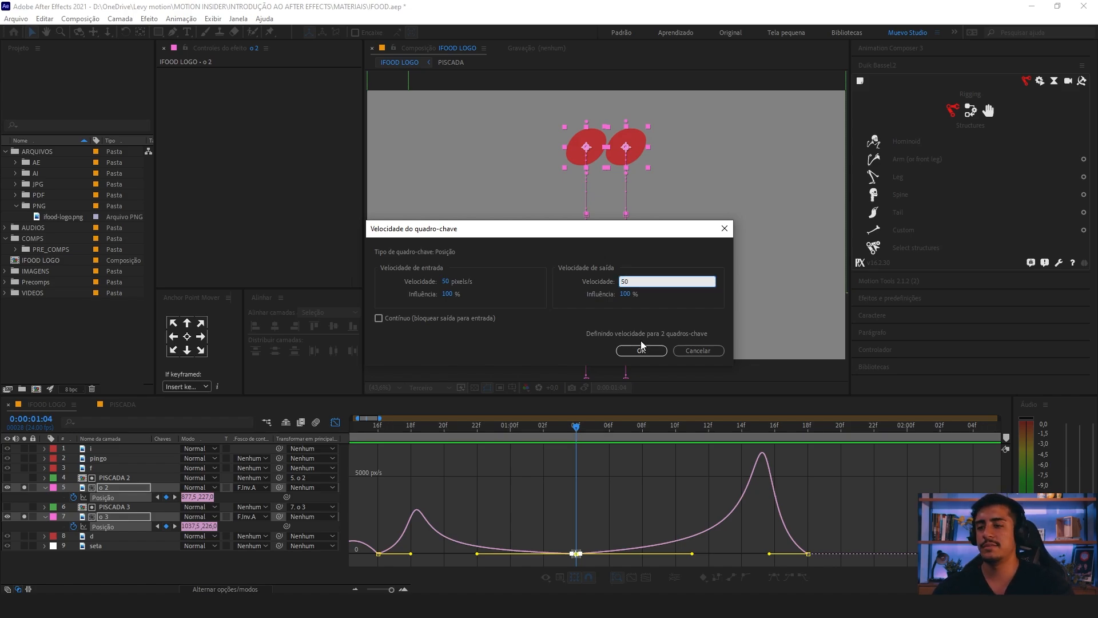
left_click(641, 351)
left_click_drag(596, 542, 563, 566)
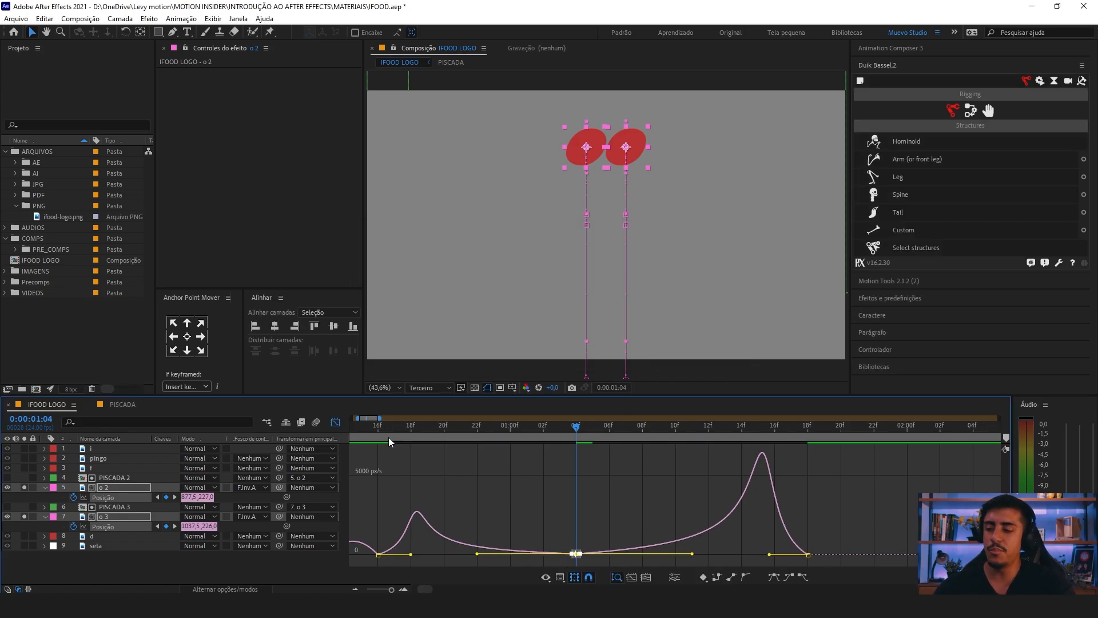
Step: Preview the eased jump of both o letters from 0:00:00:16 and again from 0:00:00:12
left_click(383, 431)
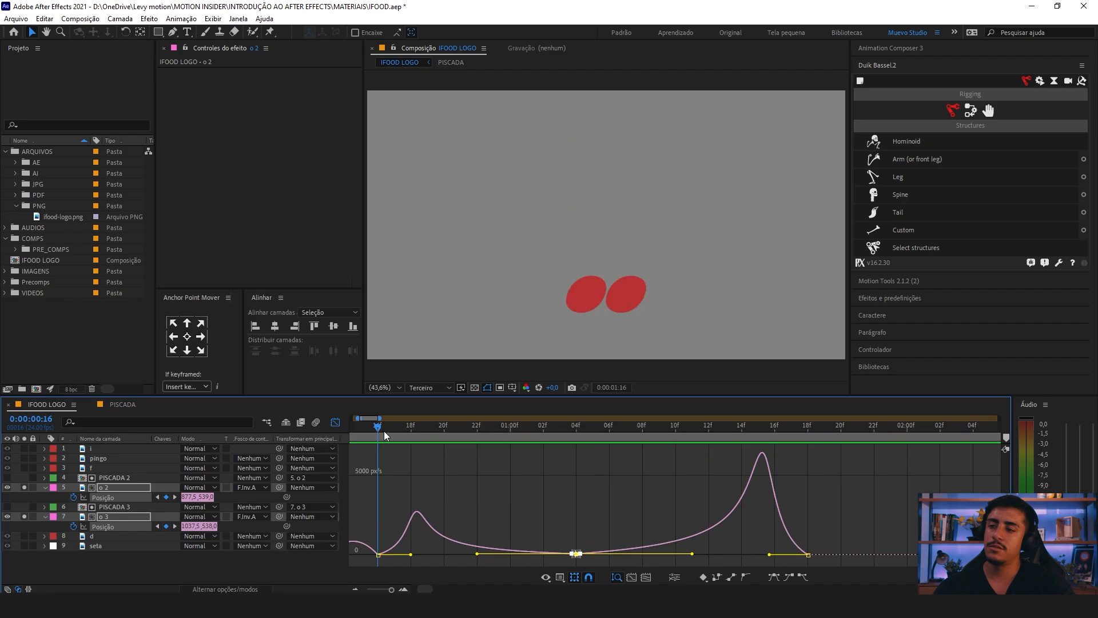
key("space")
key("minus")
key("minus")
left_click_drag(424, 479, 486, 485)
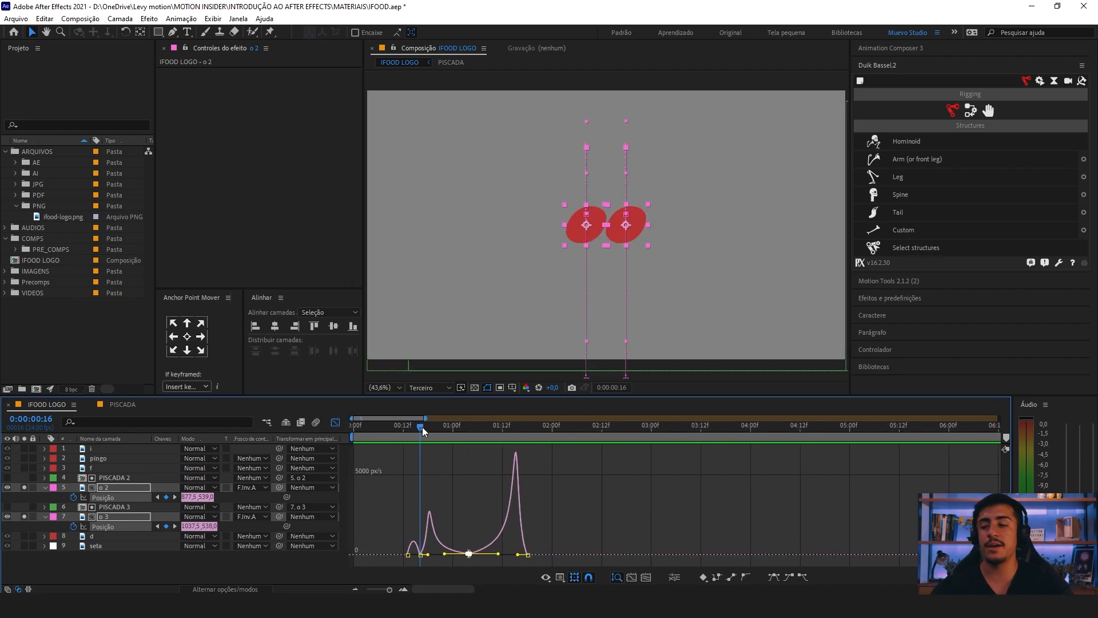
left_click(408, 428)
key("space")
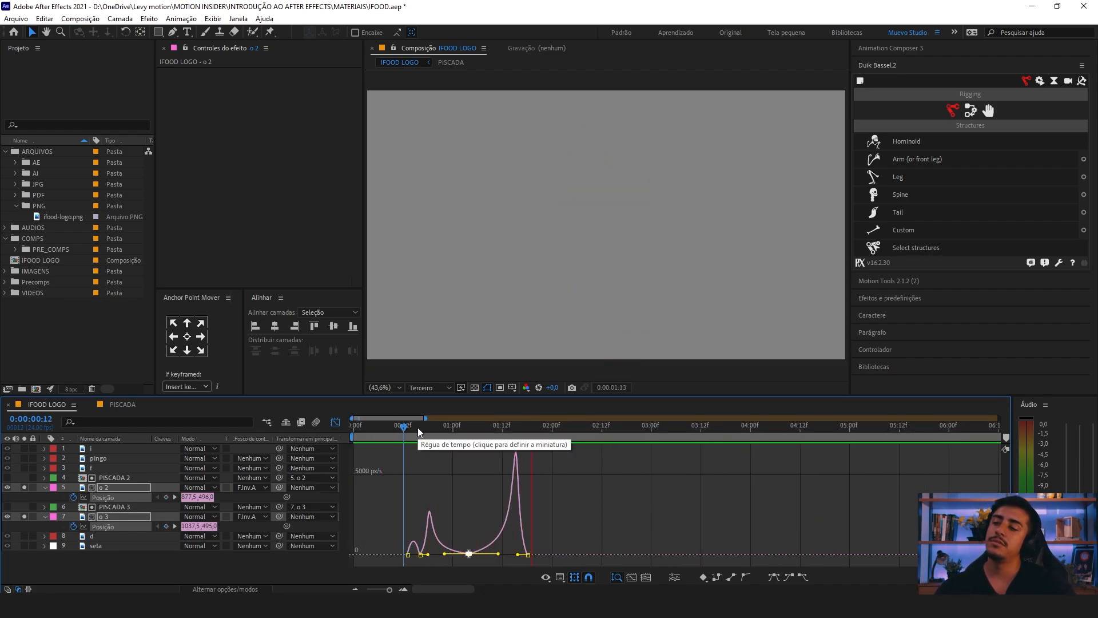
key("space")
Step: Try raising the outgoing and incoming speed handles of the peak keyframes in the speed graph, and undo both changes
key("equal")
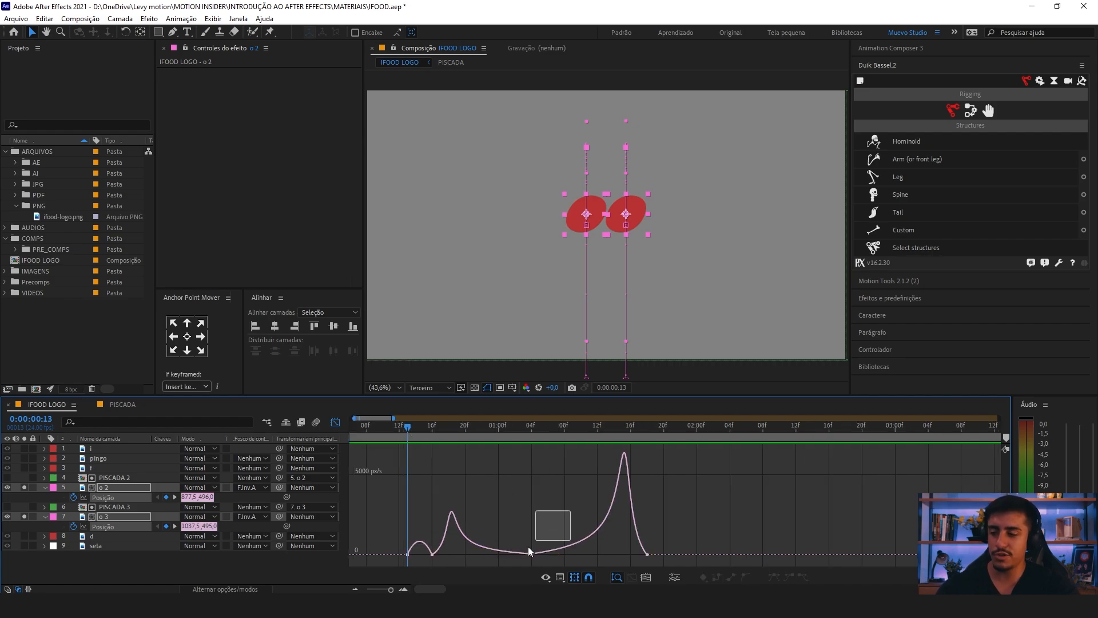
left_click_drag(528, 547, 519, 563)
left_click(546, 535)
left_click_drag(589, 553, 590, 534)
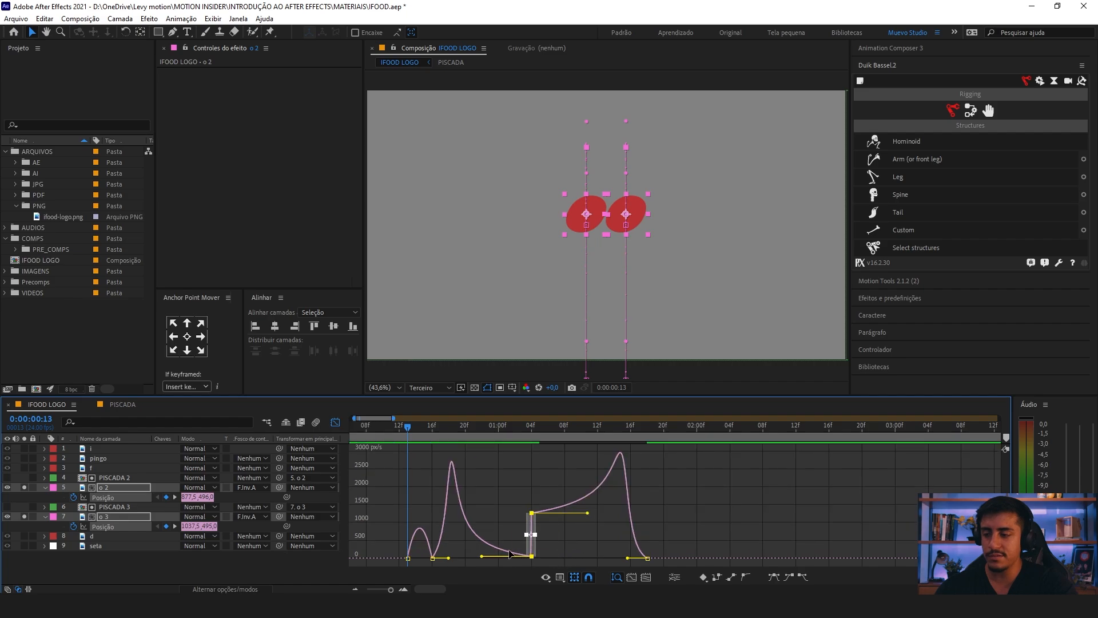
left_click_drag(481, 557, 481, 516)
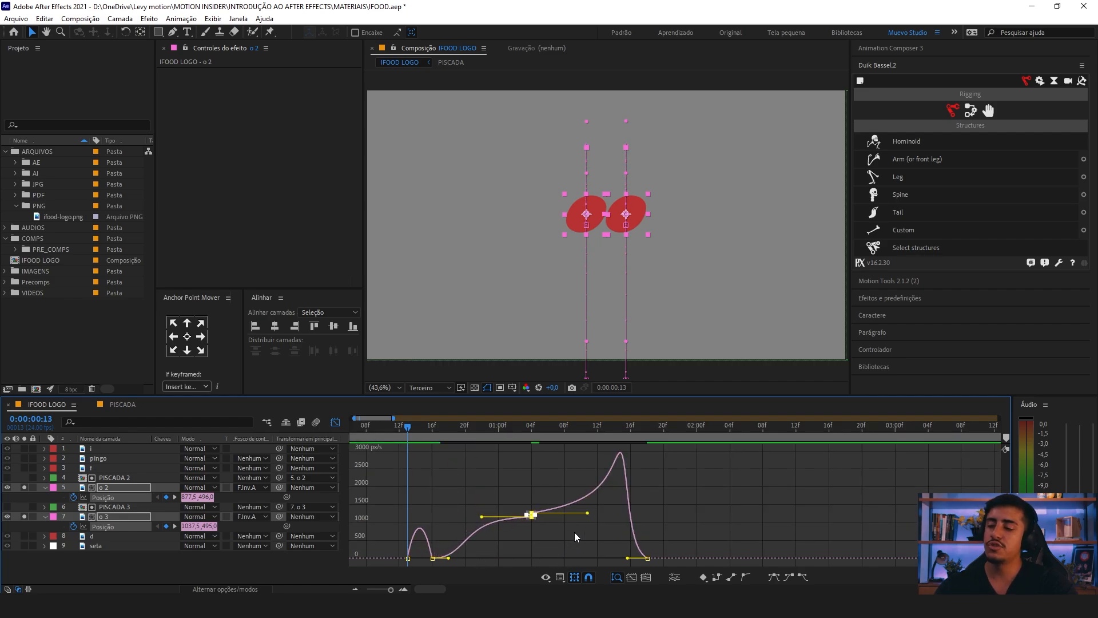
key("ctrl+z")
key("ctrl+z")
Step: Set the incoming and outgoing keyframe velocity of both o letters' peak keyframes to 70 pixels/s
left_click_drag(553, 507, 510, 562)
double_click(529, 553)
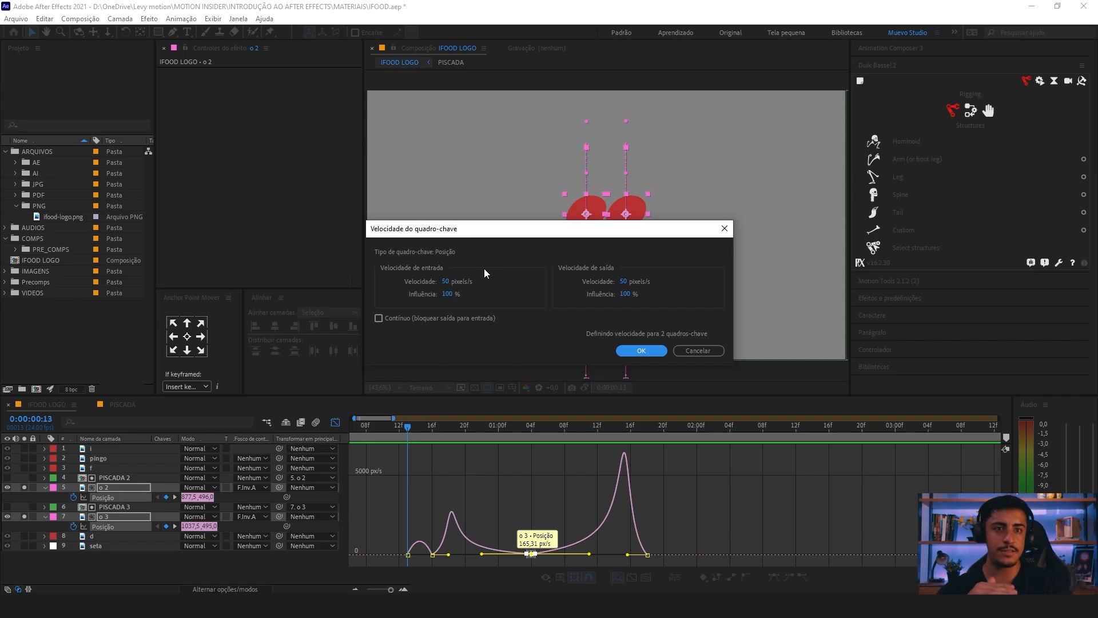
left_click(448, 280)
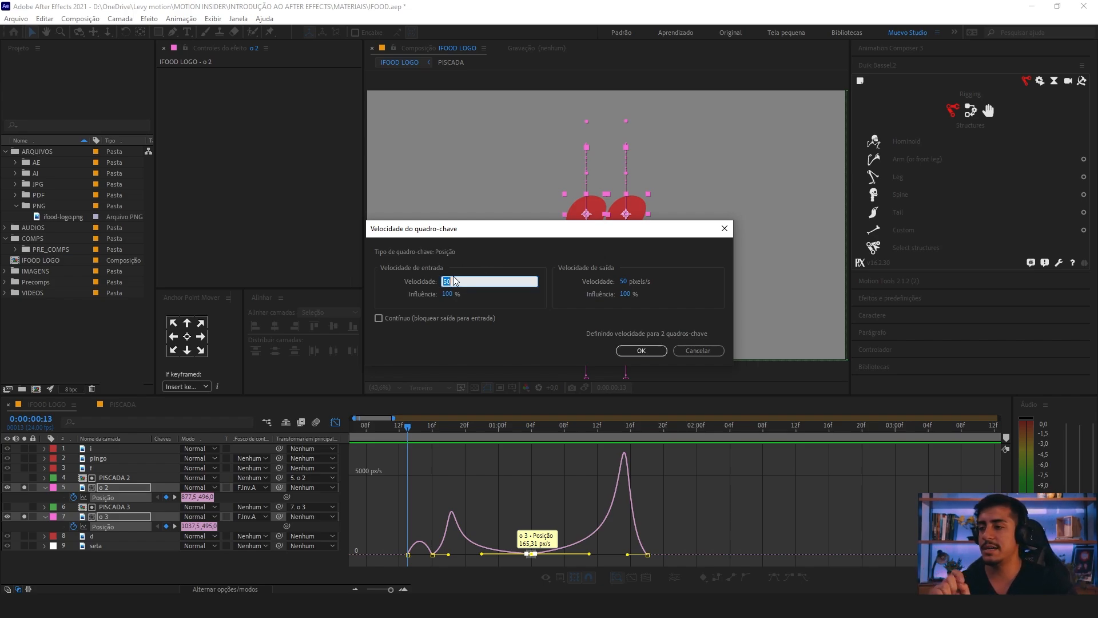
type("7")
left_click(627, 282)
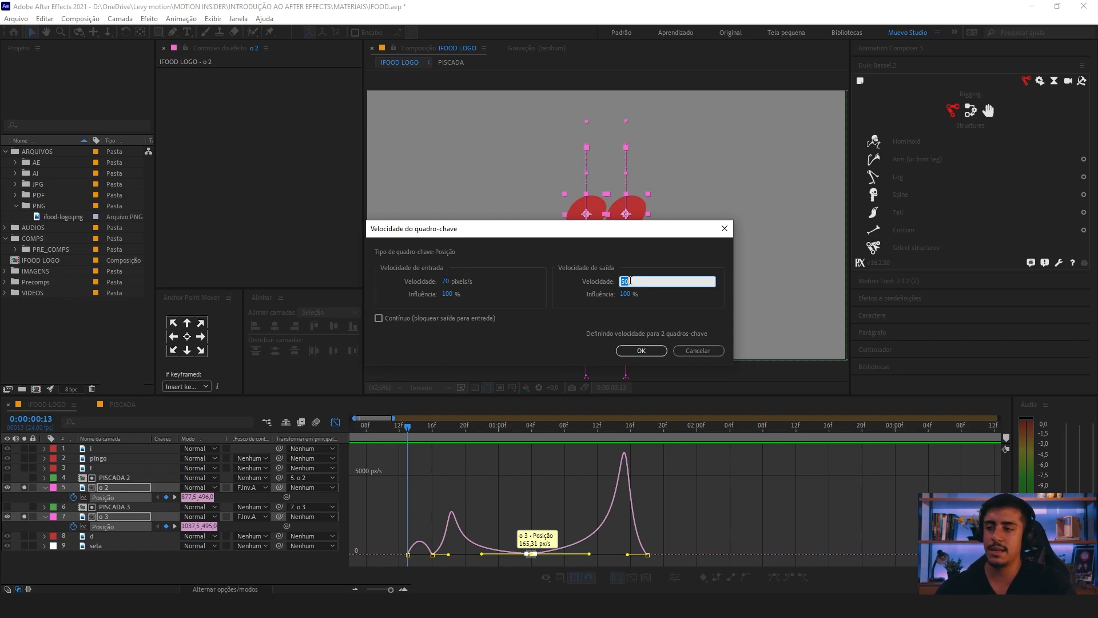
type("70")
key("Return")
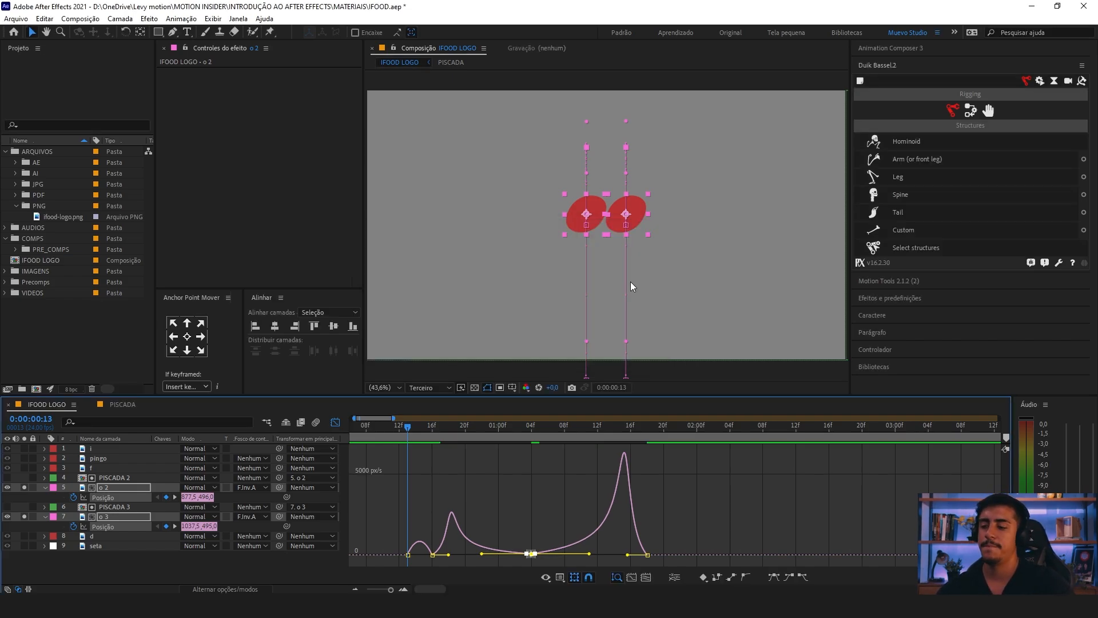
Step: Fit the speed graph to the view and preview the jump and fall from 0:00:00:13 and 0:00:00:08
key("equal")
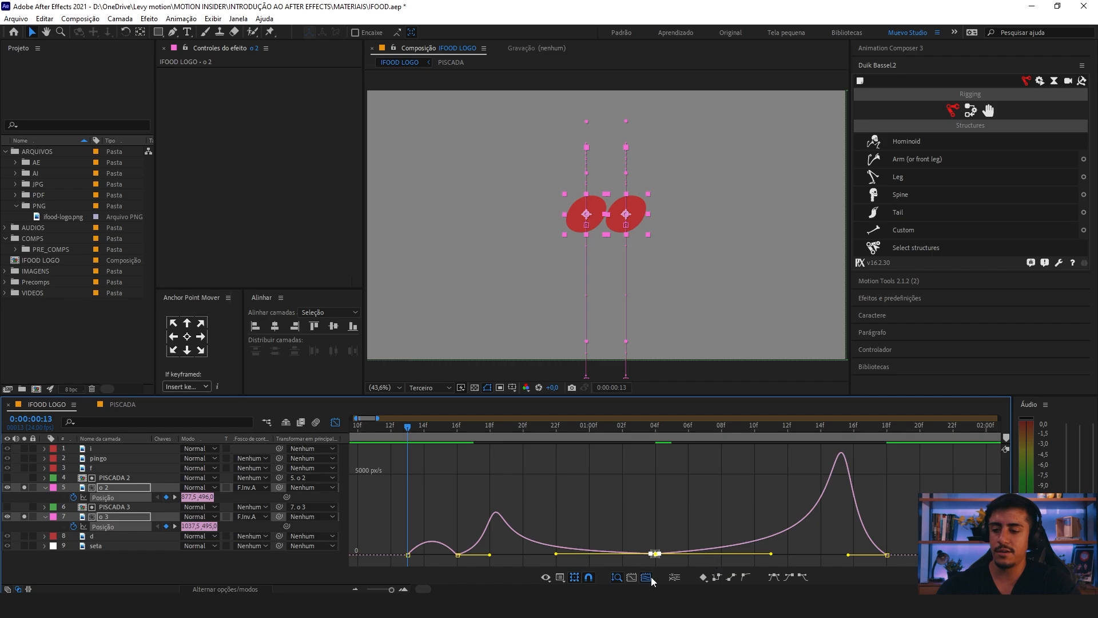
left_click(646, 577)
left_click(710, 515)
key("space")
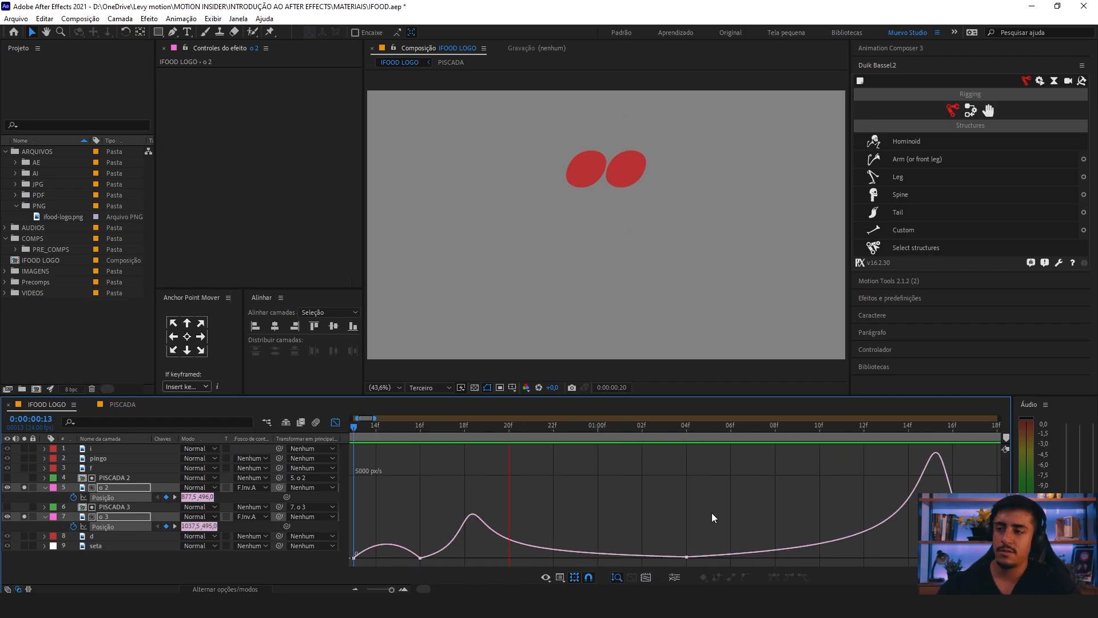
scroll(711, 512, "down", 4)
left_click_drag(579, 430, 504, 431)
scroll(510, 429, "down", 3)
scroll(510, 429, "down", 3)
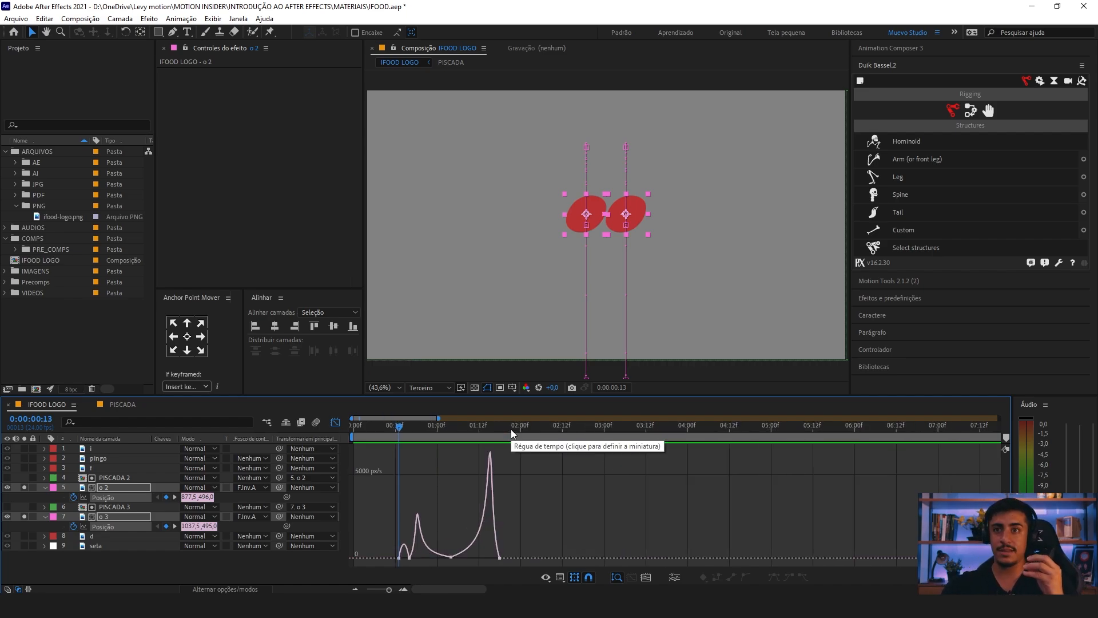
key("space")
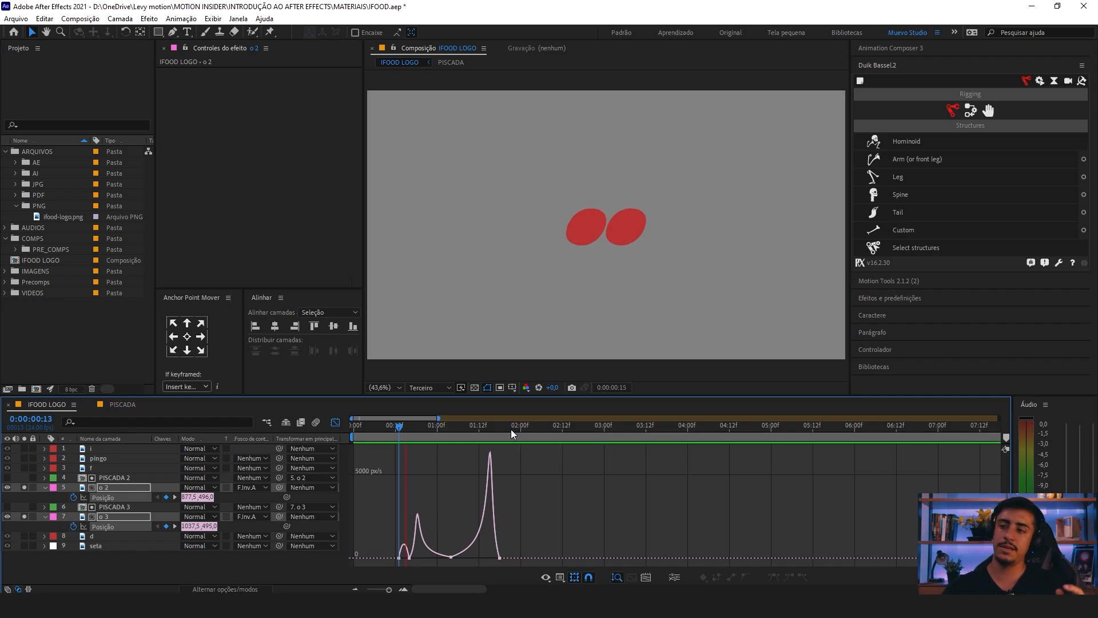
key("space")
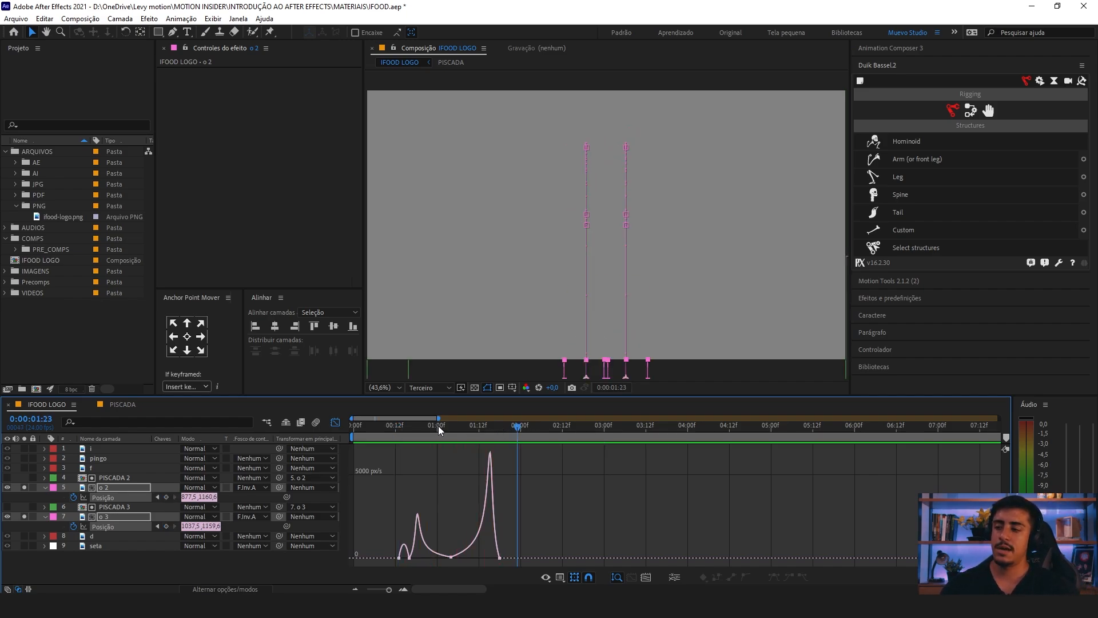
left_click(382, 425)
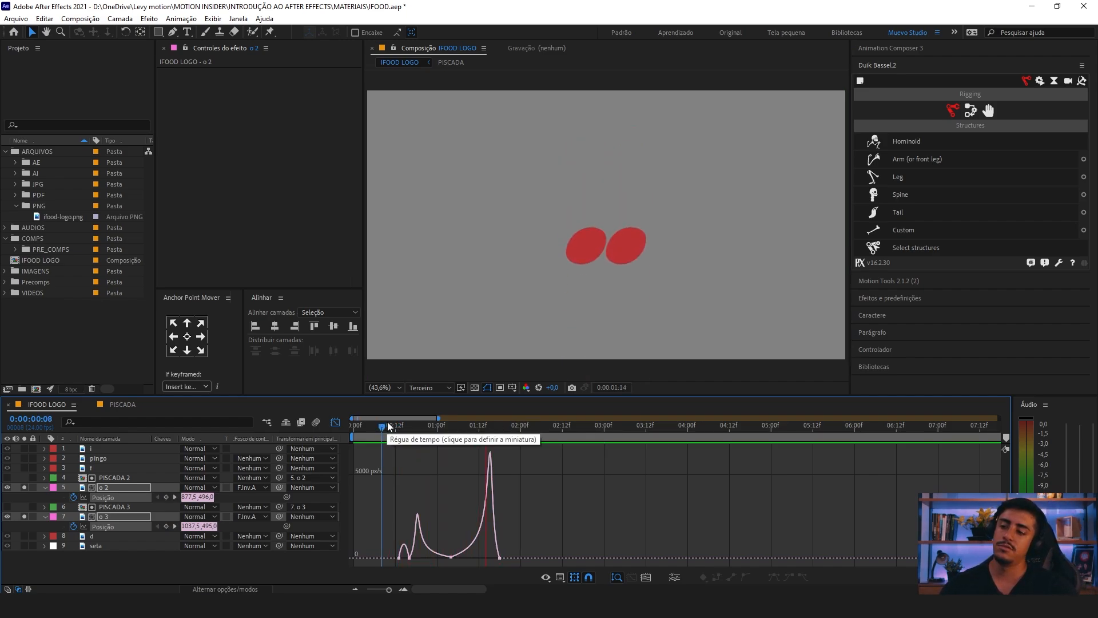
left_click(391, 431)
Step: Open the keyframe velocity settings for the peak position keyframes of both o letters
key("minus")
left_click_drag(411, 538, 400, 558)
double_click(404, 554)
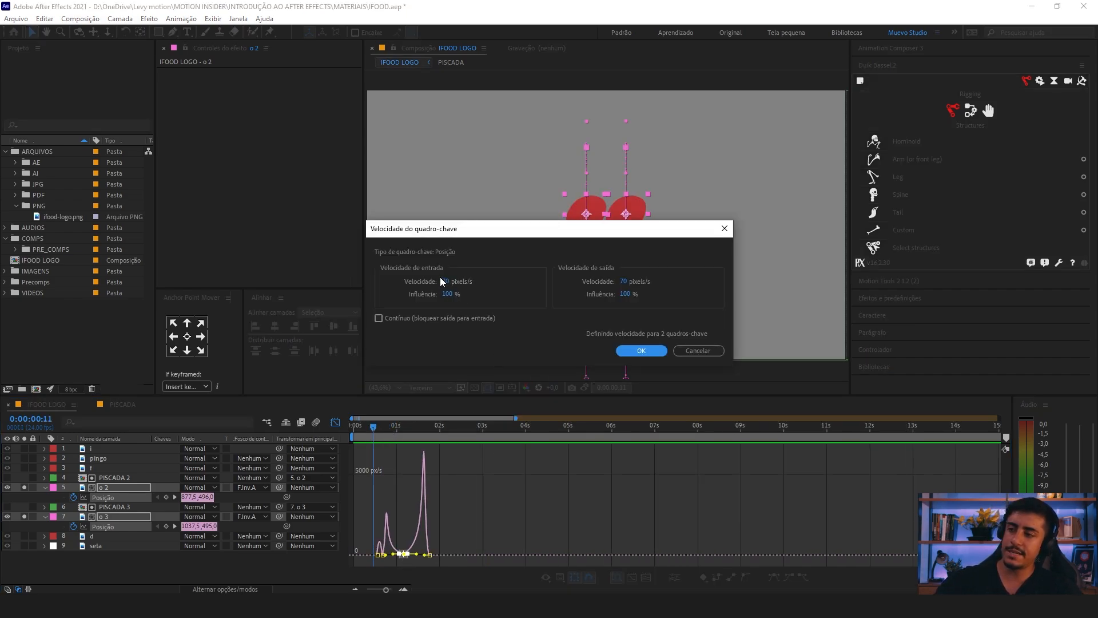
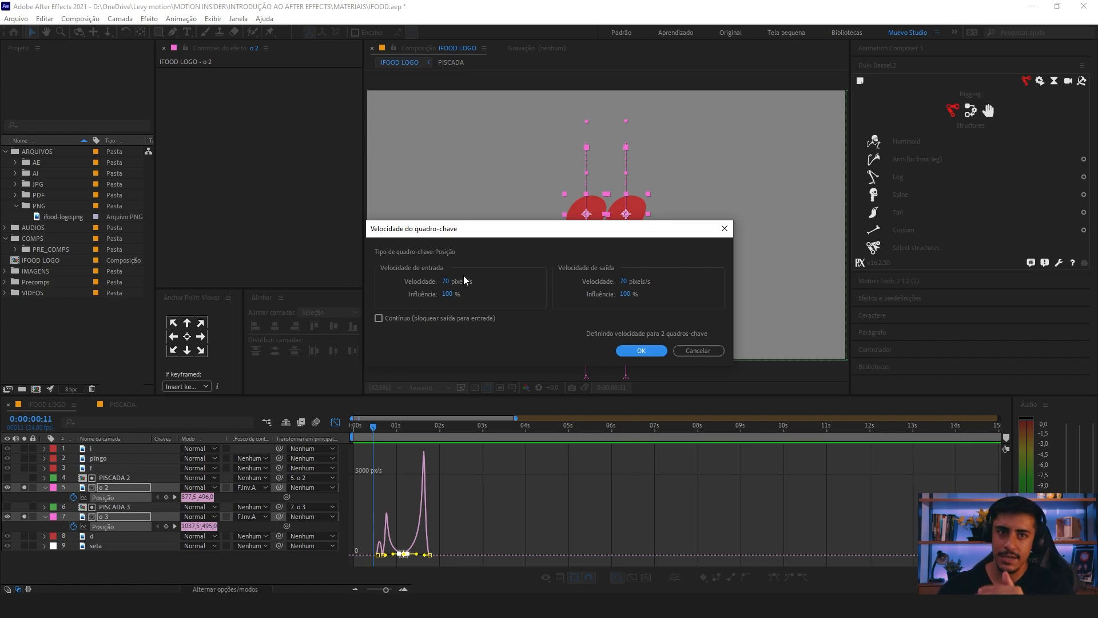
Step: Accept the keyframe velocity settings, leave the graph editor and preview the o letters' animation
key("Return")
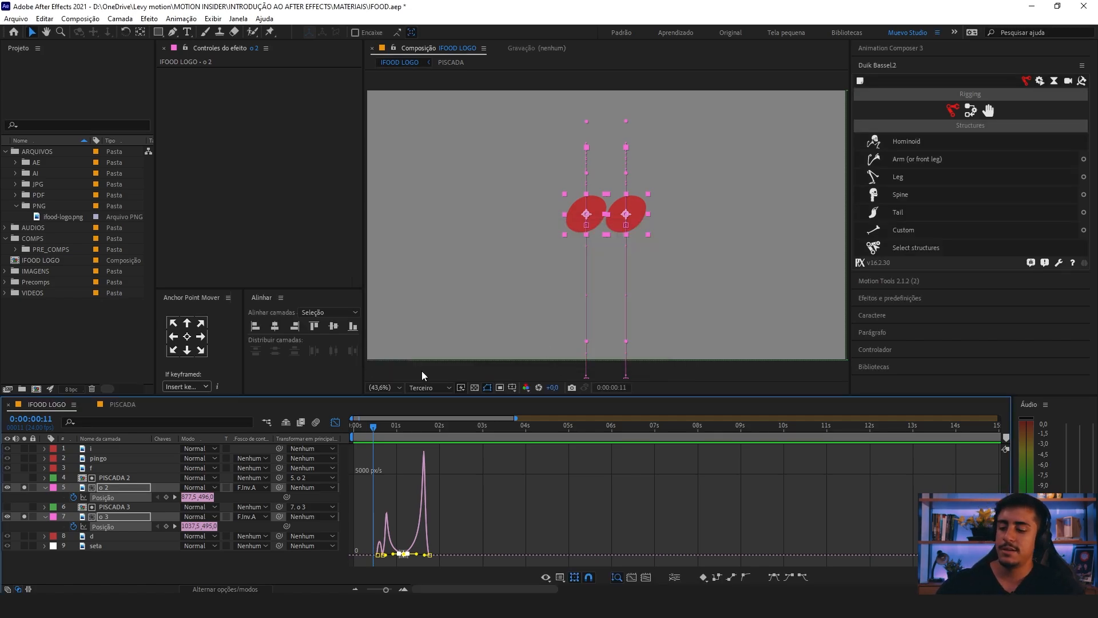
left_click(335, 422)
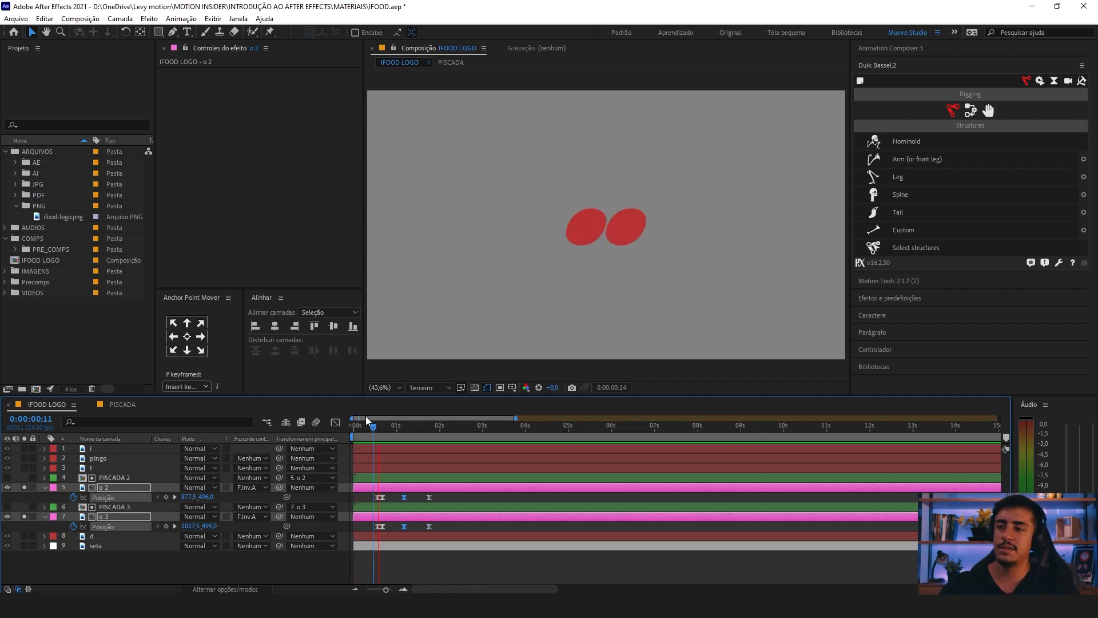
key("space")
key("equal")
key("equal")
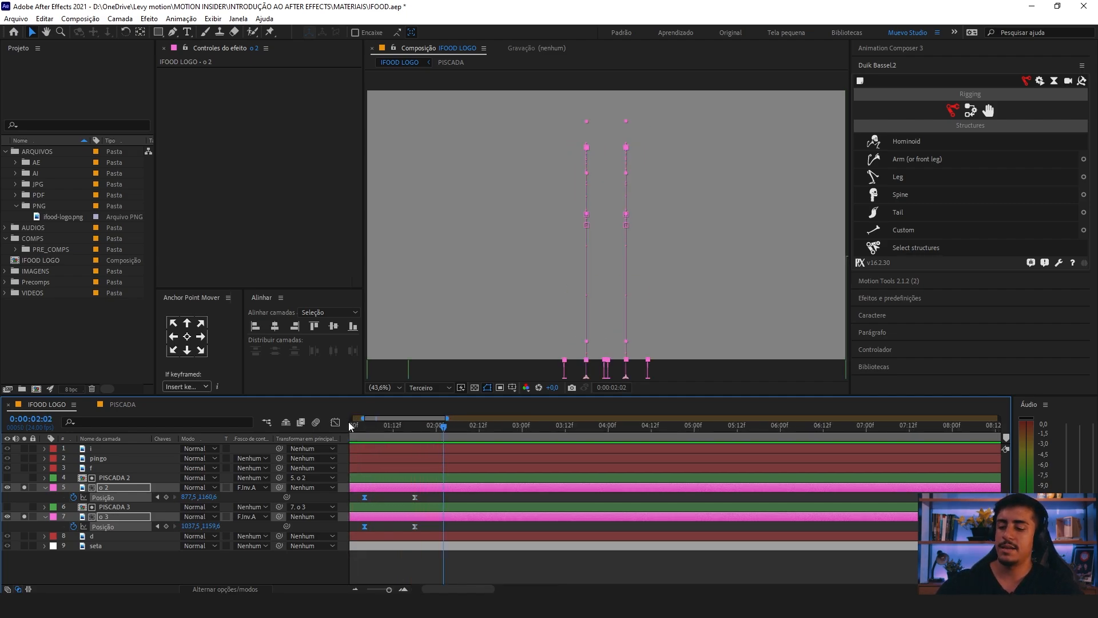
left_click_drag(486, 487, 833, 488)
key("space")
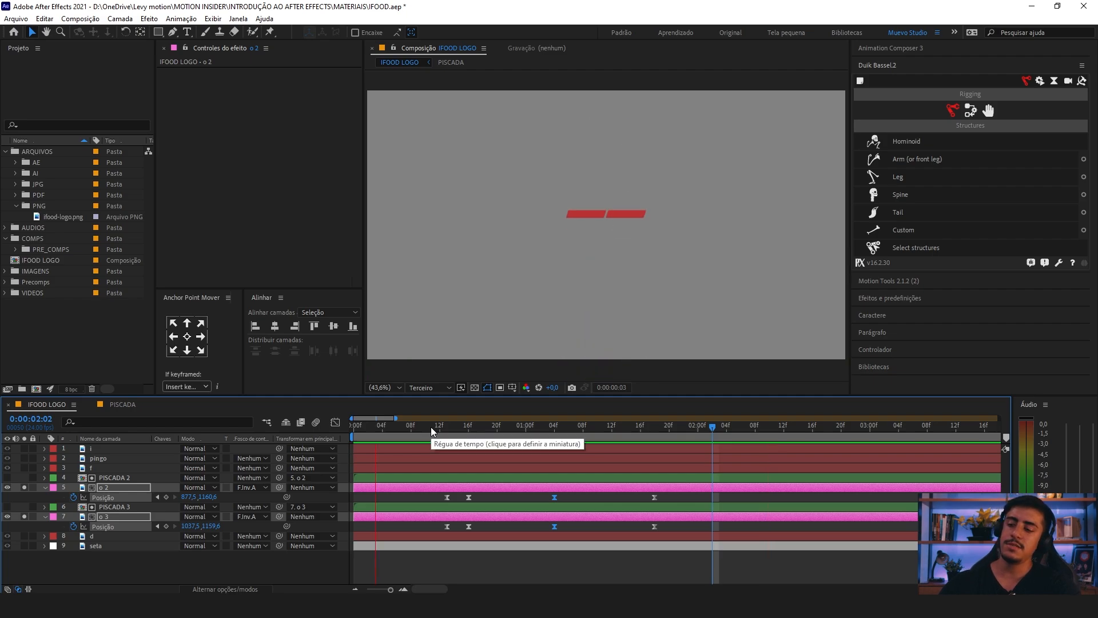
key("space")
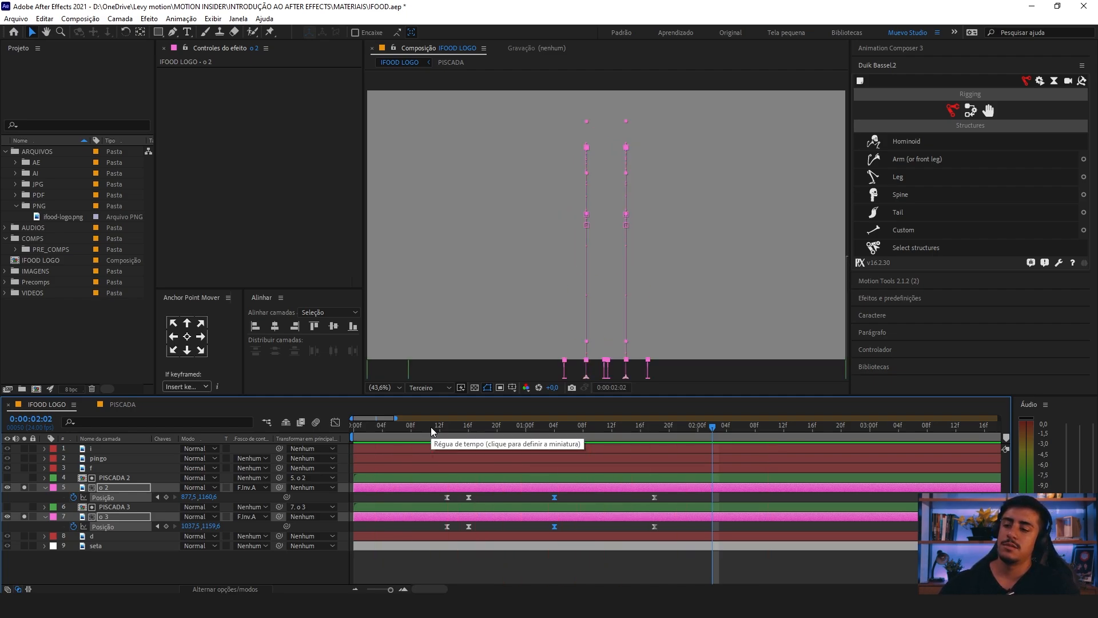
Step: Collapse the o layers' position properties, deselect everything and preview the animation from the start of the composition
key("minus")
key("minus")
left_click(45, 488)
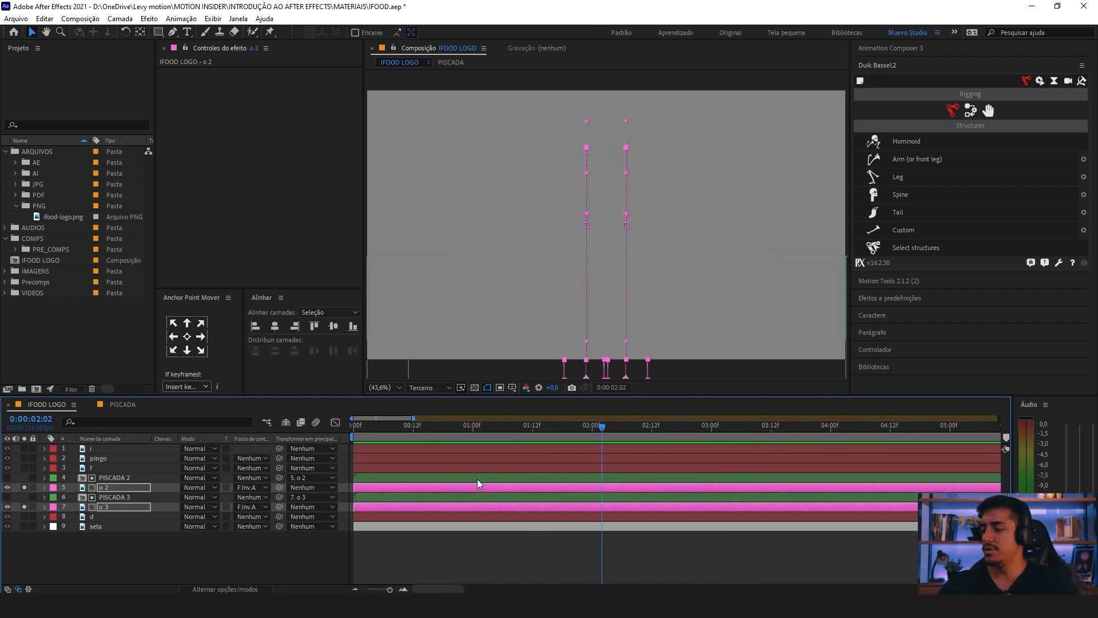
left_click_drag(412, 428, 312, 447)
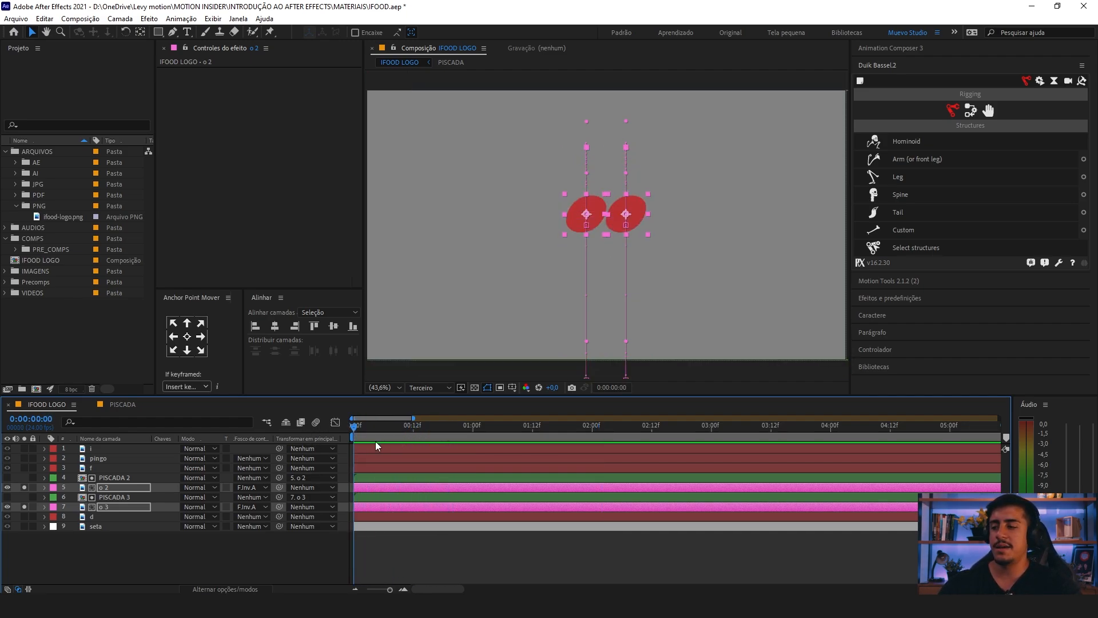
left_click(432, 577)
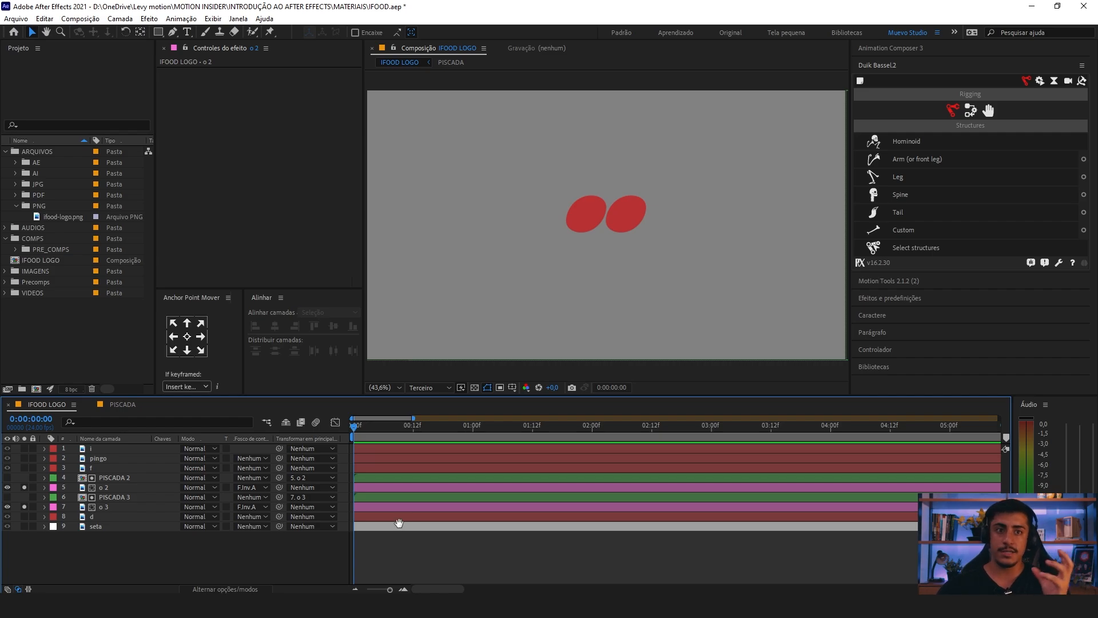
key("space")
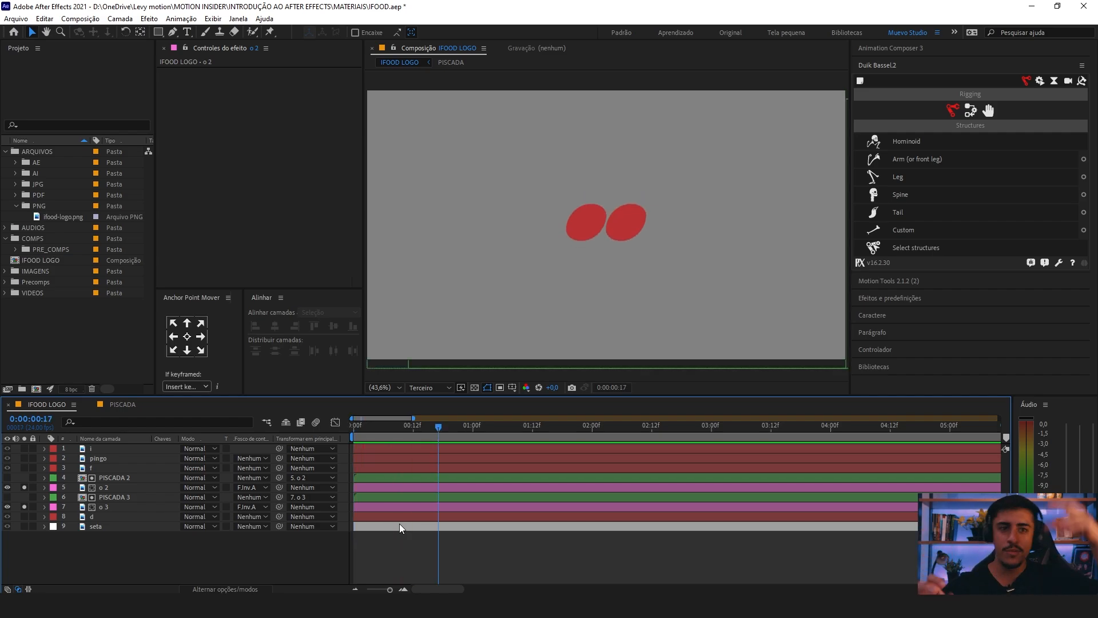
Step: Reveal the position keyframes of layers o 2 and o 3
left_click(103, 487)
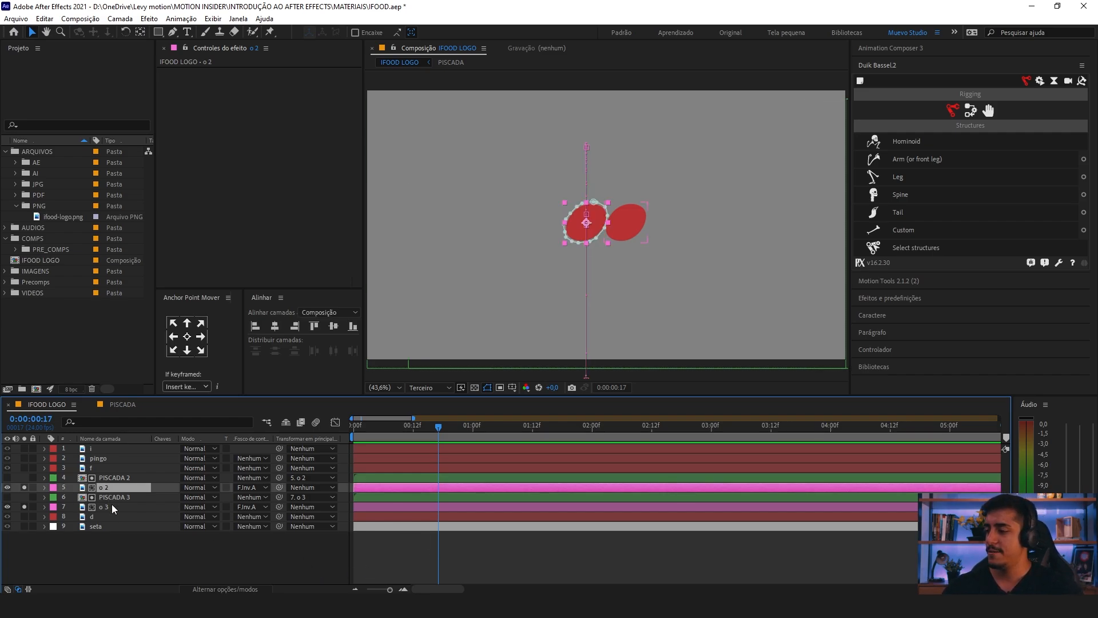
left_click(108, 506, "ctrl")
key("p")
key("space")
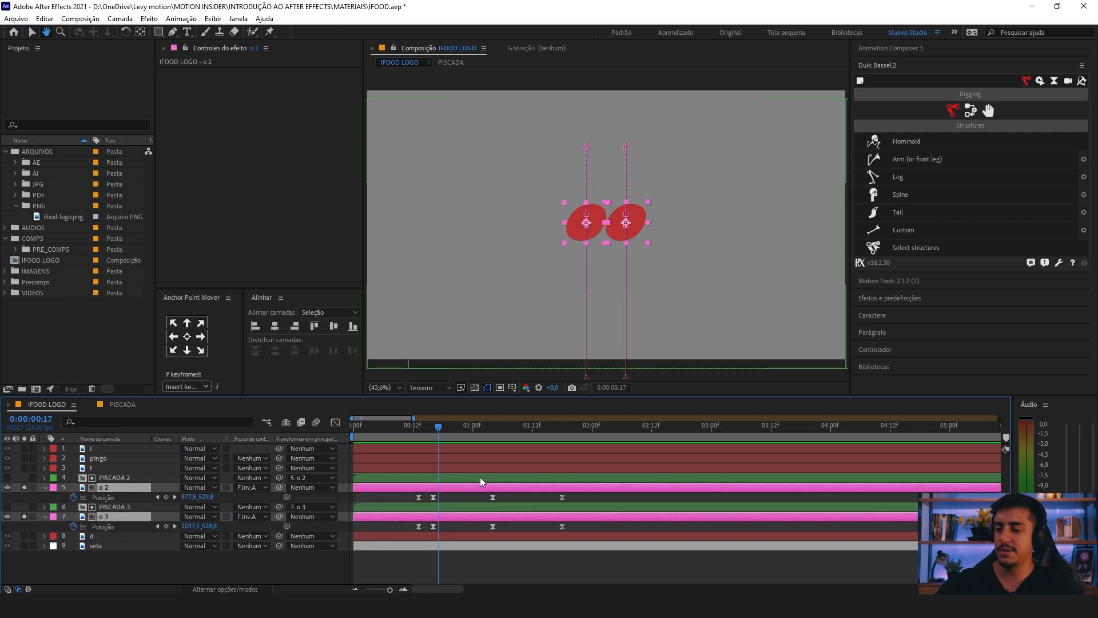
key("space")
Step: Offset all position keyframes of layer o 3 two frames later and preview the staggered motion
left_click_drag(570, 526, 406, 531)
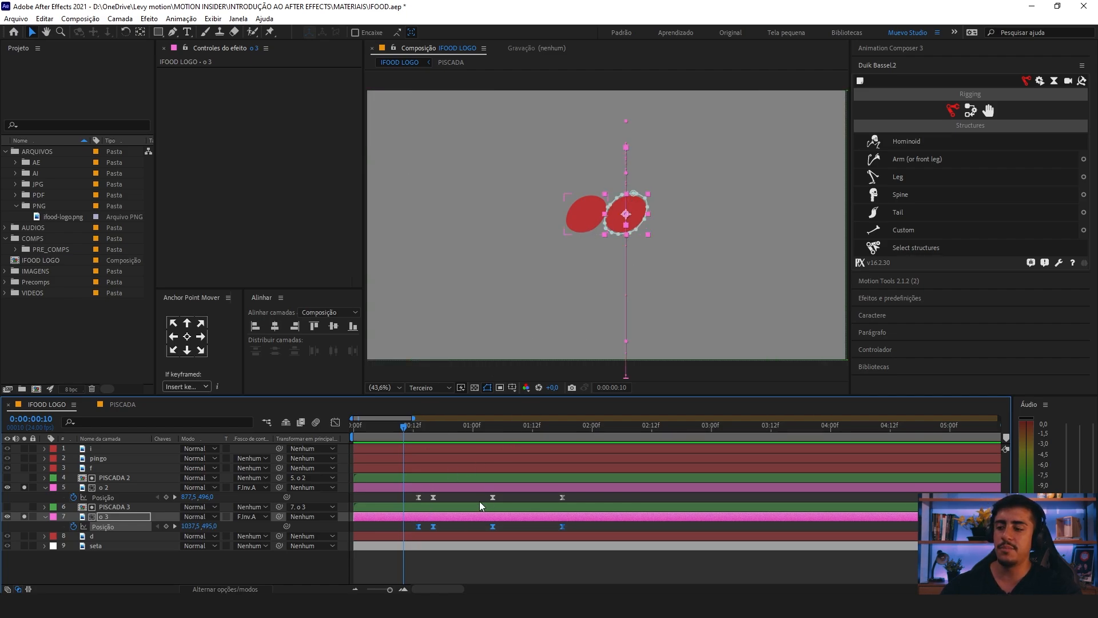
key("=")
left_click_drag(456, 520, 430, 503)
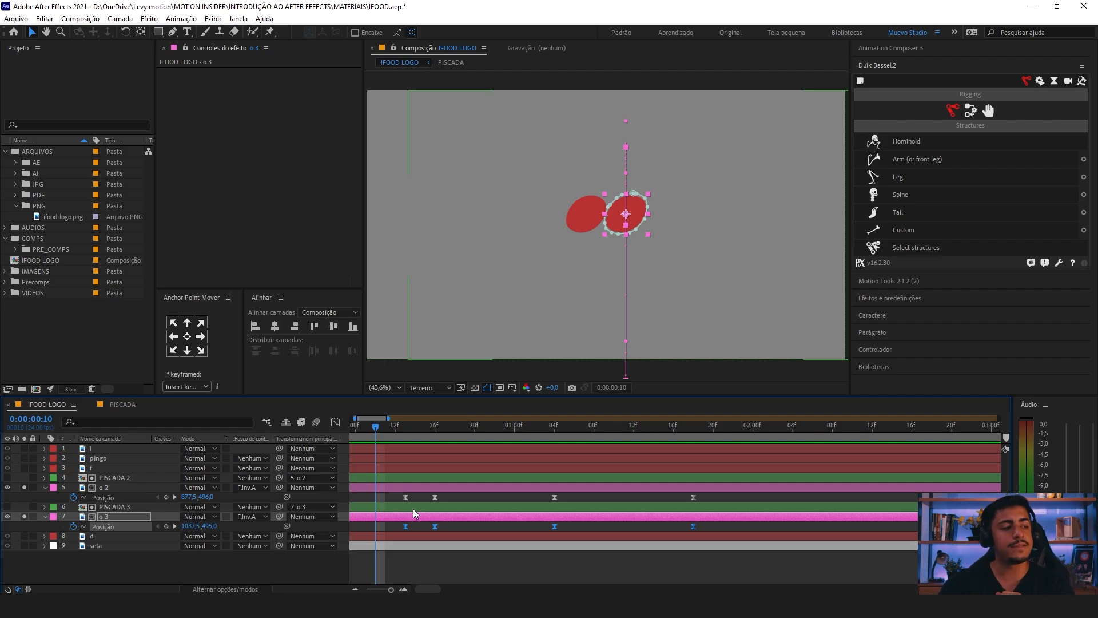
left_click_drag(405, 526, 424, 527)
key("minus")
key("space")
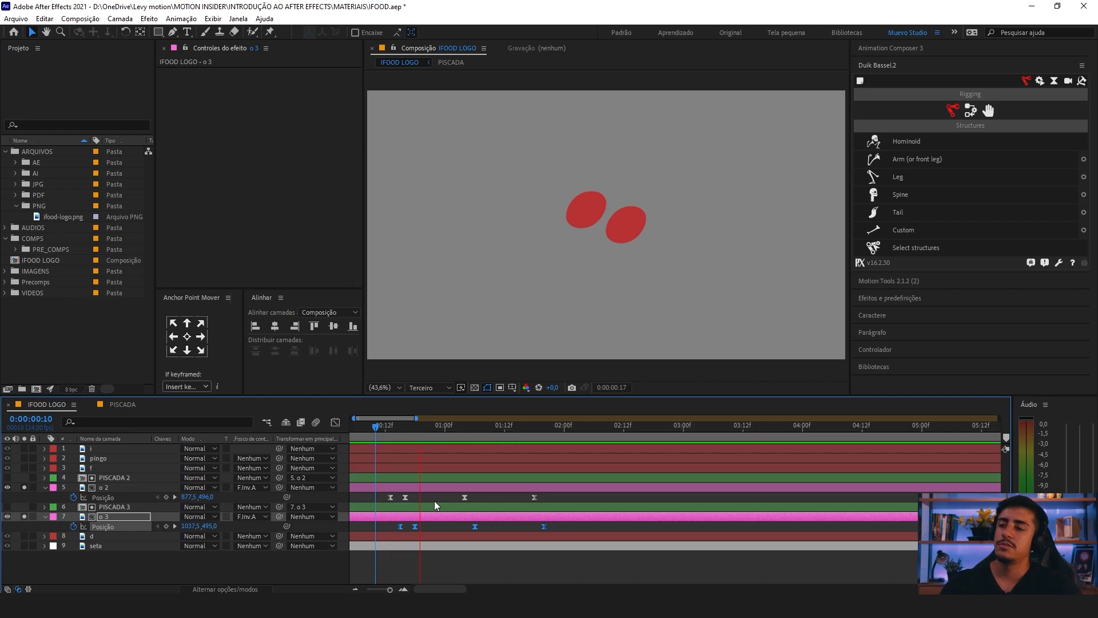
Step: Preview the staggered jump and fall of both o letters from 0:00:00:11
left_click(382, 426)
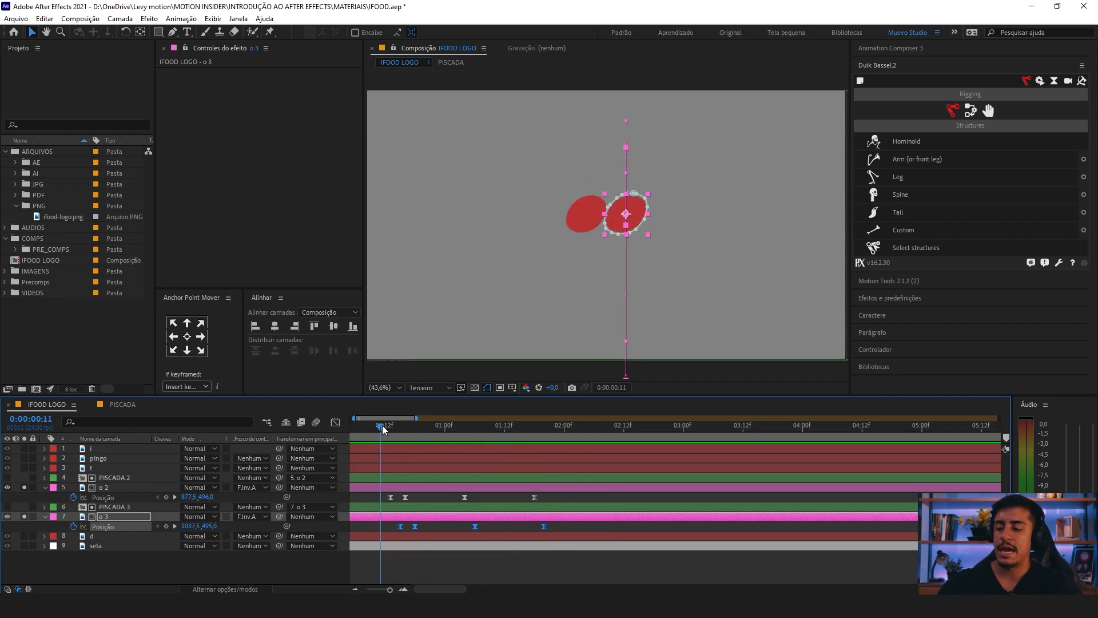
key("minus")
key("equal")
key("equal")
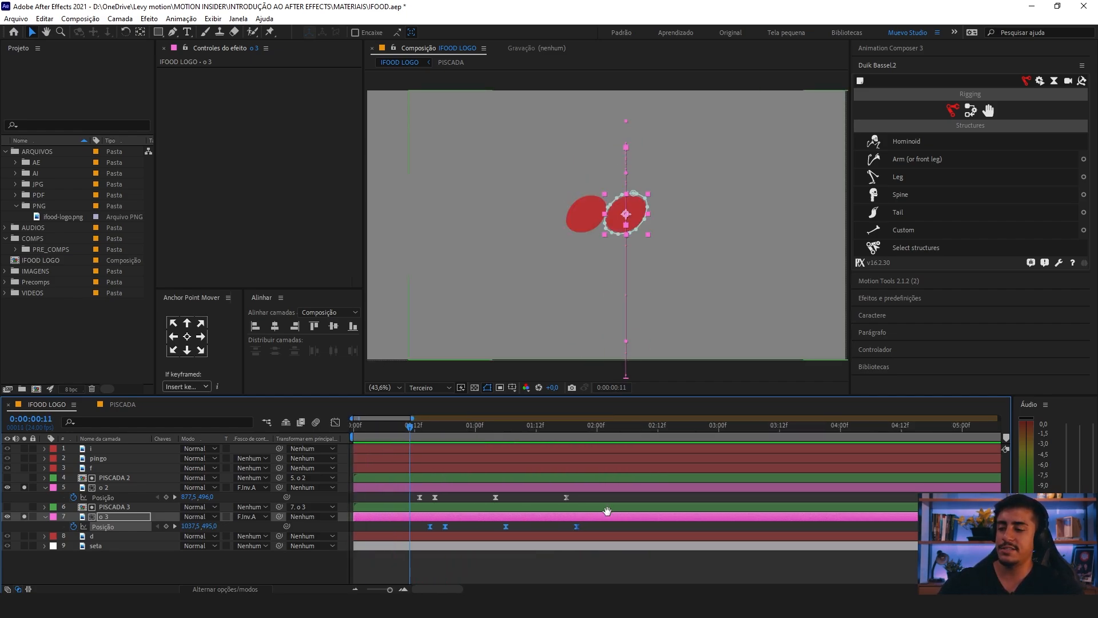
key("space")
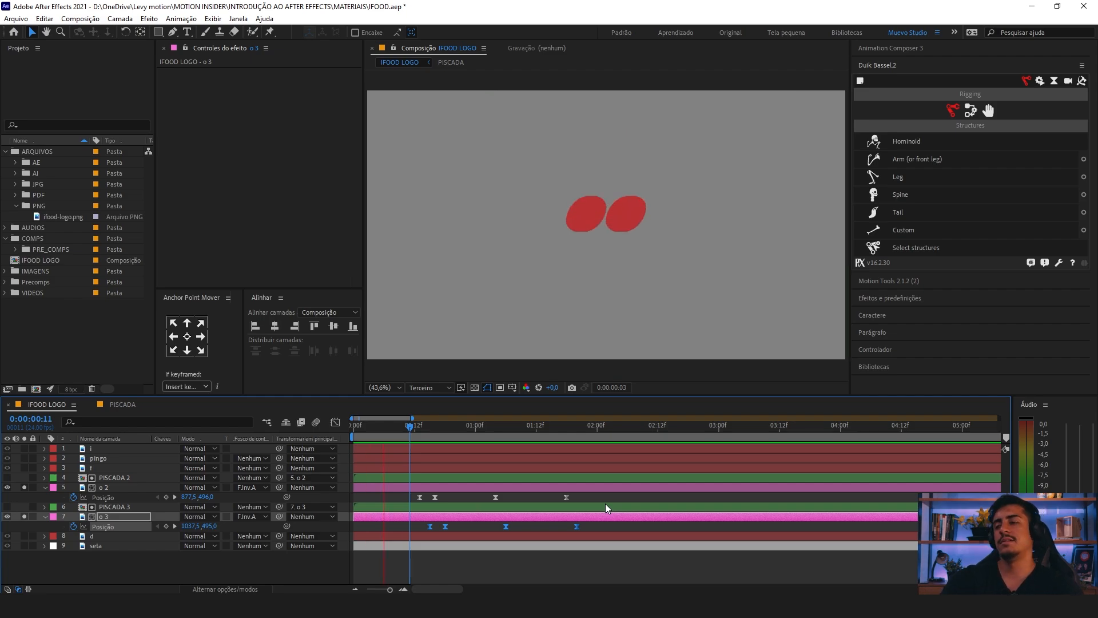
key("minus")
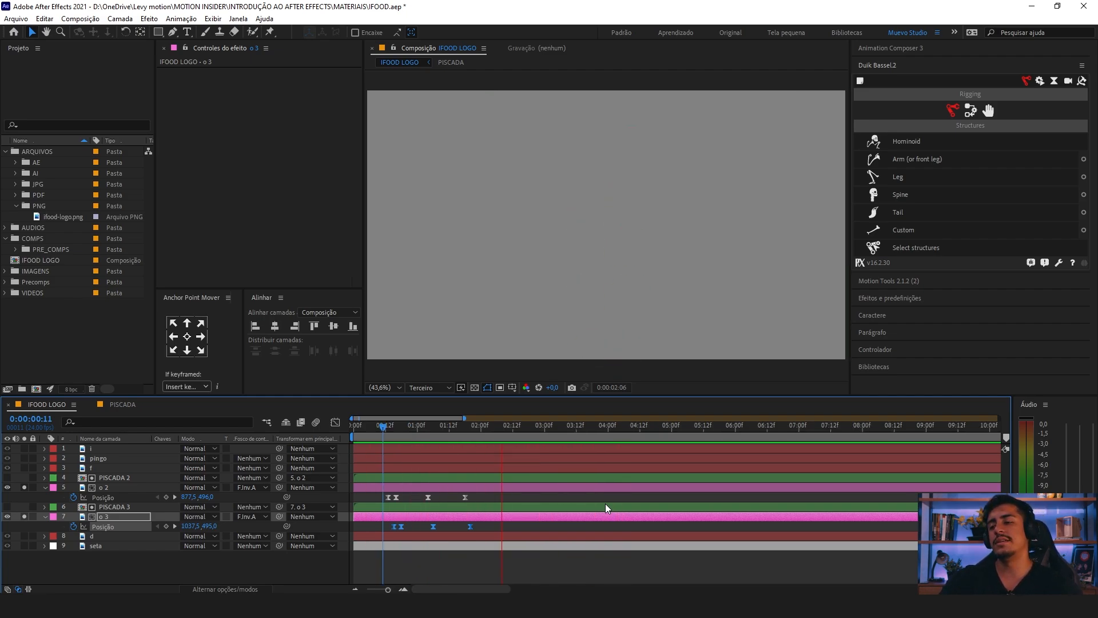
key("minus")
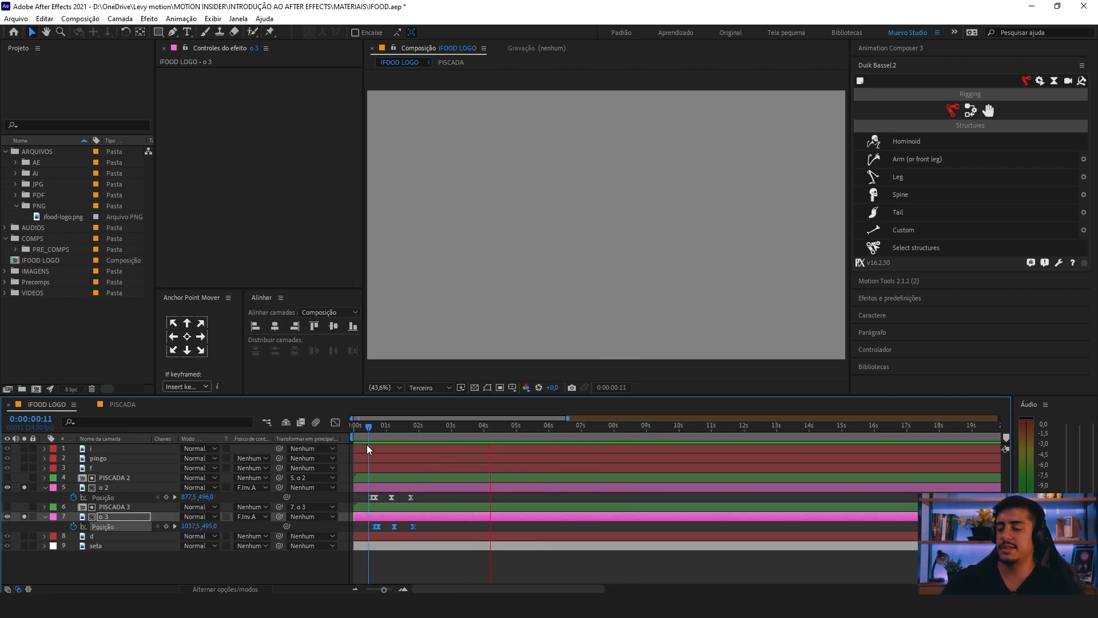
Step: Preview the o letters' animation from the start of the composition and again from 0:00:00:15
left_click_drag(368, 428, 294, 437)
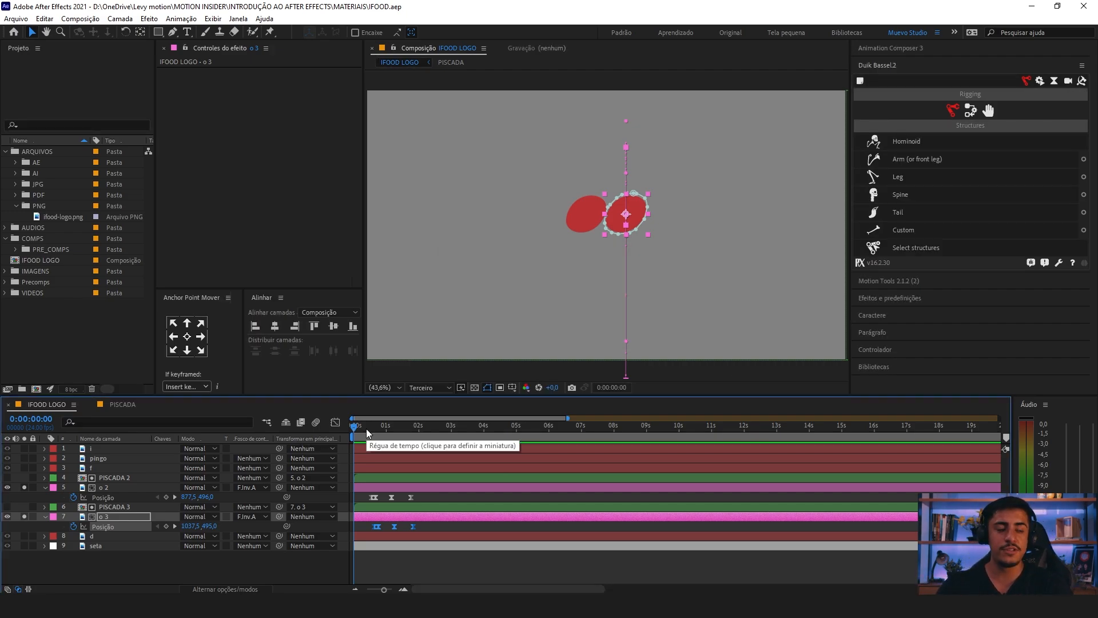
key("space")
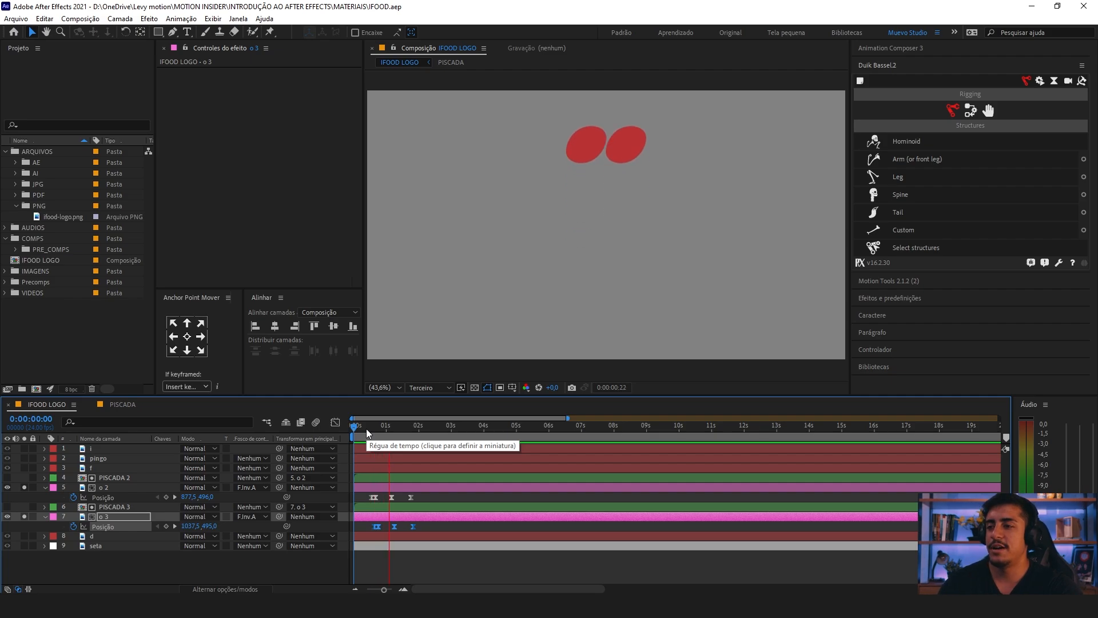
key("space")
key("equal")
key("equal")
key("equal")
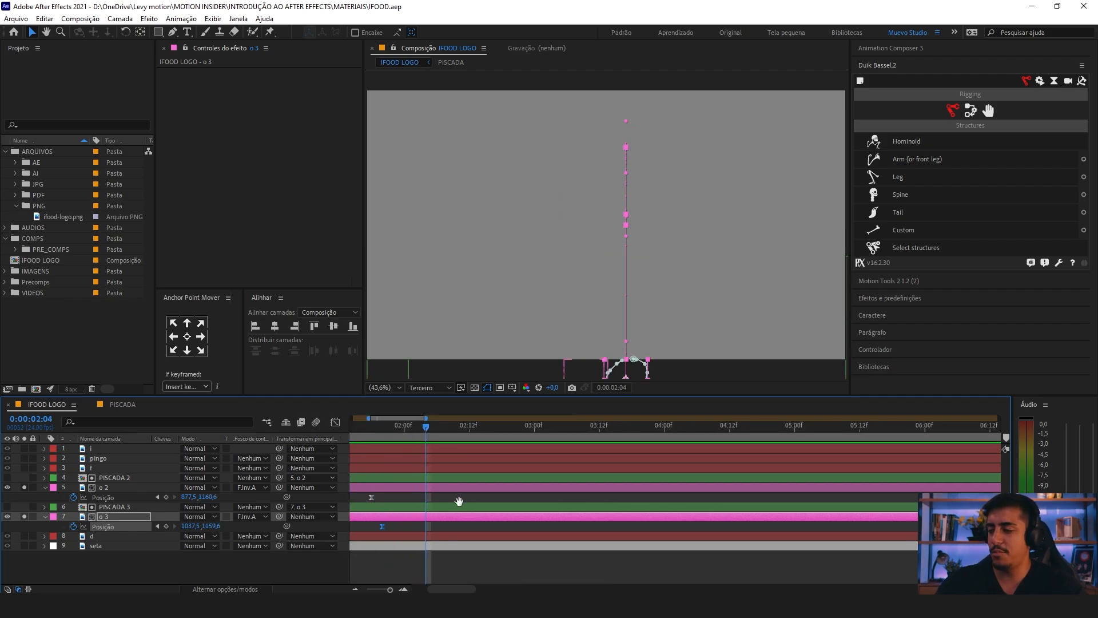
left_click(434, 427)
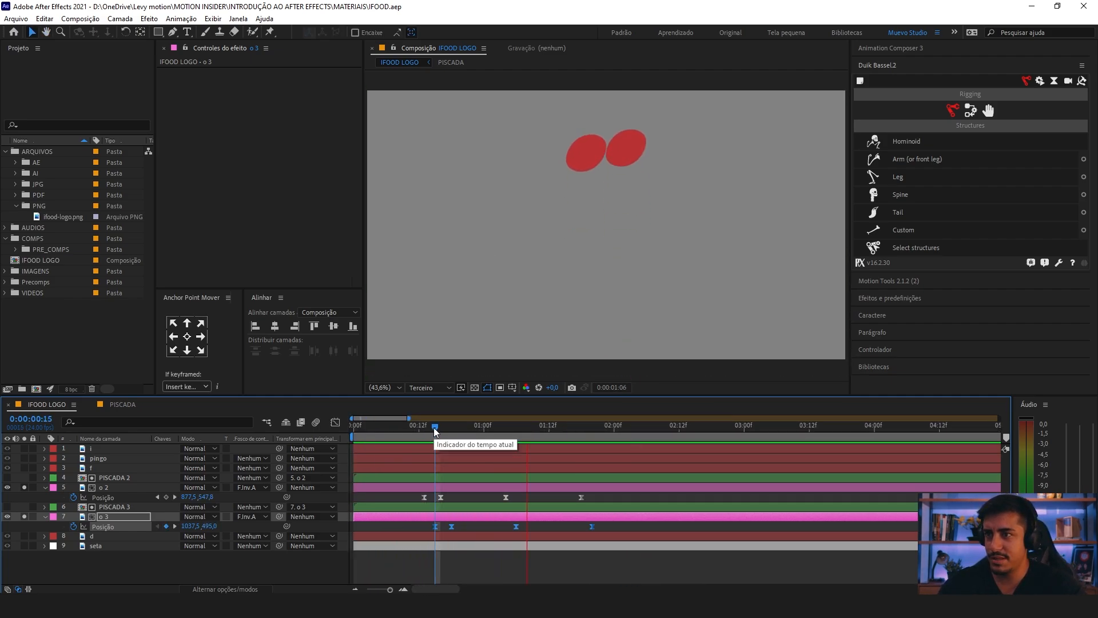
Step: Move the peak position keyframes of layers o 2 and o 3 two frames earlier and preview the jump
key("space")
left_click_drag(523, 494, 492, 496)
left_click(405, 426)
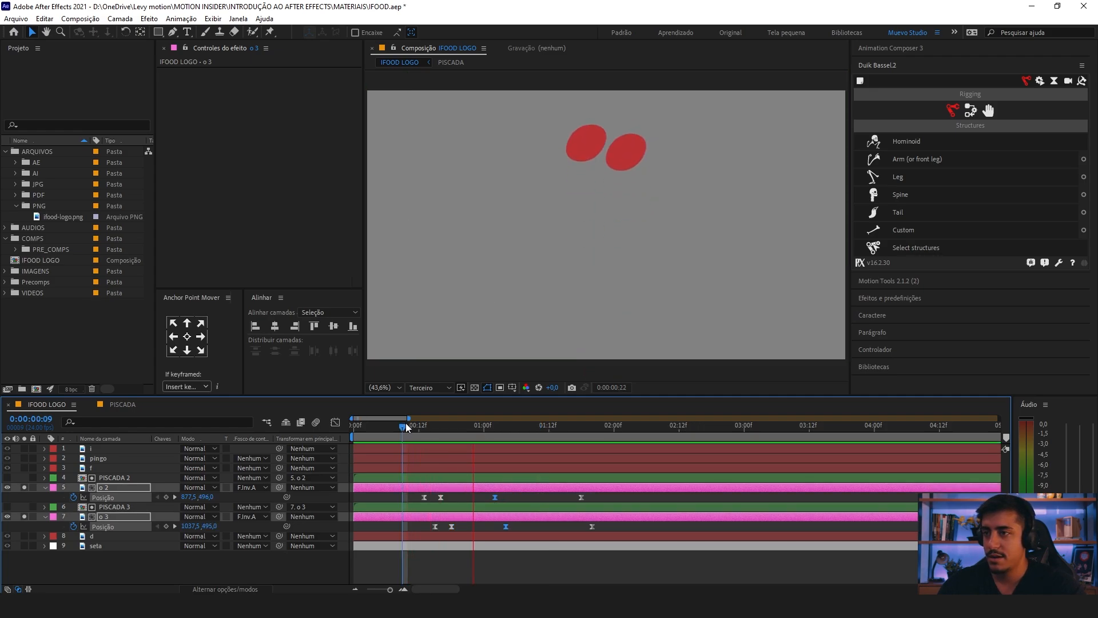
left_click(407, 424)
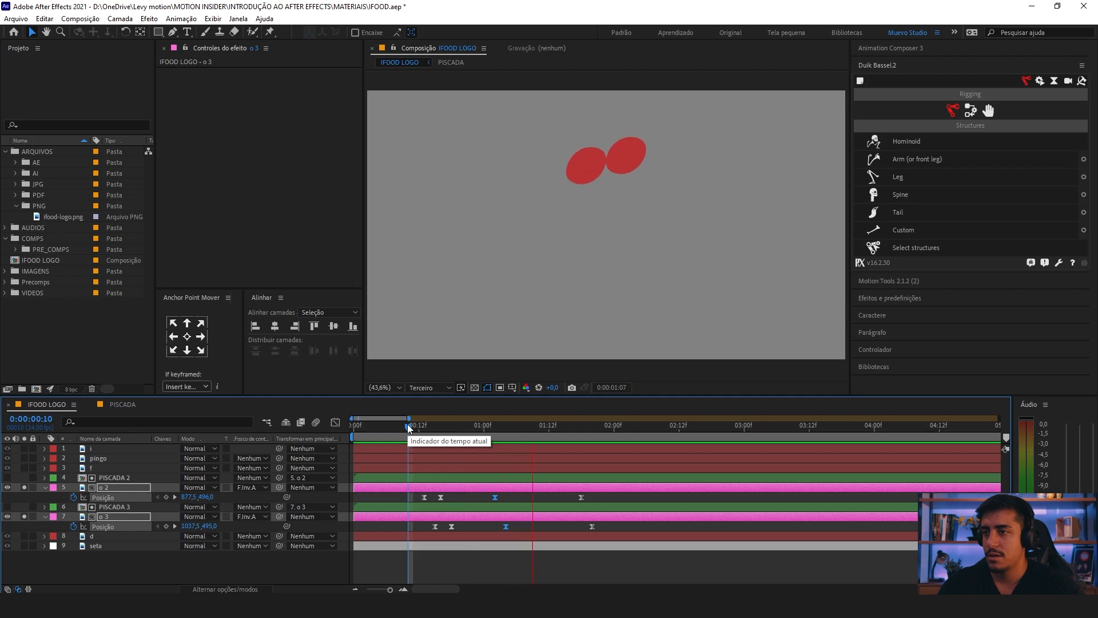
Step: Shift both peak position keyframes one frame later and preview the animation from the start of the composition
key("space")
left_click_drag(494, 497, 500, 497)
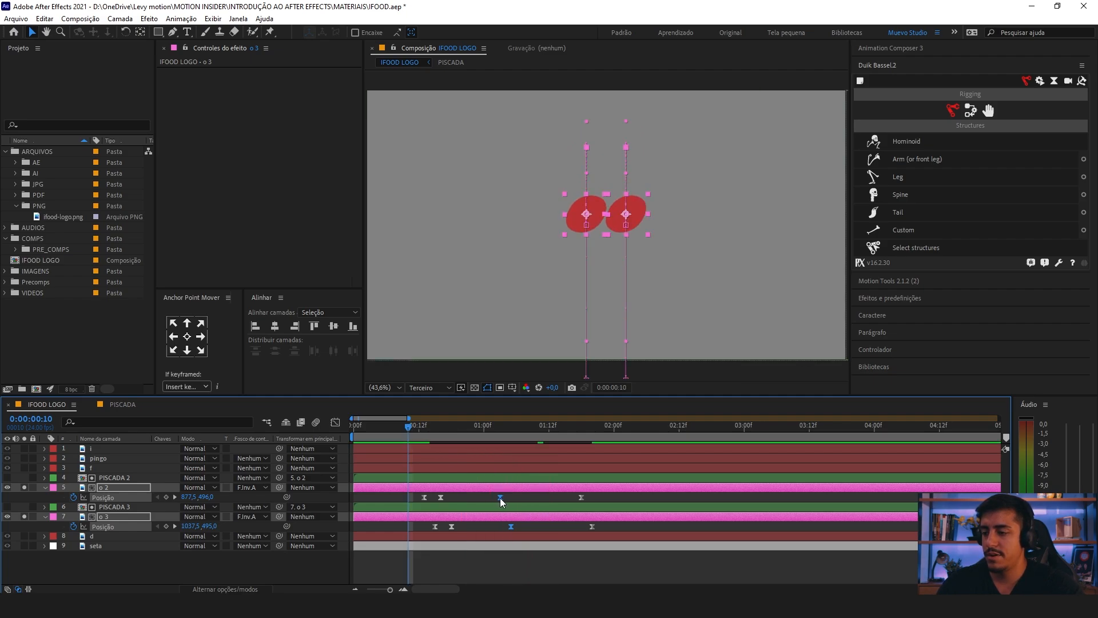
key("space")
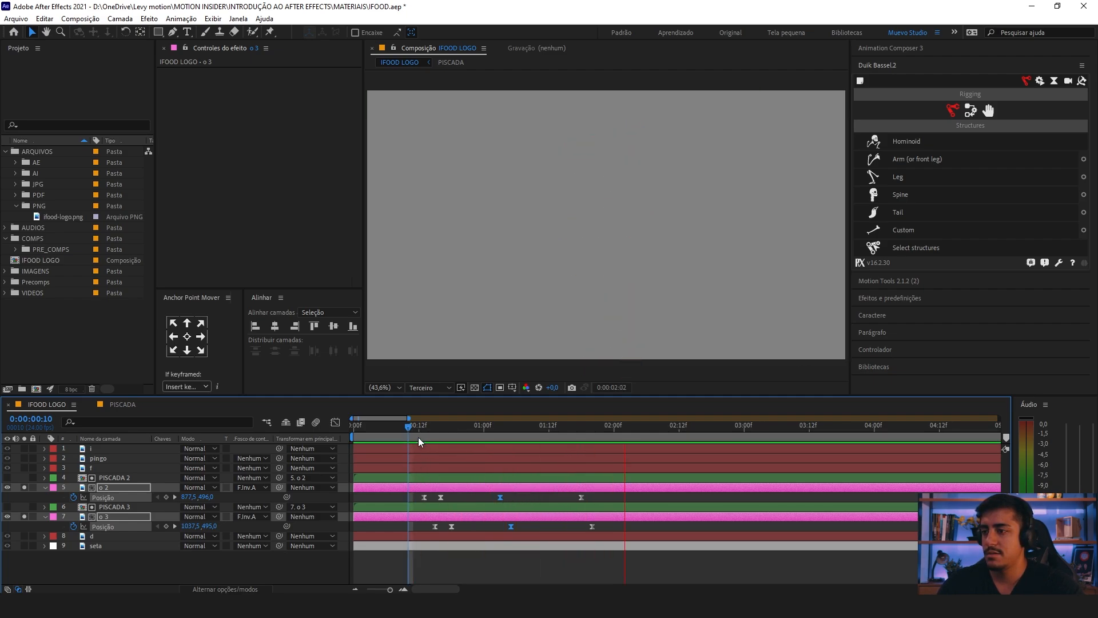
left_click_drag(408, 426, 307, 422)
key("space")
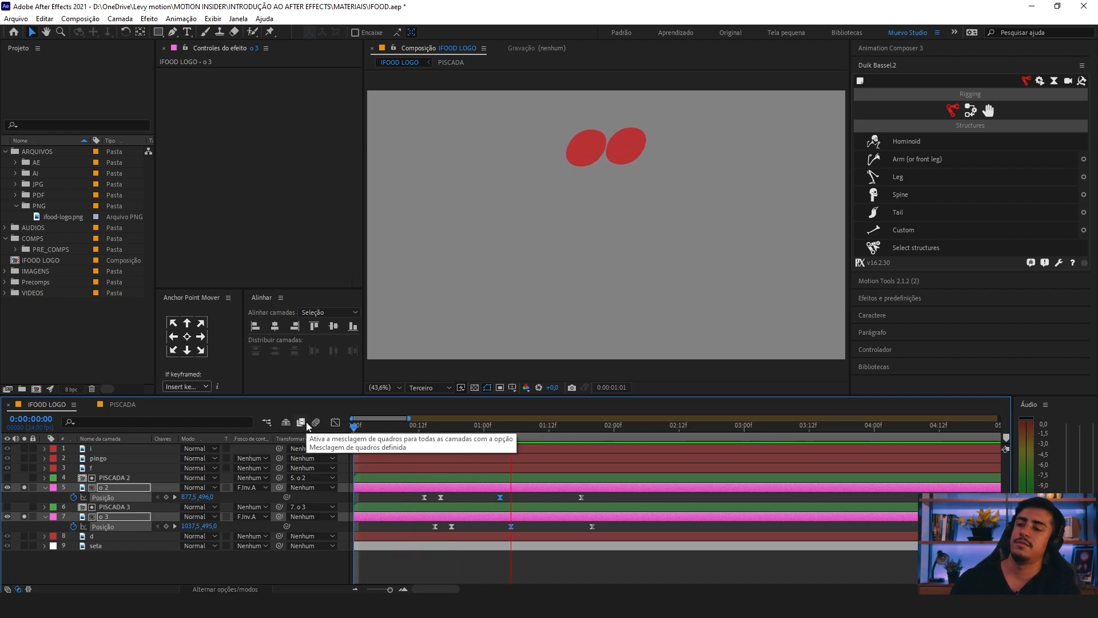
Step: Check the rise between the dip and peak keyframes and preview the staggered jump and fall again
key("space")
left_click(445, 496)
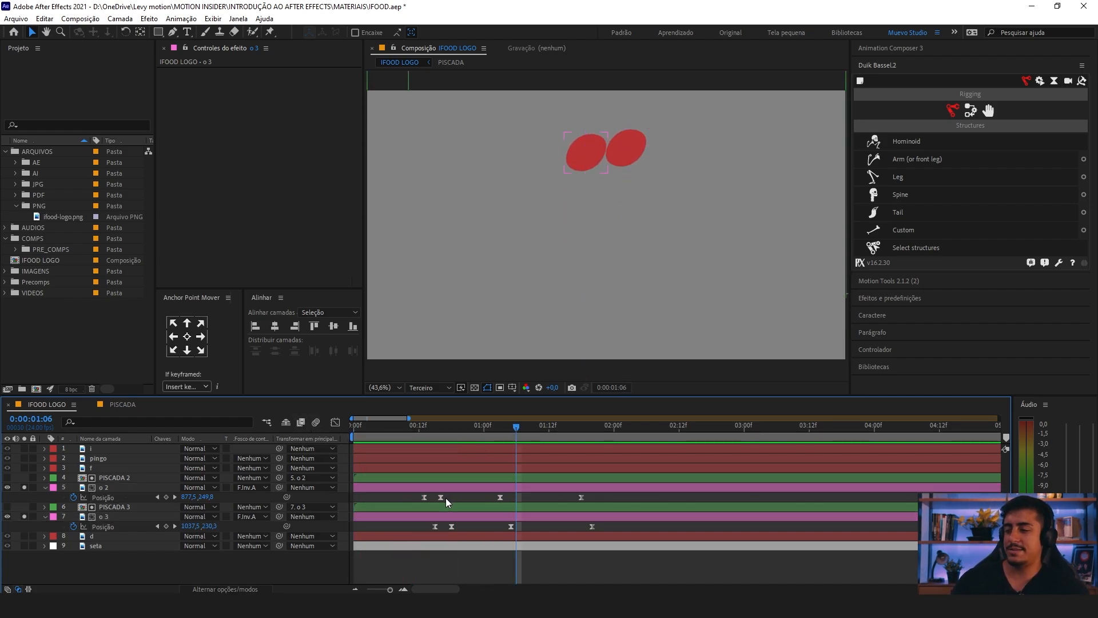
left_click(503, 495)
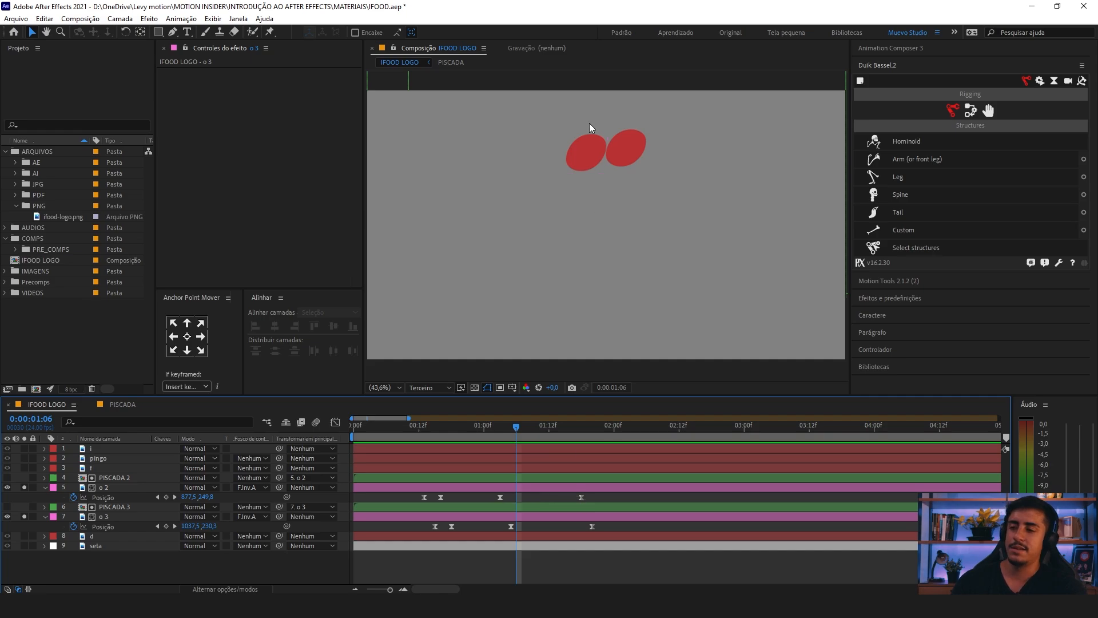
left_click_drag(679, 138, 736, 319)
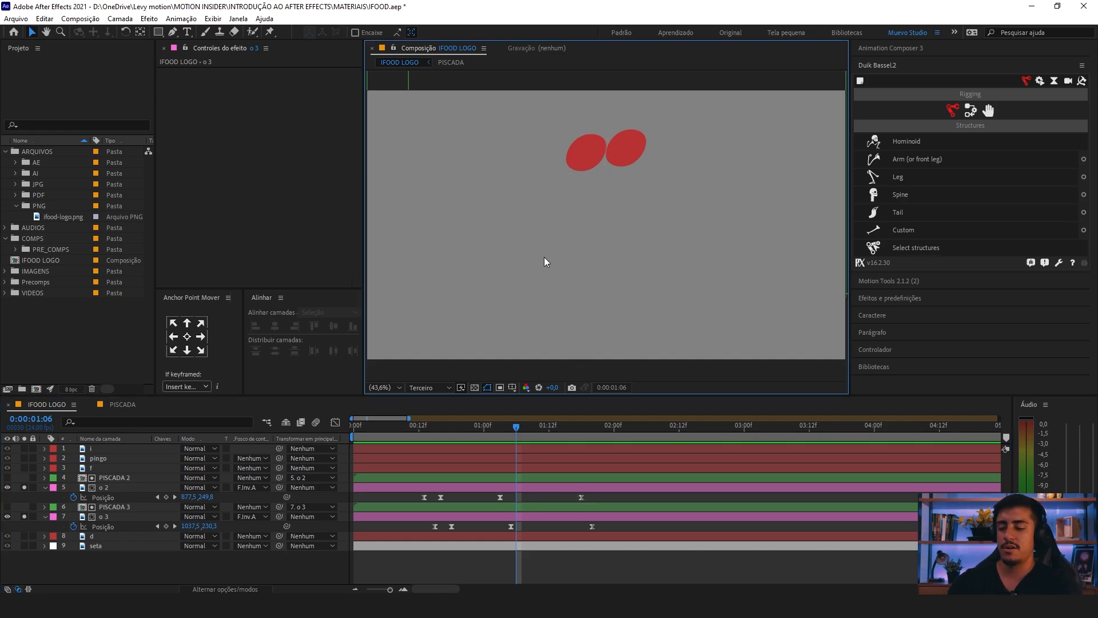
key("minus")
key("space")
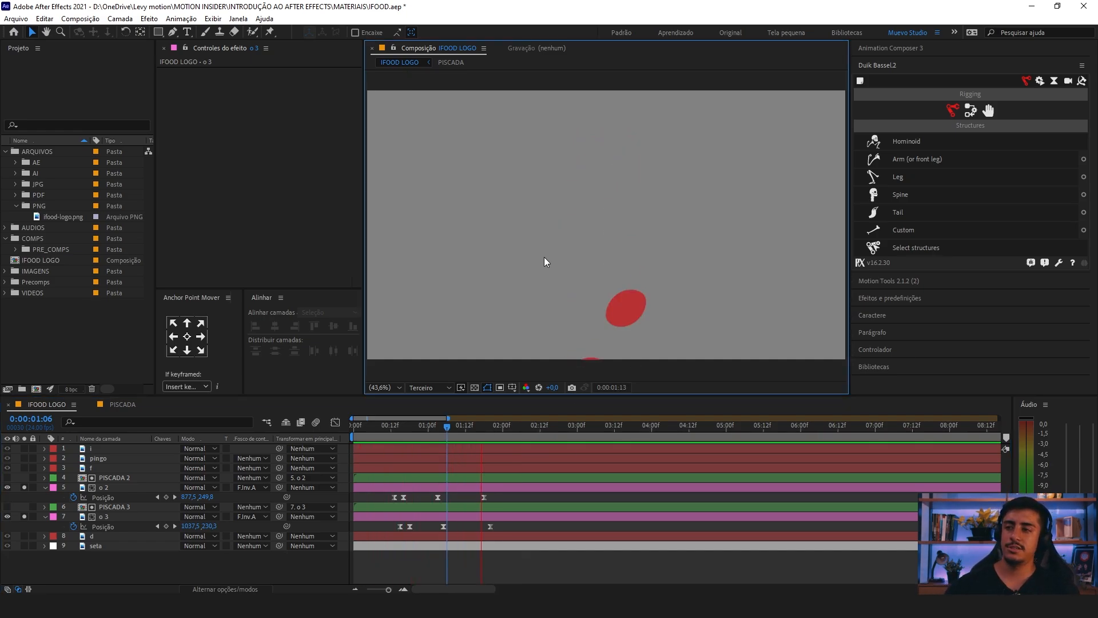
key("space")
Step: Collapse the o layers' animated properties and set the current time to 0:00:01:16
key("u")
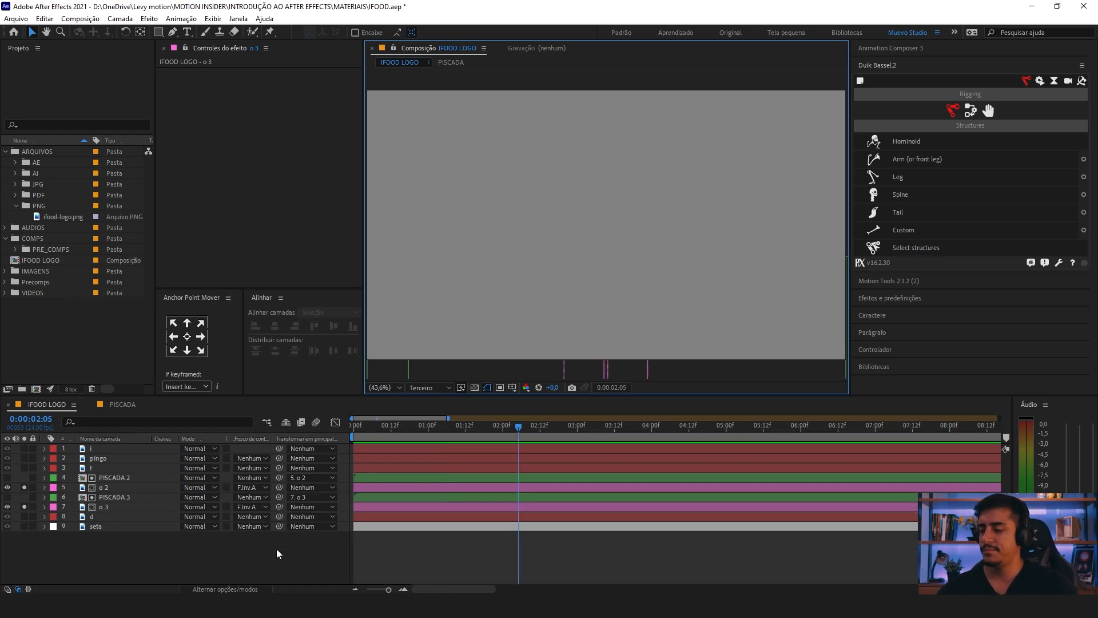
left_click_drag(456, 422, 477, 451)
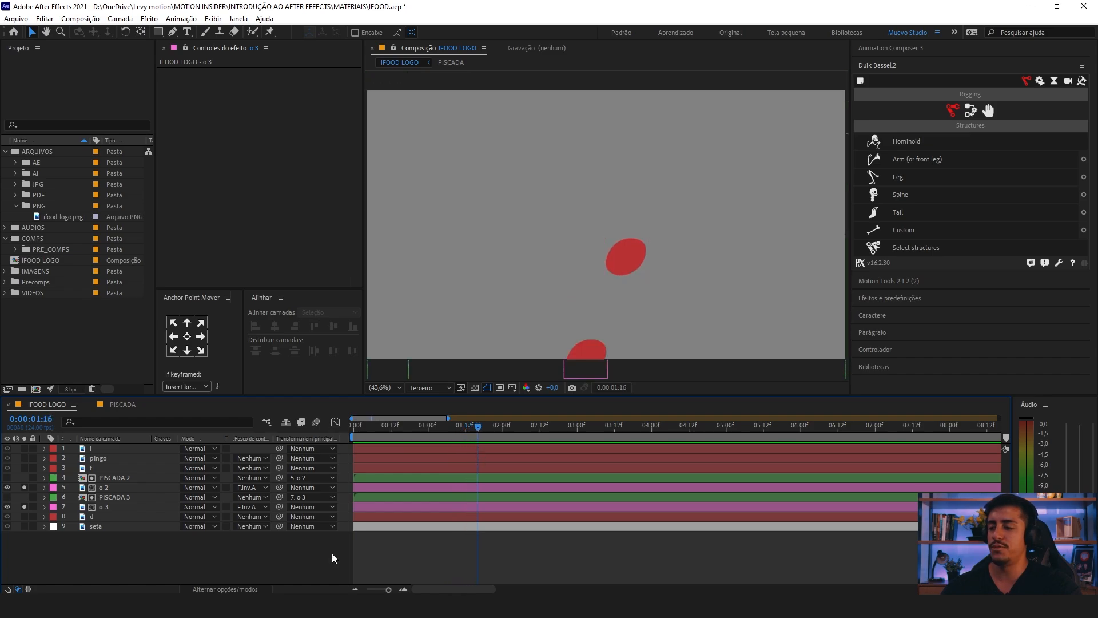
left_click(94, 513)
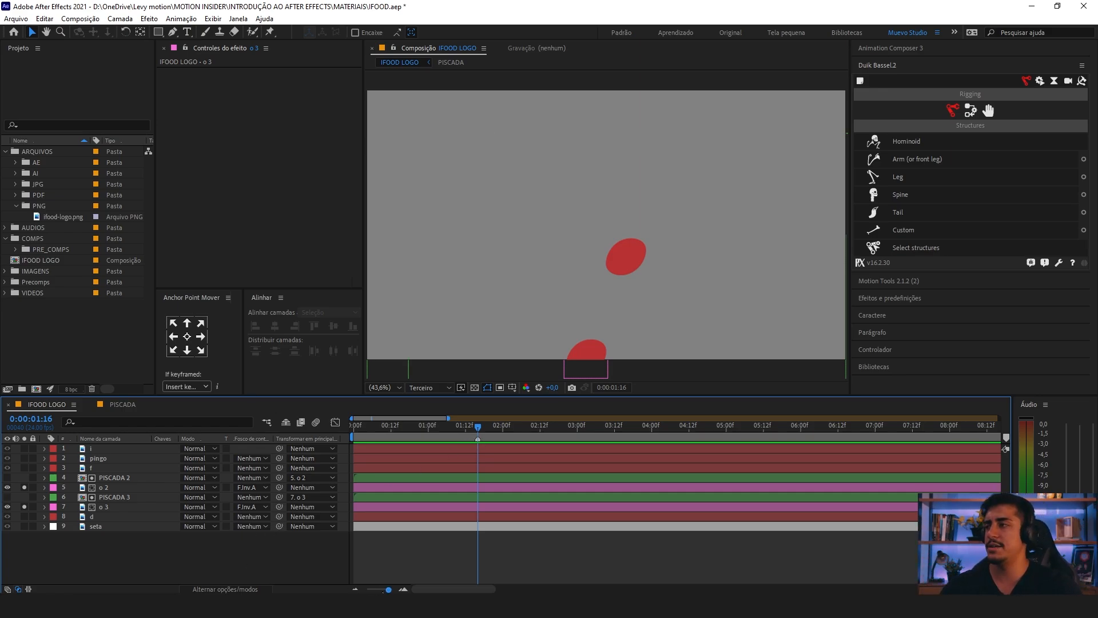
Step: Trace the falling o at the frame's lower edge with the Pen tool as a closed cyan shape, including the part outside the frame
left_click(171, 33)
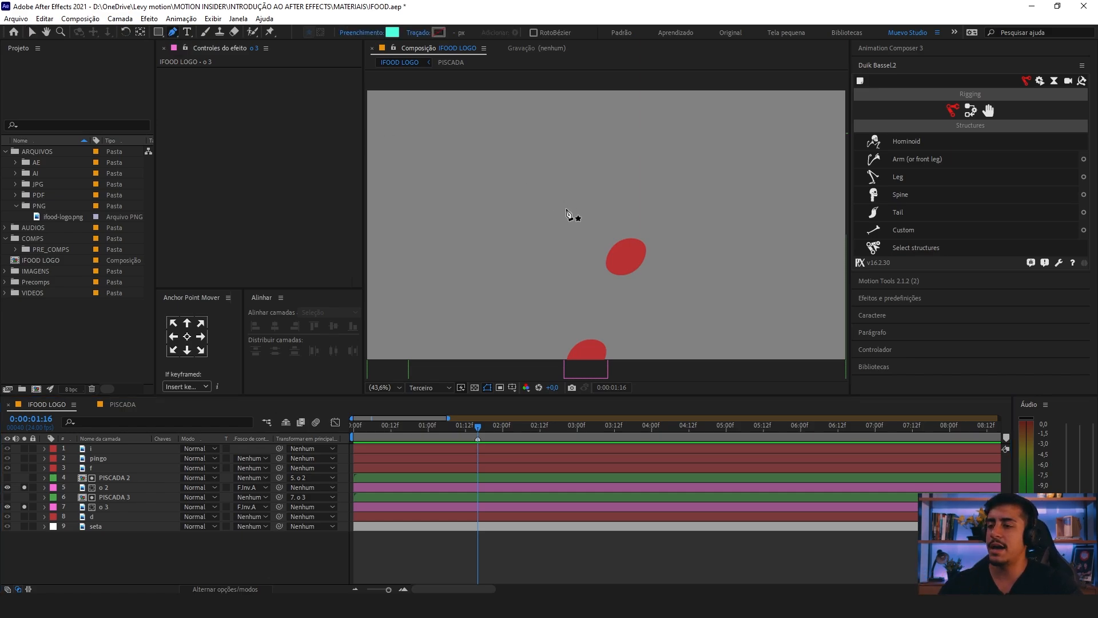
left_click_drag(624, 300, 561, 188)
scroll(615, 243, "up", 1)
left_click(304, 557)
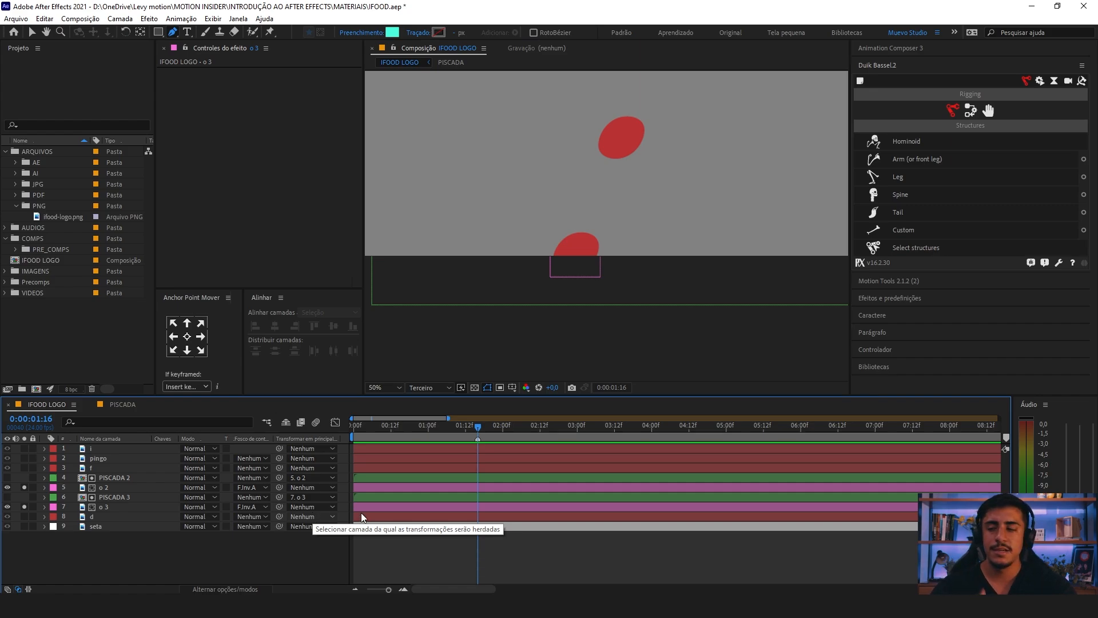
scroll(559, 242, "up", 4)
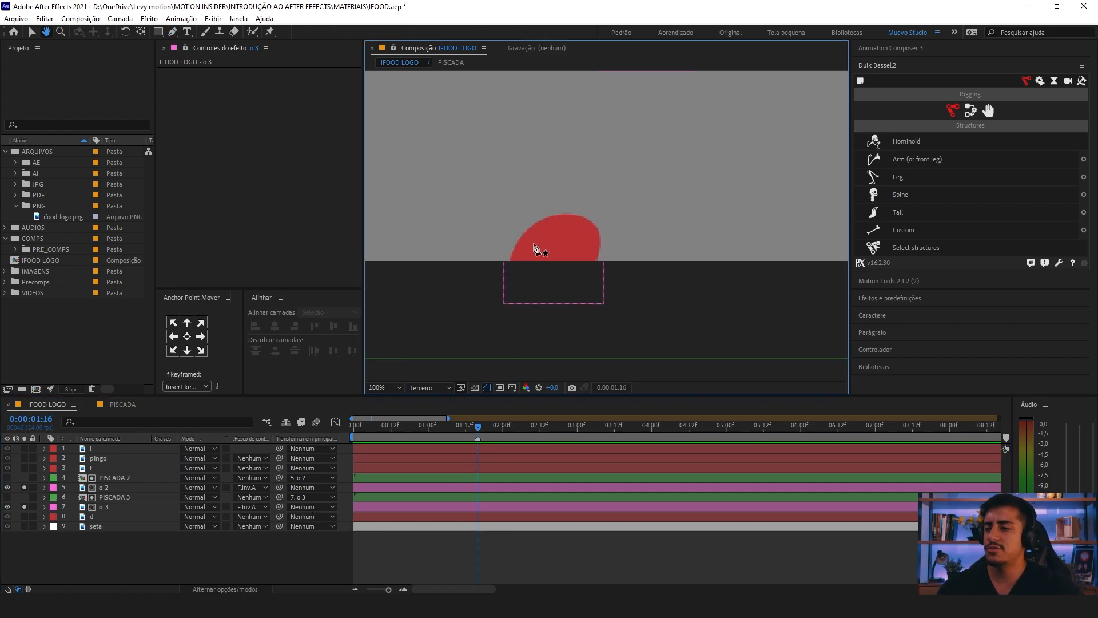
left_click_drag(524, 252, 555, 242)
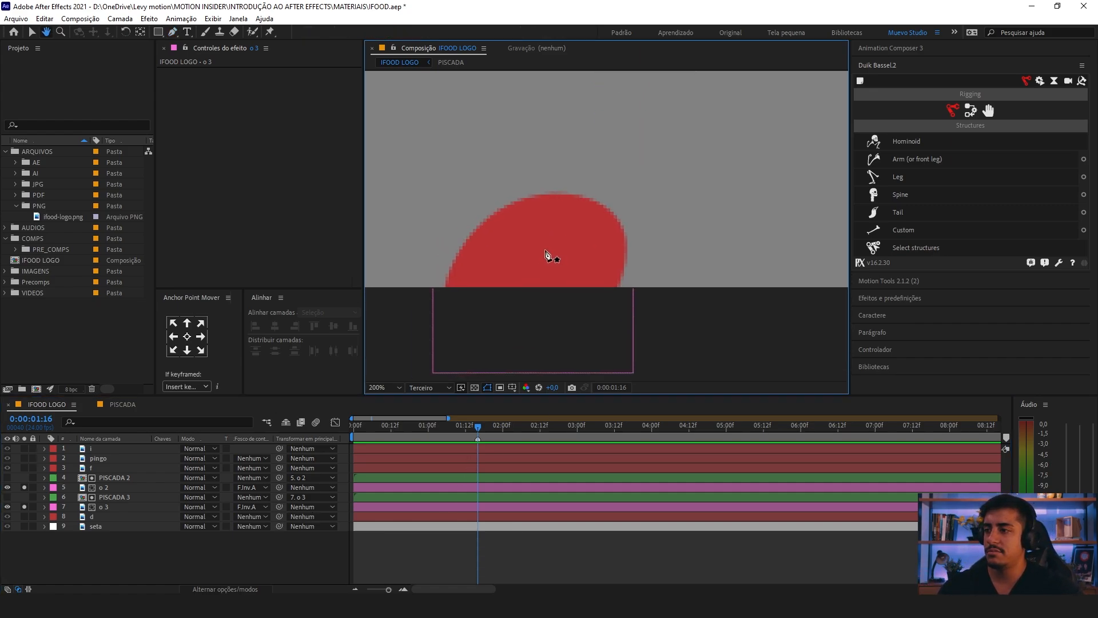
left_click(139, 554)
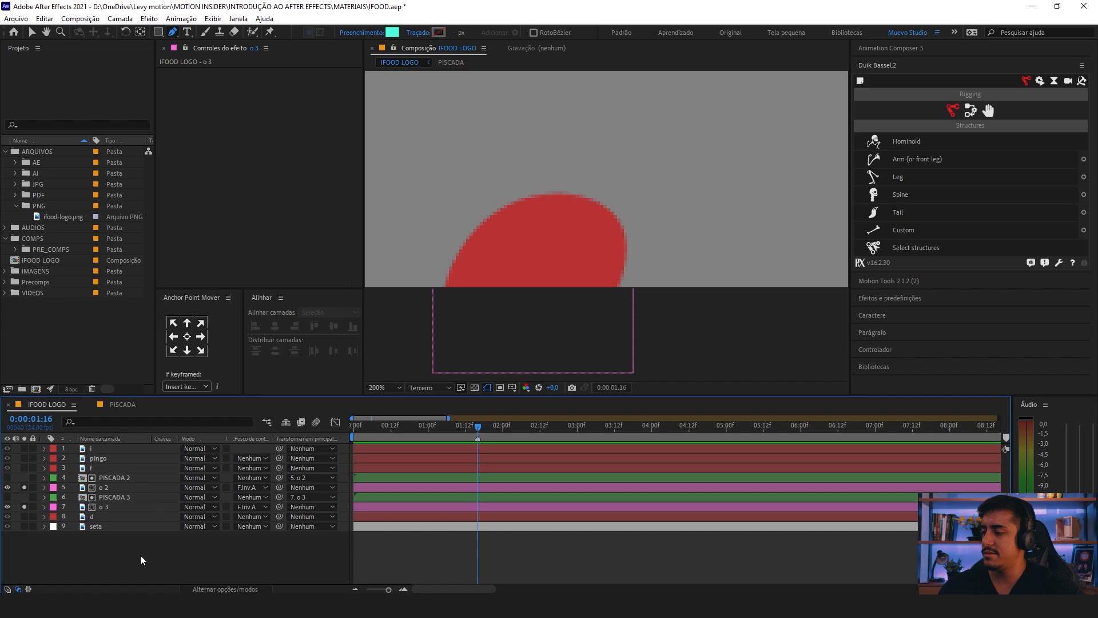
left_click(174, 32)
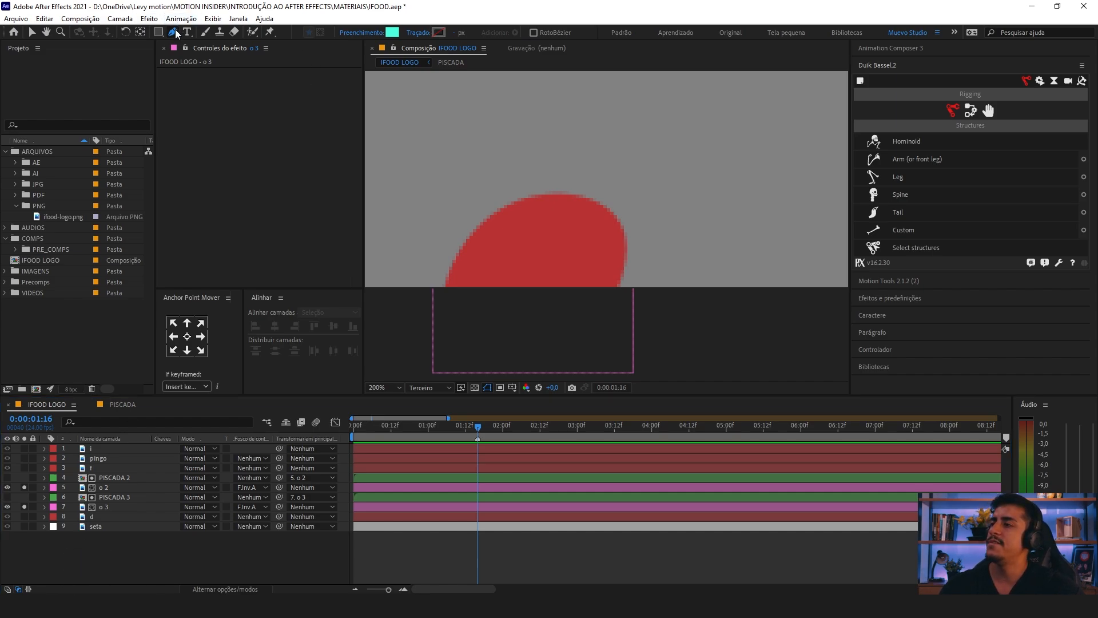
left_click(453, 265)
left_click(536, 193)
left_click_drag(536, 194, 624, 211)
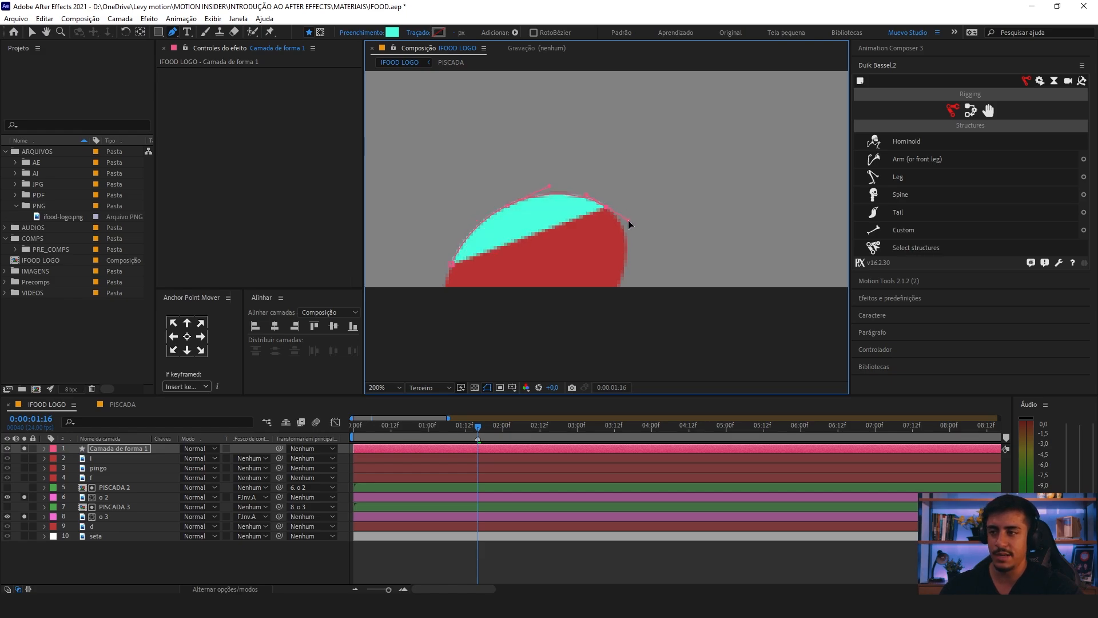
left_click_drag(622, 280, 670, 222)
left_click_drag(550, 321, 476, 311)
left_click_drag(490, 244, 490, 231)
left_click(502, 195)
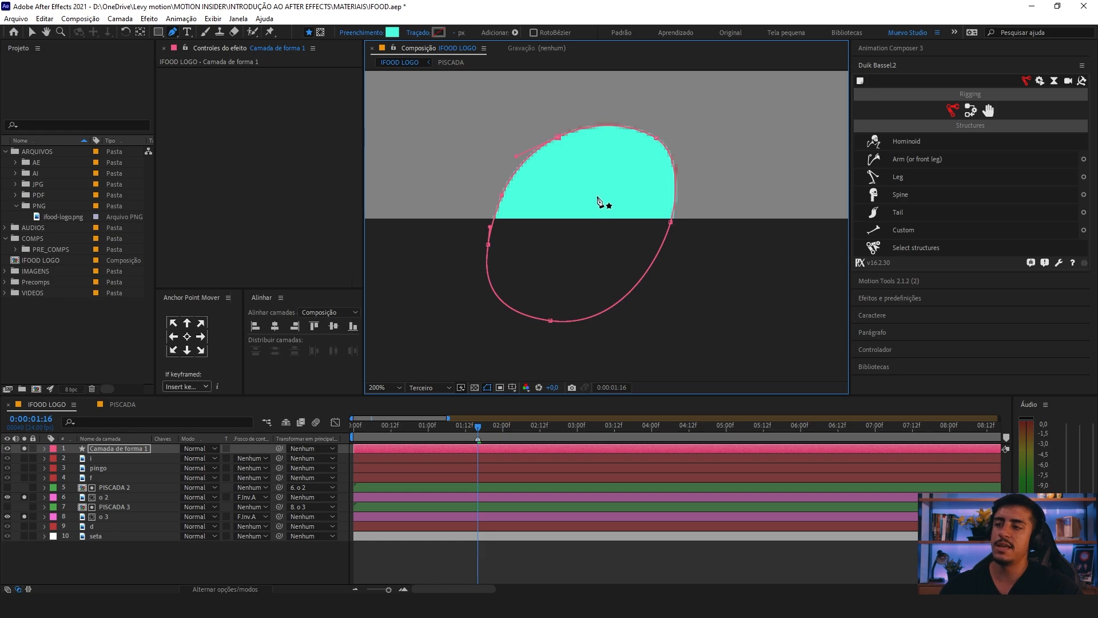
Step: Rename the new shape layer as BOLINHA 1
key("comma")
left_click(98, 448)
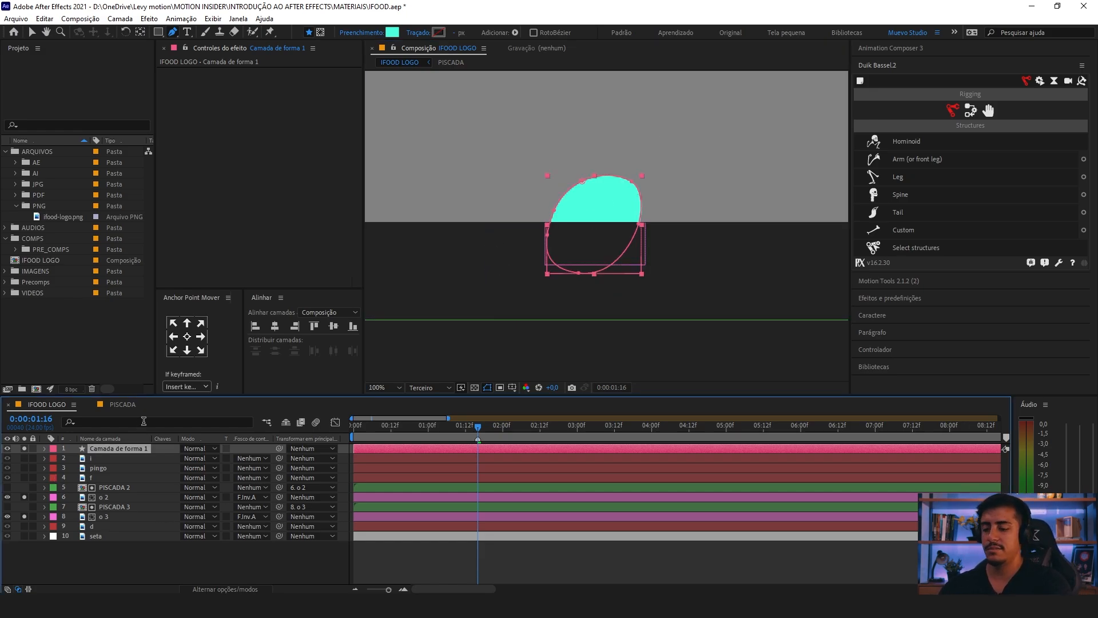
key("Return")
type("BOLINHA 1")
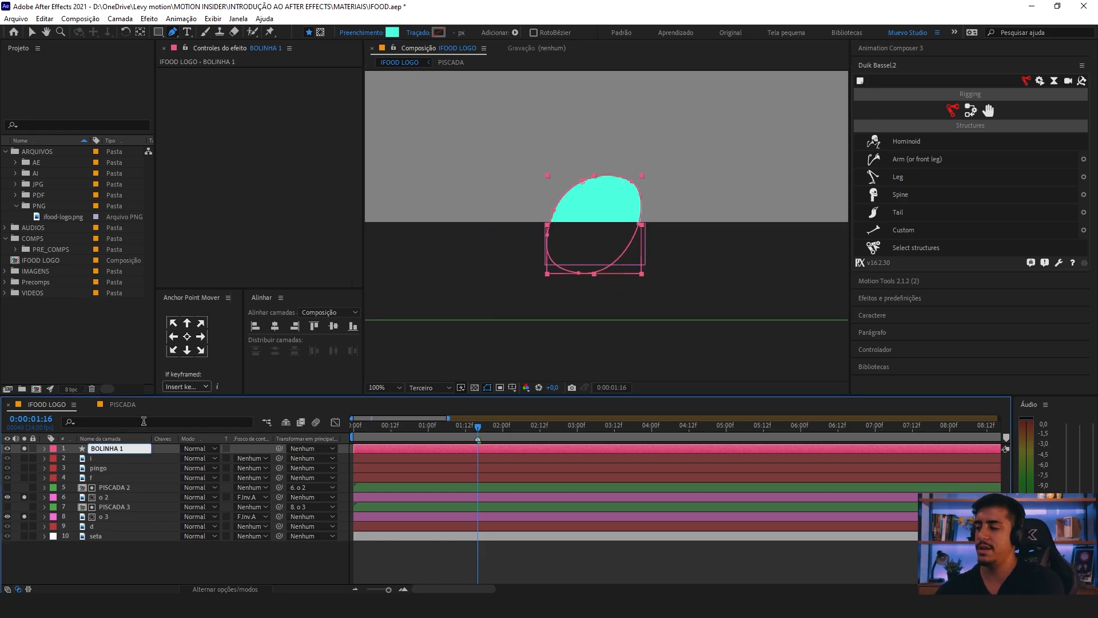
key("Return")
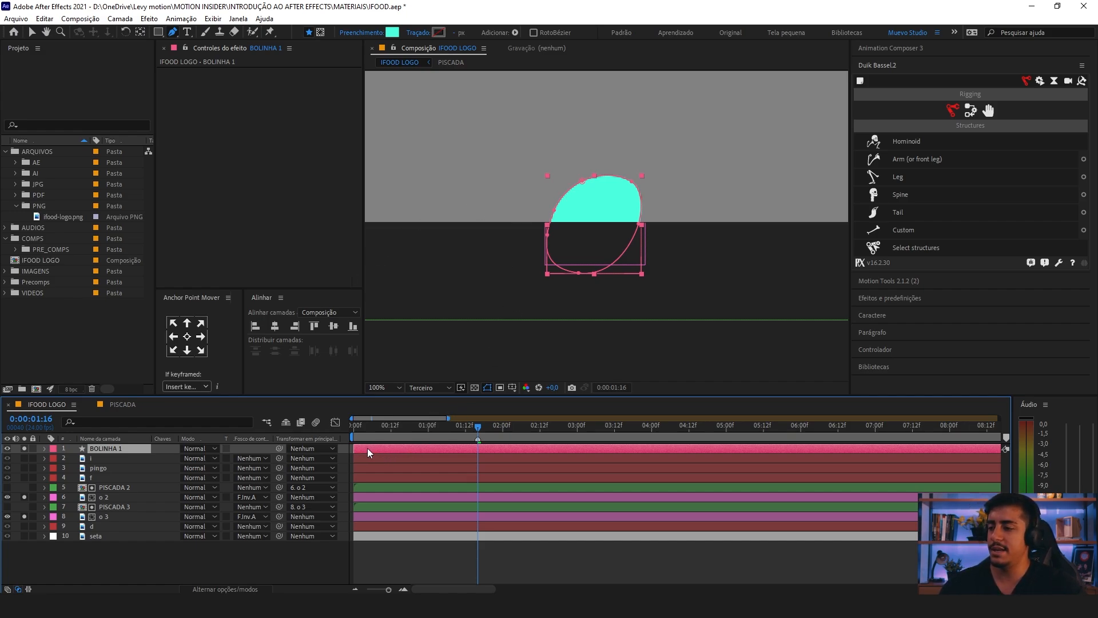
Step: Make the BOLINHA 1 layer start at 0:00:01:16, fit the composition in the viewer and save the project
left_click_drag(367, 447, 486, 452)
key("comma")
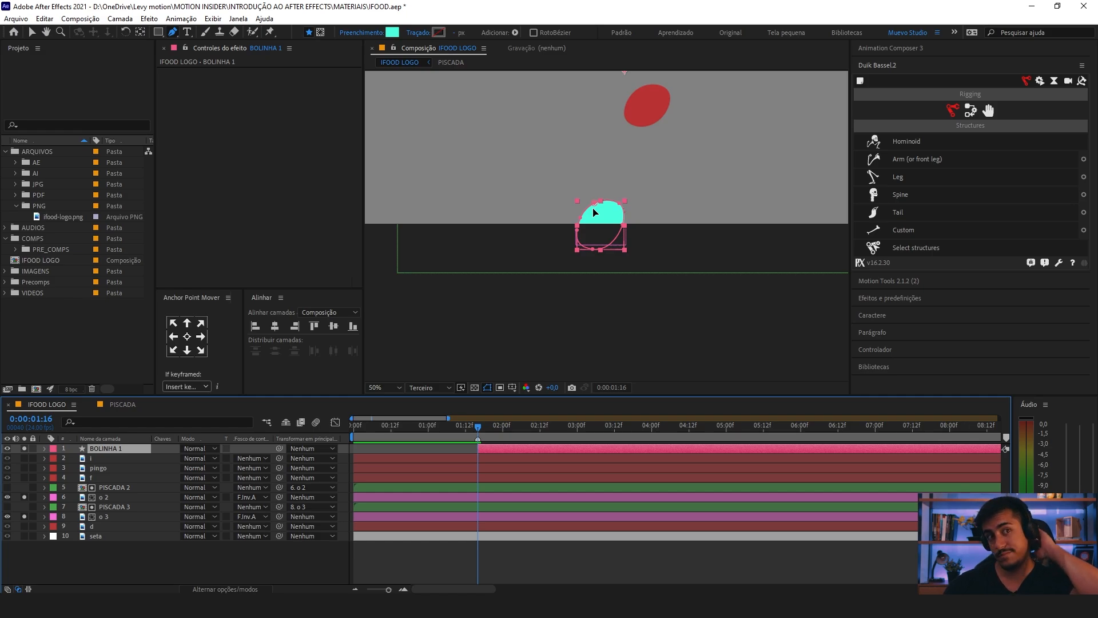
left_click(384, 388)
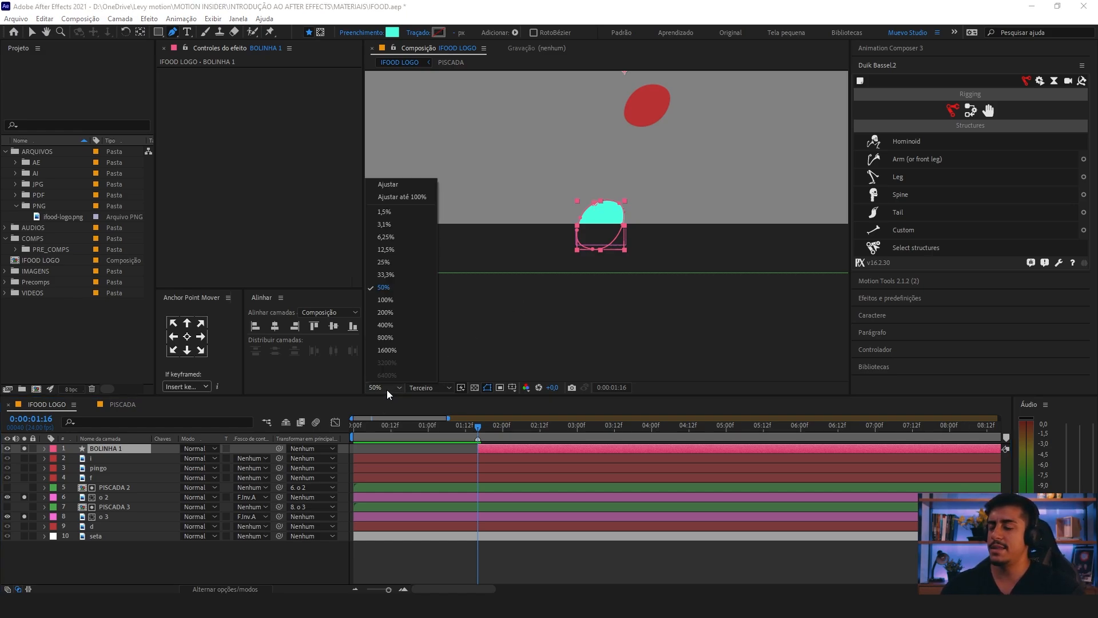
left_click(402, 197)
key("v")
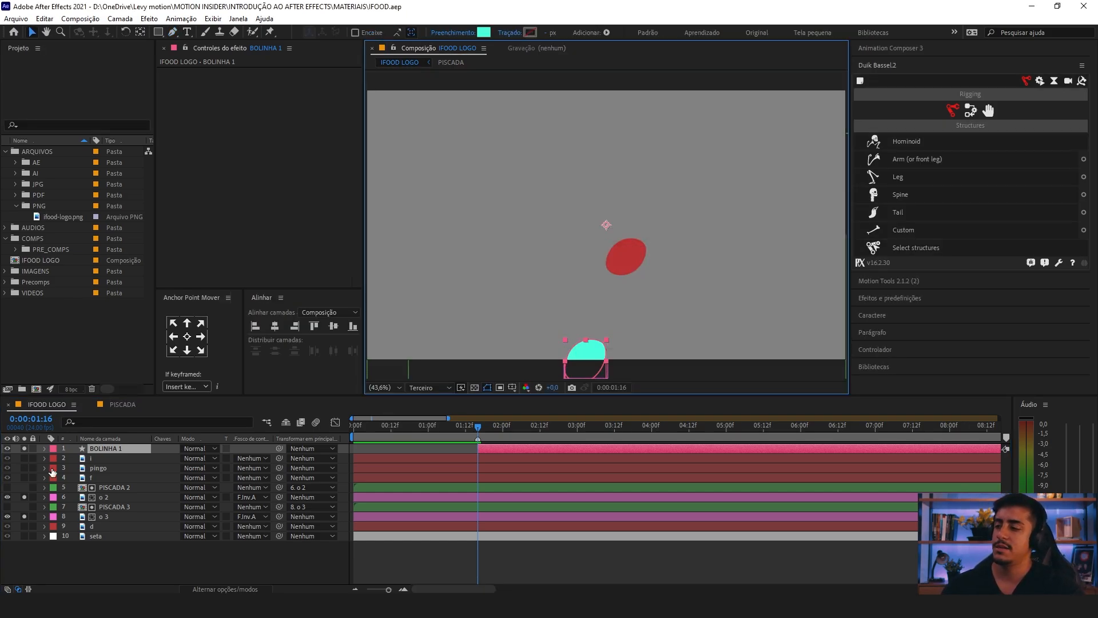
Step: Examine the path property of Forma 1 within the contents of BOLINHA 1
left_click(43, 449)
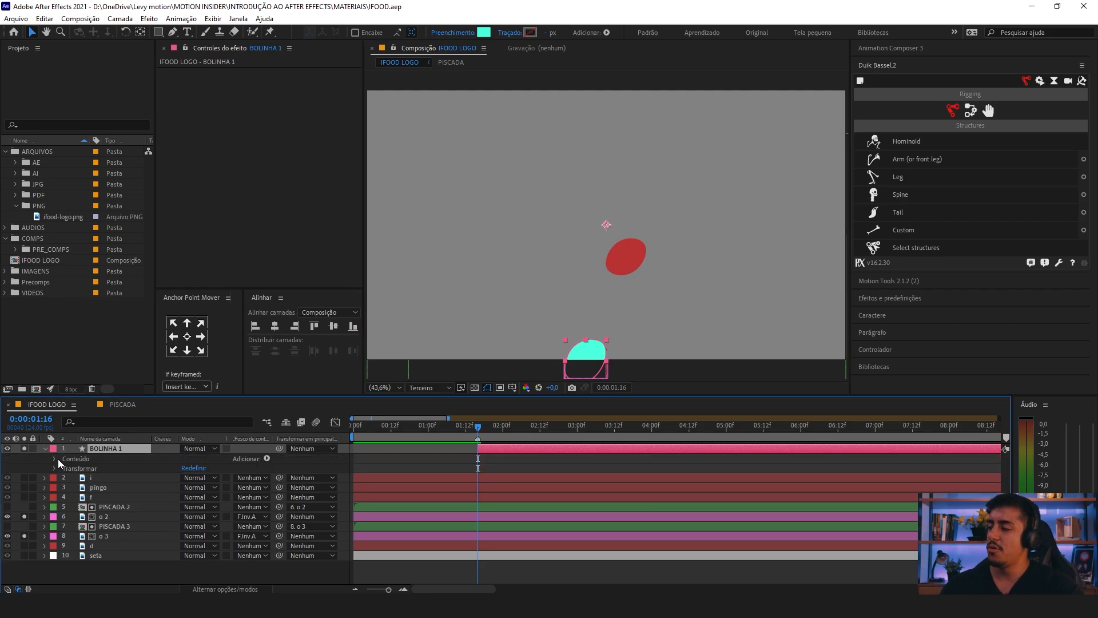
left_click(55, 458)
left_click(64, 468)
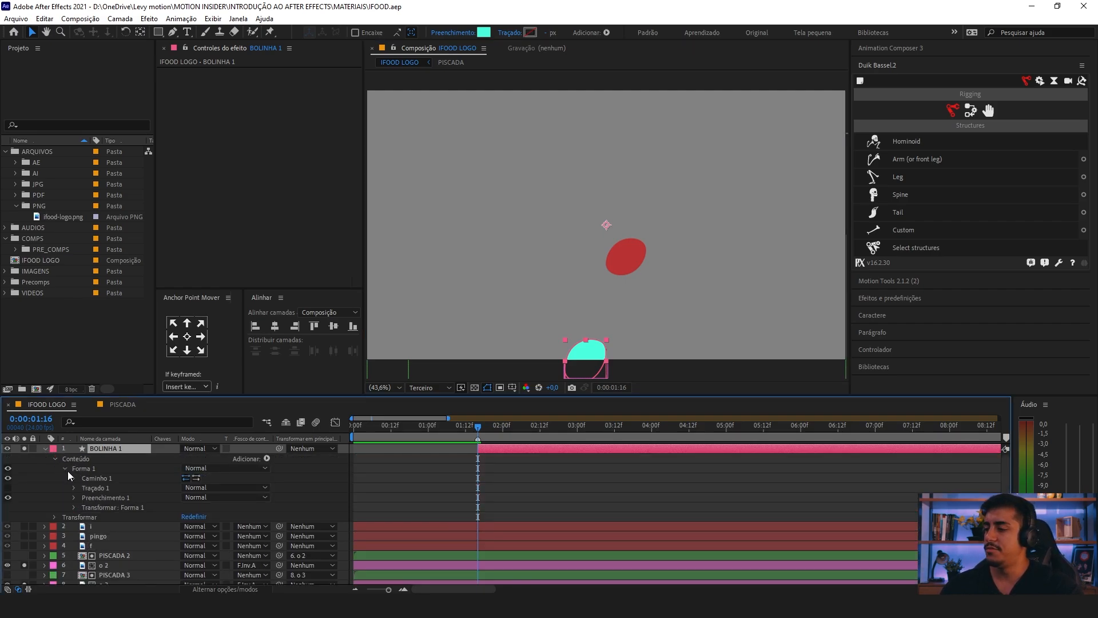
left_click(74, 478)
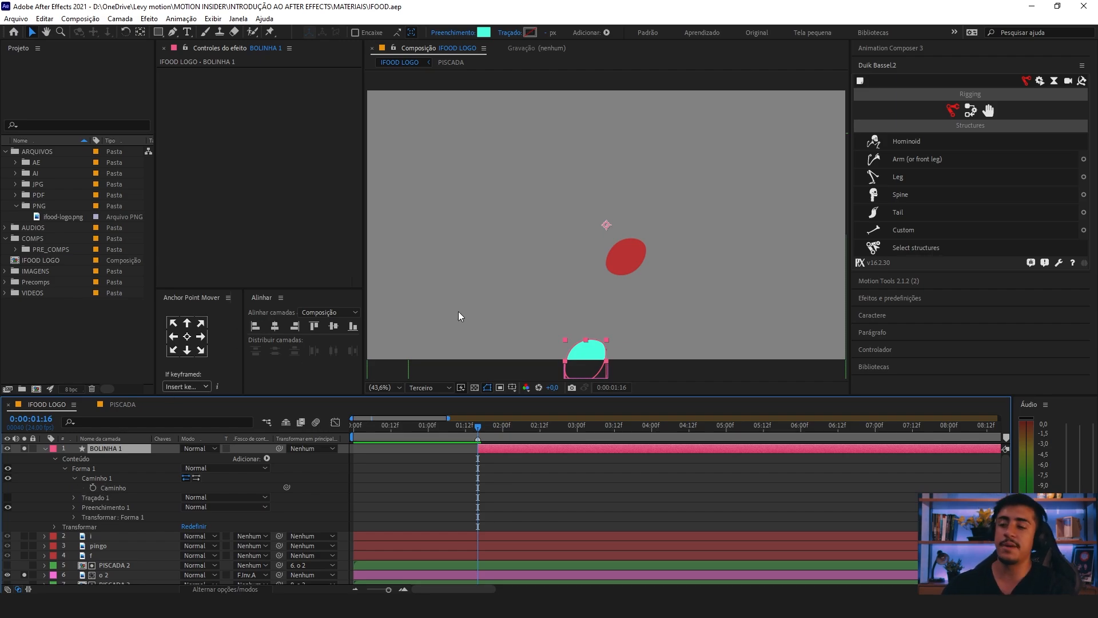
left_click(75, 478)
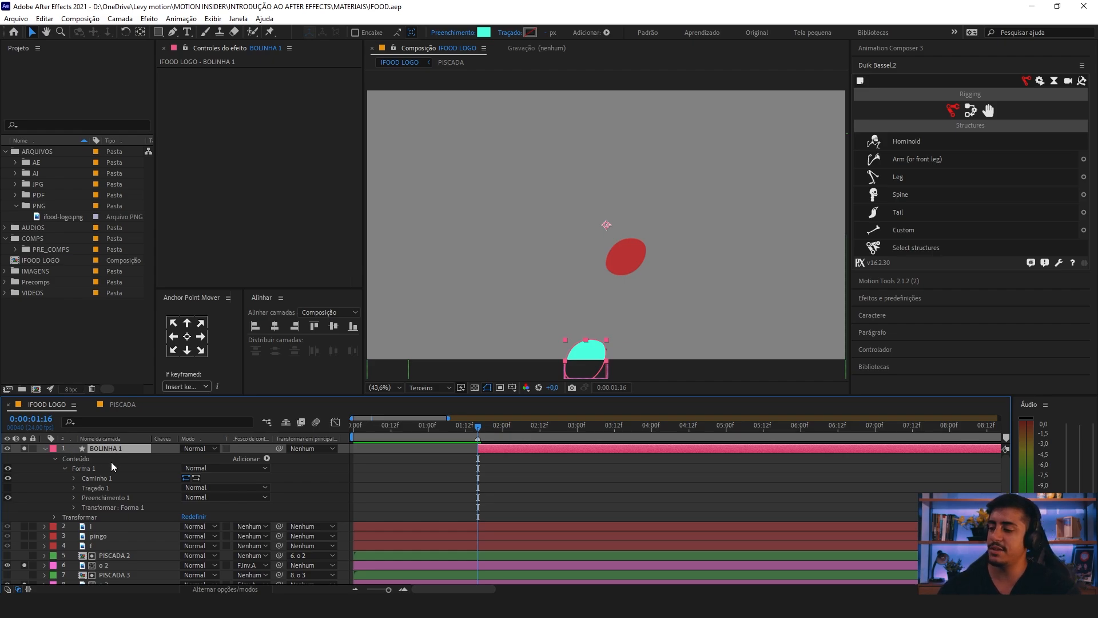
Step: Show BOLINHA 1's scale property and move its anchor point to the bottom centre of the shape
key("s")
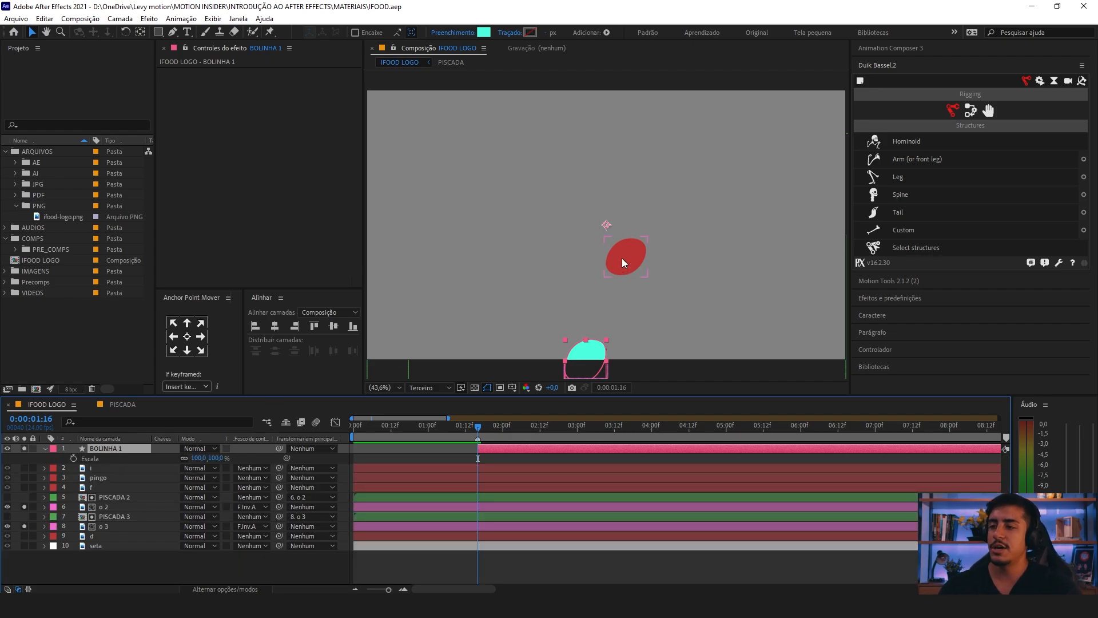
scroll(620, 255, "down", 2)
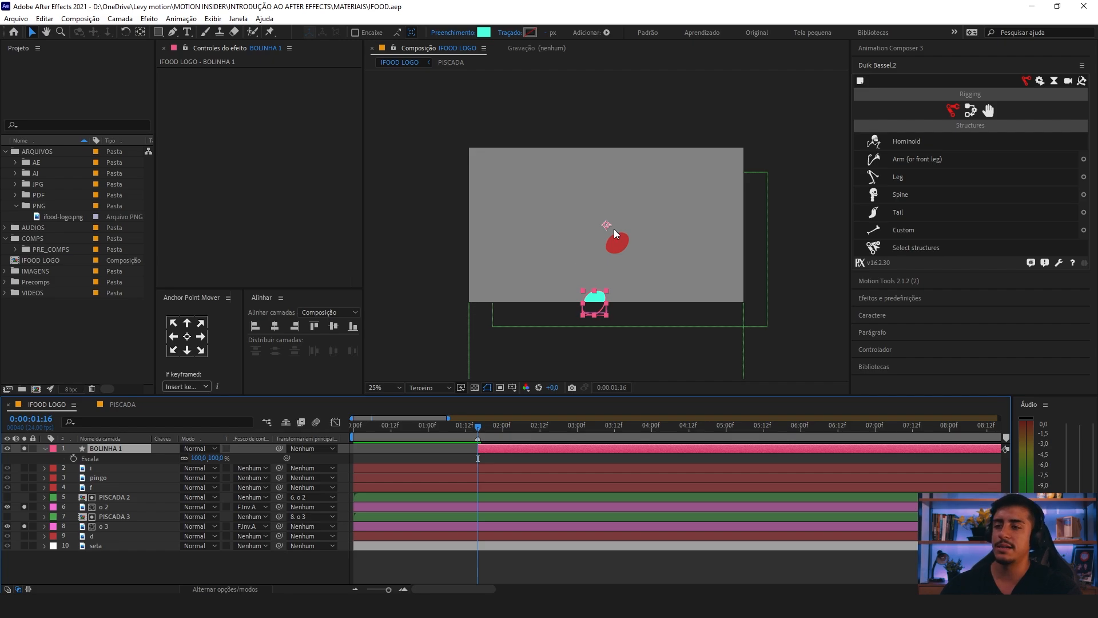
scroll(613, 229, "up", 2)
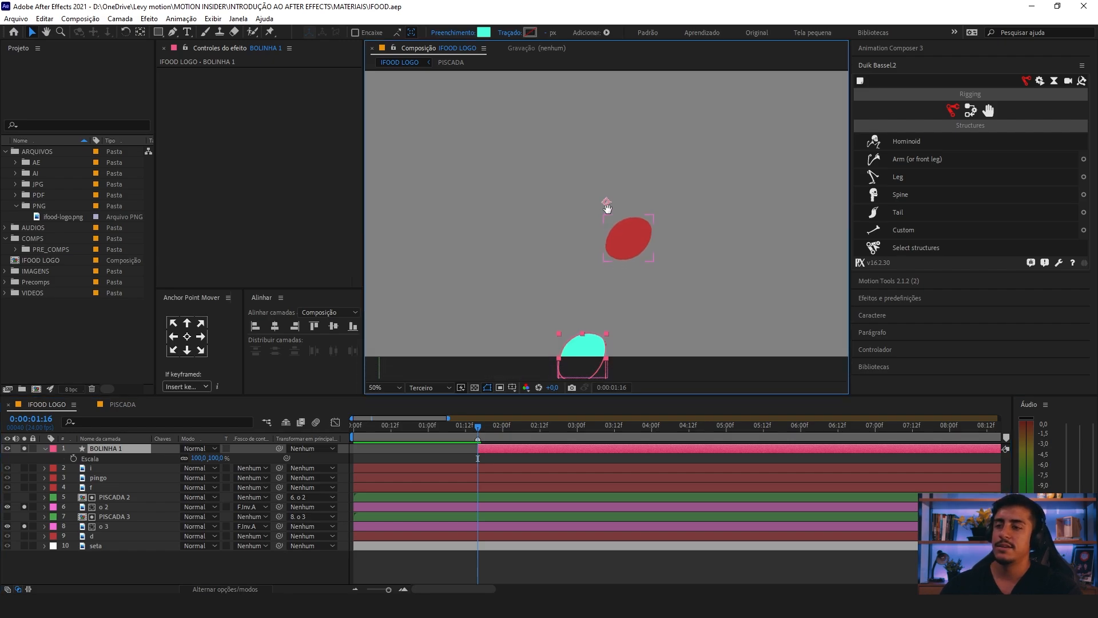
left_click(139, 33)
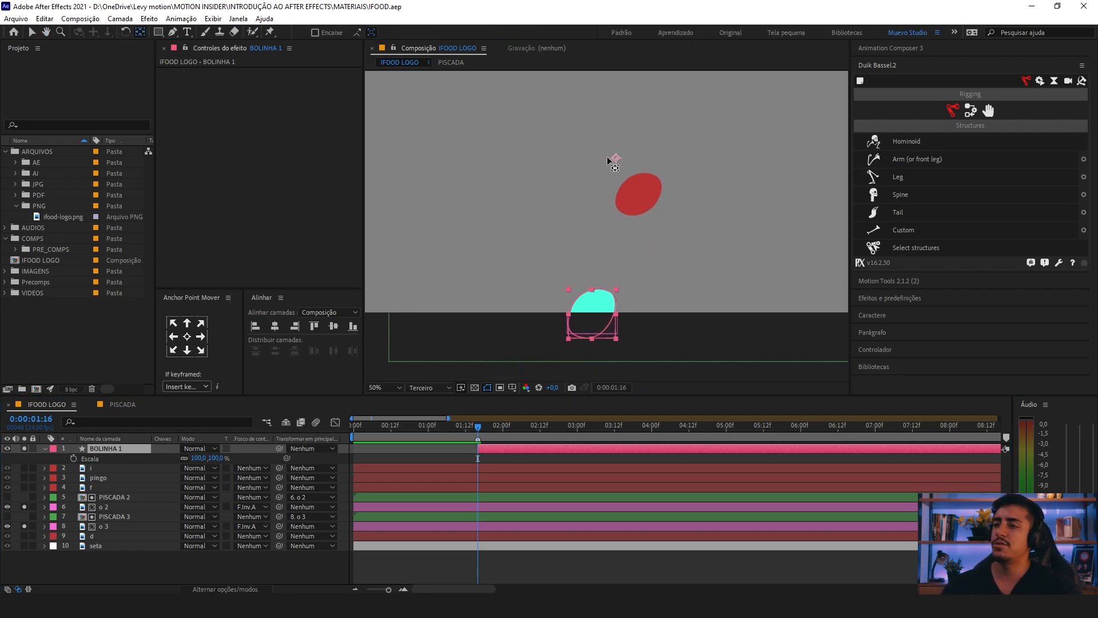
left_click_drag(617, 159, 592, 291)
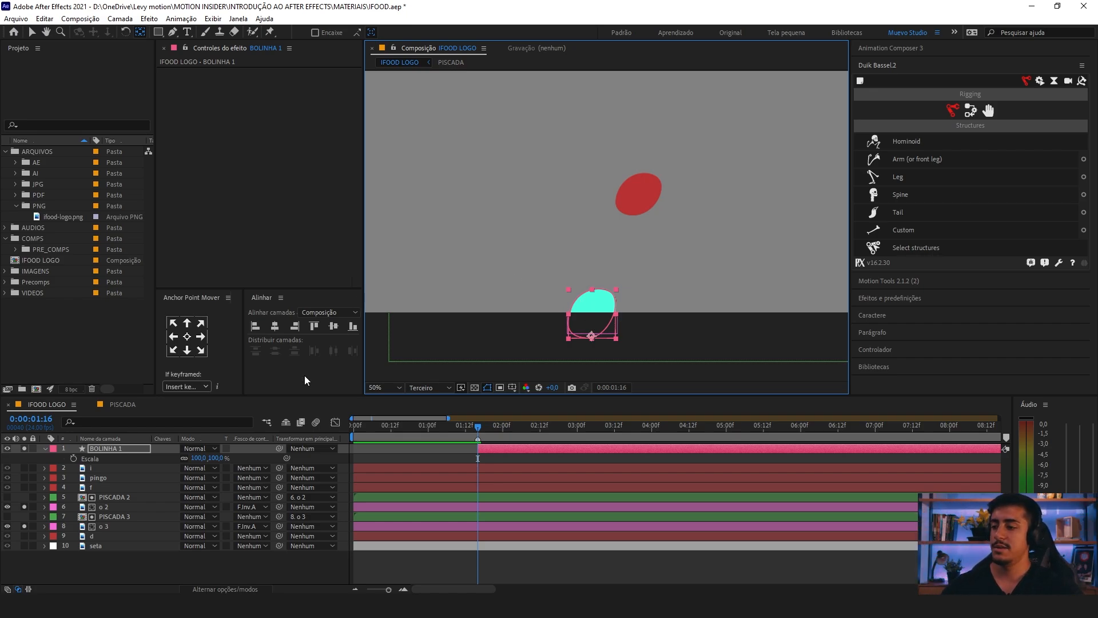
Step: Try enlarging BOLINHA 1 to a scale of 779% from its bottom-centre anchor point
left_click_drag(194, 458, 457, 377)
left_click(395, 388)
left_click(411, 191)
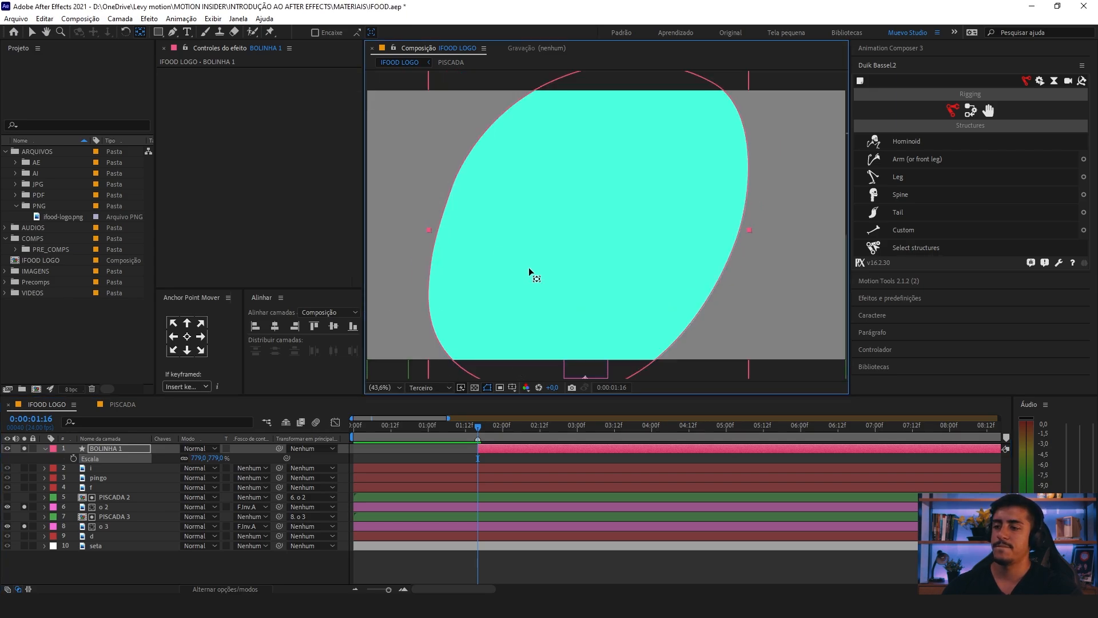
key("ctrl+z")
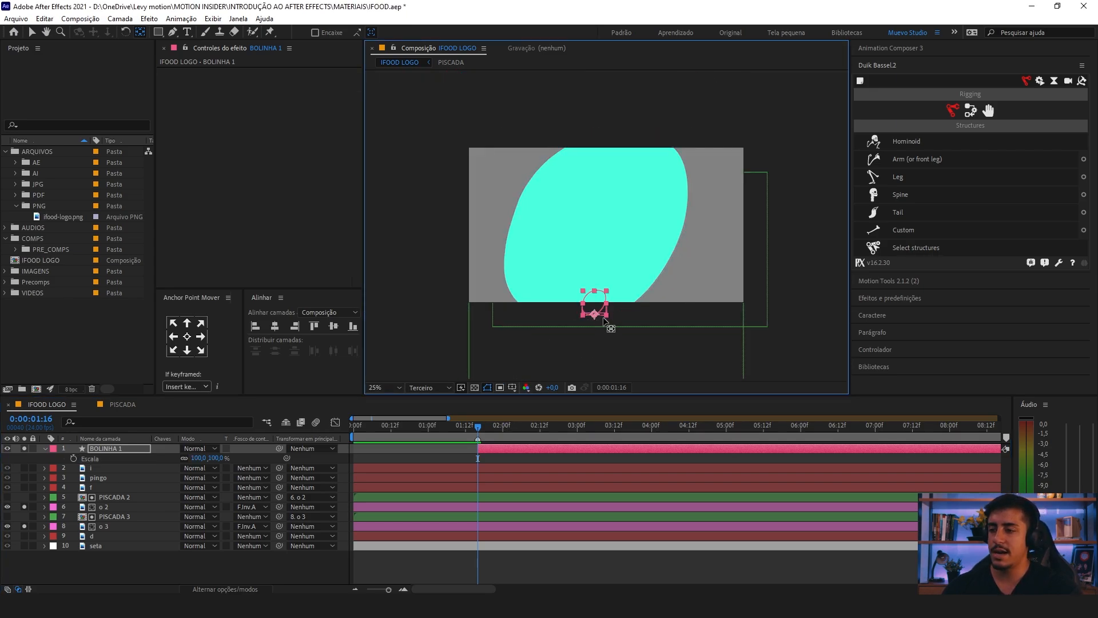
Step: Move BOLINHA 1's anchor point toward the shape's lower-right edge and test a large scale-up from it
scroll(600, 319, "up", 2)
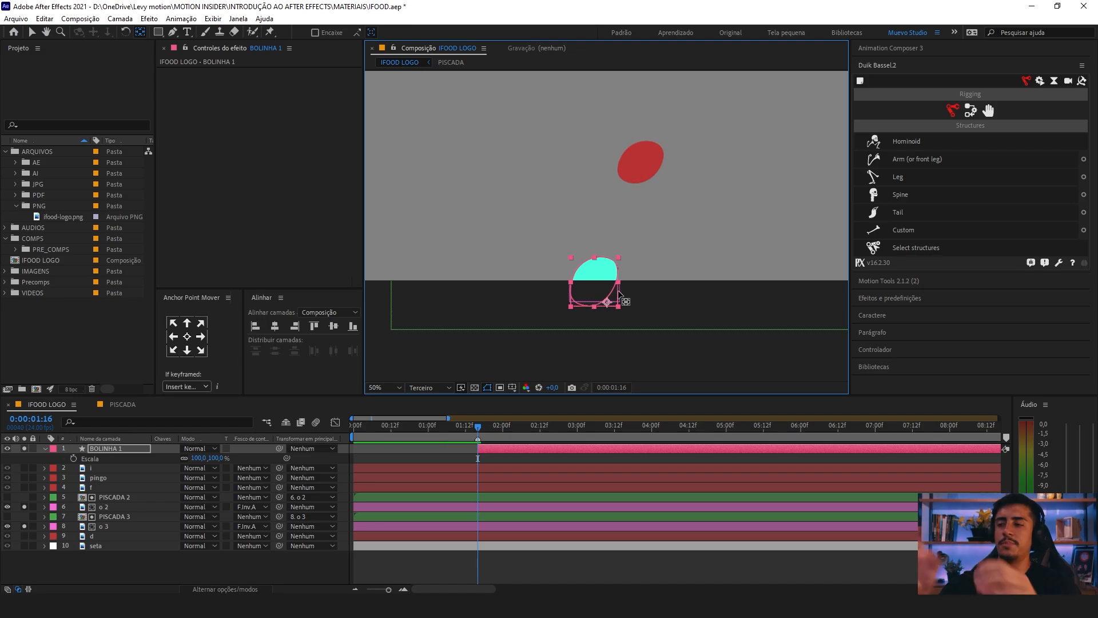
scroll(580, 239, "down", 4)
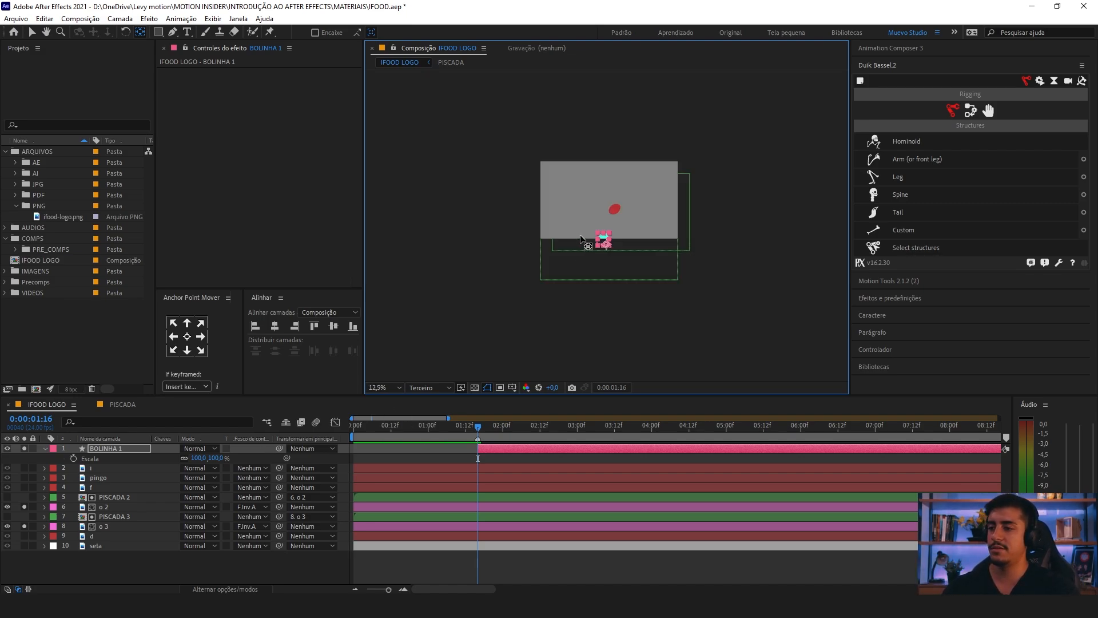
left_click(390, 387)
left_click(382, 181)
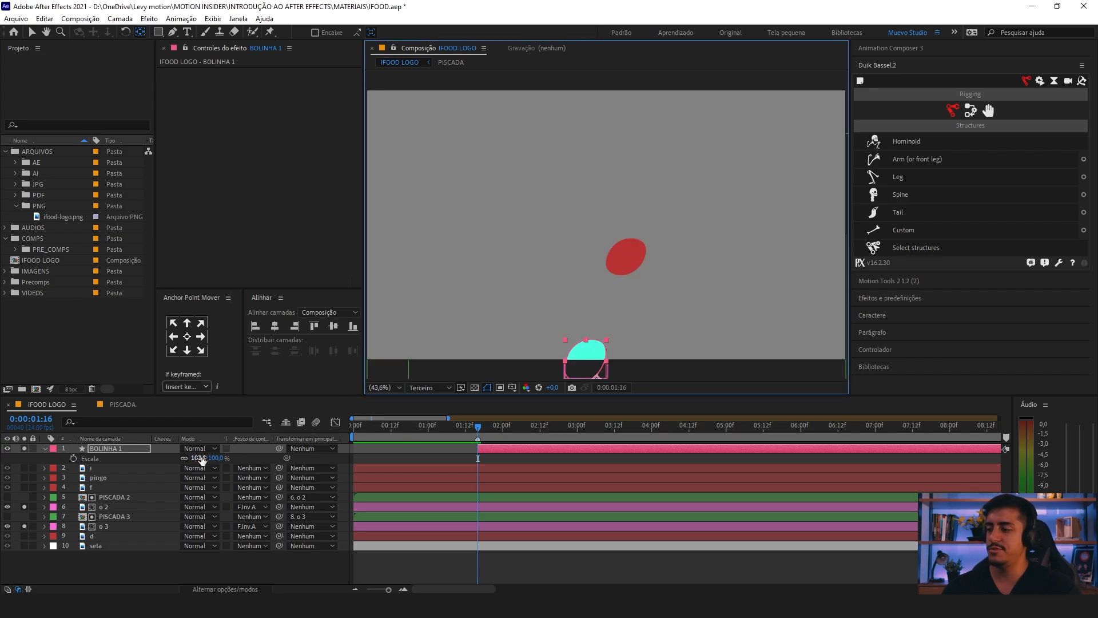
left_click_drag(201, 459, 795, 463)
key("ctrl+z")
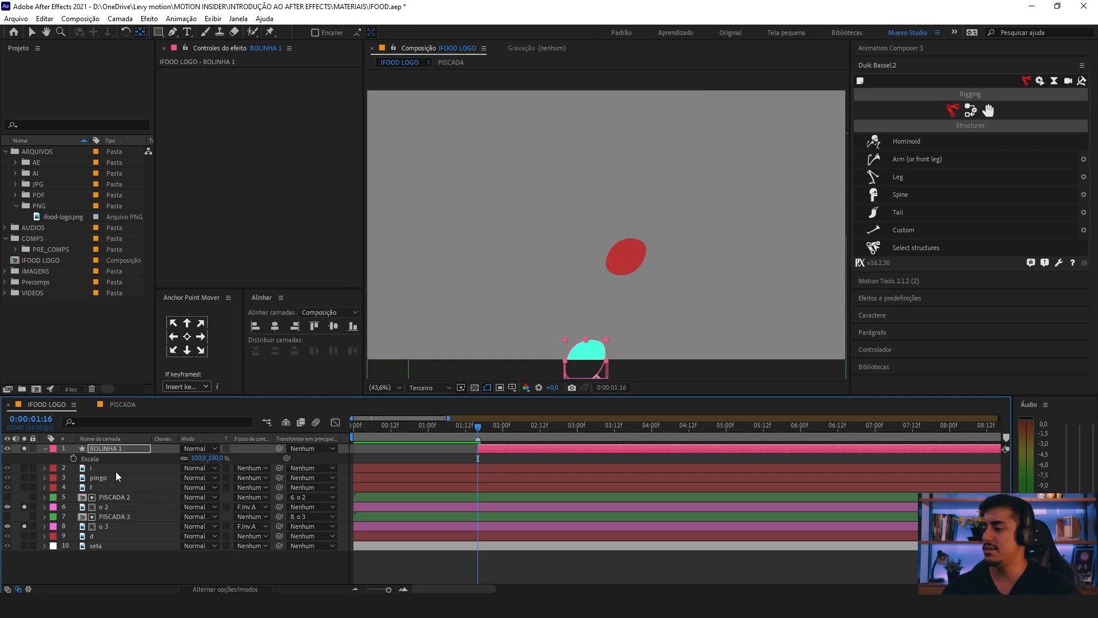
Step: Keyframe BOLINHA 1's scale at 100% at 0:00:01:16 and enlarge it to cover the frame at 0:00:02:17
left_click(73, 458)
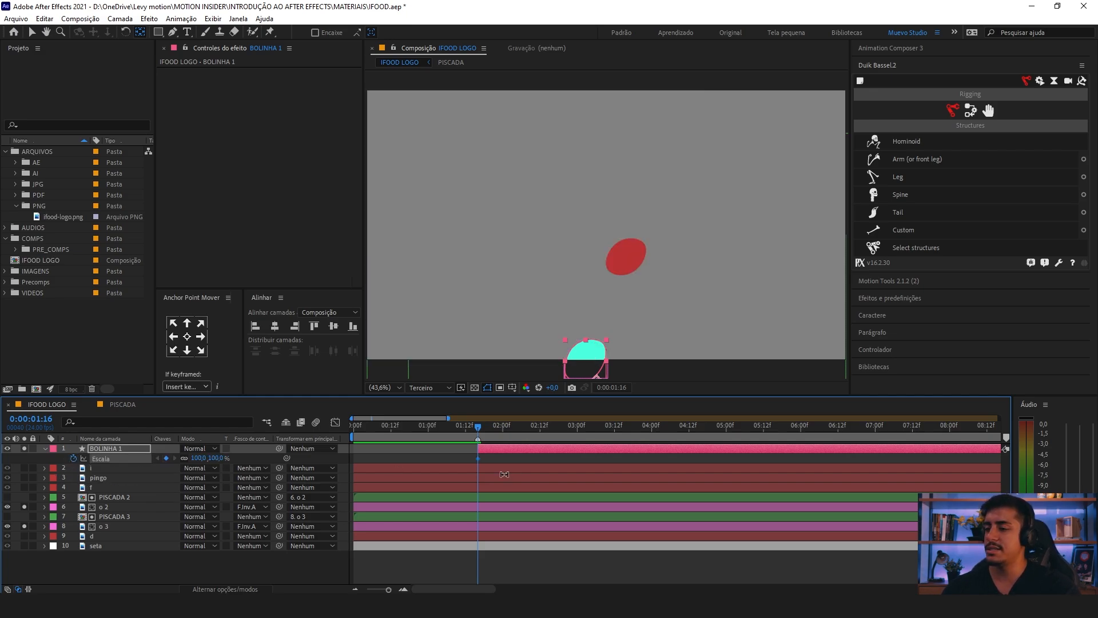
scroll(479, 429, "down", 2)
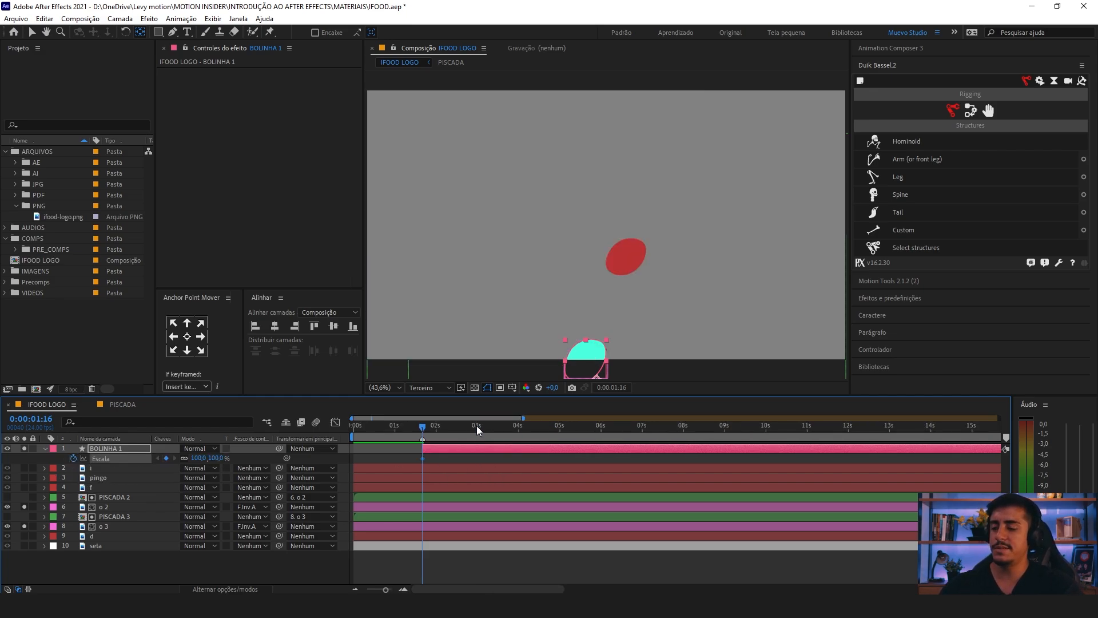
left_click_drag(421, 427, 464, 441)
left_click(166, 458)
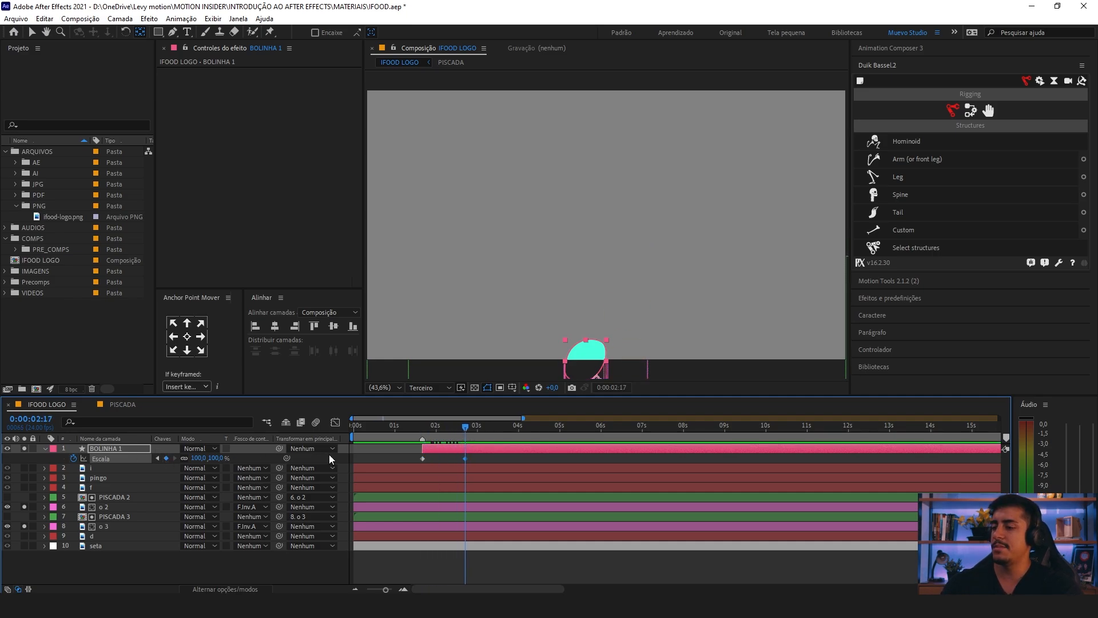
left_click_drag(197, 458, 582, 476)
Step: Preview BOLINHA 1's growth and apply Easy Ease to both of its scale keyframes
left_click(417, 426)
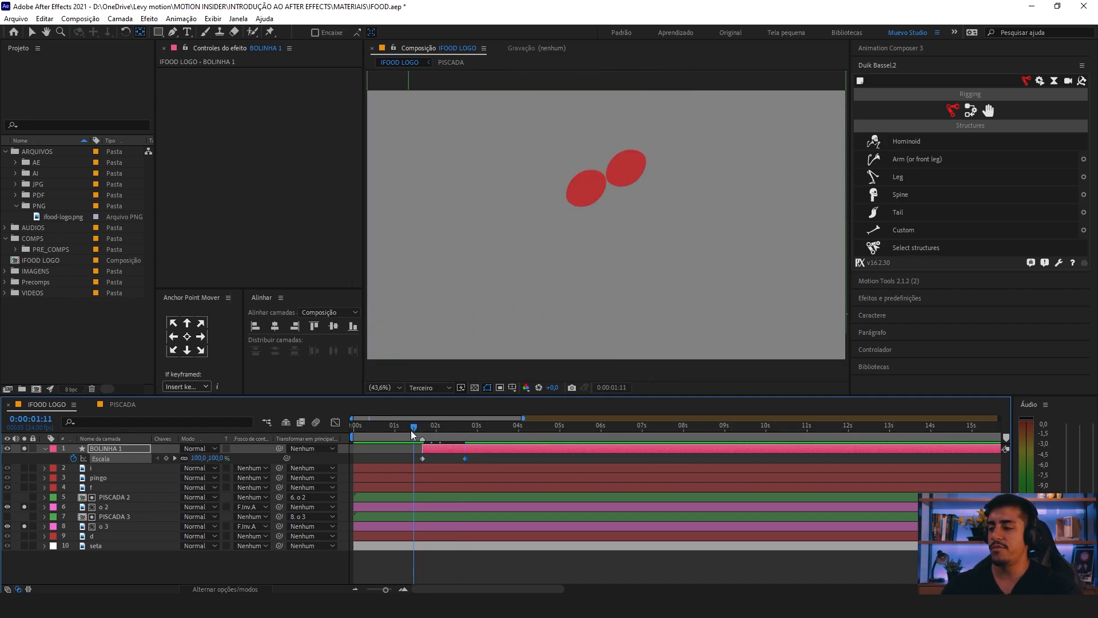
left_click(421, 428)
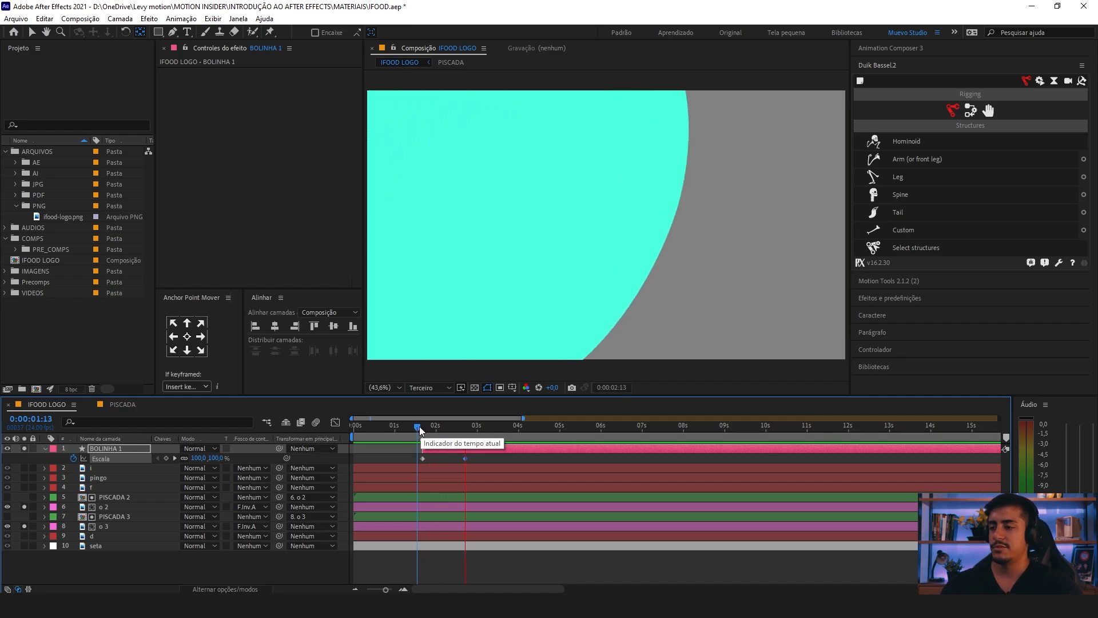
left_click_drag(483, 457, 407, 469)
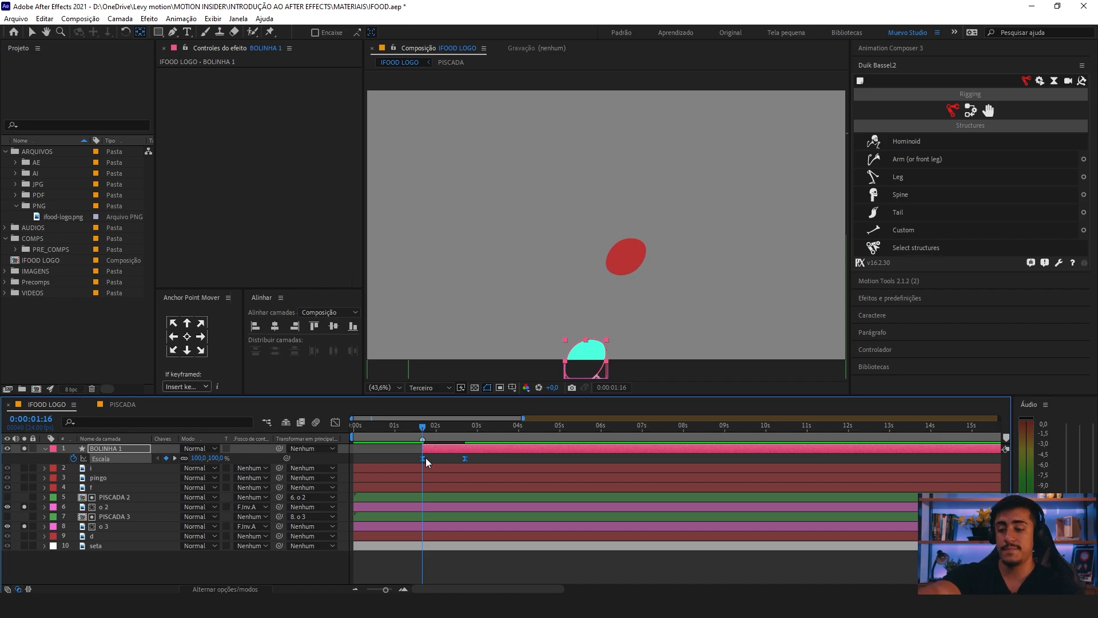
Step: Reshape BOLINHA 1's scale speed curve in the graph editor to burst at the start and slow gradually to the end, and preview the growth
key("equal")
left_click_drag(429, 462, 472, 477)
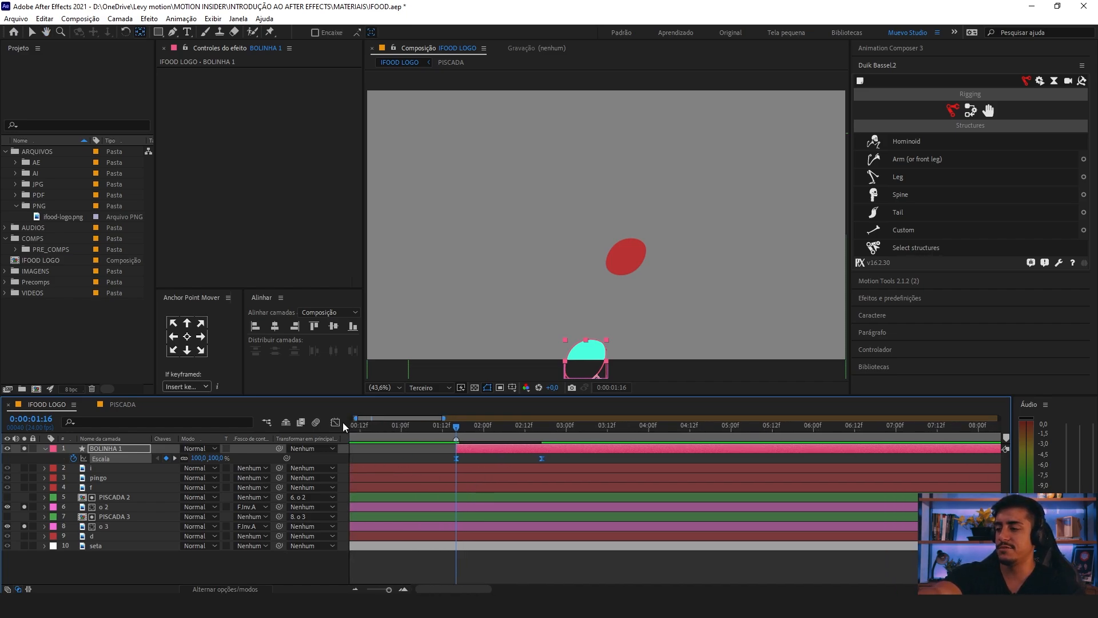
left_click(335, 422)
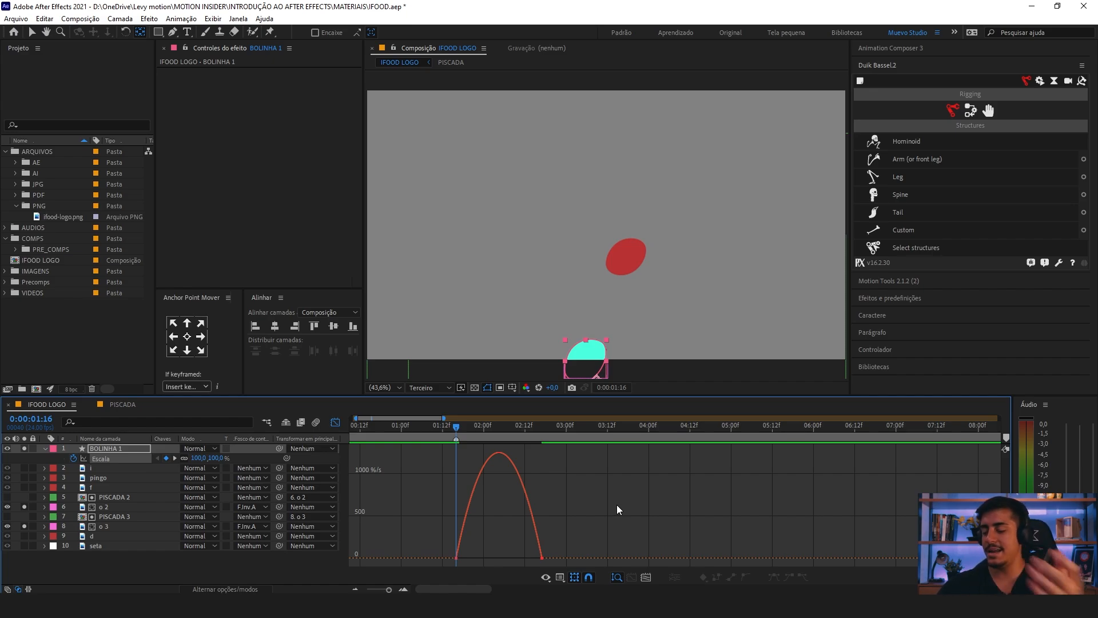
left_click_drag(572, 537, 444, 557)
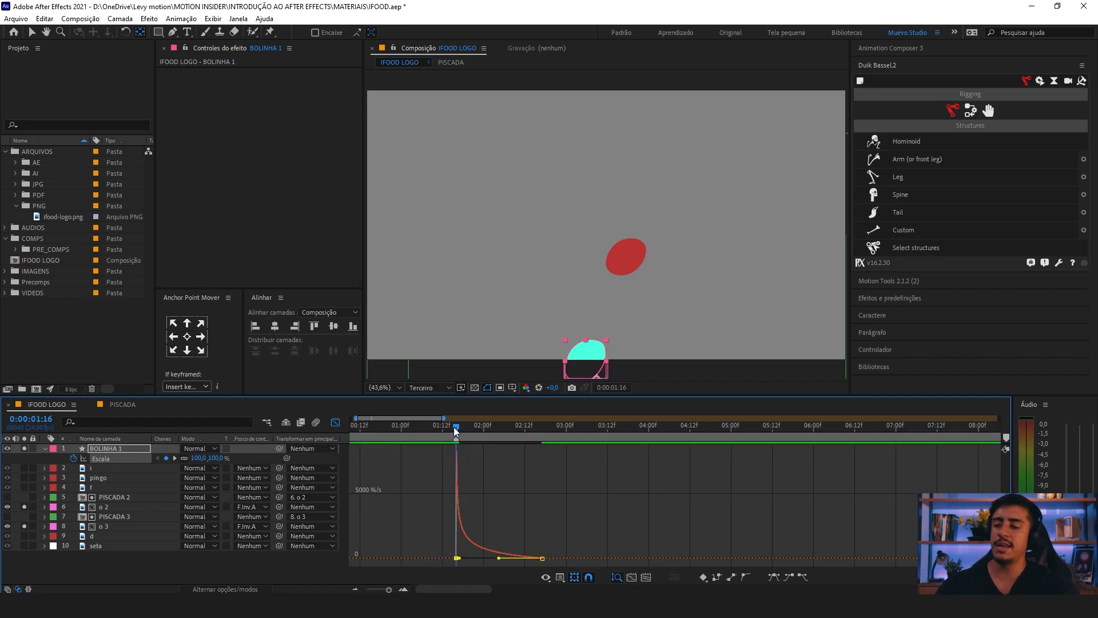
left_click_drag(454, 426, 453, 421)
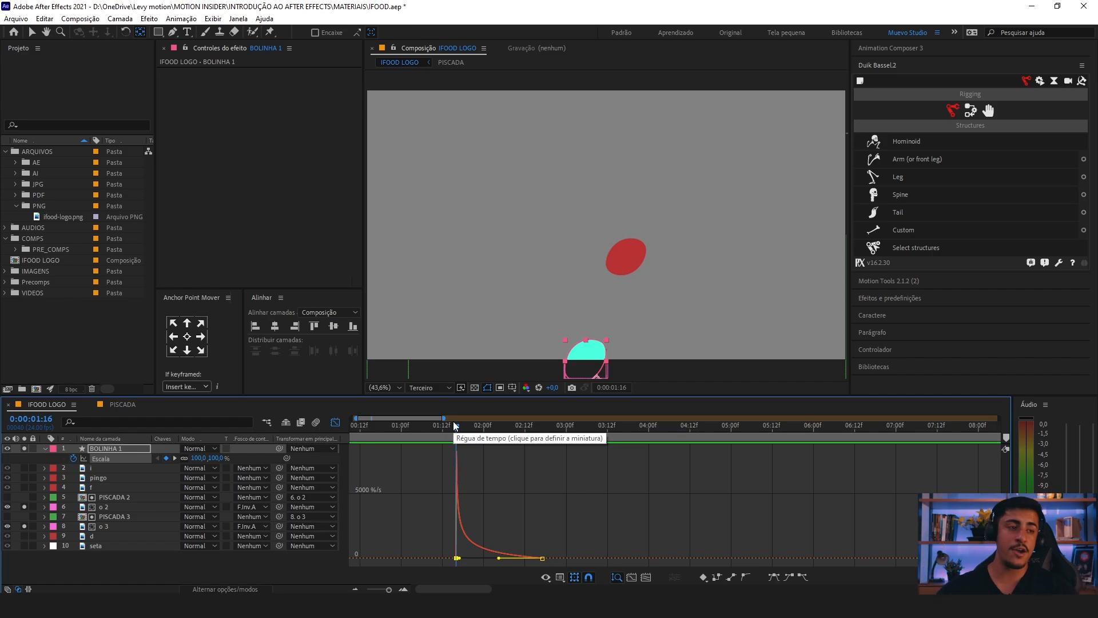
key("space")
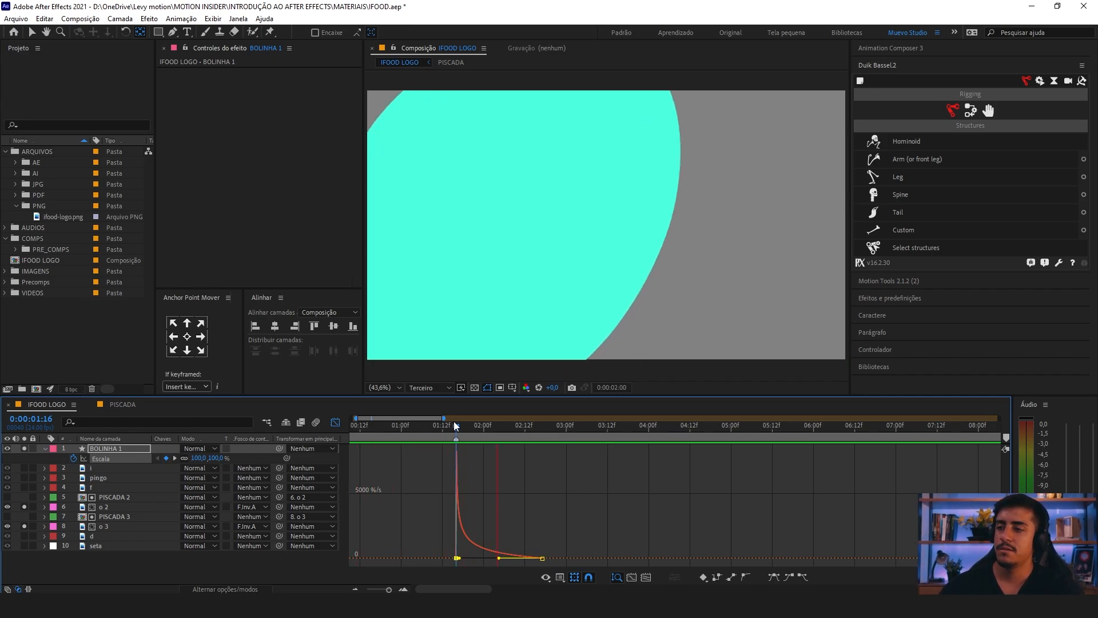
key("space")
left_click_drag(450, 422, 551, 438)
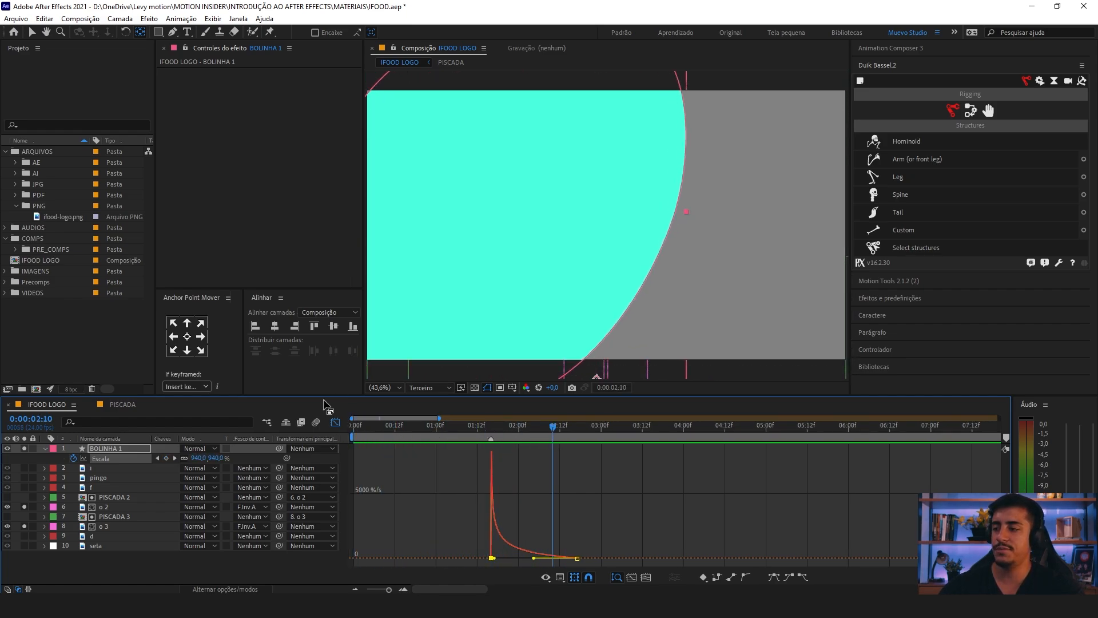
key("shift+F3")
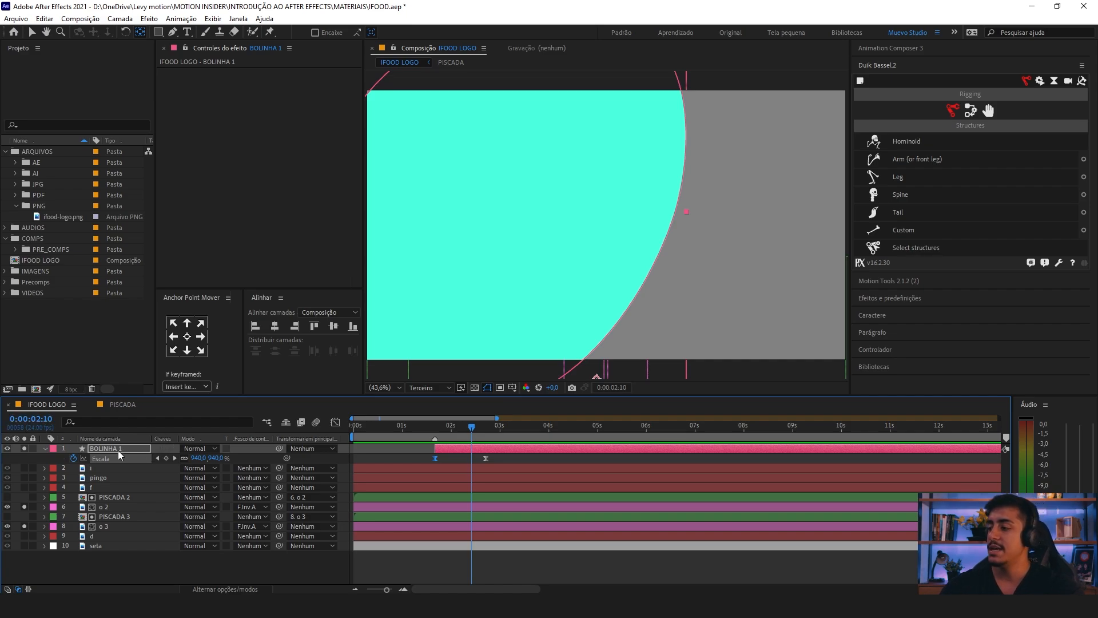
Step: Duplicate BOLINHA 1 and shift the copy in time to start at 0:00:01:18
left_click(503, 310)
key("v")
left_click_drag(544, 290, 551, 268)
left_click(448, 449)
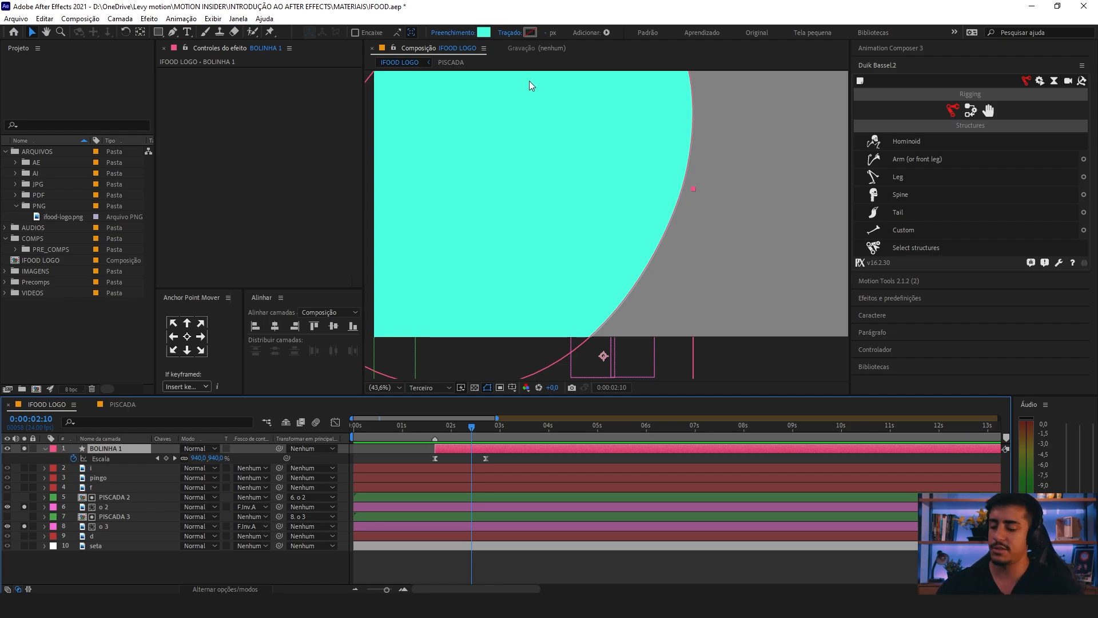
key("ctrl+d")
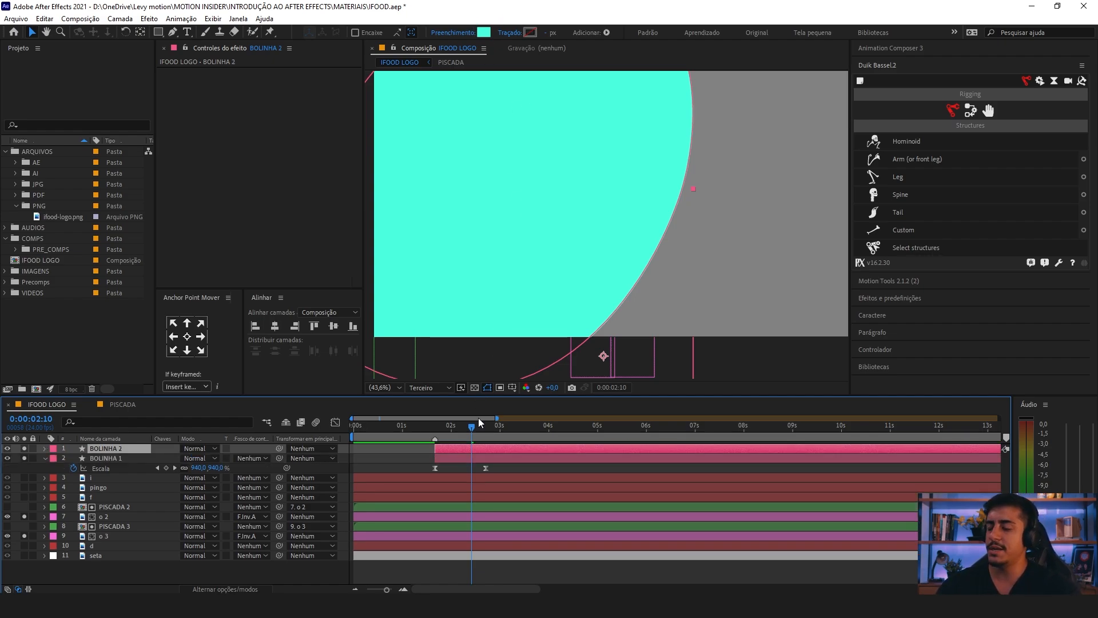
key("equal")
key("equal")
left_click_drag(430, 456, 596, 473)
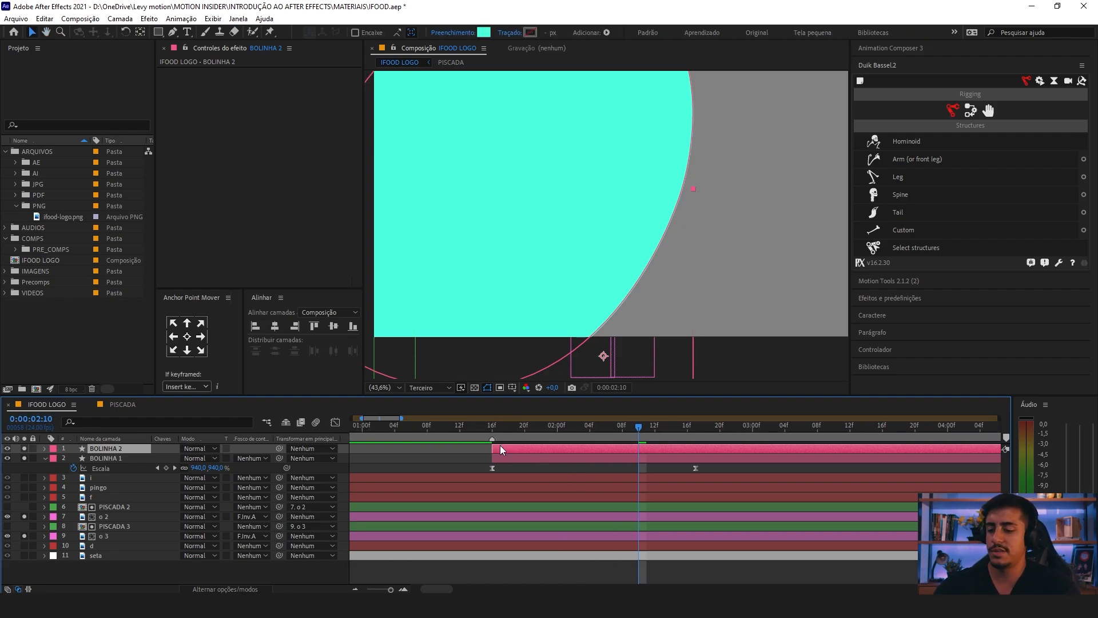
key("equal")
left_click_drag(452, 490, 635, 434)
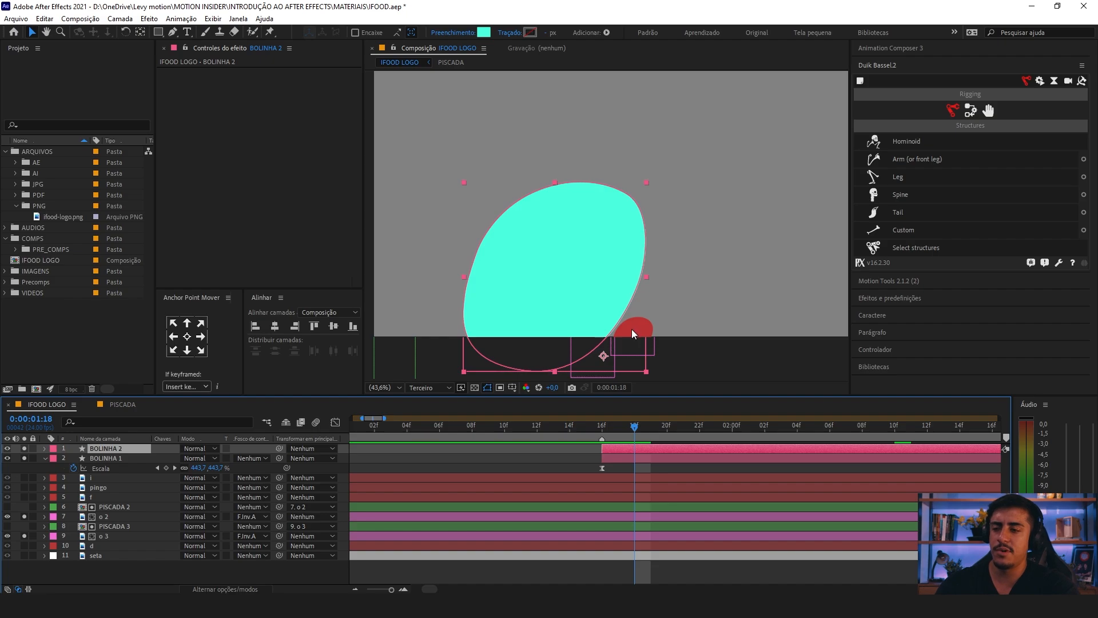
left_click_drag(610, 450, 640, 450)
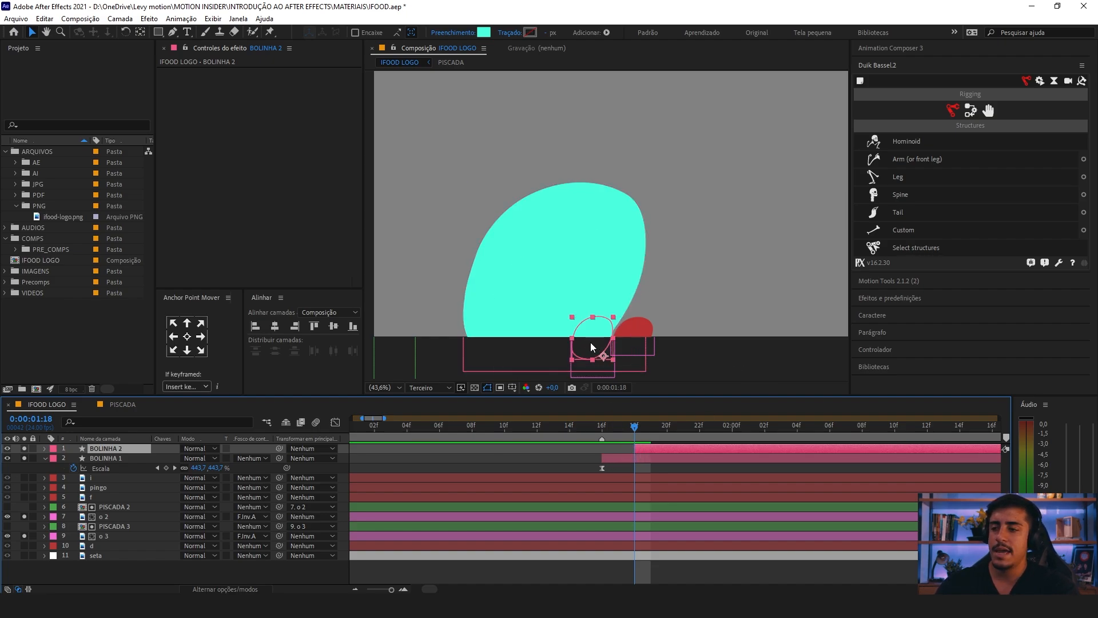
Step: Place BOLINHA 2 over the second falling o and move its anchor point to the shape's lower-left edge
left_click_drag(591, 342, 630, 349)
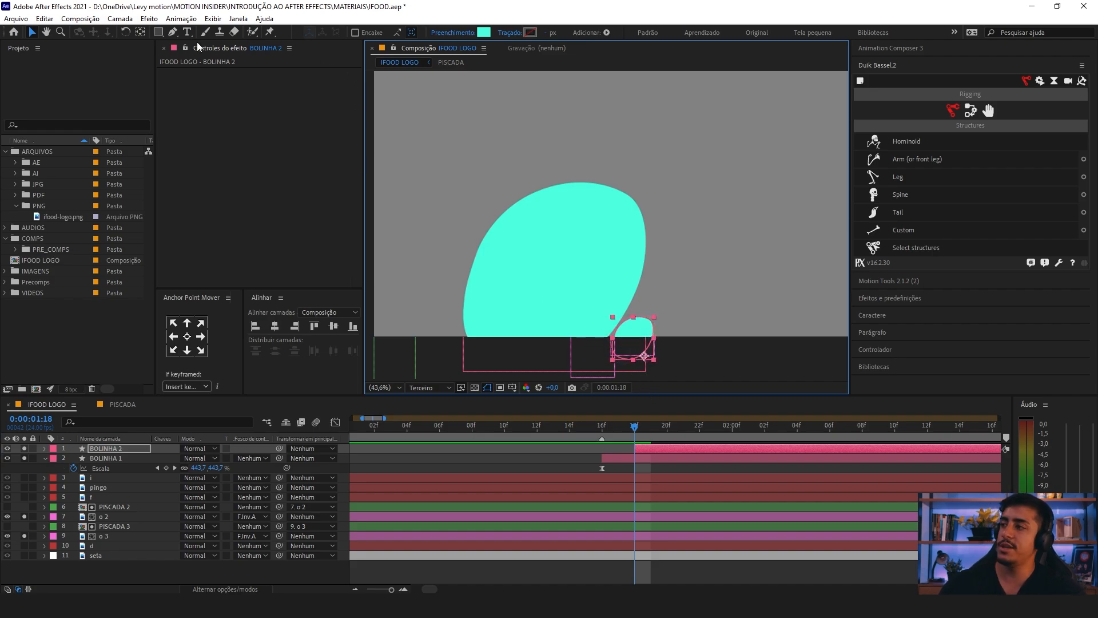
key("y")
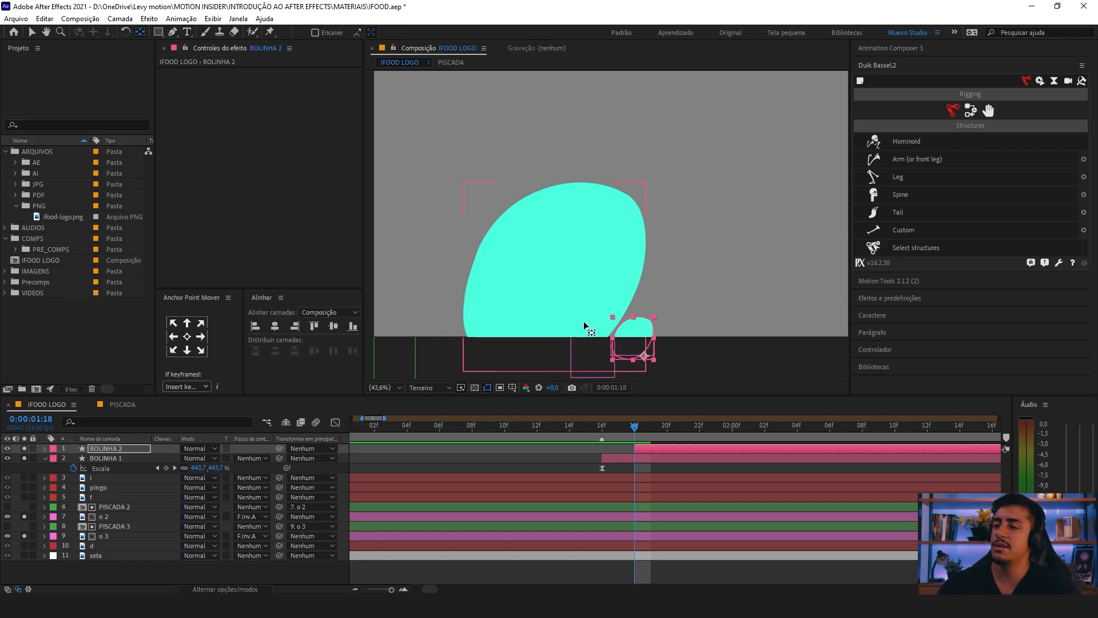
scroll(646, 331, "up", 1)
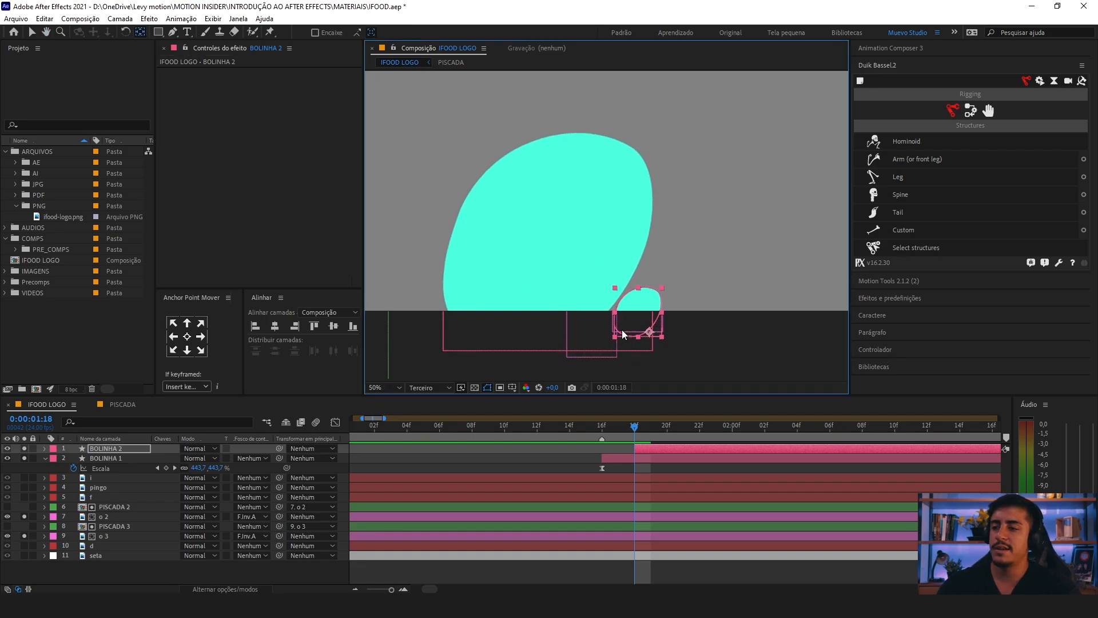
left_click_drag(623, 331, 617, 330)
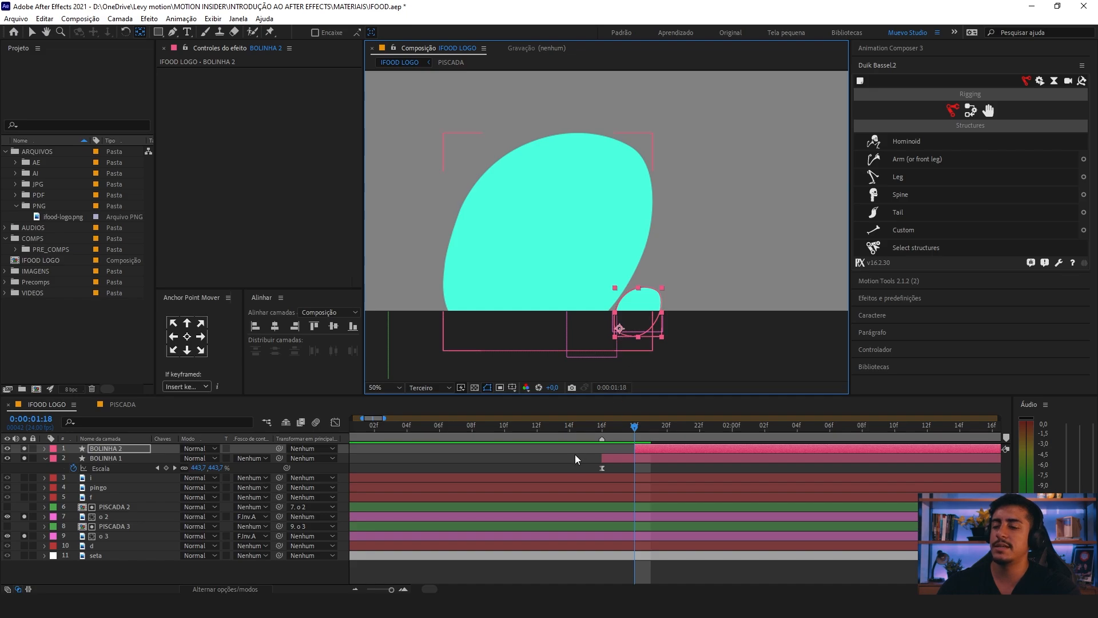
Step: Fit the composition in the view and preview BOLINHA 1 and BOLINHA 2 growing together to check the frame coverage
left_click_drag(634, 425, 684, 426)
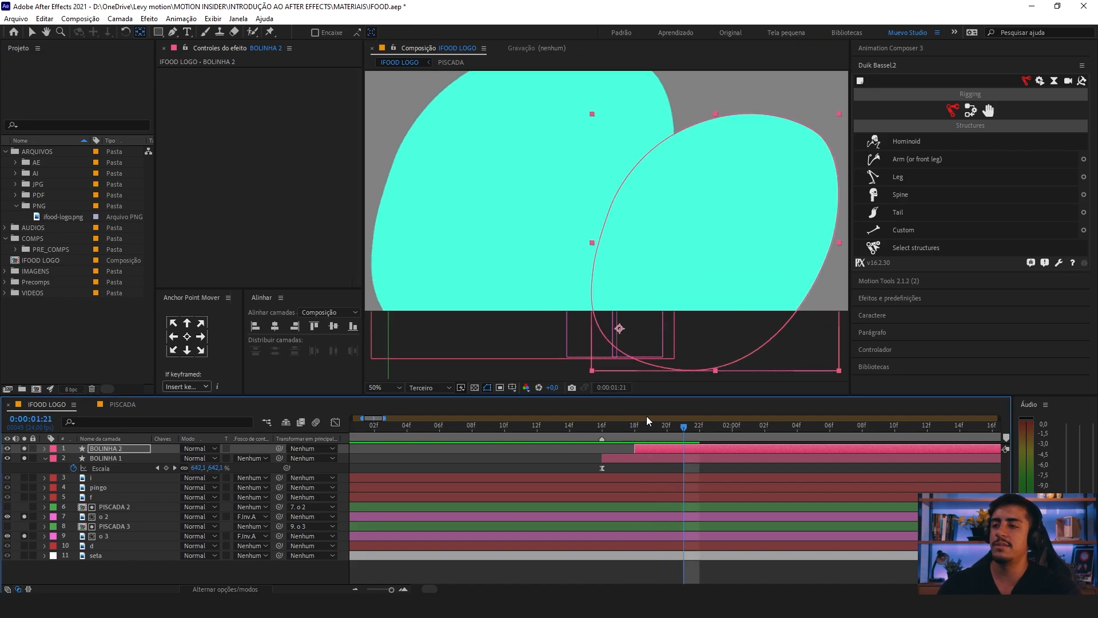
left_click(387, 388)
left_click(389, 190)
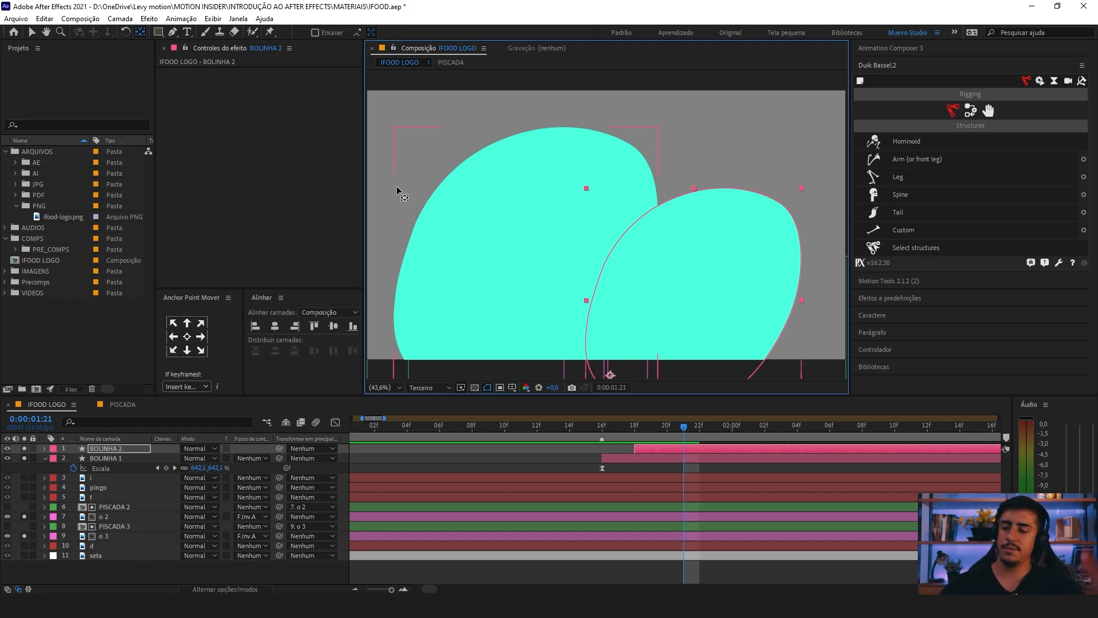
left_click(583, 421)
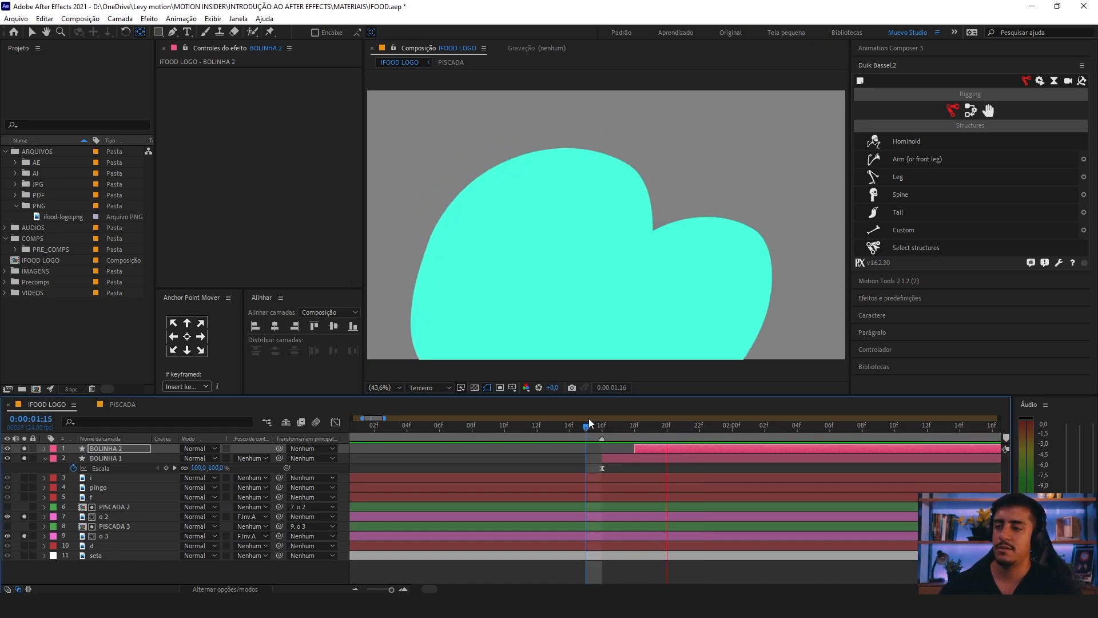
left_click(551, 428)
key("minus")
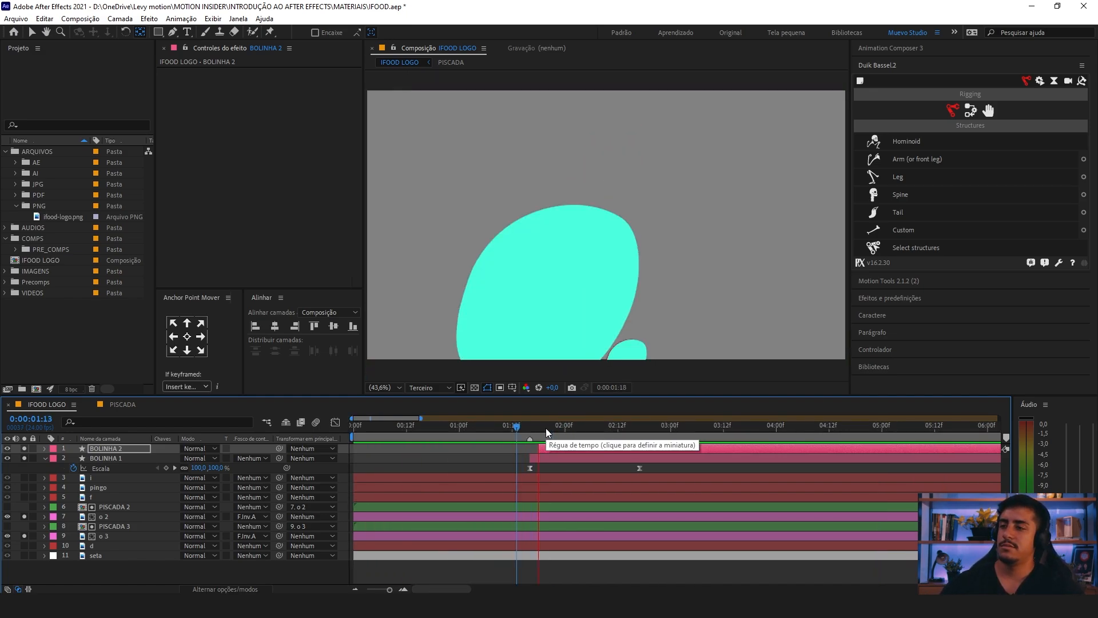
key("space")
key("minus")
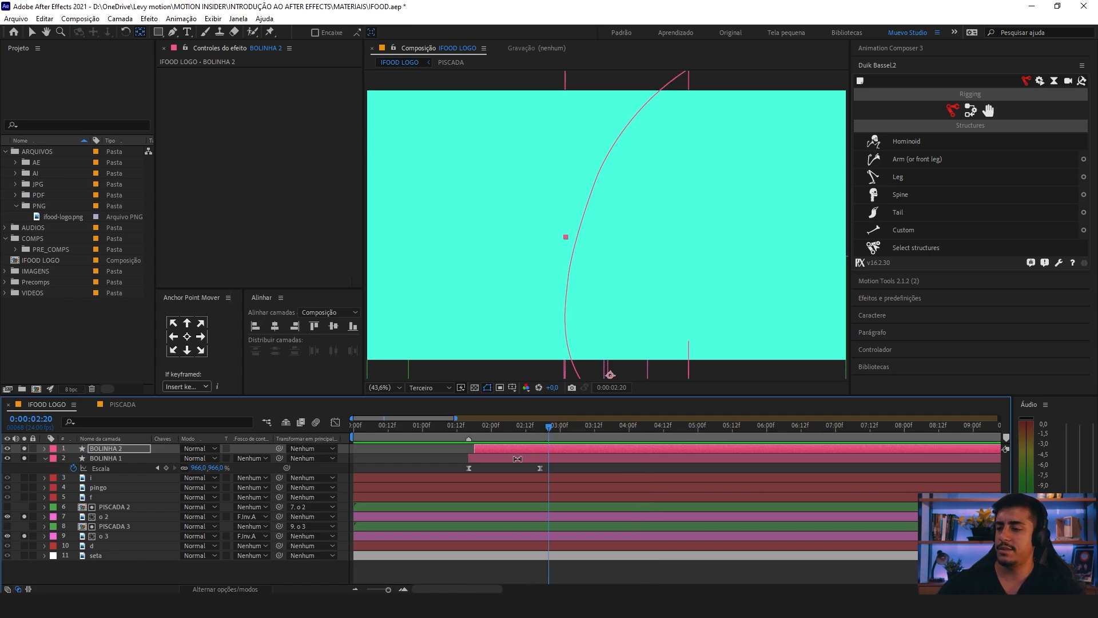
Step: Collapse BOLINHA 1's properties, deselect all layers and save the project
left_click_drag(454, 432, 405, 439)
left_click(46, 459)
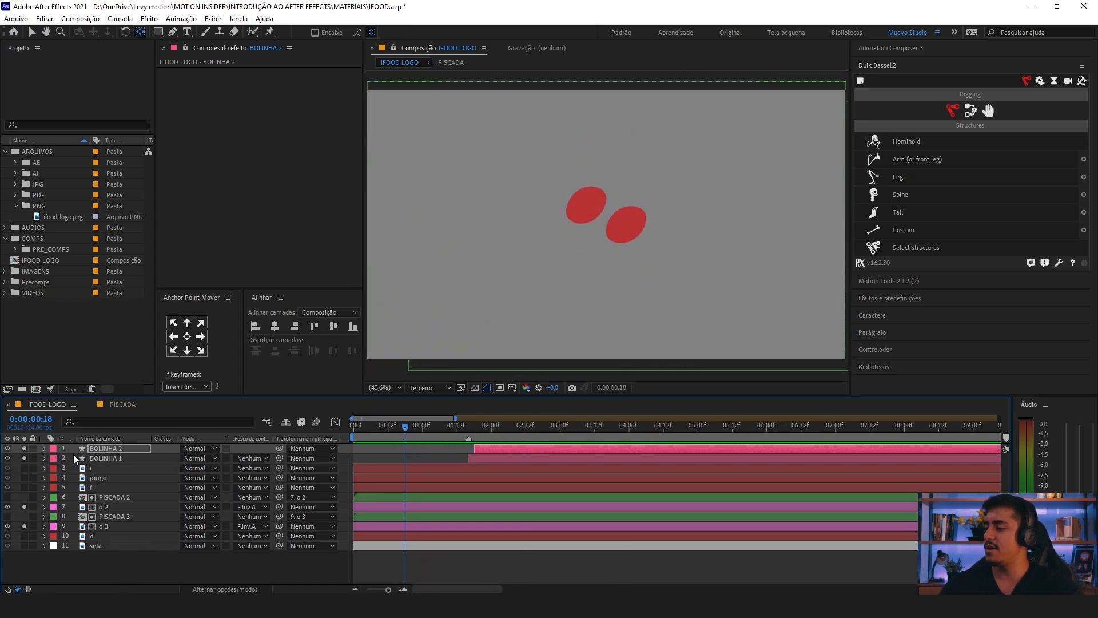
key("F2")
key("ctrl+s")
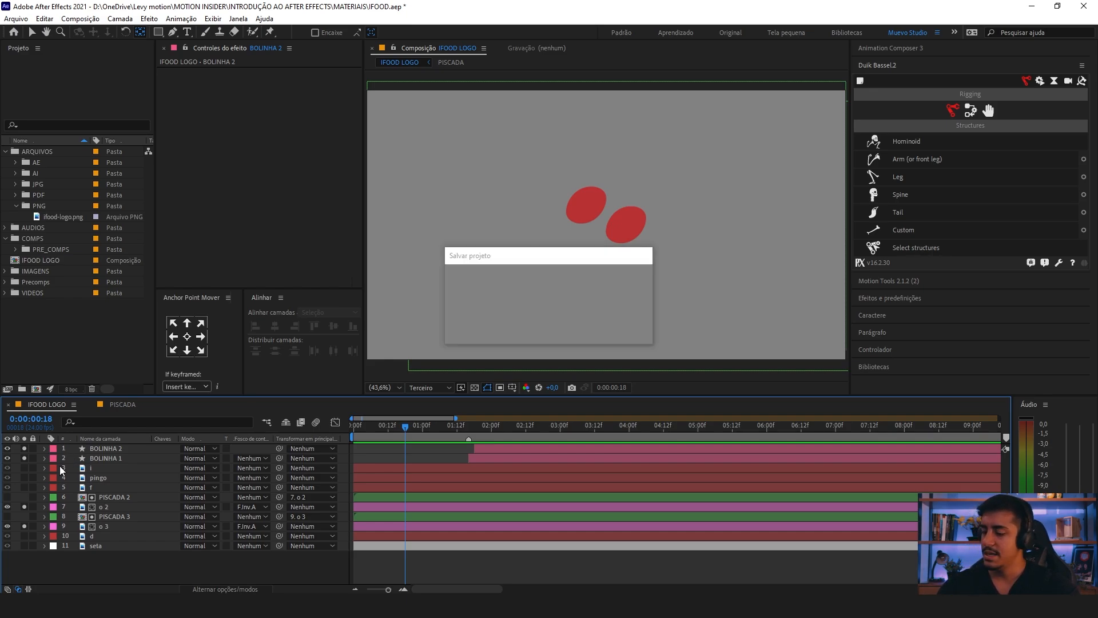
Step: Create a 1920 x 1080 px white (FFFFFF) solid named BG in the IFOOD LOGO composition
right_click(98, 560)
left_click(72, 566)
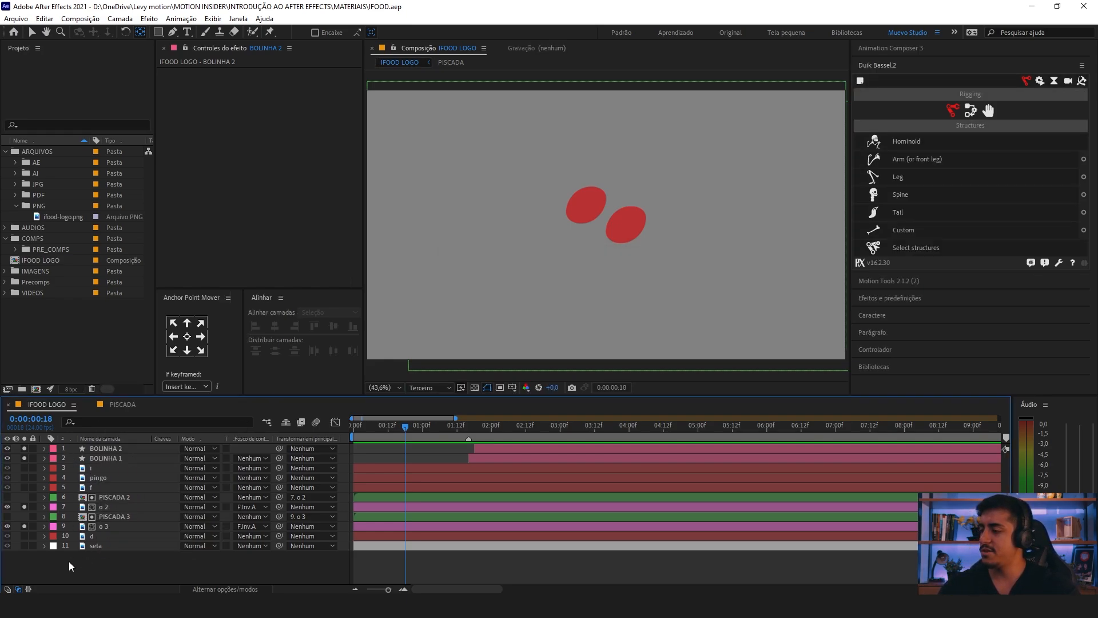
right_click(94, 568)
mouse_move(137, 442)
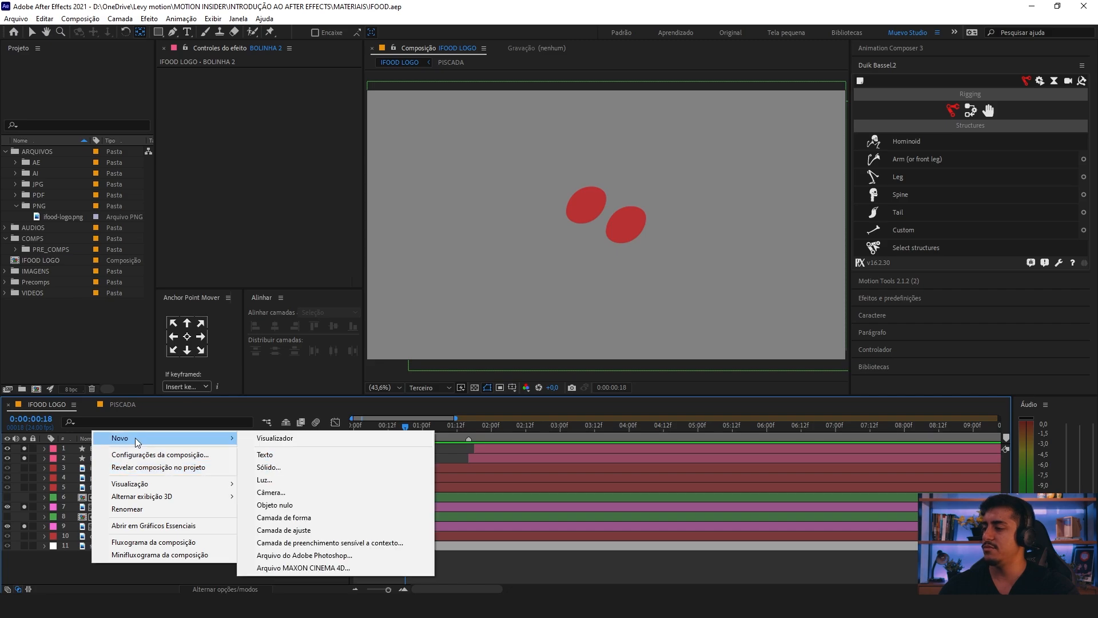
left_click(296, 472)
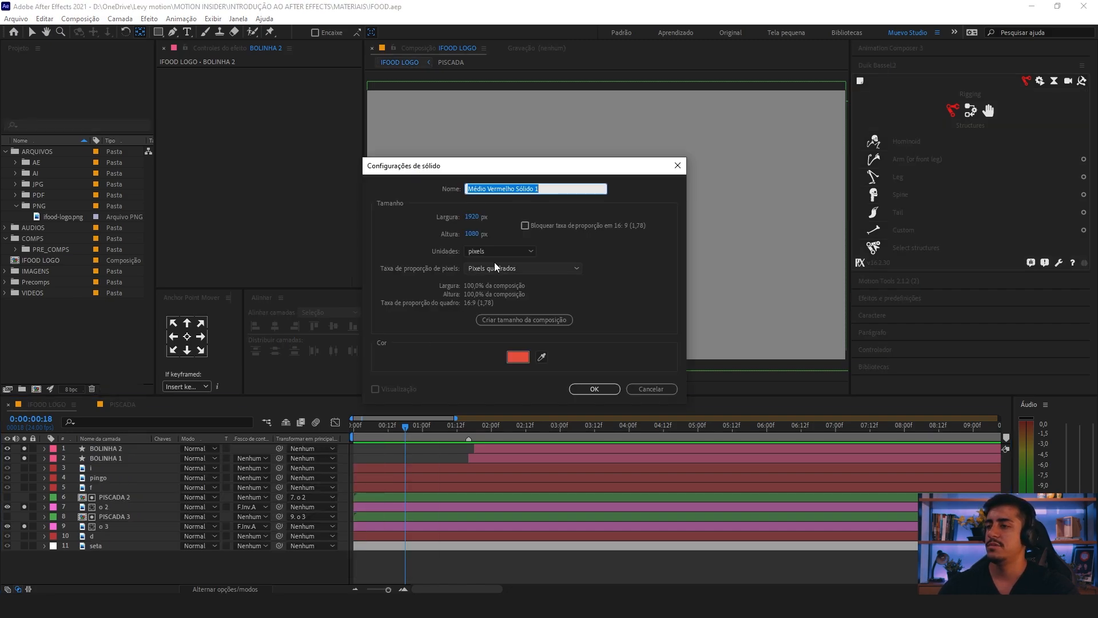
type("BG")
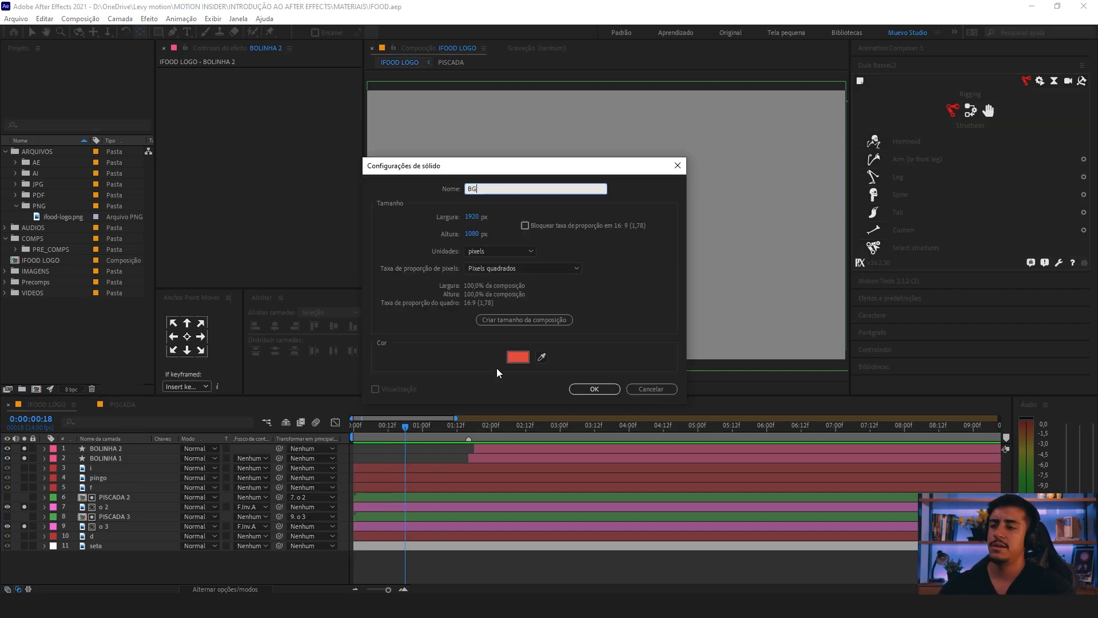
left_click(515, 359)
type("ffffff")
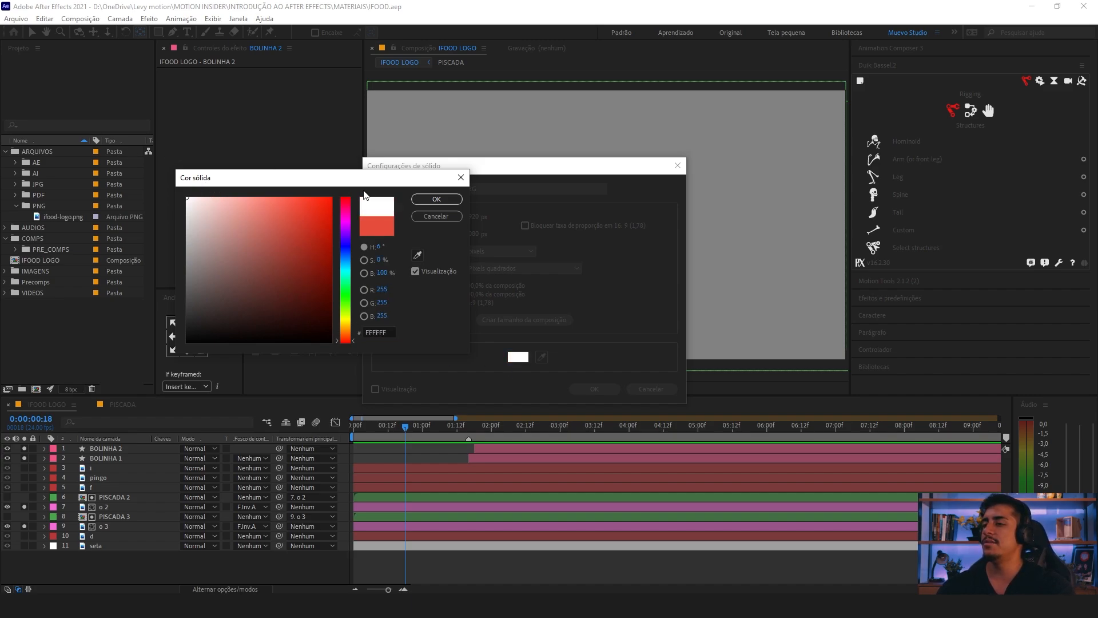
left_click(436, 198)
left_click(592, 389)
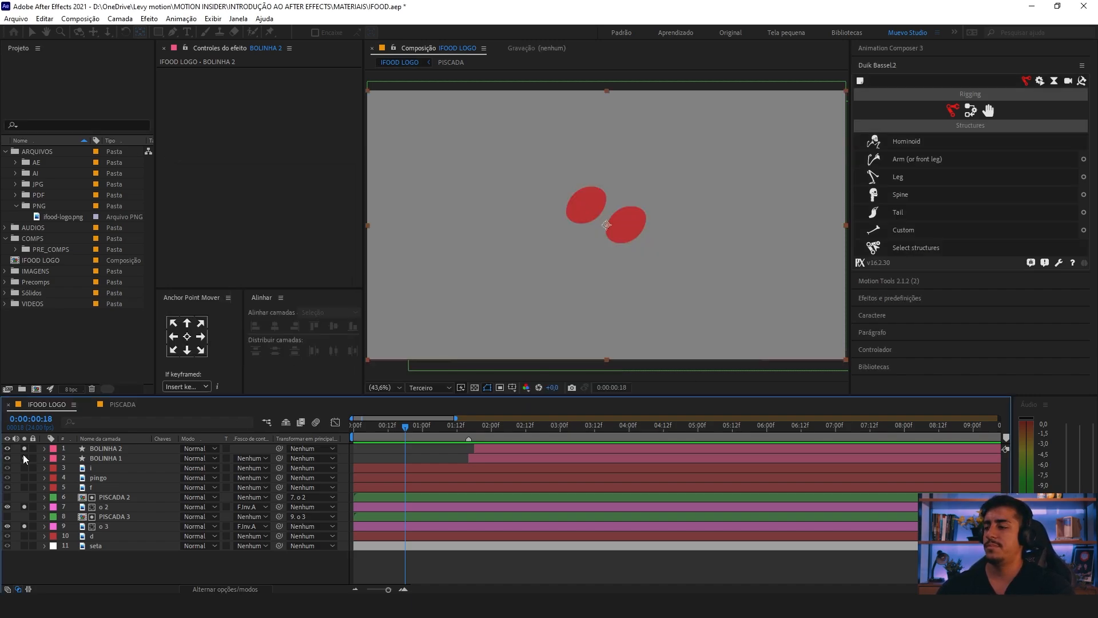
Step: Place the BG layer beneath all other layers and preview the animation from the start
left_click_drag(117, 448, 115, 561)
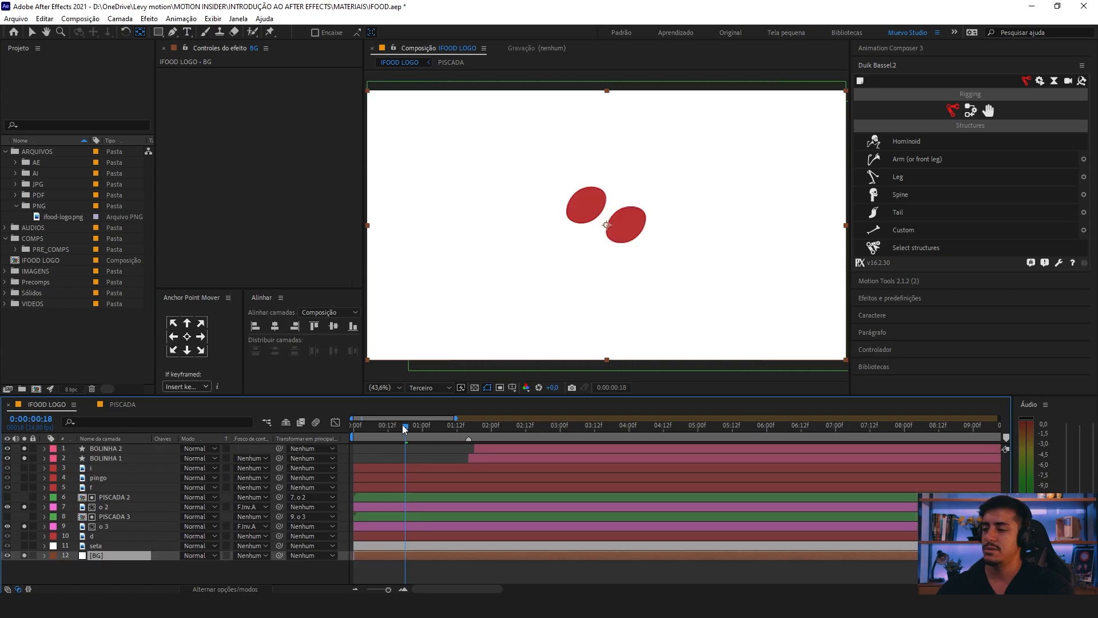
left_click_drag(403, 424, 267, 425)
key("space")
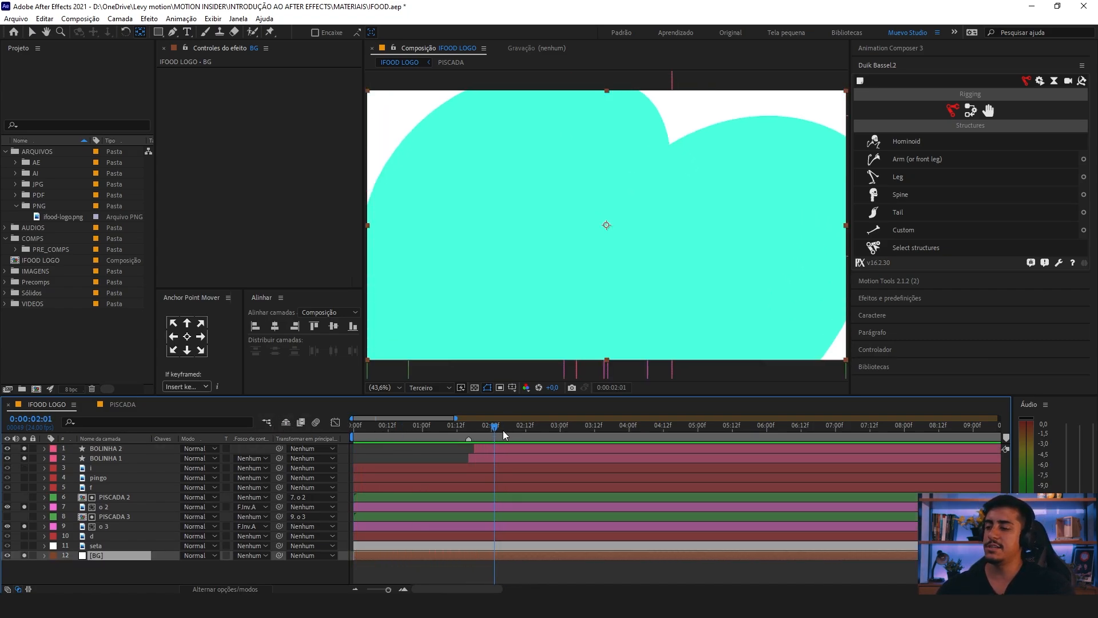
Step: Change the fill of BOLINHA 1 and BOLINHA 2 to the red sampled from the second o
left_click(493, 452)
left_click(493, 457, "shift")
key("v")
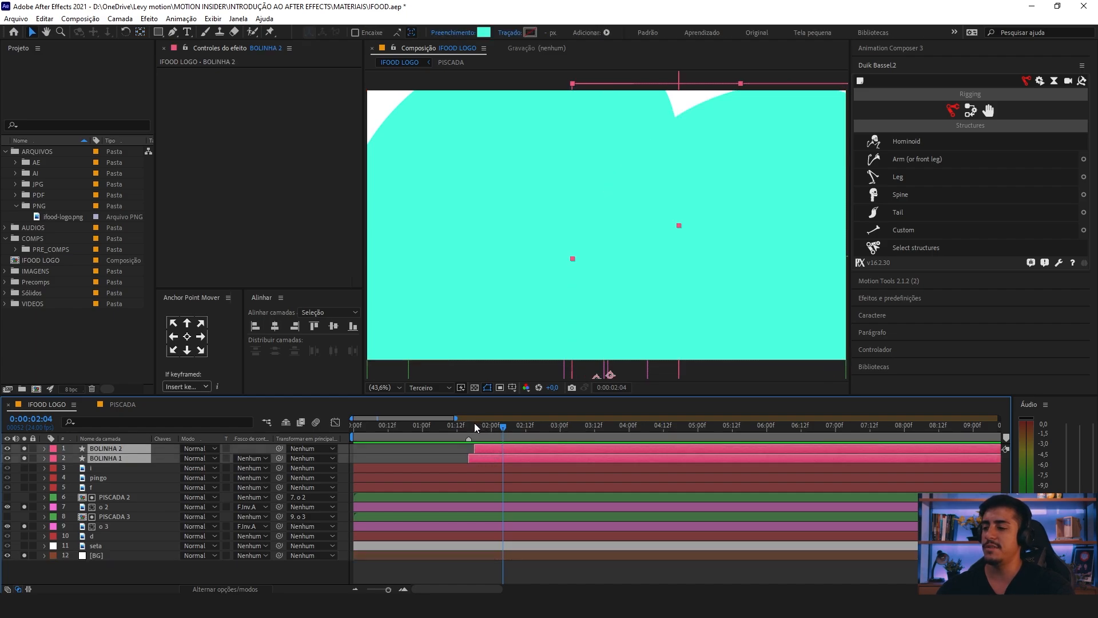
left_click(411, 426)
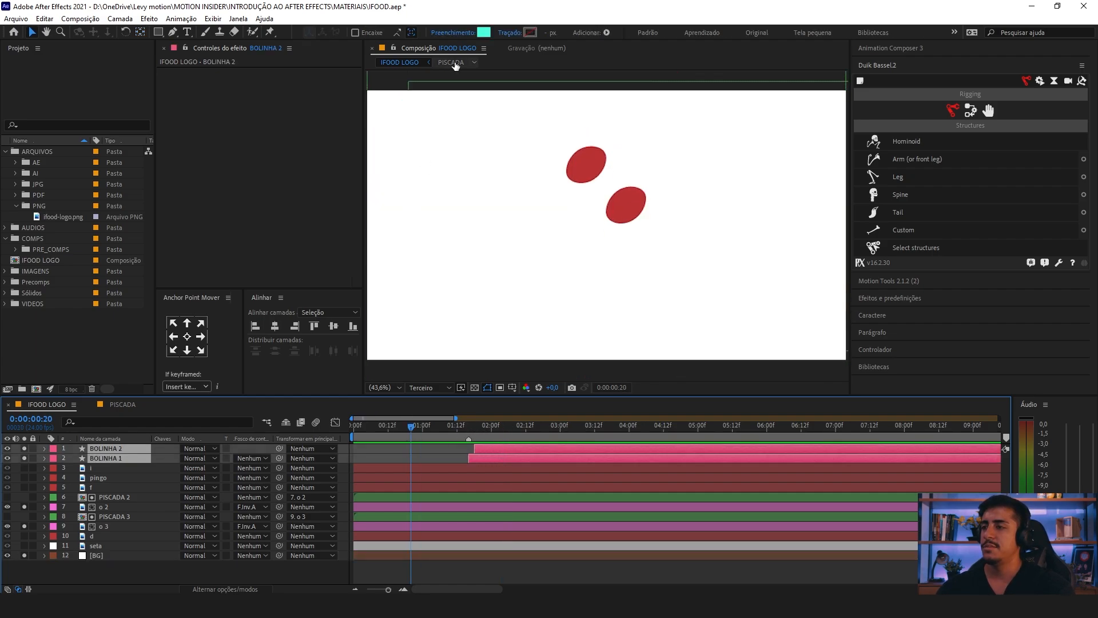
left_click(483, 33)
left_click(417, 255)
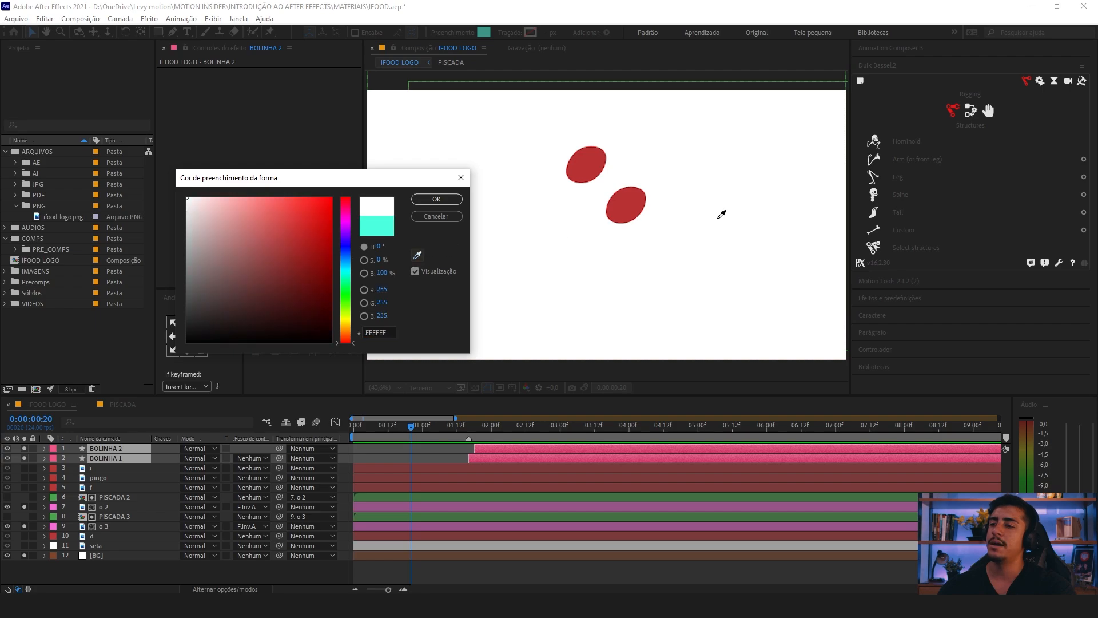
left_click(629, 199)
left_click(436, 199)
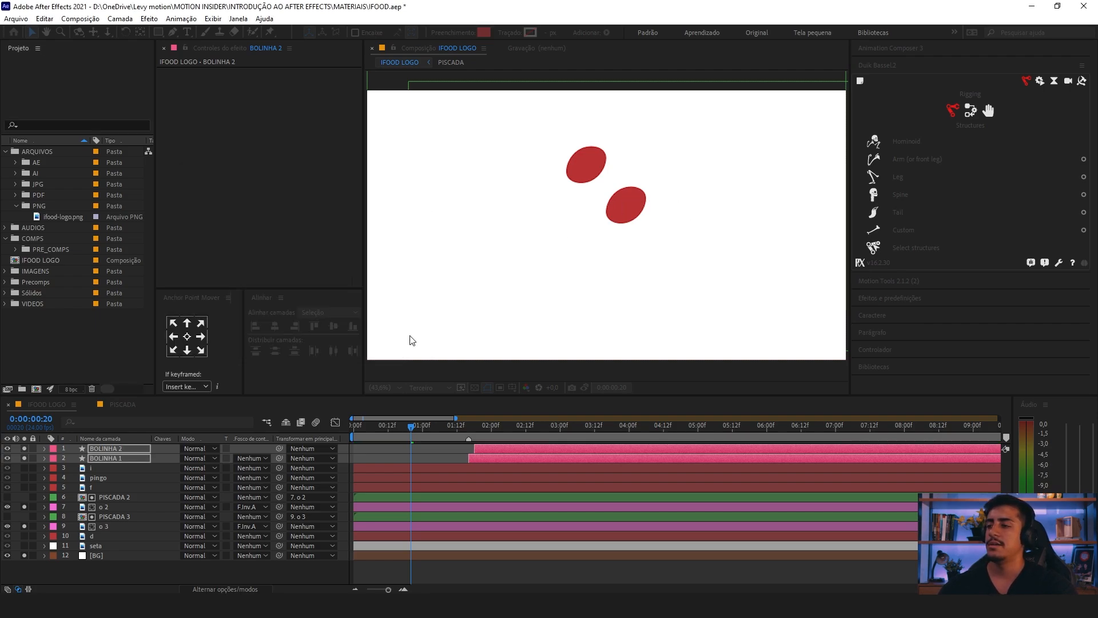
Step: Preview the animation from the start and move the ending Scale keyframes of BOLINHA 1 and BOLINHA 2 about 6 frames earlier
key("Home")
key("space")
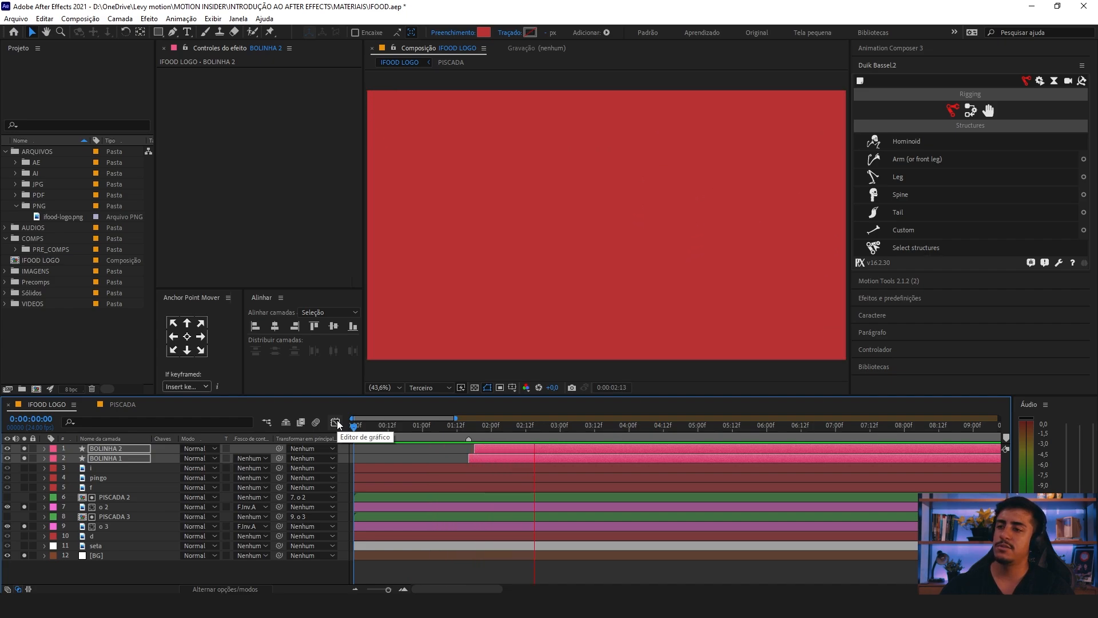
key("space")
key("u")
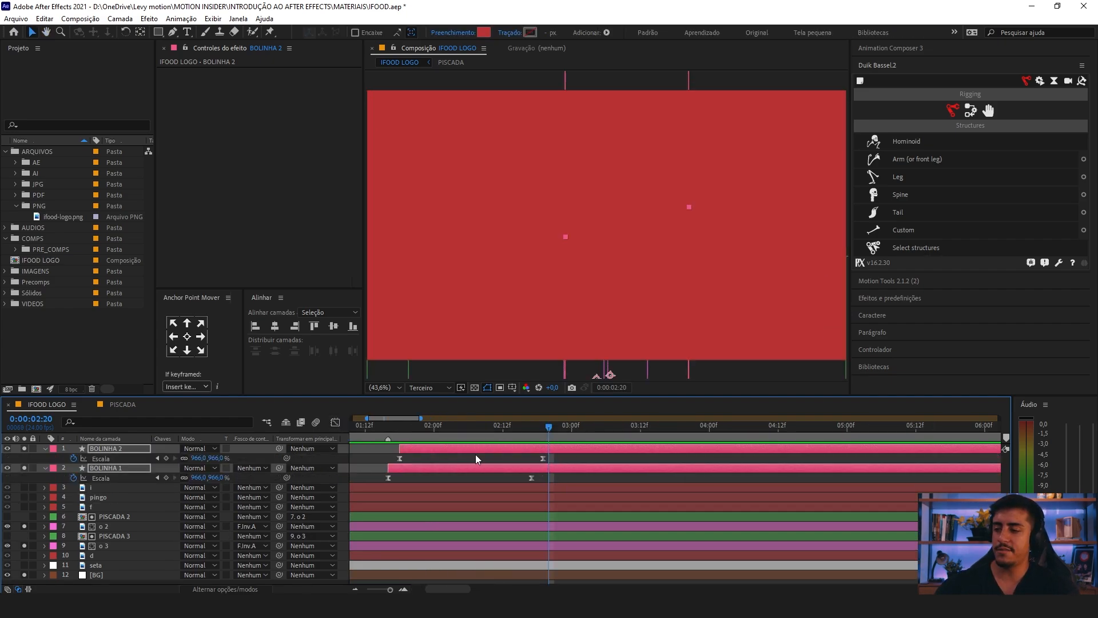
scroll(481, 458, "up", 3)
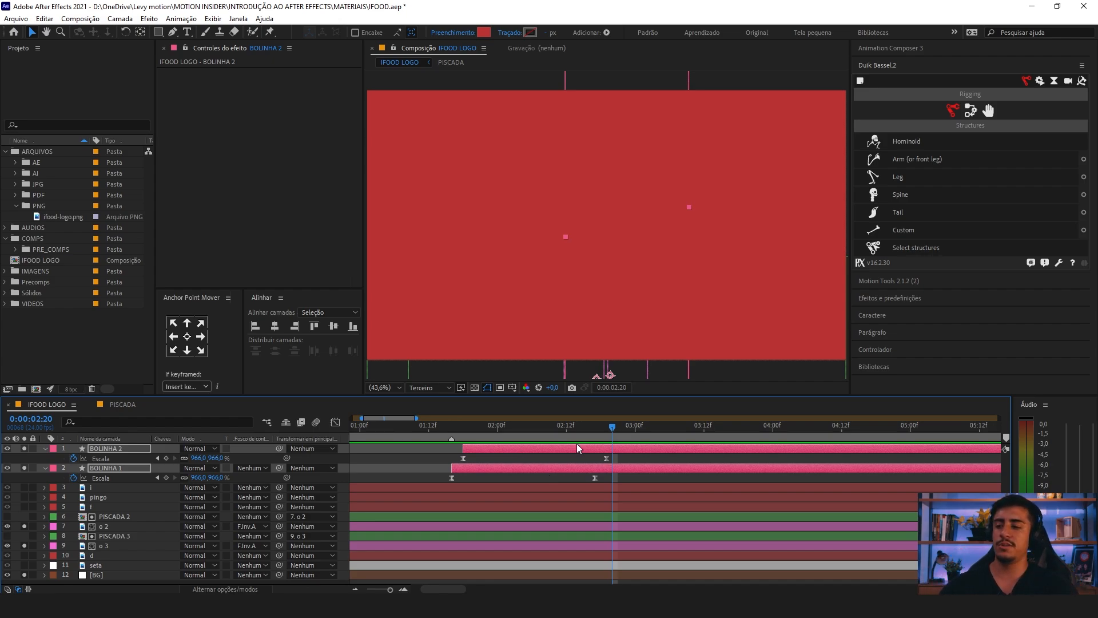
left_click_drag(616, 456, 573, 463)
left_click(415, 428)
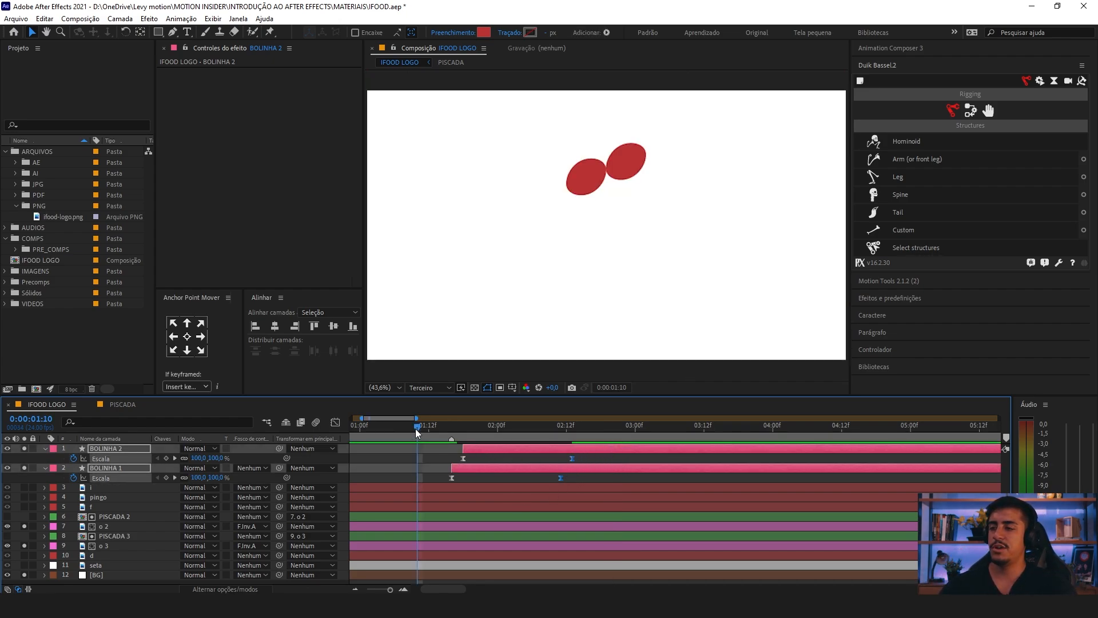
Step: Preview the retimed growth of the red shapes from the start and examine the frames up to 0:00:03:10
scroll(415, 428, "down", 2)
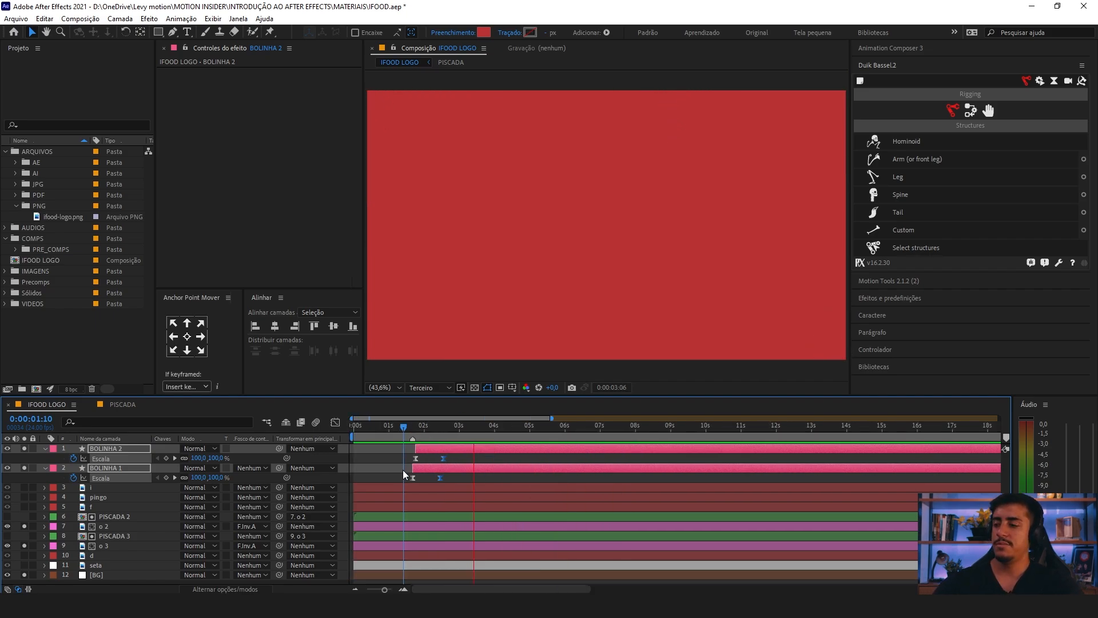
key("u")
left_click_drag(413, 430, 219, 427)
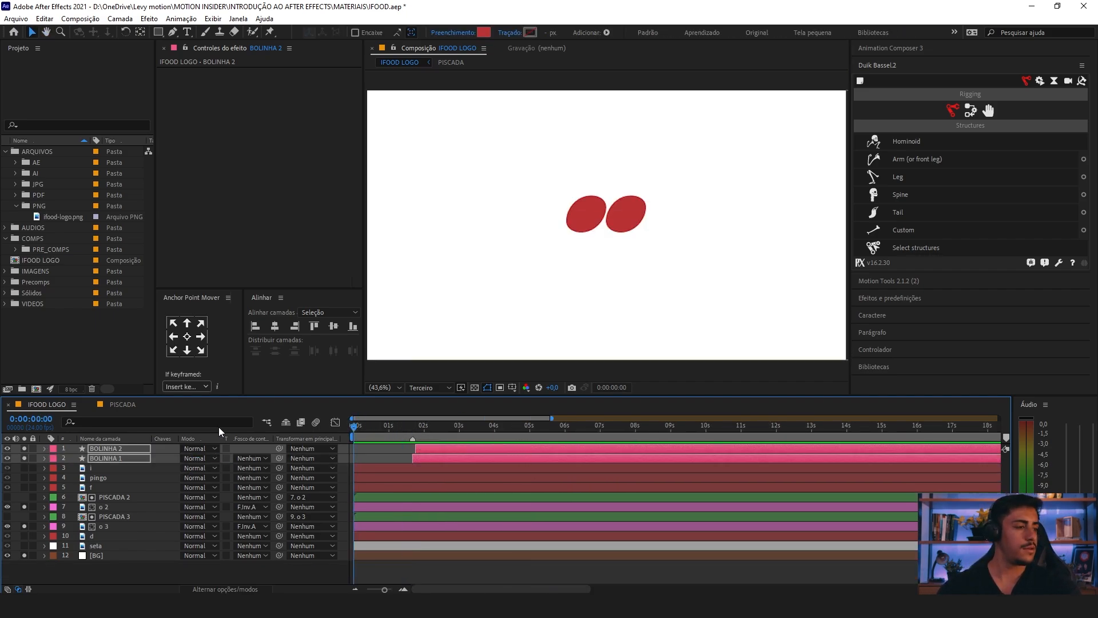
key("space")
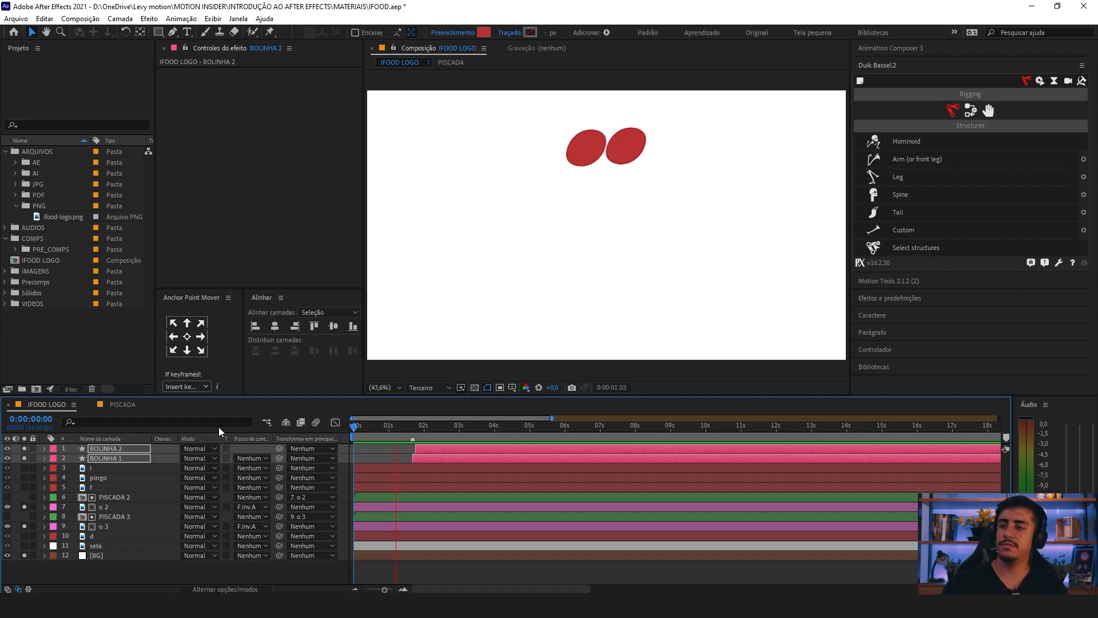
key("space")
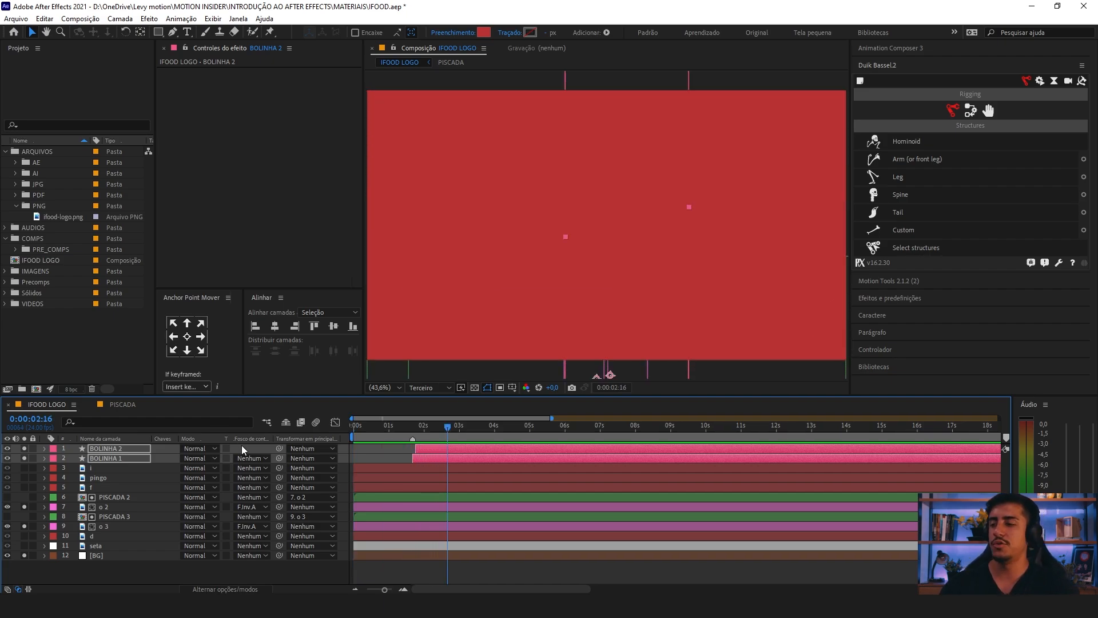
left_click_drag(399, 430, 416, 430)
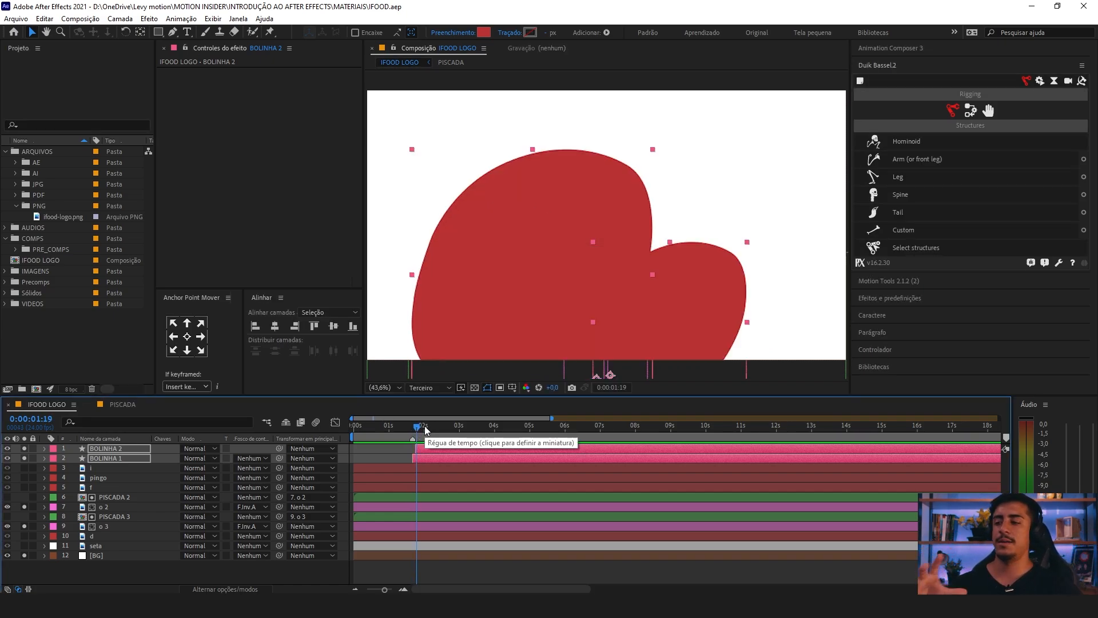
key("equal")
left_click_drag(463, 428, 592, 439)
left_click(435, 448)
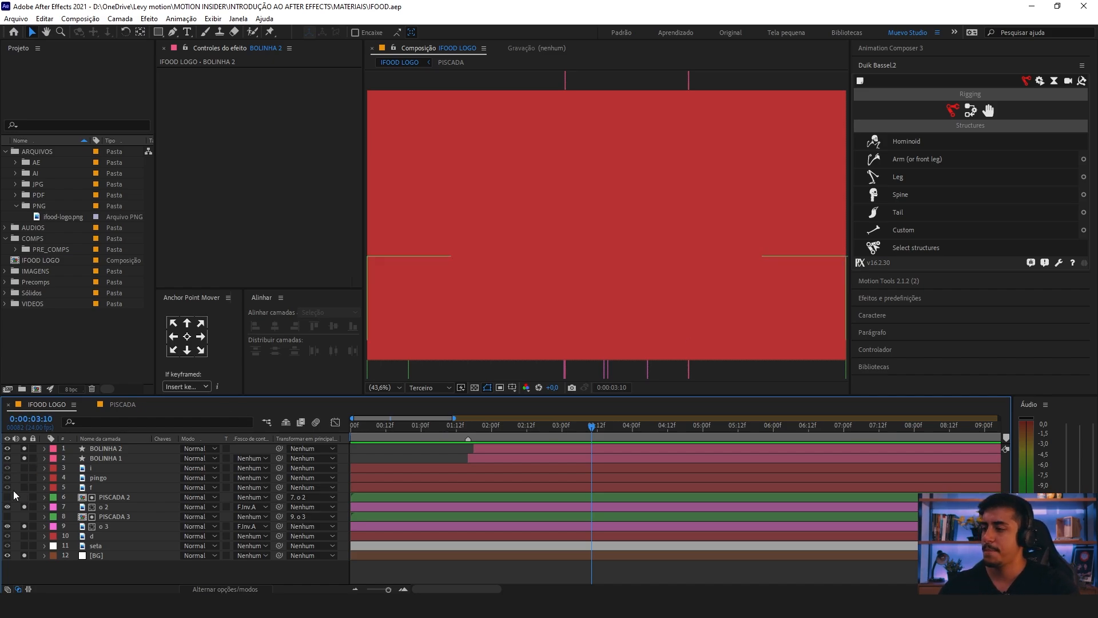
Step: Move the i, pingo and f layers together to the top of the layer stack, above BOLINHA 2
left_click(105, 470)
left_click(90, 487)
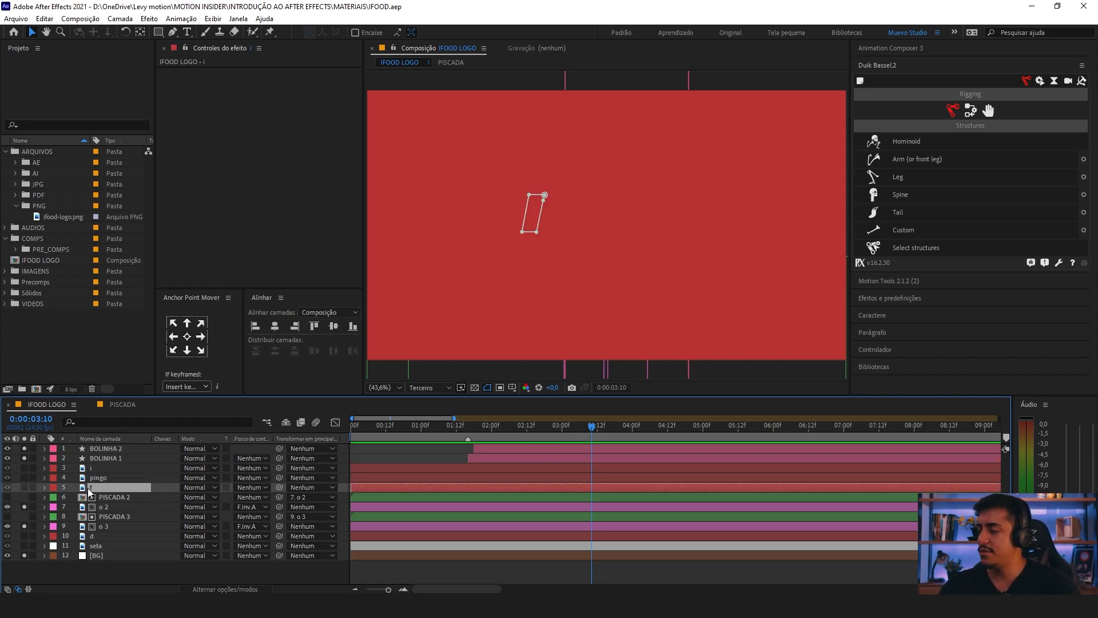
left_click(110, 469, "shift")
left_click_drag(91, 467, 111, 449)
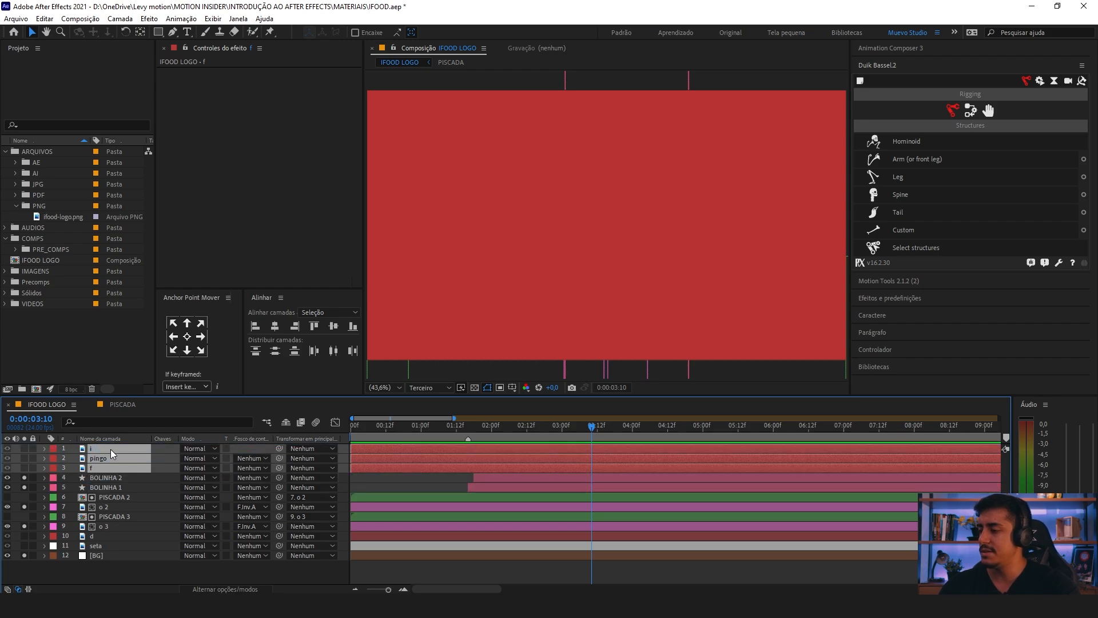
Step: Duplicate the o 2 and o 3 layers and place both copies directly beneath the f layer
left_click(108, 526)
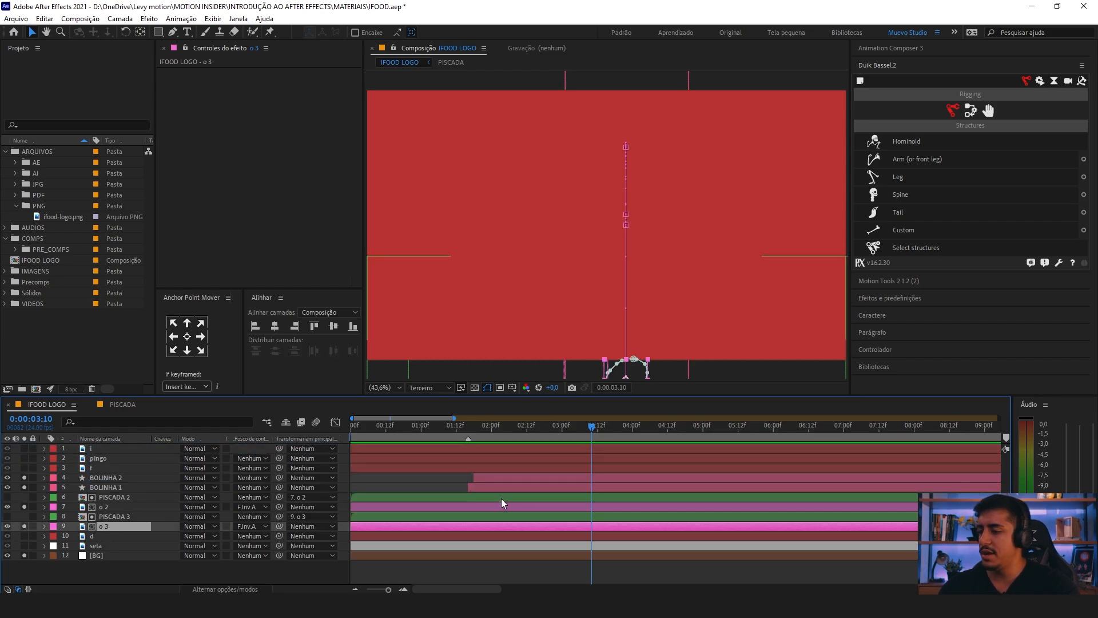
scroll(501, 459, "down", 2)
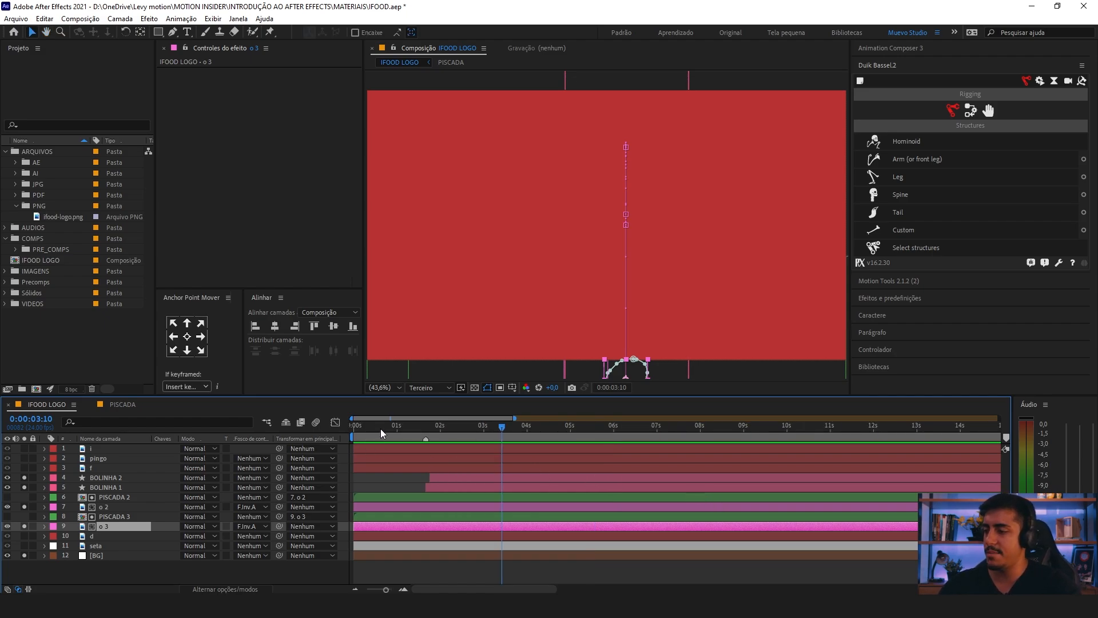
left_click(351, 428)
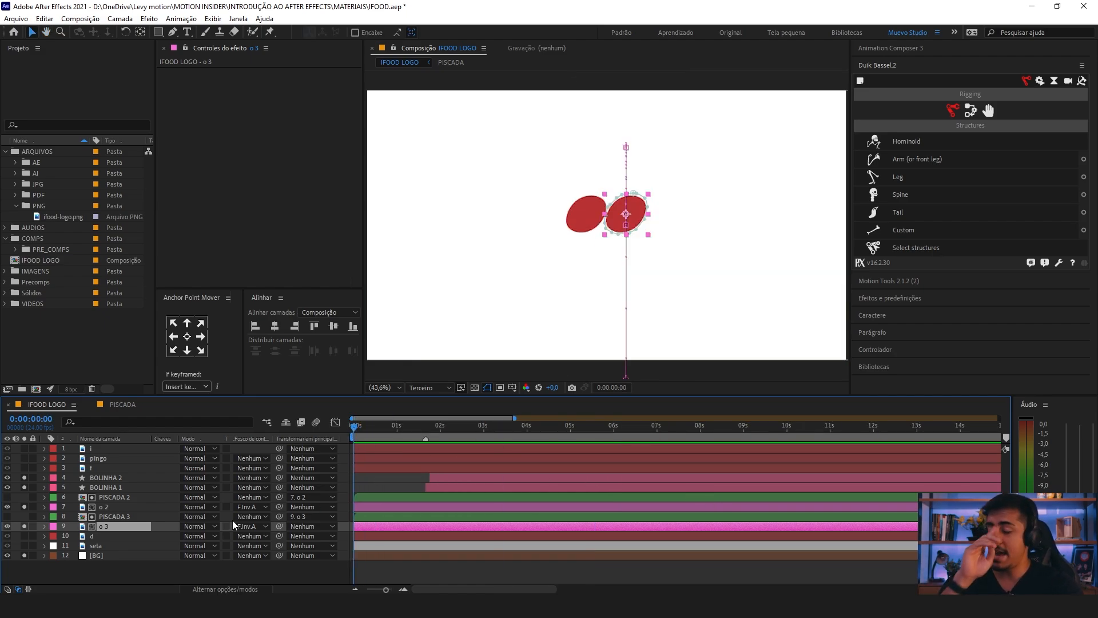
left_click(125, 508, "ctrl")
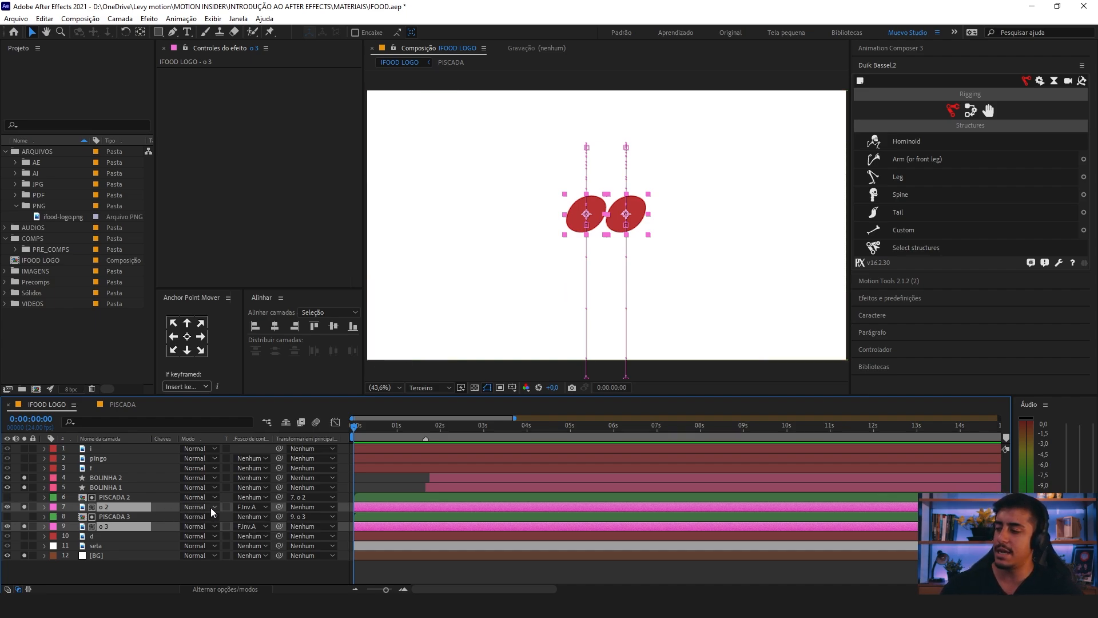
key("ctrl+d")
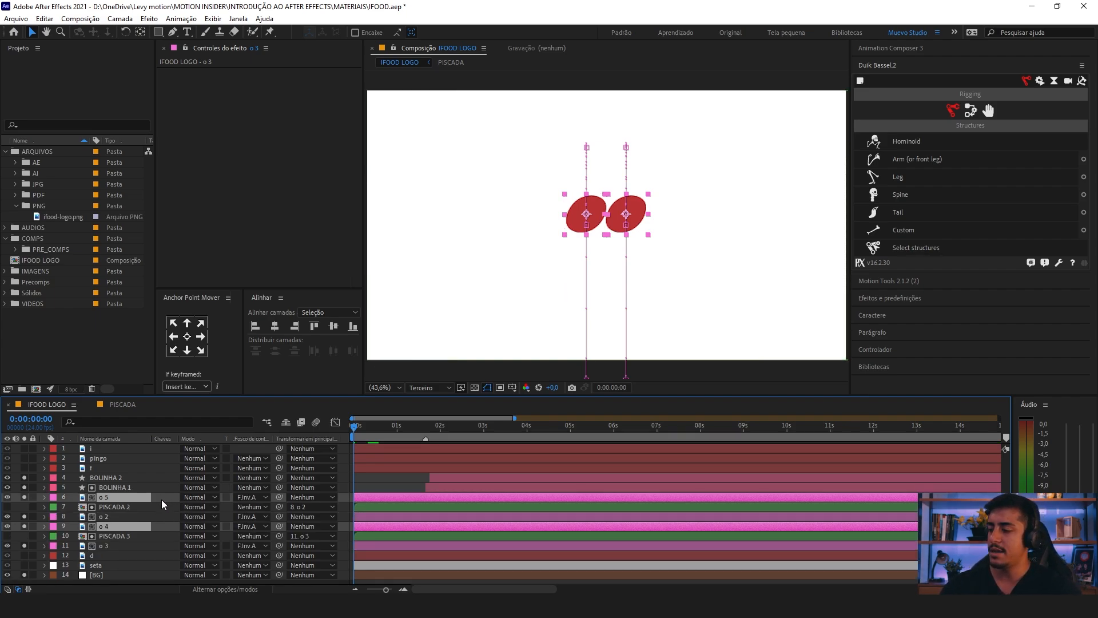
left_click_drag(103, 502, 229, 475)
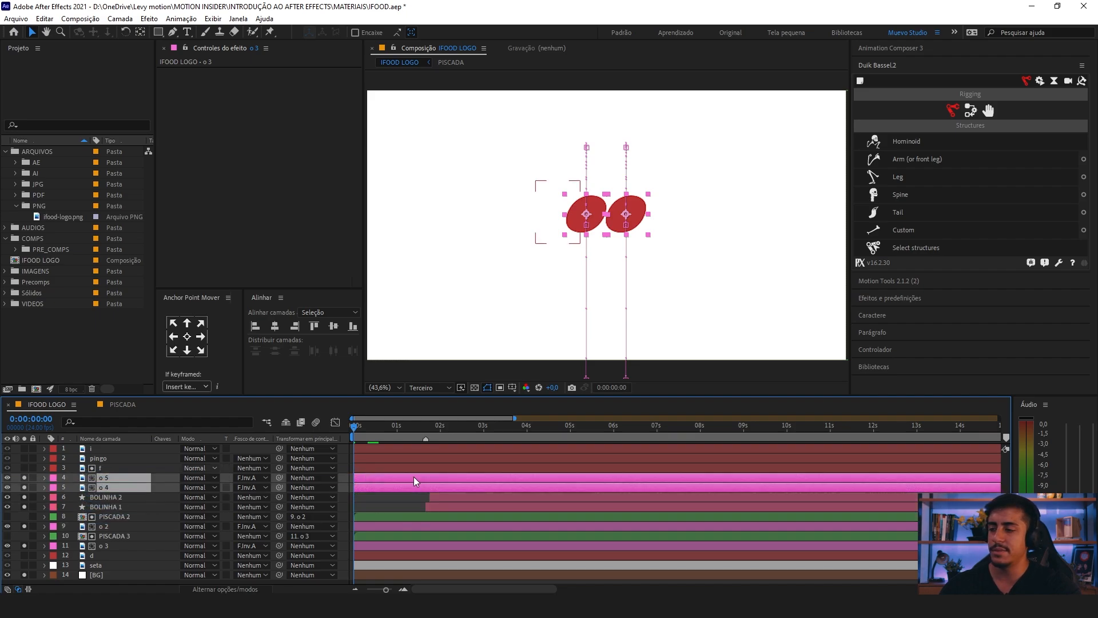
Step: Remove the track matte from o 5 and o 4 and label the i, pingo, f, o 5 and o 4 layers white (Branco)
left_click(250, 477)
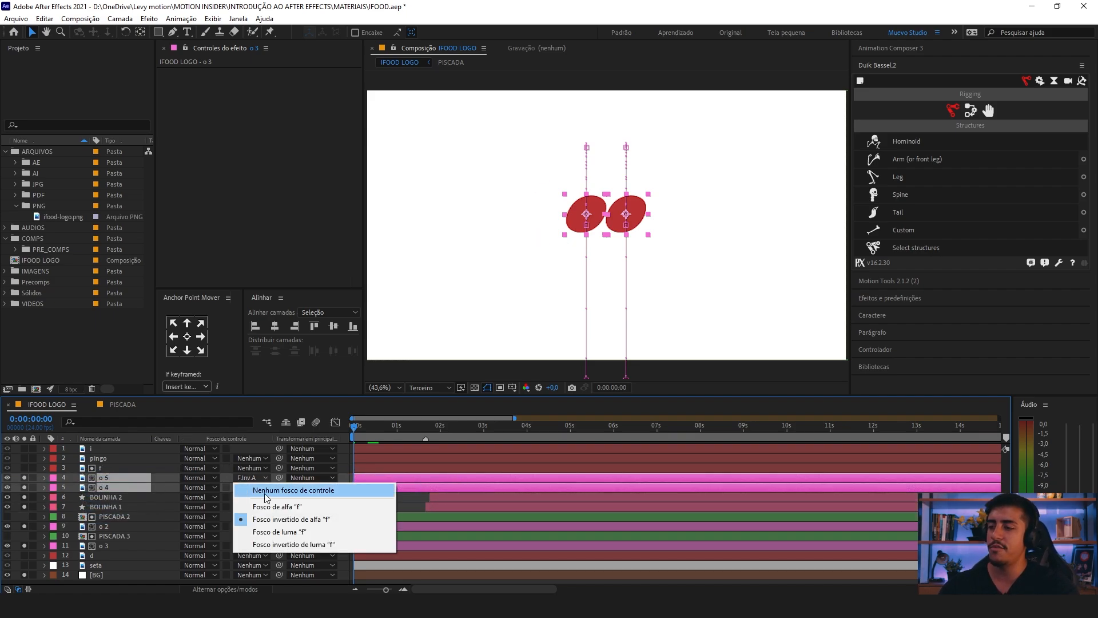
left_click(266, 495)
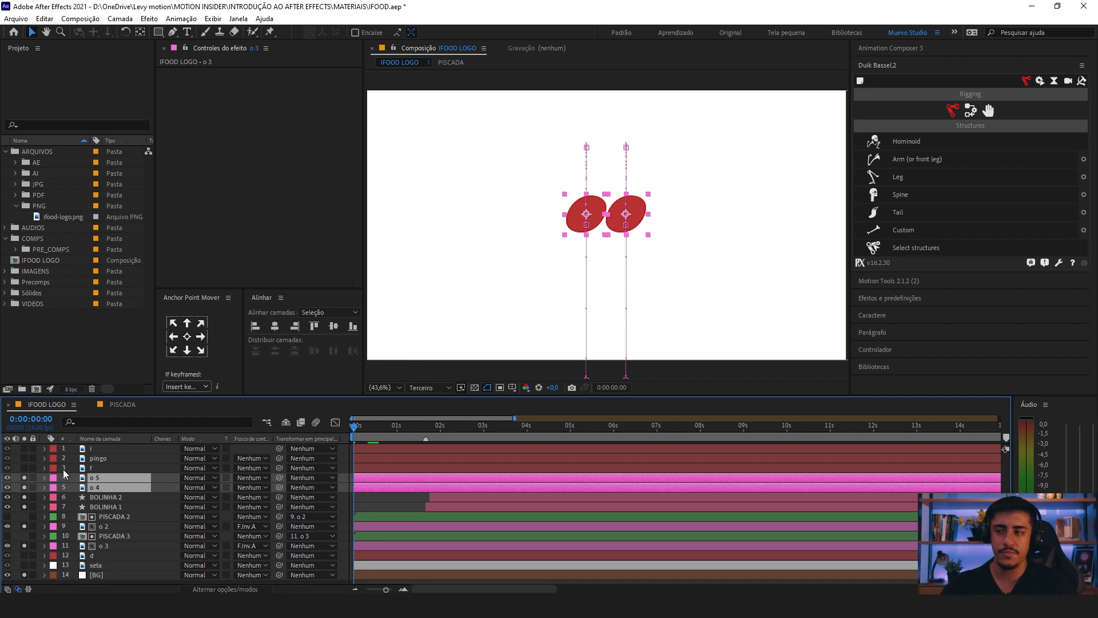
left_click_drag(70, 446, 93, 487)
left_click(53, 449)
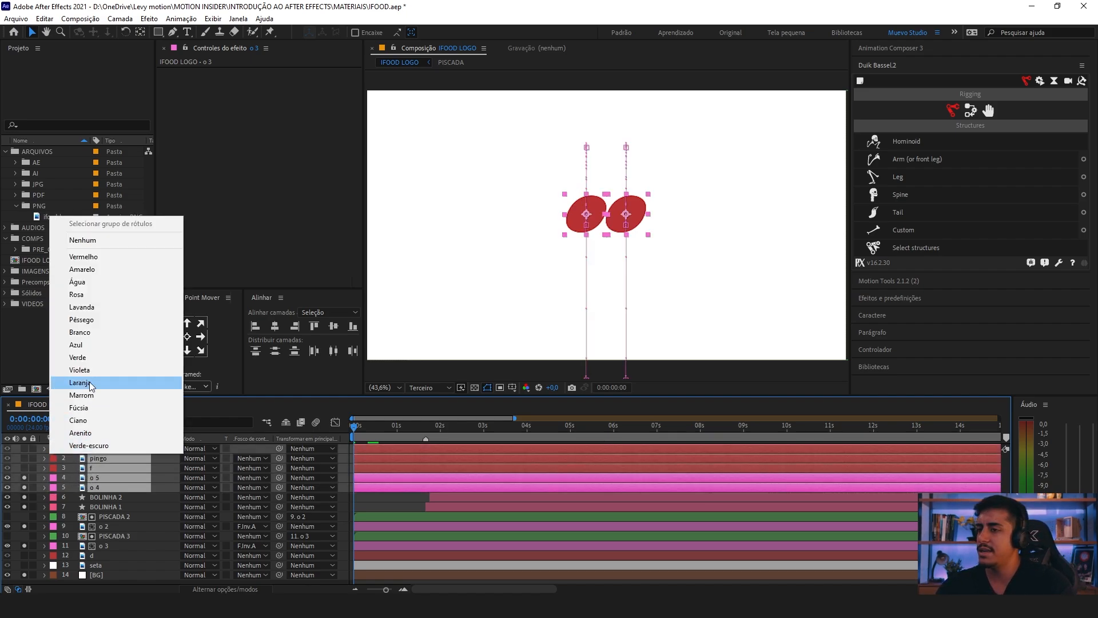
left_click(83, 331)
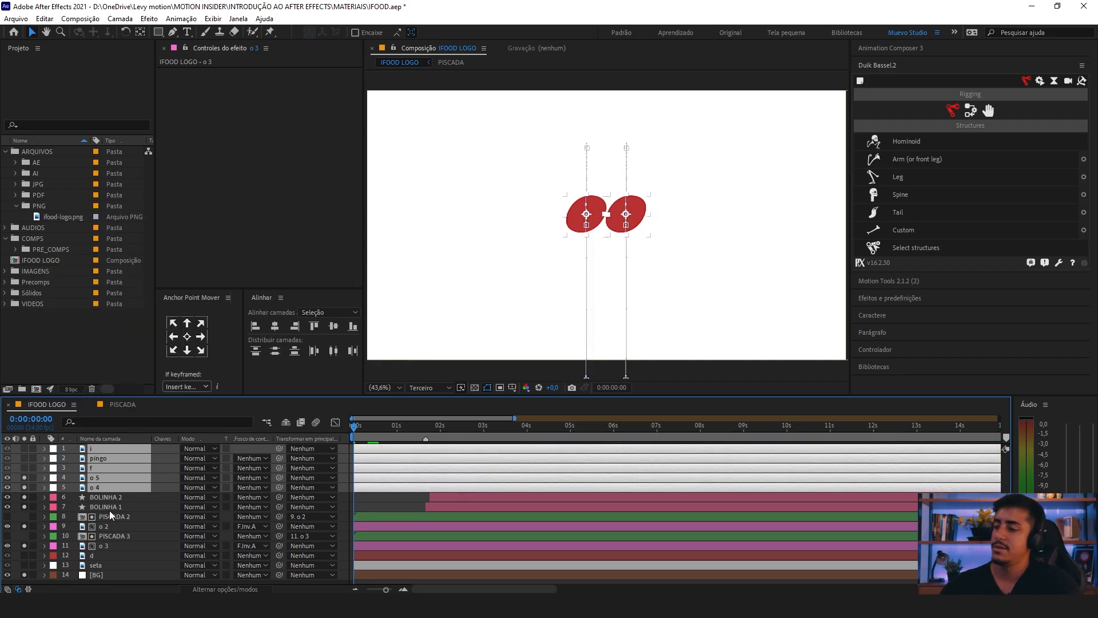
Step: Remove the Position keyframes from the o 5 and o 4 layers and collapse their properties
left_click(375, 498)
left_click(356, 479)
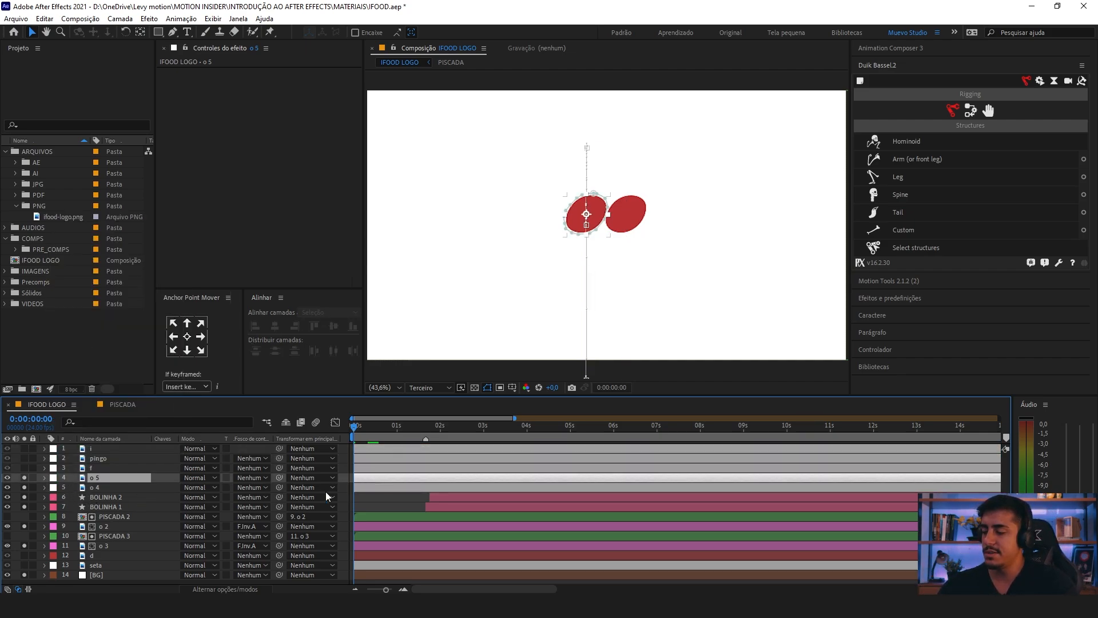
left_click(112, 487, "shift")
key("p")
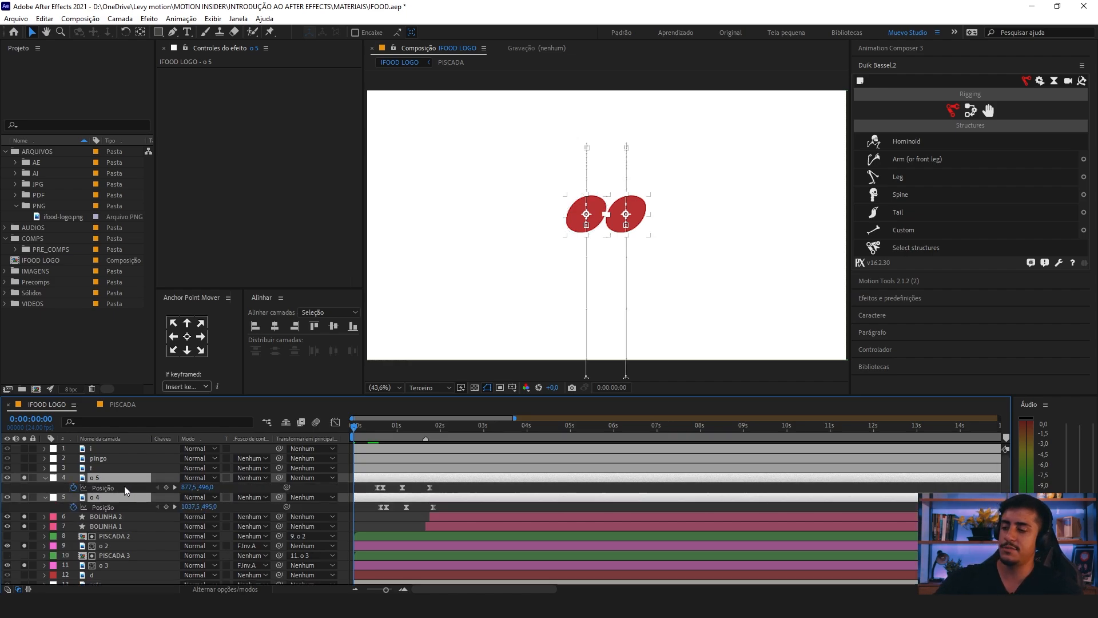
left_click(73, 487)
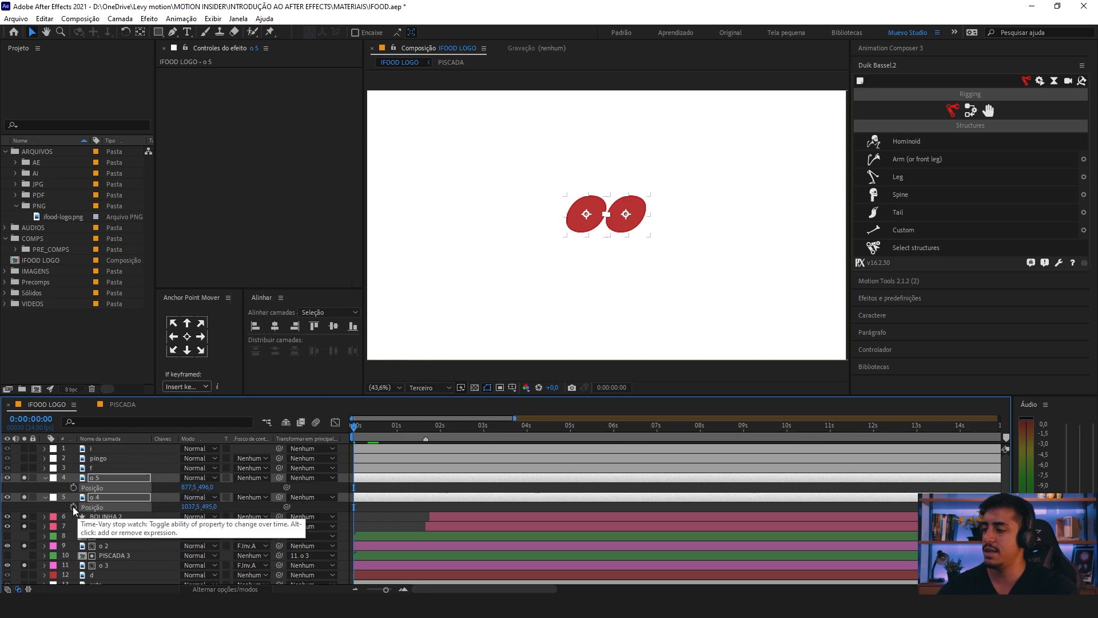
key("p")
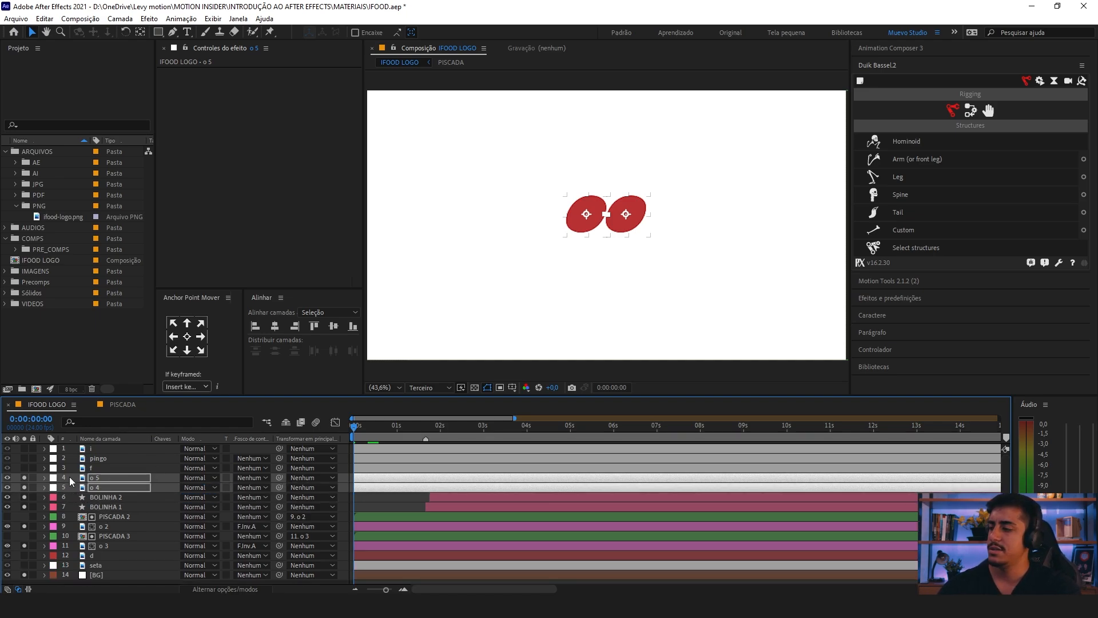
Step: Move the seta layer directly beneath o 4 in the layer stack
left_click_drag(73, 485, 106, 448)
left_click(96, 565)
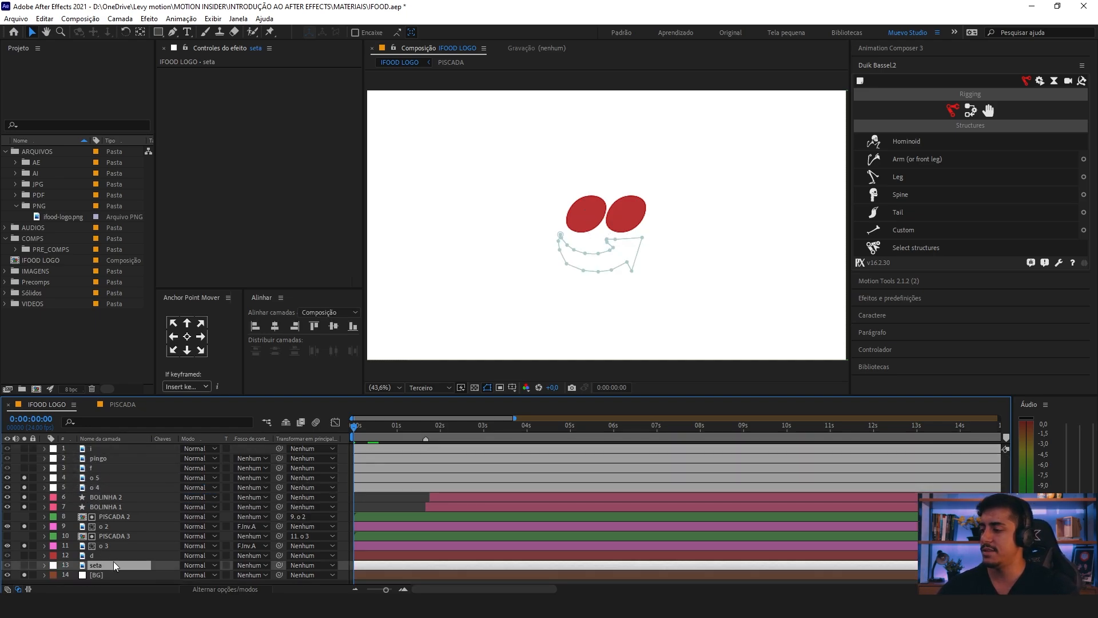
left_click_drag(98, 566, 128, 493)
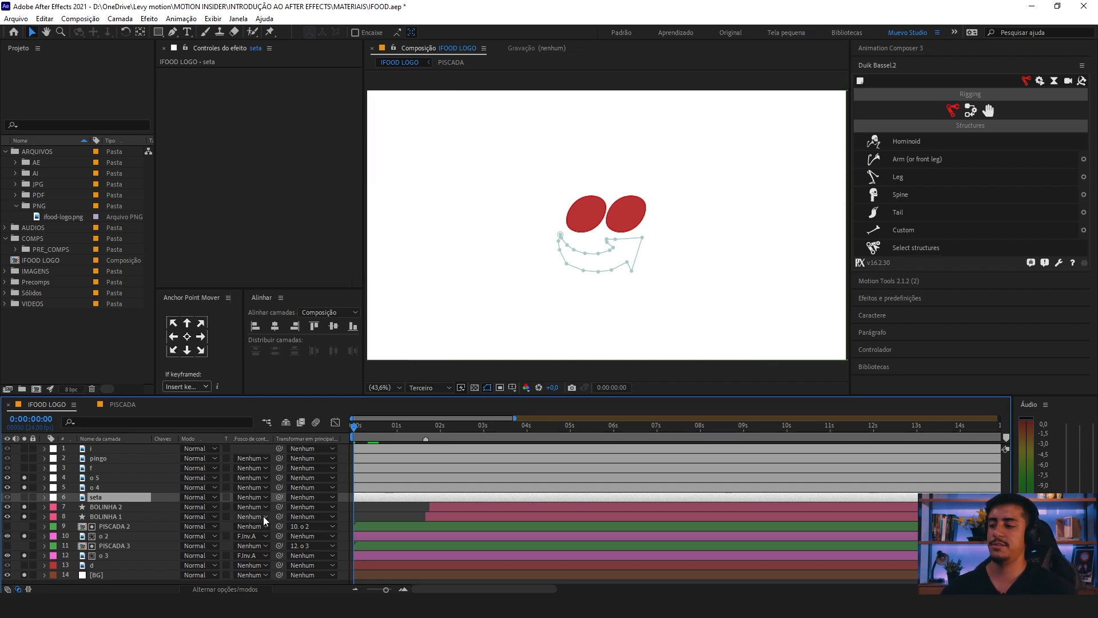
Step: Shift the i, pingo, f, o 5, o 4 and seta layers in time so they start at 2 seconds
left_click(376, 448)
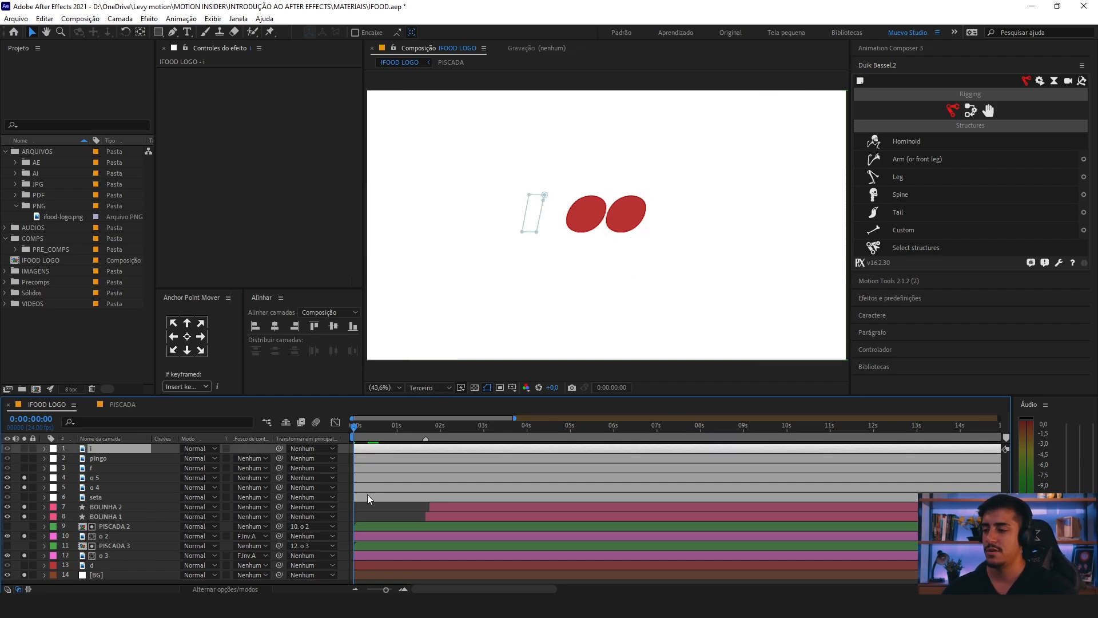
left_click(367, 494, "shift")
left_click_drag(372, 458, 452, 459)
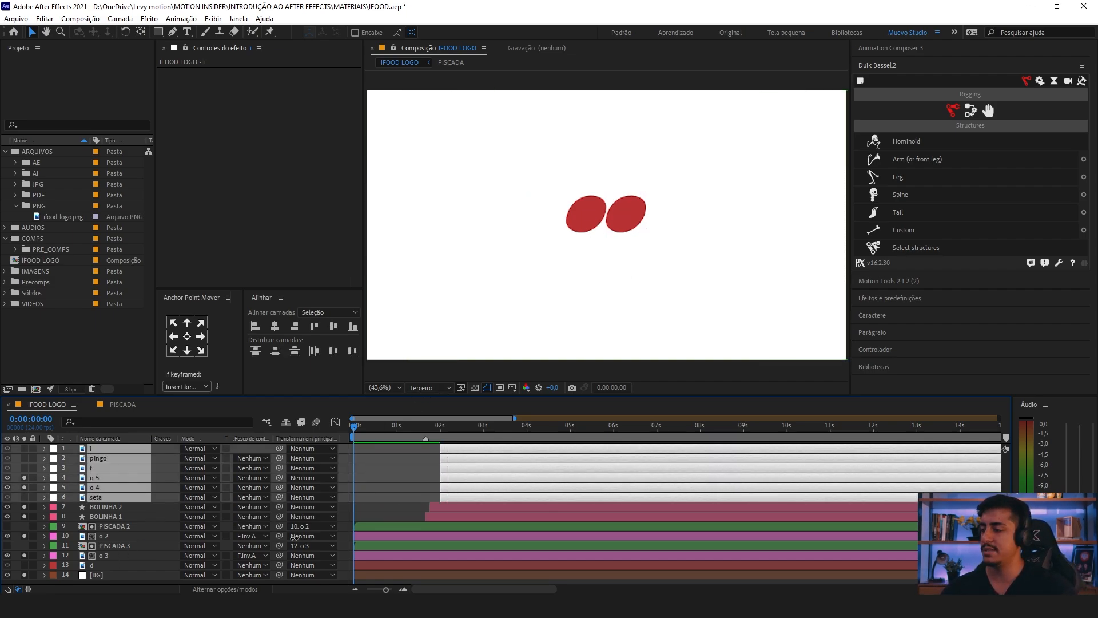
Step: Label the d layer white (Branco) and place it directly beneath seta, starting at 2 seconds
left_click(121, 566)
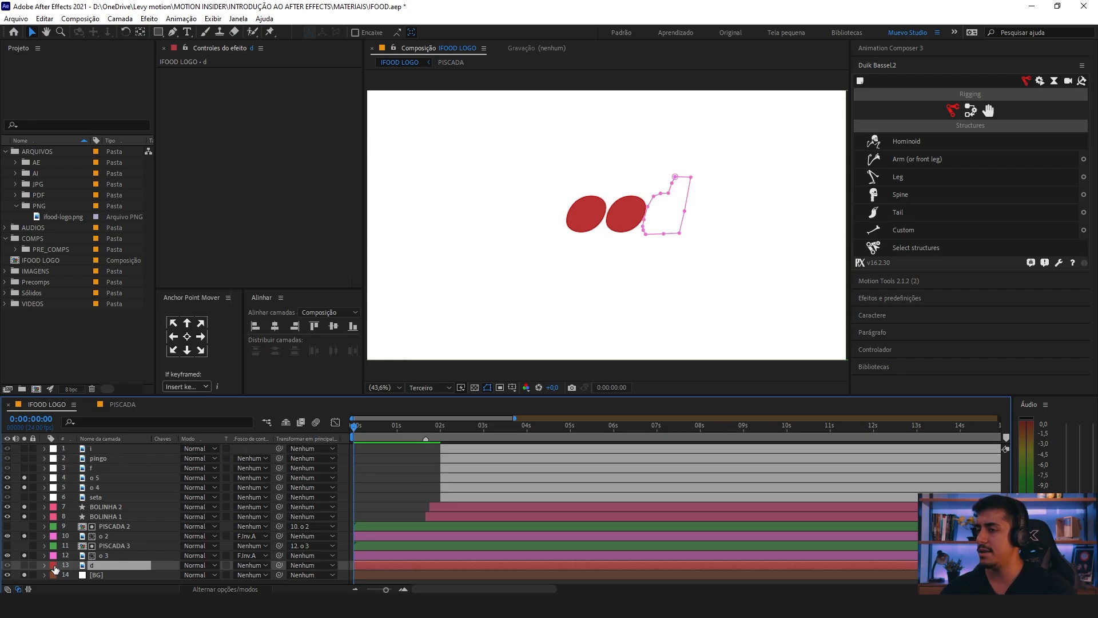
left_click(54, 568)
left_click(83, 452)
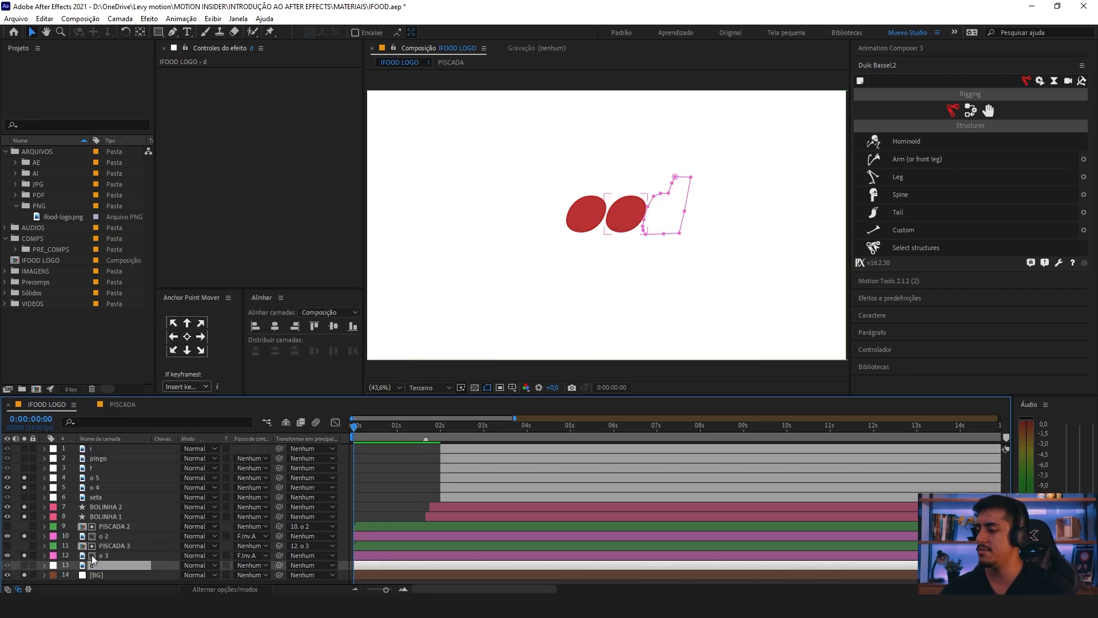
left_click_drag(93, 559, 98, 503)
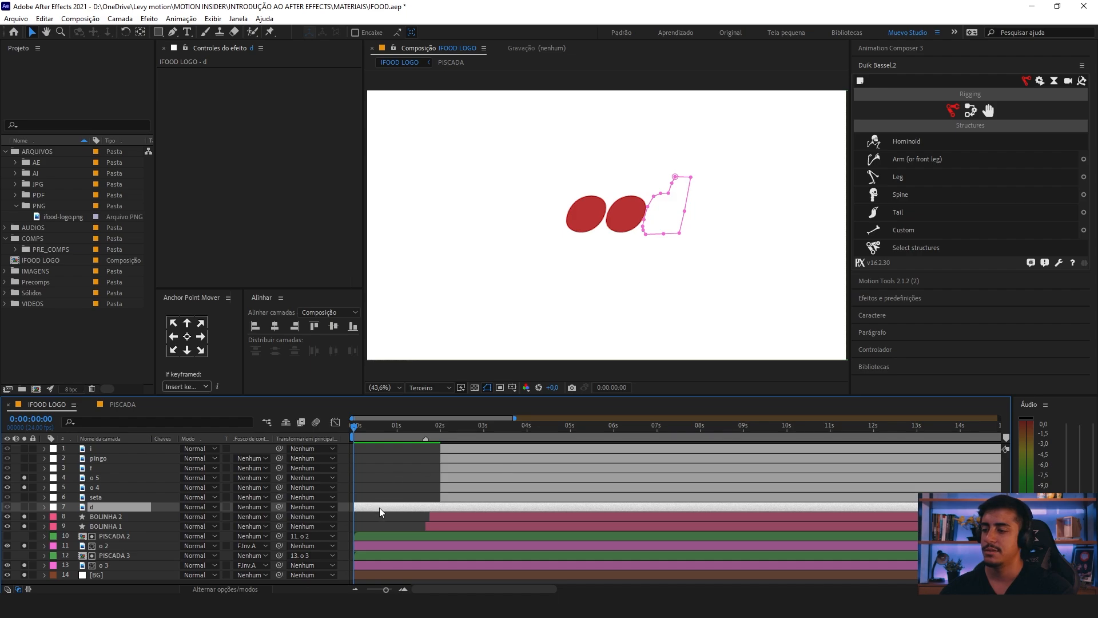
left_click_drag(380, 507, 462, 506)
Step: At 0:00:03:03, turn off solo for the layers from BOLINHA 2 to BG and solo the seven white-labelled logo layers
left_click_drag(444, 430, 489, 429)
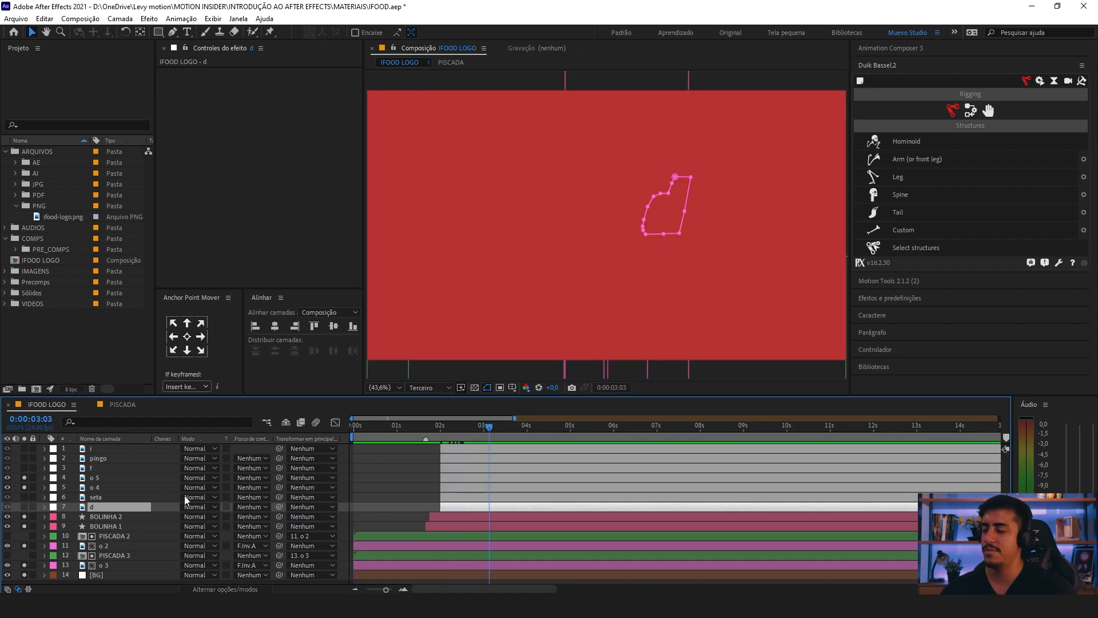
left_click_drag(24, 516, 25, 574)
left_click_drag(24, 478, 22, 448)
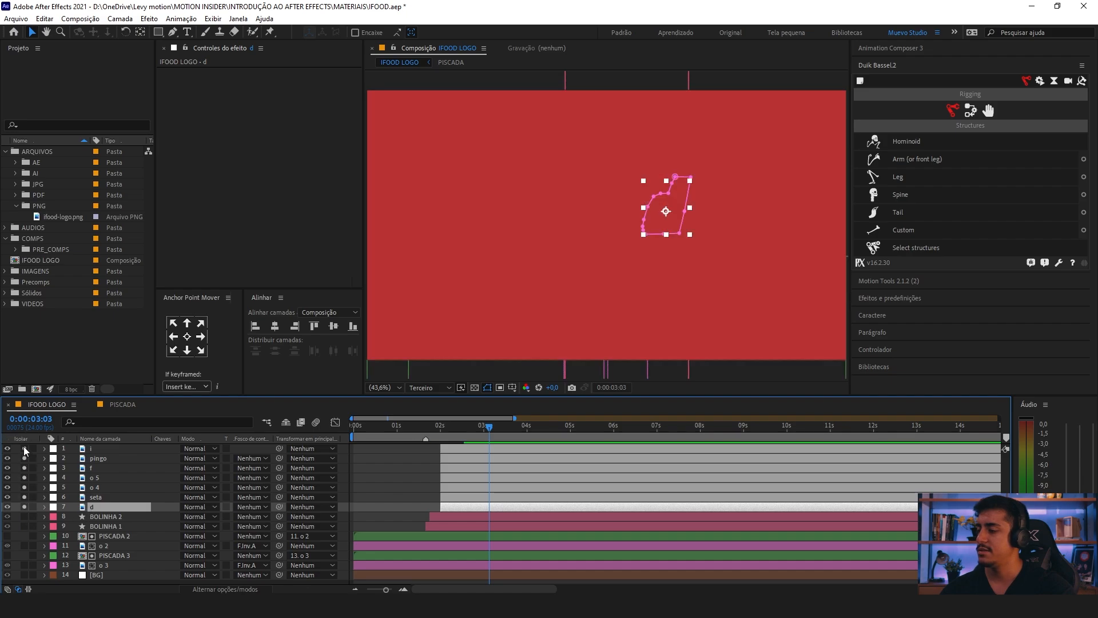
left_click(385, 489)
left_click(456, 509)
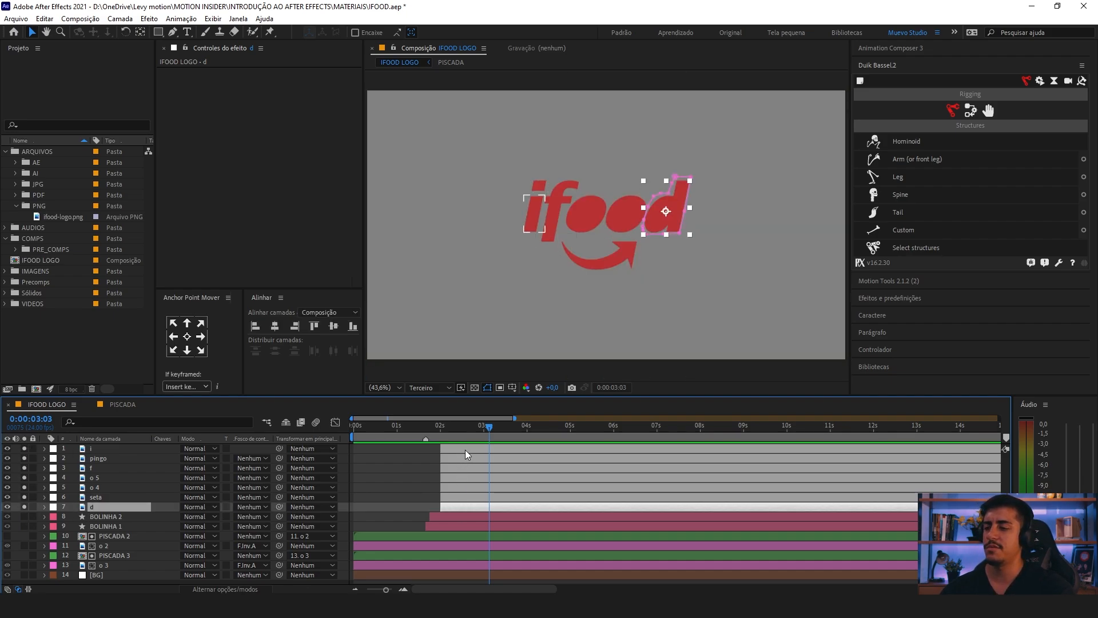
left_click(465, 449, "shift")
left_click(414, 485)
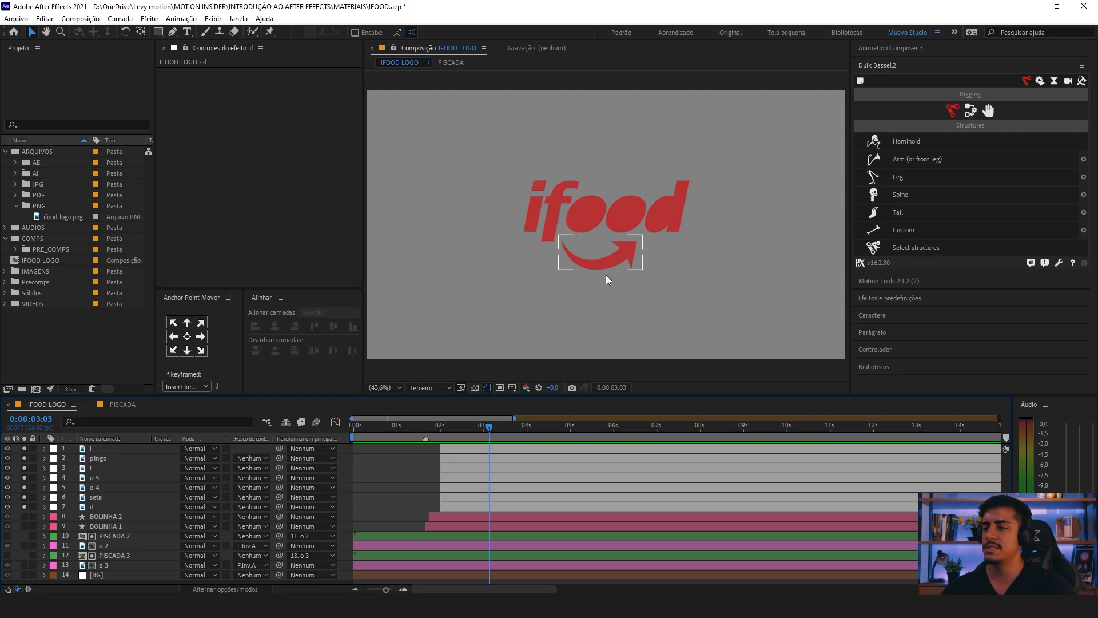
left_click(572, 257)
left_click(420, 451)
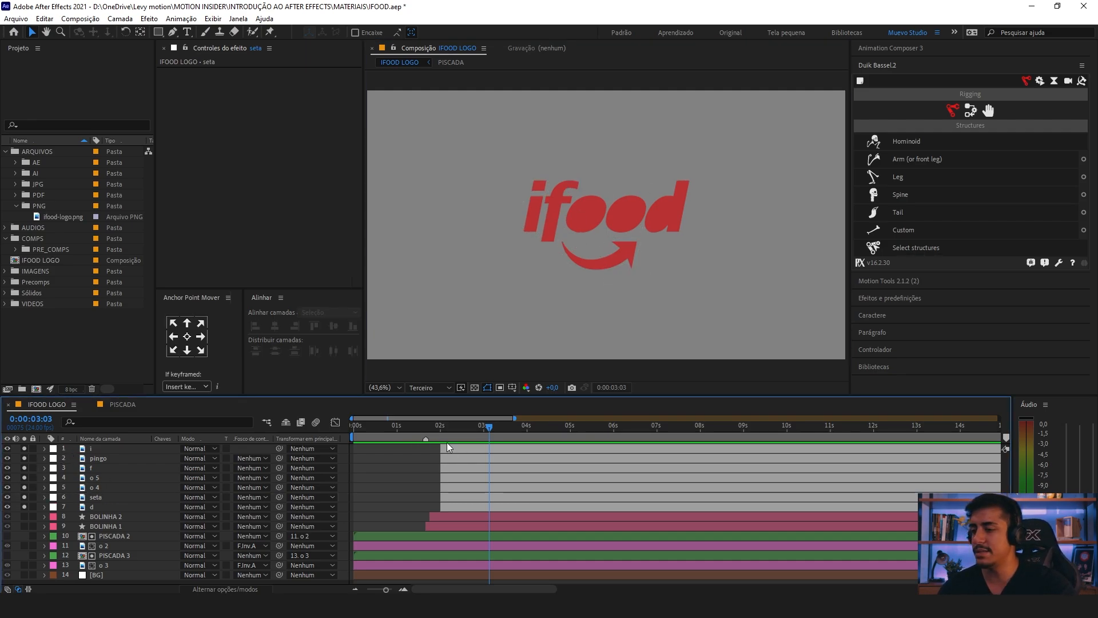
Step: Find the Preenchimento effect by searching for "preen" and apply it to the i layer
left_click(446, 449)
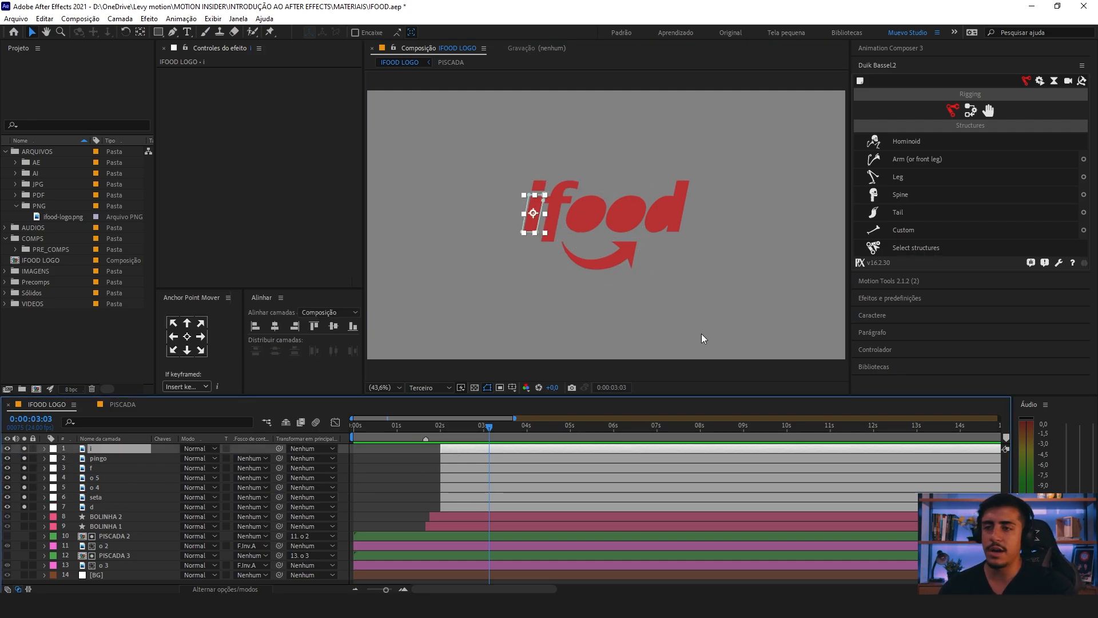
left_click(881, 66)
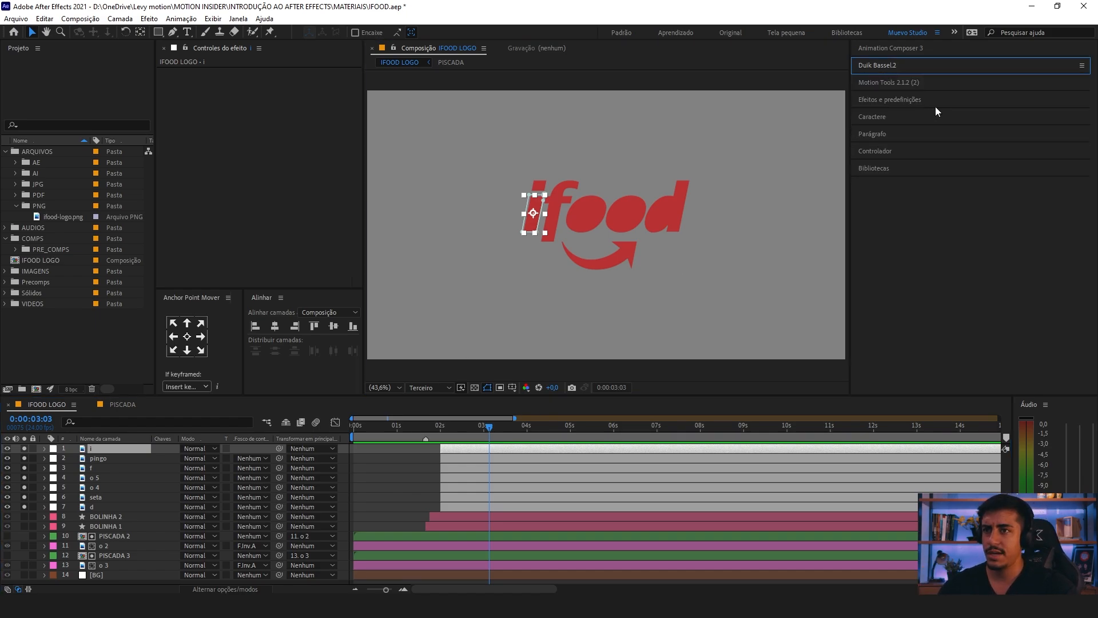
left_click(895, 100)
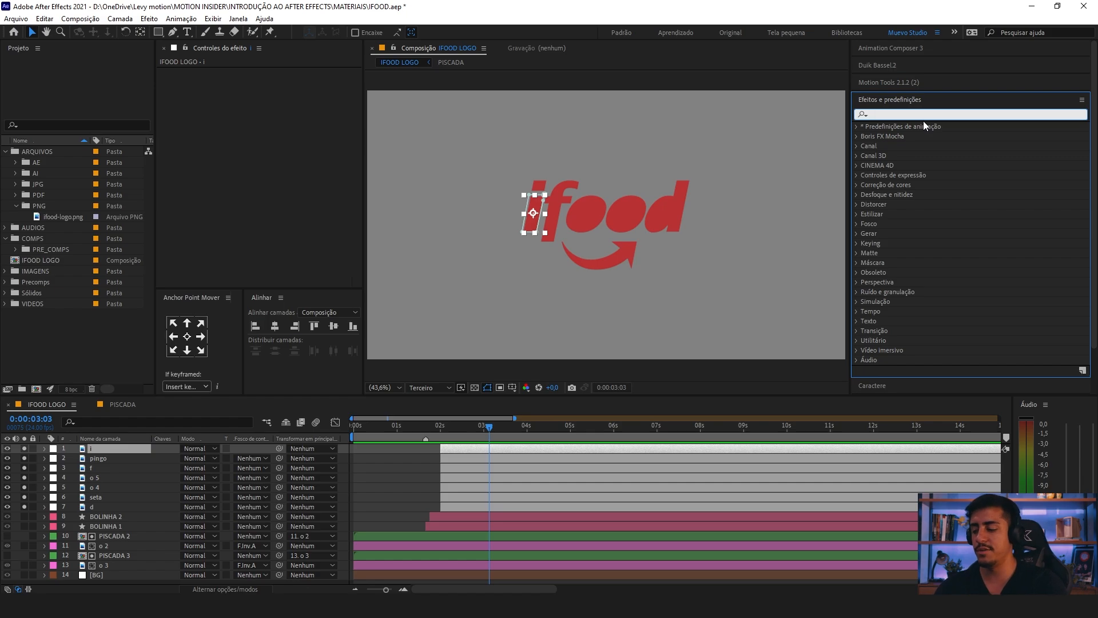
type("preen")
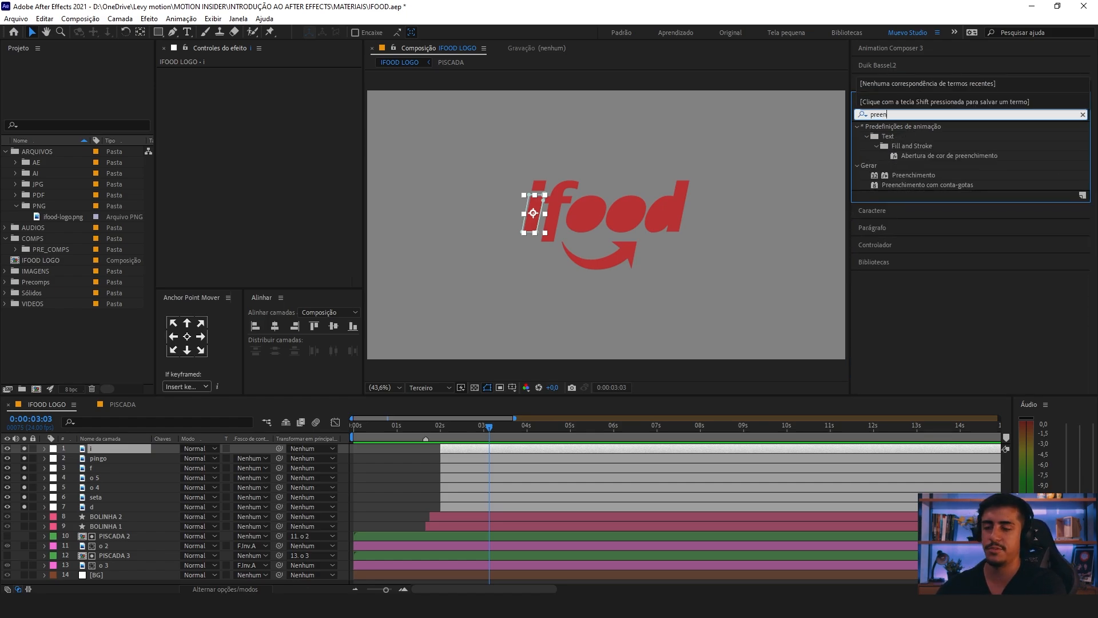
left_click(900, 174)
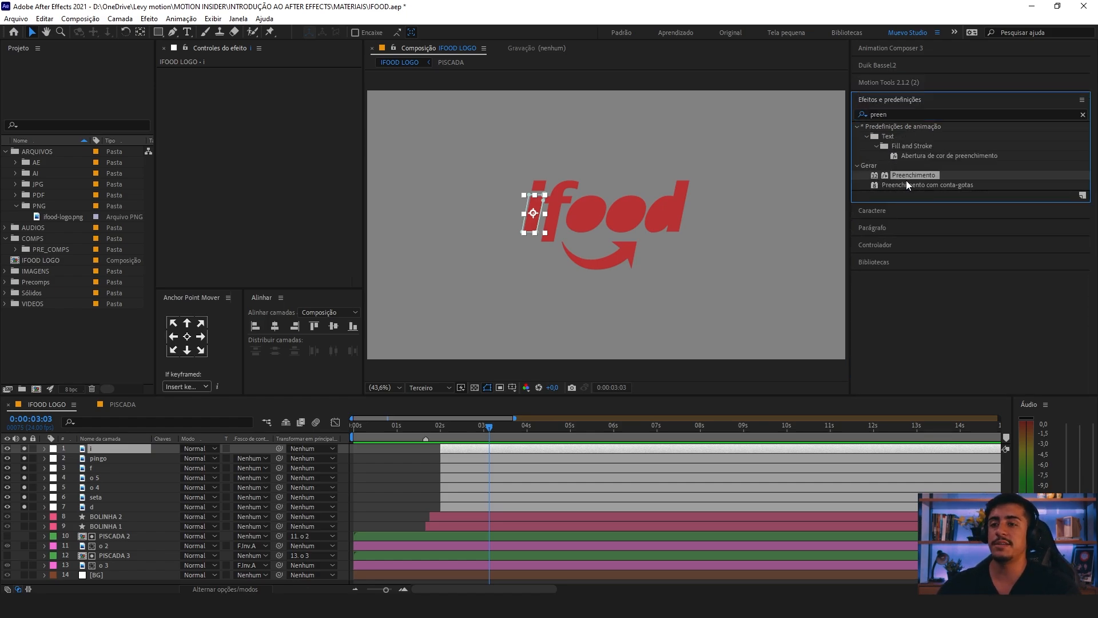
left_click_drag(906, 177, 119, 453)
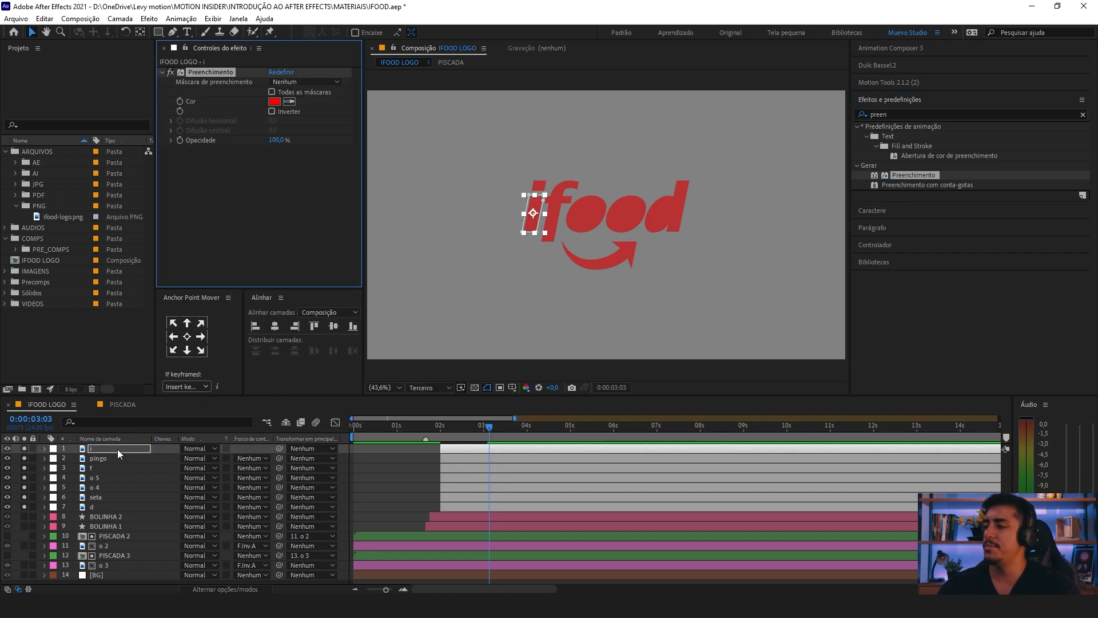
Step: Set the fill colour of the i layer's Preenchimento effect to white (FFFFFF)
left_click(275, 102)
left_click_drag(245, 282, 176, 183)
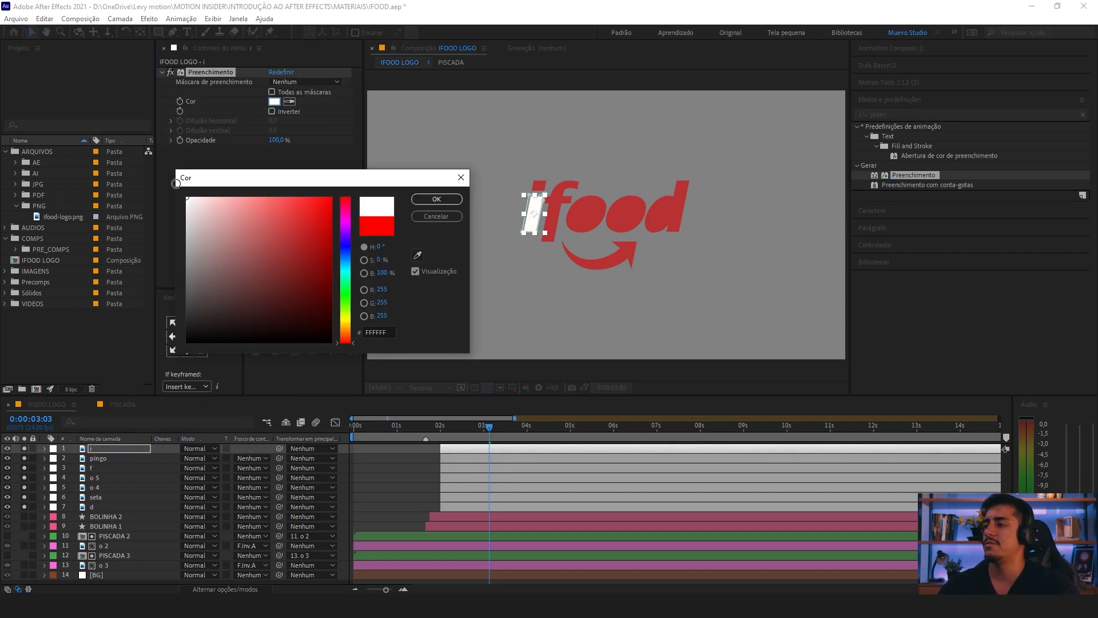
left_click(435, 199)
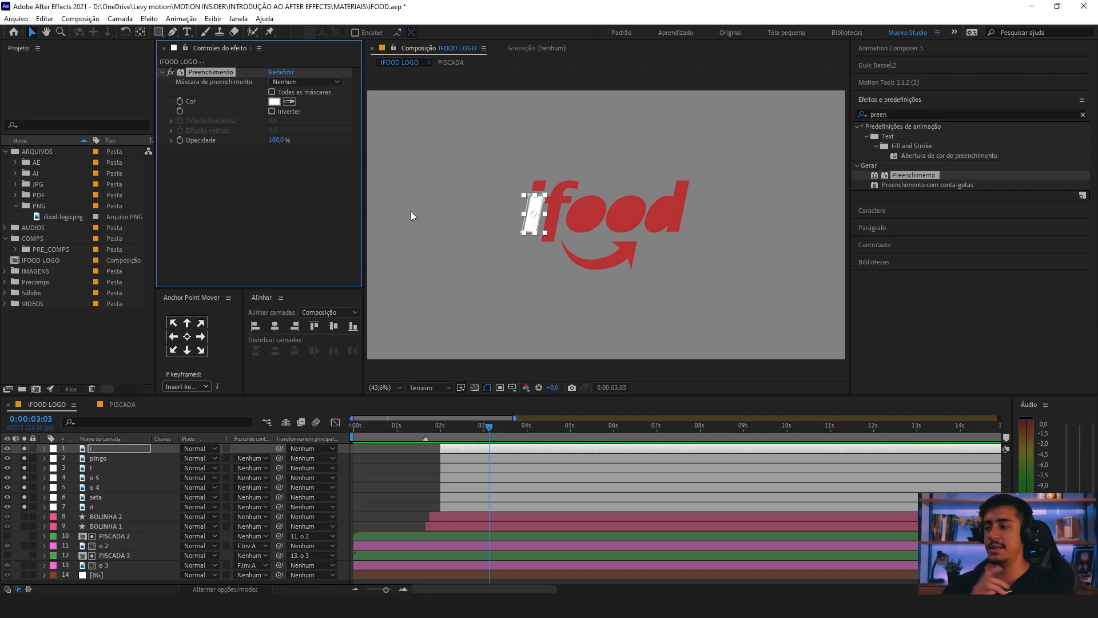
Step: Copy the i layer's Preenchimento effect with property links and paste it onto the six layers from pingo to d
left_click(118, 450)
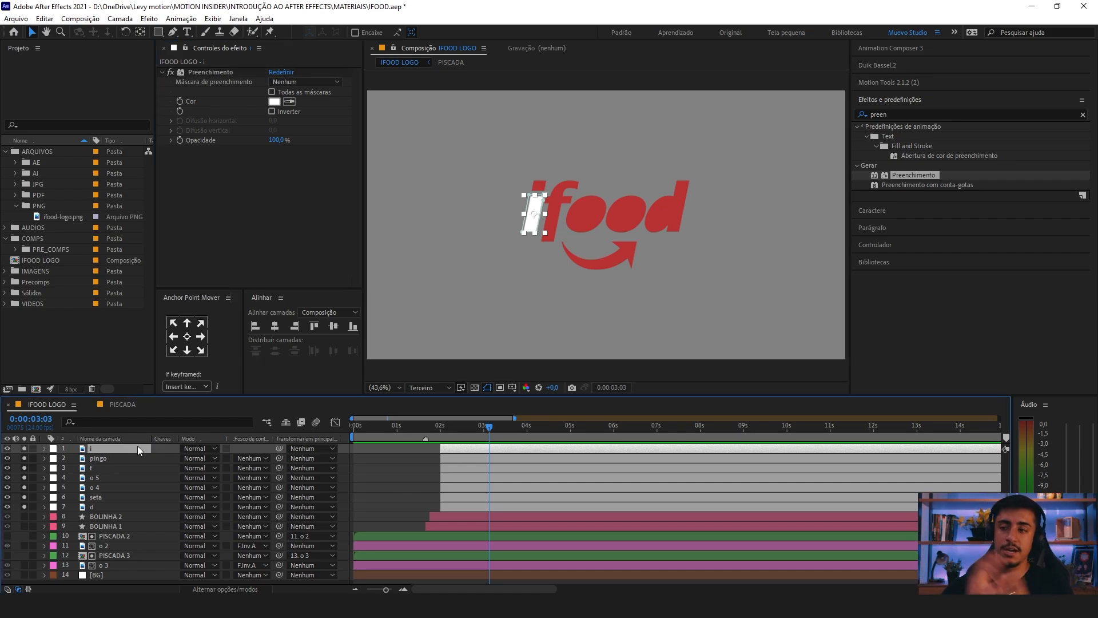
left_click(204, 73)
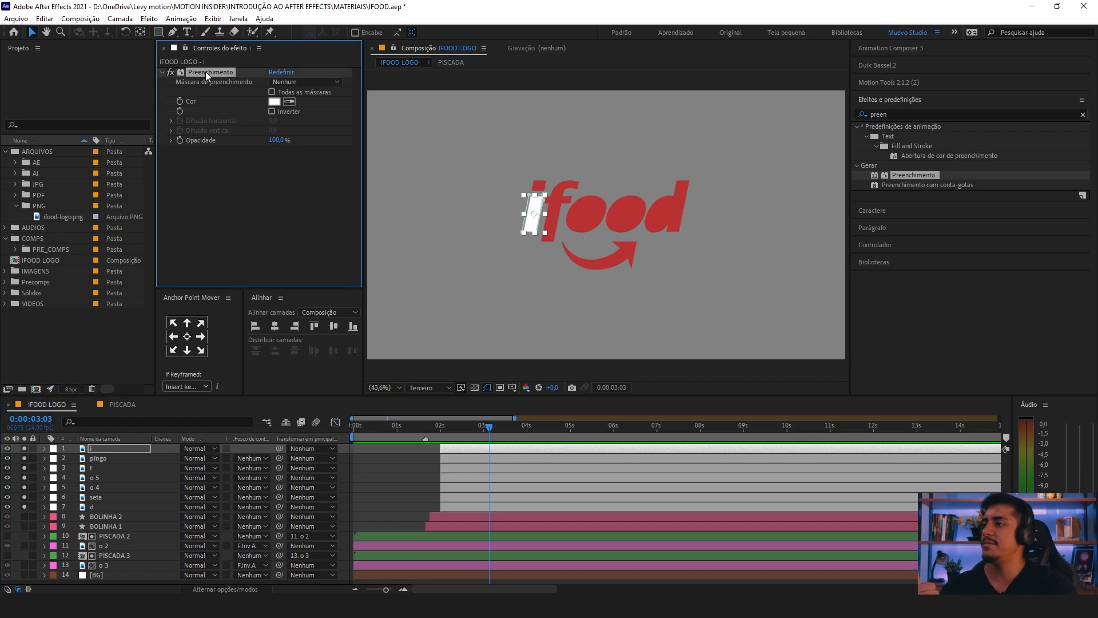
left_click(45, 18)
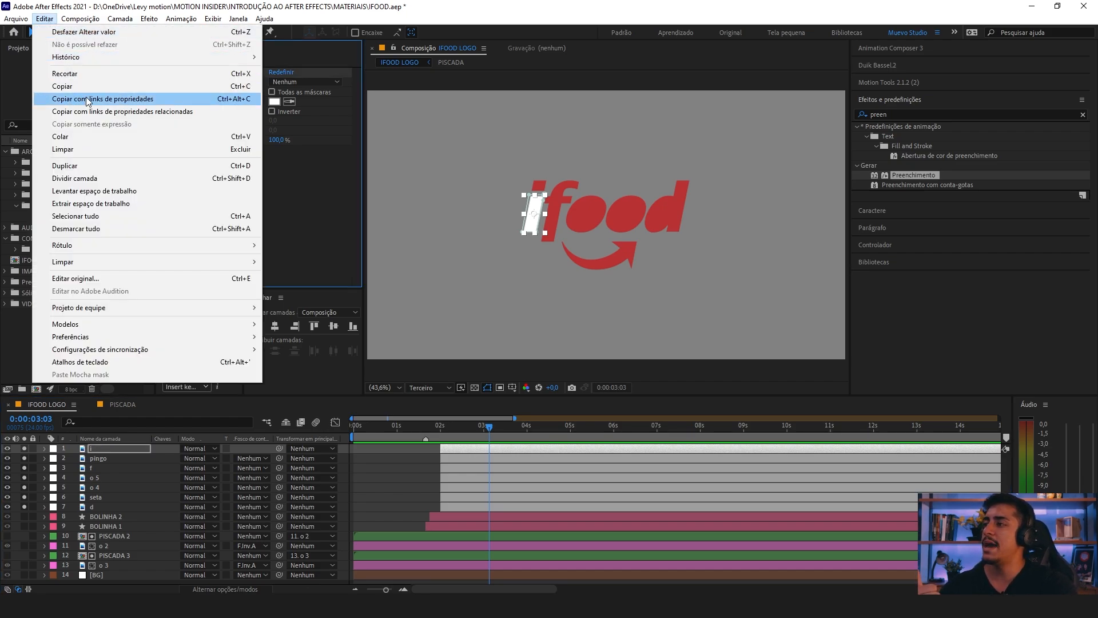
left_click(149, 100)
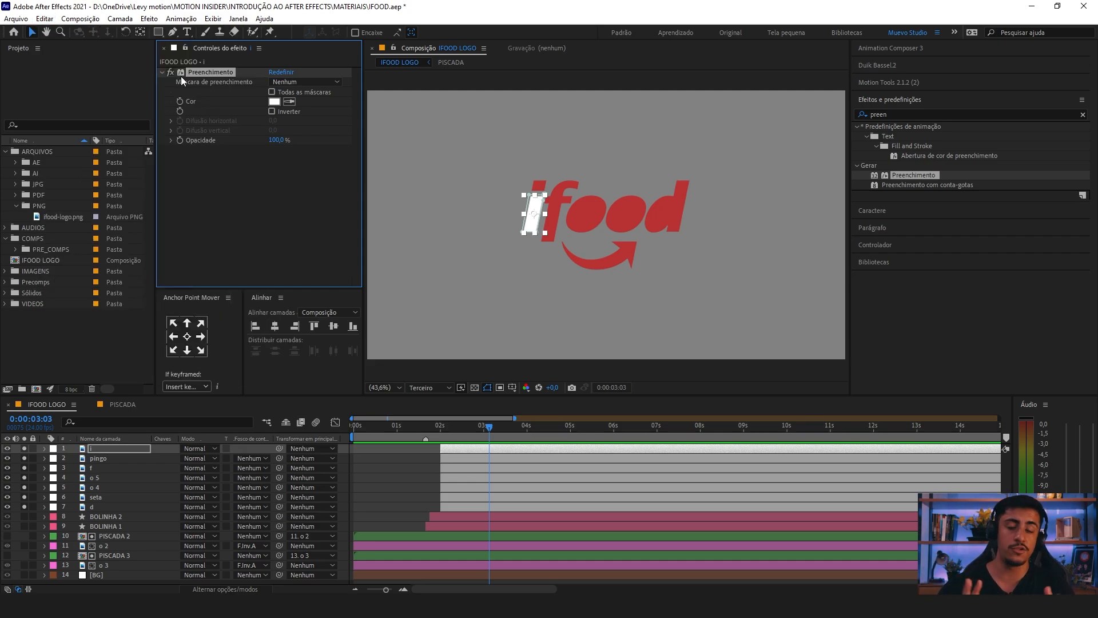
left_click(100, 458)
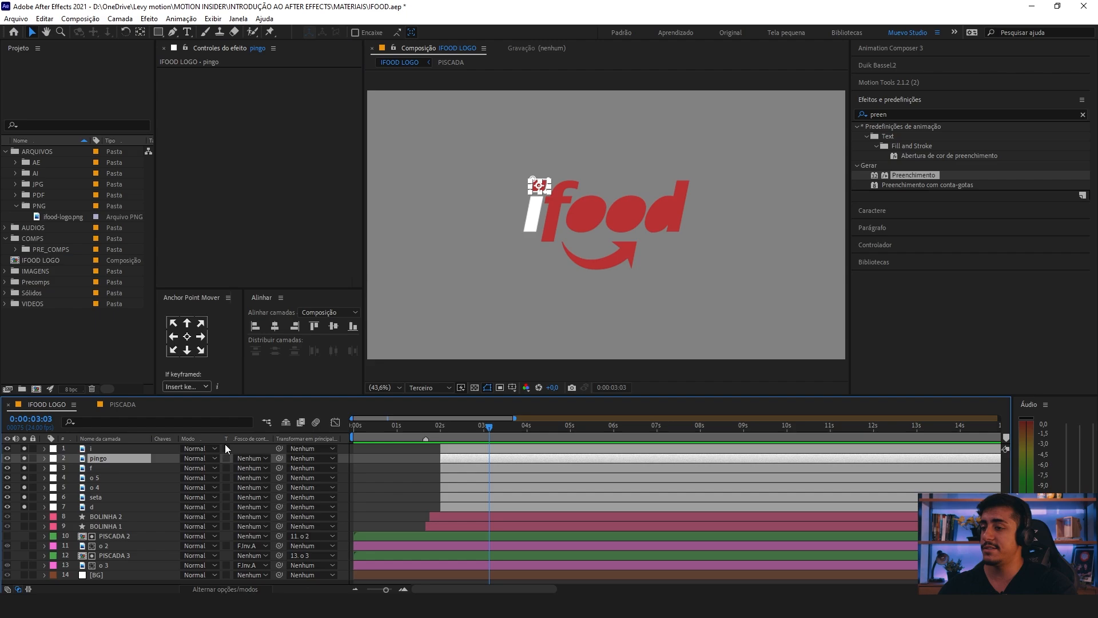
left_click(105, 508, "shift")
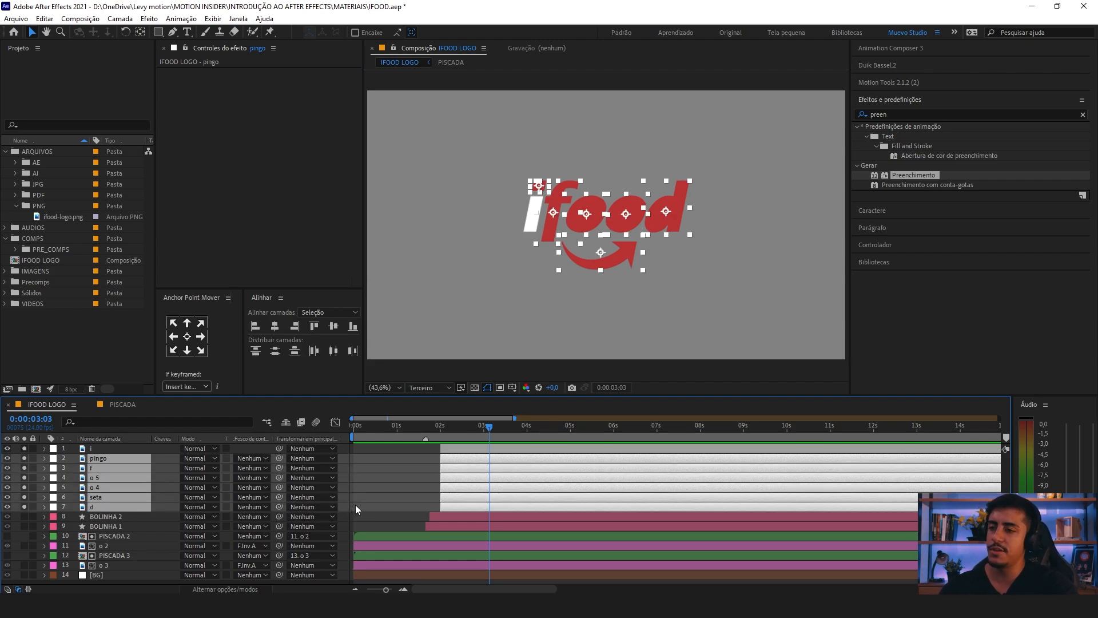
key("ctrl+v")
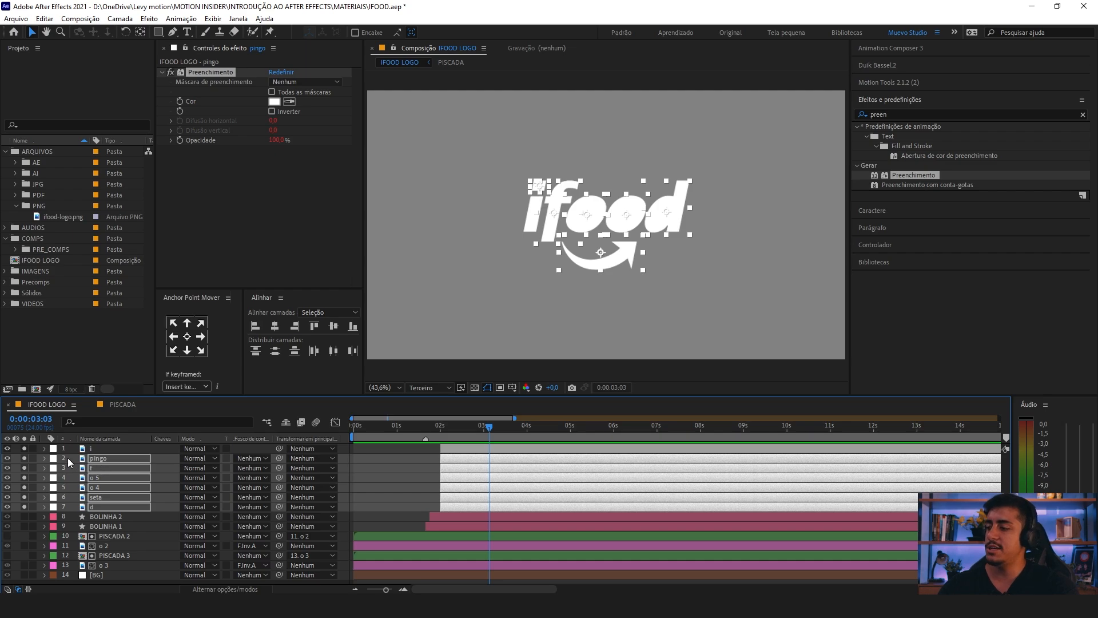
left_click_drag(67, 458, 111, 507)
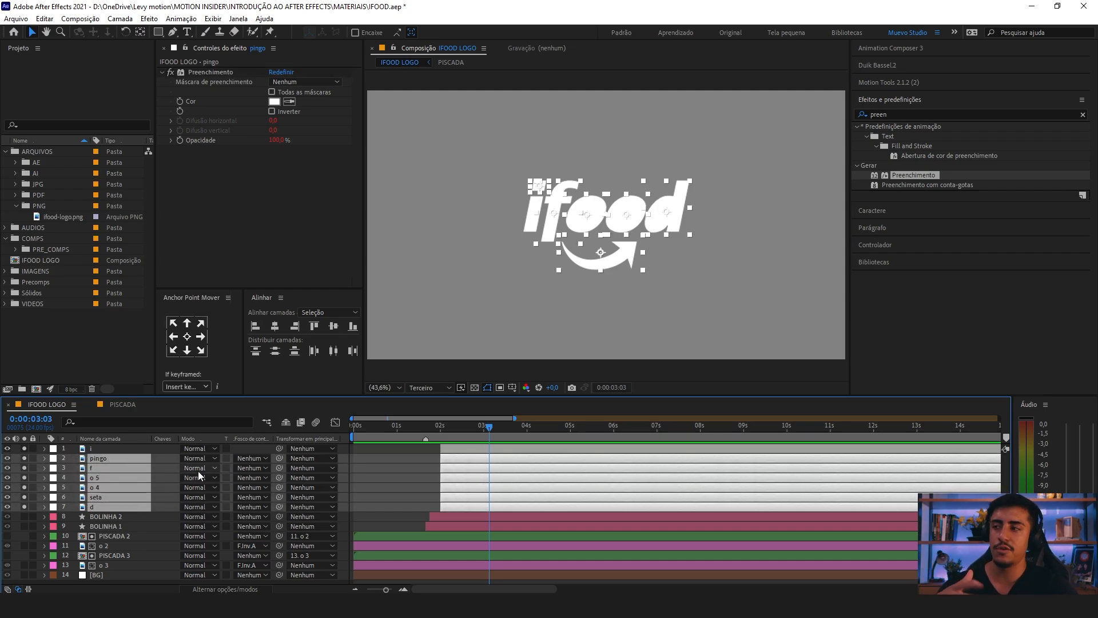
Step: Test the linked fills by previewing magenta (EA00FF) as the i layer's fill colour, and discard the change
left_click(94, 449)
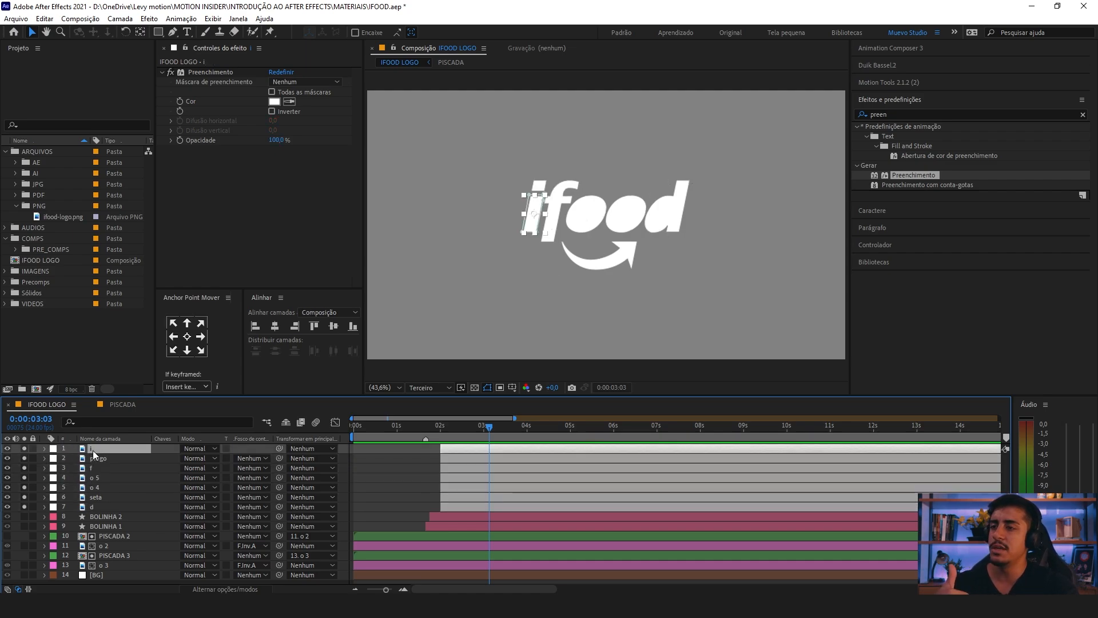
left_click(275, 101)
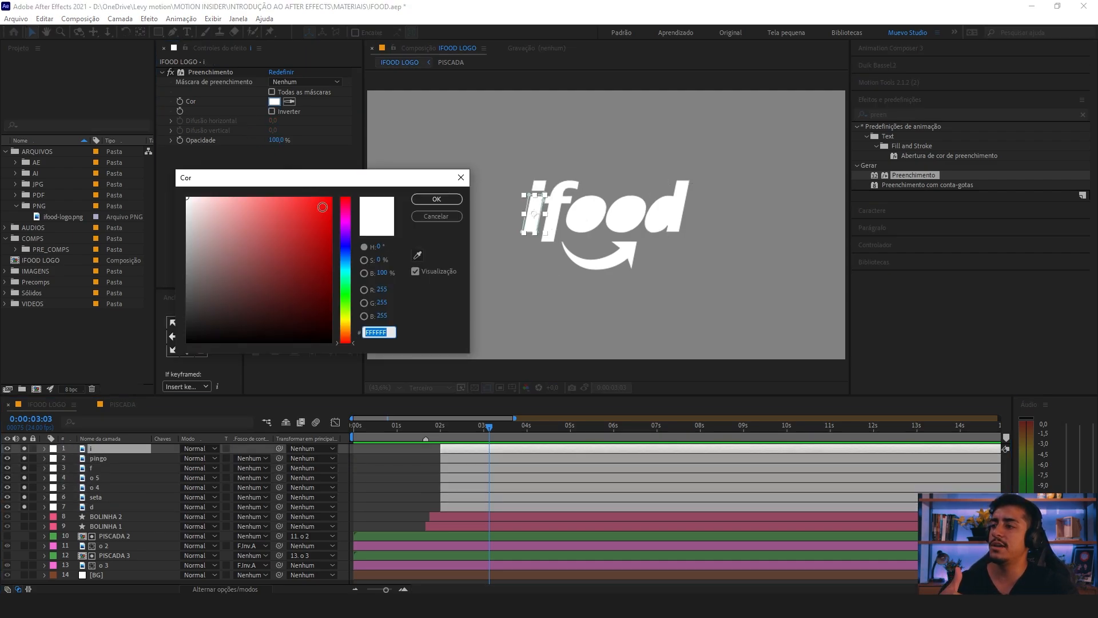
mouse_move(320, 209)
left_mouse_down()
mouse_move(264, 174)
mouse_move(276, 289)
left_mouse_up()
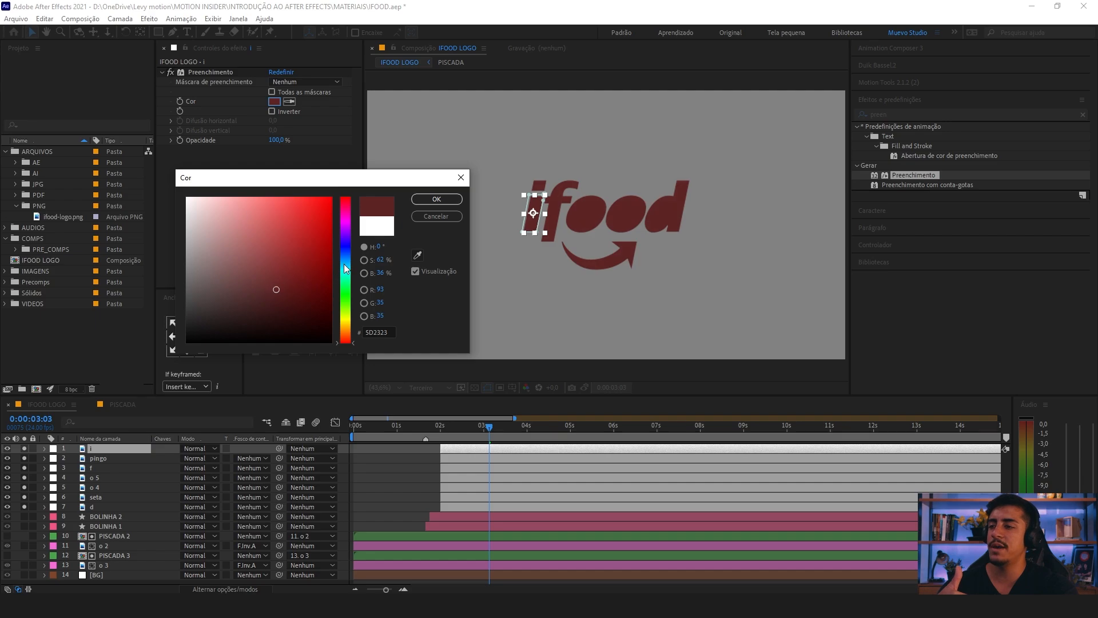
mouse_move(346, 269)
left_mouse_down()
mouse_move(346, 223)
mouse_move(329, 196)
left_mouse_up()
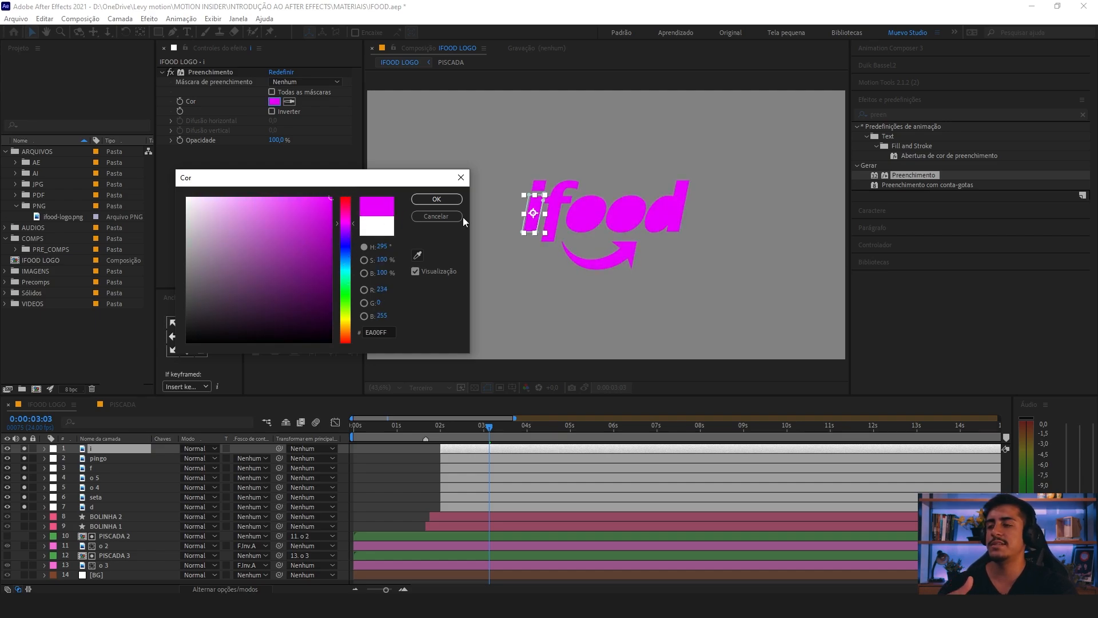
left_click(437, 216)
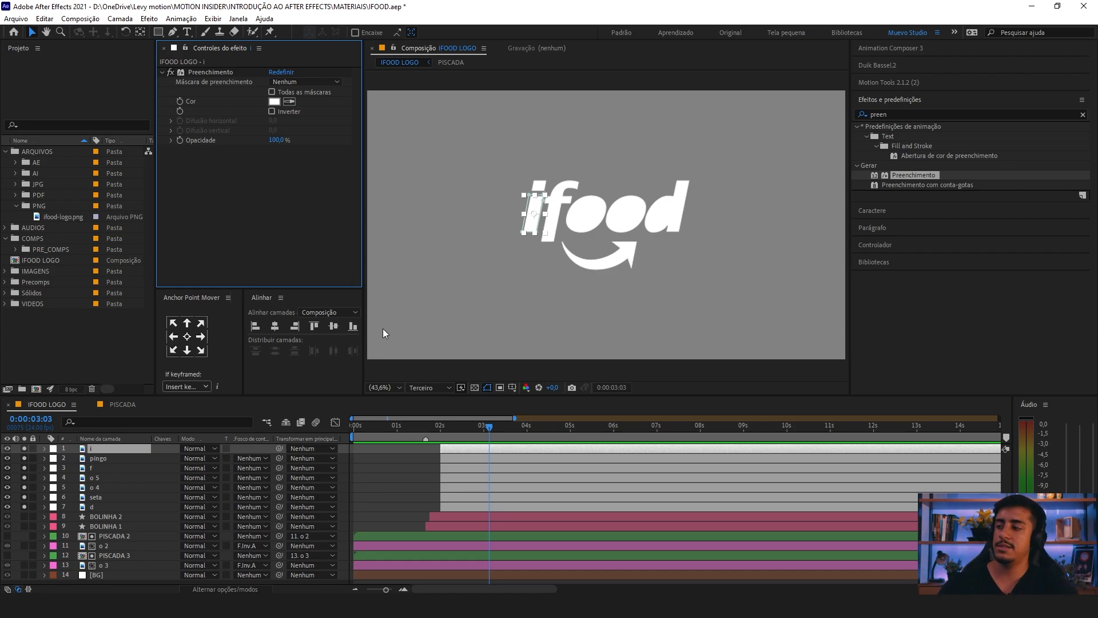
Step: Label the i layer violet (Violeta)
left_click(54, 448)
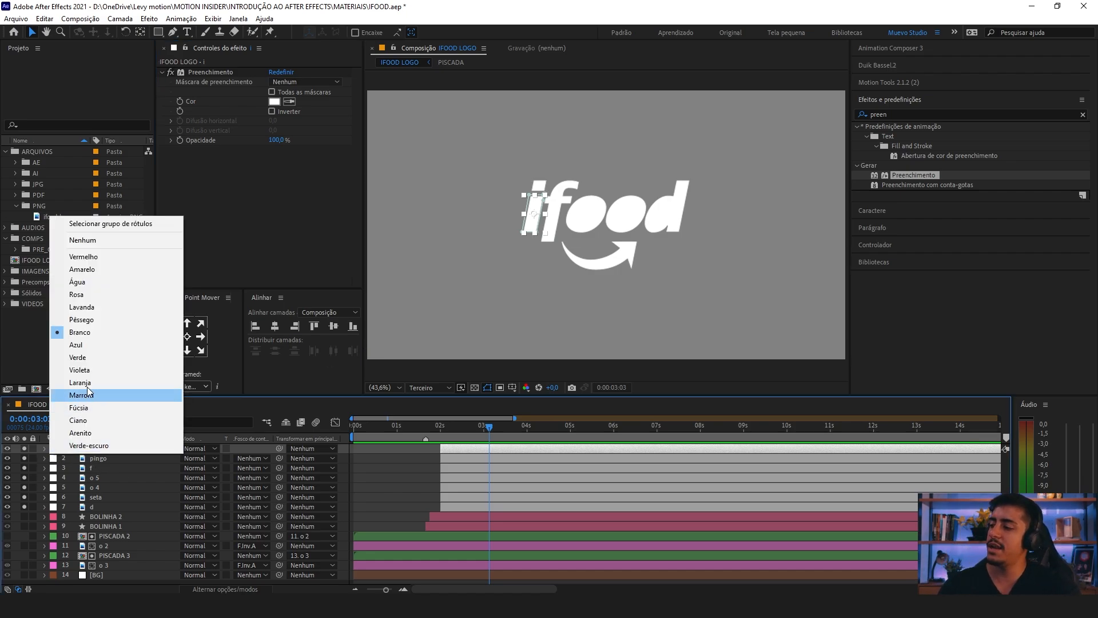
left_click(80, 370)
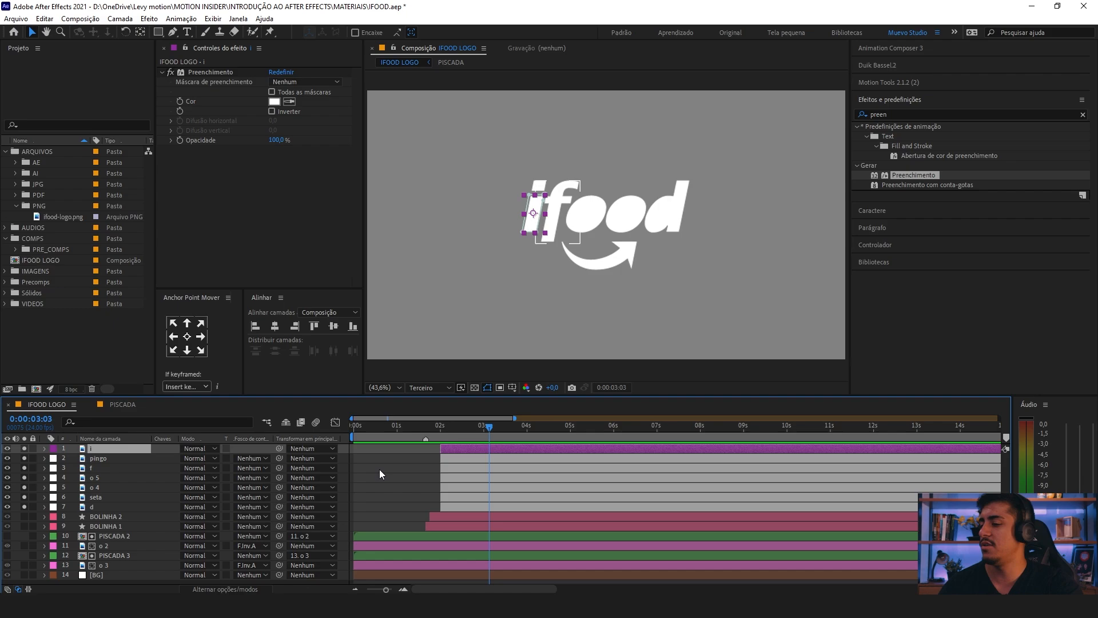
Step: Preview red (FF3232) as the i layer's fill colour and discard the change
left_click(469, 448)
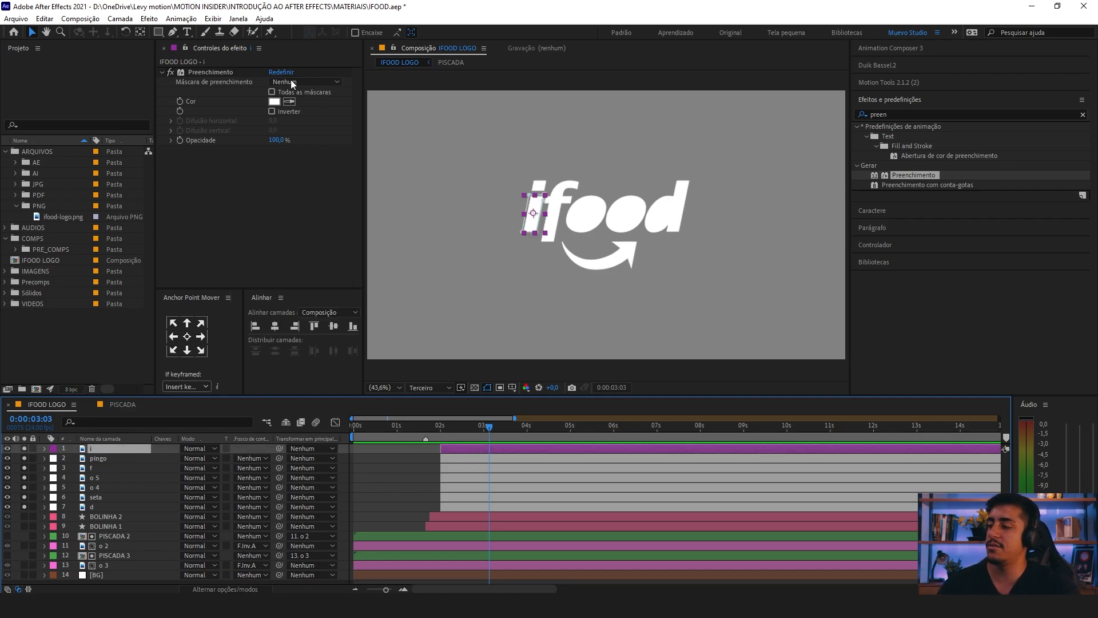
left_click(274, 101)
left_click(303, 197)
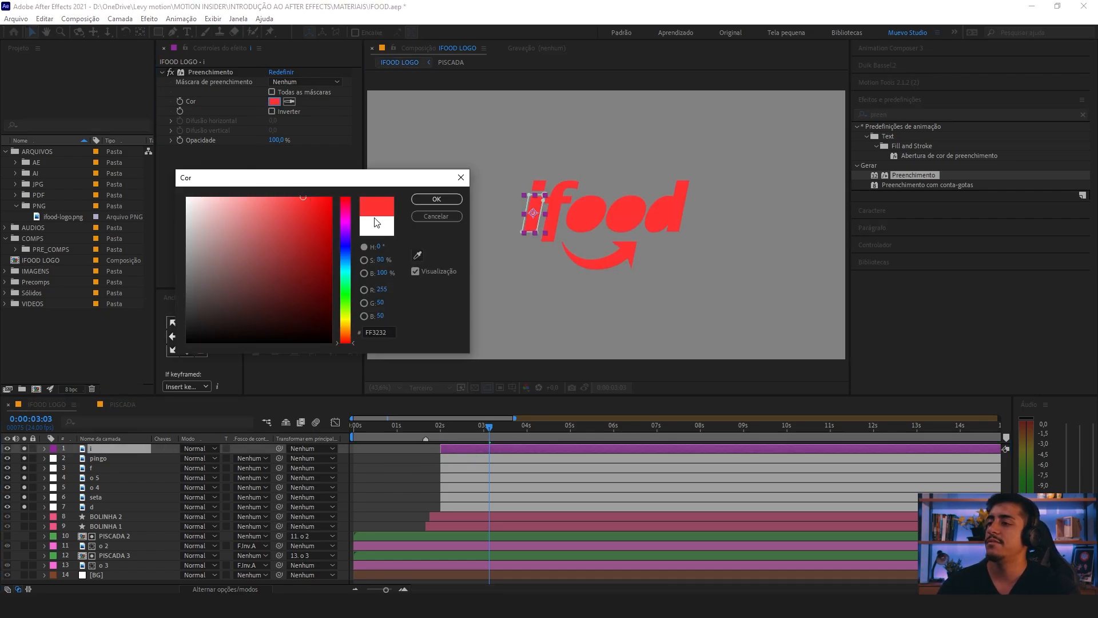
left_click(446, 216)
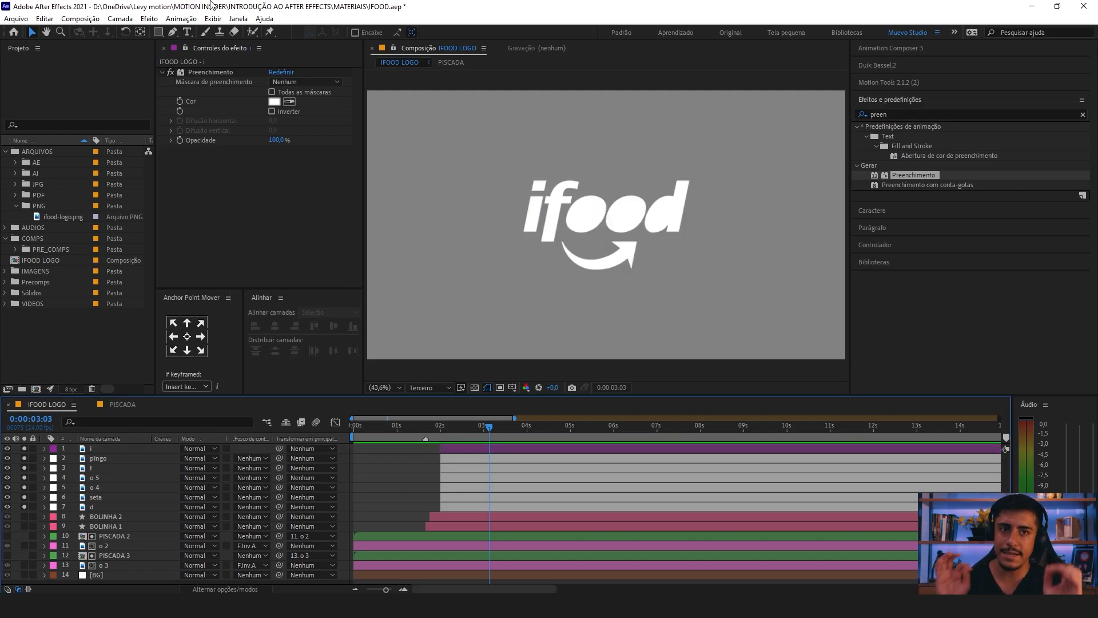
Step: Save the project
key("ctrl+s")
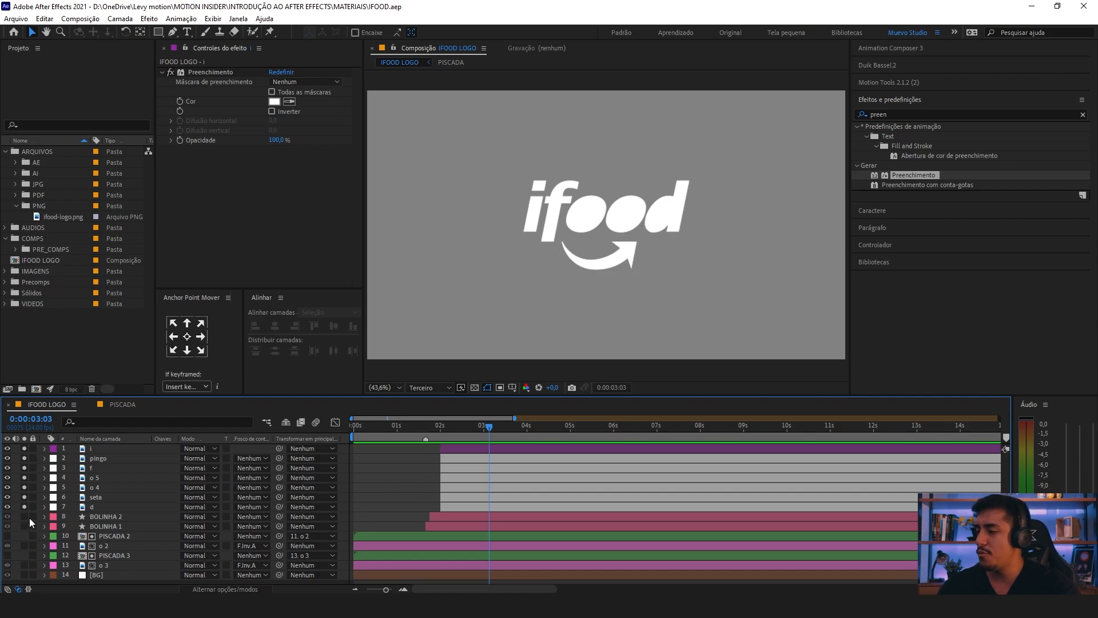
Step: Solo BOLINHA 2 and BOLINHA 1 along with the logo layers and play the animation from 0:00:01:14
left_click_drag(26, 517, 86, 523)
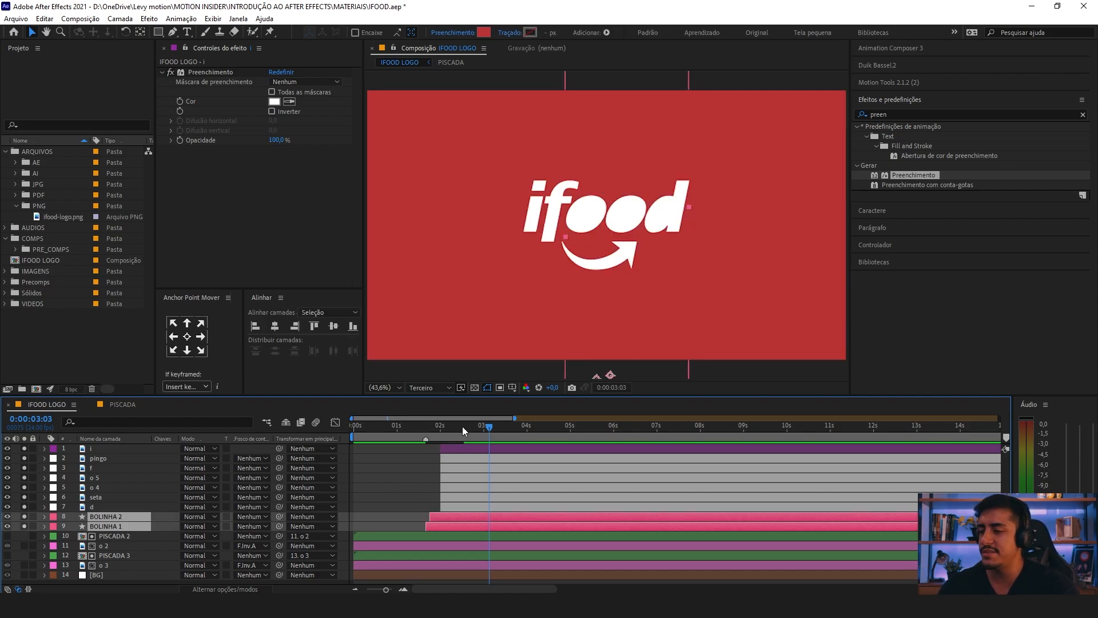
left_click(423, 428)
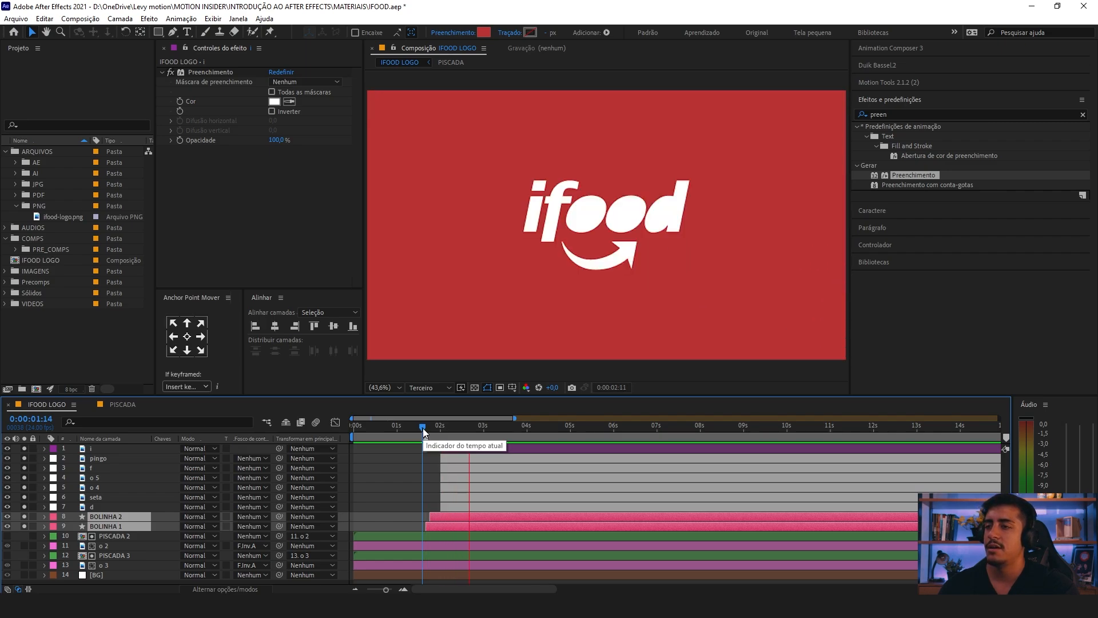
Step: Return to 0:00:00:00 and turn off solo for all layers from BOLINHA 1 up to i
left_click_drag(423, 428, 1, 488)
left_click_drag(26, 526, 22, 448)
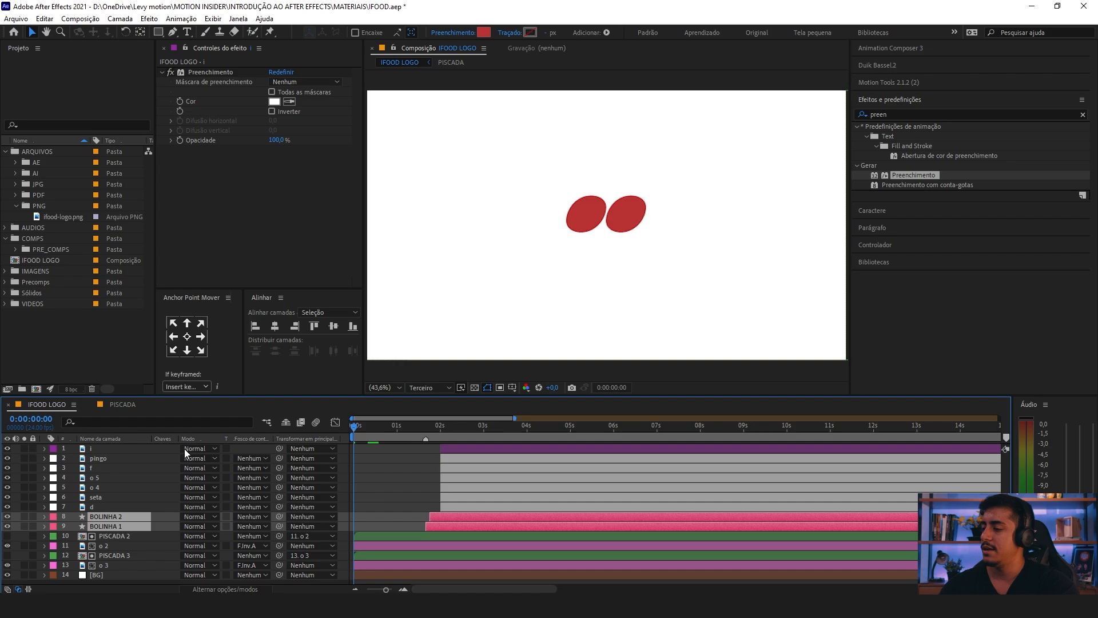
left_click(400, 478)
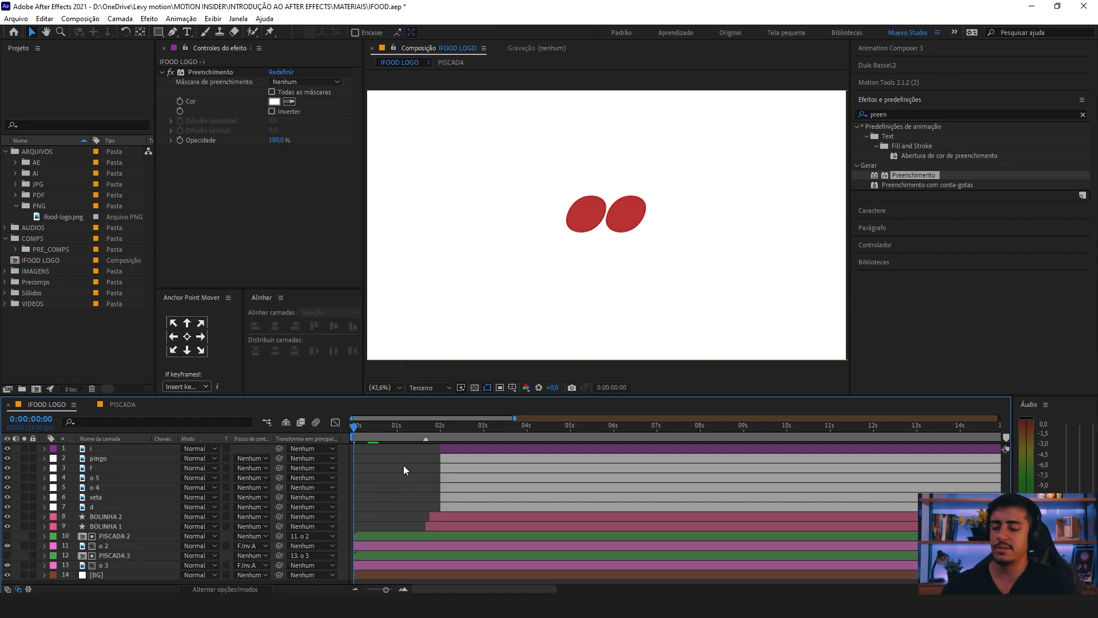
Step: Review the BG, o and PISCADA layers and scrub the animation to 0:00:01:18
left_click(380, 575)
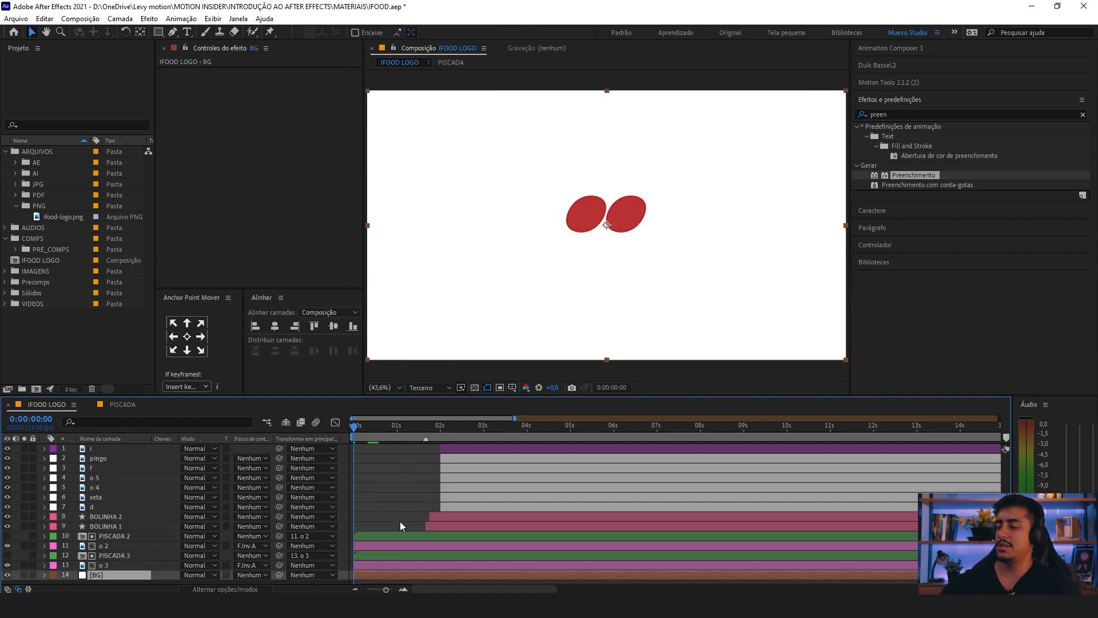
left_click(108, 565)
left_click(113, 553, "ctrl")
left_click(112, 546, "ctrl")
left_click(114, 536, "ctrl")
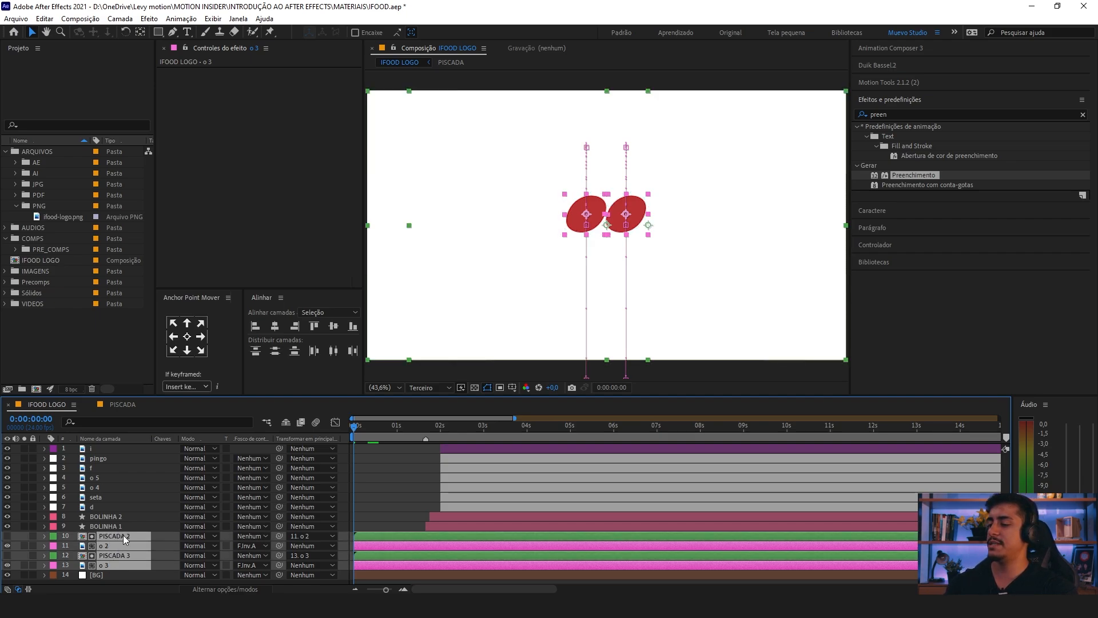
left_click(399, 426)
left_click_drag(405, 432, 430, 438)
left_click(445, 514)
left_click(395, 517)
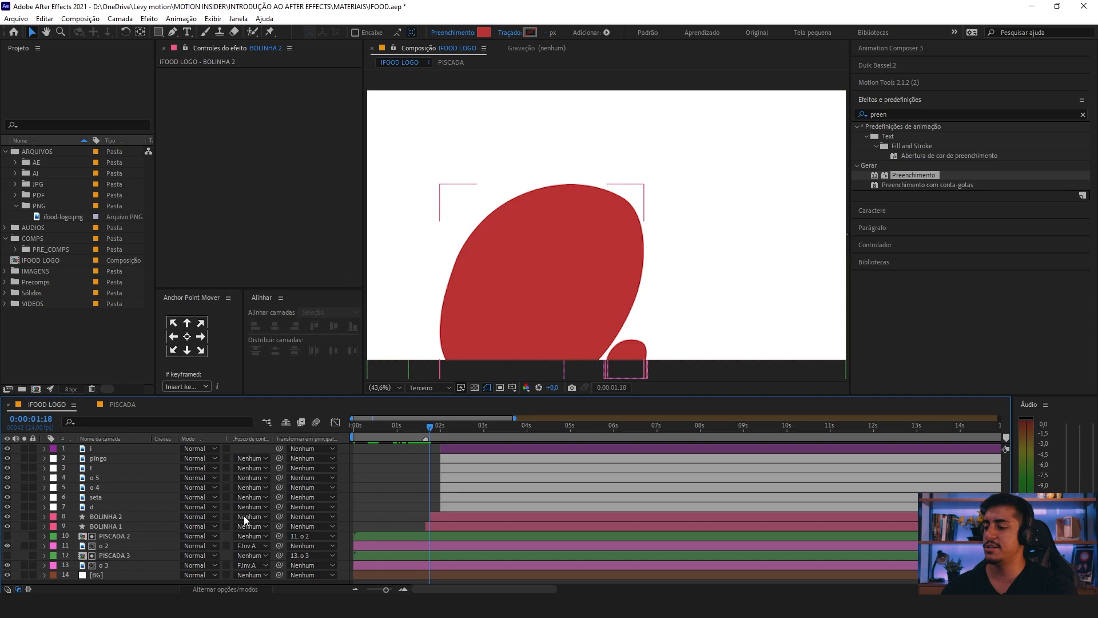
Step: Set the label colour of the BOLINHA 1 and BOLINHA 2 layers to Vermelho
left_click(121, 517)
left_click(121, 526, "ctrl")
left_click(54, 523)
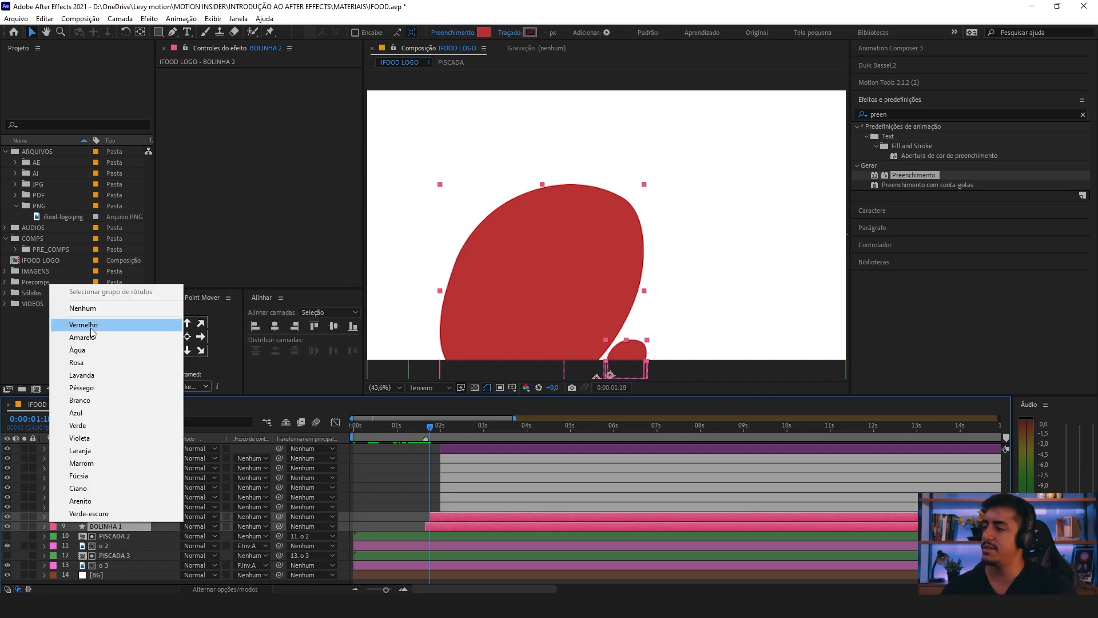
left_click(86, 319)
left_click(378, 484)
Step: Set the labels of the PISCADA 2 and PISCADA 3 layers to Nenhum and save the project
left_click(416, 429)
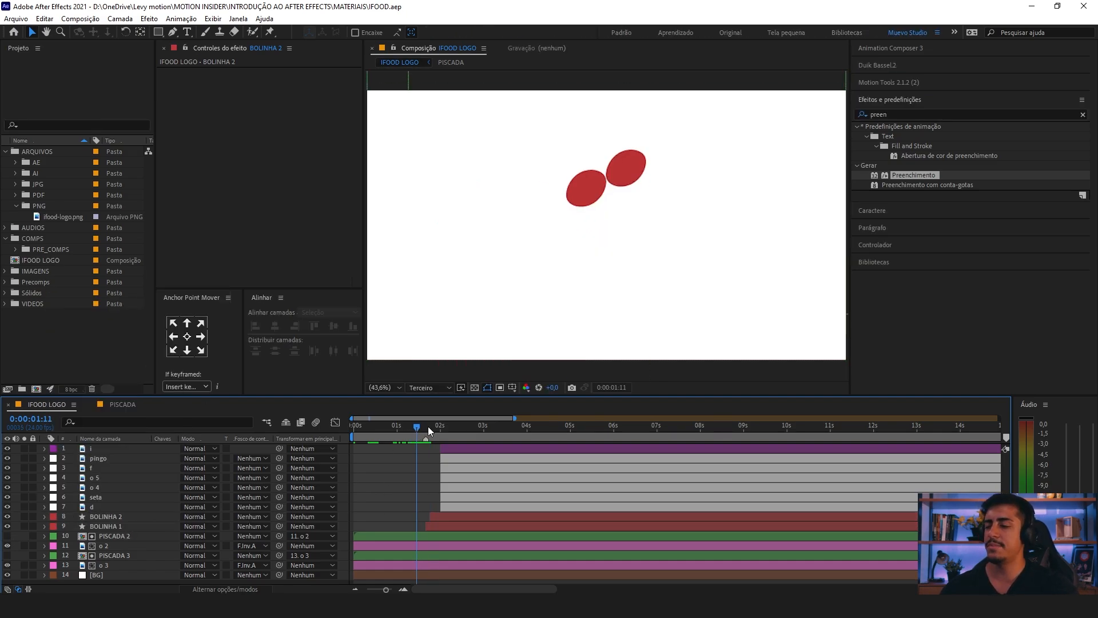
left_click(114, 536)
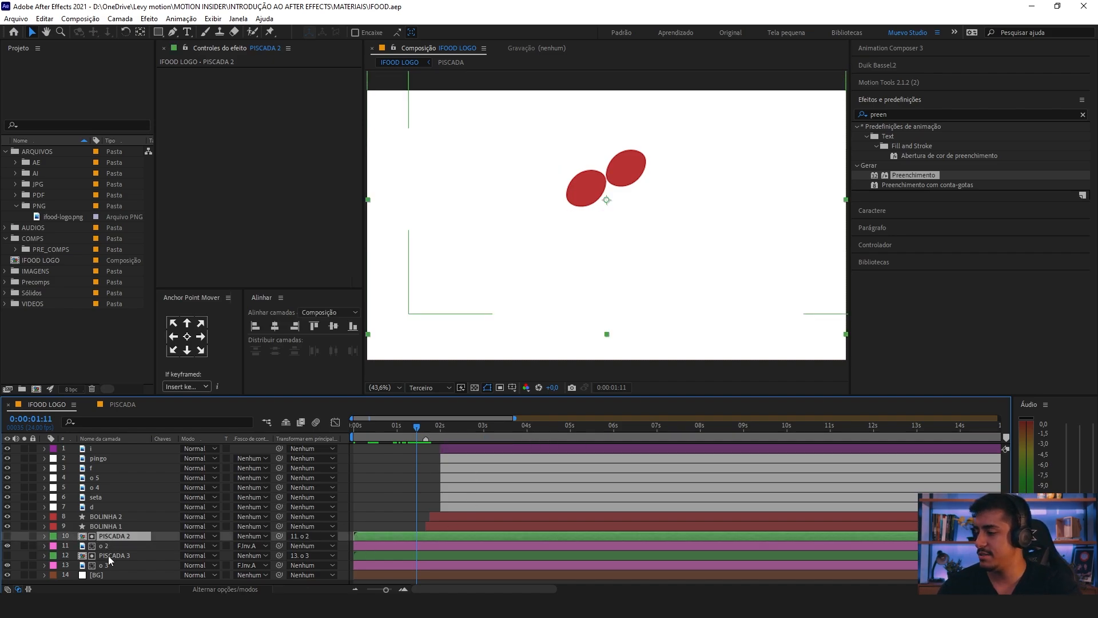
left_click(114, 556, "ctrl")
left_click(53, 536)
left_click(77, 328)
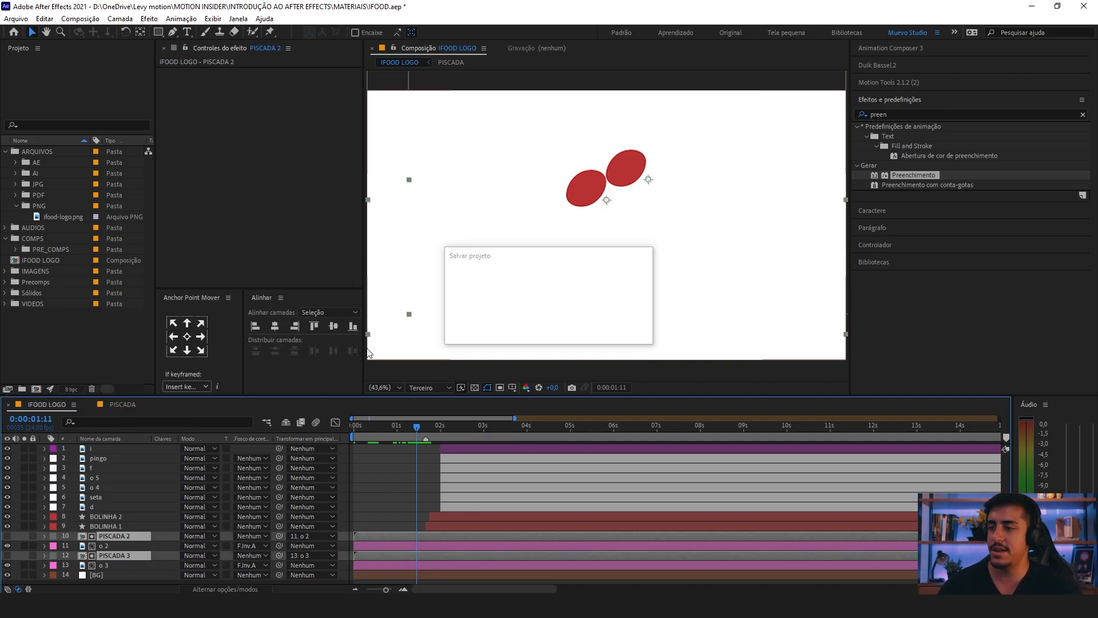
left_click(422, 492)
Step: Play the animation through to the full logo and return to 0:00:02:00
left_click_drag(417, 428, 491, 427)
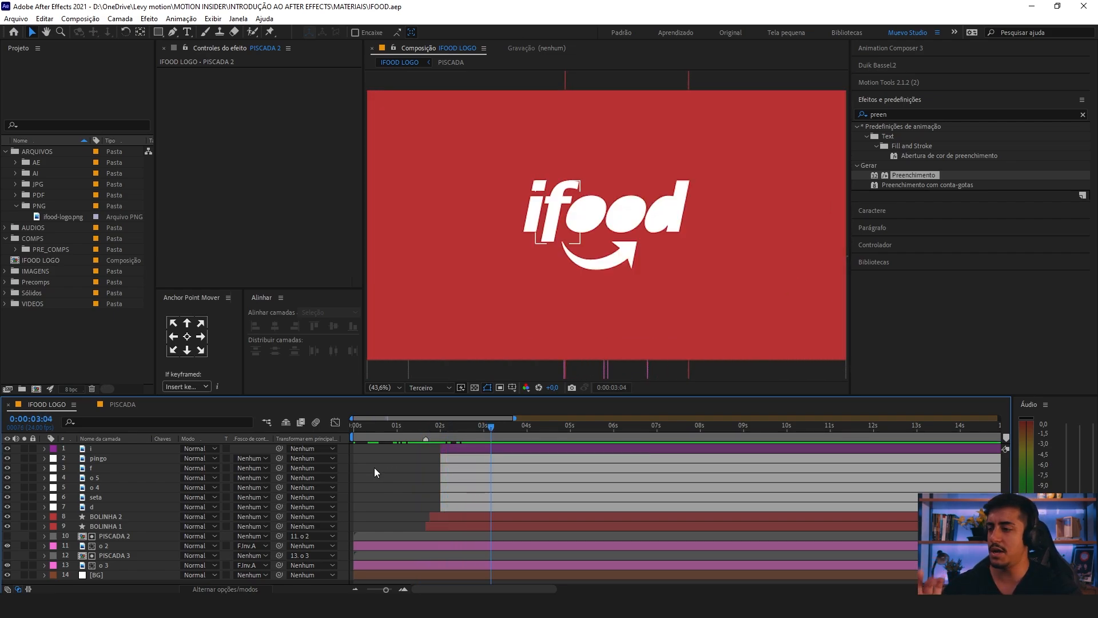
key("space")
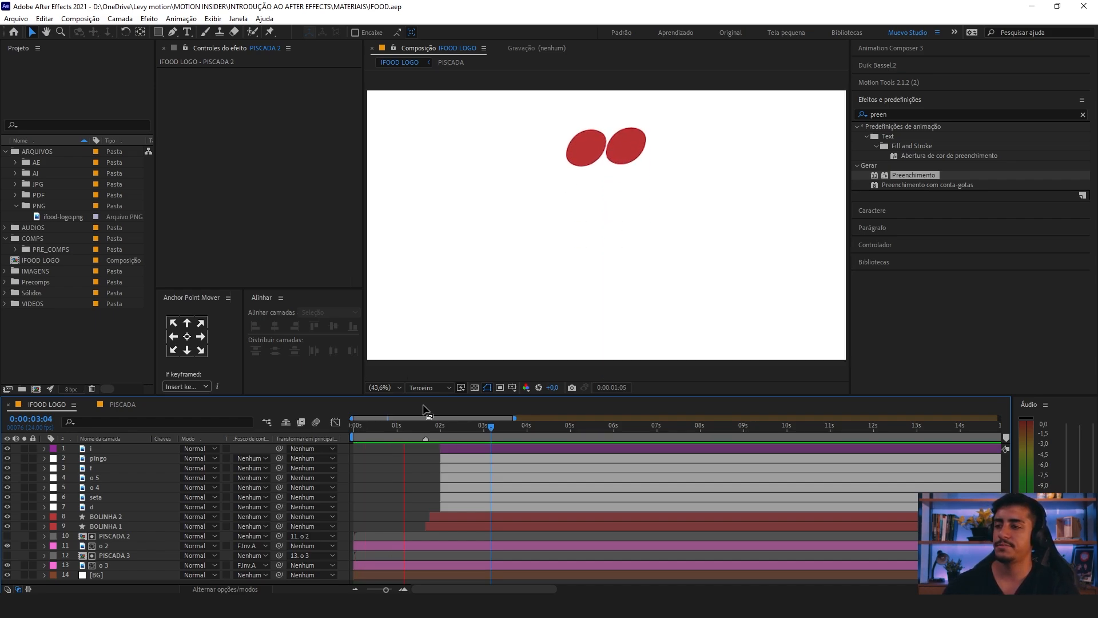
key("space")
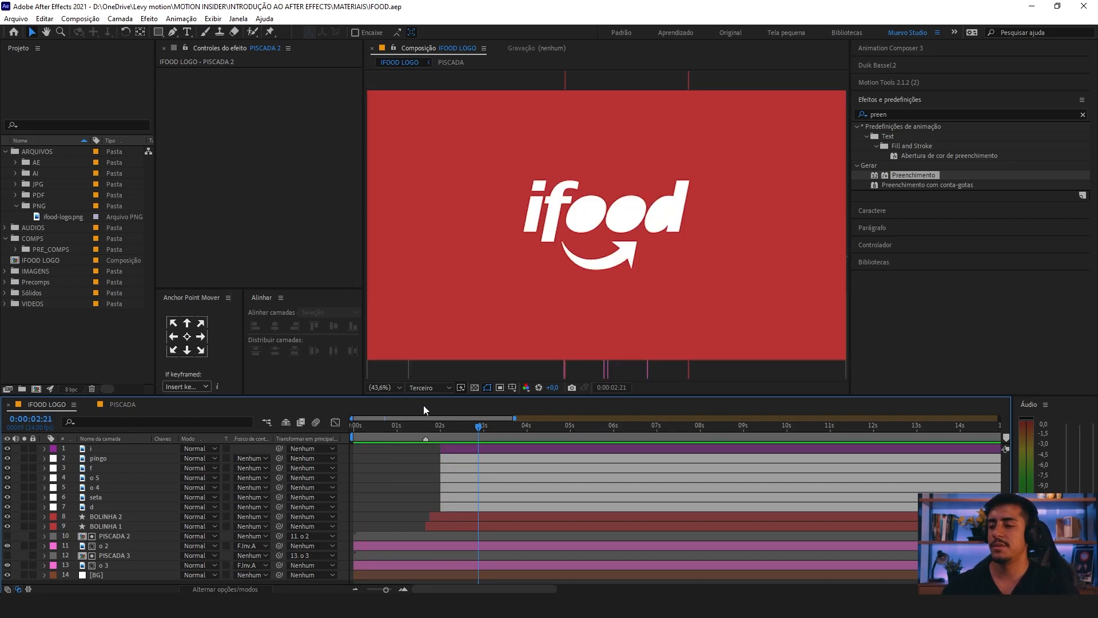
left_click(410, 427)
left_click_drag(413, 429, 447, 439)
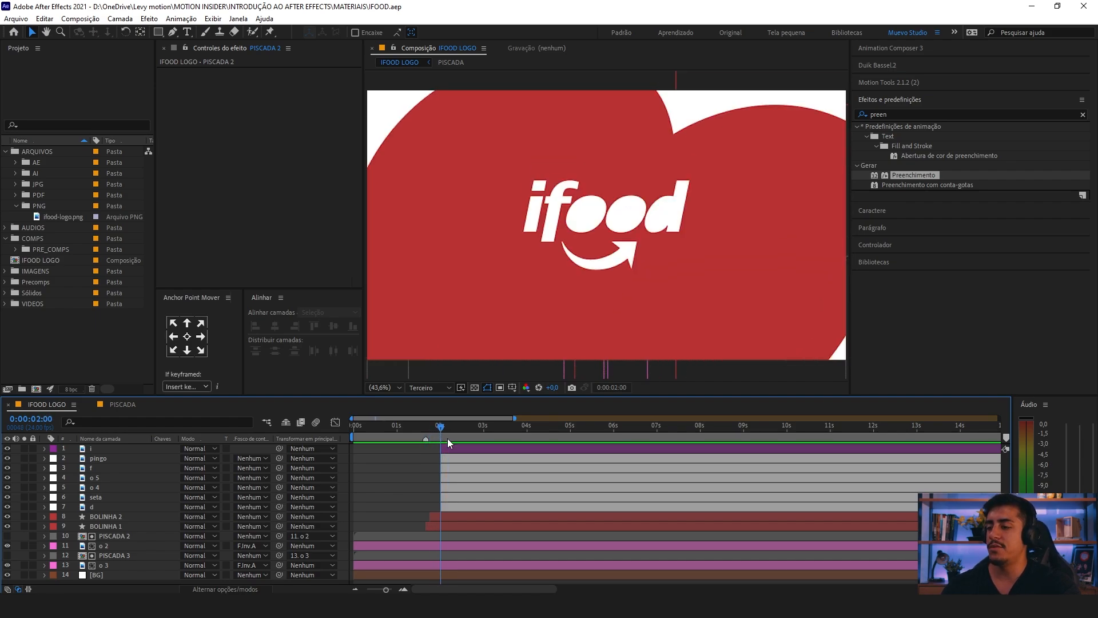
left_click(92, 448)
left_click(97, 458)
left_click(98, 507, "shift")
left_click(107, 451, "shift")
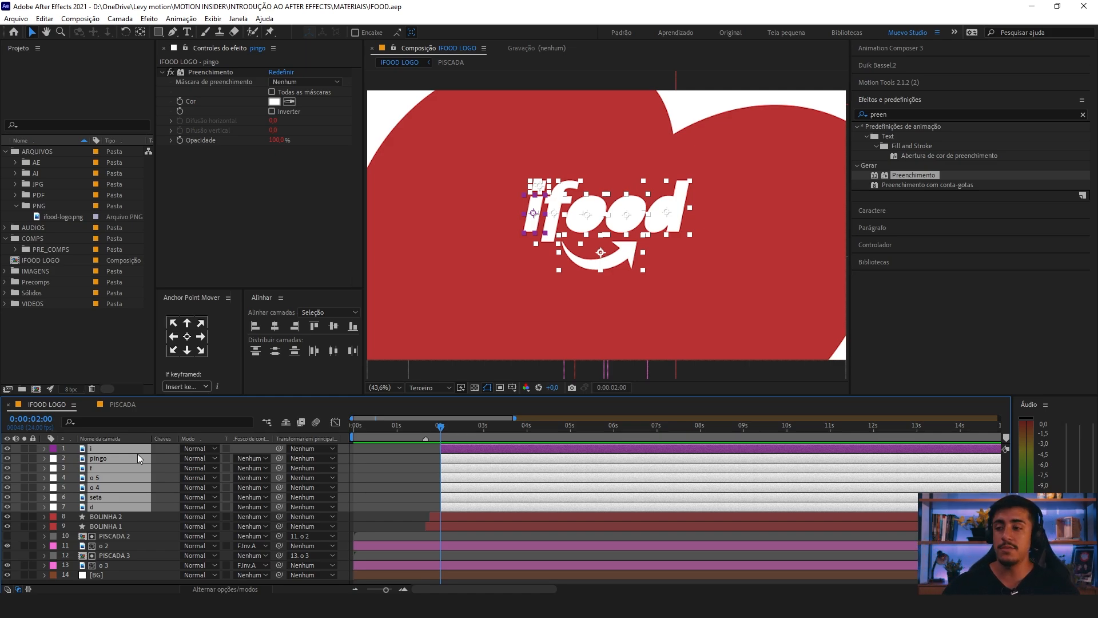
left_click(434, 468)
left_click(453, 450)
left_click(461, 462)
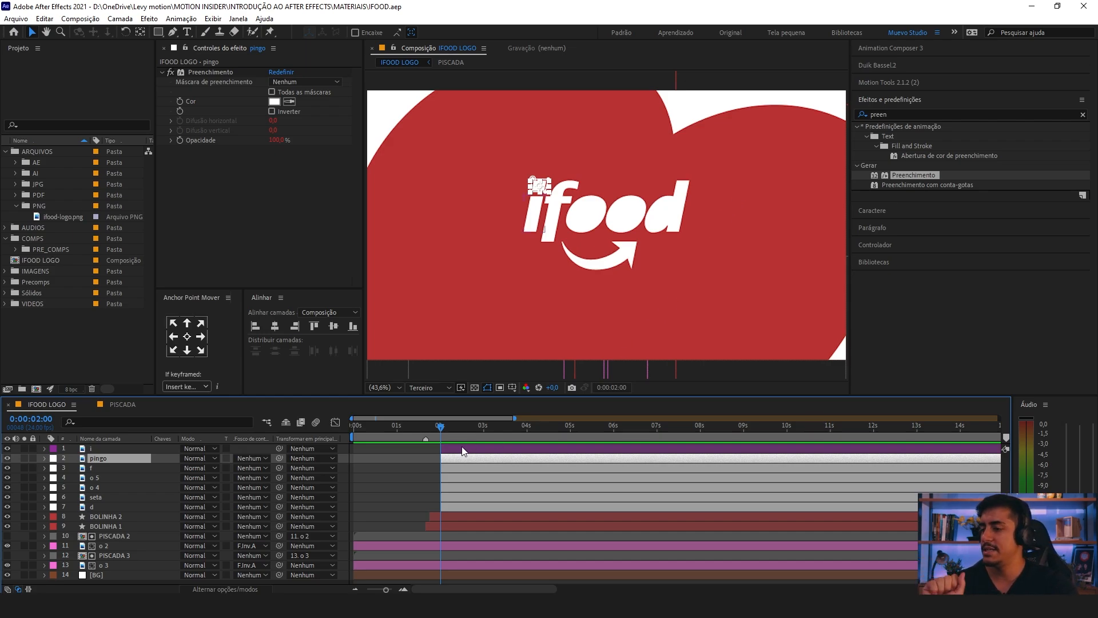
Step: Move the seta layer below the d layer so it sits under all the letter layers
left_click(102, 507)
left_click(103, 464, "shift")
left_click_drag(71, 457, 96, 510)
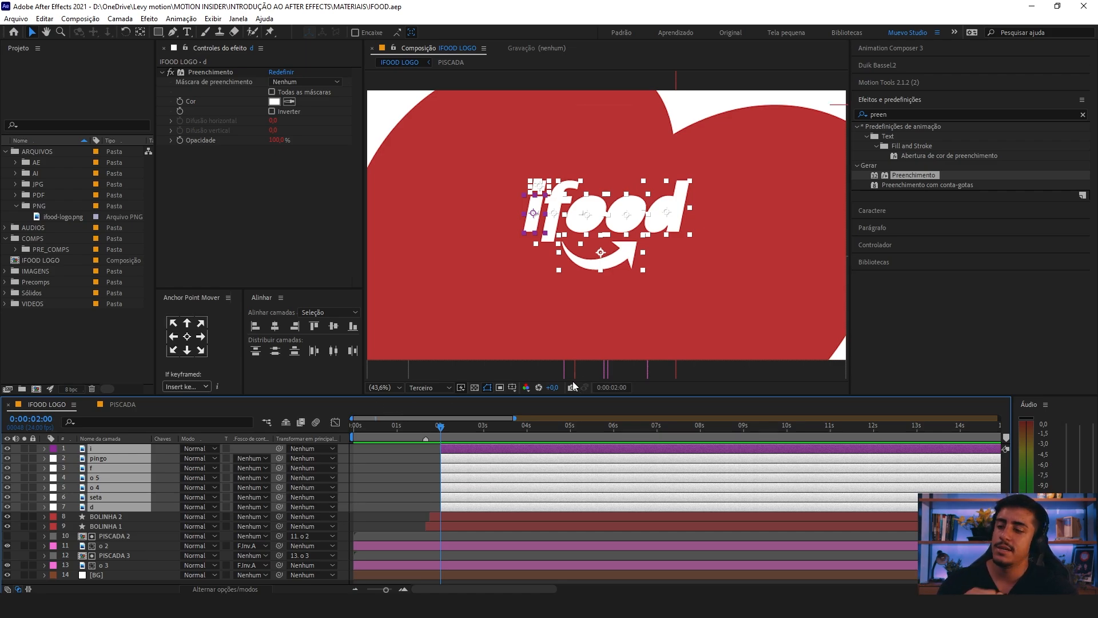
left_click_drag(71, 450, 93, 509)
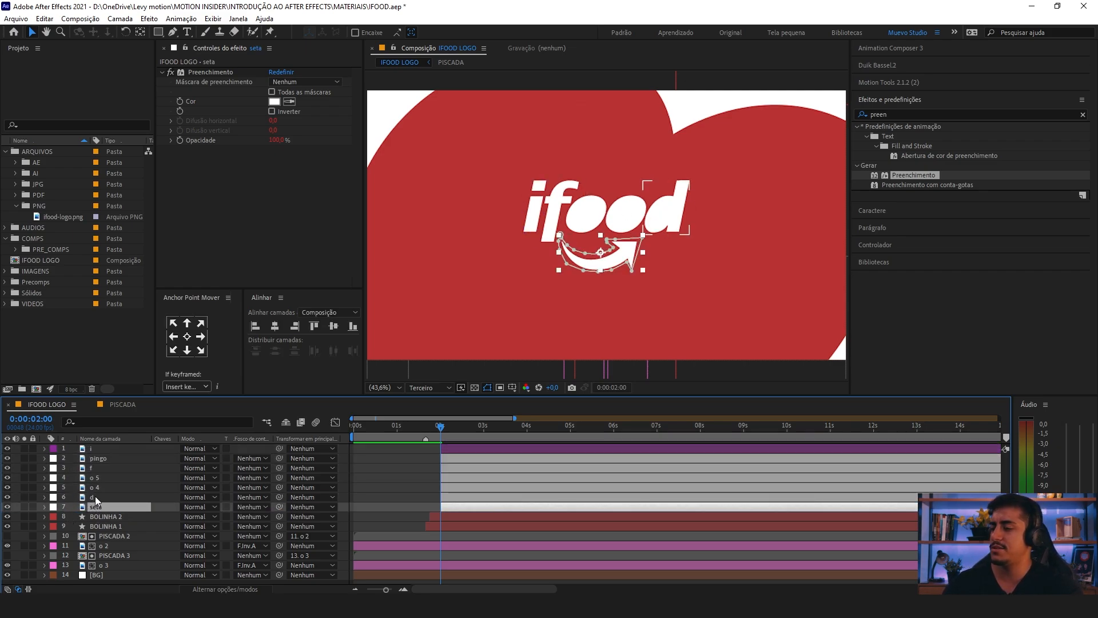
Step: Add Position keyframes at 0:00:02:00 to the i, pingo, f, o 5, o 4 and d layers
left_click(96, 449)
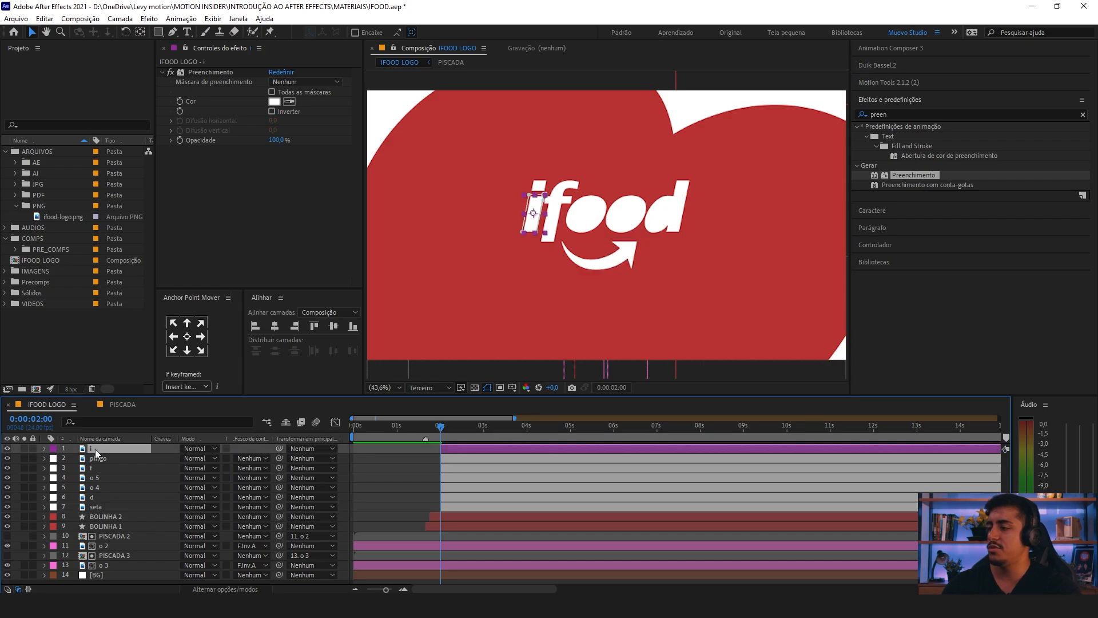
left_click(97, 458, "ctrl")
left_click(98, 468, "ctrl")
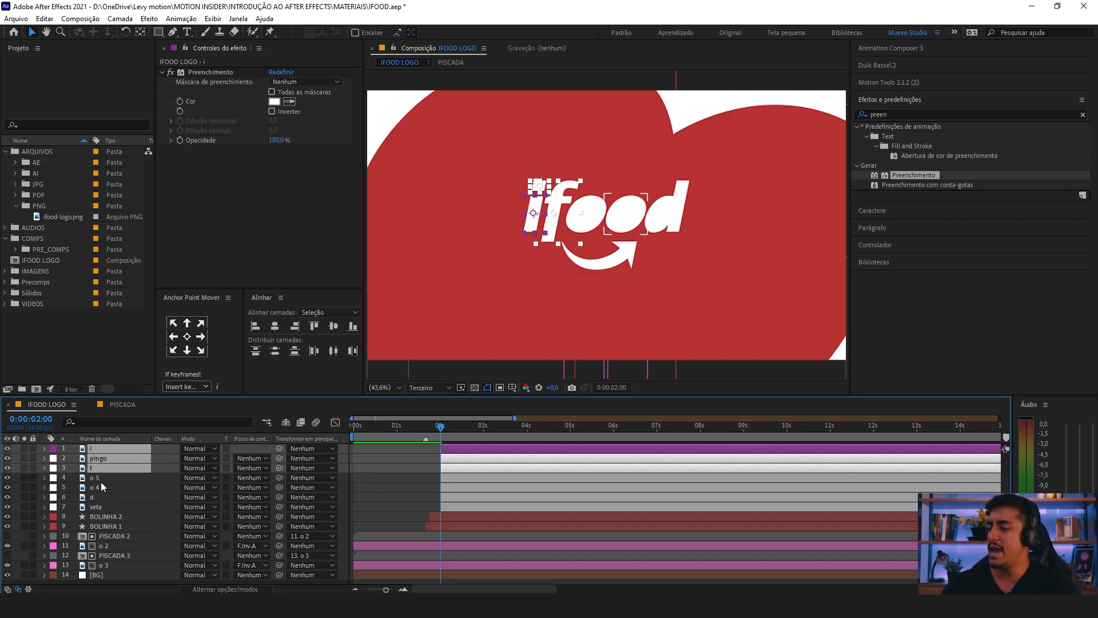
left_click(104, 478, "ctrl")
left_click(101, 488, "ctrl")
left_click(100, 496, "ctrl")
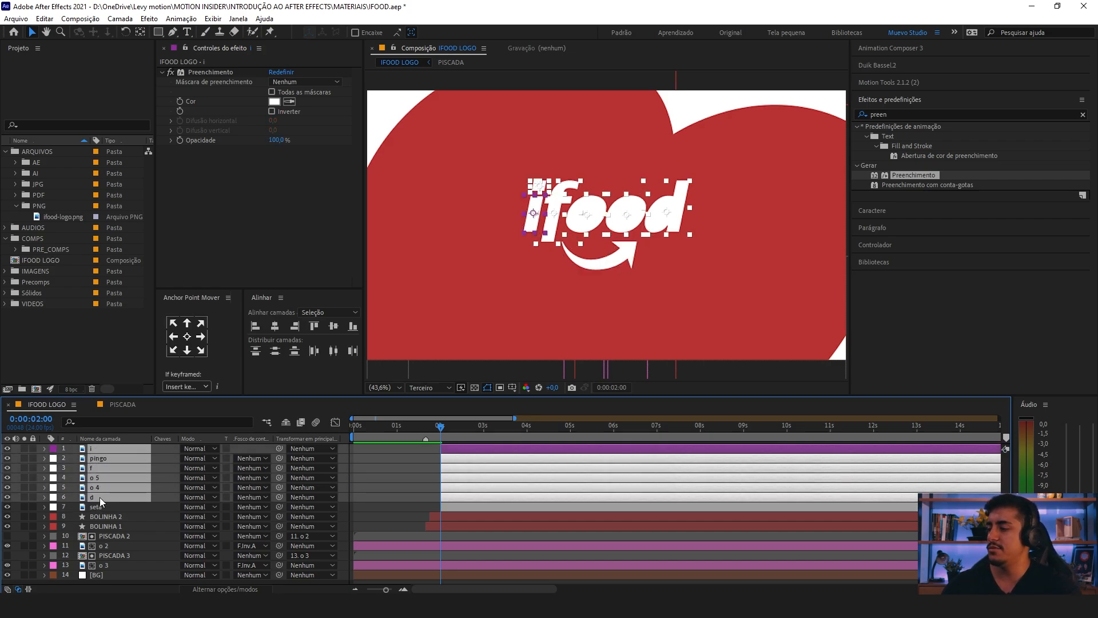
key("p")
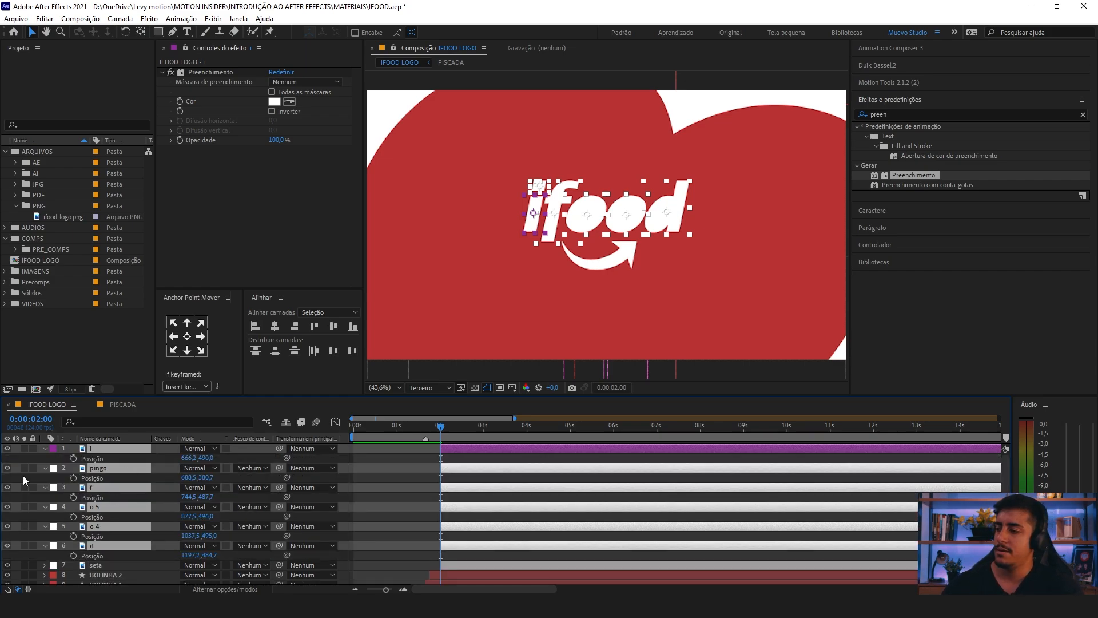
left_click(73, 458)
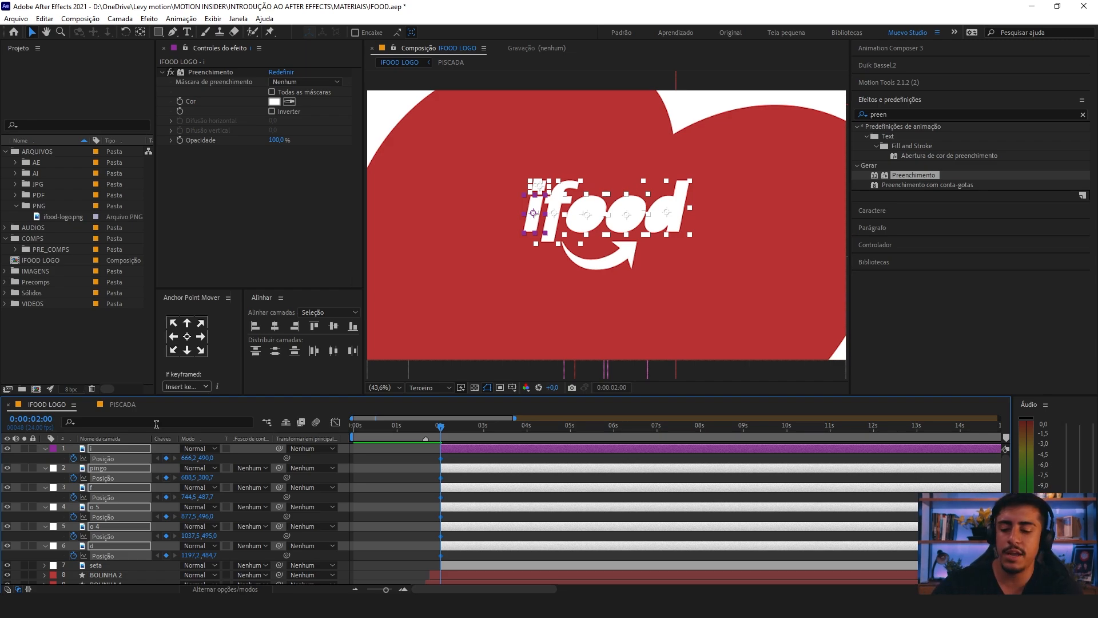
Step: Add a second set of Position keyframes with the same values at 0:00:02:04 on the six selected letter layers
key("Page_Down")
key("Page_Down")
key("Page_Down")
key("Page_Down")
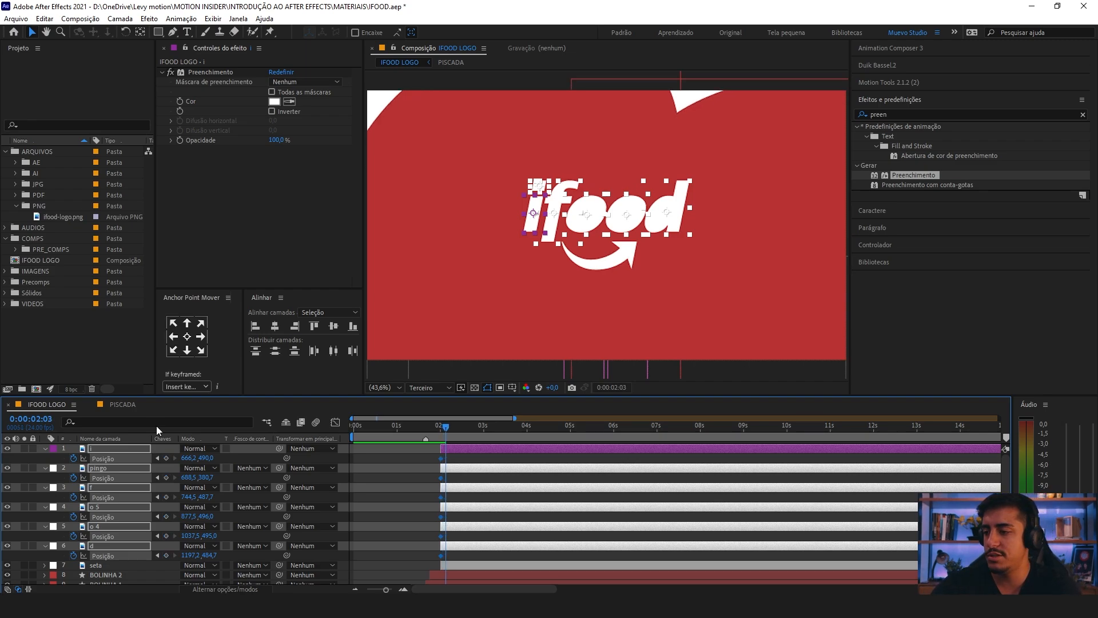
key("equal")
key("equal")
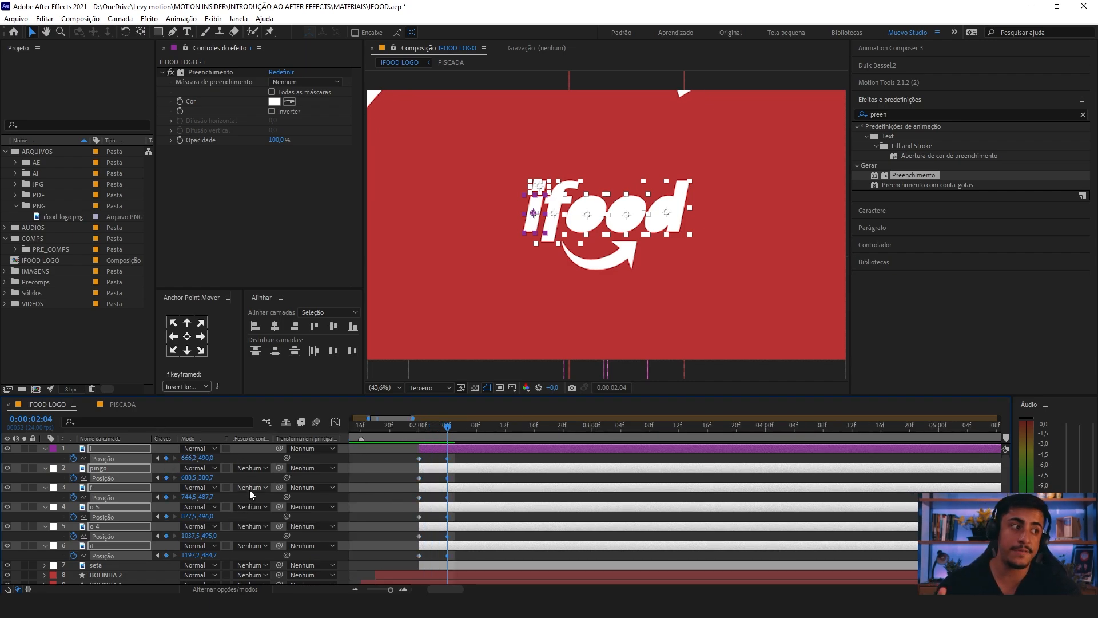
Step: At 0:00:02:00, shift the six letter layers together slightly down and to the left, placing the i at 652.2, 532.0
left_click_drag(444, 435, 421, 439)
key("period")
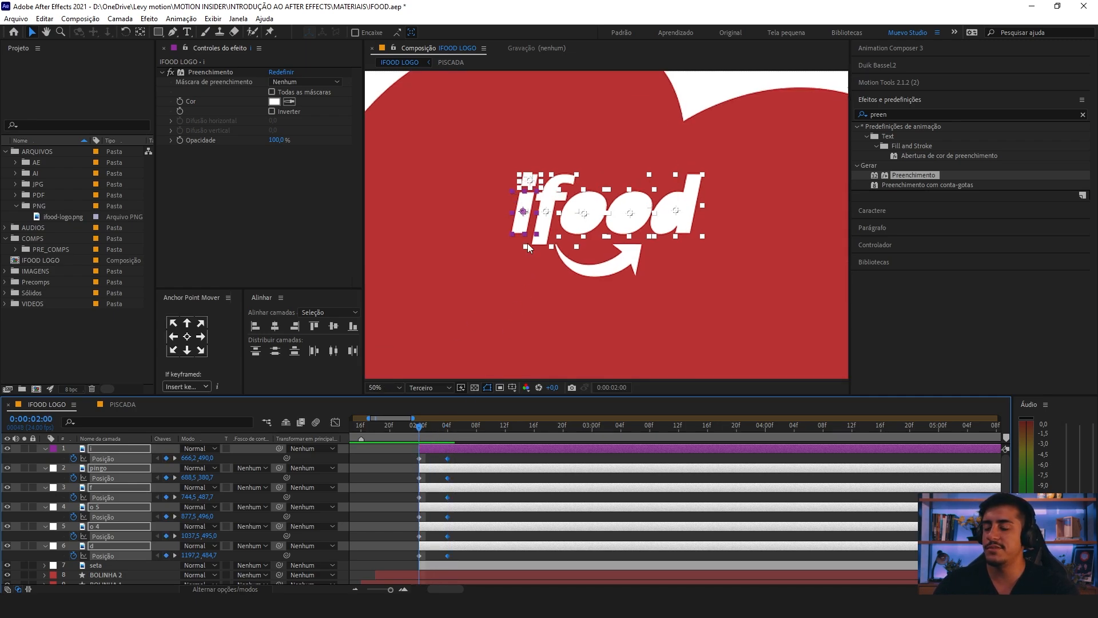
left_click_drag(527, 242, 522, 245)
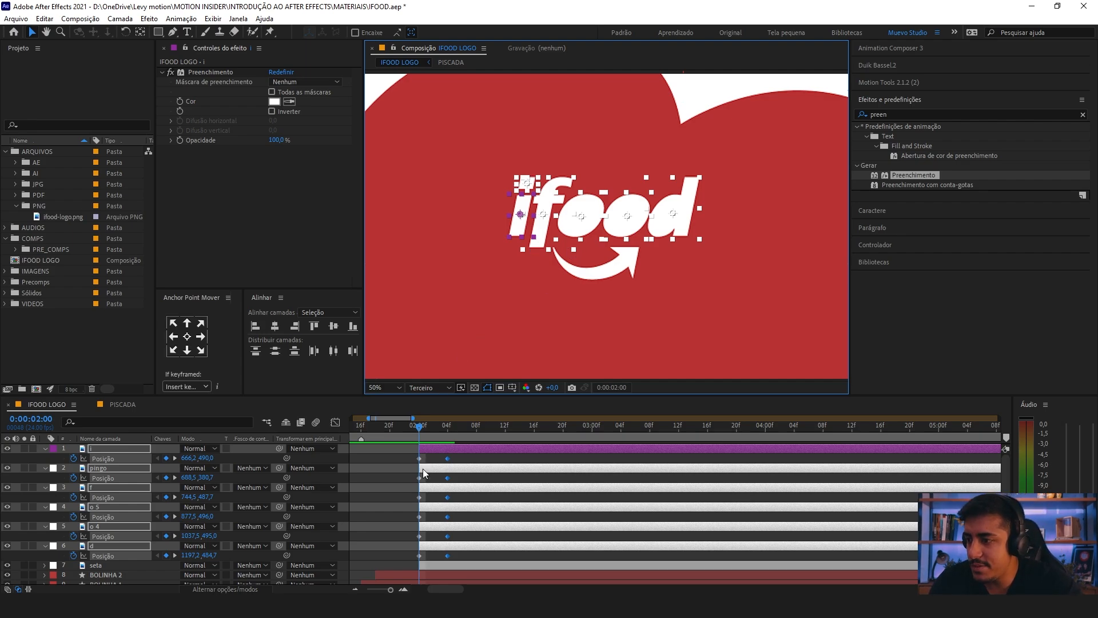
mouse_move(573, 235)
left_mouse_down()
mouse_move(569, 246)
mouse_move(573, 237)
mouse_move(589, 255)
mouse_move(583, 242)
left_mouse_up()
key("ctrl+z")
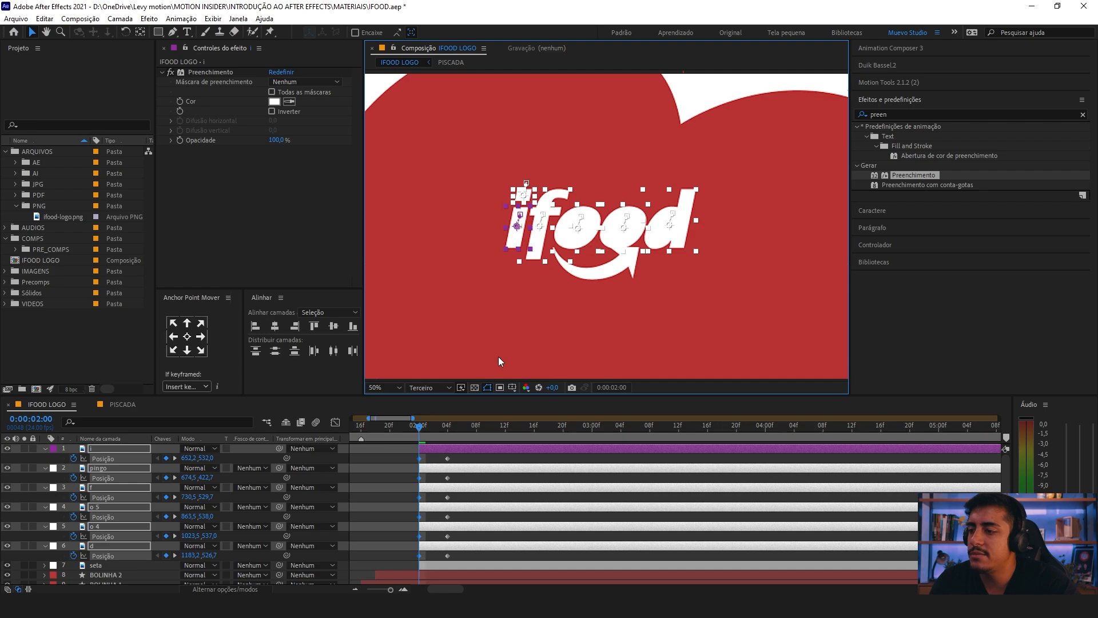
Step: Apply Easy Ease to both sets of Position keyframes on the six letter layers
left_click_drag(419, 429, 455, 426)
key("minus")
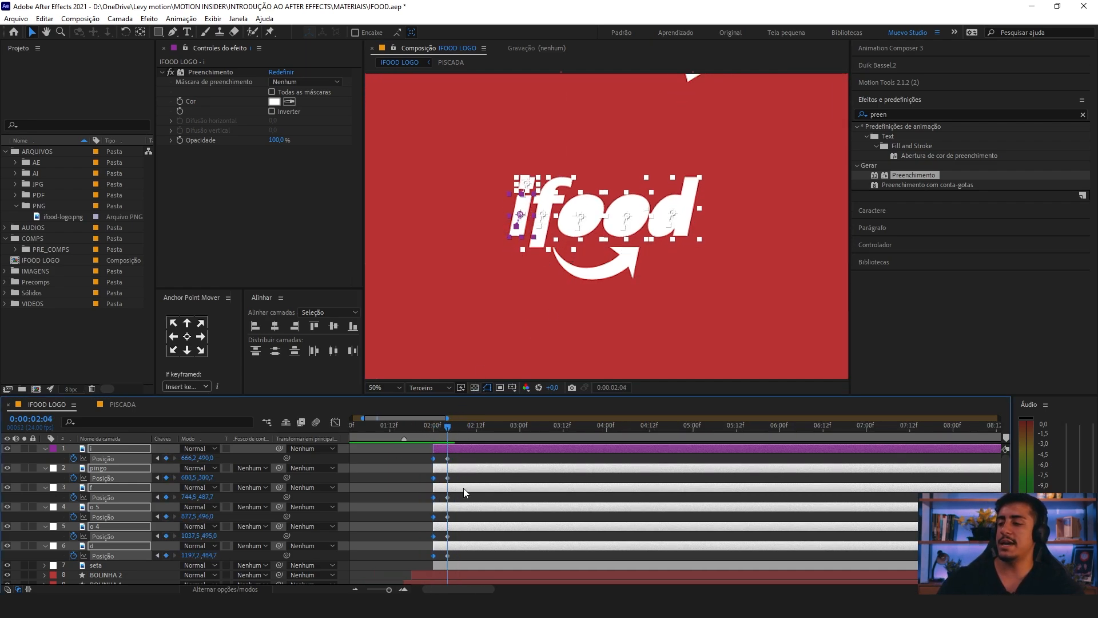
left_click_drag(455, 555, 424, 416)
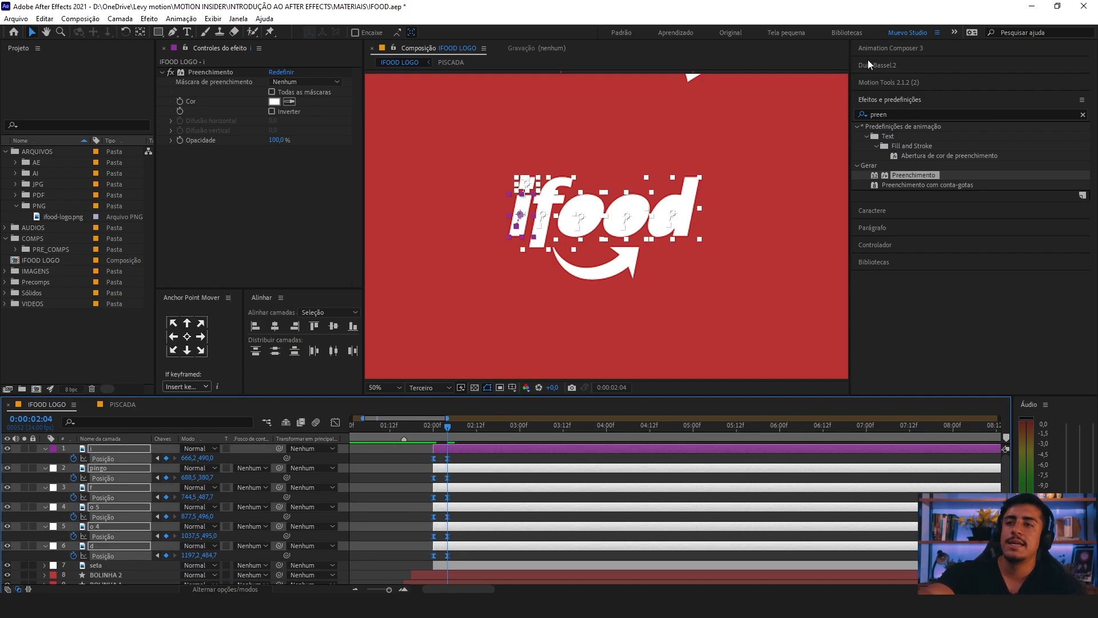
Step: Open the Automations tools of Duik Bassel.2
left_click(887, 65)
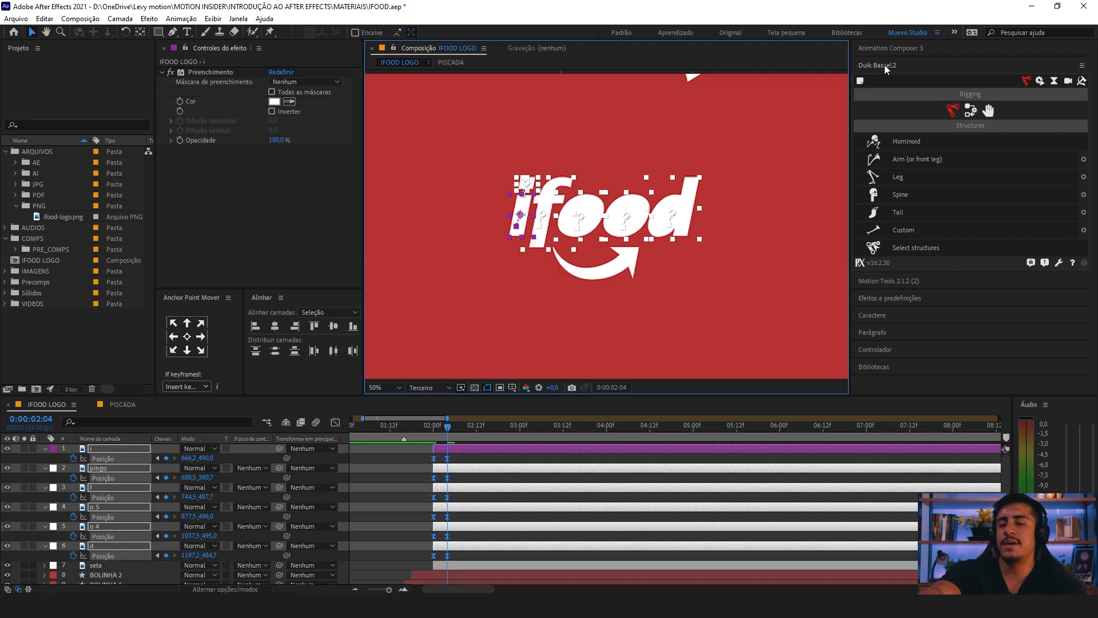
left_click(1039, 82)
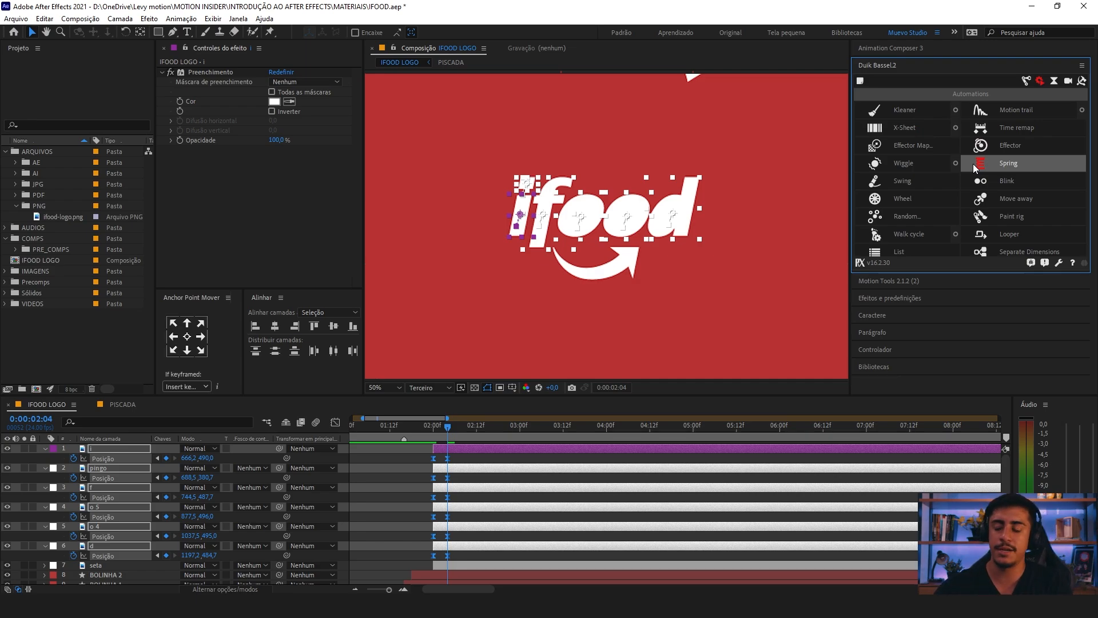
Step: Play the letters' movement from 0:00:01:23 and return to 0:00:02:00
left_click_drag(445, 424, 422, 430)
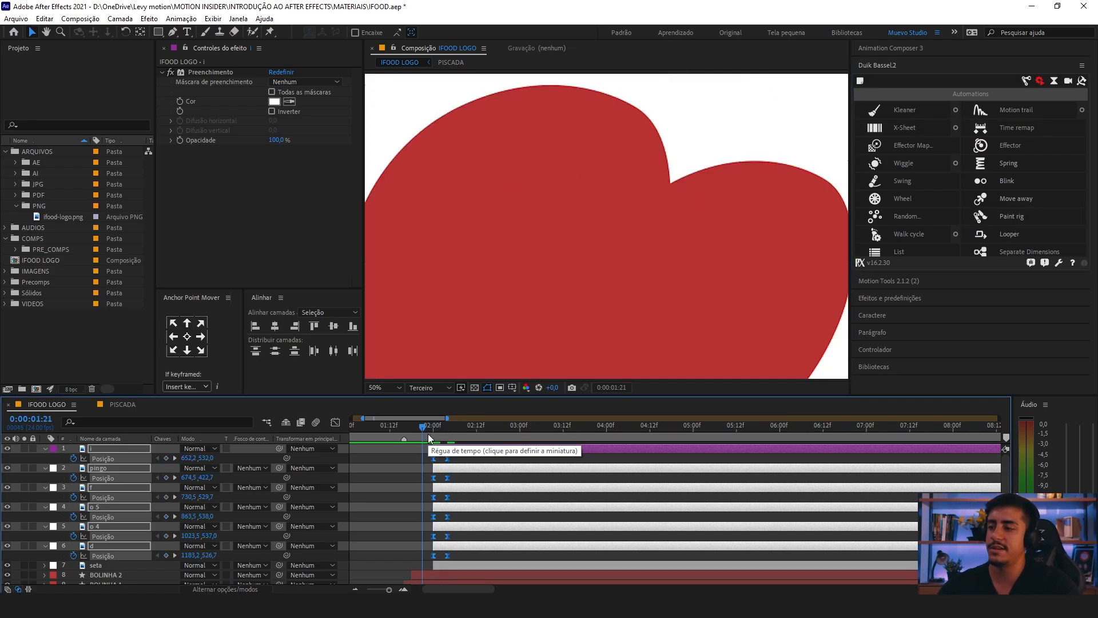
left_click(431, 439)
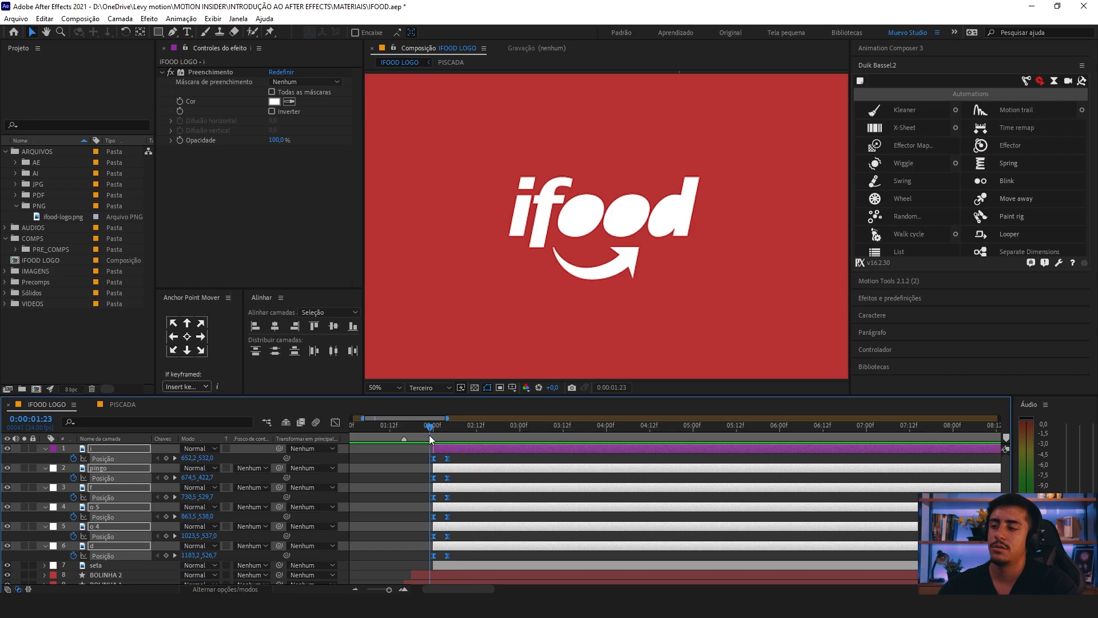
key("space")
key("space")
left_click(433, 440)
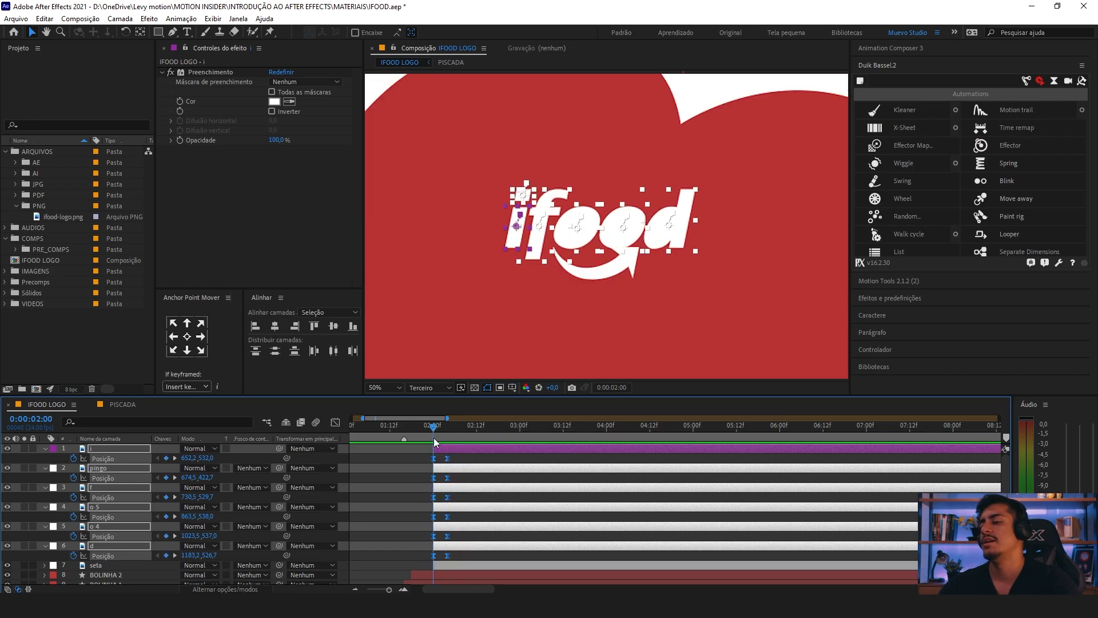
Step: Apply Duik's Spring to the letter layers' Position keyframes, collapse their properties and return to 0:00:01:23
left_click_drag(453, 552, 433, 444)
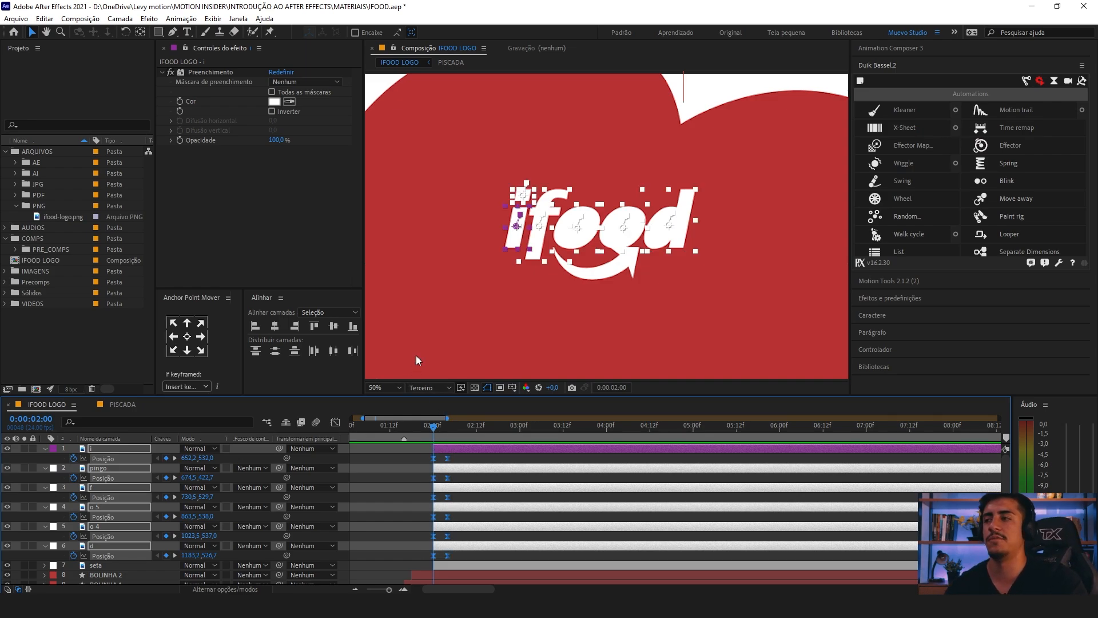
left_click(981, 166)
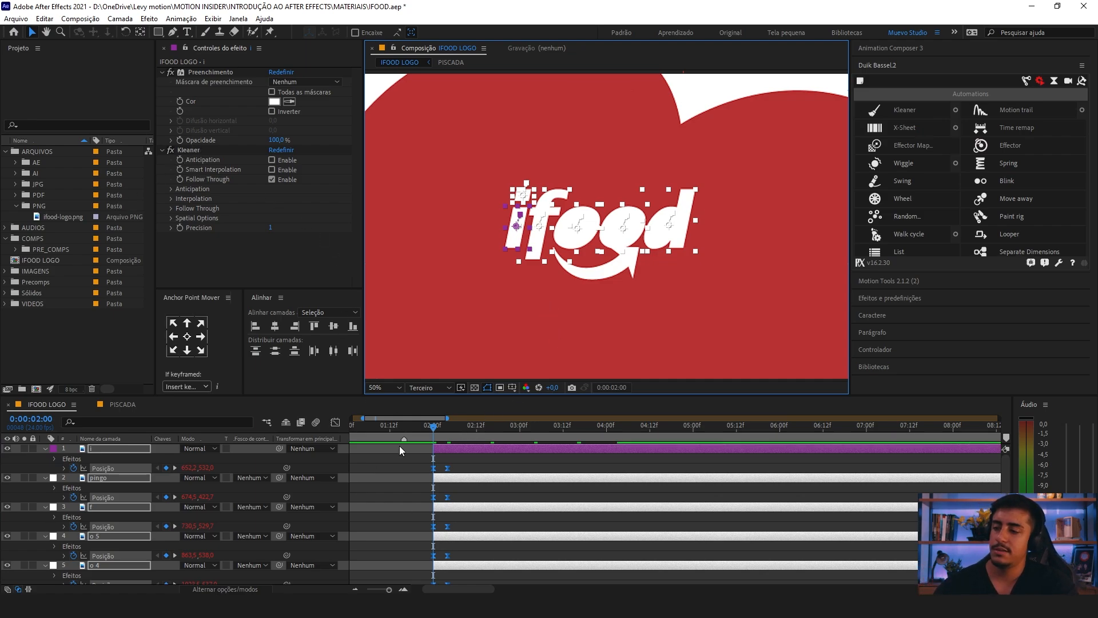
key("u")
left_click(429, 429)
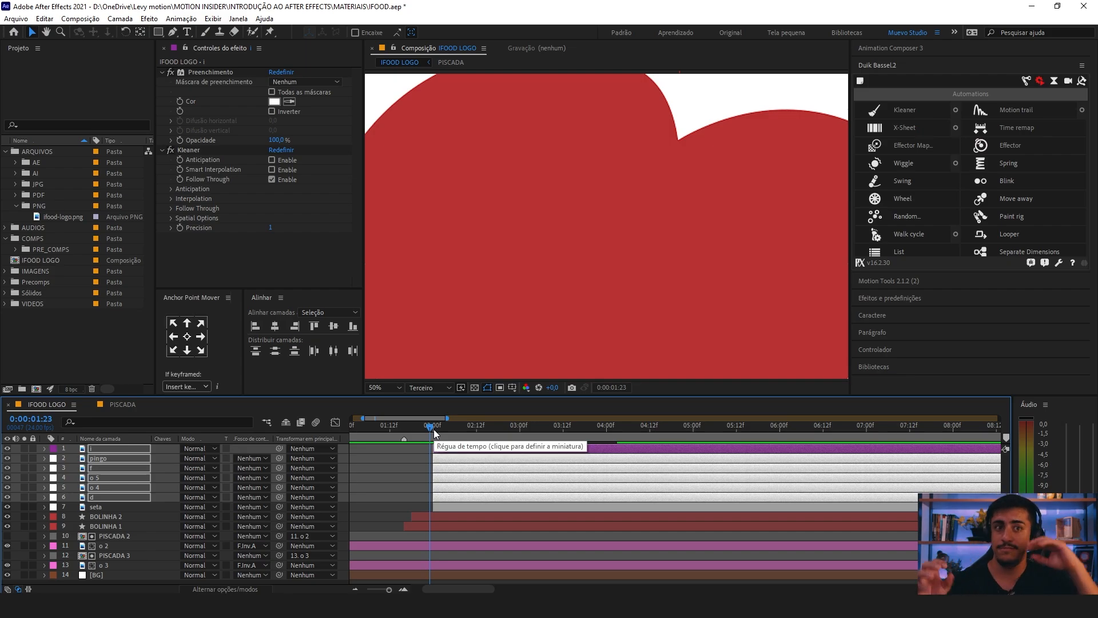
Step: Play the springing letters from 0:00:01:23 to check their entrance over the red
key("space")
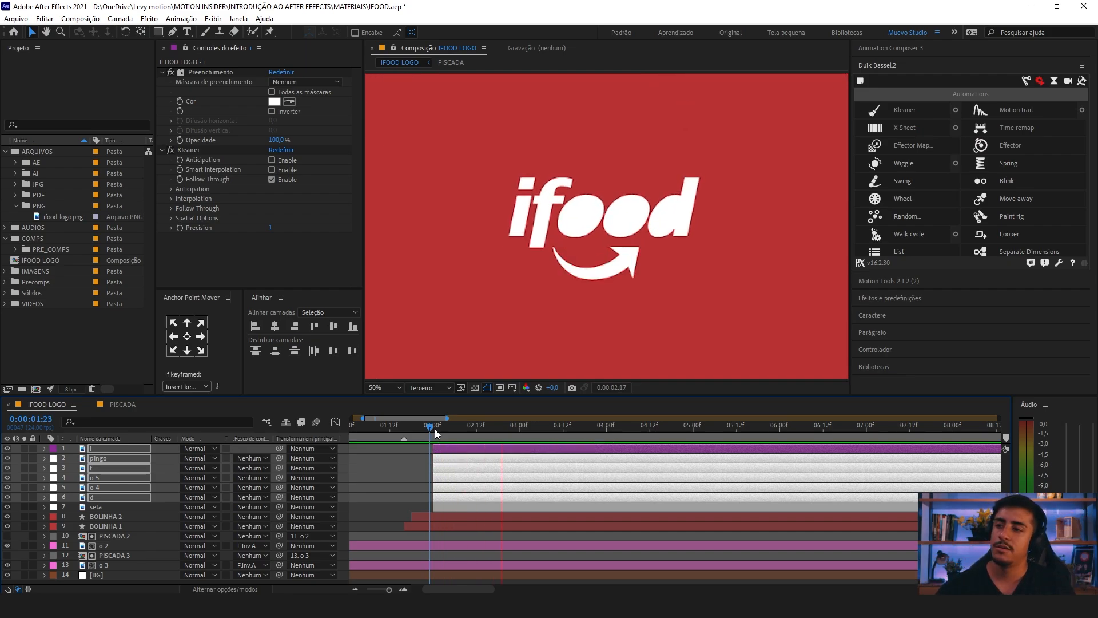
key("space")
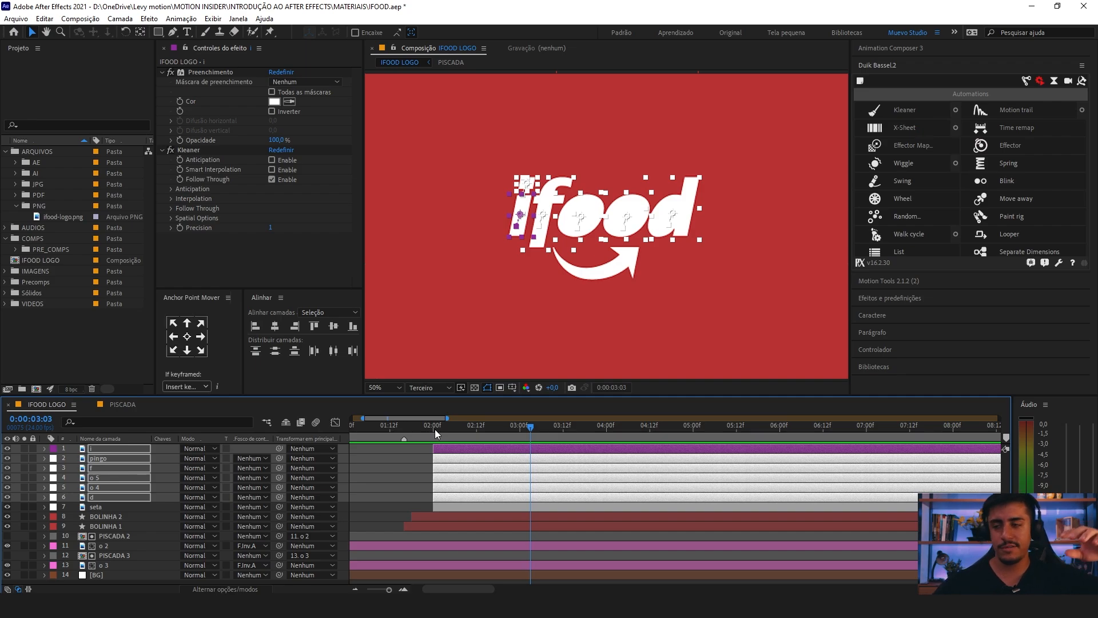
left_click(435, 430)
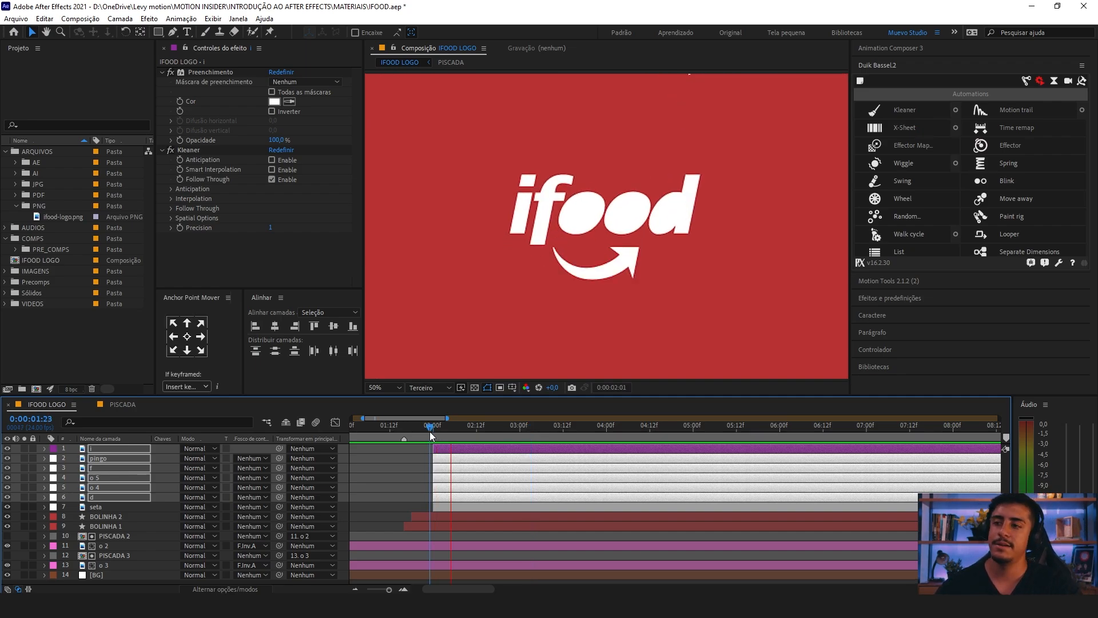
Step: Try moving the six letters' ending Position keyframes closer to the starting ones, preview the motion, and undo the shift
key("u")
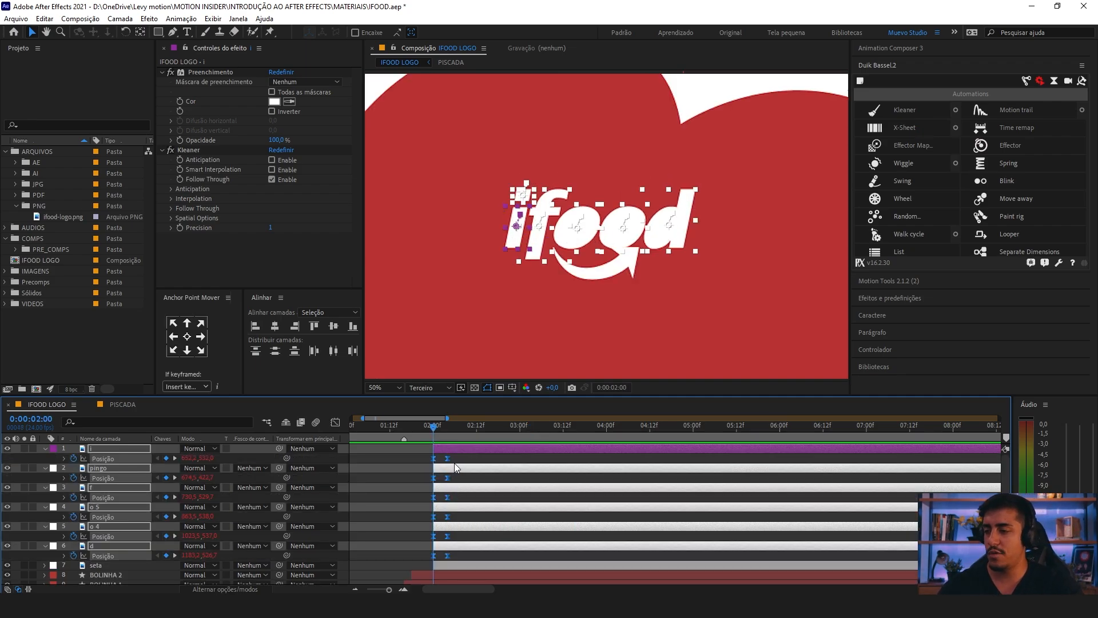
left_click_drag(458, 458, 443, 564)
left_click_drag(447, 463, 441, 463)
left_click(422, 427)
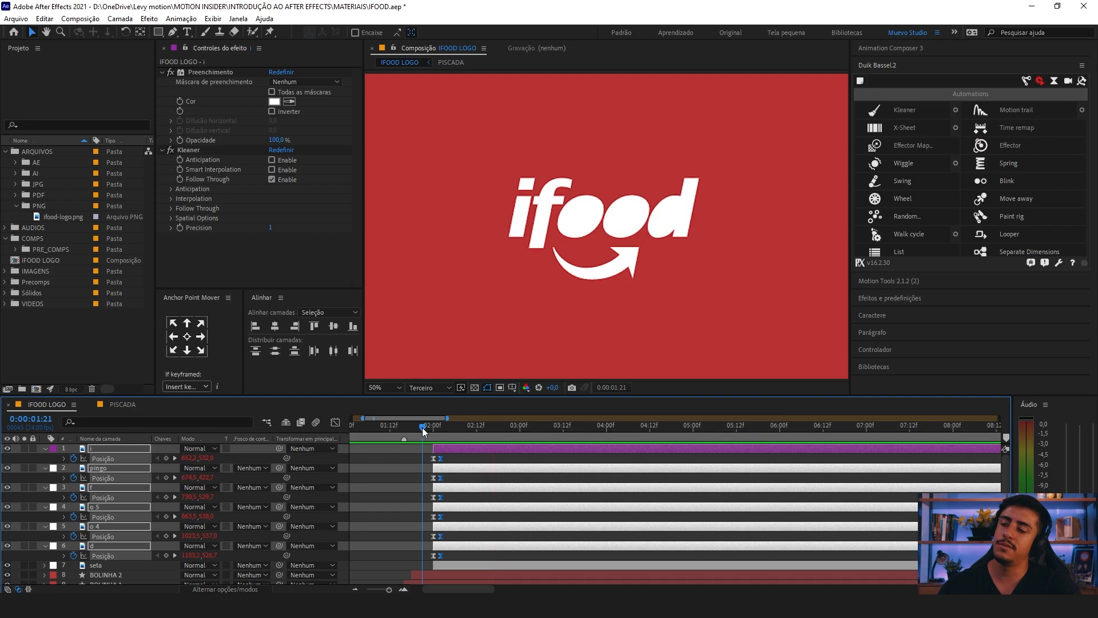
key("ctrl+z")
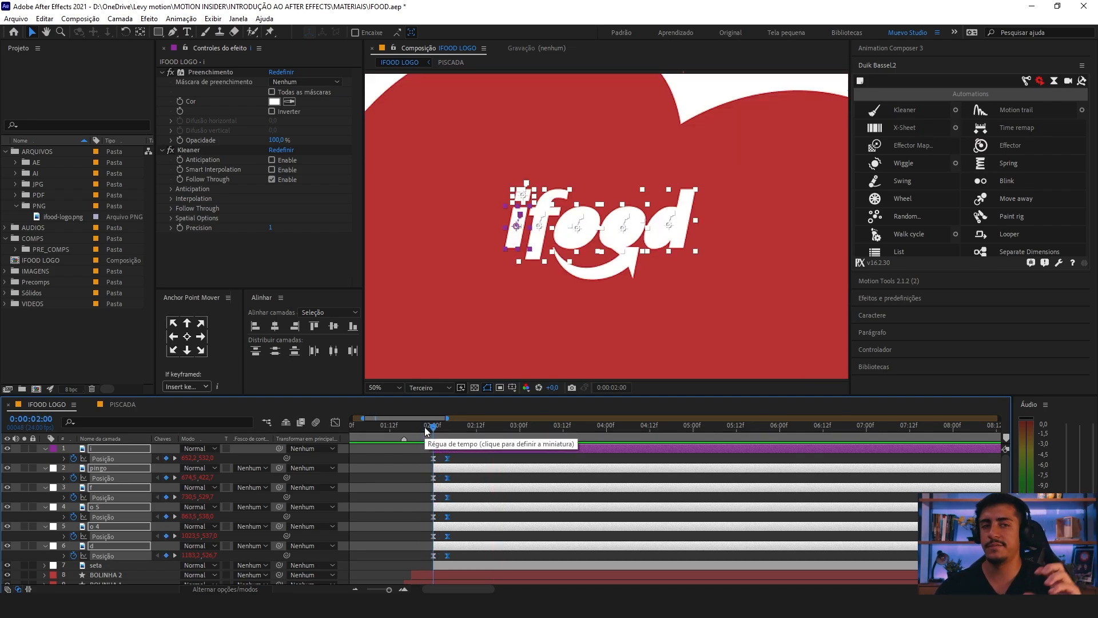
scroll(434, 444, "up", 1)
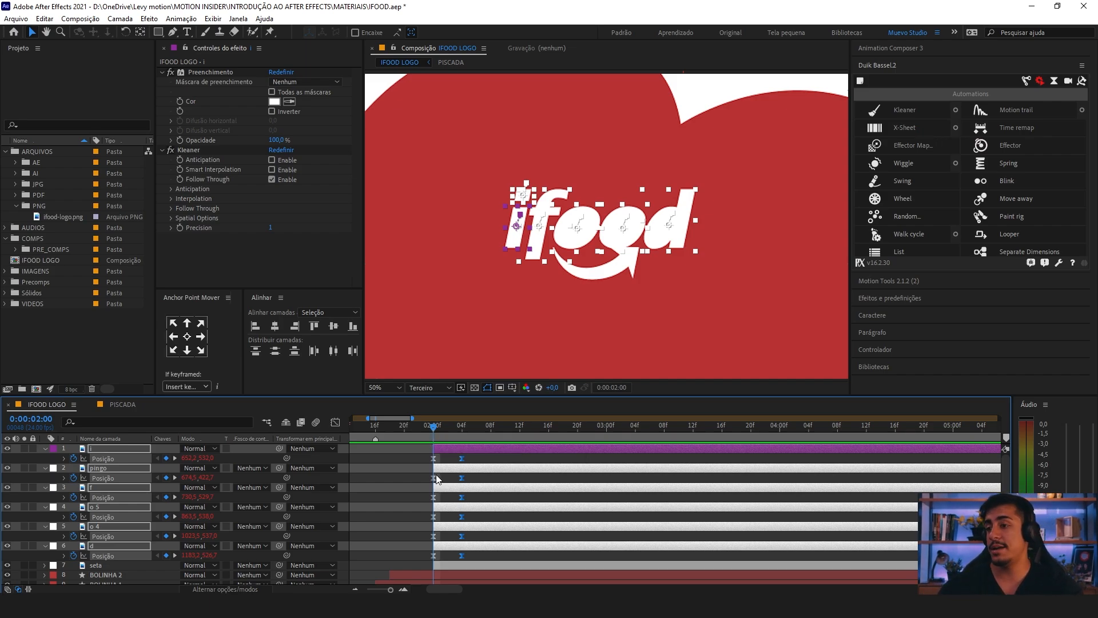
key("u")
Step: Play the animation from 0:00:01:13 and again from 0:00:01:23, and return to 0:00:02:00
left_click_drag(431, 425, 425, 429)
key("minus")
key("minus")
left_click(408, 427)
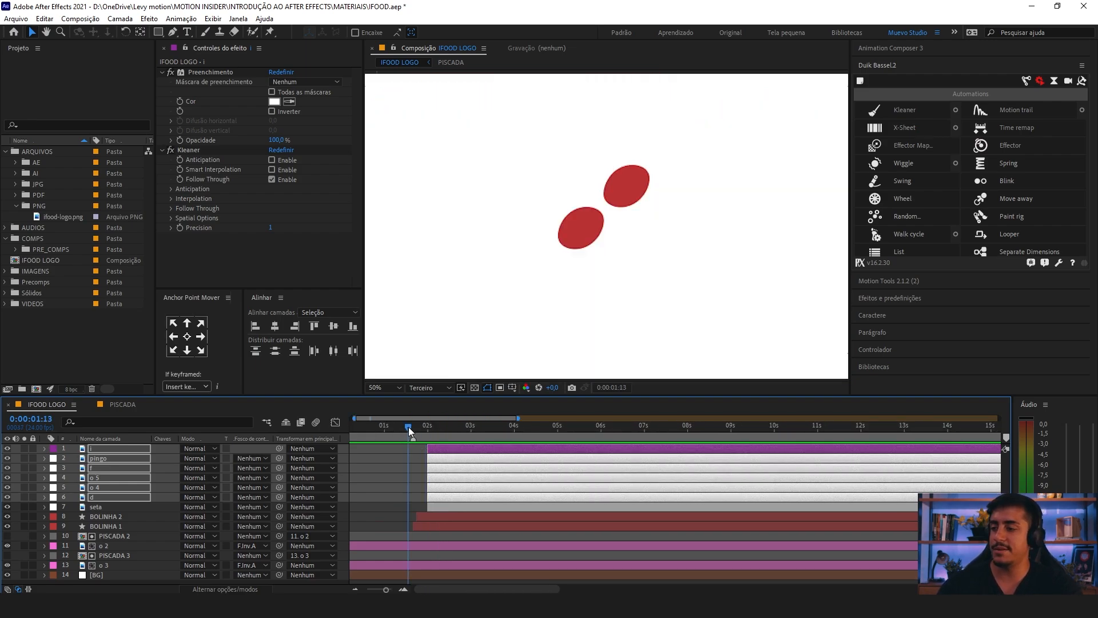
key("space")
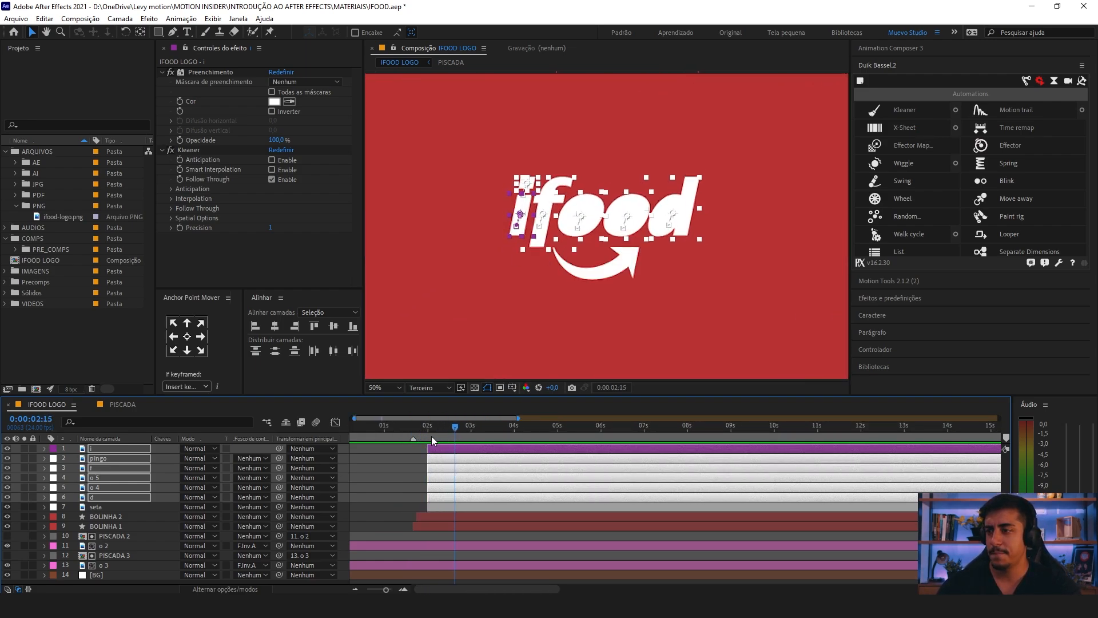
left_click_drag(431, 428, 425, 428)
key("space")
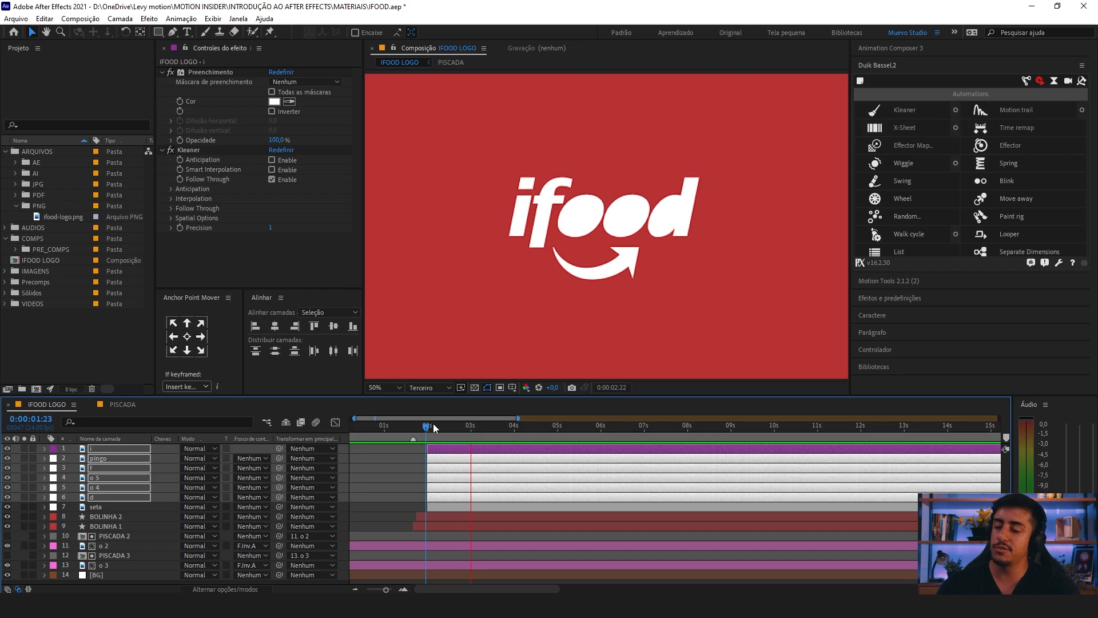
left_click(431, 429)
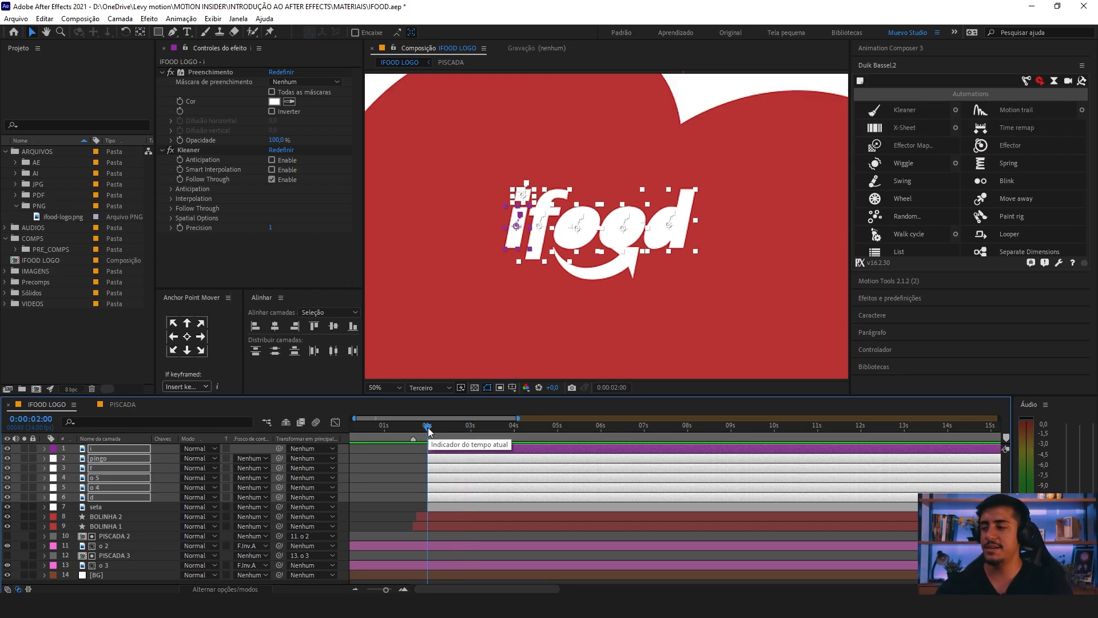
Step: Examine the stacking order of the letter layers, from i through pingo, f, o 5 and o 4 to d
left_click(423, 448)
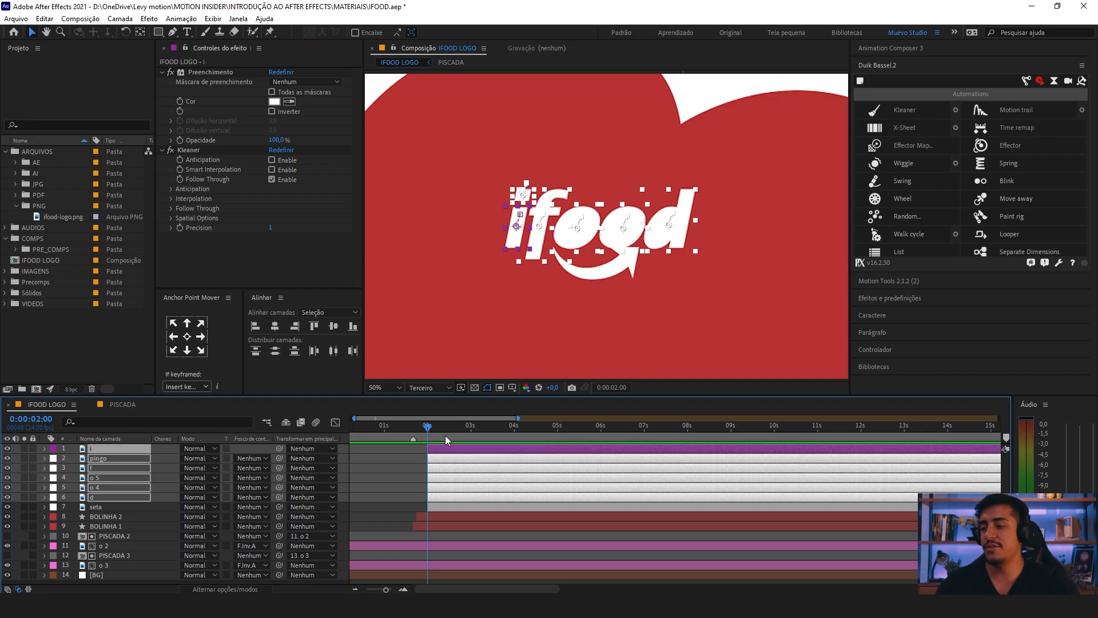
left_click(400, 456)
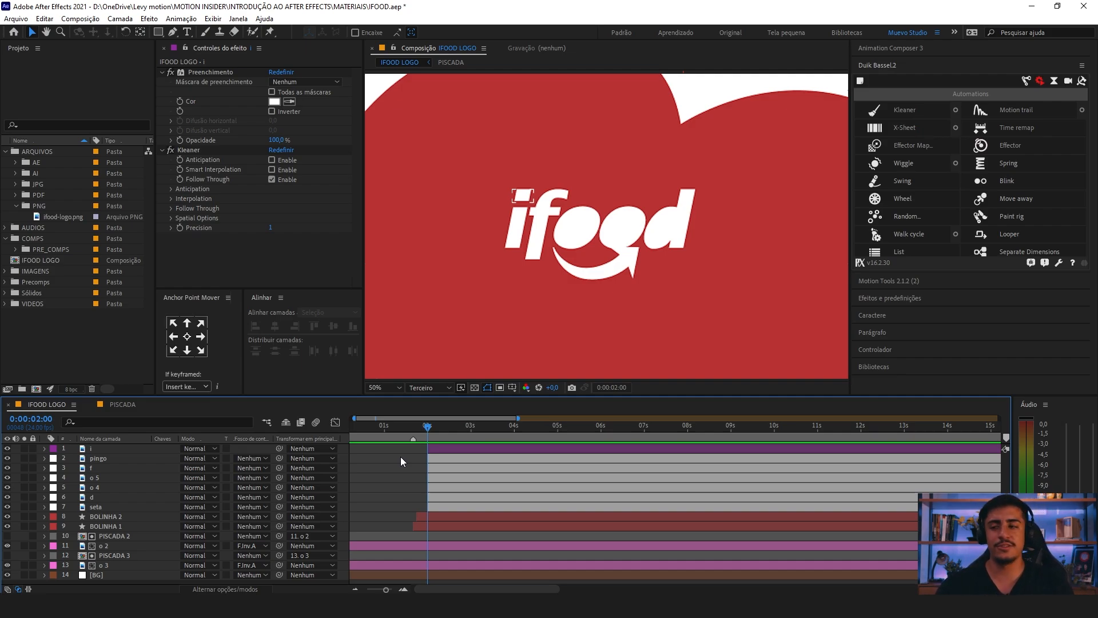
left_click(523, 205)
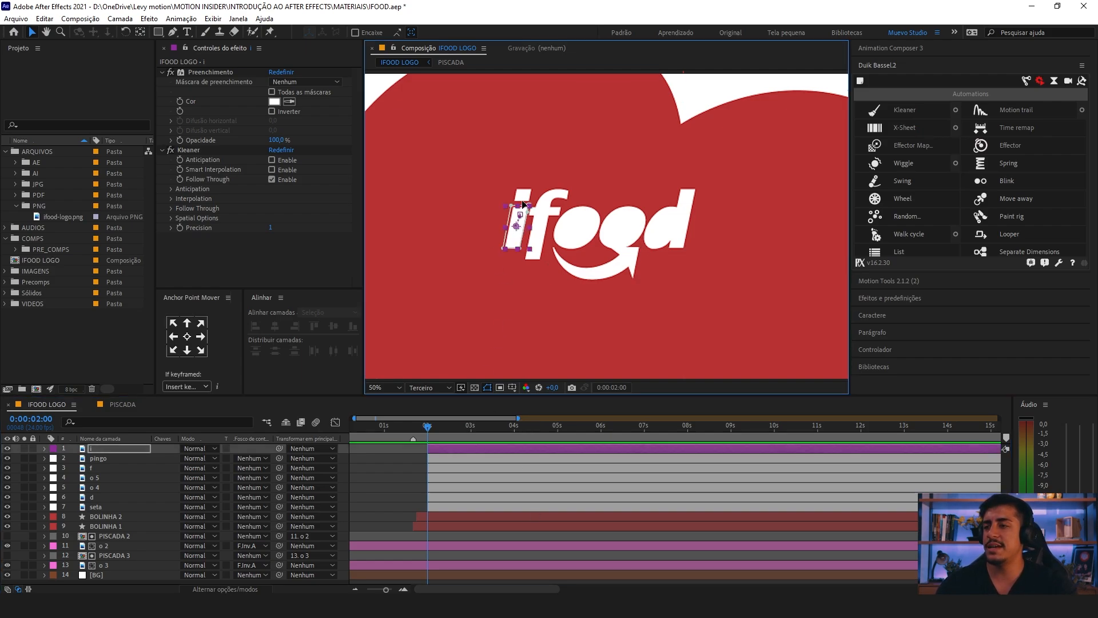
left_click(523, 197, "shift")
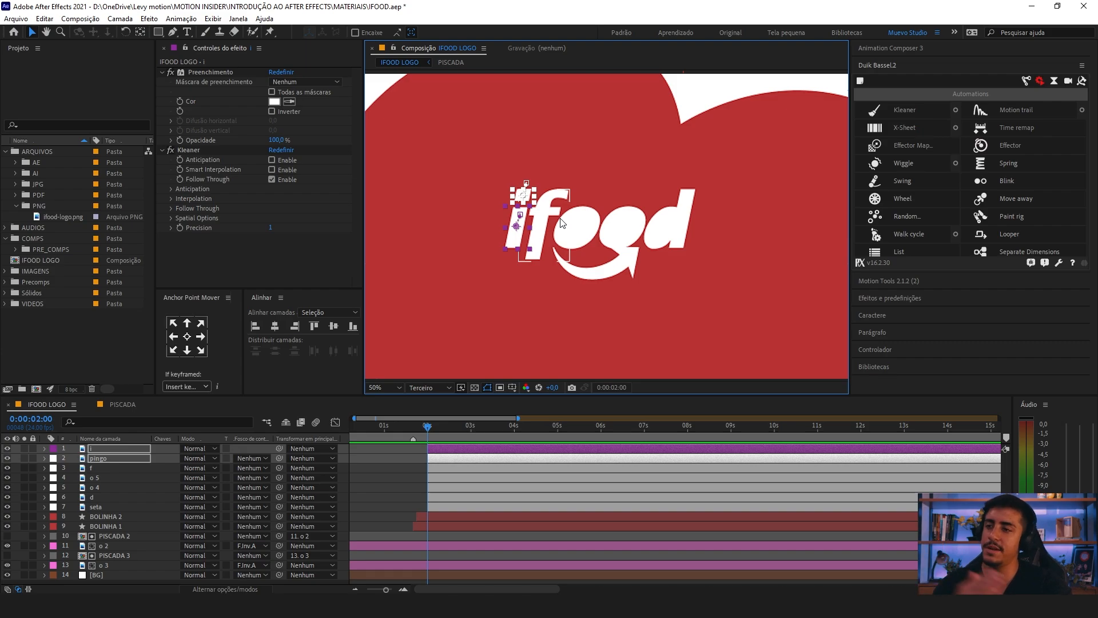
left_click(77, 449)
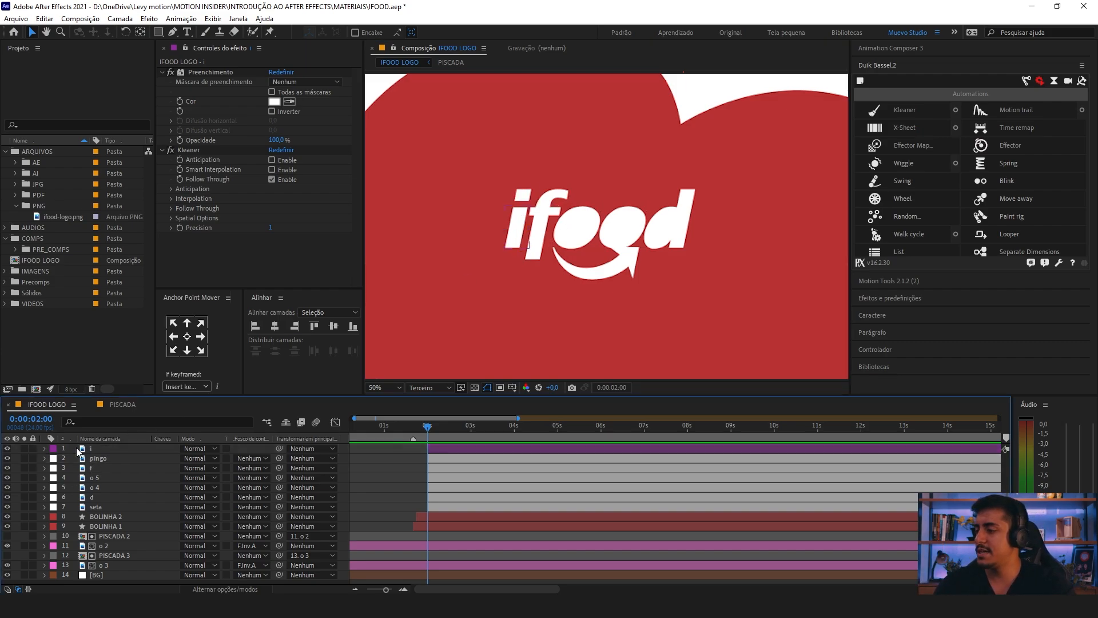
left_click(102, 449)
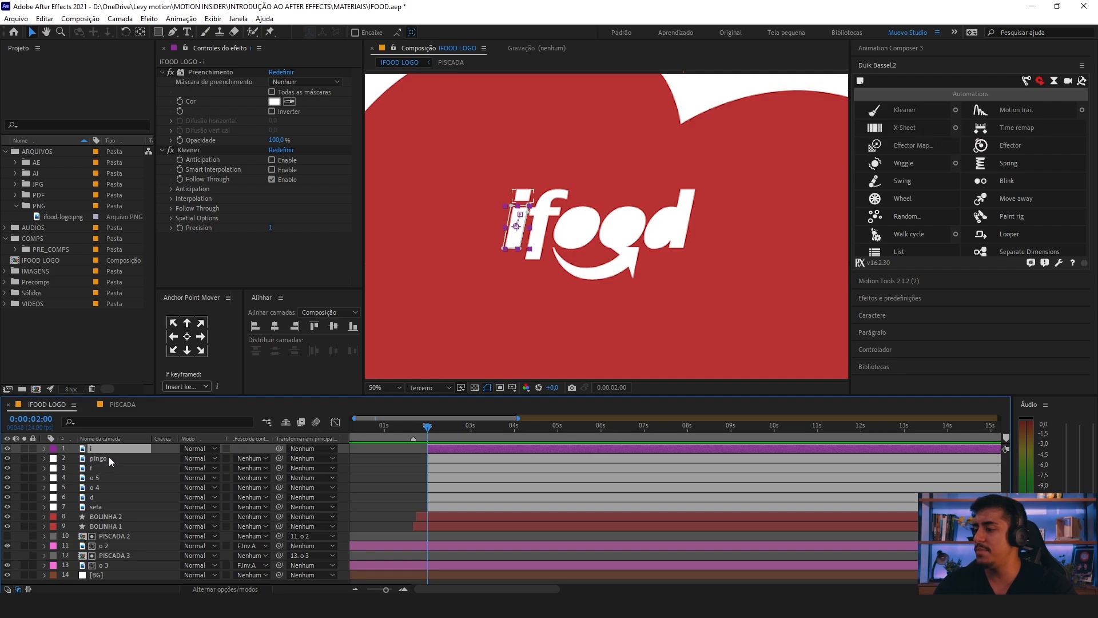
left_click(107, 459, "shift")
left_click(99, 469)
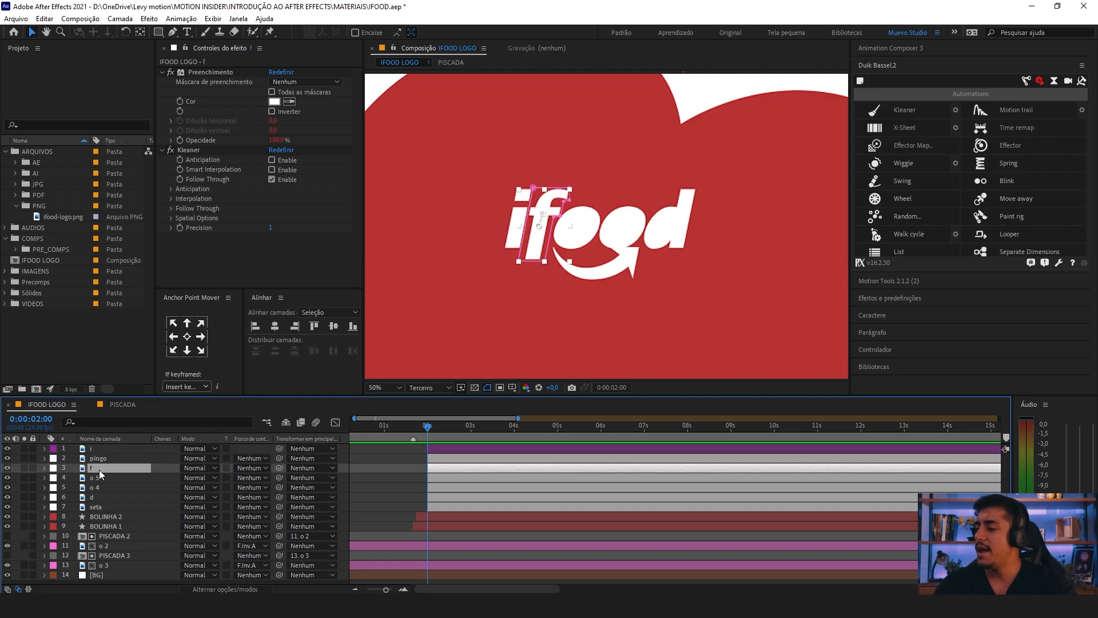
left_click(99, 478)
left_click(98, 487)
left_click(99, 497)
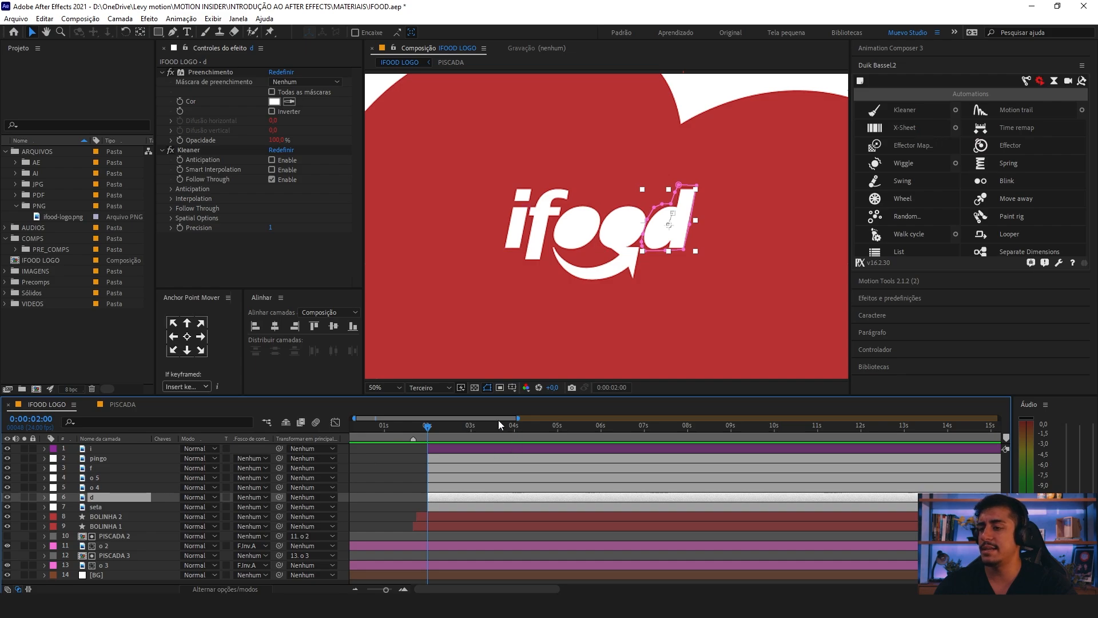
left_click(94, 449)
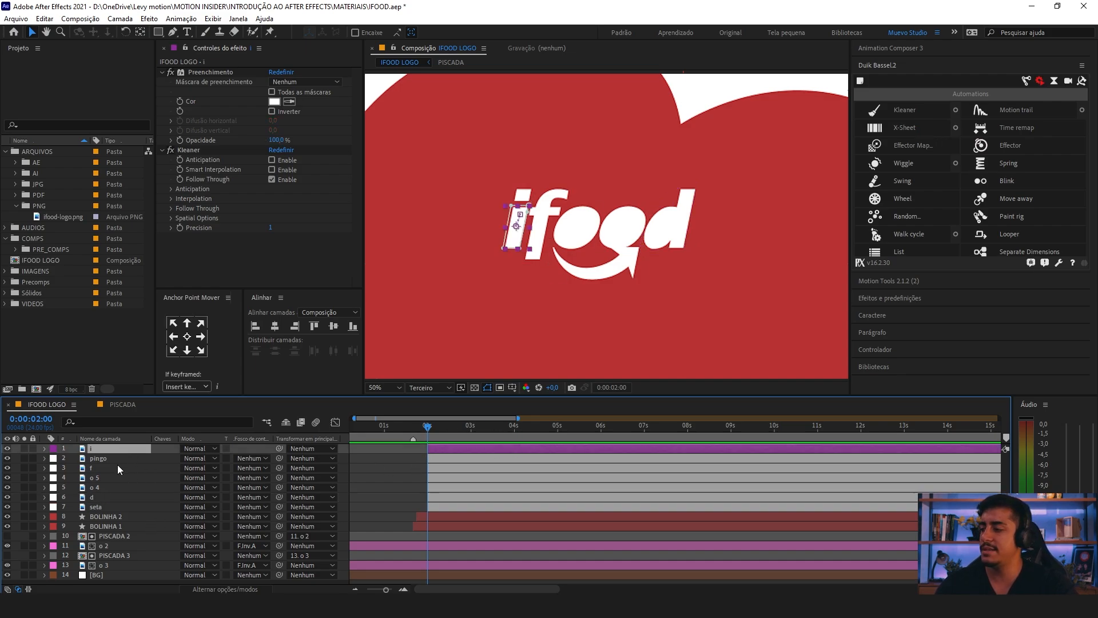
left_click(100, 497, "shift")
Step: Shift the layers from pingo through seta two frames later, so that they start at 0:00:02:02
key("equal")
key("equal")
left_click(419, 477)
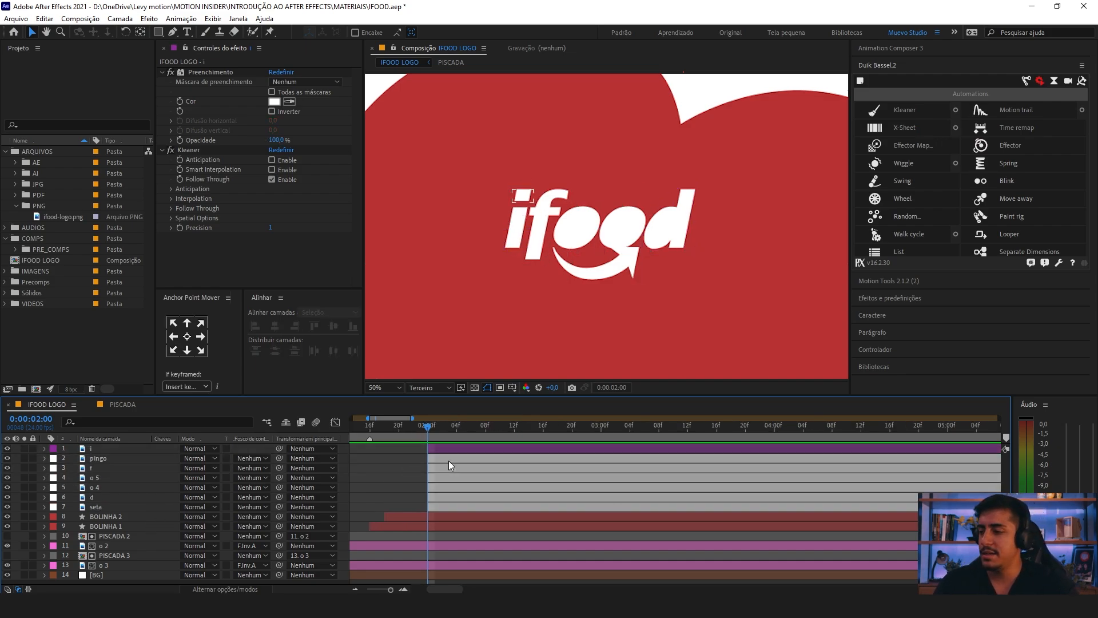
left_click(431, 459)
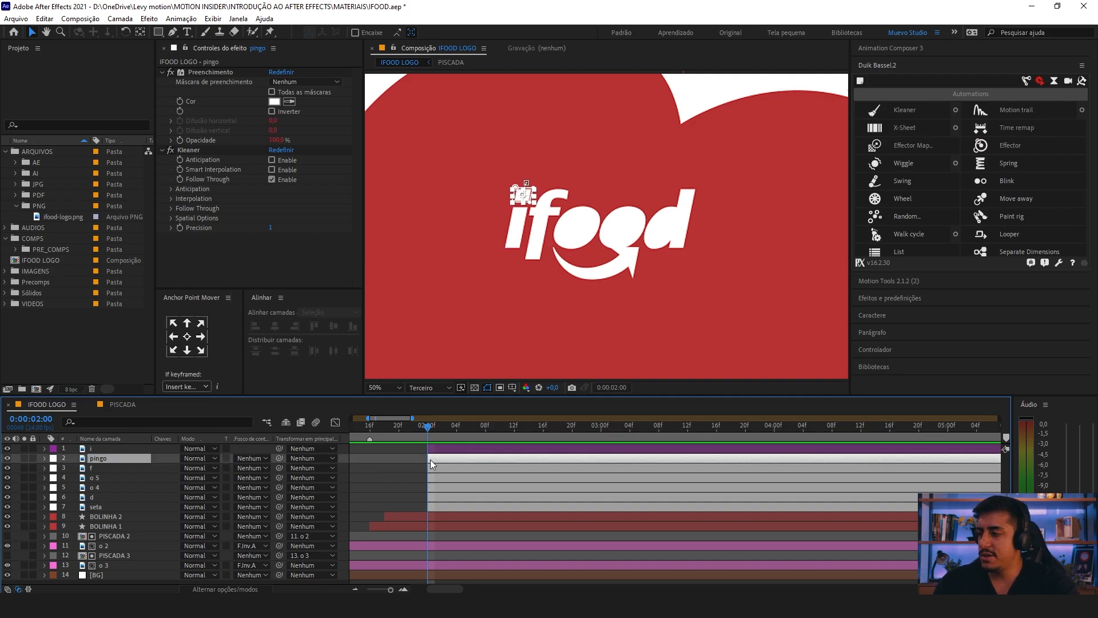
left_click(433, 506, "shift")
key("equal")
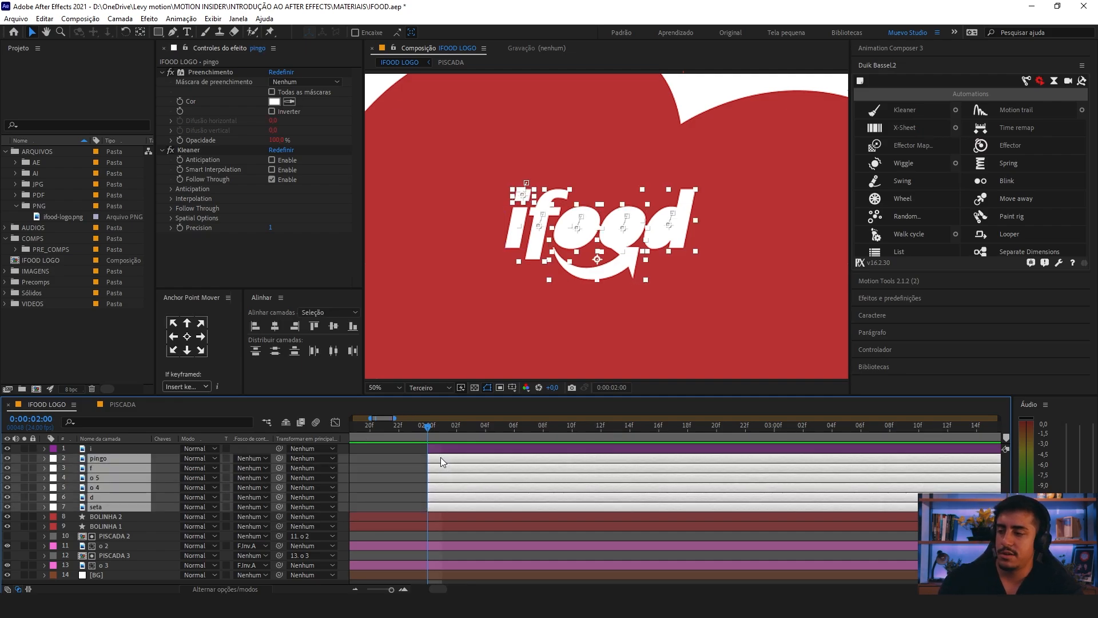
left_click_drag(445, 458, 464, 463)
key("minus")
key("minus")
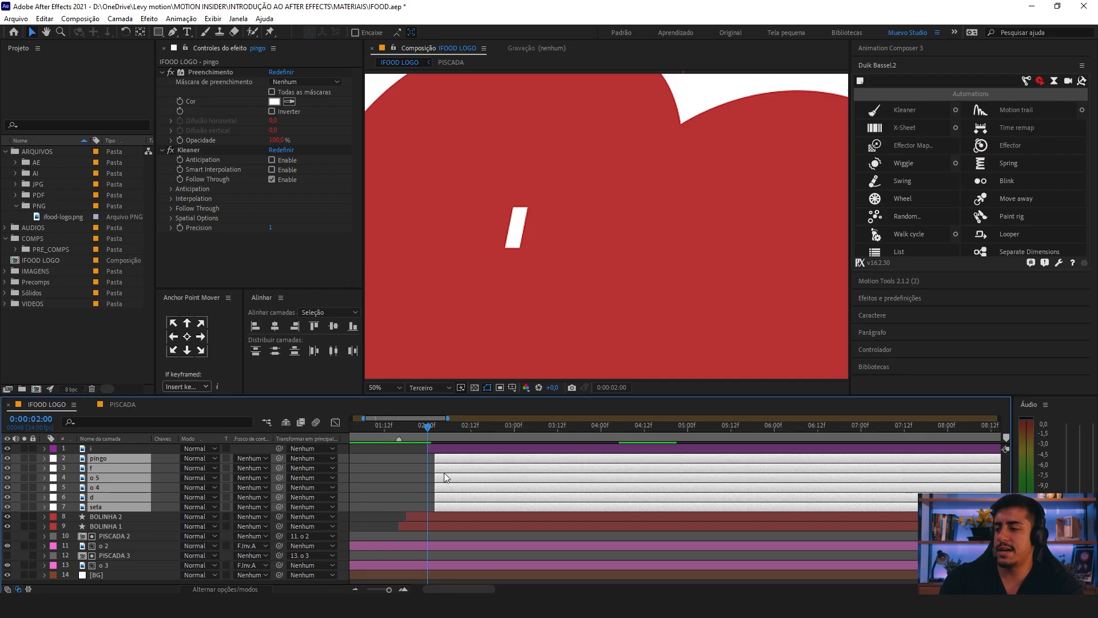
Step: Stagger the layers f, o 5, o 4, d and seta so each starts two frames after the layer above it
key("equal")
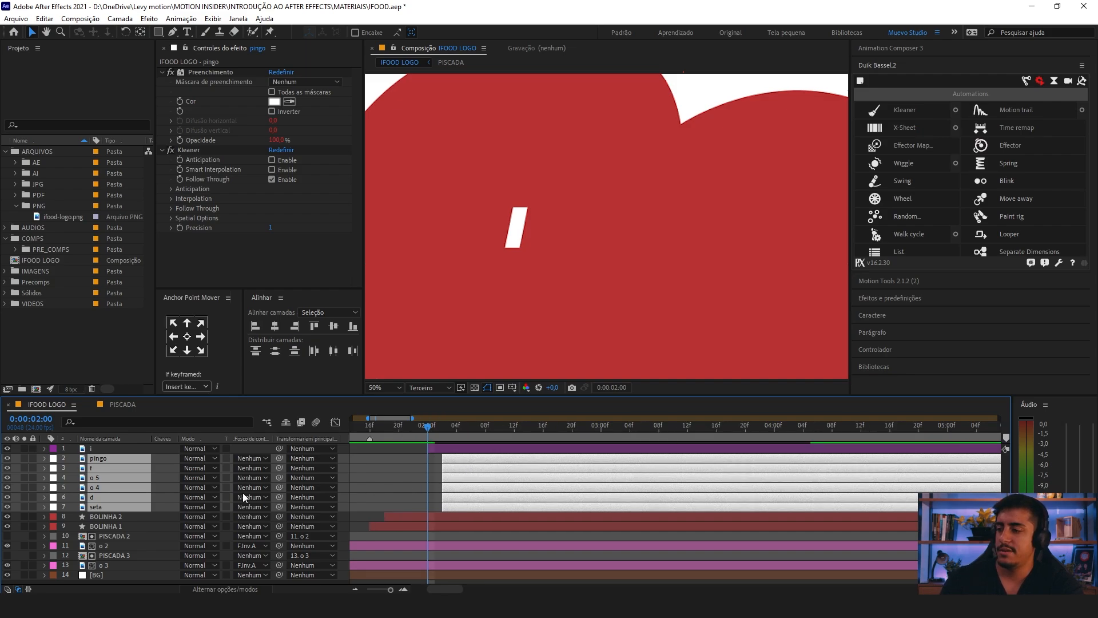
left_click(458, 460, "ctrl")
left_click_drag(464, 471, 474, 472)
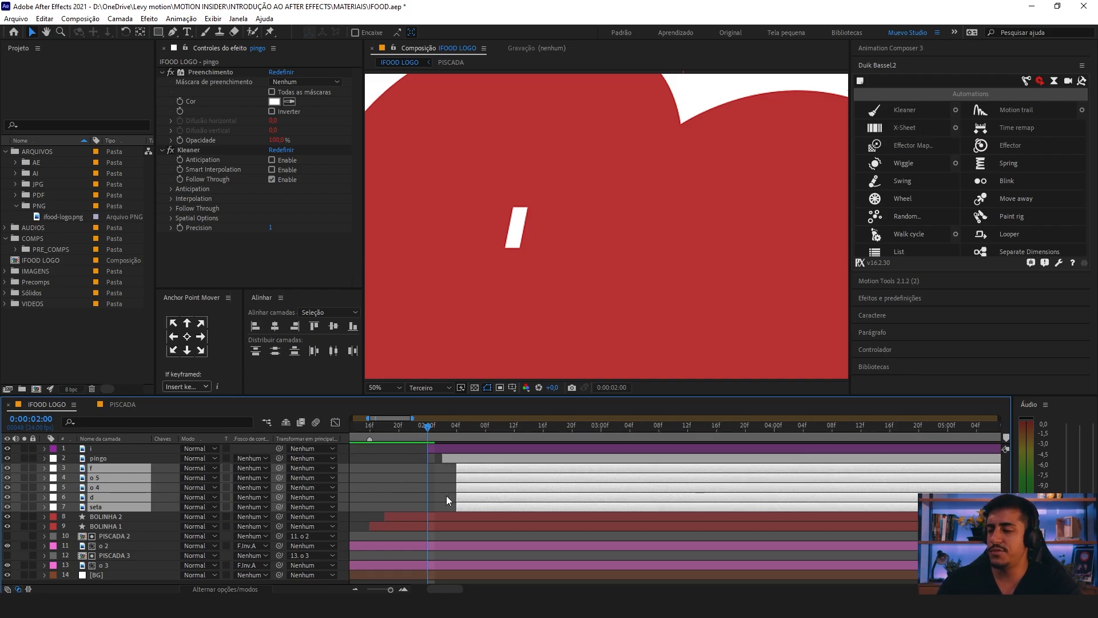
left_click(472, 472, "ctrl")
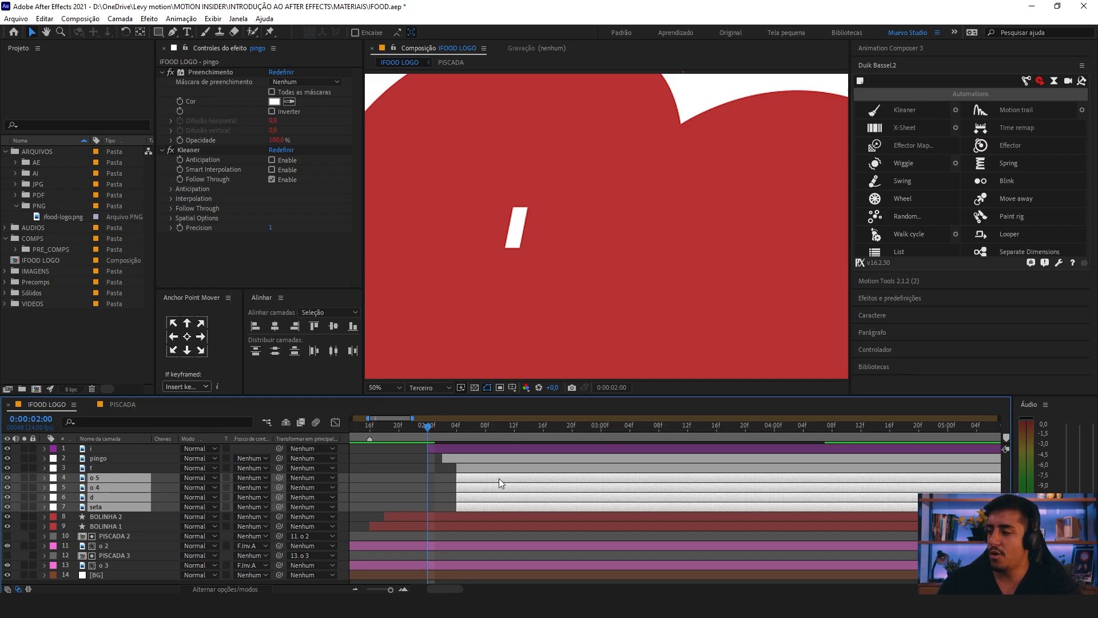
left_click_drag(496, 479, 530, 507)
left_click(483, 479, "ctrl")
key("F2")
left_click(499, 500)
left_click(498, 507, "ctrl")
key("F2")
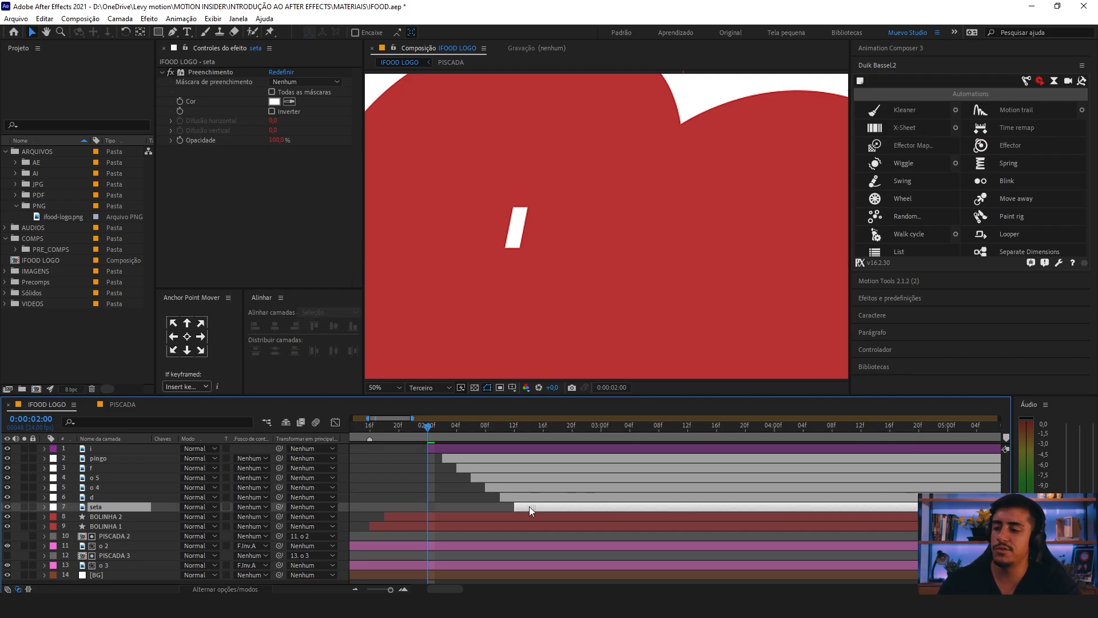
Step: Fit the composition in the viewer and play the staggered letter entrance from 0:00:01:20
key("minus")
left_click_drag(433, 425, 412, 427)
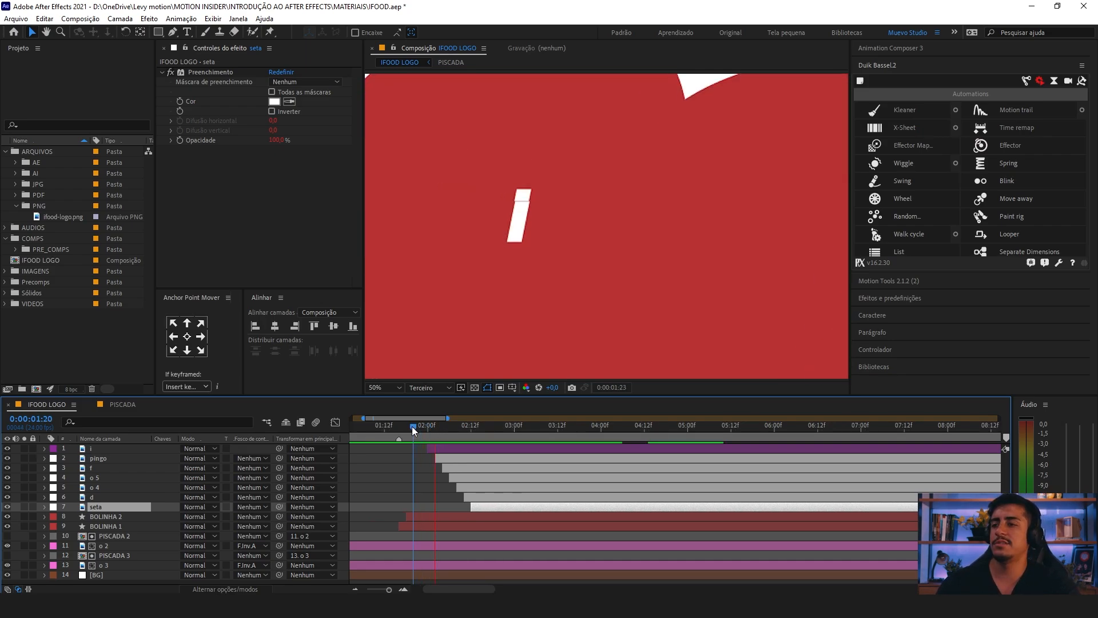
left_click(384, 387)
left_click(391, 198)
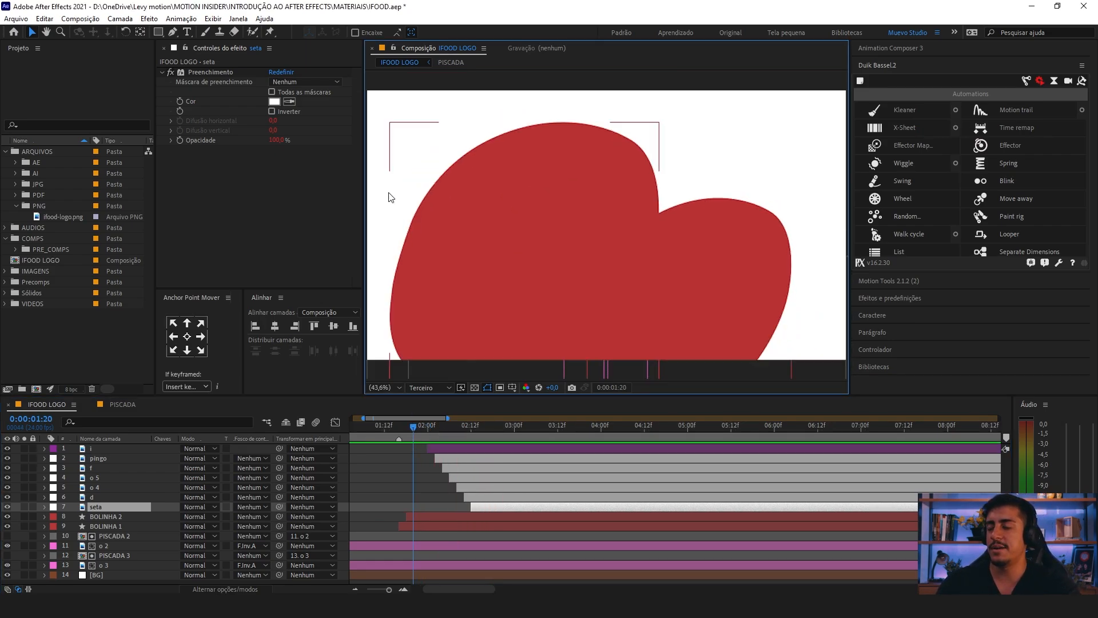
key("space")
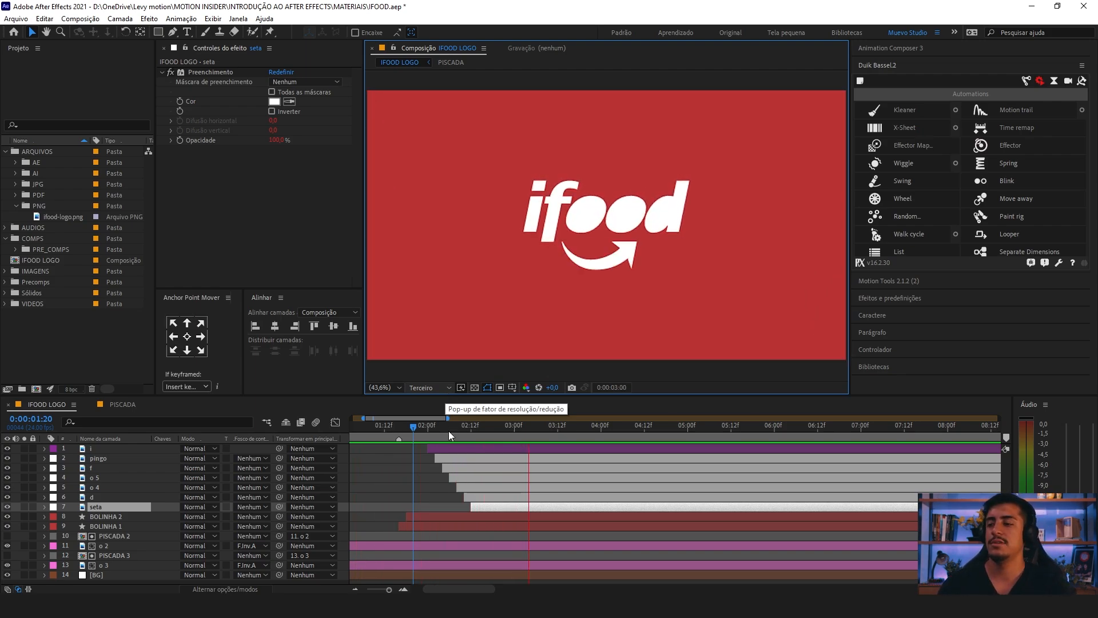
key("space")
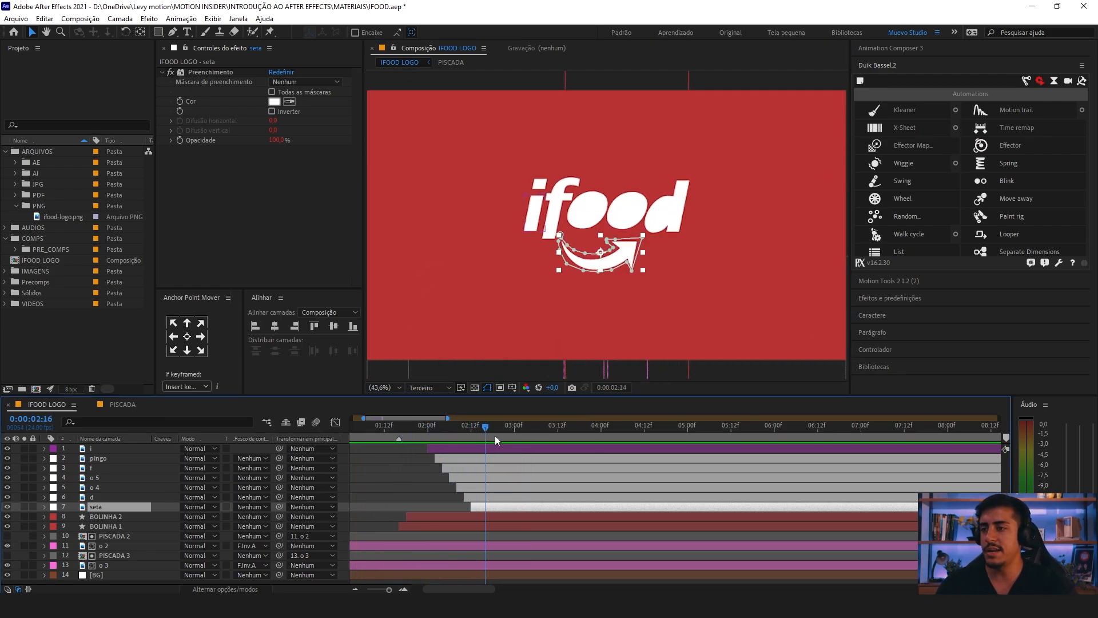
Step: Select the layers from i through BOLINHA 1 and play the animation from 0:00:01:15
left_click_drag(495, 435, 395, 481)
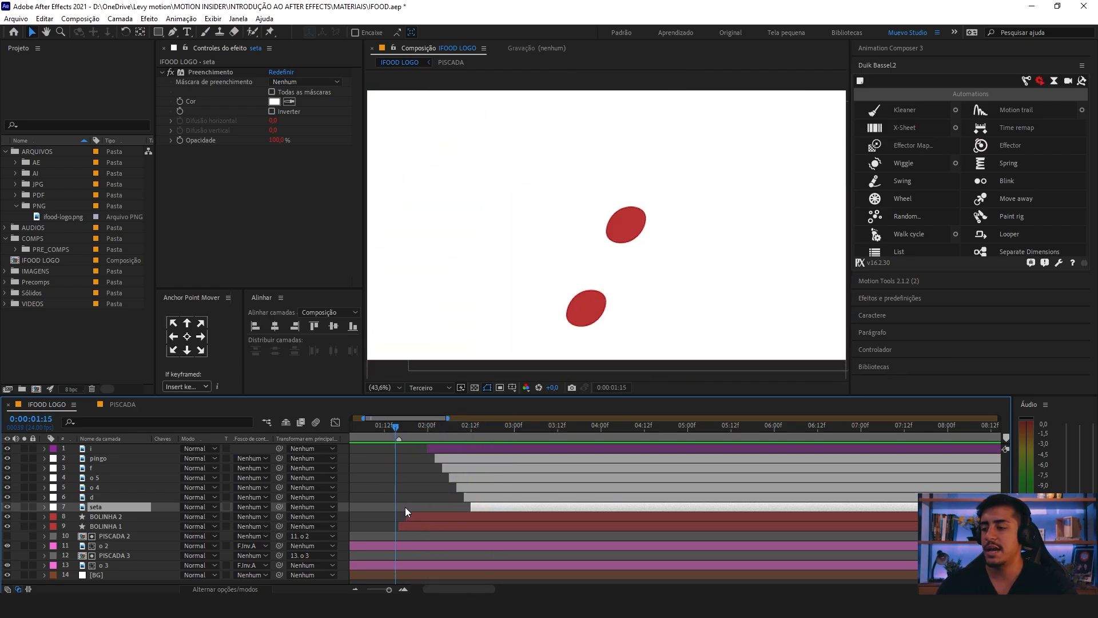
left_click(407, 523)
left_click(437, 452, "shift")
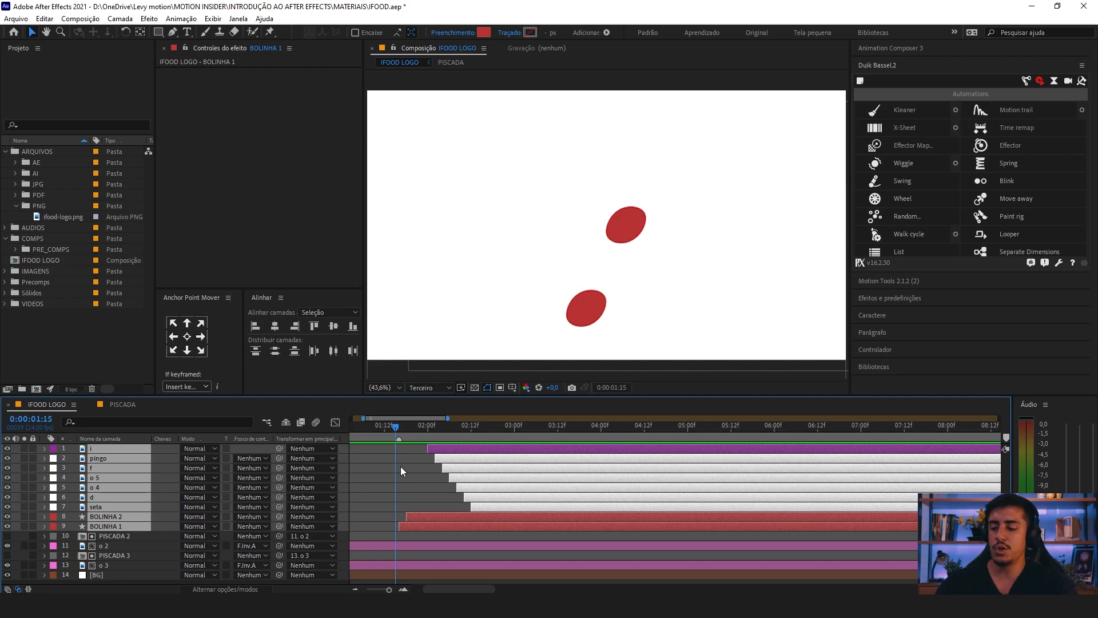
scroll(400, 467, "down", 2)
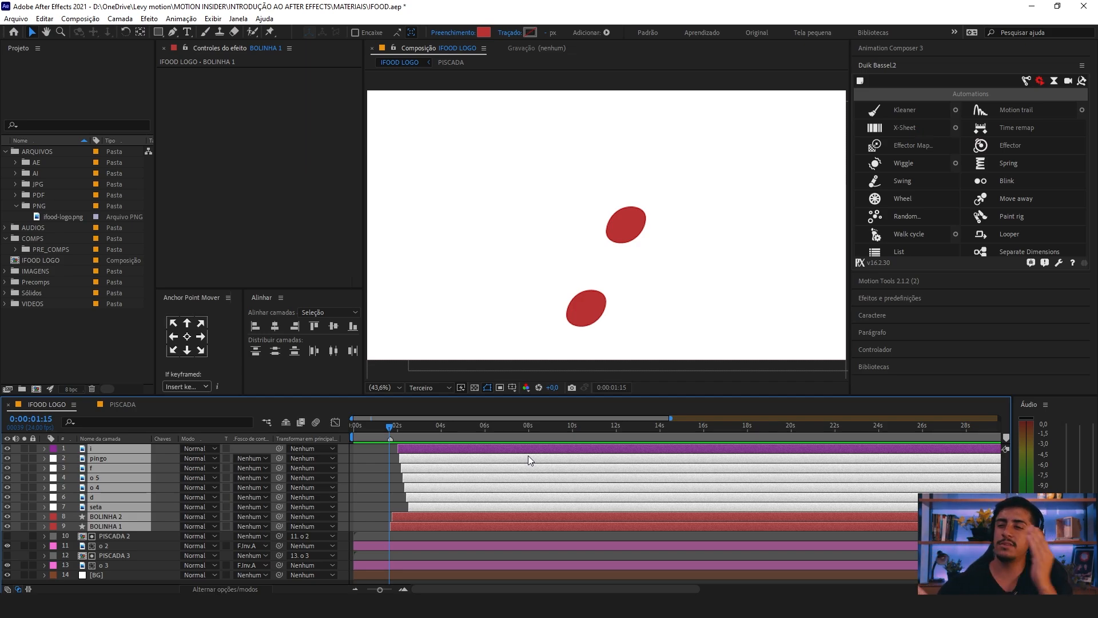
scroll(481, 457, "up", 1)
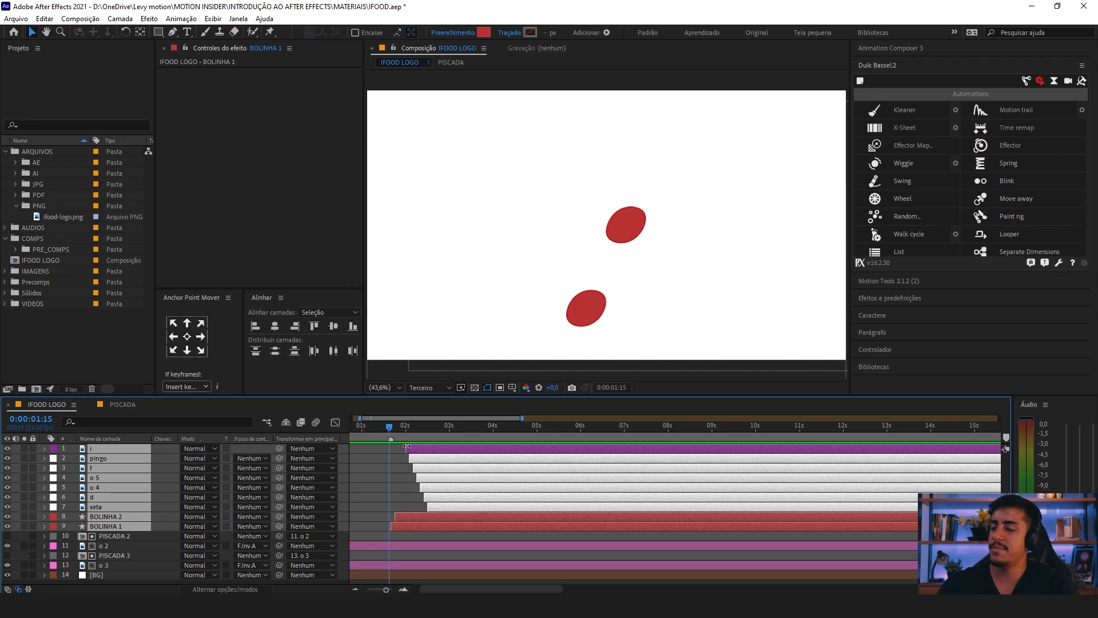
key("space")
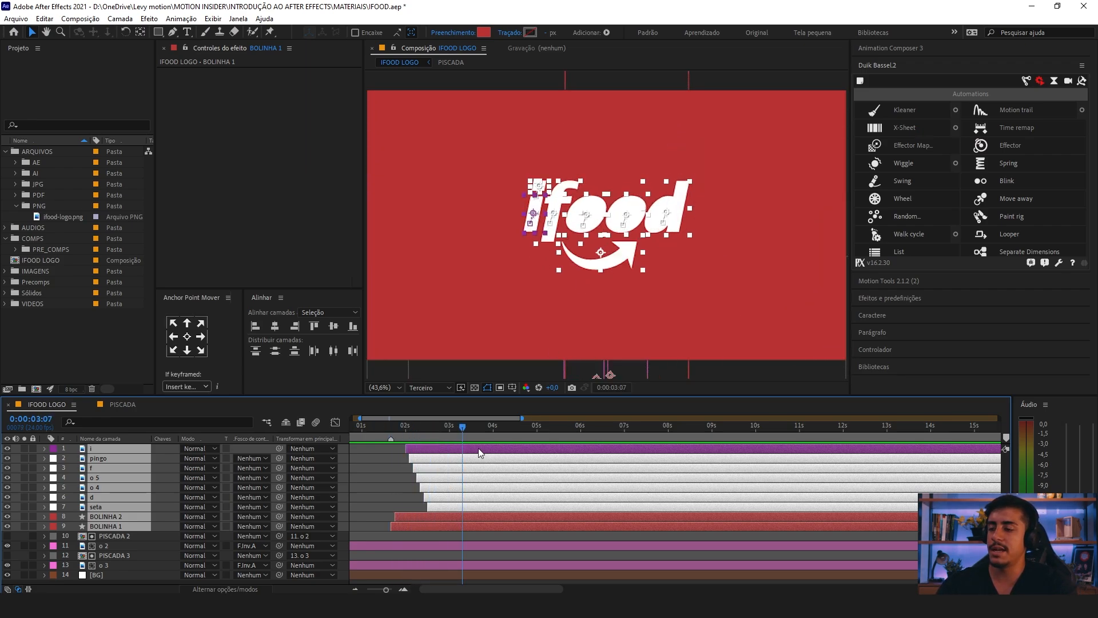
Step: Replay the staggered logo entrance from 0:00:01:20
left_click_drag(424, 431, 398, 437)
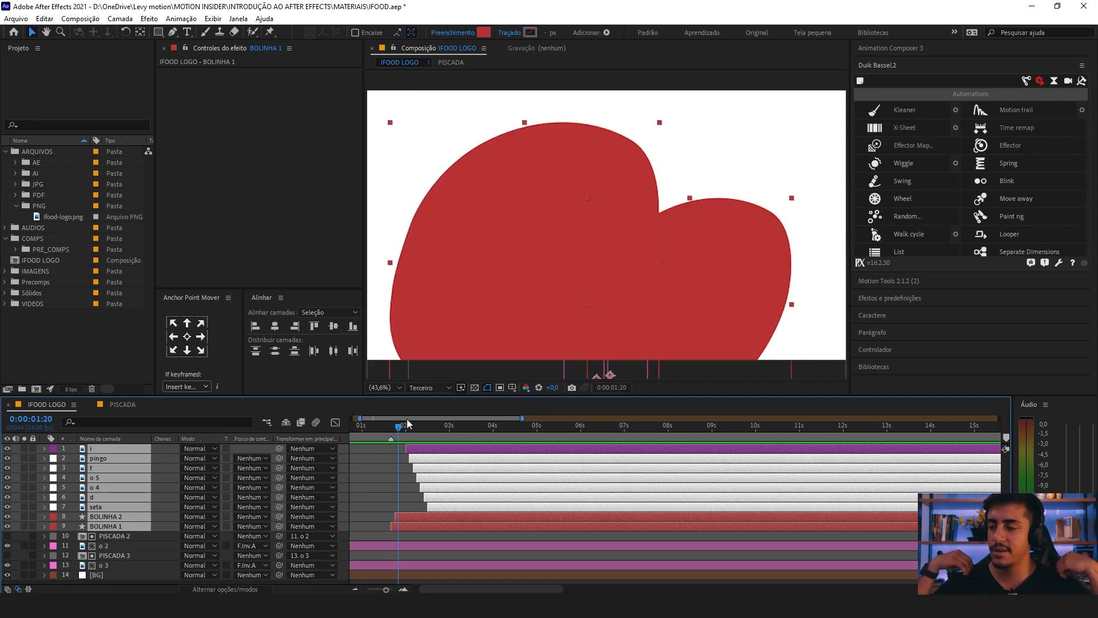
key("space")
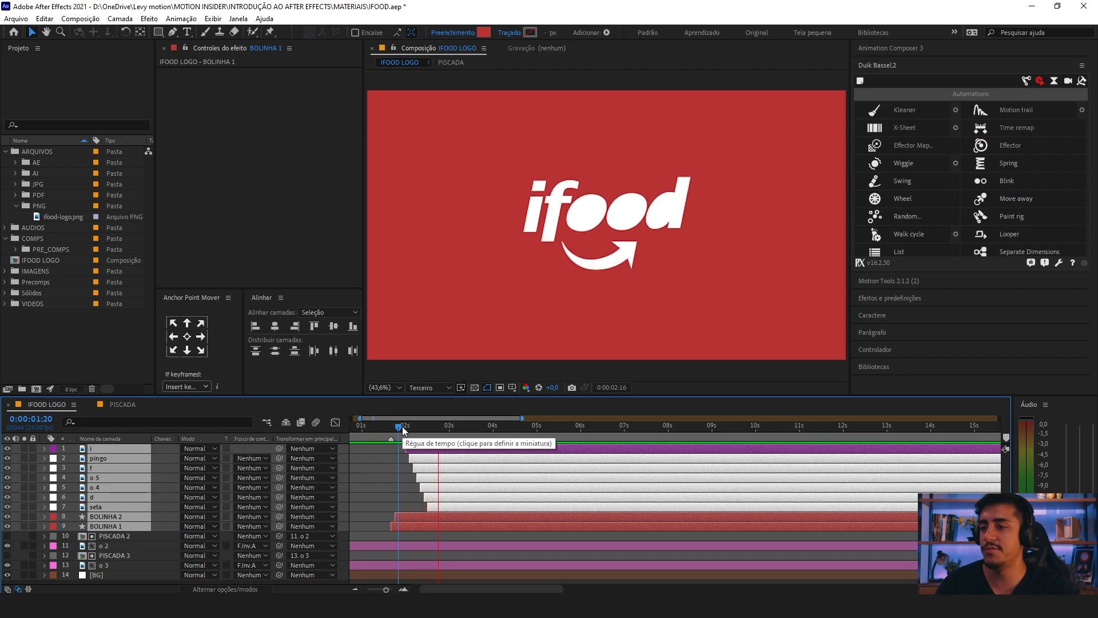
key("space")
Step: At 0:00:02:16, move the anchor point of the seta layer to the tip of the arrow's thin tail with the Pan Behind tool
left_click(404, 458)
left_click(135, 508)
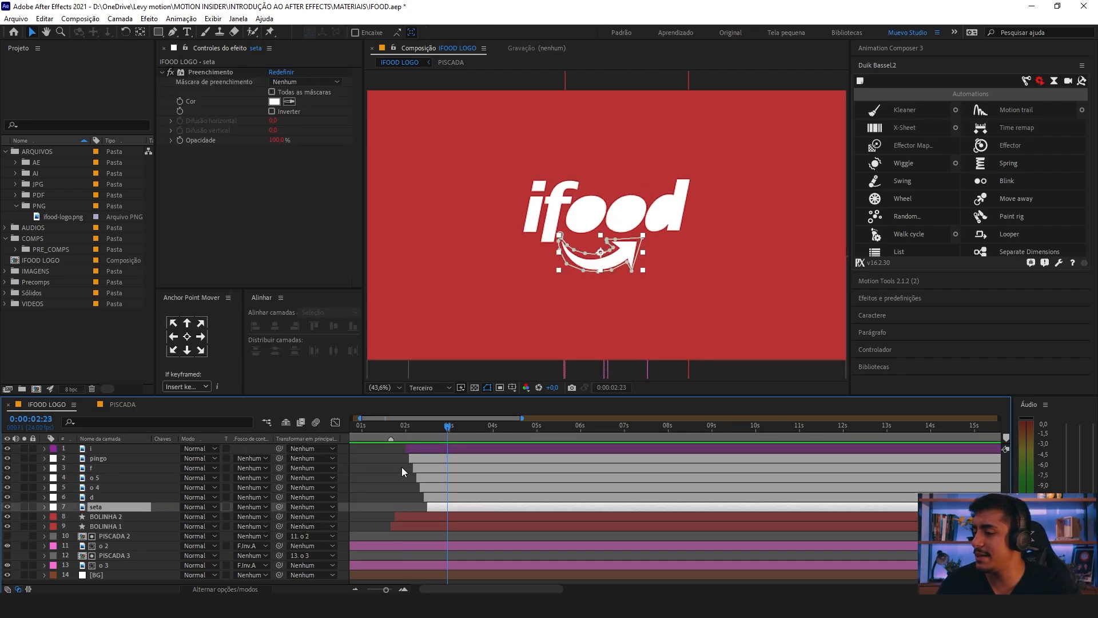
scroll(401, 464, "up", 6)
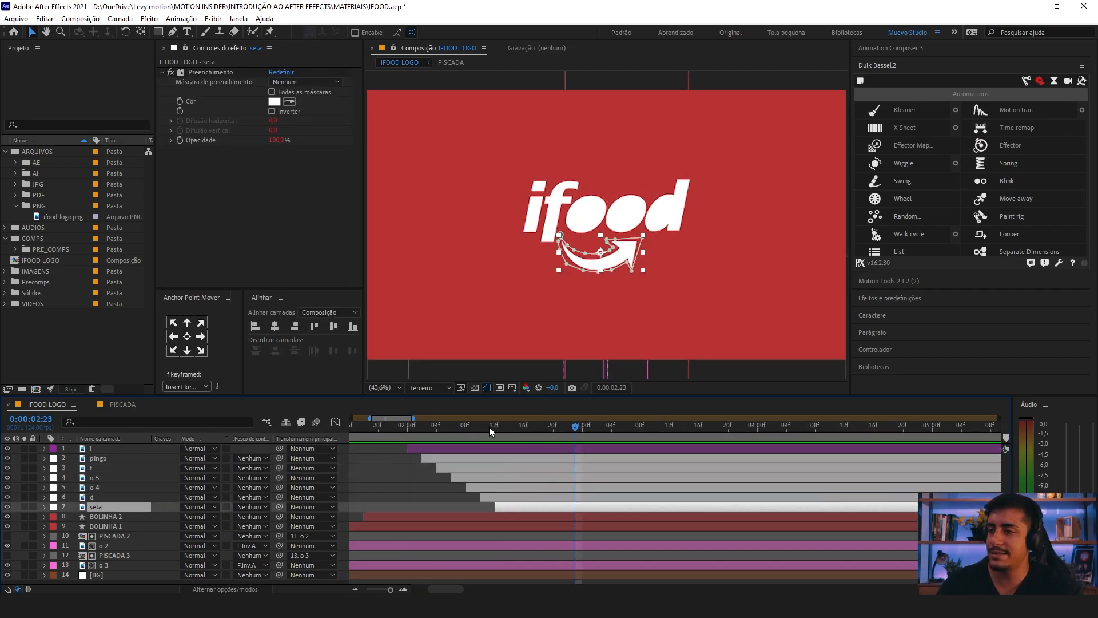
left_click_drag(493, 425, 523, 430)
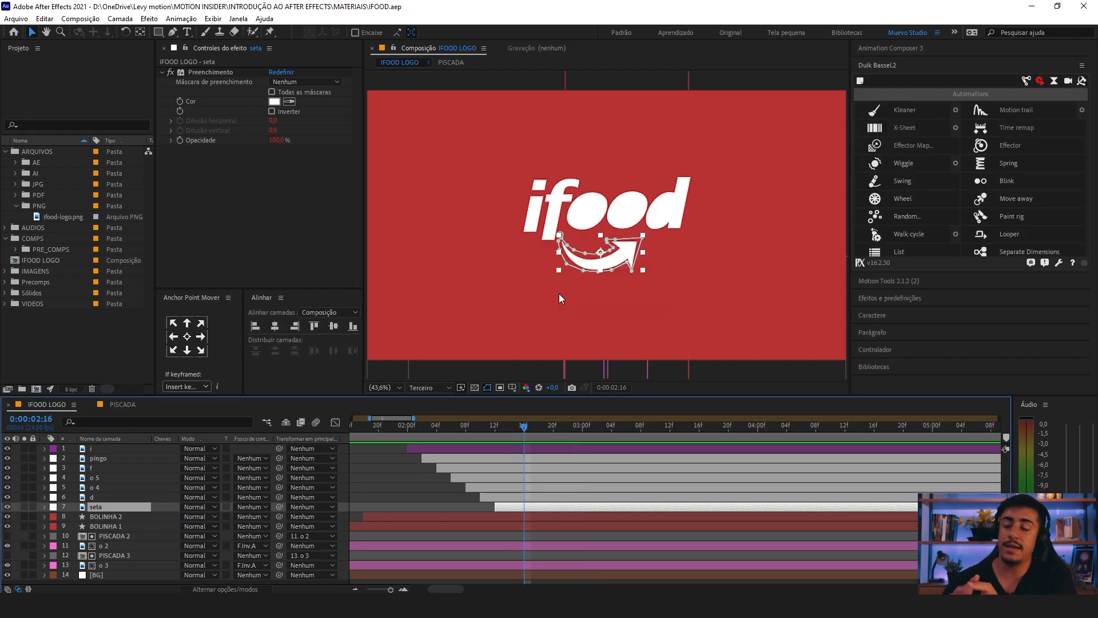
key("equal")
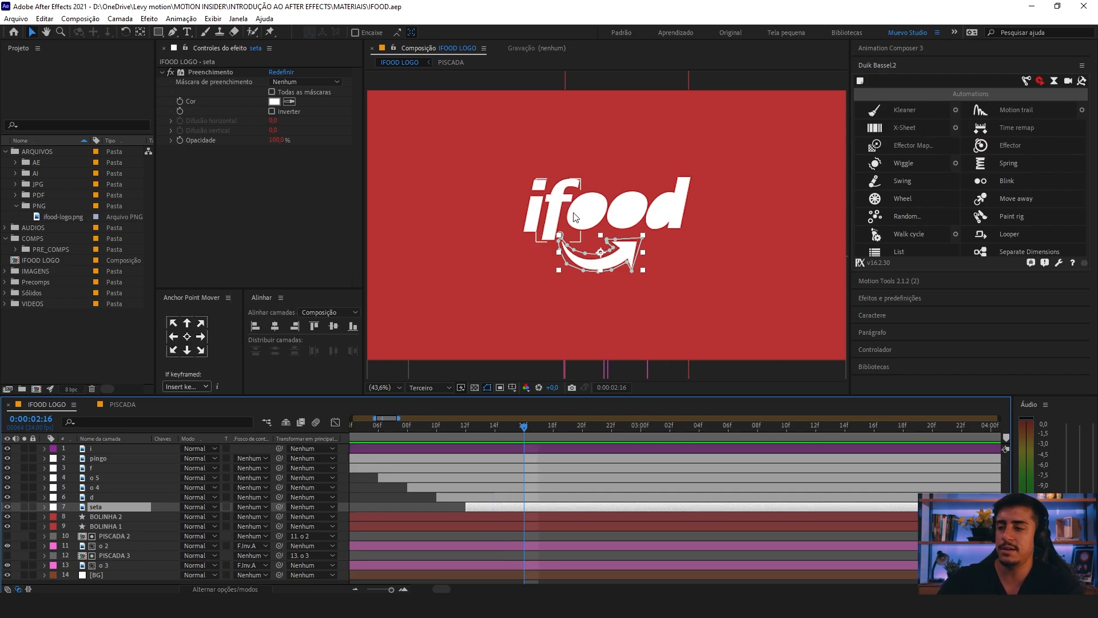
scroll(586, 246, "up", 1)
scroll(592, 262, "up", 2)
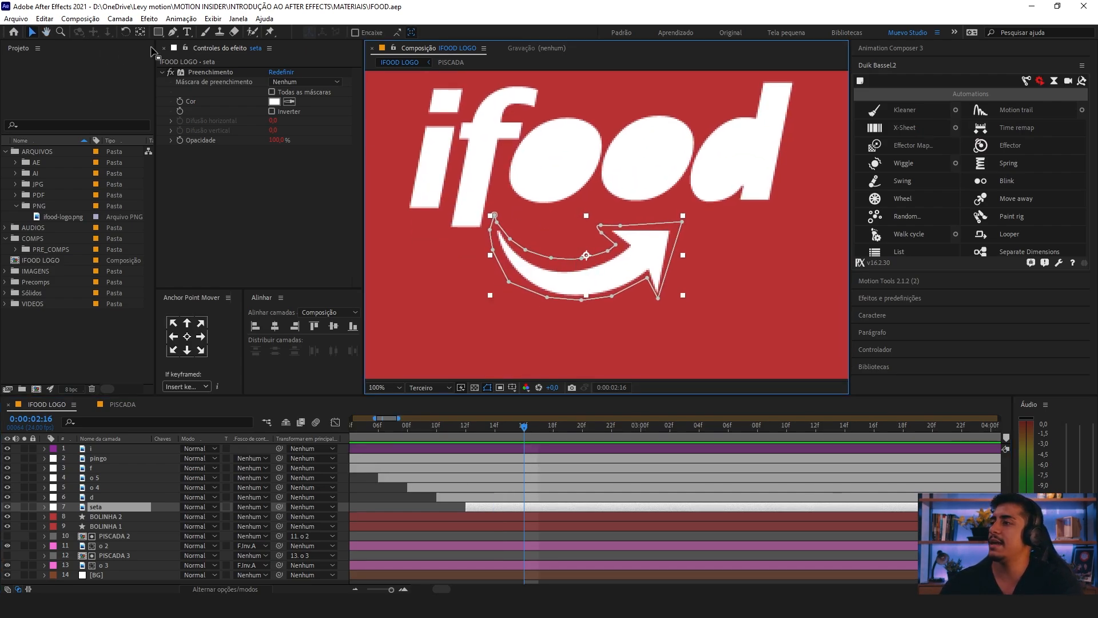
left_click(140, 34)
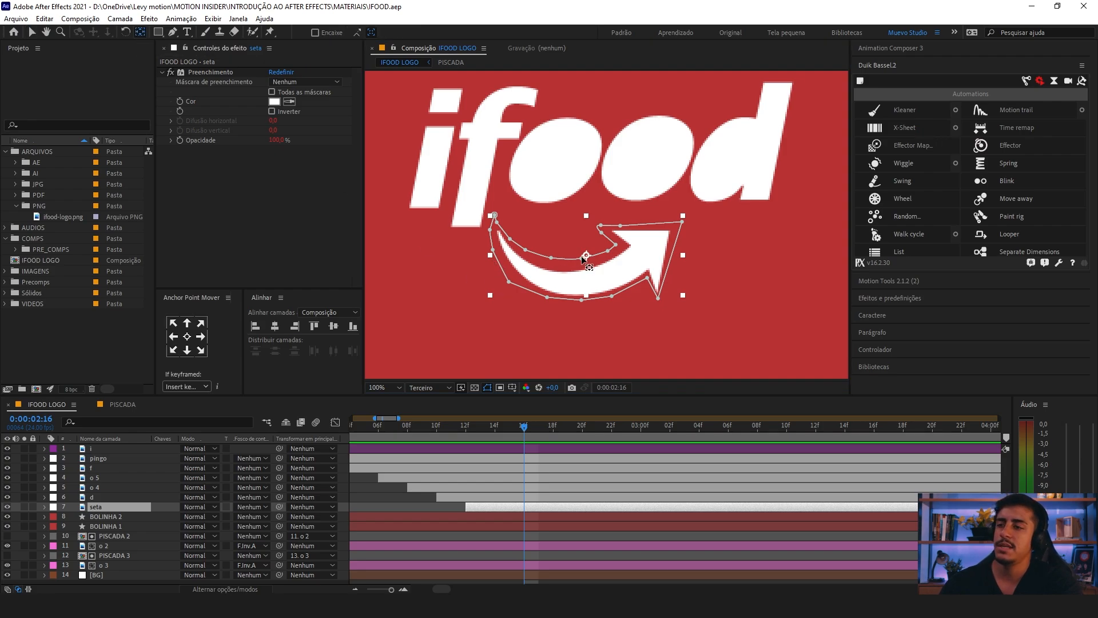
left_click_drag(587, 255, 579, 255)
left_click_drag(501, 243, 499, 234)
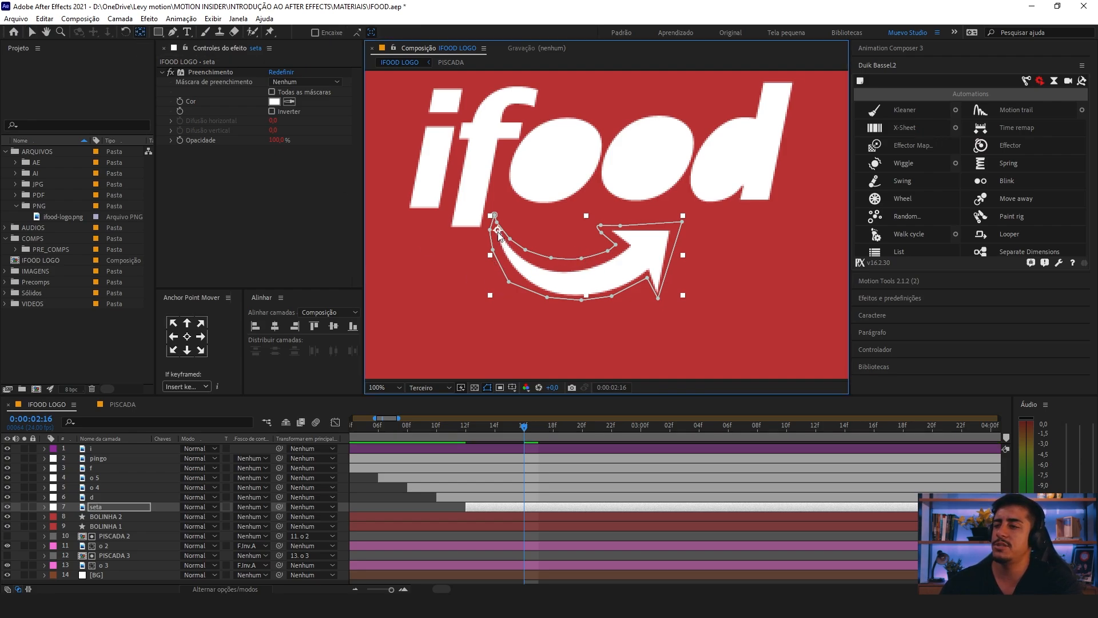
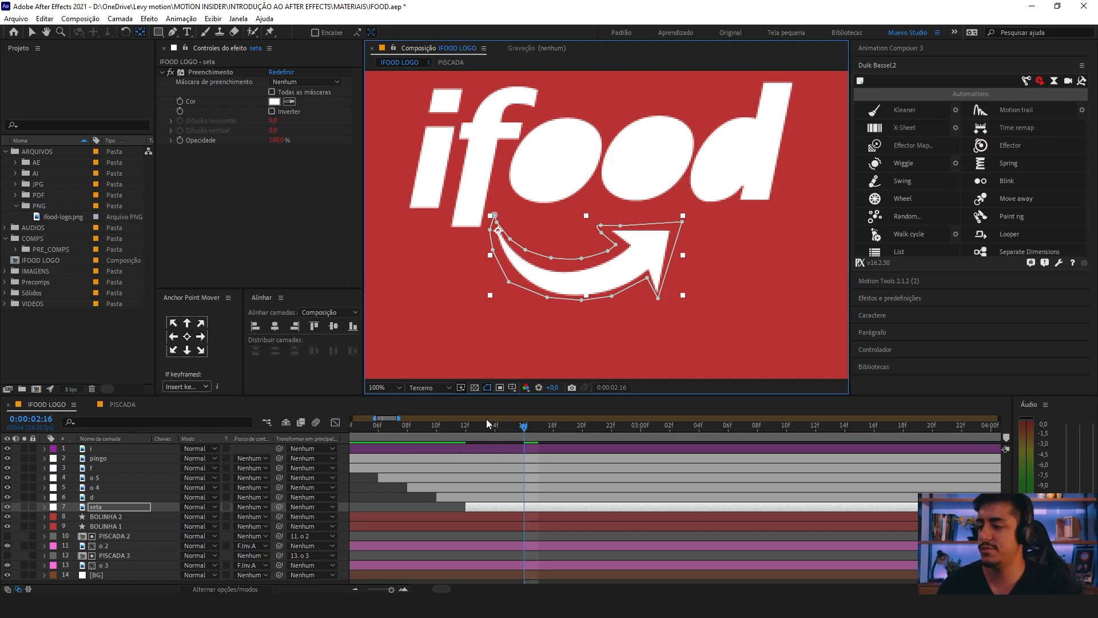
Step: At 0:00:02:12, add initial scale and rotation keyframes to the seta layer
left_click(466, 426)
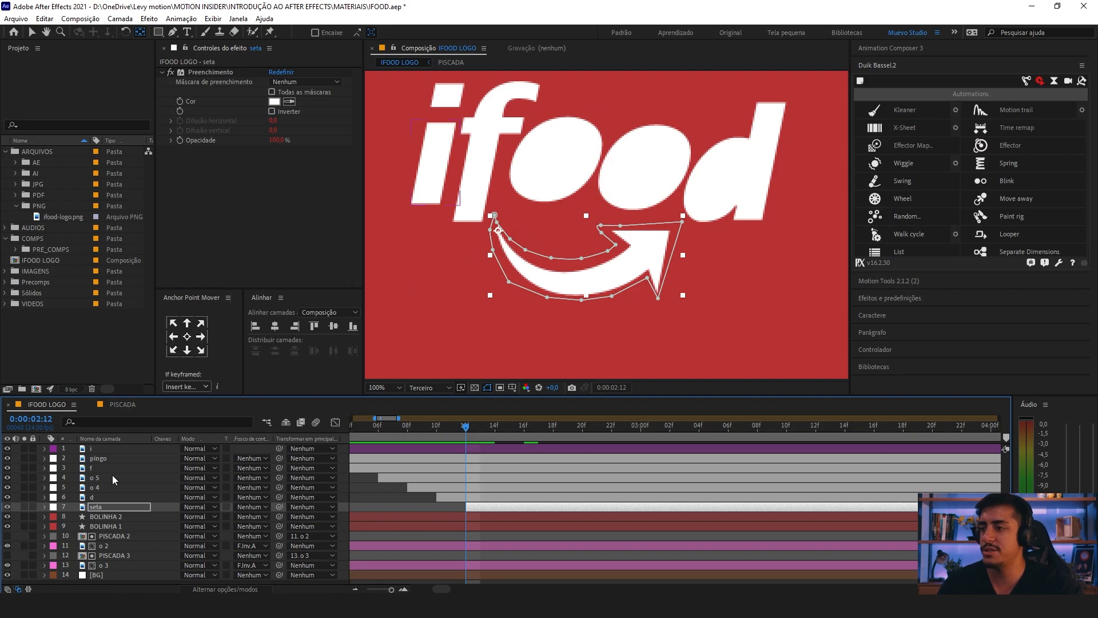
left_click(108, 507)
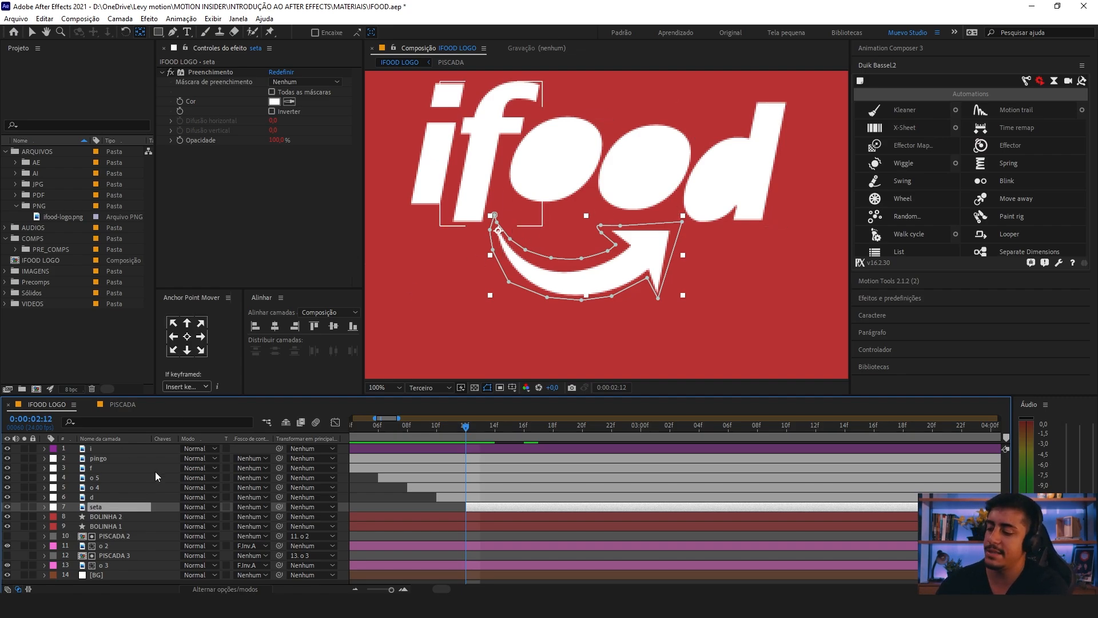
key("s")
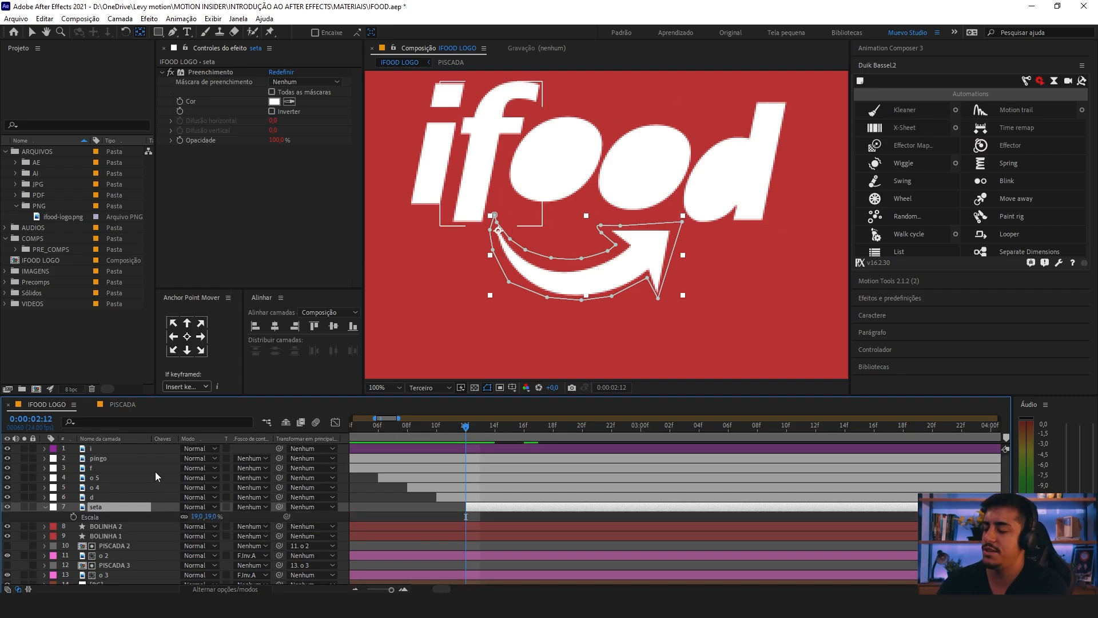
key("shift+r")
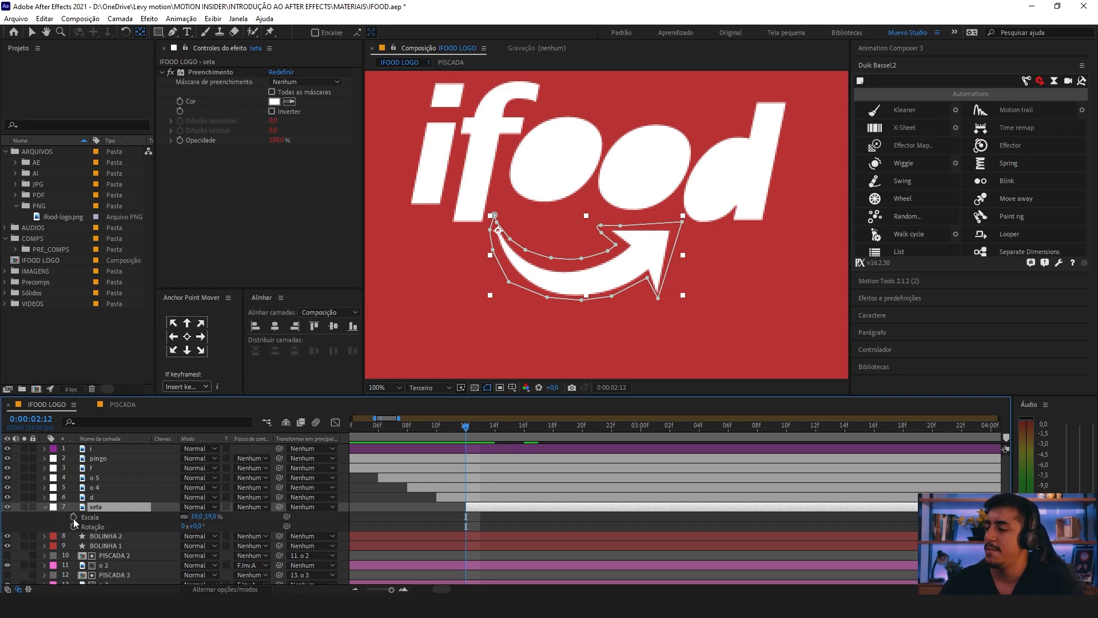
left_click(73, 517)
left_click(73, 526)
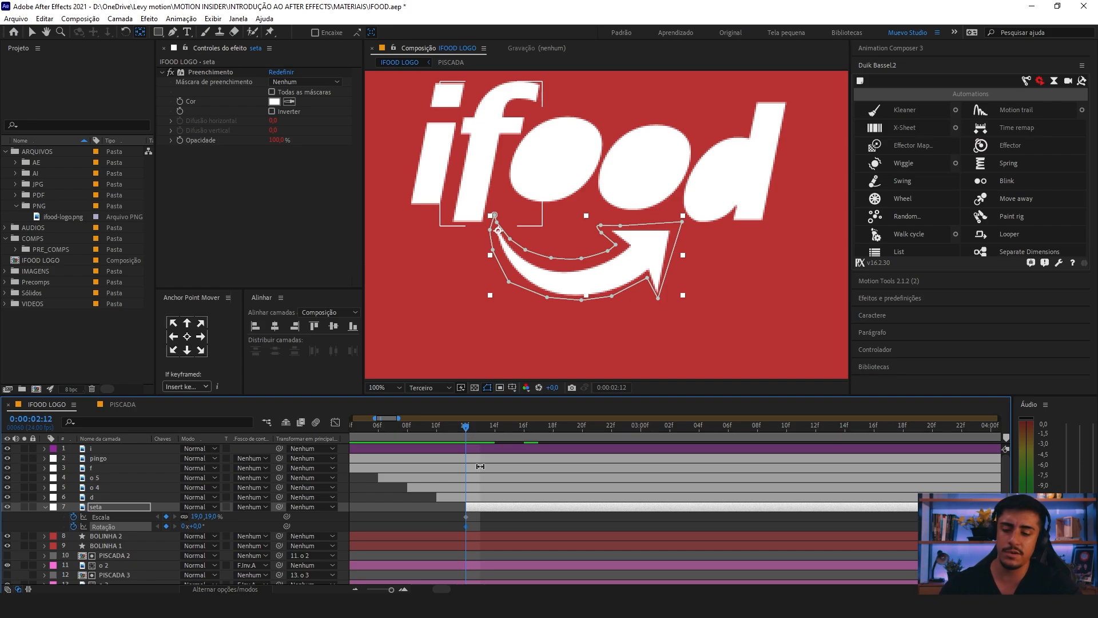
Step: Add scale and rotation keyframes with the current values to the seta layer at 0:00:02:16
key("Page_Down")
key("Page_Down")
key("Page_Down")
key("Page_Down")
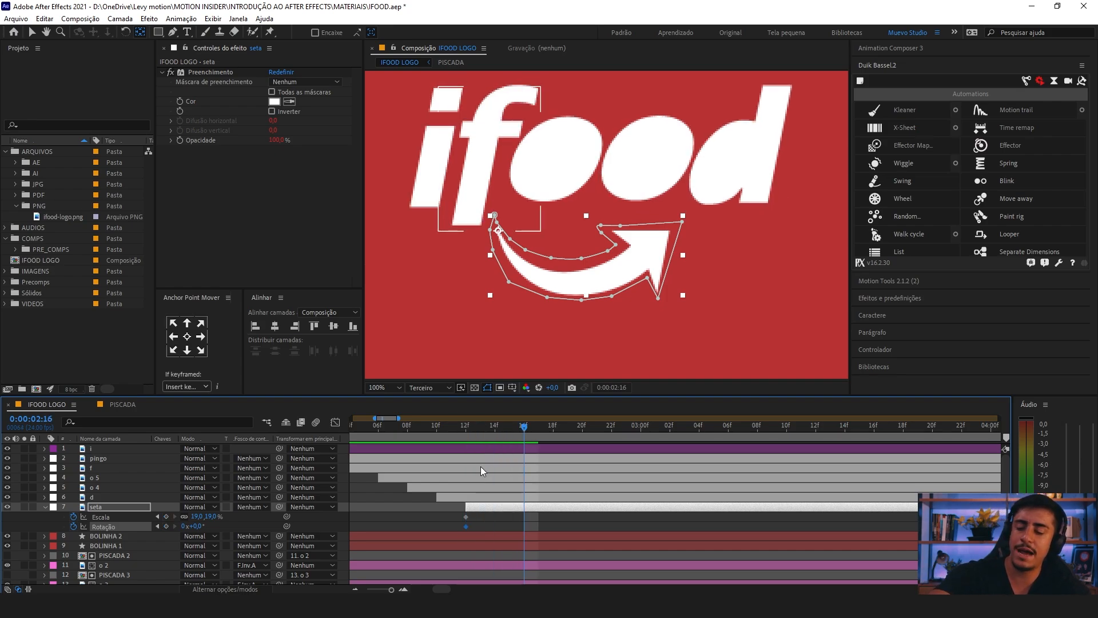
left_click(166, 516)
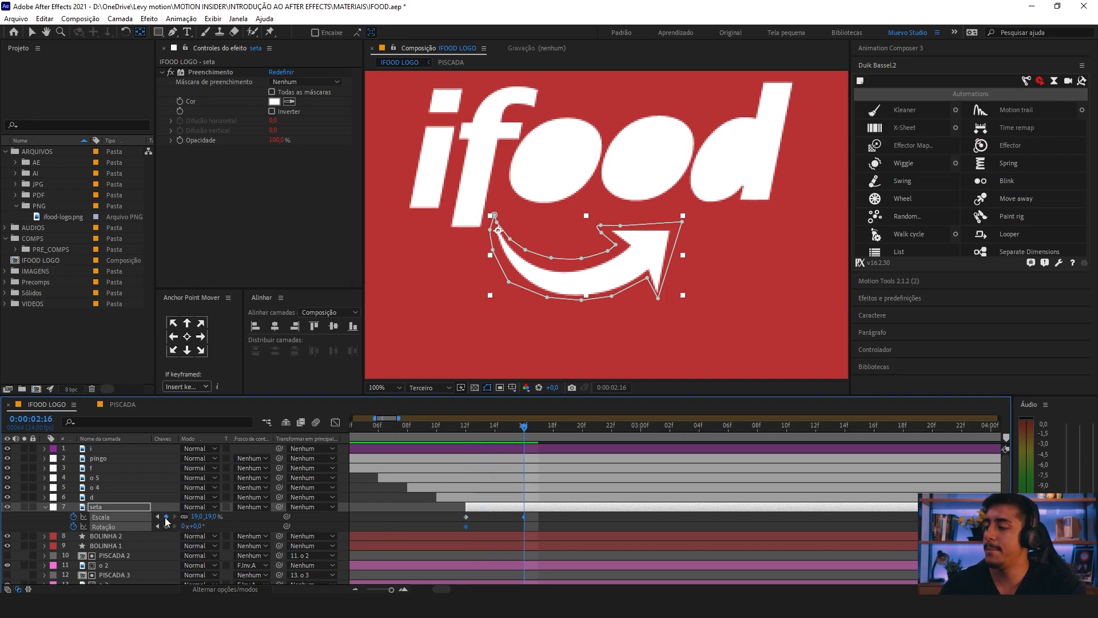
left_click(167, 526)
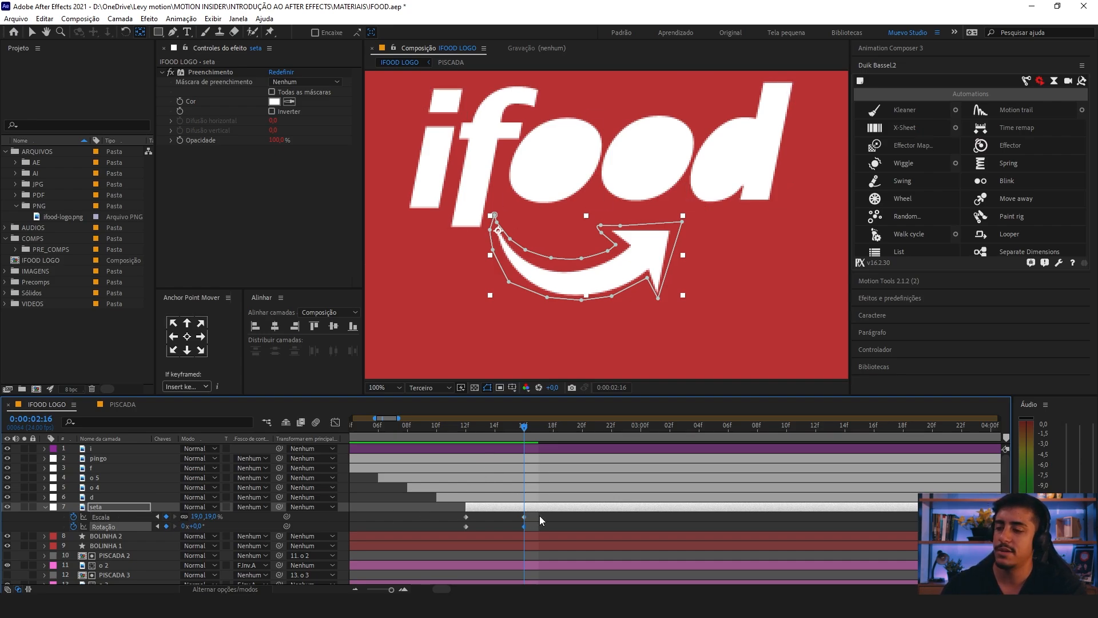
Step: Apply Easy Ease to all scale and rotation keyframes of the seta layer and add Duik's Spring automation
left_click_drag(539, 515, 410, 527)
key("F9")
key("minus")
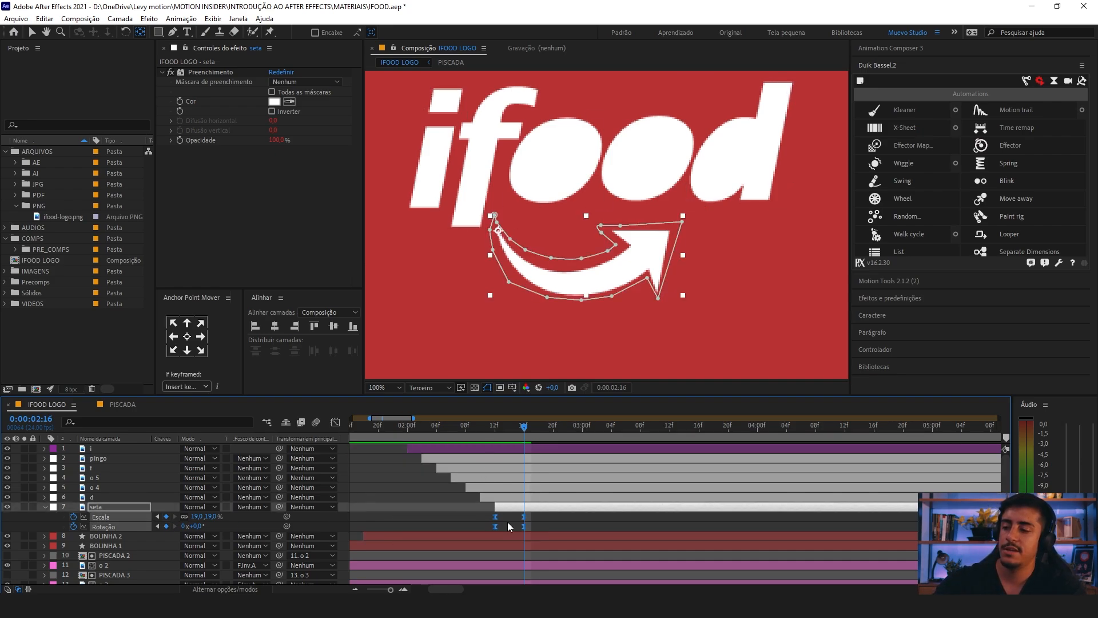
left_click(983, 165)
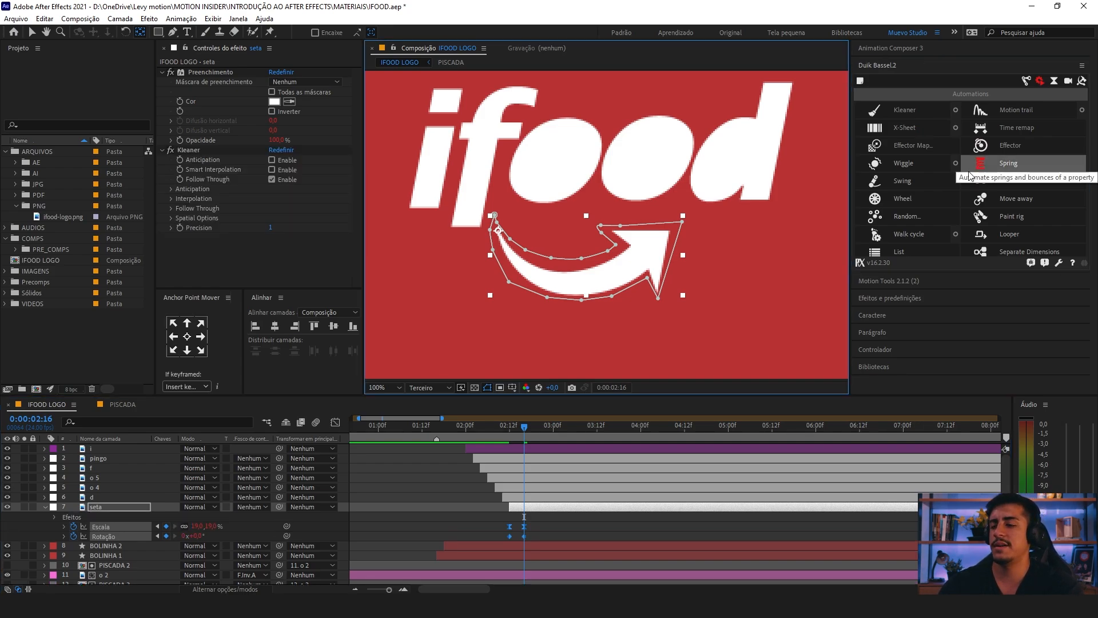
Step: Move the playhead back to 0:00:02:12, at the seta layer's first keyframes, and clear the selection
left_click(468, 430)
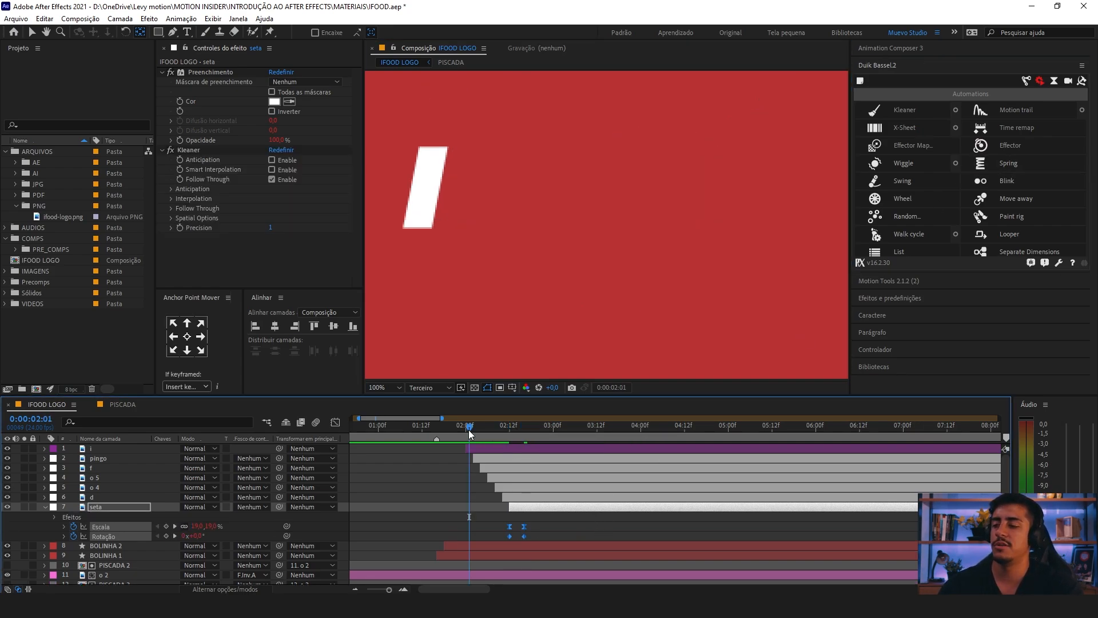
left_click_drag(469, 430, 509, 430)
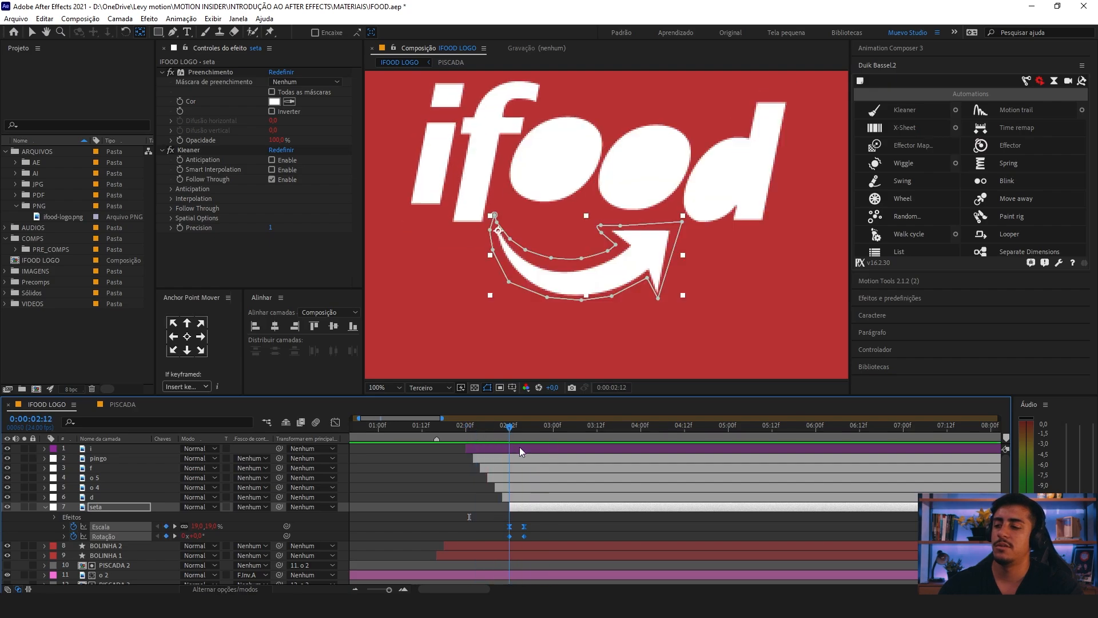
left_click(543, 513)
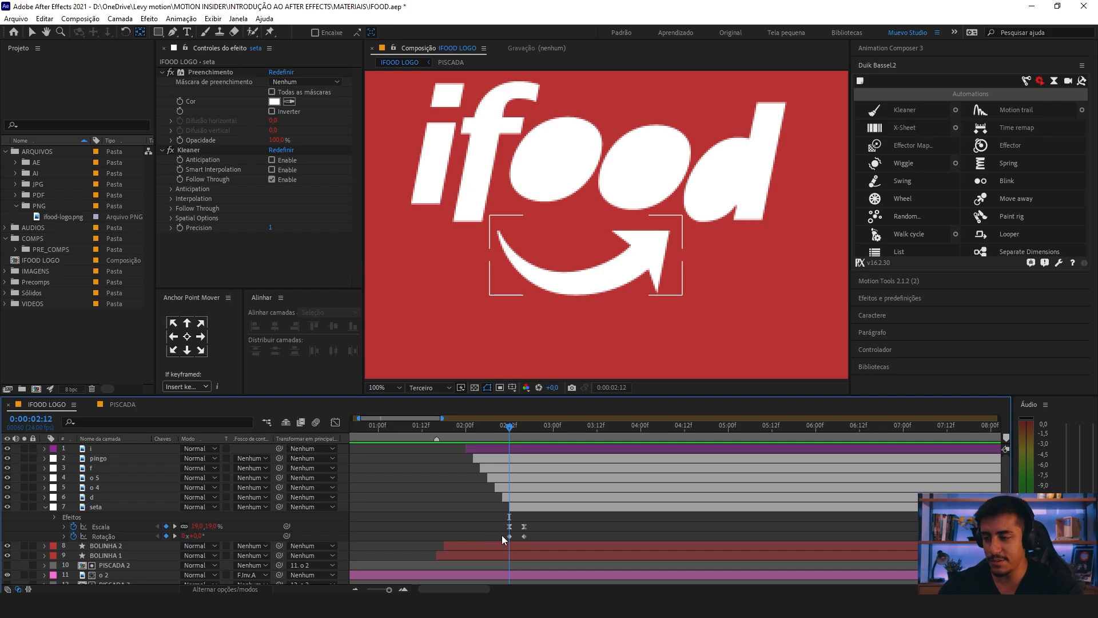
Step: Try a starting scale of 0% on the seta layer at 0:00:02:12, and undo it
left_click_drag(502, 538, 516, 523)
left_click(376, 523)
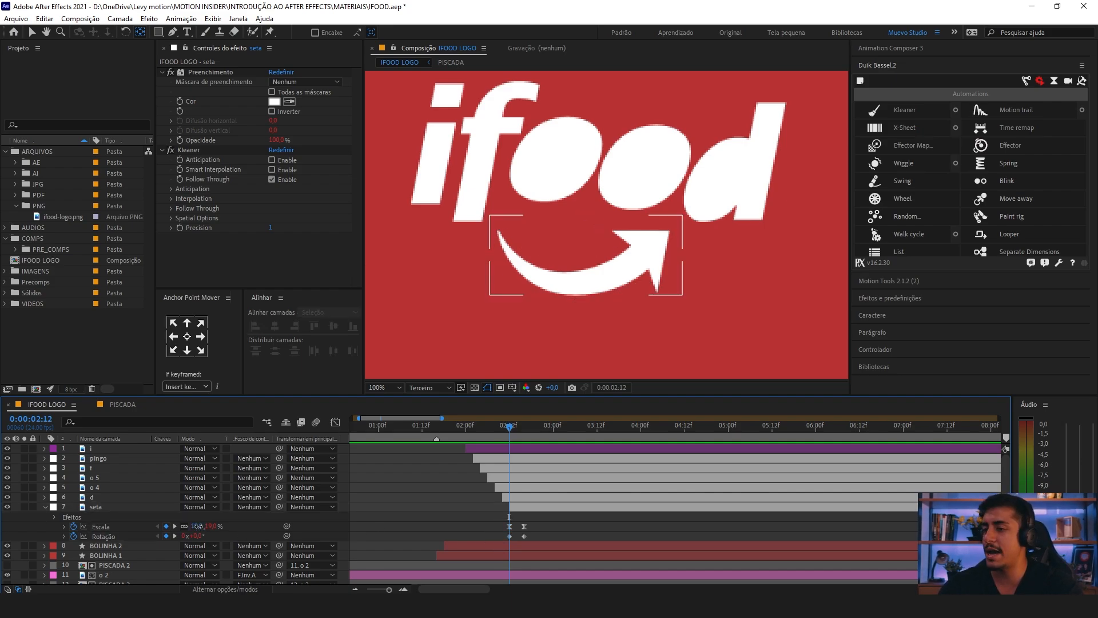
type("0")
key("Return")
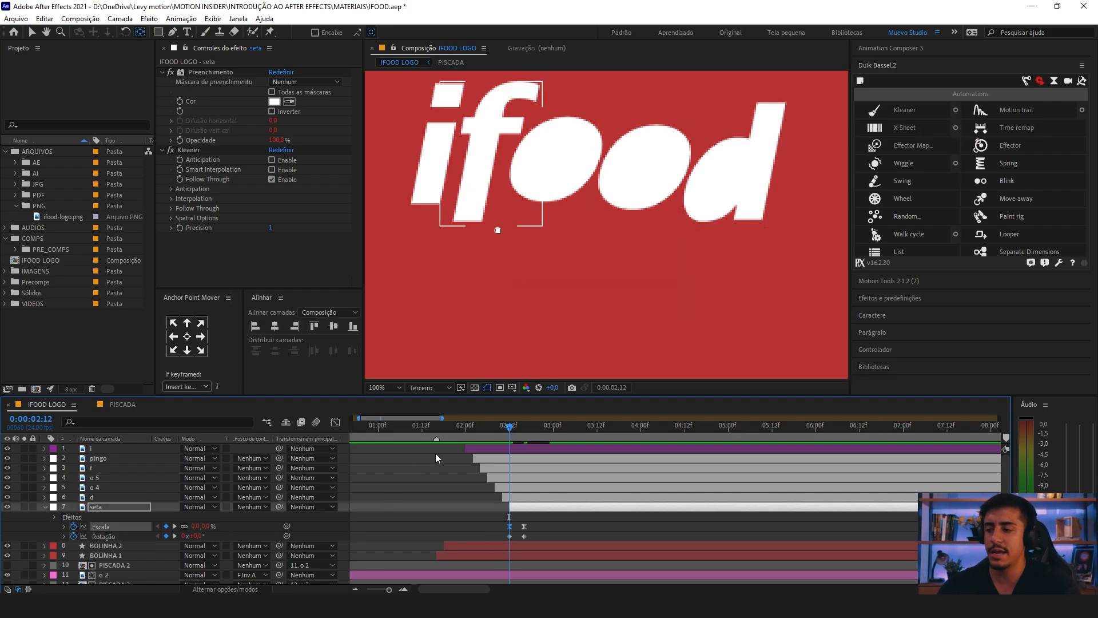
mouse_move(510, 432)
left_mouse_down()
mouse_move(533, 430)
mouse_move(509, 432)
left_mouse_up()
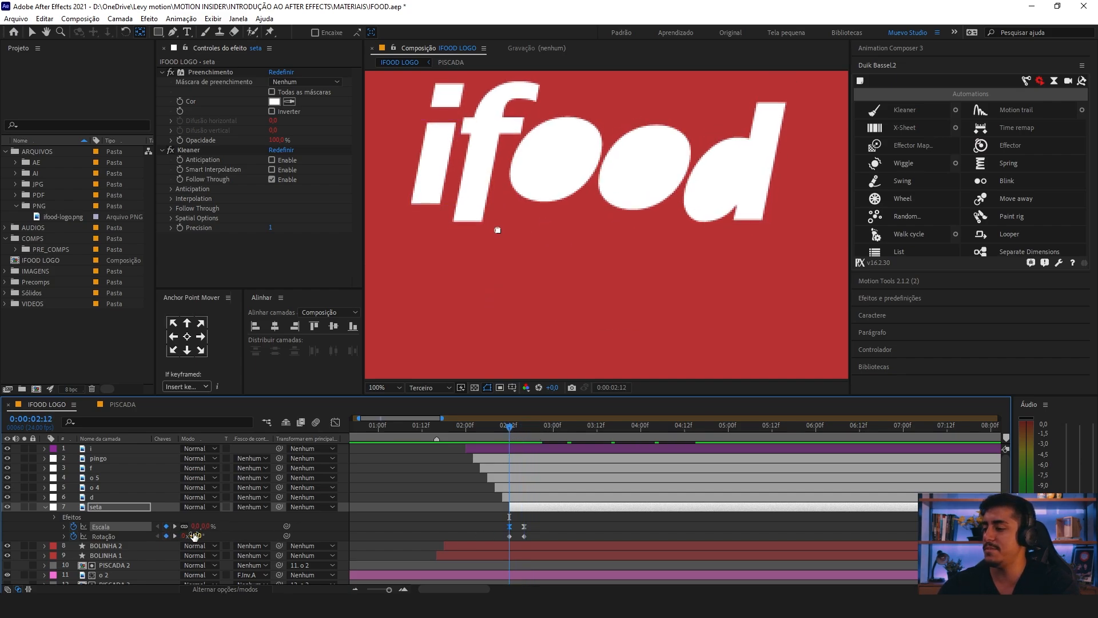
left_click_drag(517, 532, 497, 540)
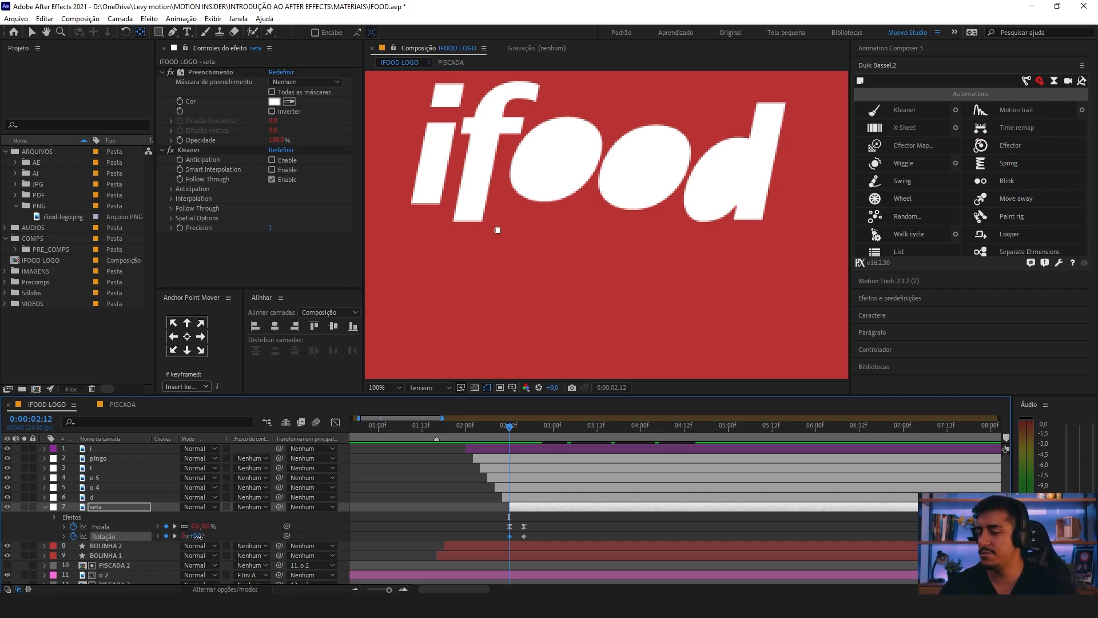
left_click(198, 536)
left_click(217, 526)
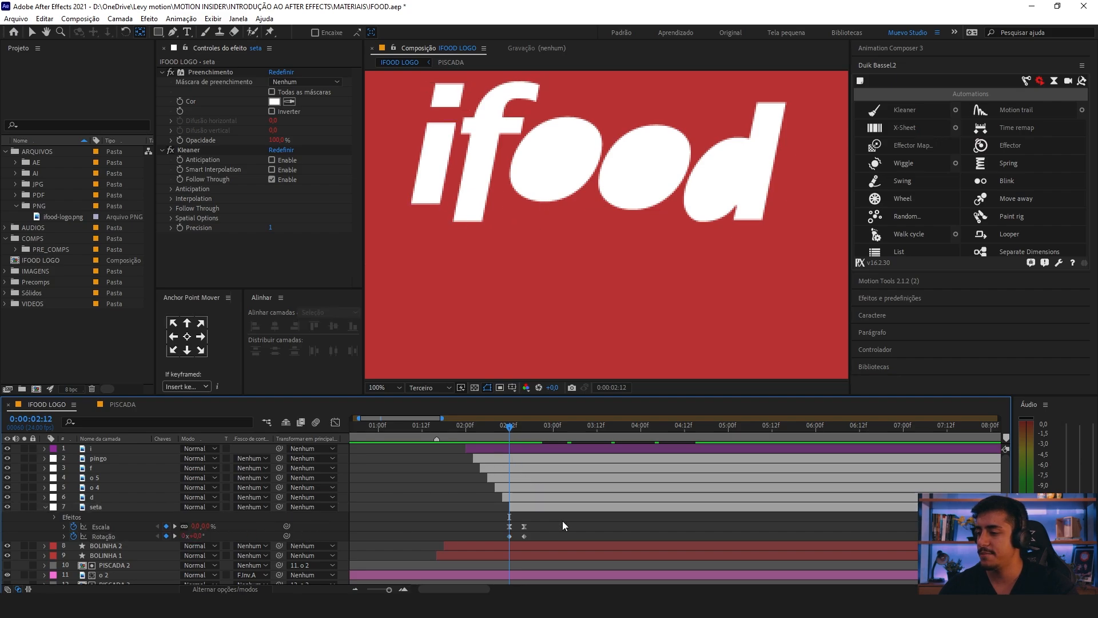
key("ctrl+z")
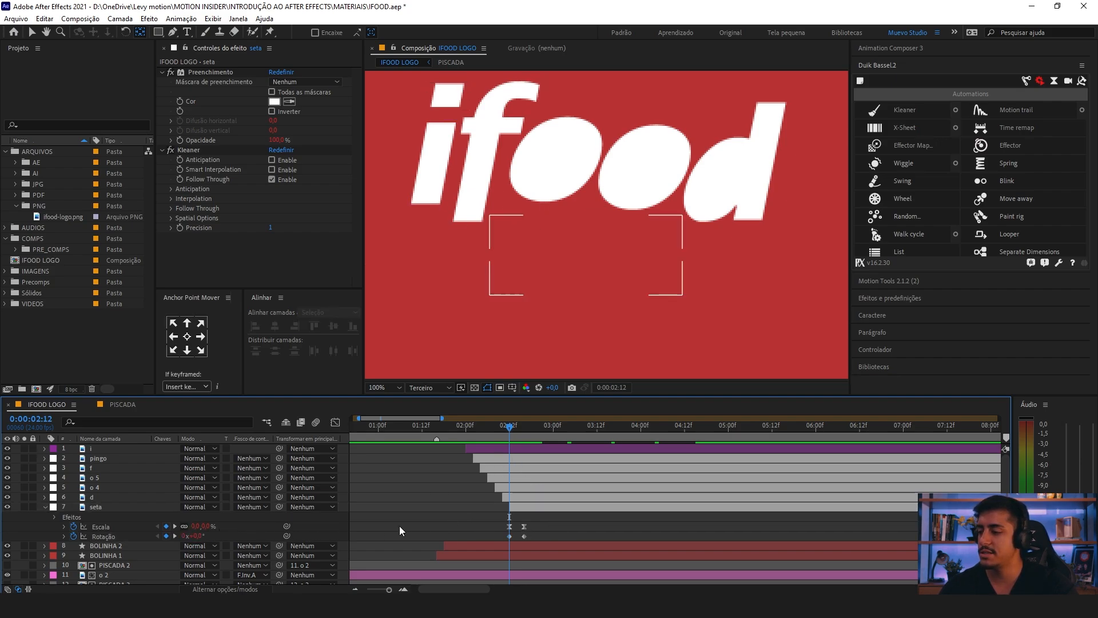
Step: Set the seta layer's rotation keyframe at 0:00:02:12 to 30°
left_click_drag(198, 536, 215, 536)
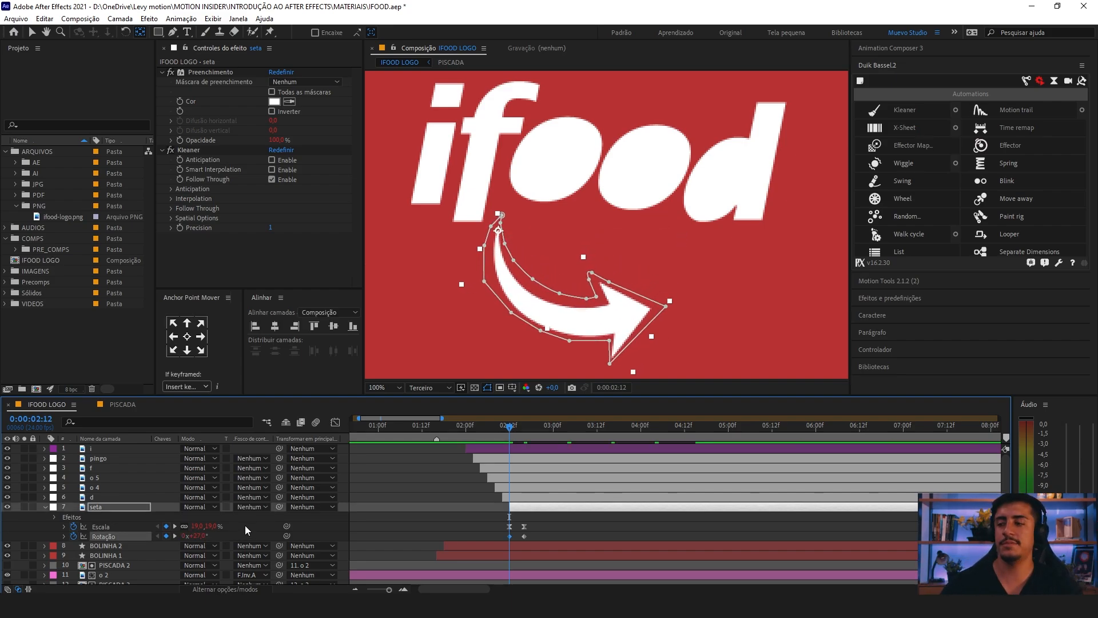
key("KP_3")
key("KP_Enter")
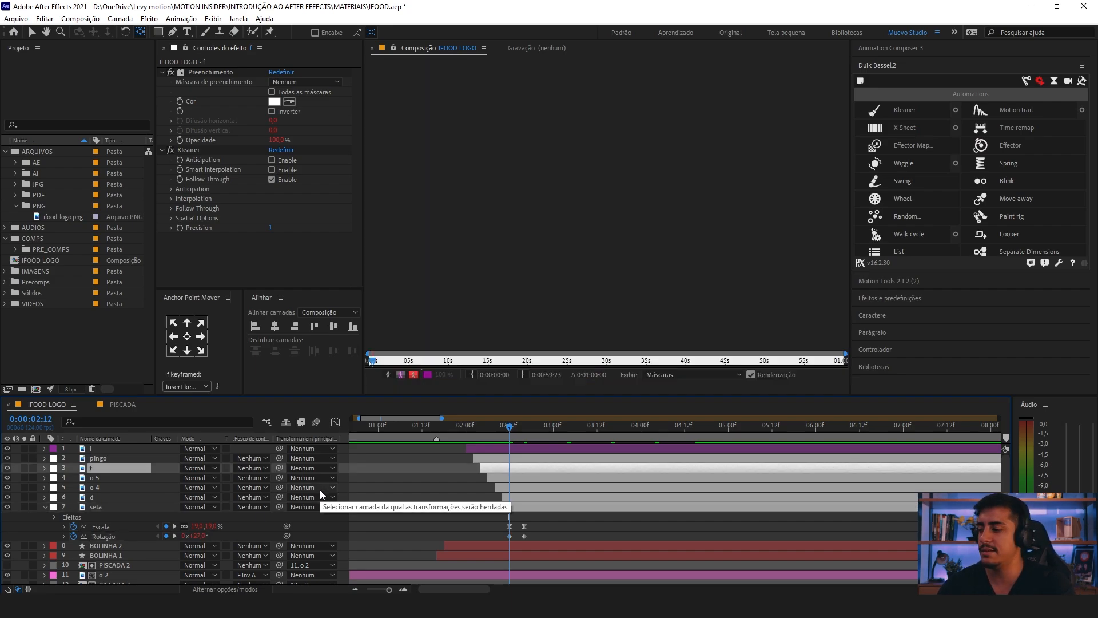
left_click(600, 48)
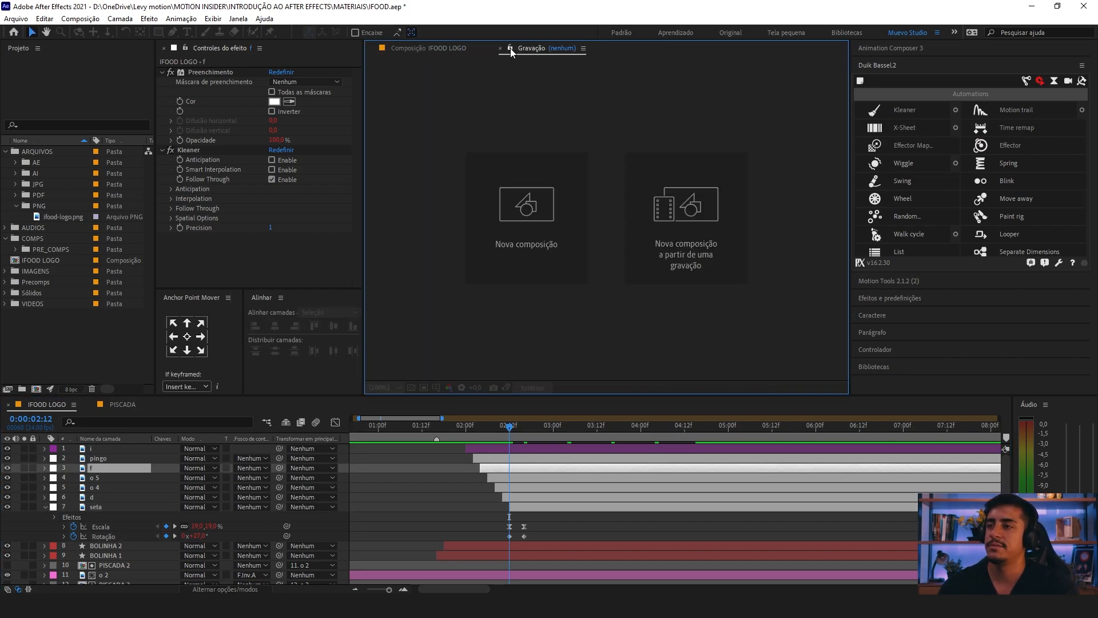
left_click(197, 535)
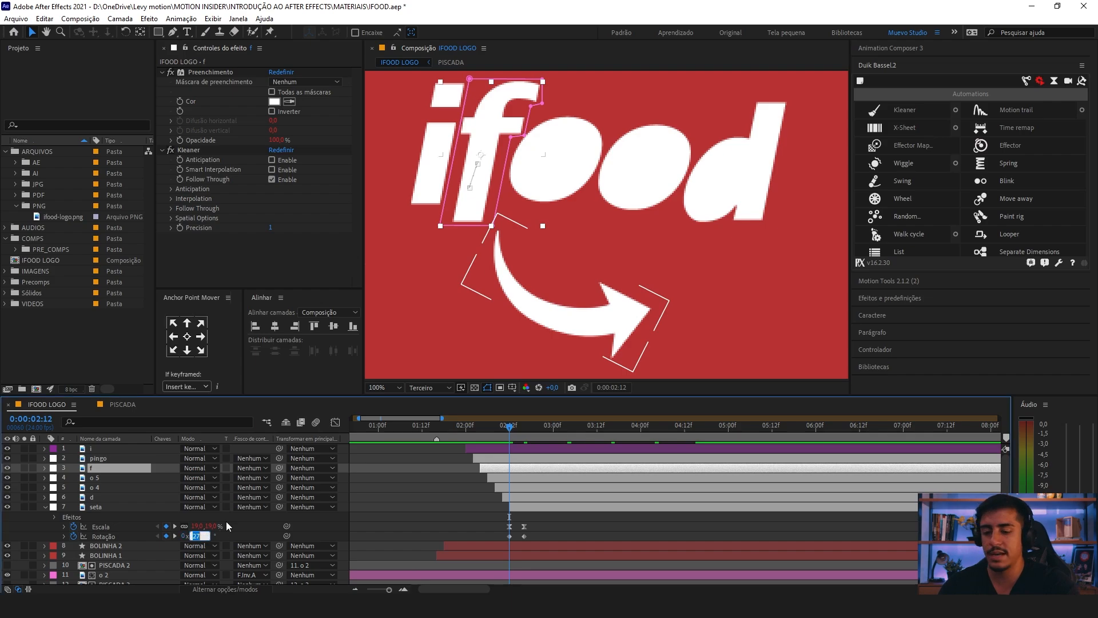
type("30")
key("Return")
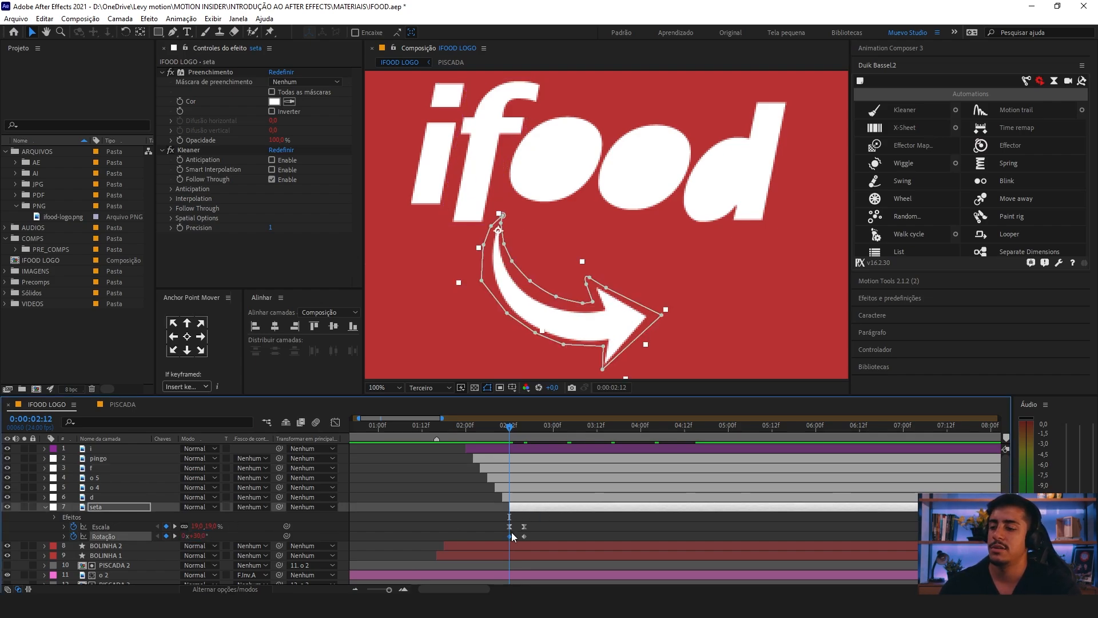
Step: Set the seta layer's scale keyframe at 0:00:02:12 to 0%
left_click(510, 526)
left_click(199, 525)
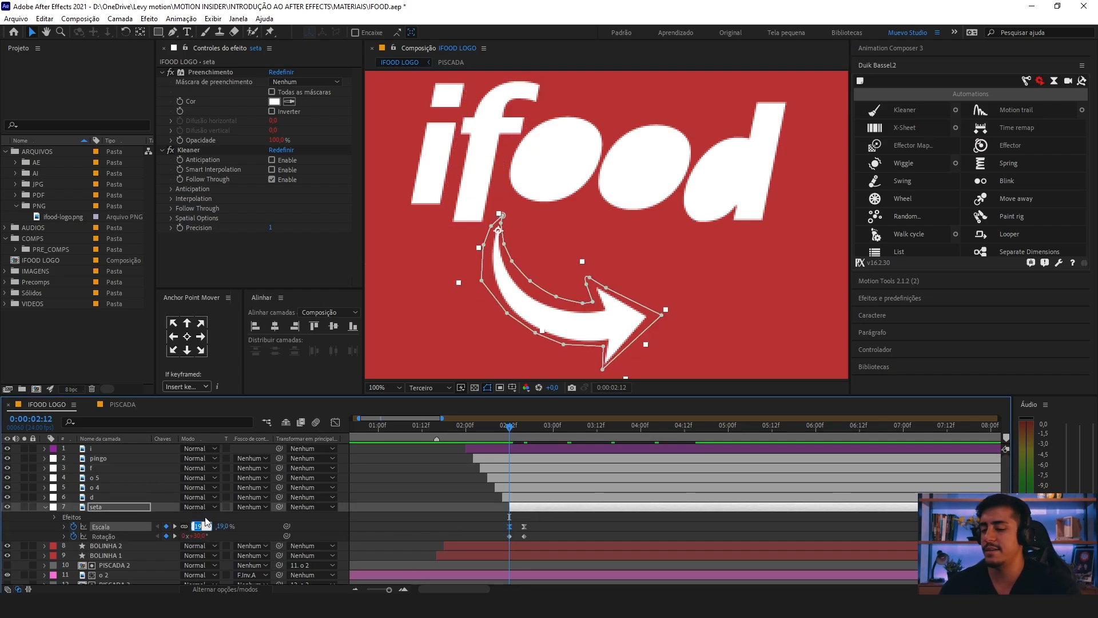
type("0")
key("Return")
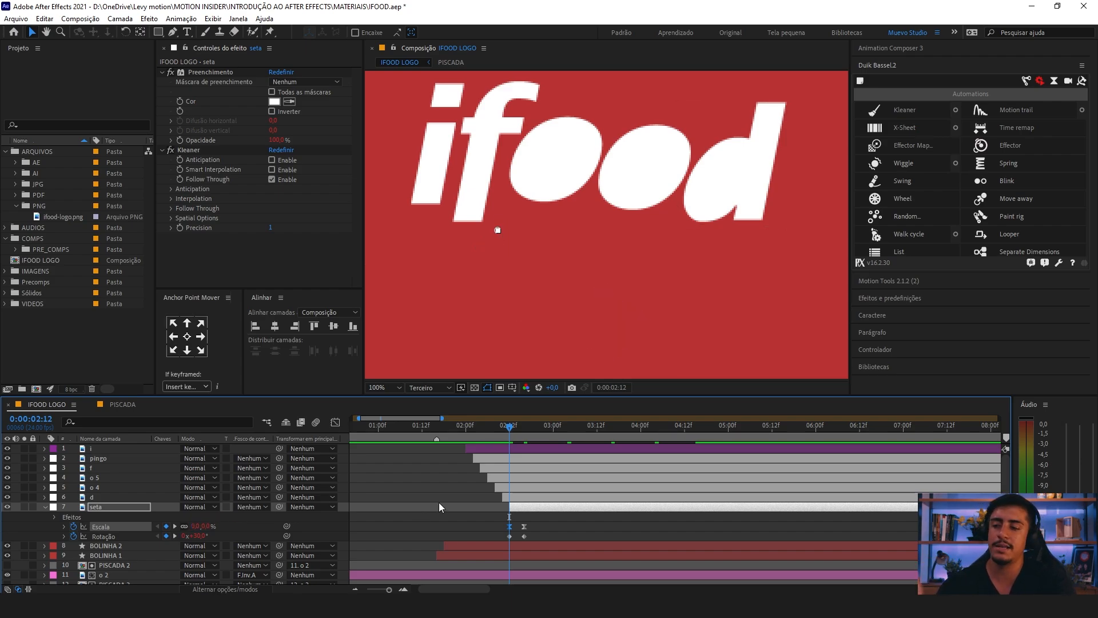
Step: Play the arrow's entrance, fit the composition in the viewer, and scrub from 0:00:02:12 to 0:00:02:19 to examine the overshoot
left_click_drag(511, 440, 484, 427)
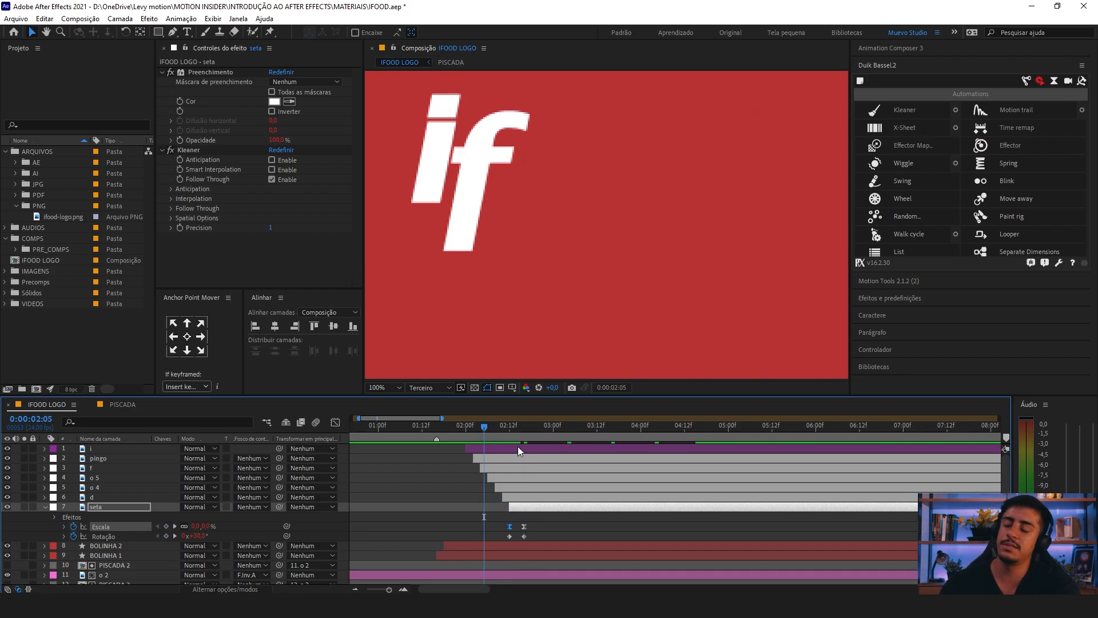
key("space")
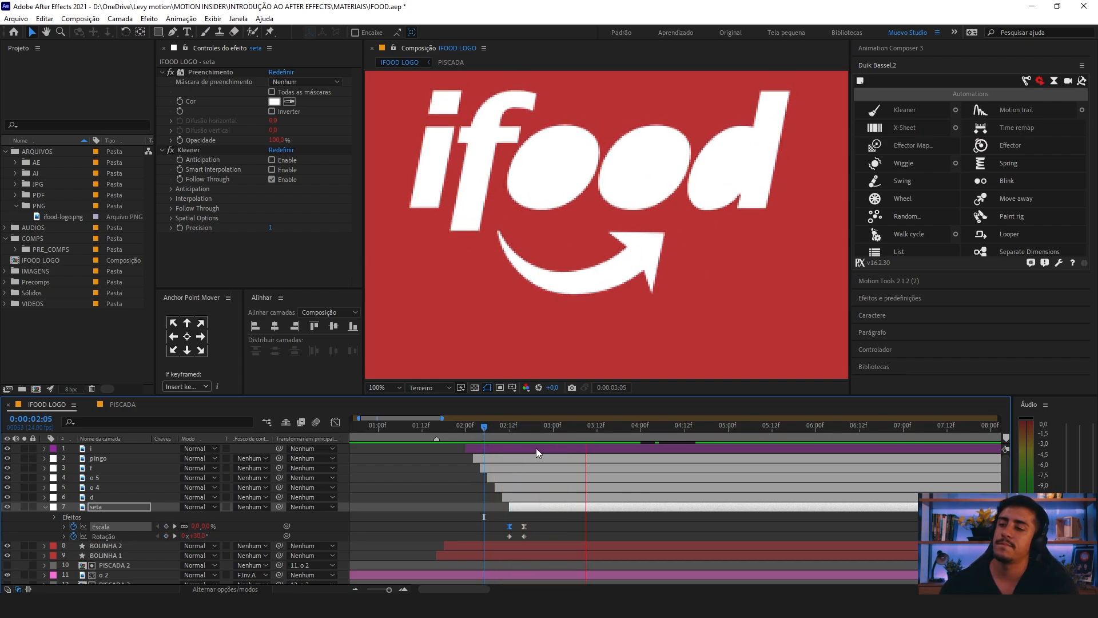
scroll(482, 437, "down", 3)
left_click_drag(458, 428, 420, 427)
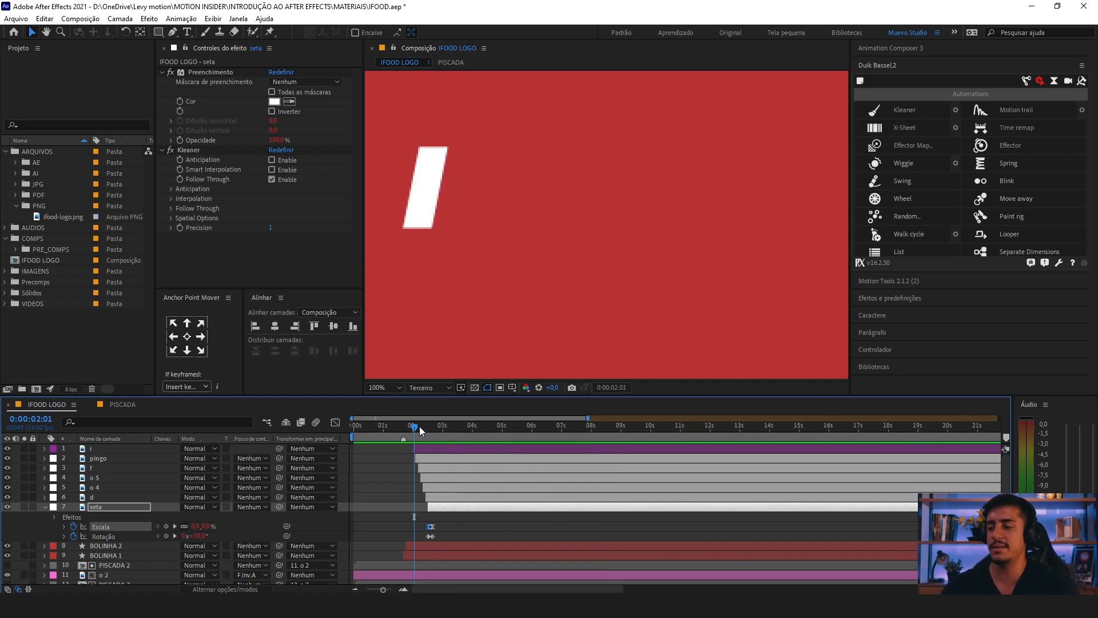
left_click(377, 388)
left_click(428, 185)
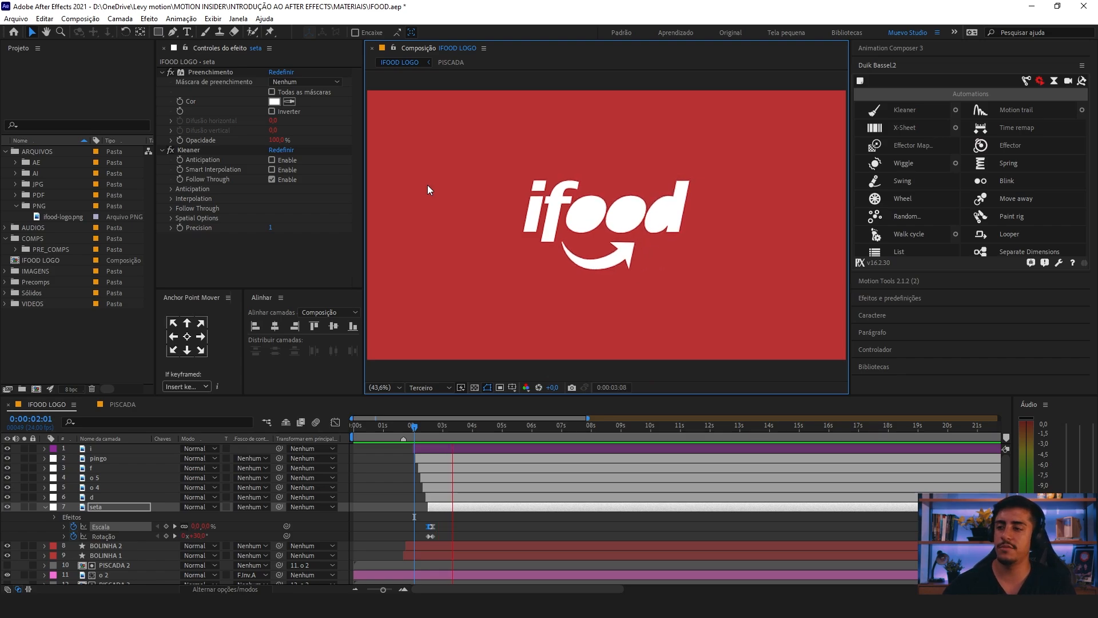
left_click_drag(415, 430, 432, 437)
key("equal")
key("equal")
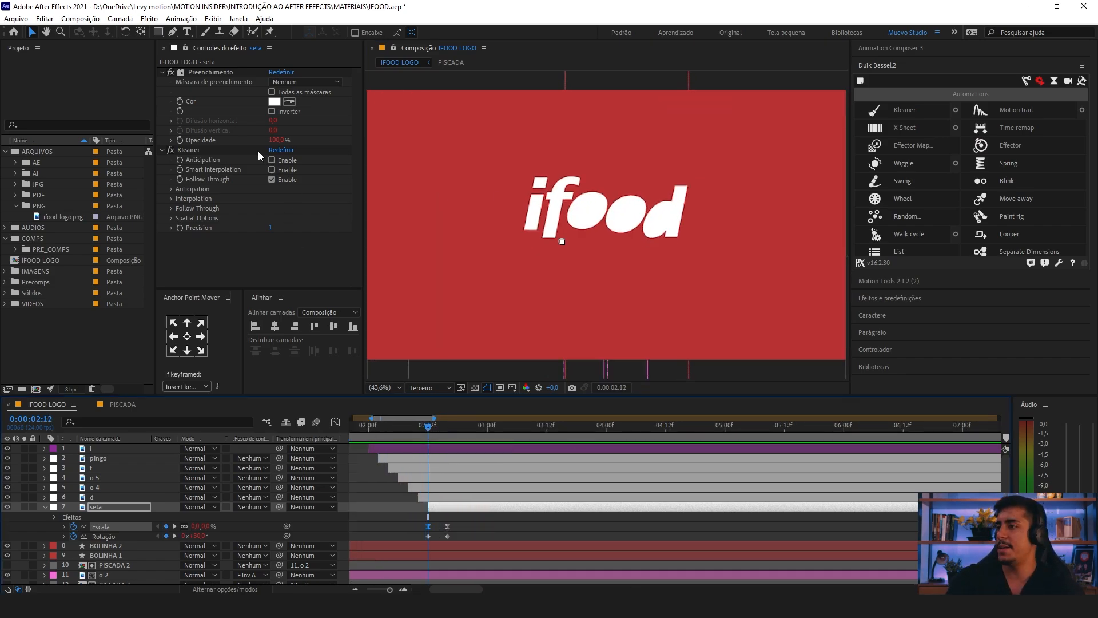
left_click(474, 518)
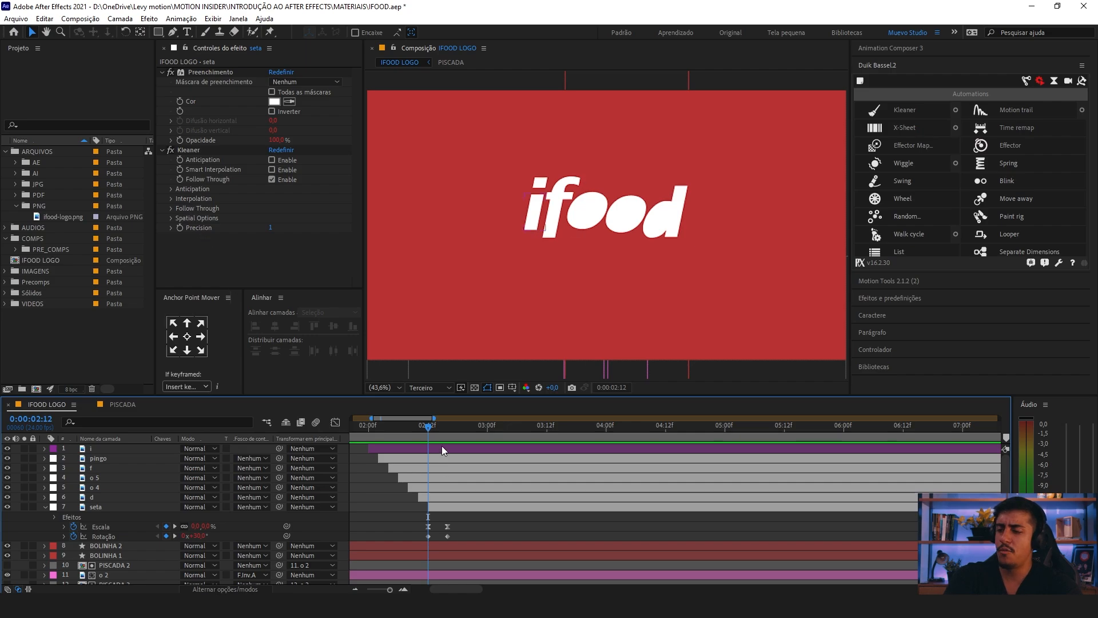
left_click_drag(434, 430, 467, 439)
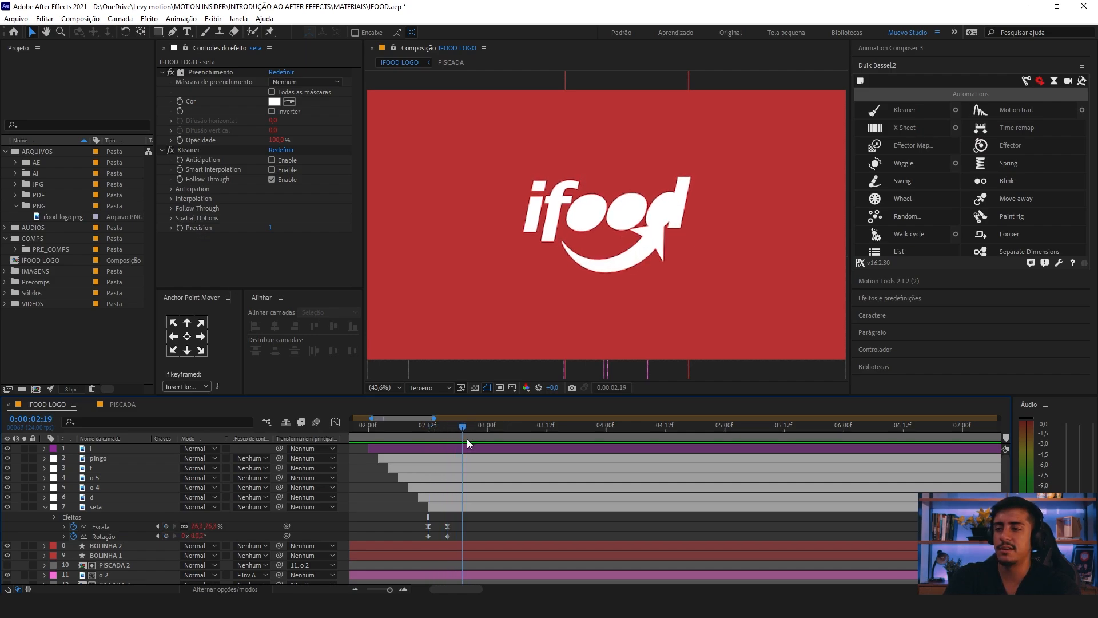
Step: Set the Follow Through damping of the seta layer's Kleaner effect to 100 and return the playhead to 0:00:02:09
left_click(199, 148)
left_click(171, 208)
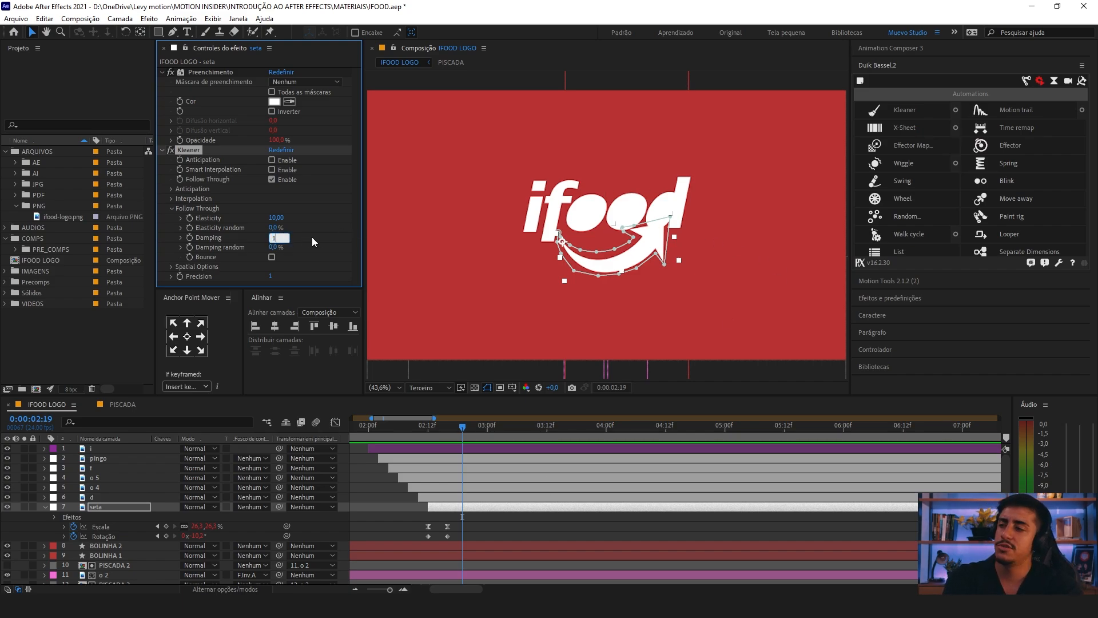
type("100")
key("Return")
left_click(423, 427)
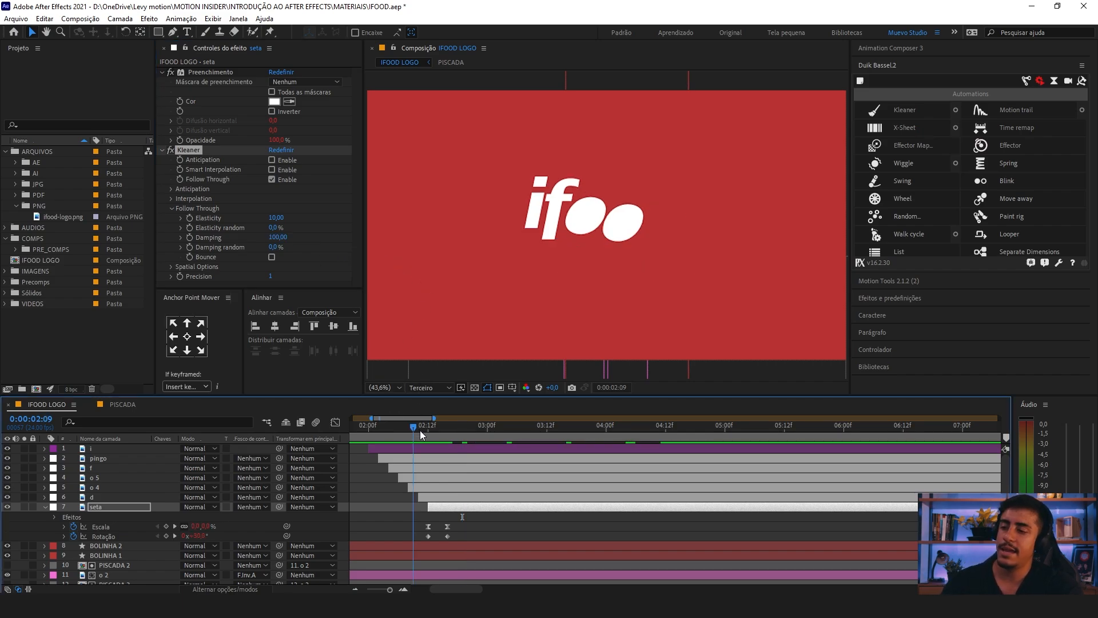
Step: Preview the arrow's entrance and set the Follow Through damping of the seta layer's Kleaner effect to 50
key("space")
left_click_drag(426, 430, 405, 428)
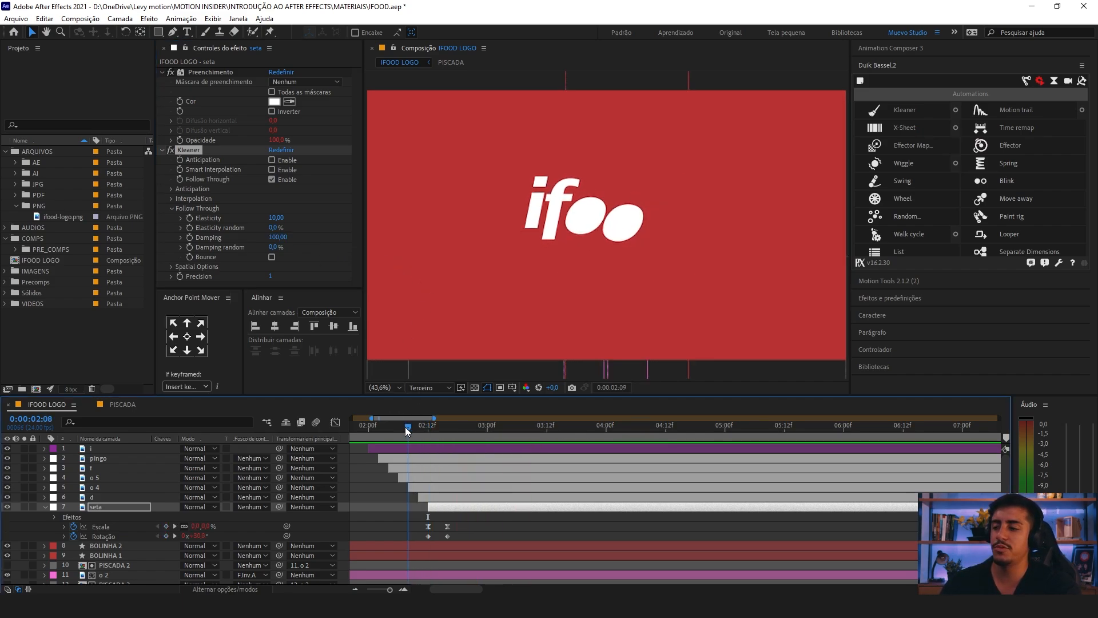
key("space")
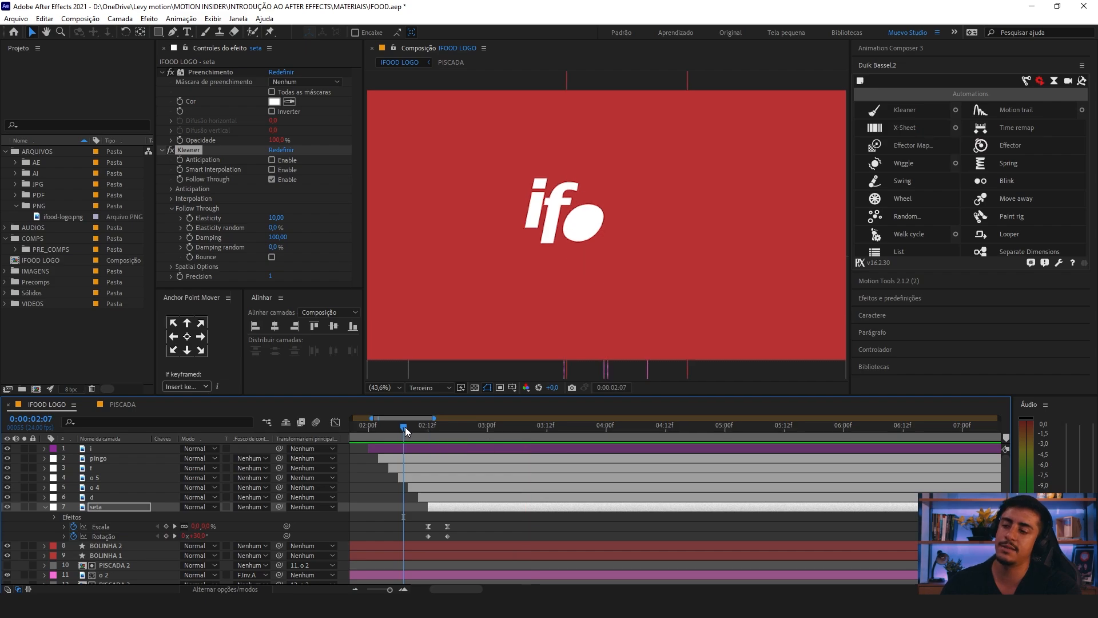
key("space")
left_click_drag(405, 428, 428, 435)
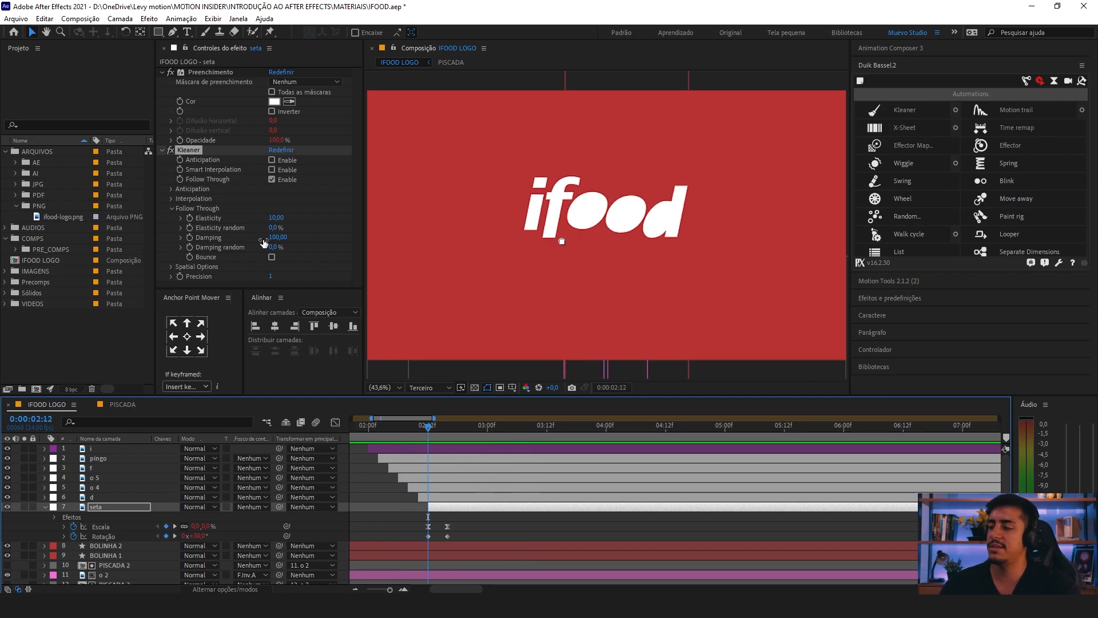
left_click(283, 239)
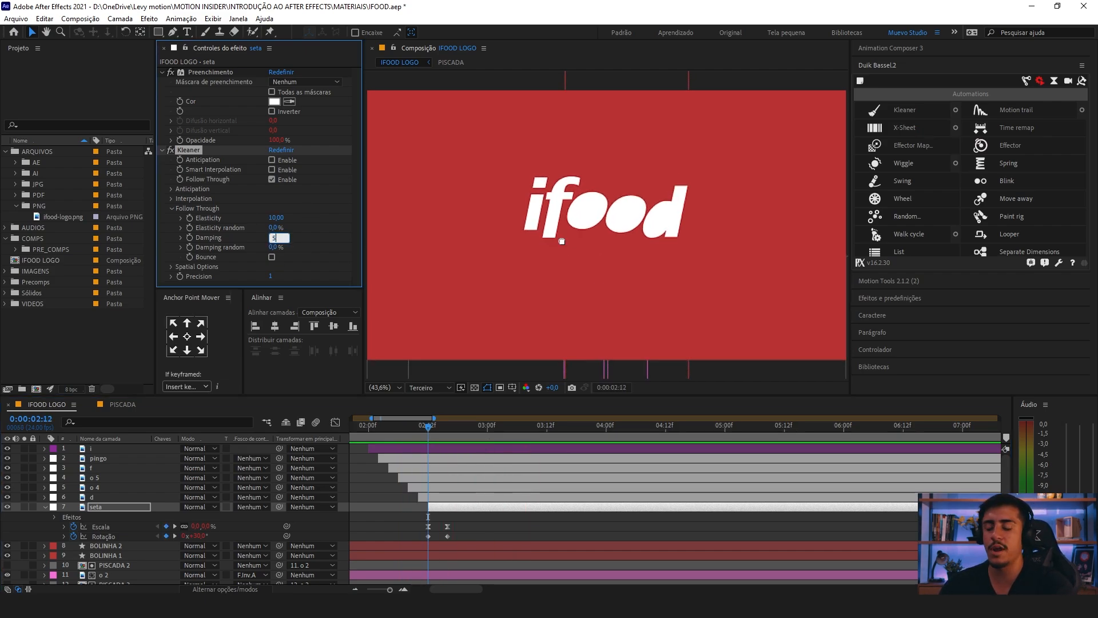
left_click(369, 432)
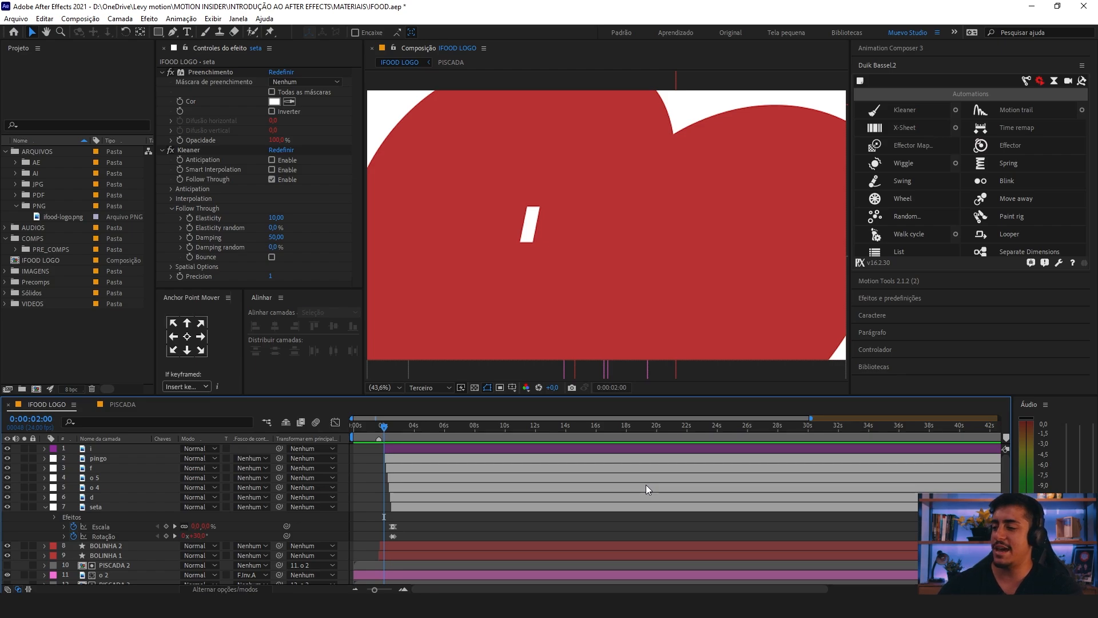
Step: Collapse the seta layer's properties and play the animation from 0:00:02:00
left_click(45, 506)
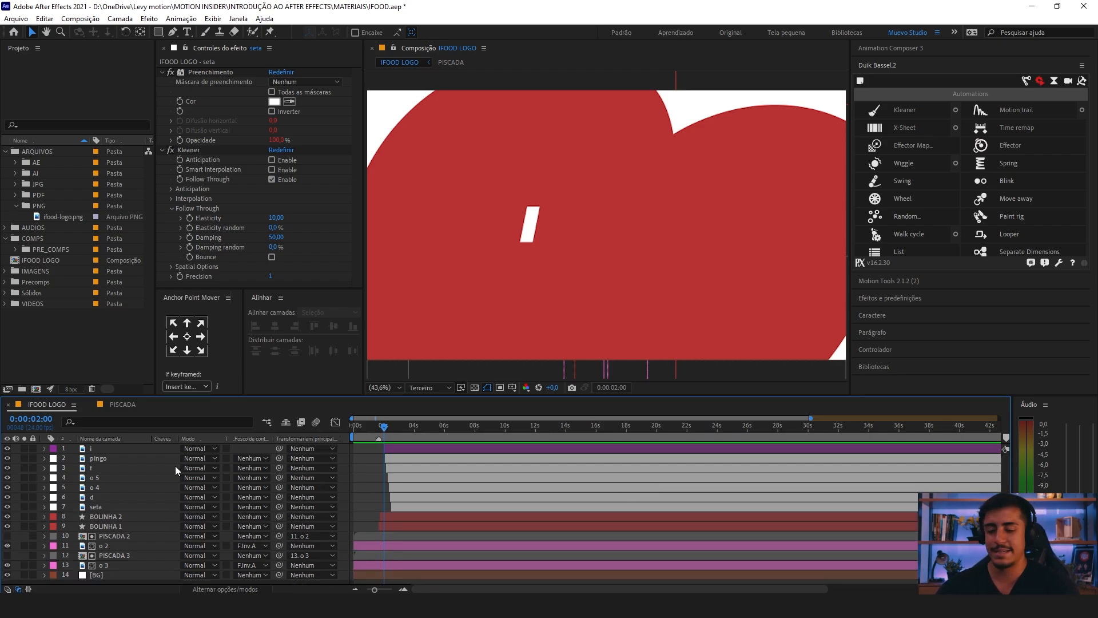
key("space")
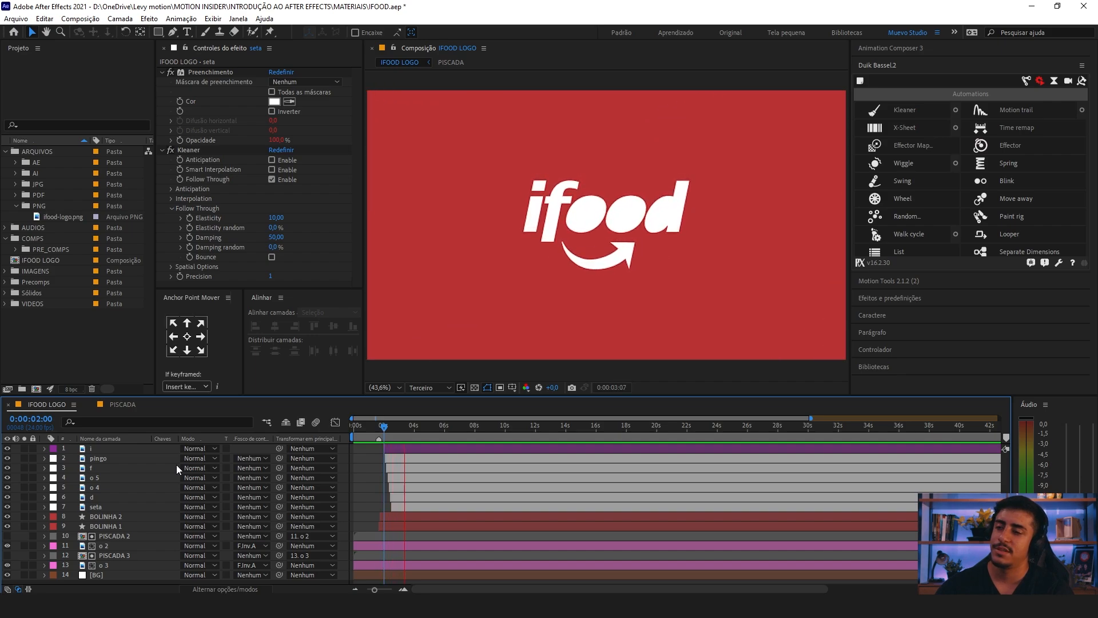
key("space")
Step: Select the seven layers from i to seta and shift them together about 14 frames earlier, starting the i layer at about 0:00:01:10
key("equal")
key("equal")
key("equal")
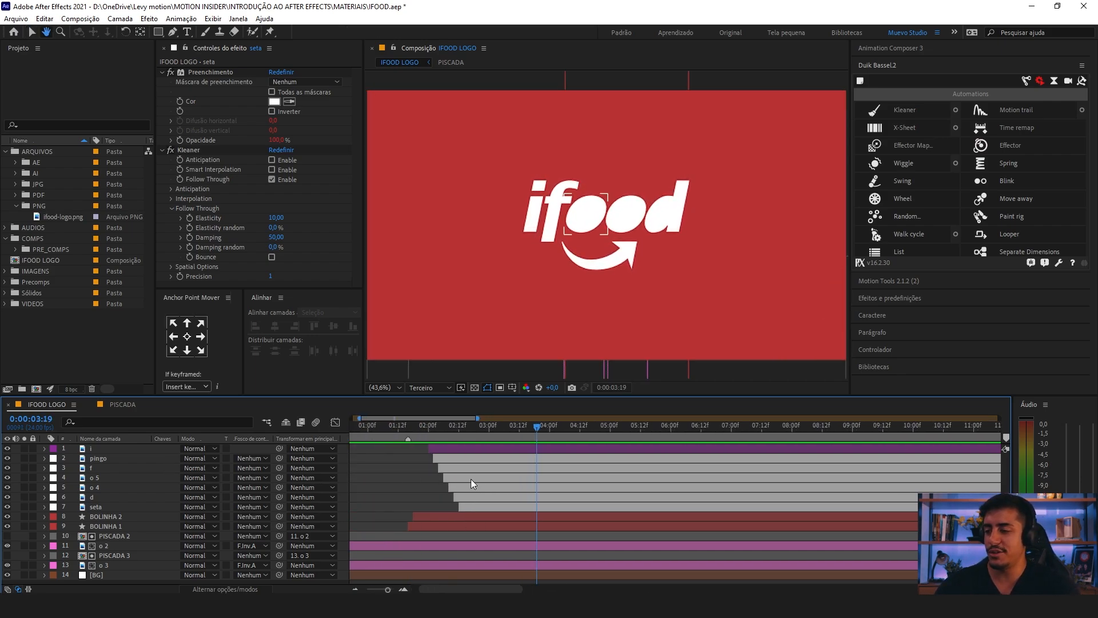
left_click(428, 428)
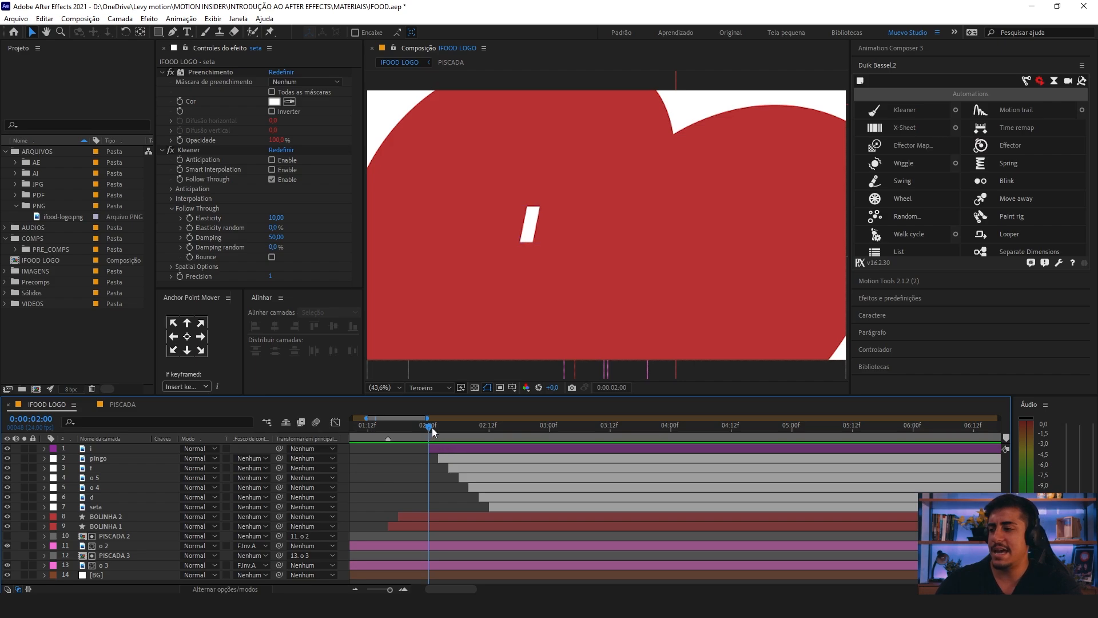
left_click(442, 448)
left_click(505, 506, "shift")
left_click_drag(436, 429, 492, 431)
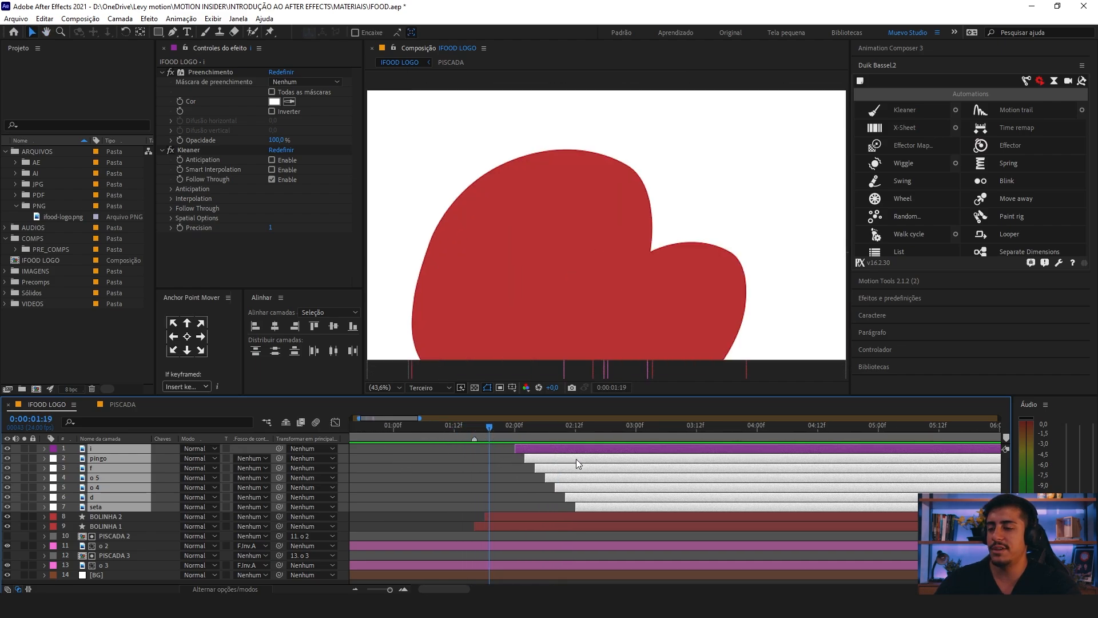
left_click_drag(576, 458, 499, 454)
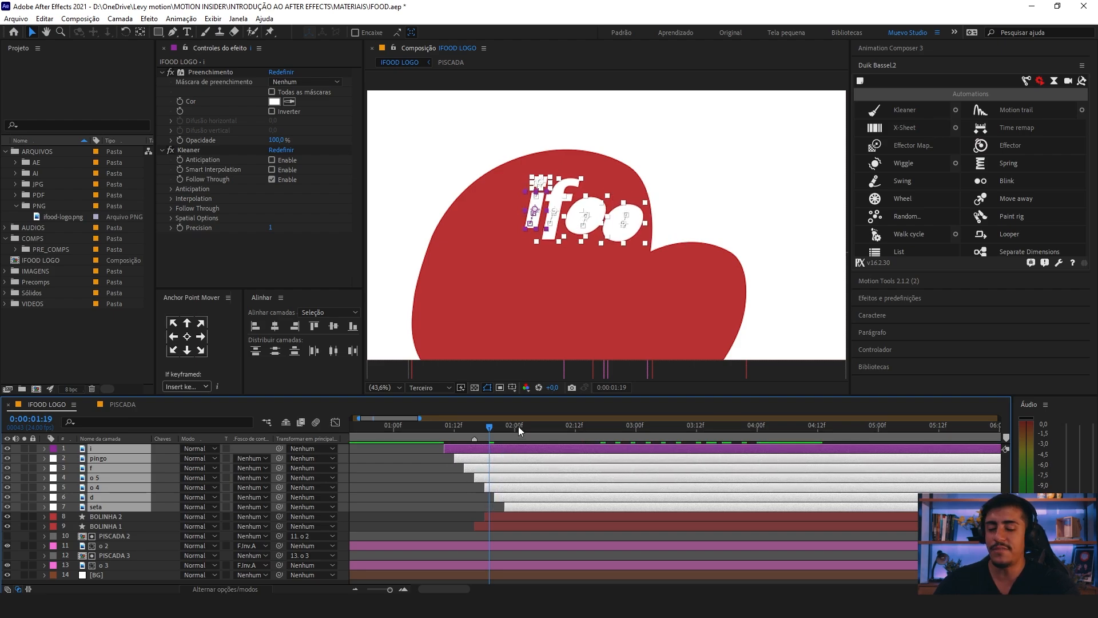
Step: Play the animation from 0:00:01:05 and shift the seven selected logo layers about two frames later
key("minus")
left_click(431, 427)
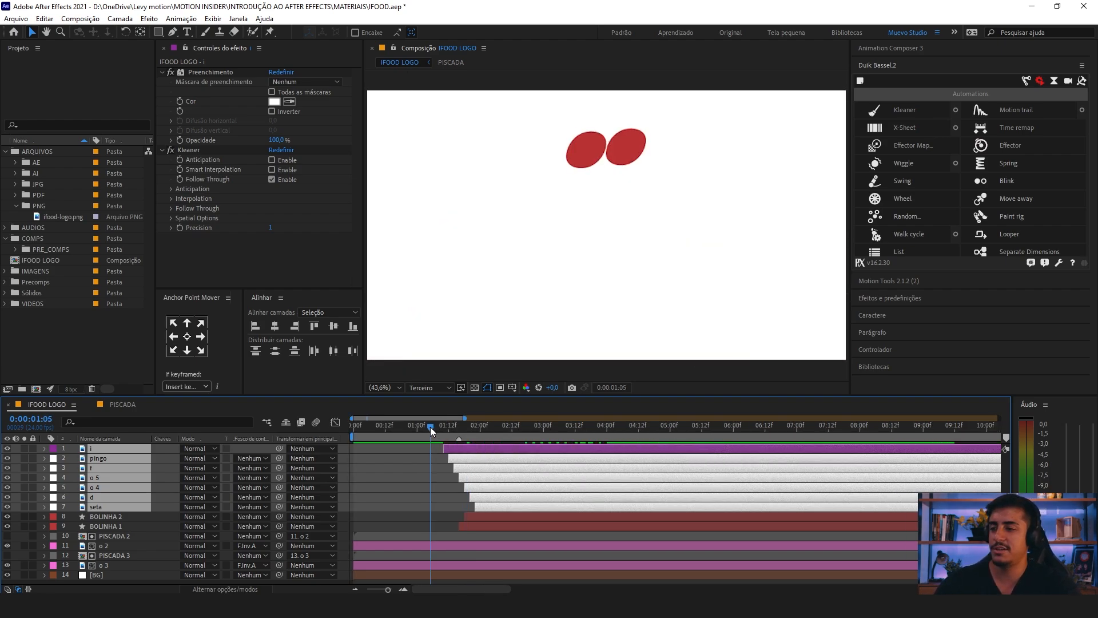
key("space")
key("space")
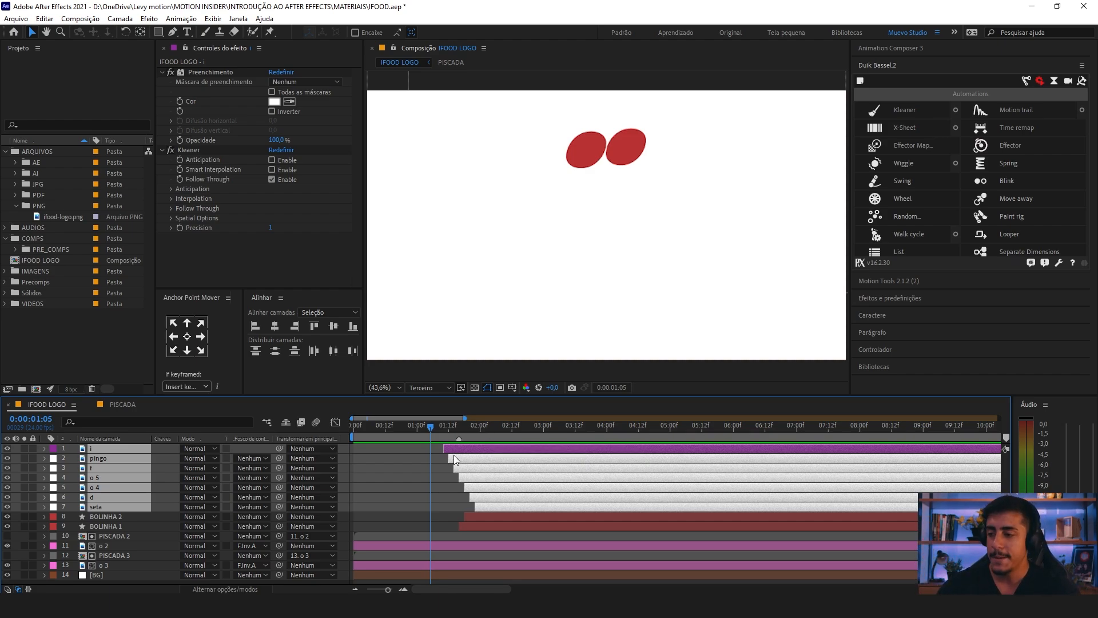
left_click_drag(452, 450, 457, 450)
key("space")
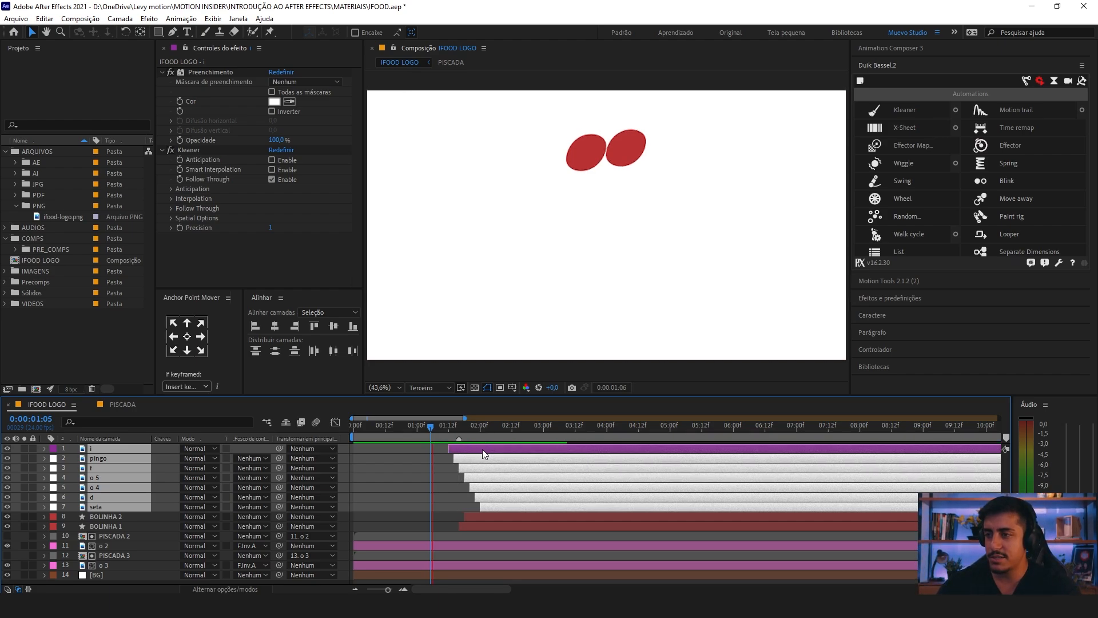
key("space")
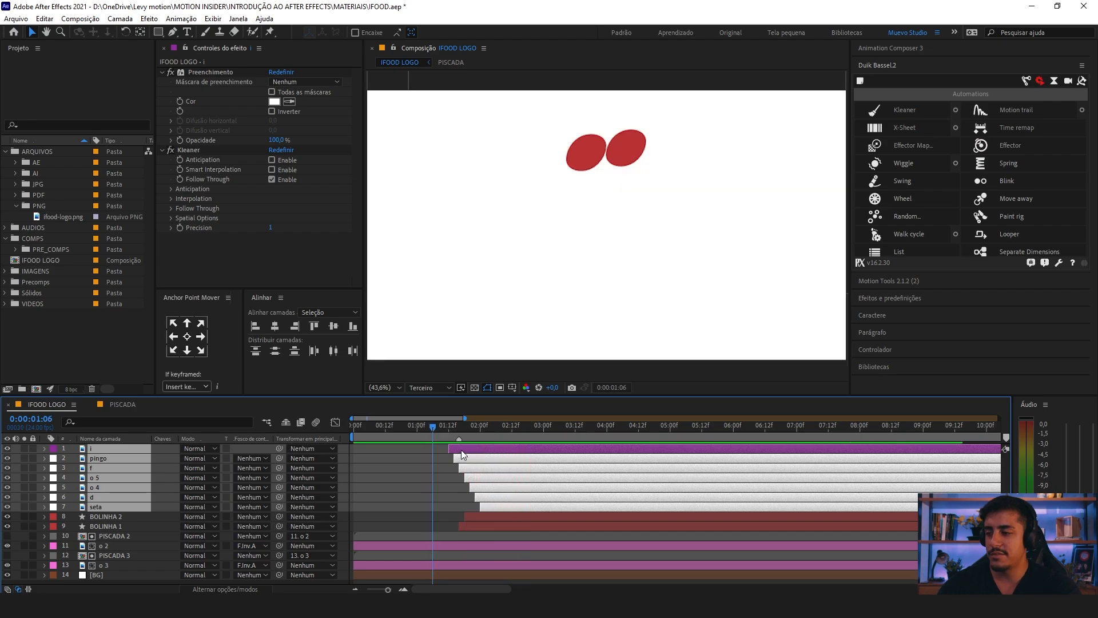
Step: Shift the seven selected logo layers about one more frame later and preview the transition
left_click_drag(464, 451, 467, 451)
key("space")
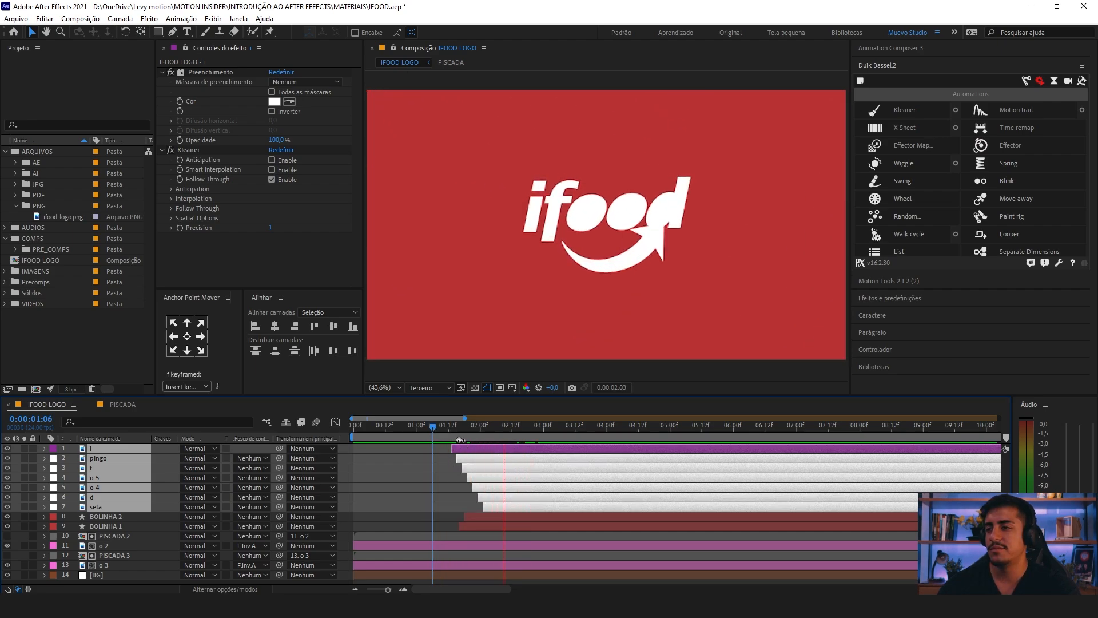
left_click(438, 426)
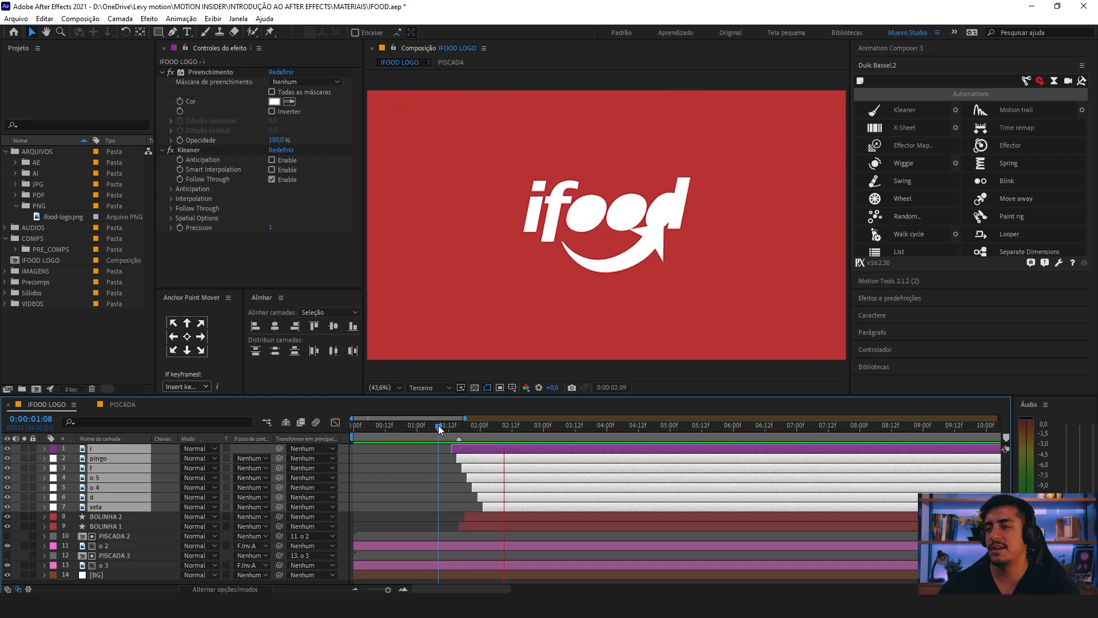
key("space")
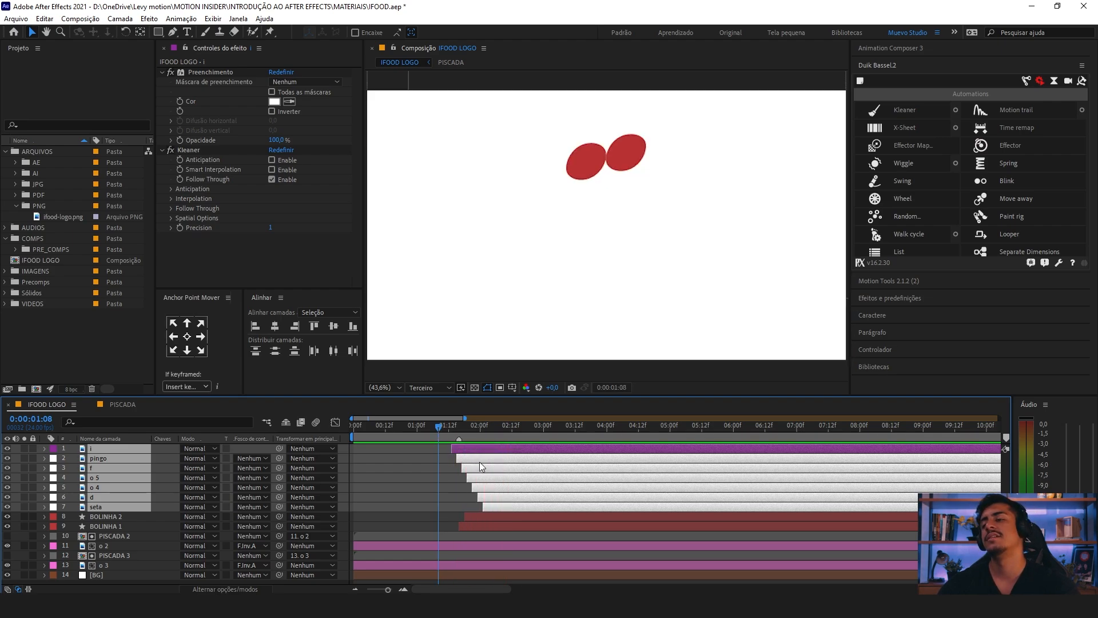
Step: Shift the seven selected logo layers about two frames earlier and play the animation from 0:00:00:00
key("space")
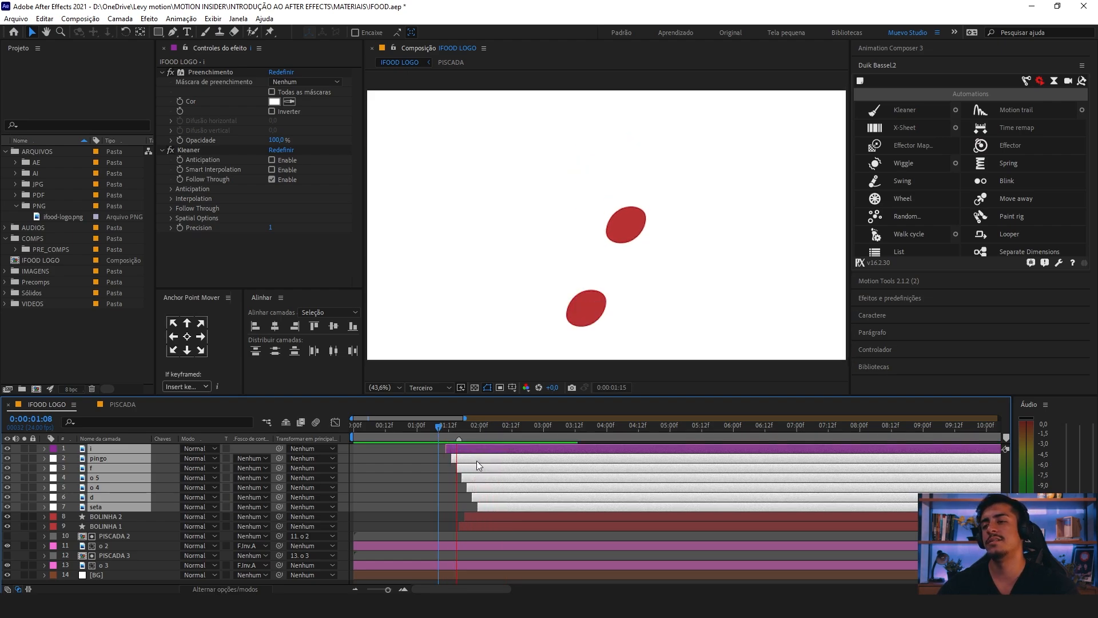
left_click_drag(386, 427, 303, 400)
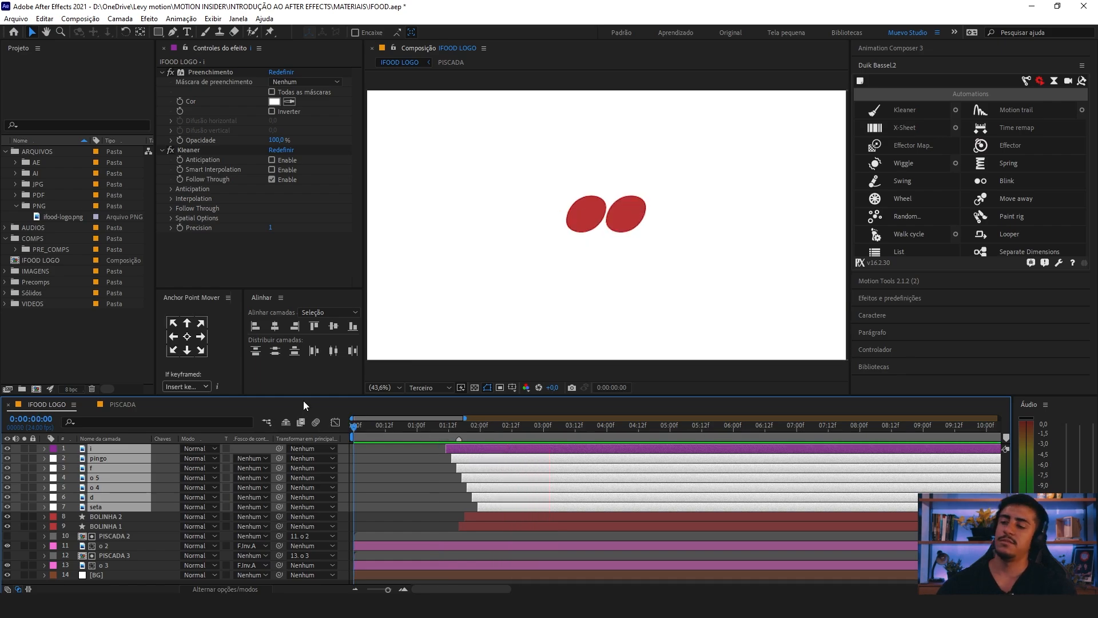
key("space")
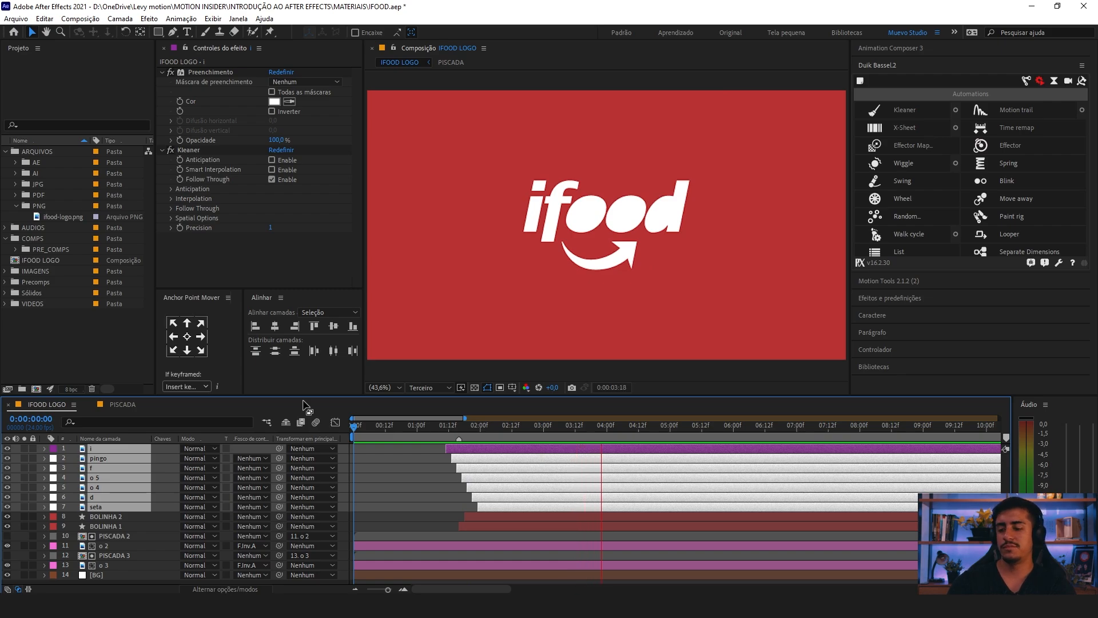
key("space")
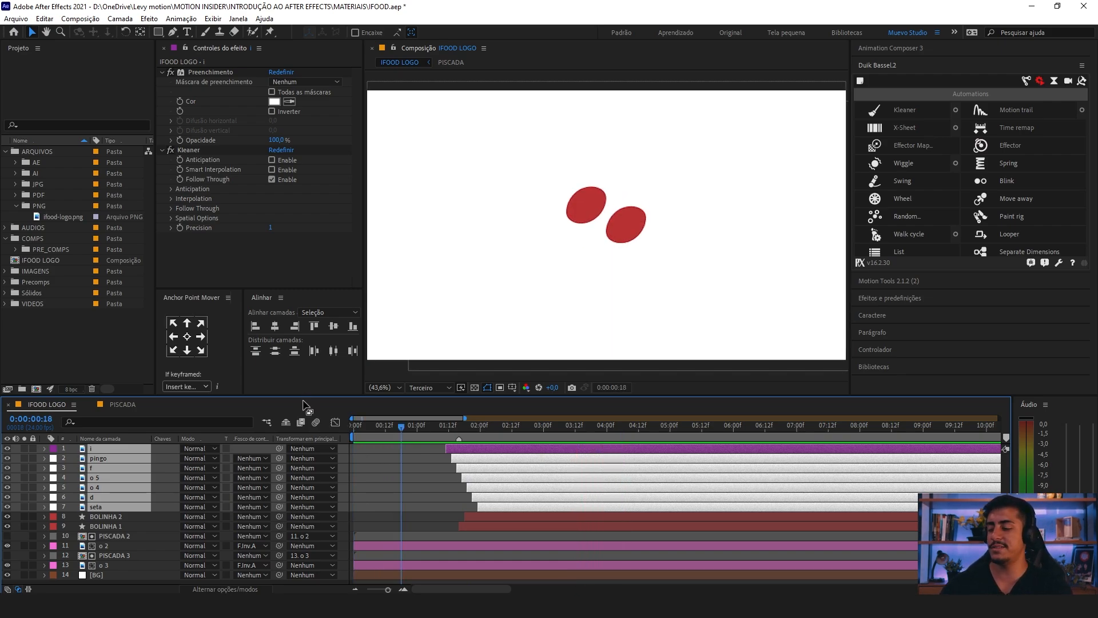
Step: Save the project and replay the complete logo animation from 0:00:00:00
key("ctrl+s")
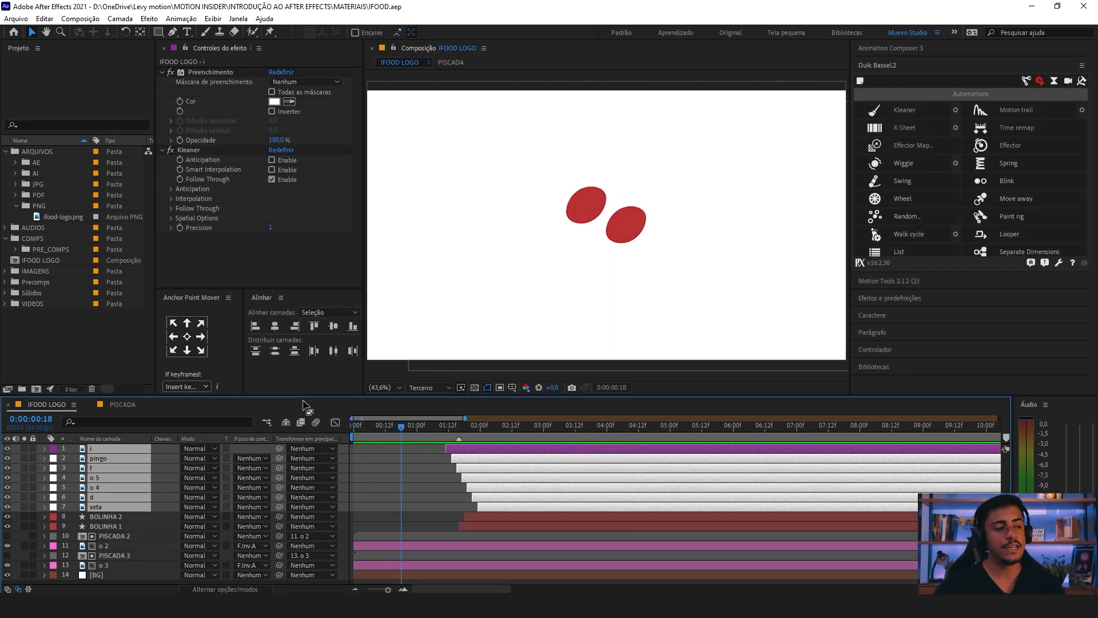
key("space")
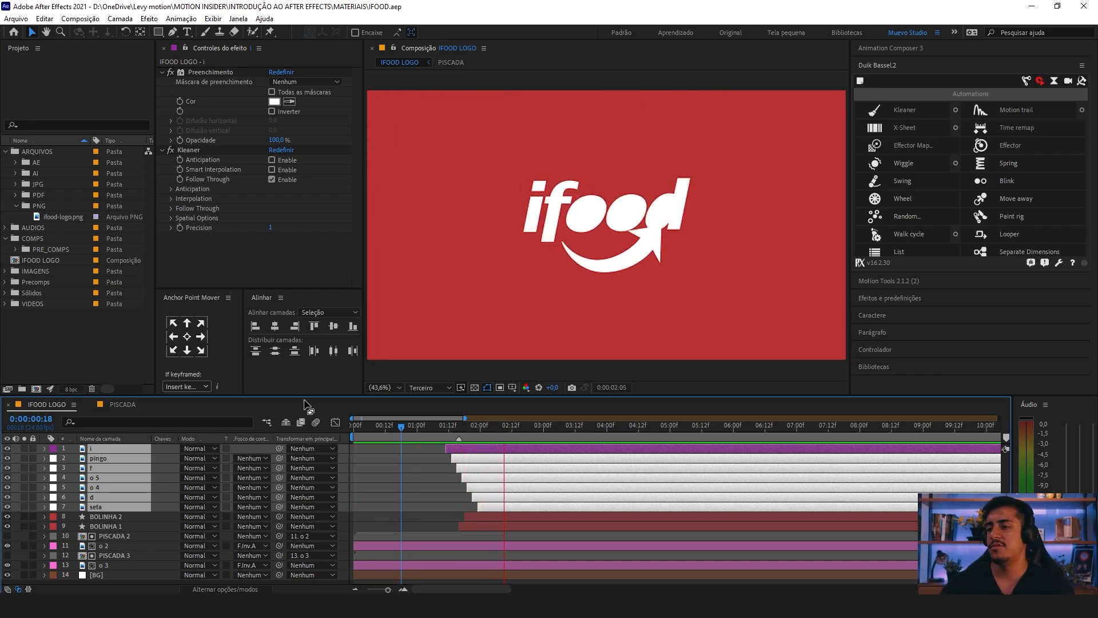
key("space")
scroll(456, 422, "down", 3)
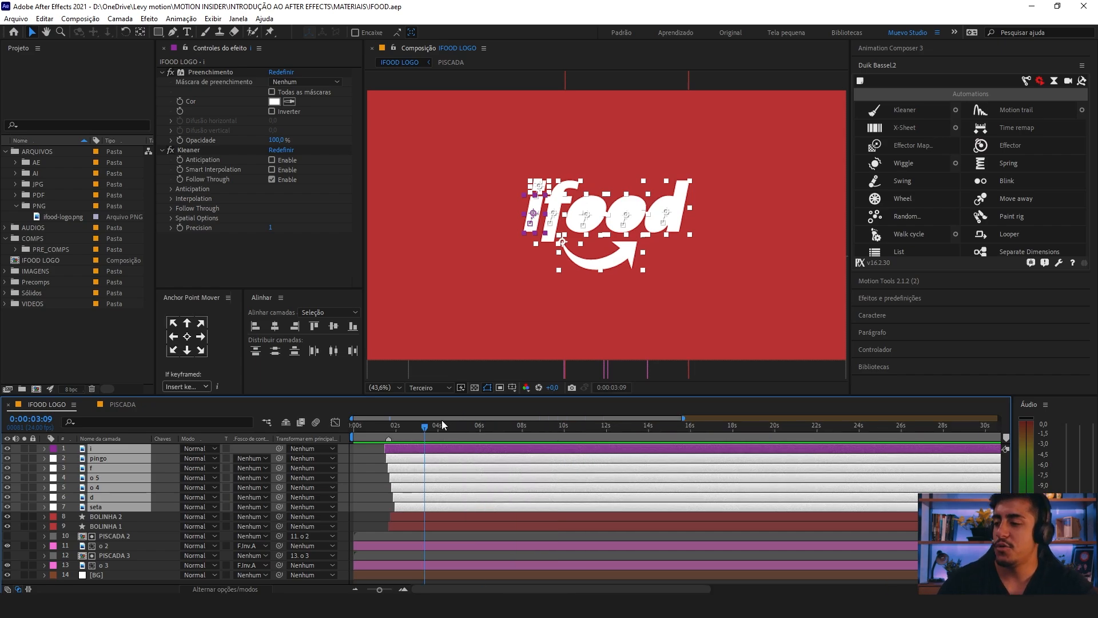
left_click_drag(437, 425, 267, 424)
key("space")
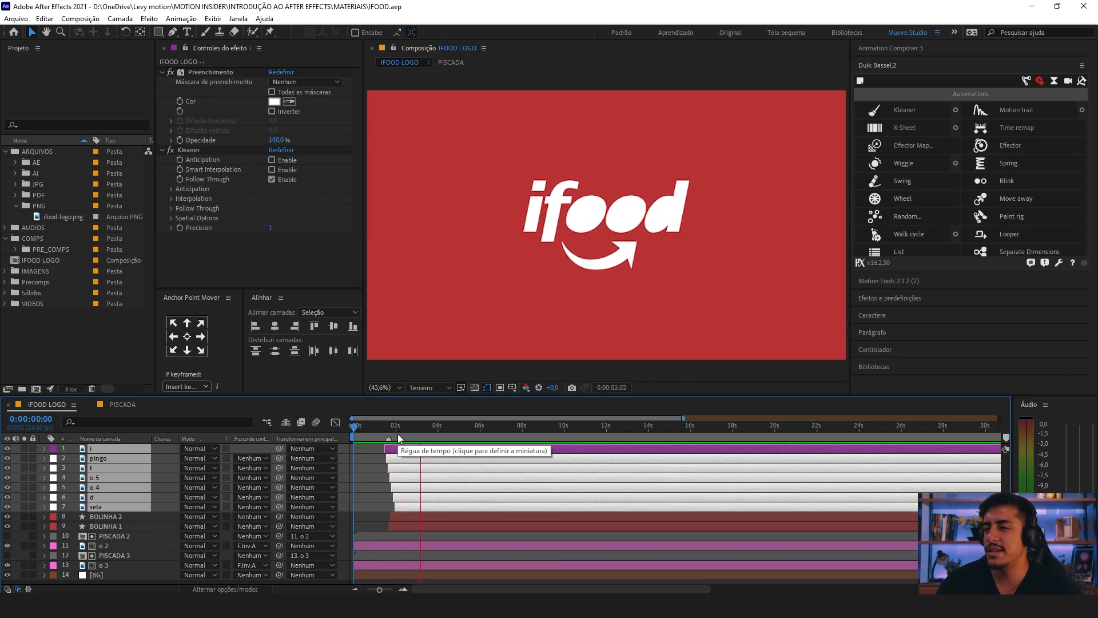
key("space")
Step: Deselect all layers and add a composition marker at 0:00:04:00
left_click(438, 433)
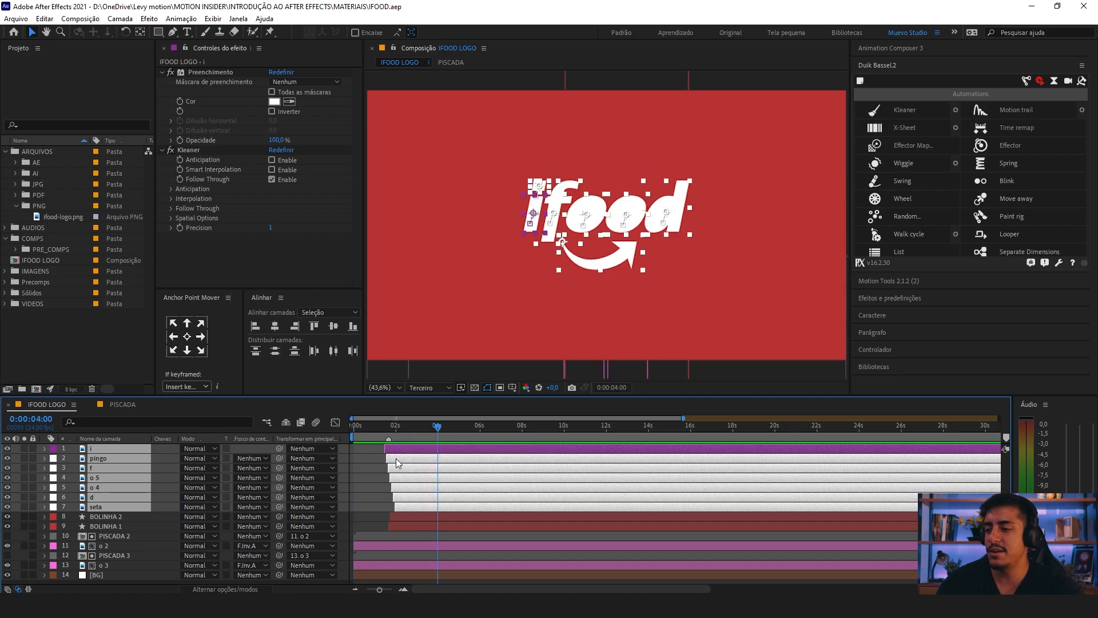
left_click(364, 472)
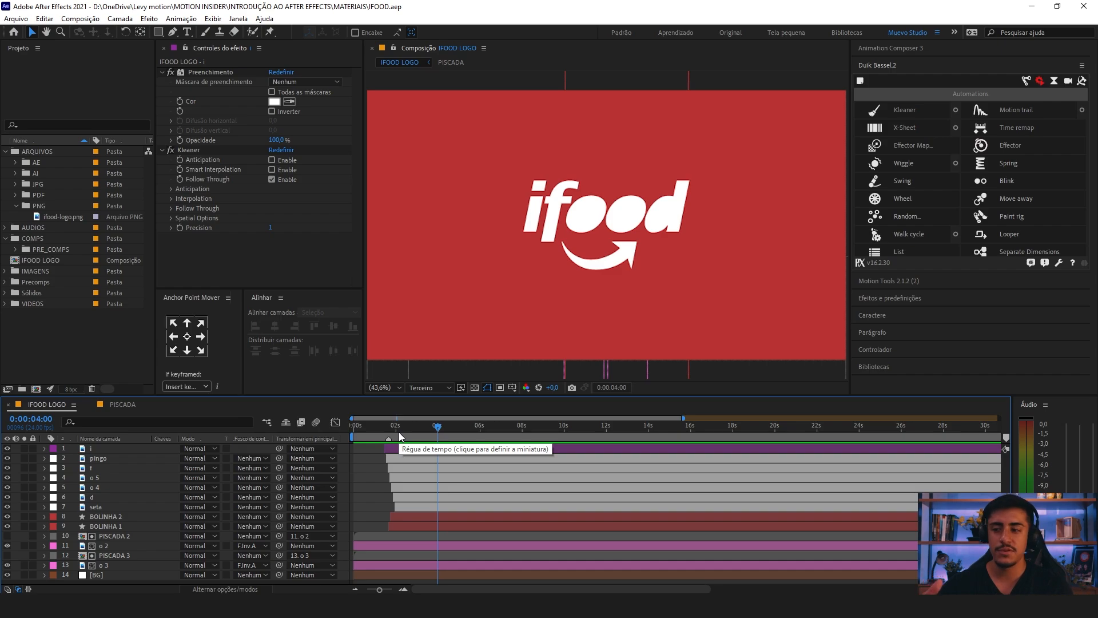
left_click(612, 263)
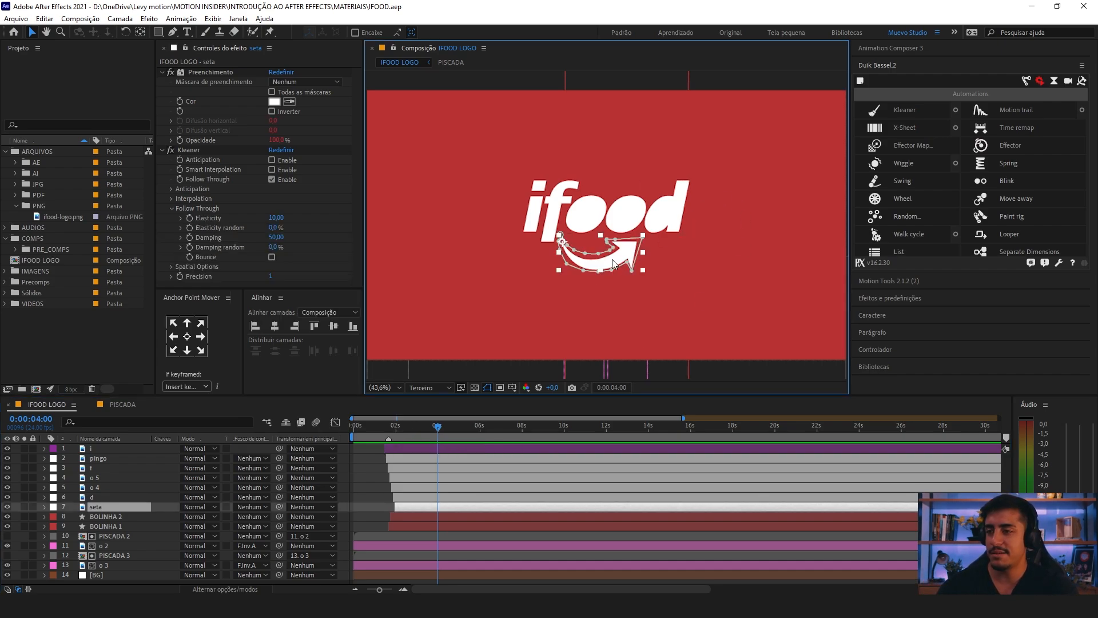
key("equal")
key("equal")
key("minus")
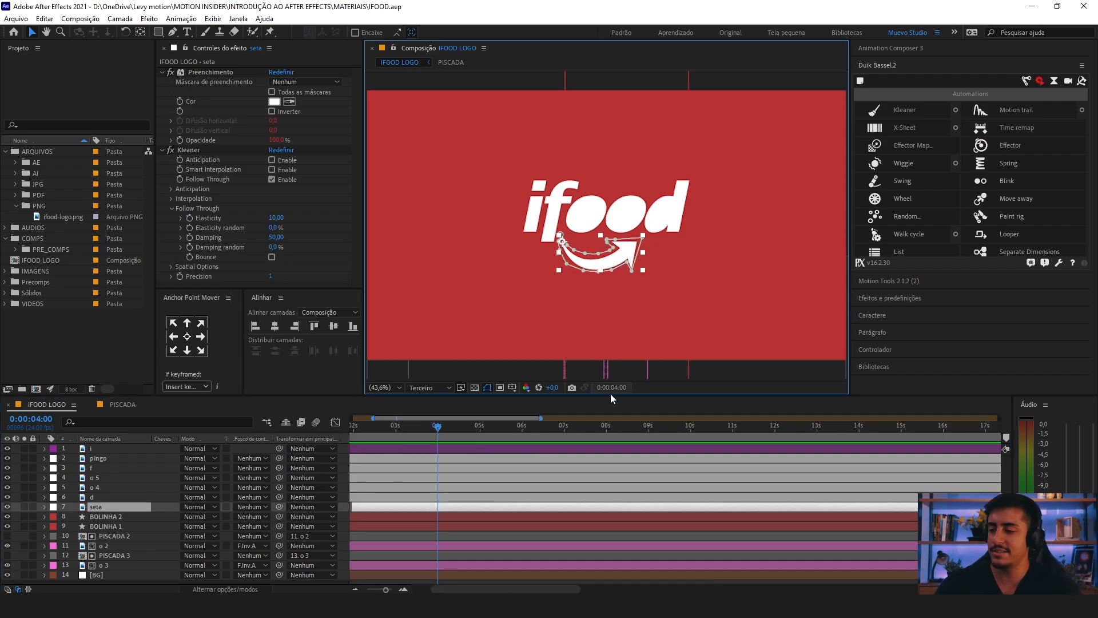
left_click_drag(455, 483, 541, 494)
left_click_drag(400, 469, 374, 492)
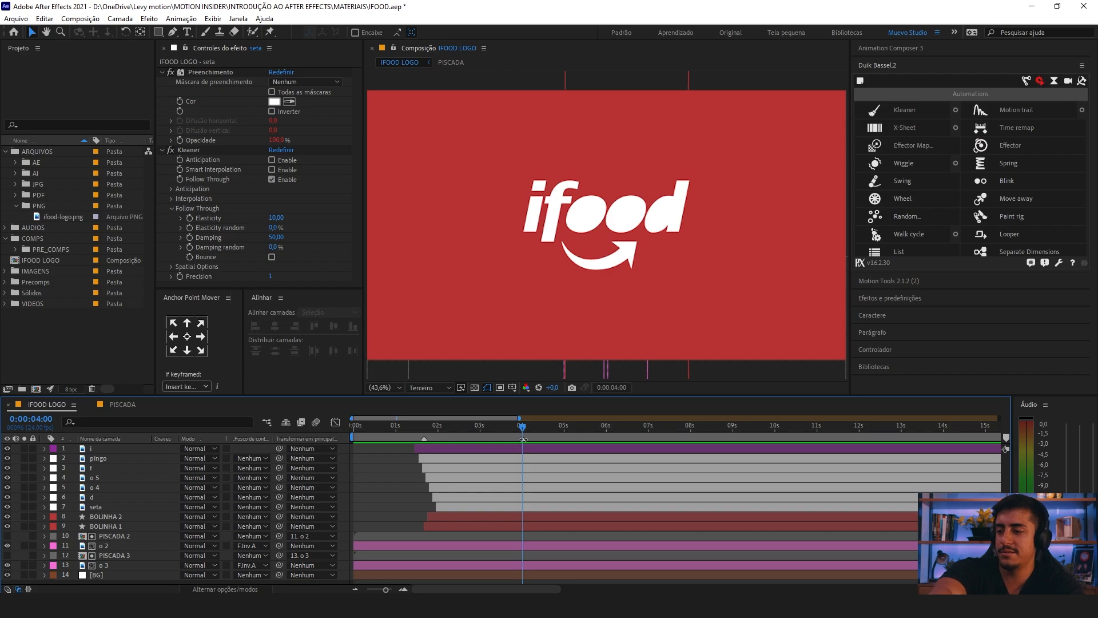
Step: Add a 0° rotation keyframe to the seta layer at the 0:00:04:00 marker
left_click(572, 264)
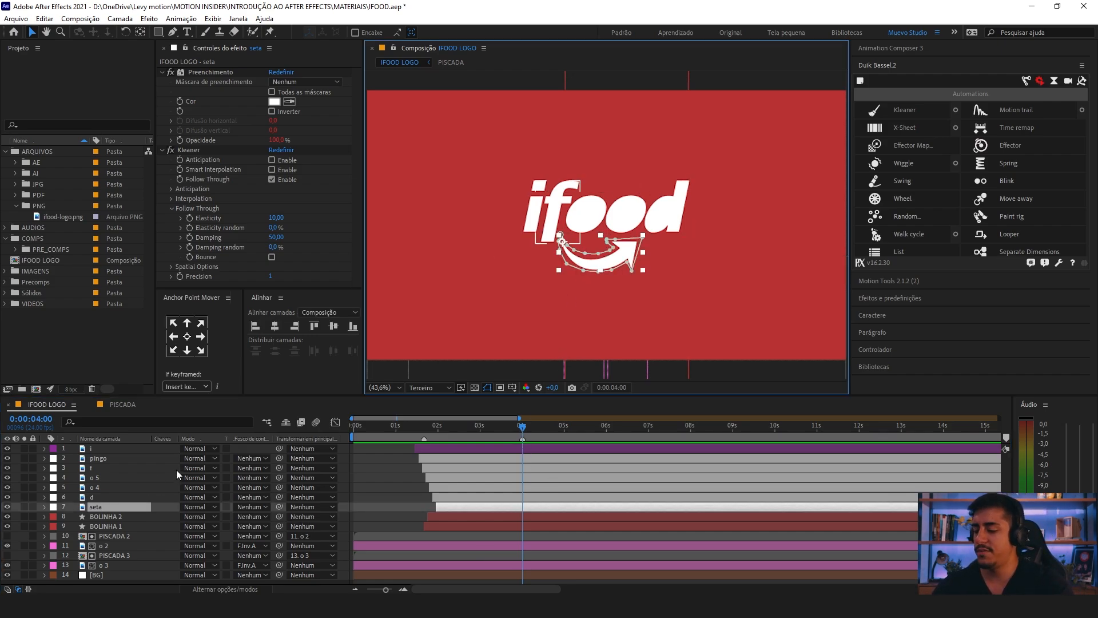
key("r")
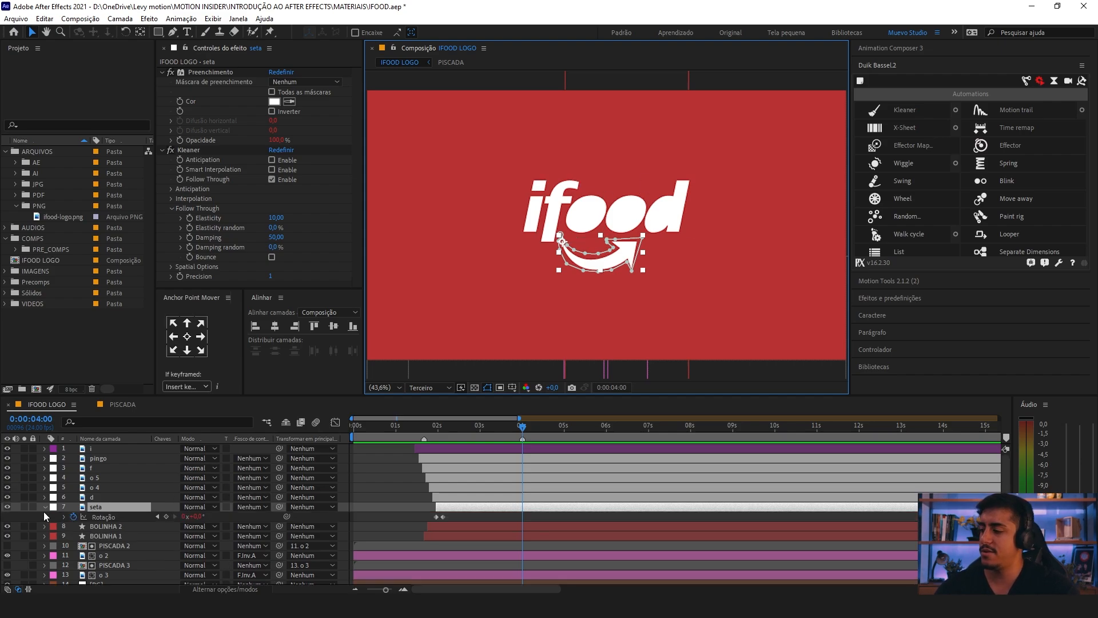
left_click(166, 517)
key("equal")
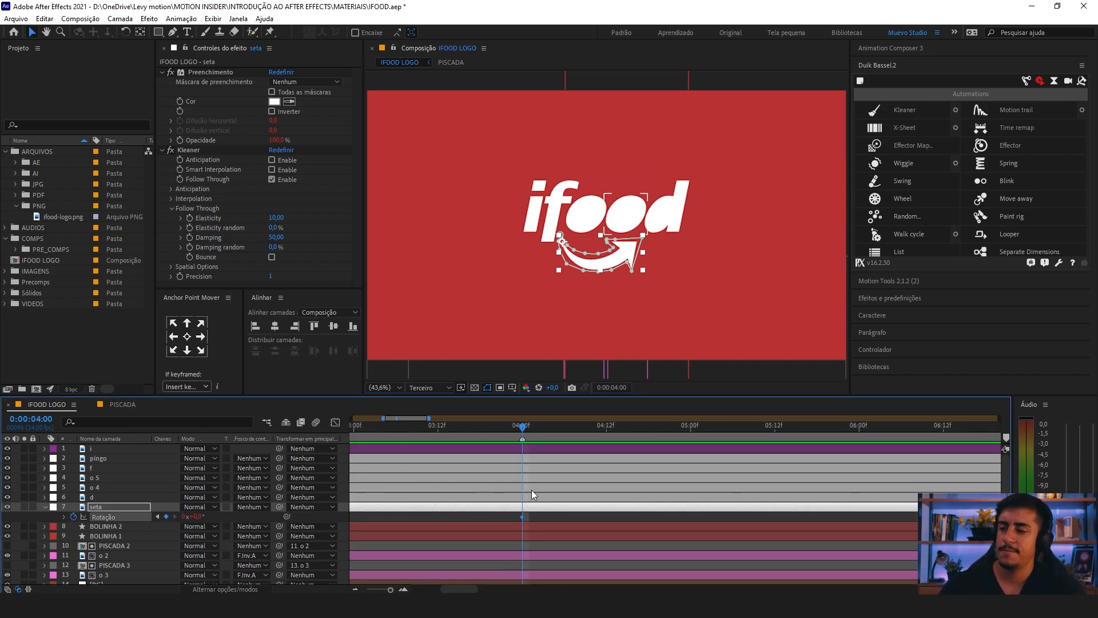
key("minus")
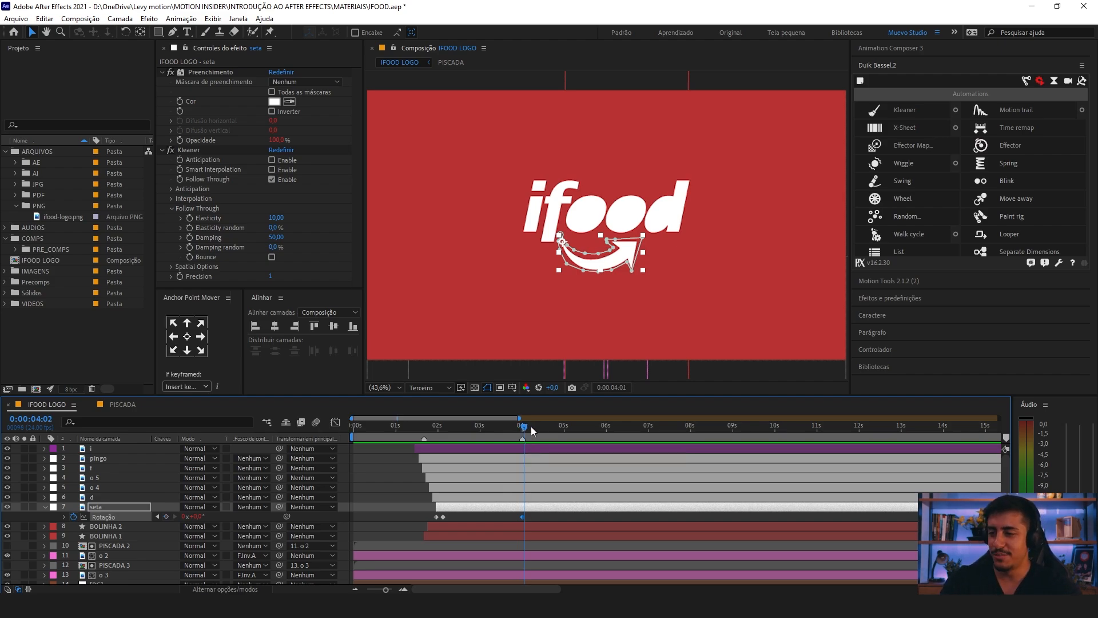
Step: Add seta rotation keyframes at 0:00:04:10 and 0:00:04:23, tilt the arrow slightly counterclockwise at 0:00:04:10, and preview the motion
left_click_drag(521, 428, 541, 435)
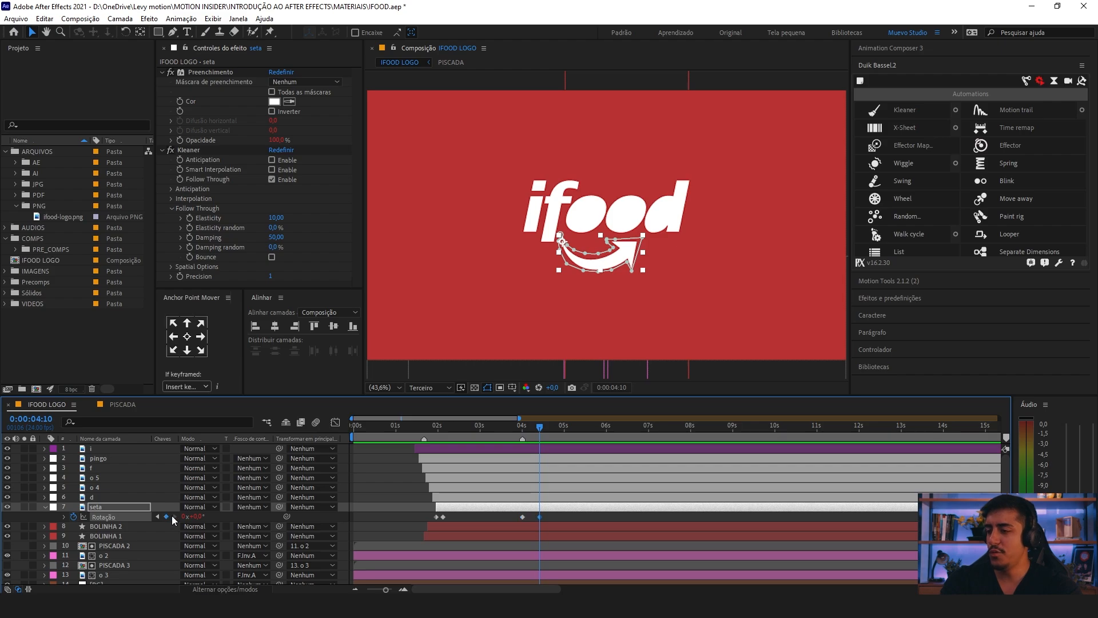
left_click_drag(537, 432, 563, 430)
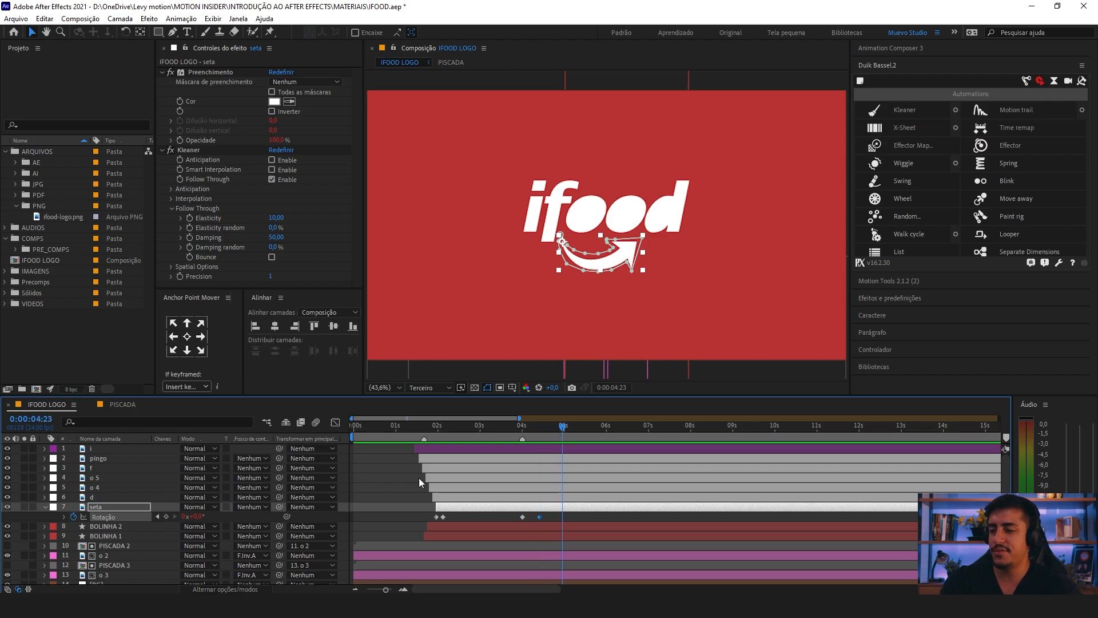
left_click(536, 430)
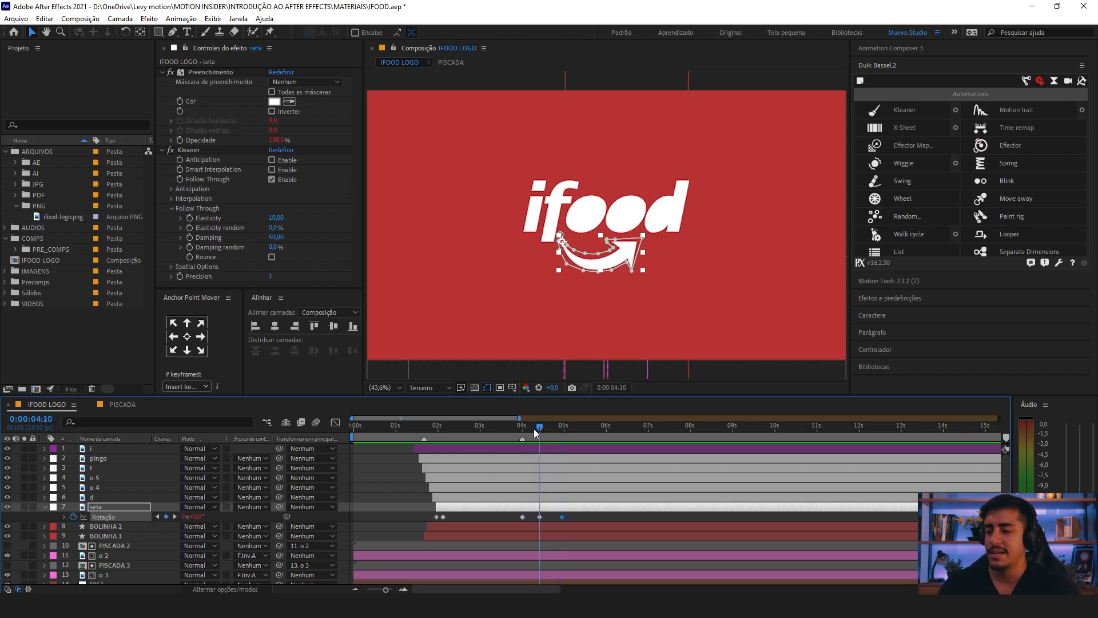
left_click(539, 516)
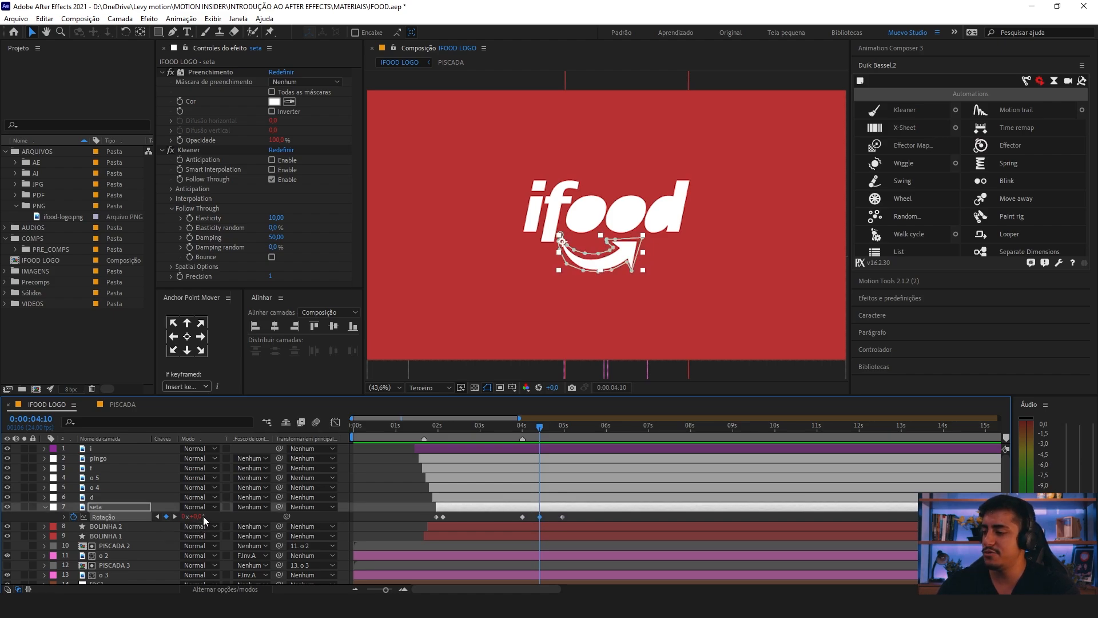
left_click_drag(197, 517, 162, 519)
key("space")
left_click(524, 433)
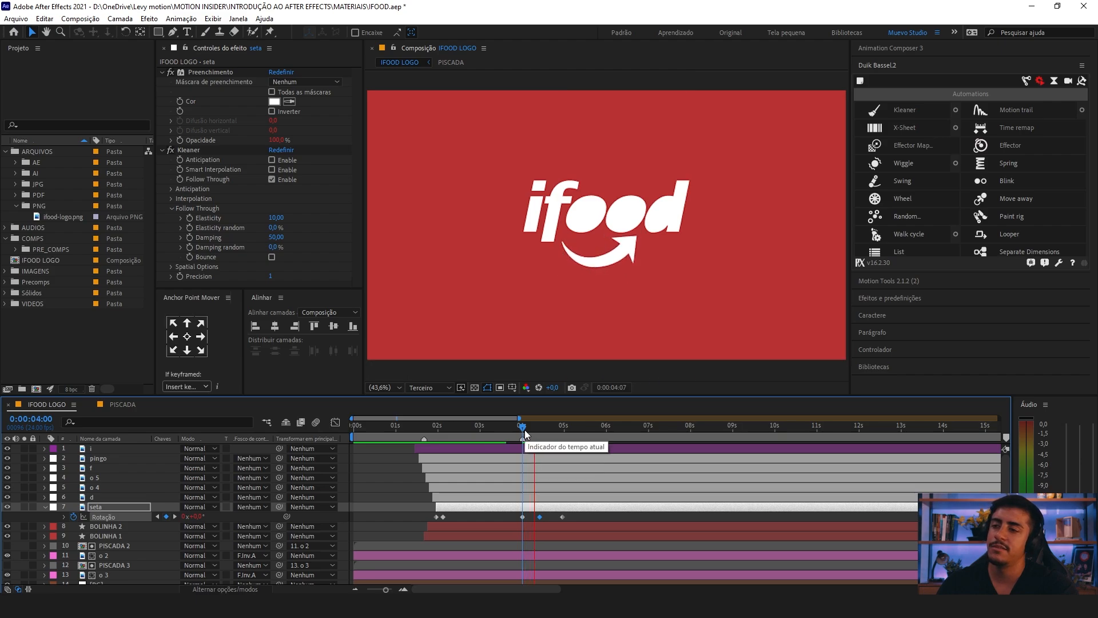
Step: Duplicate the PISCADA 2 layer, place the copy directly above the o 4 layer, and start it at 0:00:04:00
left_click(625, 220)
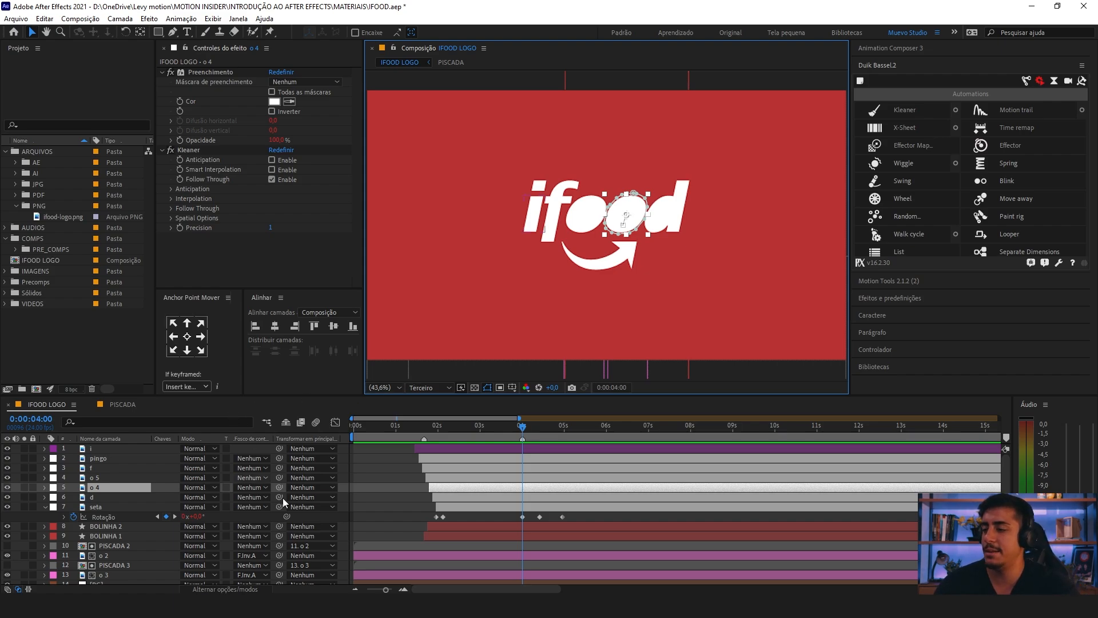
scroll(472, 471, "down", 1)
left_click(105, 541)
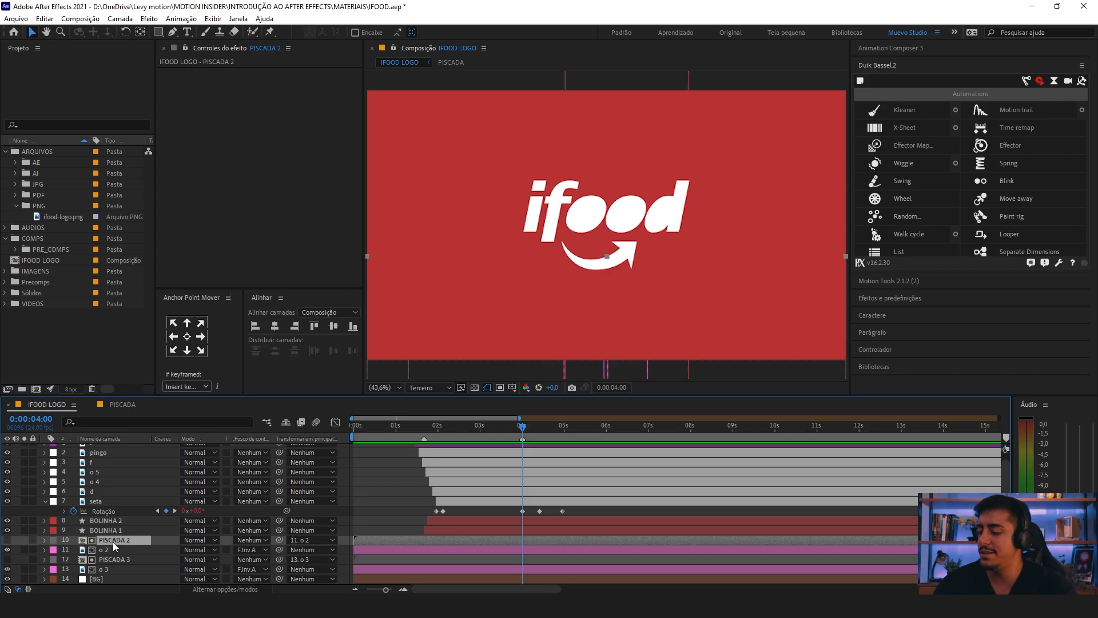
key("ctrl+d")
left_click_drag(104, 543, 116, 491)
left_click(115, 491)
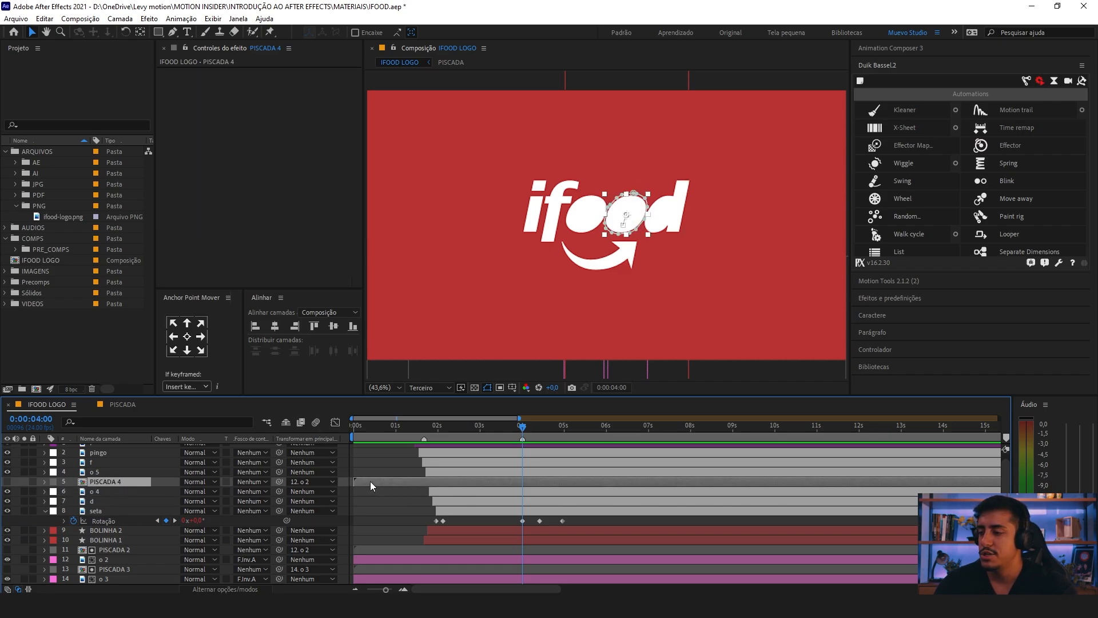
left_click_drag(370, 481, 420, 492)
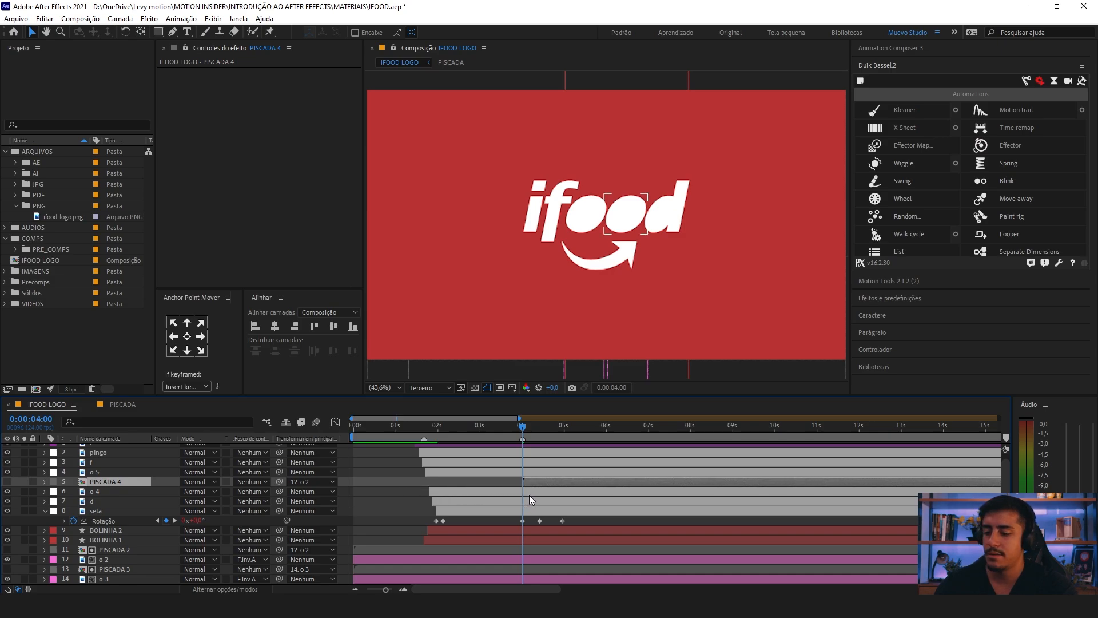
Step: Set the o 4 layer's track matte to inverted alpha using the PISCADA 4 layer above it
scroll(528, 495, "up", 5)
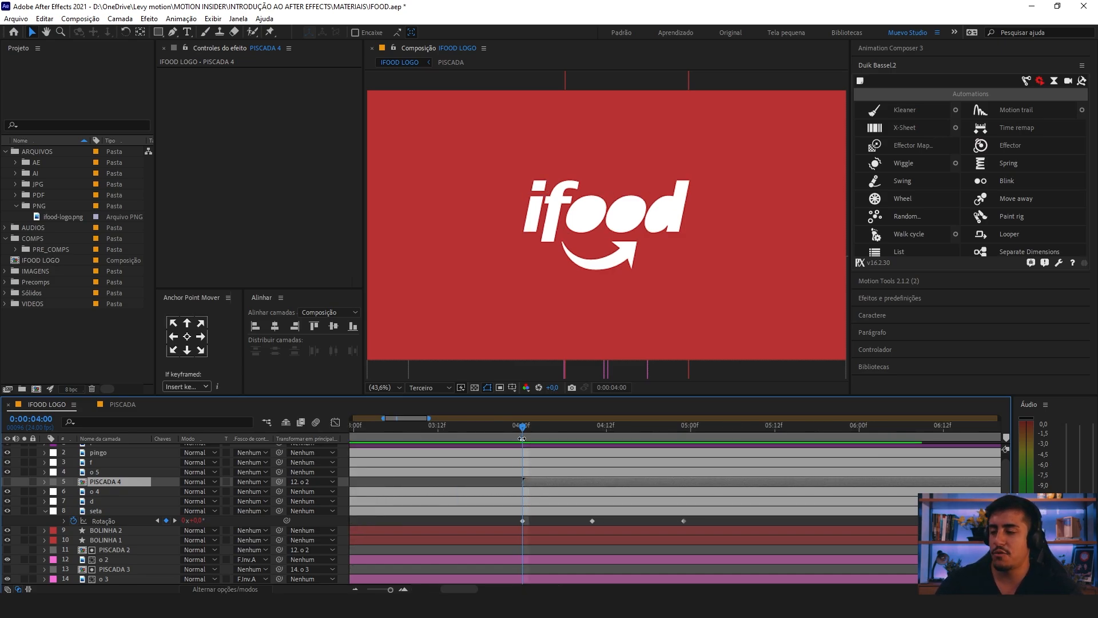
left_click(103, 492)
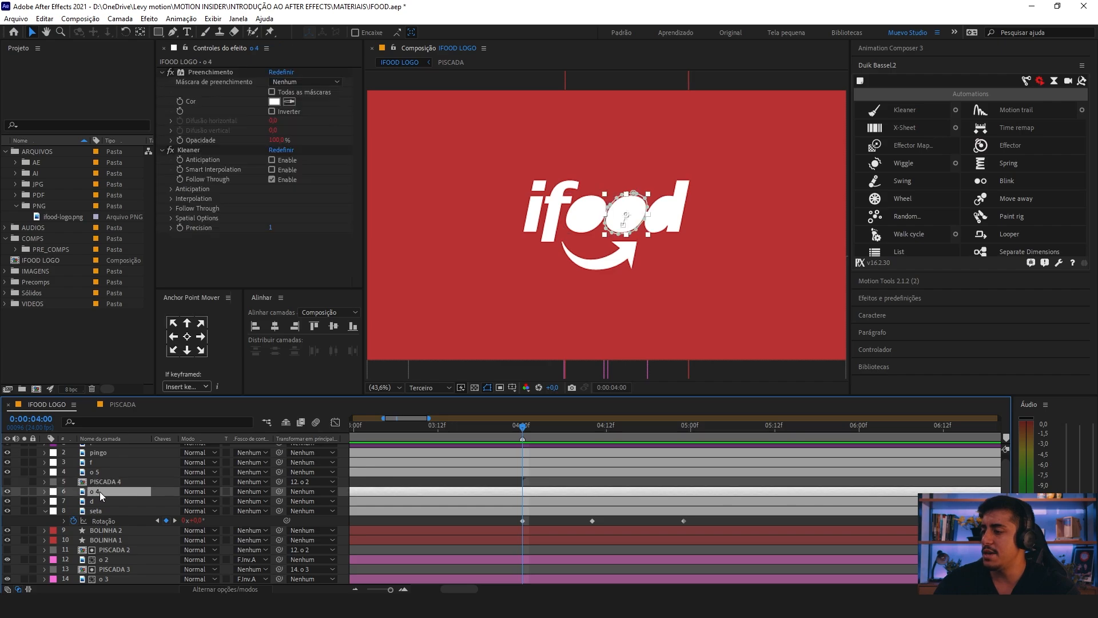
left_click(251, 491)
left_click(307, 533)
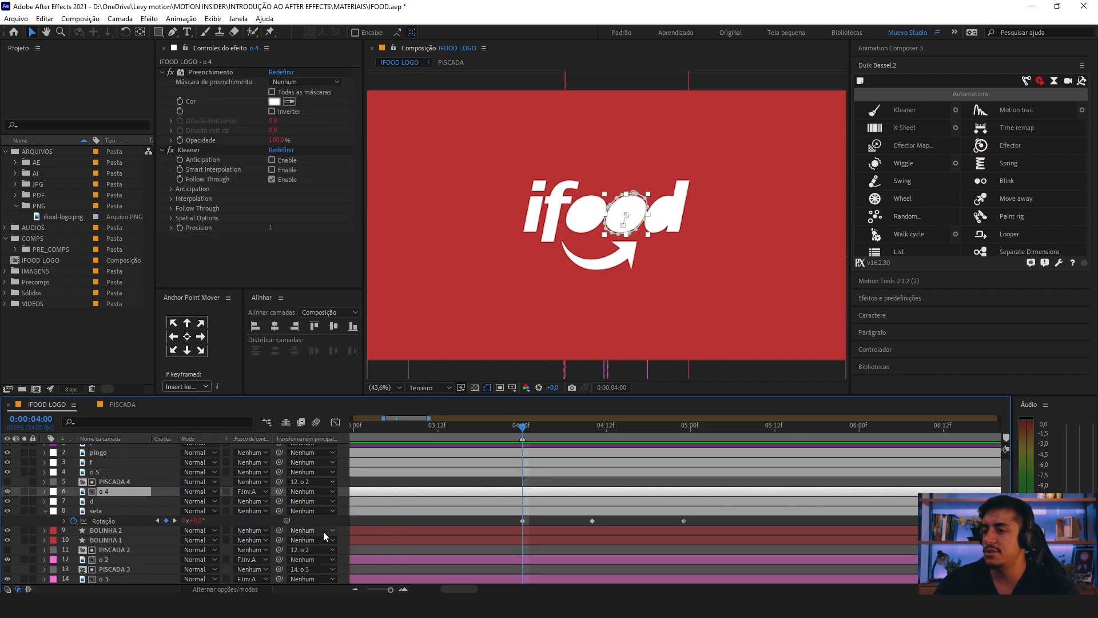
Step: Preview the o 4 blink after 0:00:04:00 and inspect the shape motion inside the PISCADA precomposition
left_click(543, 427)
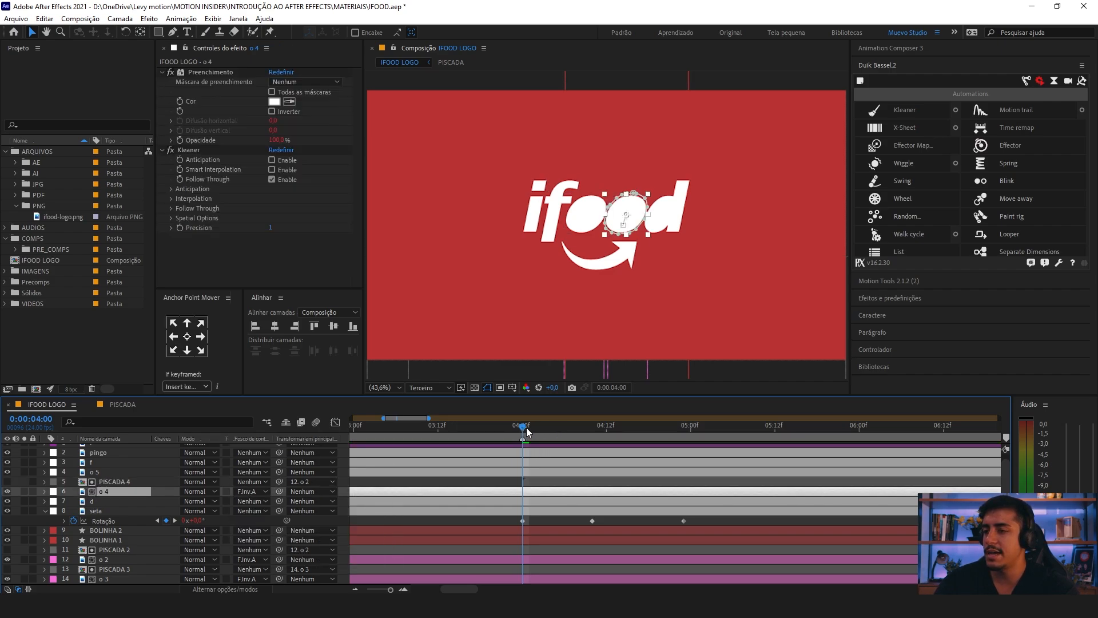
left_click_drag(544, 430, 555, 449)
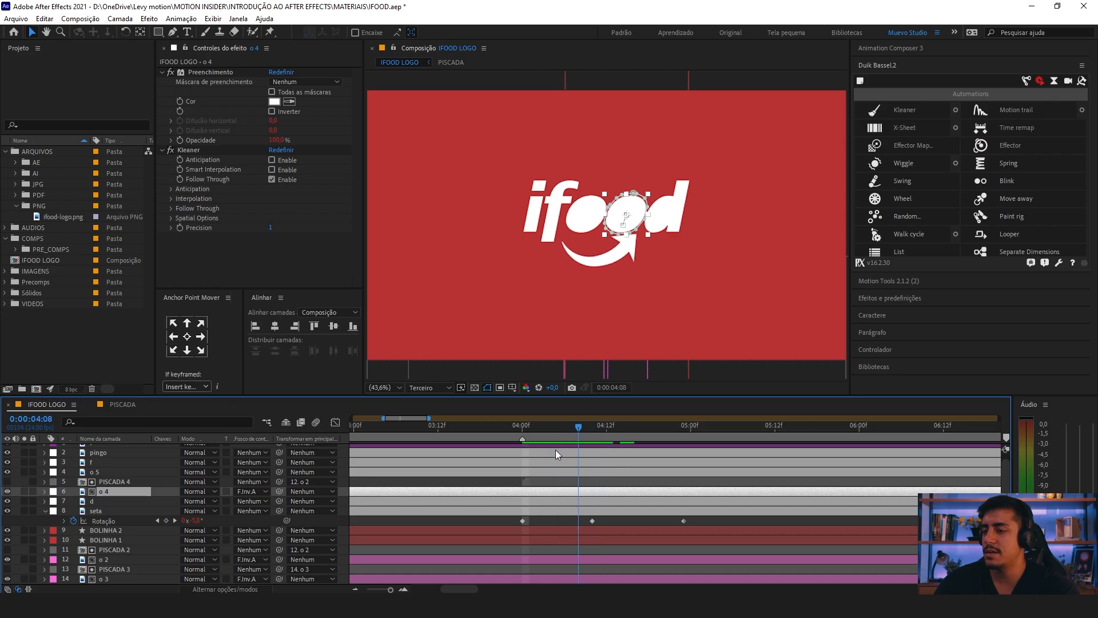
left_click(431, 484)
key("minus")
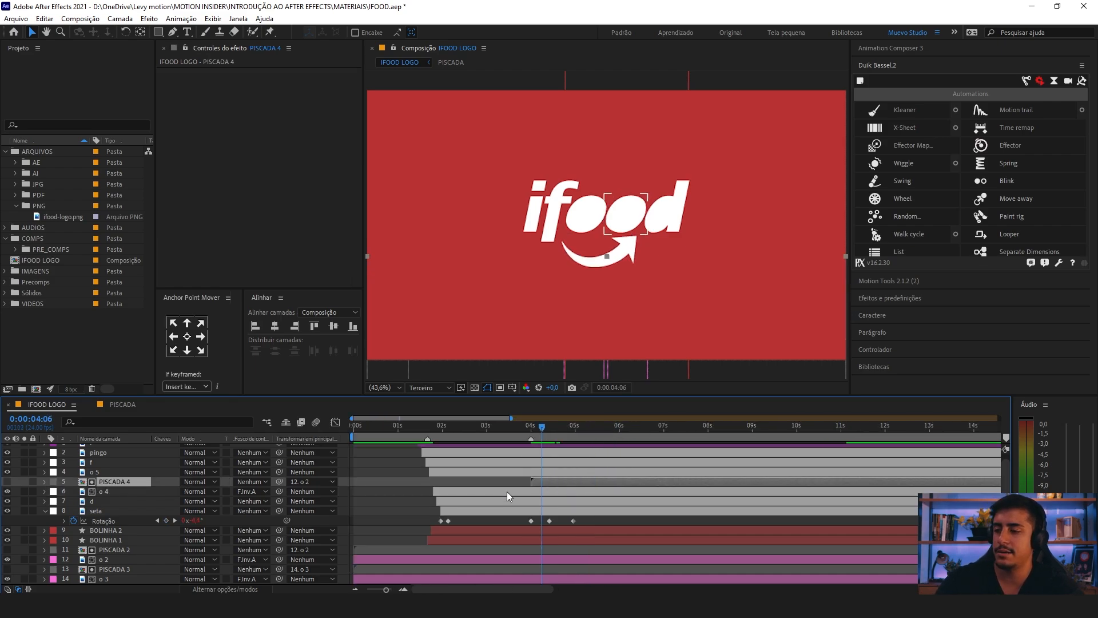
left_click(497, 492)
key("space")
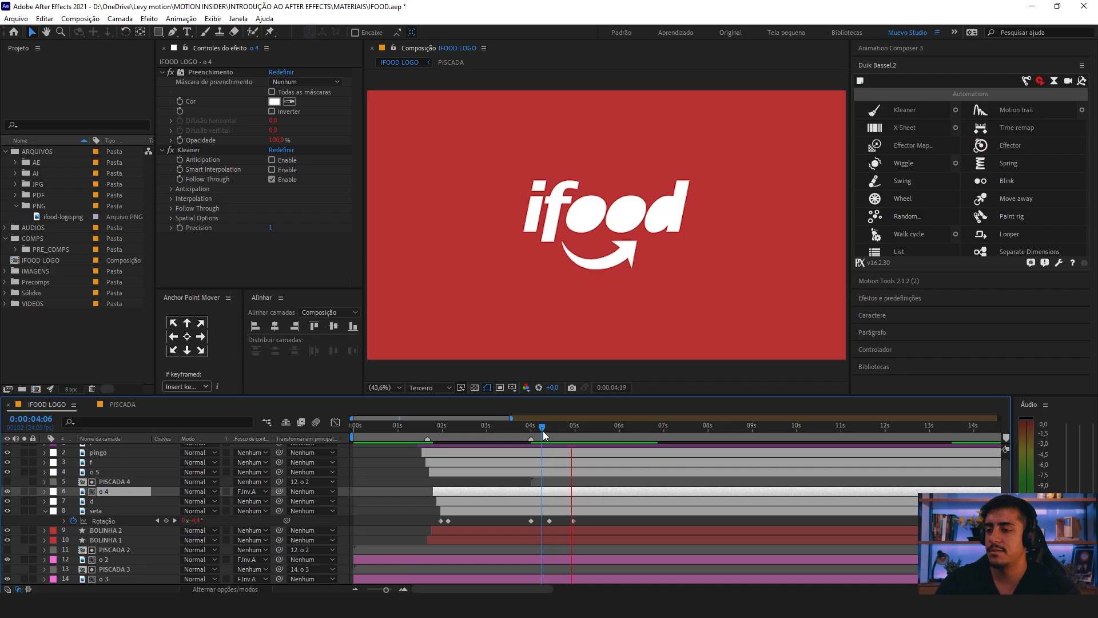
key("space")
double_click(553, 483)
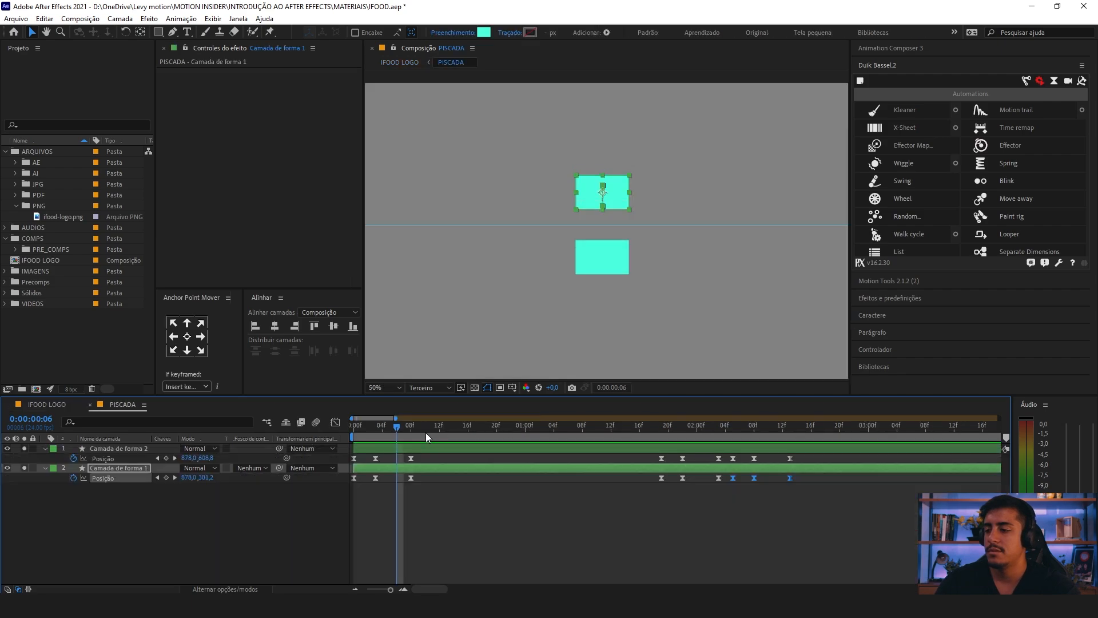
mouse_move(413, 433)
left_mouse_down()
mouse_move(365, 433)
mouse_move(399, 433)
left_mouse_up()
left_click(400, 62)
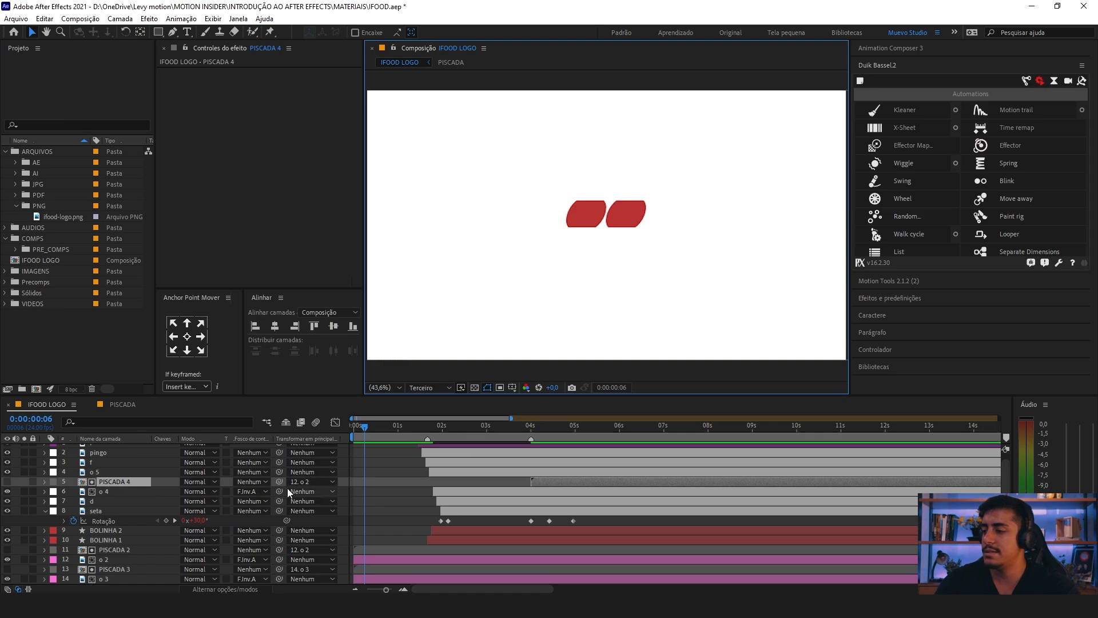
Step: Remove the o 2 parent from the PISCADA 4 layer by setting its parent to Nenhum
left_click_drag(485, 428, 547, 457)
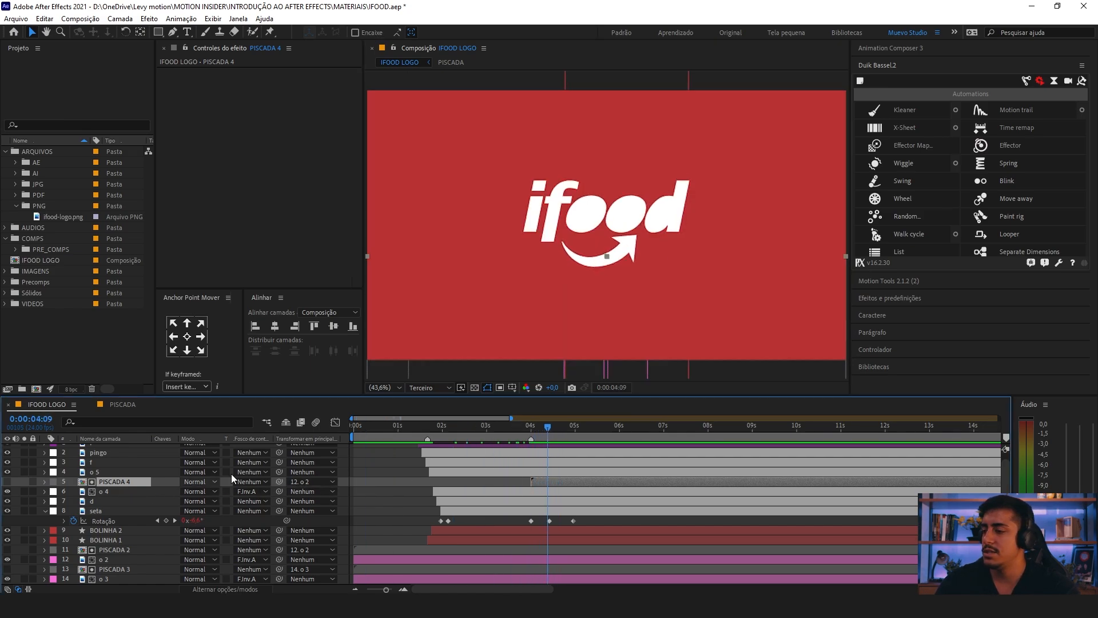
left_click(309, 483)
left_click(320, 277)
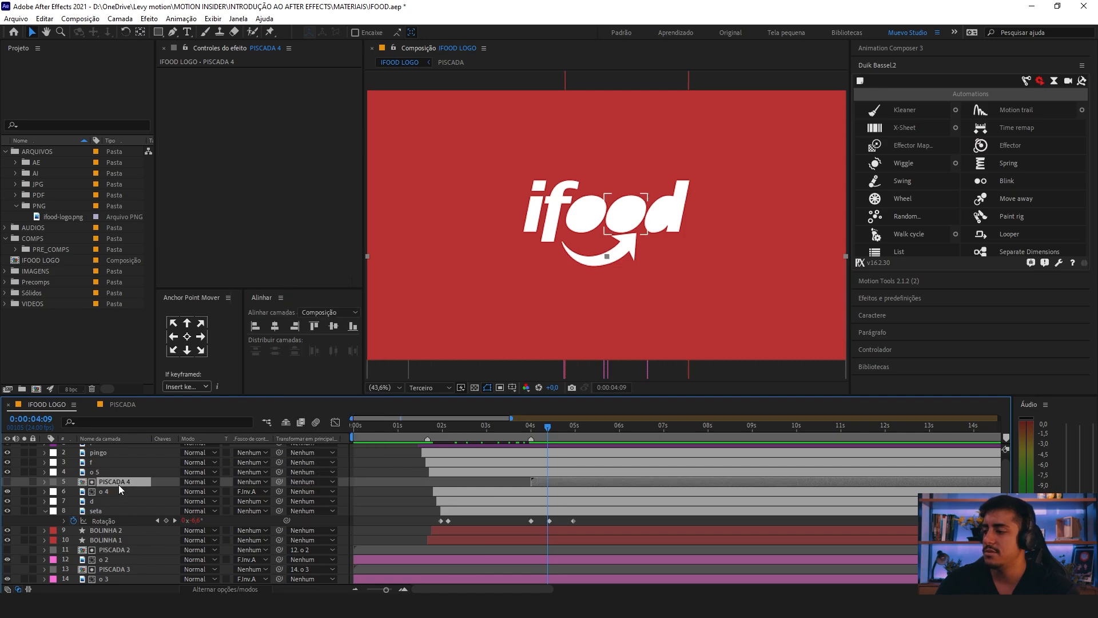
Step: Reposition PISCADA 4 so its two rectangles line up above and below the second white o, showing the layer only while aligning it
scroll(603, 272, "down", 4)
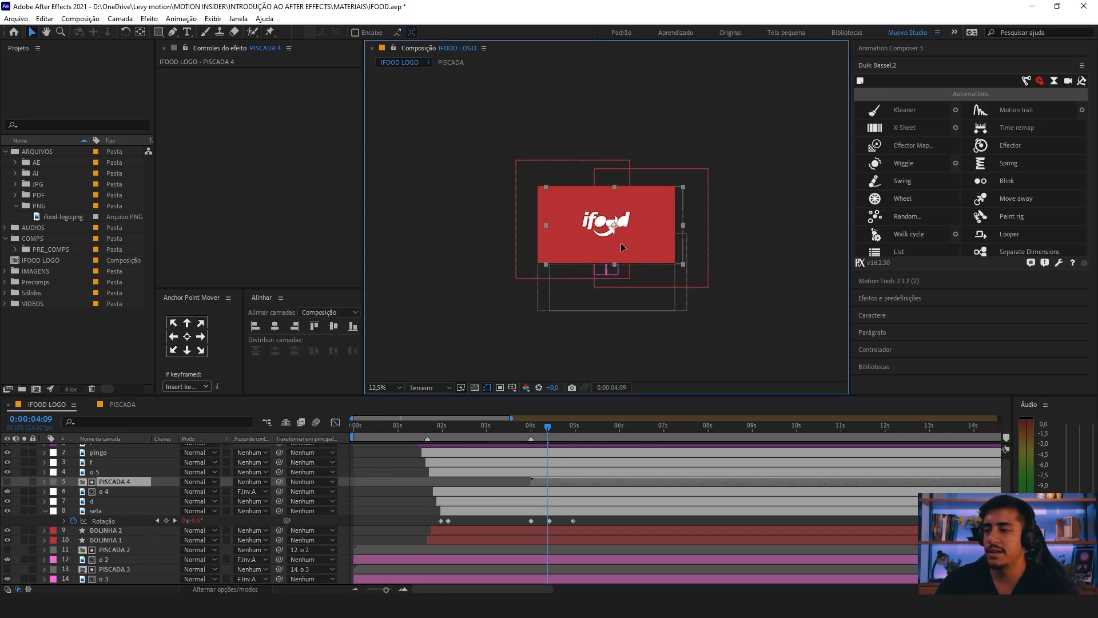
scroll(618, 240, "up", 4)
left_click_drag(648, 278, 640, 241)
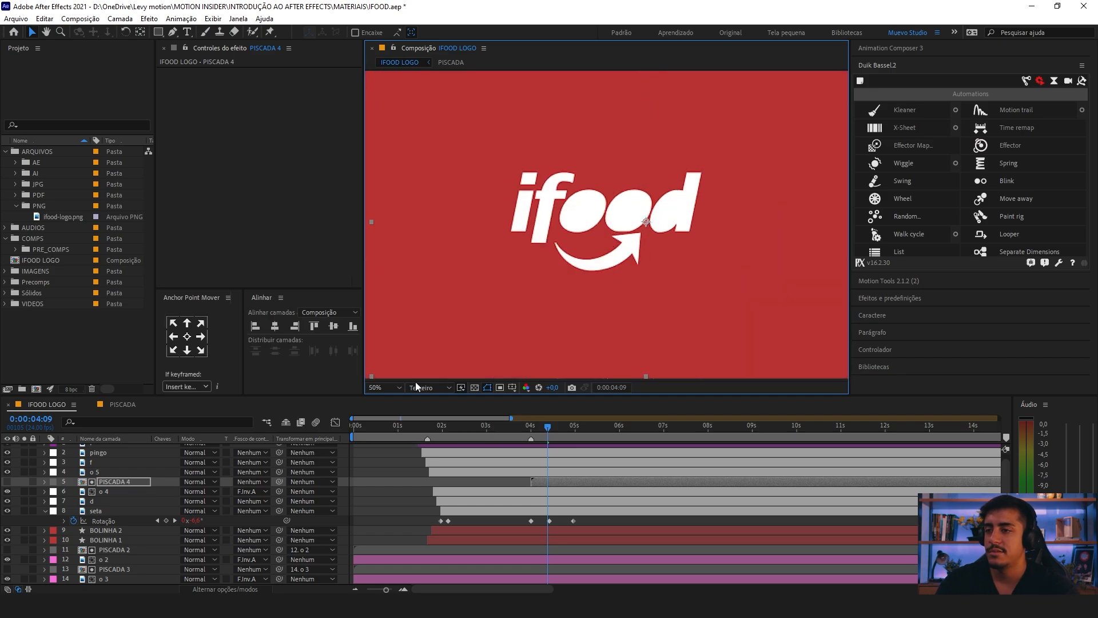
left_click(7, 481)
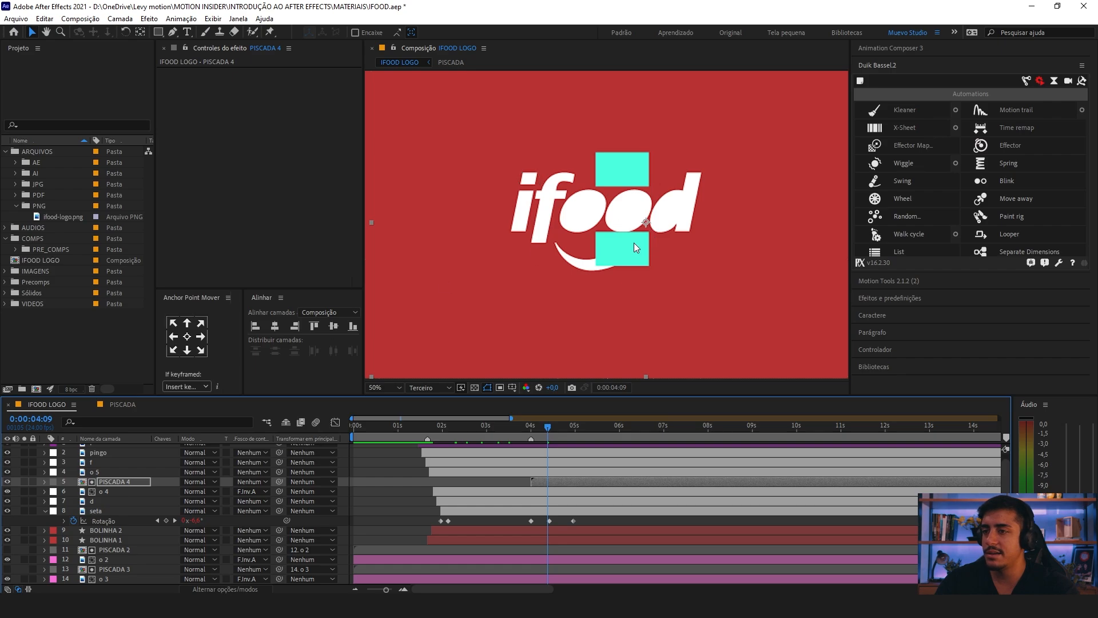
left_click_drag(634, 242, 638, 242)
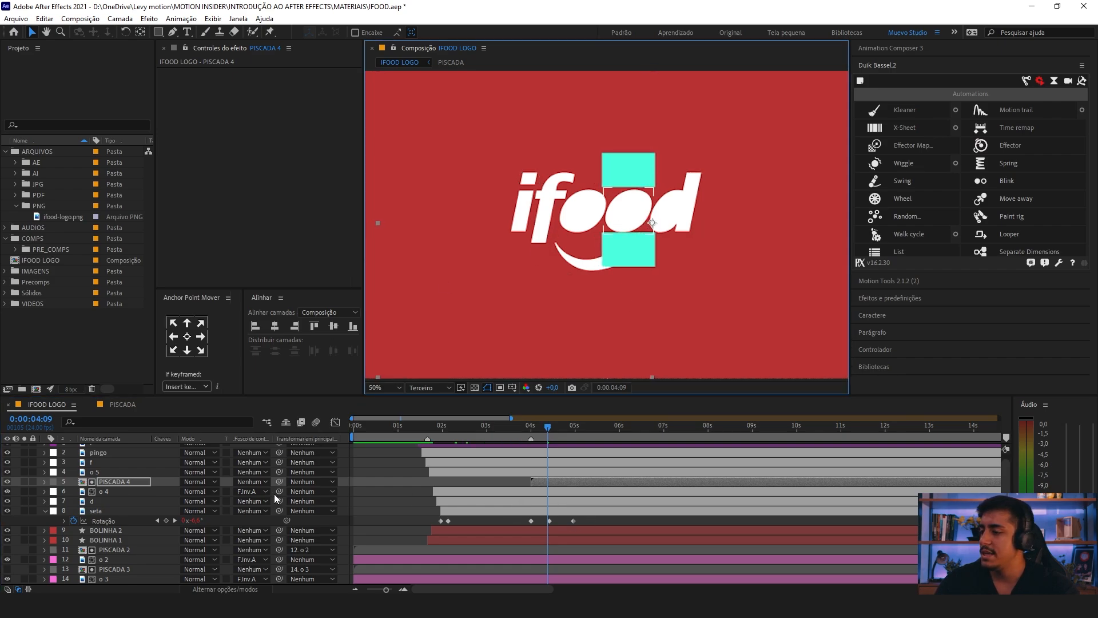
left_click(7, 482)
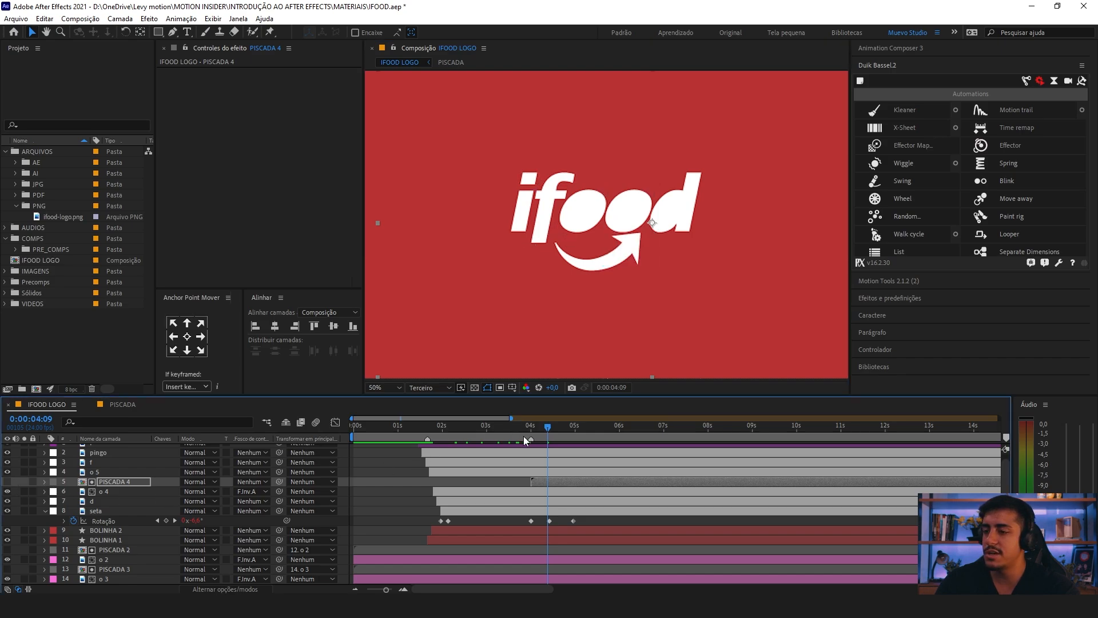
Step: Scrub around 0:00:04:00 and examine where the PISCADA 4 and o 2 layers sit relative to the logo
left_click(522, 434)
mouse_move(536, 433)
left_mouse_down()
mouse_move(572, 435)
mouse_move(530, 435)
left_mouse_up()
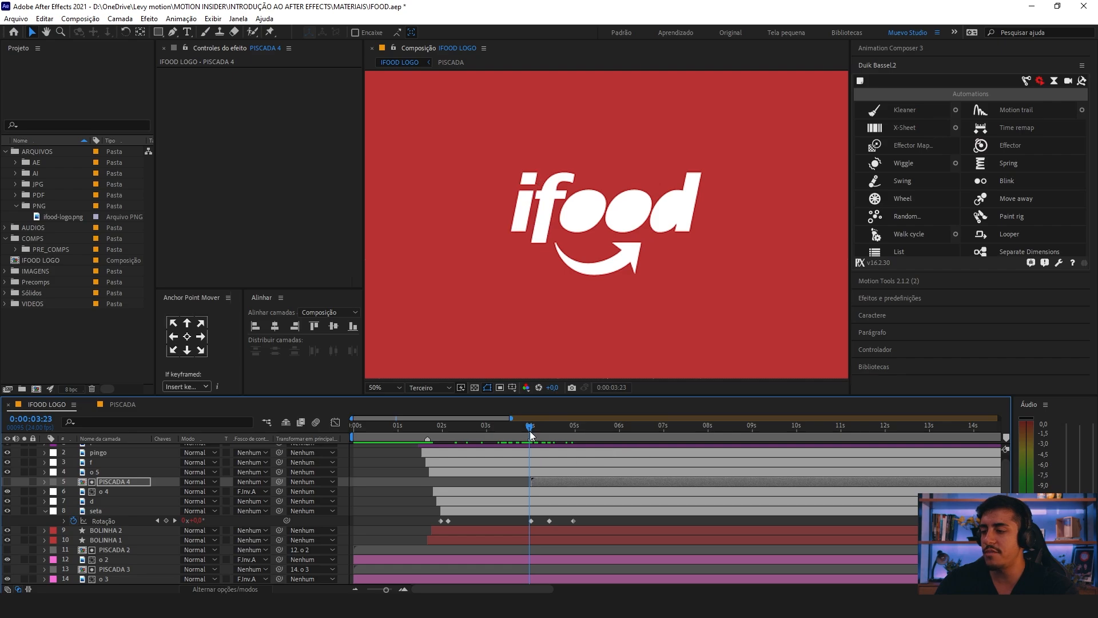
left_click(531, 433)
left_click(525, 484)
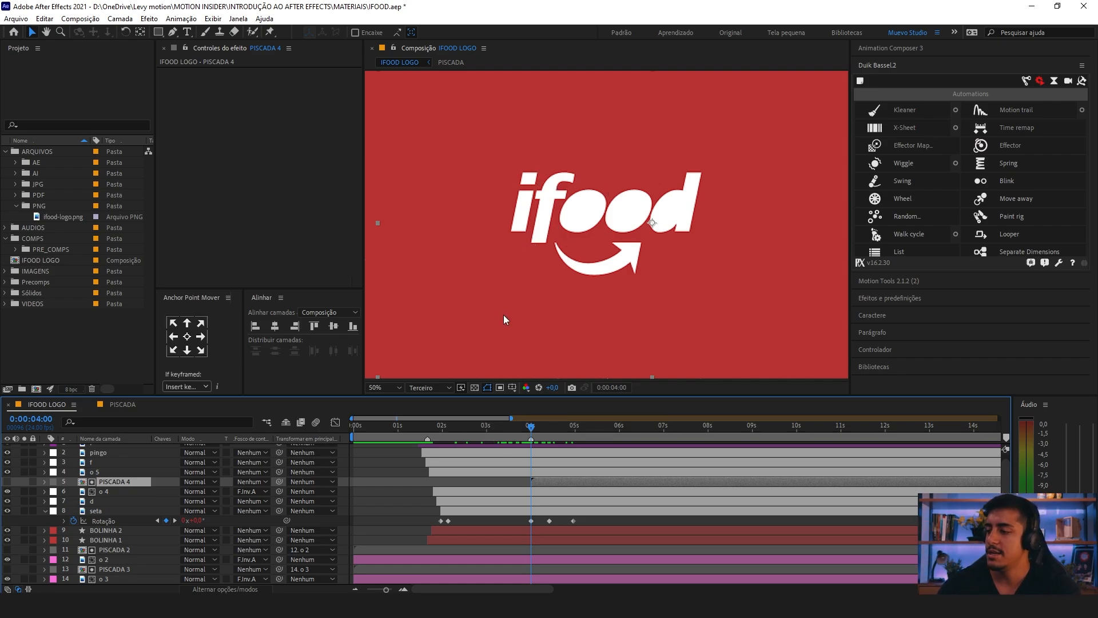
scroll(503, 316, "down", 2)
scroll(146, 493, "down", 1)
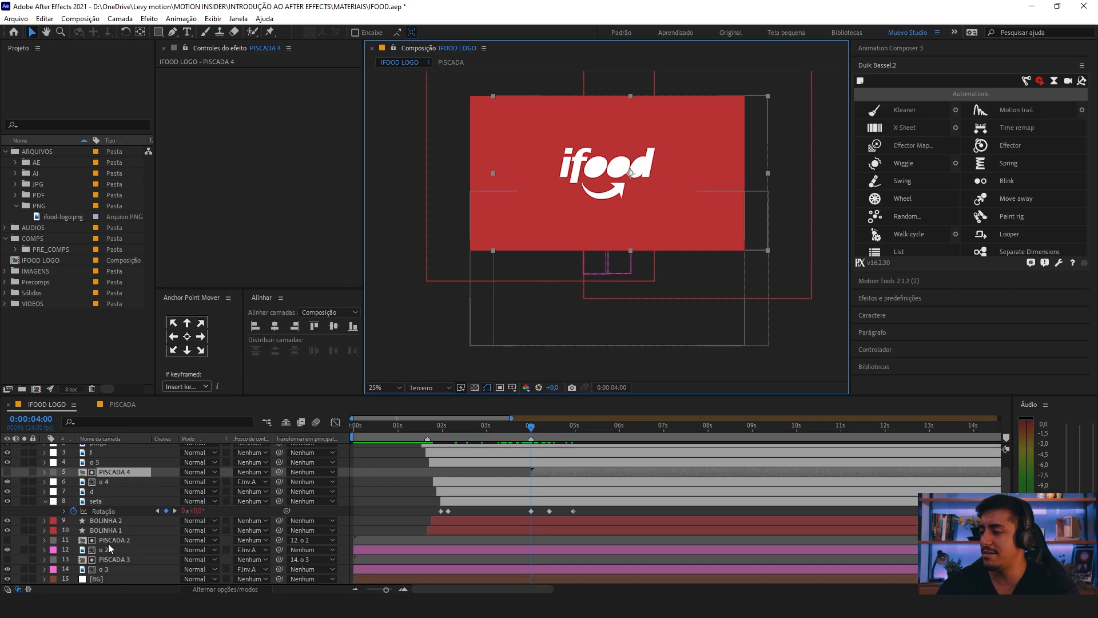
left_click(111, 550)
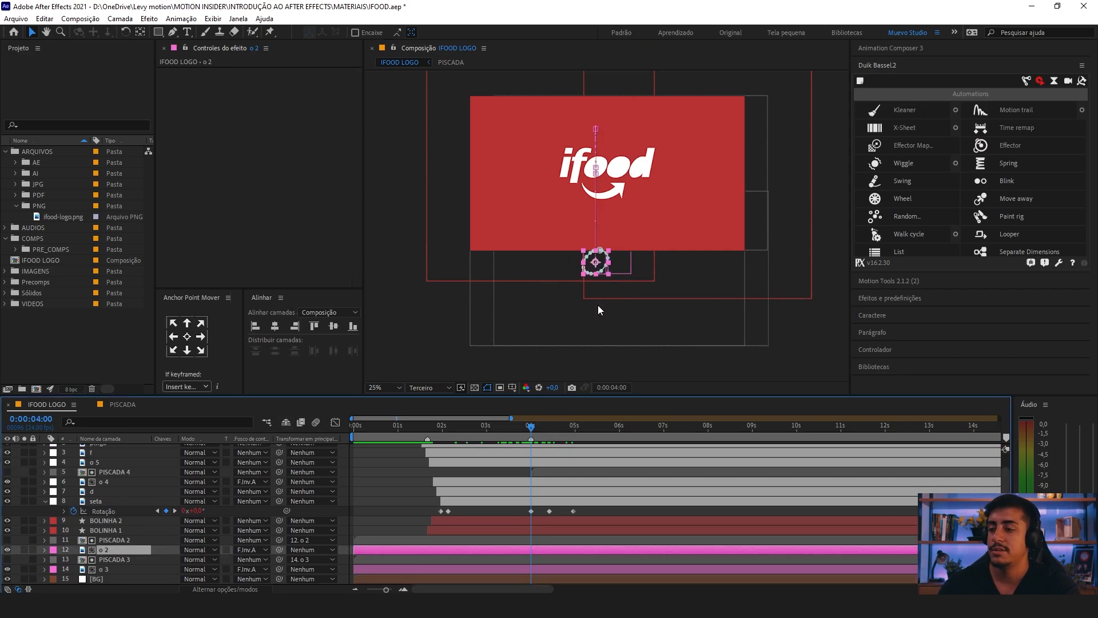
left_click(377, 387)
left_click(395, 185)
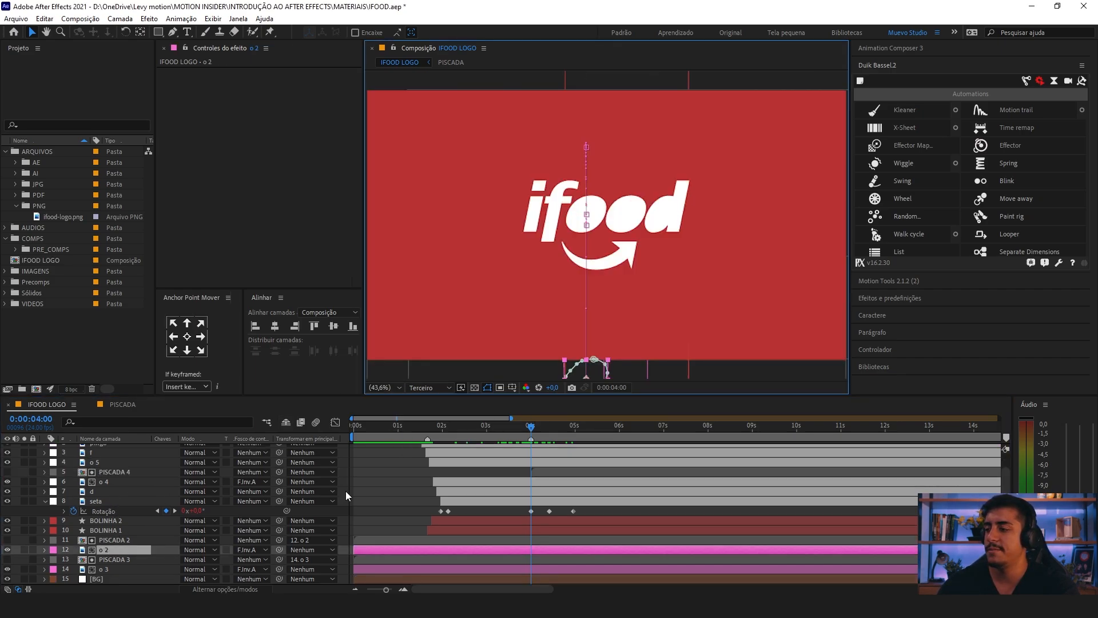
Step: Retime the seta rotation so the tilt keyframe sits at 0:00:04:03, with its neighbouring keyframes about 7 frames before and 13 frames after
left_click(539, 473)
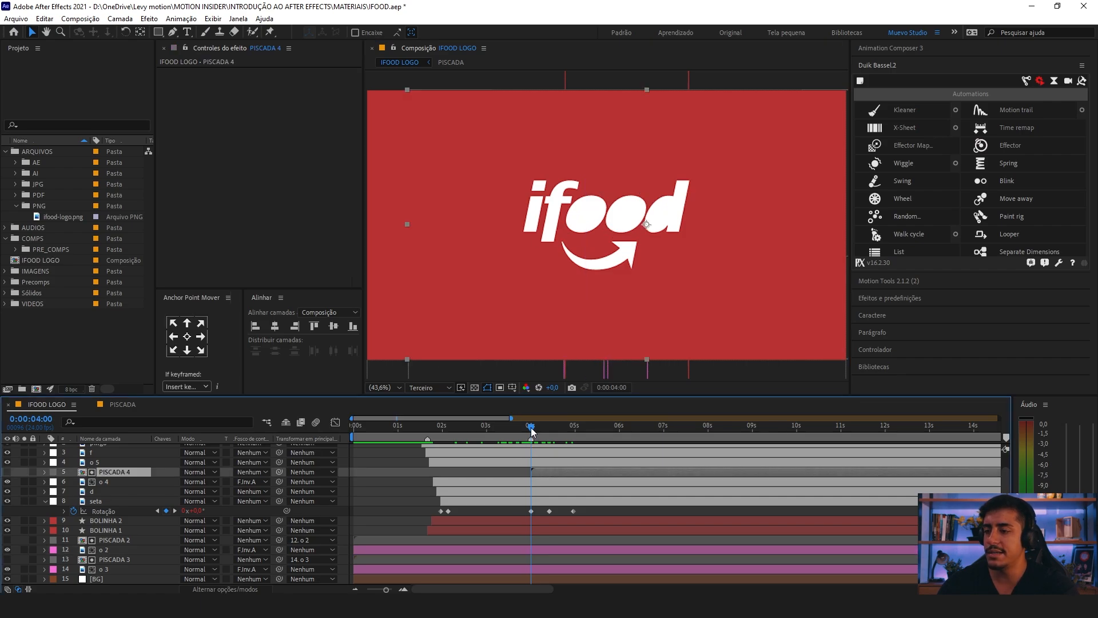
mouse_move(533, 432)
left_mouse_down()
mouse_move(547, 434)
mouse_move(531, 434)
left_mouse_up()
scroll(533, 438, "up", 2)
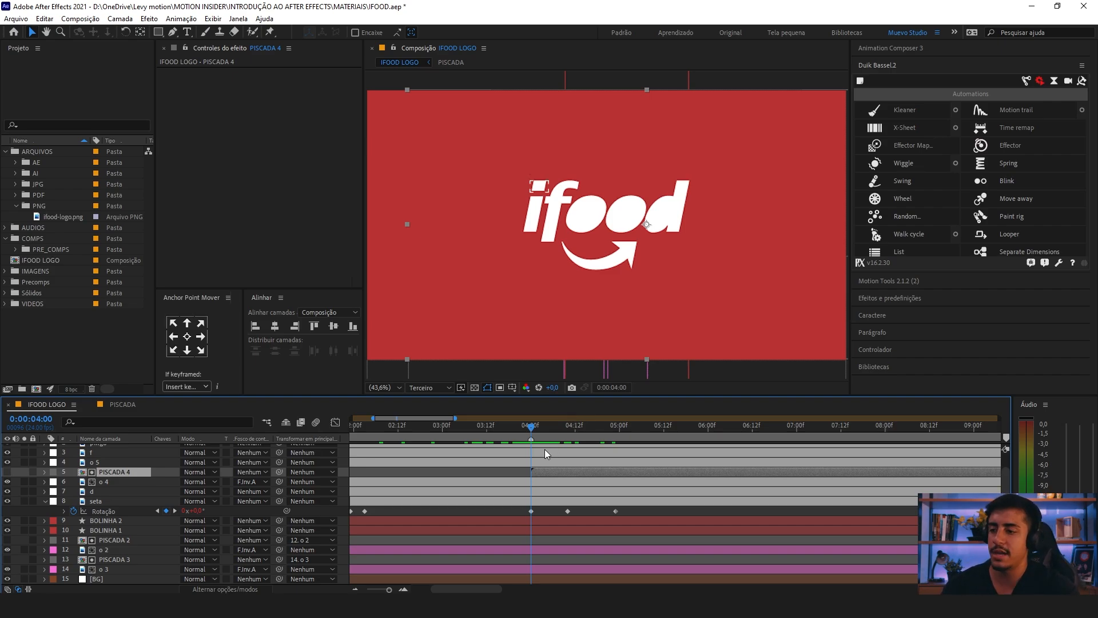
left_click_drag(529, 430, 543, 430)
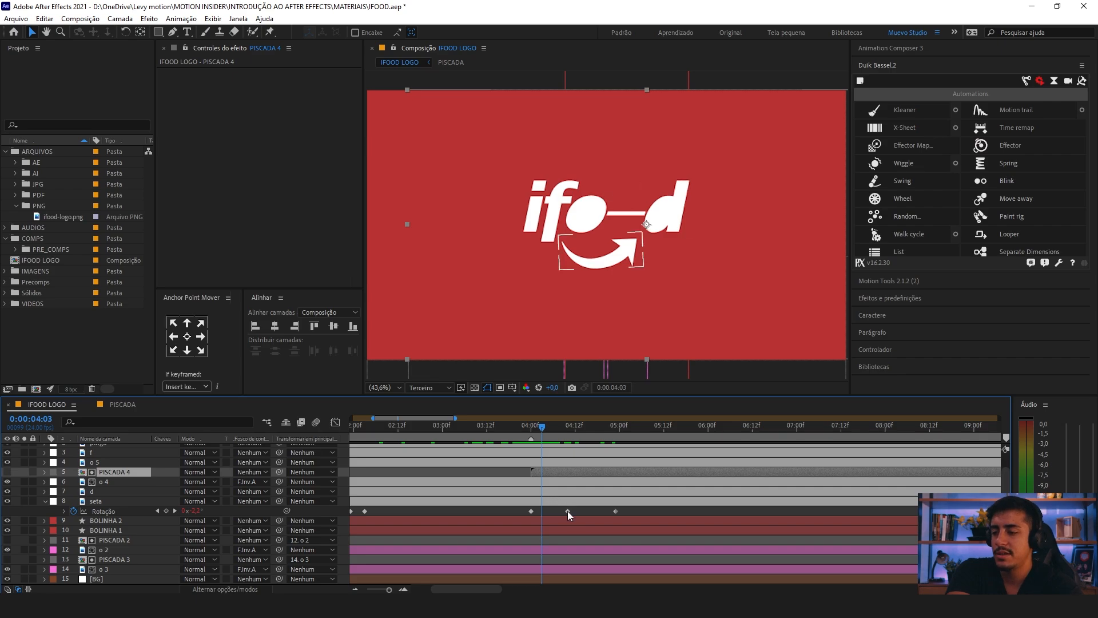
left_click_drag(567, 510, 518, 512)
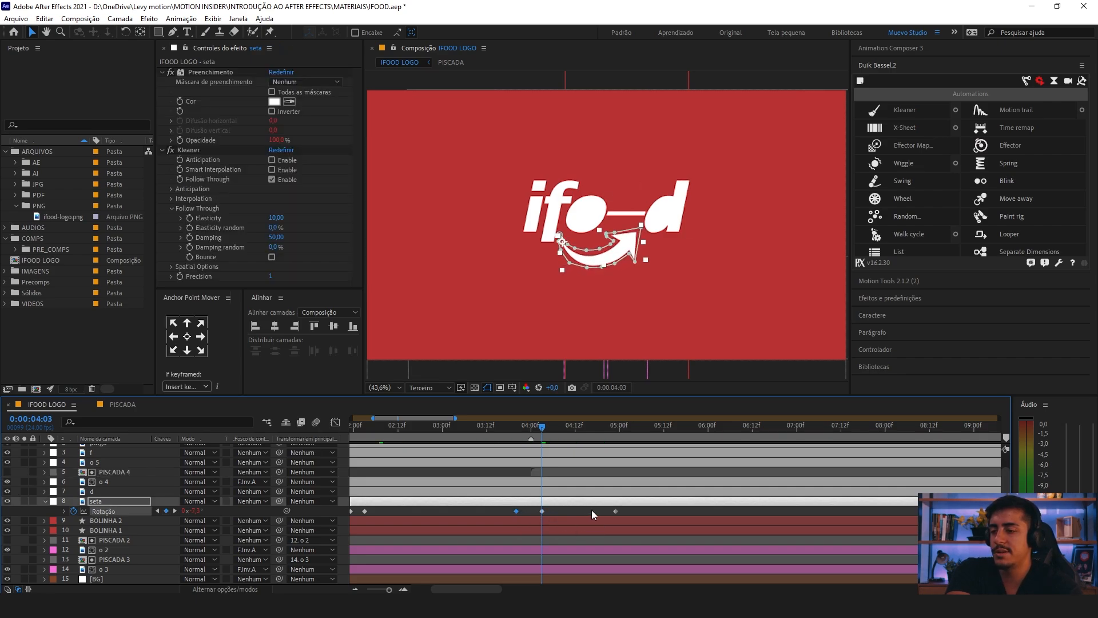
left_click_drag(613, 512, 588, 513)
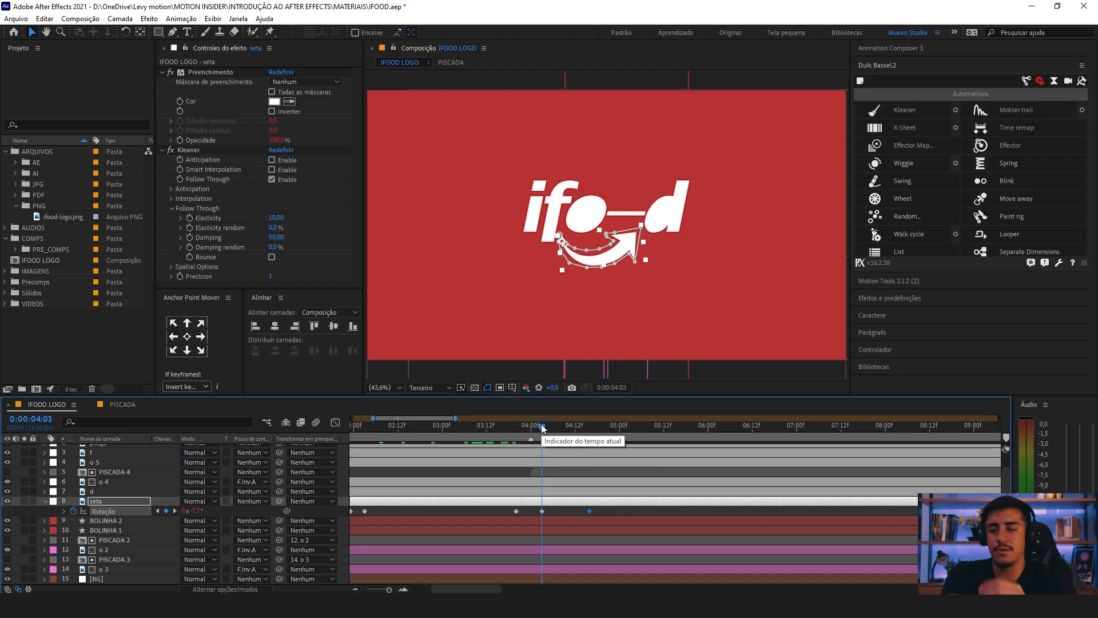
Step: Apply Easy Ease to the last three seta rotation keyframes and preview the arrow tilt from 0:00:03:19
left_click(523, 512)
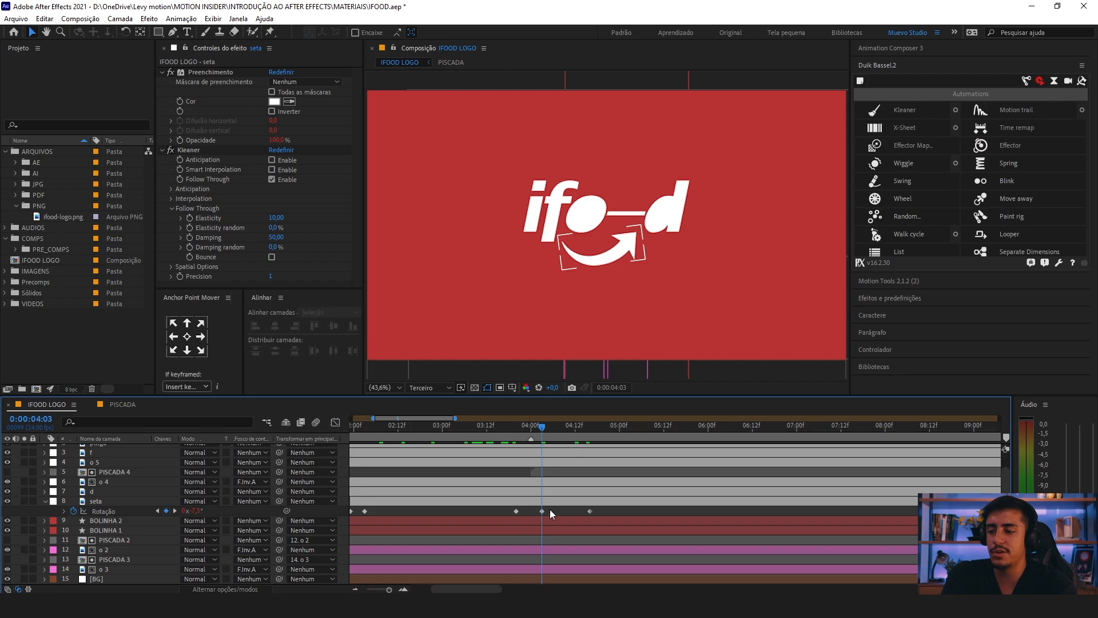
left_click_drag(549, 509, 596, 513)
left_click_drag(509, 426, 512, 427)
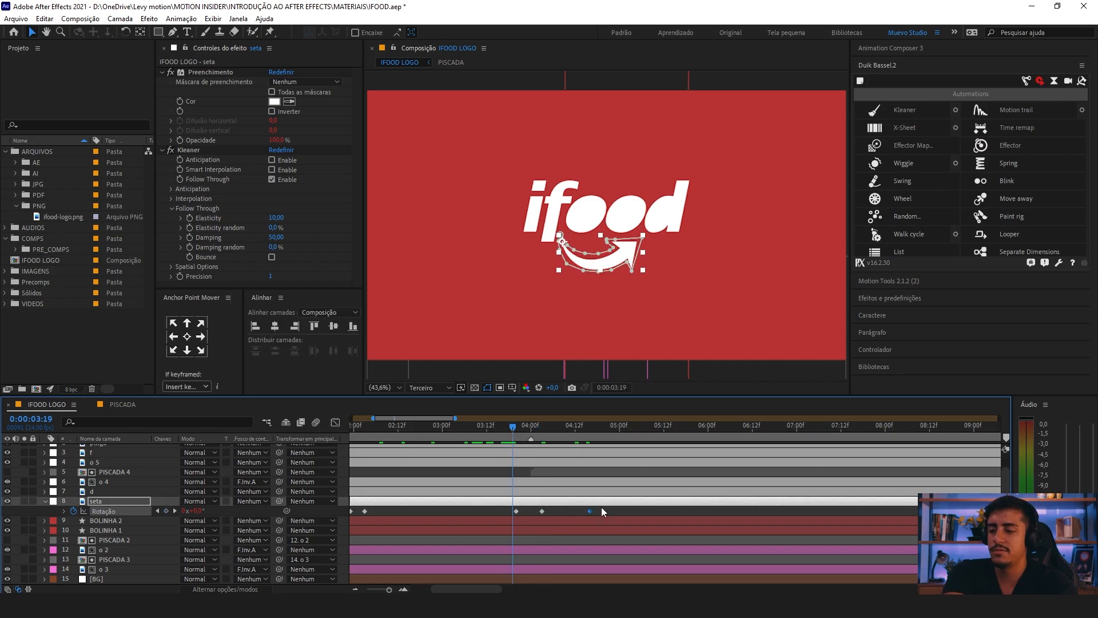
left_click_drag(601, 506, 500, 520)
key("F9")
key("space")
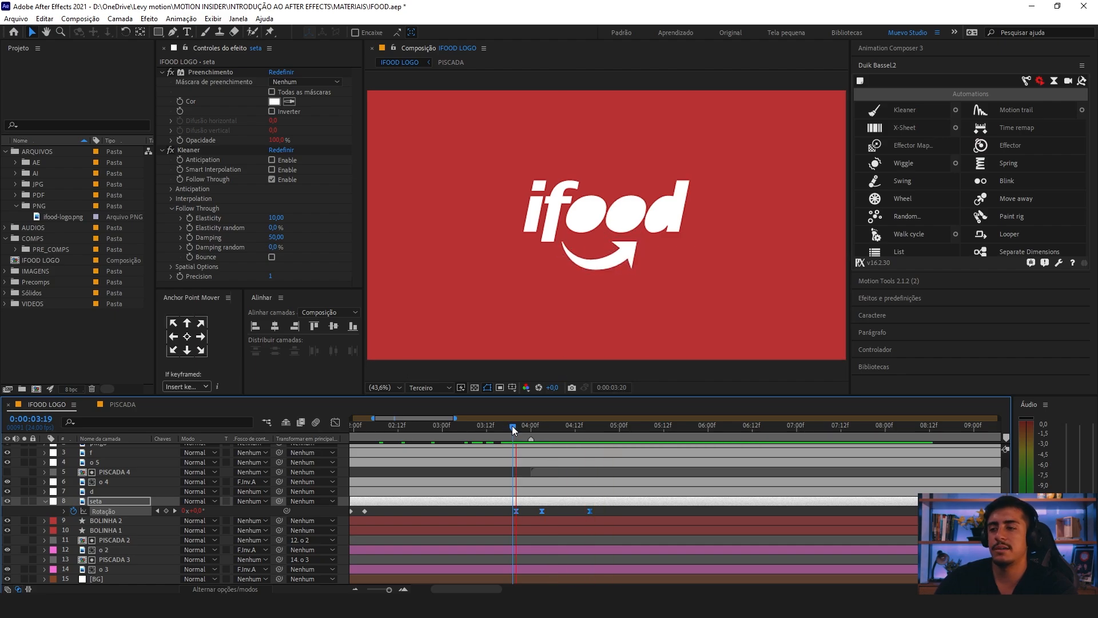
Step: Tighten the seta tilt by moving its start keyframe to 0:00:03:22 and its end keyframe to 0:00:04:12, then preview it
left_click(520, 511)
left_click_drag(516, 511, 526, 511)
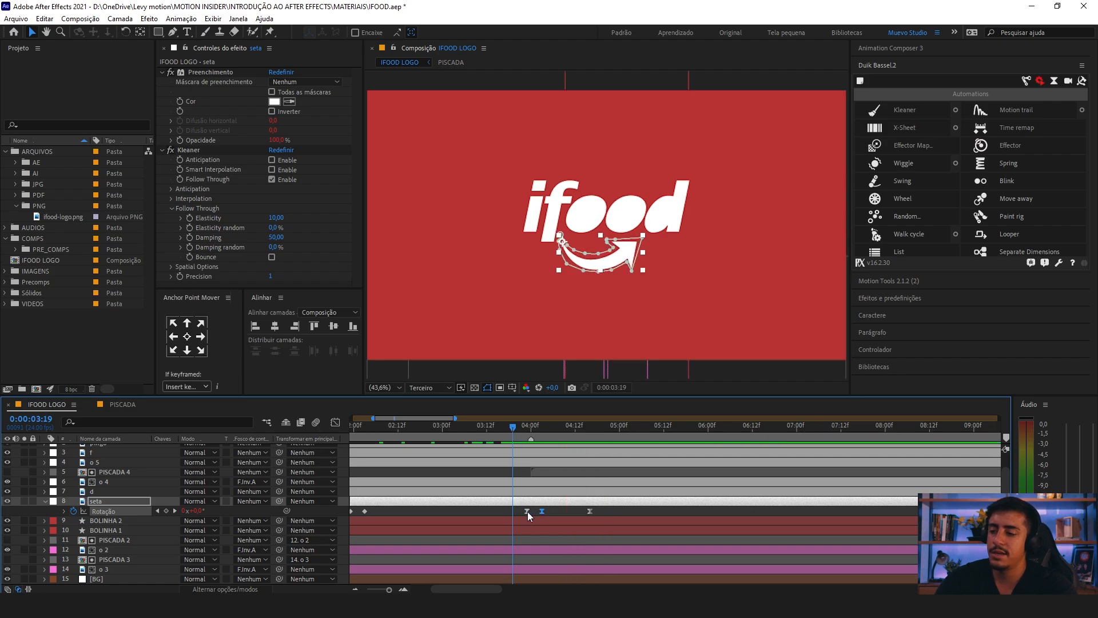
left_click_drag(527, 511, 523, 511)
left_click_drag(591, 510, 575, 510)
key("space")
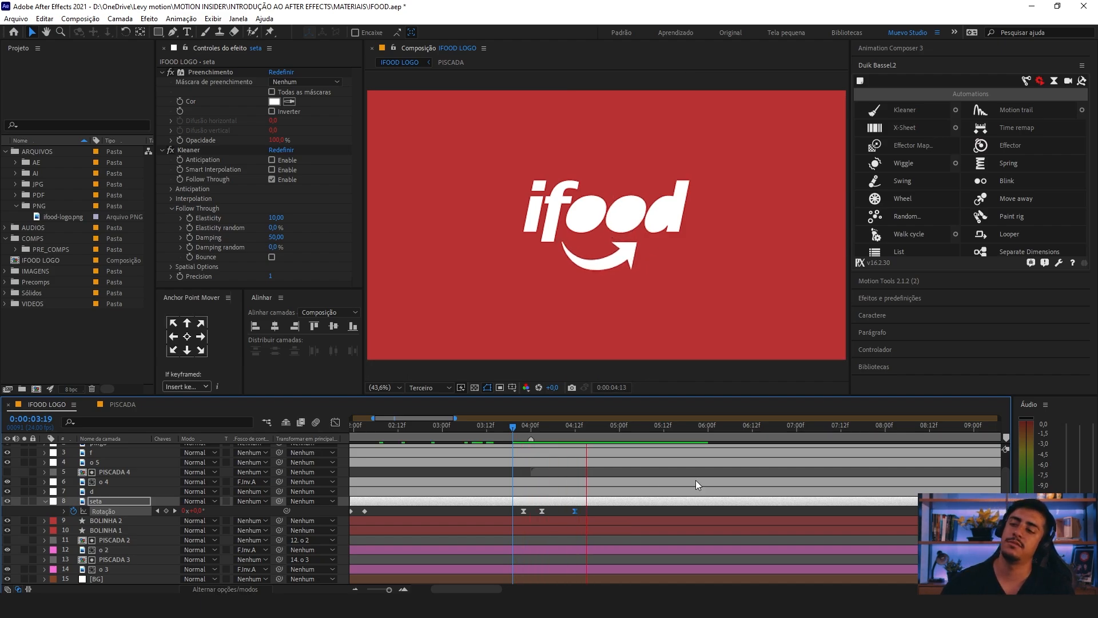
key("space")
scroll(641, 480, "down", 3)
left_click(520, 425)
key("space")
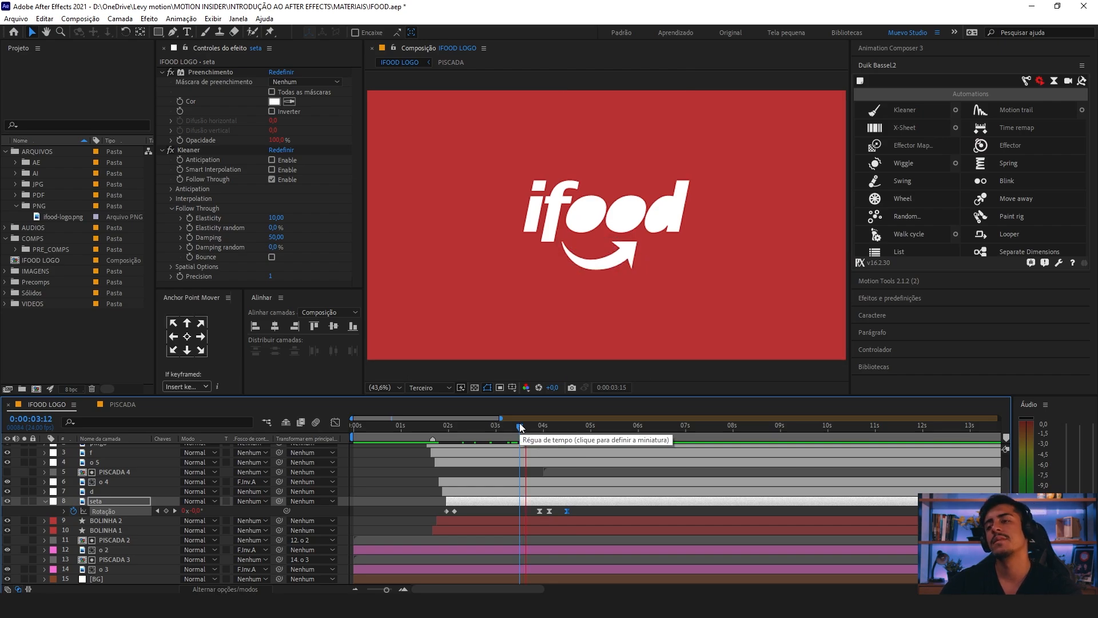
key("space")
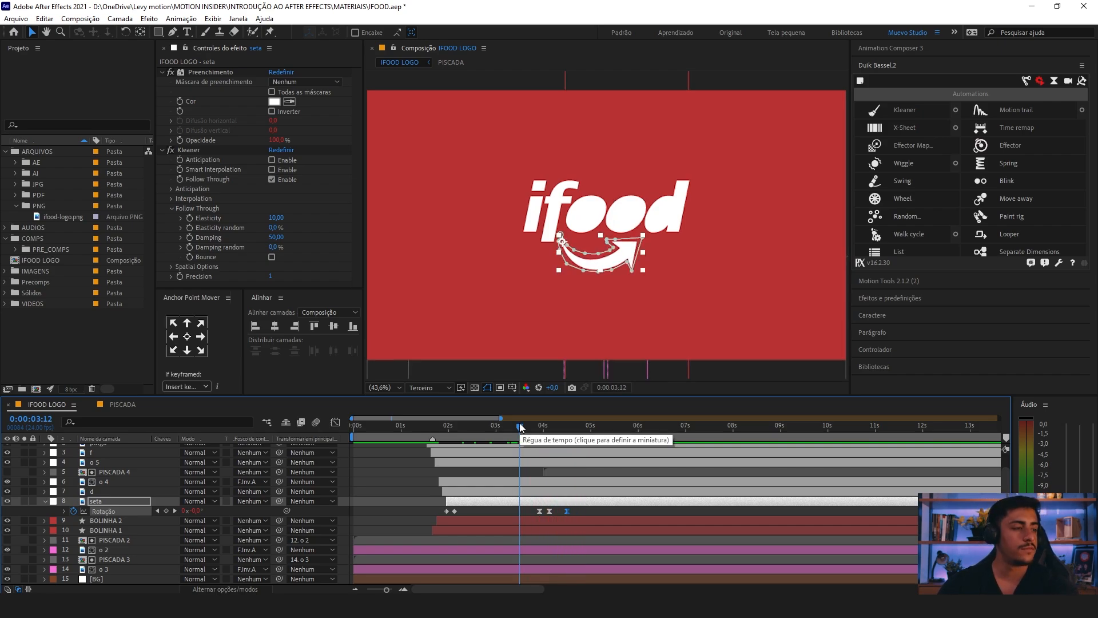
key("space")
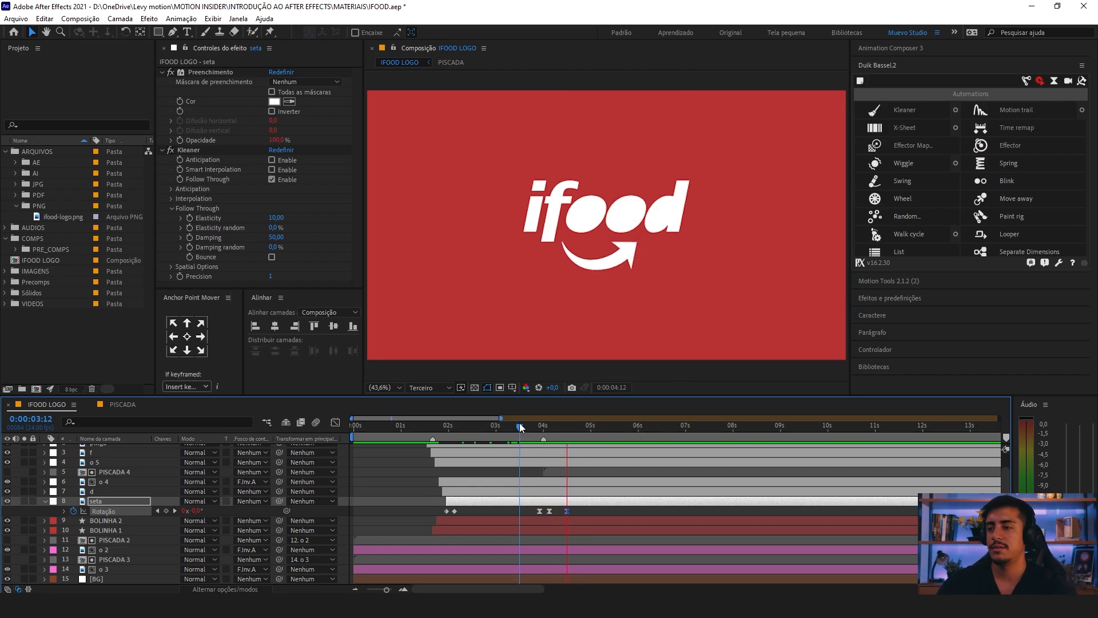
Step: Collapse the seta layer's properties and play the whole logo animation to check its timing
scroll(519, 428, "down", 2)
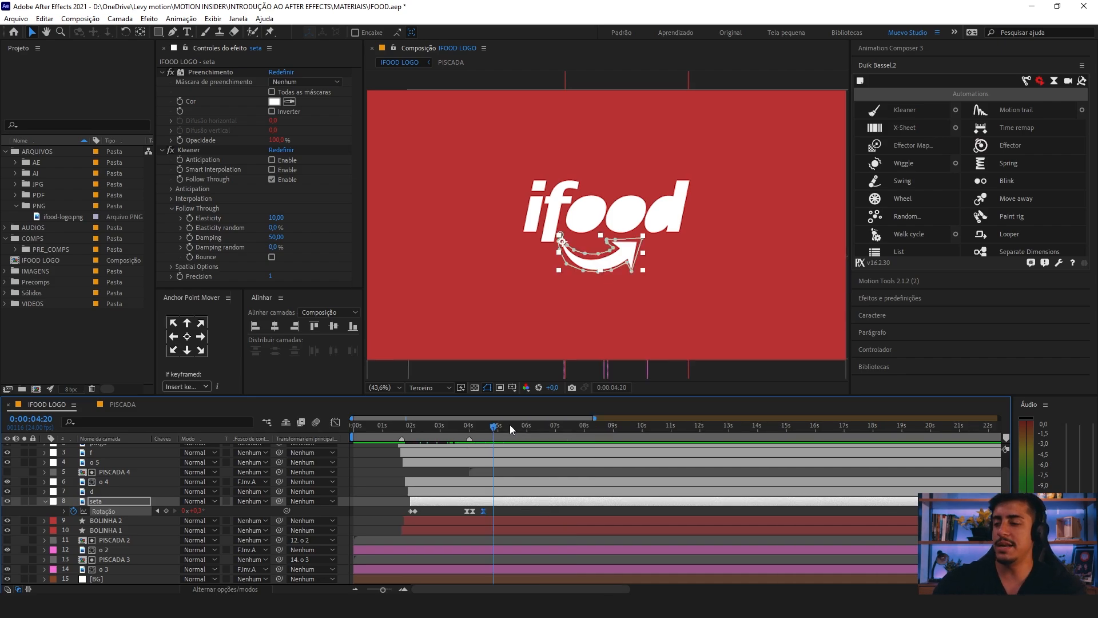
left_click(52, 501)
left_click(176, 480)
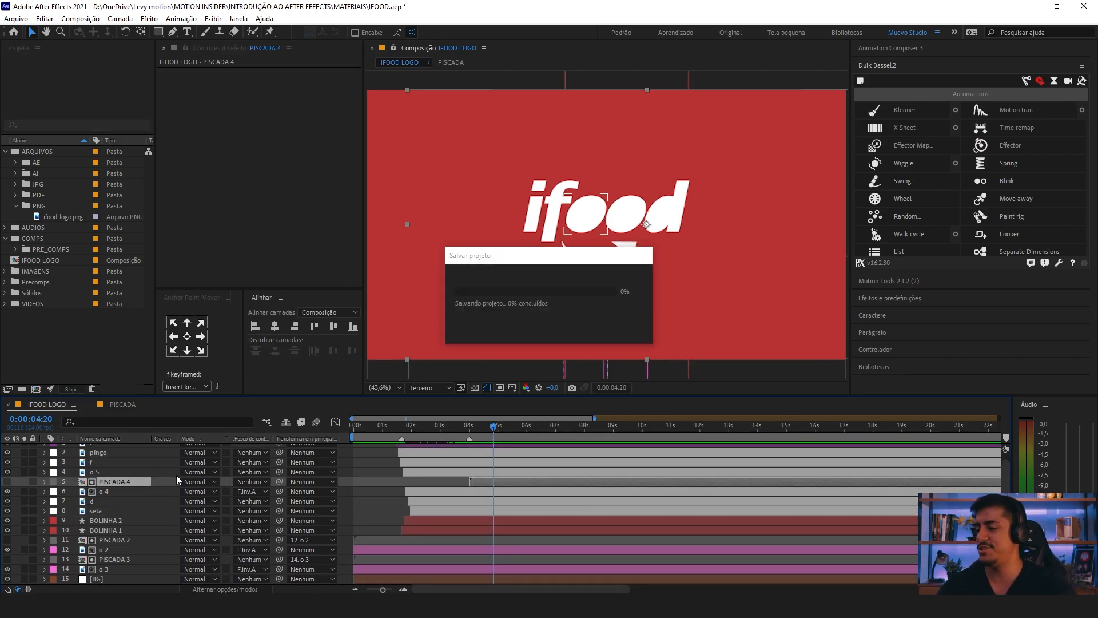
left_click(360, 472)
scroll(372, 463, "down", 2)
key("space")
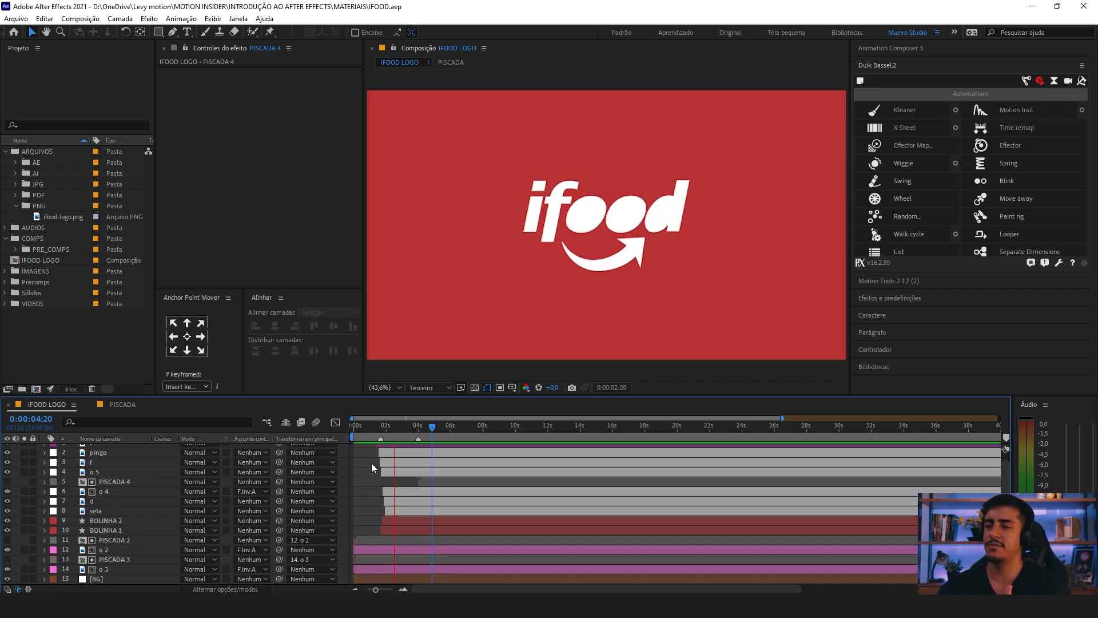
key("space")
key("space")
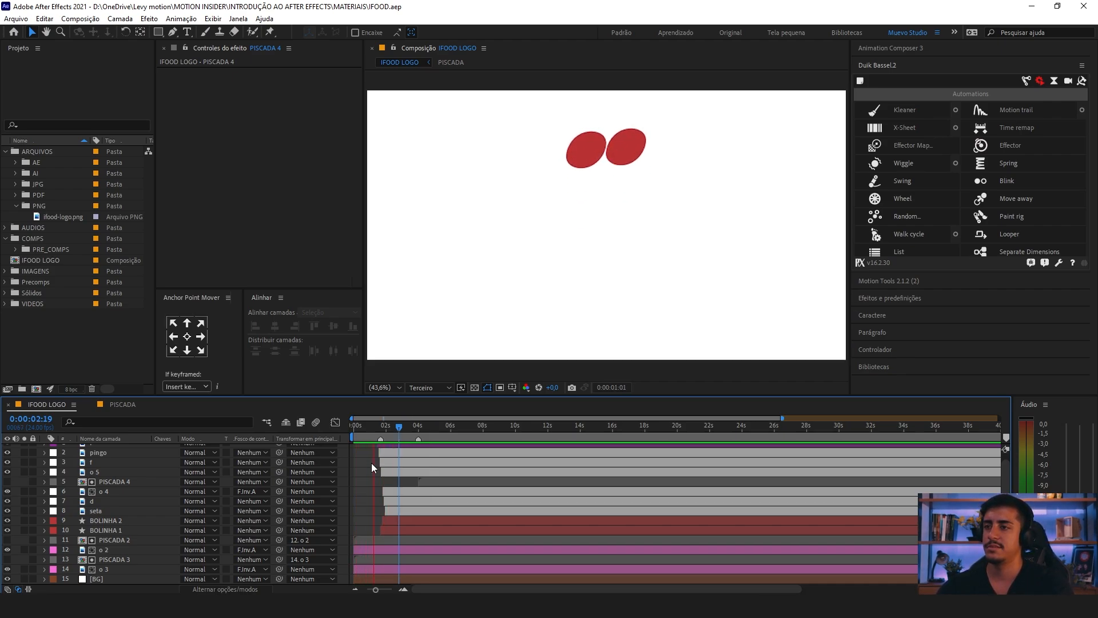
key("space")
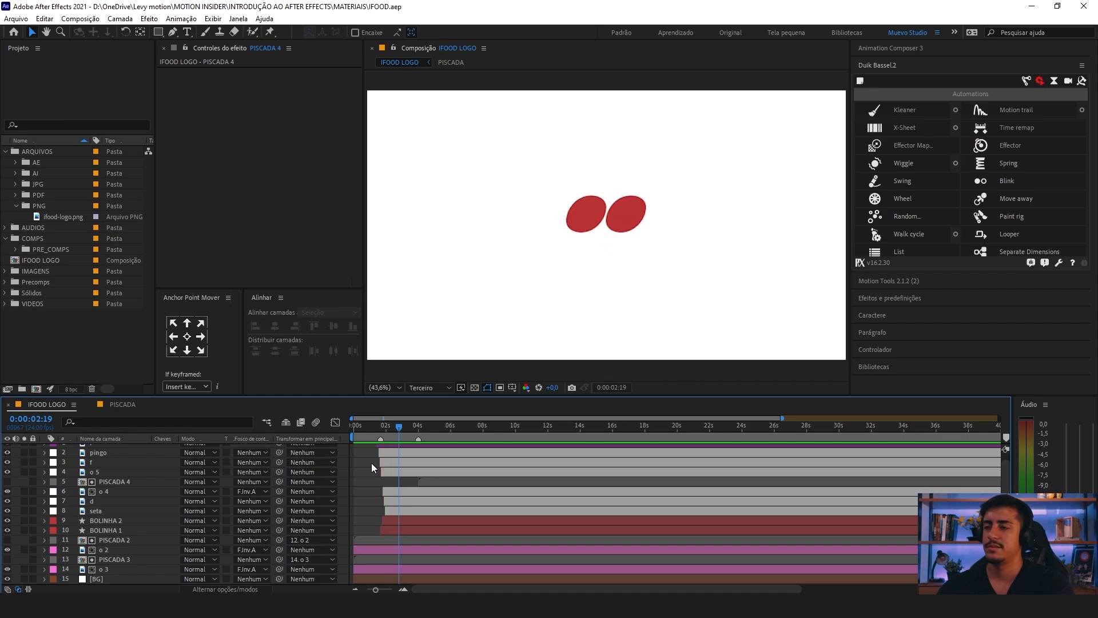
key("space")
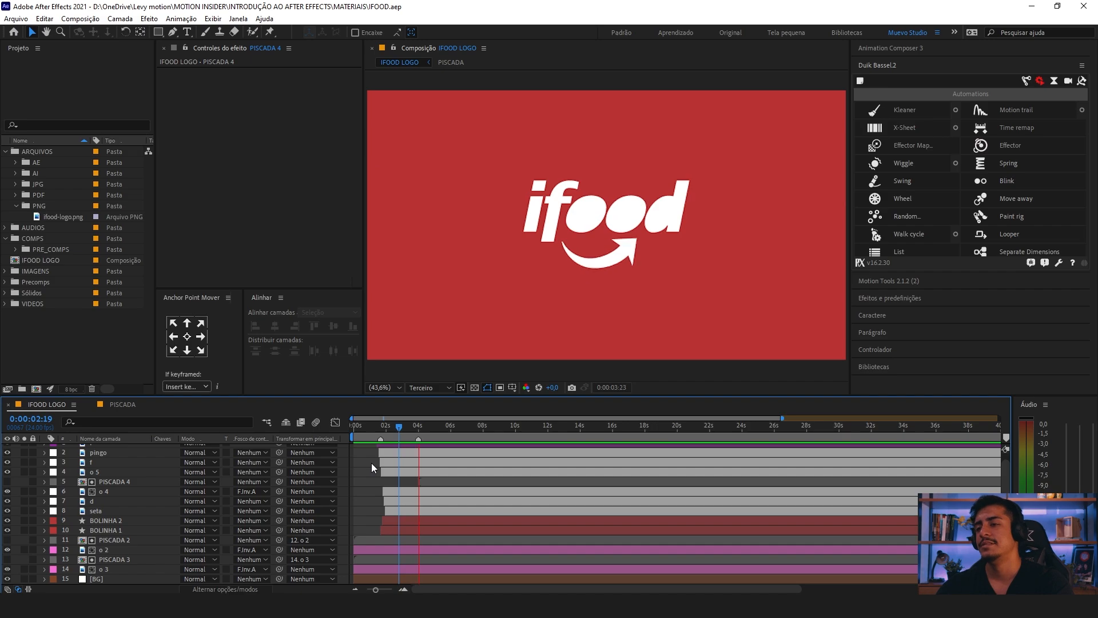
key("space")
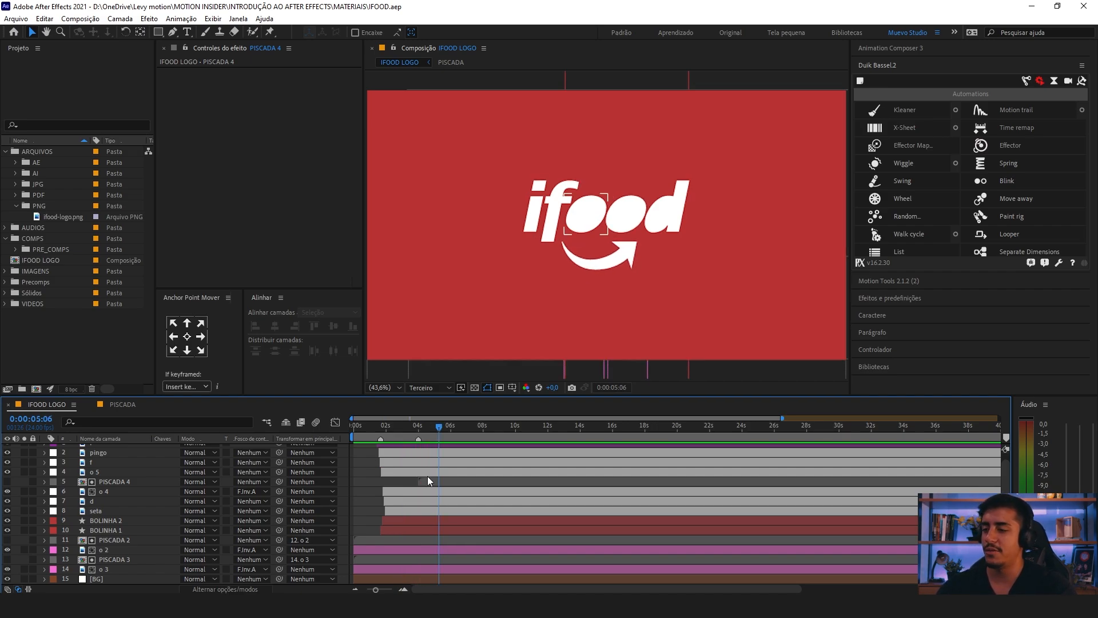
Step: Reshape the speed graph of seta's first tilt move so it peaks sharply right after the start keyframe and slows gradually
left_click(118, 491)
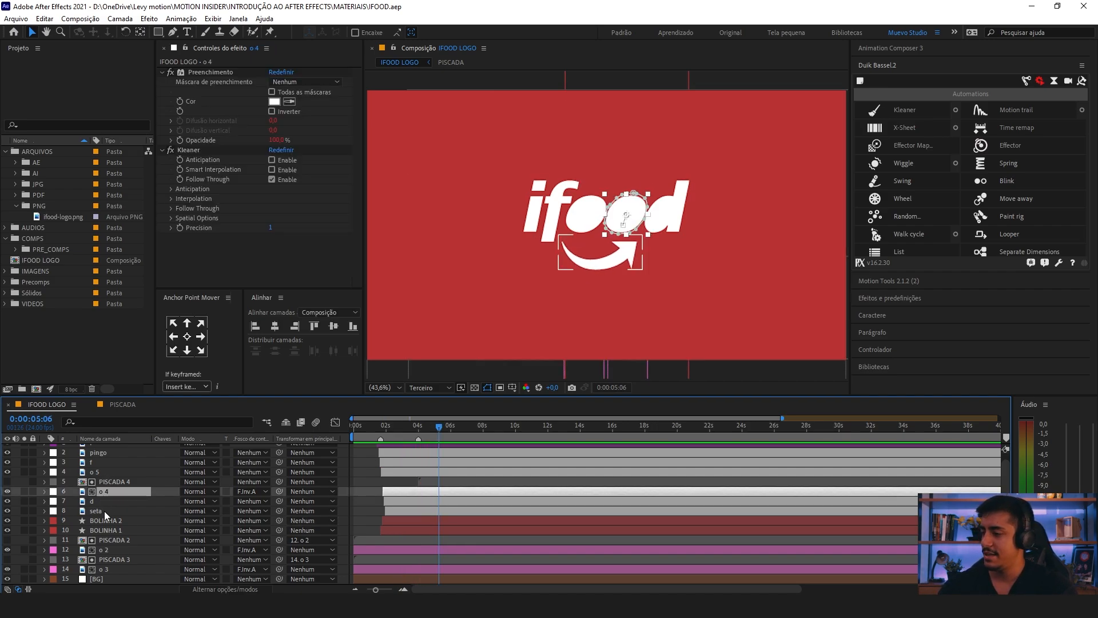
left_click(104, 510)
key("u")
scroll(457, 503, "up", 5)
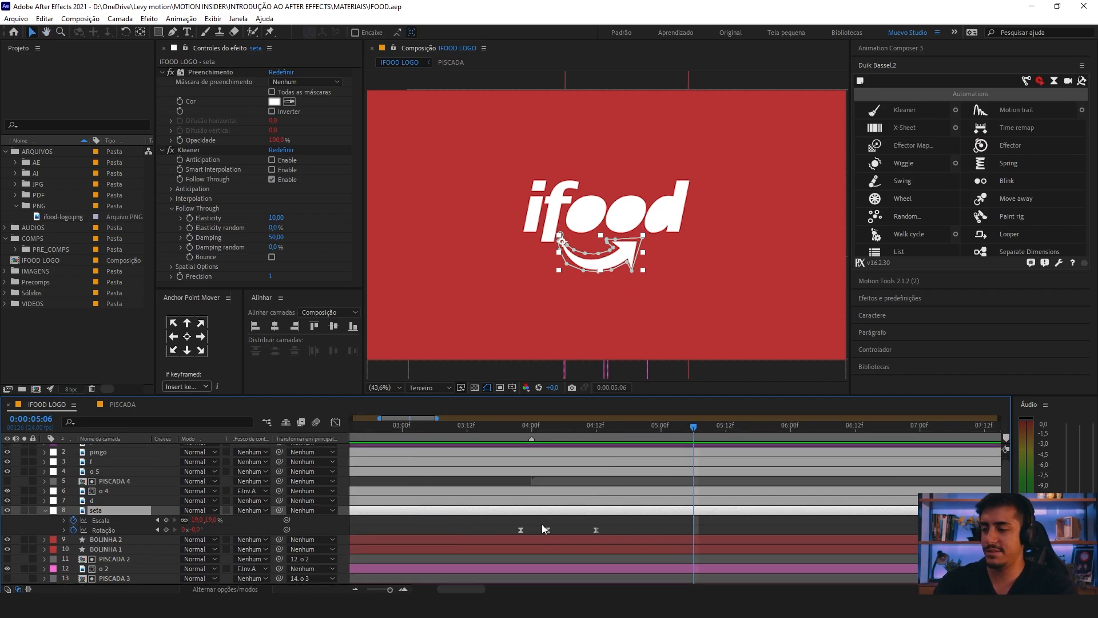
left_click_drag(617, 521, 500, 533)
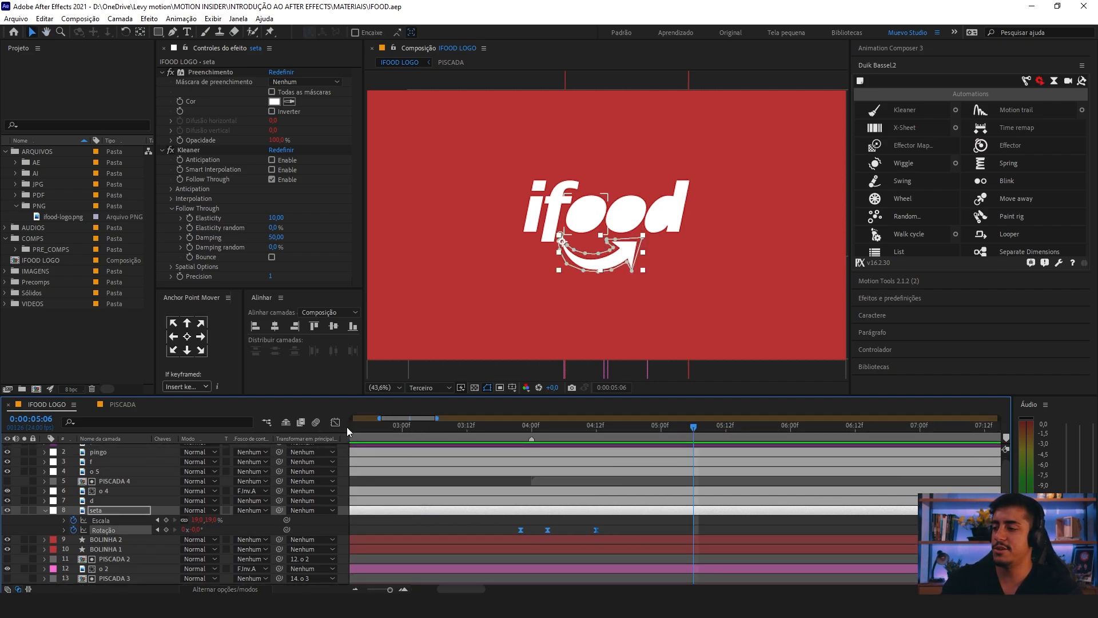
left_click(335, 422)
key("equal")
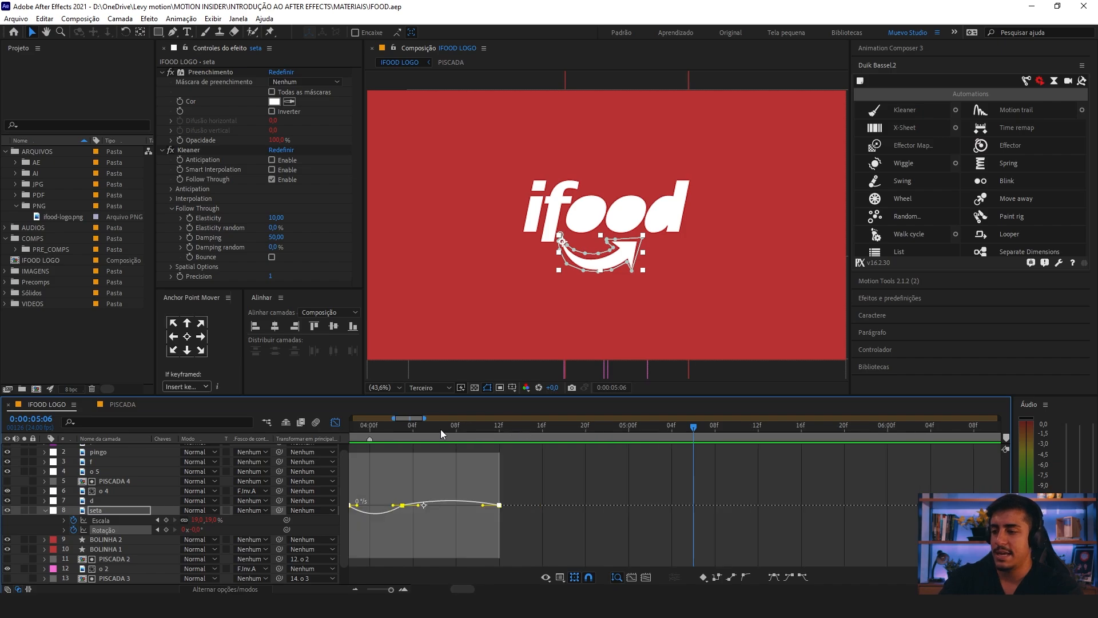
left_click_drag(444, 482, 430, 506)
left_click(379, 427)
left_click(356, 458)
left_click(384, 485)
left_click_drag(448, 484, 405, 490)
key("space")
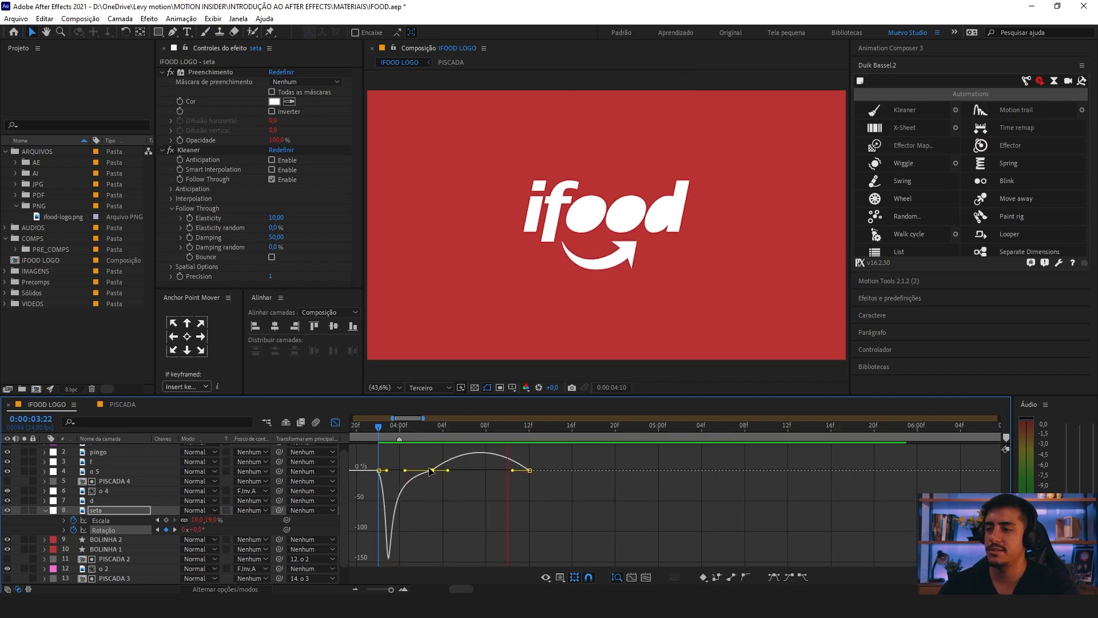
Step: Lengthen the easing into seta's last rotation keyframe so the return move peaks early and settles slowly, then preview it
left_click_drag(549, 462, 469, 471)
key("space")
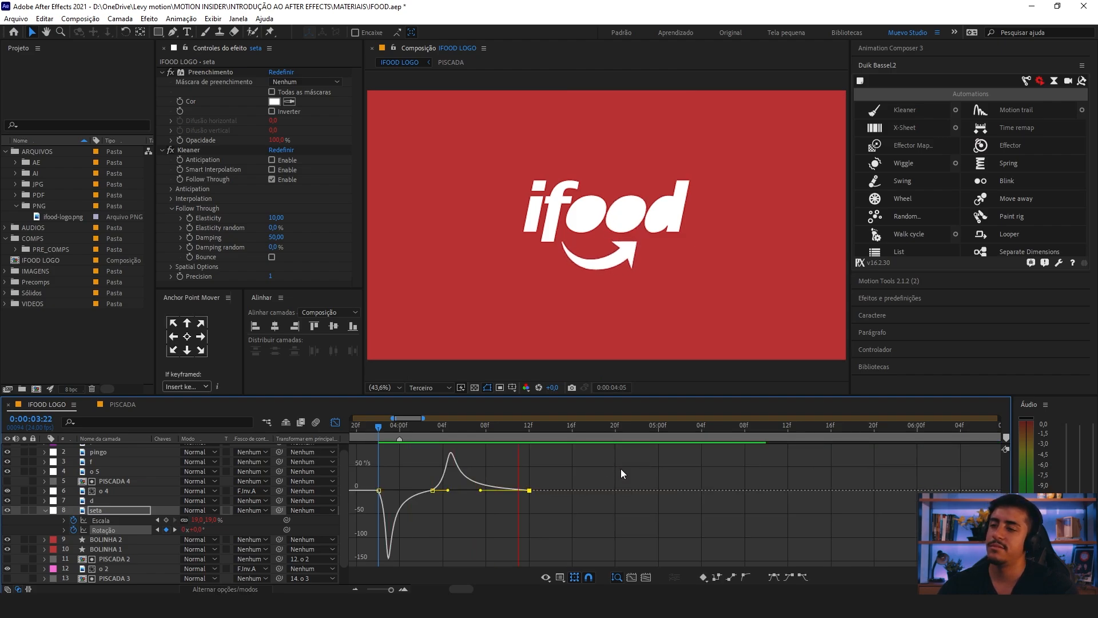
key("space")
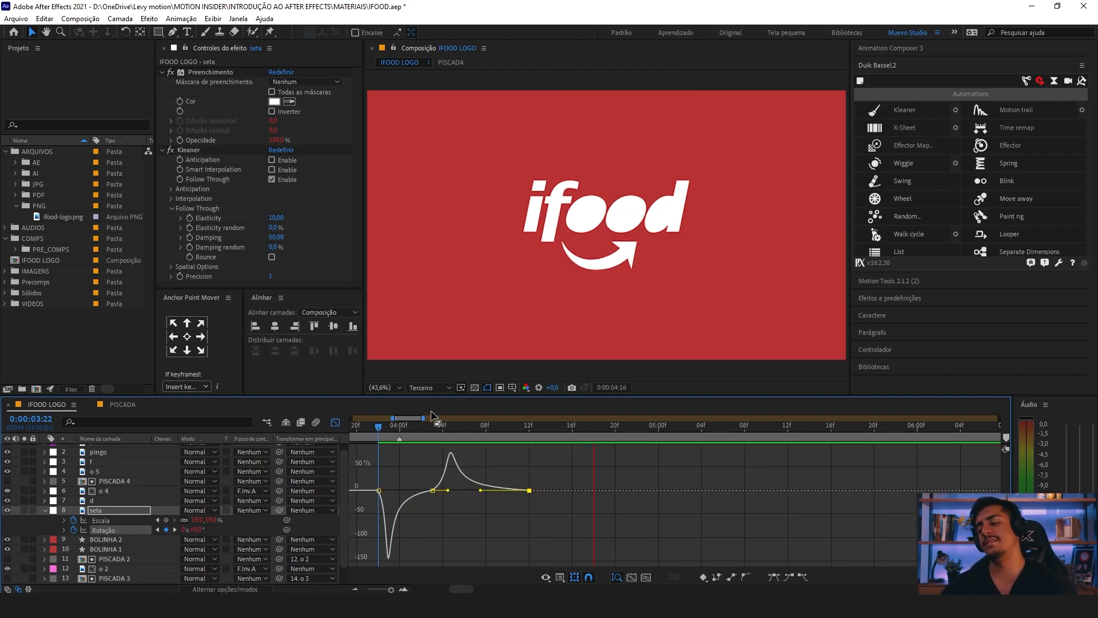
key("minus")
key("minus")
key("minus")
key("space")
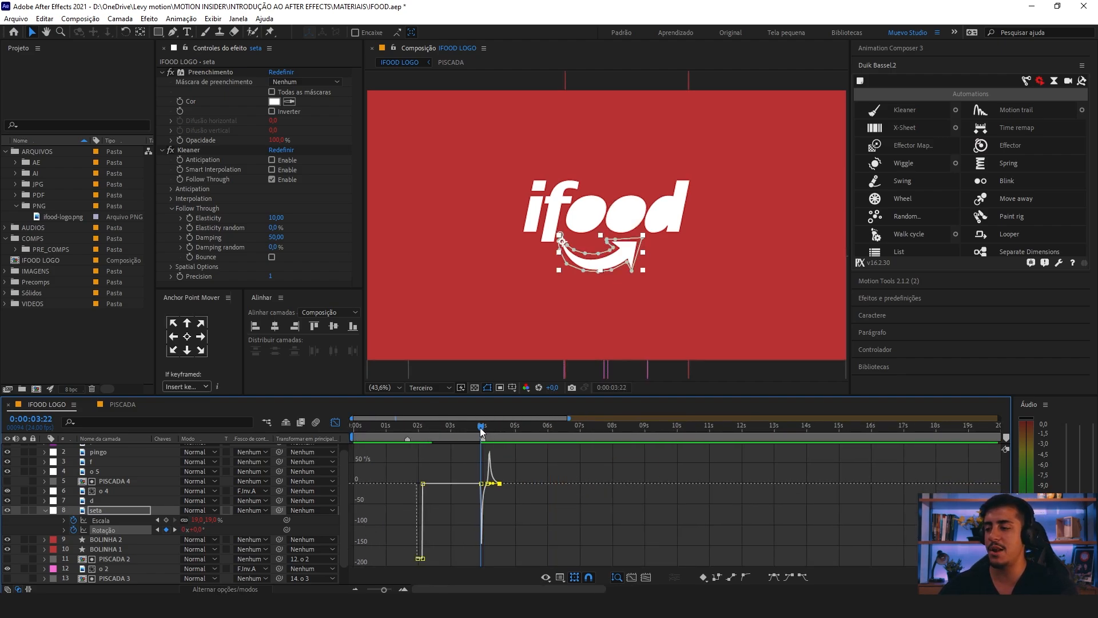
Step: Return from the speed graph to the layer bars, collapse seta's properties and play the whole animation
left_click(336, 423)
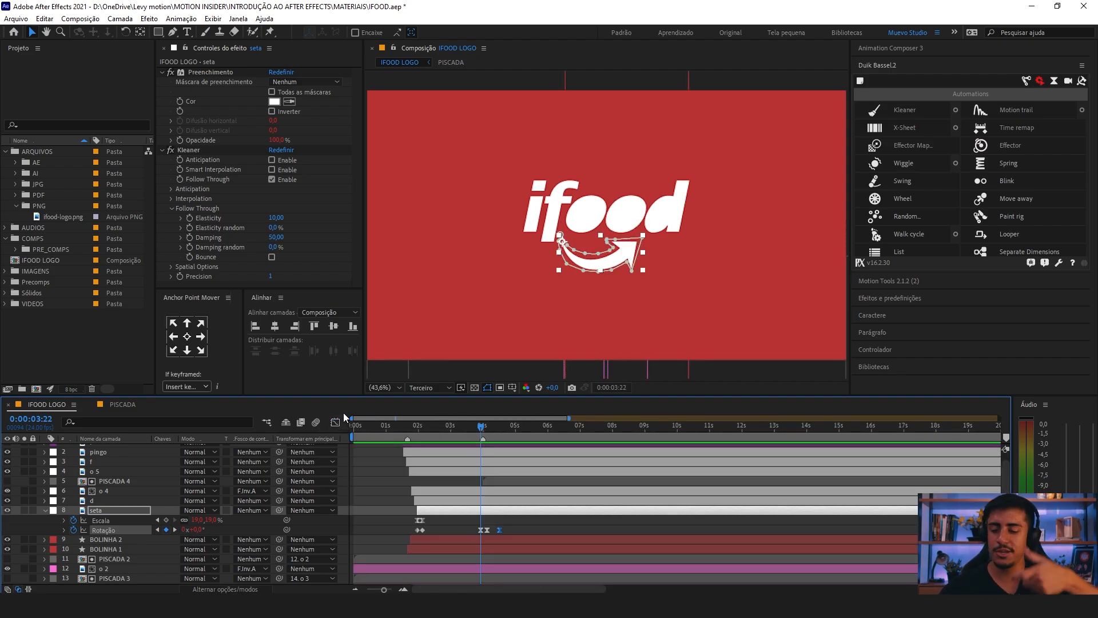
key("space")
left_click(45, 511)
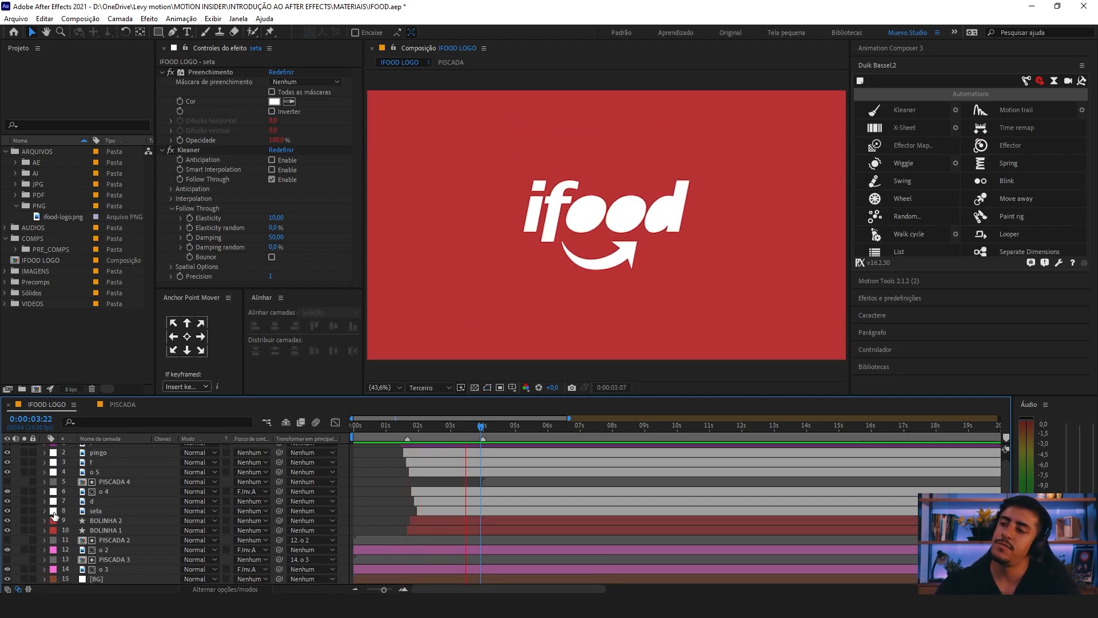
key("space")
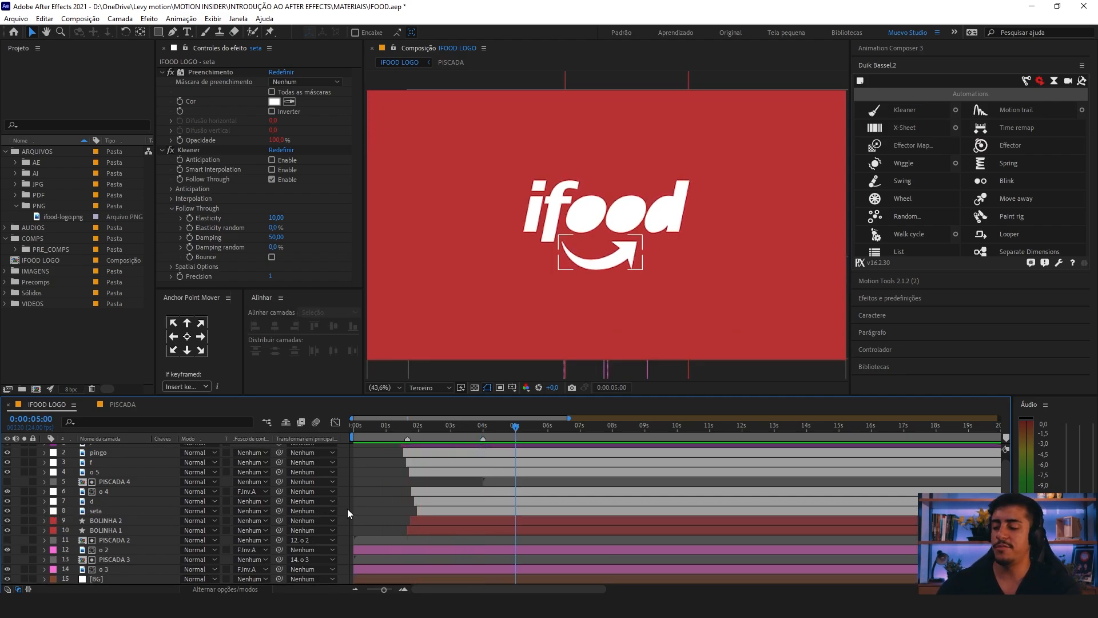
key("minus")
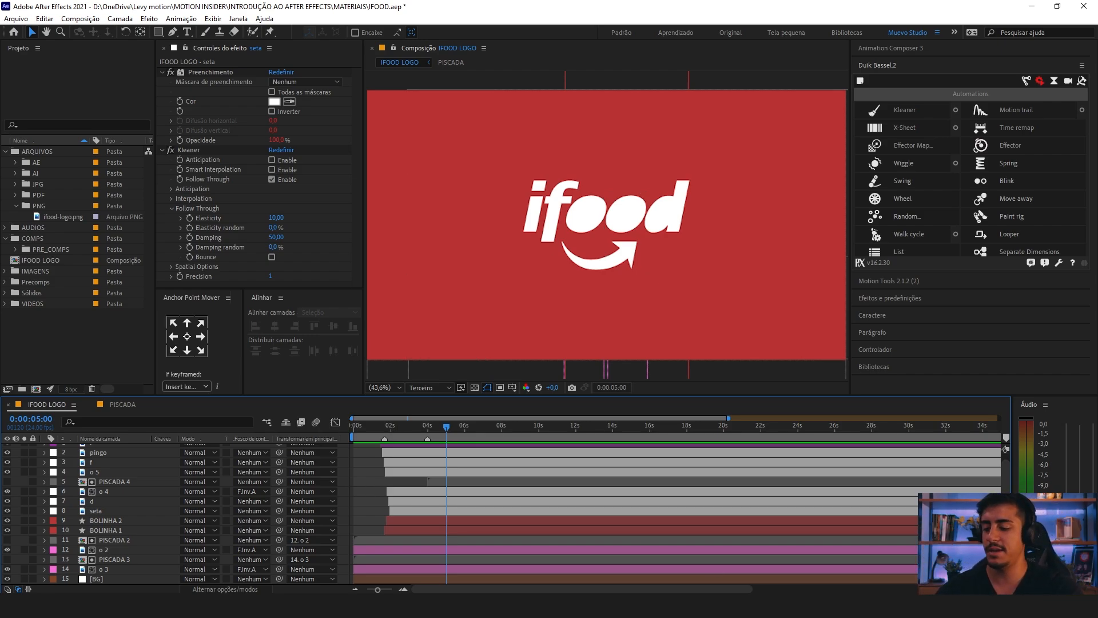
key("space")
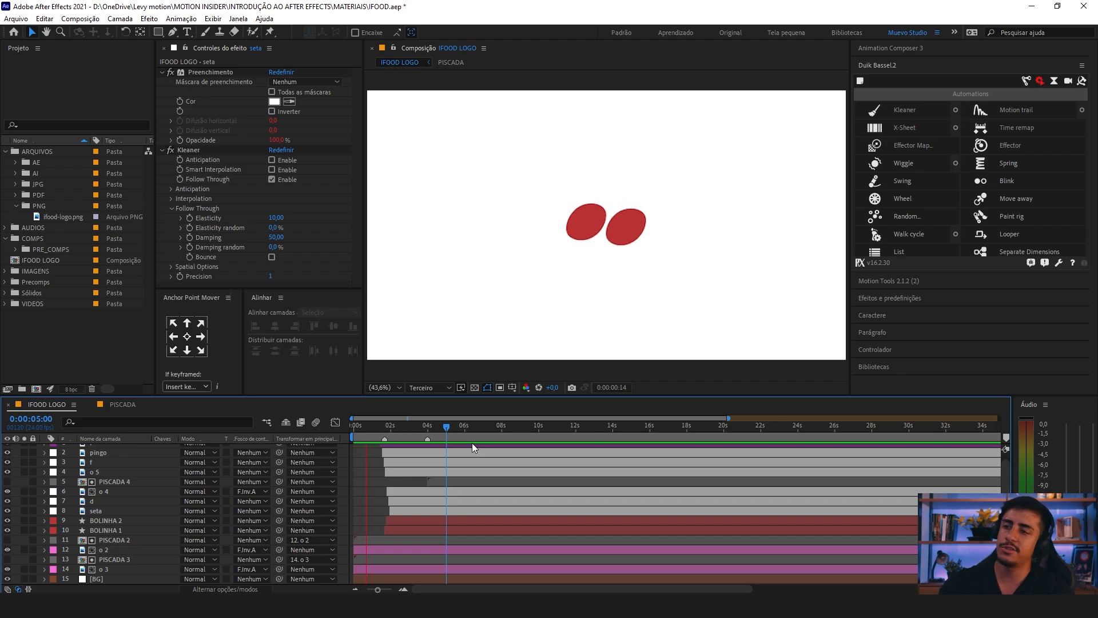
Step: Overlay the title/action-safe guides on the composition and check the two red o letters against its centre near 0:00:00:09
left_click(363, 426)
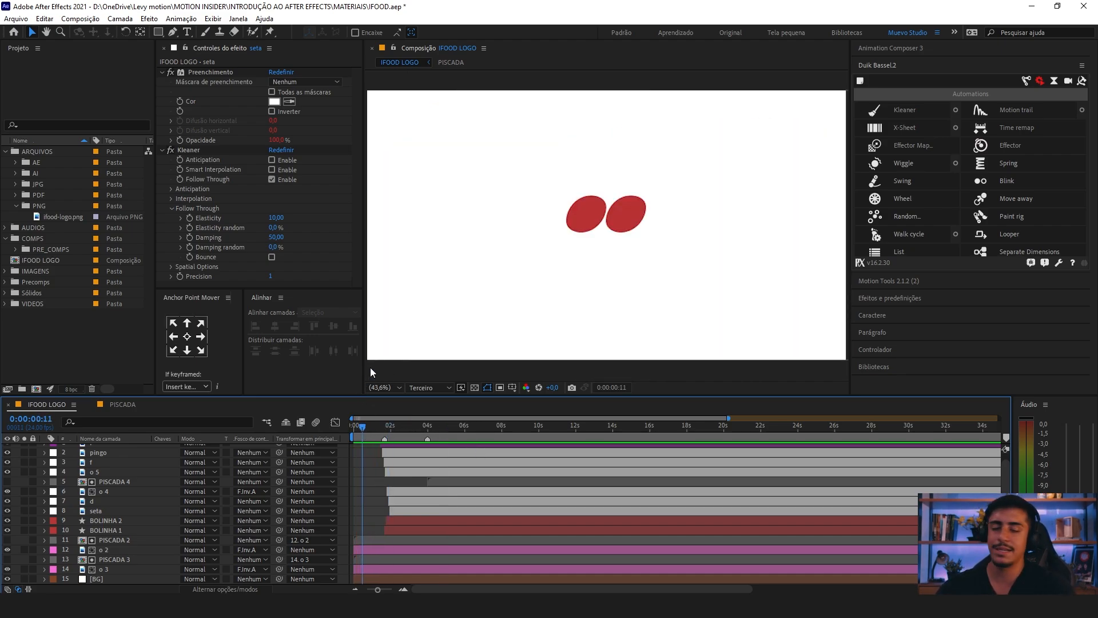
key("apostrophe")
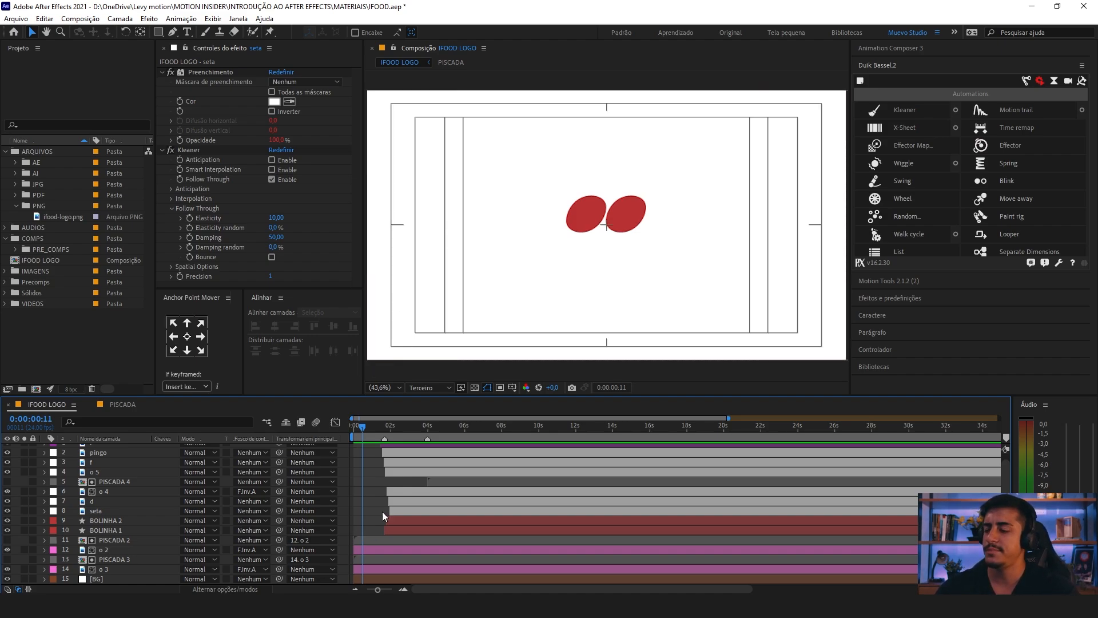
key("equal")
key("equal")
left_click_drag(562, 465, 595, 472)
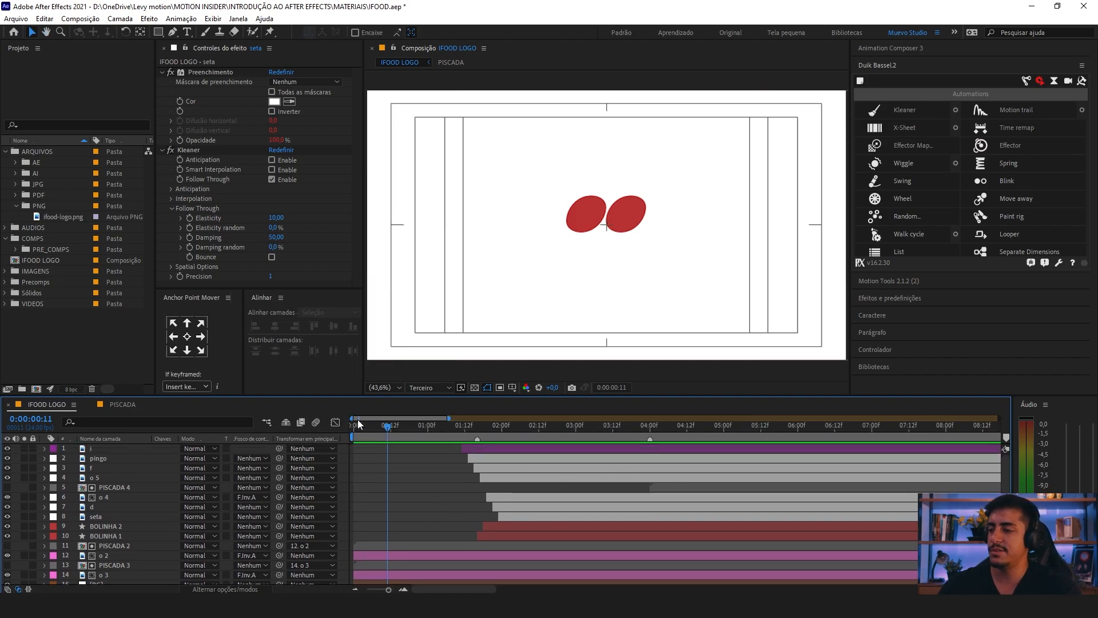
mouse_move(386, 428)
left_mouse_down()
mouse_move(357, 428)
mouse_move(381, 430)
left_mouse_up()
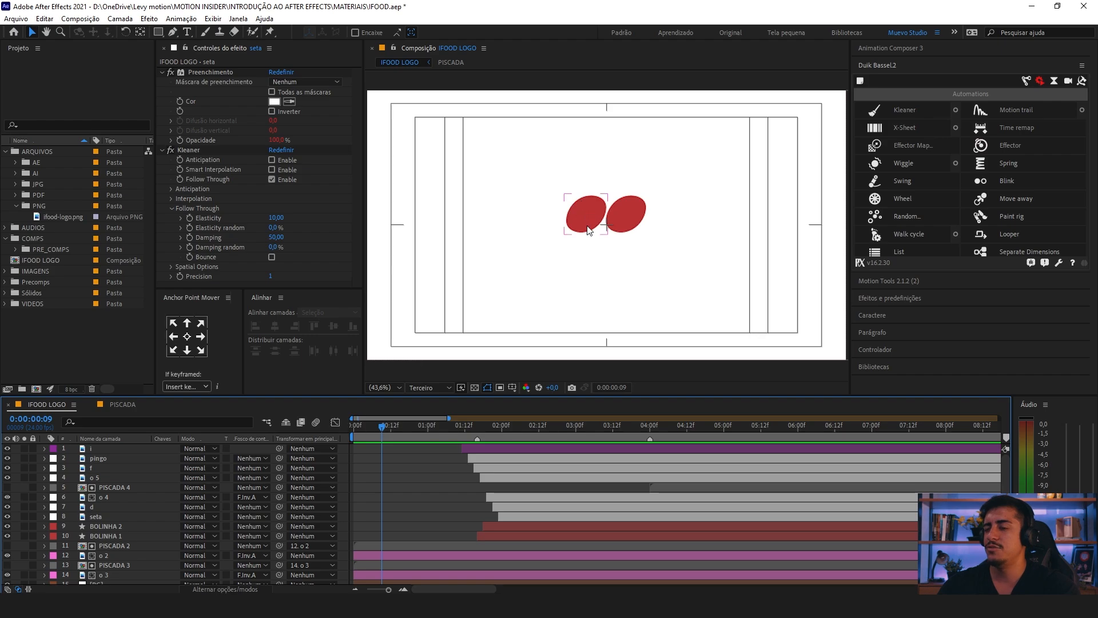
Step: Show the rulers, place a horizontal guide through the composition's centre mark, and compare the logo with it at 0:00:04:07
key("ctrl+r")
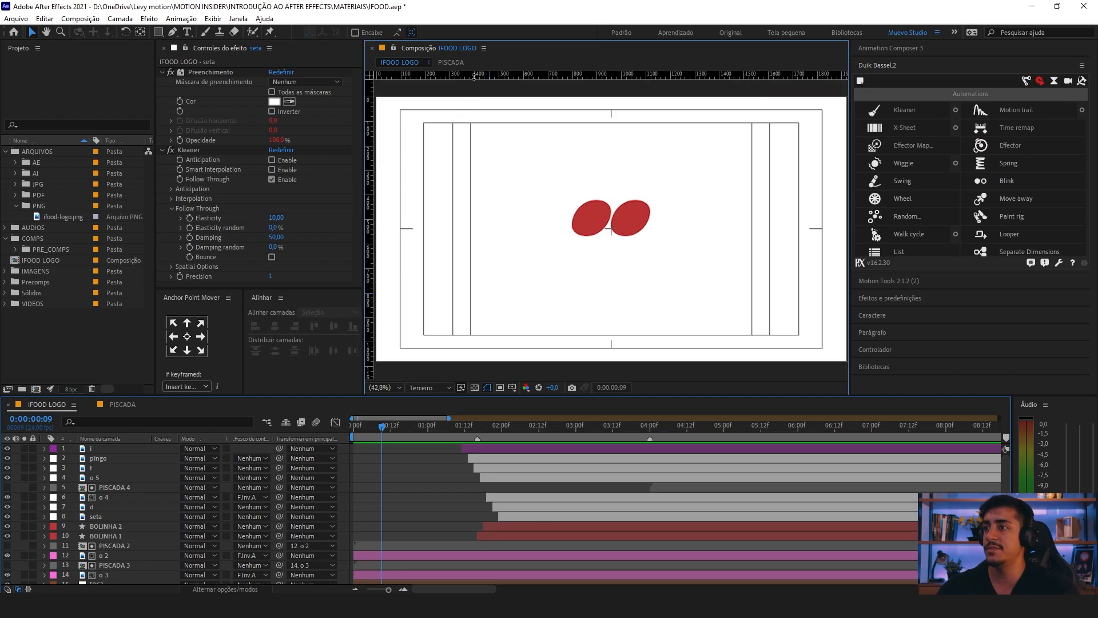
left_click_drag(474, 76, 401, 228)
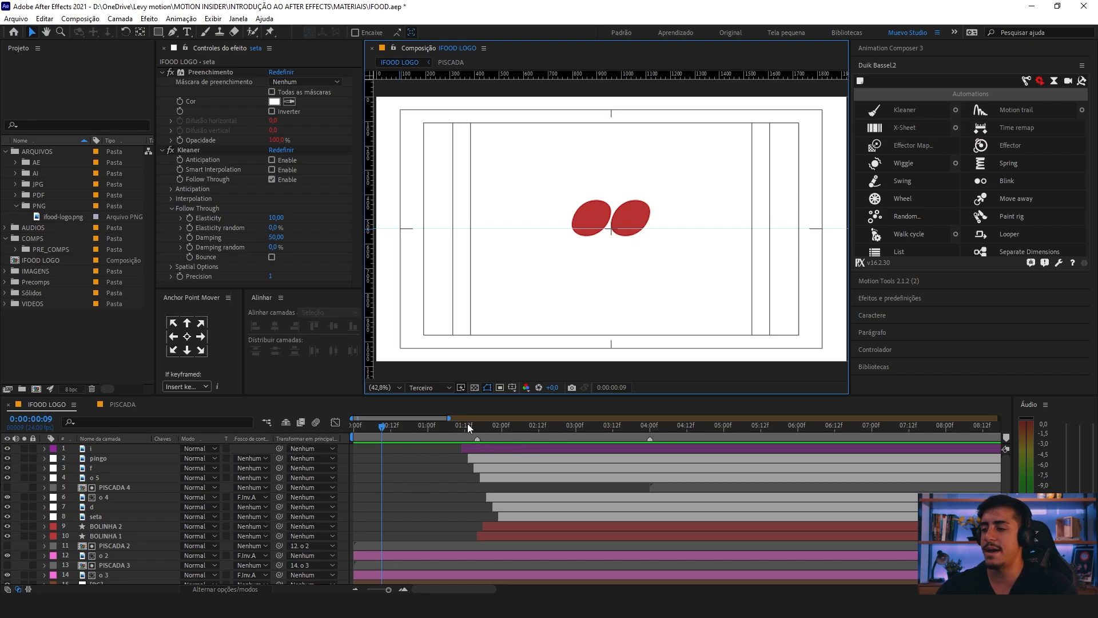
left_click_drag(468, 424, 671, 426)
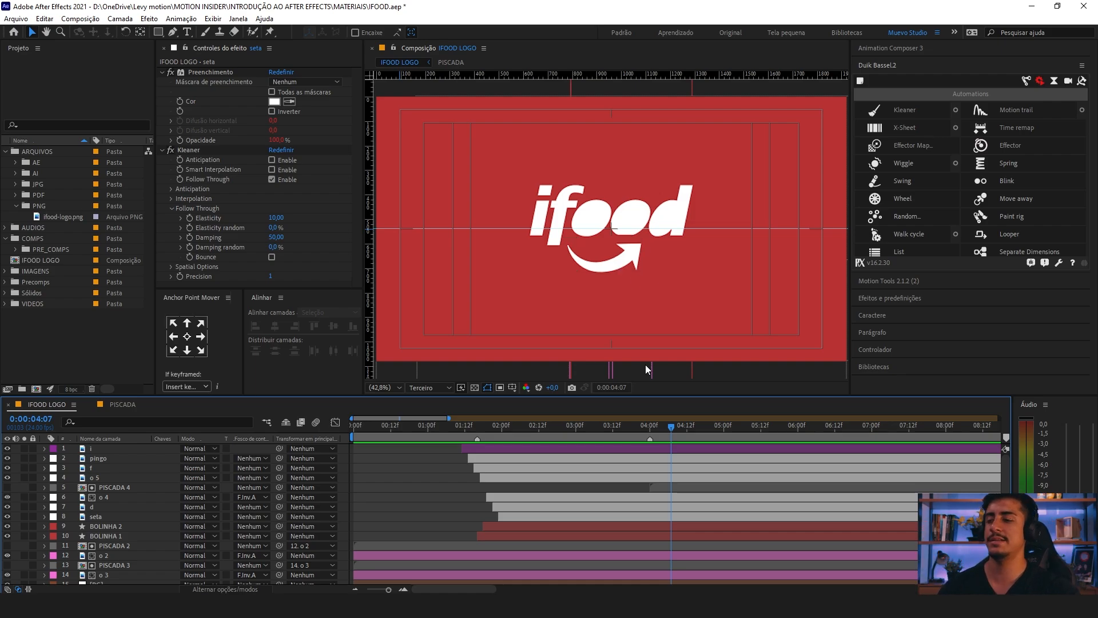
Step: Go back to 0:00:00:10 and hide the title/action-safe guides and the rulers
left_click(353, 430)
left_click_drag(352, 430, 380, 435)
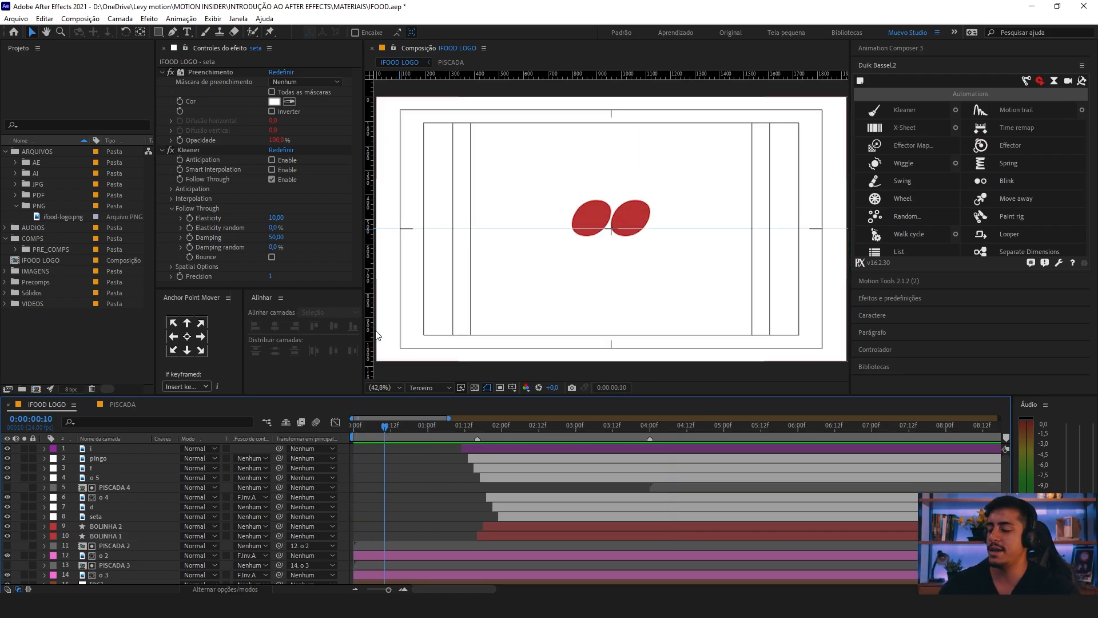
key("apostrophe")
key("ctrl+r")
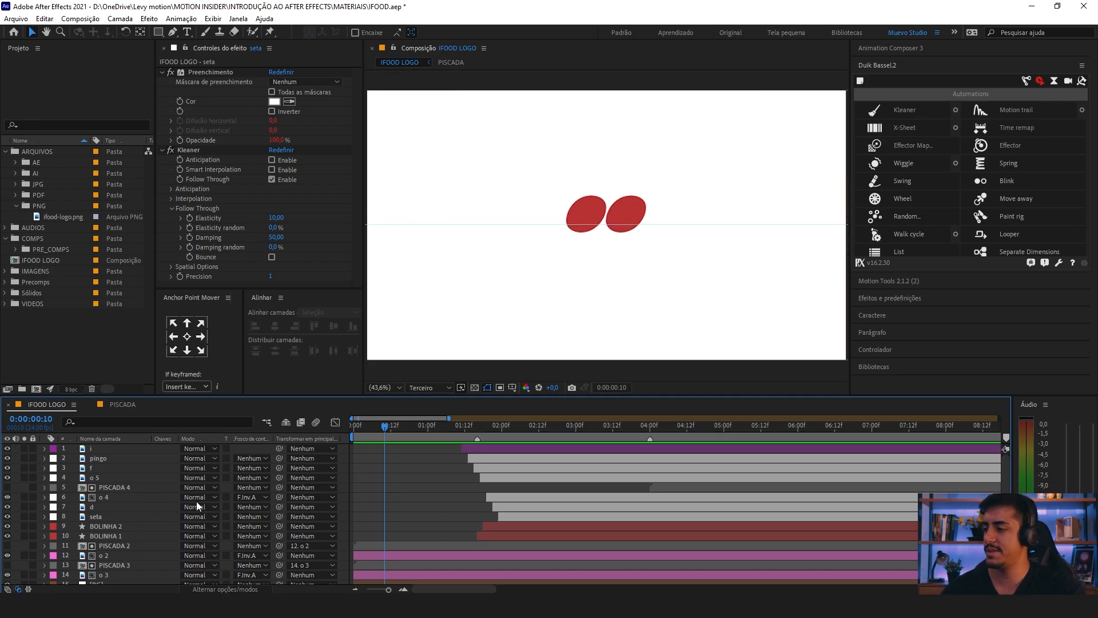
Step: Select layers o 2 and o 3 and reveal their Position keyframes
scroll(198, 505, "down", 1)
left_click(114, 569)
left_click(118, 550)
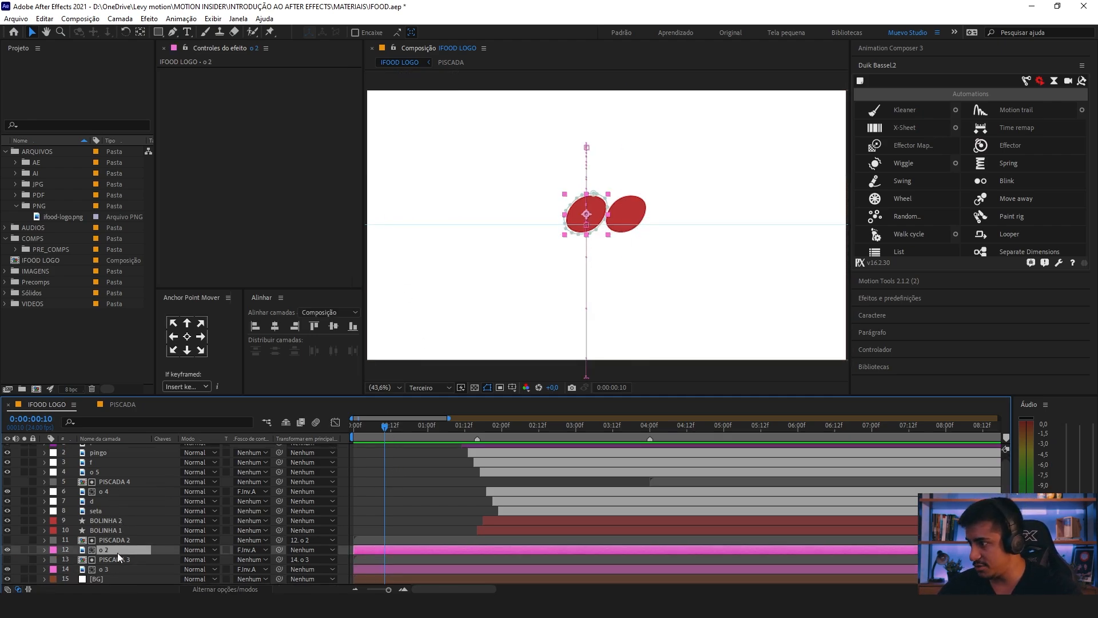
left_click(107, 569, "ctrl")
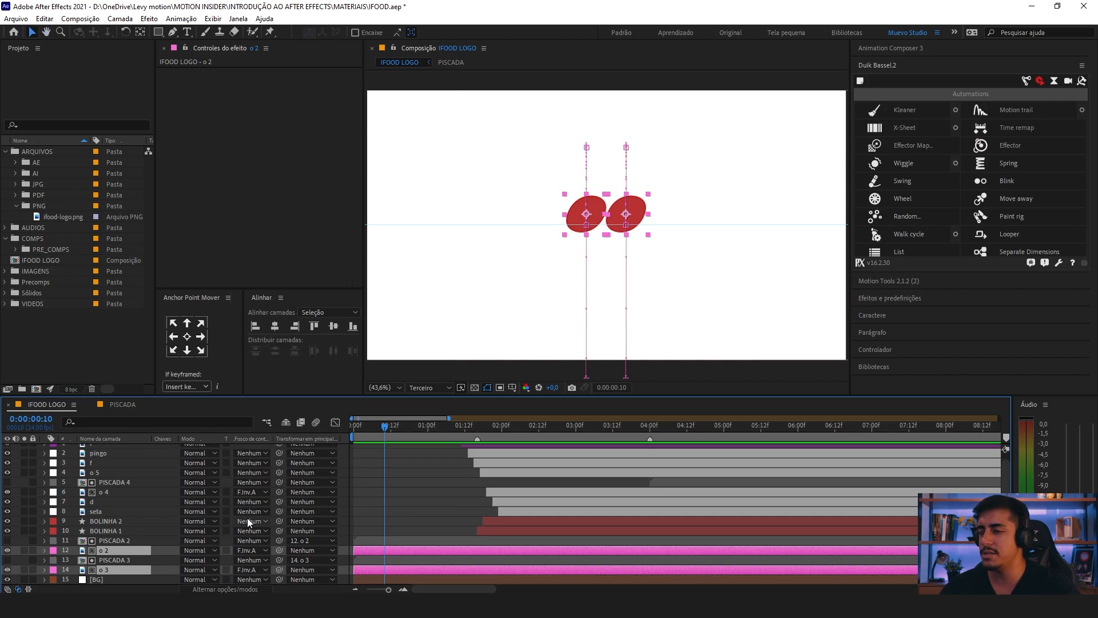
left_click_drag(383, 425, 360, 453)
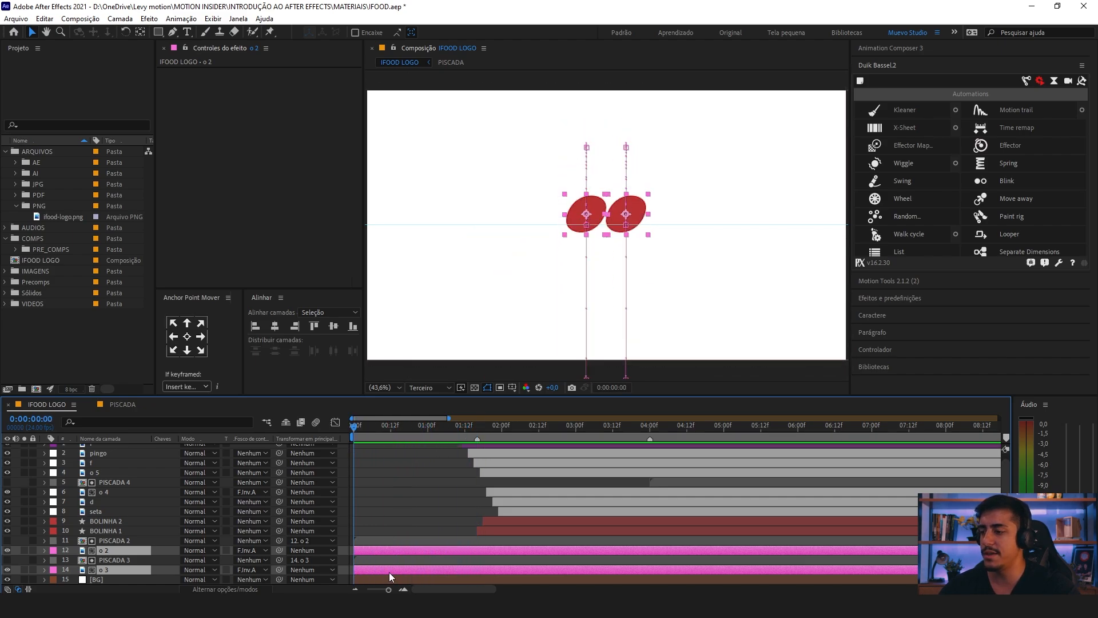
key("p")
scroll(395, 525, "down", 1)
key("=")
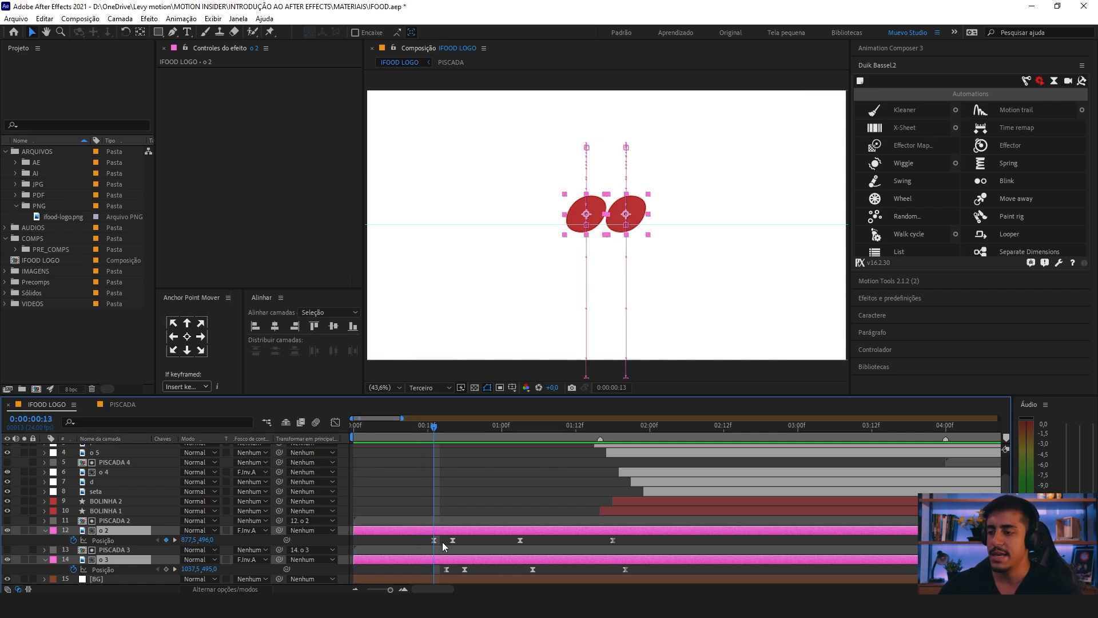
Step: Set the vertical Position of o 2's first keyframe at 0:00:00:13 to 543,0, lowering the letter onto the horizontal guide
left_click_drag(441, 541, 427, 542)
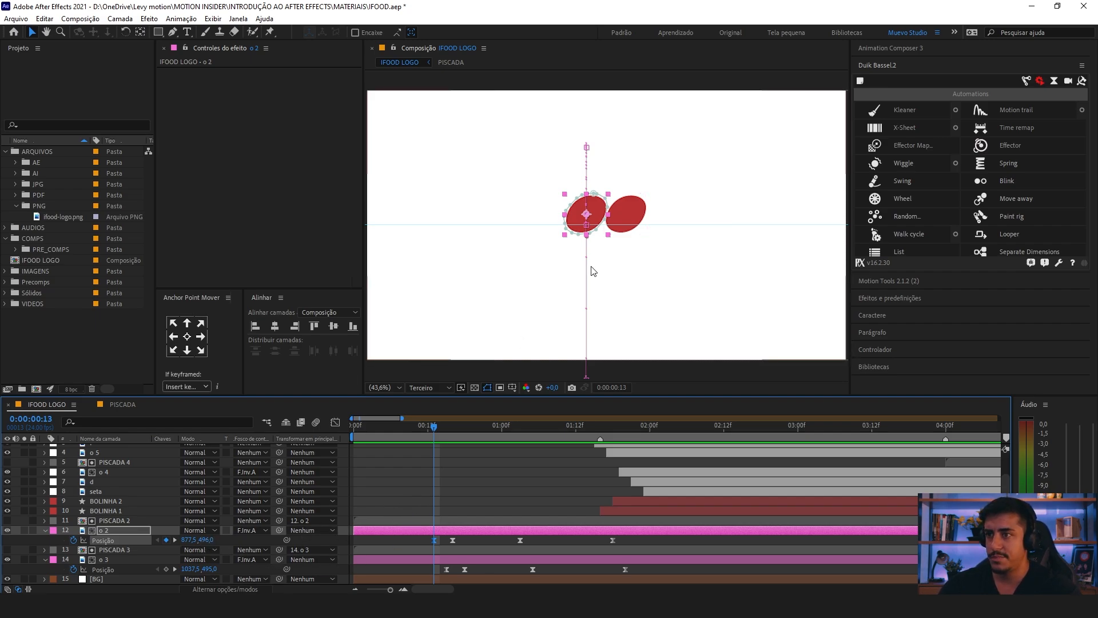
scroll(590, 273, "up", 1)
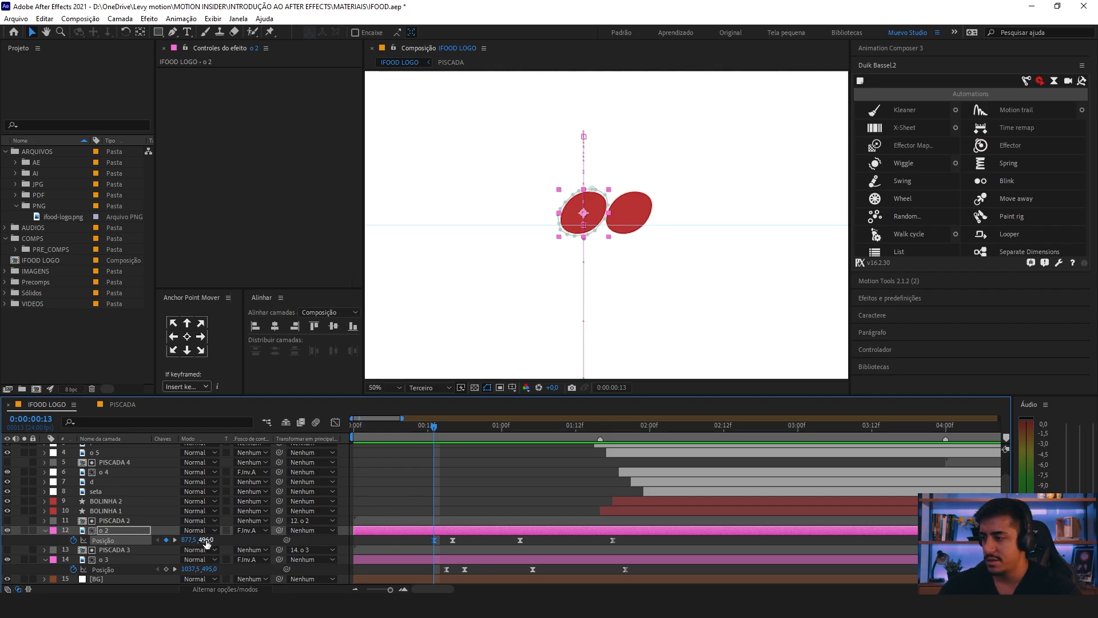
left_click_drag(207, 543, 231, 544)
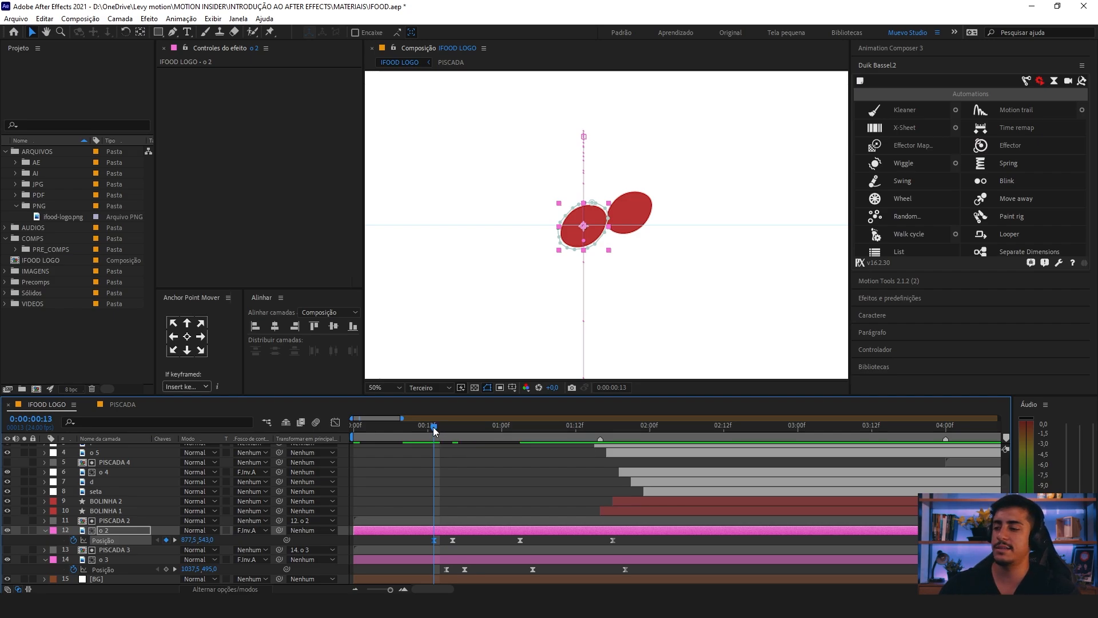
Step: Set the vertical Position of o 3's first keyframe at 0:00:00:15 to 549,0 and hide the layer controls
left_click_drag(433, 427, 447, 430)
left_click(446, 569)
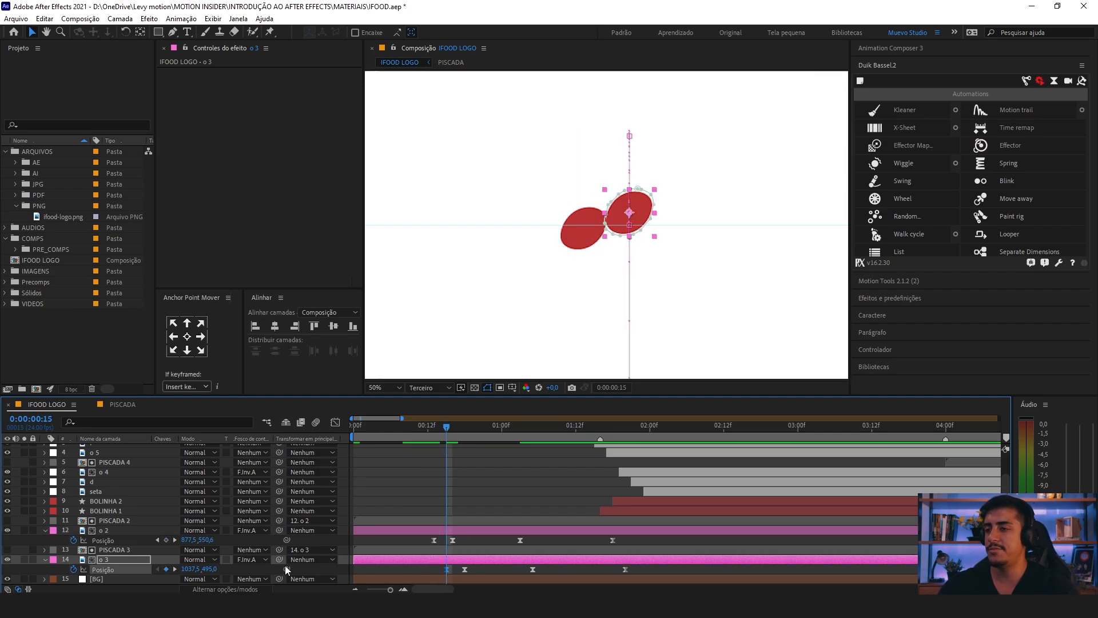
left_click_drag(212, 570, 235, 571)
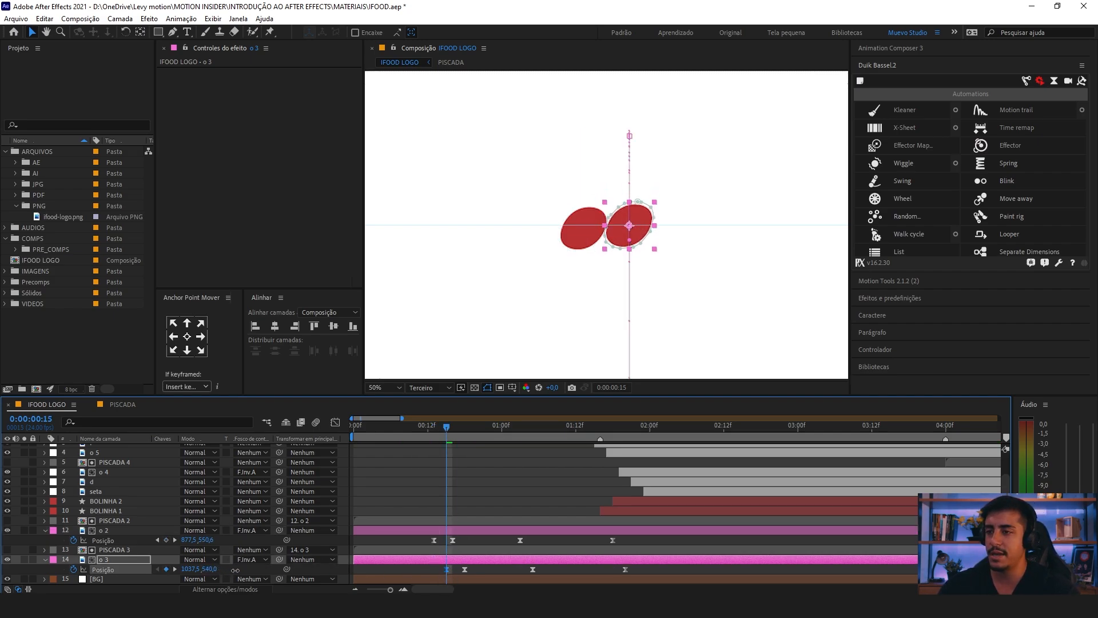
left_click(418, 499)
scroll(457, 484, "down", 2)
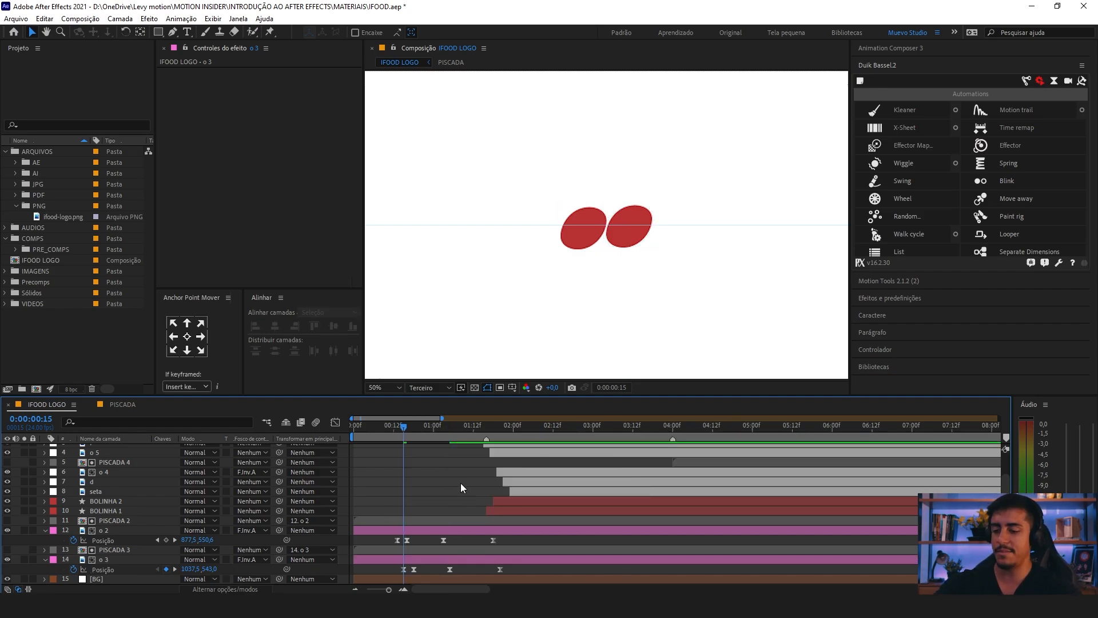
scroll(461, 483, "up", 3)
left_click_drag(215, 572, 235, 572)
key("ctrl+shift+h")
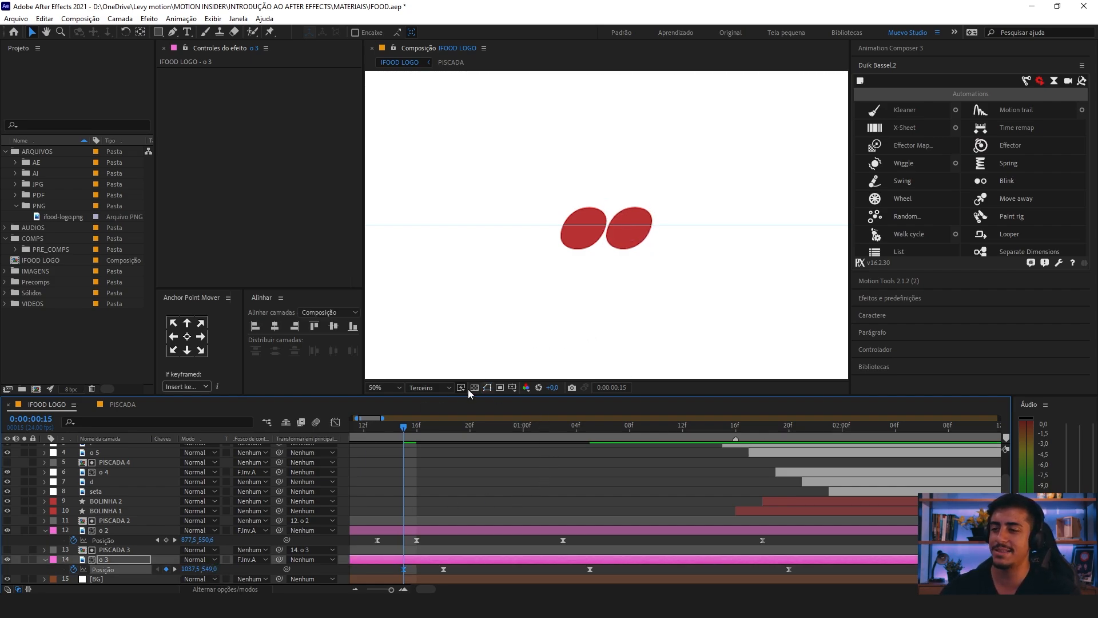
Step: Fit the composition in the viewer and preview how the two o letters fall from their lowered start position
left_click(386, 387)
left_click(415, 183)
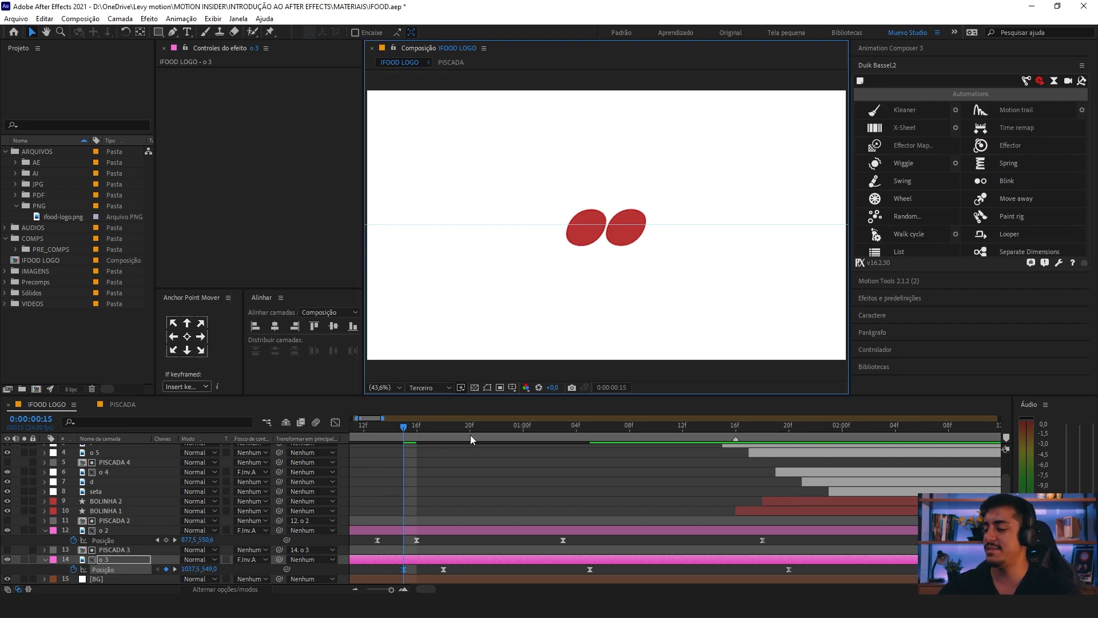
key("minus")
key("minus")
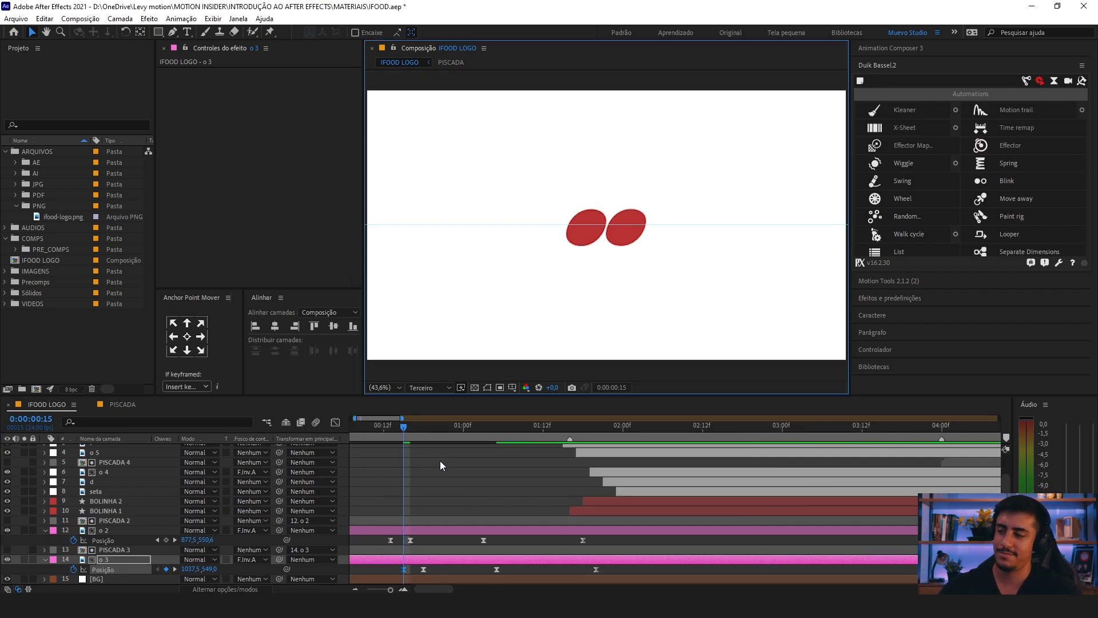
key("space")
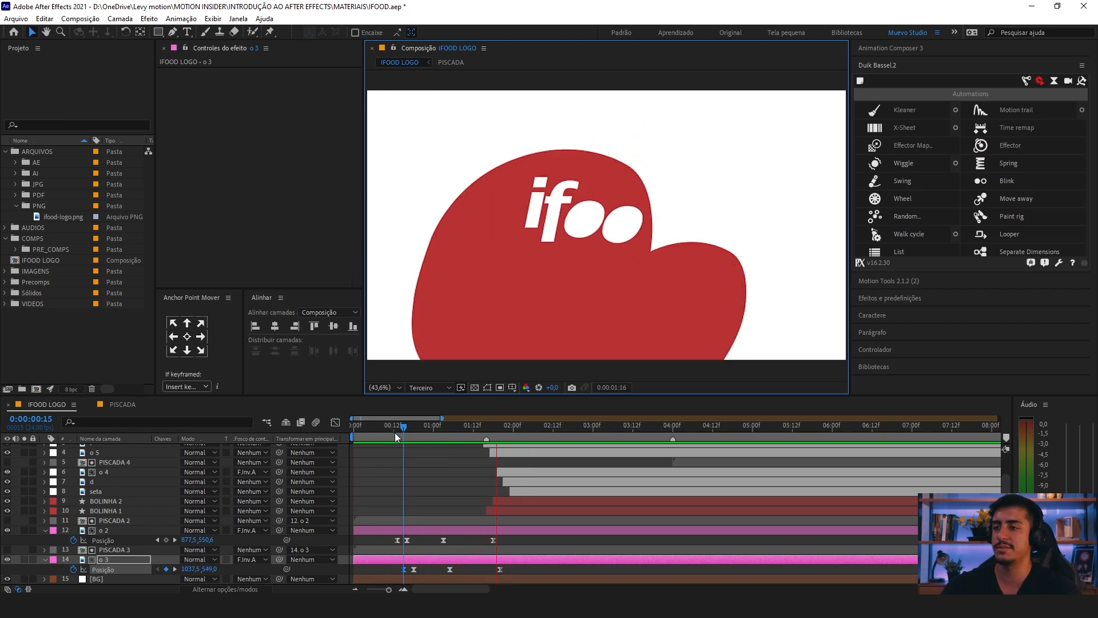
left_click(404, 431)
key("space")
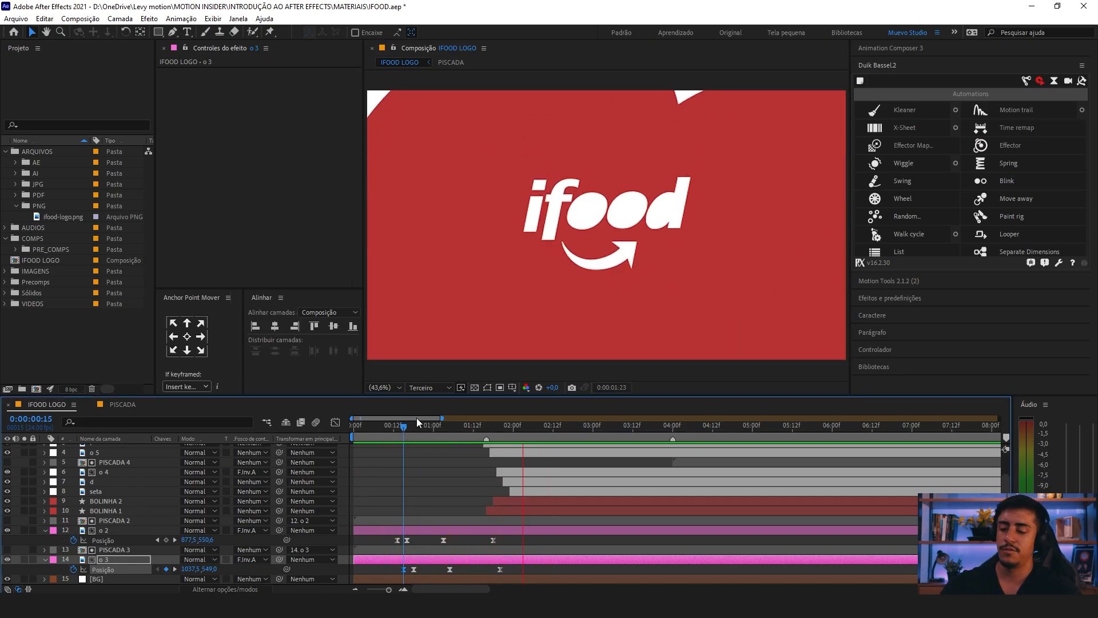
left_click(439, 428)
left_click_drag(460, 539, 432, 568)
left_click_drag(498, 538, 434, 572)
left_click(384, 428)
key("space")
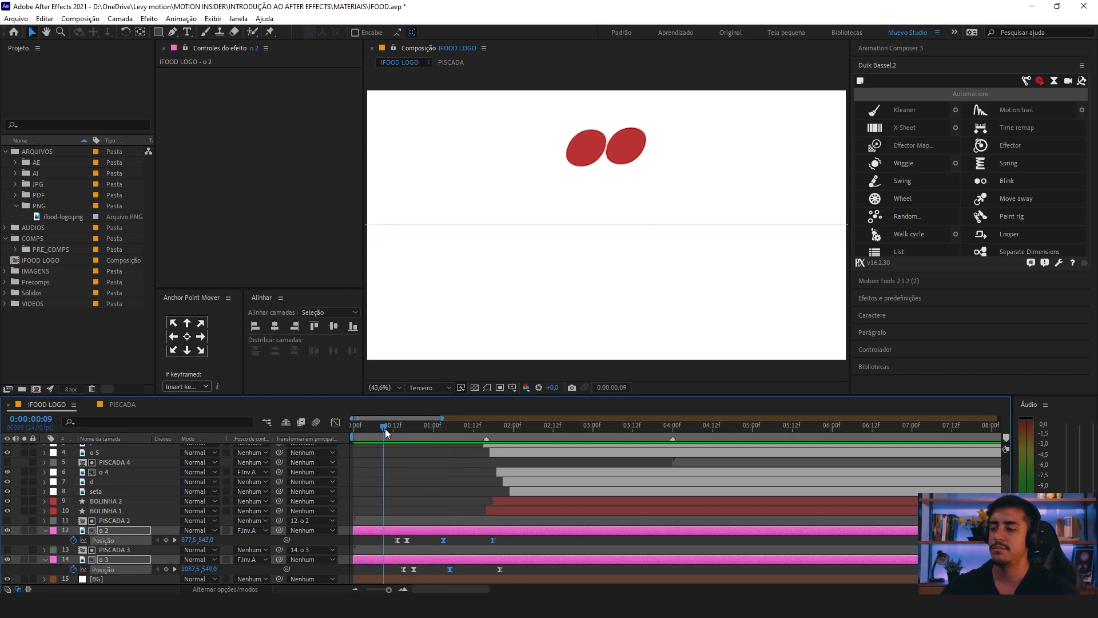
Step: Set the vertical Position of o 3's first keyframe at 0:00:00:15 to 537,1 and check it against the guide at 100% zoom
left_click_drag(385, 428, 394, 427)
key("=")
key("=")
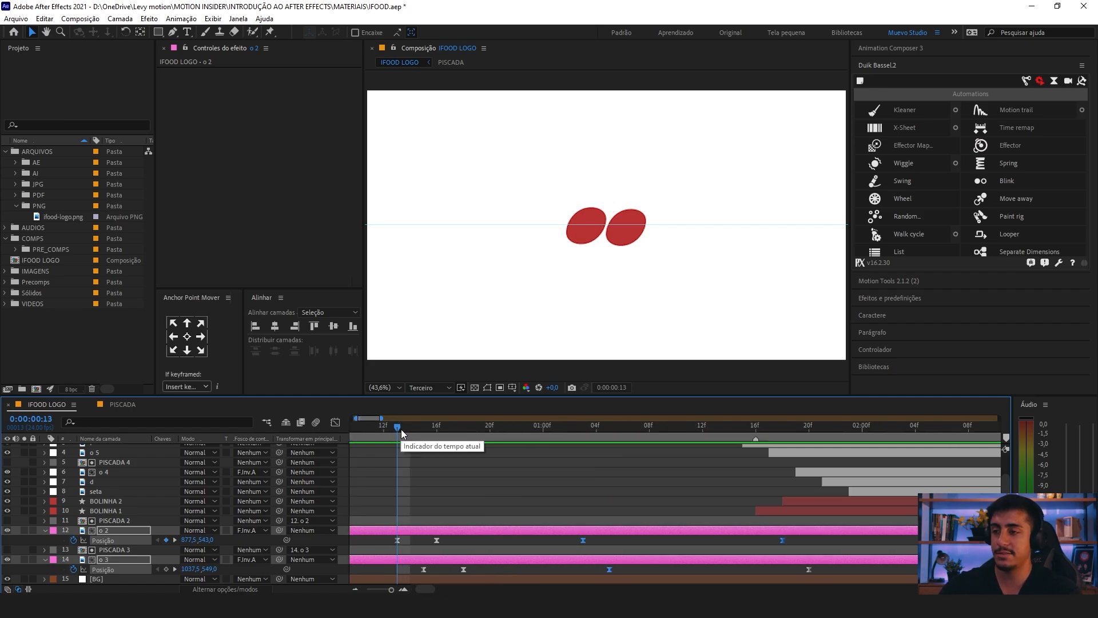
left_click(414, 427)
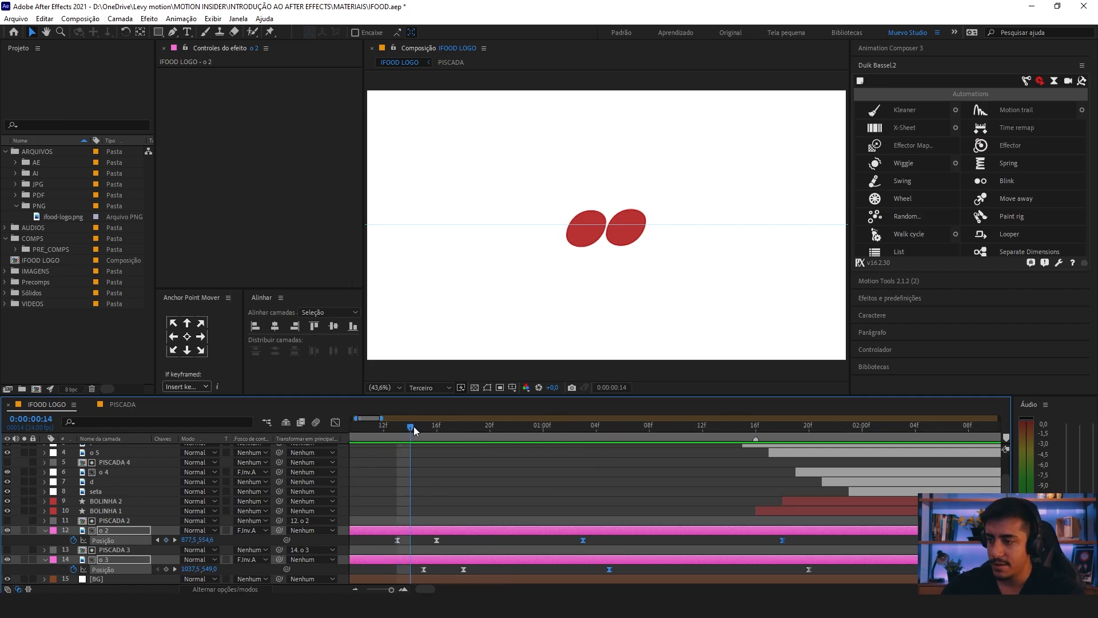
left_click(424, 569)
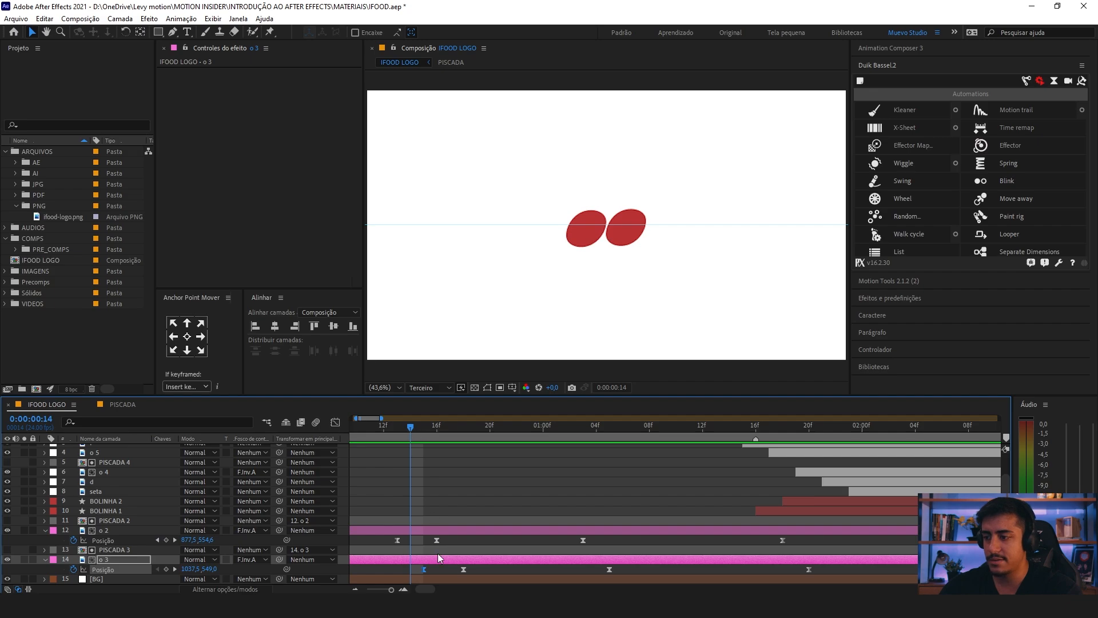
key("Page_Down")
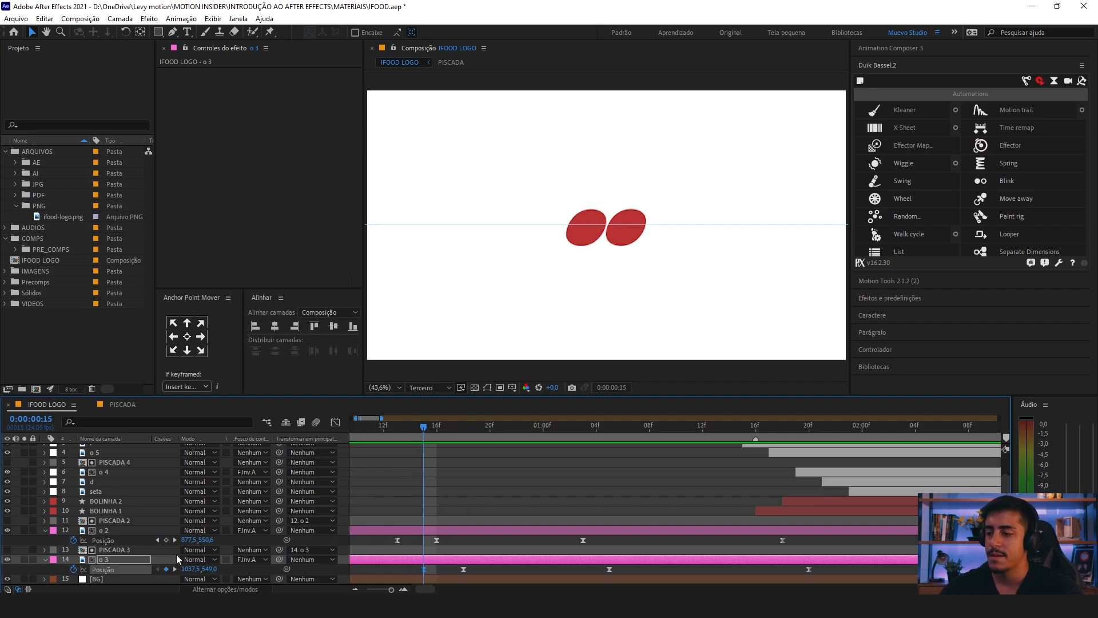
left_click_drag(211, 572, 147, 570)
key("slash")
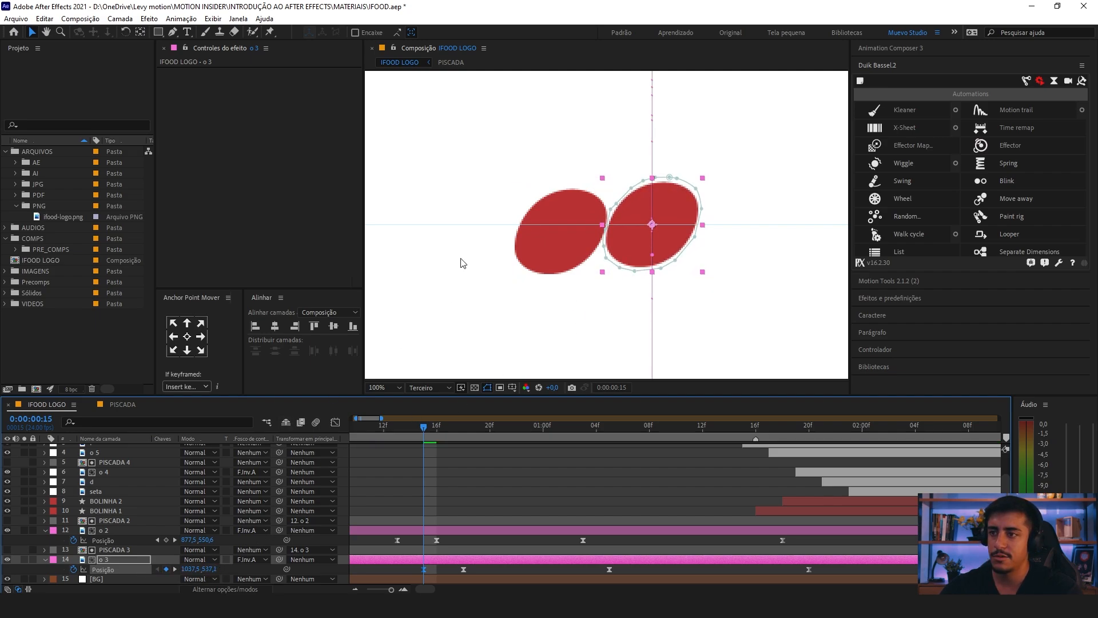
Step: Preview the two letters' jump and fall, with the whole composition fitted in the viewer
key("minus")
key("minus")
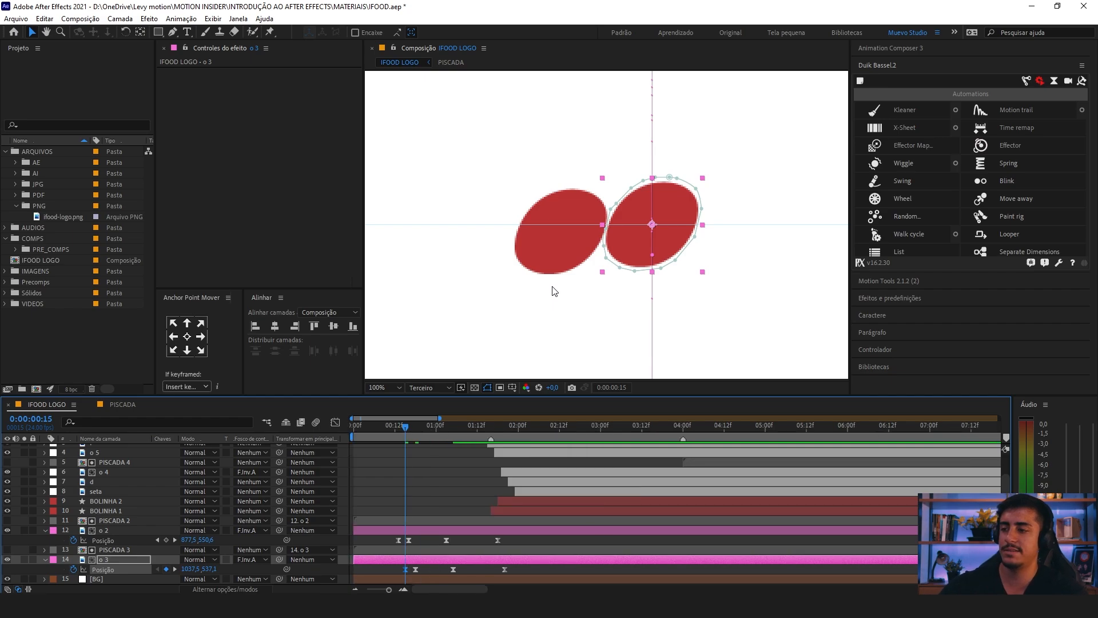
key("space")
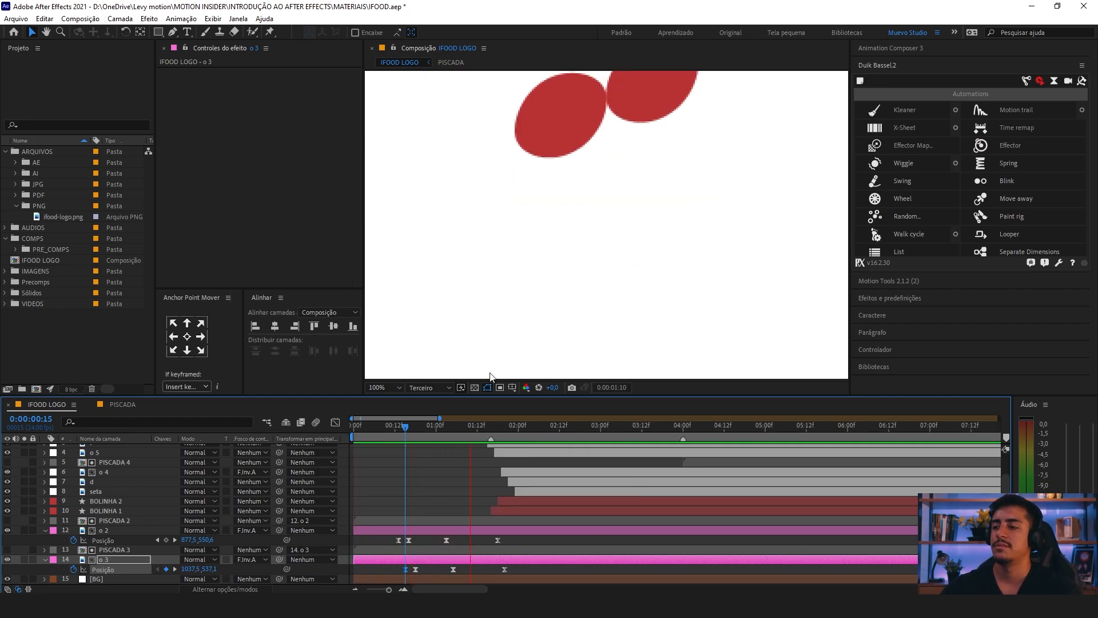
left_click(398, 426)
key("space")
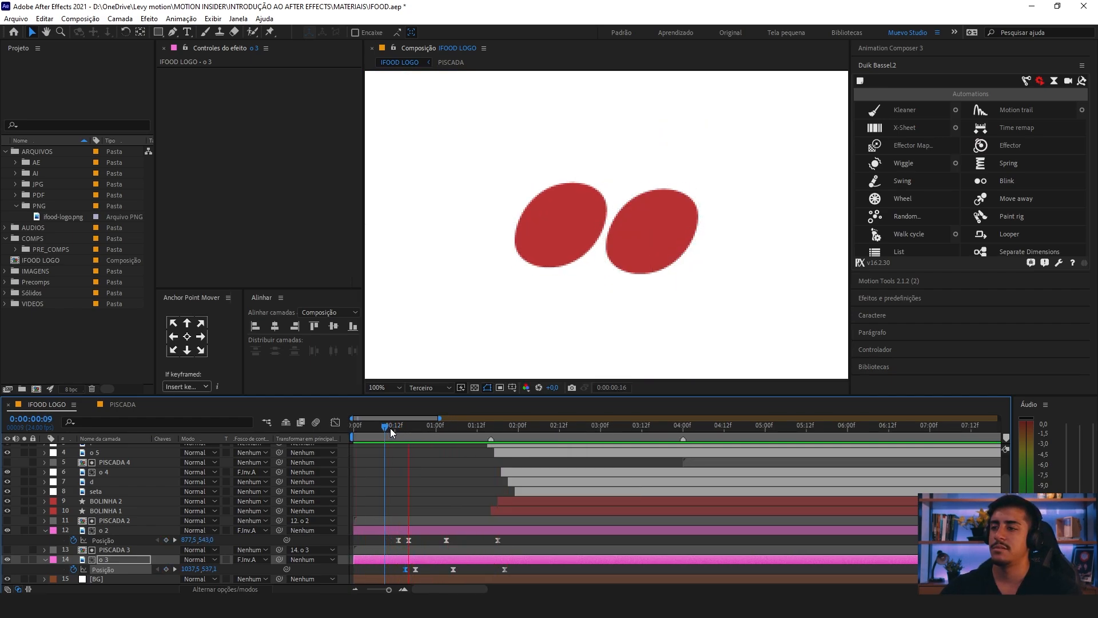
left_click(382, 387)
left_click(422, 187)
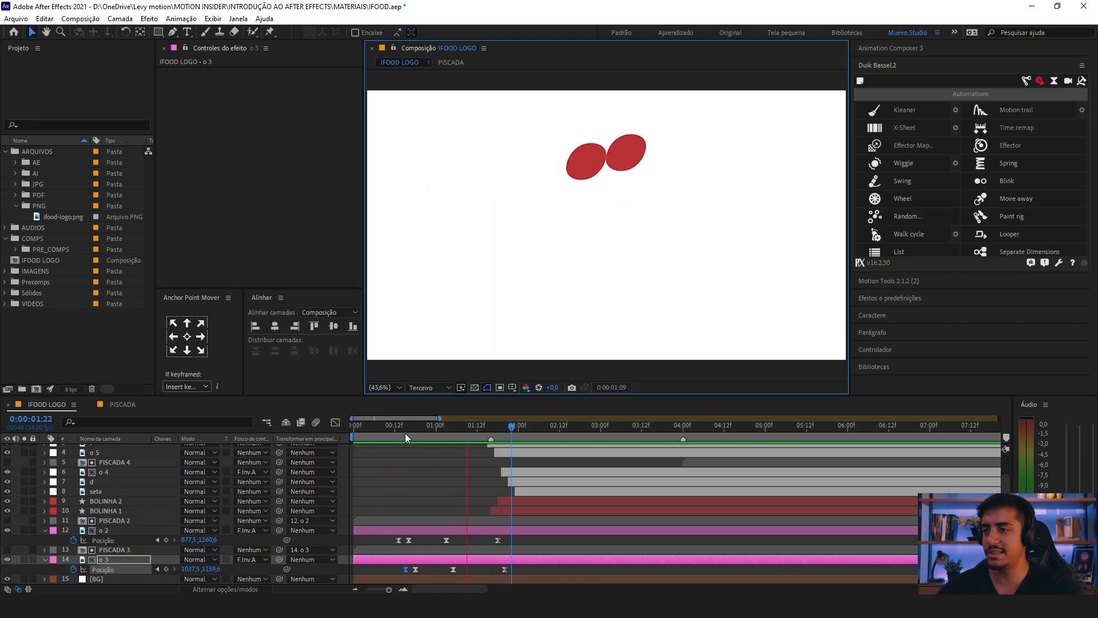
Step: Shift the last two Position keyframes of o 2 and o 3 two frames later, o 2's third to 0:00:01:05, and preview the jump
left_click_drag(405, 432, 447, 451)
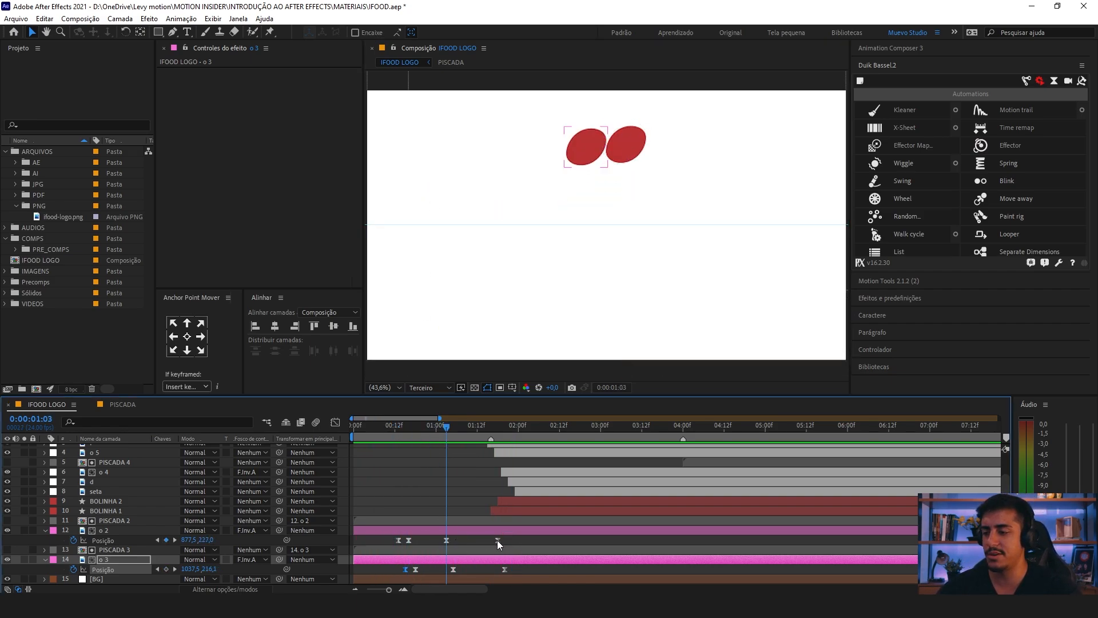
left_click_drag(496, 540, 449, 520)
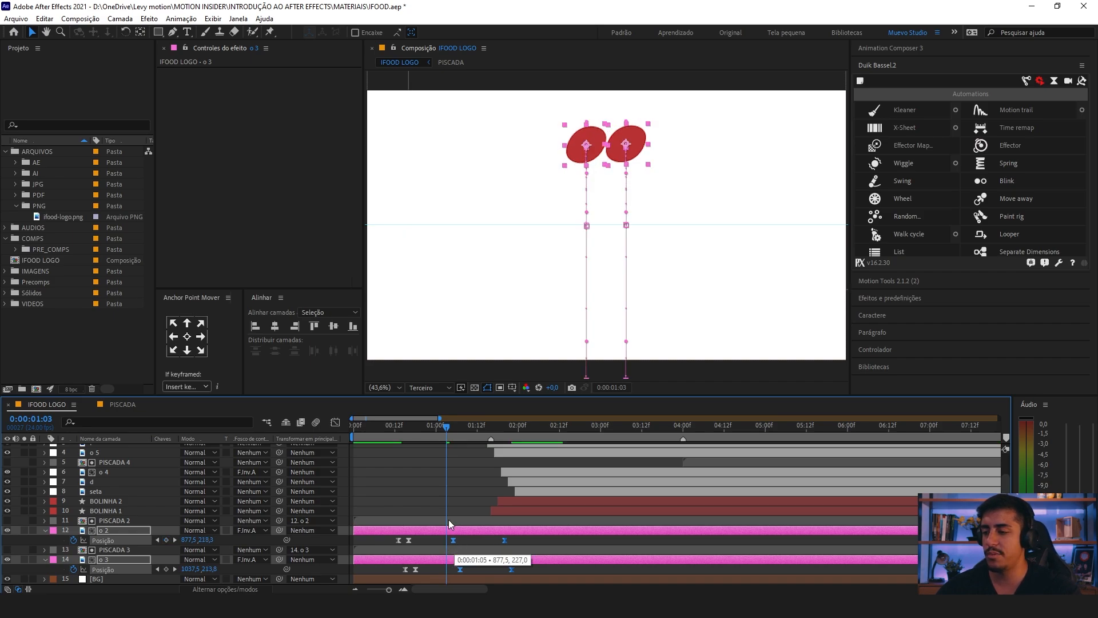
left_click(384, 427)
key("space")
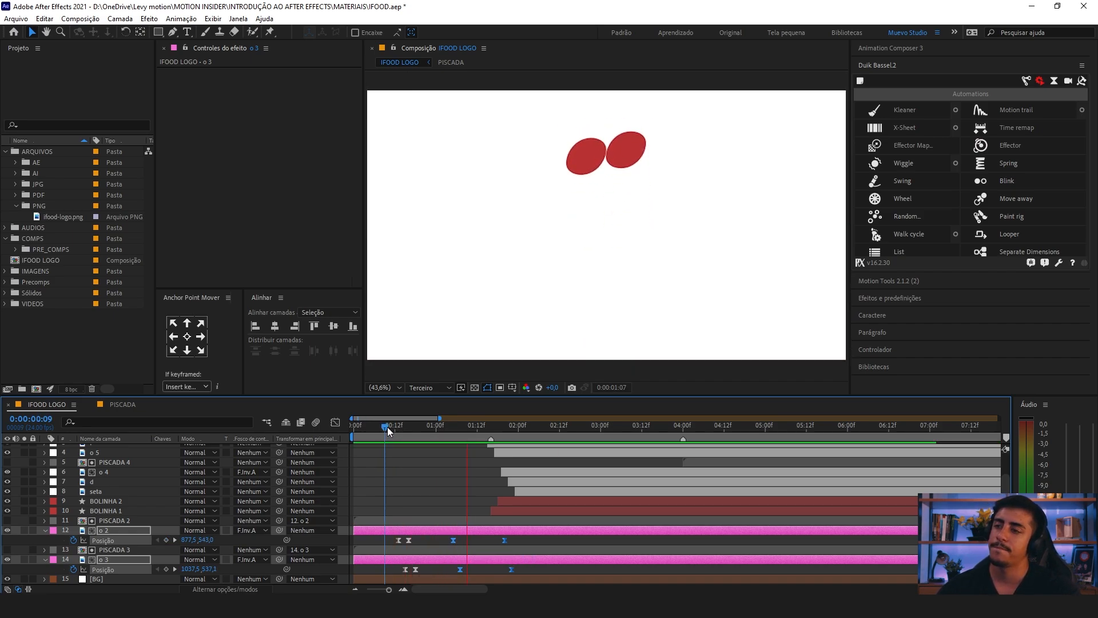
key("space")
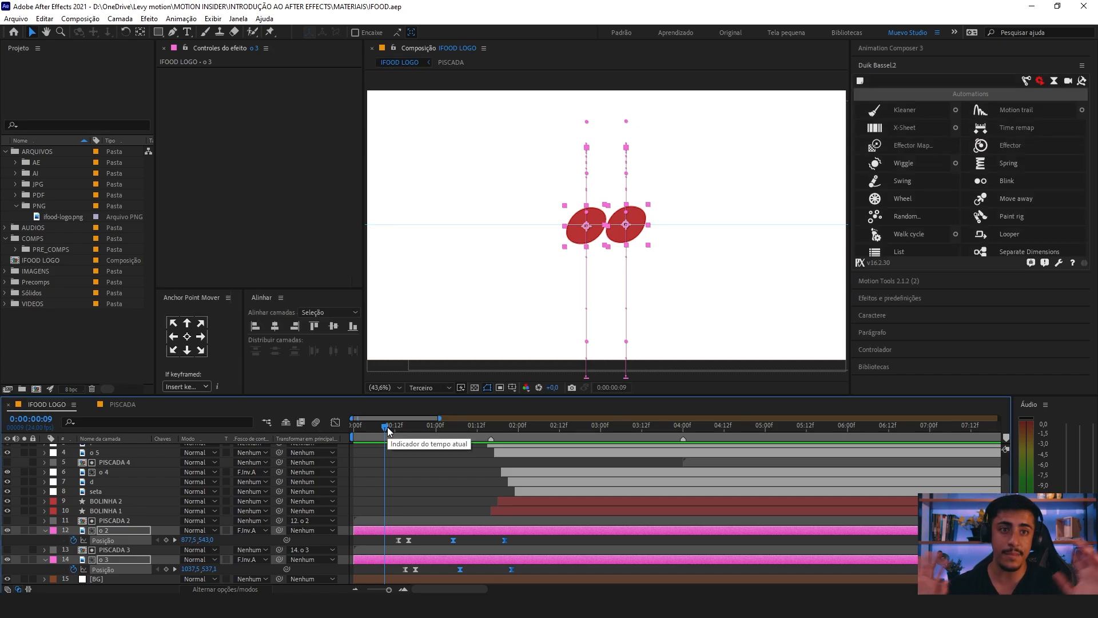
key("space")
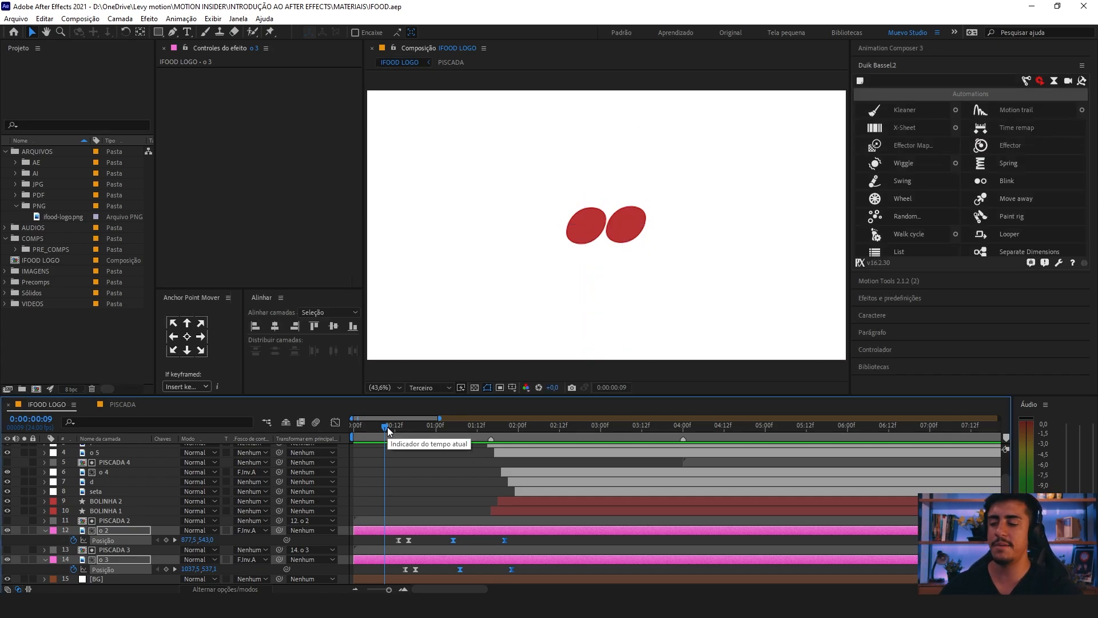
key("space")
key("space")
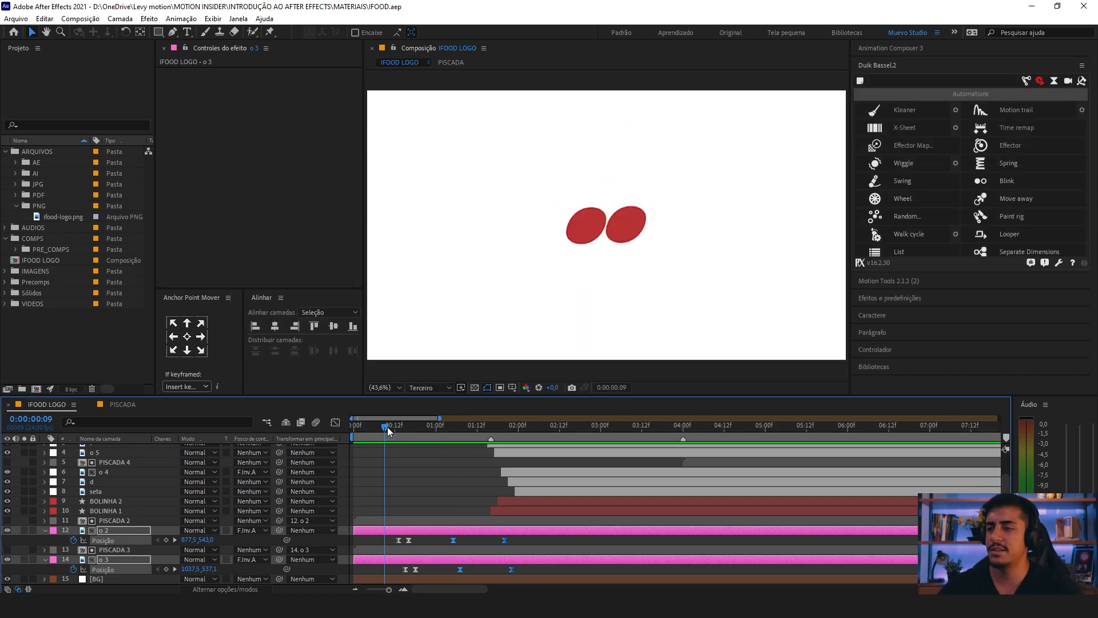
key("space")
Step: Set the vertical Position of o 2's first keyframe at 0:00:00:13 to 540,2, aligning the letter with the centre guide
left_click_drag(388, 427, 398, 429)
left_click(429, 413)
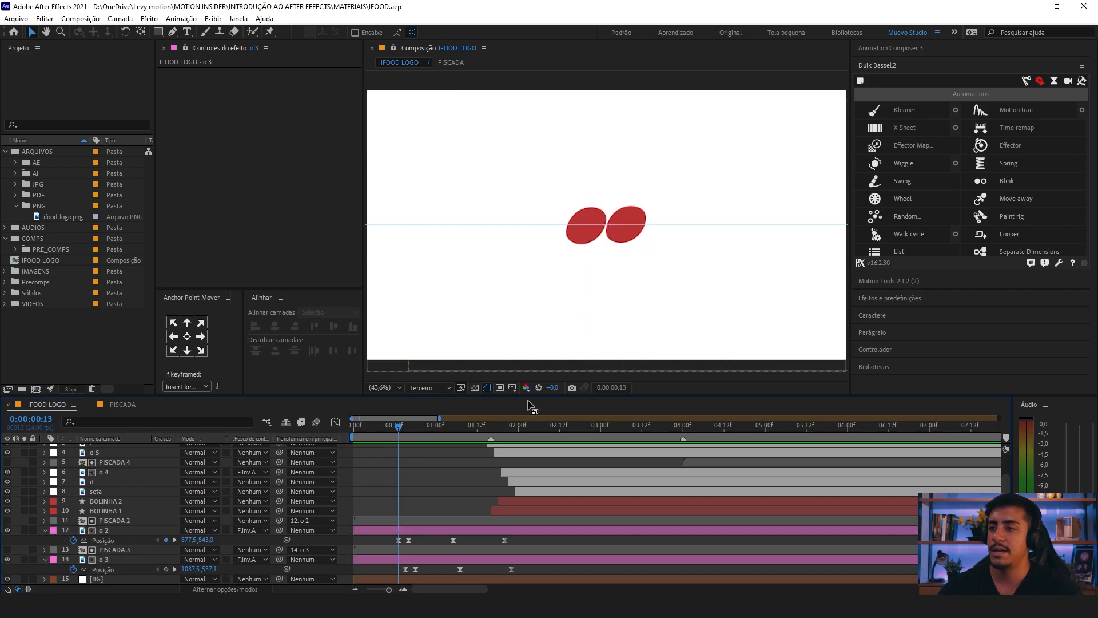
scroll(588, 204, "up", 2)
left_click(554, 255)
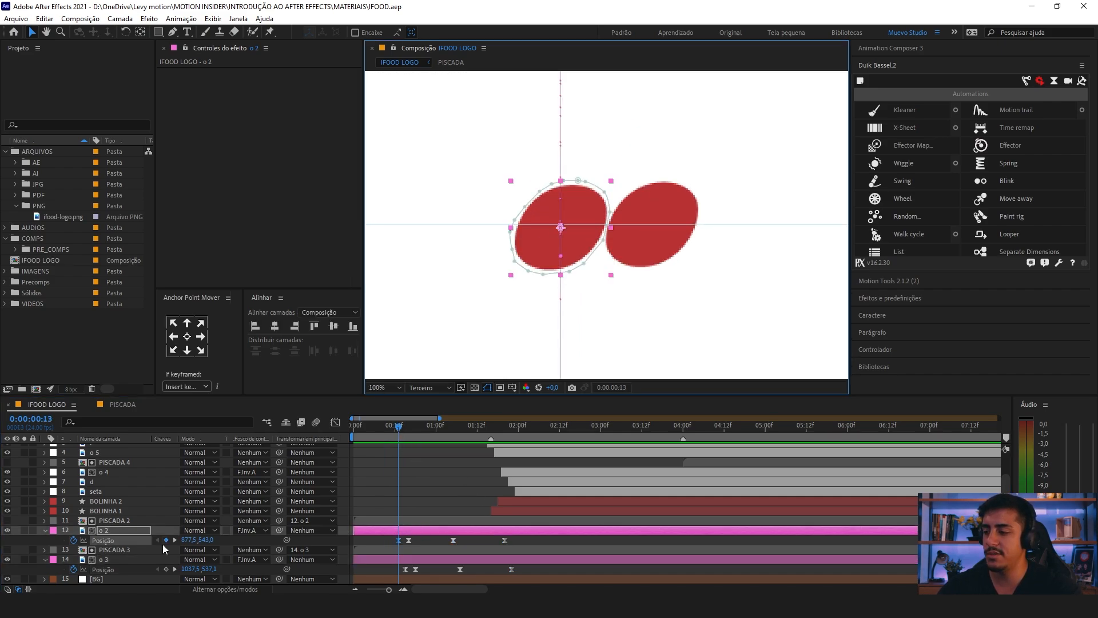
left_click_drag(207, 541, 184, 543)
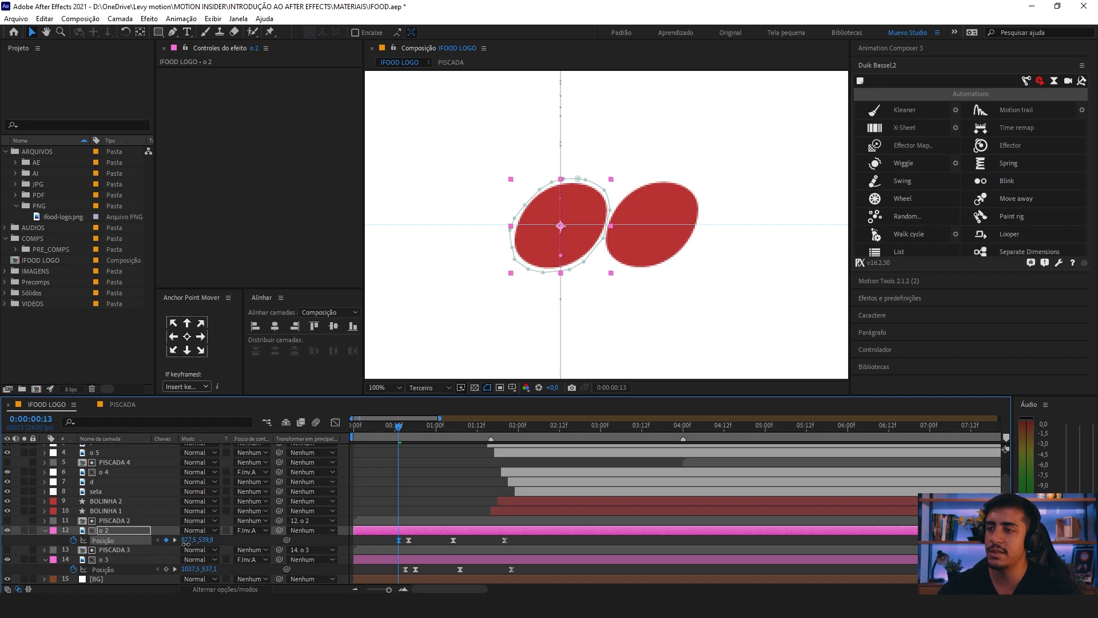
Step: Place a horizontal guide along the o letters' top edge and set o 3's vertical Position at 0:00:00:15 to 538,7
key("ctrl+r")
left_click(481, 85)
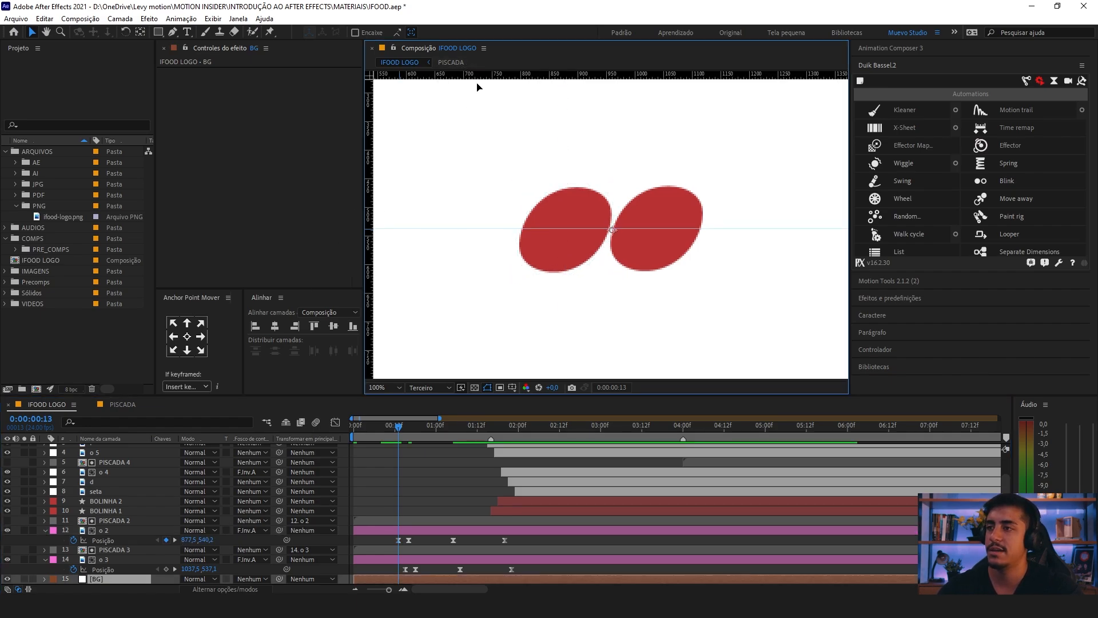
left_click_drag(478, 73, 511, 188)
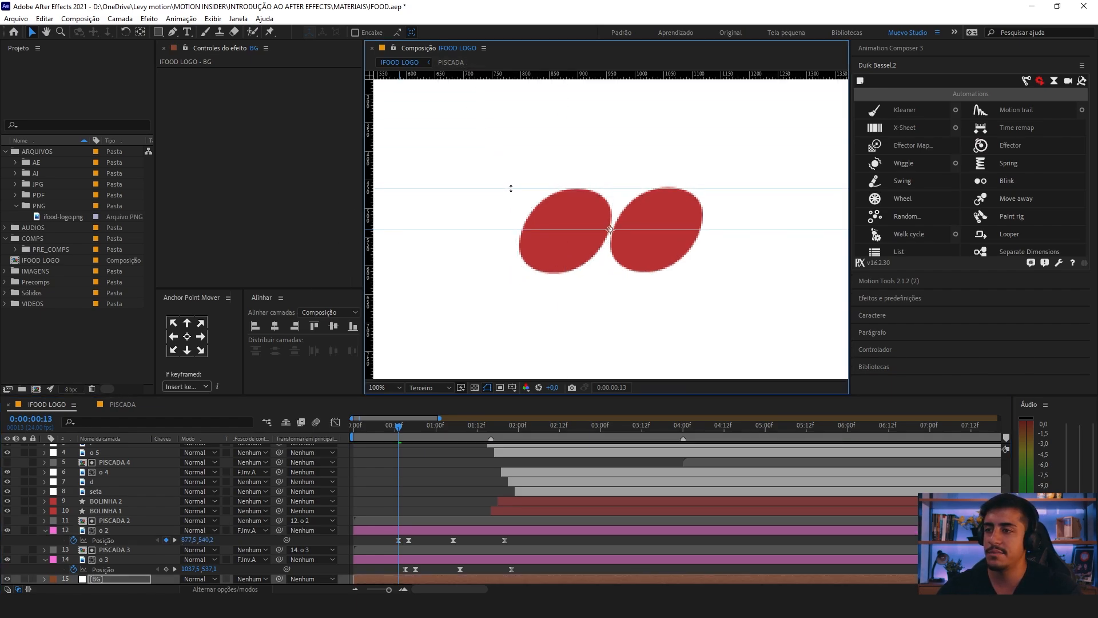
left_click(405, 427)
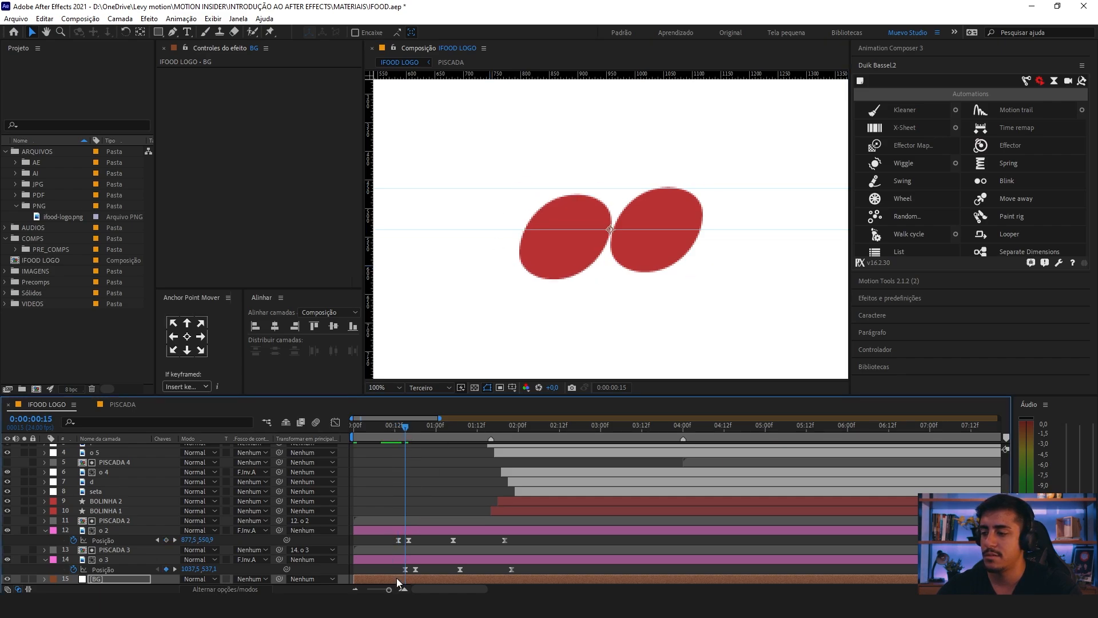
left_click(405, 569)
left_click_drag(210, 569, 219, 569)
left_click(400, 427)
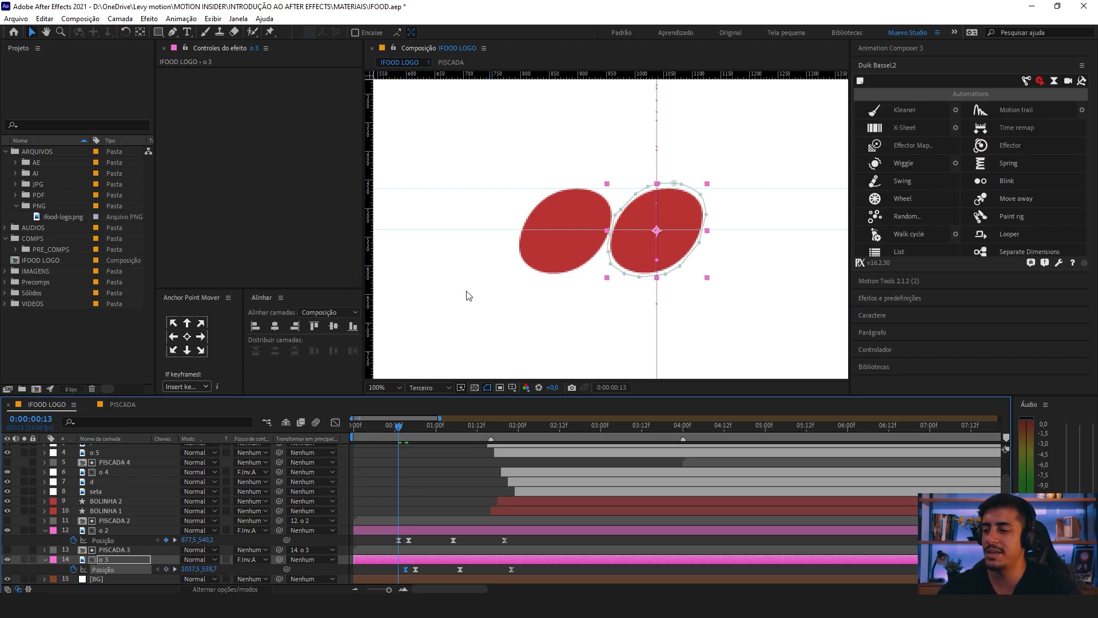
Step: Check the lower edges of both o letters against the guide, then preview the animation with the composition fitted in the viewer
left_click_drag(537, 188, 519, 272)
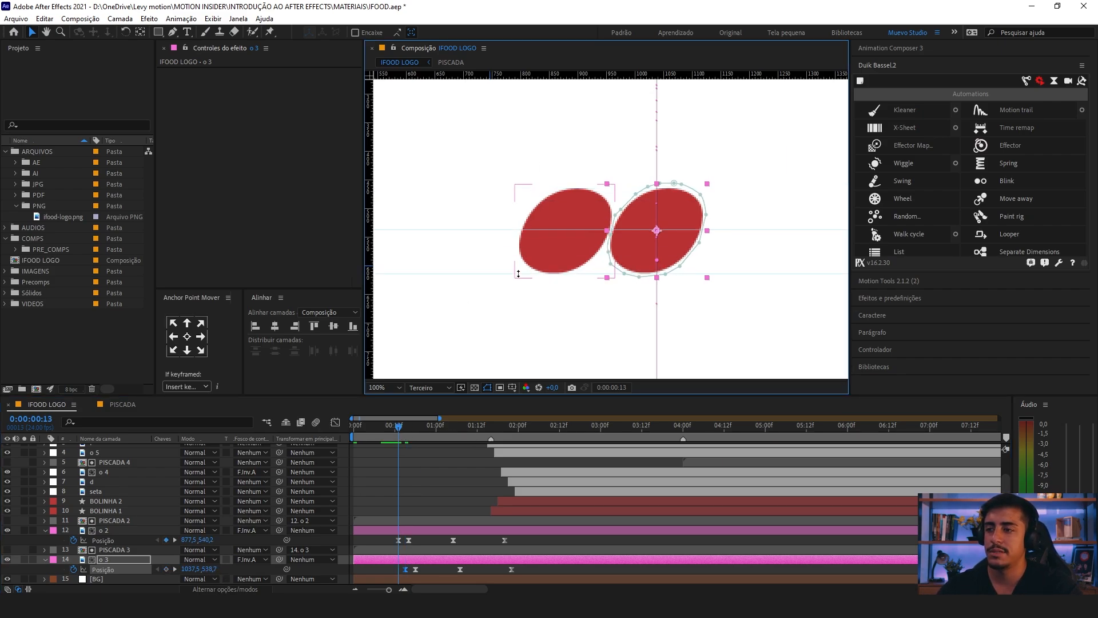
left_click(383, 387)
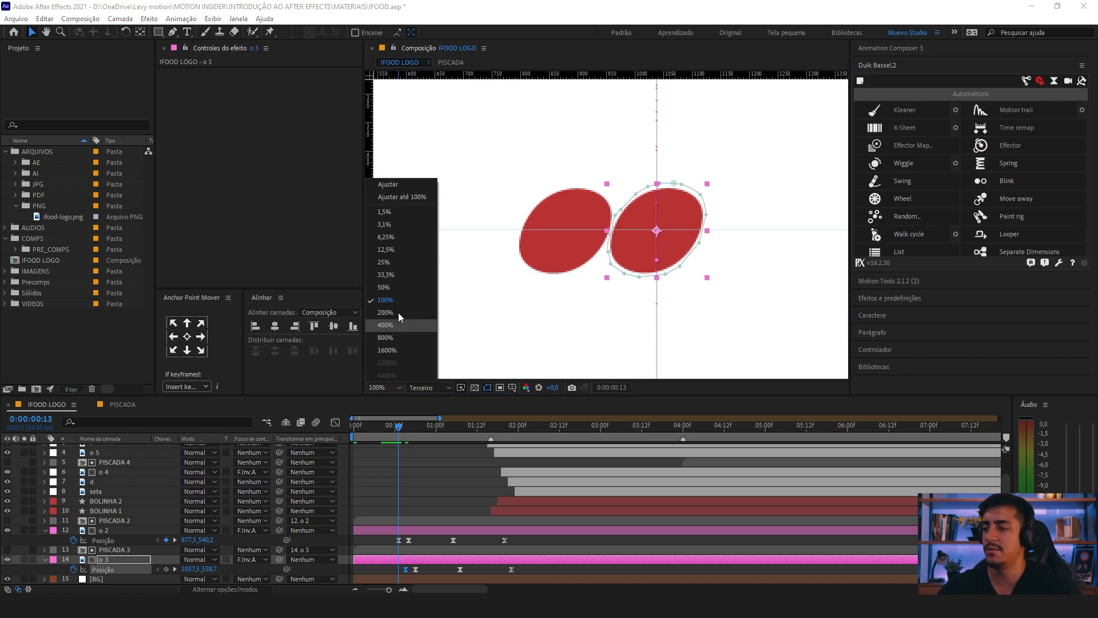
left_click(407, 196)
key("space")
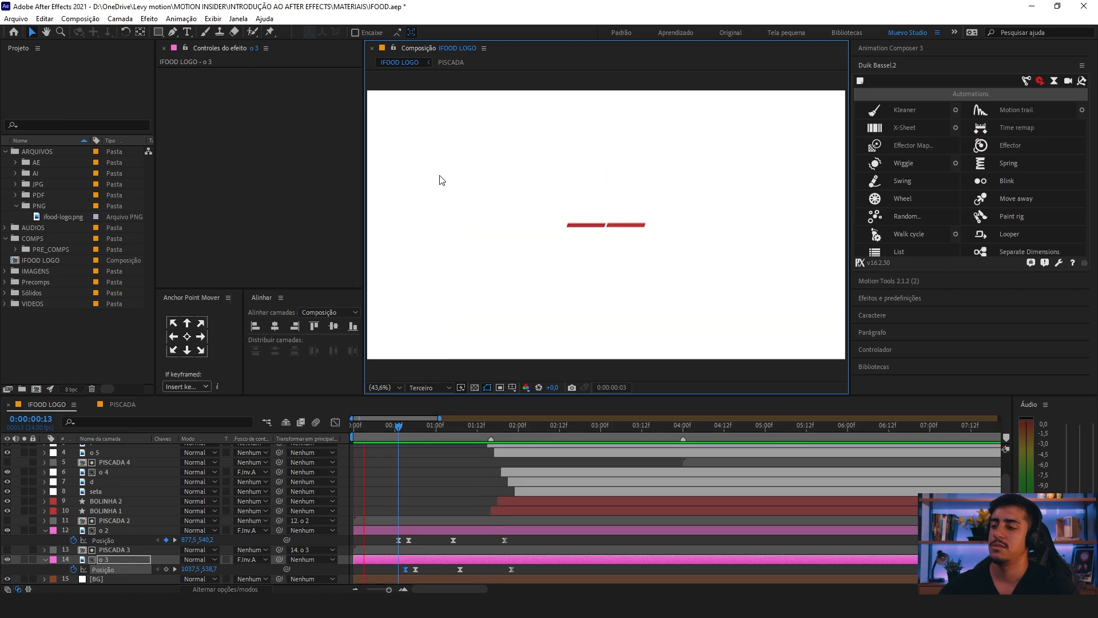
Step: Inspect the first two Position keyframes of o 2 and o 3 in a magnified timeline and replay the dip before the jump
left_click(400, 426)
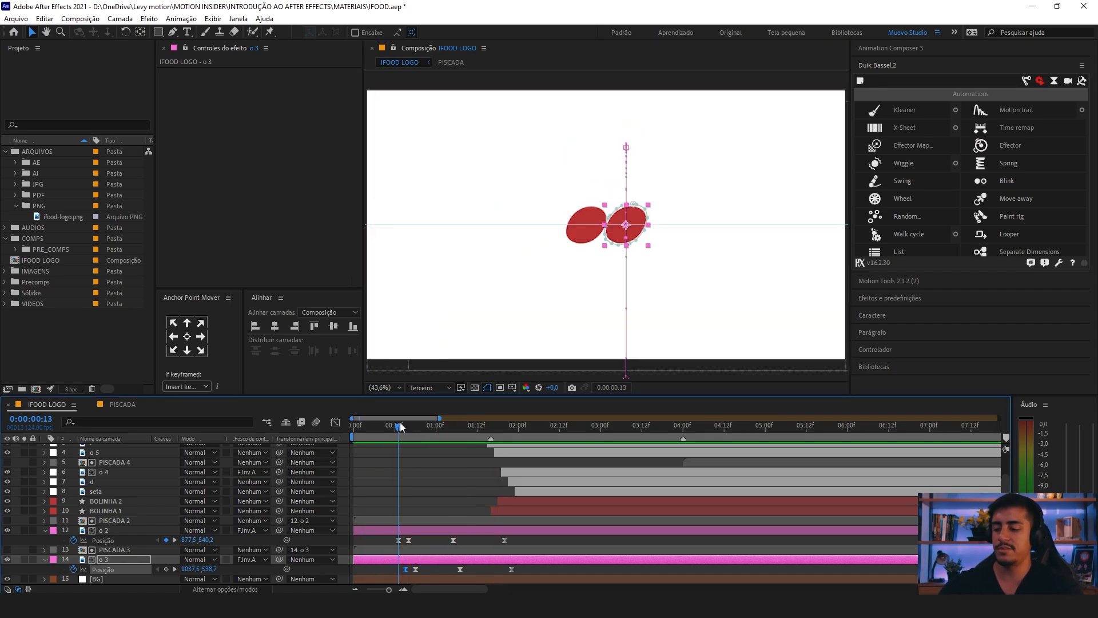
key("equal")
key("equal")
left_click_drag(452, 540, 392, 571)
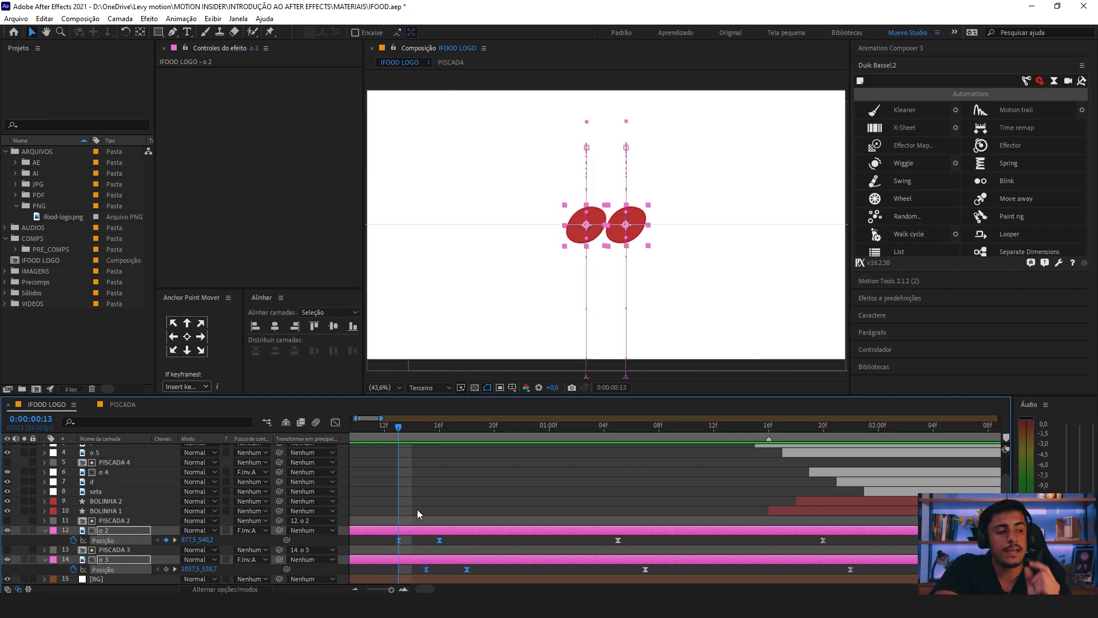
key("space")
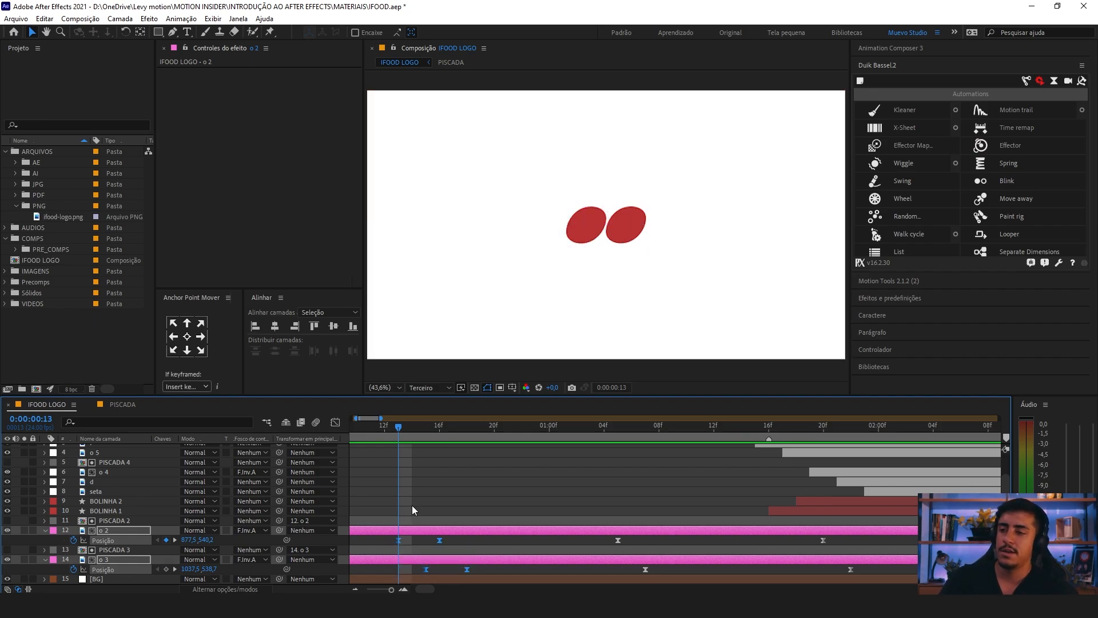
key("space")
left_click(435, 476)
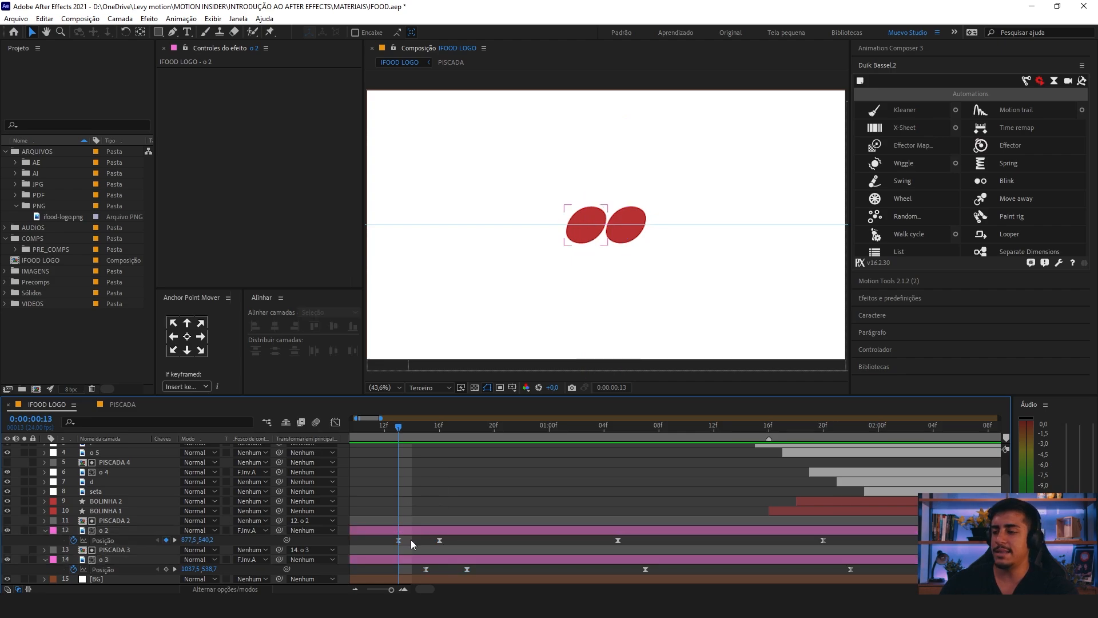
Step: Try a sharper speed curve between o 2's first two Position keyframes, preview it and undo the change
left_click(398, 540)
left_click(335, 423)
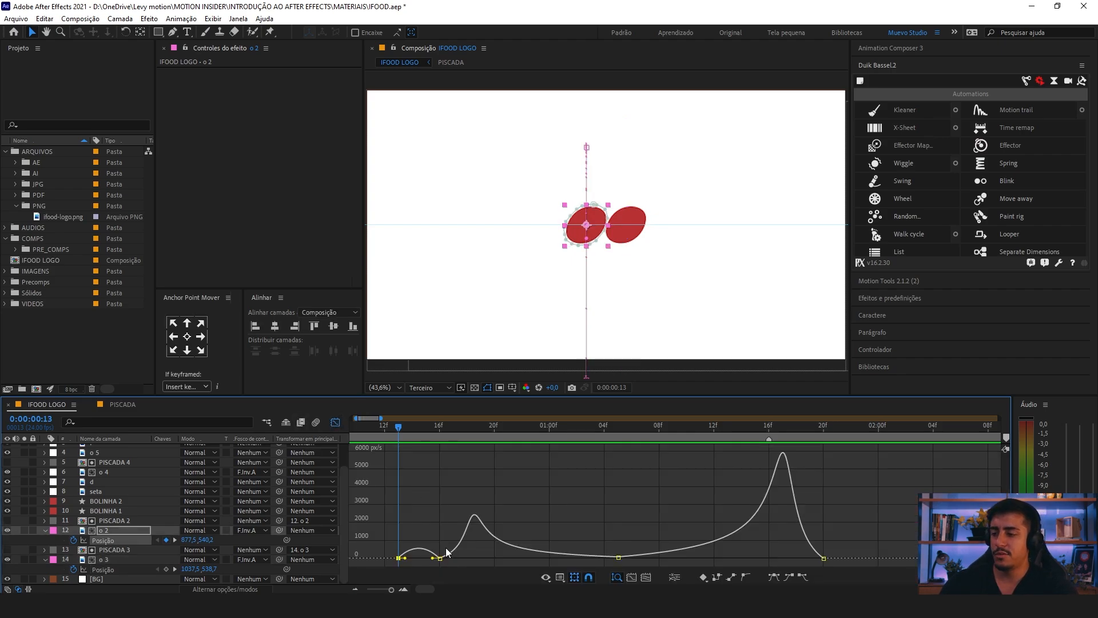
left_click_drag(437, 563, 421, 558)
left_click(402, 539)
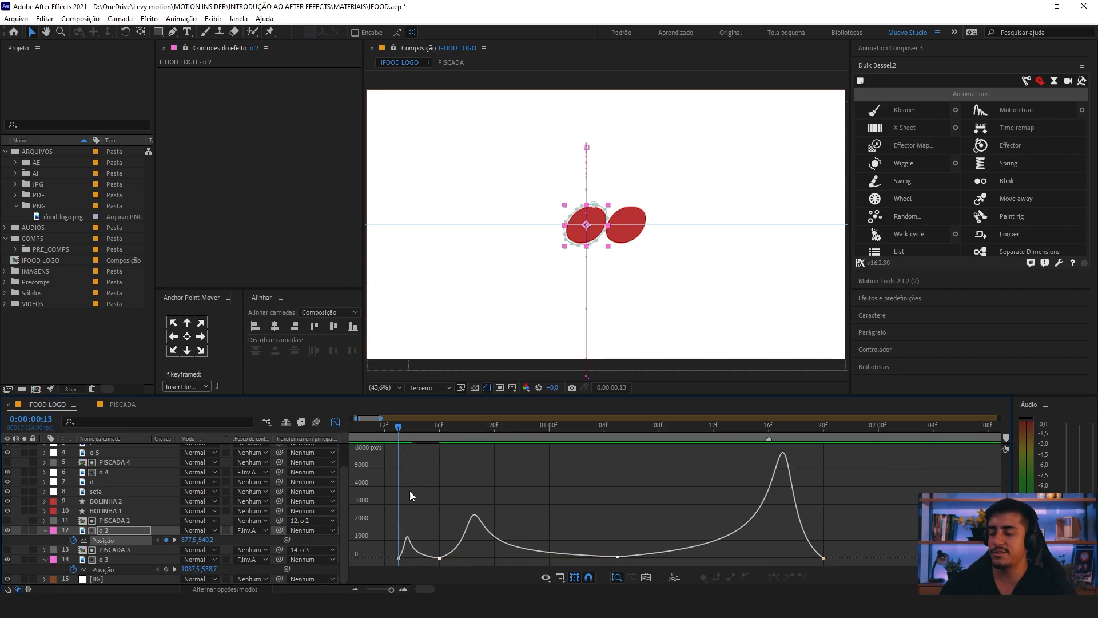
key("space")
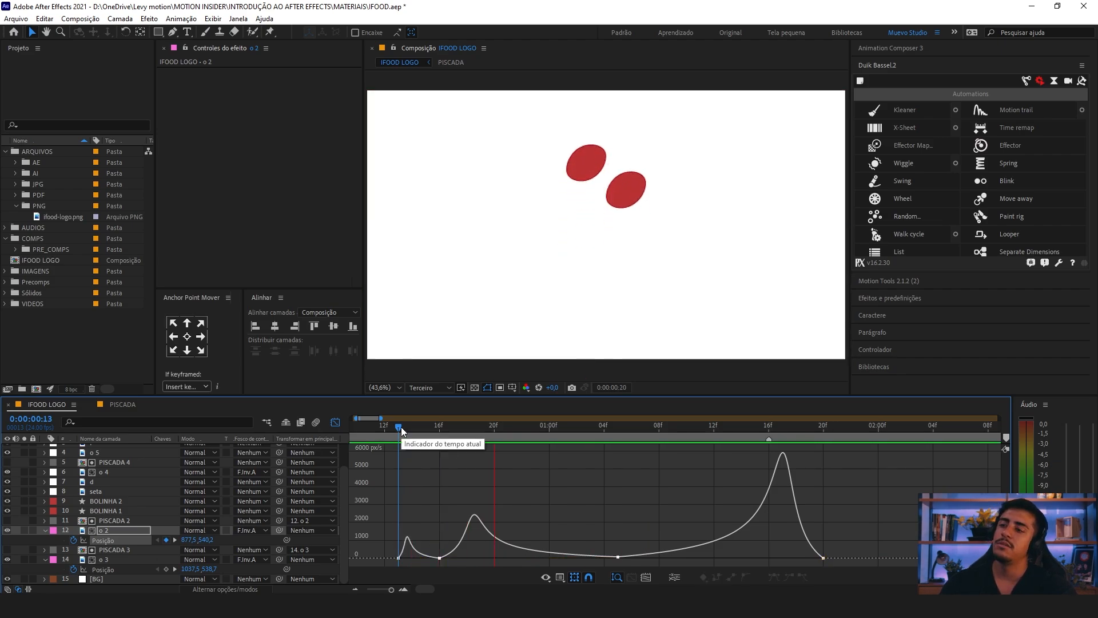
key("space")
key("ctrl+z")
Step: Preview the animation from 0:00:00:00 and return from the speed graph to the layer bars
left_click(367, 431)
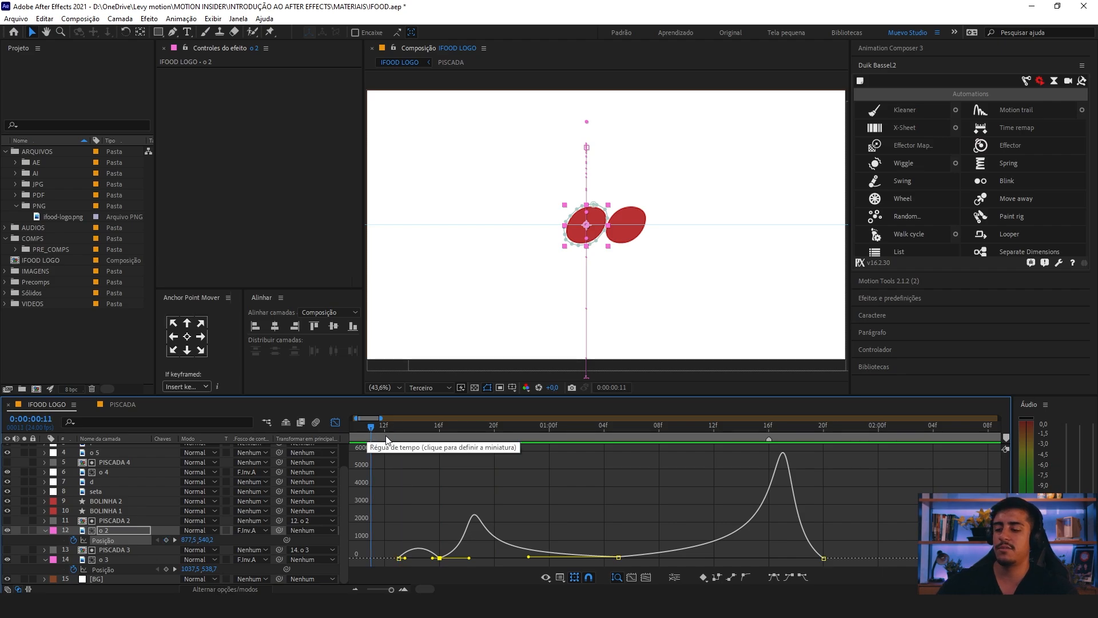
key("minus")
key("space")
left_click_drag(379, 427, 346, 429)
key("space")
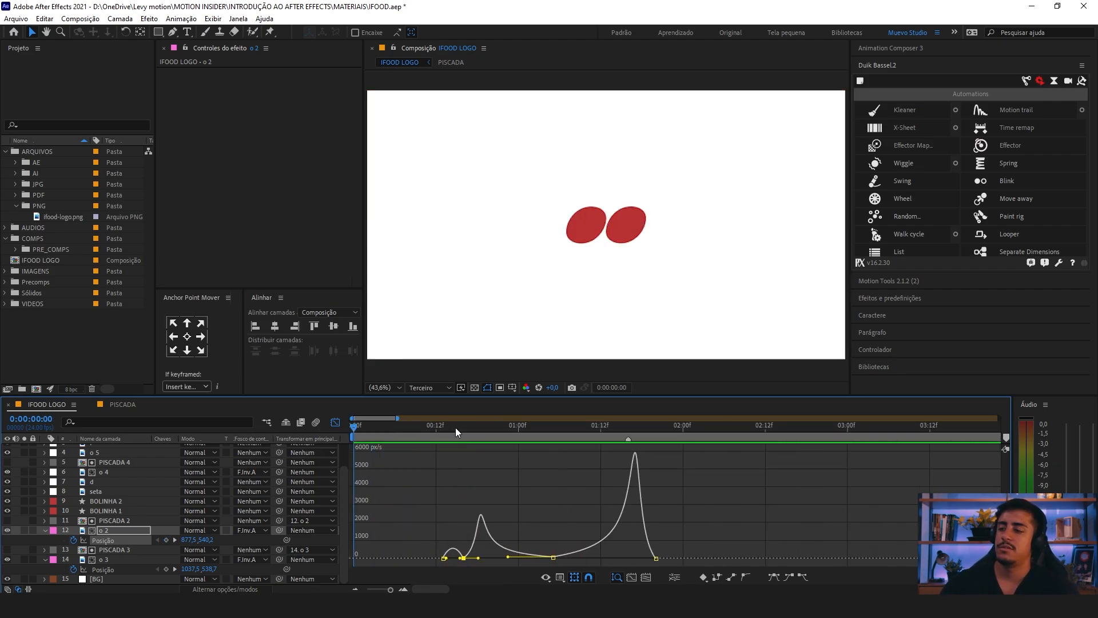
key("shift+F3")
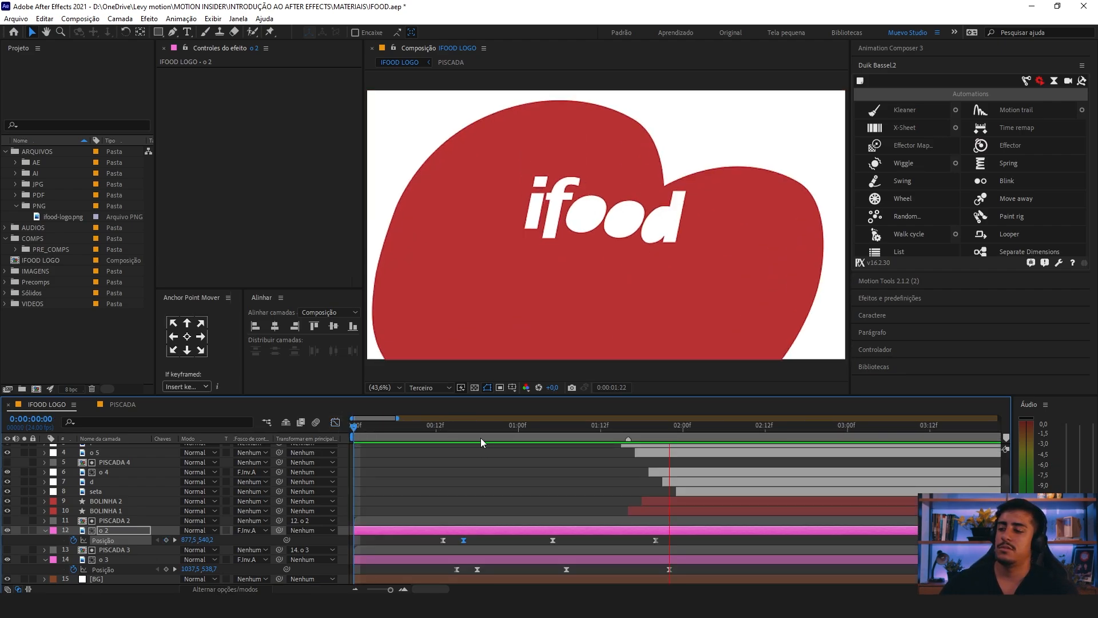
key("space")
Step: Lower o 2's second Position keyframe at 0:00:00:16 to 566,1 vertically, and lower o 3's second keyframe by a similar amount
left_click_drag(447, 430, 462, 434)
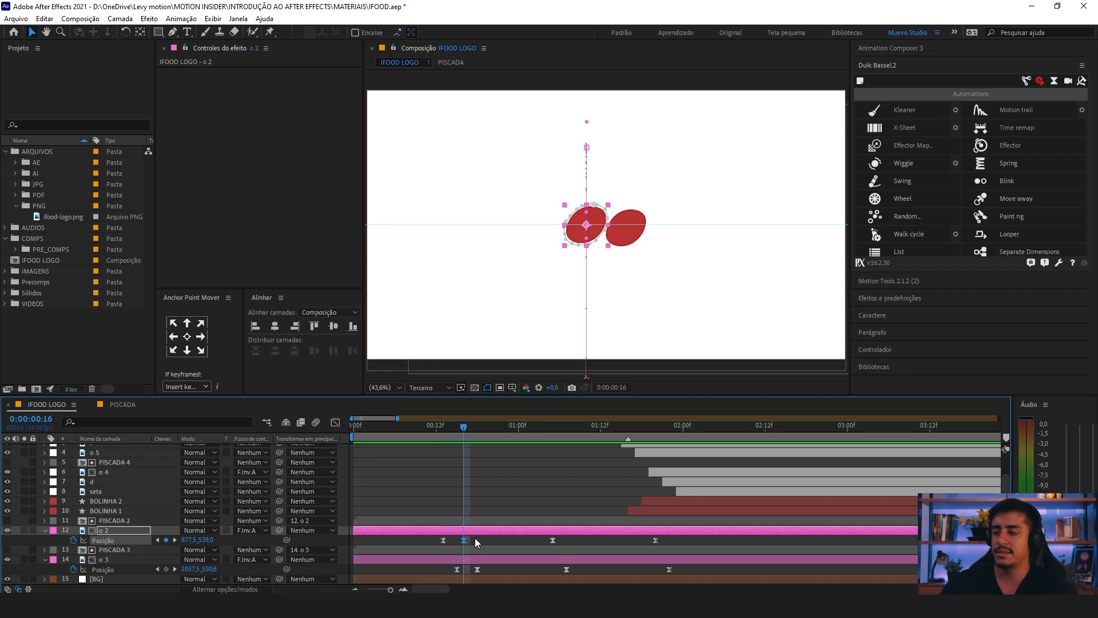
left_click_drag(209, 541, 355, 545)
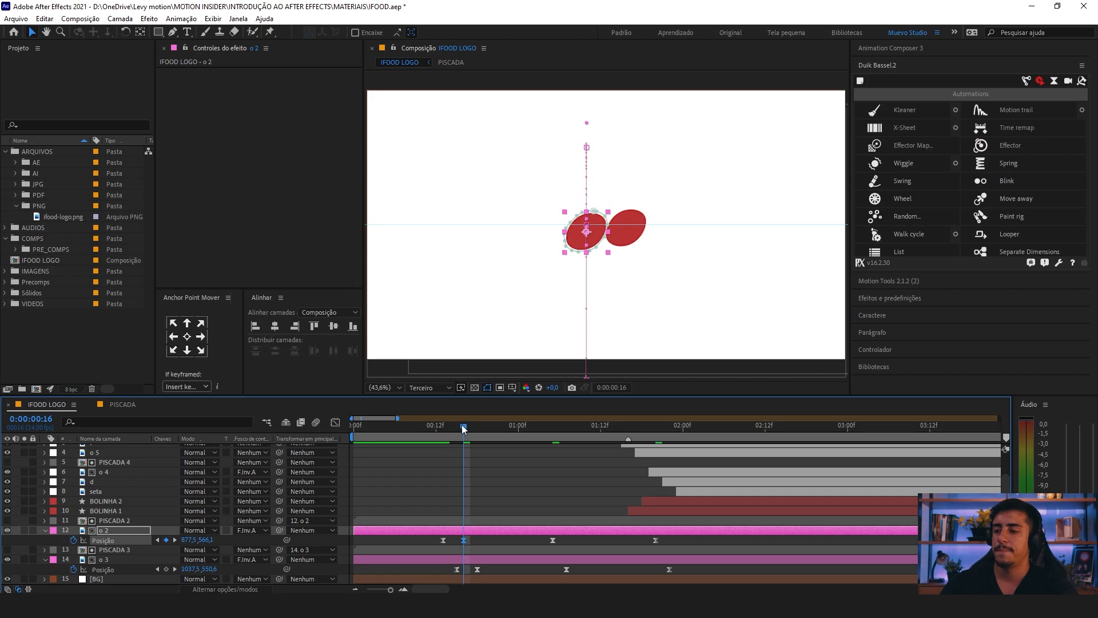
left_click_drag(464, 430, 477, 431)
left_click_drag(209, 569, 357, 573)
Step: Preview the deeper dip and the full logo animation from the beginning, showing more of the timeline
left_click_drag(457, 435, 261, 435)
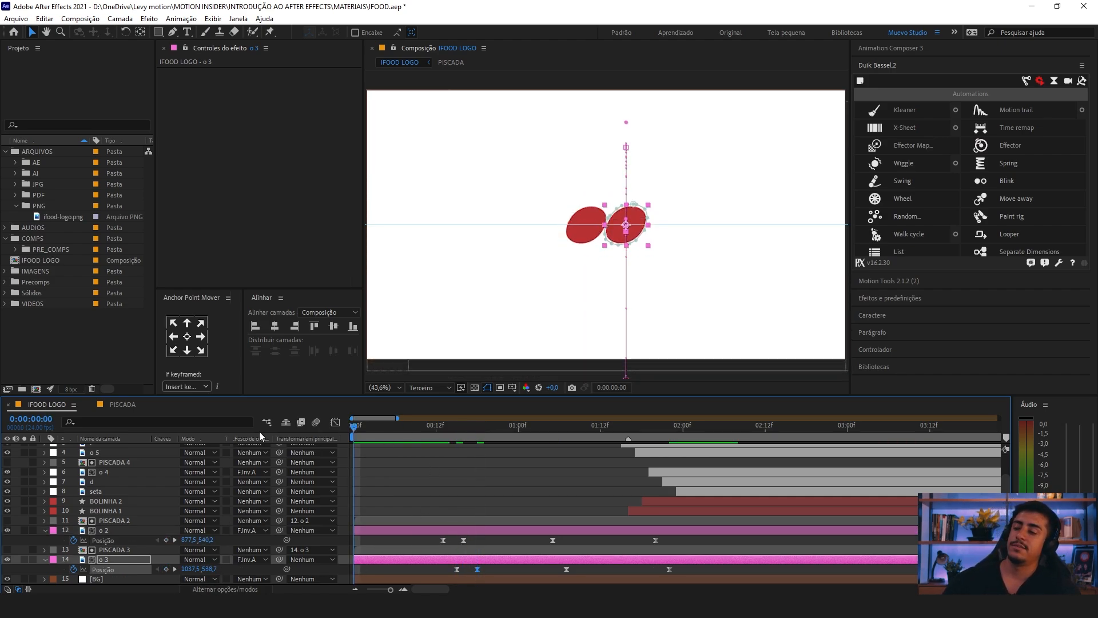
key("space")
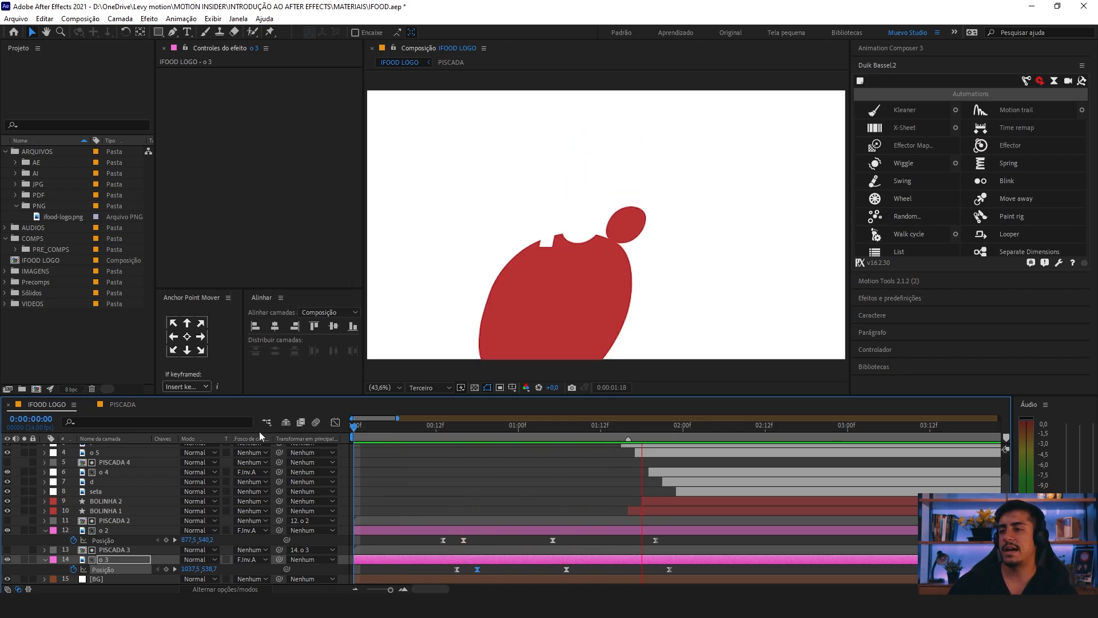
key("space")
key("minus")
key("minus")
key("space")
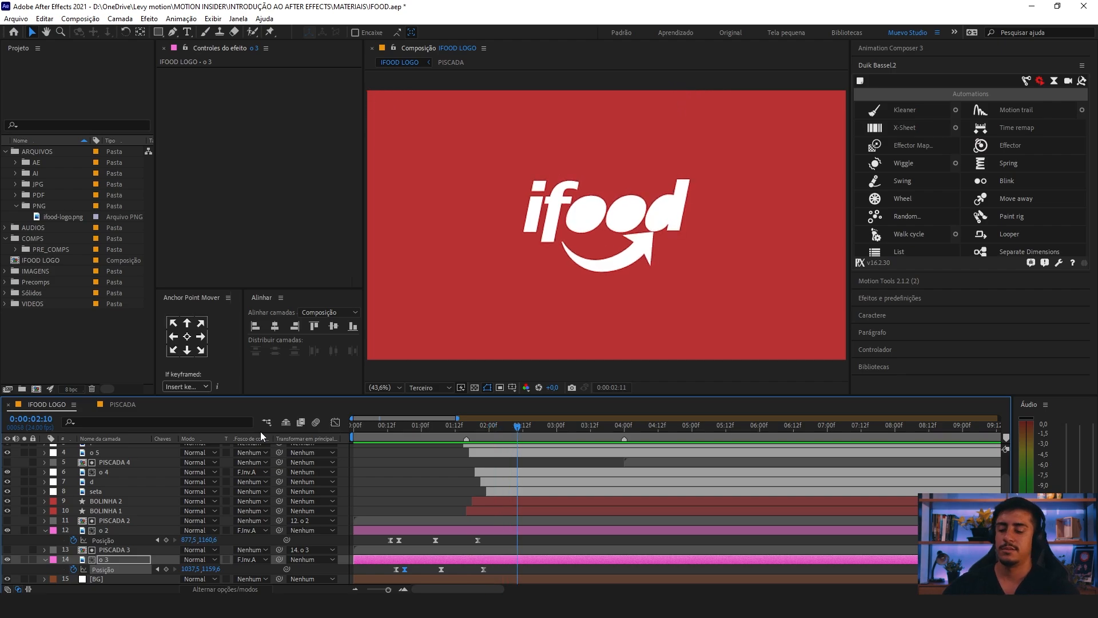
key("space")
key("space")
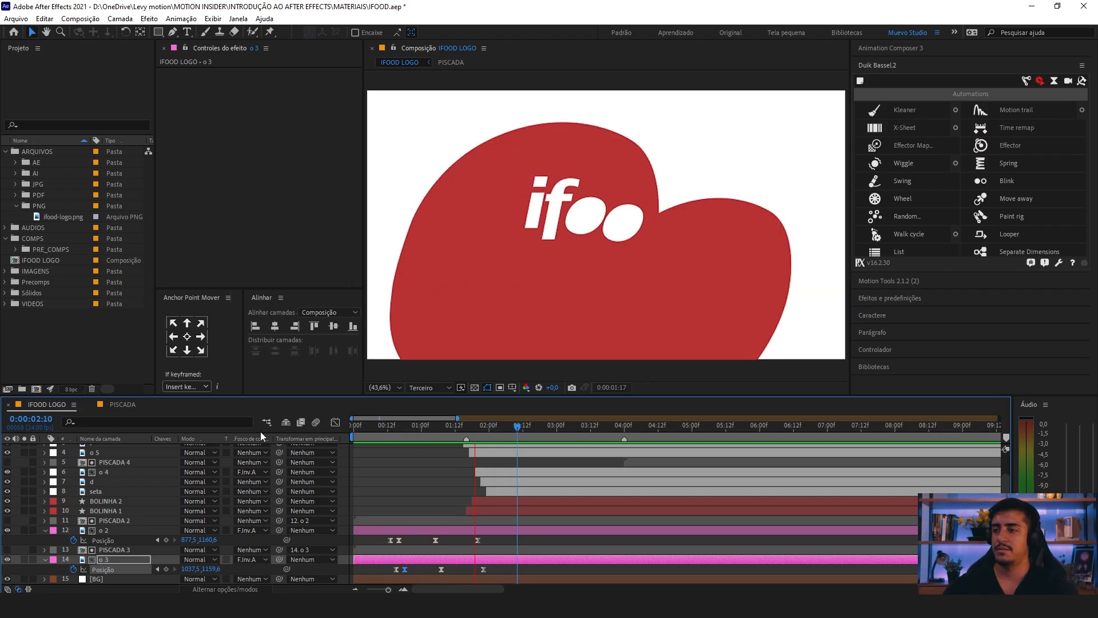
key("space")
key("minus")
key("space")
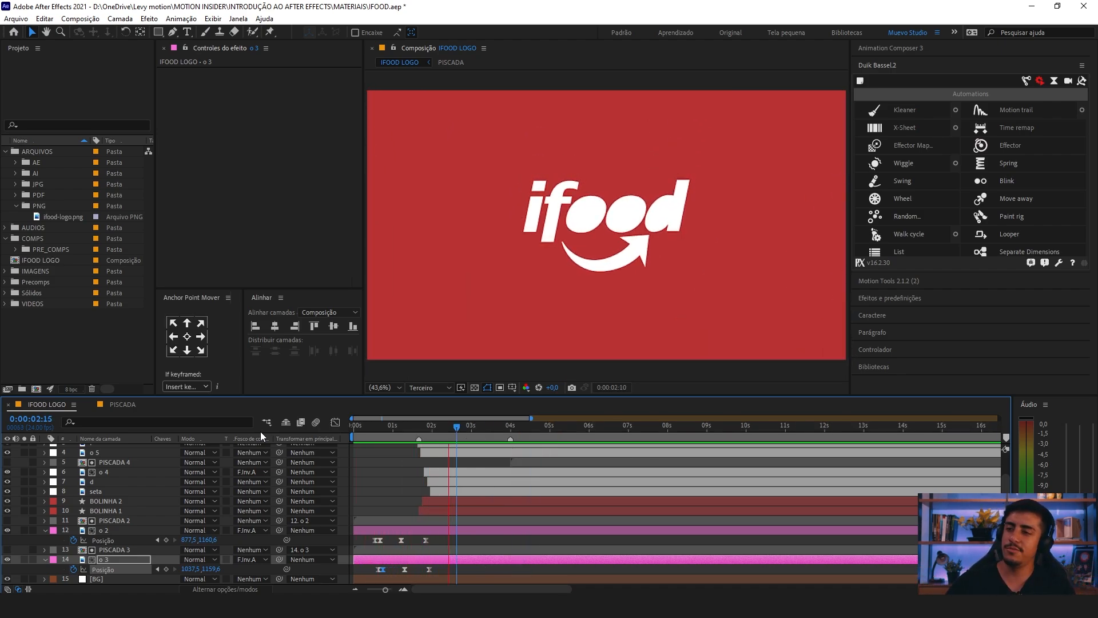
Step: Collapse the keyframed properties of all layers and keep the composition fitted in the viewer
left_click(375, 478)
key("u")
key("u")
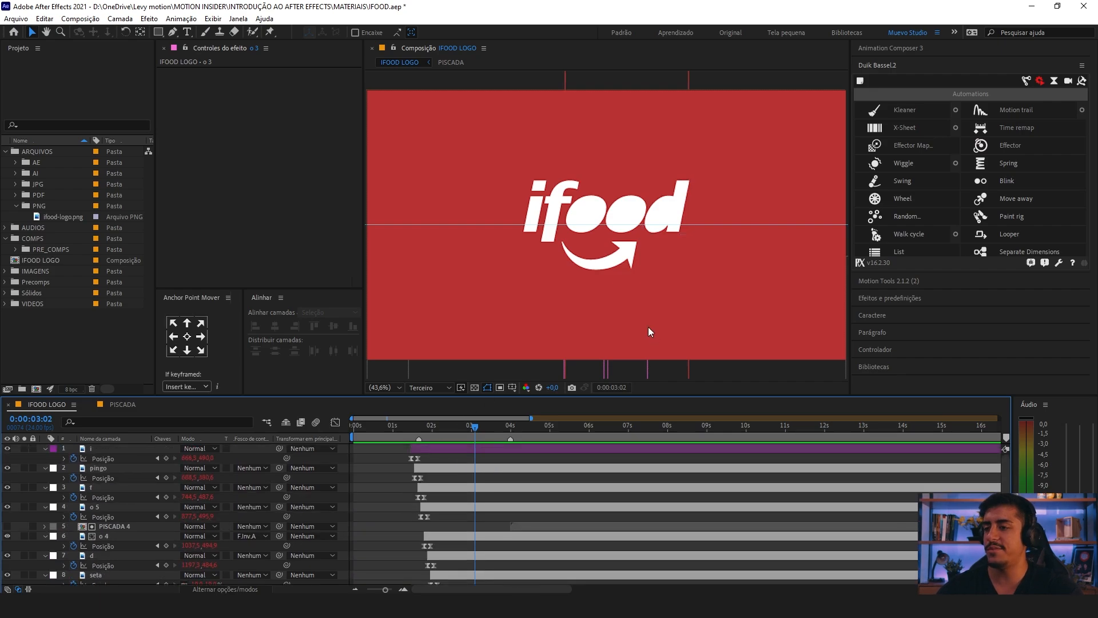
key("u")
left_click(384, 387)
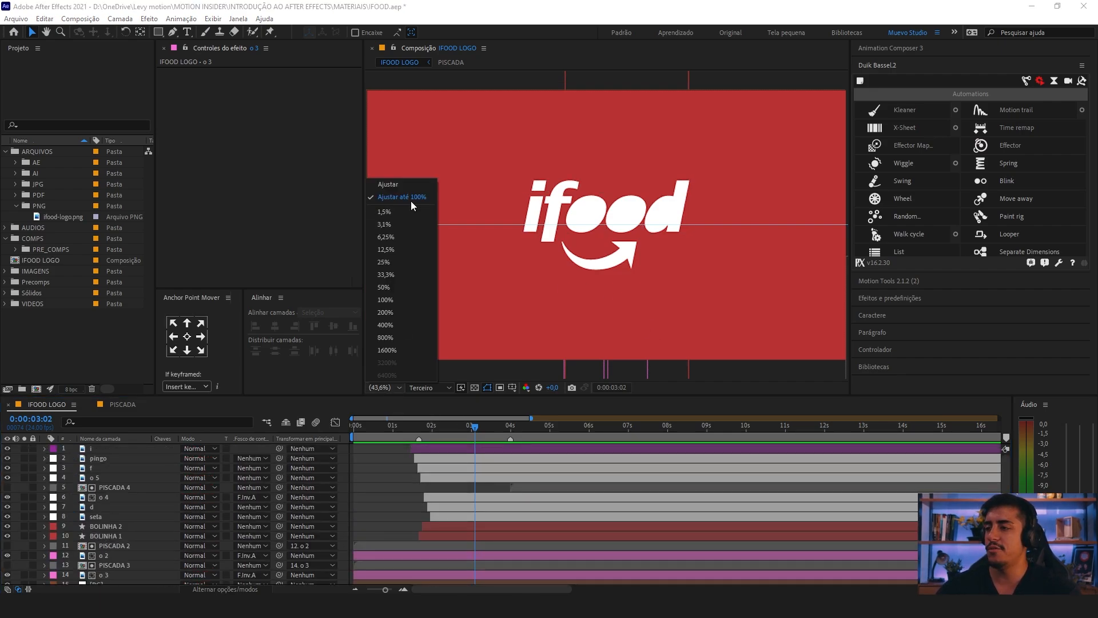
left_click(413, 191)
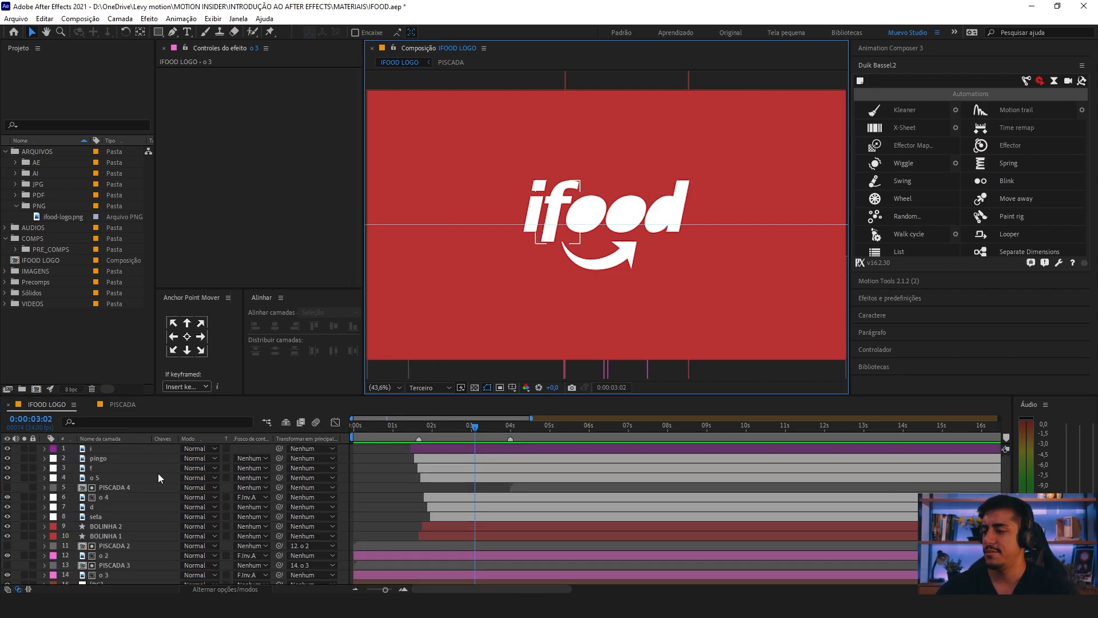
Step: Create a null object above all the logo layers at the top of the layer stack
right_click(80, 449)
right_click(73, 457)
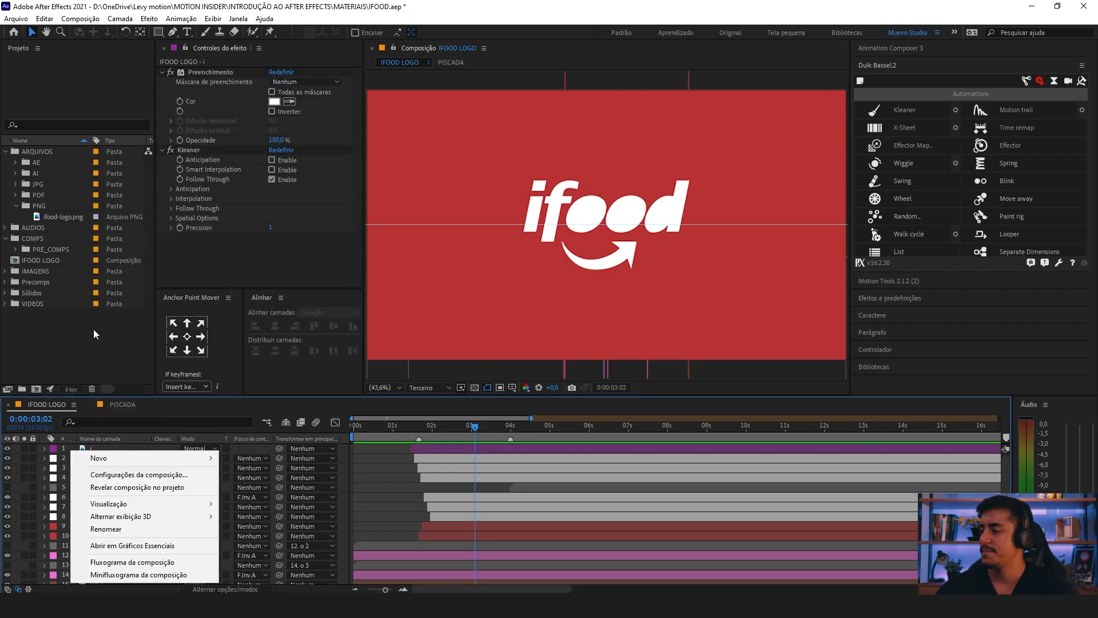
mouse_move(106, 457)
left_click(267, 525)
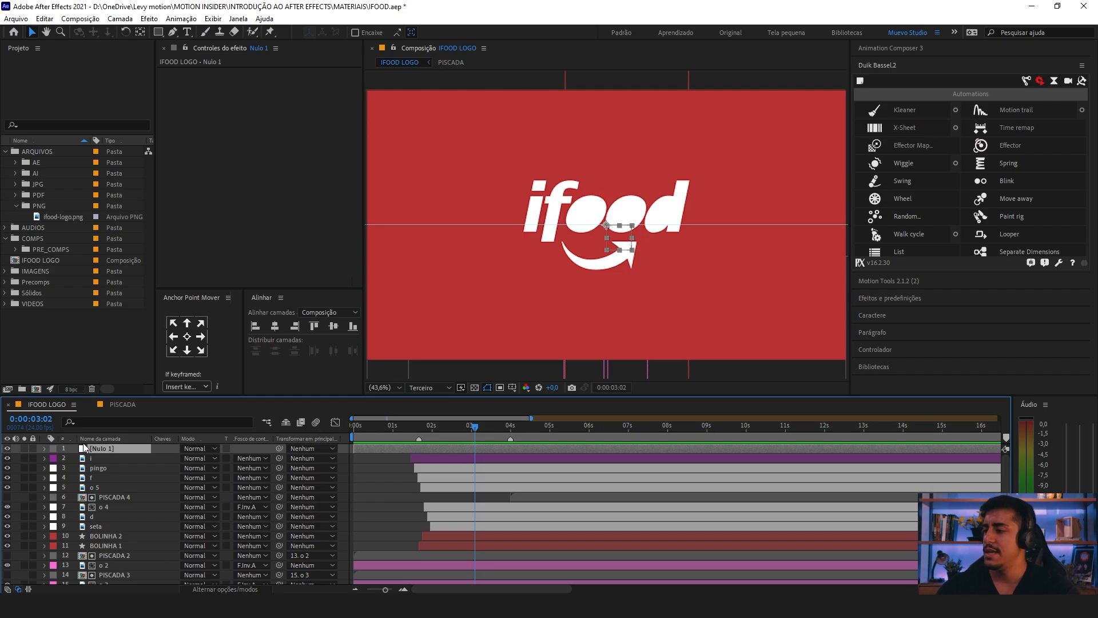
Step: Parent the logo layers from i through seta, including PISCADA 4, to the null layer Nulo 1
left_click(437, 460)
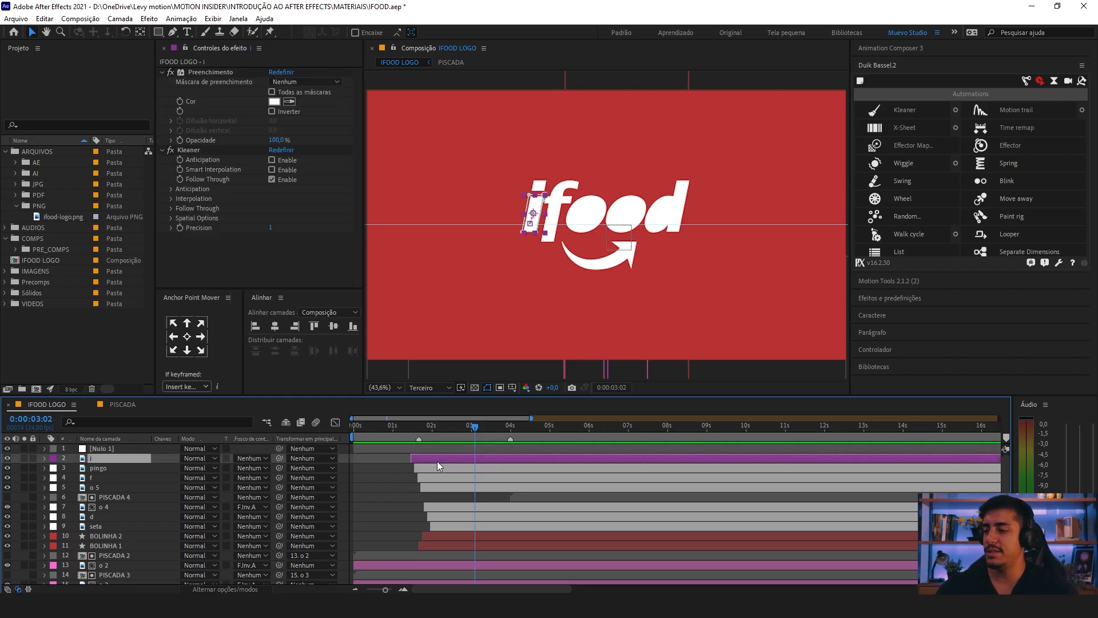
left_click(447, 523, "shift")
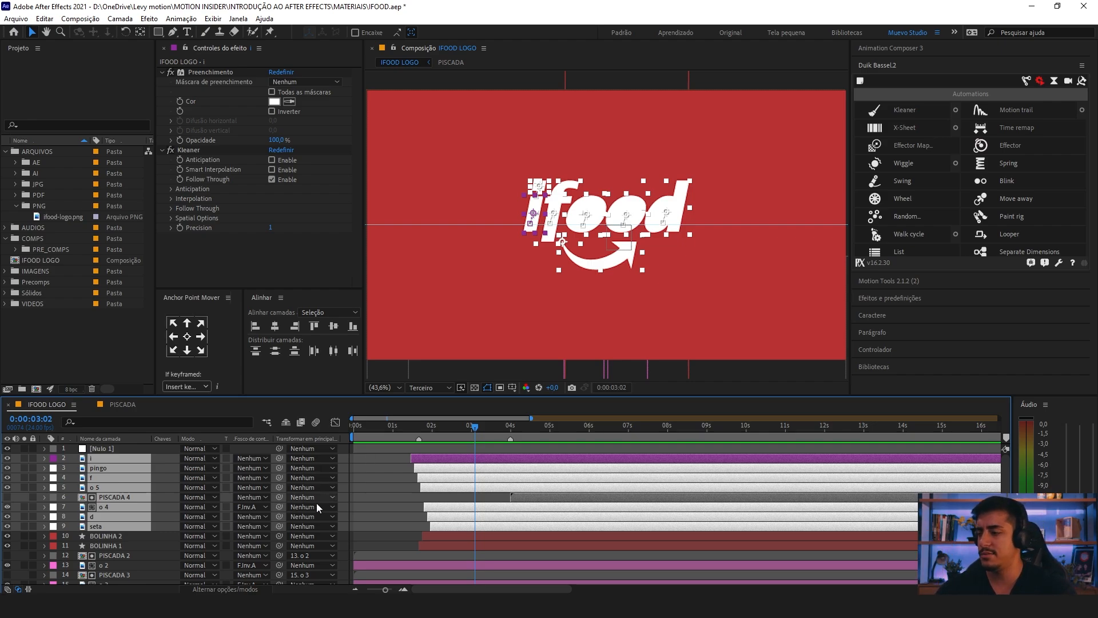
left_click_drag(74, 531, 116, 459)
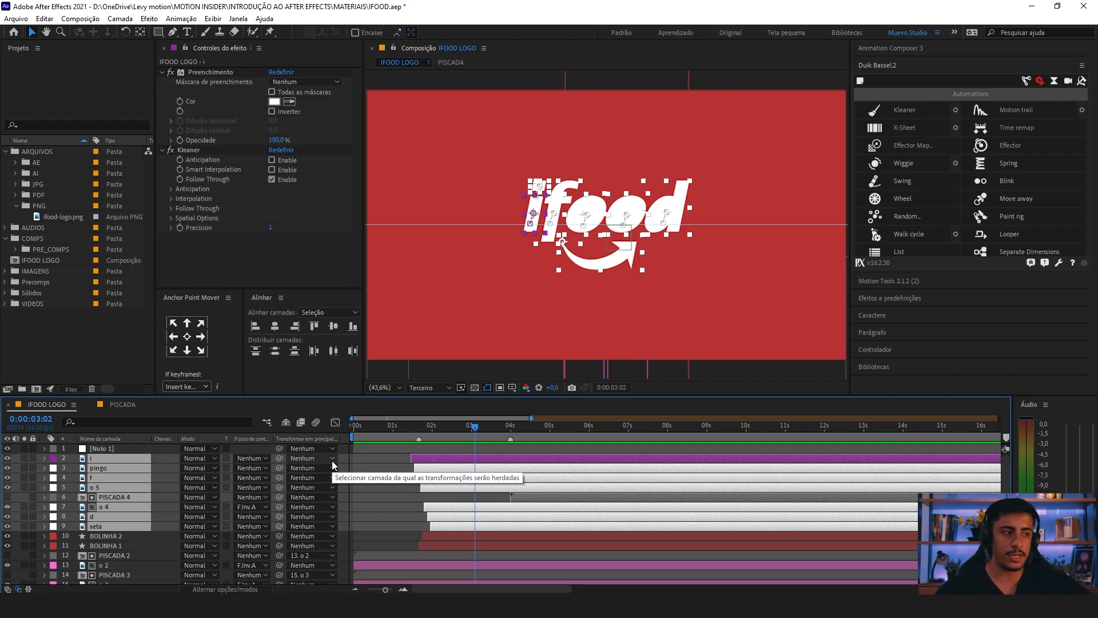
left_click_drag(279, 457, 119, 448)
Step: Rename the null layer as CONTROLE GERAL
left_click(101, 451)
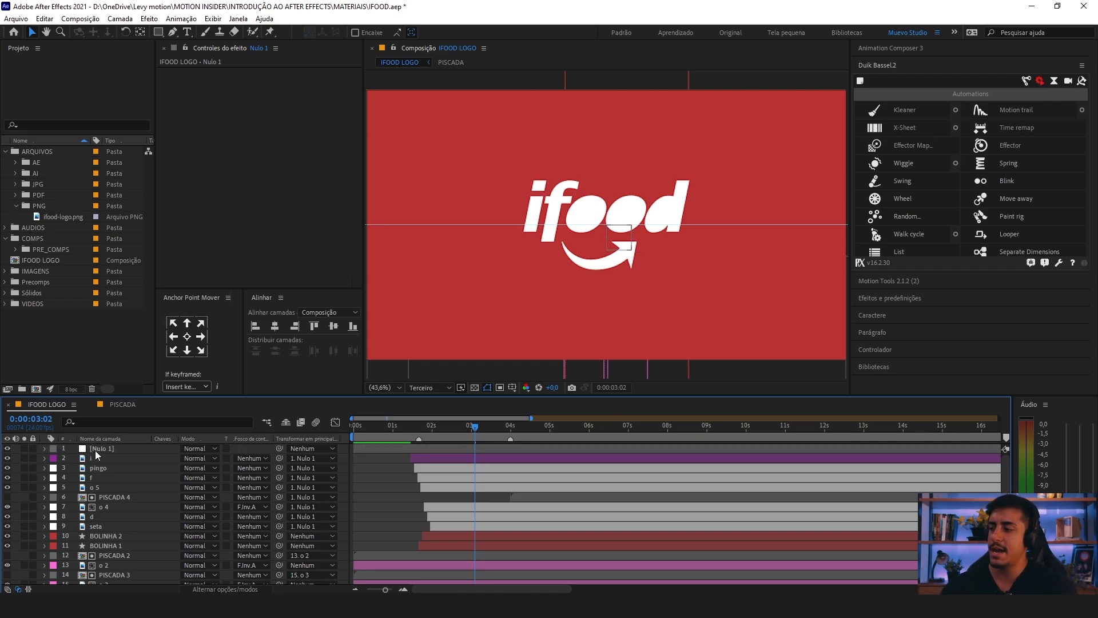
key("Return")
type("CONT")
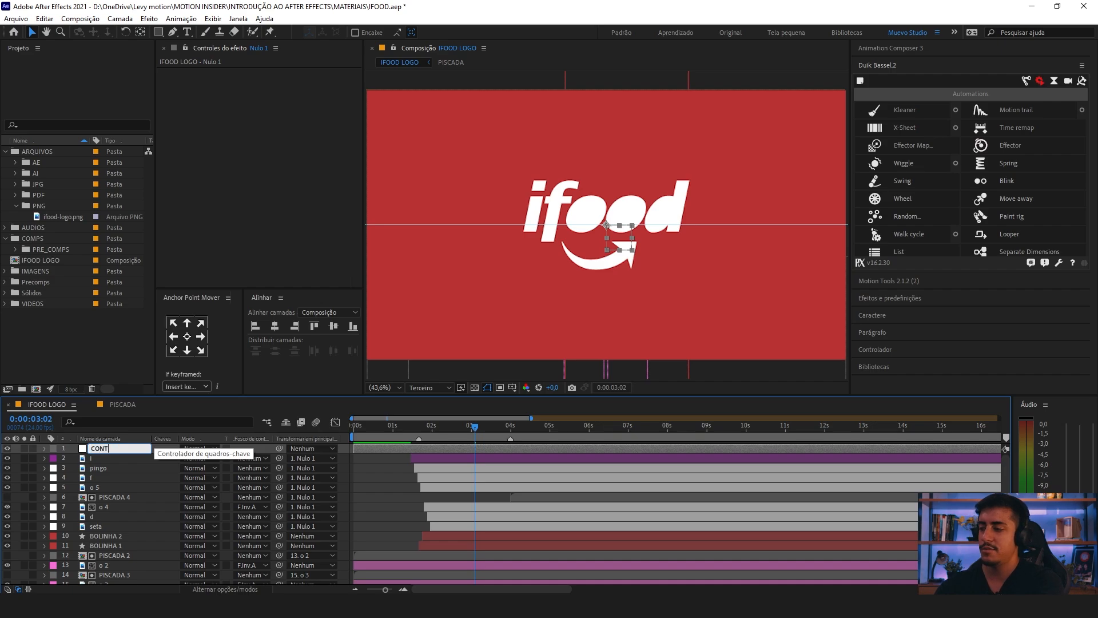
type("ROLE GERA")
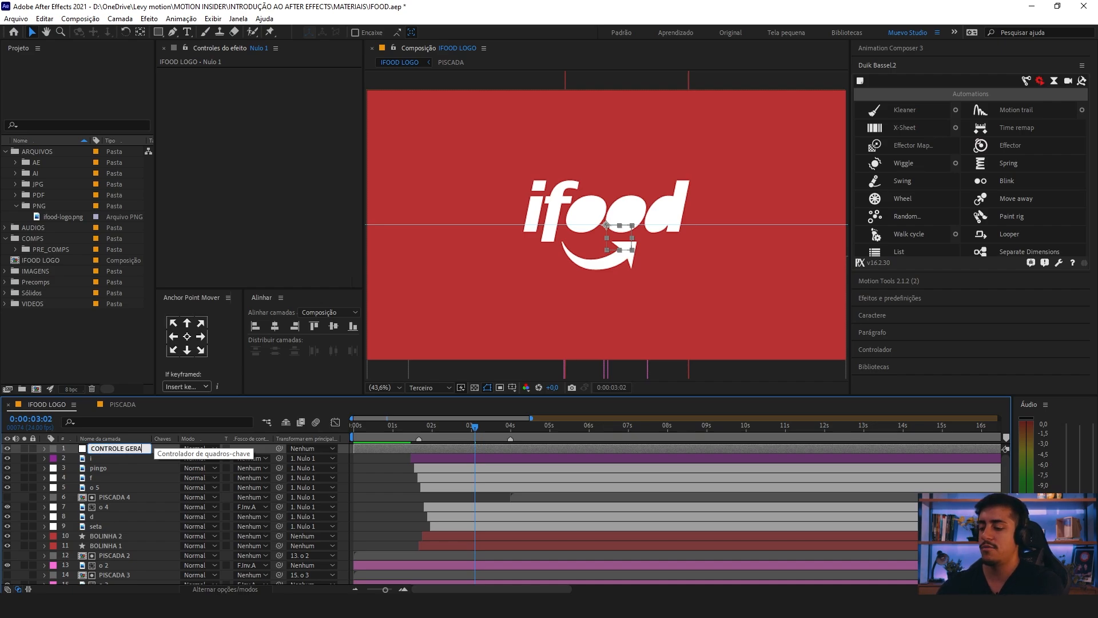
type("L")
key("Return")
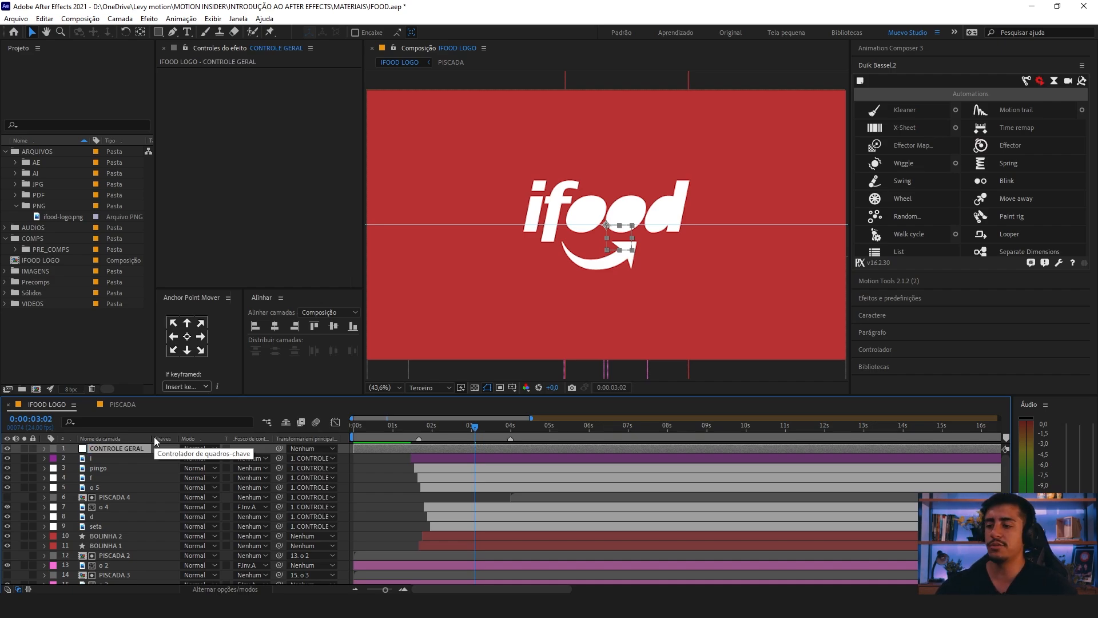
Step: Add a 100% Scale keyframe to the CONTROLE GERAL null at 0:00:02:04
left_click(108, 457)
left_click(105, 522, "shift")
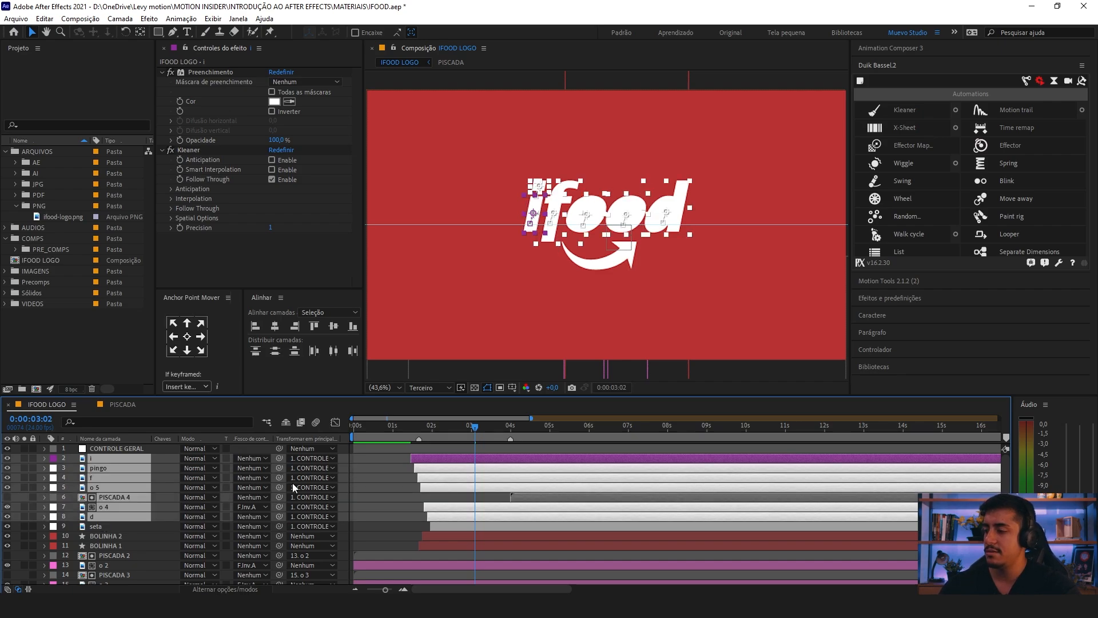
left_click(395, 526)
mouse_move(608, 243)
left_mouse_down()
mouse_move(588, 186)
mouse_move(539, 276)
mouse_move(530, 266)
mouse_move(606, 222)
mouse_move(657, 220)
mouse_move(620, 226)
left_mouse_up()
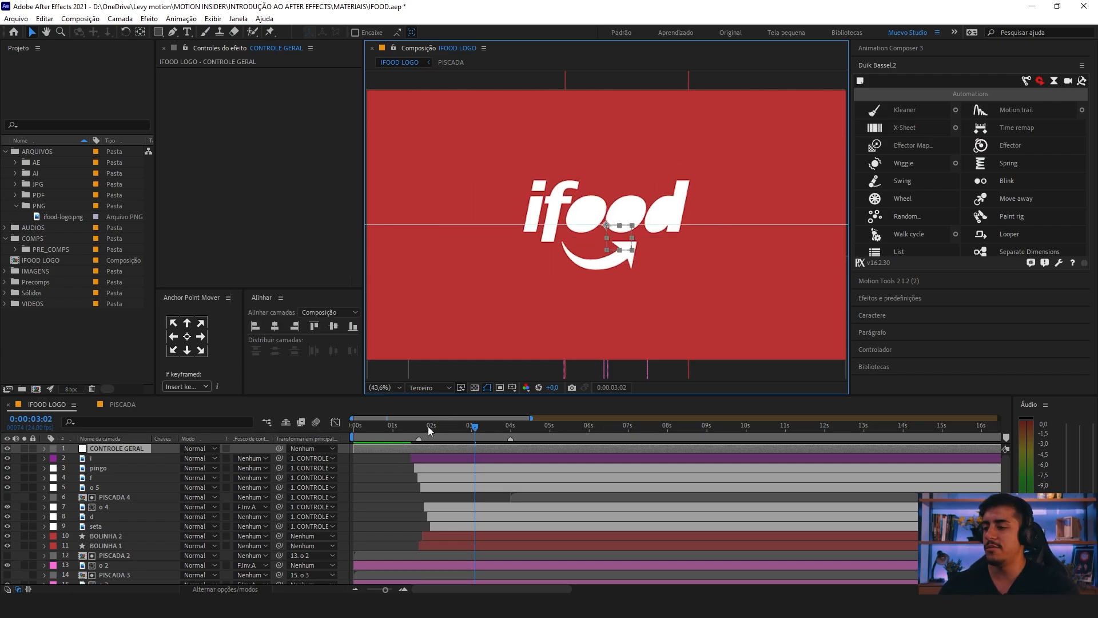
mouse_move(431, 429)
left_mouse_down()
mouse_move(407, 428)
mouse_move(451, 433)
mouse_move(424, 430)
mouse_move(438, 431)
left_mouse_up()
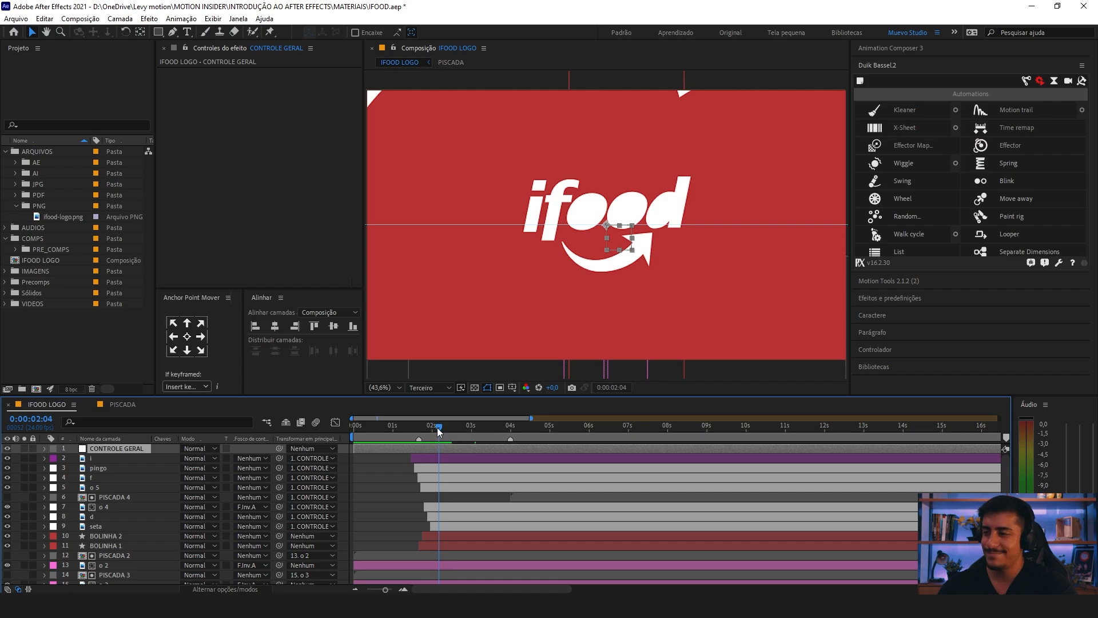
key("s")
left_click(100, 458)
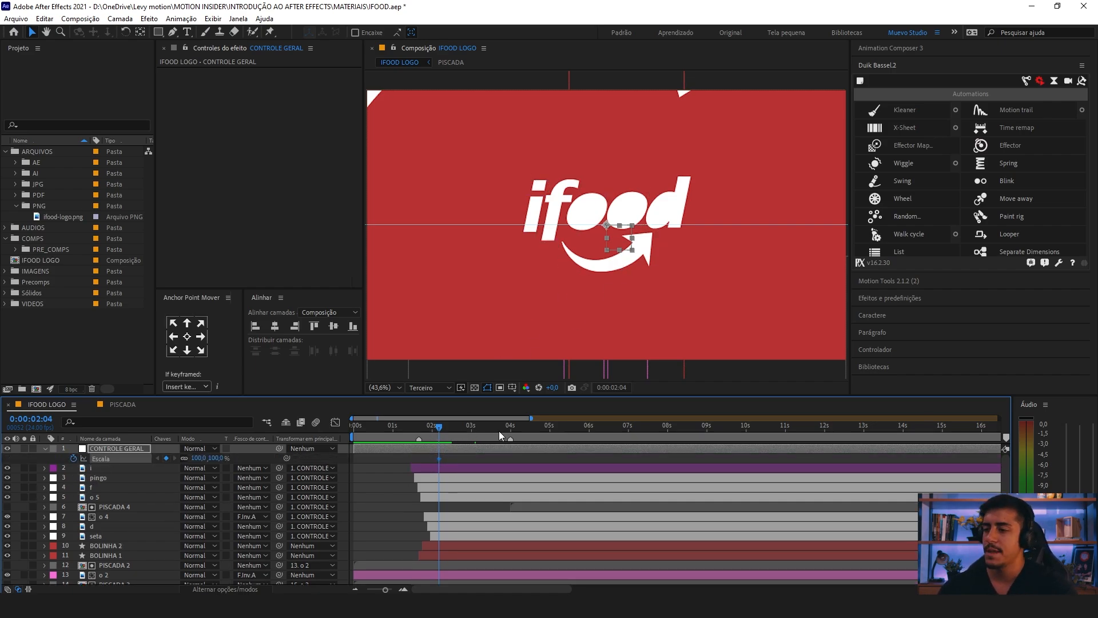
Step: Set CONTROLE GERAL's Scale to 66% at 0:00:03:15 and apply Easy Ease to both Scale keyframes
left_click_drag(437, 425, 494, 439)
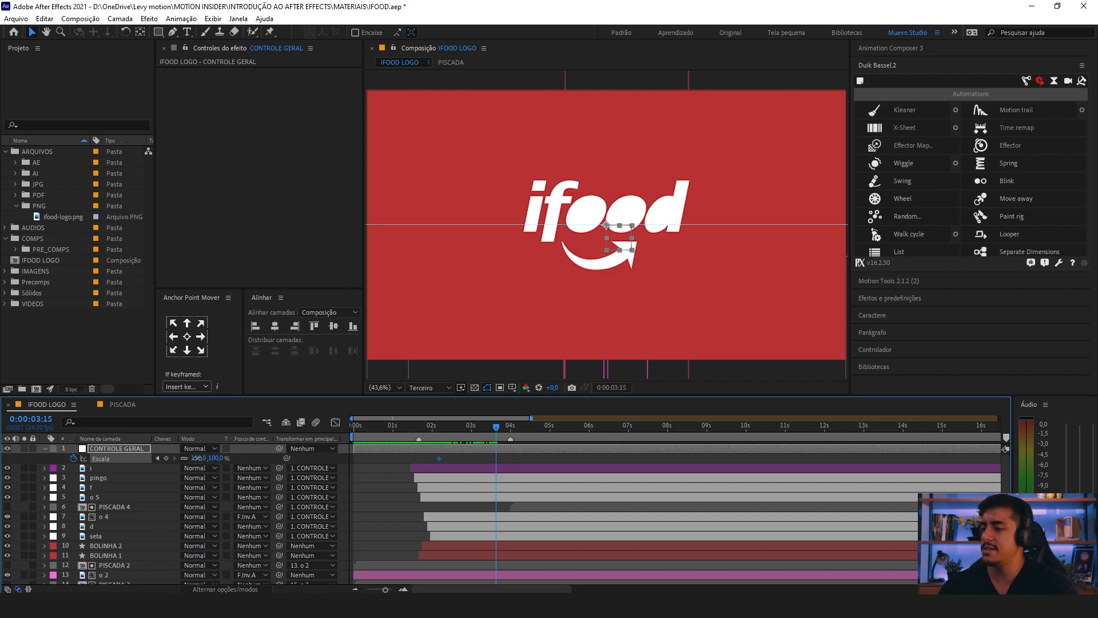
left_click_drag(196, 458, 182, 460)
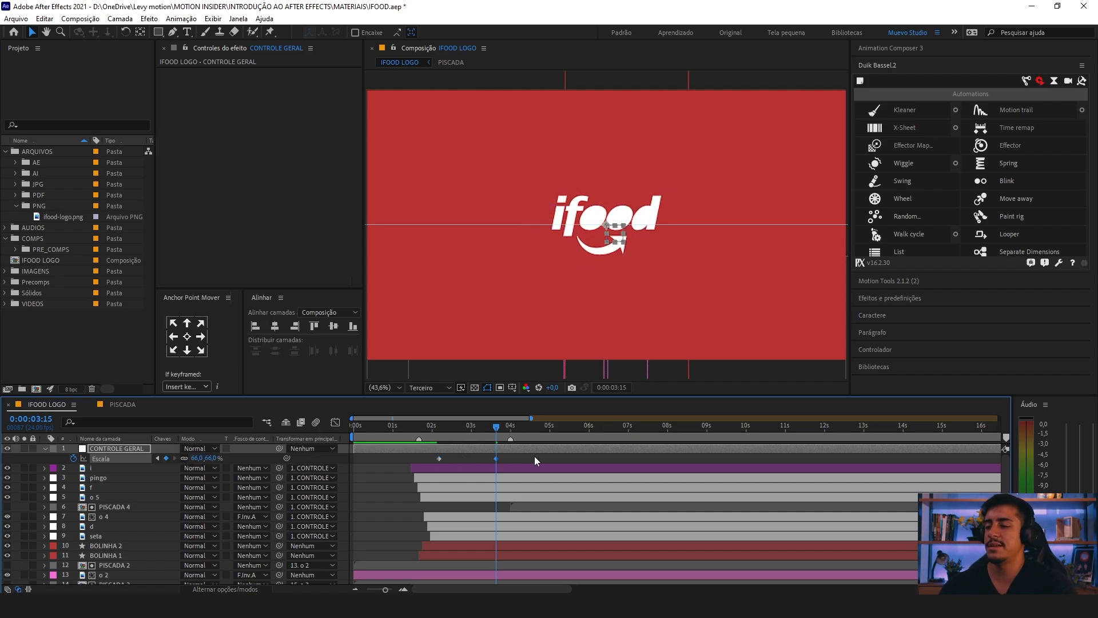
left_click_drag(515, 457, 414, 472)
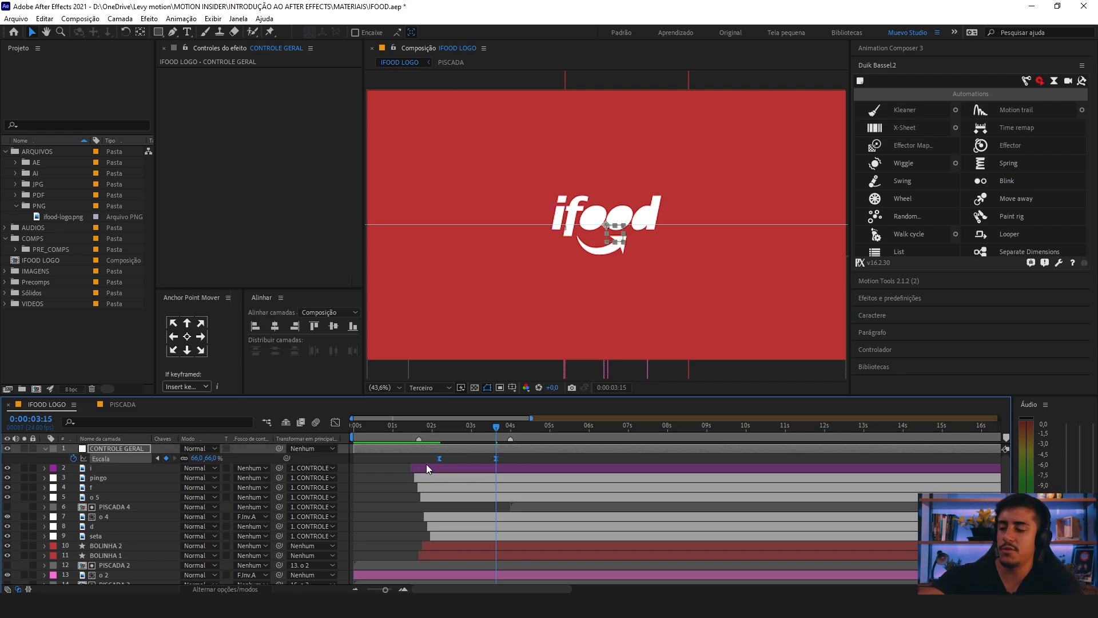
Step: Lengthen the influence handles of both Scale keyframes in the speed graph to form a sharp central speed peak
left_click(335, 423)
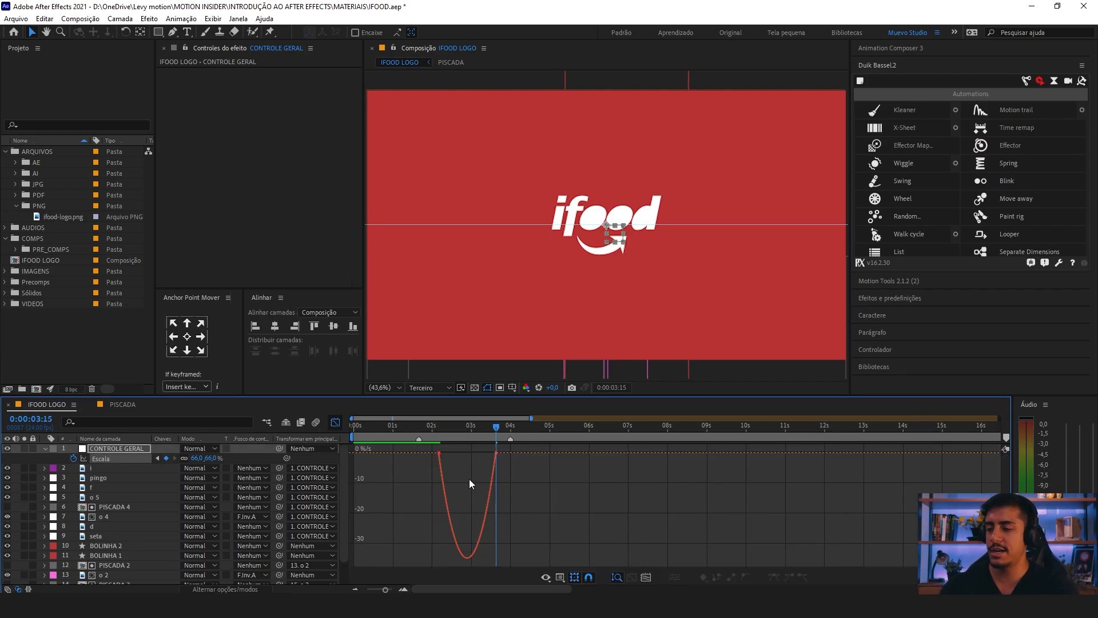
key("Delete")
key("ctrl+z")
left_click_drag(524, 470, 566, 490)
key("=")
key("=")
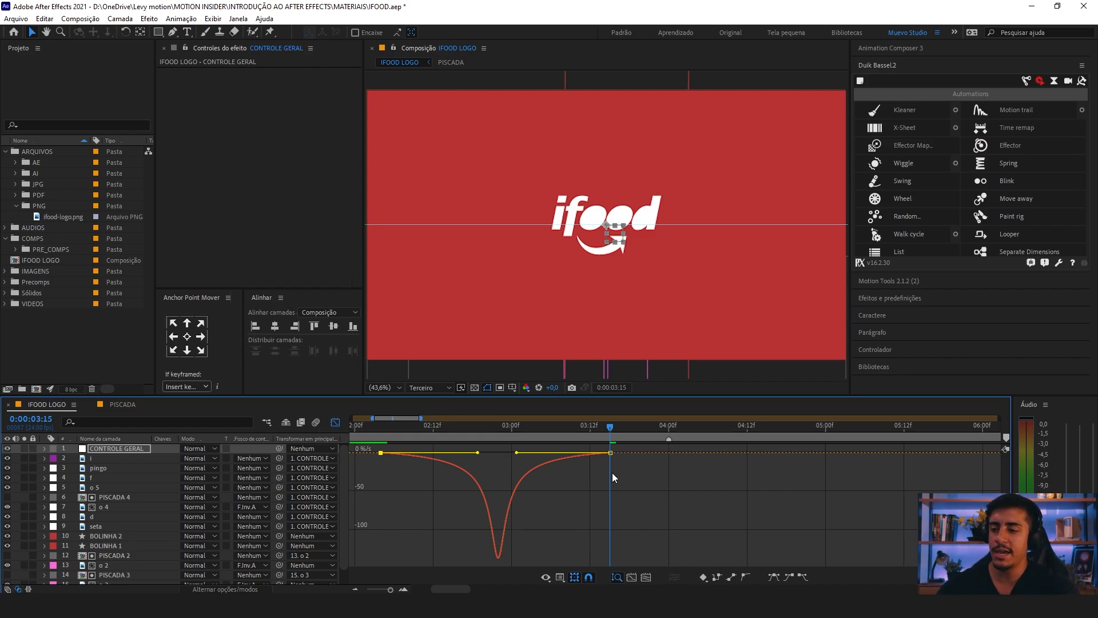
left_click_drag(612, 460, 375, 548)
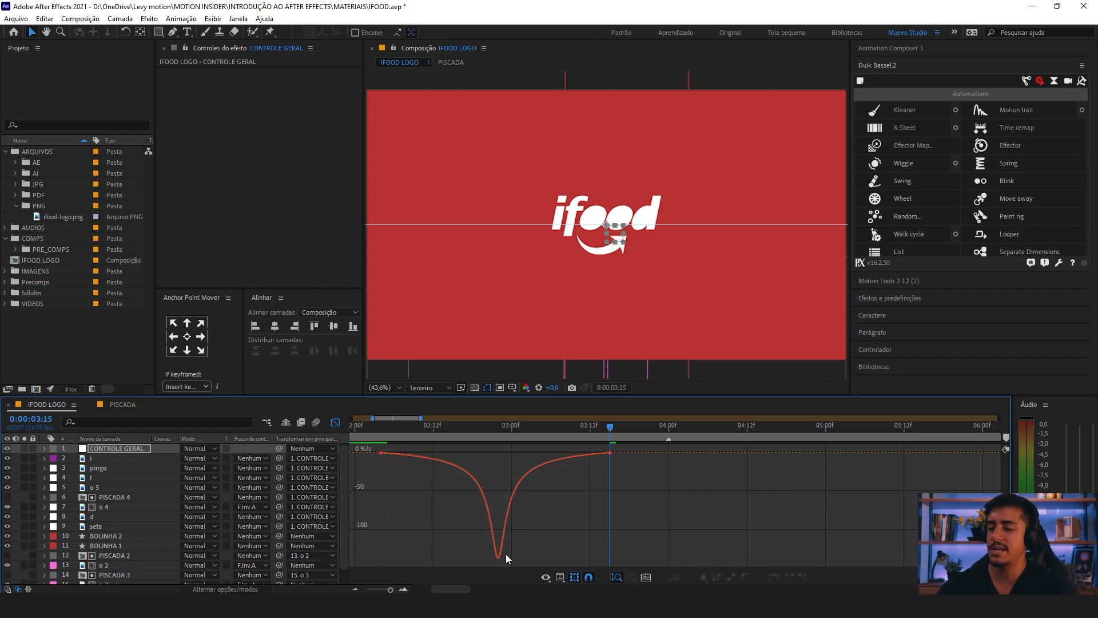
mouse_move(473, 445)
left_mouse_down()
mouse_move(376, 462)
mouse_move(470, 453)
left_mouse_up()
Step: Return to the layer view with the Scale keyframes shown and preview the logo shrinking from about 0:00:02:03
left_click(376, 424)
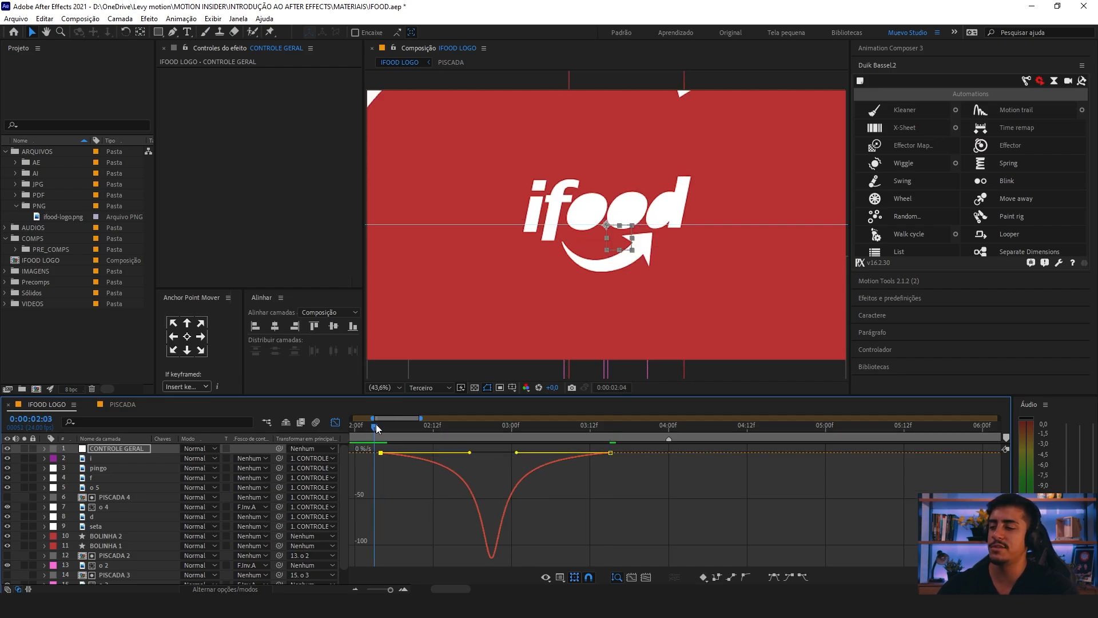
scroll(376, 424, "down", 2)
left_click_drag(391, 483, 570, 496)
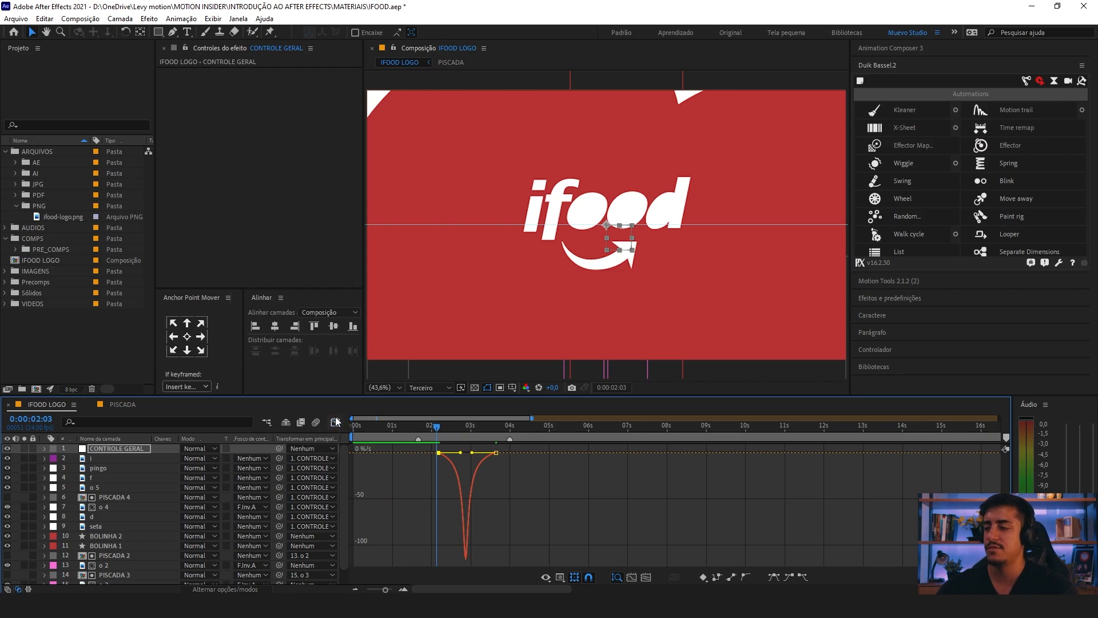
left_click(336, 422)
key("u")
key("space")
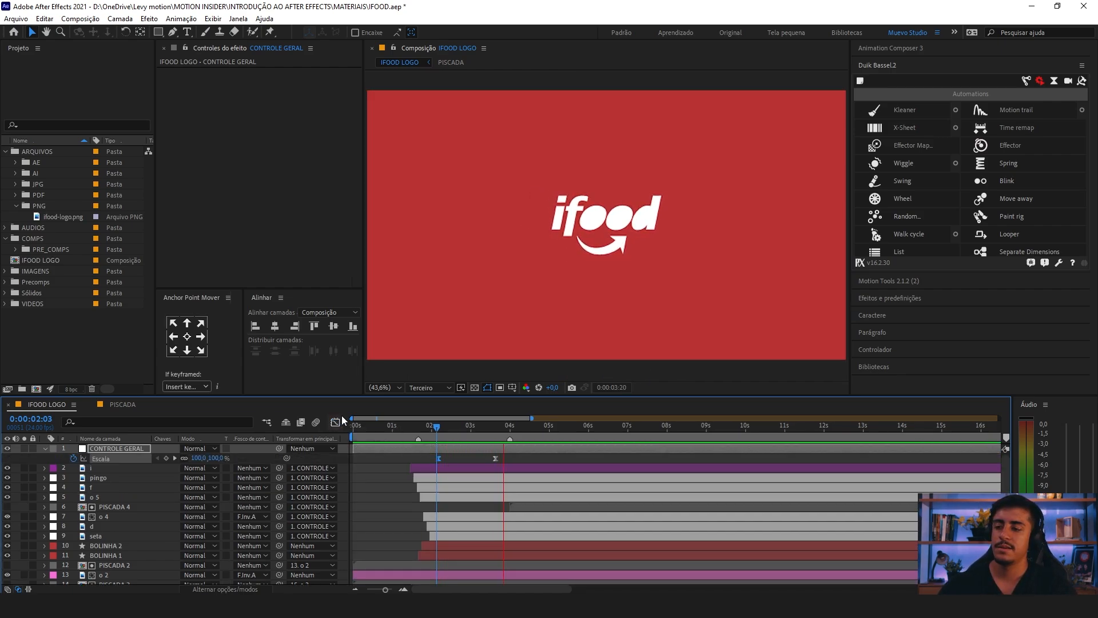
key("space")
key("space")
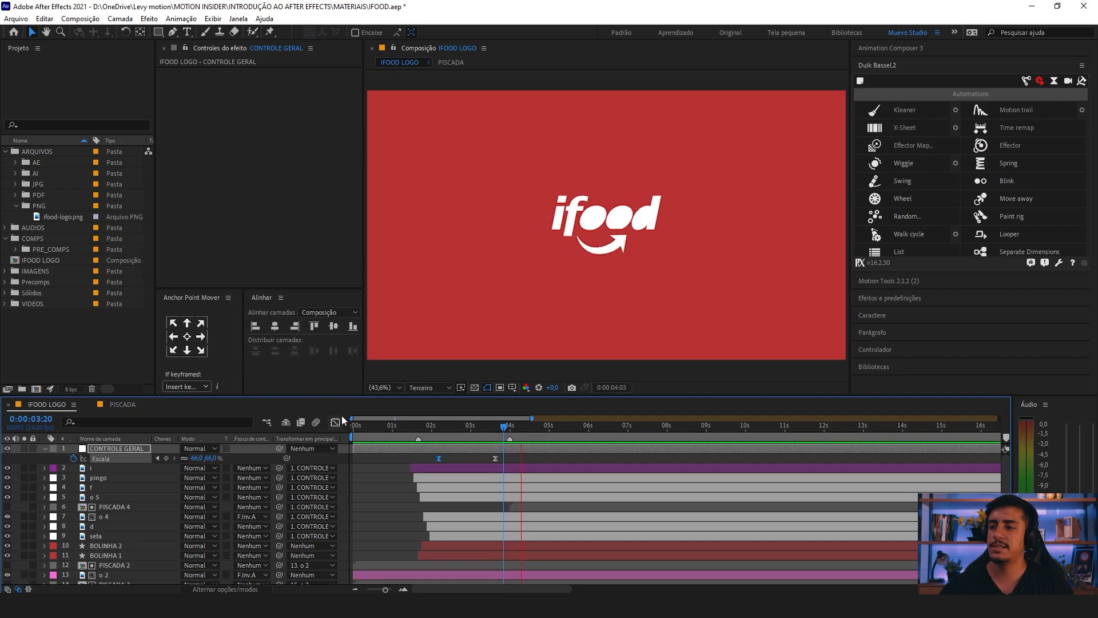
key("space")
Step: Move CONTROLE GERAL's second Scale keyframe to 0:00:03:19 and set its value to 58%
left_click(495, 430)
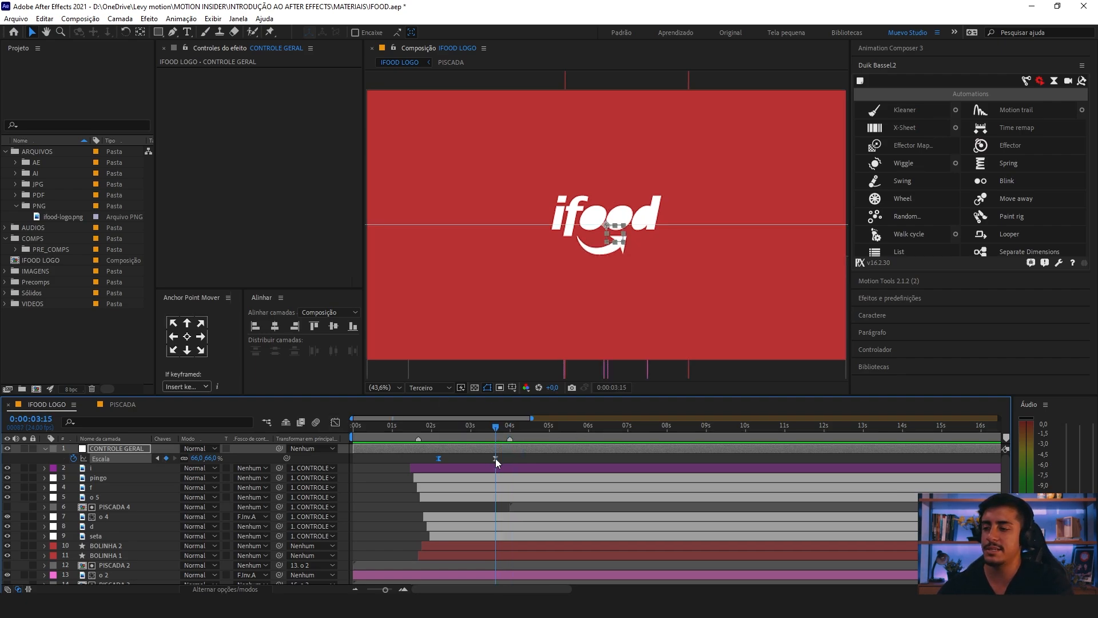
left_click_drag(496, 459, 502, 459)
left_click(502, 432)
left_click_drag(199, 457, 195, 458)
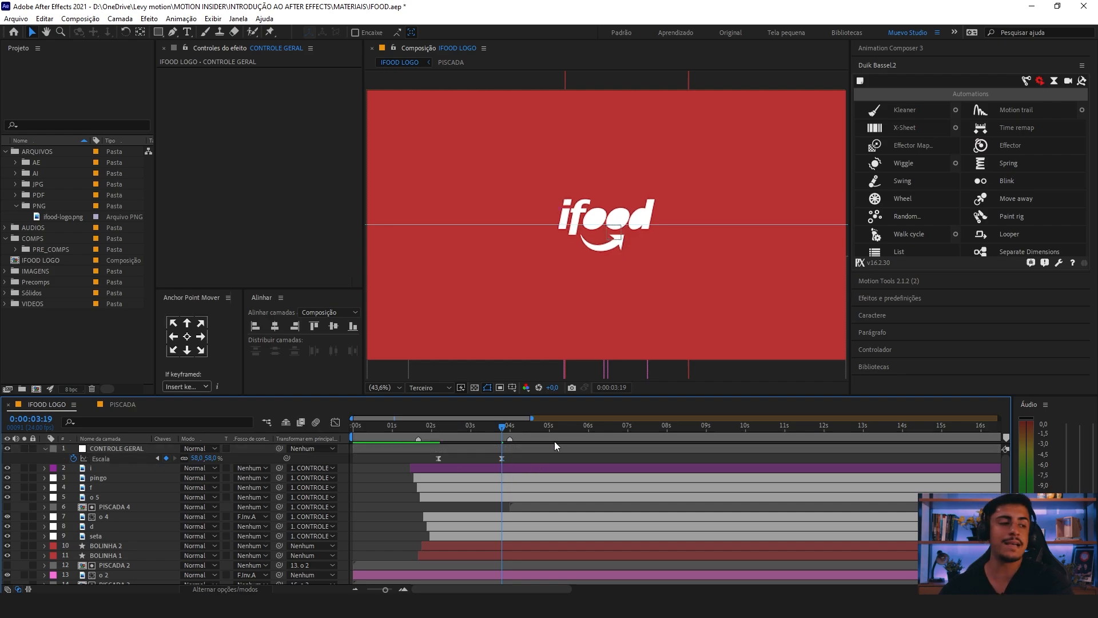
Step: Collapse CONTROLE GERAL's properties and preview the full logo animation from the beginning
key("space")
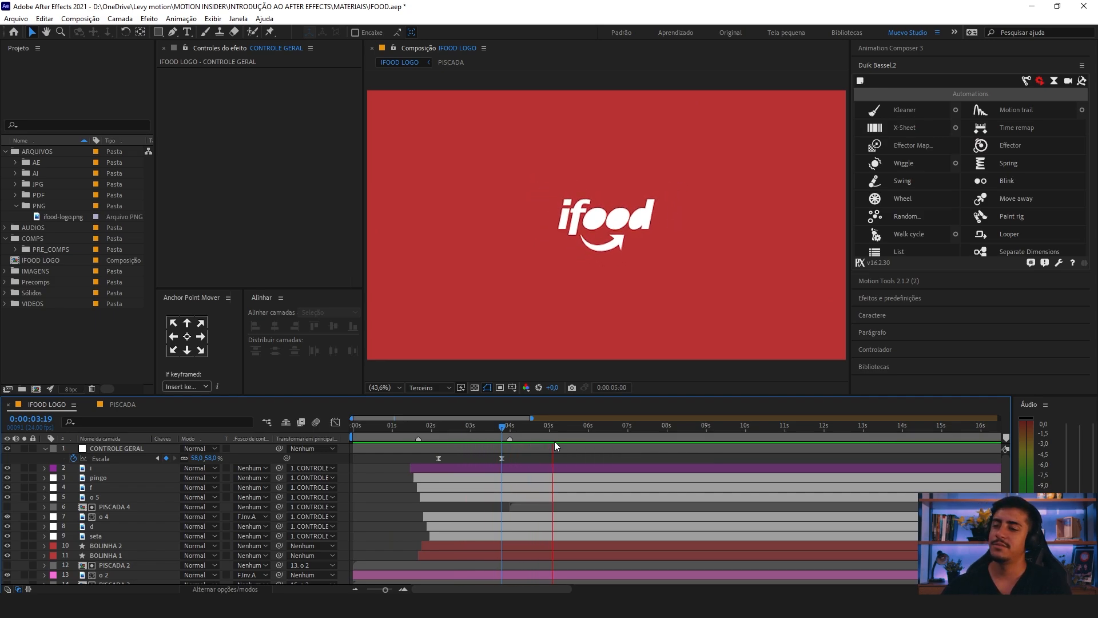
key("space")
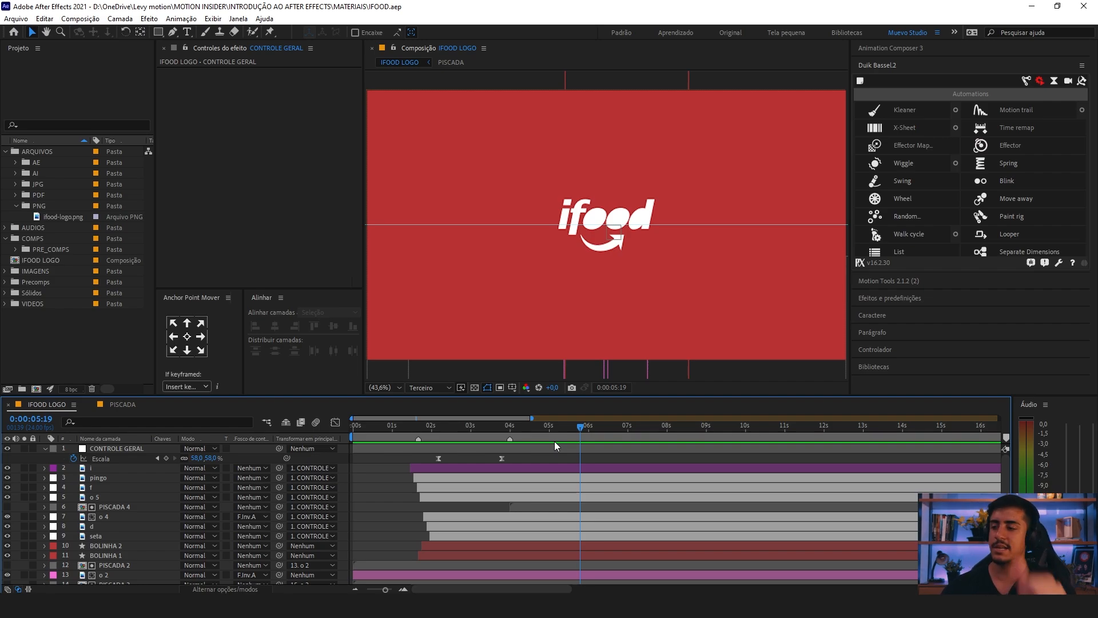
left_click(44, 448)
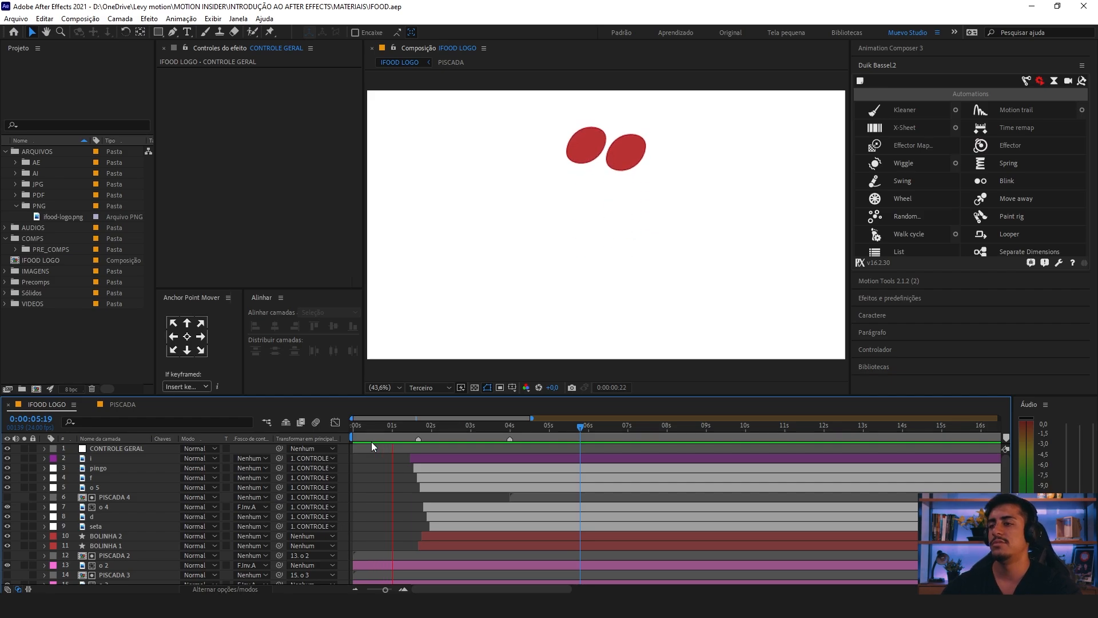
left_click_drag(354, 427, 332, 427)
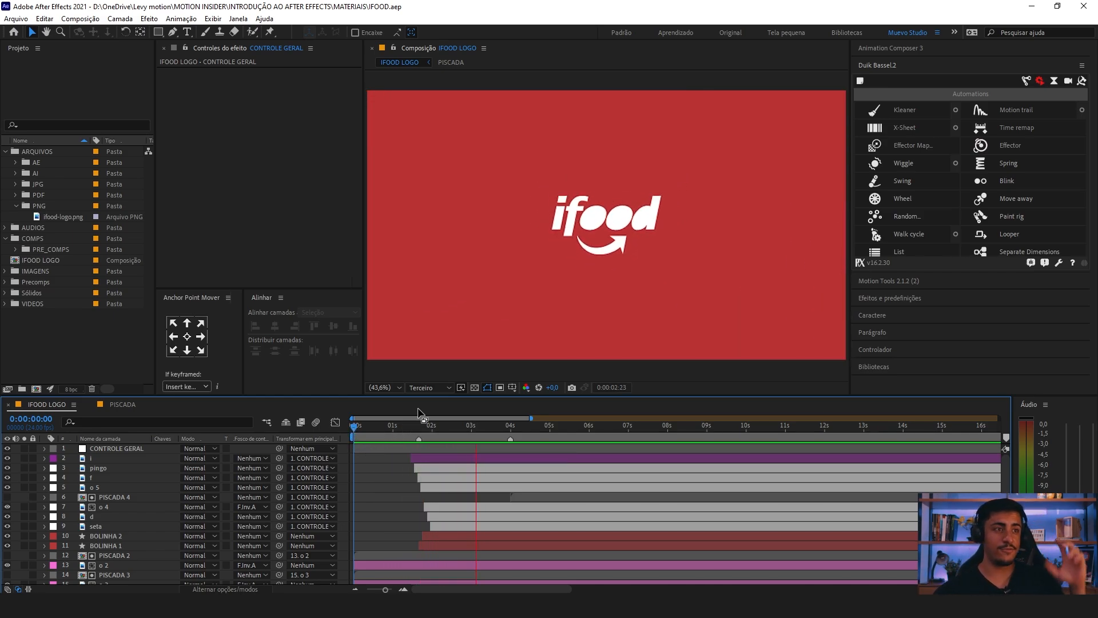
key("space")
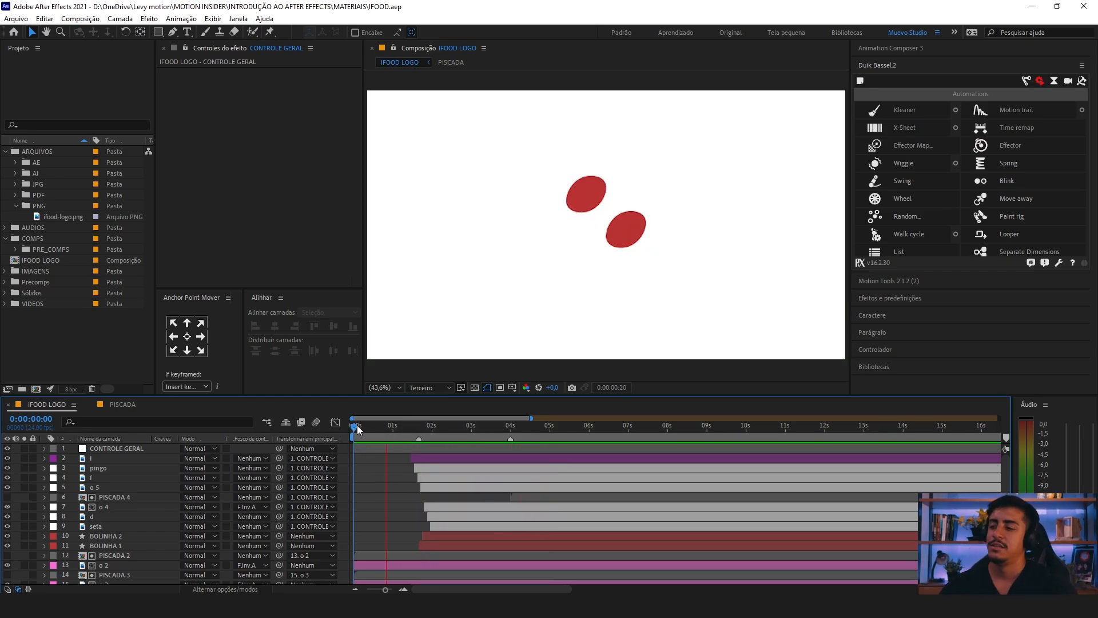
Step: Shift the PISCADA 2 and PISCADA 3 layers to start at about 0:00:00:09 and preview the blink timing
scroll(389, 498, "up", 2)
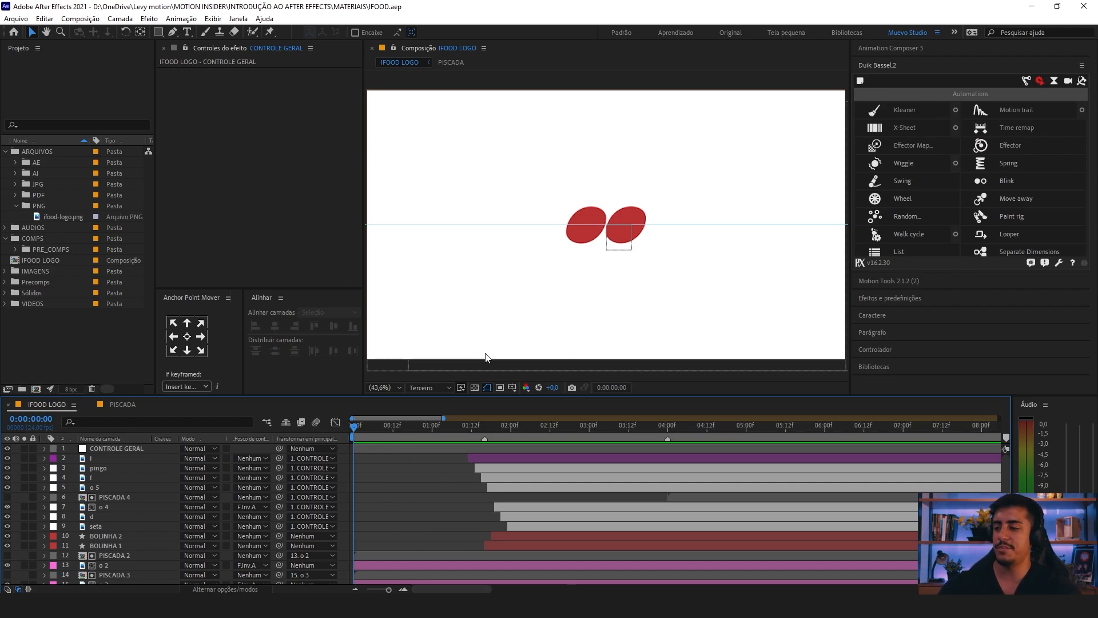
left_click(592, 215)
left_click(629, 218, "shift")
left_click(426, 478)
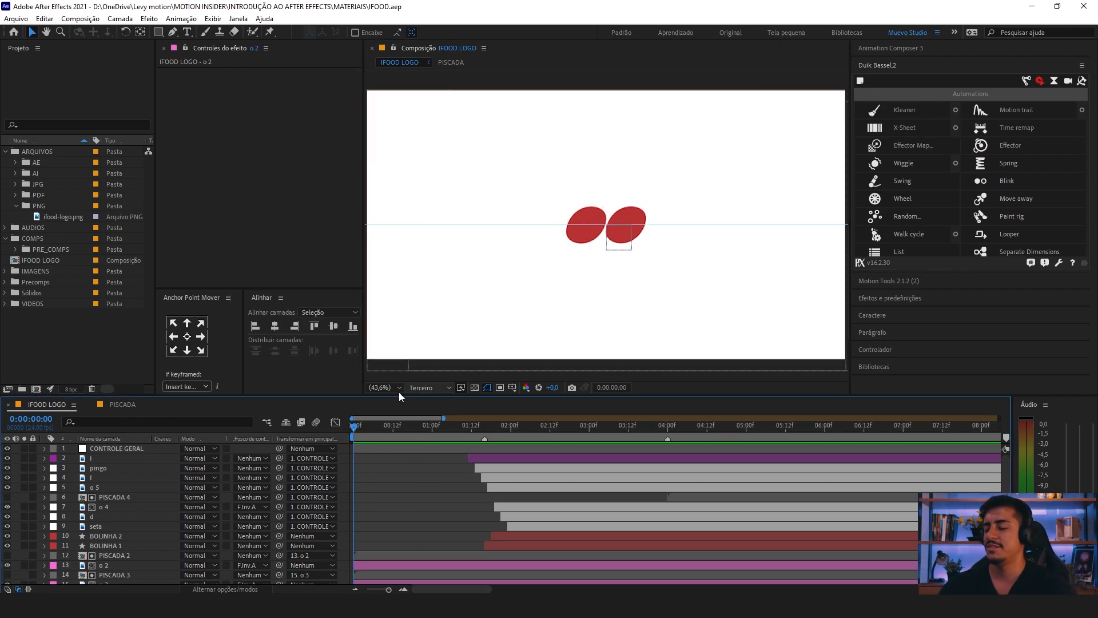
scroll(379, 550, "down", 1)
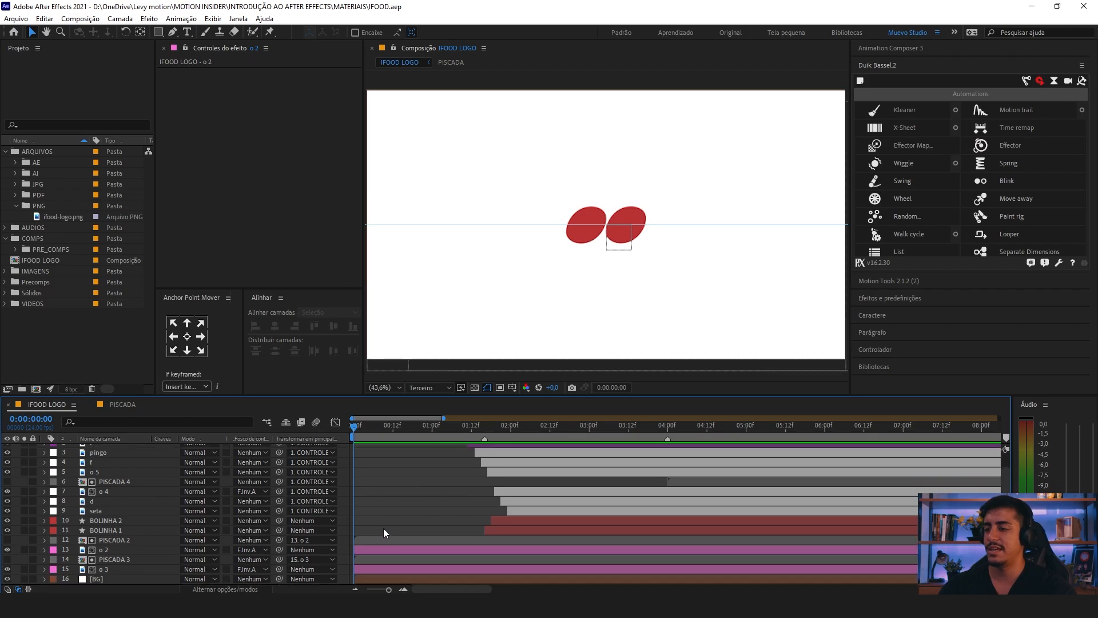
key("space")
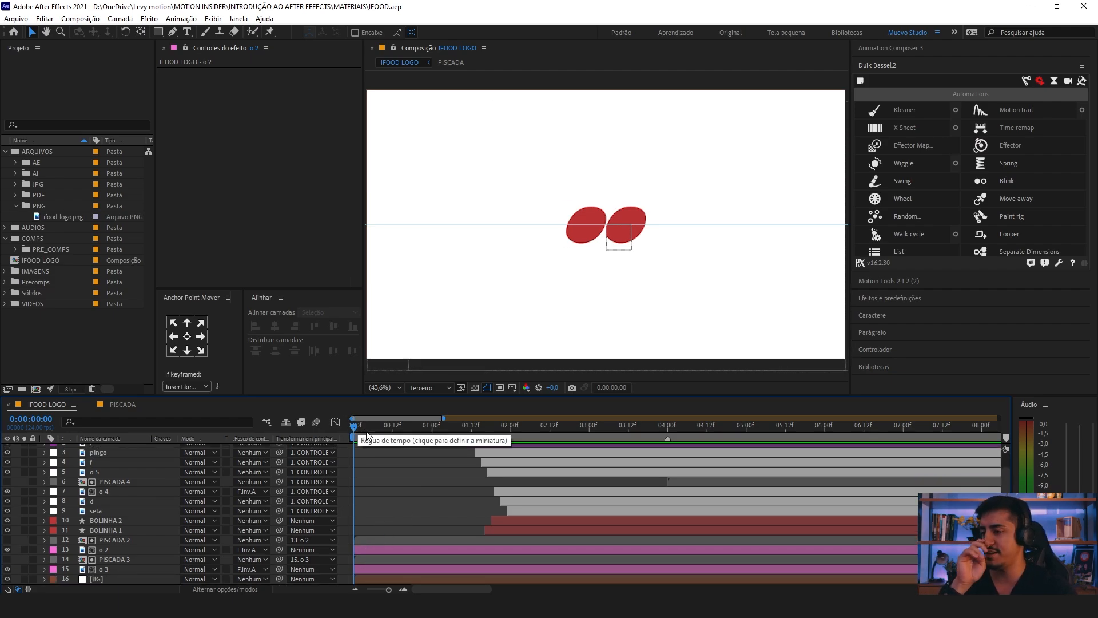
key("space")
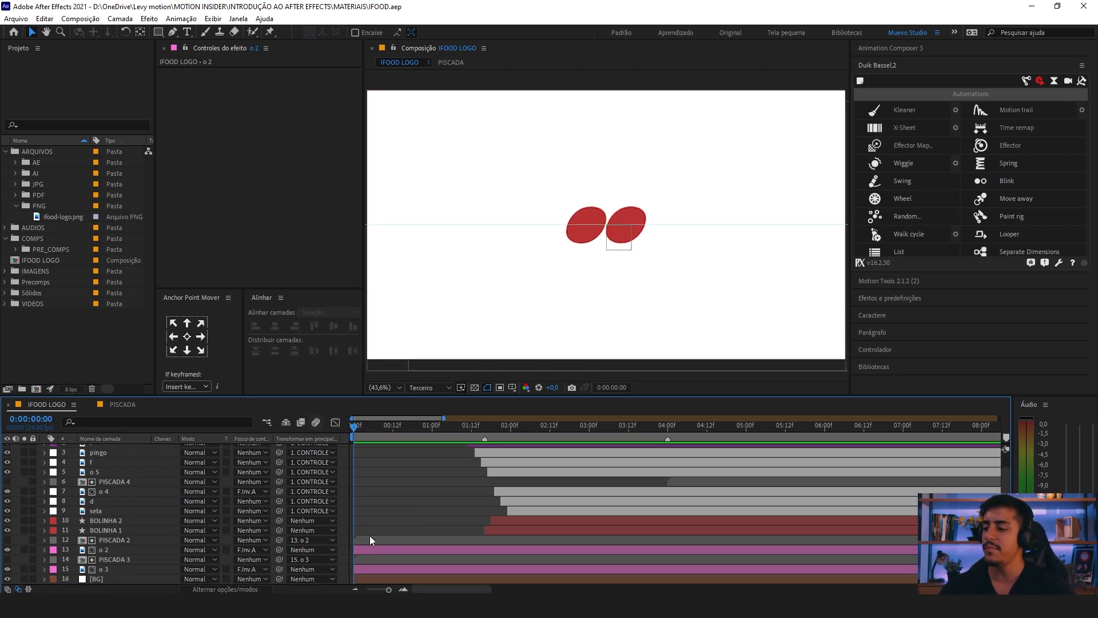
left_click(366, 543)
left_click(132, 560, "ctrl")
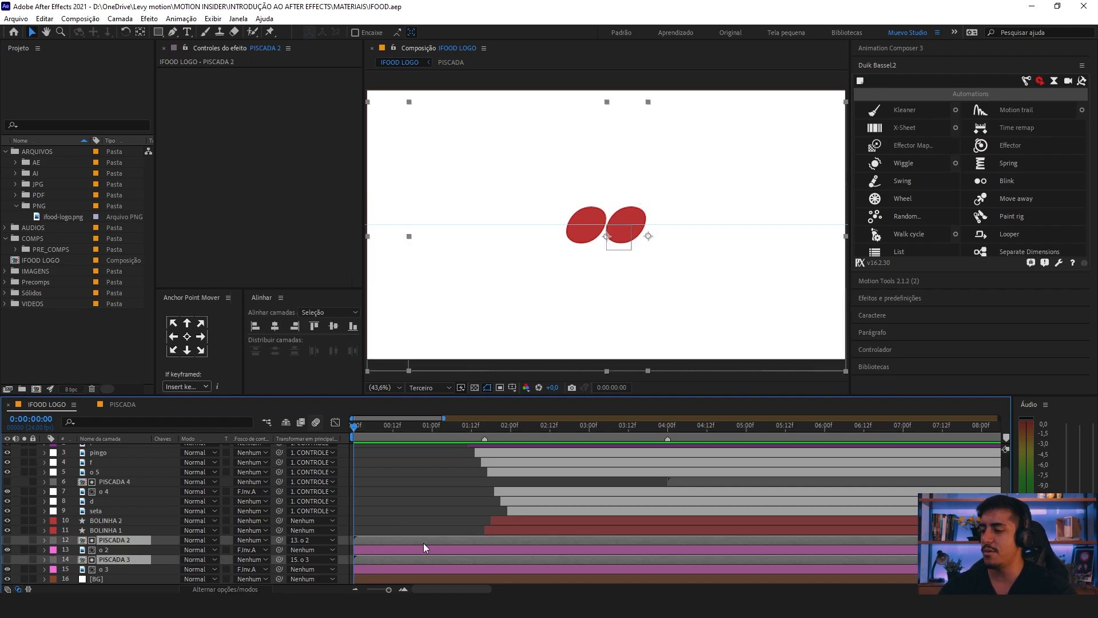
left_click_drag(382, 544, 411, 541)
key("space")
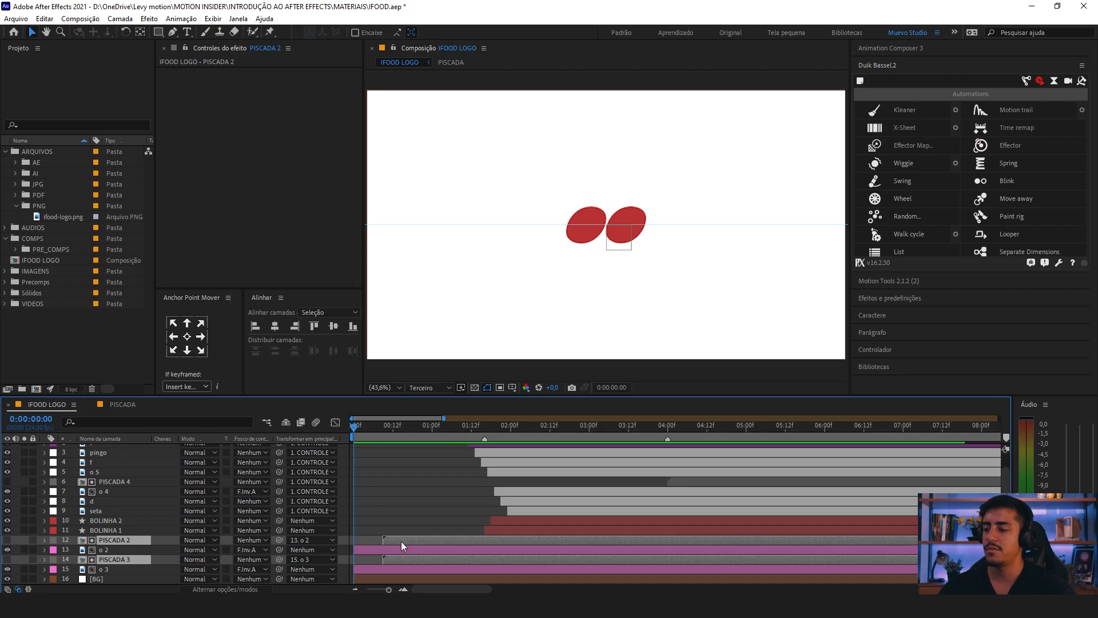
Step: Try starting PISCADA 2 and PISCADA 3 at about 0:00:00:06, and undo their shifts back to 0:00:00:00
left_click_drag(406, 541, 396, 540)
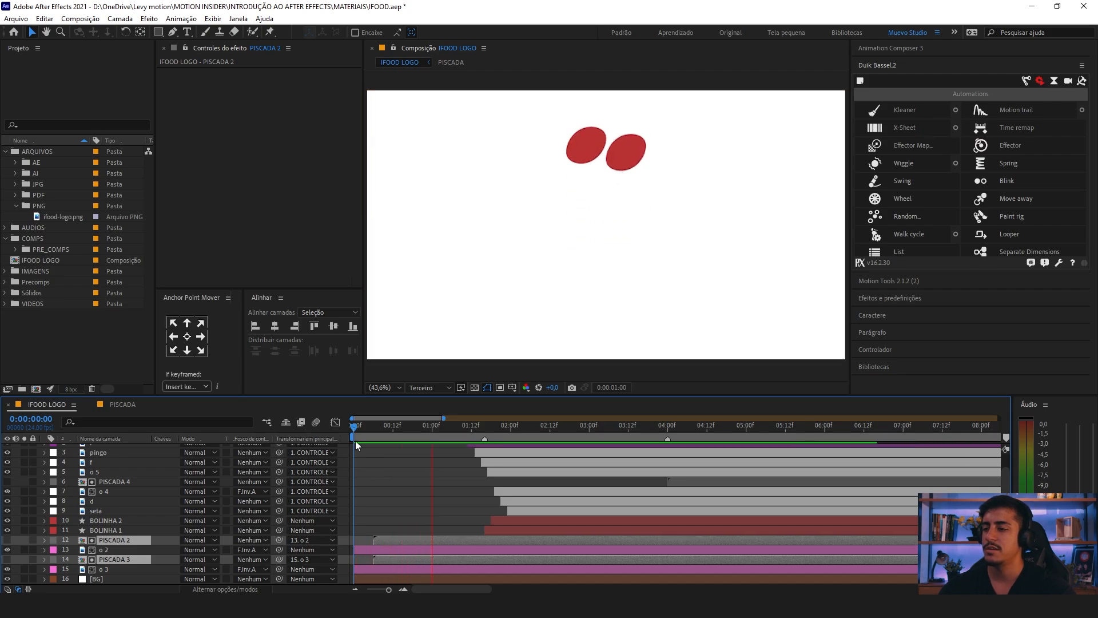
key("space")
key("ctrl+z")
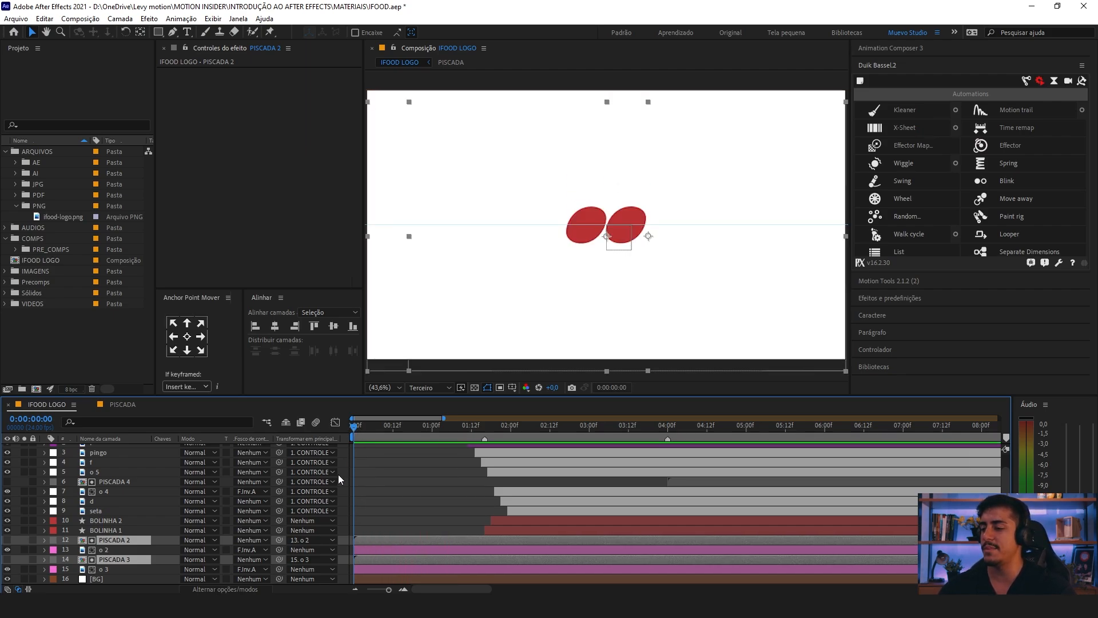
Step: Shift the logo layers about 18 frames later, keeping o 2 and o 3 extended back to 0:00:00:00, and preview the opening
left_click(114, 570)
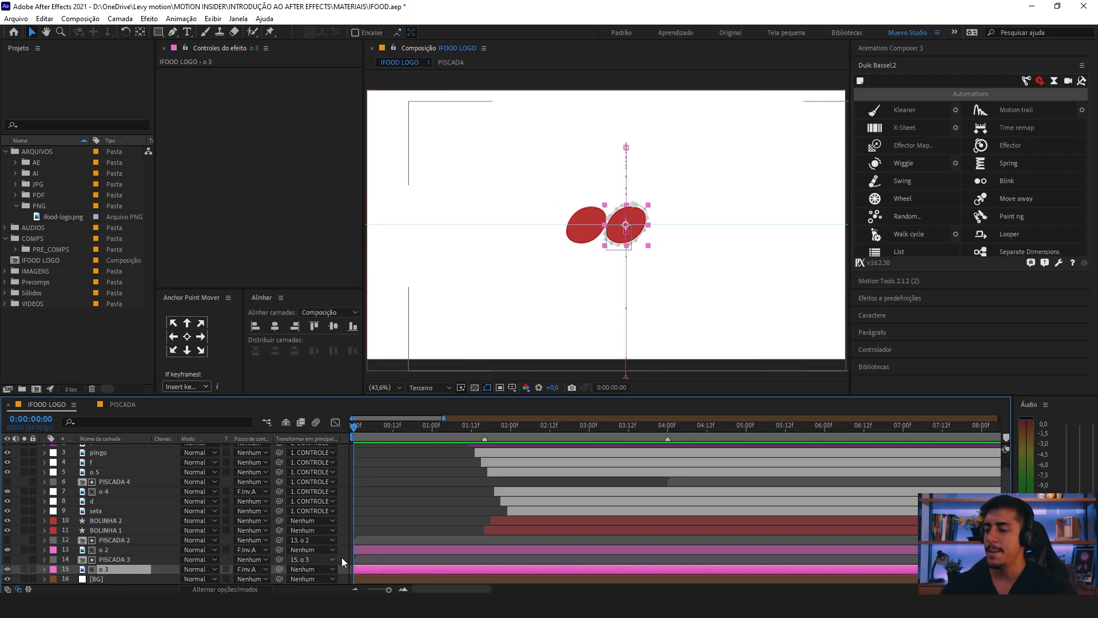
scroll(410, 547, "up", 1)
left_click(112, 453, "shift")
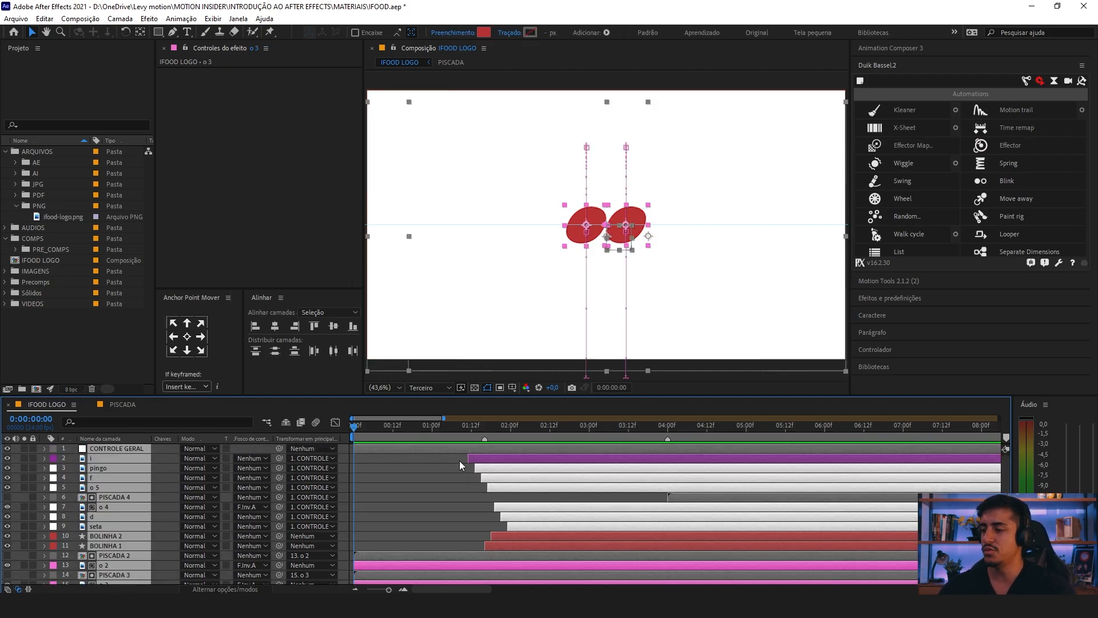
scroll(373, 483, "down", 1)
left_click_drag(366, 542, 357, 569)
left_click(422, 515)
left_click(416, 550)
left_click(416, 569, "ctrl")
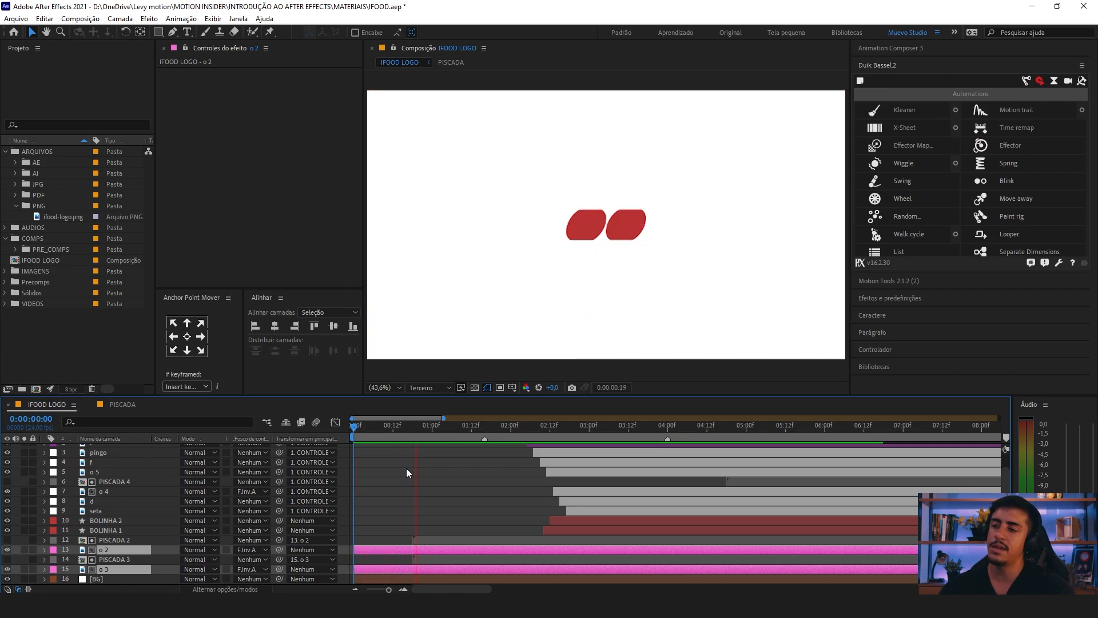
key("space")
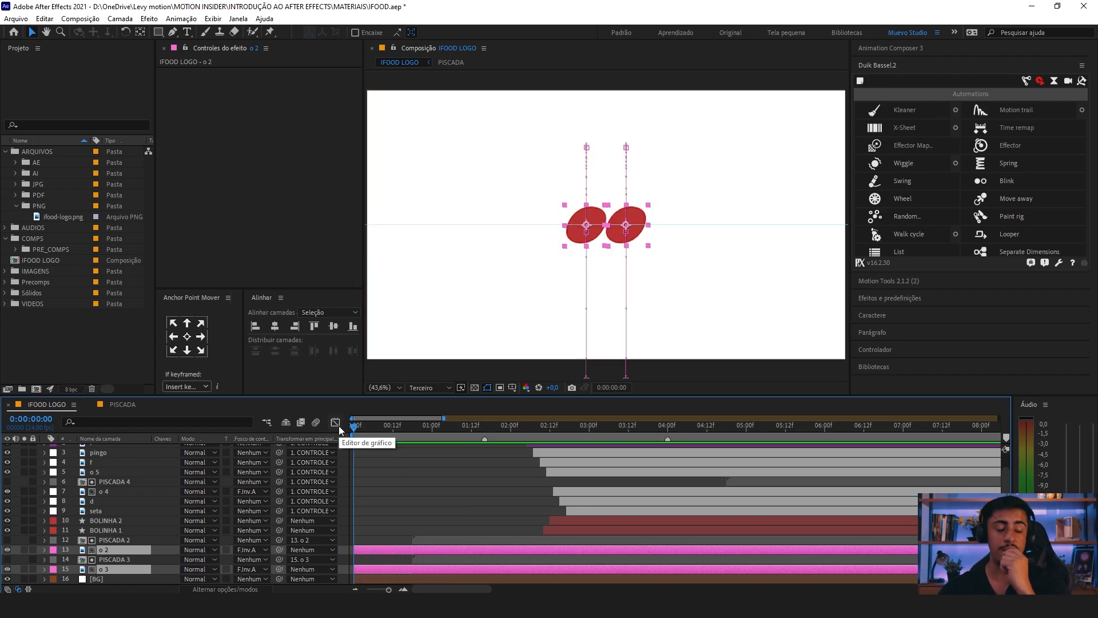
key("minus")
left_click(418, 479)
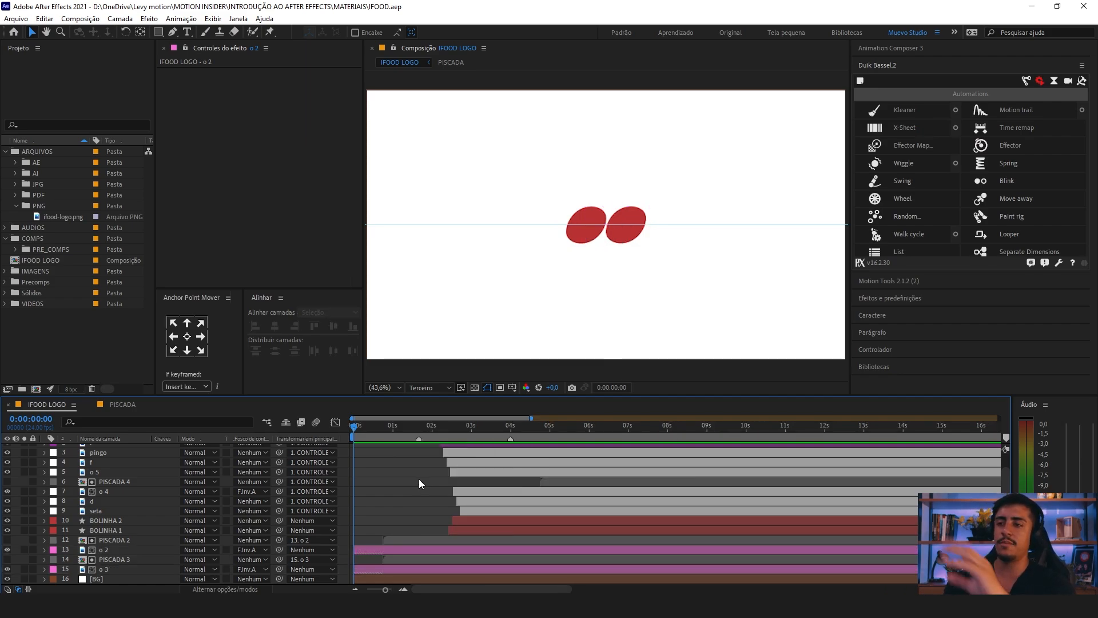
left_click(518, 224)
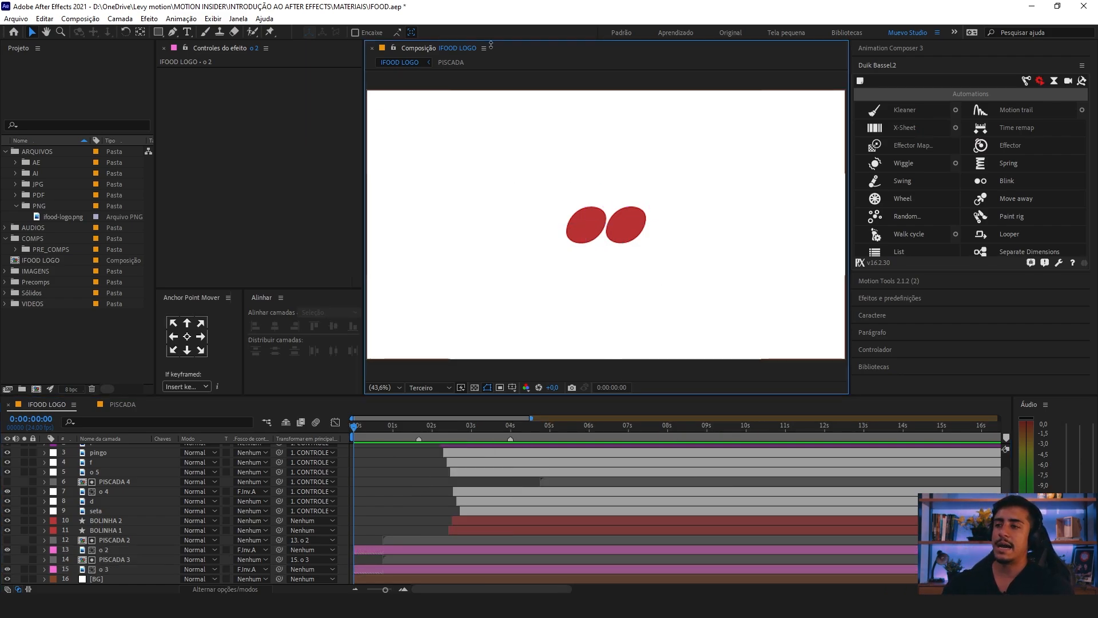
left_click(428, 473)
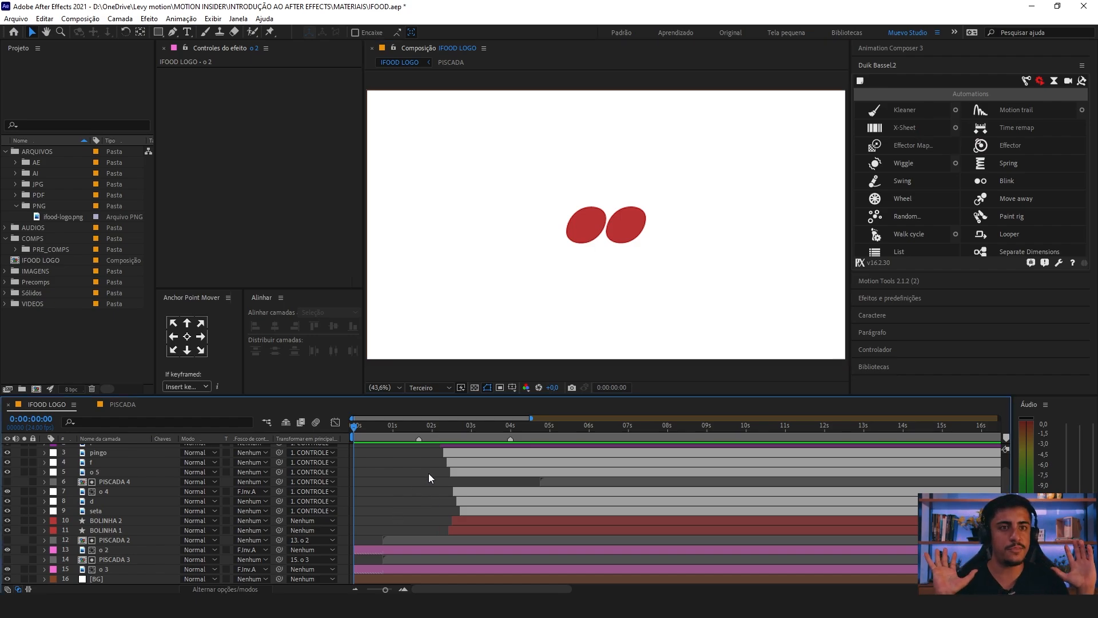
Step: Add Scale keyframes to layers o 2 and o 3 at 0:00:00:00 and 0:00:00:03
left_click(350, 550)
left_click(117, 569, "ctrl")
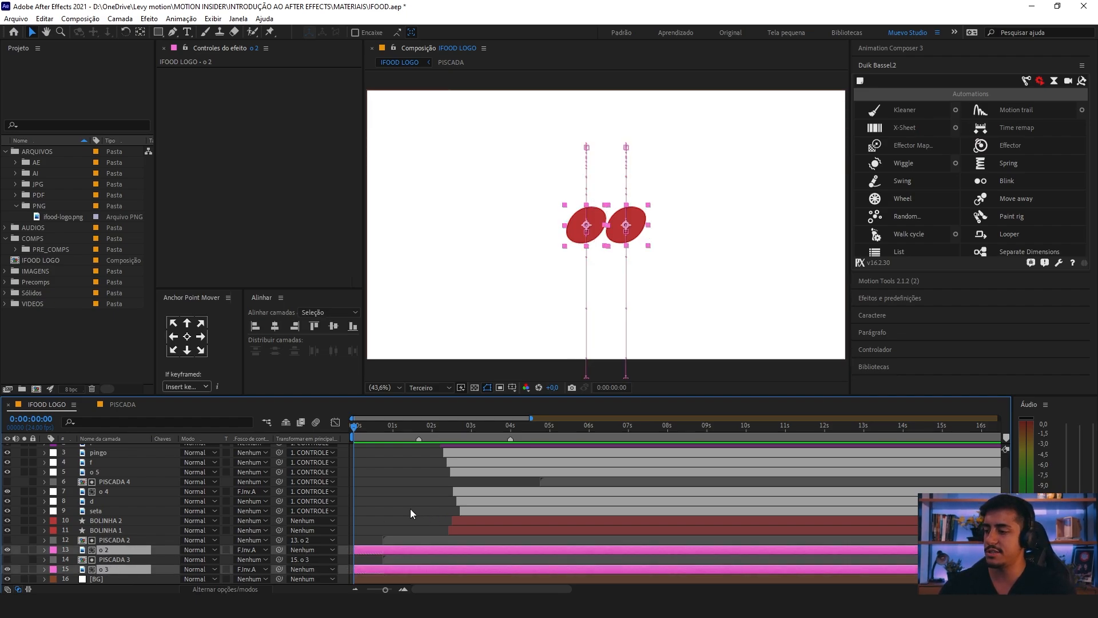
key("s")
scroll(379, 492, "down", 1)
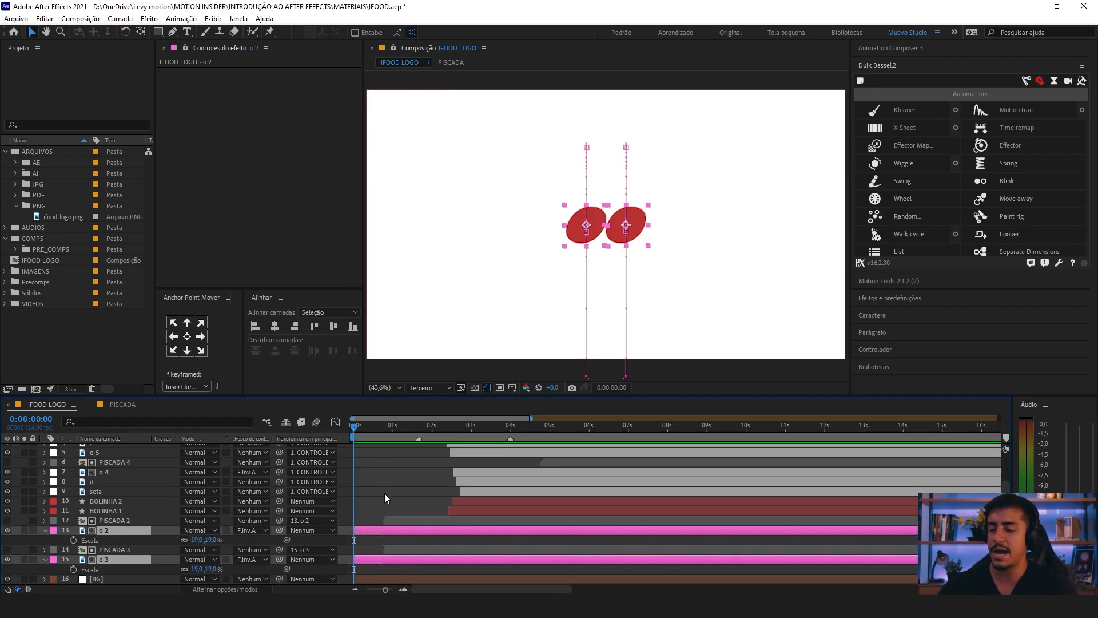
scroll(384, 493, "up", 2)
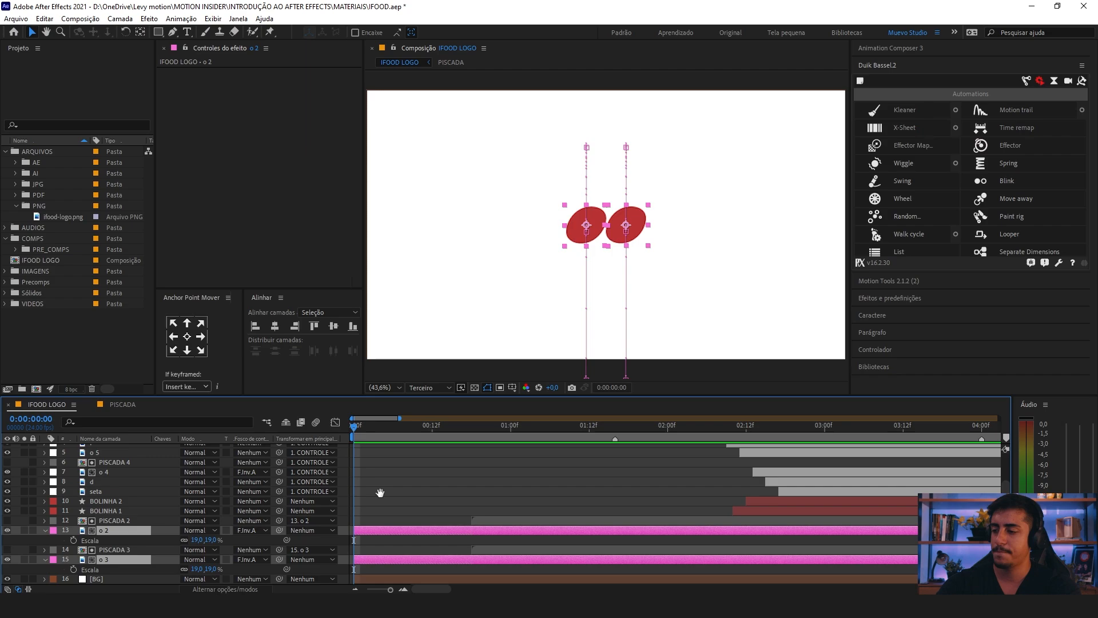
left_click(74, 541)
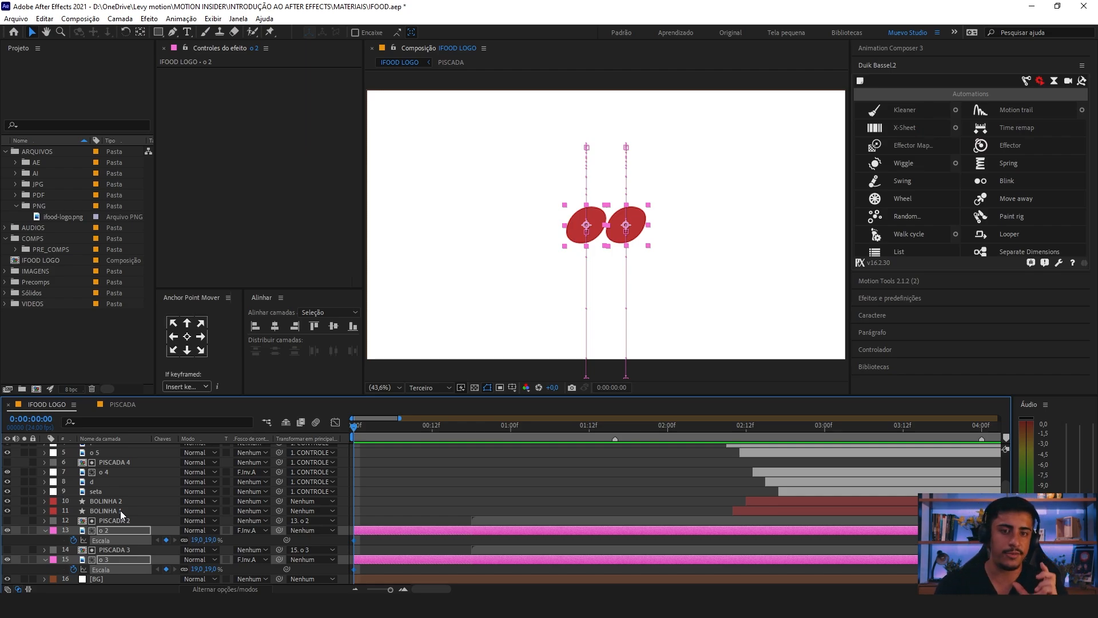
key("Page_Down")
key("Page_Down")
key("Page_Down")
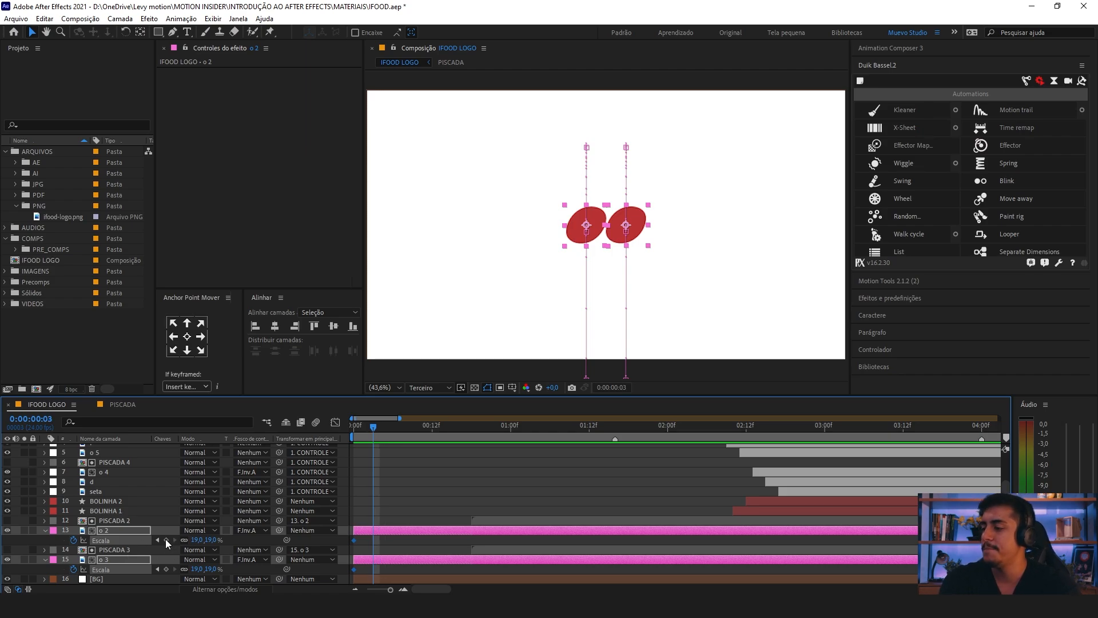
Step: Set the first Scale keyframe of o 2 and o 3 to 0% at 0:00:00:00 and preview the pop-in
key("Page_Up")
key("Page_Up")
key("Page_Up")
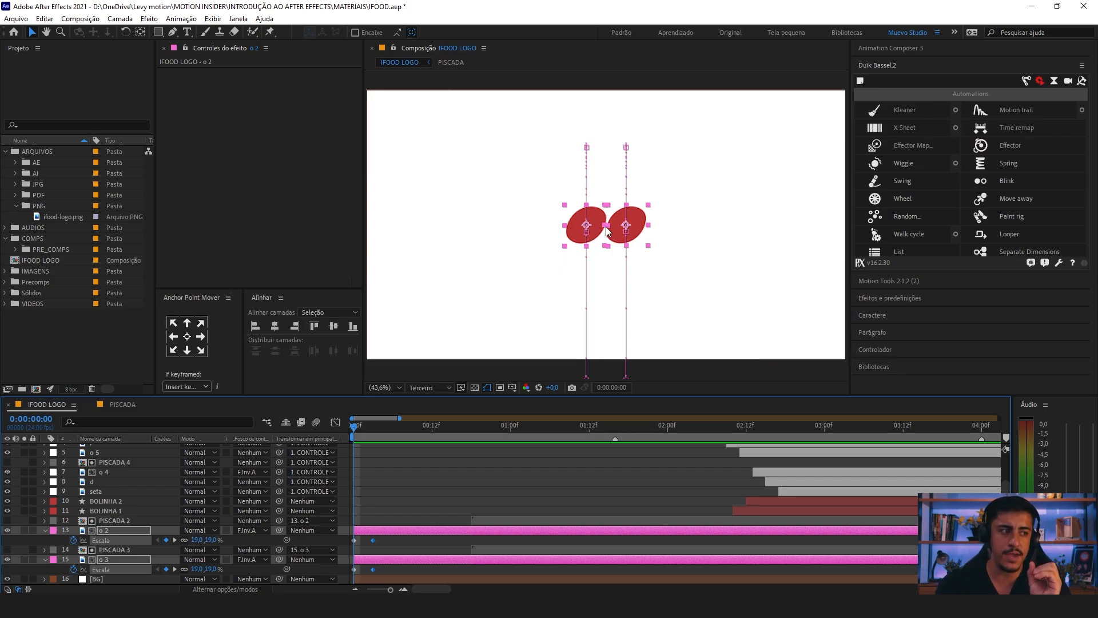
left_click(199, 540)
type("0")
key("Return")
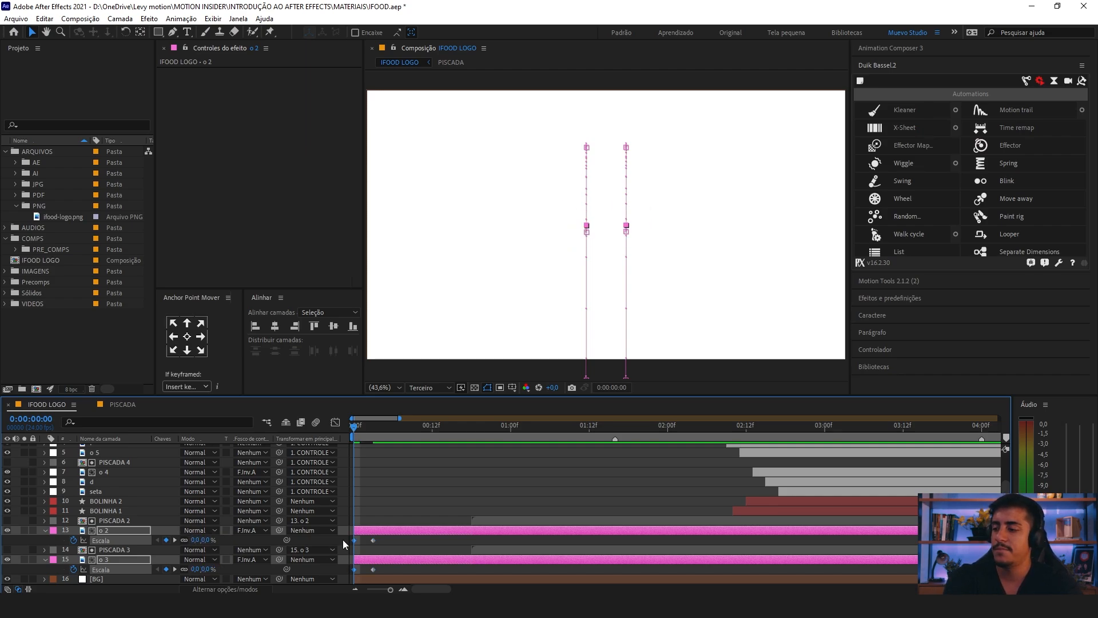
key("space")
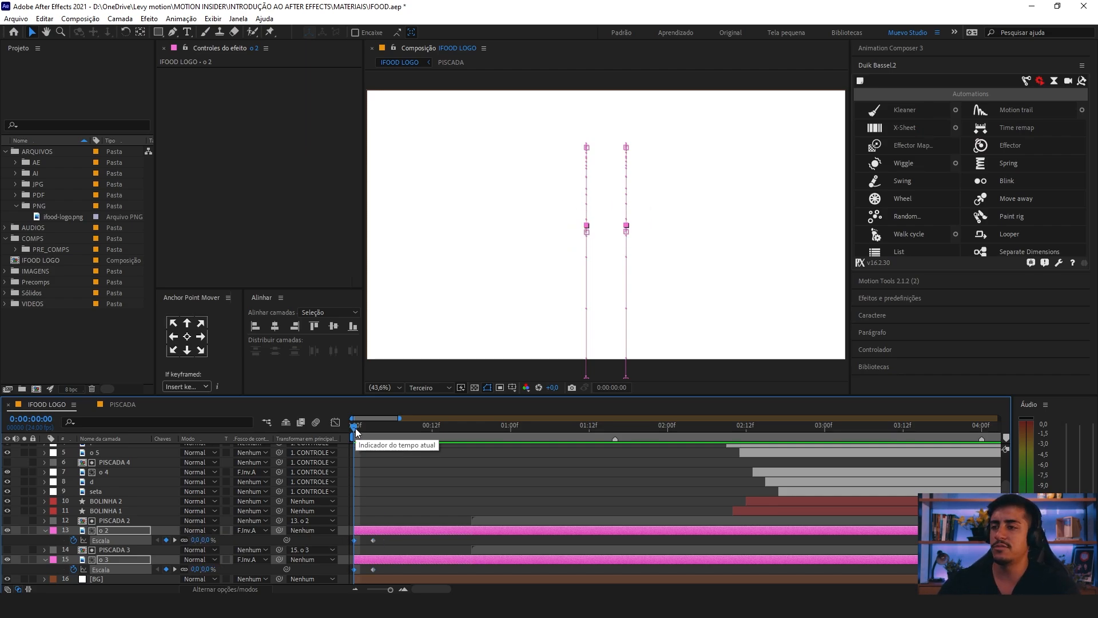
key("space")
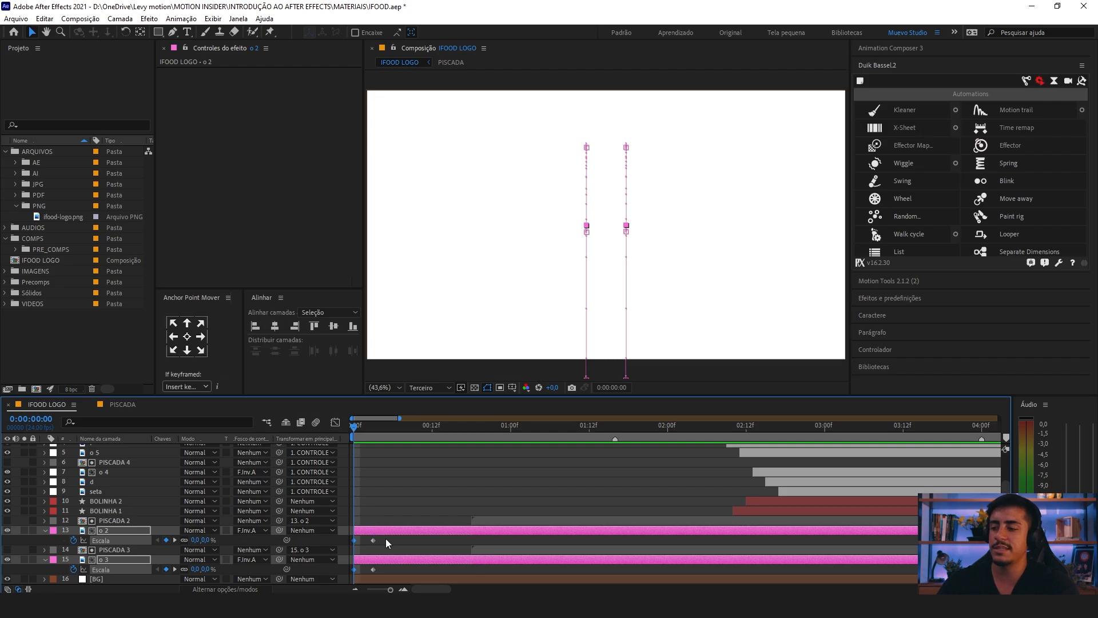
Step: Ease the Scale keyframes of o 2 and o 3, apply Duik's Spring automation to them, and preview the bounce
left_click_drag(388, 538, 344, 579)
key("F9")
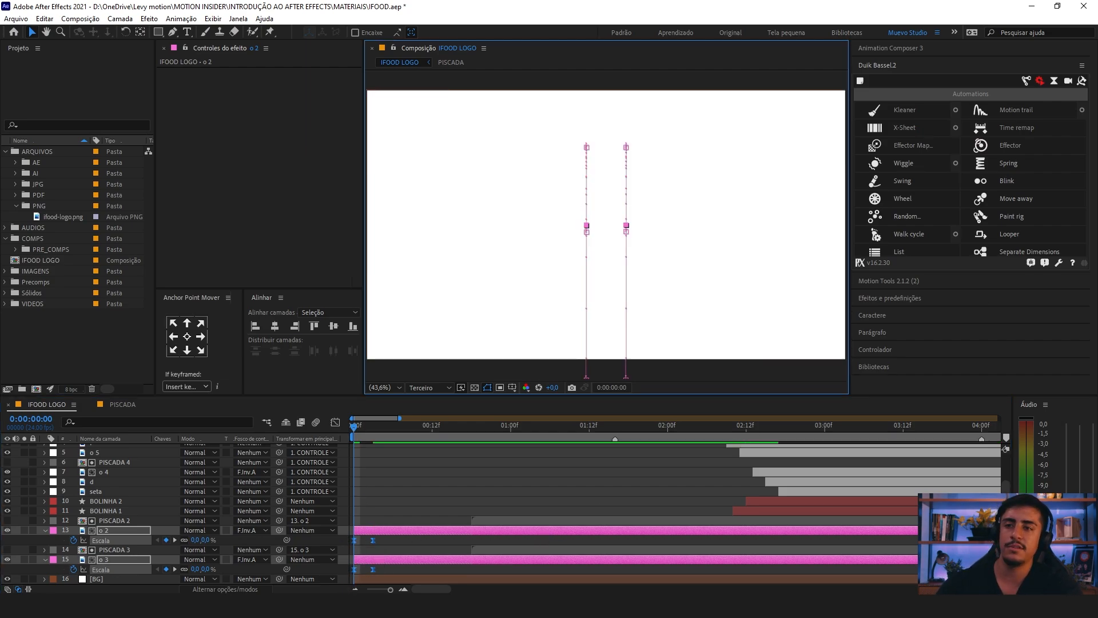
left_click(981, 166)
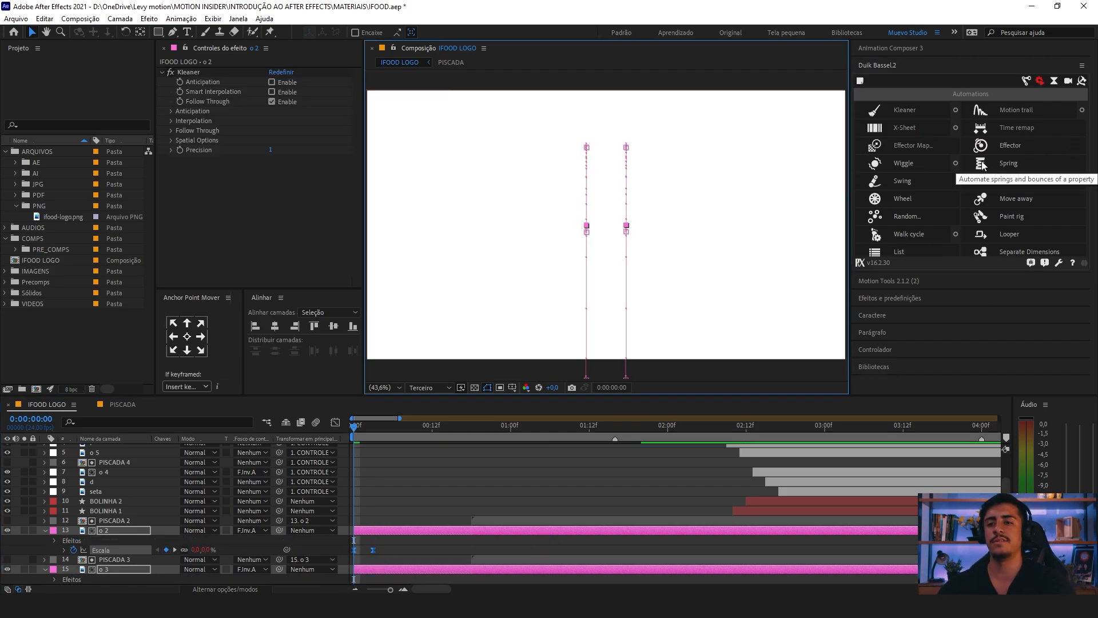
key("space")
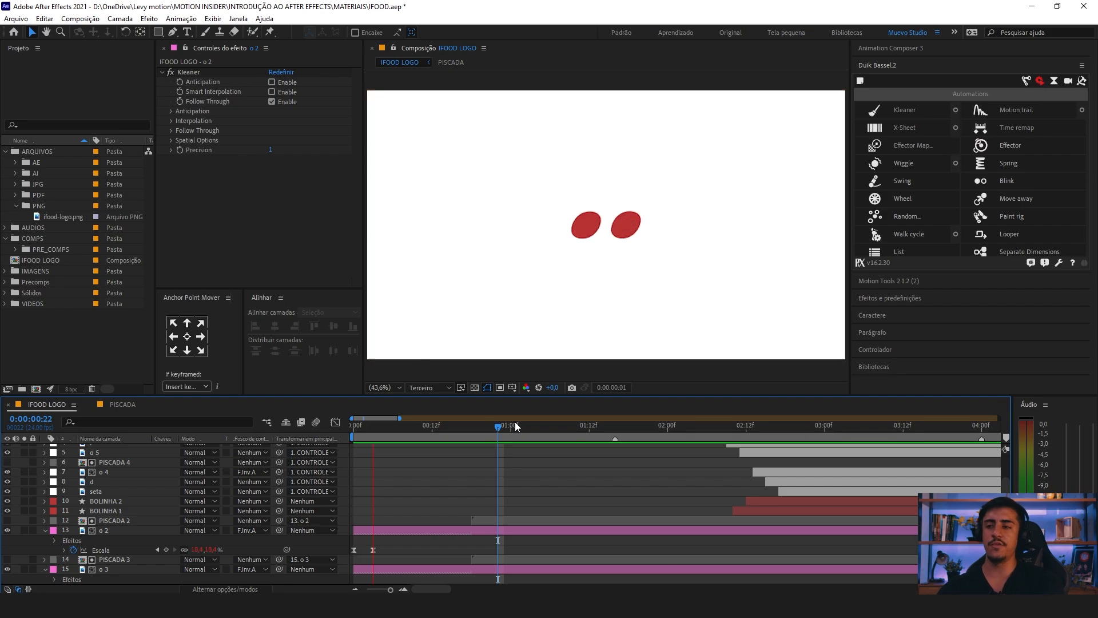
key("space")
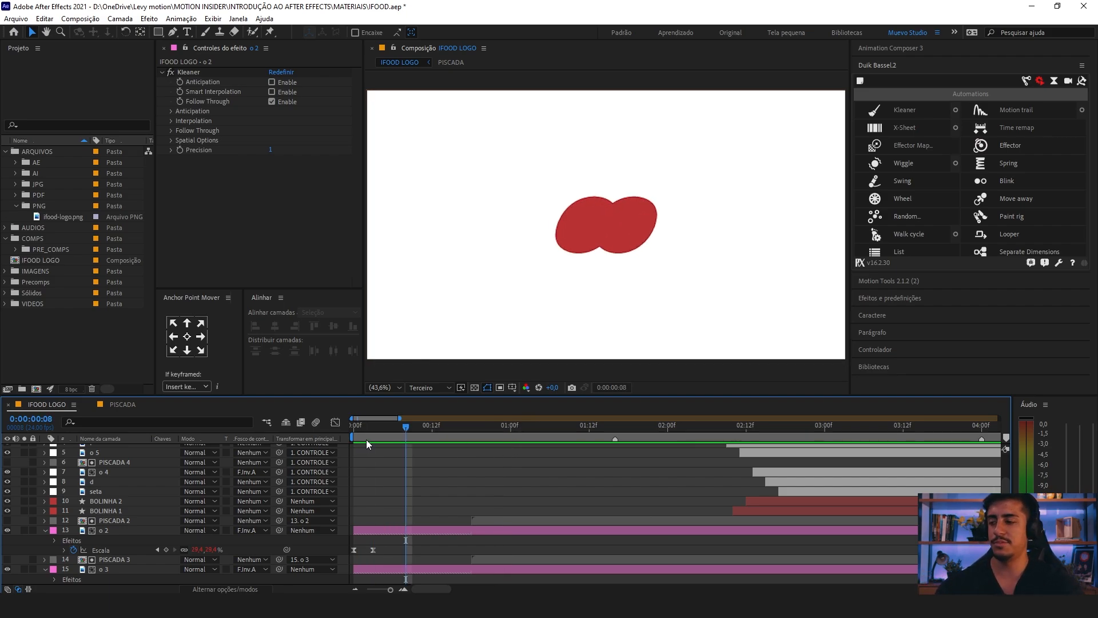
left_click(354, 428)
key("space")
key("space")
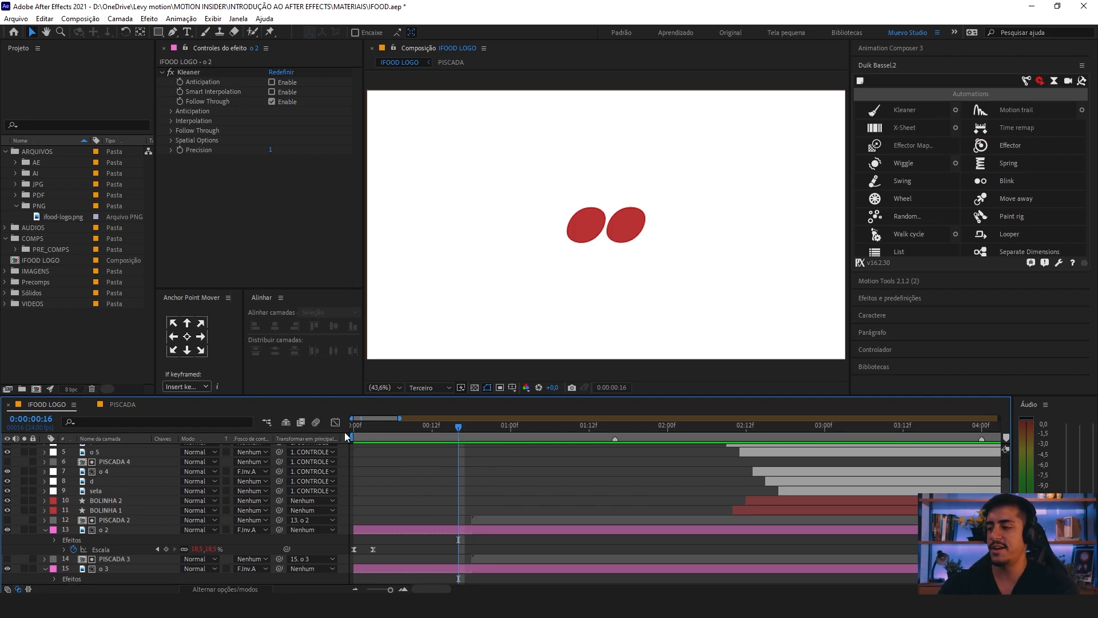
Step: Offset the Scale keyframes of o 3 by two frames, to 0:00:00:02 and 0:00:00:05, and preview the staggered pop-in
left_click(351, 428)
key("equal")
left_click_drag(449, 577, 450, 571)
scroll(449, 571, "down", 1)
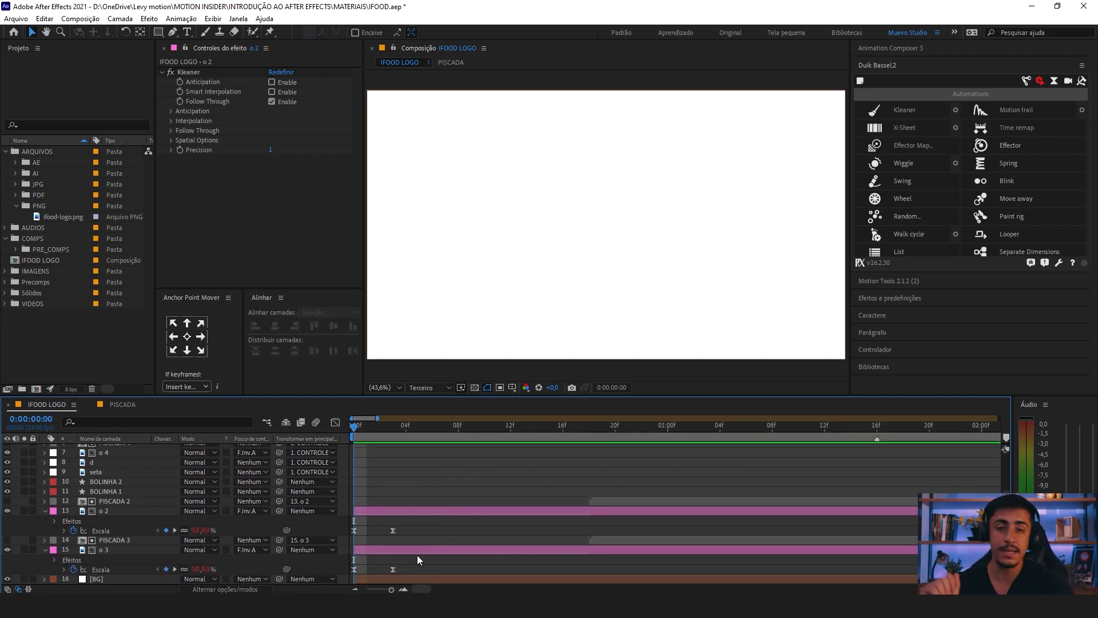
left_click_drag(388, 426, 485, 431)
left_click(454, 511)
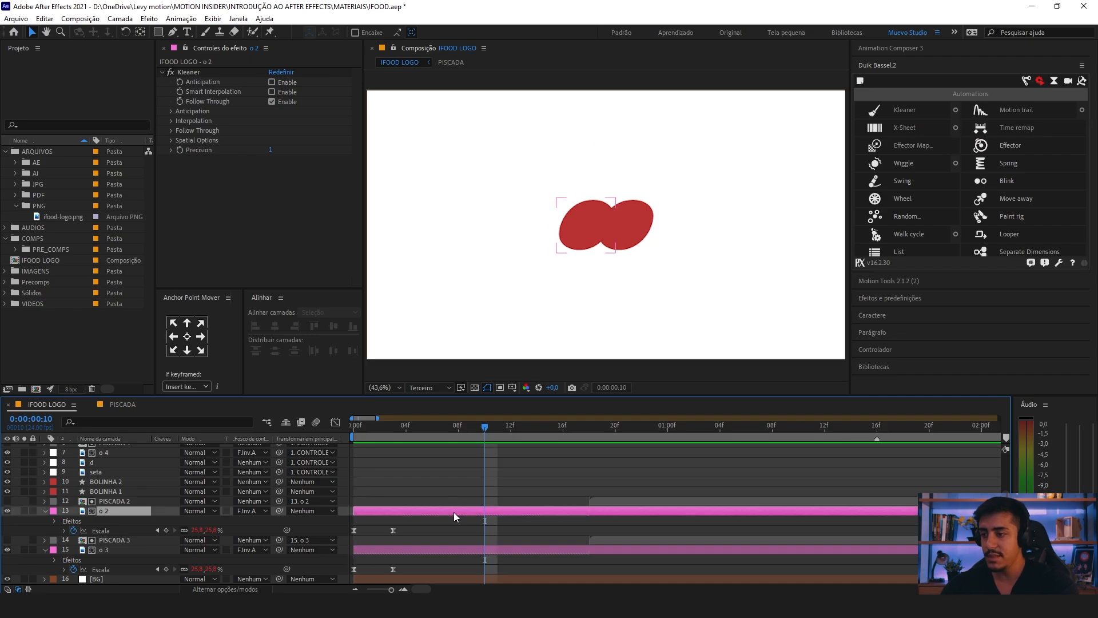
left_click(436, 549)
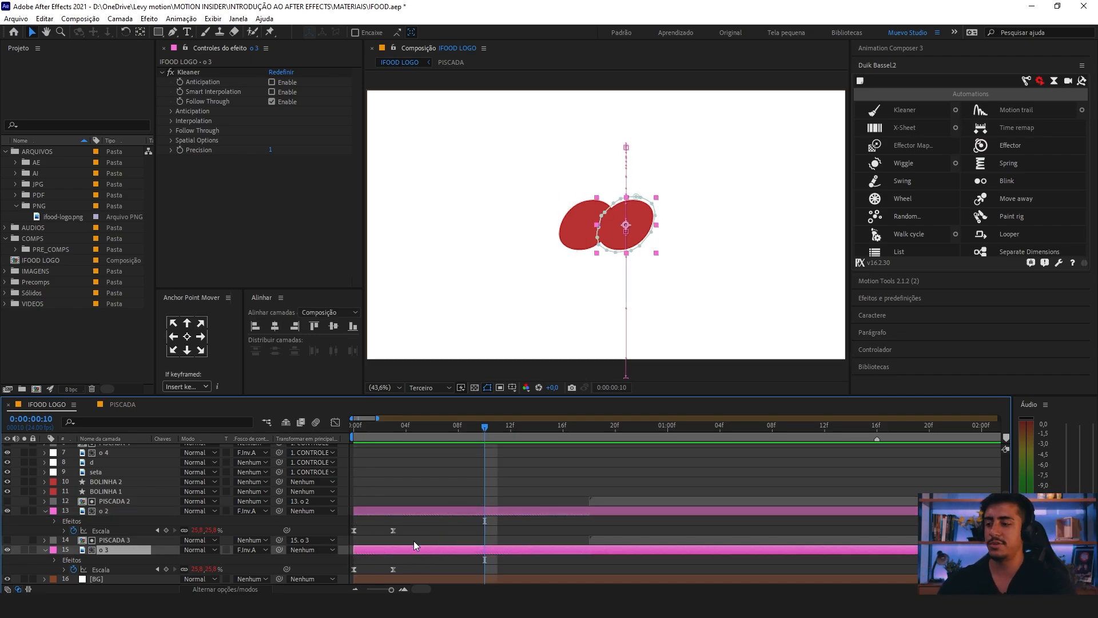
mouse_move(406, 566)
left_mouse_down()
mouse_move(348, 577)
mouse_move(387, 570)
left_mouse_up()
key("space")
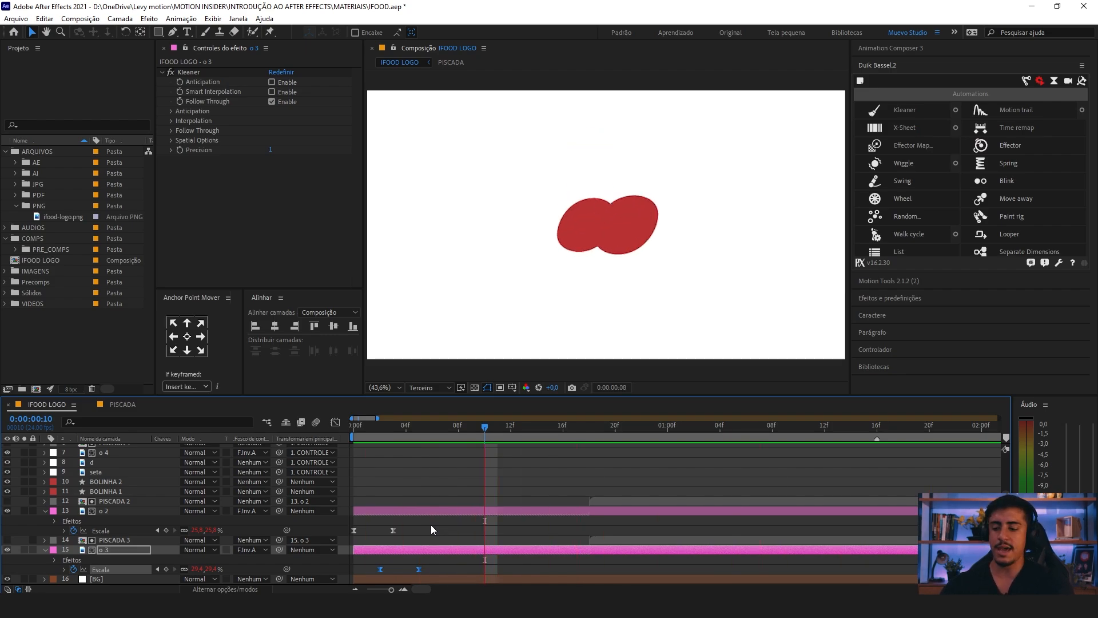
Step: Check the blink start at 0:00:00:18 and preview the full logo animation through the final wink
scroll(431, 524, "down", 3)
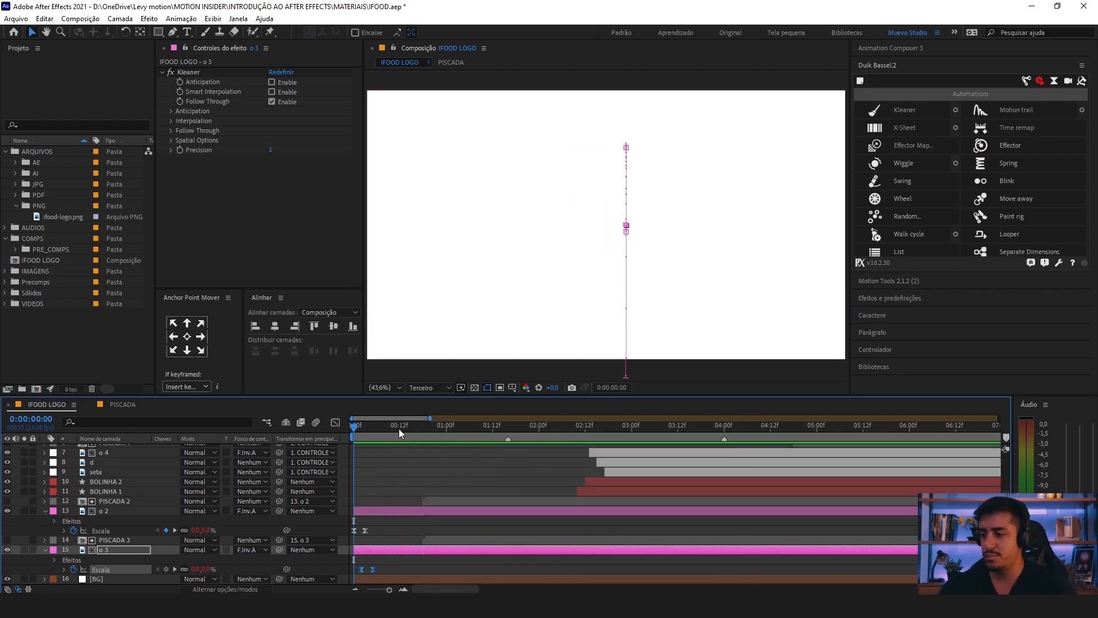
left_click(421, 430)
left_click_drag(438, 473, 421, 507)
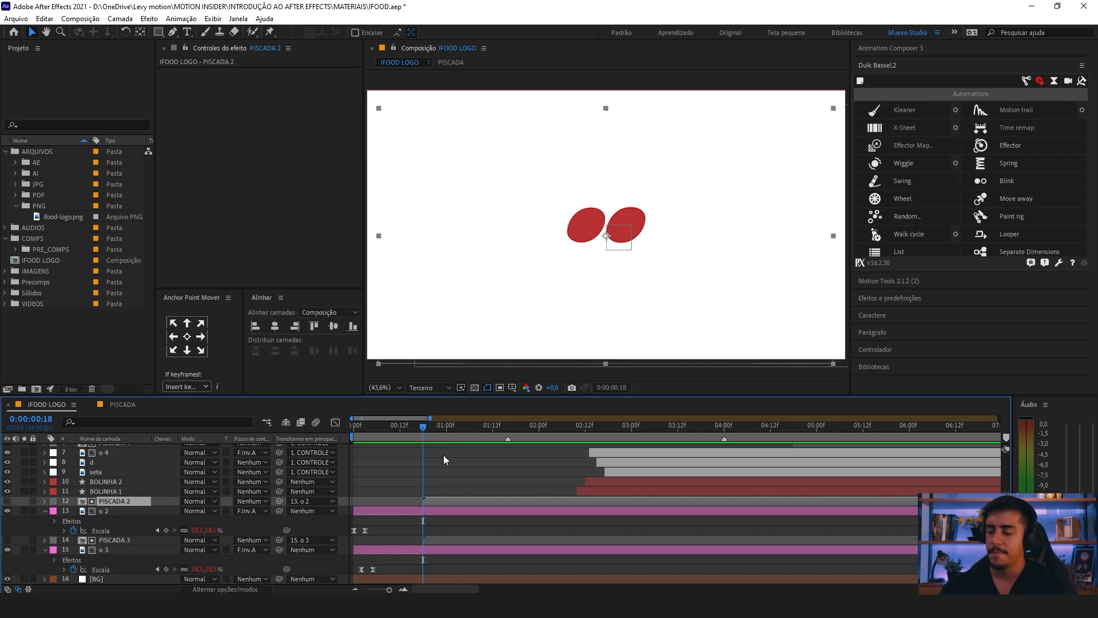
left_click(430, 510)
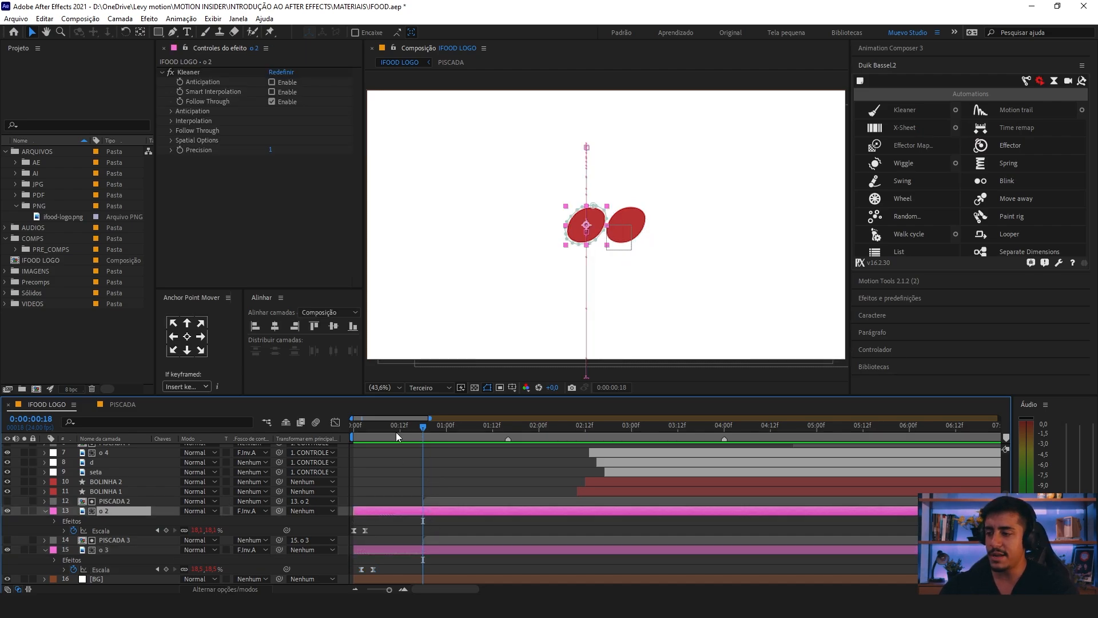
left_click(433, 445)
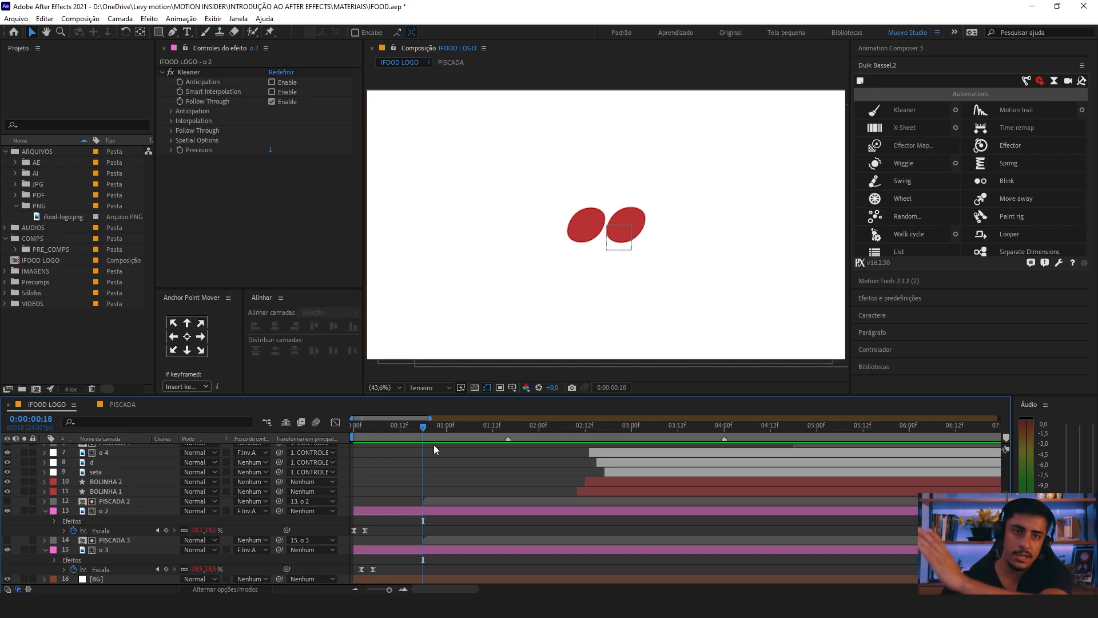
key("minus")
key("space")
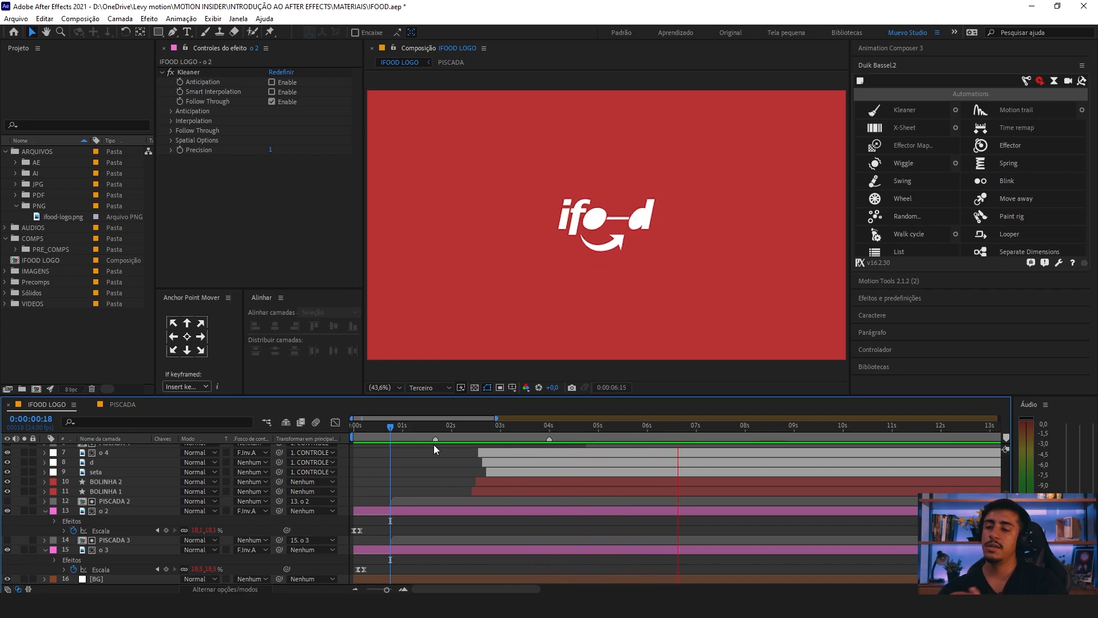
key("space")
Step: Recheck the end of the logo animation at 0:00:06:11 and 0:00:05:13, and save the project
left_click(671, 428)
key("space")
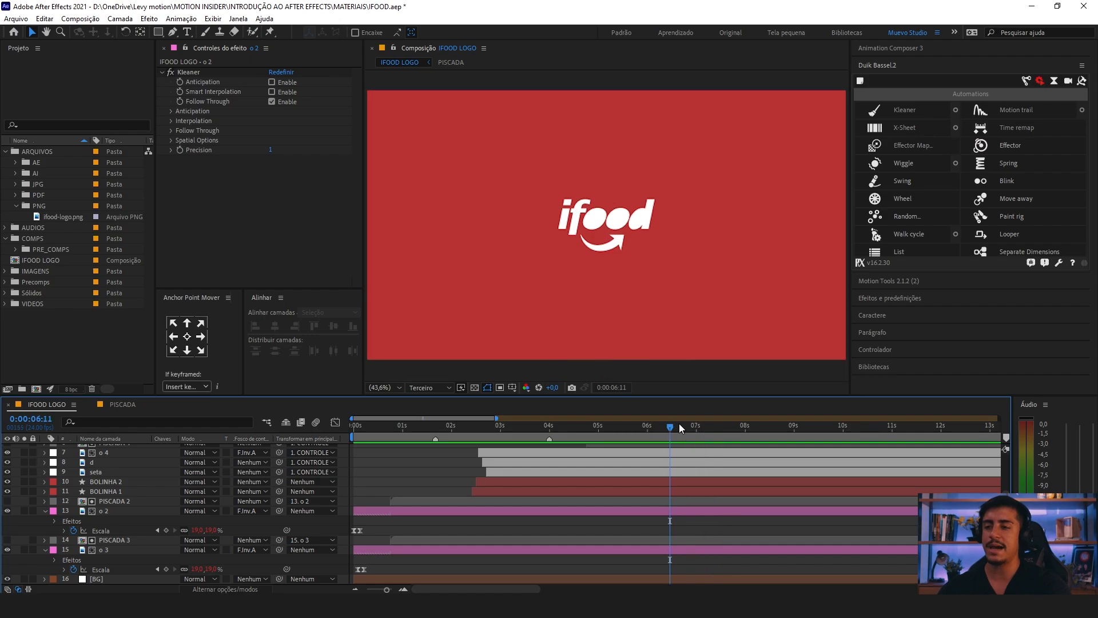
key("space")
left_click(625, 428)
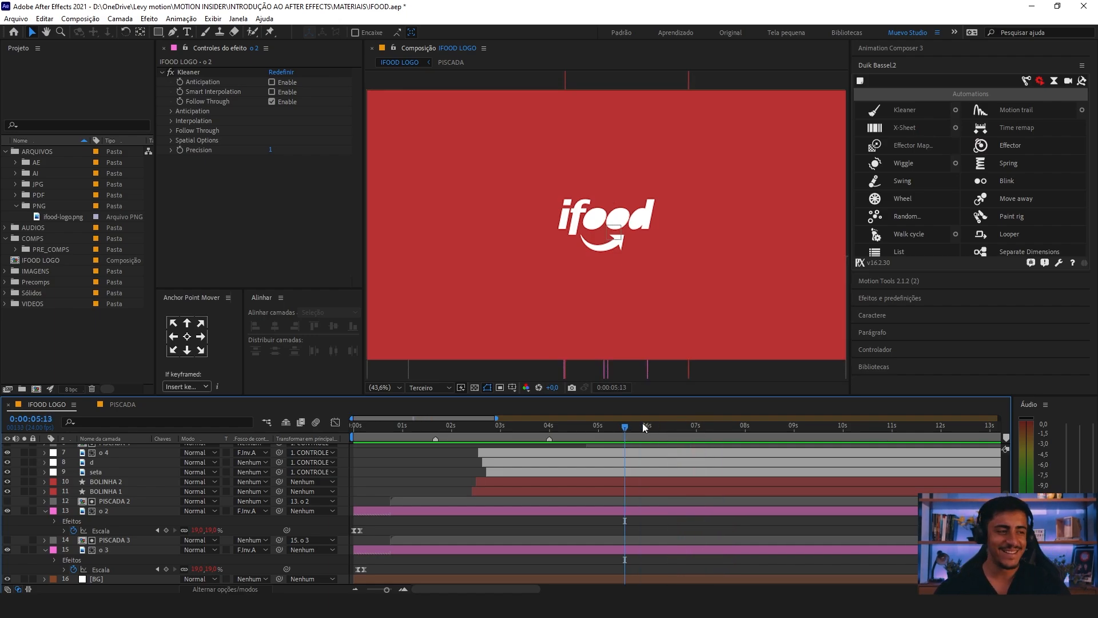
key("ctrl+s")
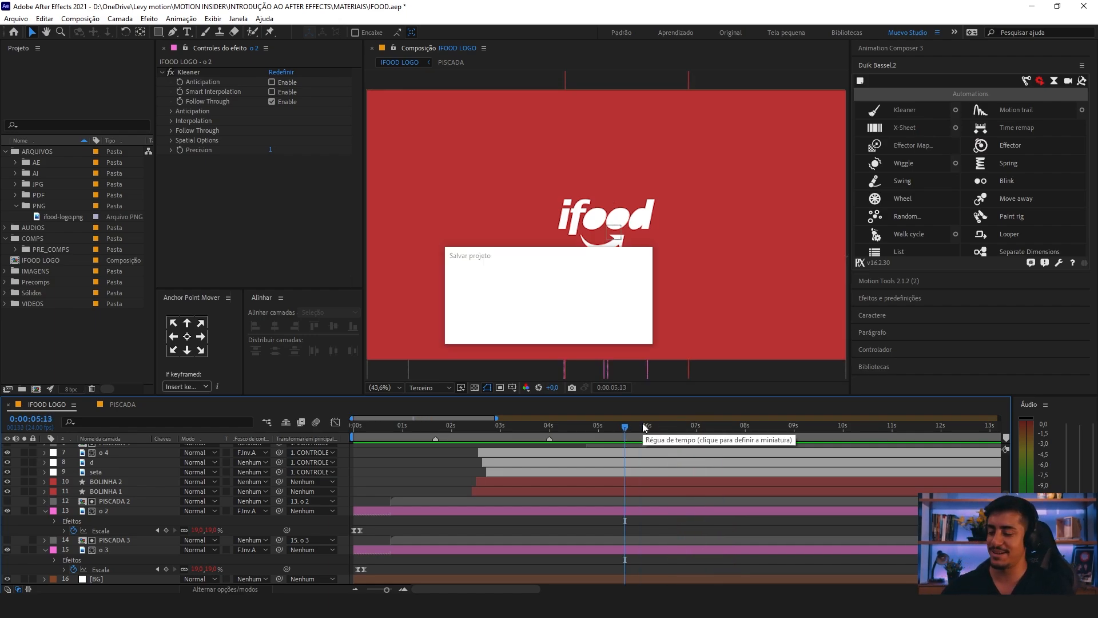
Step: Preview the logo animation from the start and again from 0:00:04:09 to check the ending around 0:00:05:15
key("space")
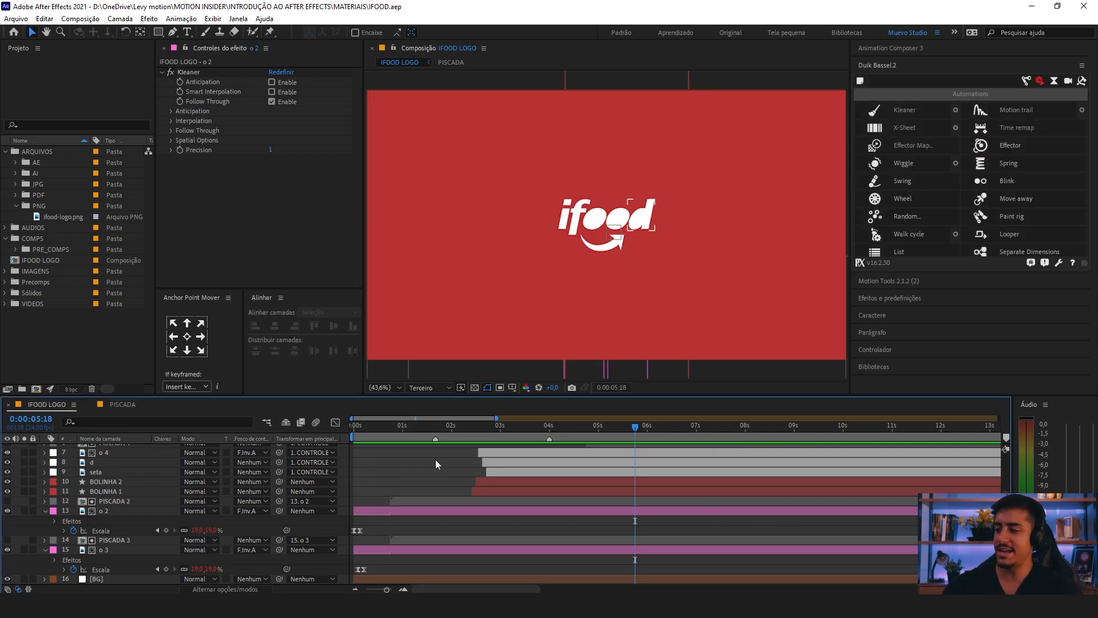
scroll(369, 464, "up", 3)
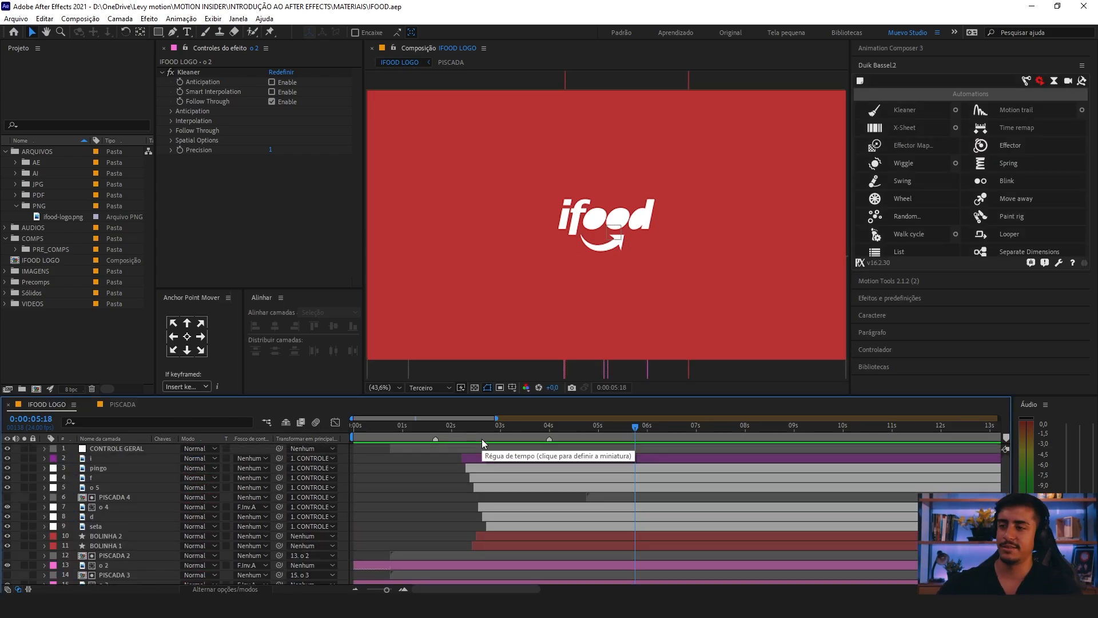
key("space")
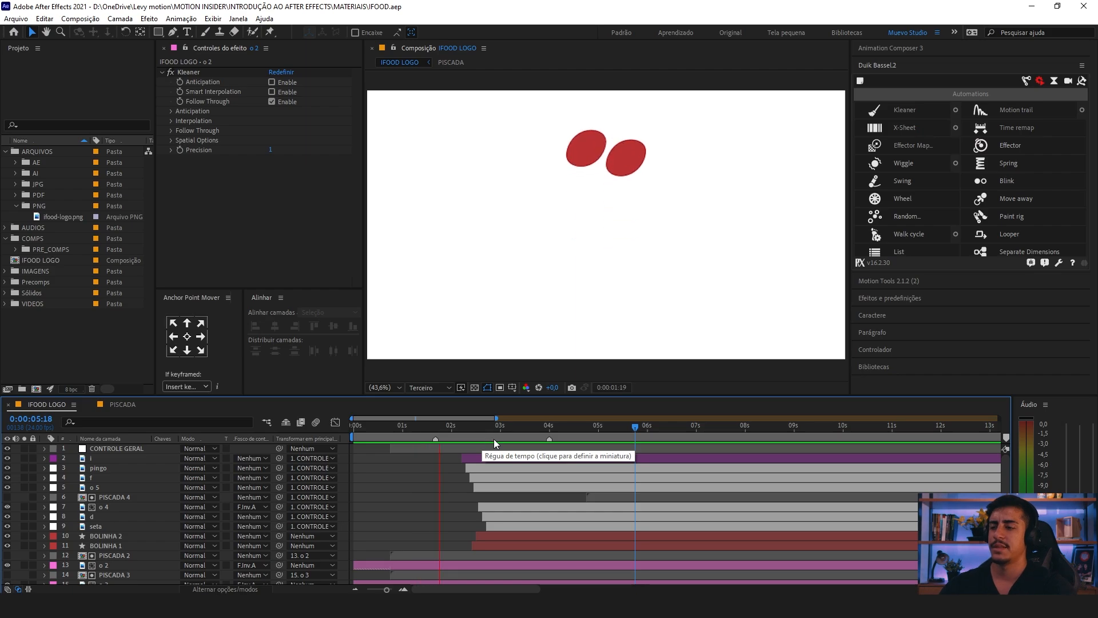
left_click_drag(636, 438, 568, 436)
key("space")
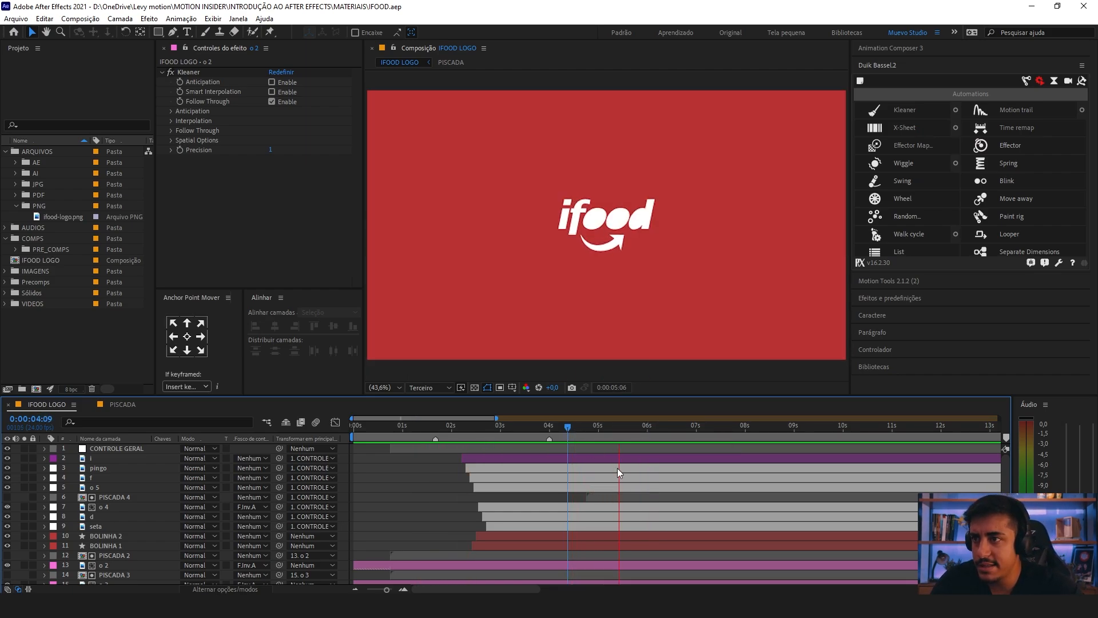
left_click(628, 437)
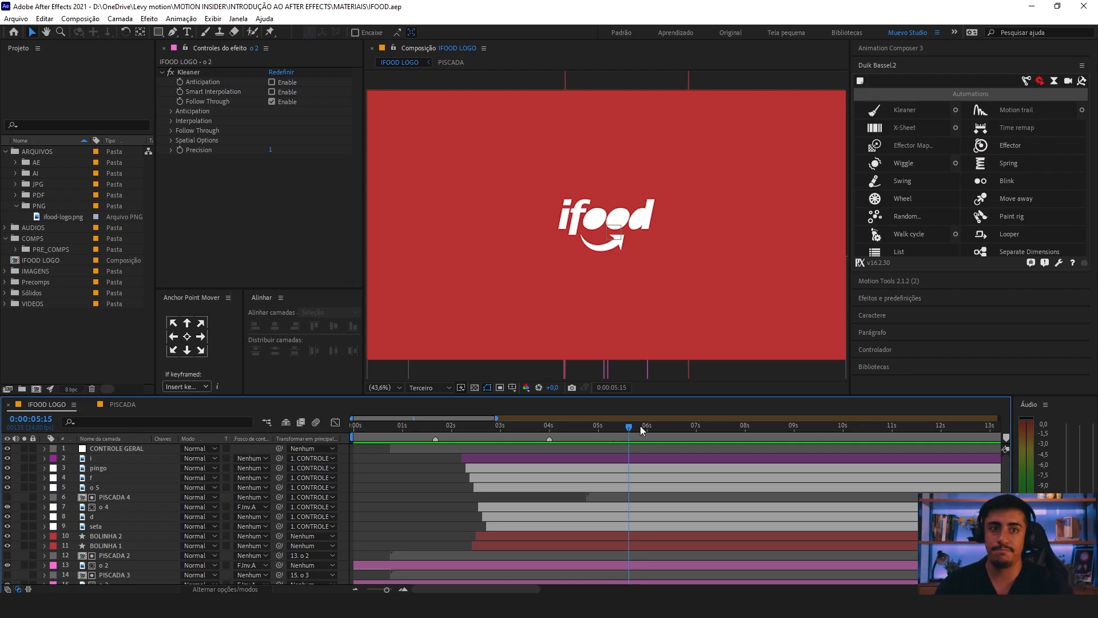
Step: In the PISCADA precomp, delete all but the first three Position keyframes on both shape layers, and return to the IFOOD LOGO composition
double_click(652, 488)
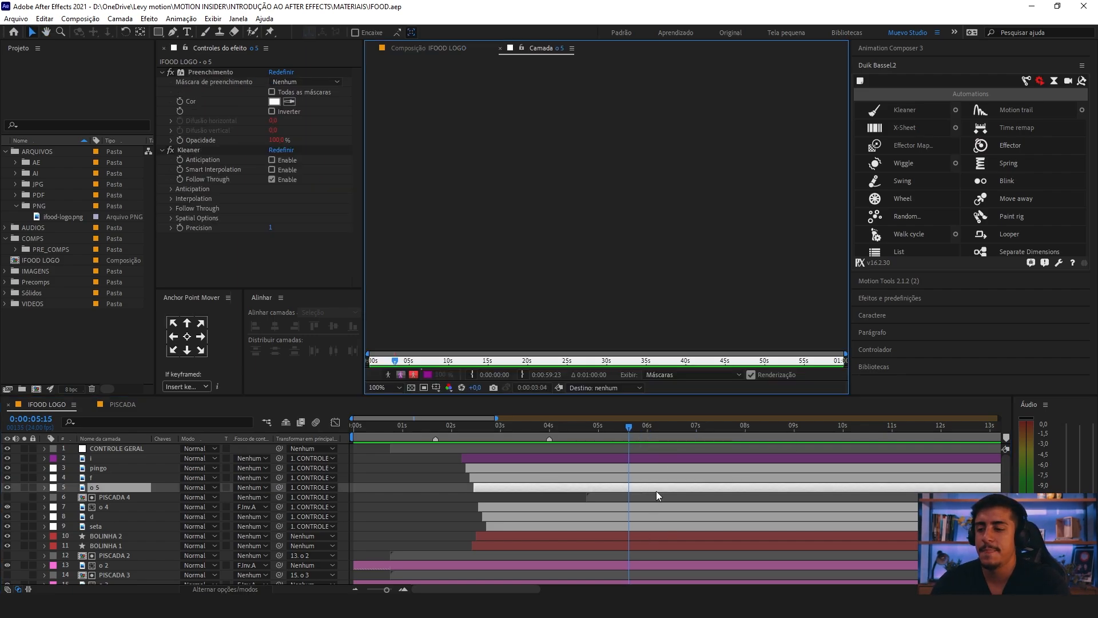
left_click(503, 49)
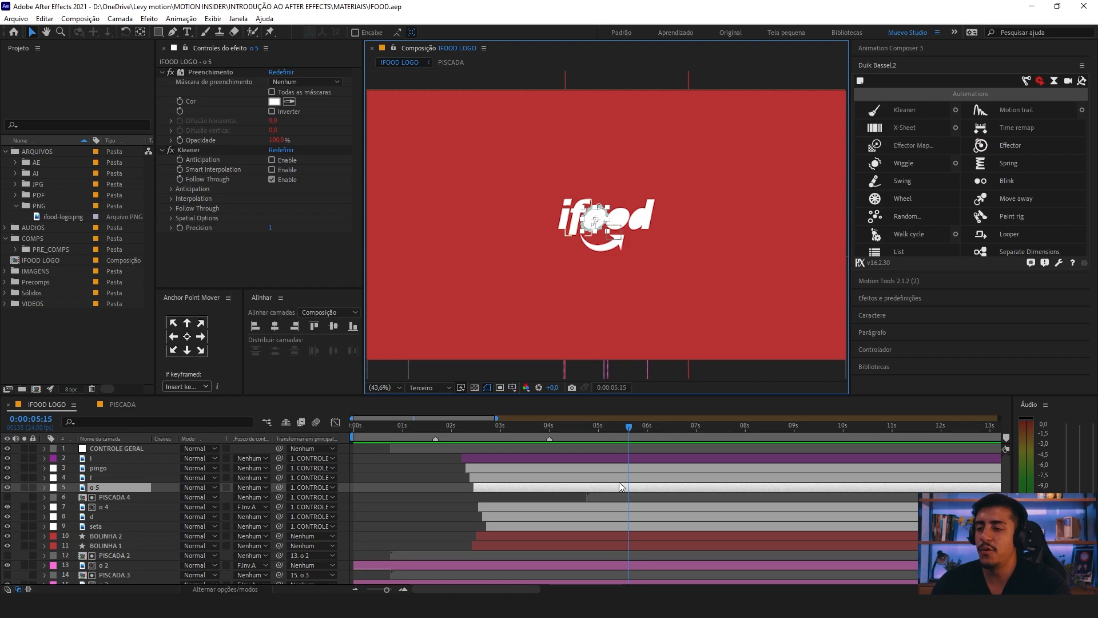
double_click(619, 496)
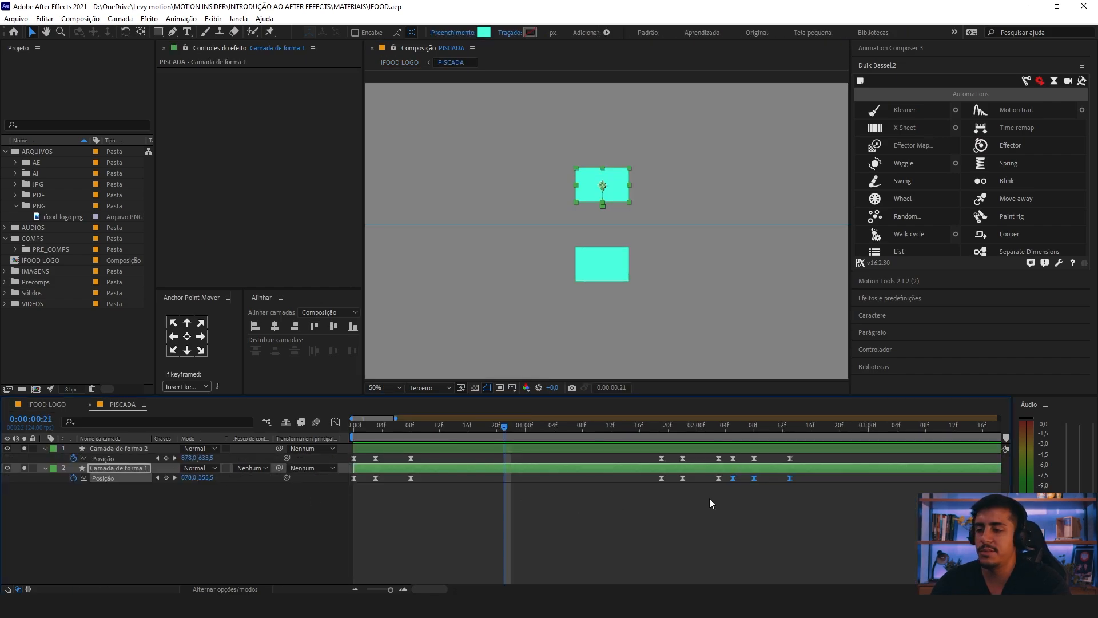
left_click_drag(648, 498, 803, 457)
key("Delete")
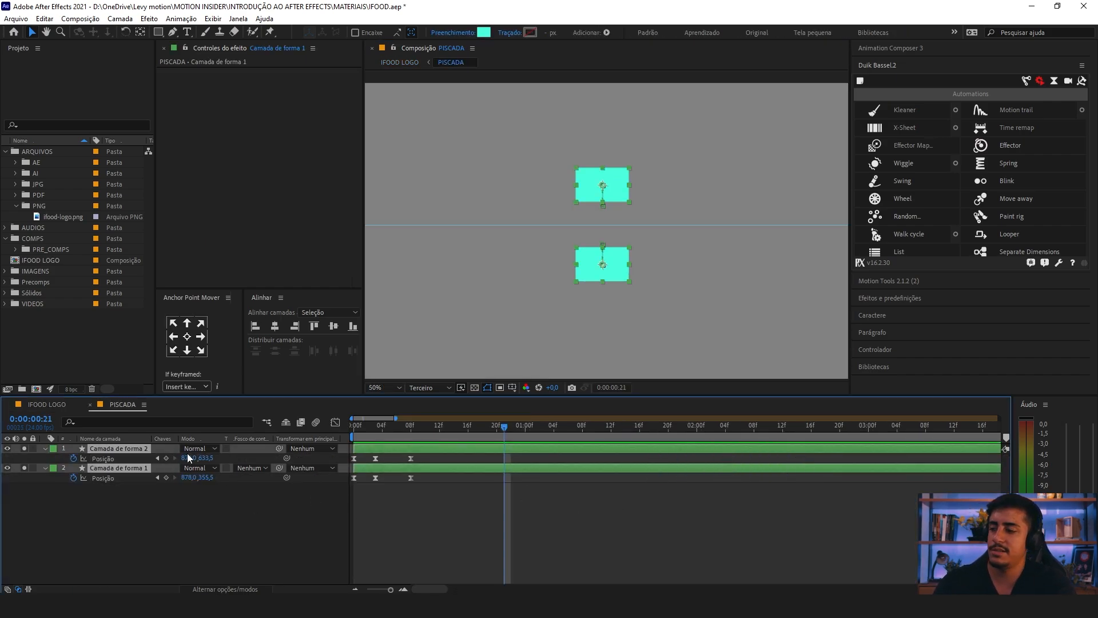
left_click(56, 406)
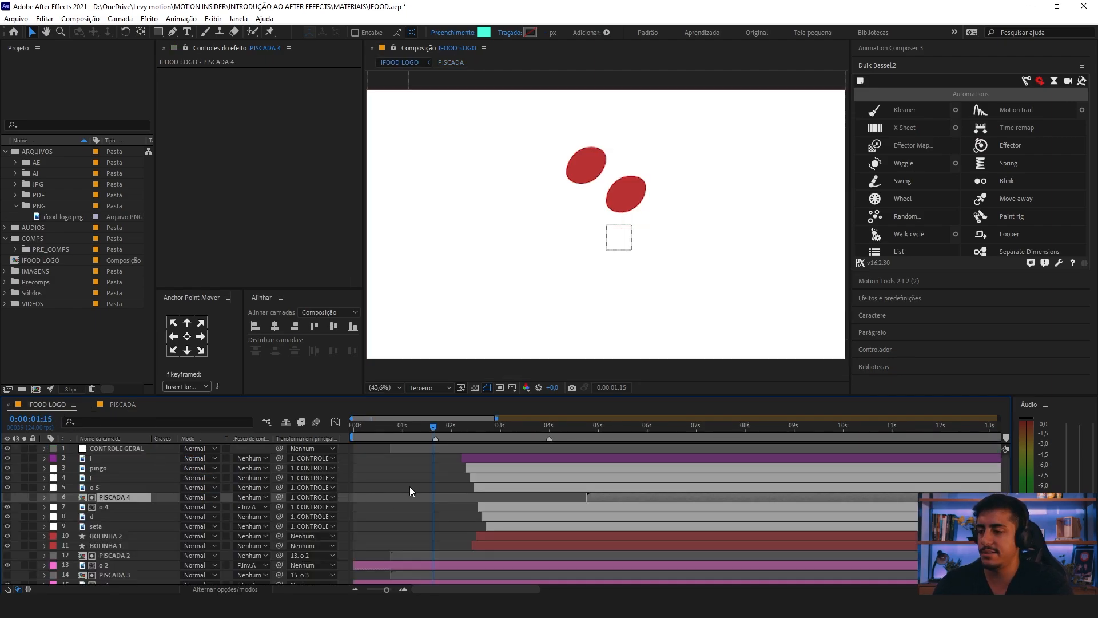
Step: Preview the full IFOOD LOGO animation with the shortened blink
left_click(410, 491)
key("space")
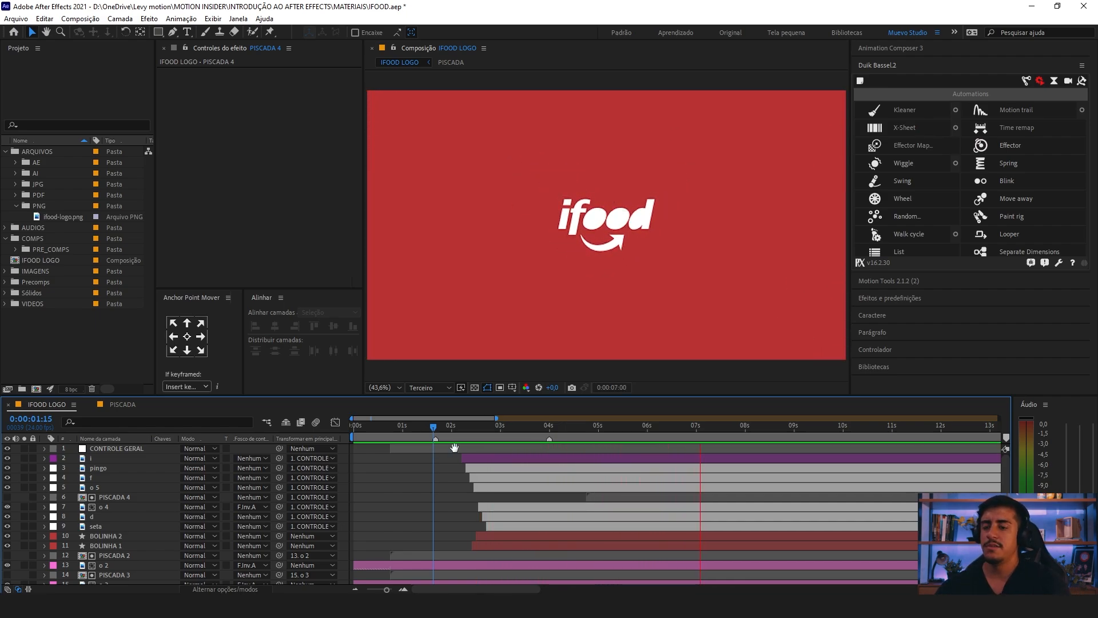
key("space")
Step: Set the end of the IFOOD LOGO work area at 0:00:07:21
left_click_drag(734, 433, 739, 434)
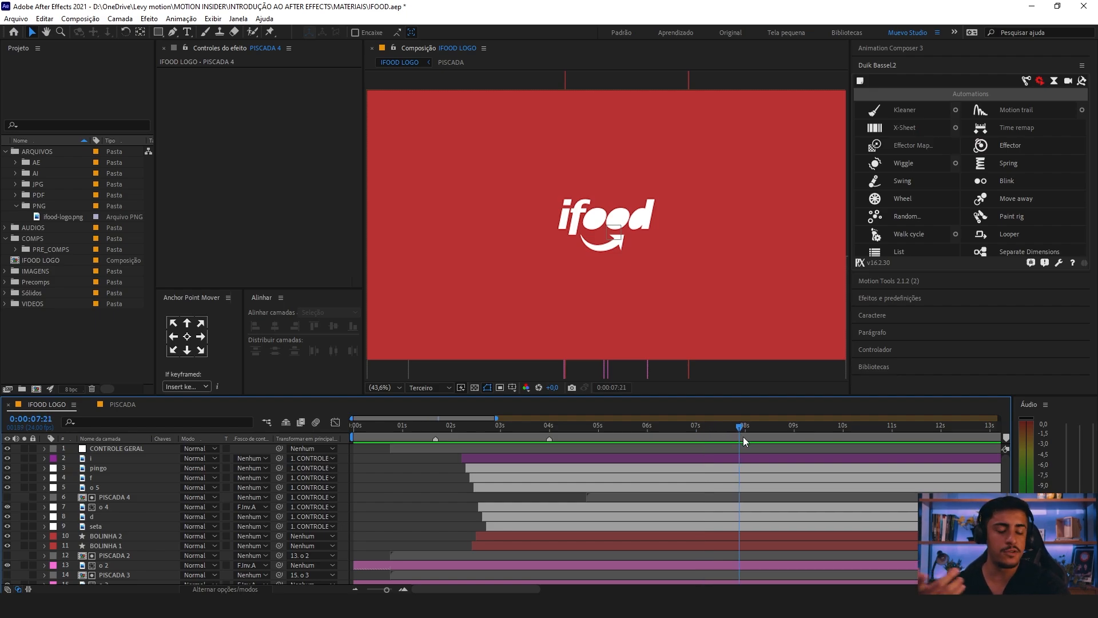
key("n")
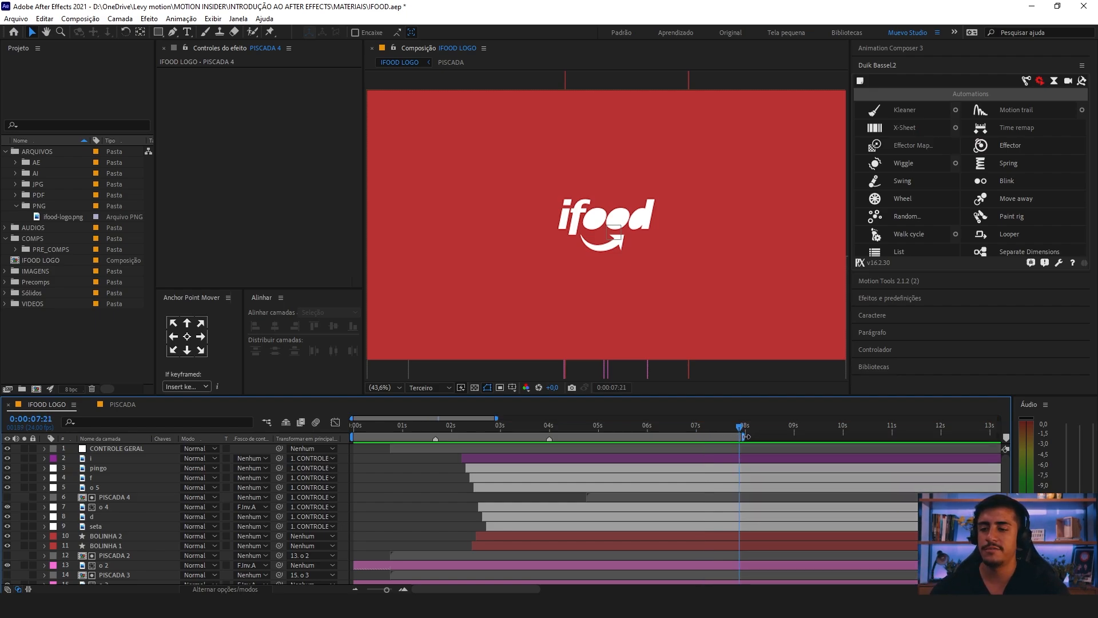
key("minus")
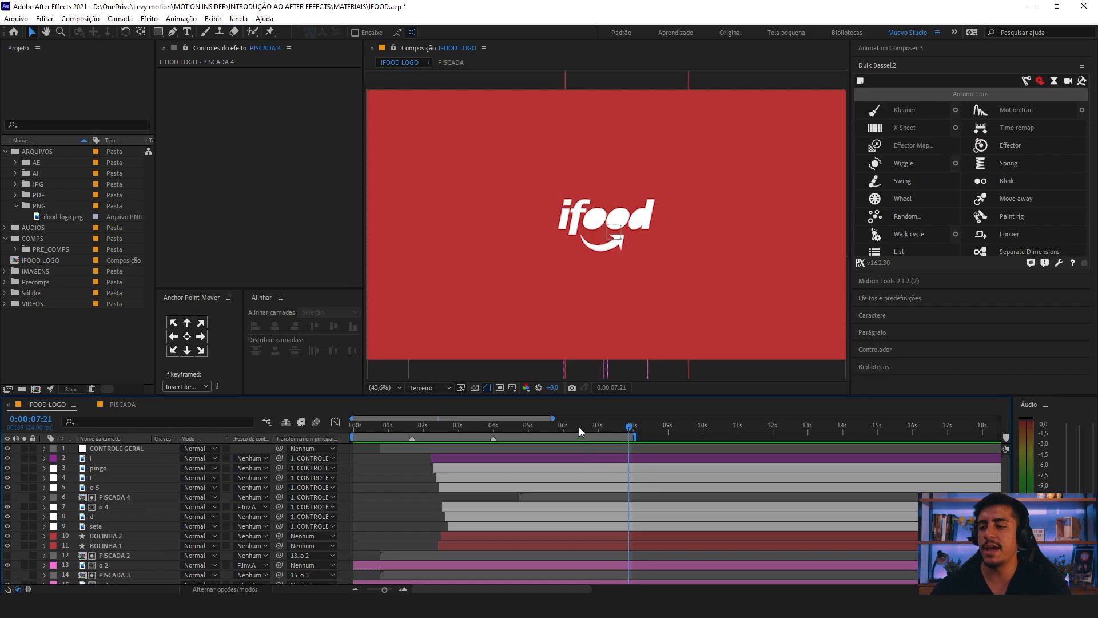
Step: Preview the trimmed animation, review the frames at 0:00:00:15 and 0:00:04:08, and replay the final wink up to 0:00:05:02
key("space")
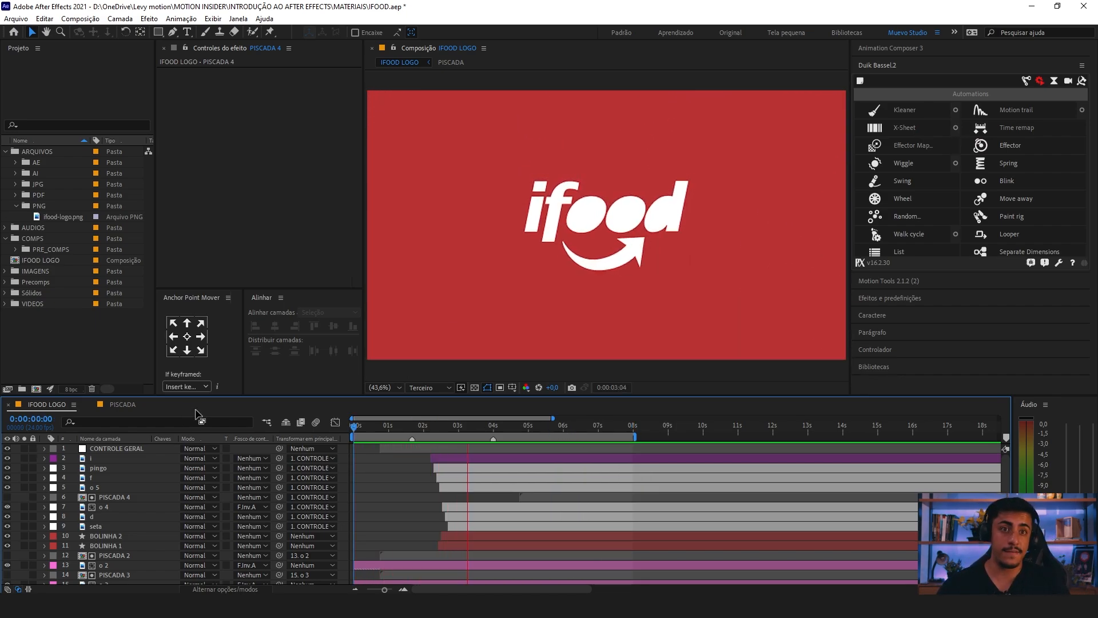
key("space")
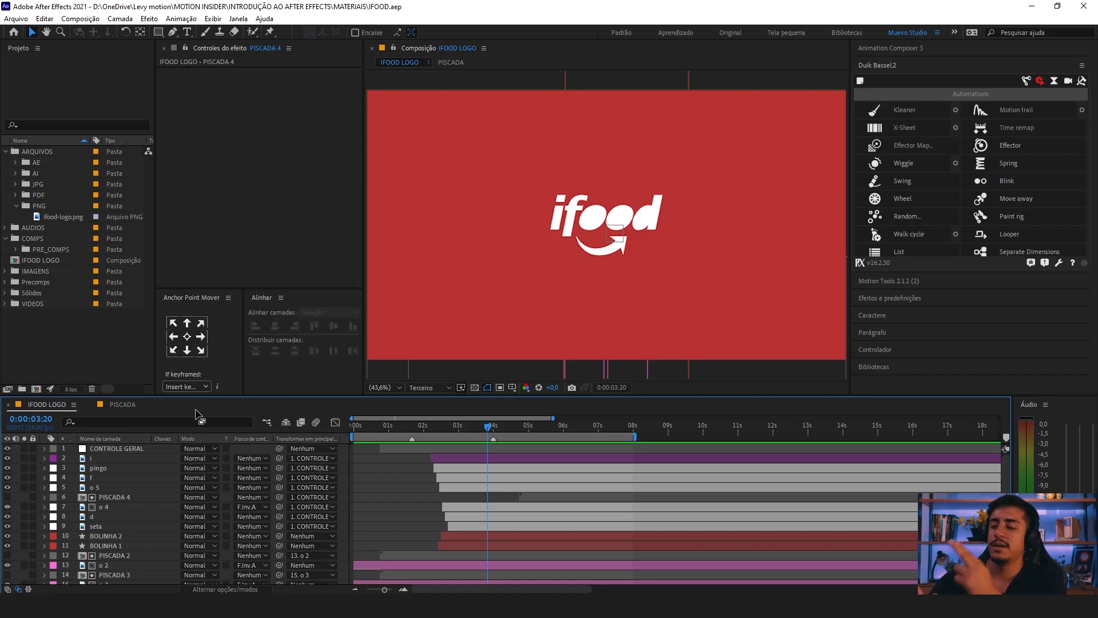
mouse_move(385, 426)
left_mouse_down()
mouse_move(372, 427)
mouse_move(475, 428)
mouse_move(355, 436)
mouse_move(375, 437)
left_mouse_up()
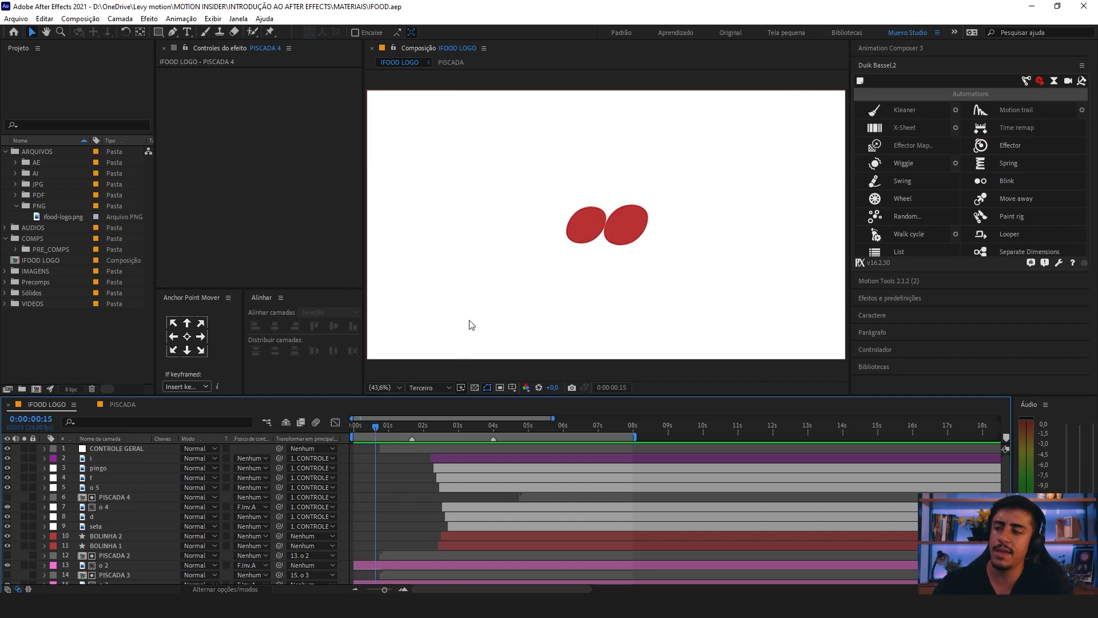
left_click_drag(376, 428, 505, 452)
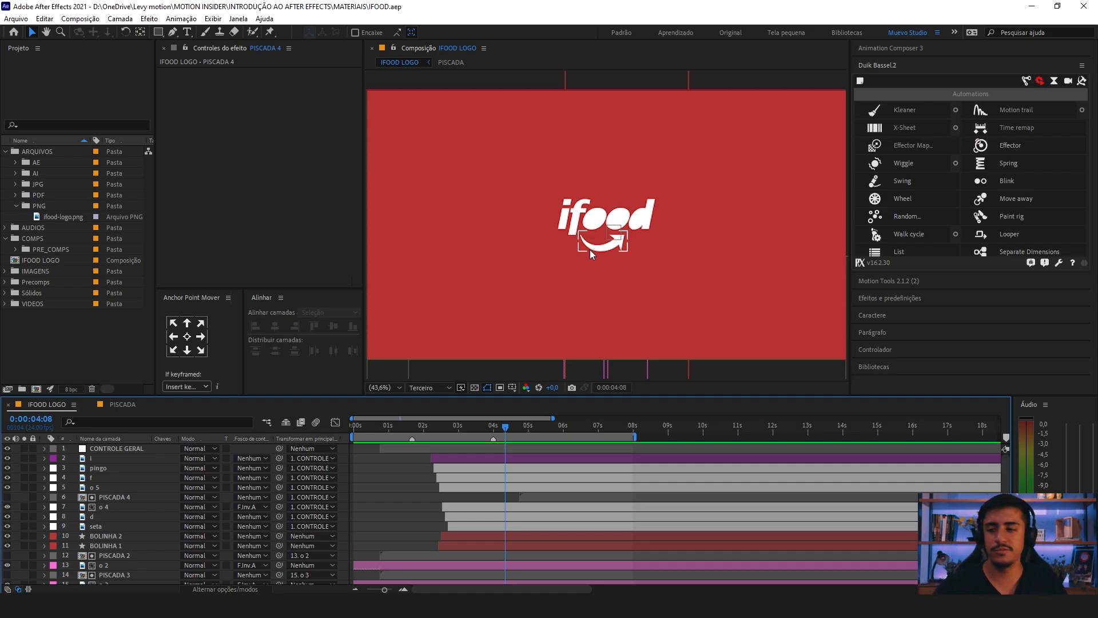
key("minus")
key("space")
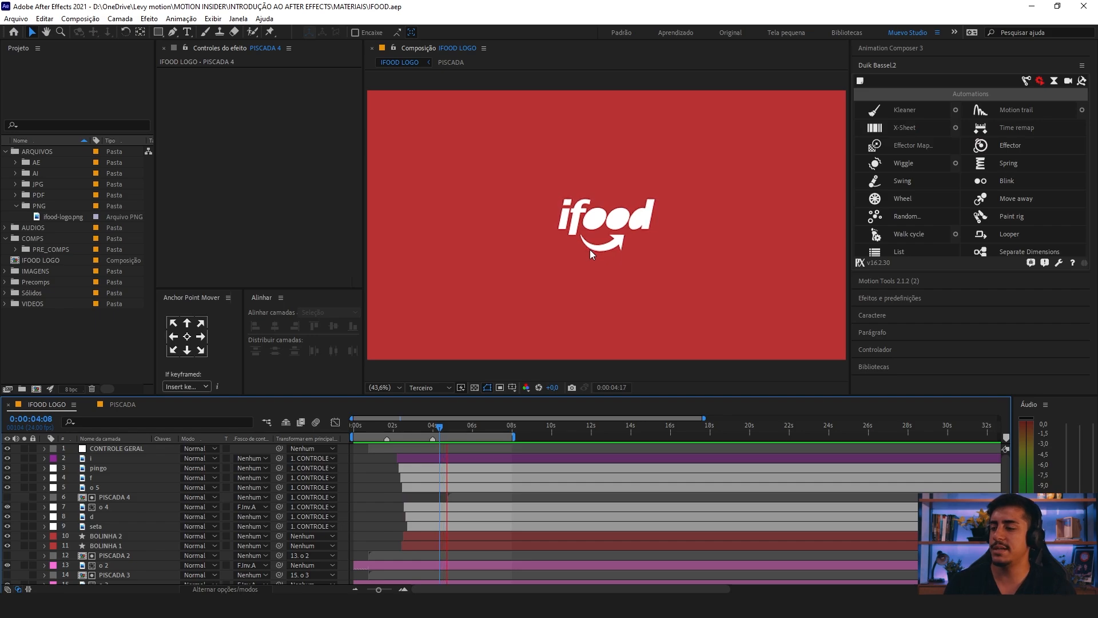
key("space")
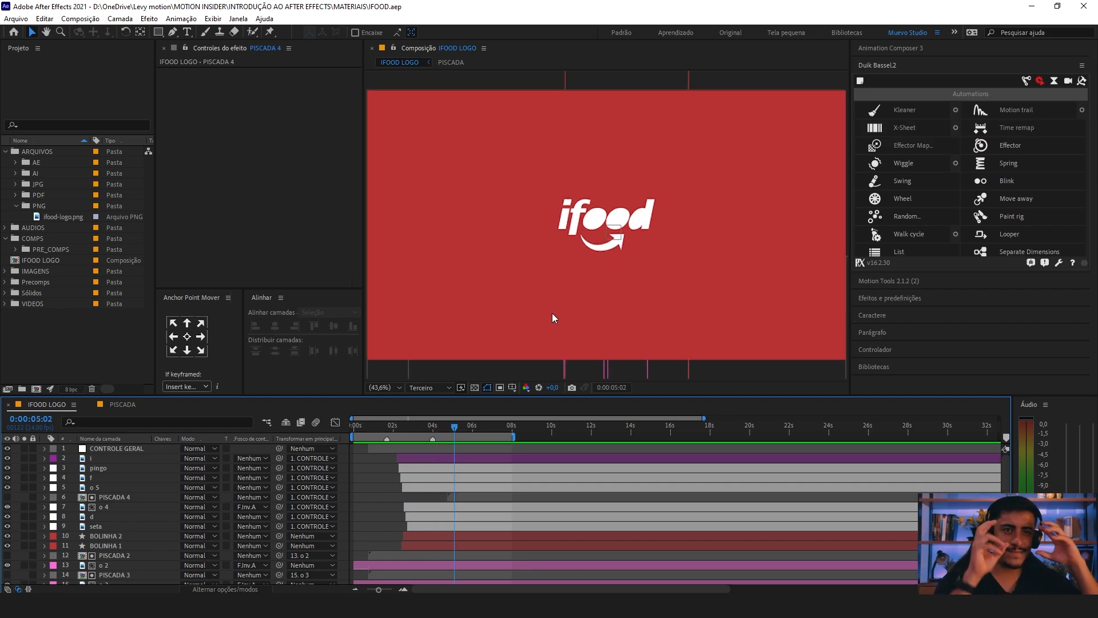
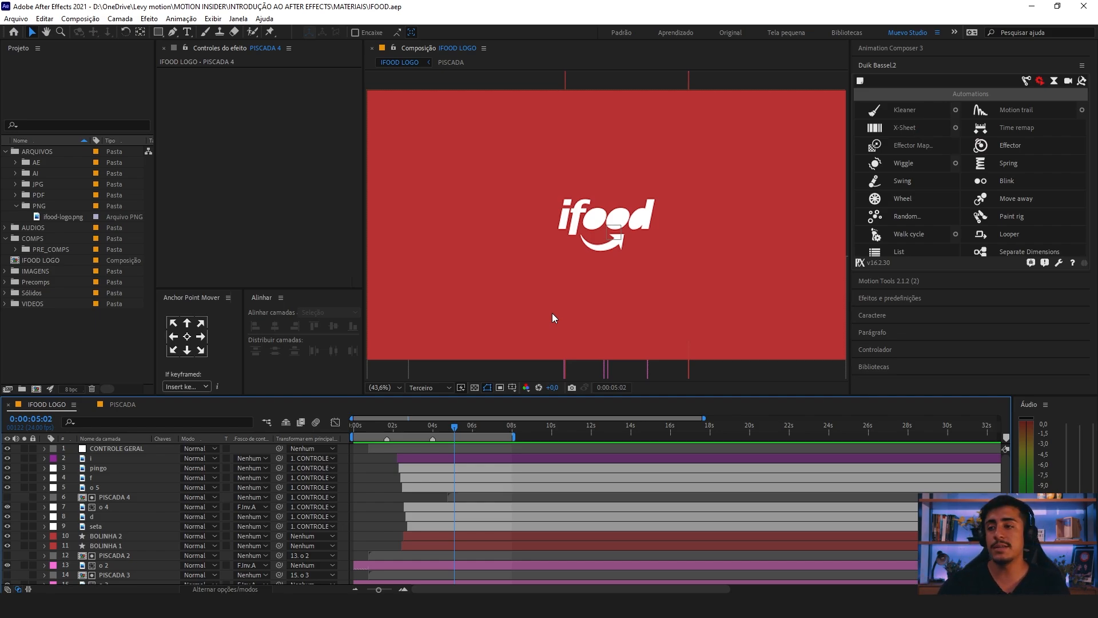
Step: Launch Adobe Media Encoder 2021 and return to the open After Effects project
key("space")
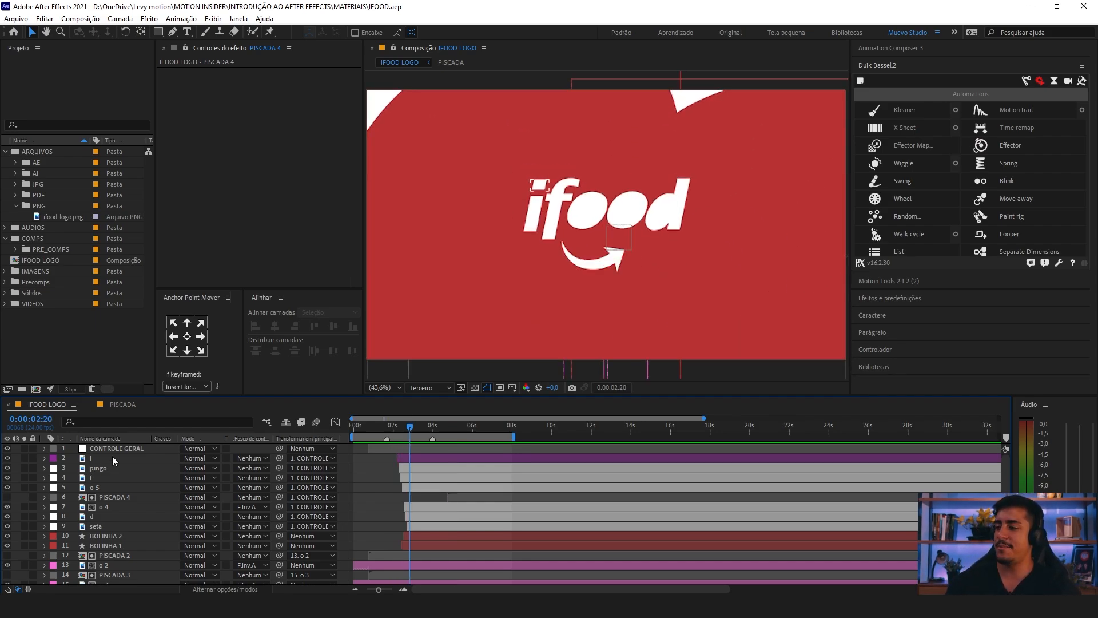
left_click(75, 356)
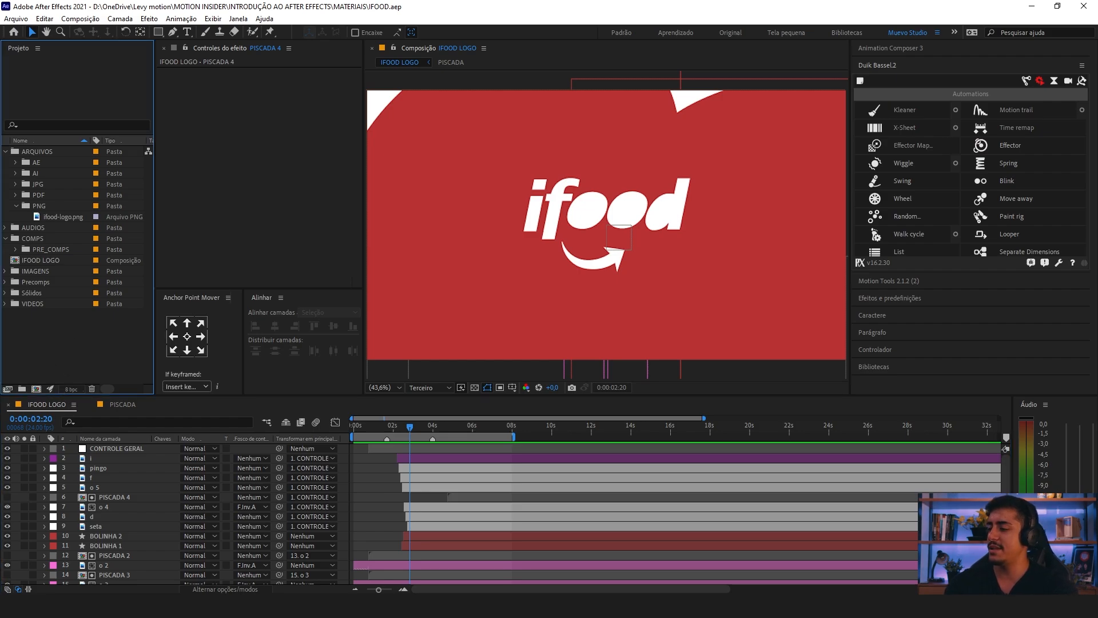
left_click(12, 605)
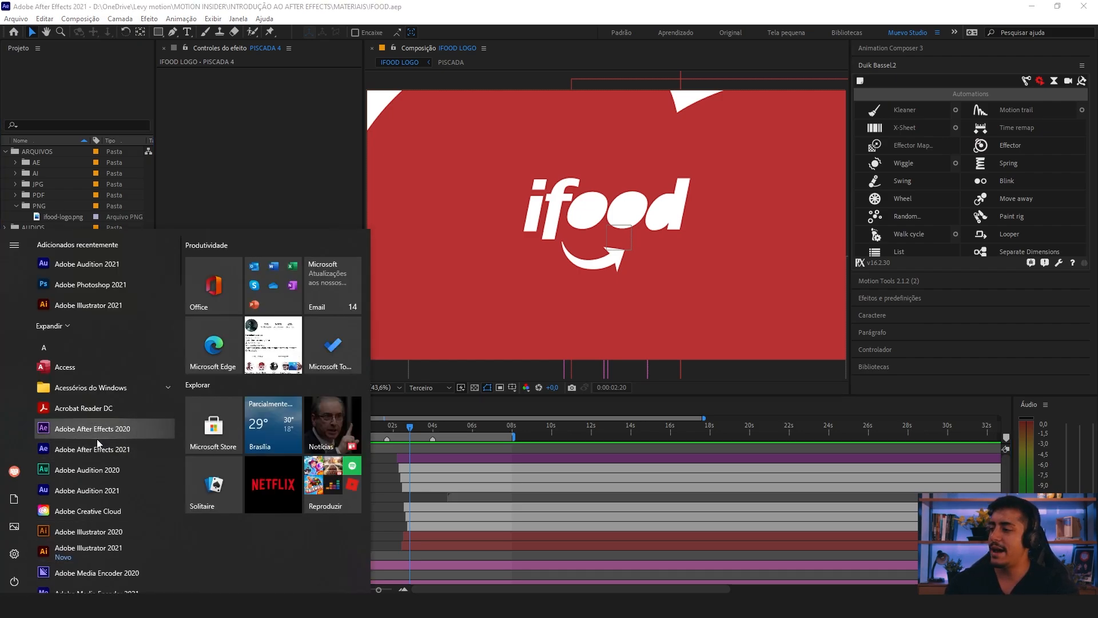
left_click(114, 589)
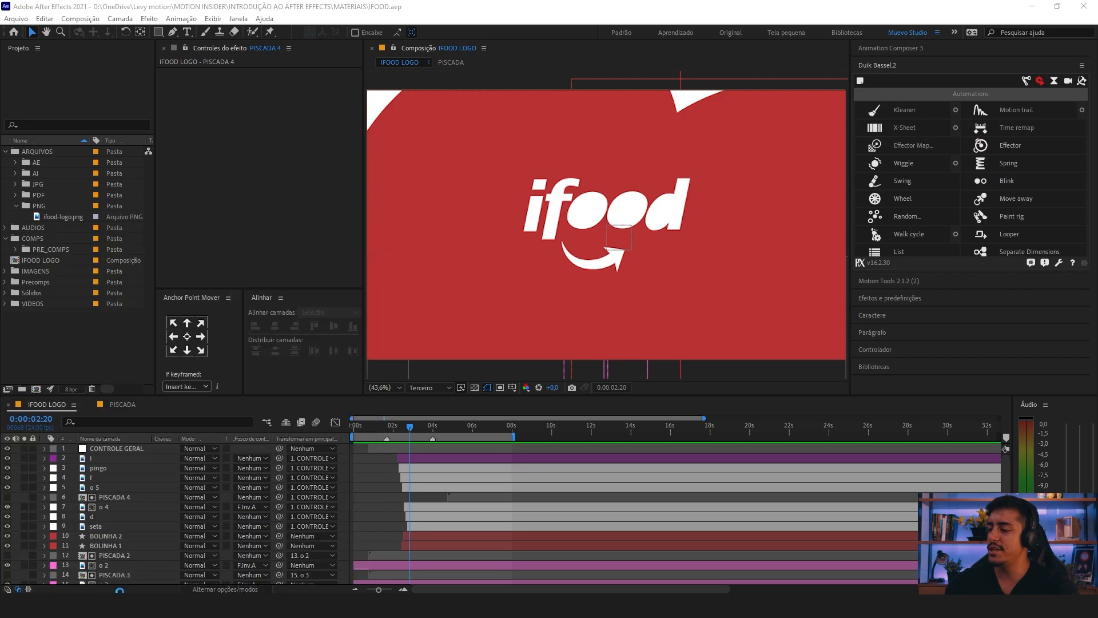
left_click(290, 5)
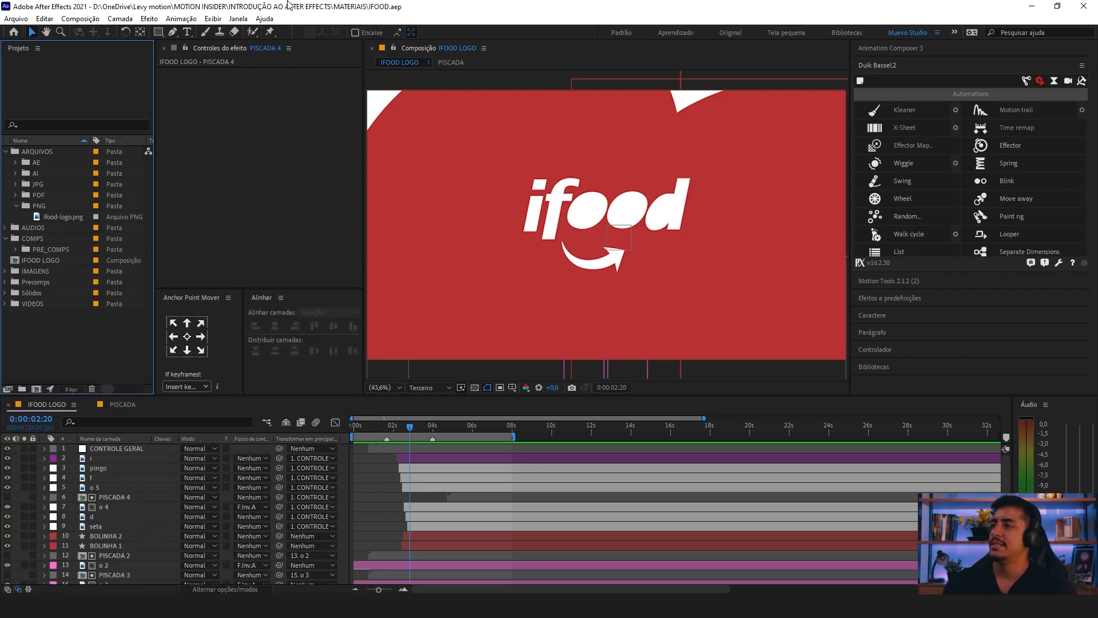
Step: Move the IFOOD LOGO timeline to 0:00:06:00 and add the composition to the Adobe Media Encoder queue
left_click(72, 405)
left_click(92, 212)
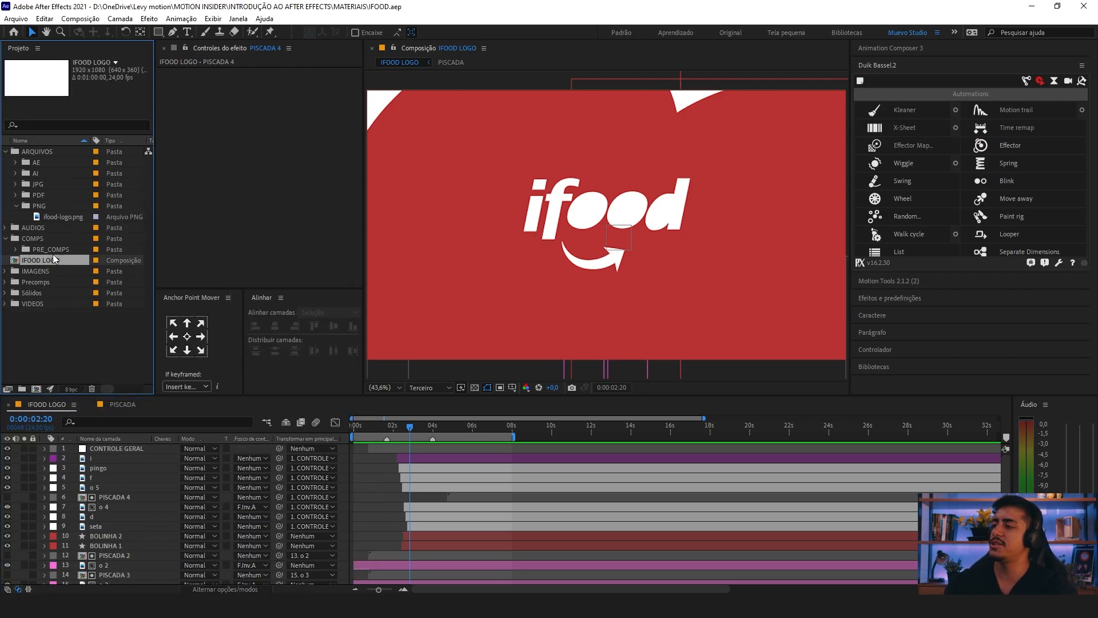
left_click(473, 426)
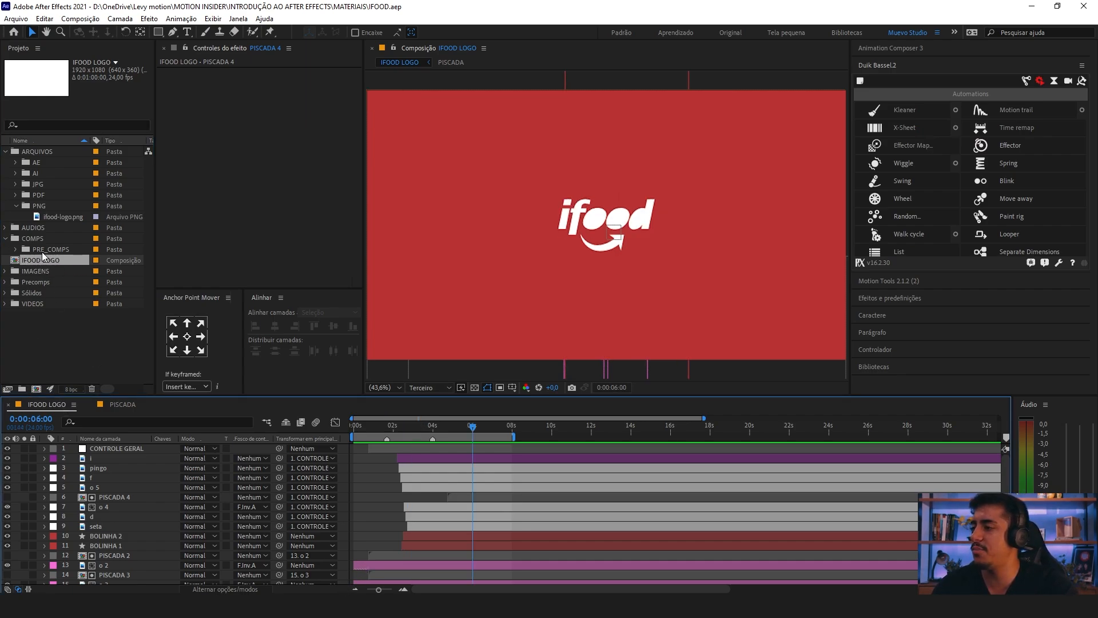
left_click_drag(43, 260, 680, 215)
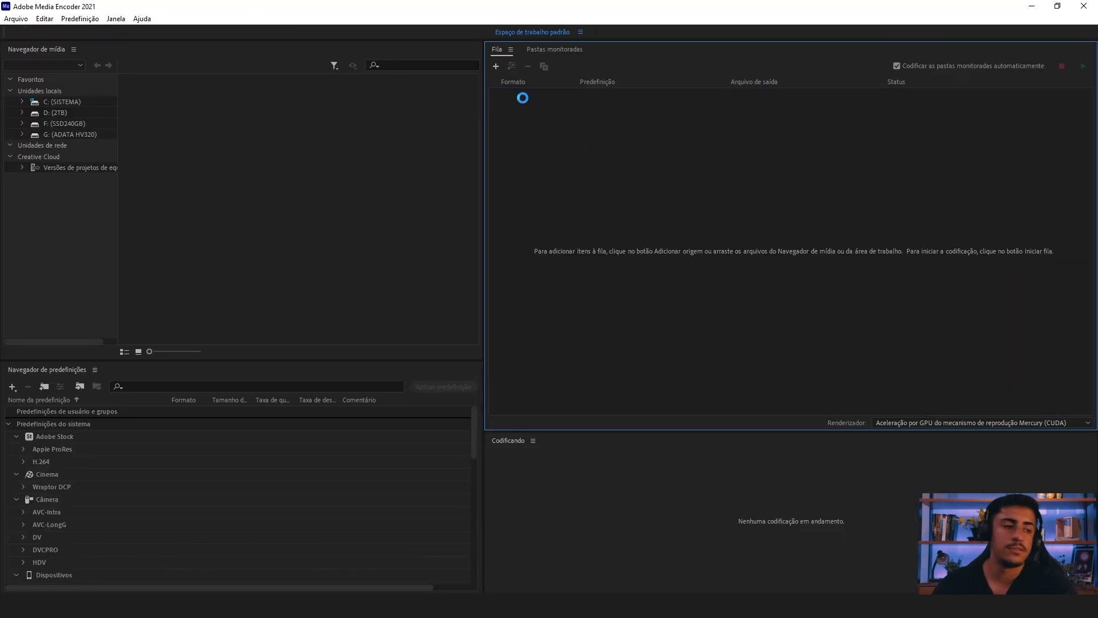
Step: Choose H.264 as the queued composition's format and set its output to IFOOD LOGO.mp4 in the MATERIAIS folder
left_click(507, 106)
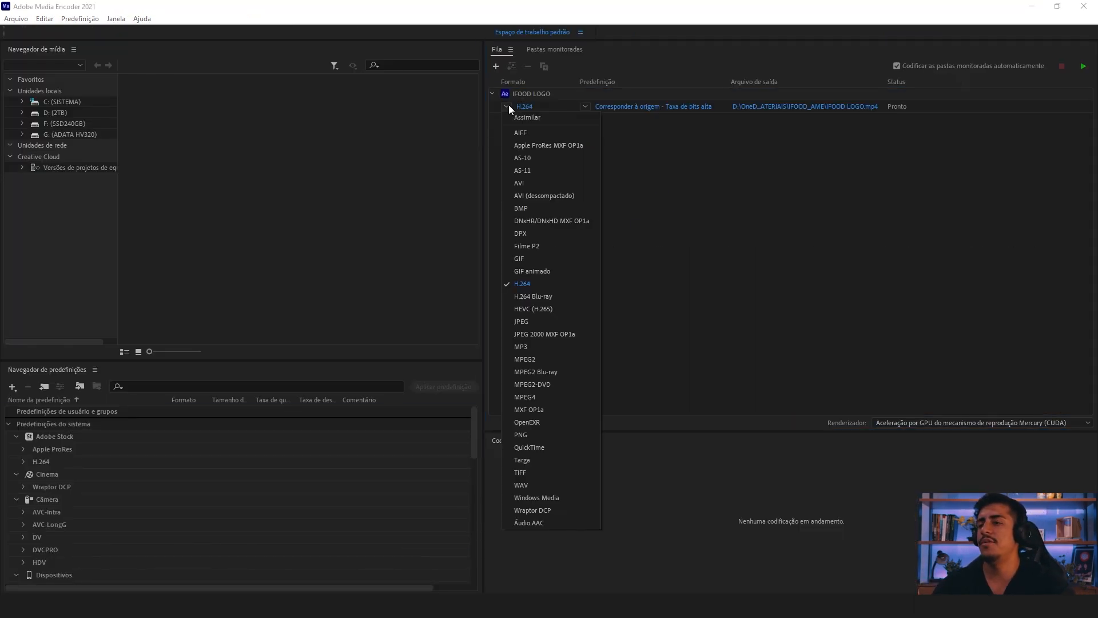
left_click(528, 285)
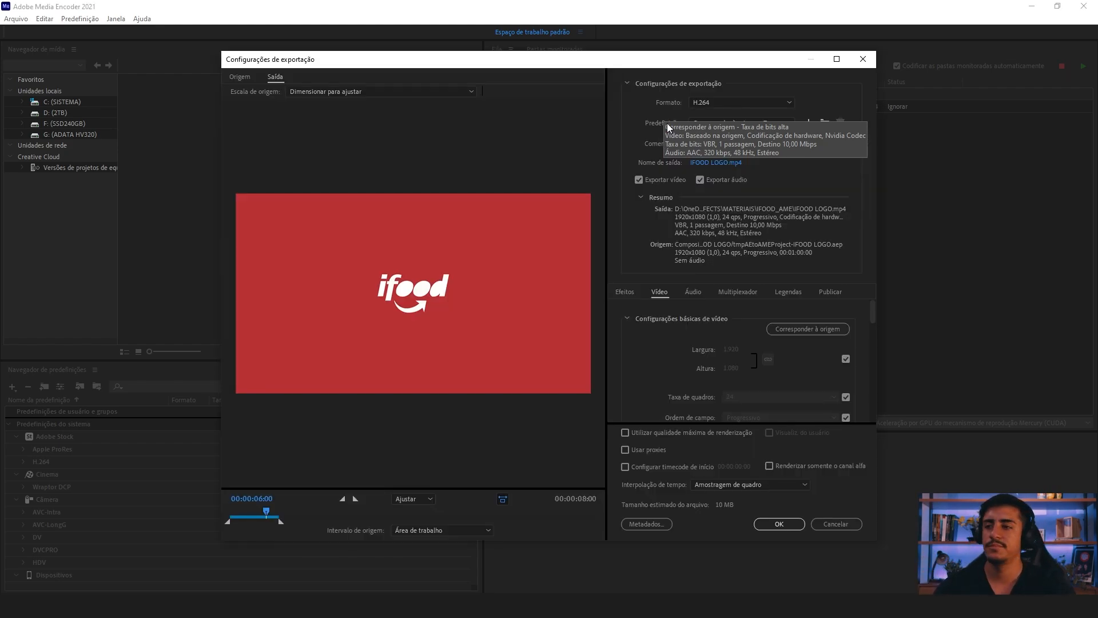
left_click(727, 162)
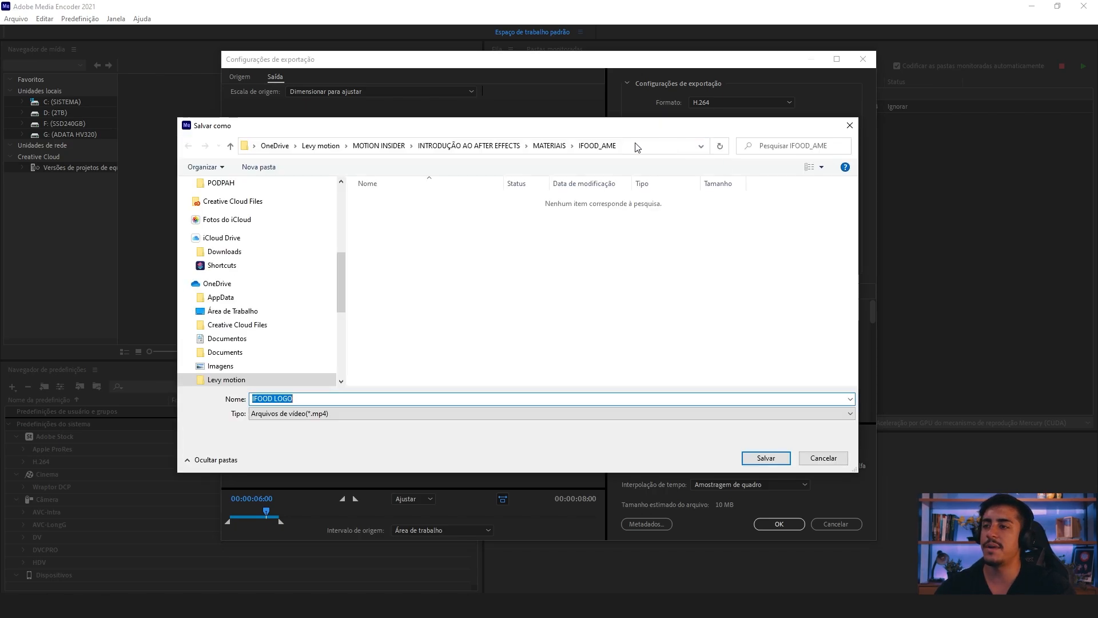
left_click(552, 146)
left_click(763, 459)
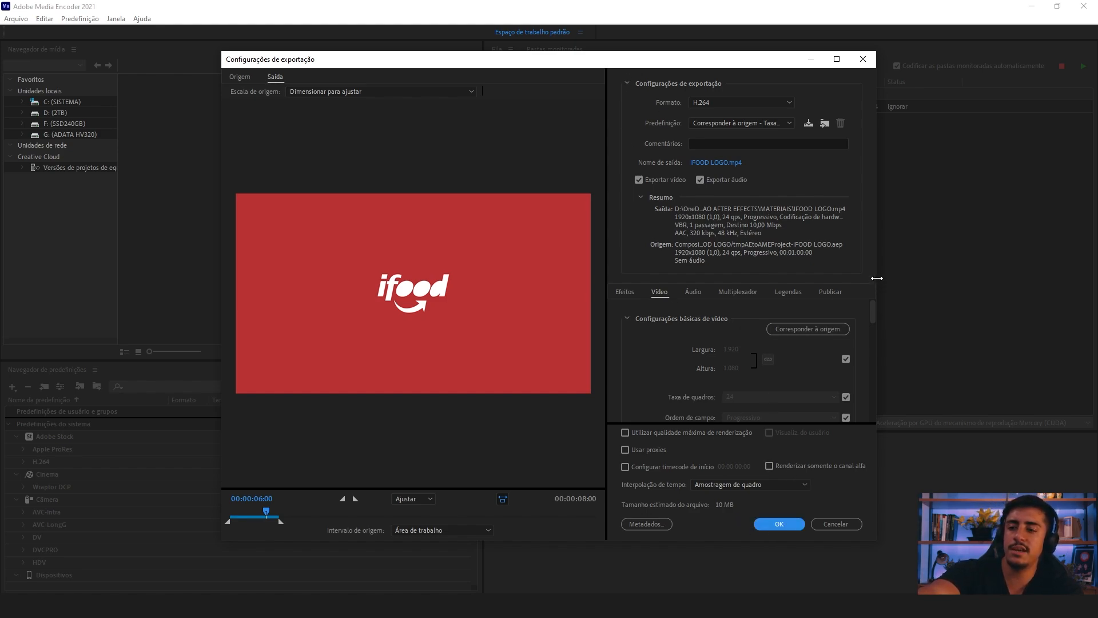
Step: Accept the export settings for IFOOD LOGO and start encoding the queue
scroll(873, 321, "down", 2)
left_click(784, 521)
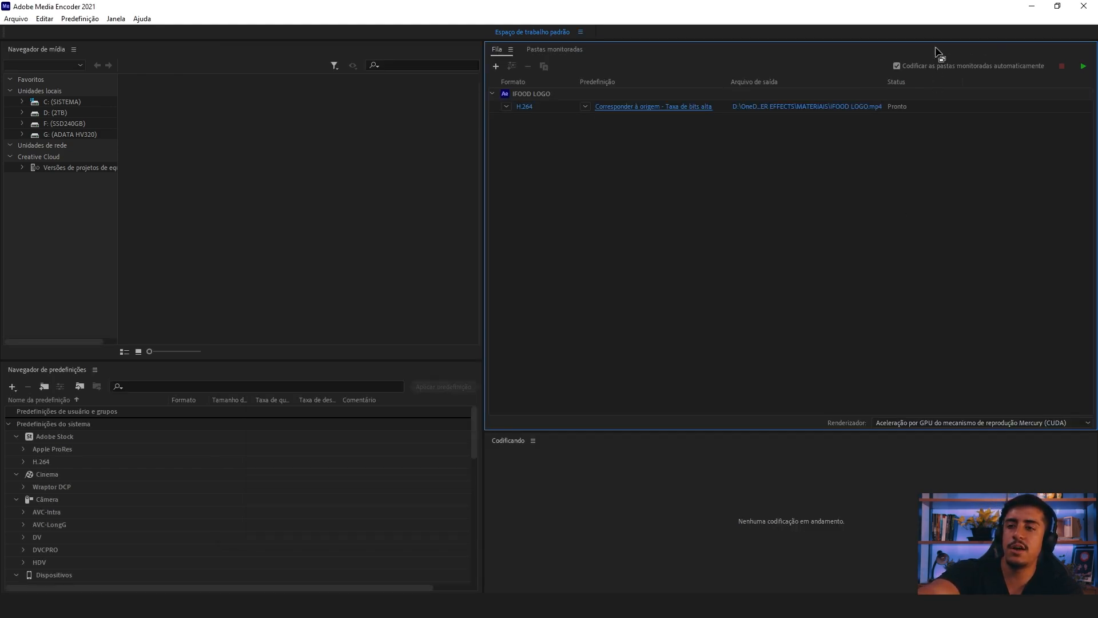
left_click(1080, 66)
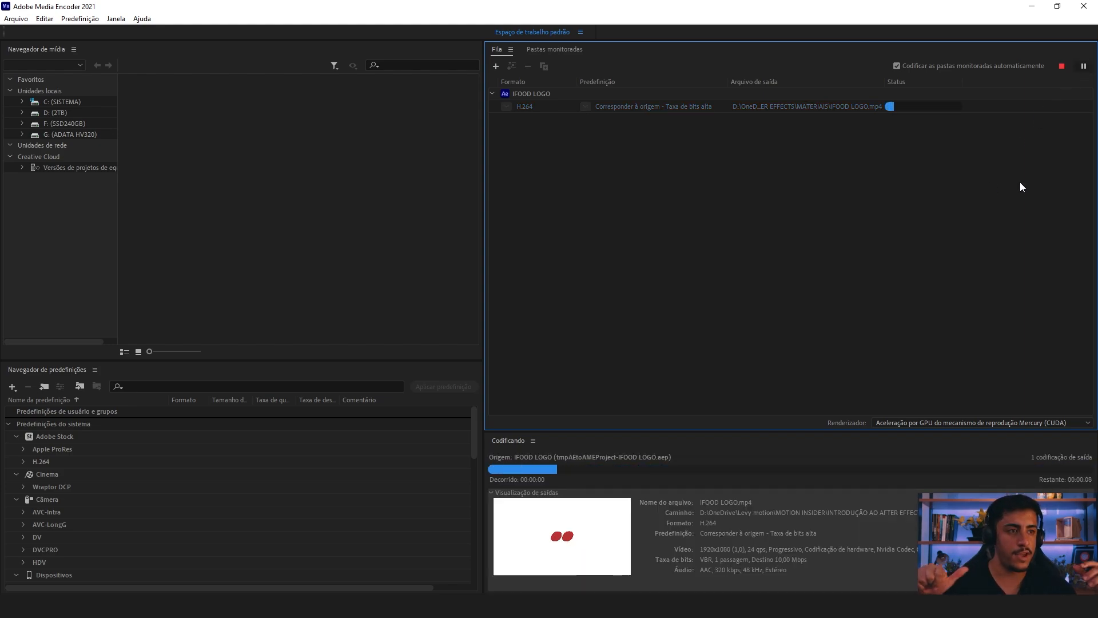